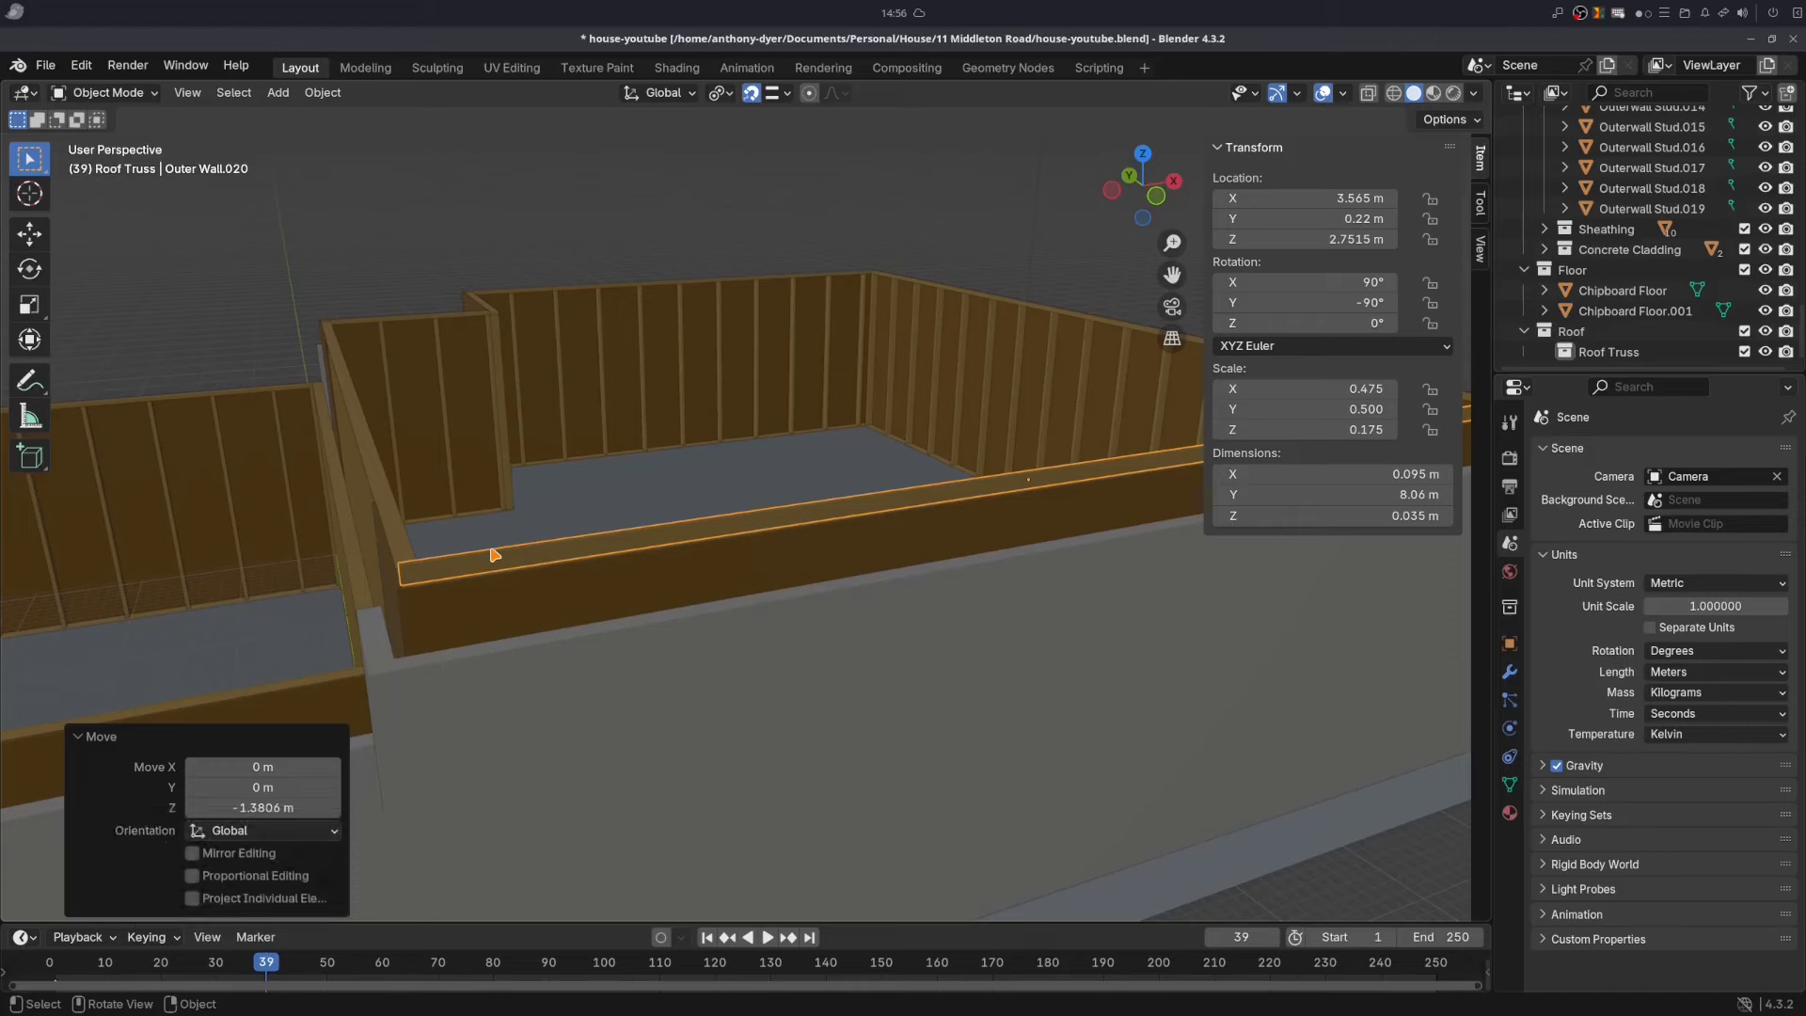
- Duplicate the horizontal beam on the front wall and place the copy about 1.6 m higher along global Z
key("shift+d")
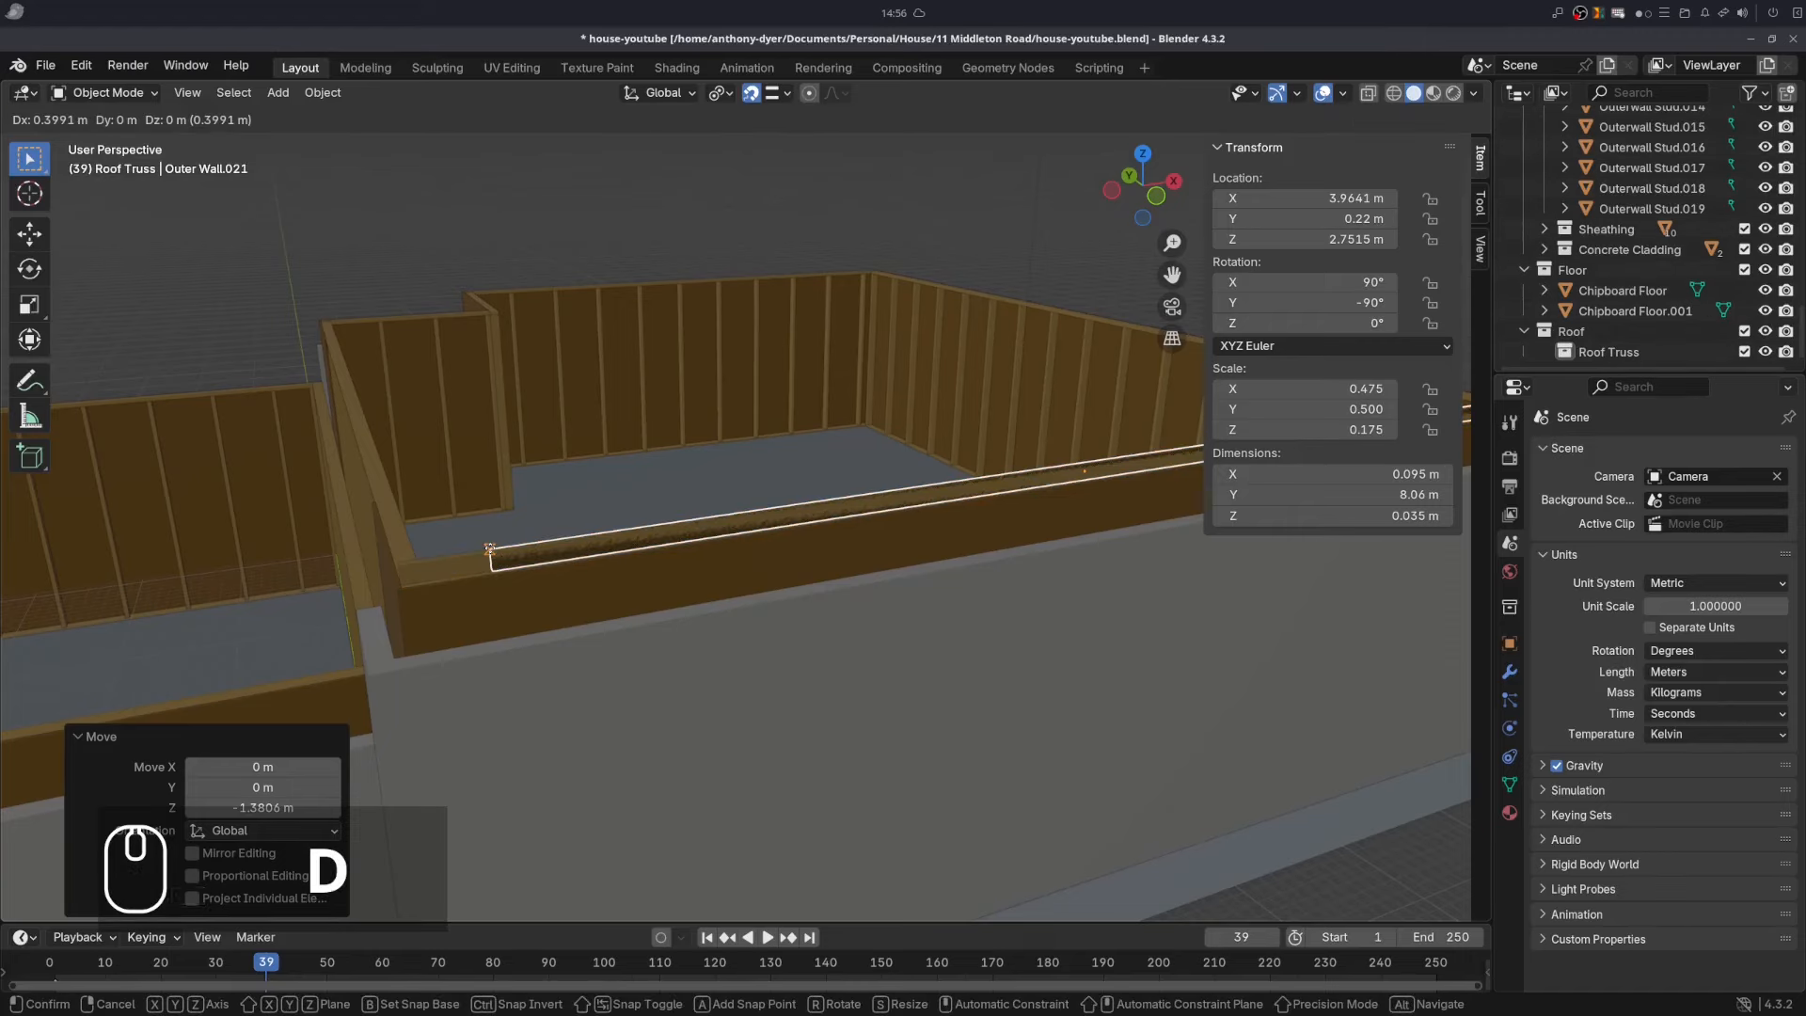
key("z")
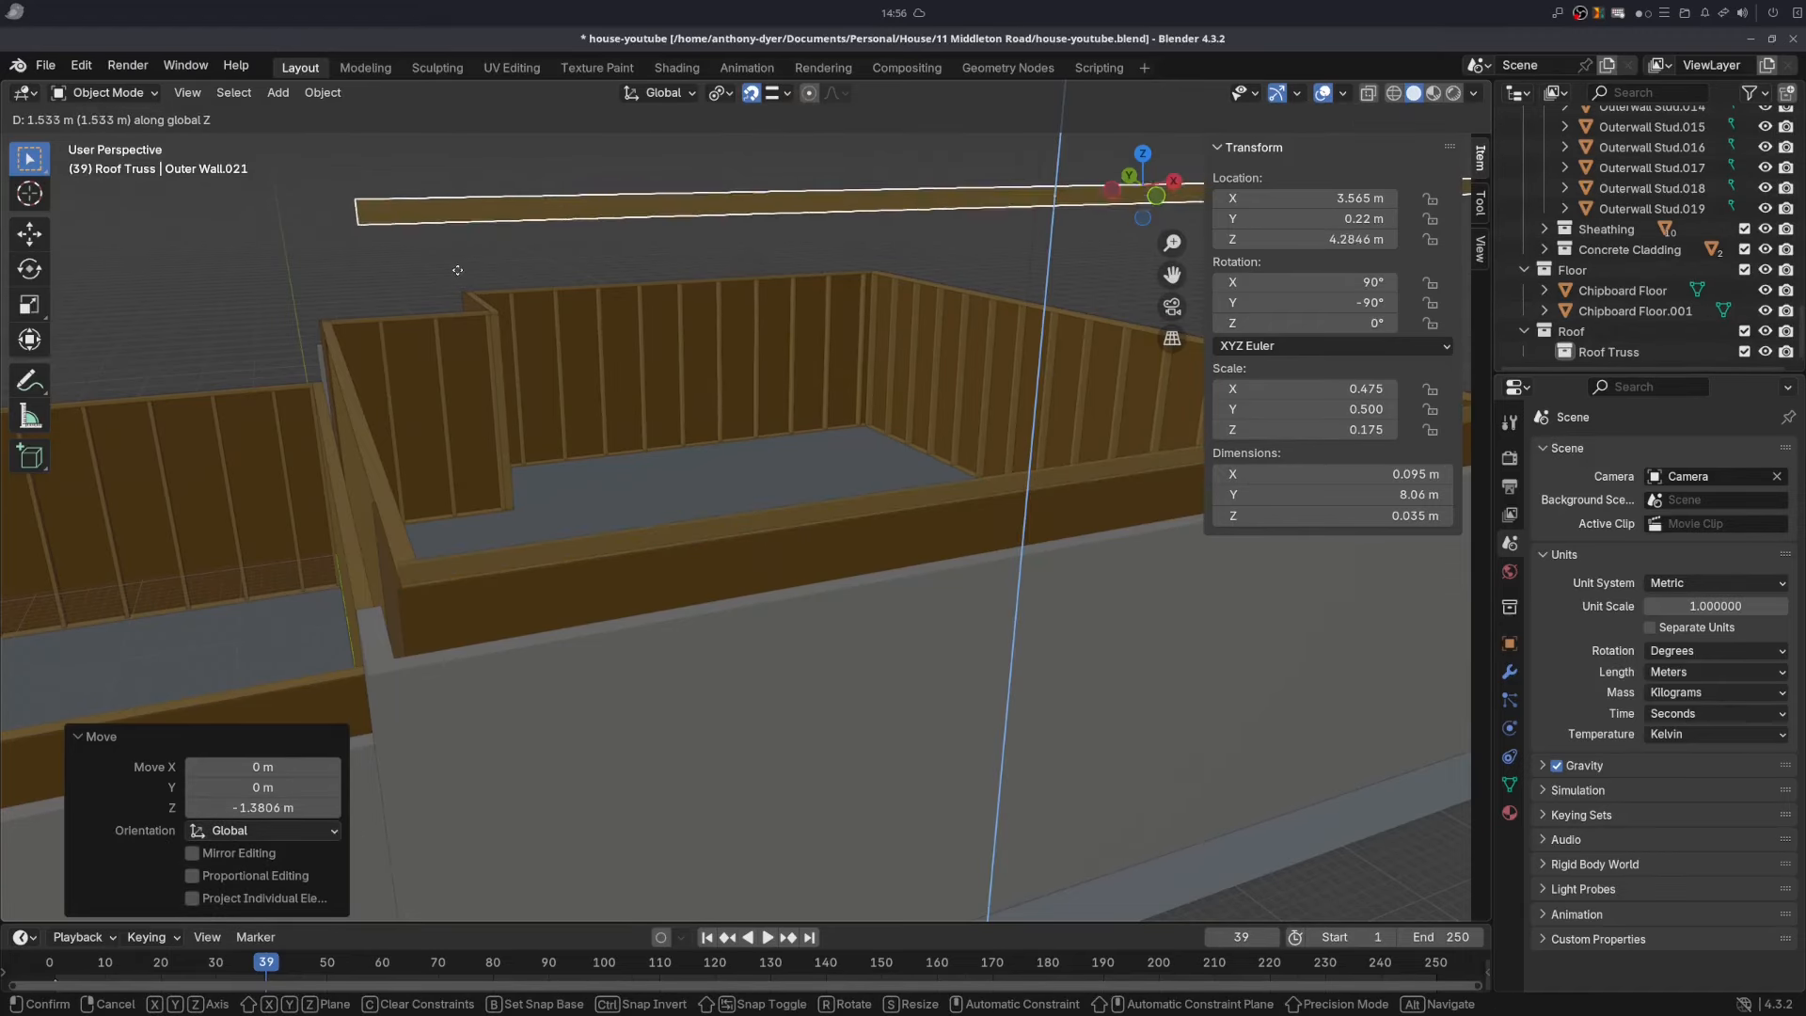
left_click(473, 272)
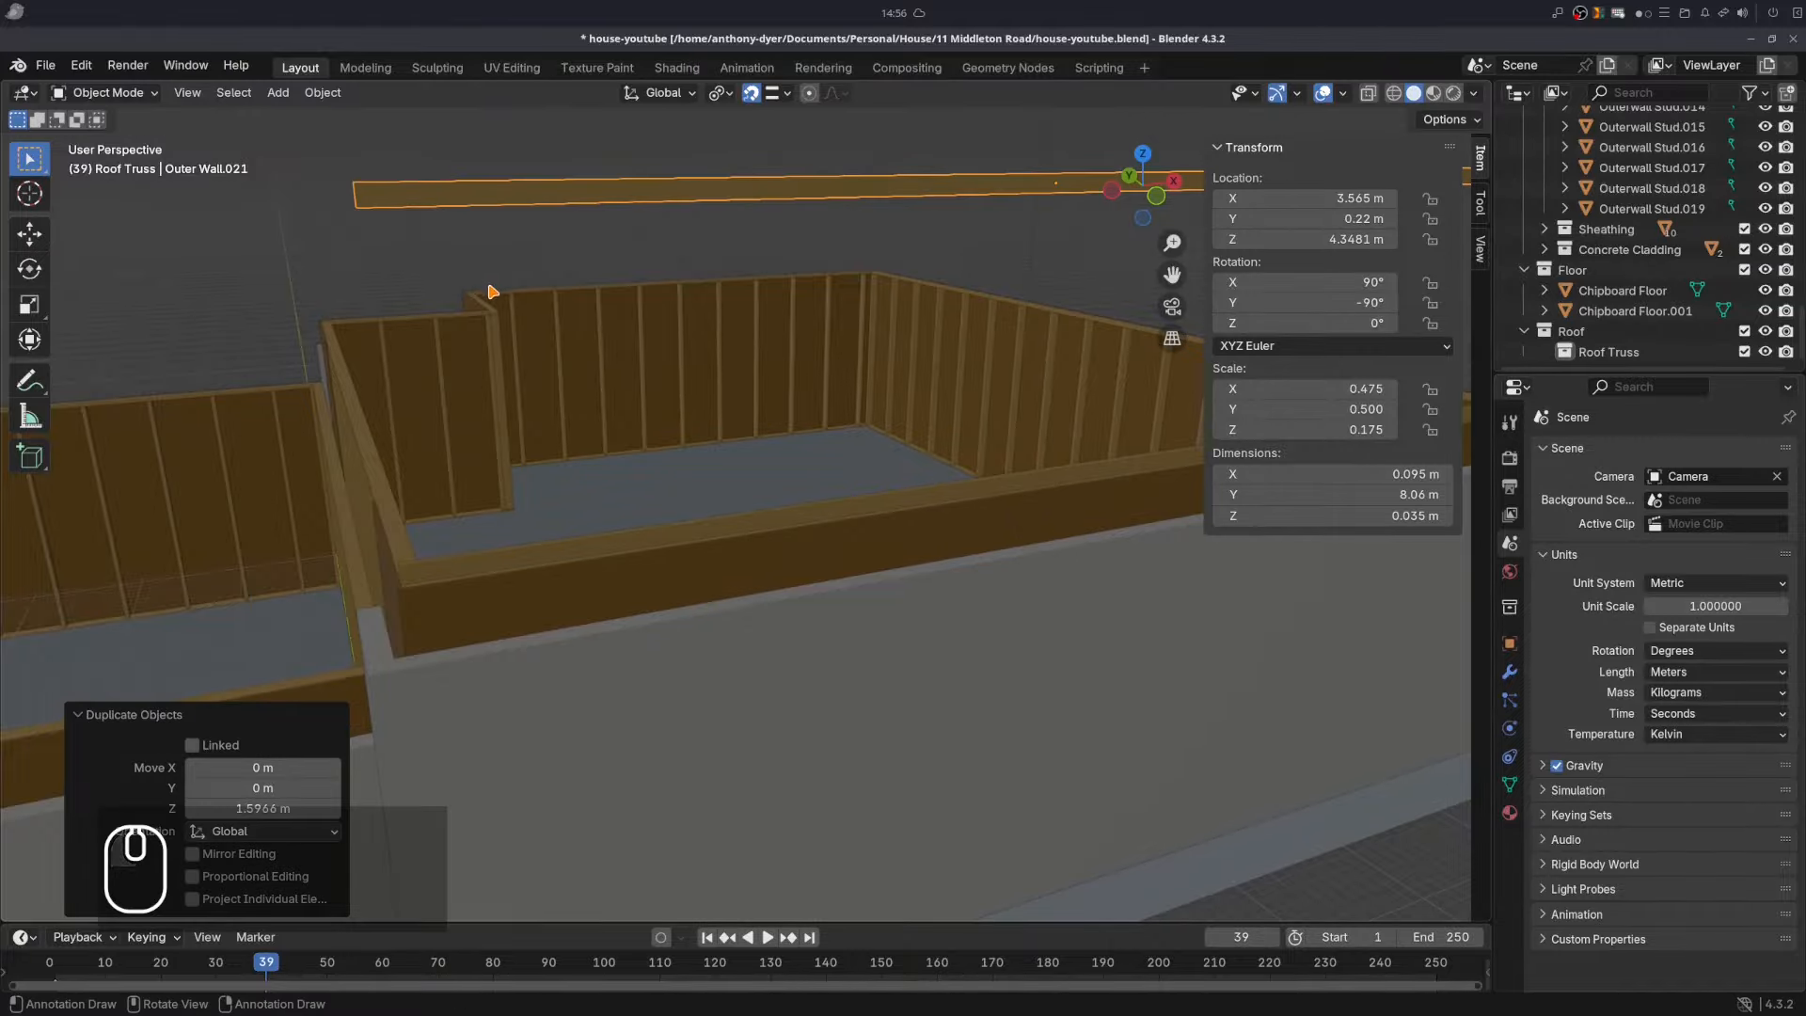
- Rotate the raised beam copy by -30° about the global Y axis
key("r")
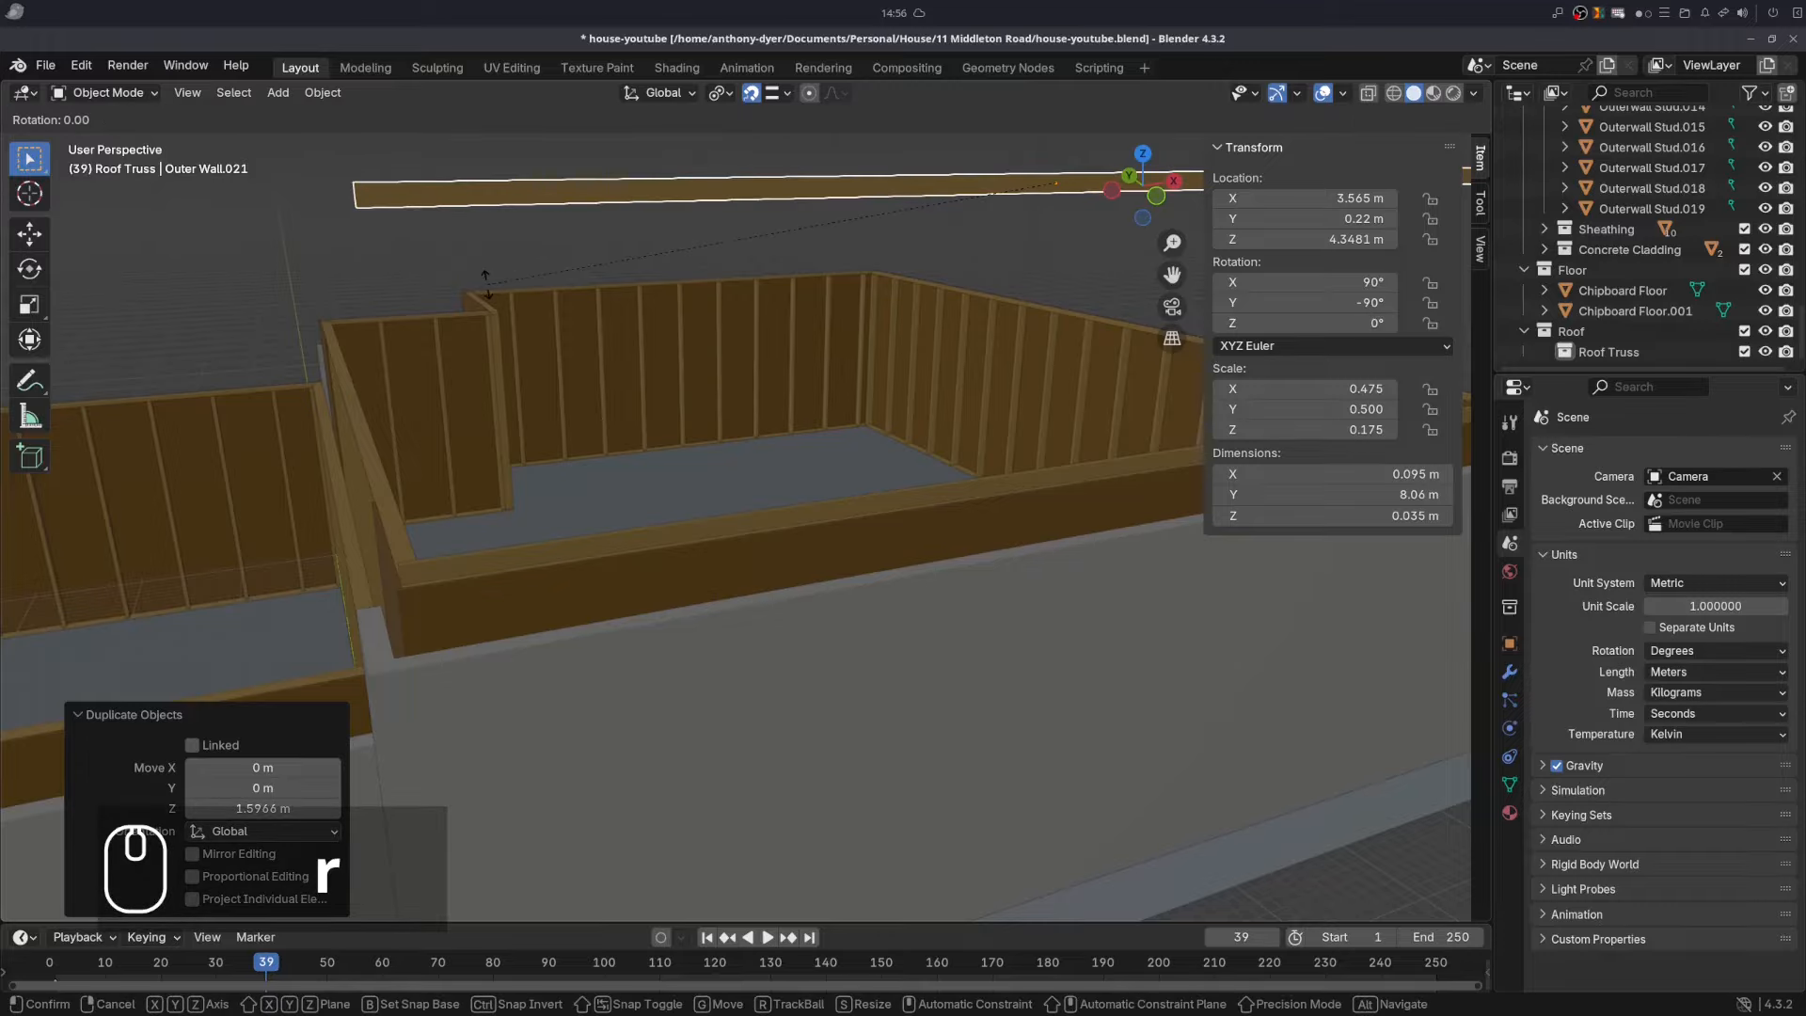
key("y")
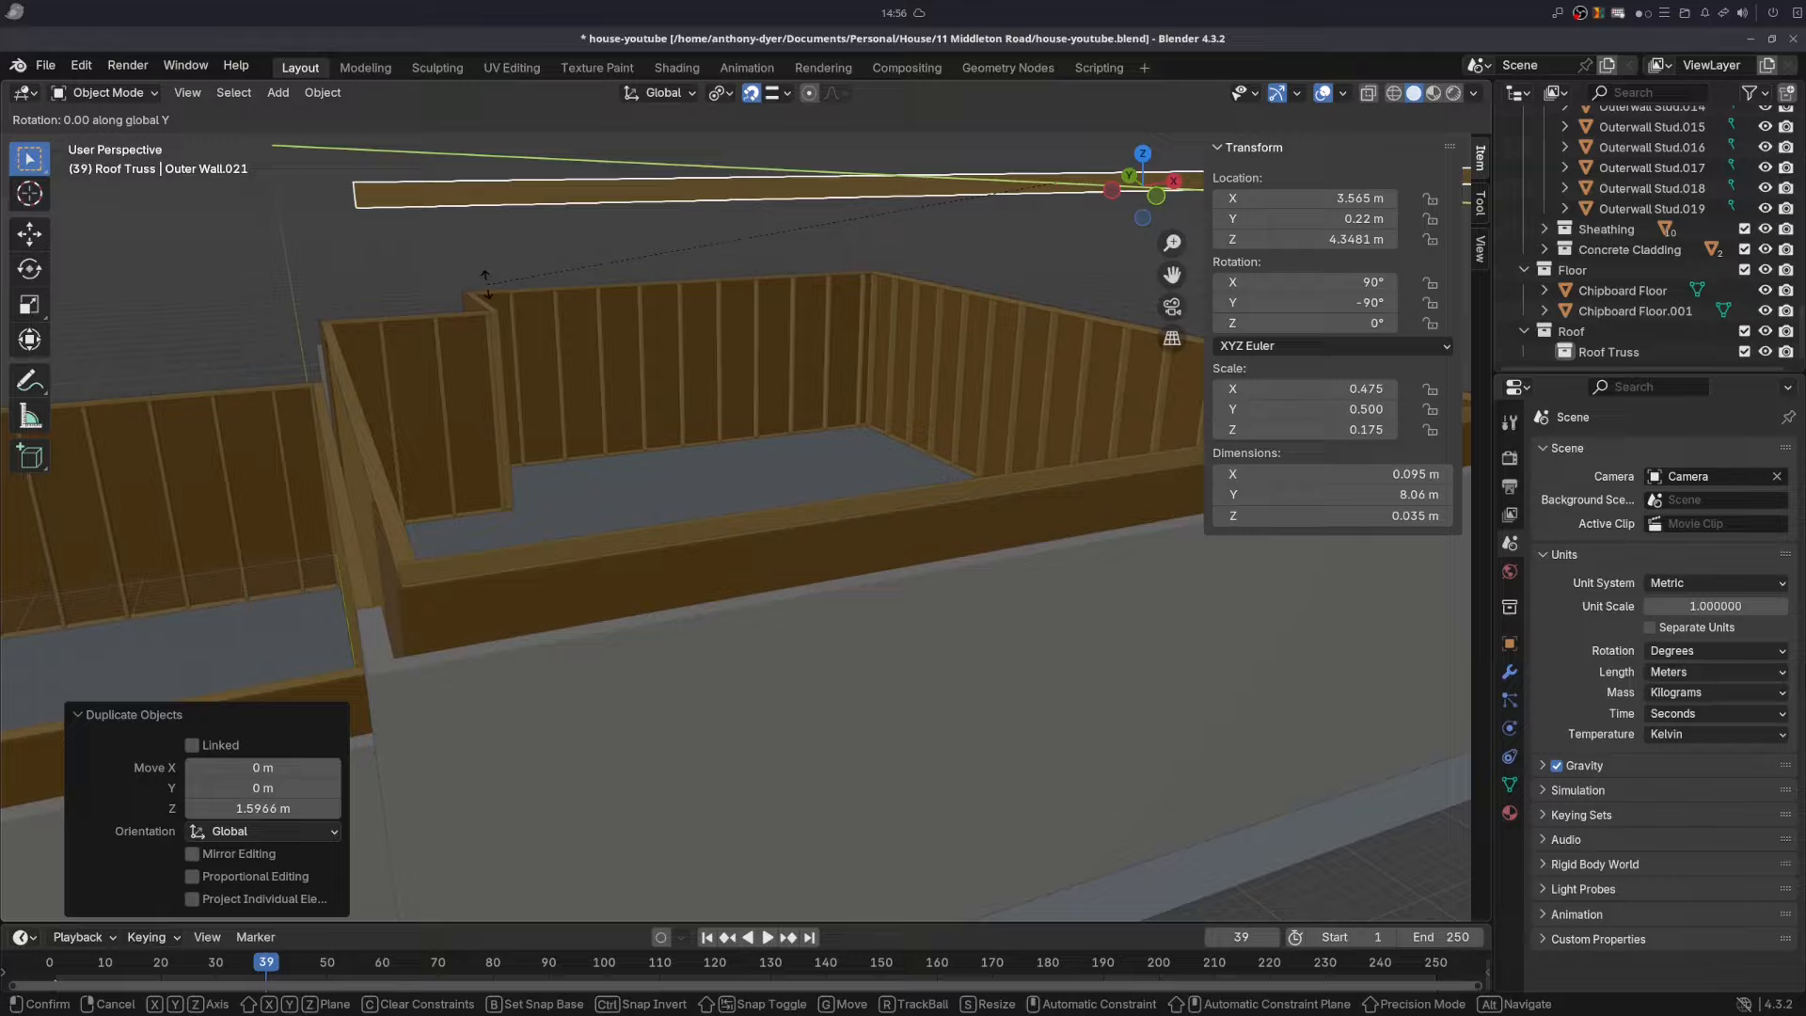
key("KP_9")
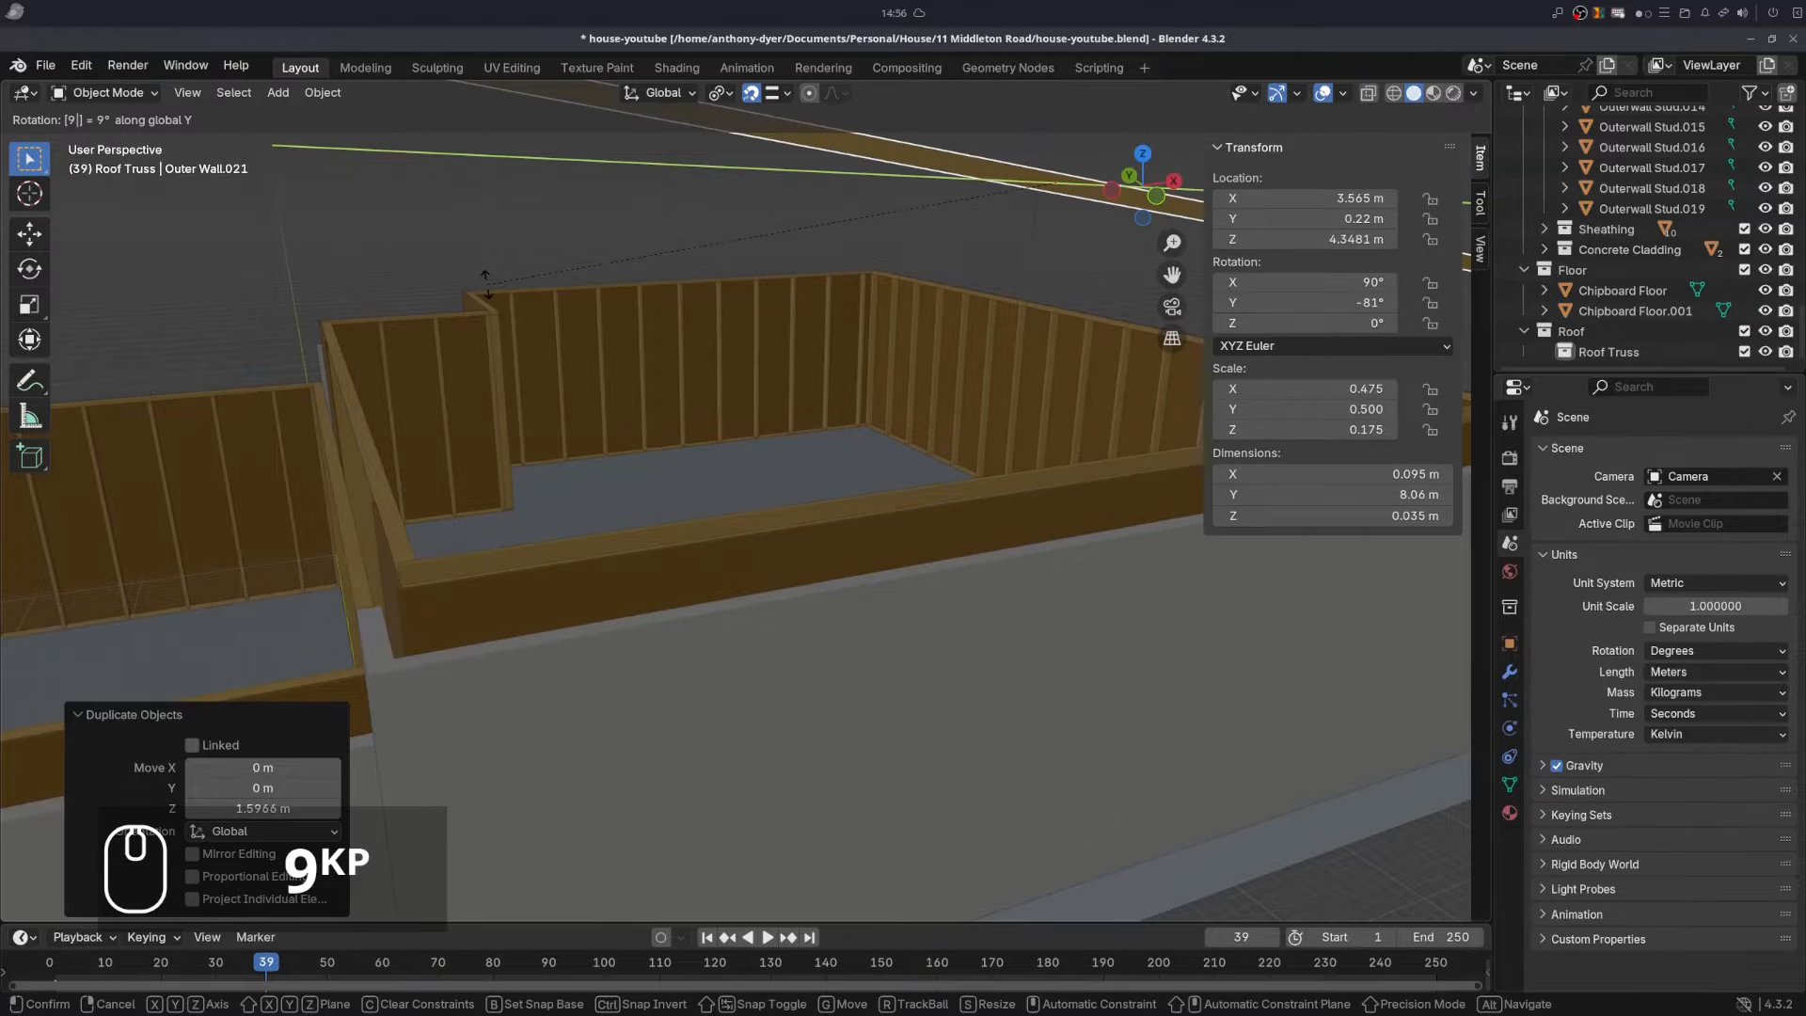
key("BackSpace")
key("KP_3")
key("KP_0")
key("KP_Subtract")
key("Return")
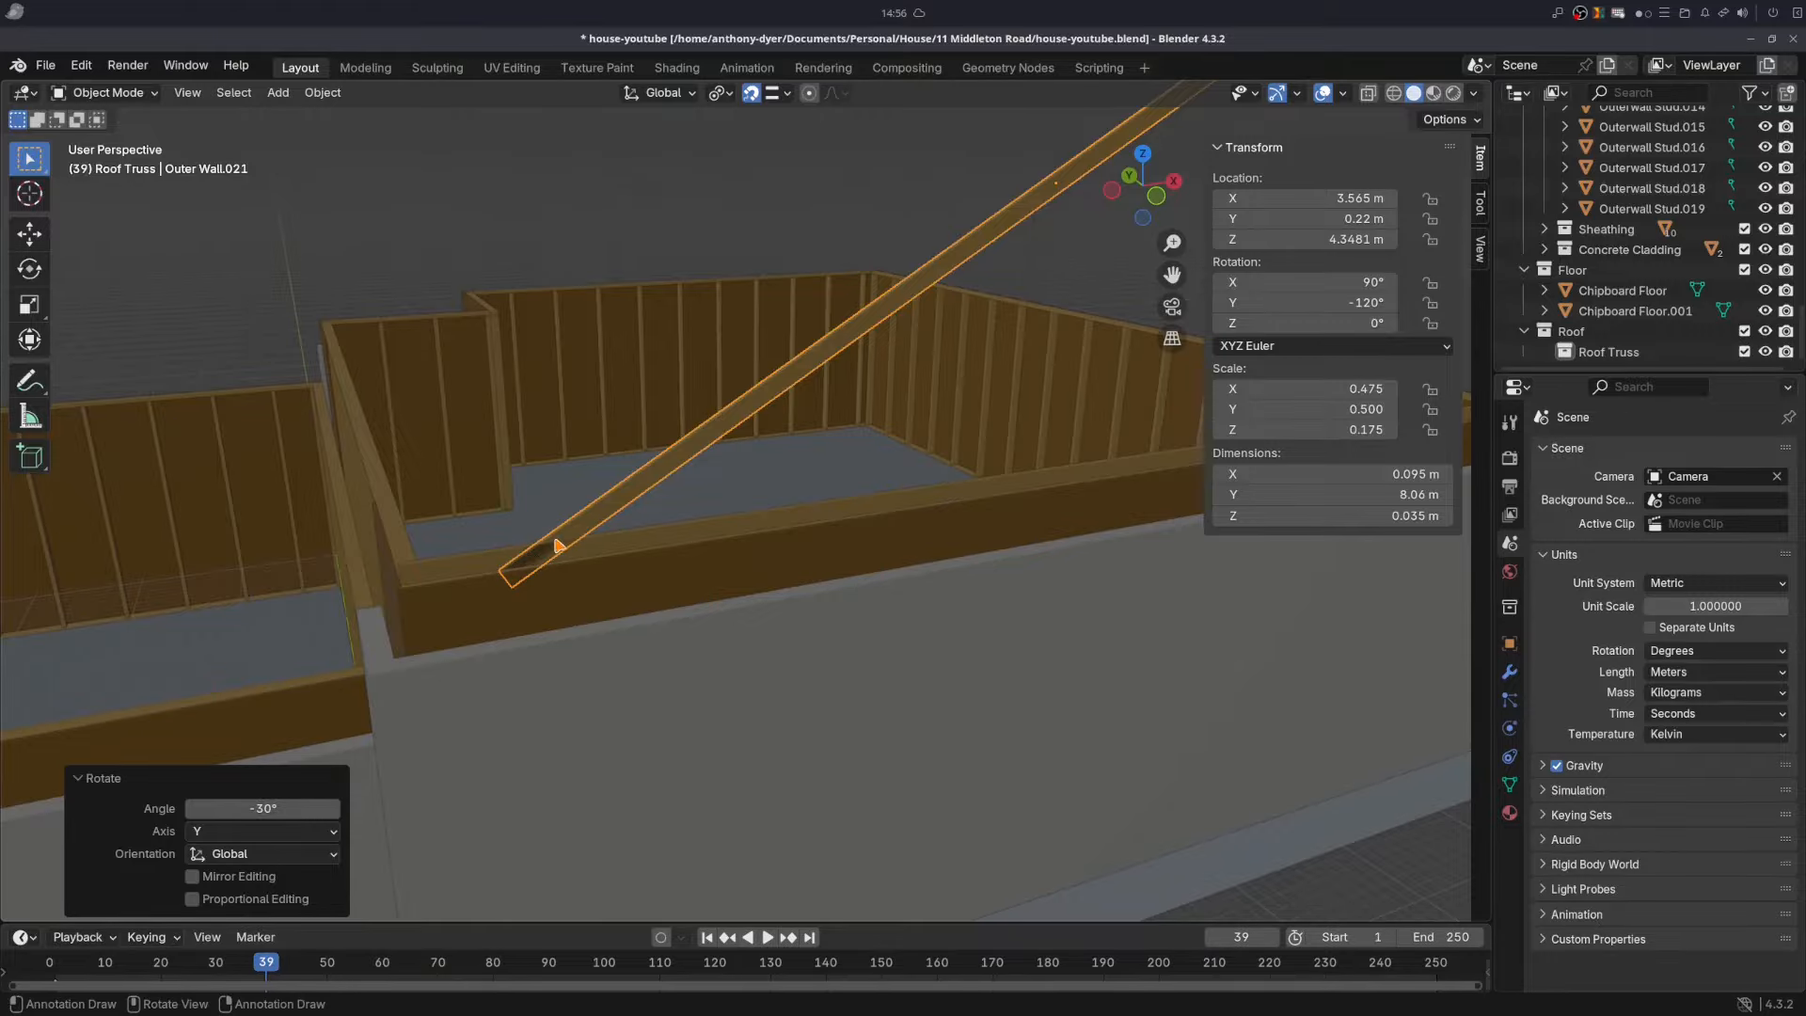
- Move the tilted beam about 1.49 m up along global Z, clear of the wall frame
key("g")
key("z")
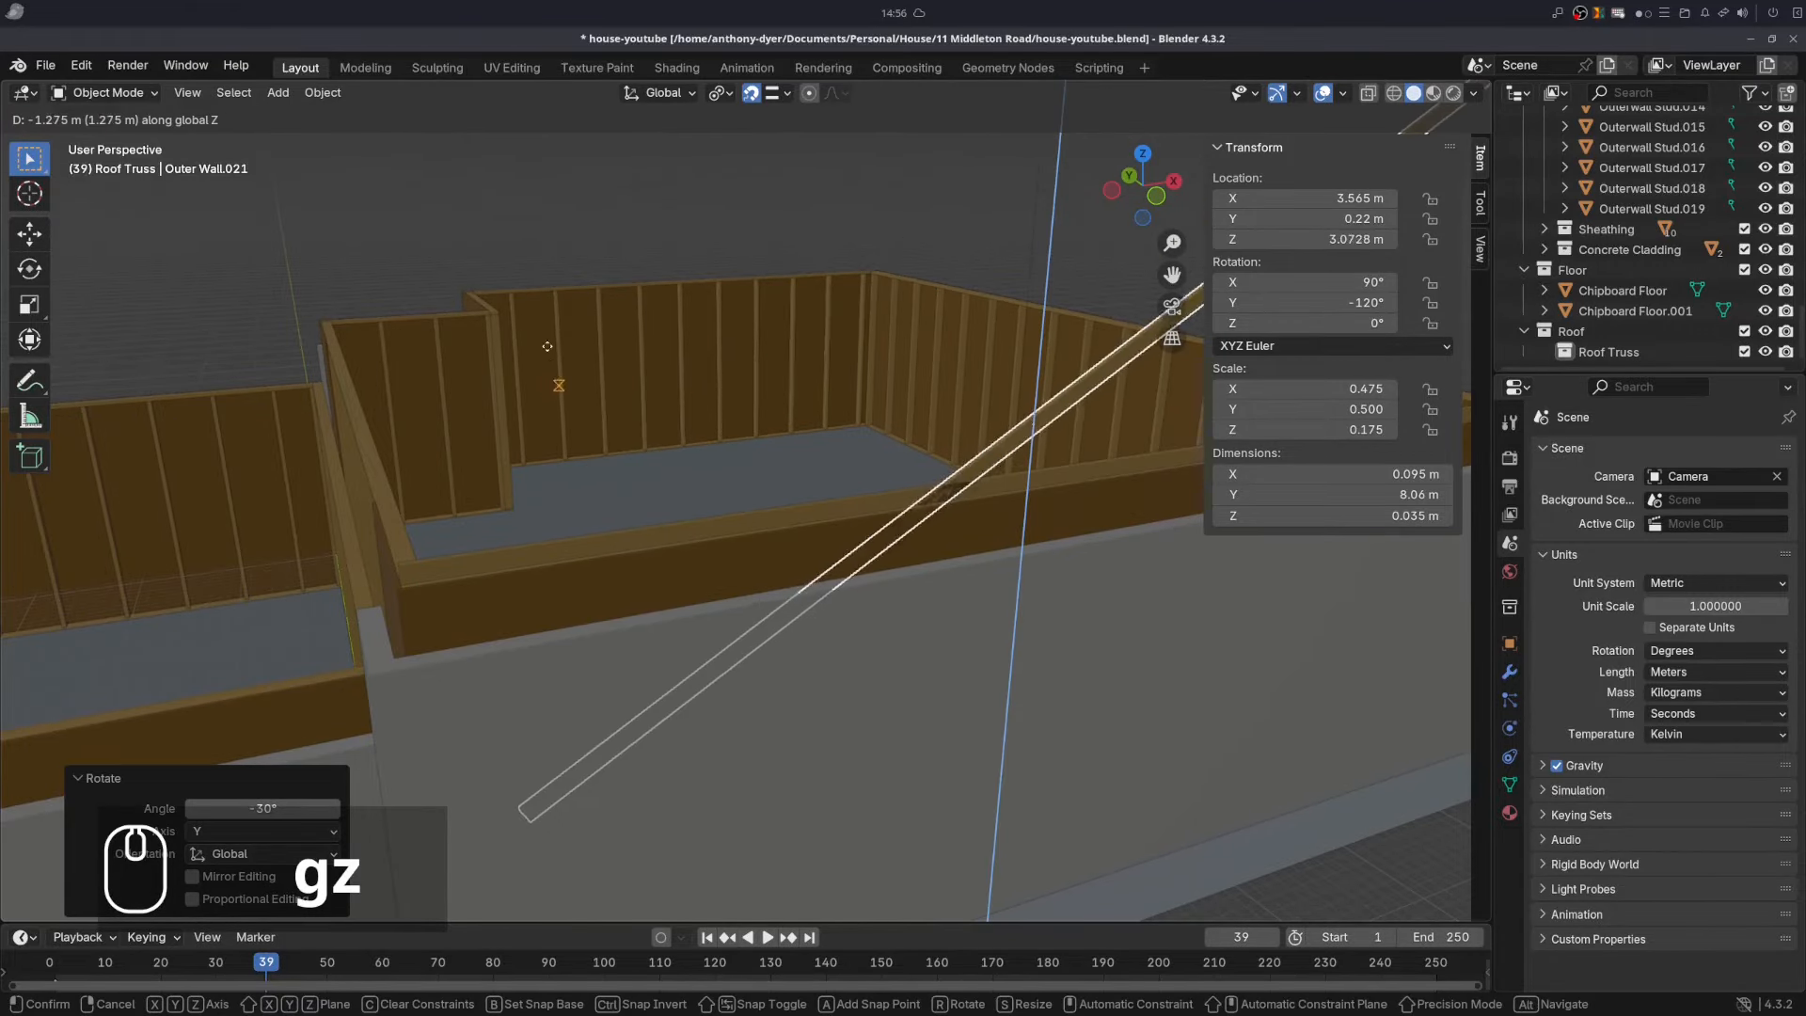
left_click(490, 211)
- Subdivide the two vertical edges of the horizontal beam's end face at the wall corner with one cut
scroll(382, 405, "up", 5)
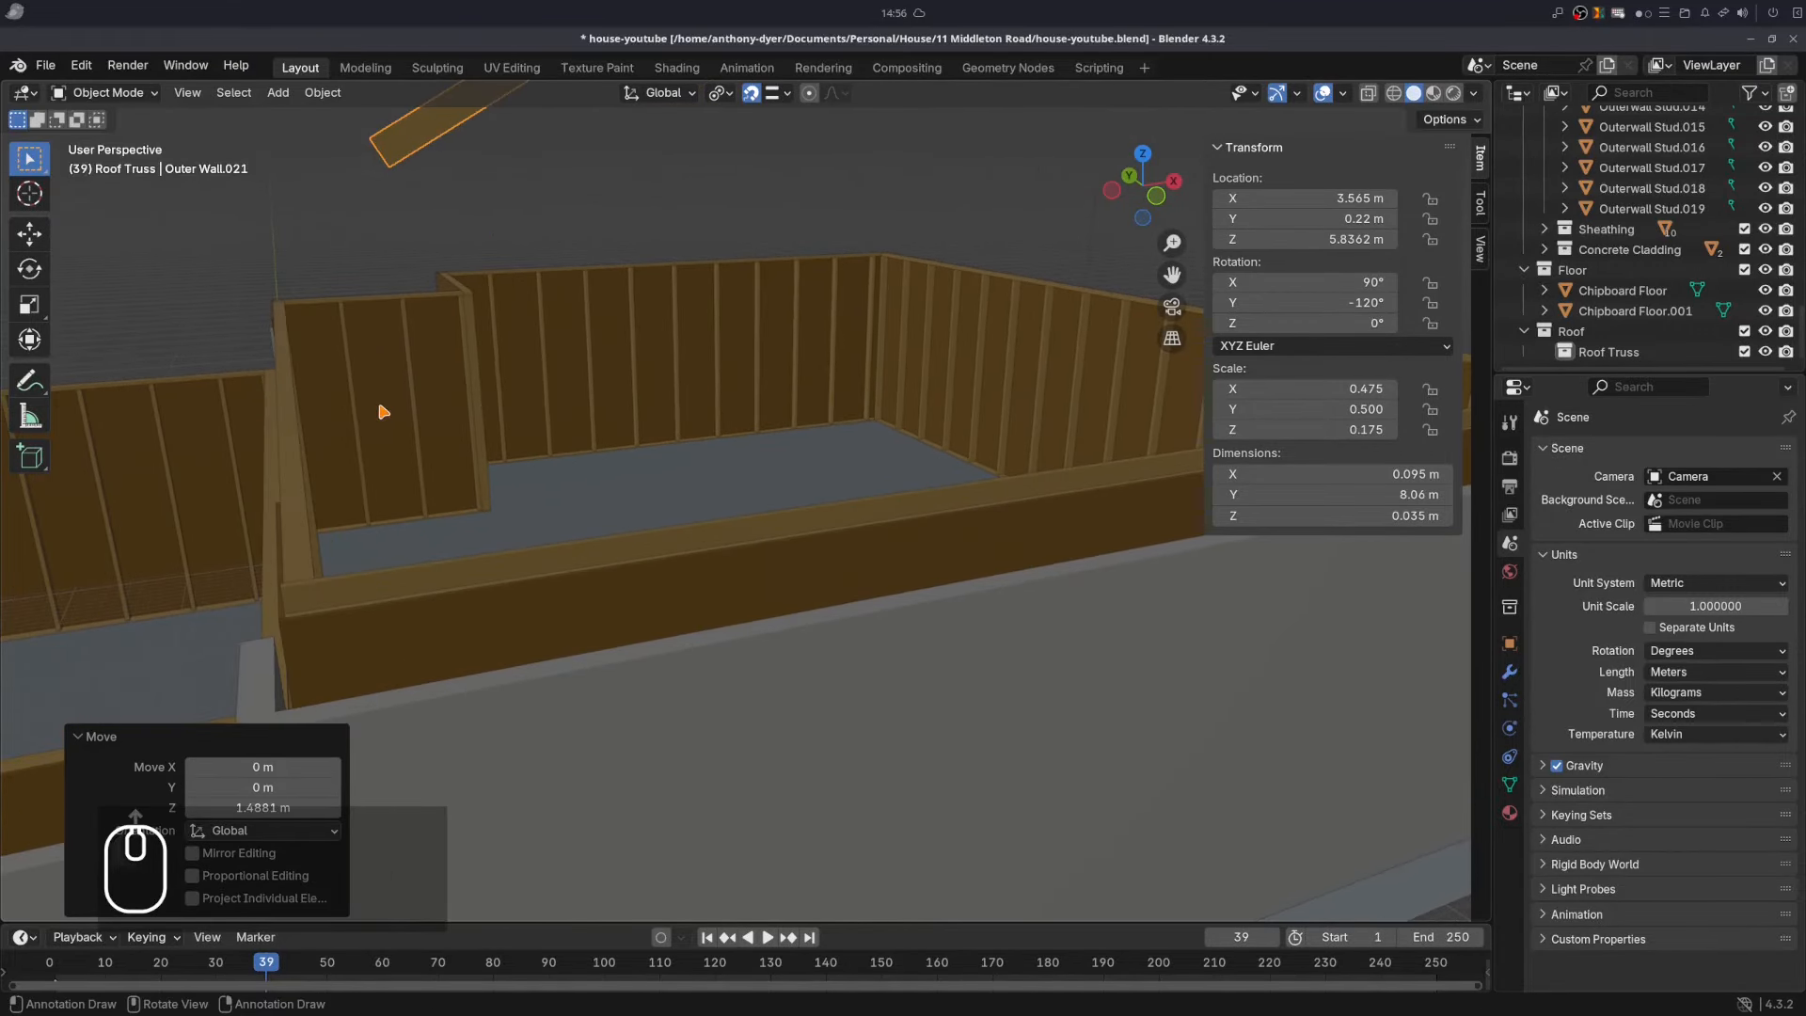
middle_click_drag(360, 470, 489, 521)
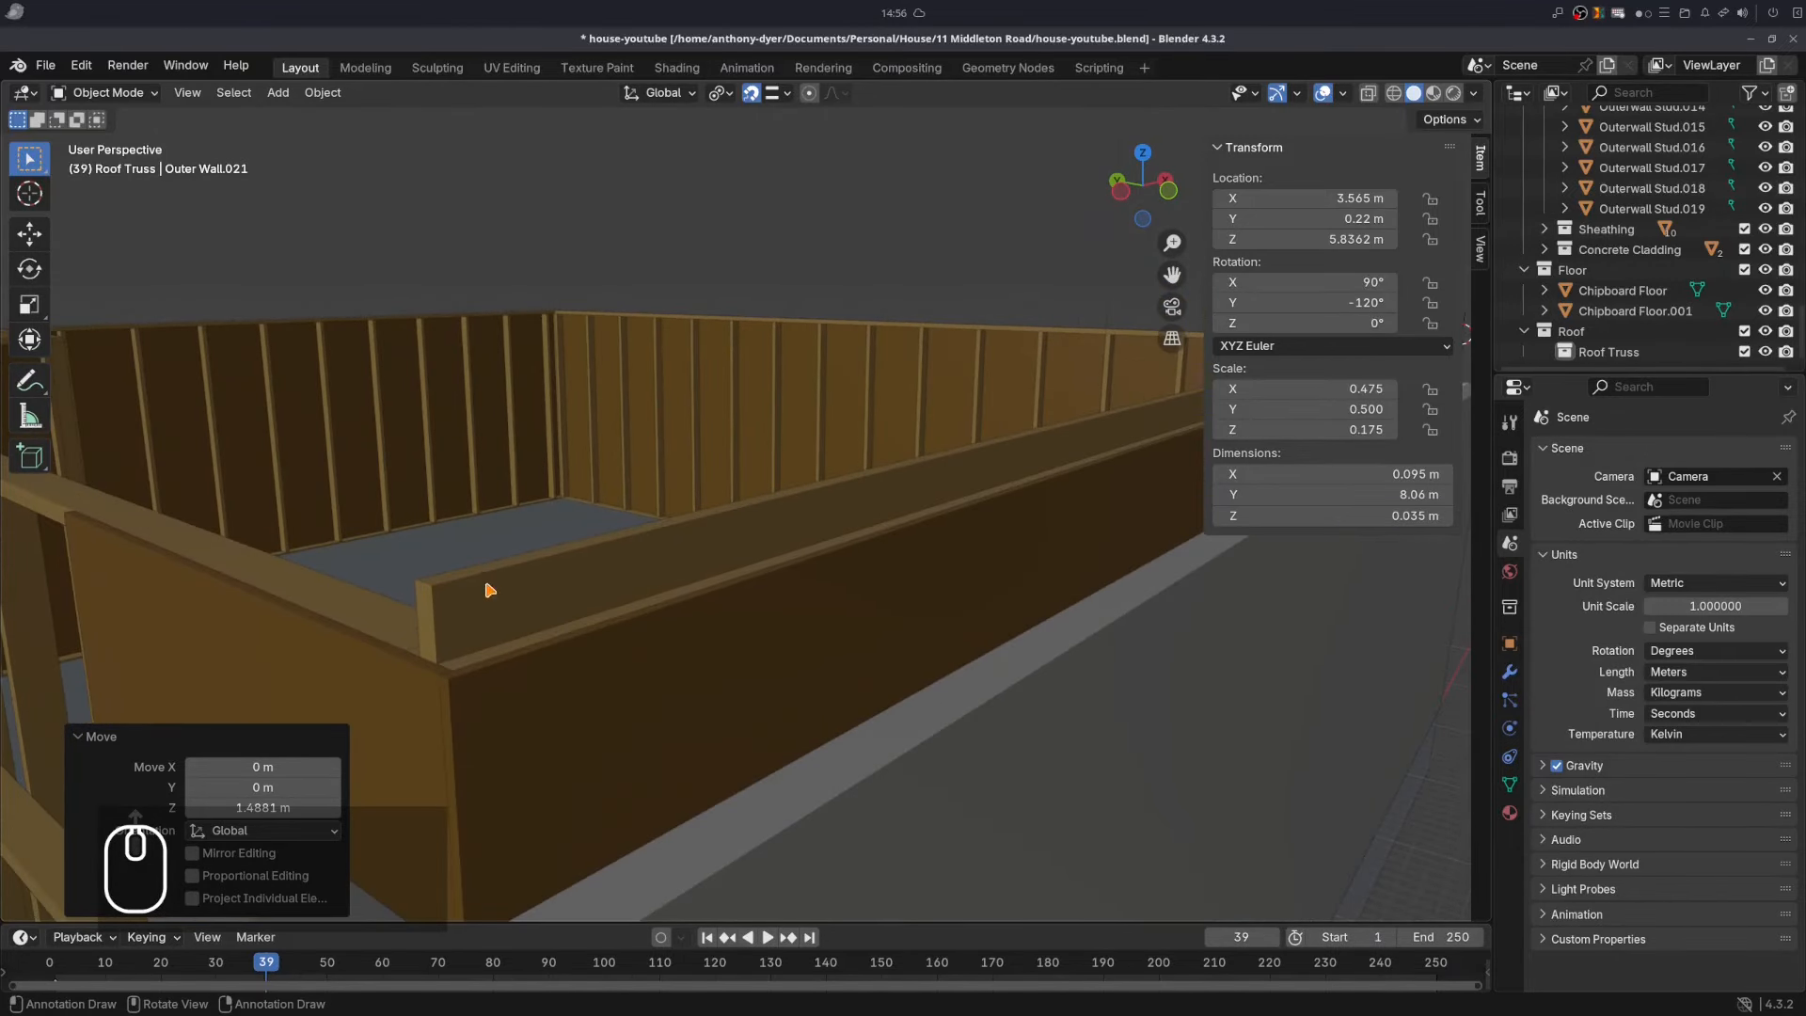
left_click(456, 613)
key("Tab")
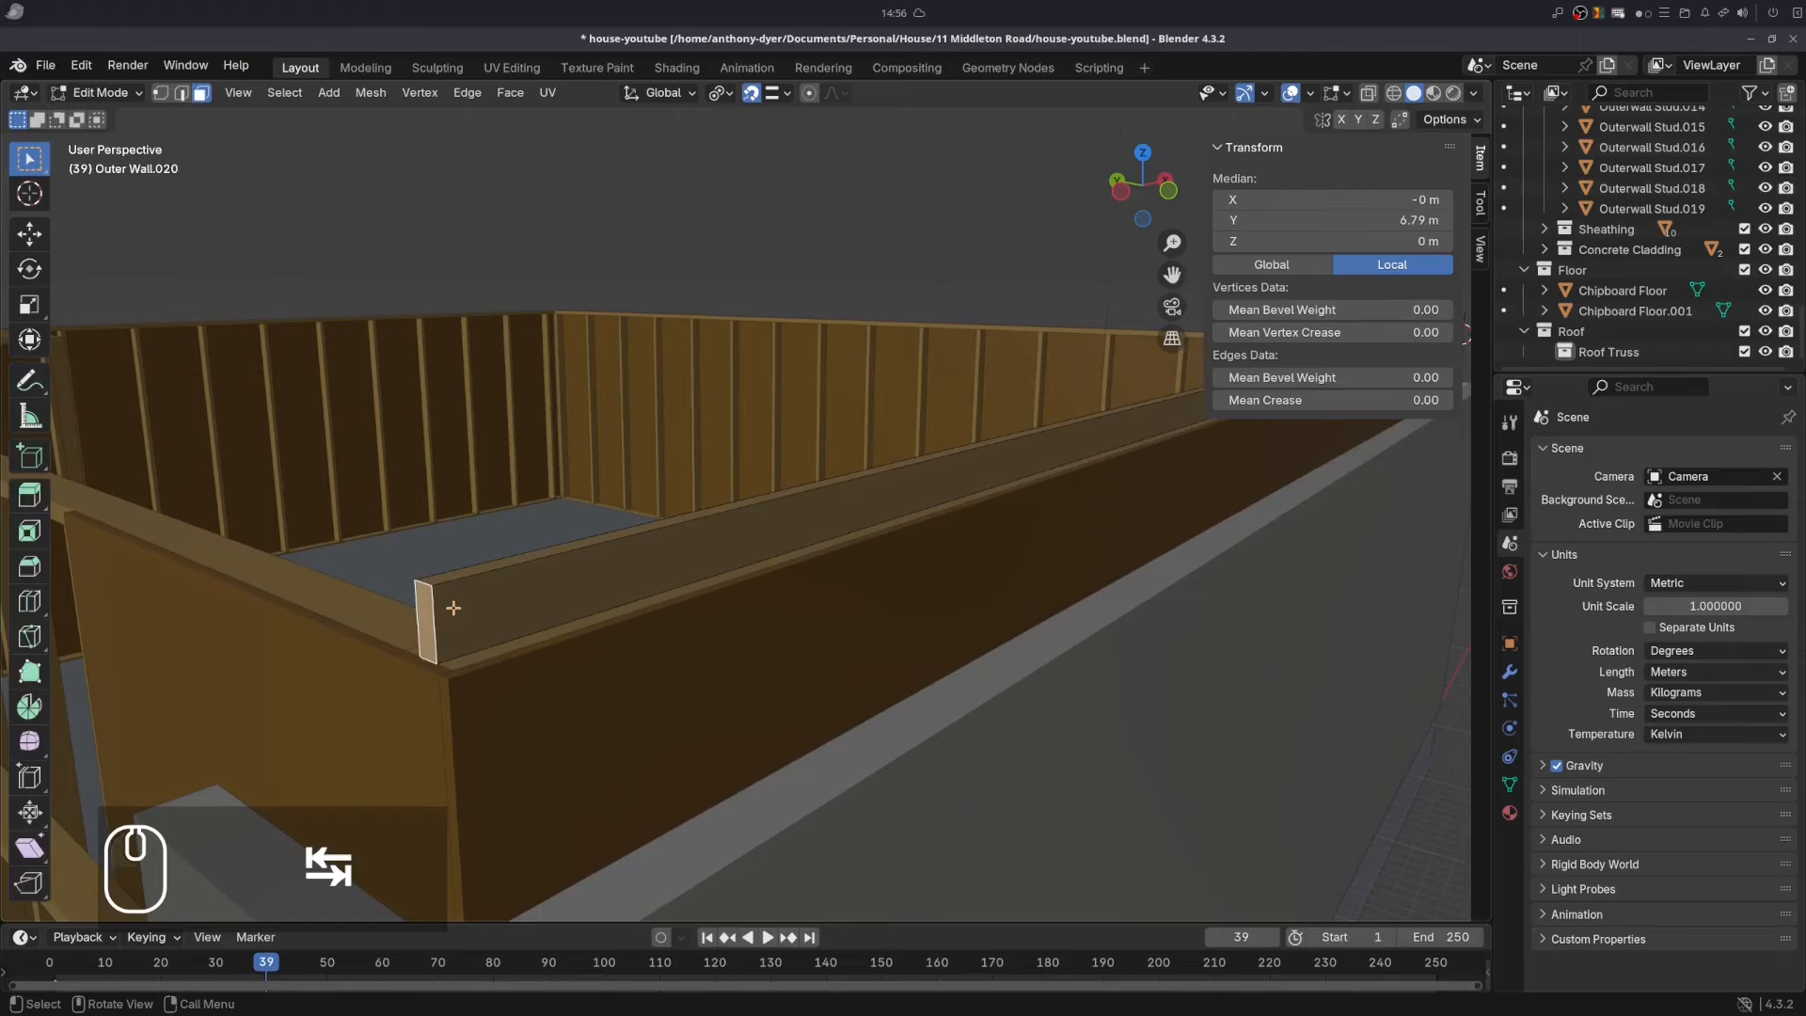
left_click(180, 92)
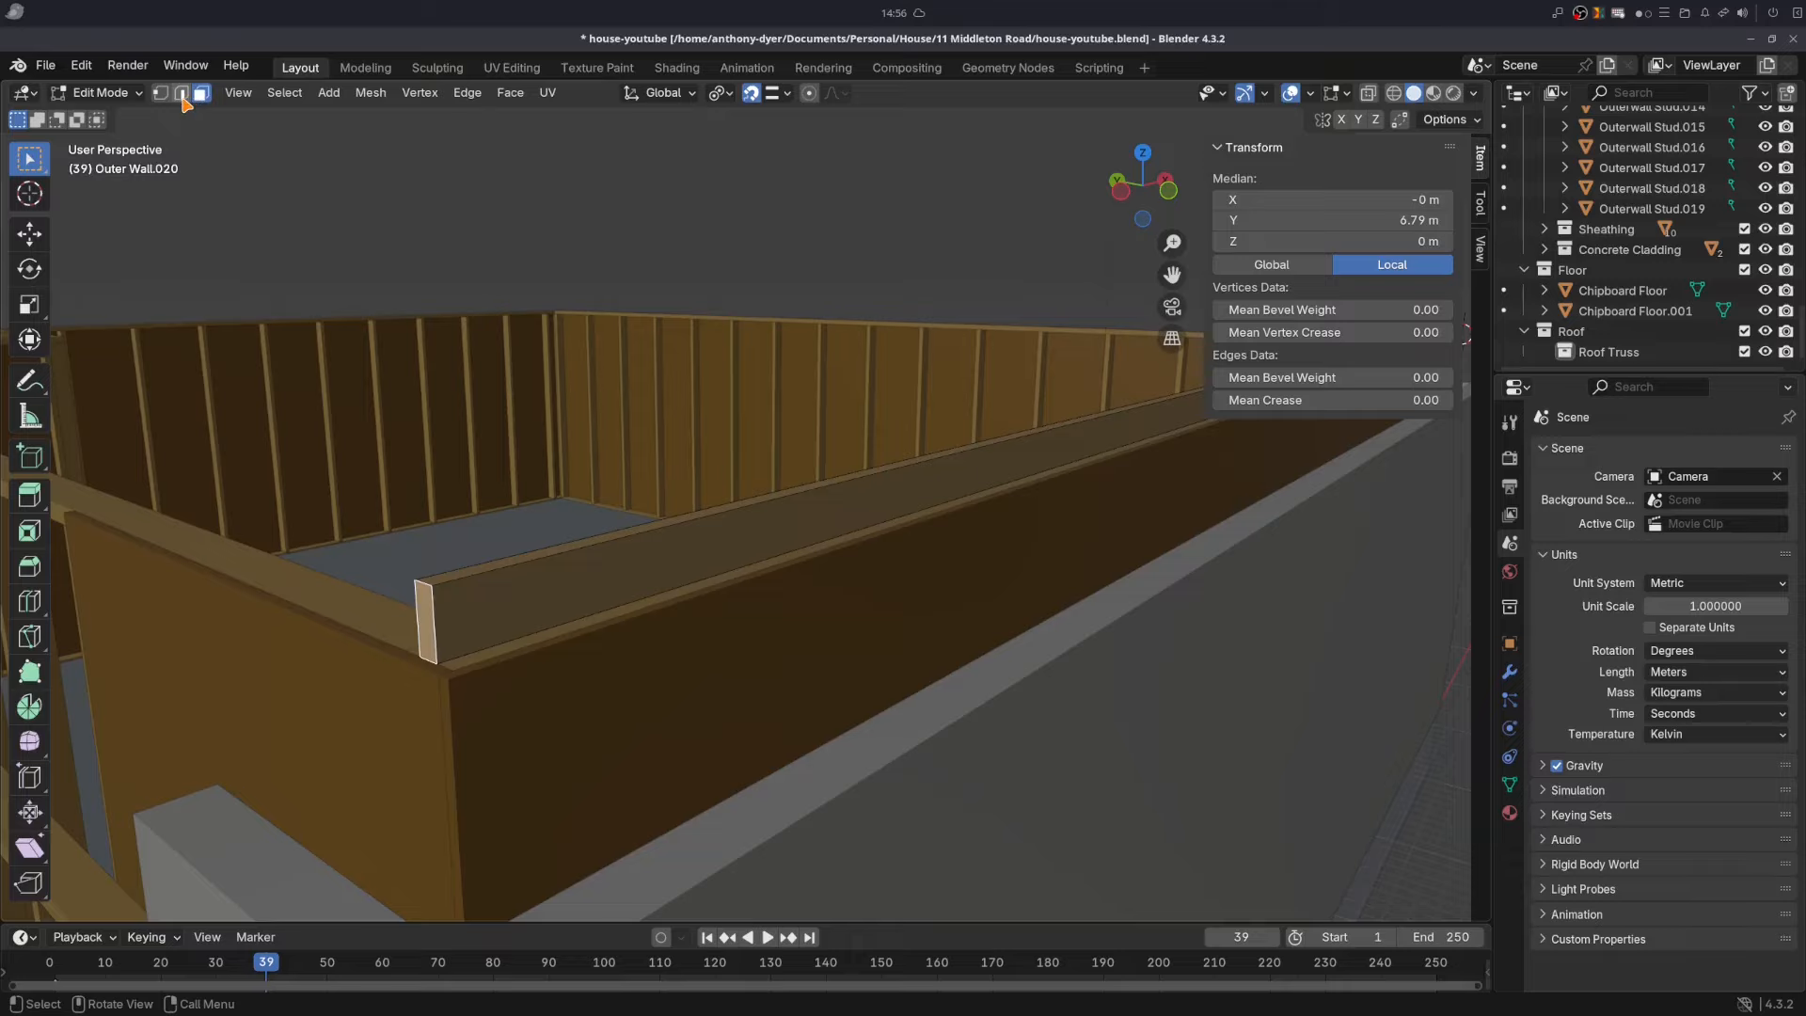
left_click(411, 612, "shift")
left_click(414, 612, "shift")
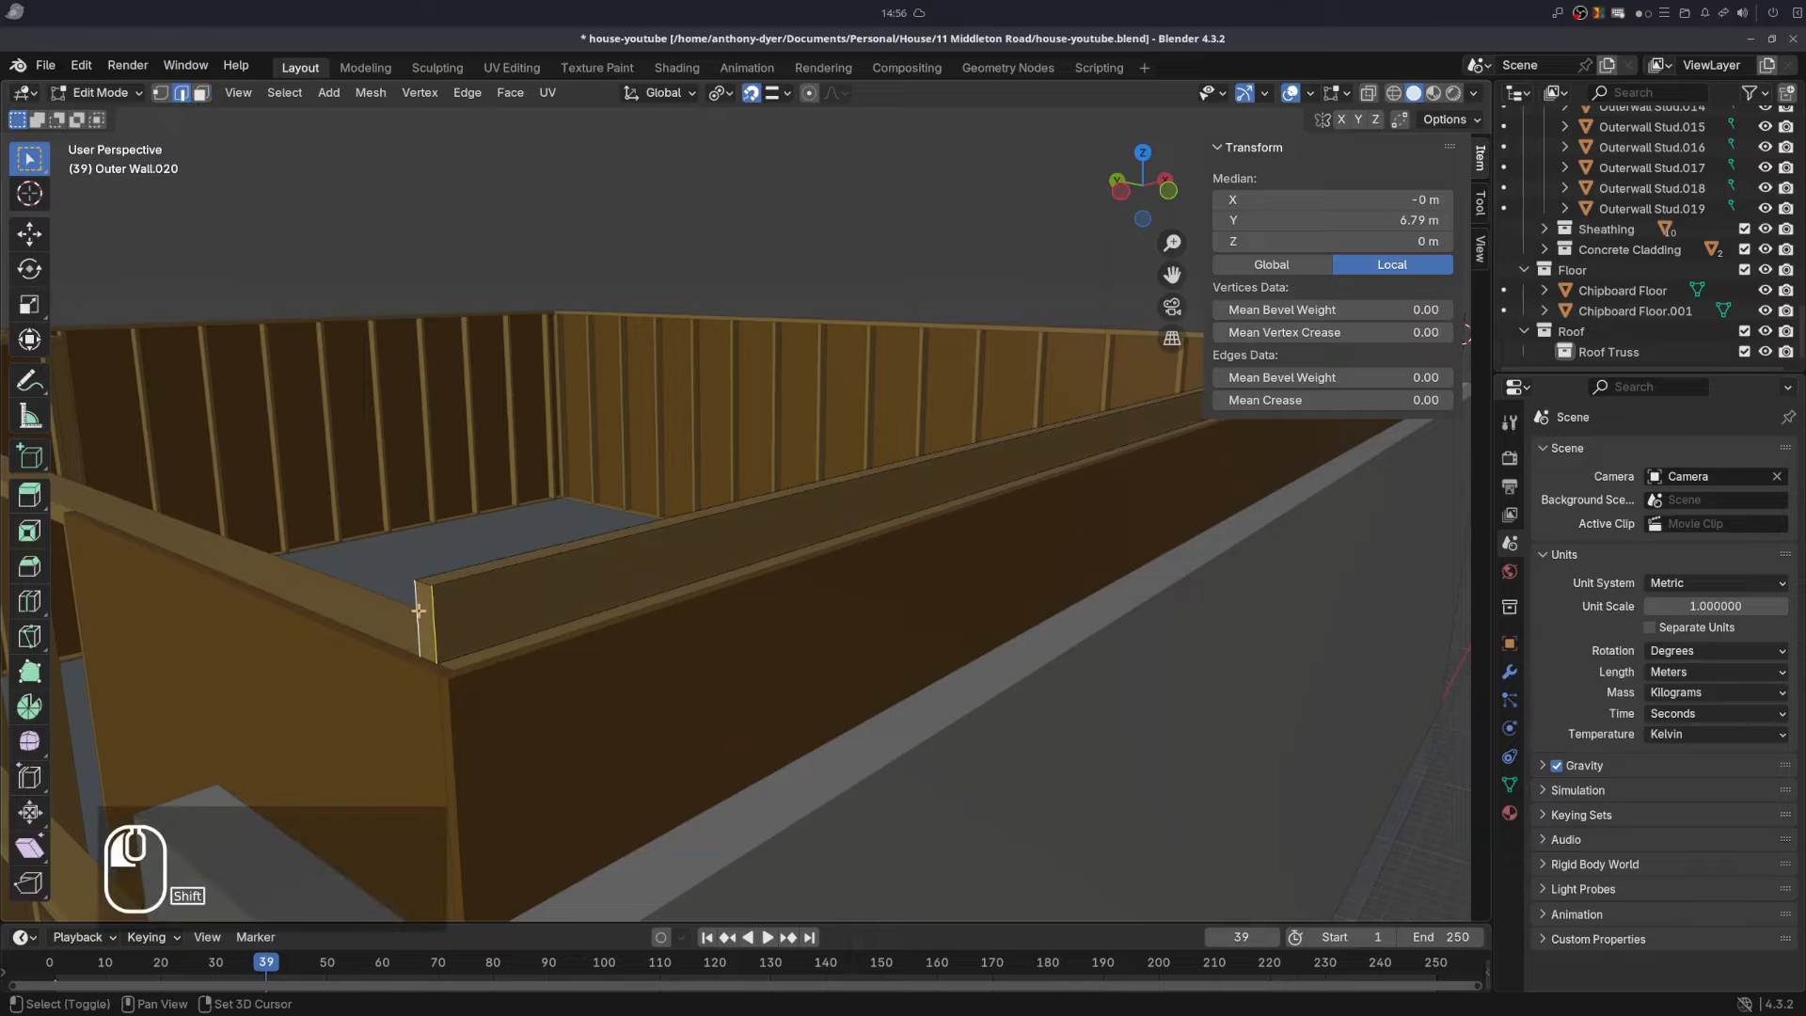
key("ctrl+e")
left_click(343, 401)
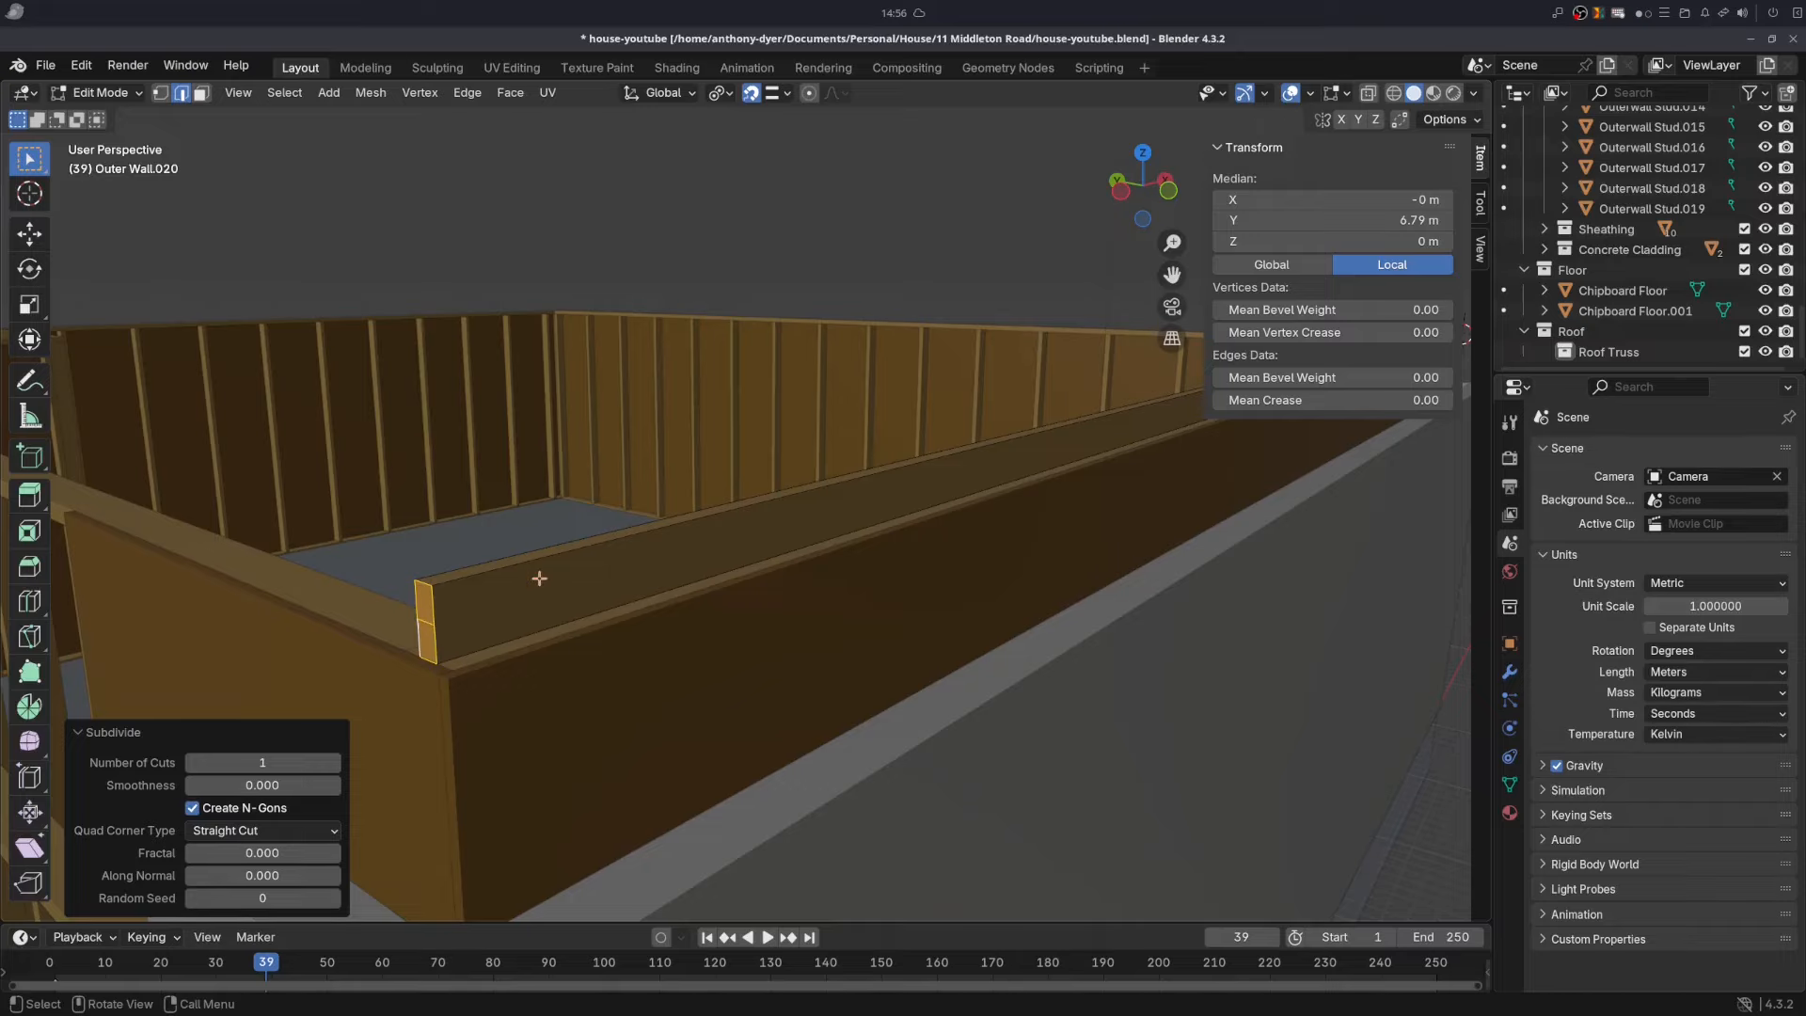
- Snap the lower corner of the tilted beam's end onto the midpoint vertex of the horizontal beam's end
scroll(539, 579, "down", 3)
scroll(621, 560, "down", 3)
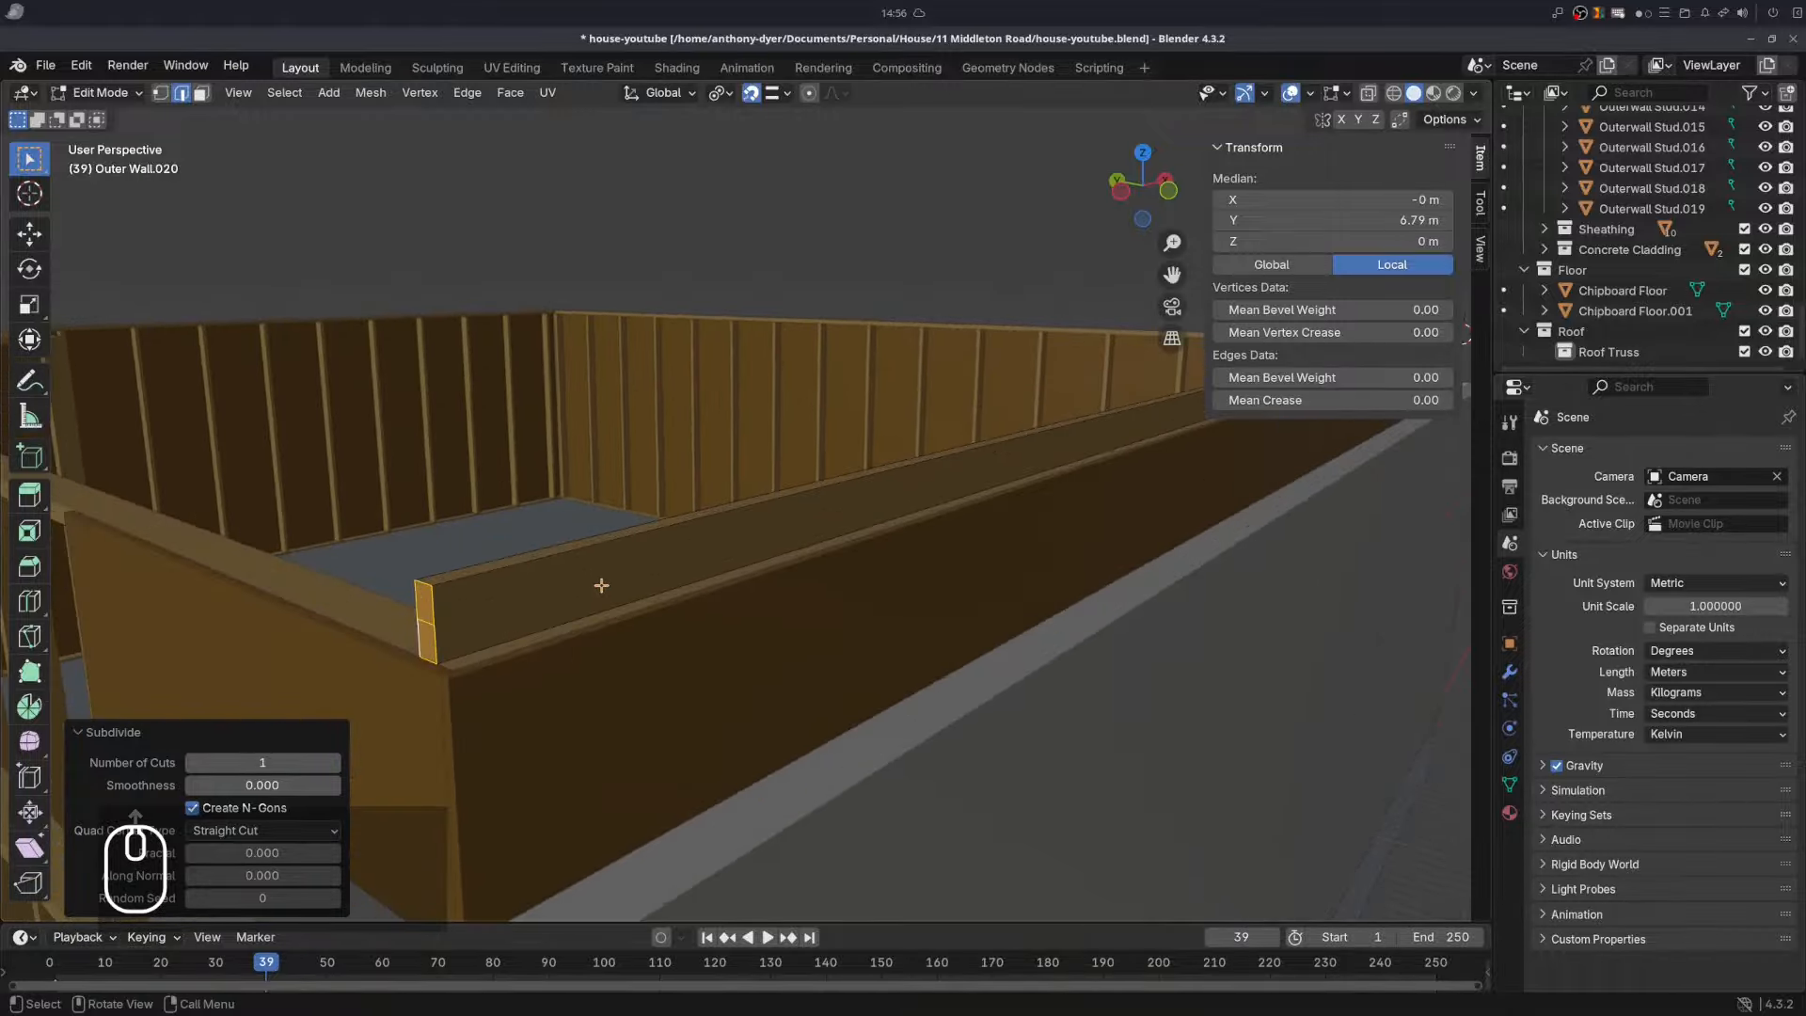
scroll(604, 584, "up", 2)
scroll(656, 426, "up", 2)
scroll(733, 246, "down", 1)
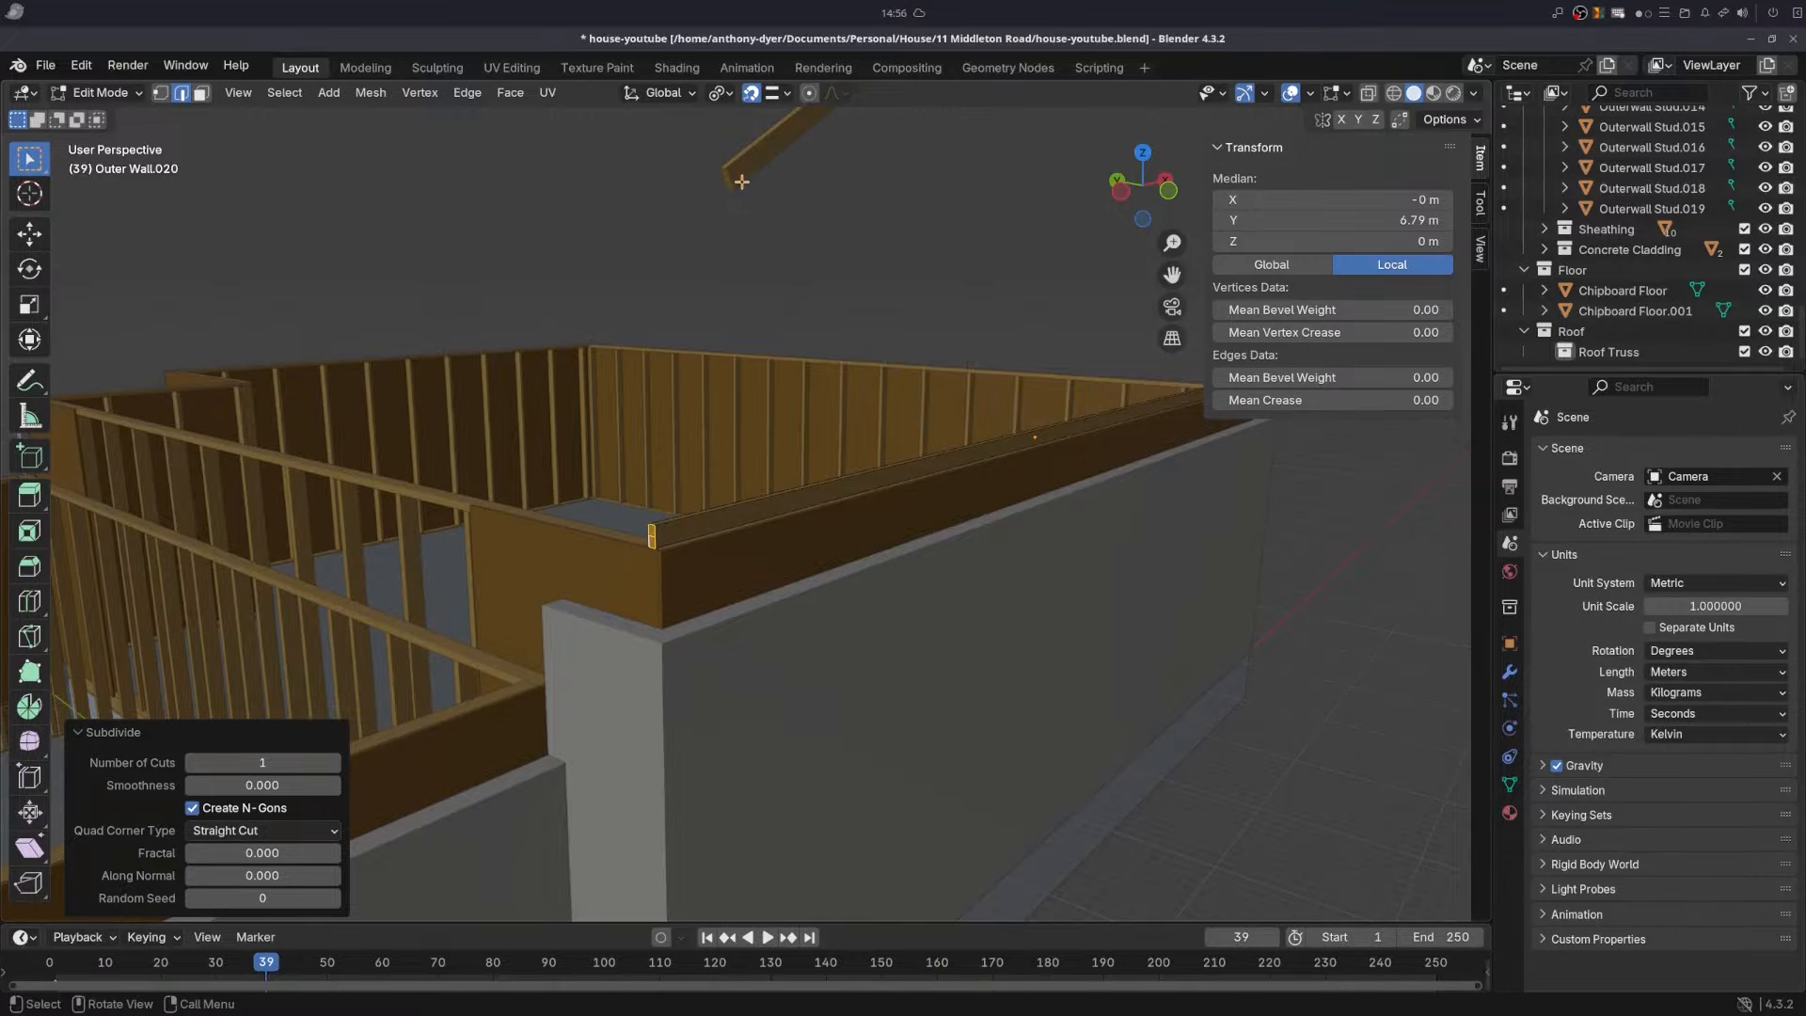
key("g")
key("b")
left_click(734, 189)
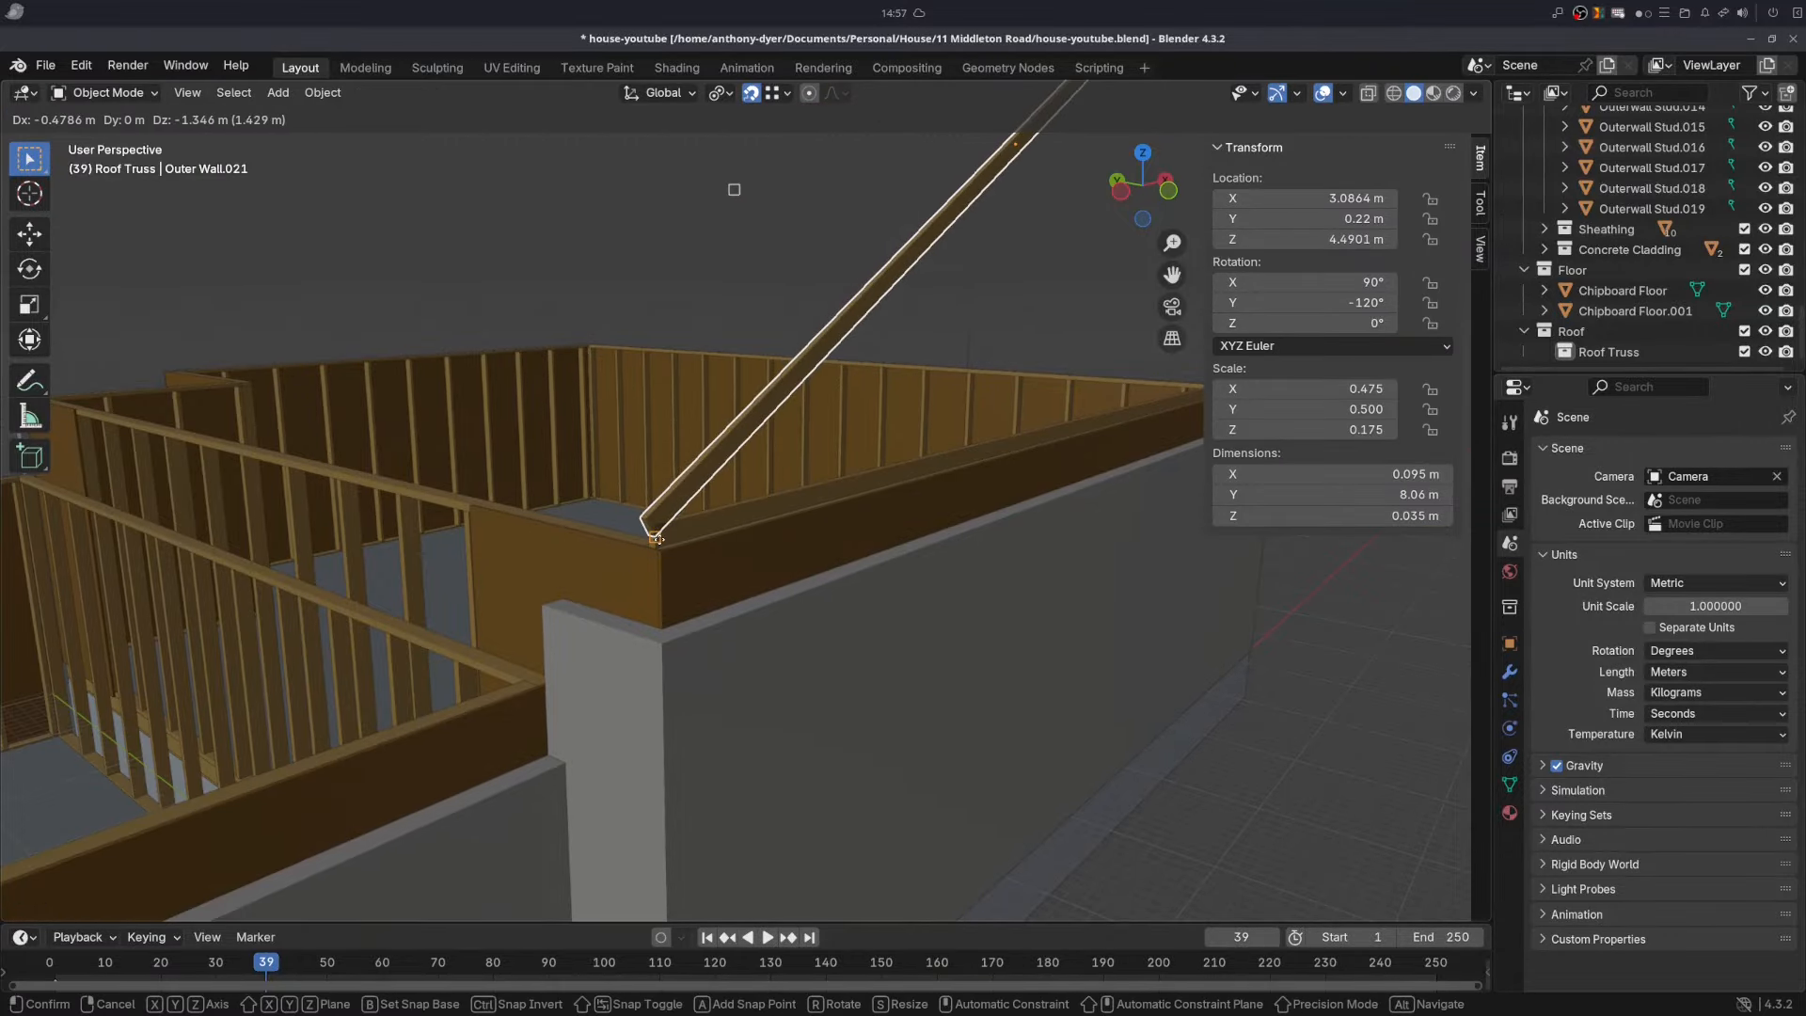
left_click(660, 537)
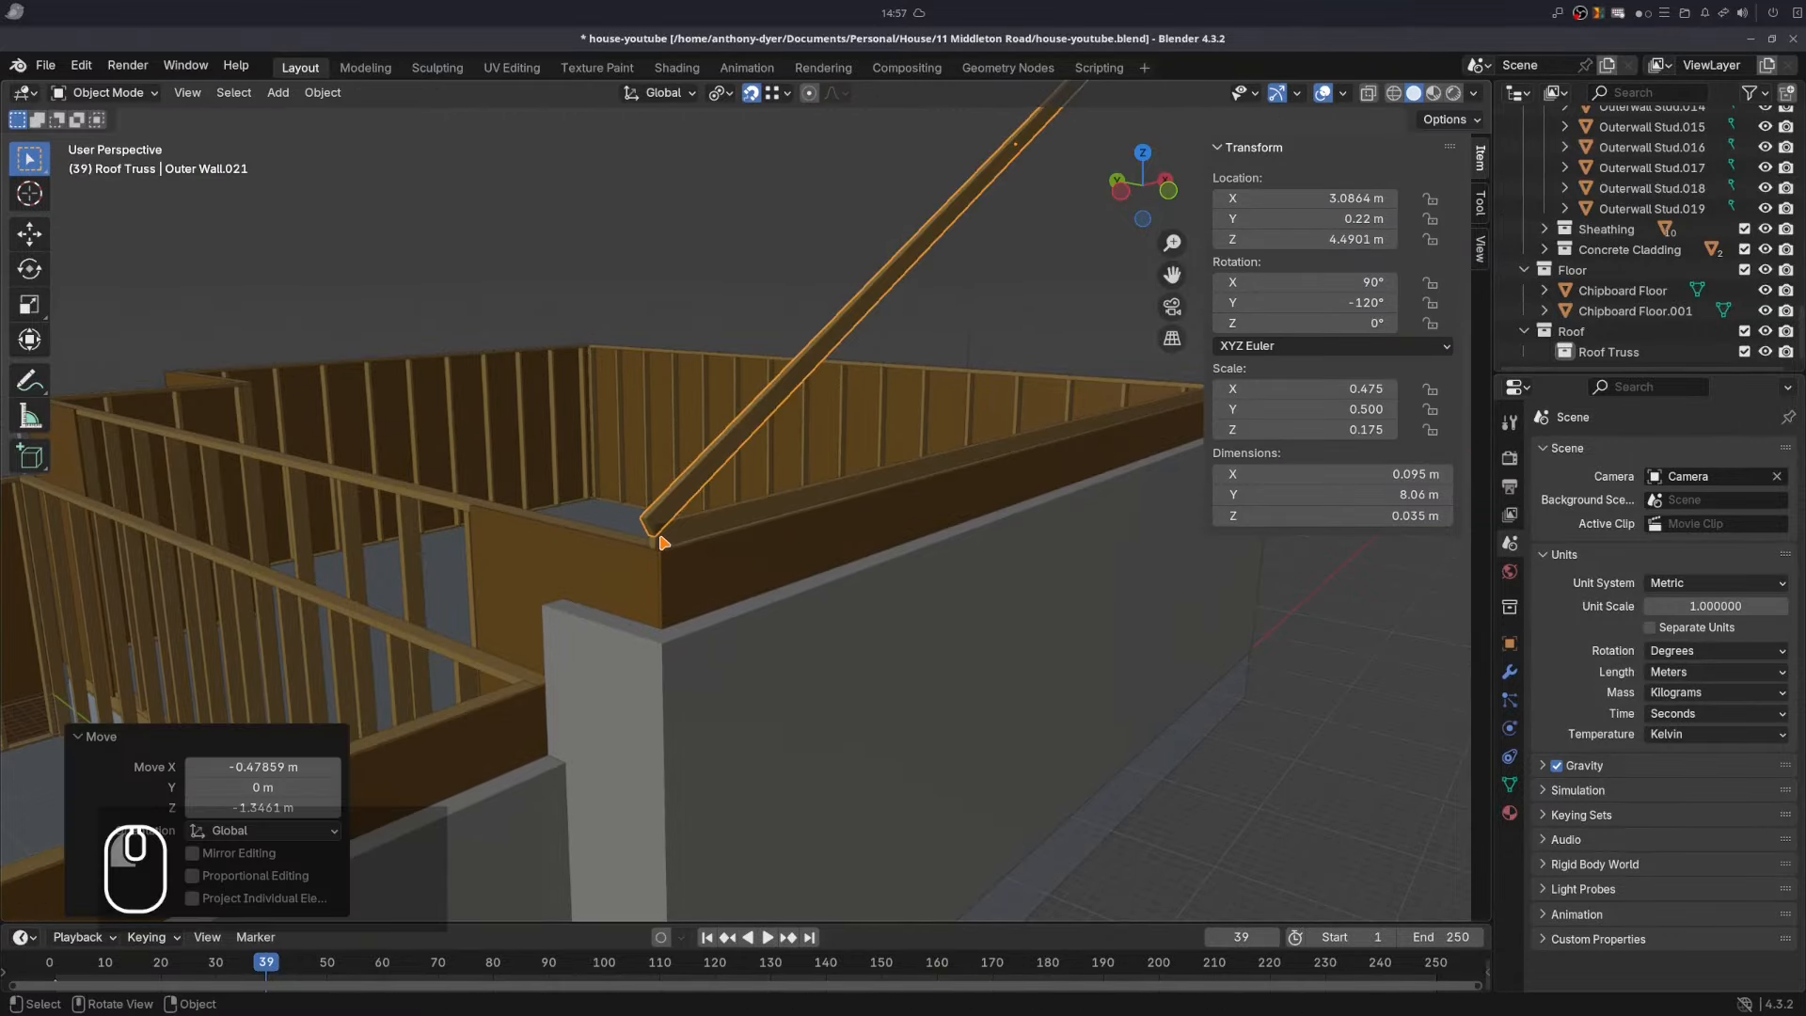
- Open the tilted beam's mesh for editing and select its lower end face in face selection mode
scroll(663, 542, "up", 2)
scroll(662, 539, "down", 2)
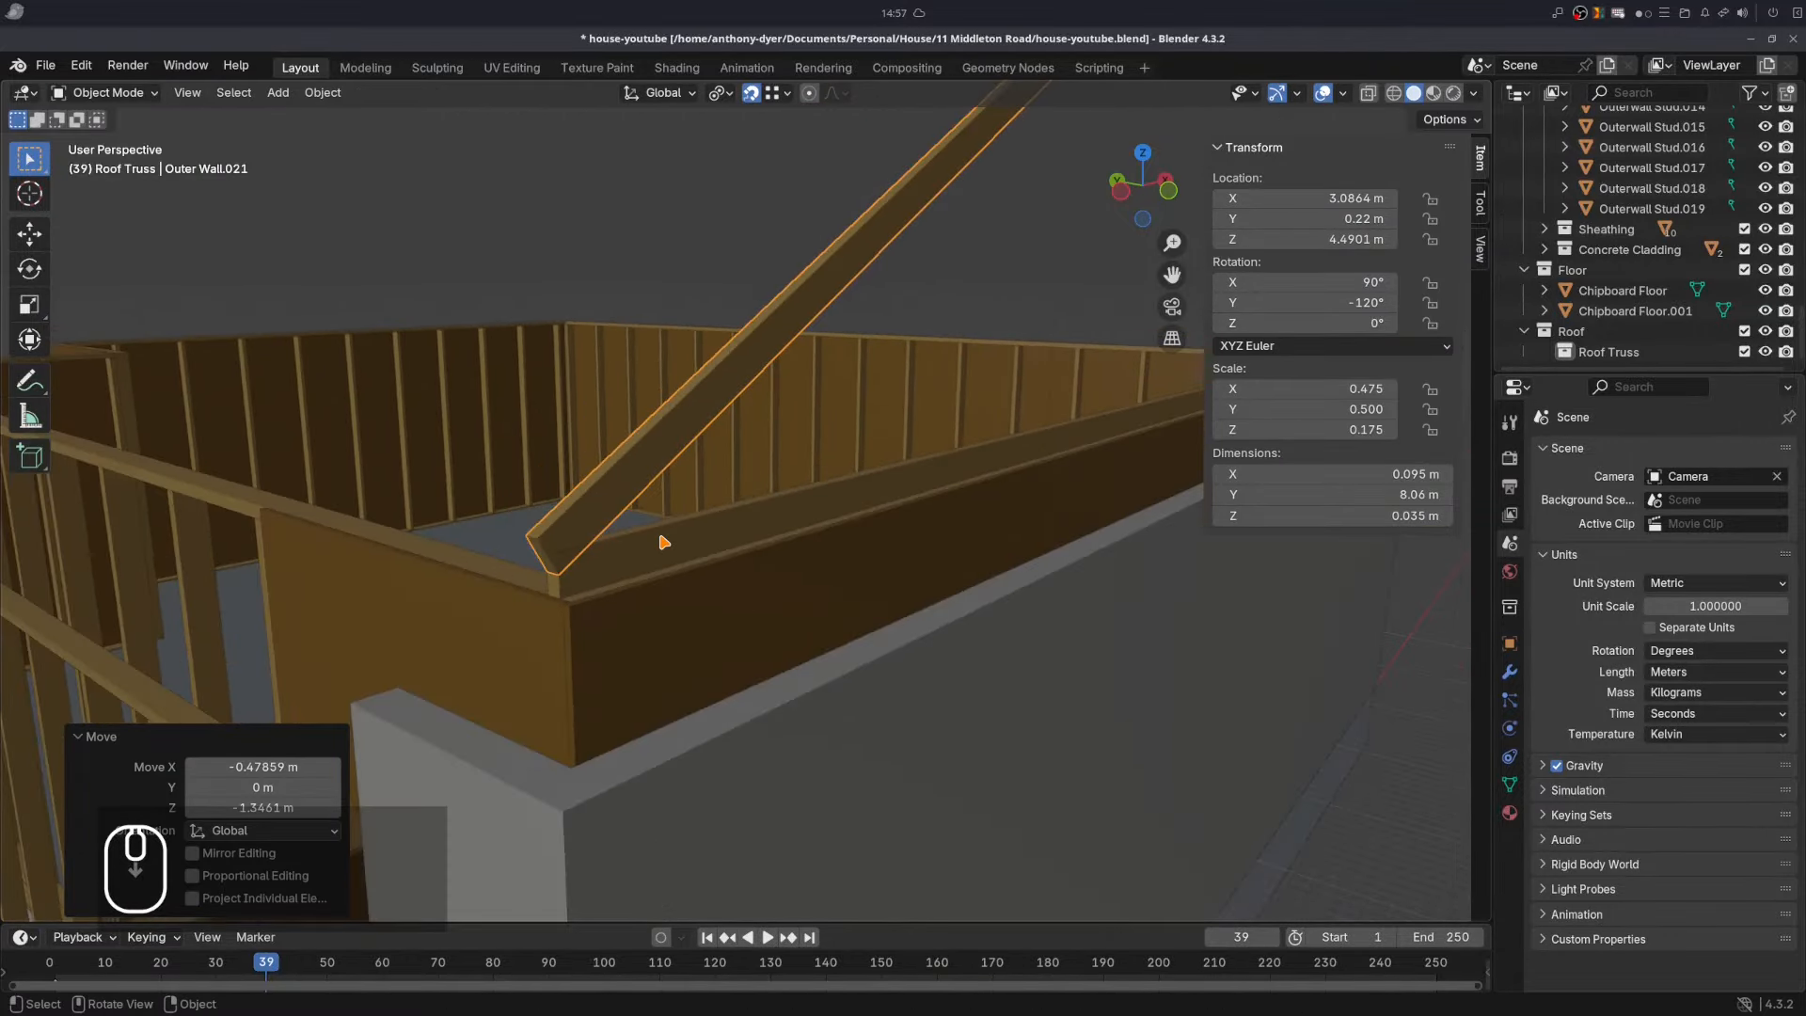
middle_click_drag(670, 536, 682, 532)
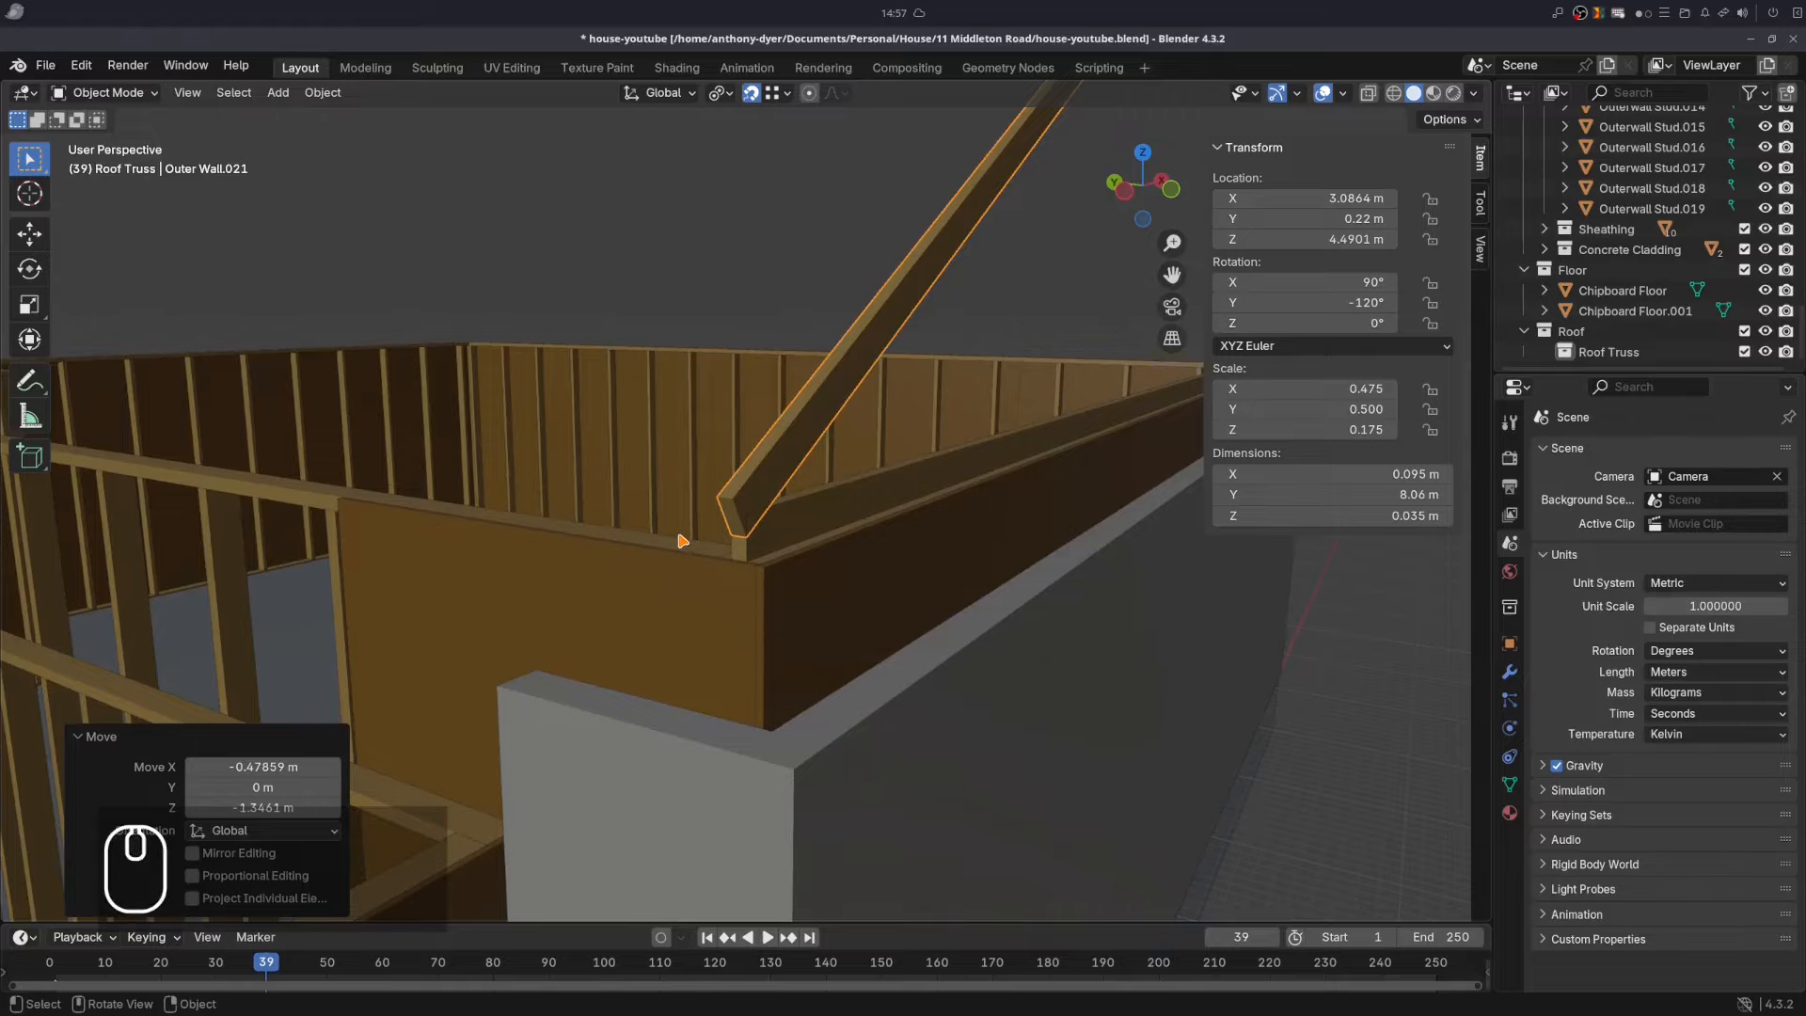
key("Tab")
left_click(728, 519)
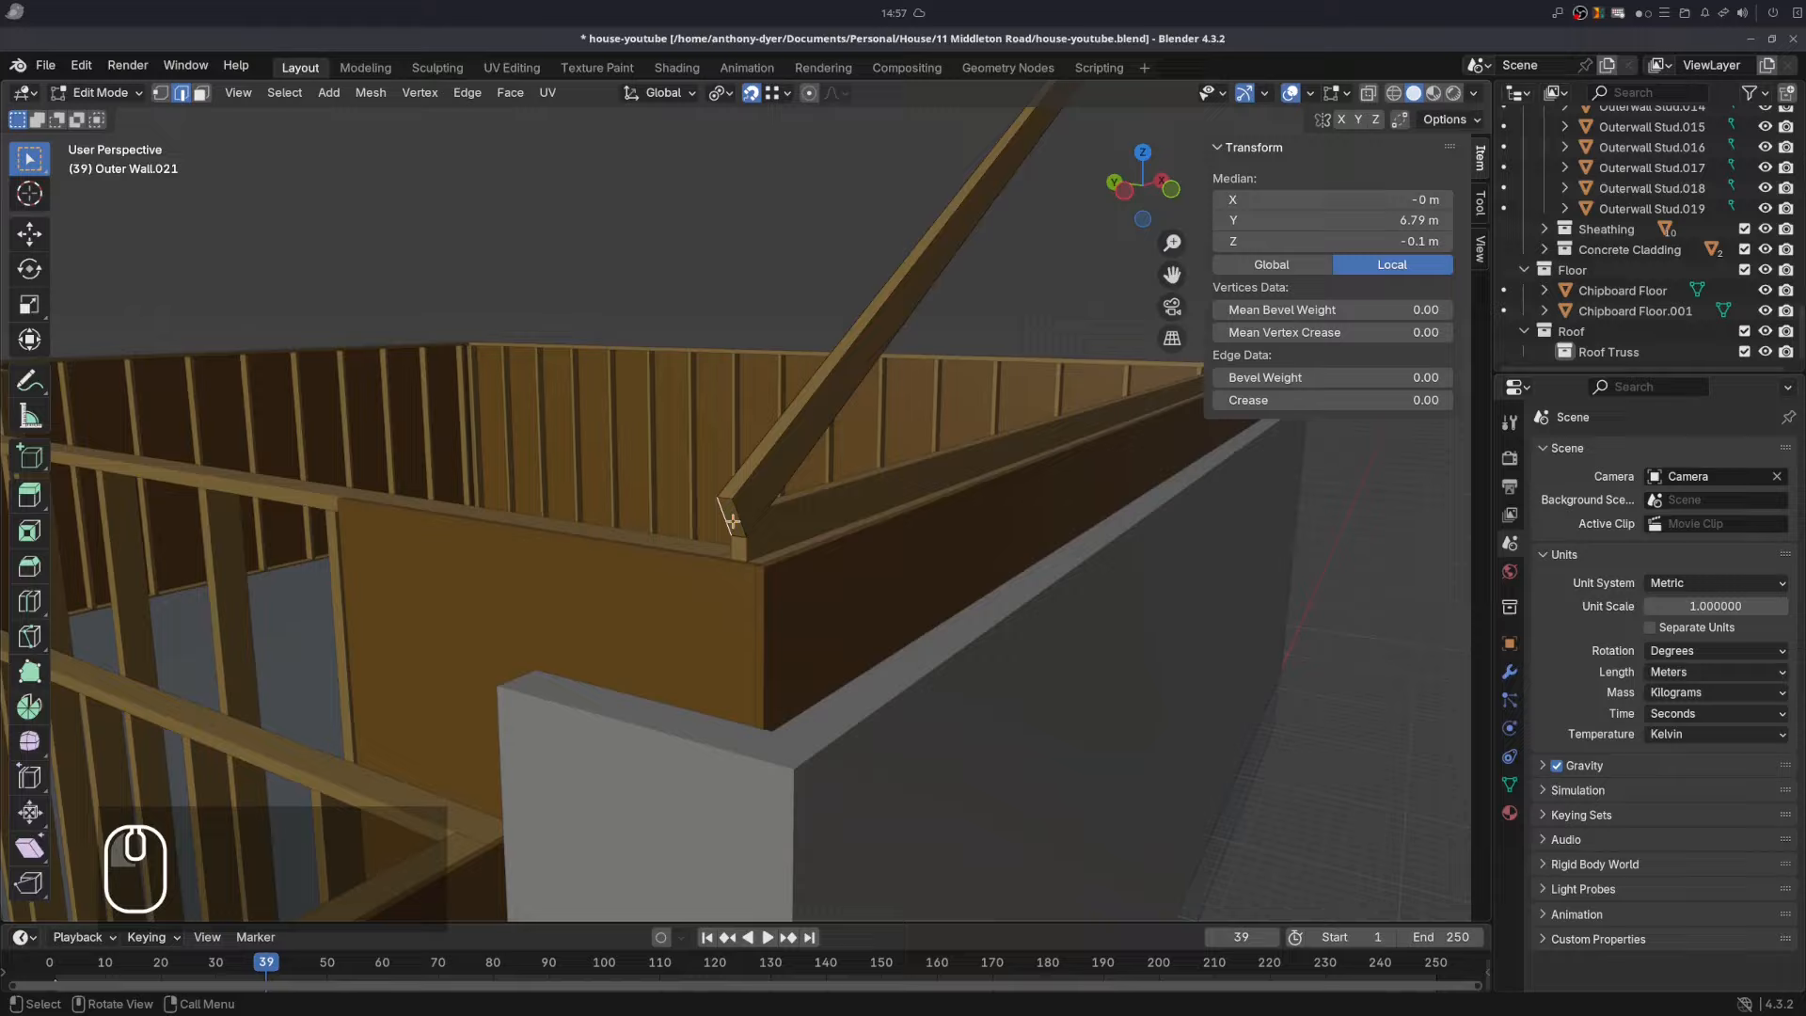
left_click(201, 95)
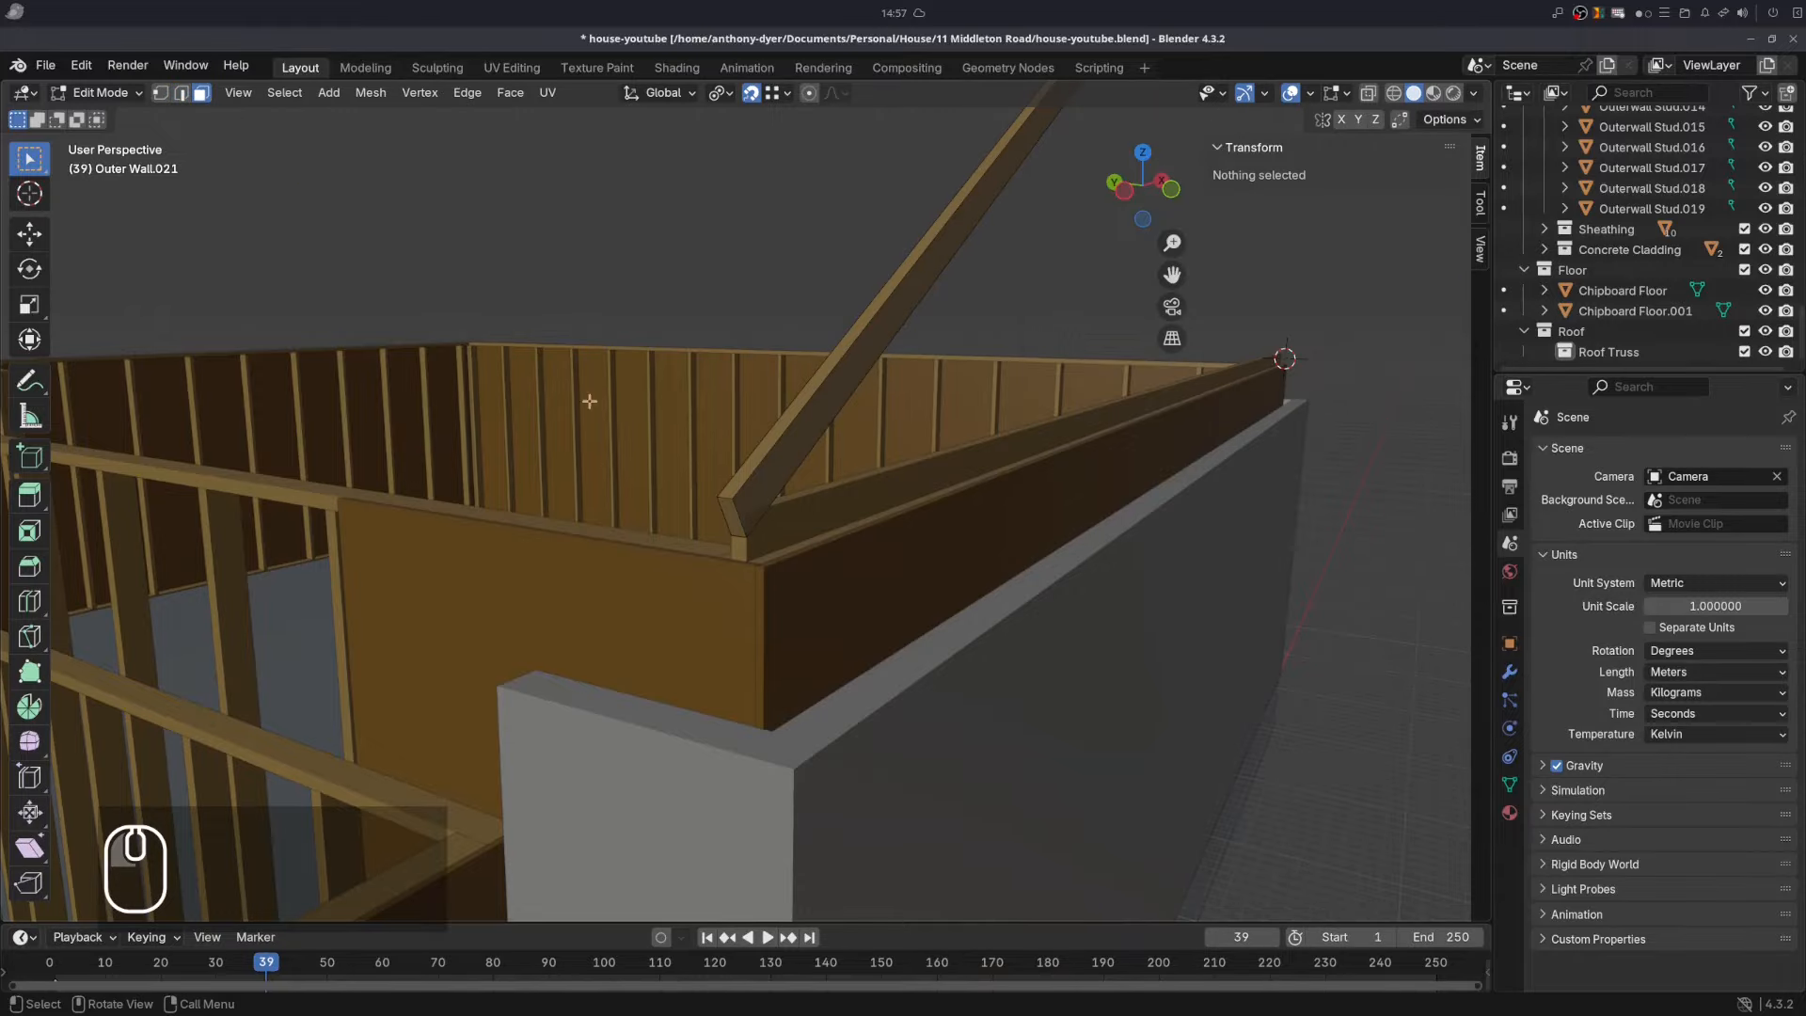
left_click(730, 514)
key("g")
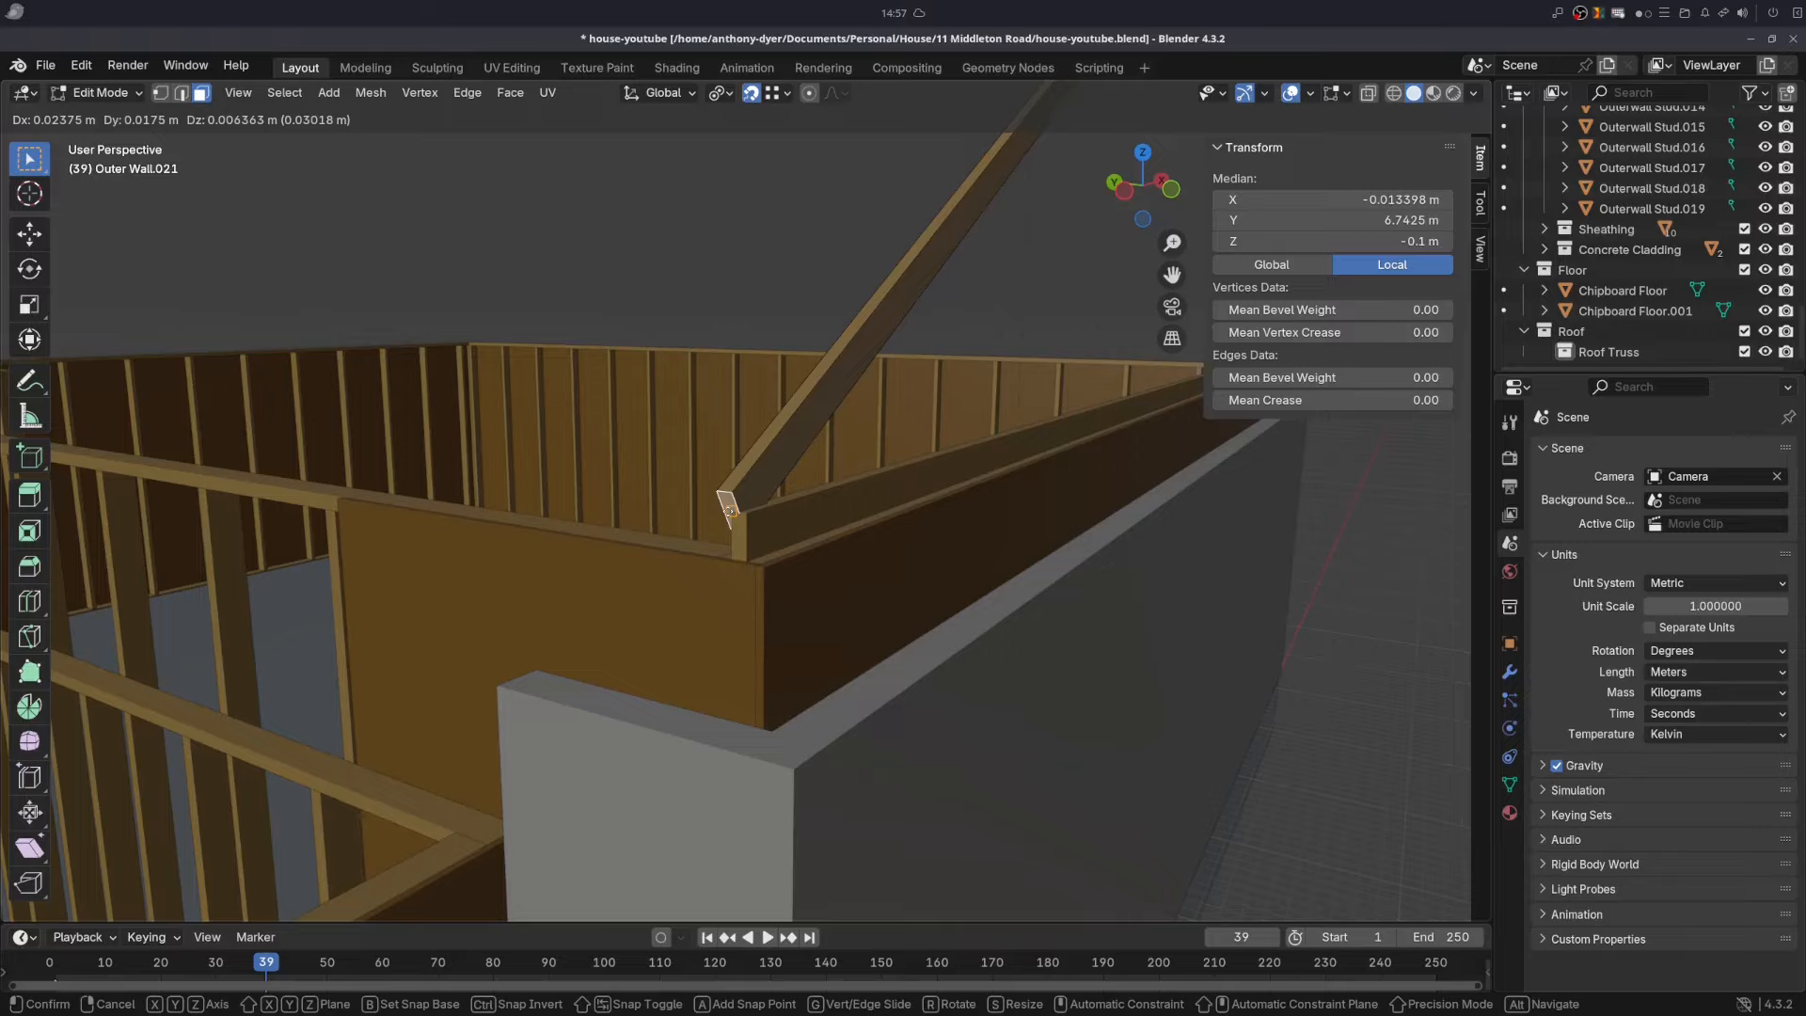
key("x")
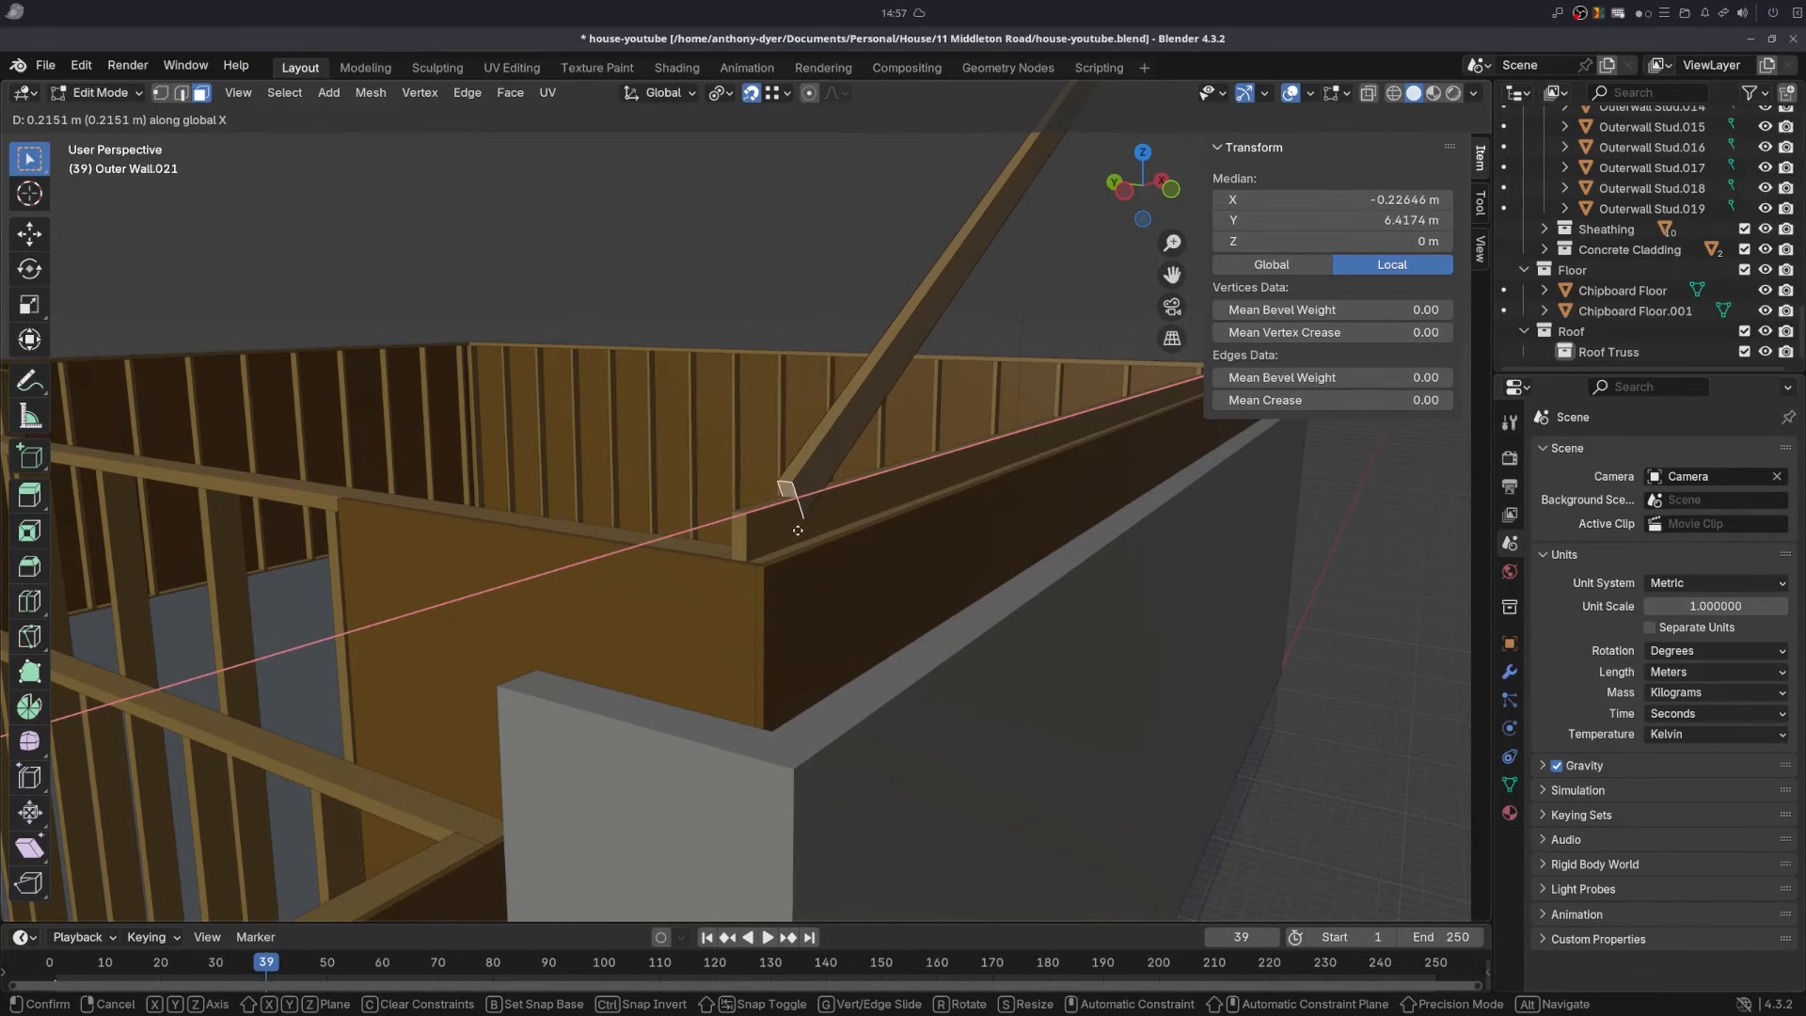
key("Escape")
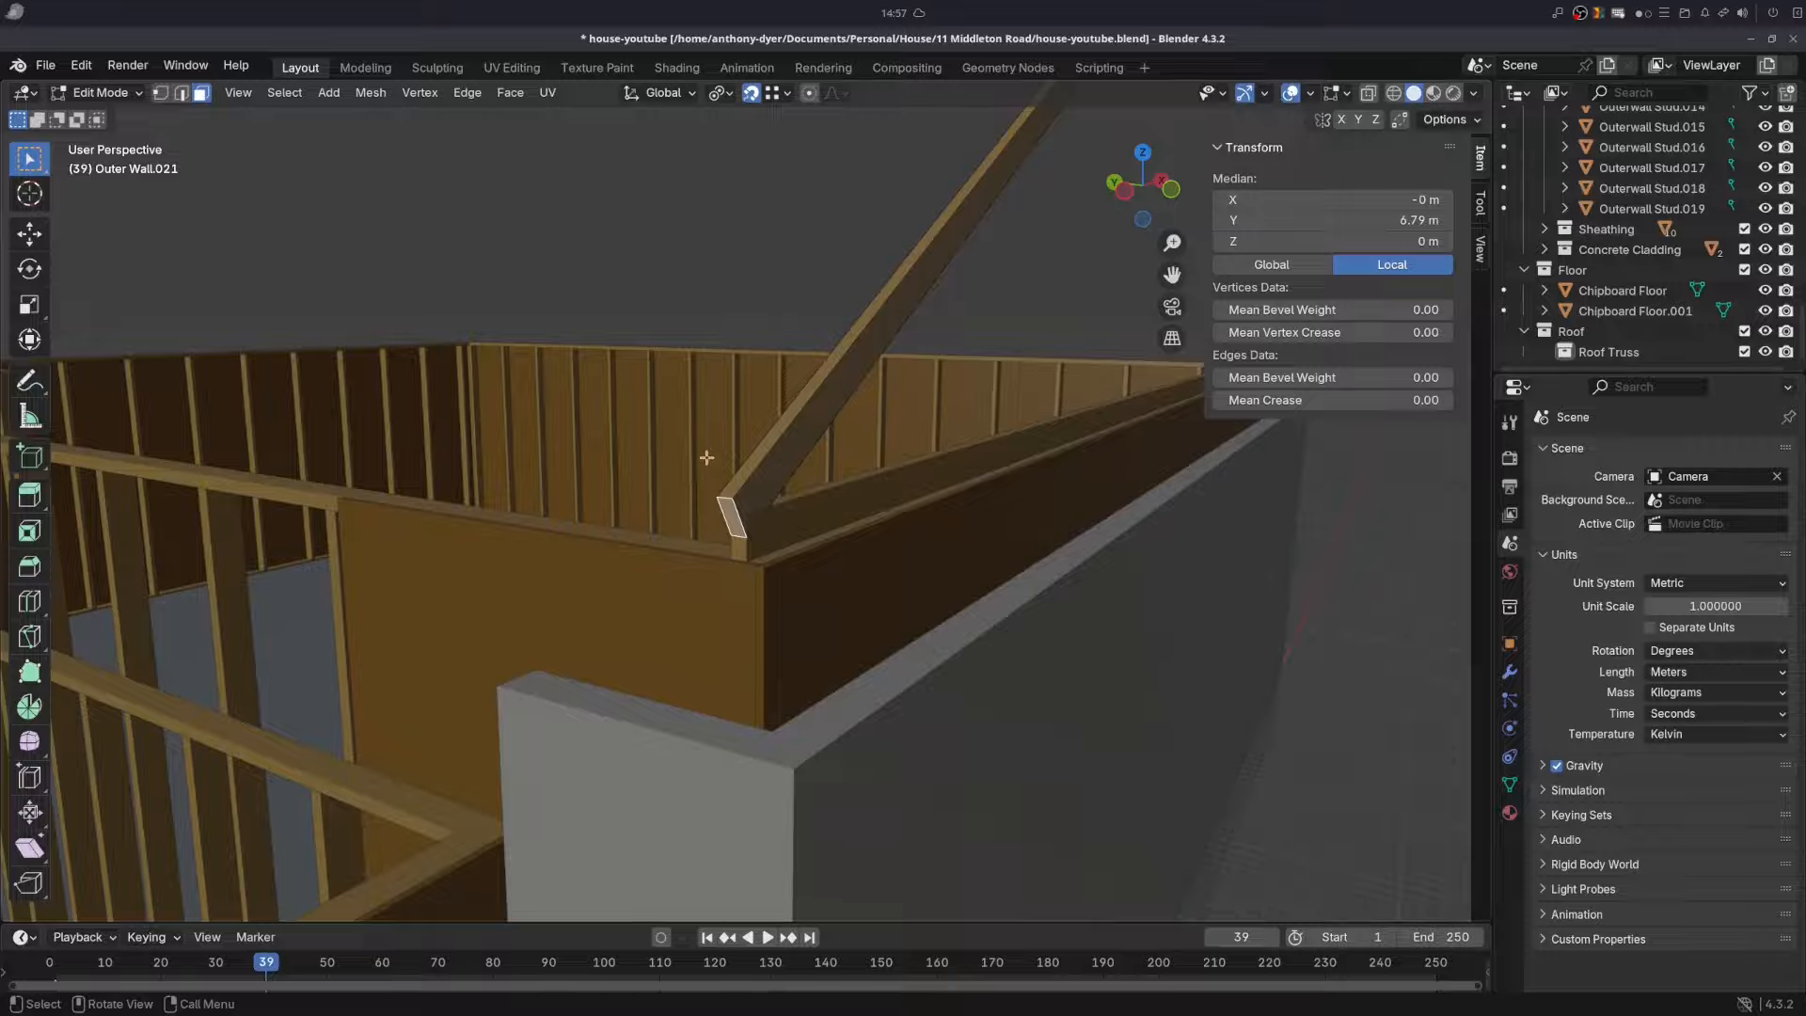
- Set the transform orientation to Local and move the lower end face about 0.84 m outward along local Y to extend the rafter past the wall
left_click(693, 98)
left_click(613, 178)
key("g")
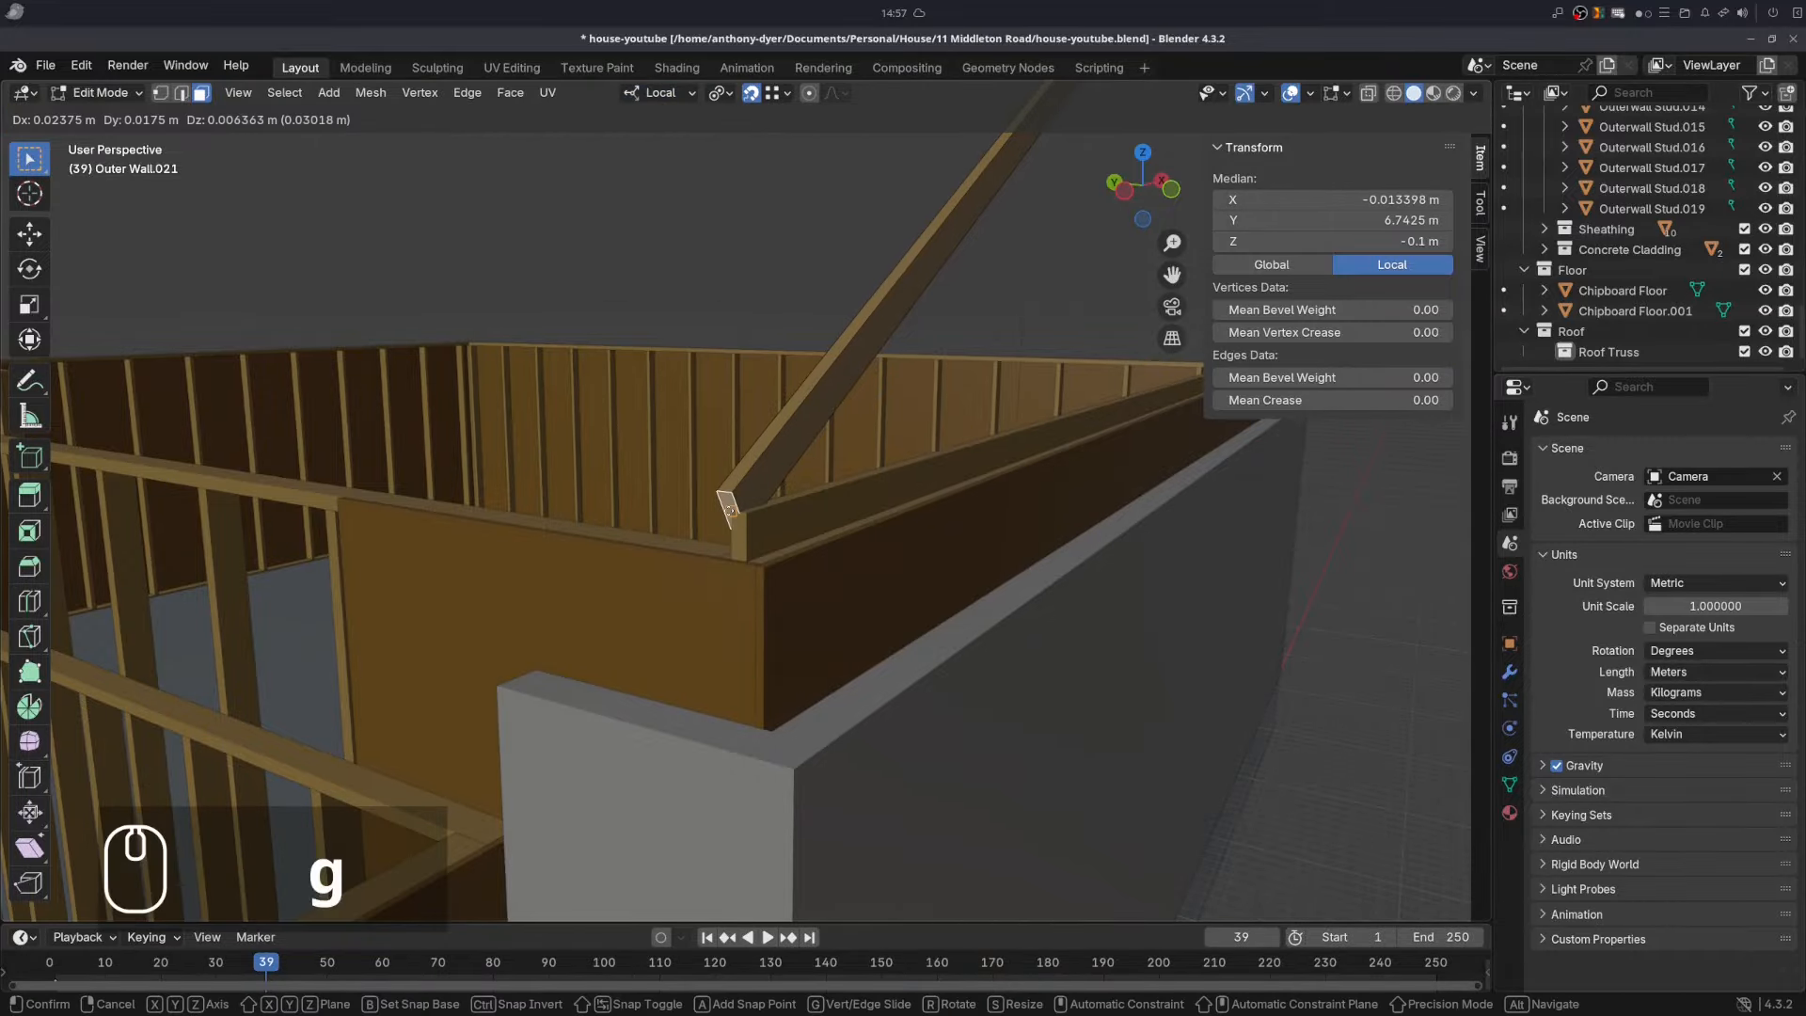
key("y")
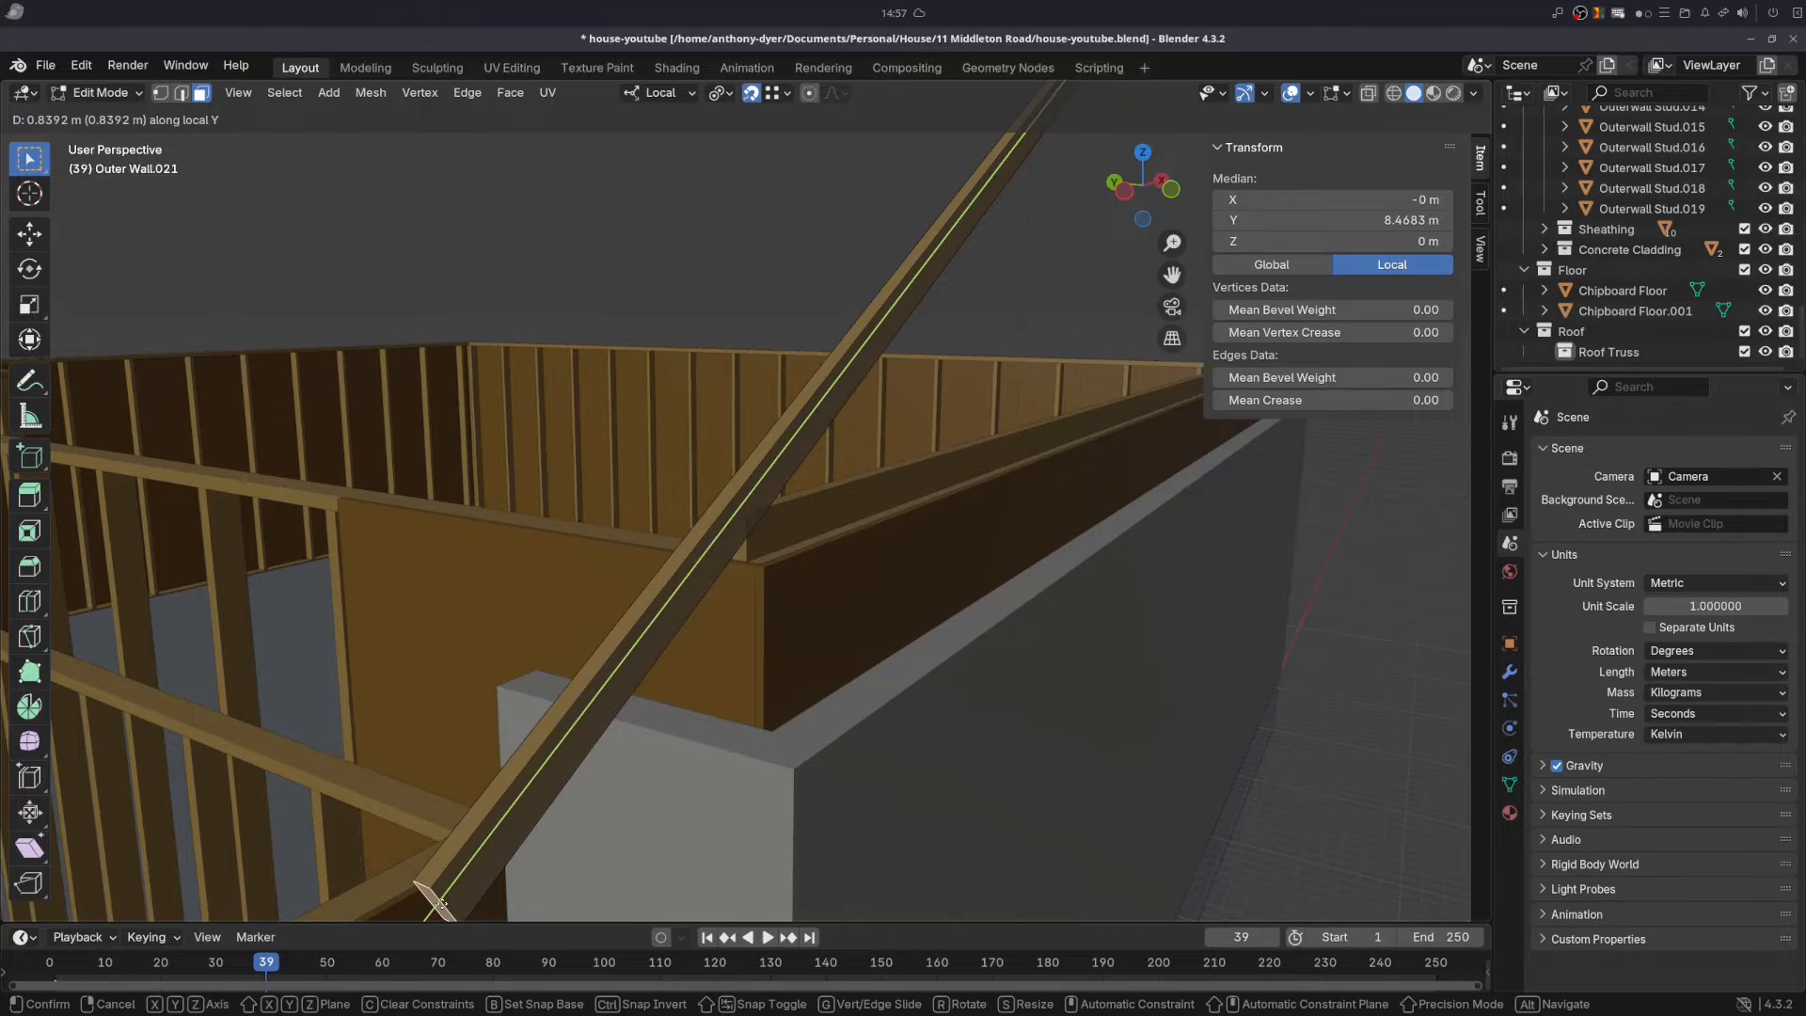
left_click(441, 904)
- Leave mesh editing, duplicate the horizontal beam in place, and set the transform orientation to Global
middle_click_drag(759, 633, 786, 469)
scroll(788, 481, "down", 2)
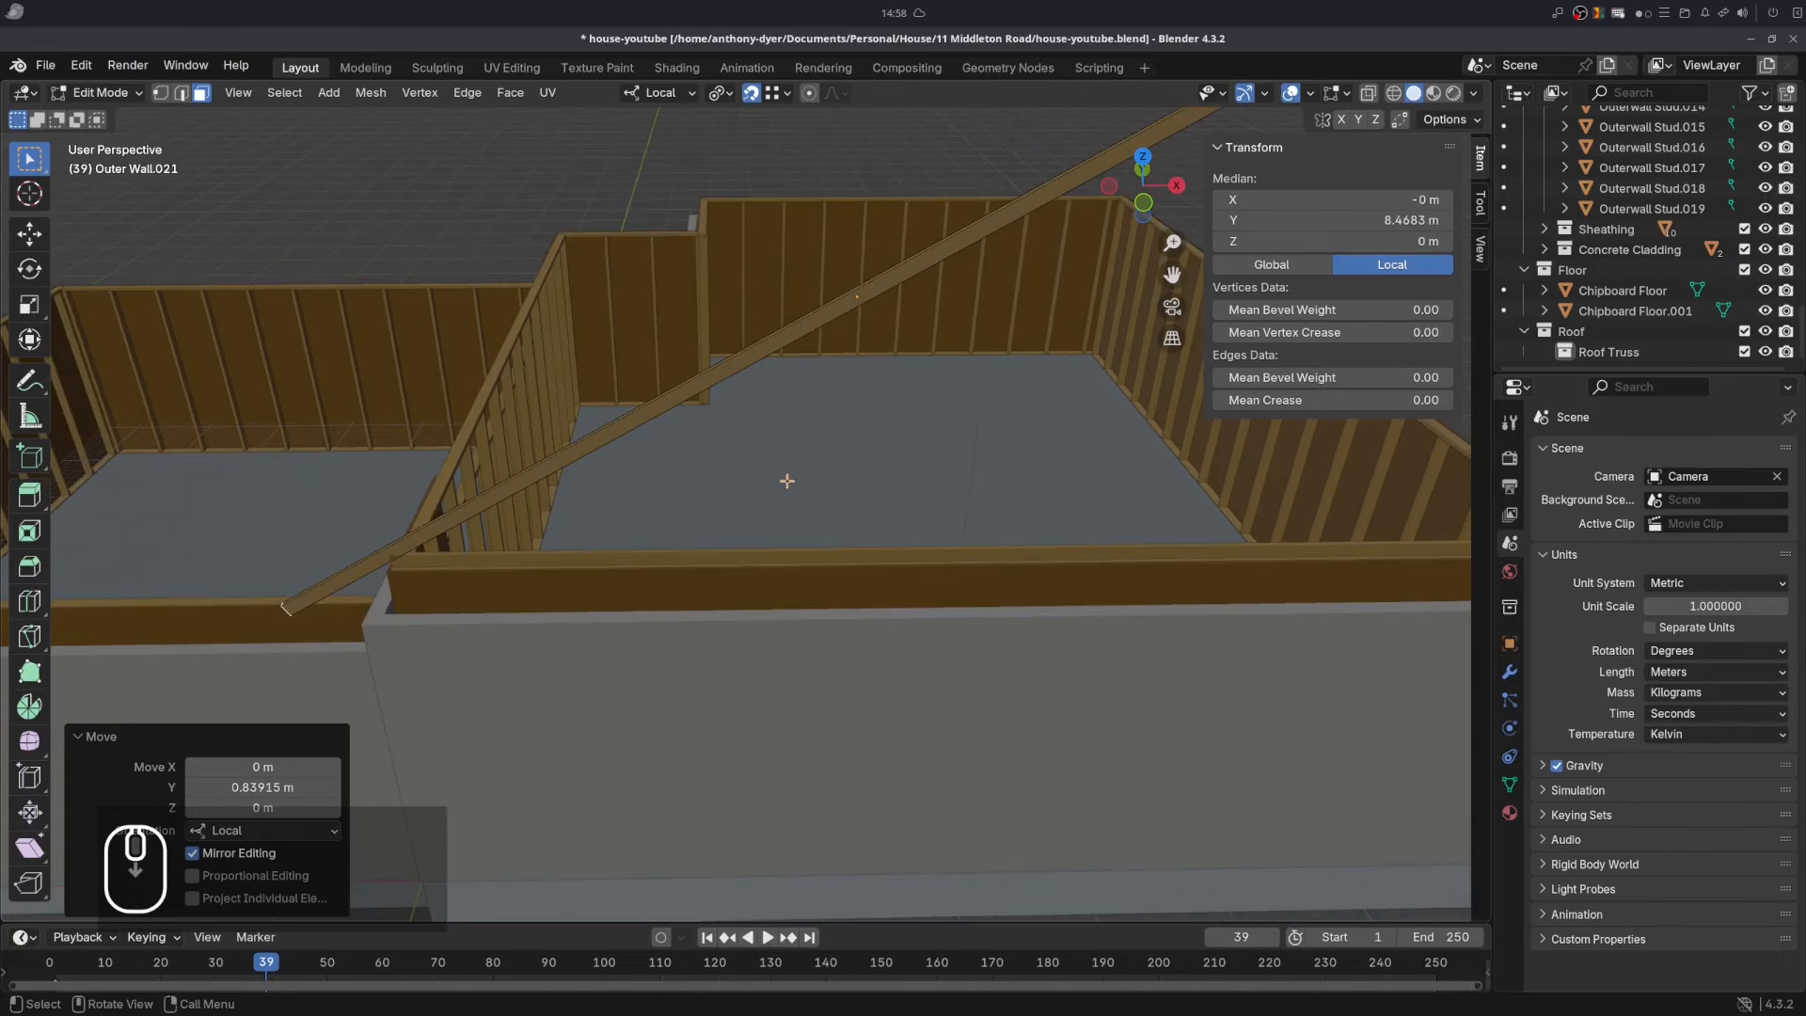
middle_click_drag(919, 514, 739, 457)
scroll(739, 457, "up", 2)
scroll(785, 480, "up", 2)
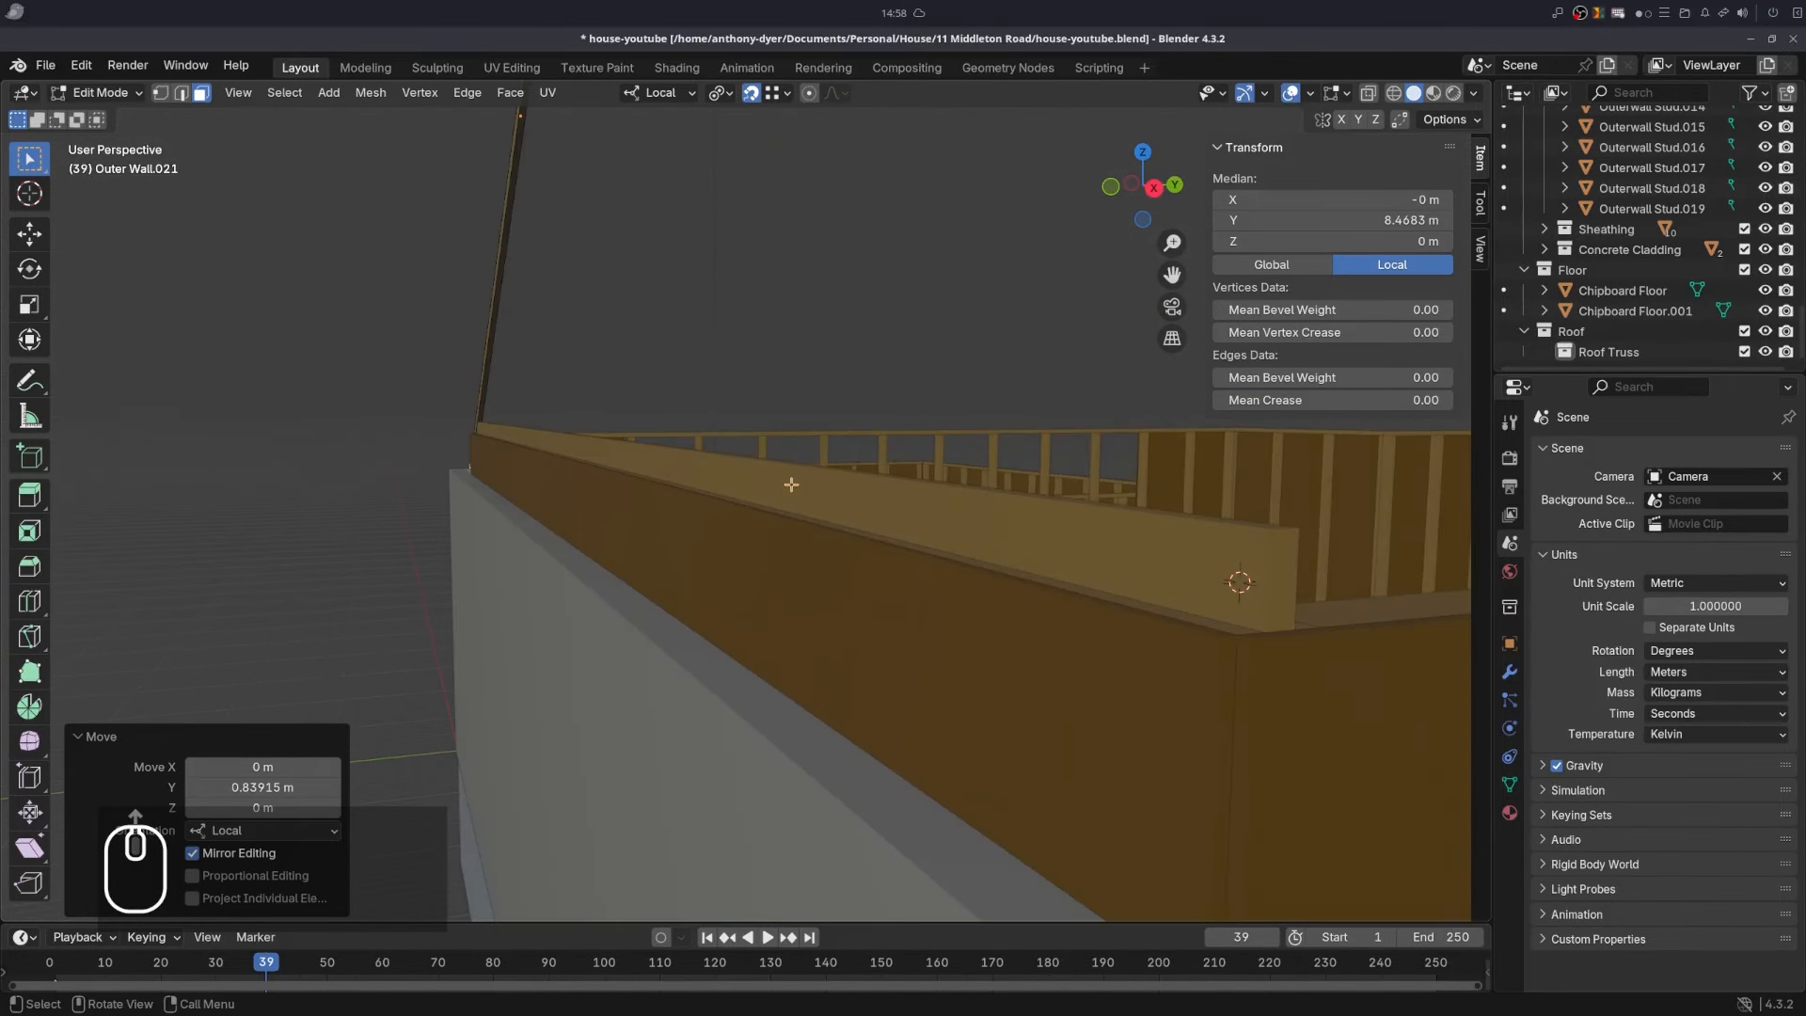
left_click(962, 513)
key("Tab")
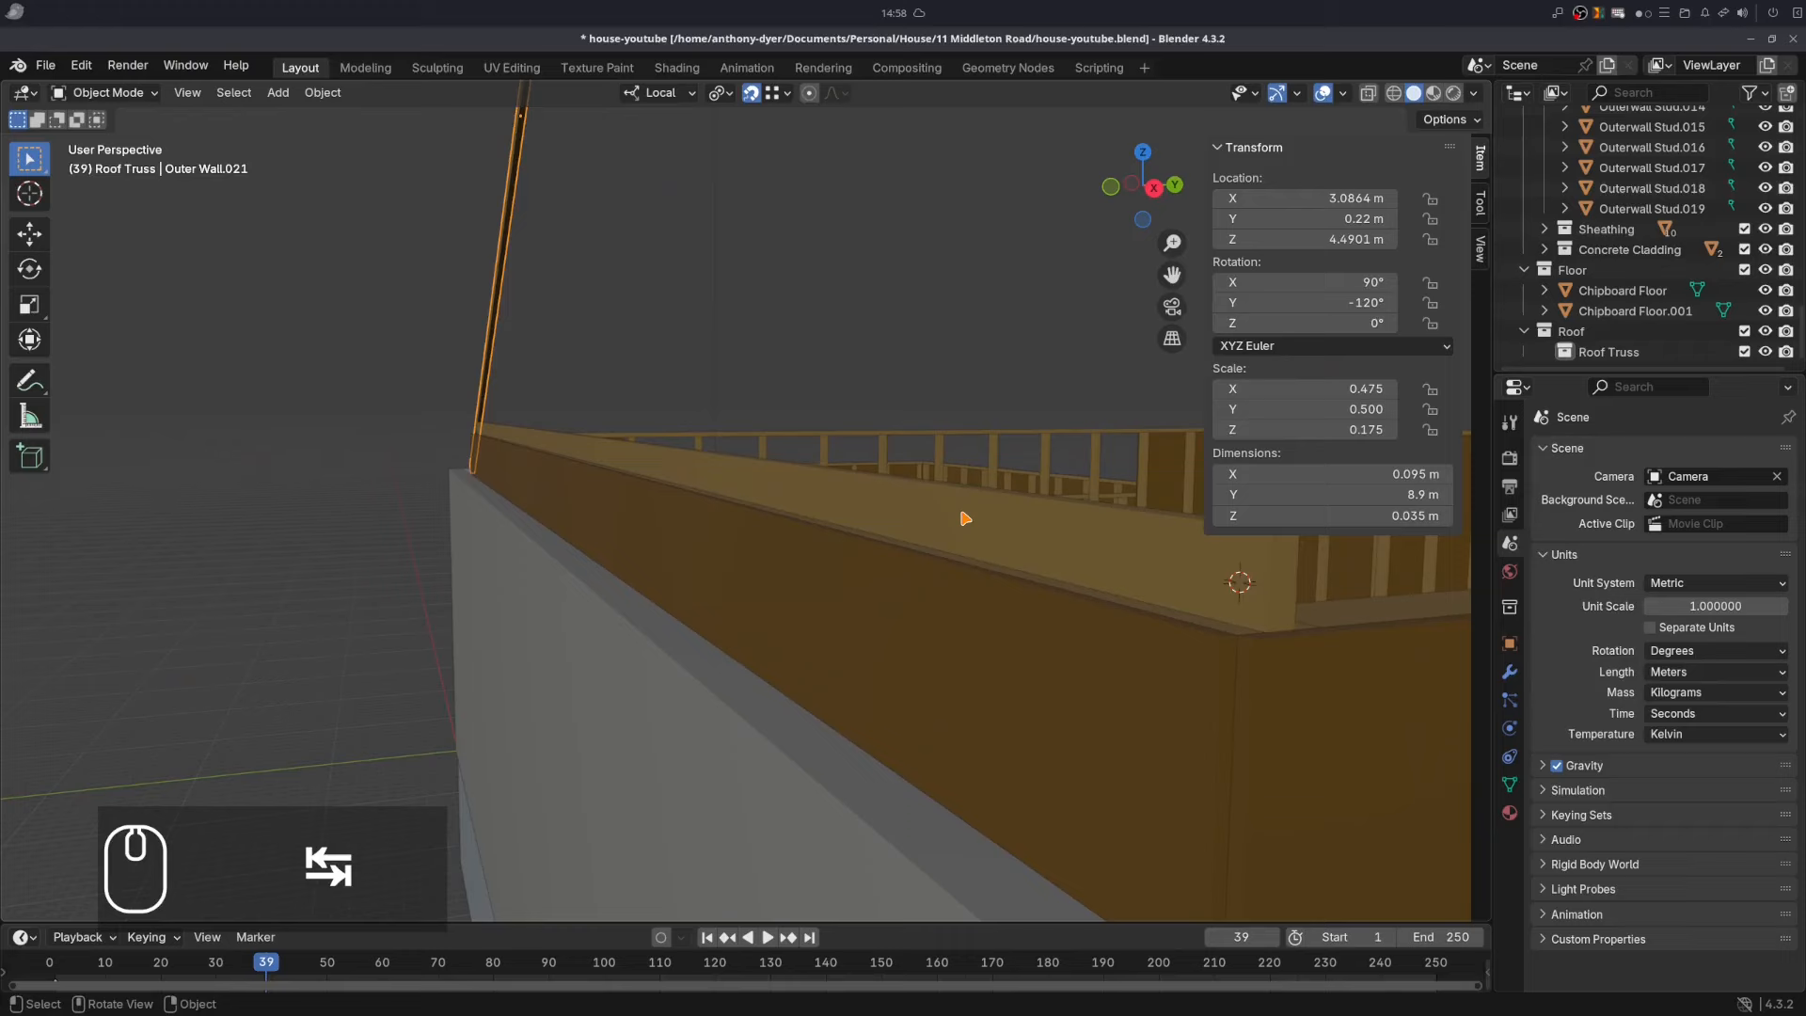
left_click(964, 518)
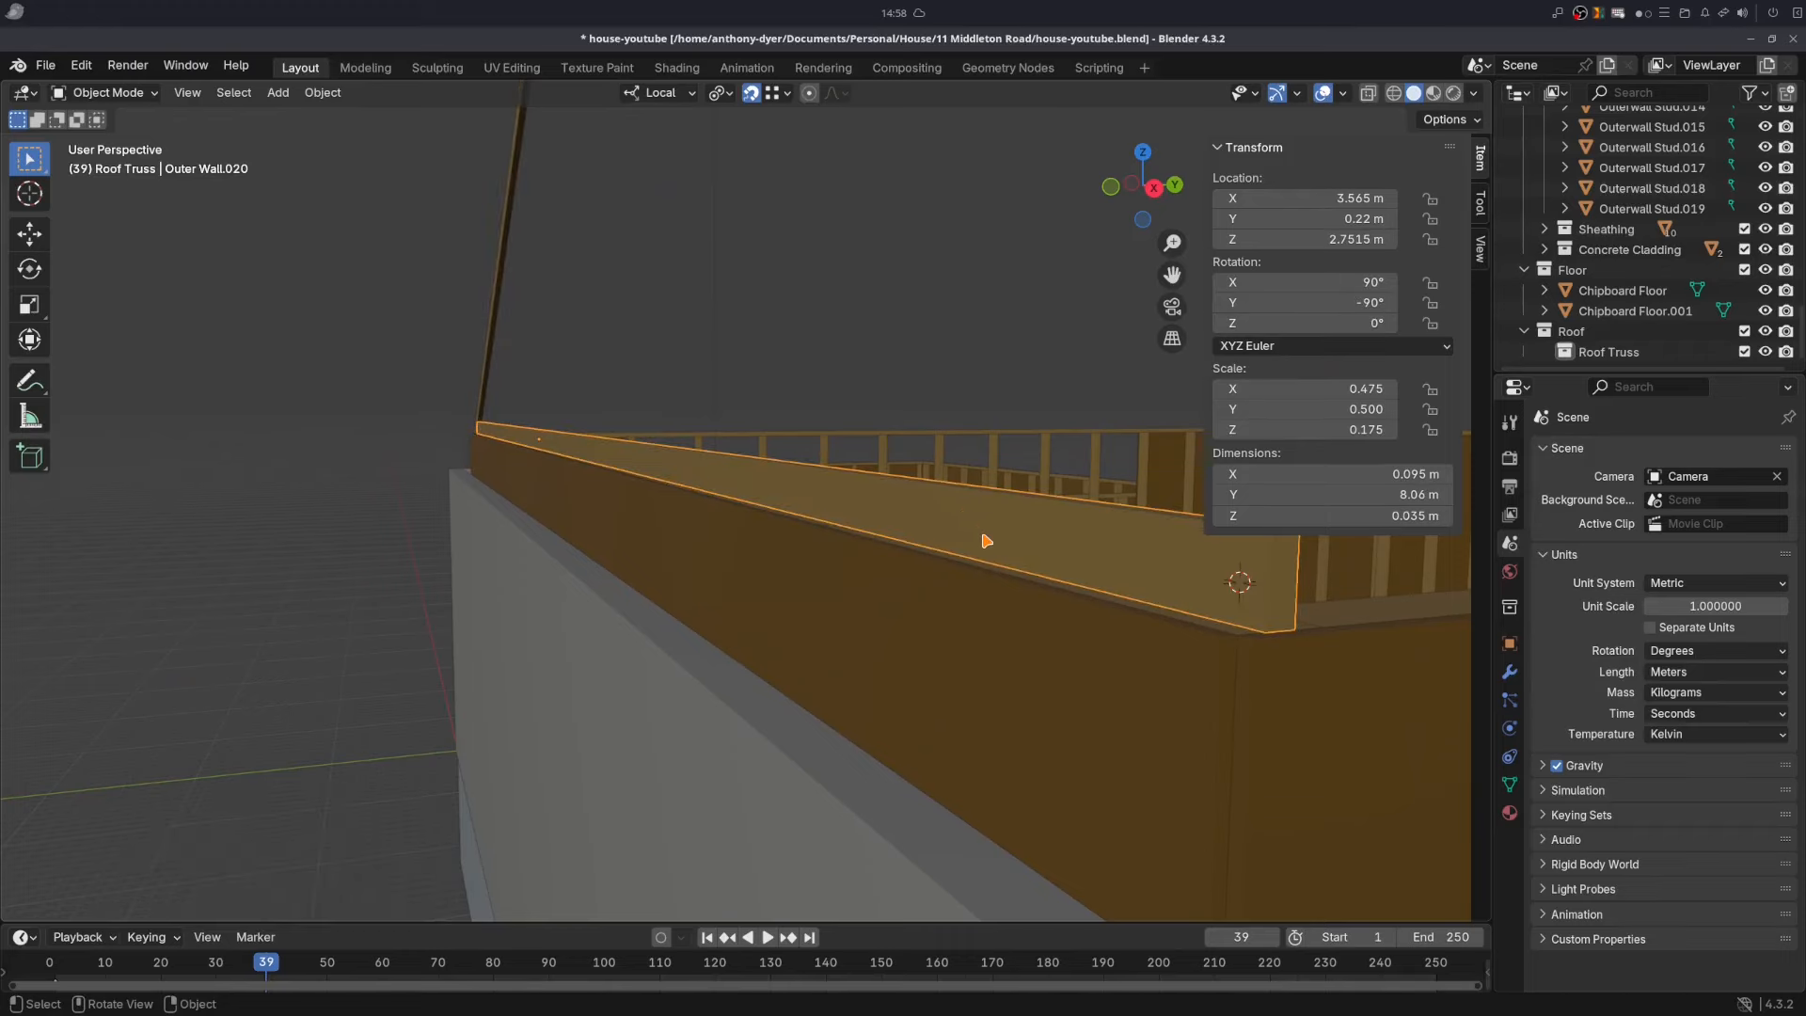
key("shift+d")
key("z")
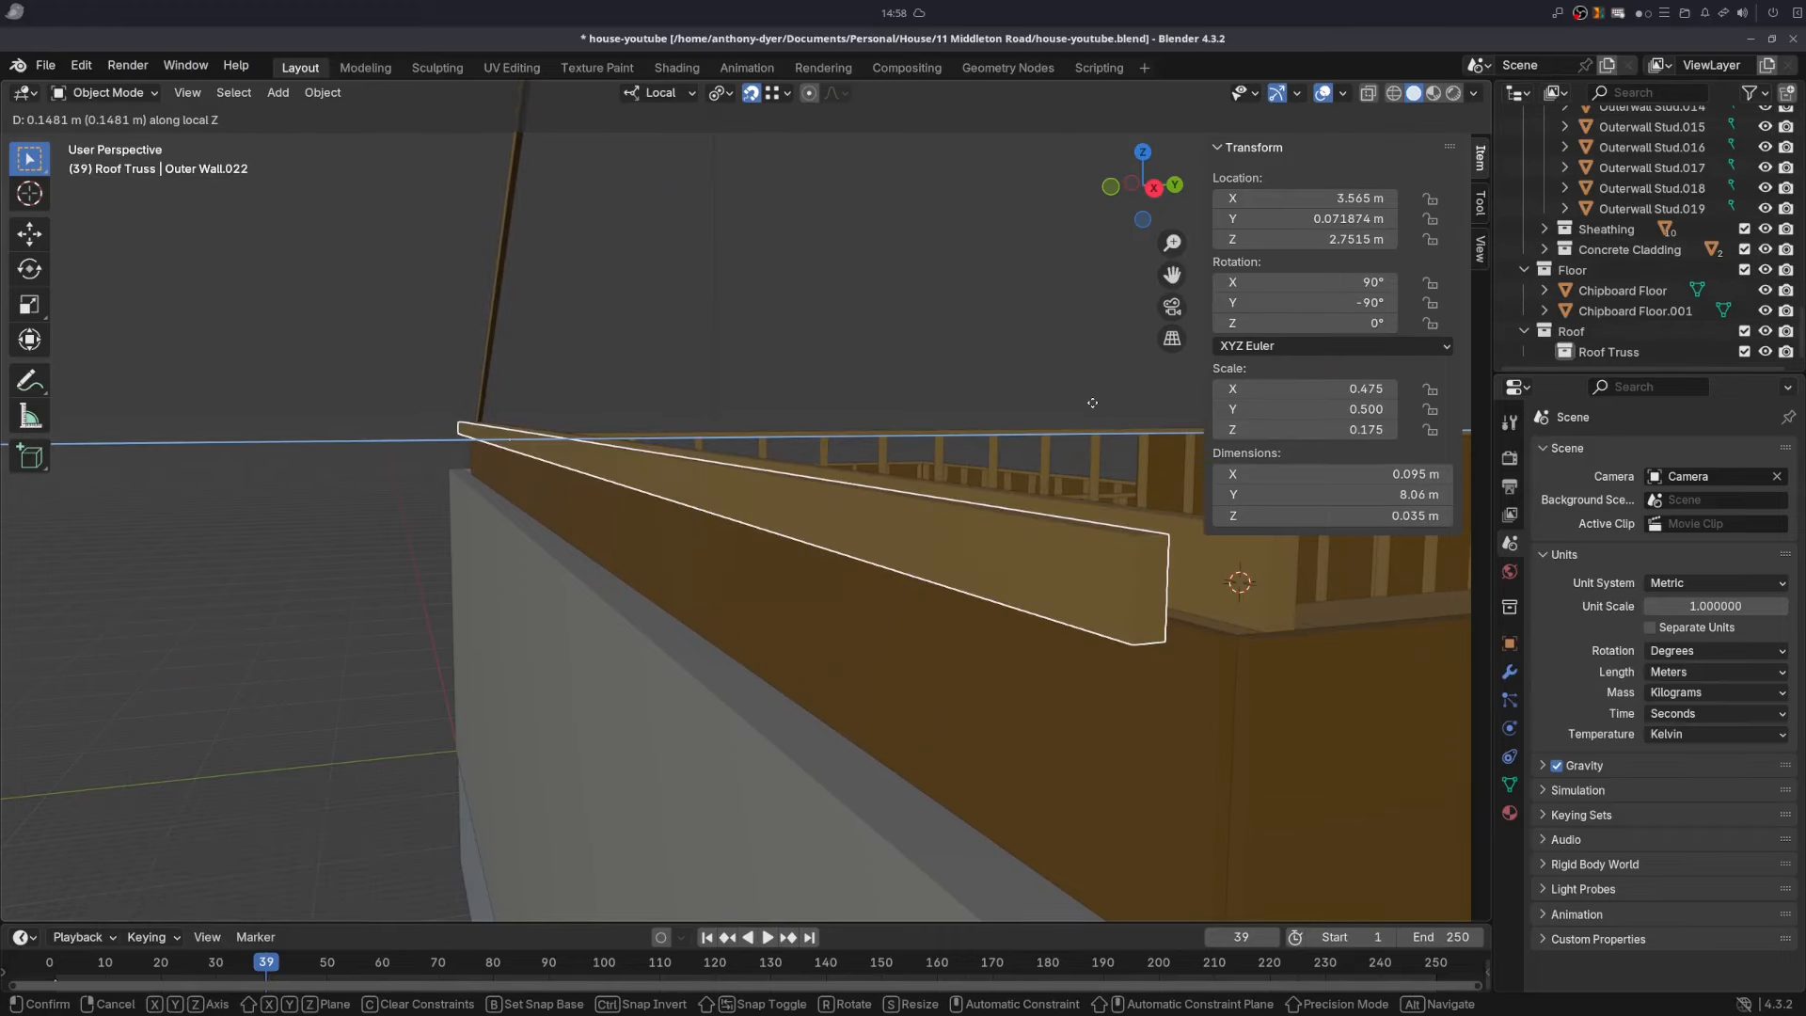
key("Escape")
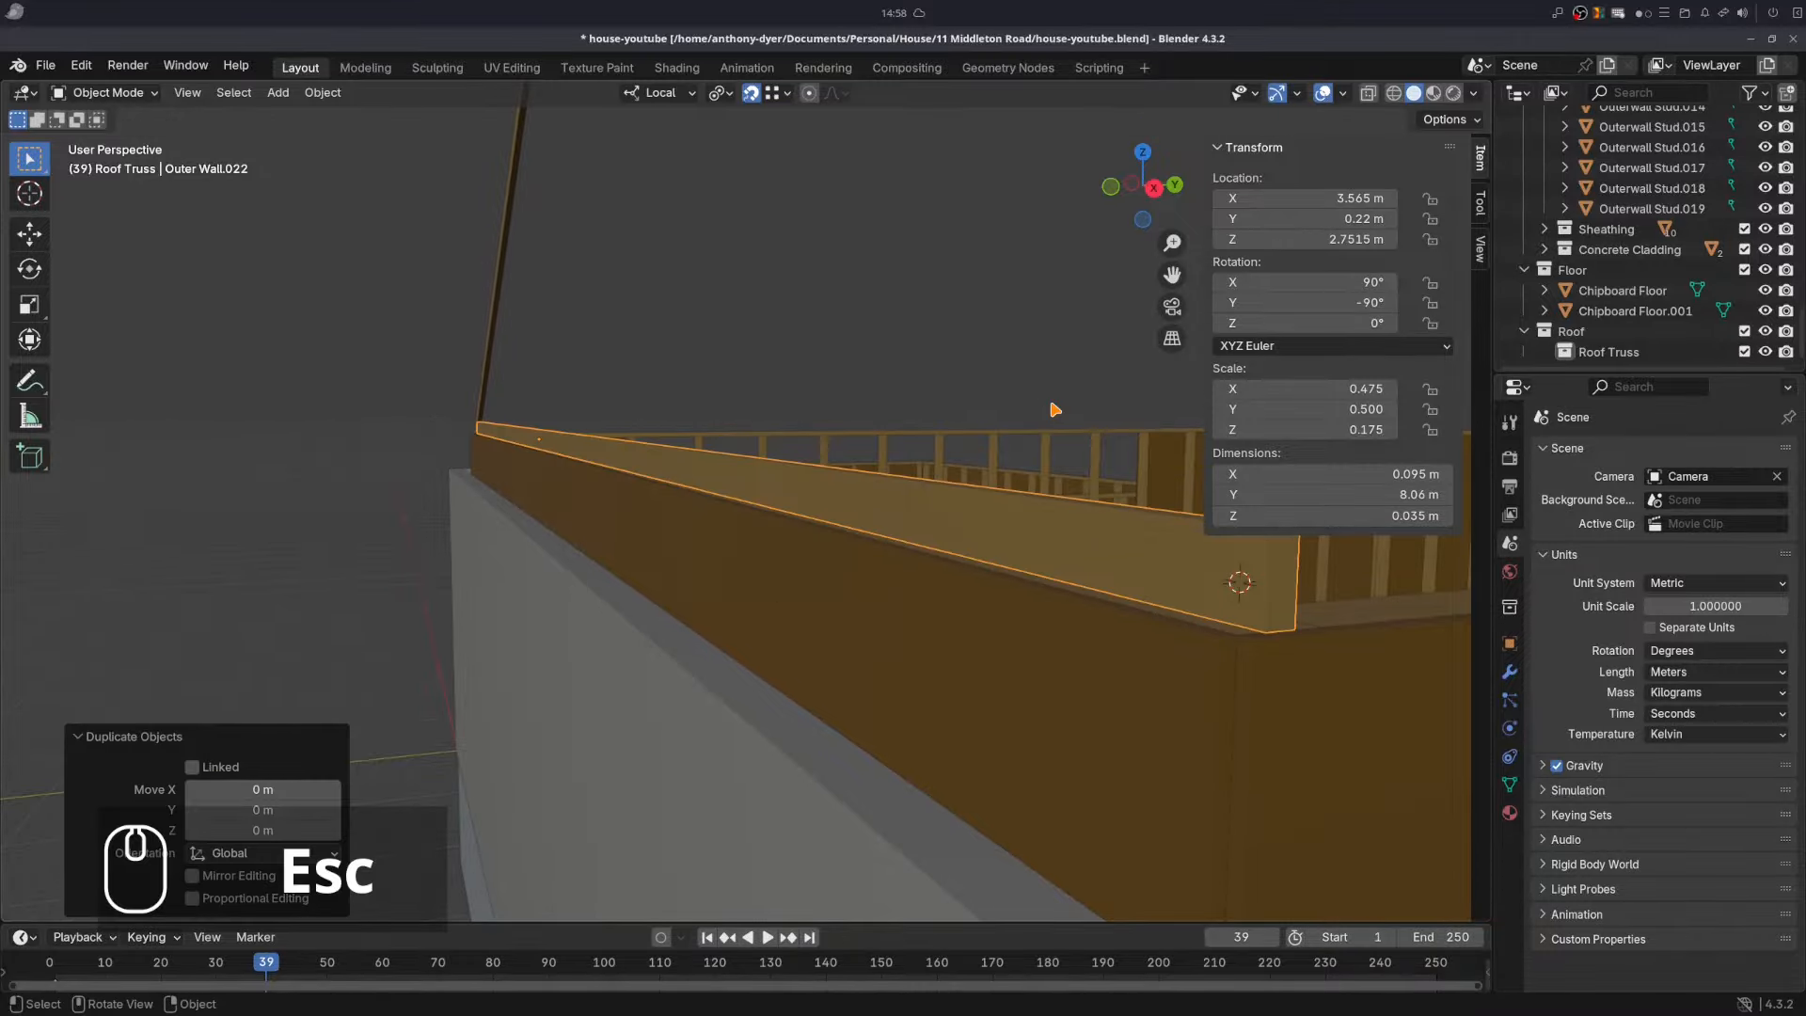
left_click(658, 92)
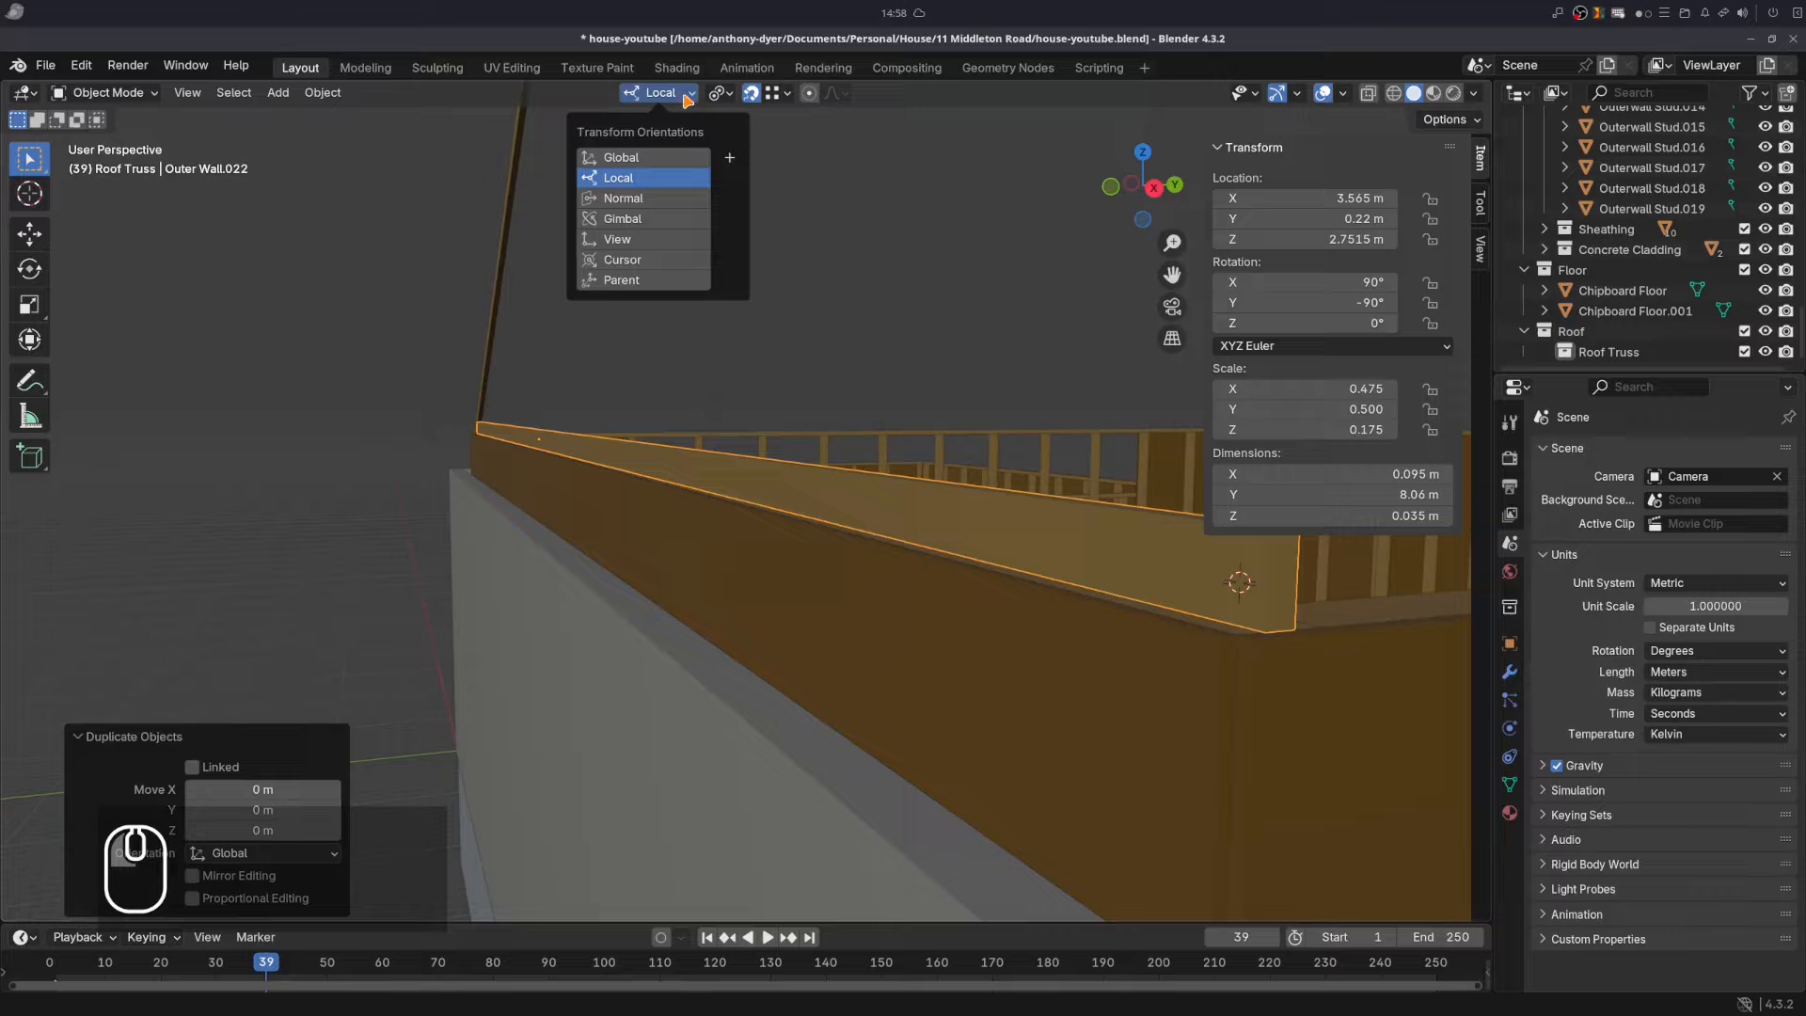
left_click(625, 150)
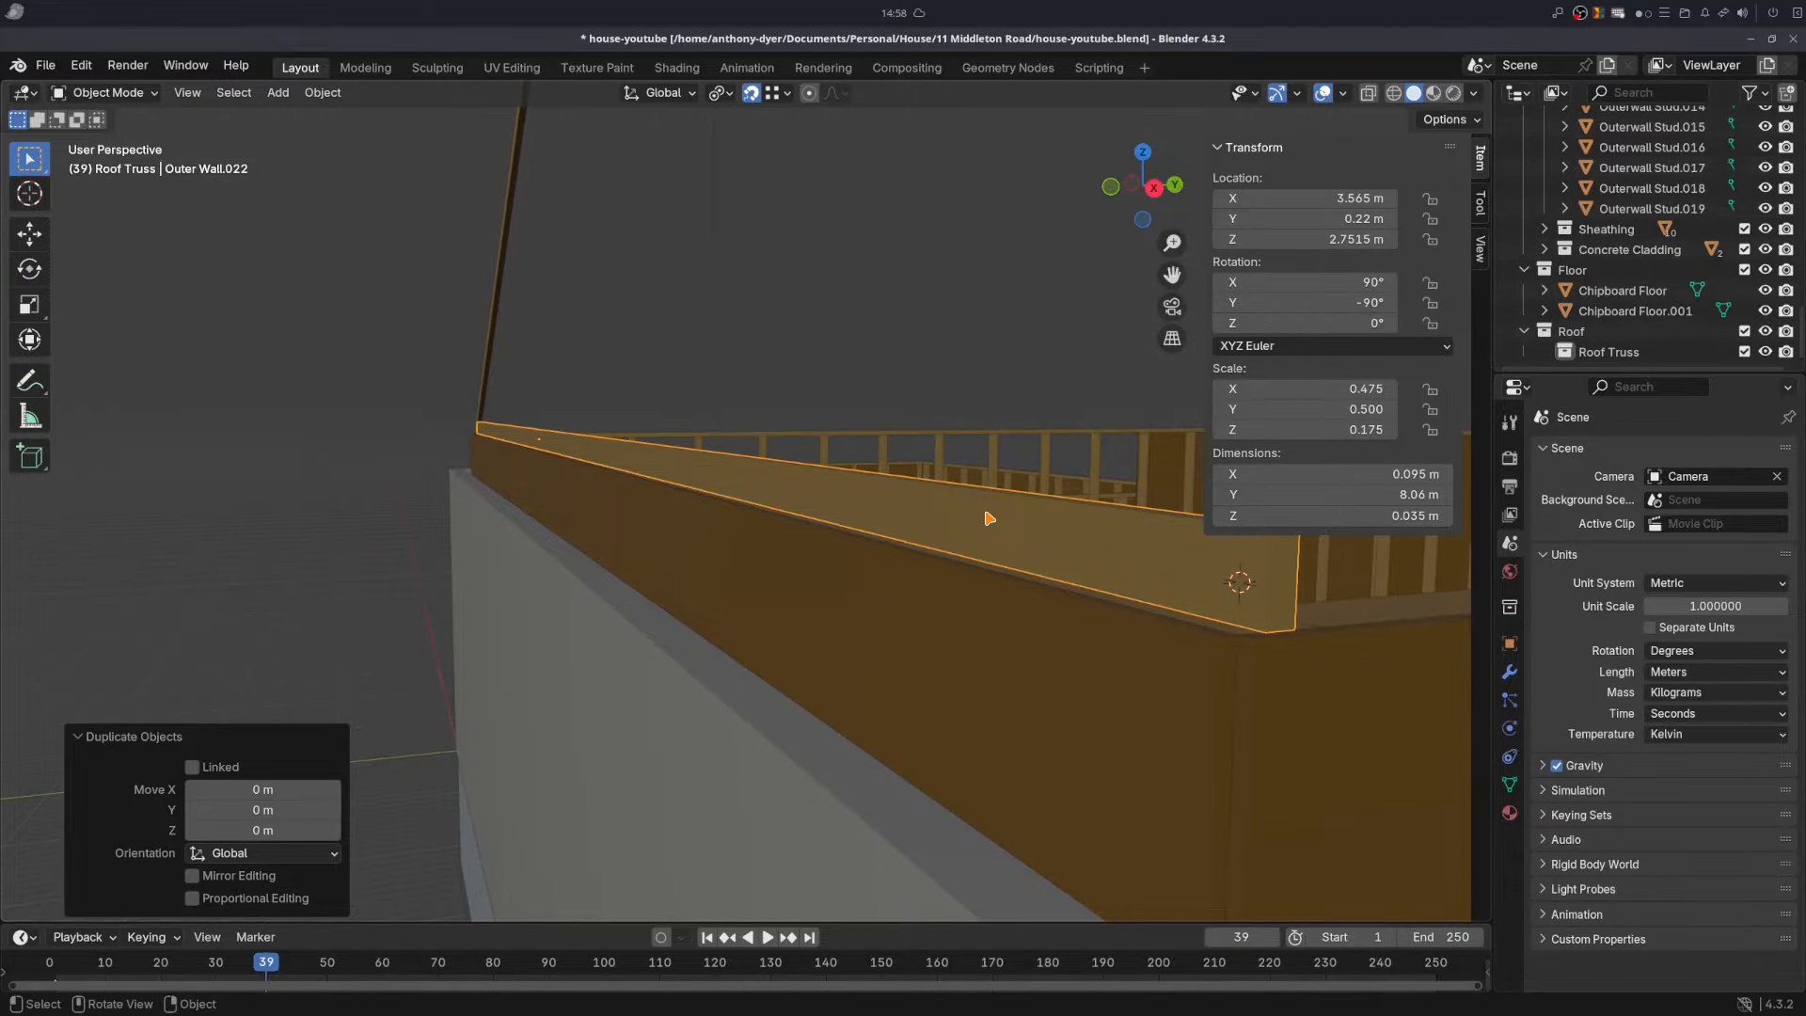
- Raise the duplicated horizontal beam about 0.53 m along Z and rotate it 30° about the global Y axis
key("g")
key("z")
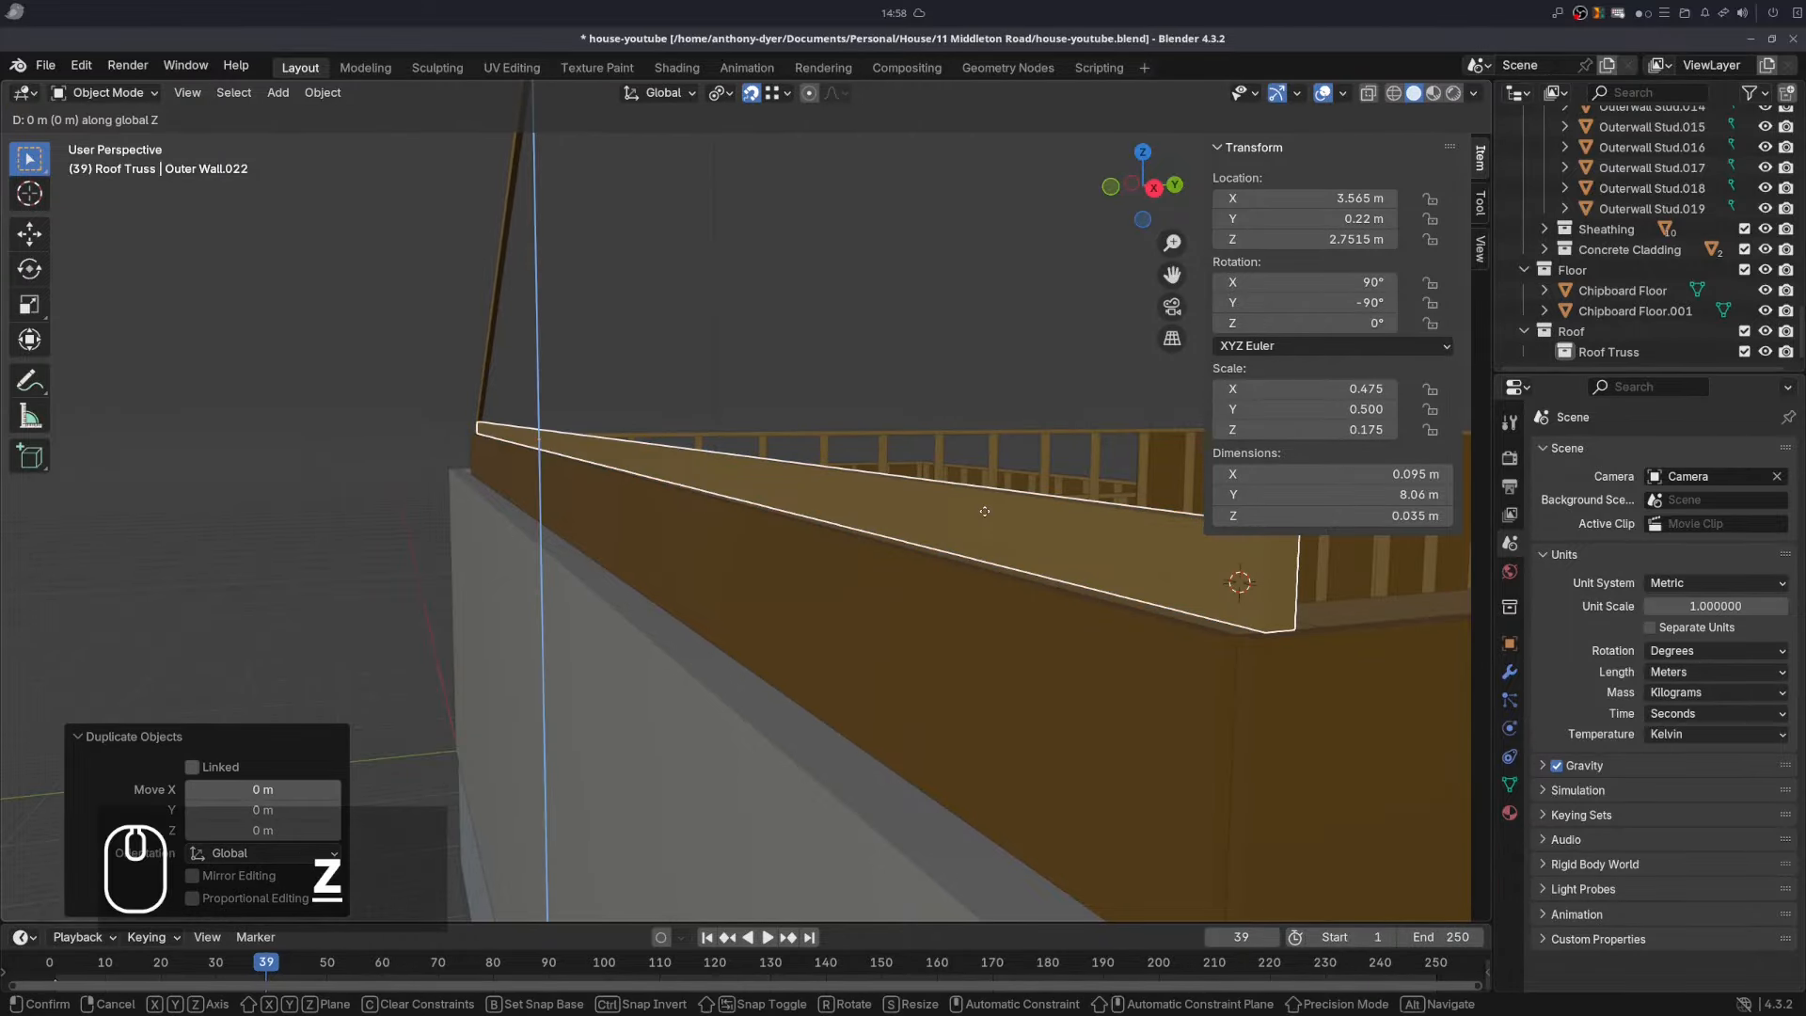
key("ctrl+z")
key("r")
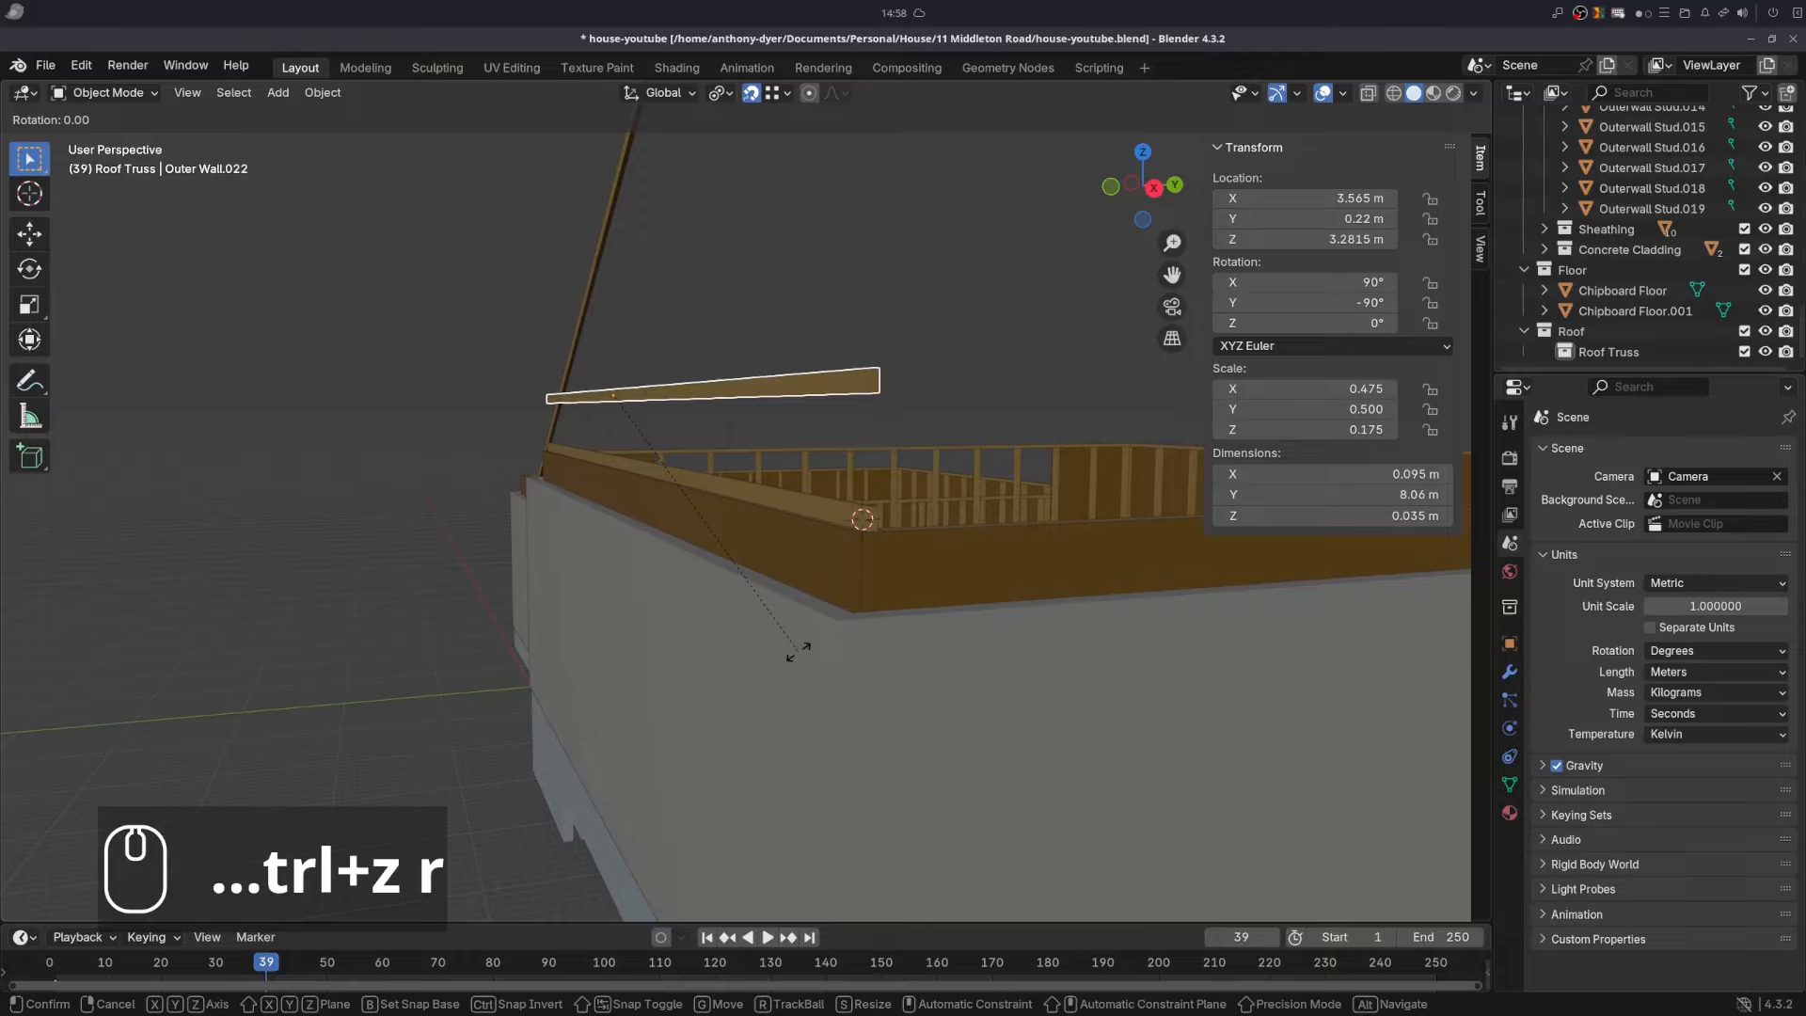
key("y")
key("KP_3")
key("KP_0")
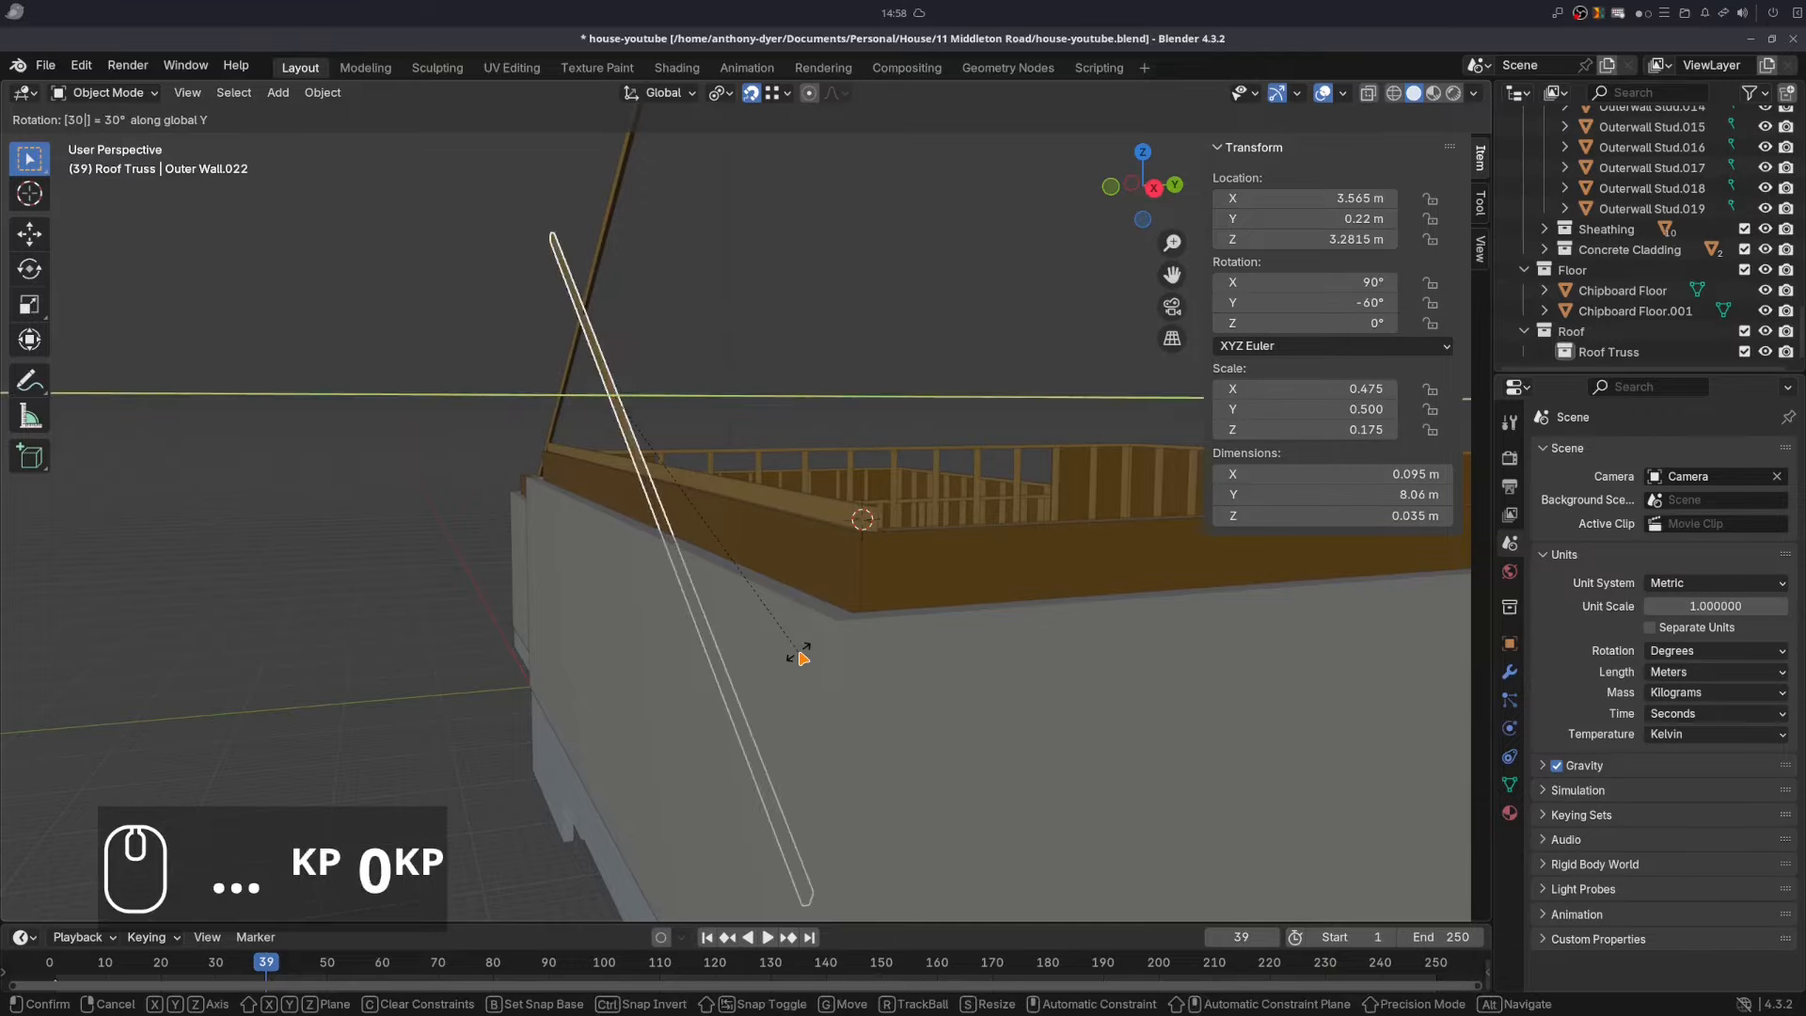
key("Return")
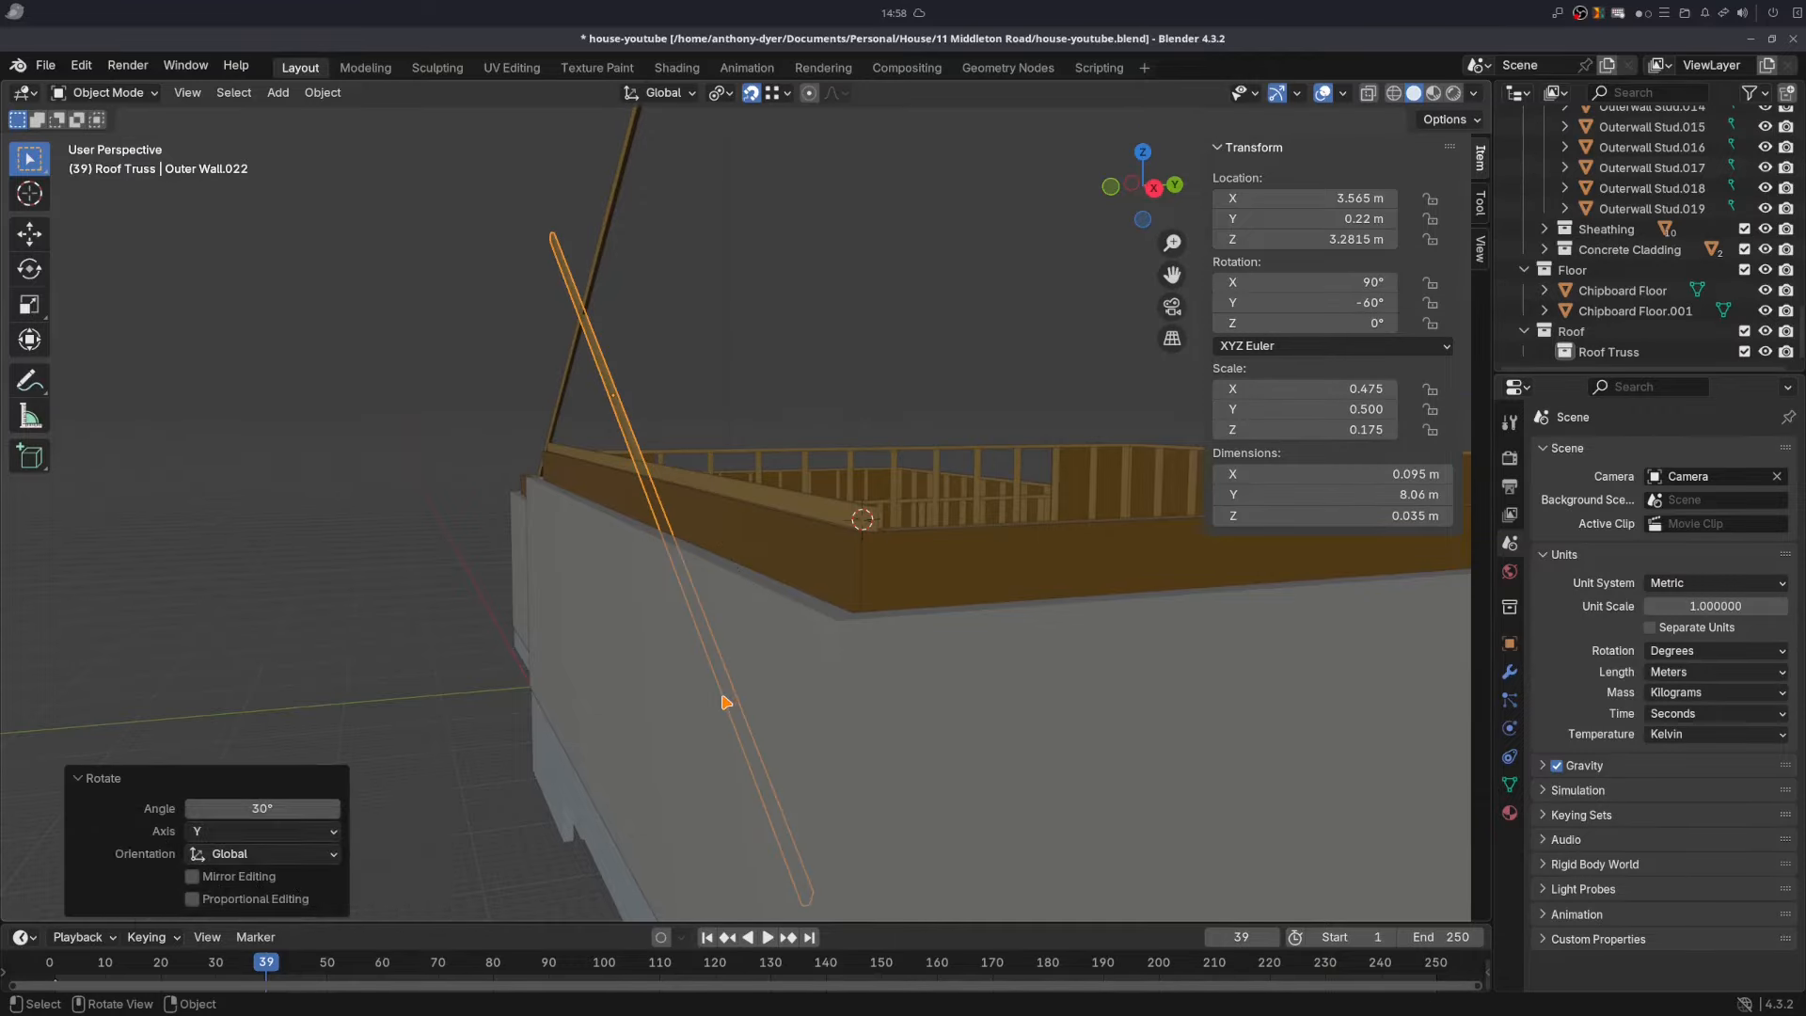
- Raise the tilted duplicate about 2.45 m and snap its lower end corner onto the vertex at the horizontal beam's free end
key("g")
key("z")
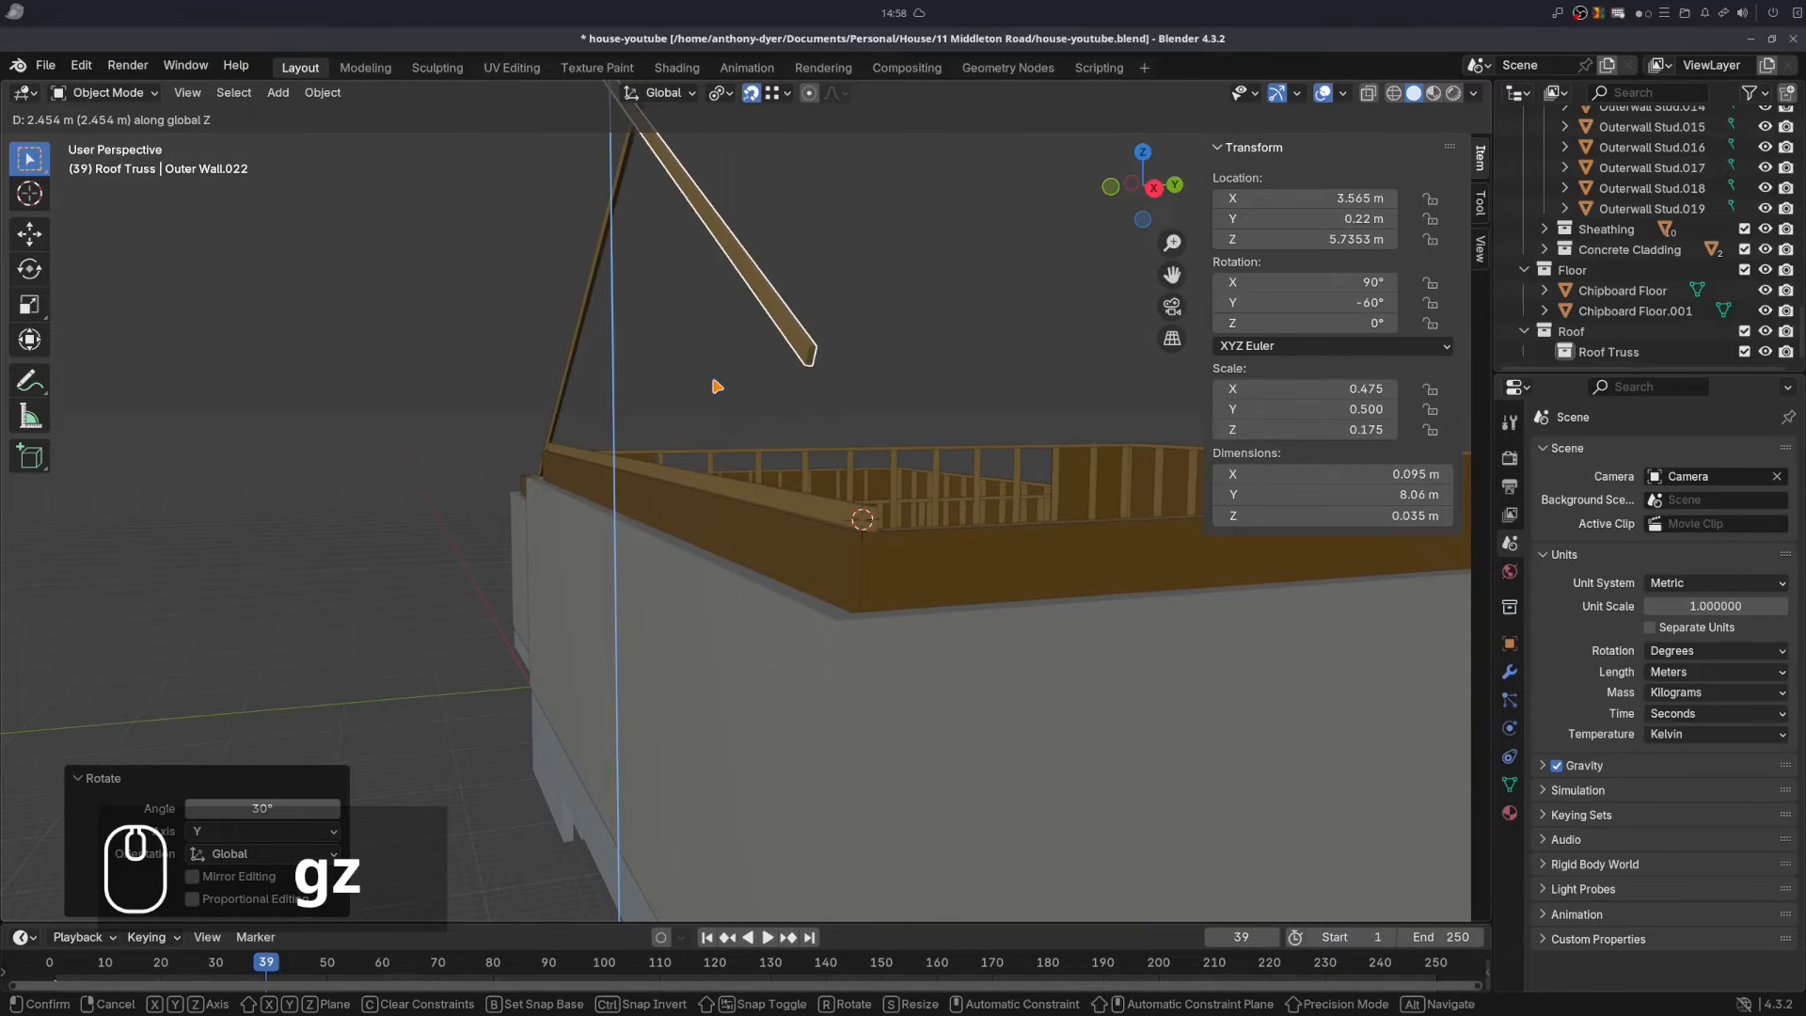
left_click(713, 380)
scroll(837, 318, "up", 2)
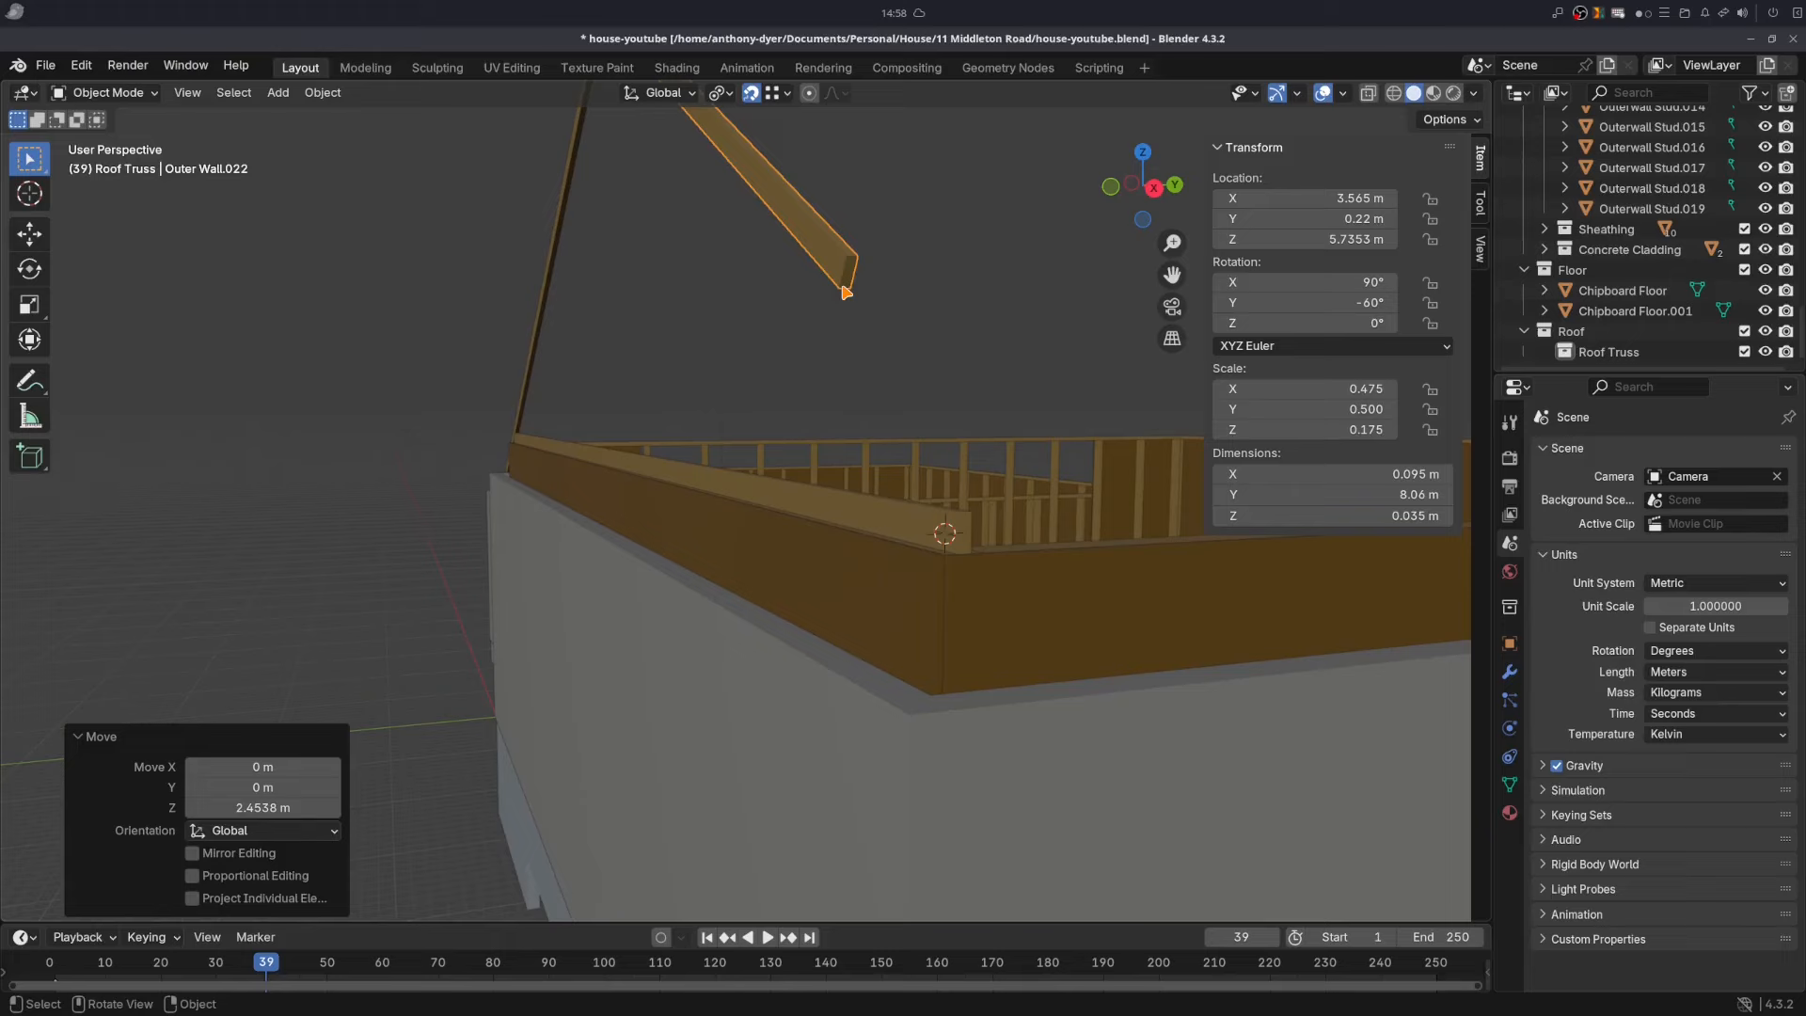
key("g")
key("b")
left_click(835, 297)
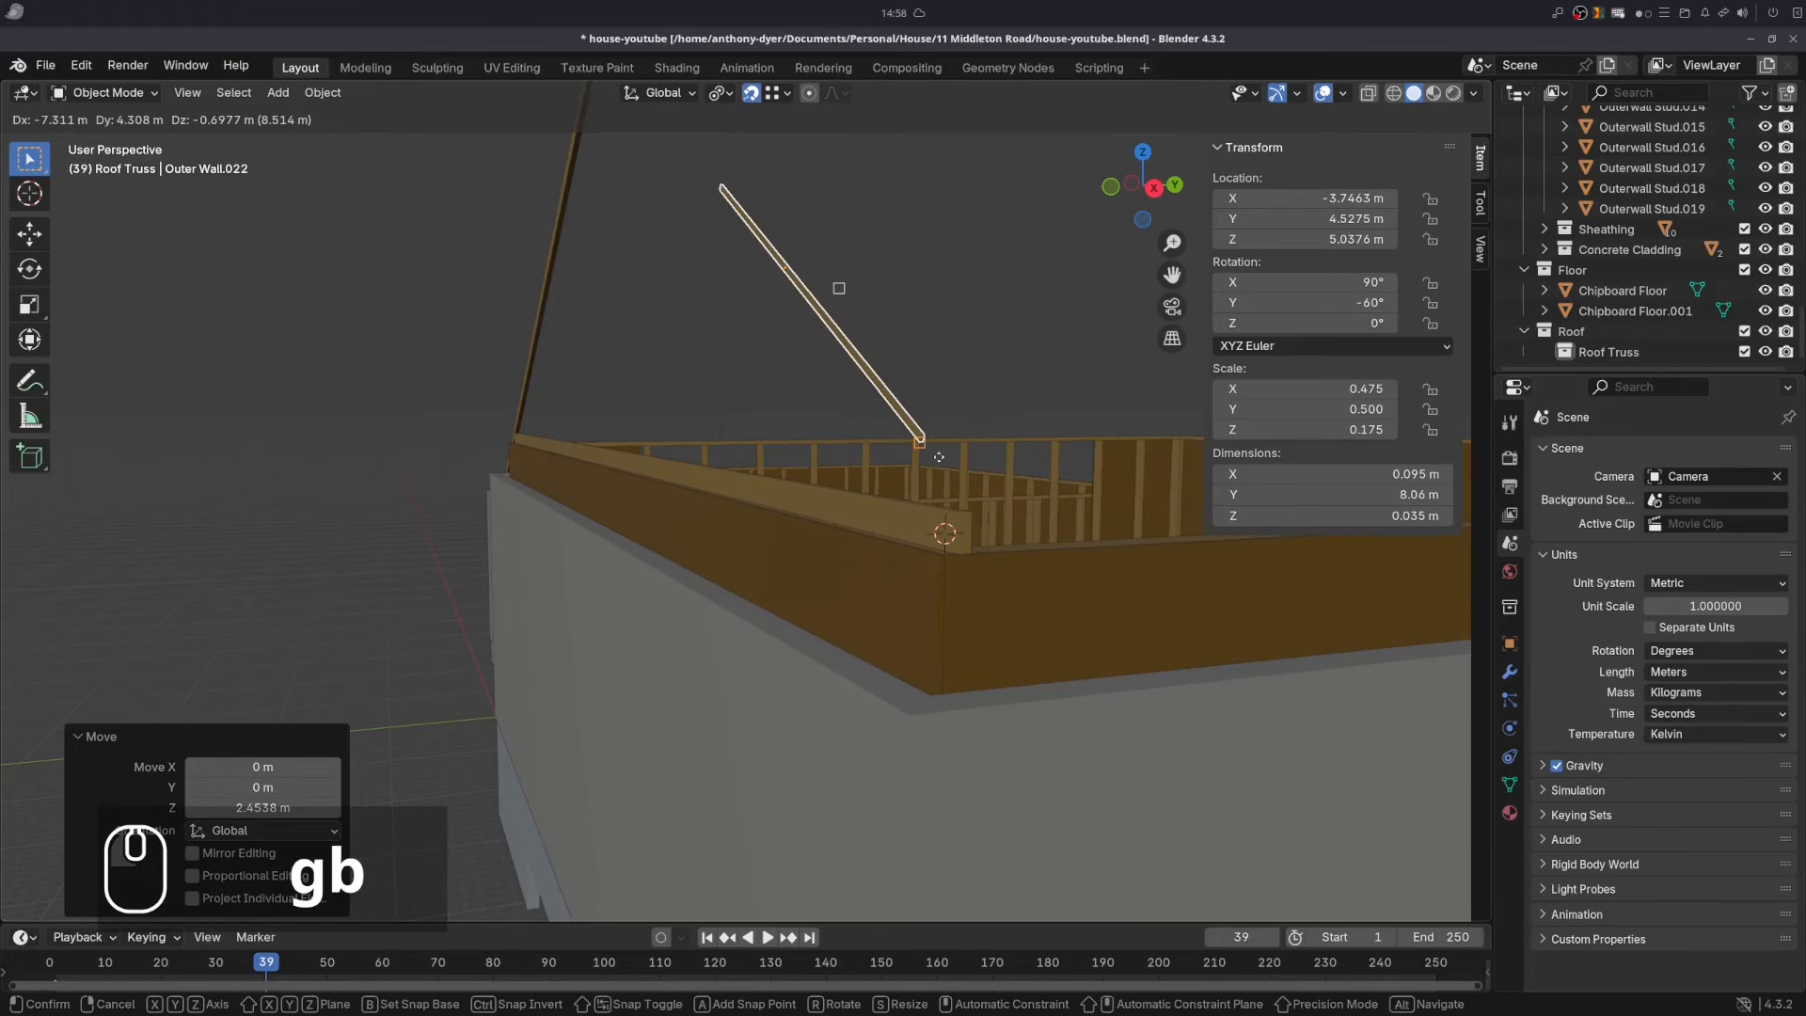
left_click(960, 528)
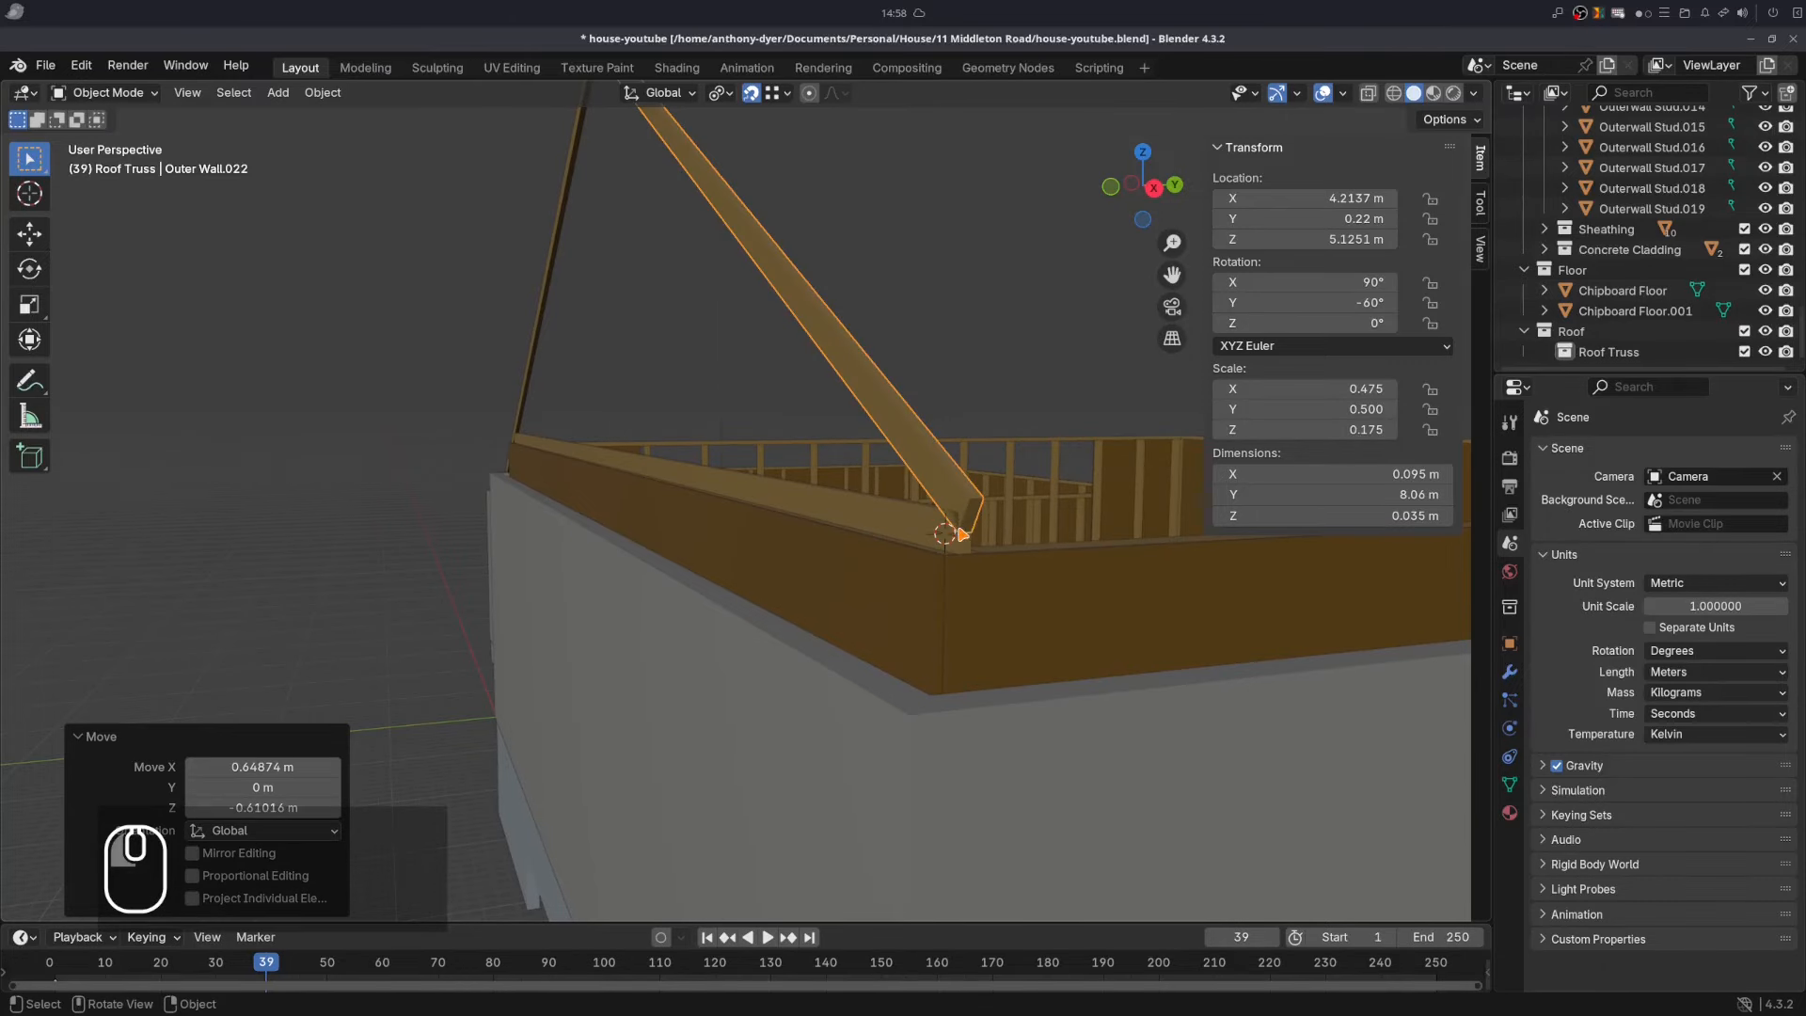
- Set the transform orientation to Local and move the second rafter's two lower end faces about 0.9 m outward along local Y
left_click(671, 94)
left_click(640, 177)
key("Tab")
left_click(975, 516)
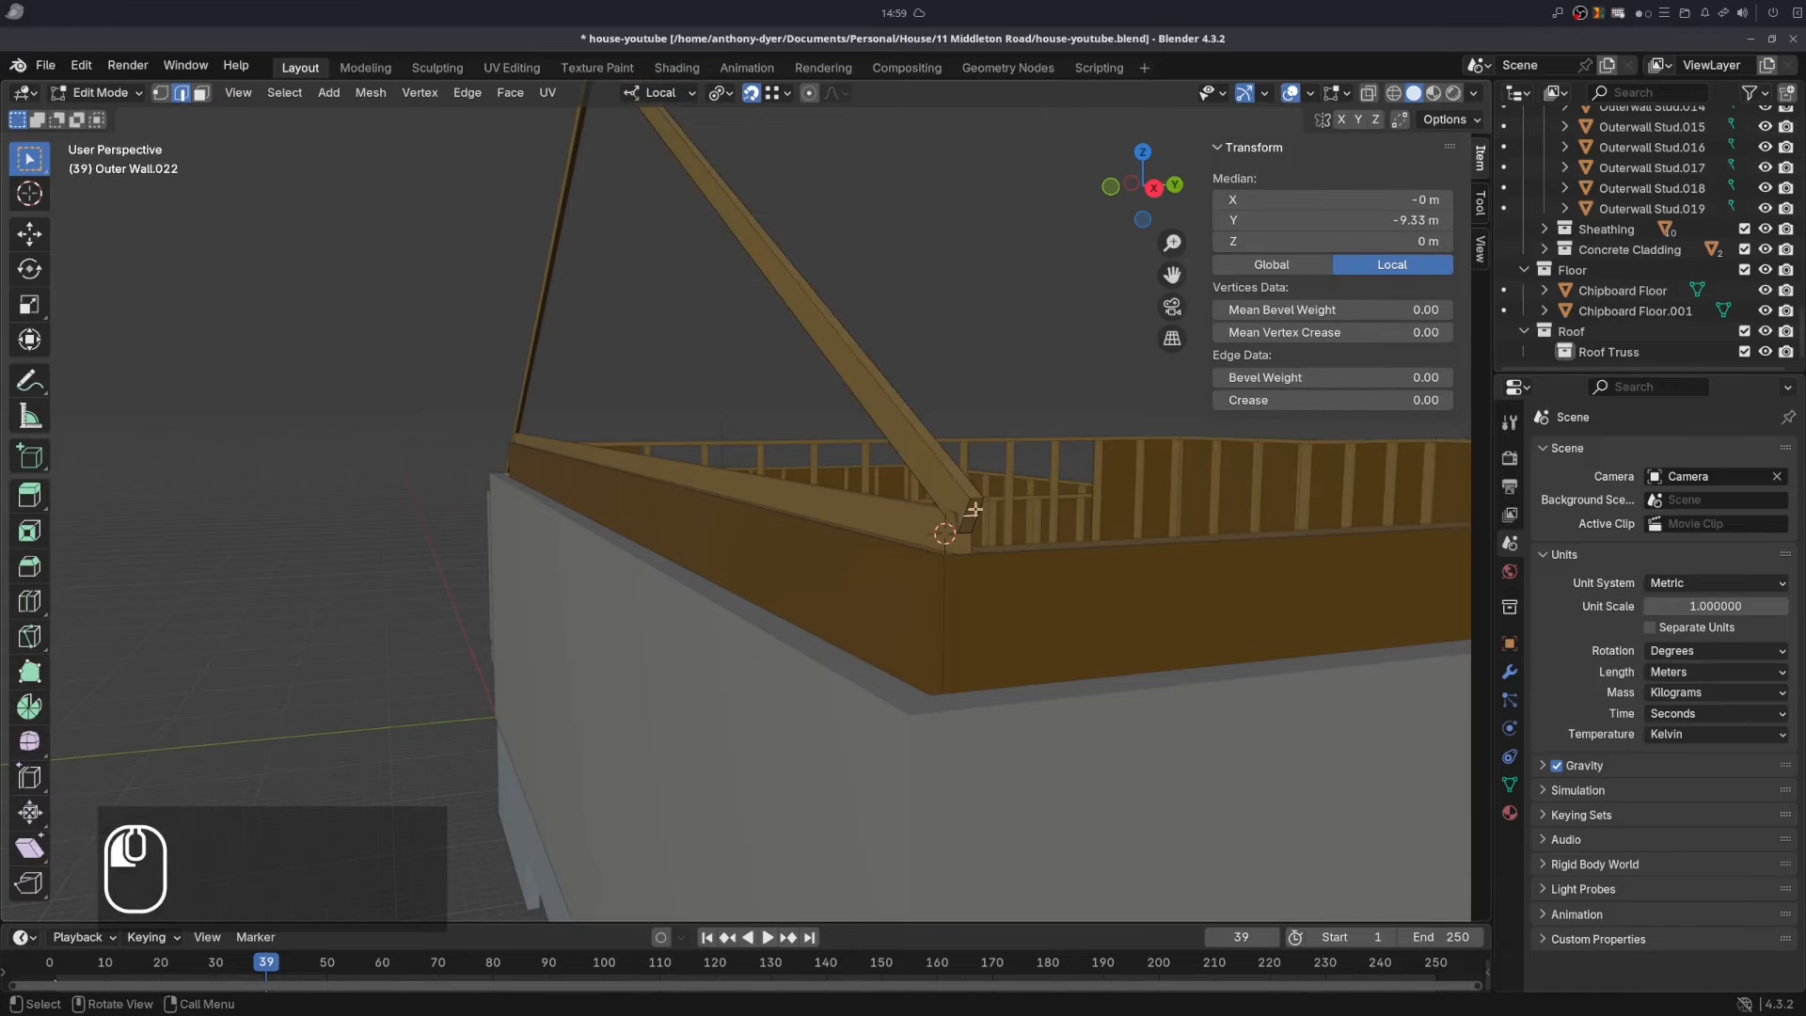
key("3")
left_click(975, 510)
left_click(968, 523, "shift")
key("g")
key("y")
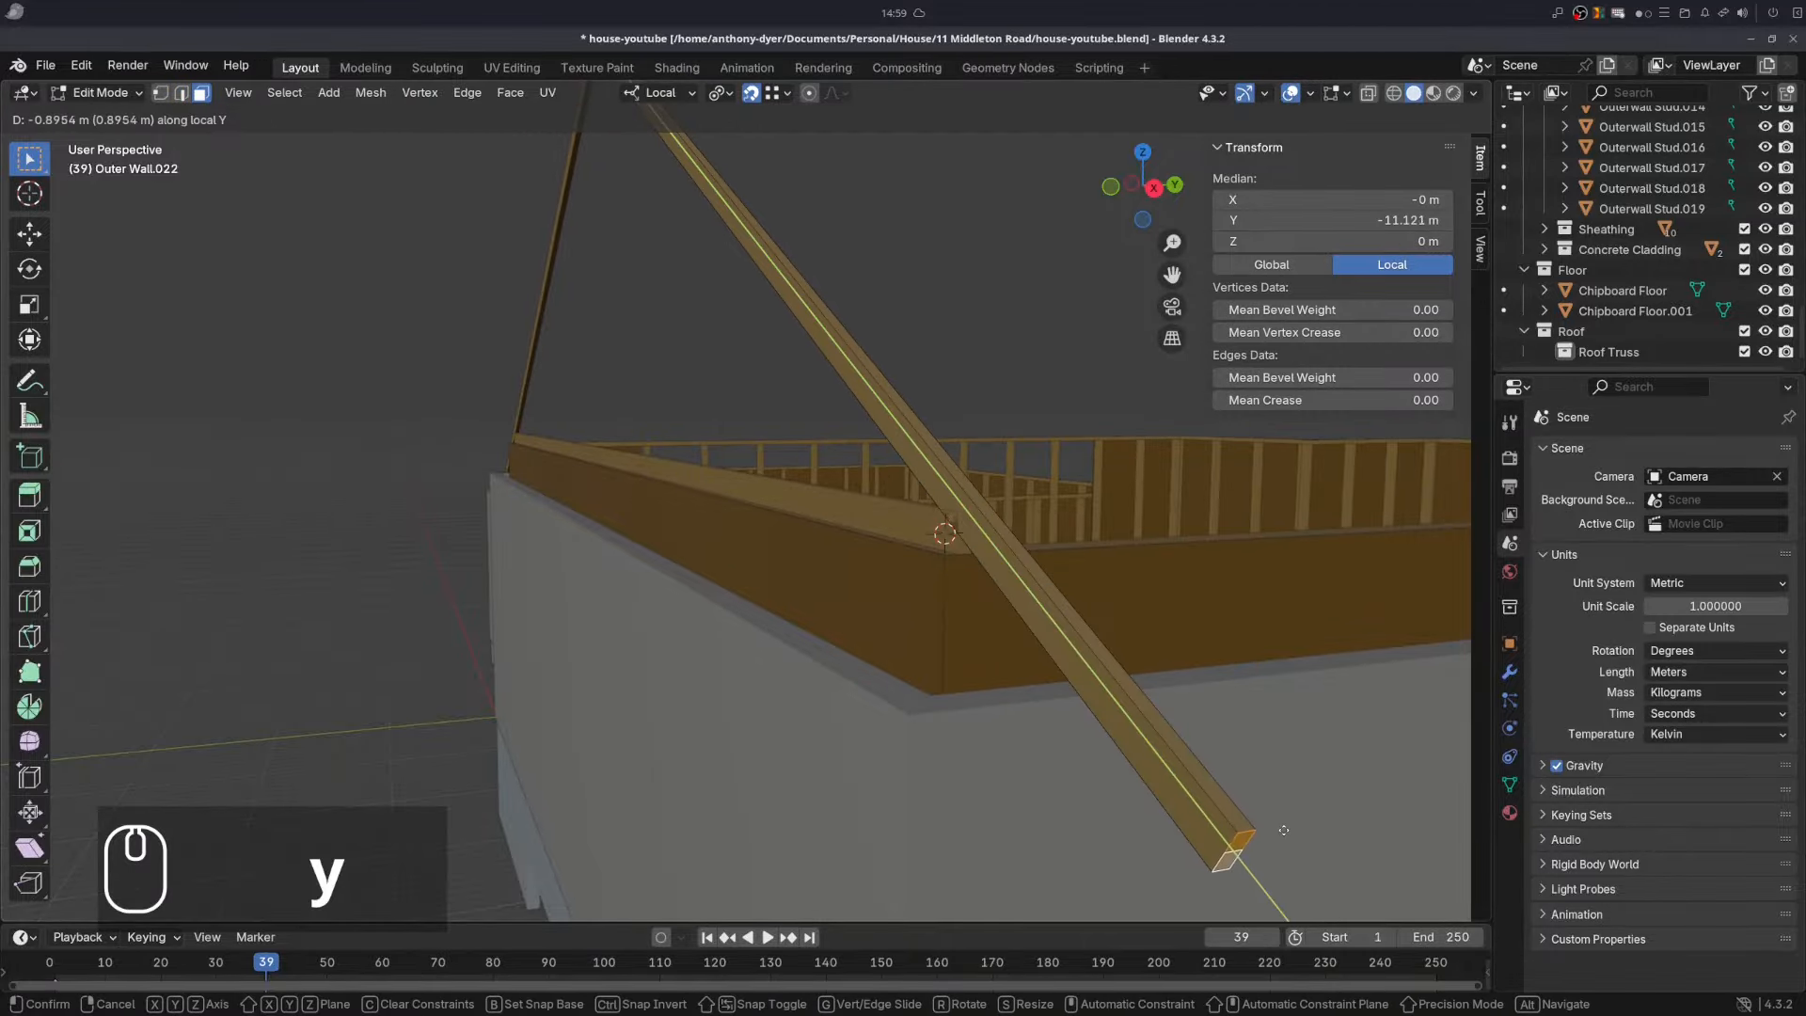
left_click(1284, 830)
- Leave mesh editing and add a Boolean modifier to the horizontal beam on top of the front wall
scroll(1082, 668, "down", 5)
middle_click_drag(550, 251, 882, 292)
scroll(882, 292, "up", 5)
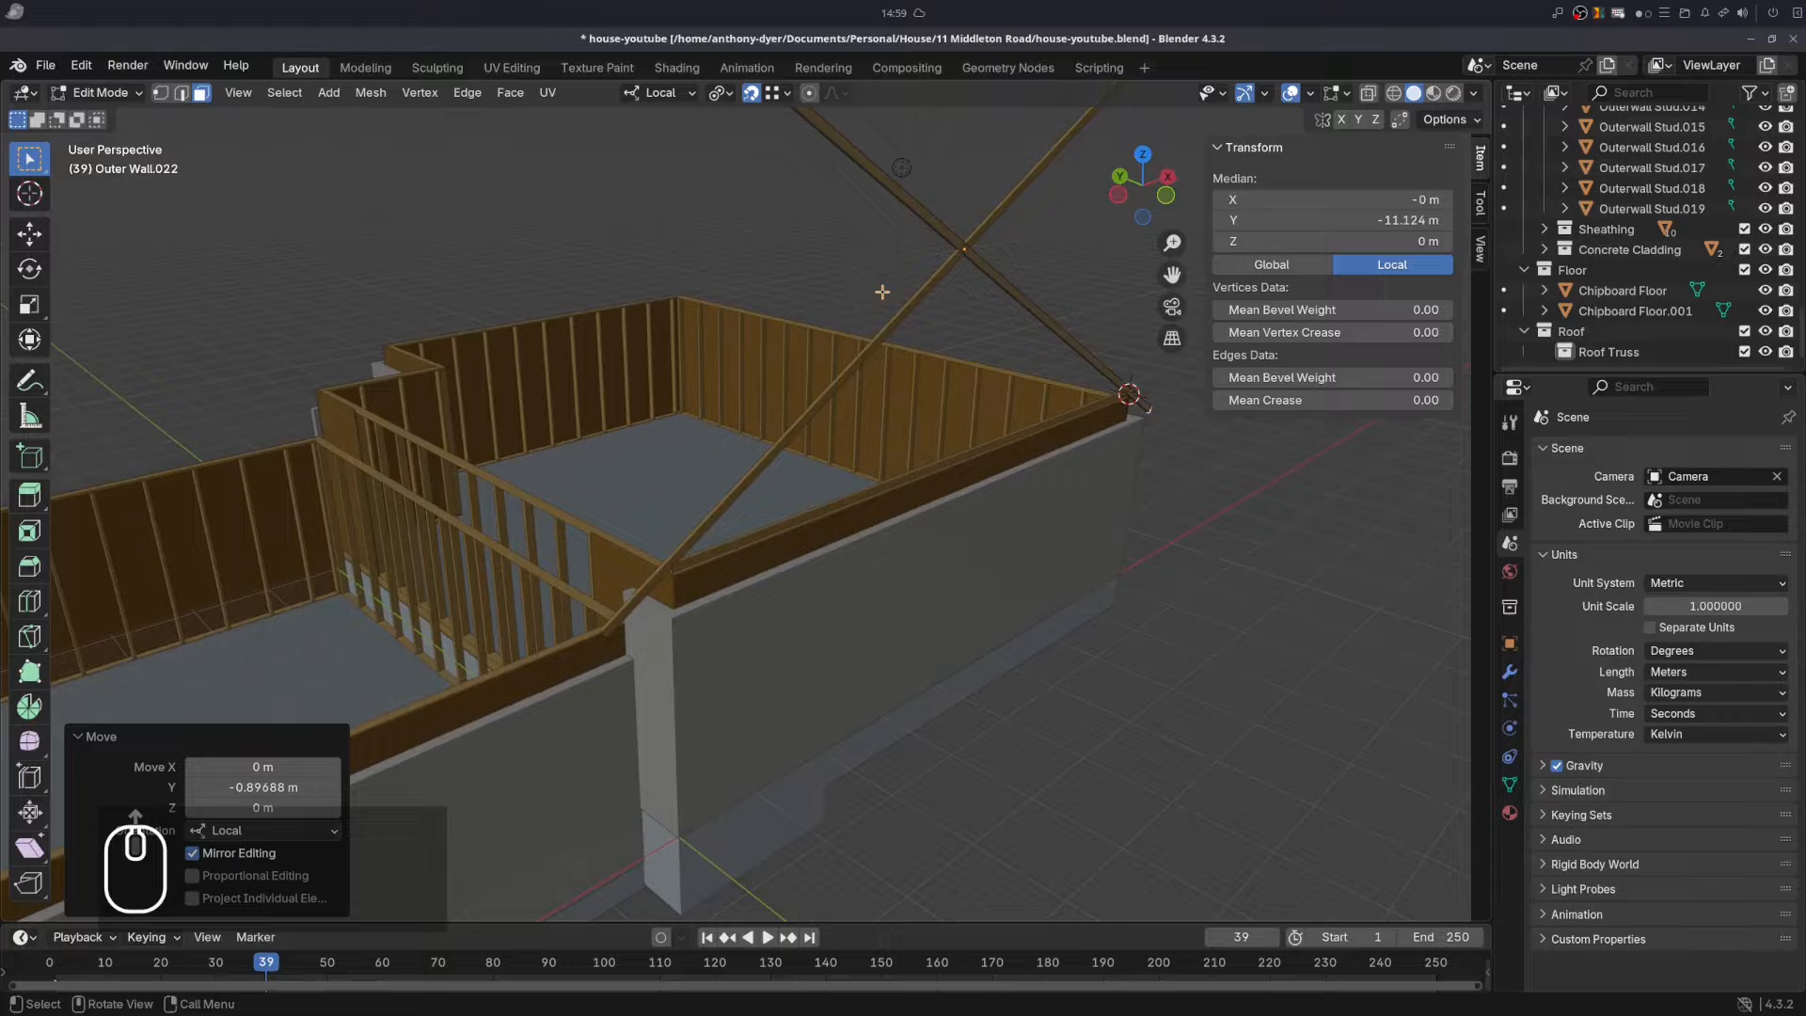
scroll(843, 458, "up", 4)
middle_click_drag(839, 462, 734, 465)
scroll(483, 493, "up", 2)
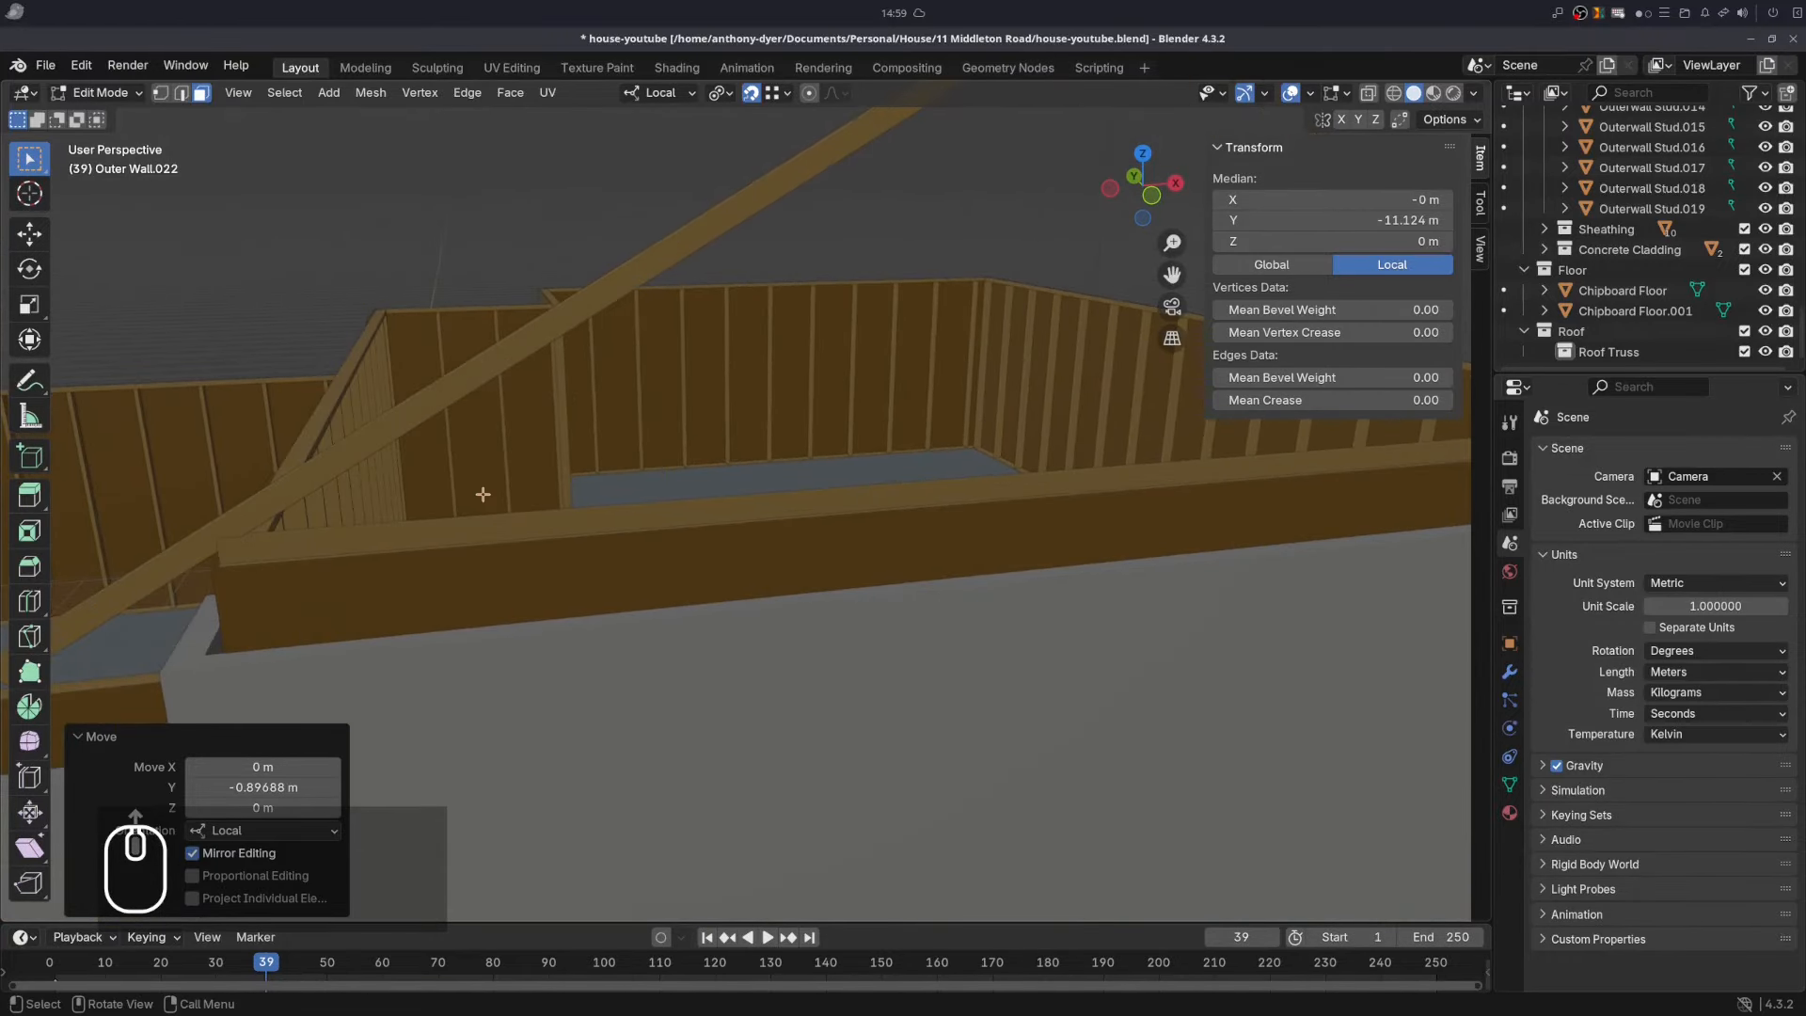
mouse_move(471, 491)
middle_mouse_down()
mouse_move(376, 489)
mouse_move(452, 493)
mouse_move(495, 465)
middle_mouse_up()
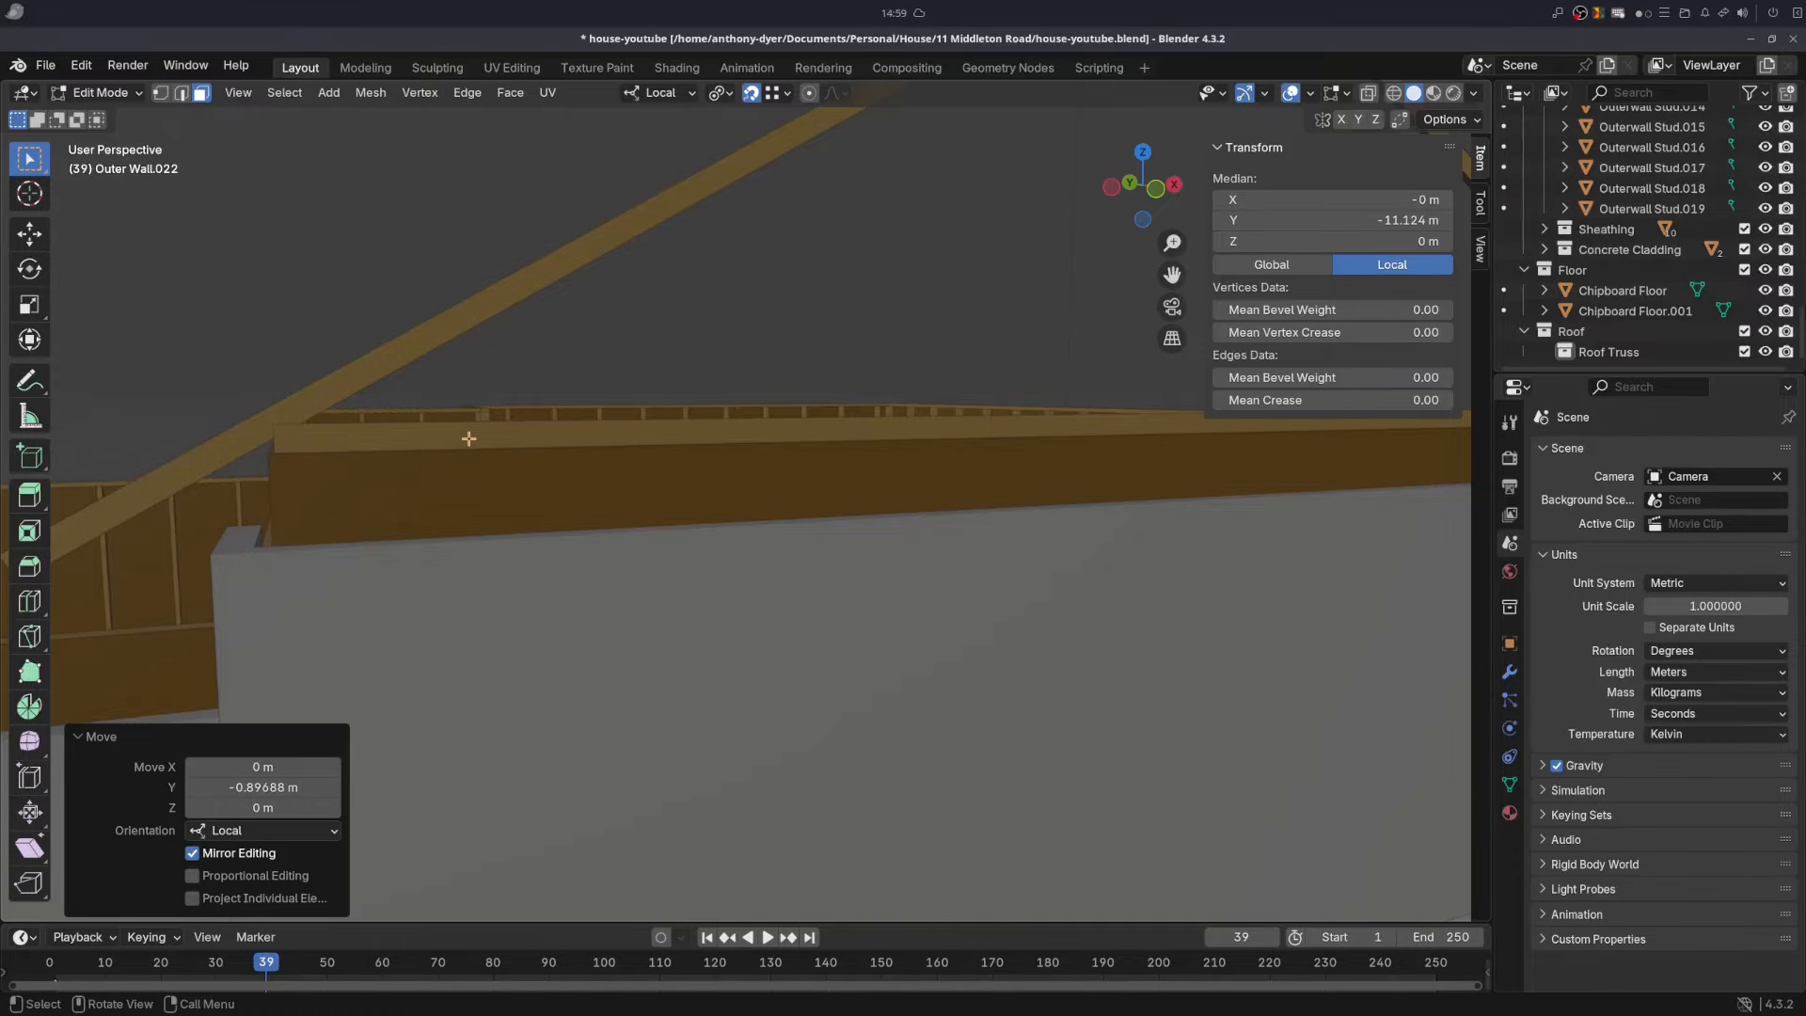
key("Tab")
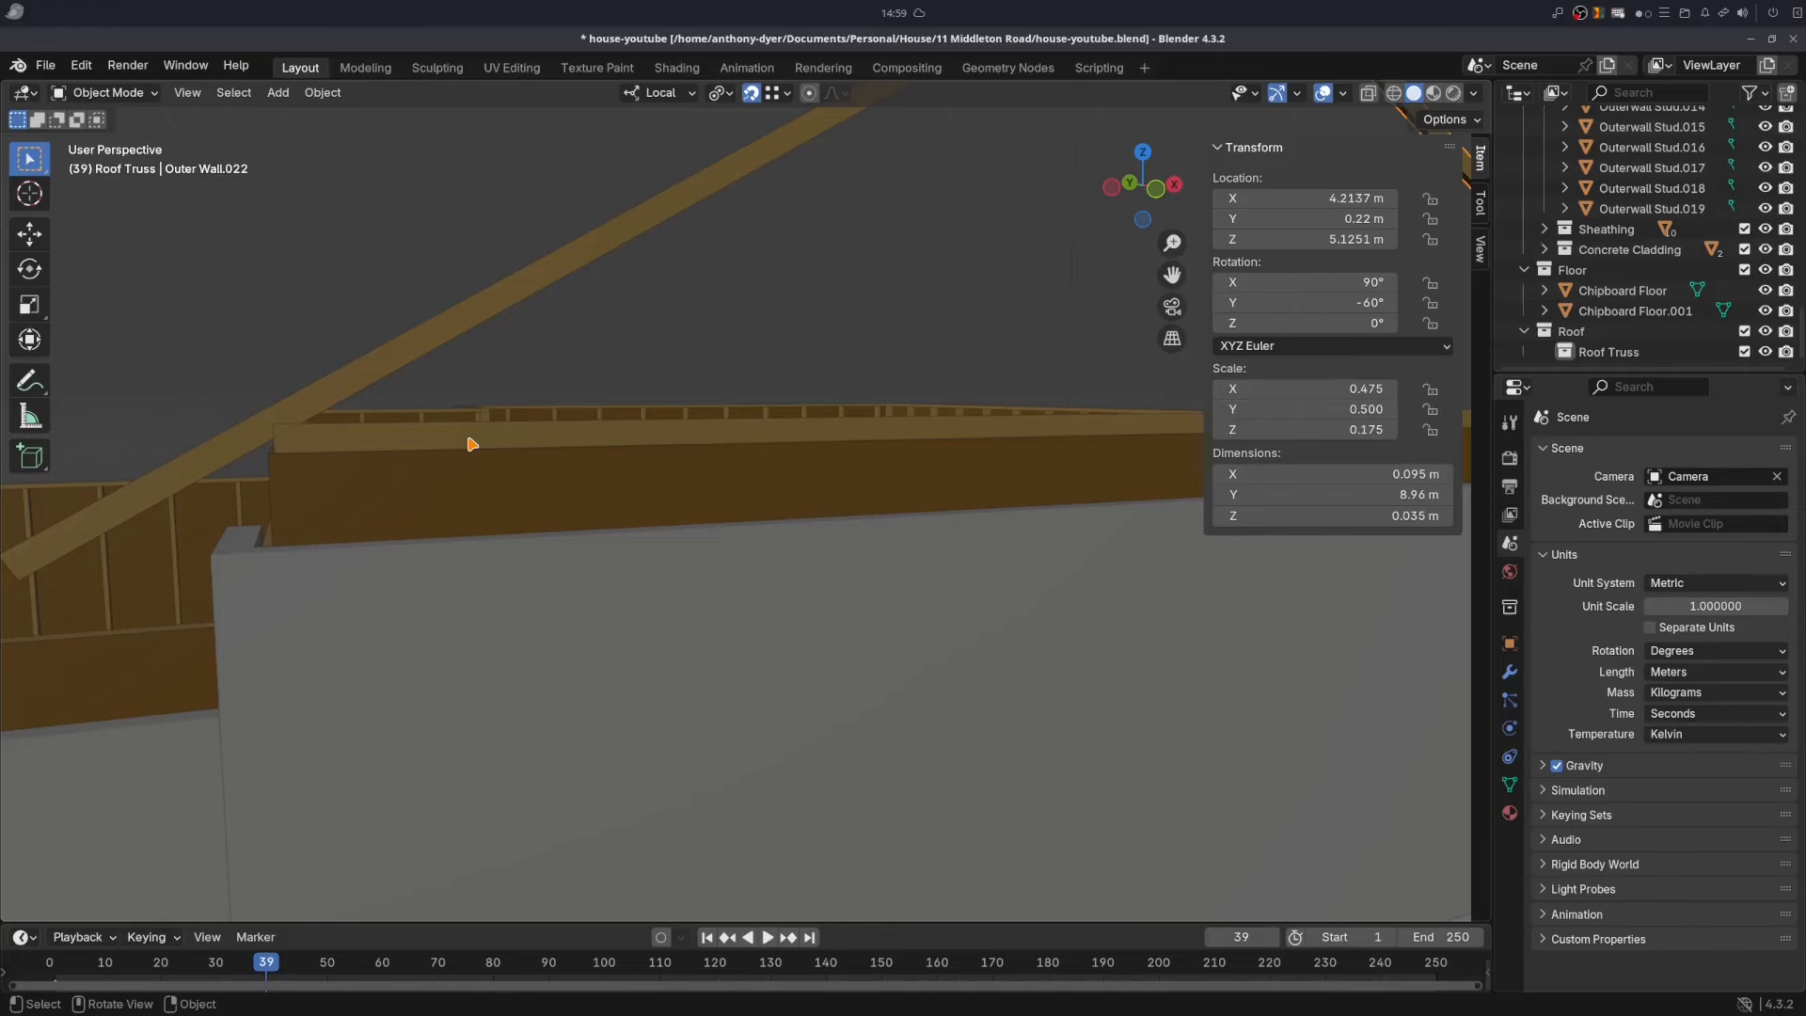
left_click(472, 444)
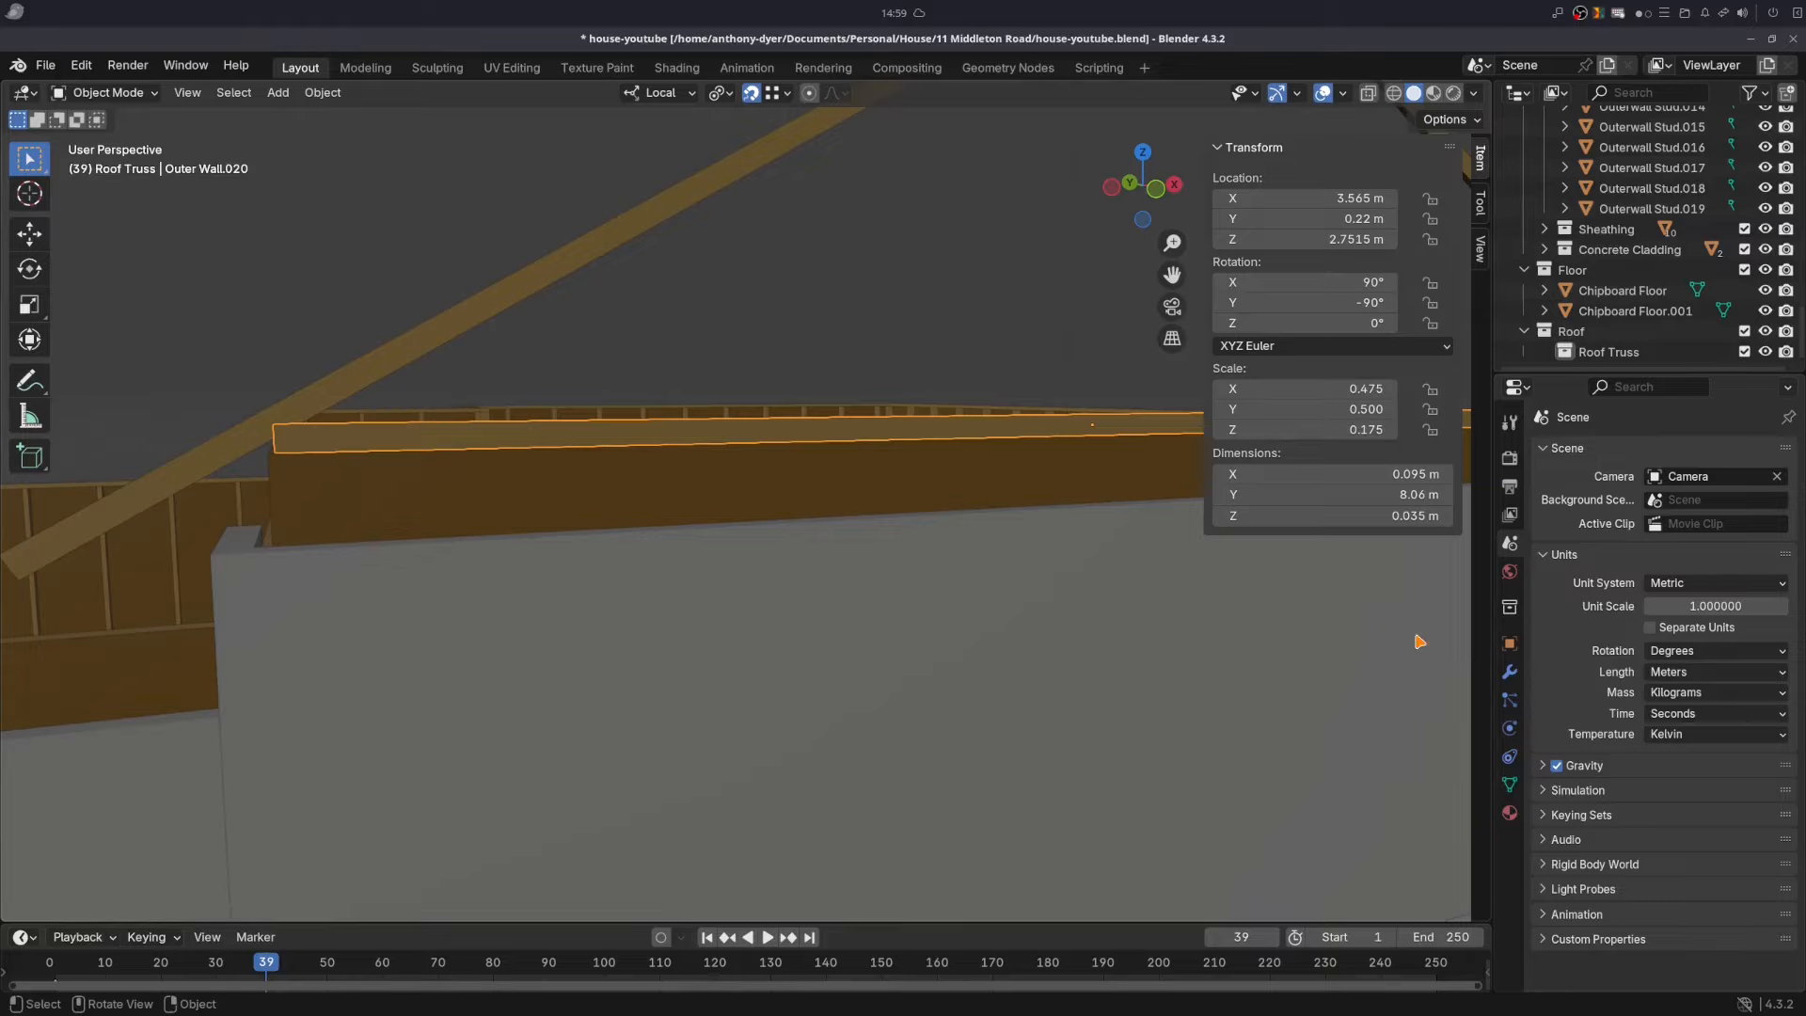
left_click(1511, 674)
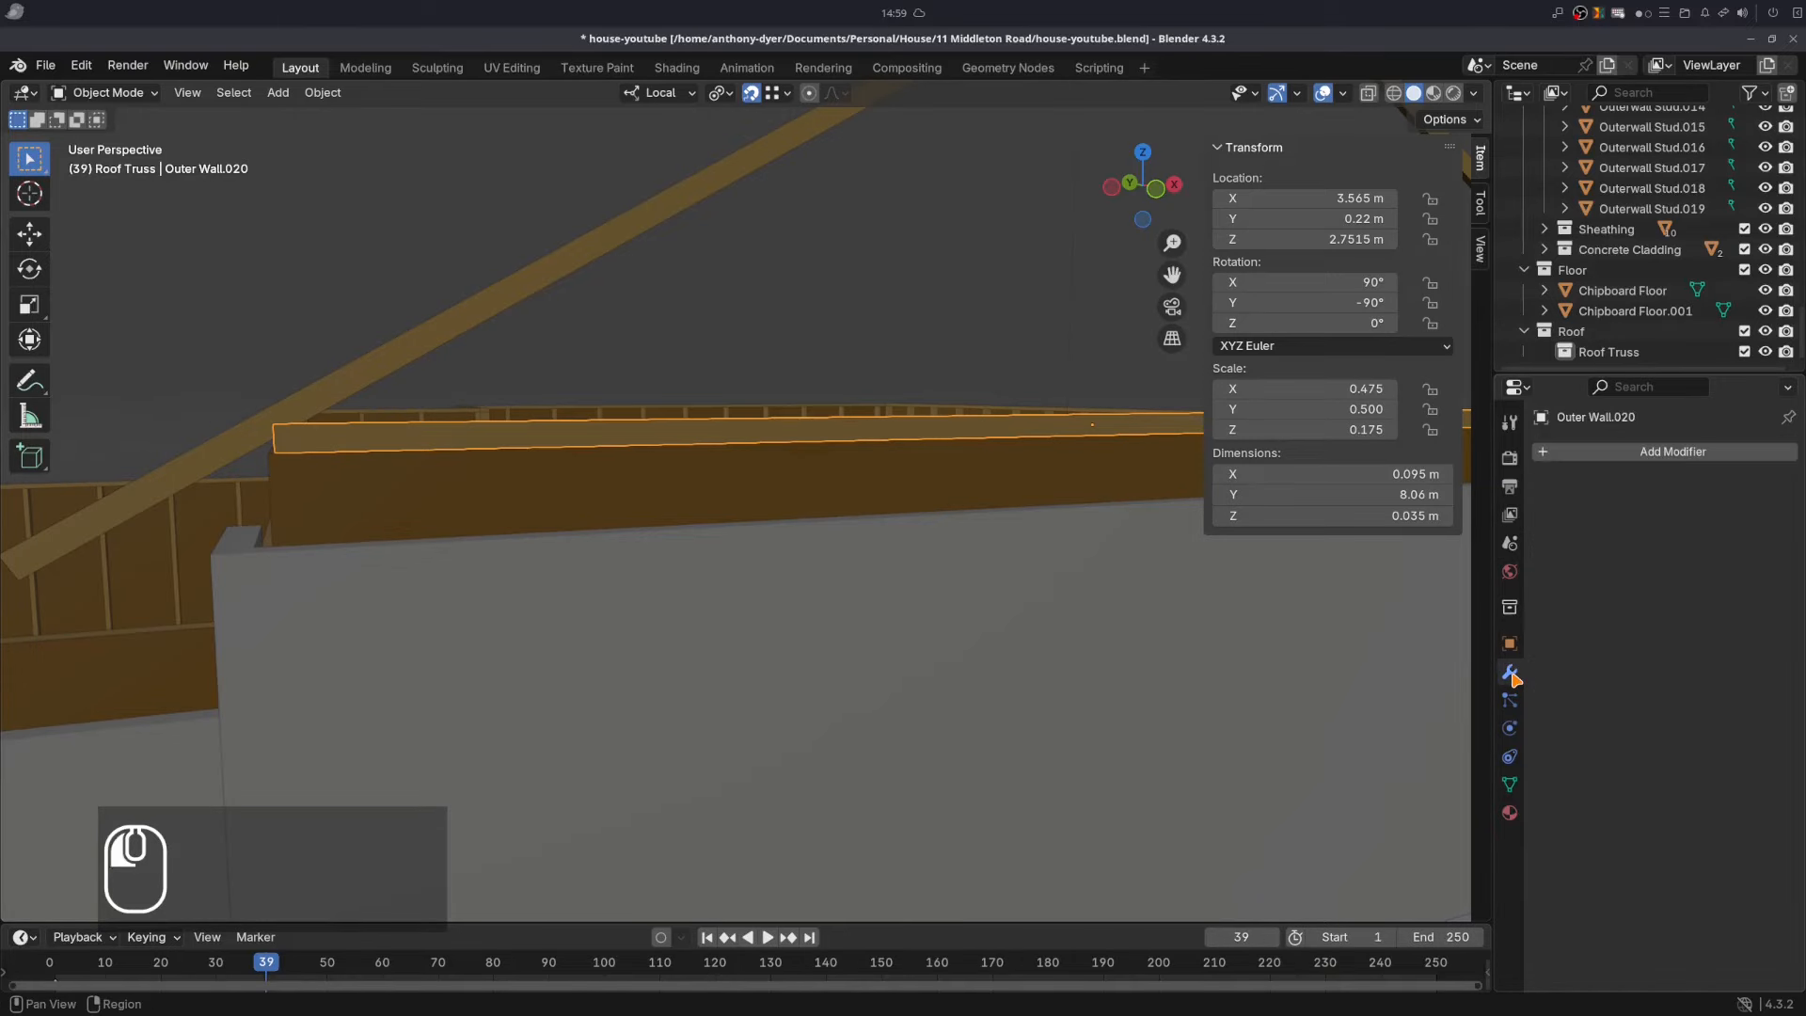
left_click(1648, 453)
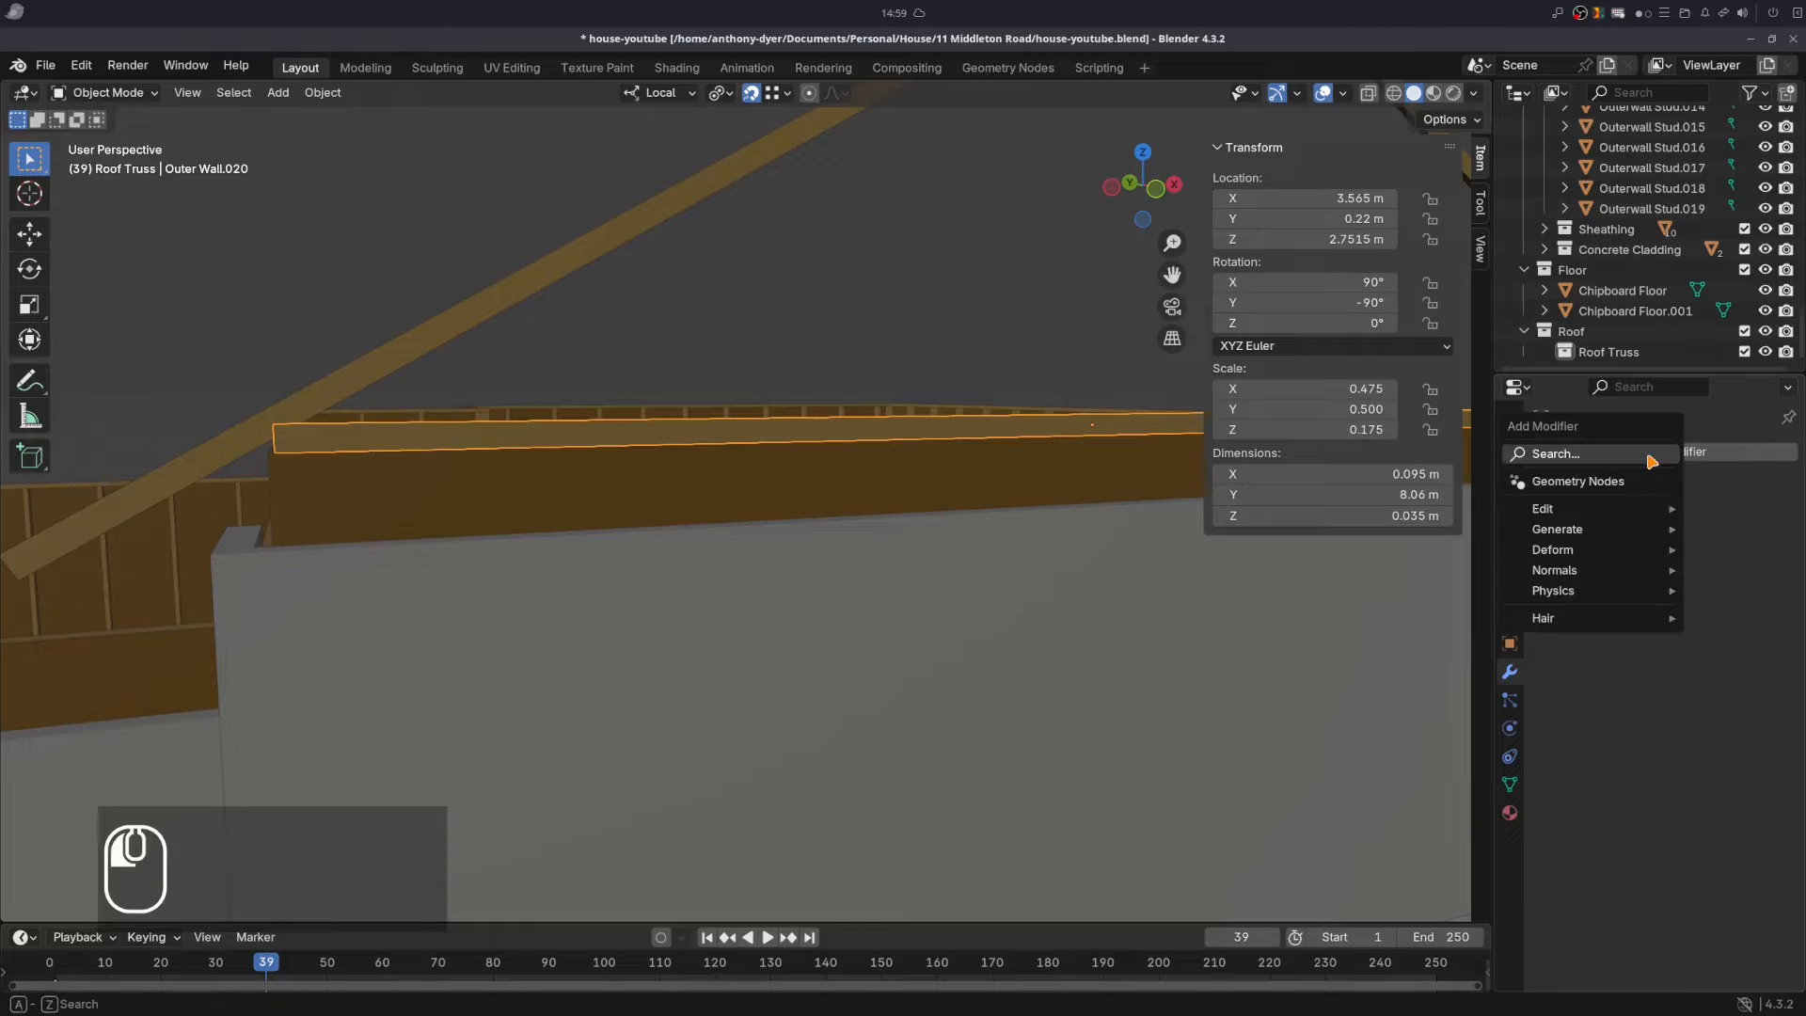
left_click(1648, 455)
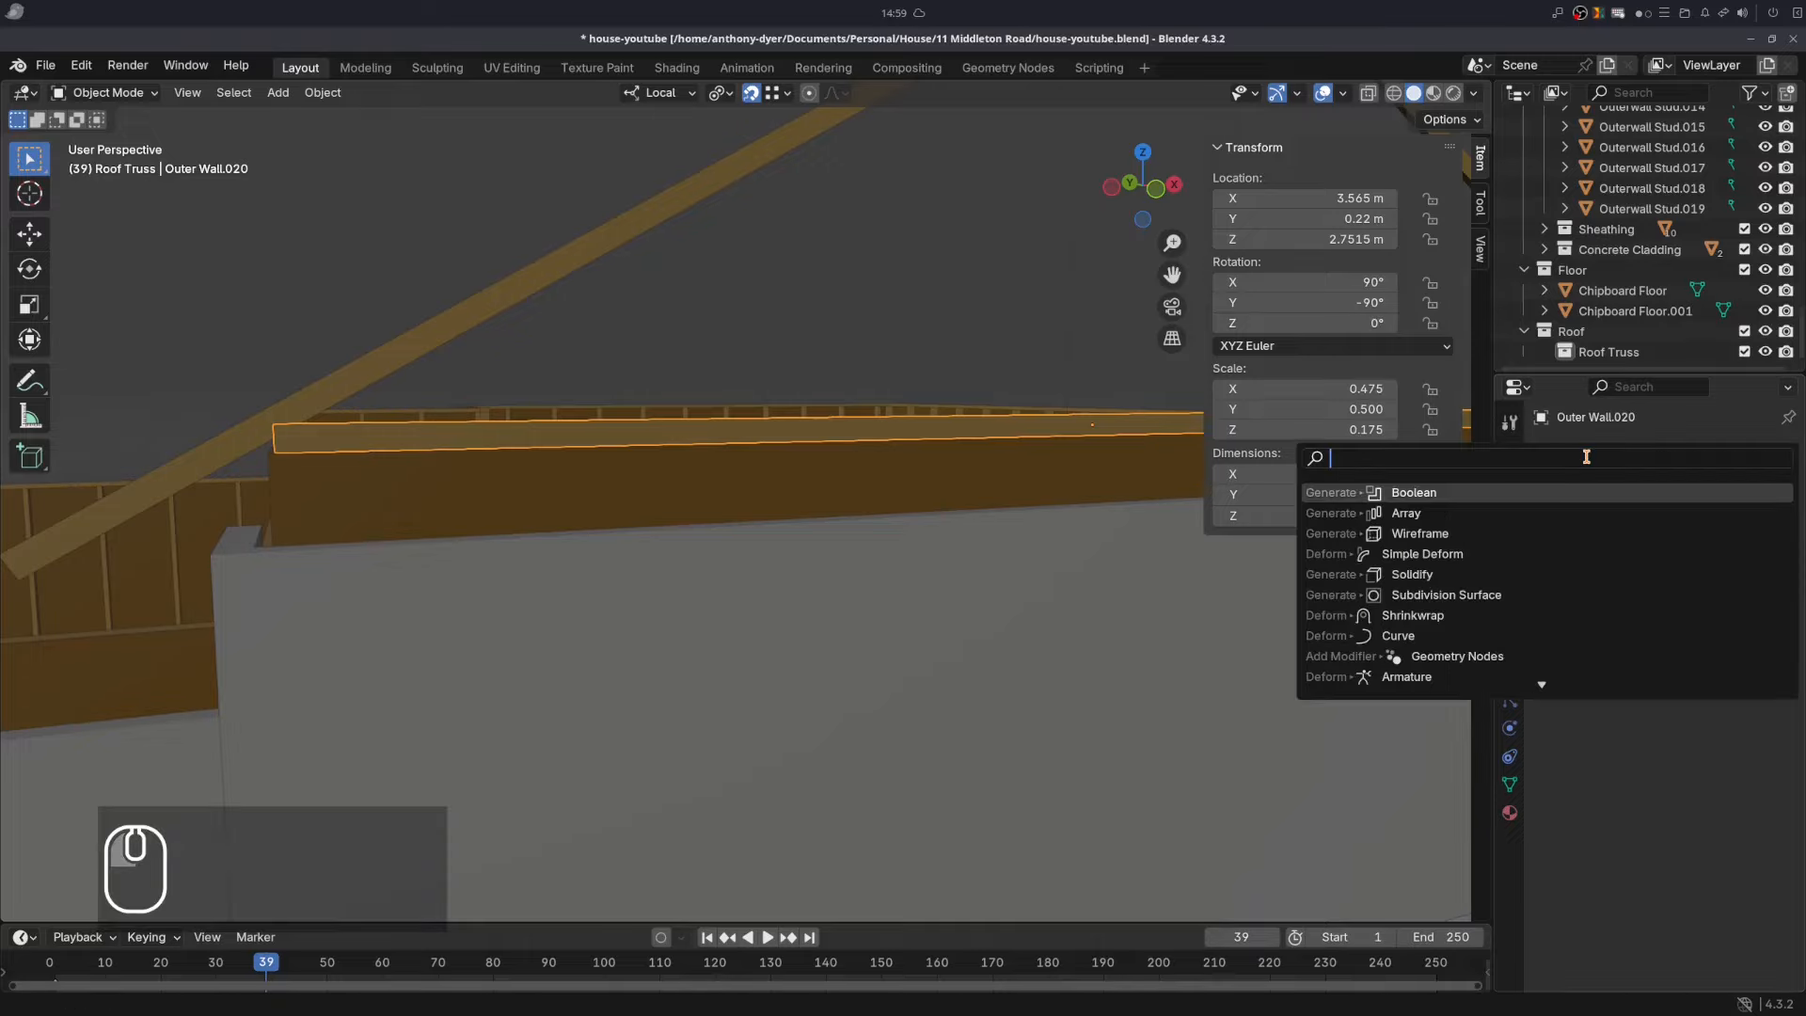
left_click(1403, 499)
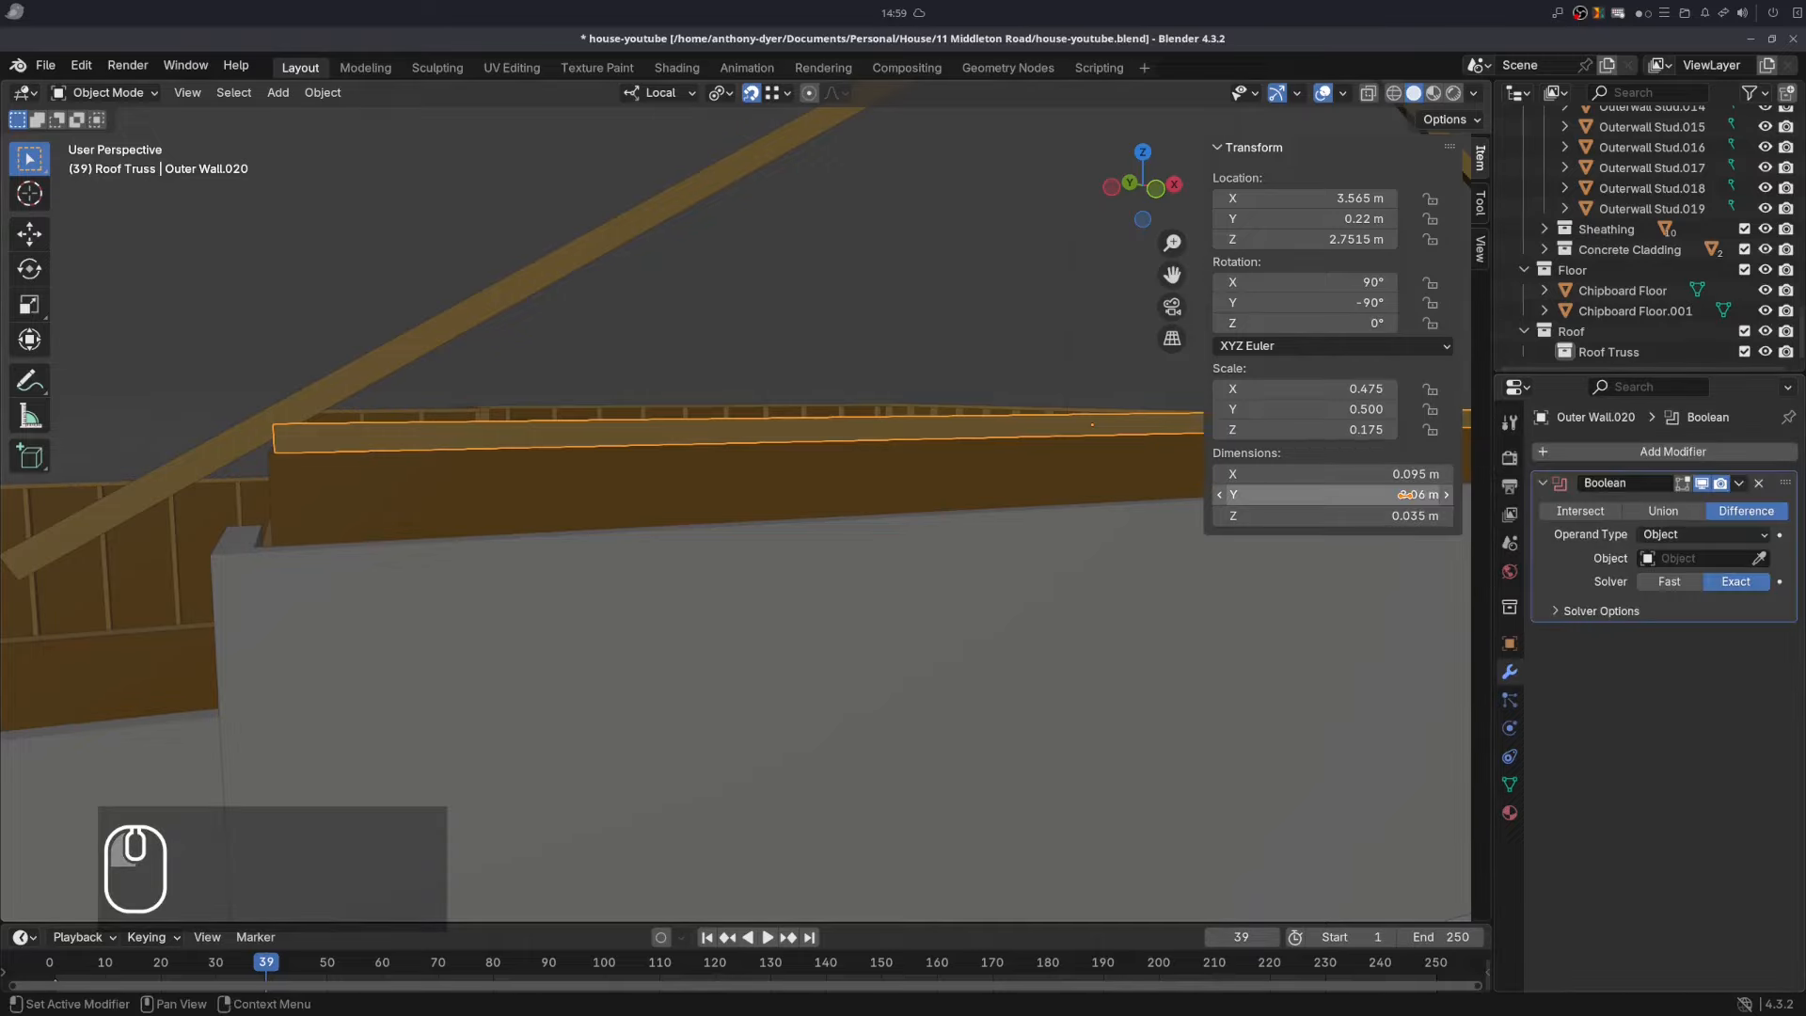
- Use the first rafter, Outer Wall.021, as the Boolean Difference object on the horizontal beam and apply the modifier
left_click(1759, 560)
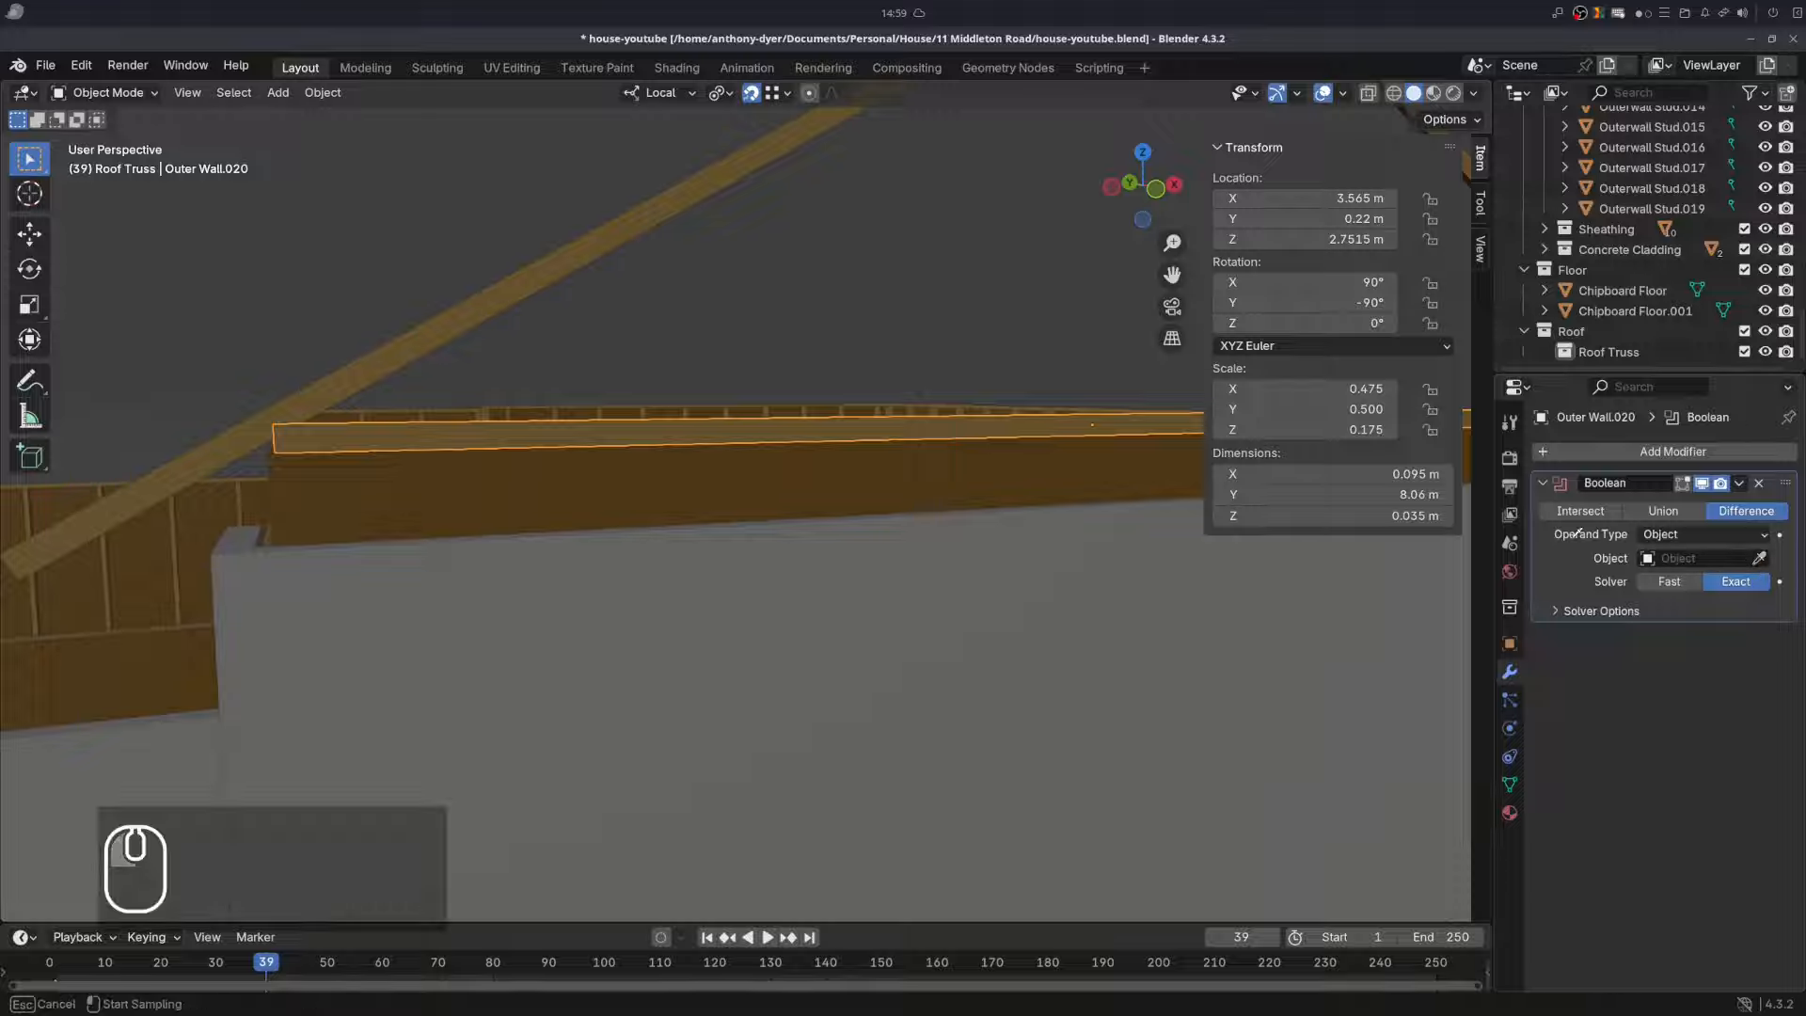
left_click(473, 311)
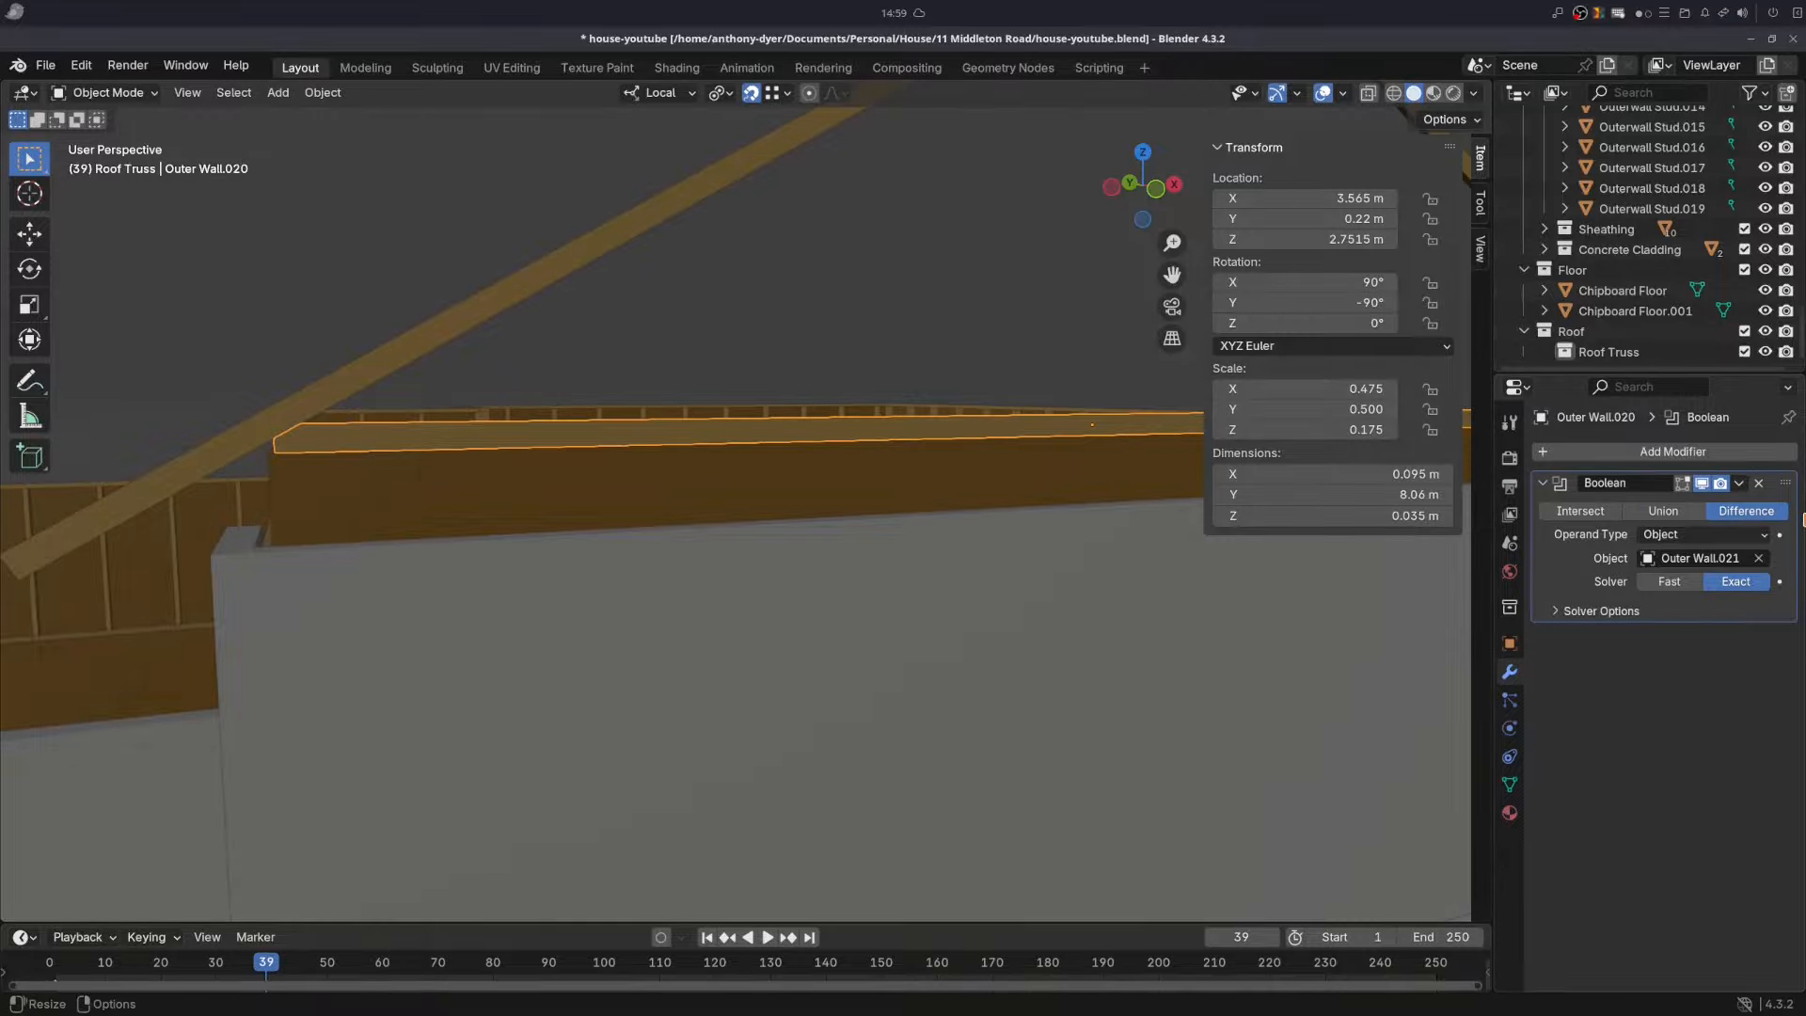
left_click(1738, 483)
left_click(1652, 504)
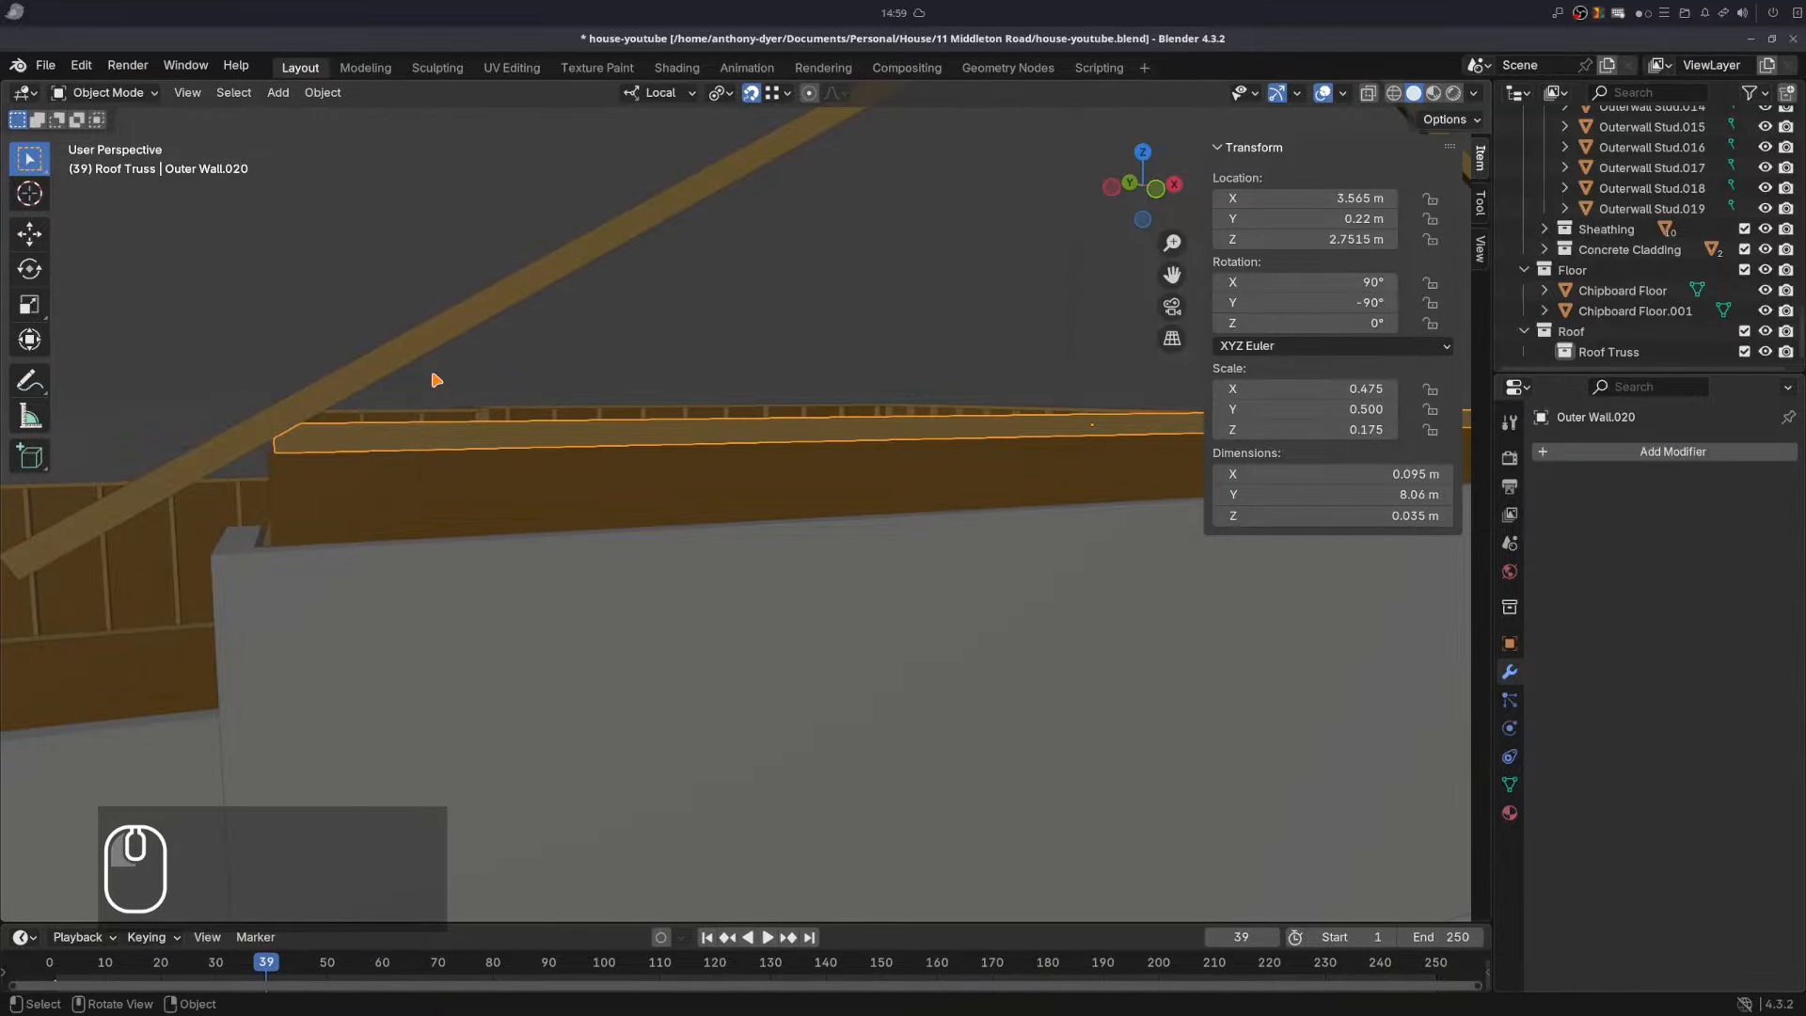
- Add another Boolean Difference modifier to the horizontal beam with the second rafter, Outer Wall.022, as its object
middle_click_drag(432, 376, 627, 505)
scroll(189, 455, "down", 2)
scroll(945, 575, "down", 3)
scroll(1070, 633, "up", 2)
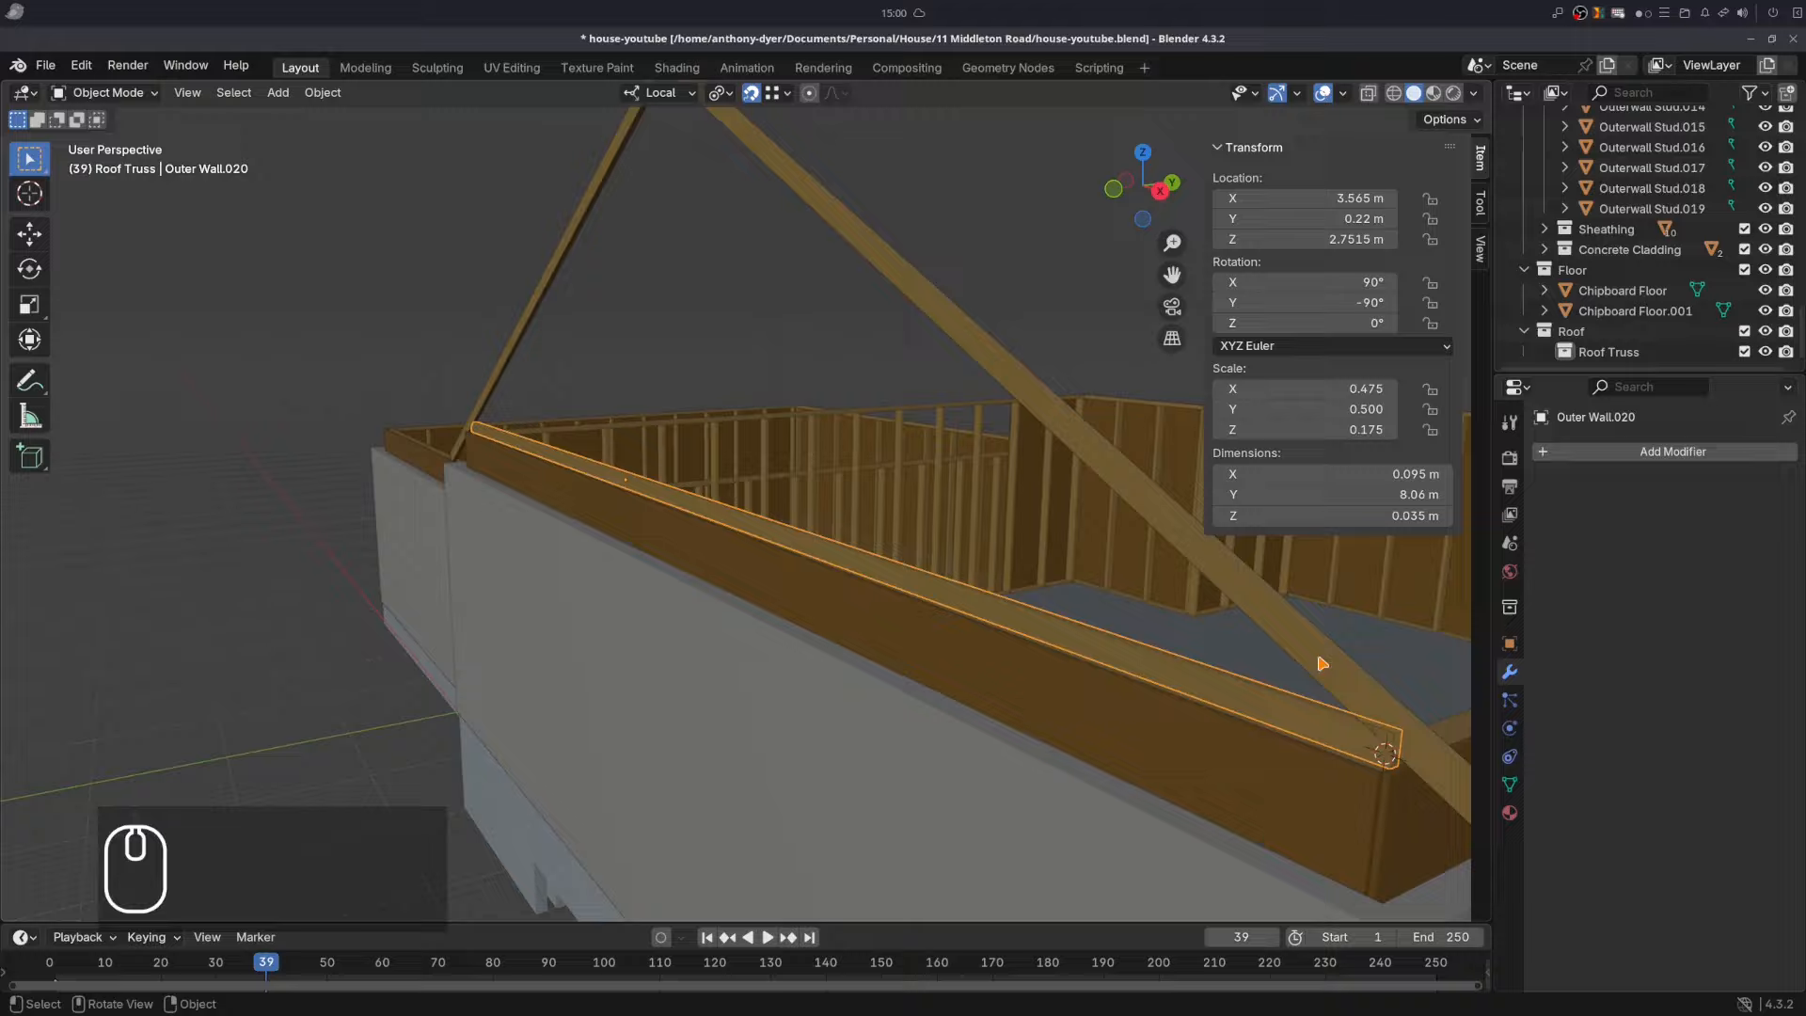
left_click(1597, 453)
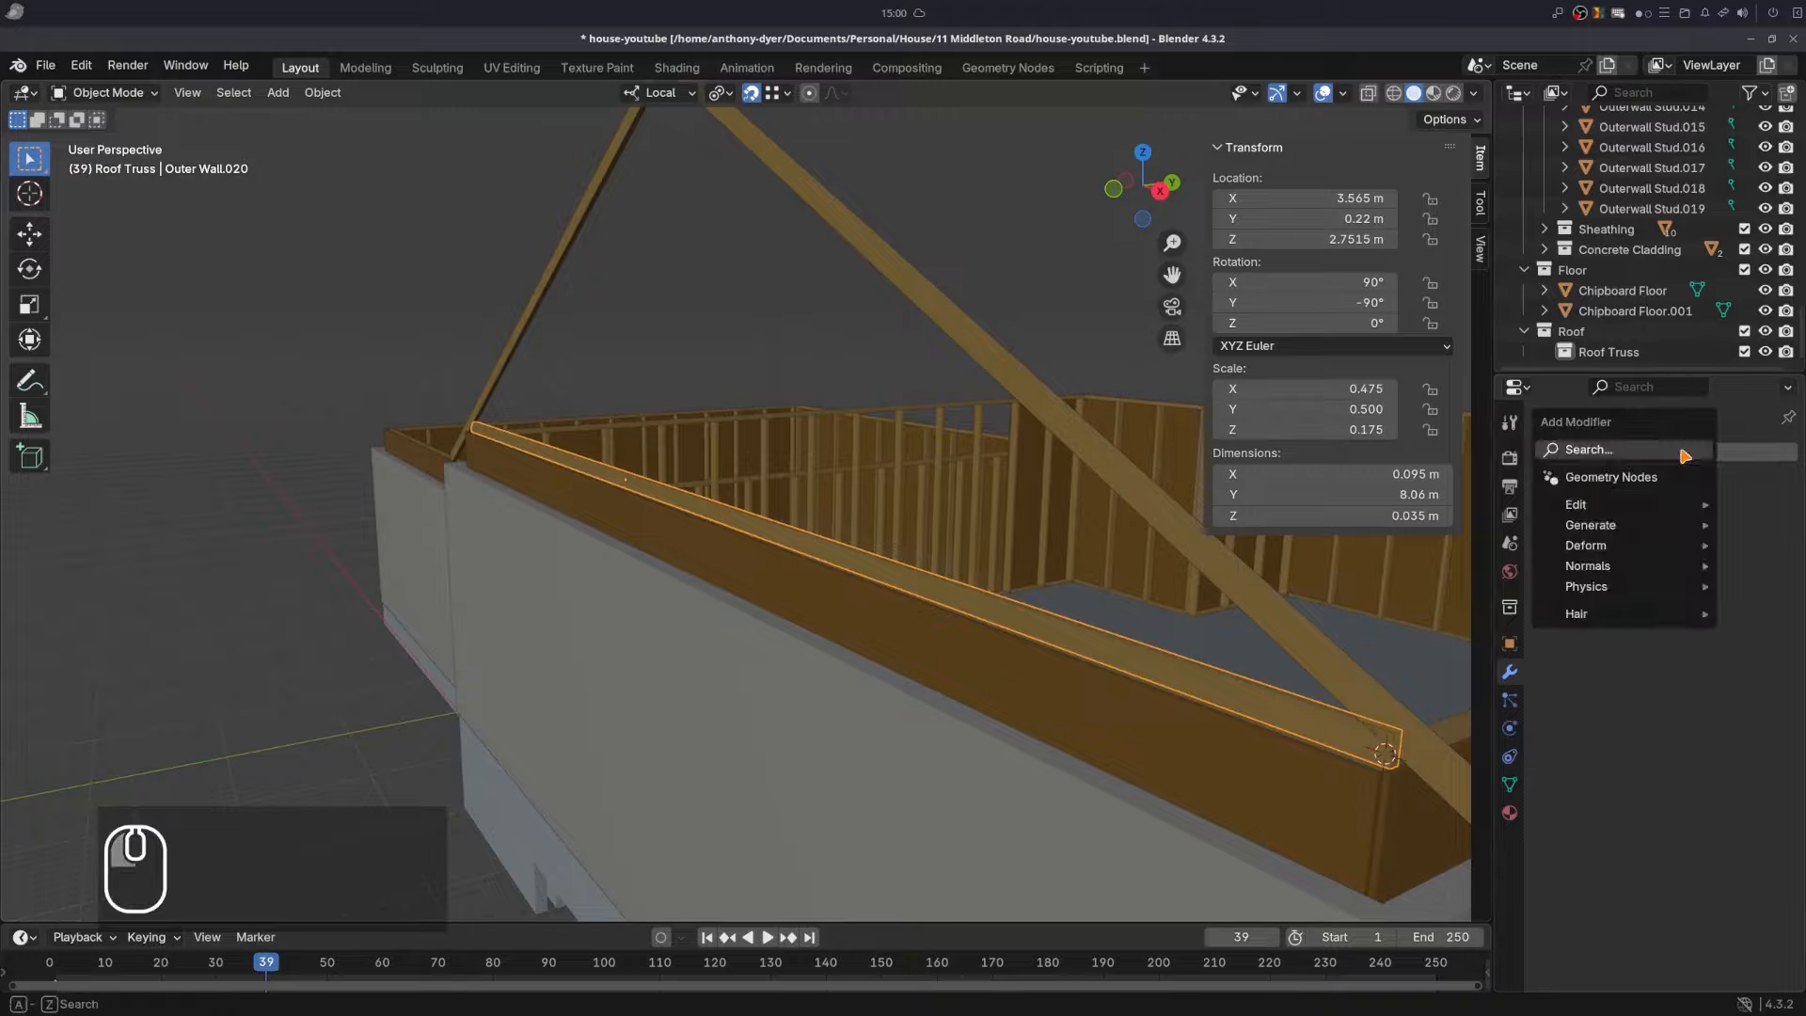
left_click(1596, 451)
left_click(1434, 490)
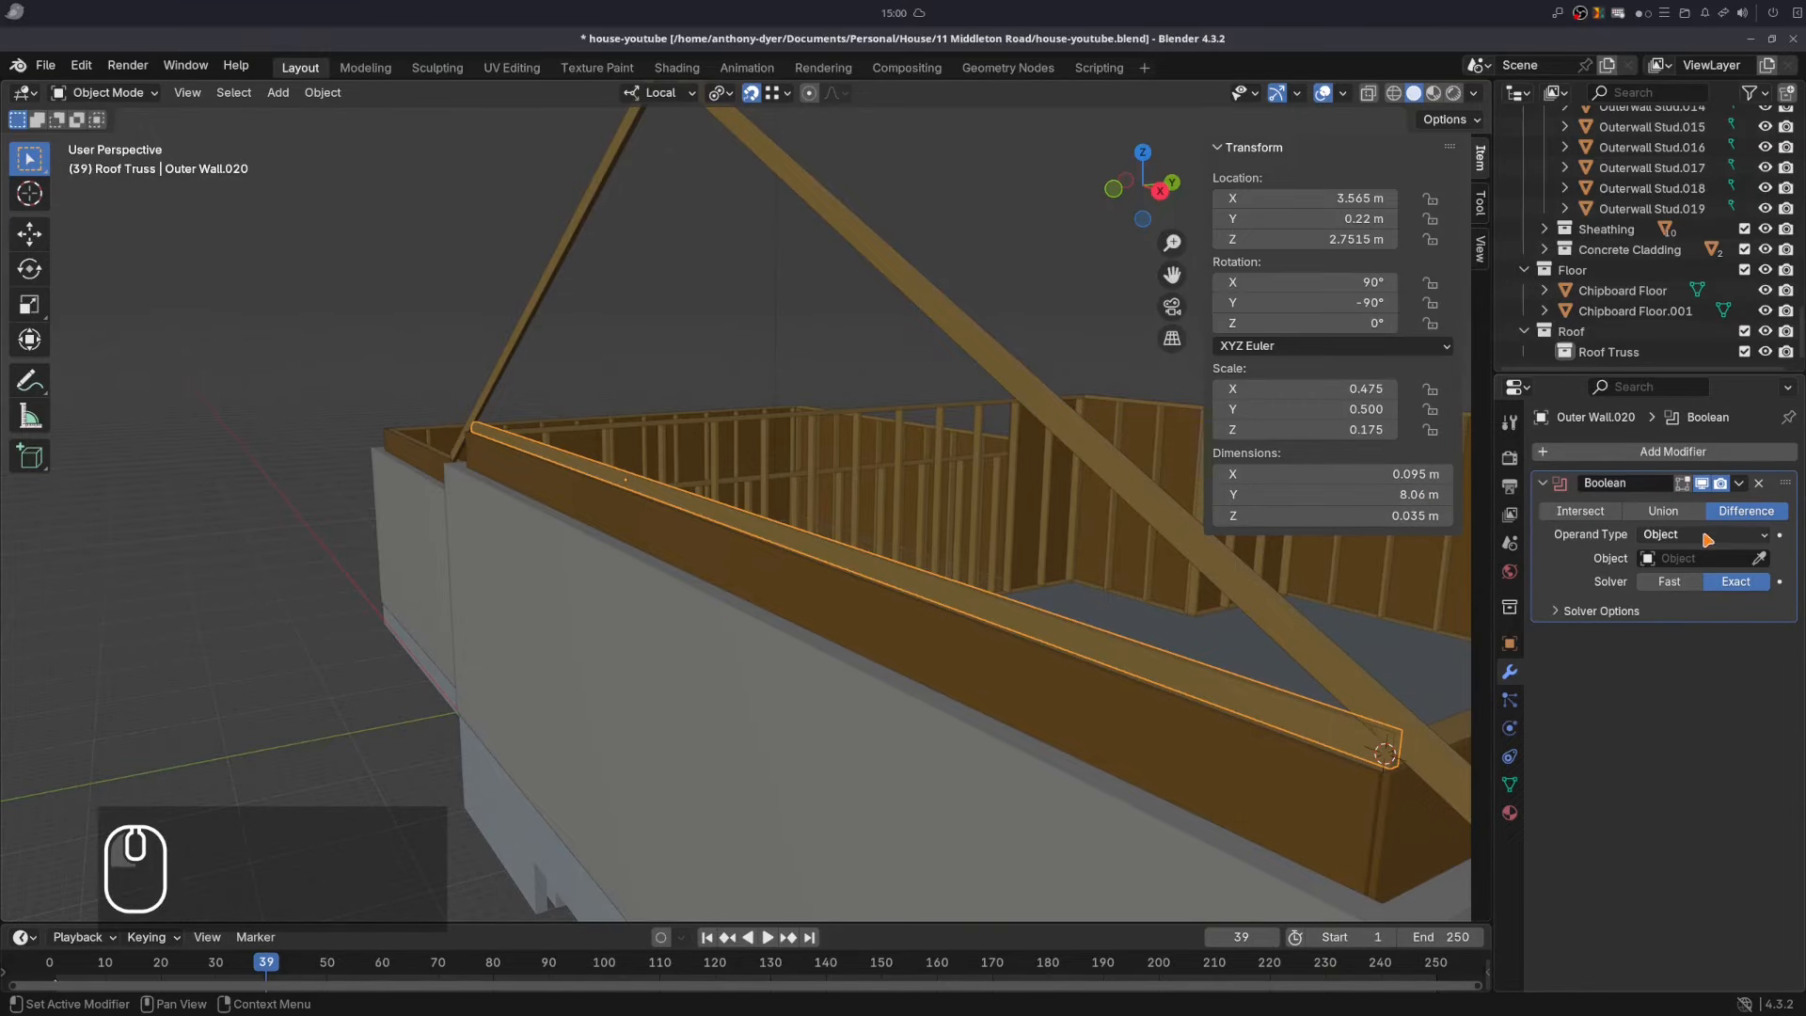
left_click(1759, 558)
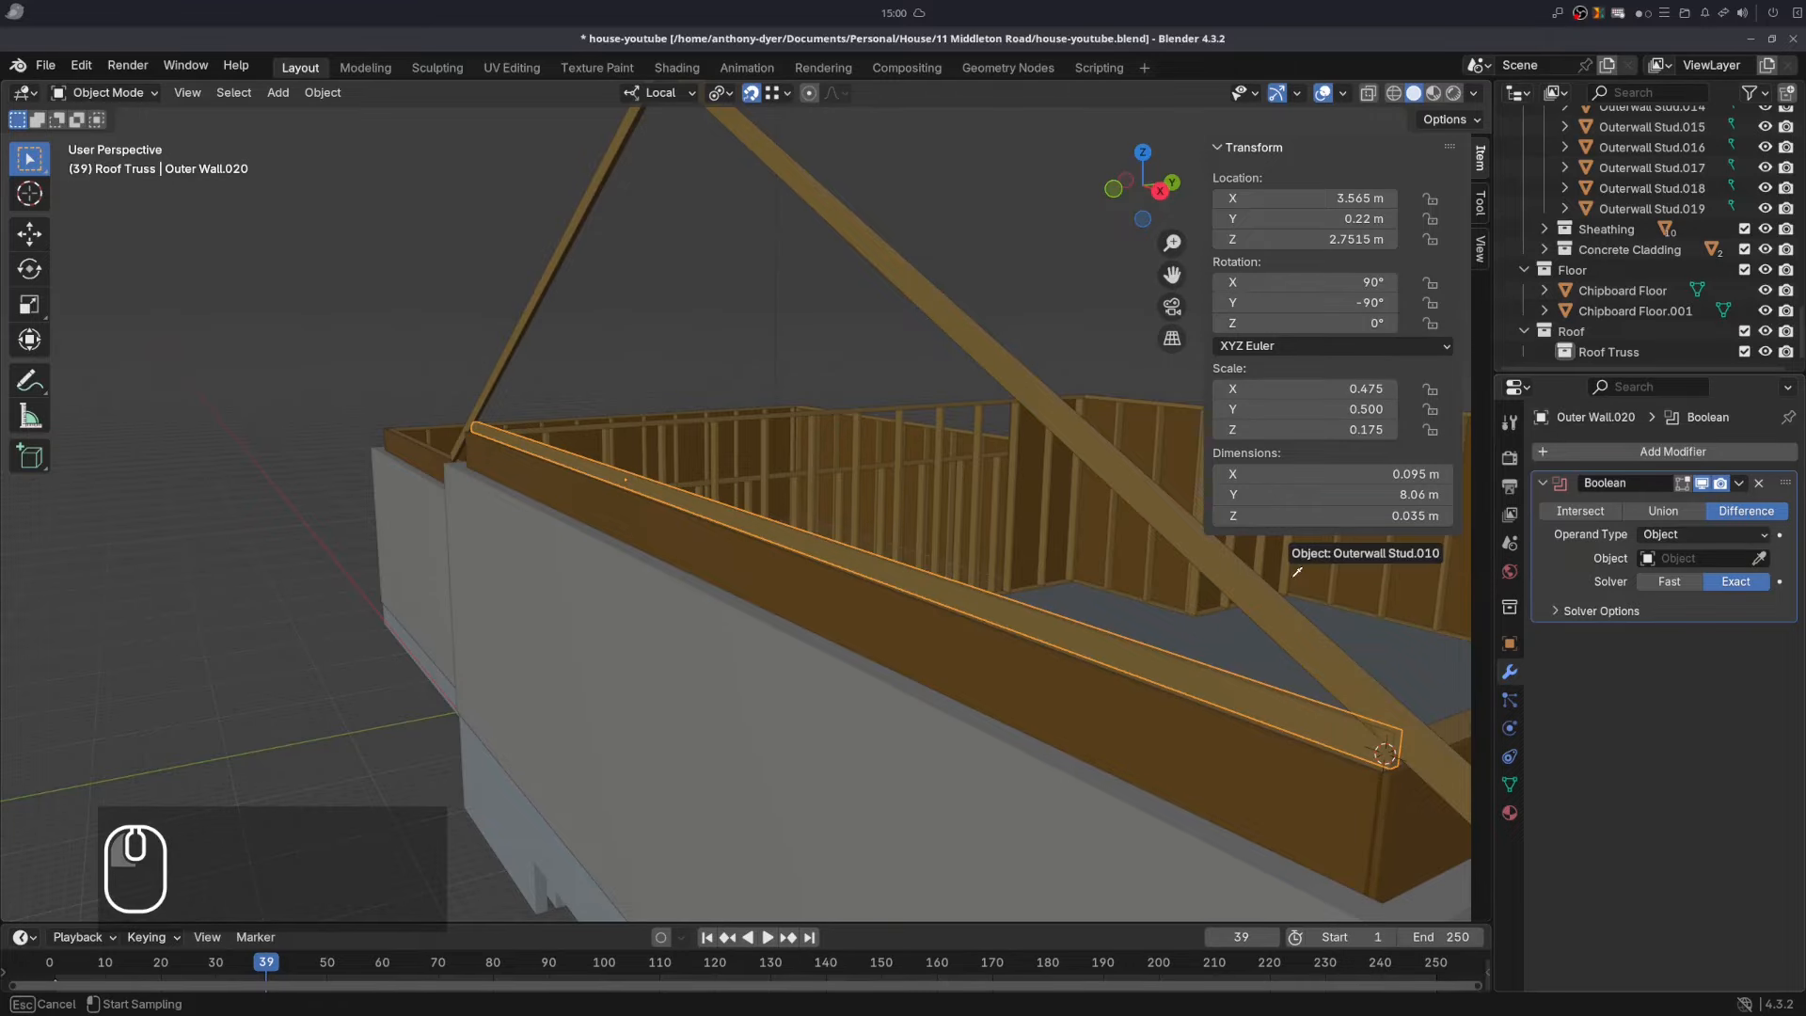
left_click(1281, 619)
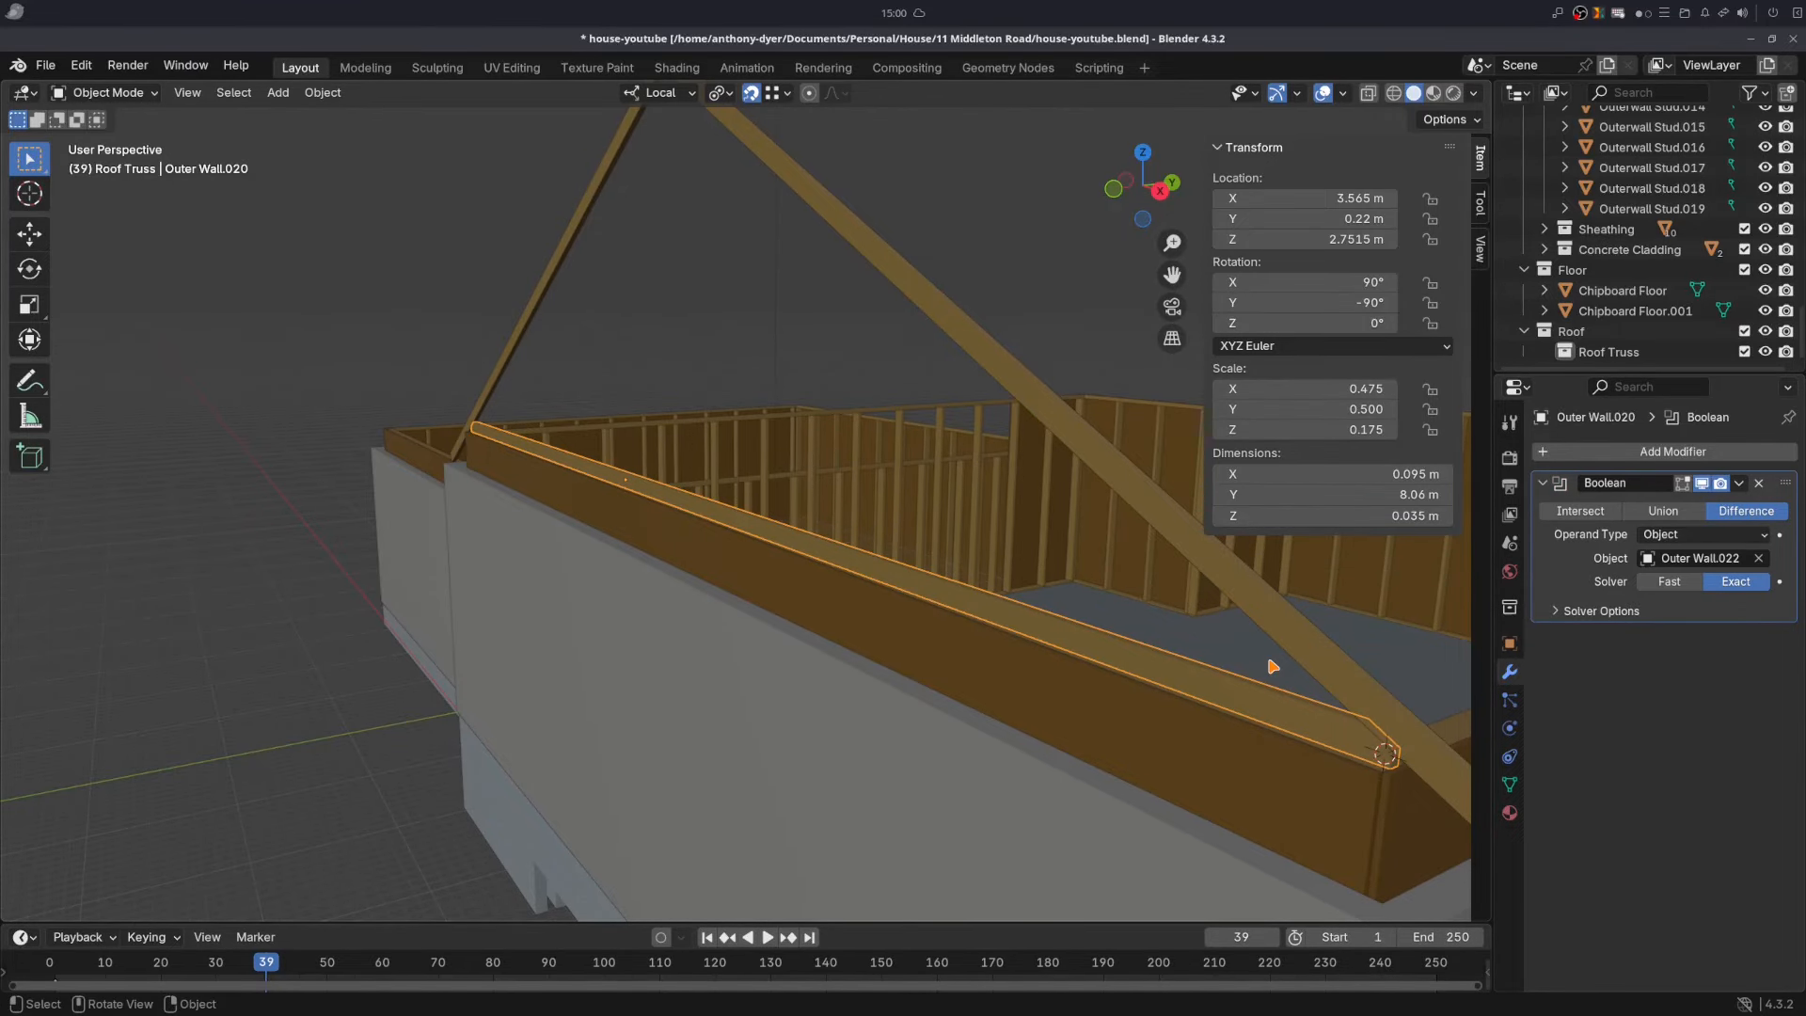
mouse_move(1274, 669)
middle_mouse_down()
mouse_move(1286, 657)
mouse_move(1255, 661)
middle_mouse_up()
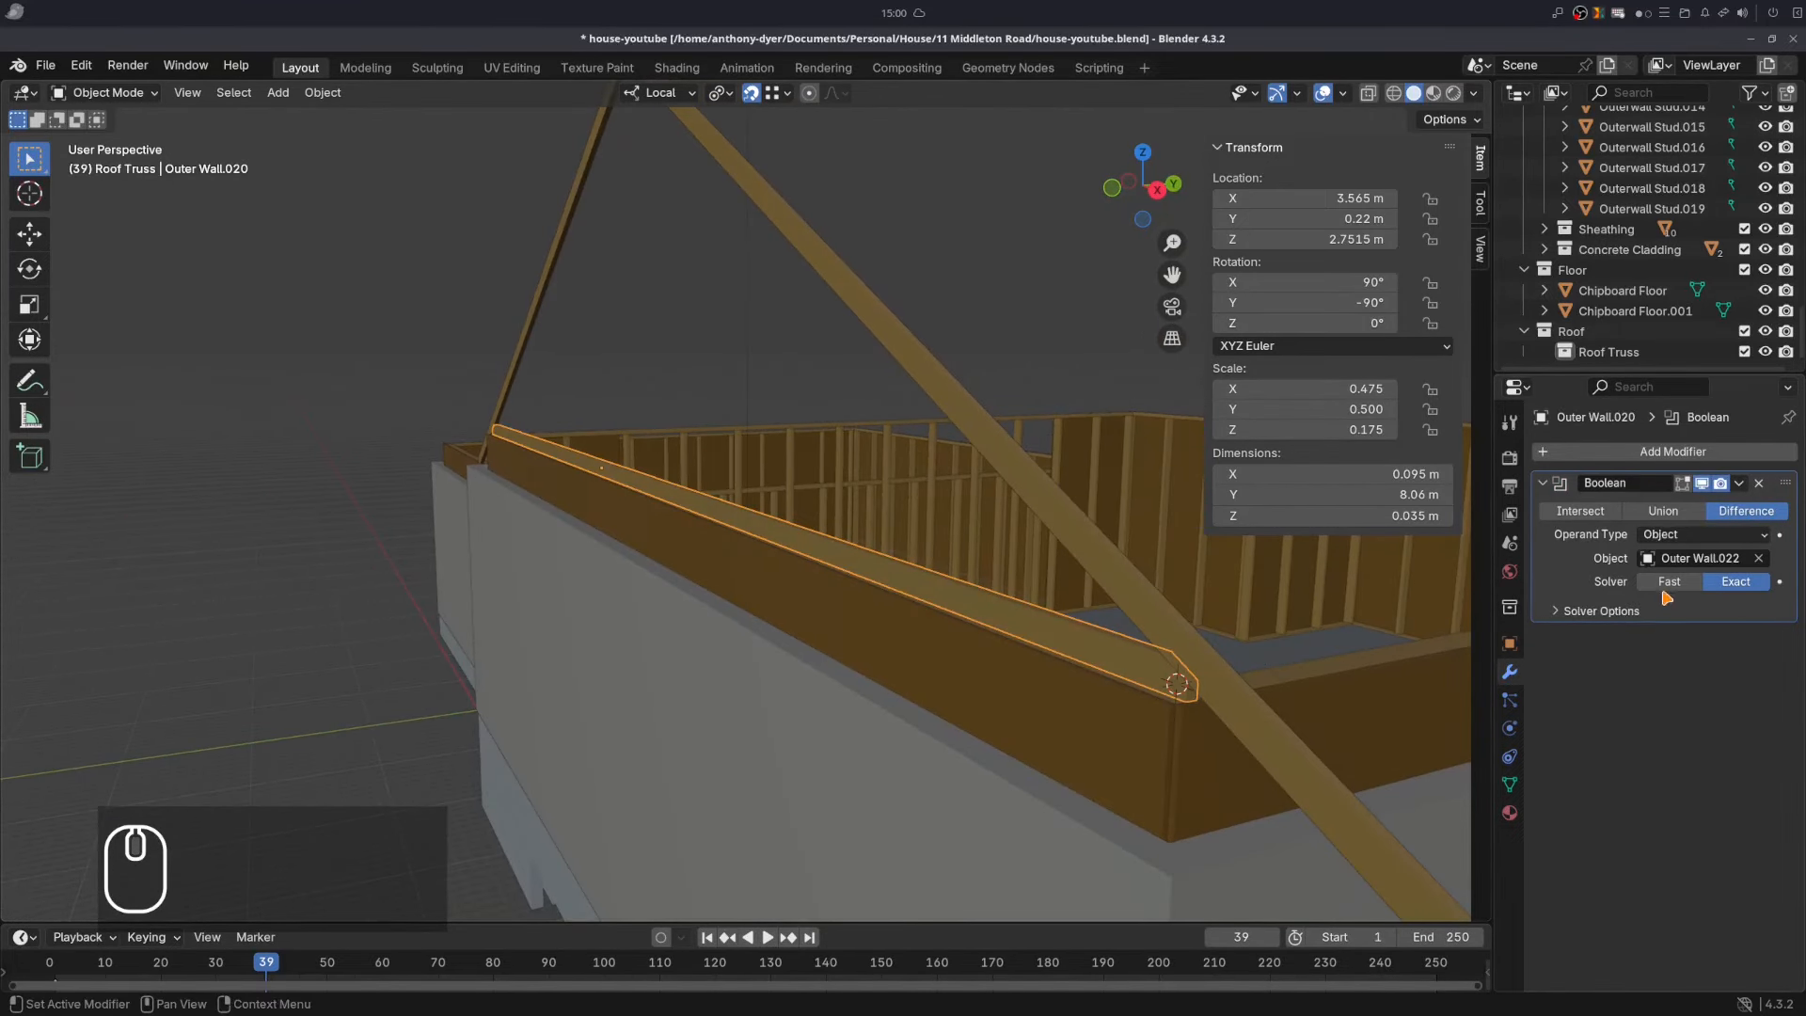
- Edit the second rafter's mesh and move its two upper end faces about 2.55 m back along local Y to shorten it
middle_click_drag(661, 345, 651, 338)
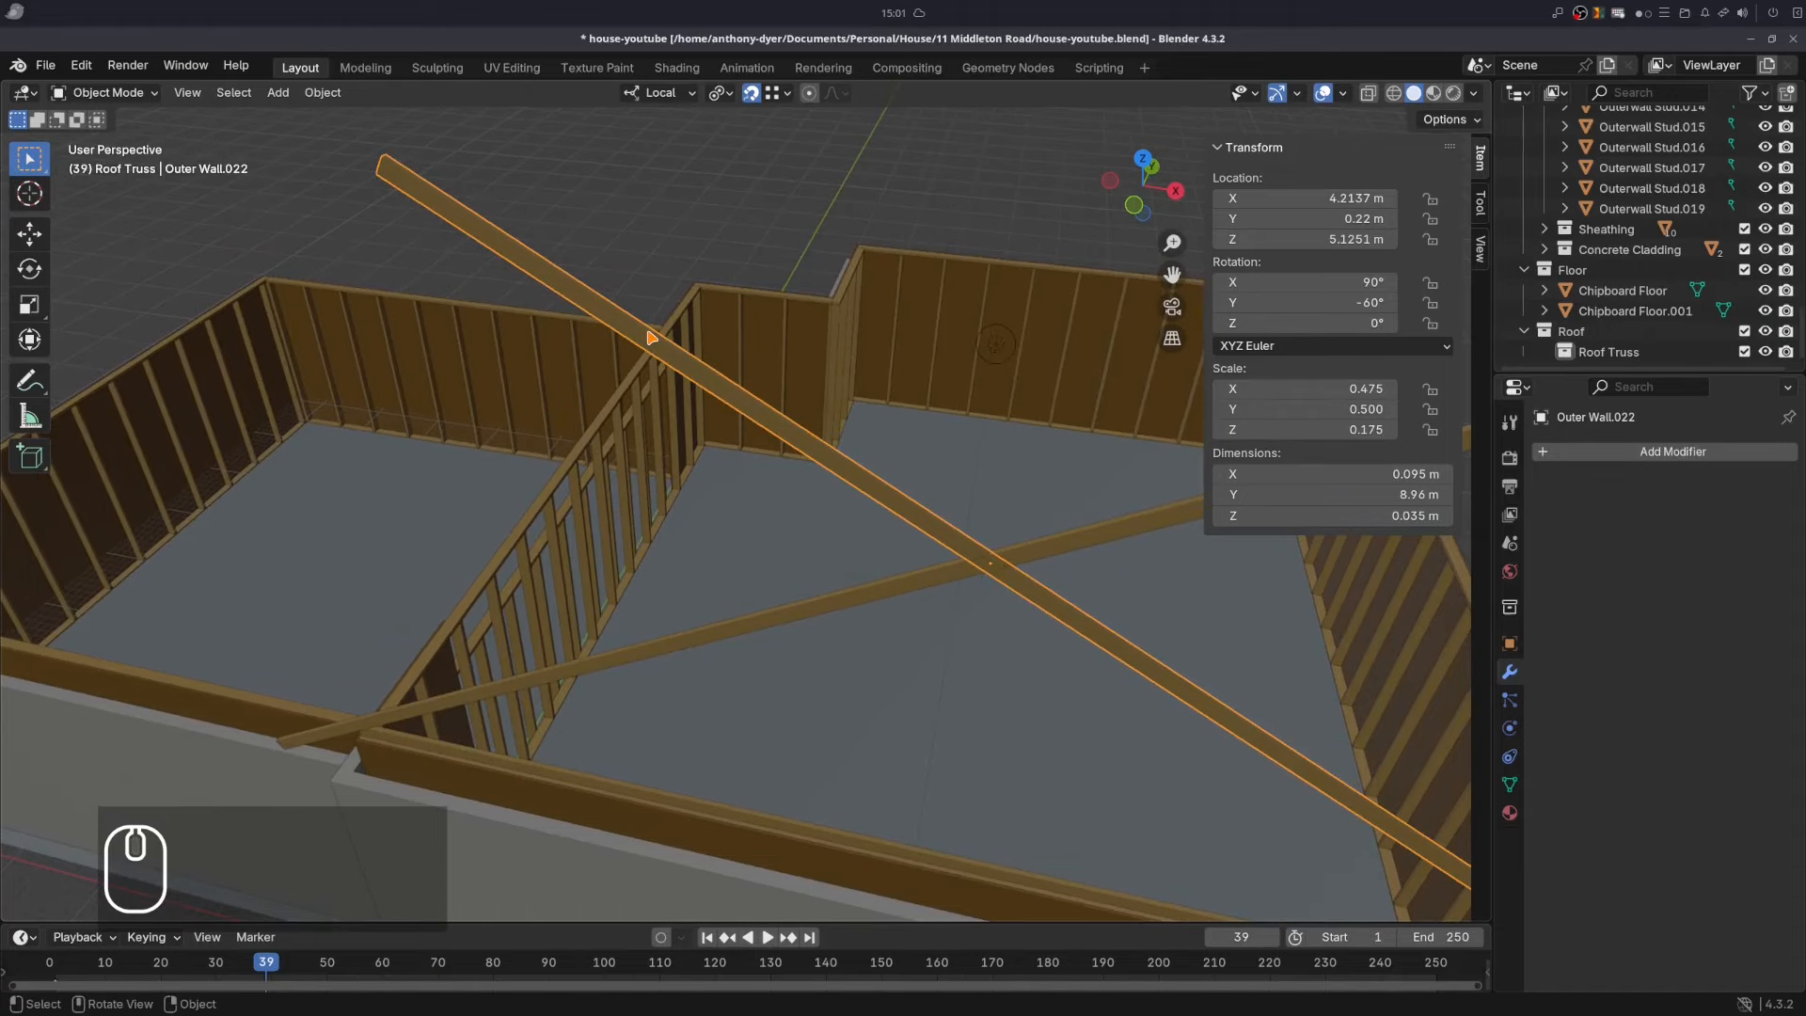
key("KP_Decimal")
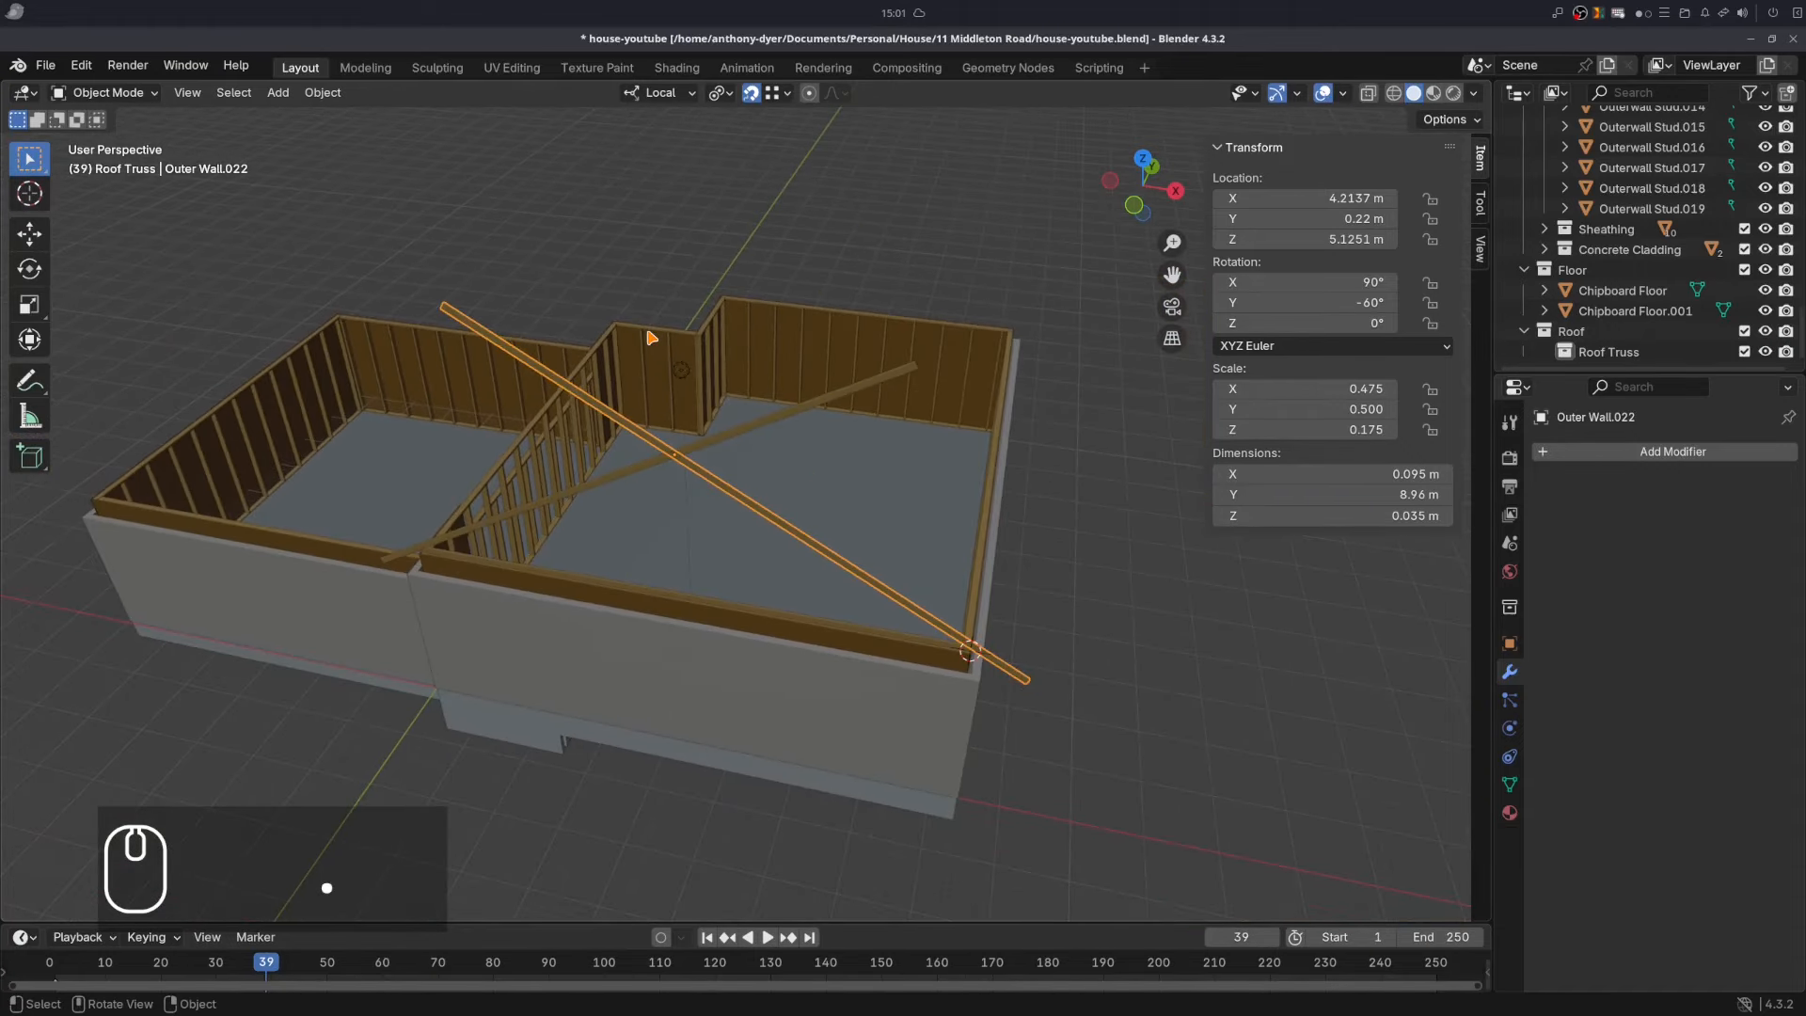
scroll(651, 337, "up", 4)
middle_click_drag(491, 265, 726, 263)
scroll(214, 578, "up", 1)
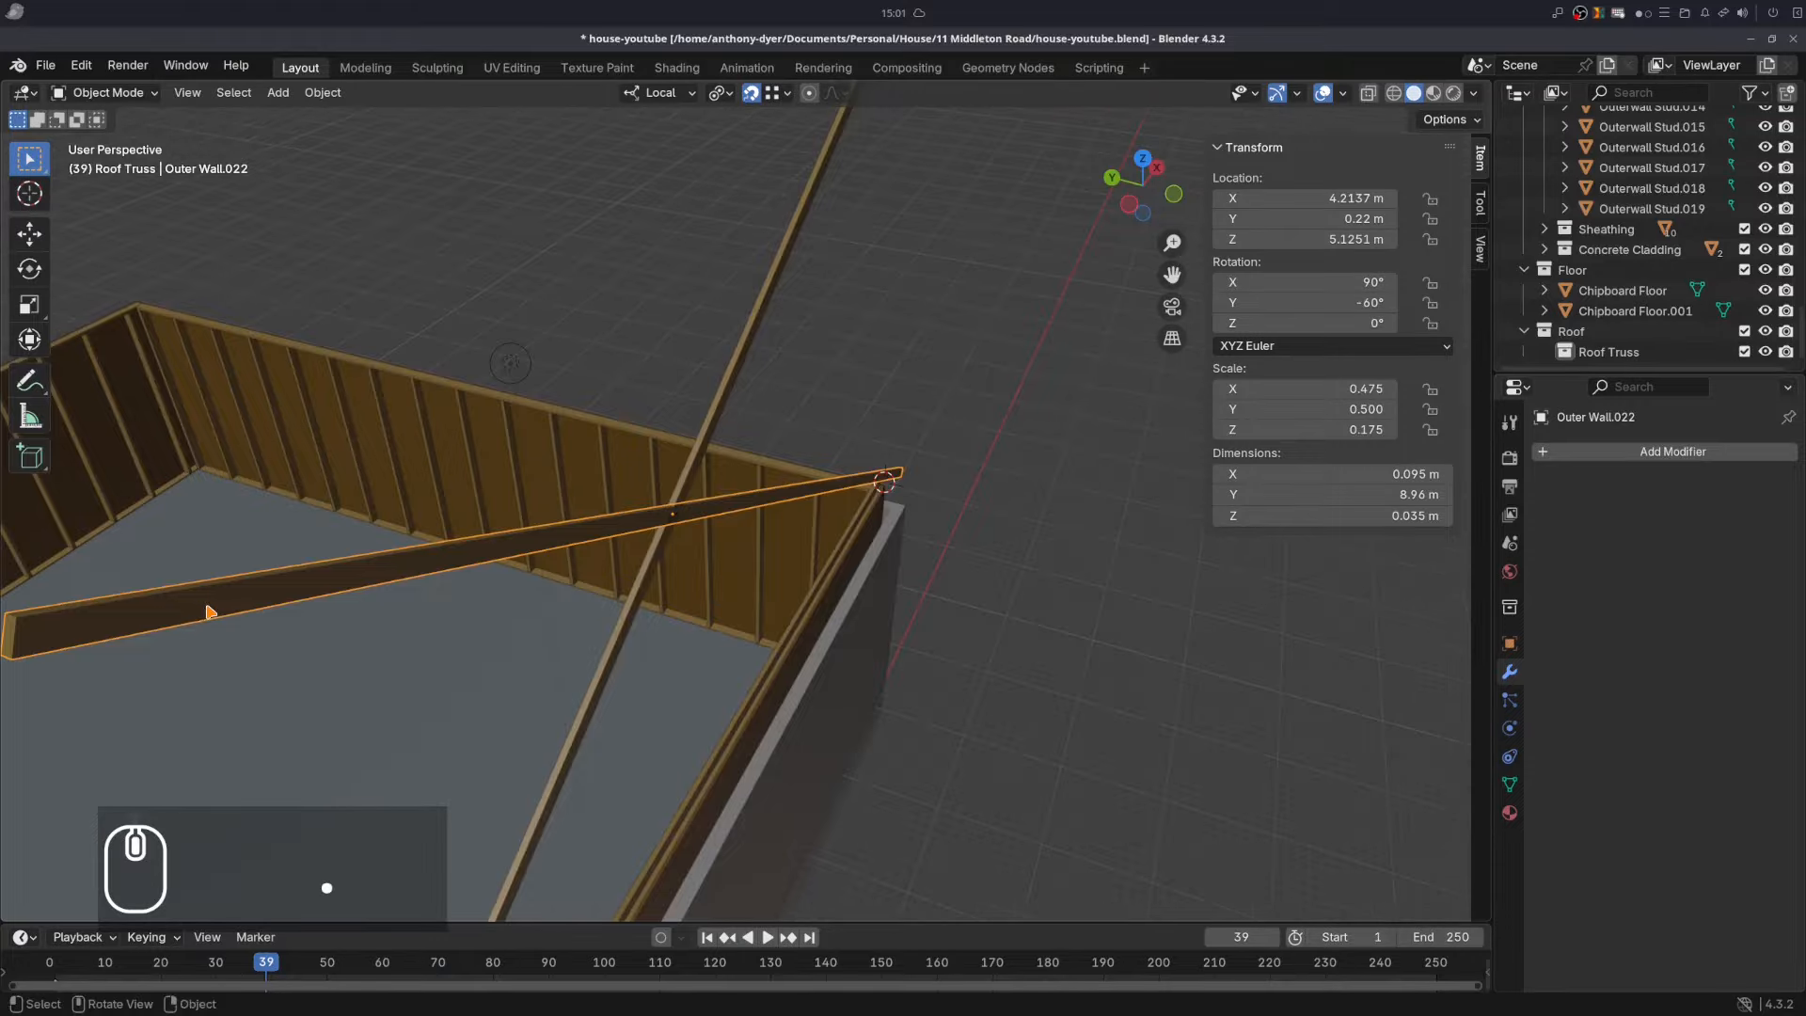
middle_click_drag(210, 613, 230, 604)
key("Tab")
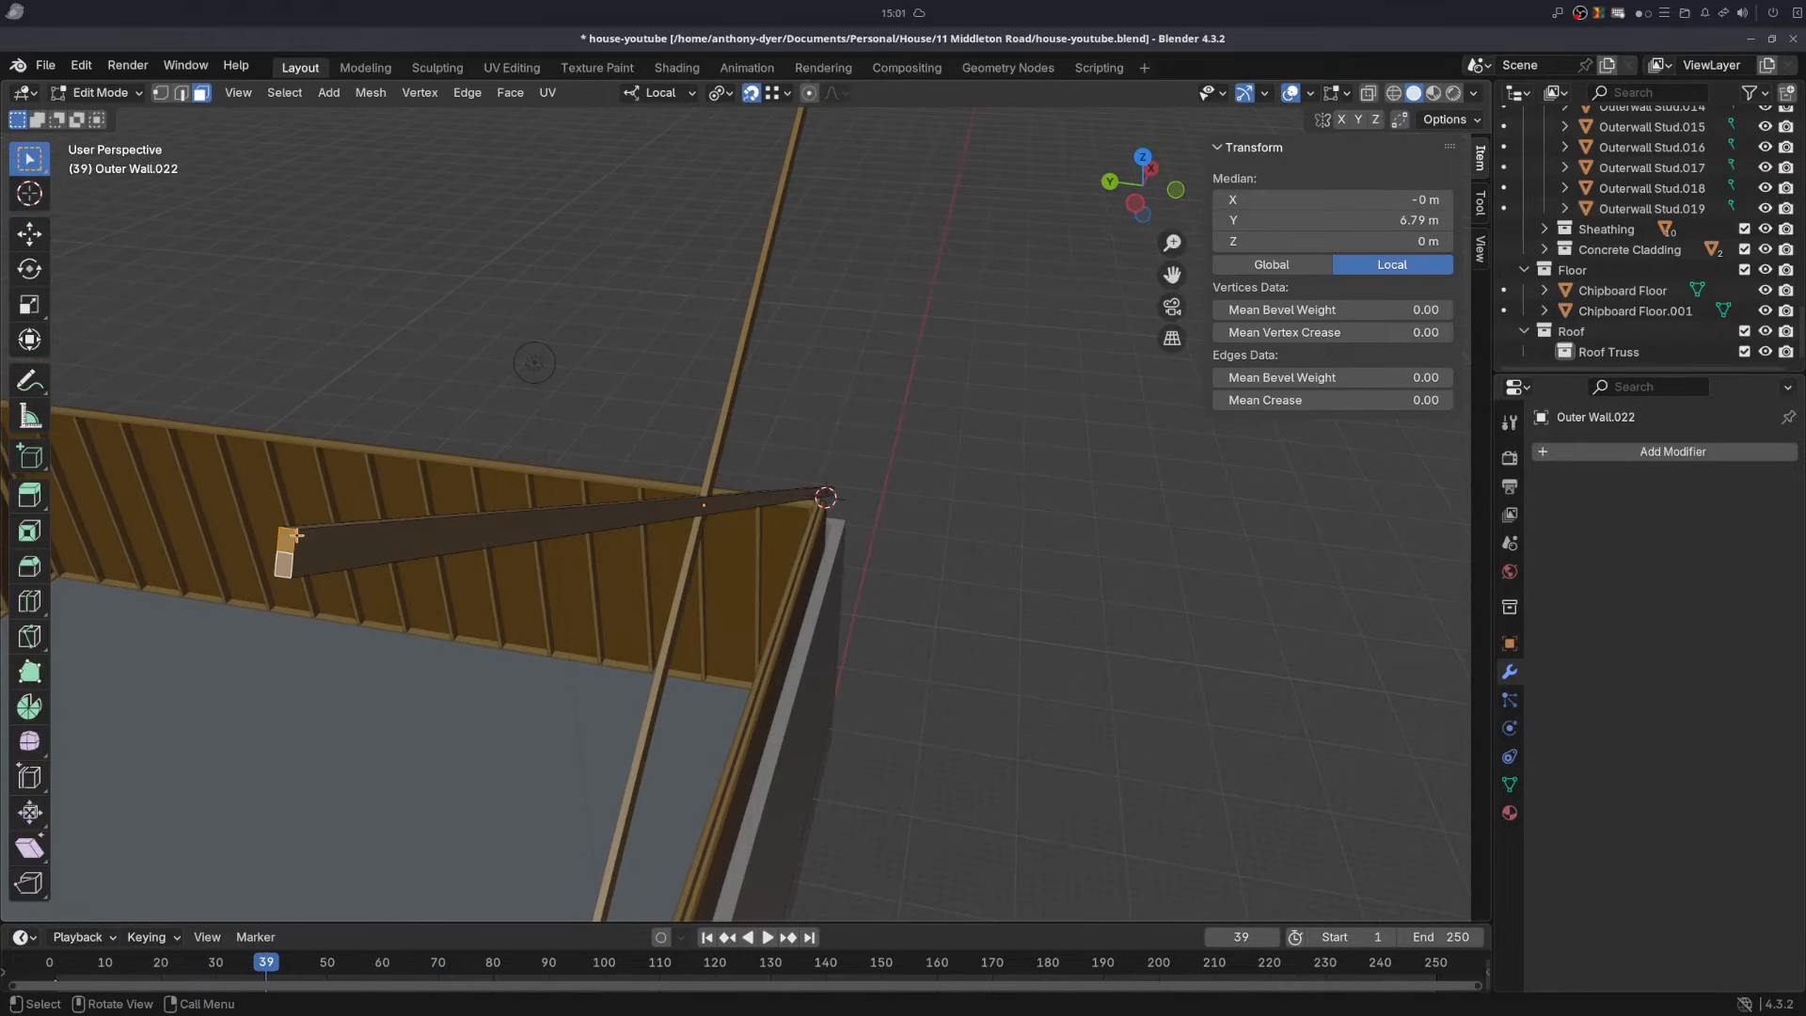
key("g")
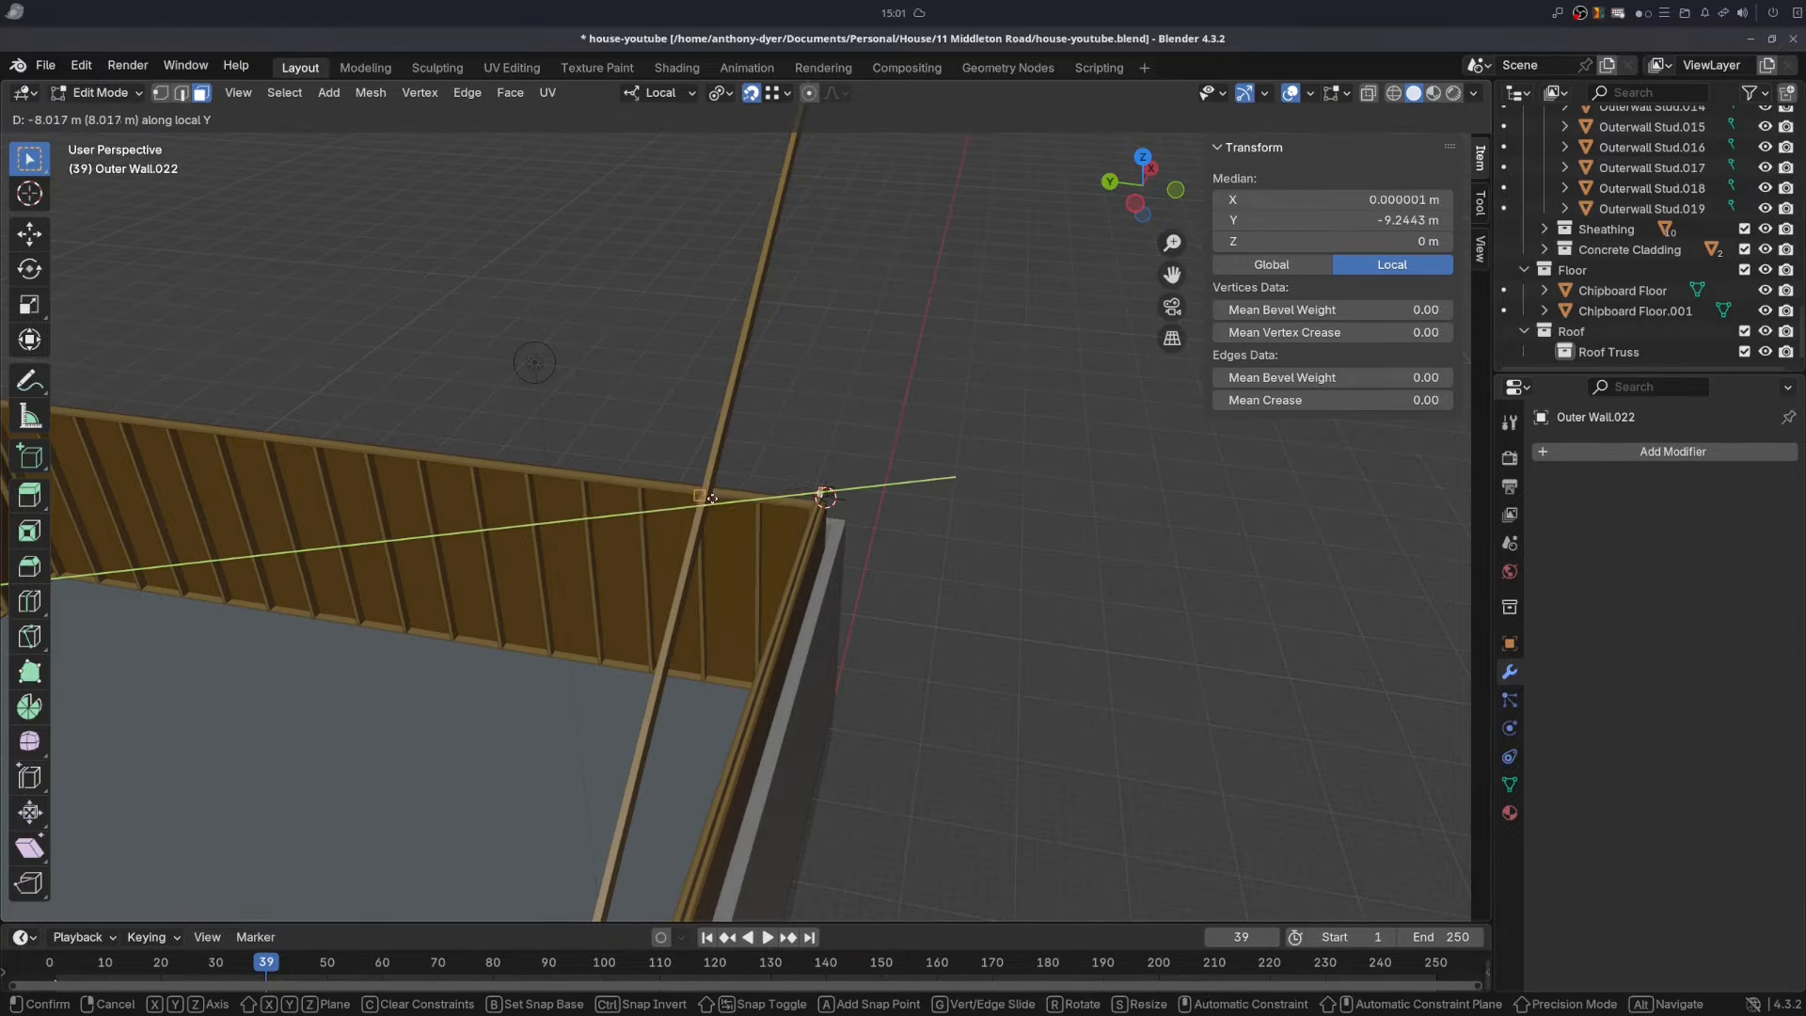
left_click(660, 503)
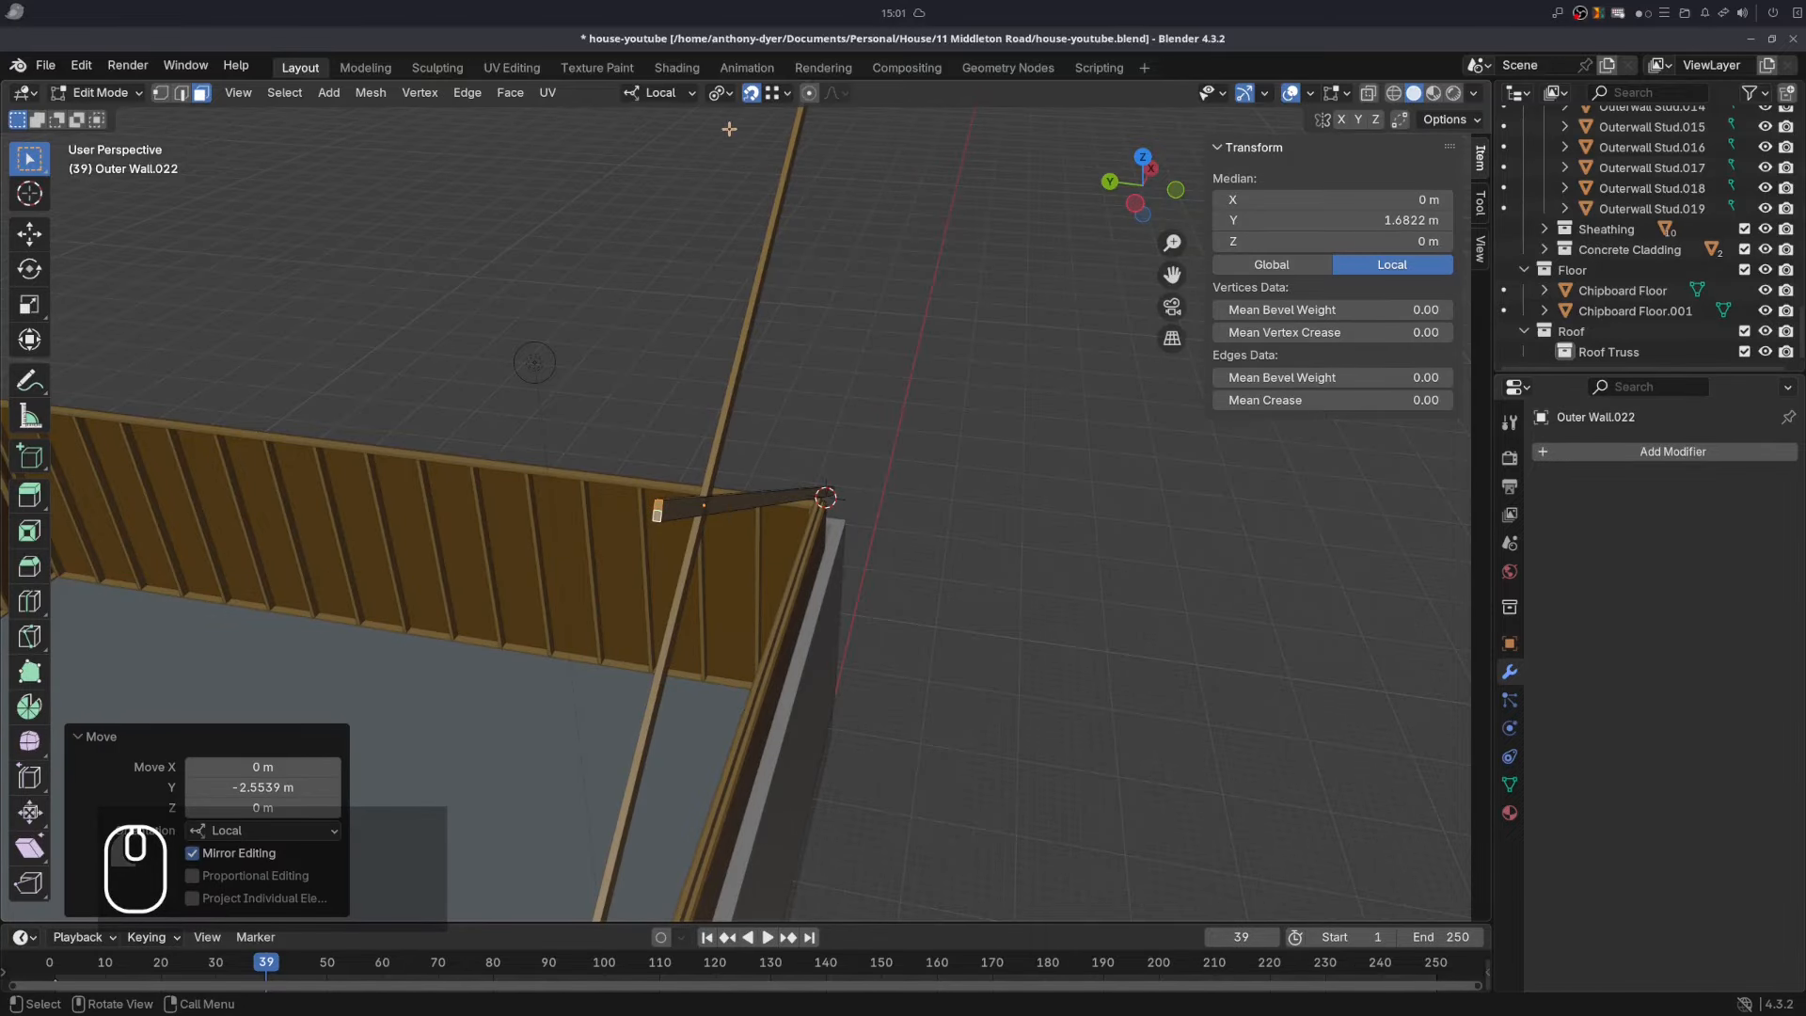
scroll(743, 516, "up", 4)
scroll(745, 520, "up", 3)
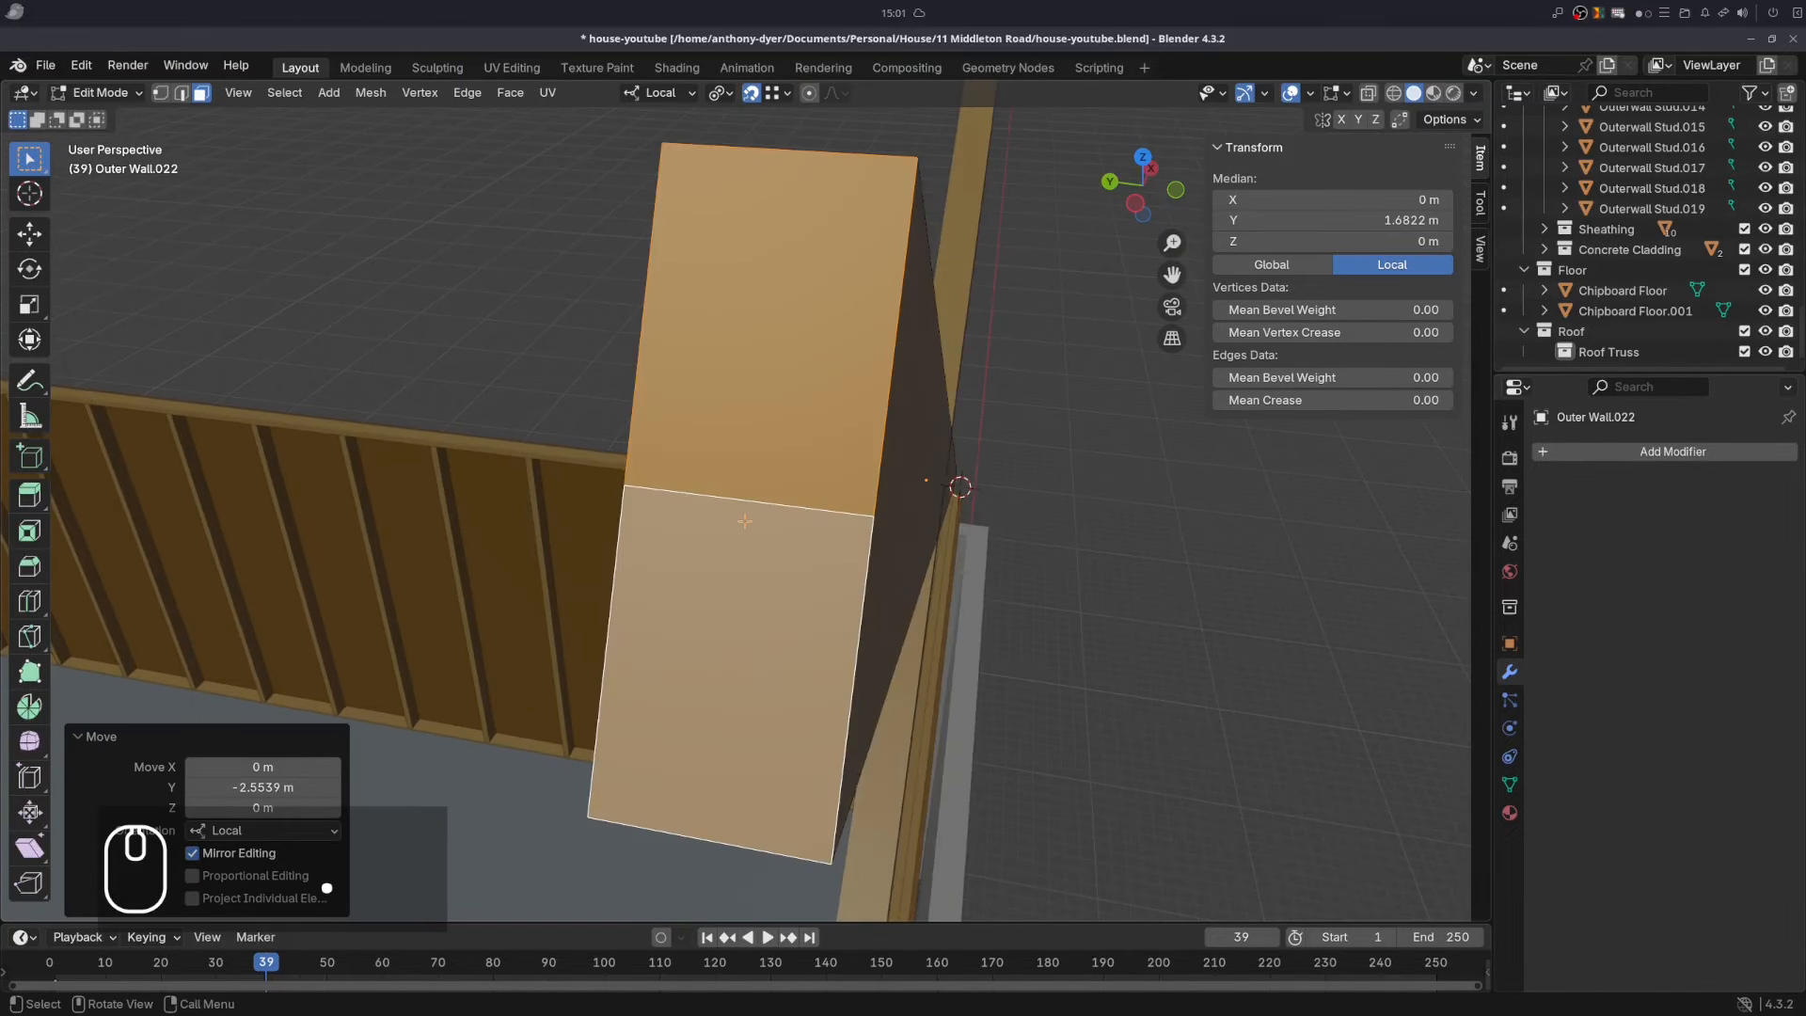
- Change the snapping target and move the second rafter's two upper end faces about 0.77 m further back along local Y
scroll(745, 520, "down", 2)
middle_click_drag(745, 520, 685, 513)
scroll(686, 512, "down", 2)
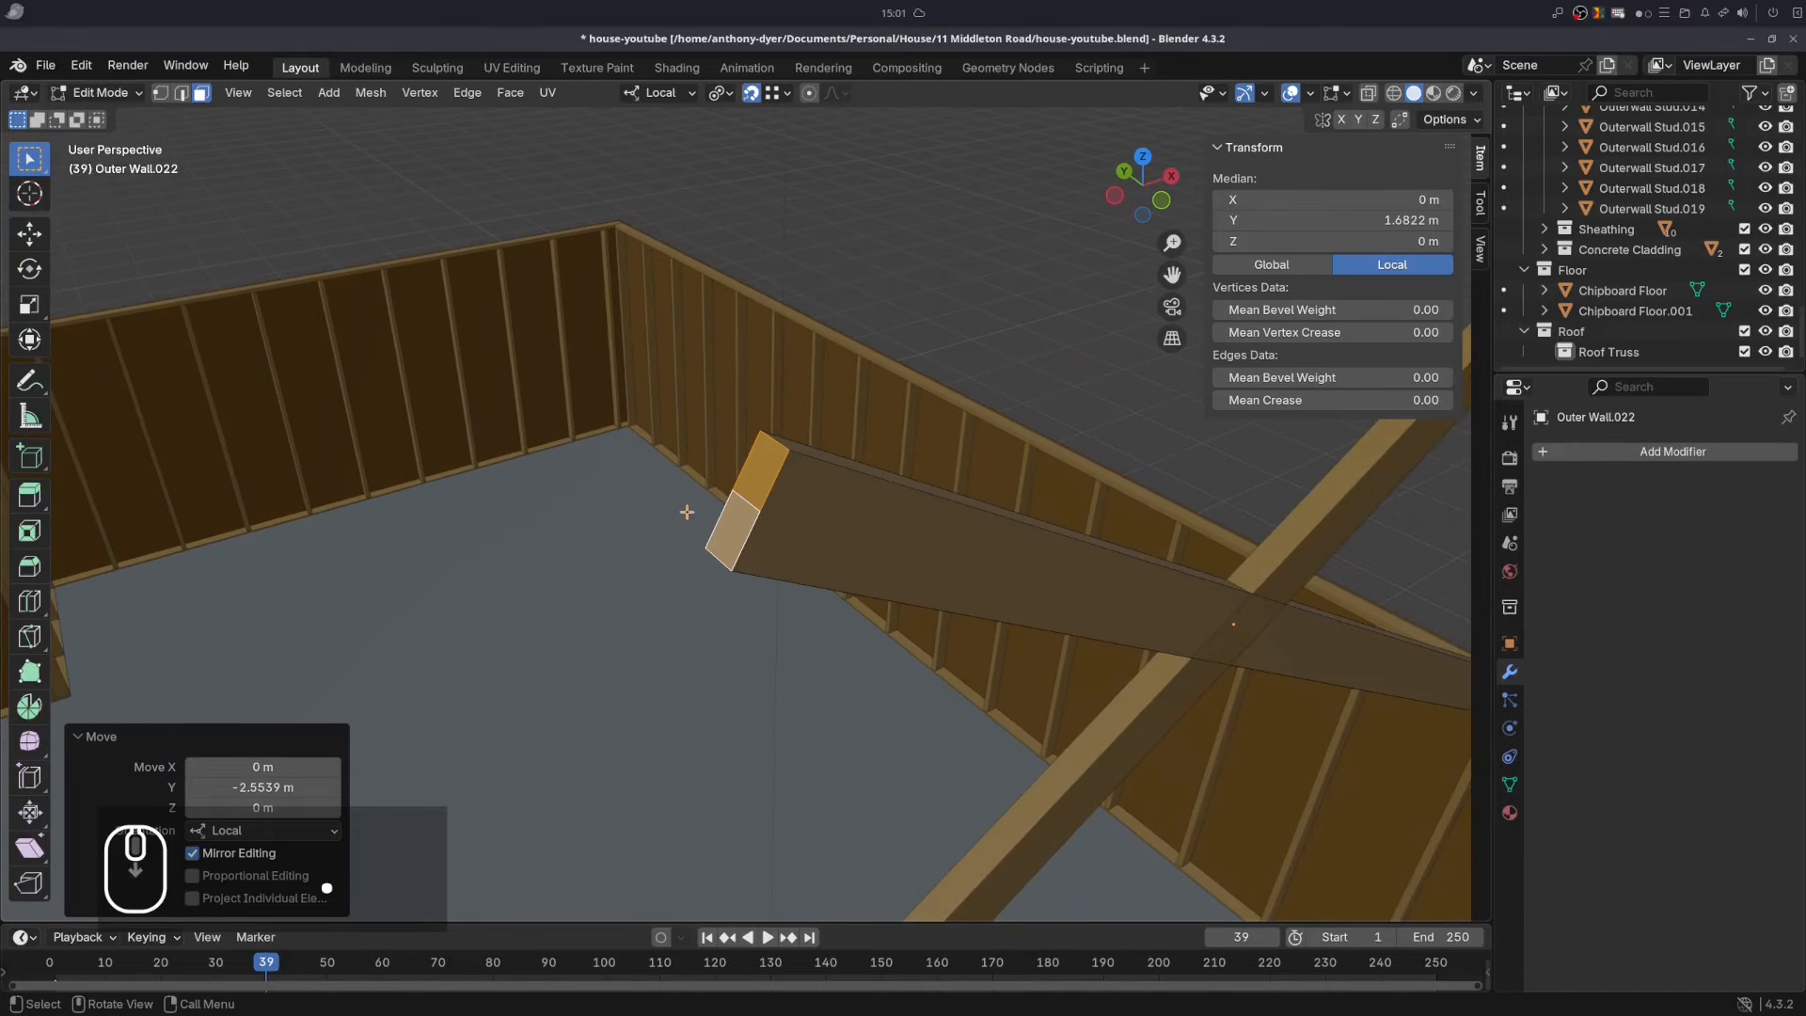
scroll(742, 509, "down", 2)
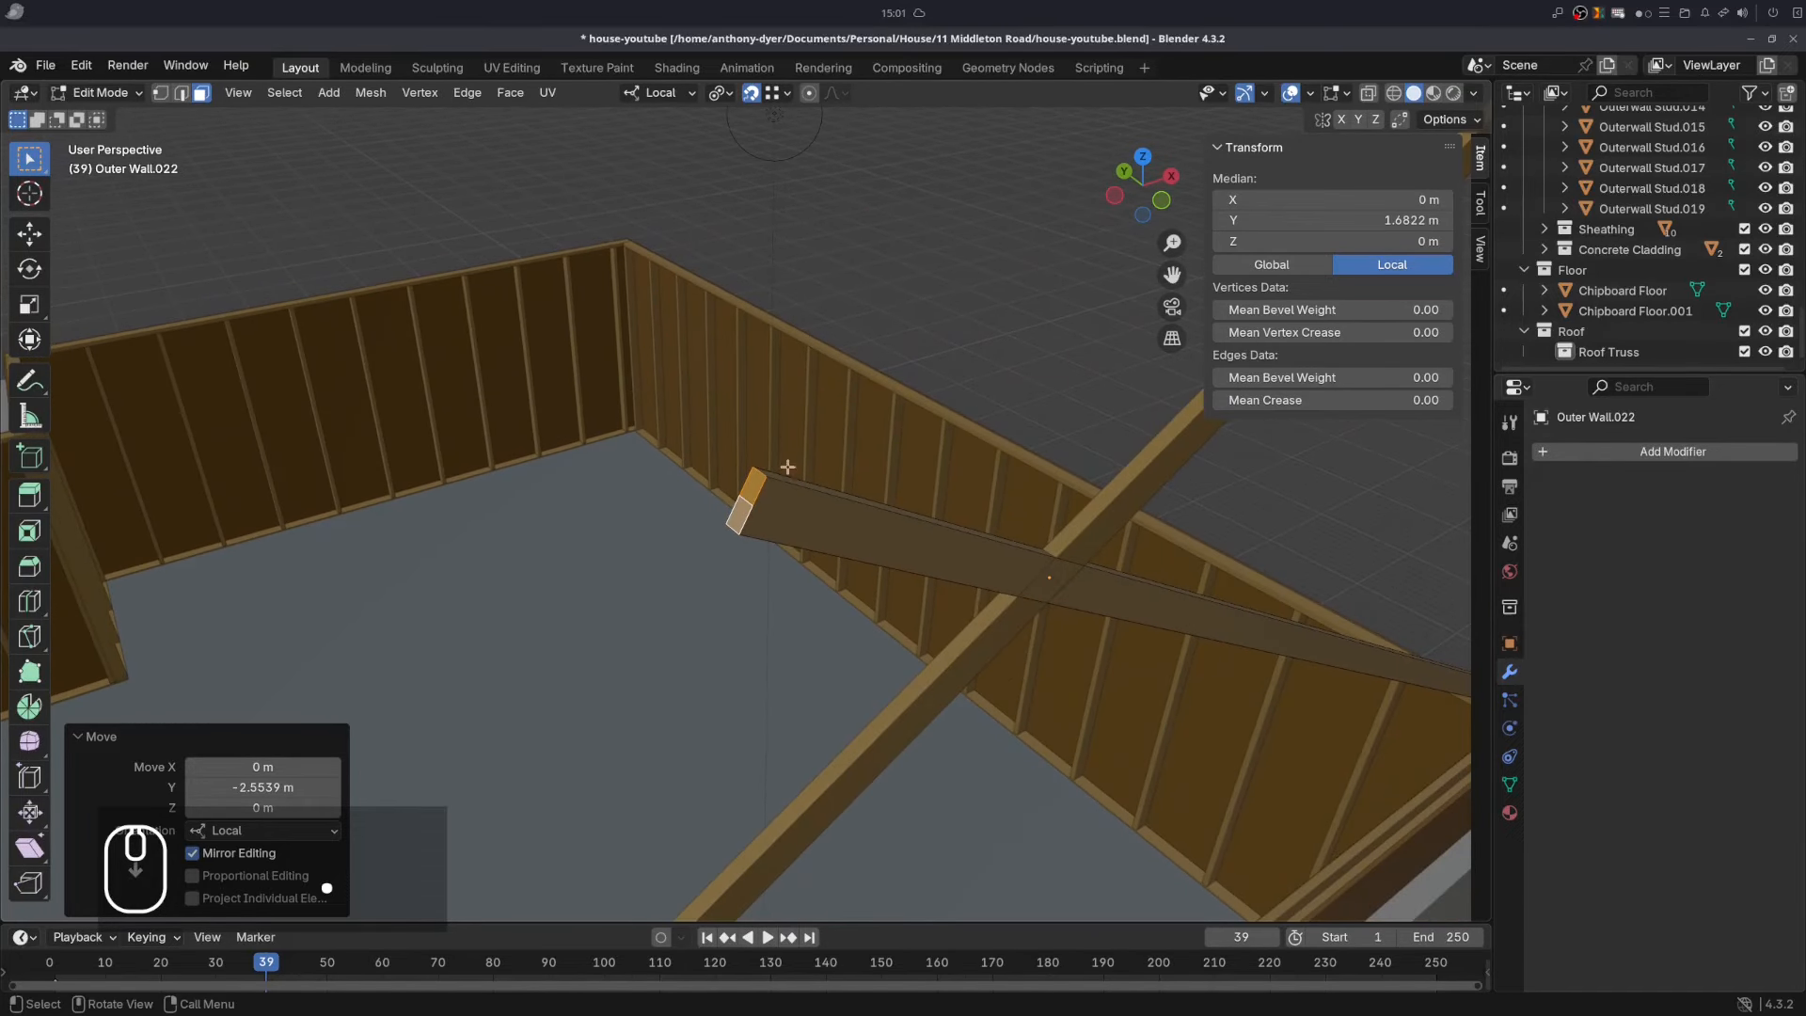
left_click(787, 92)
left_click(713, 262)
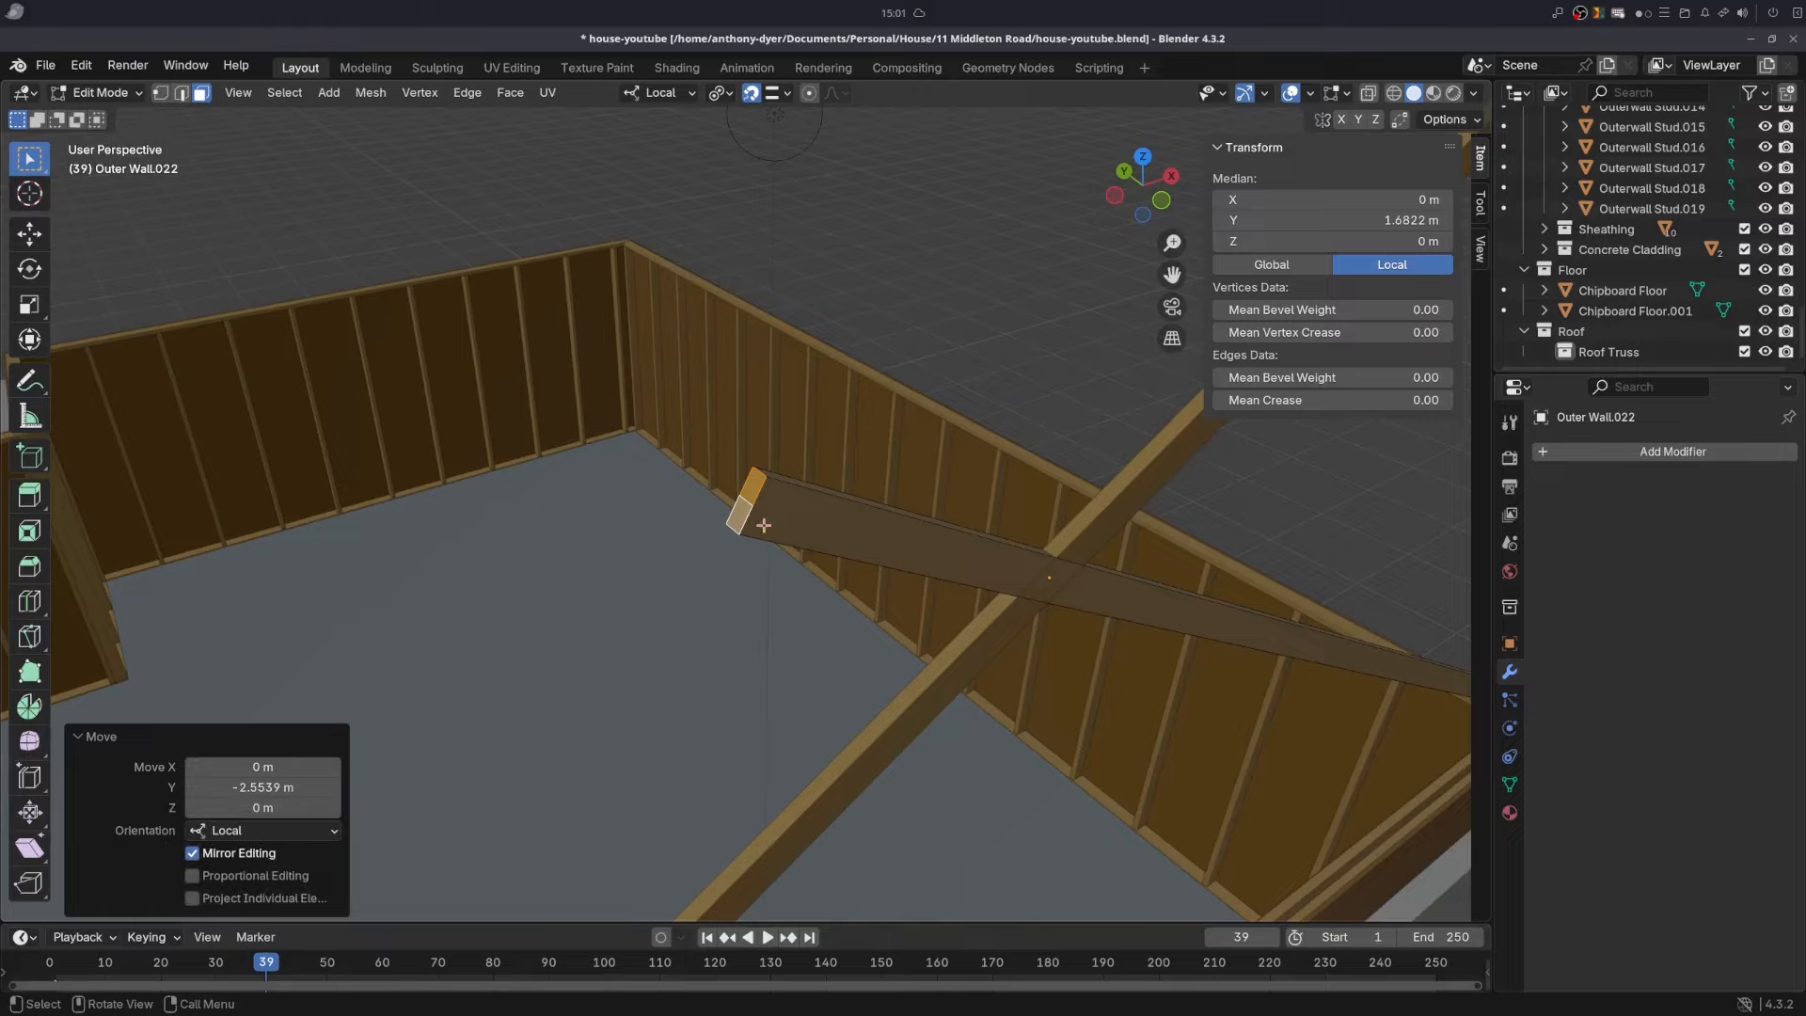
key("g")
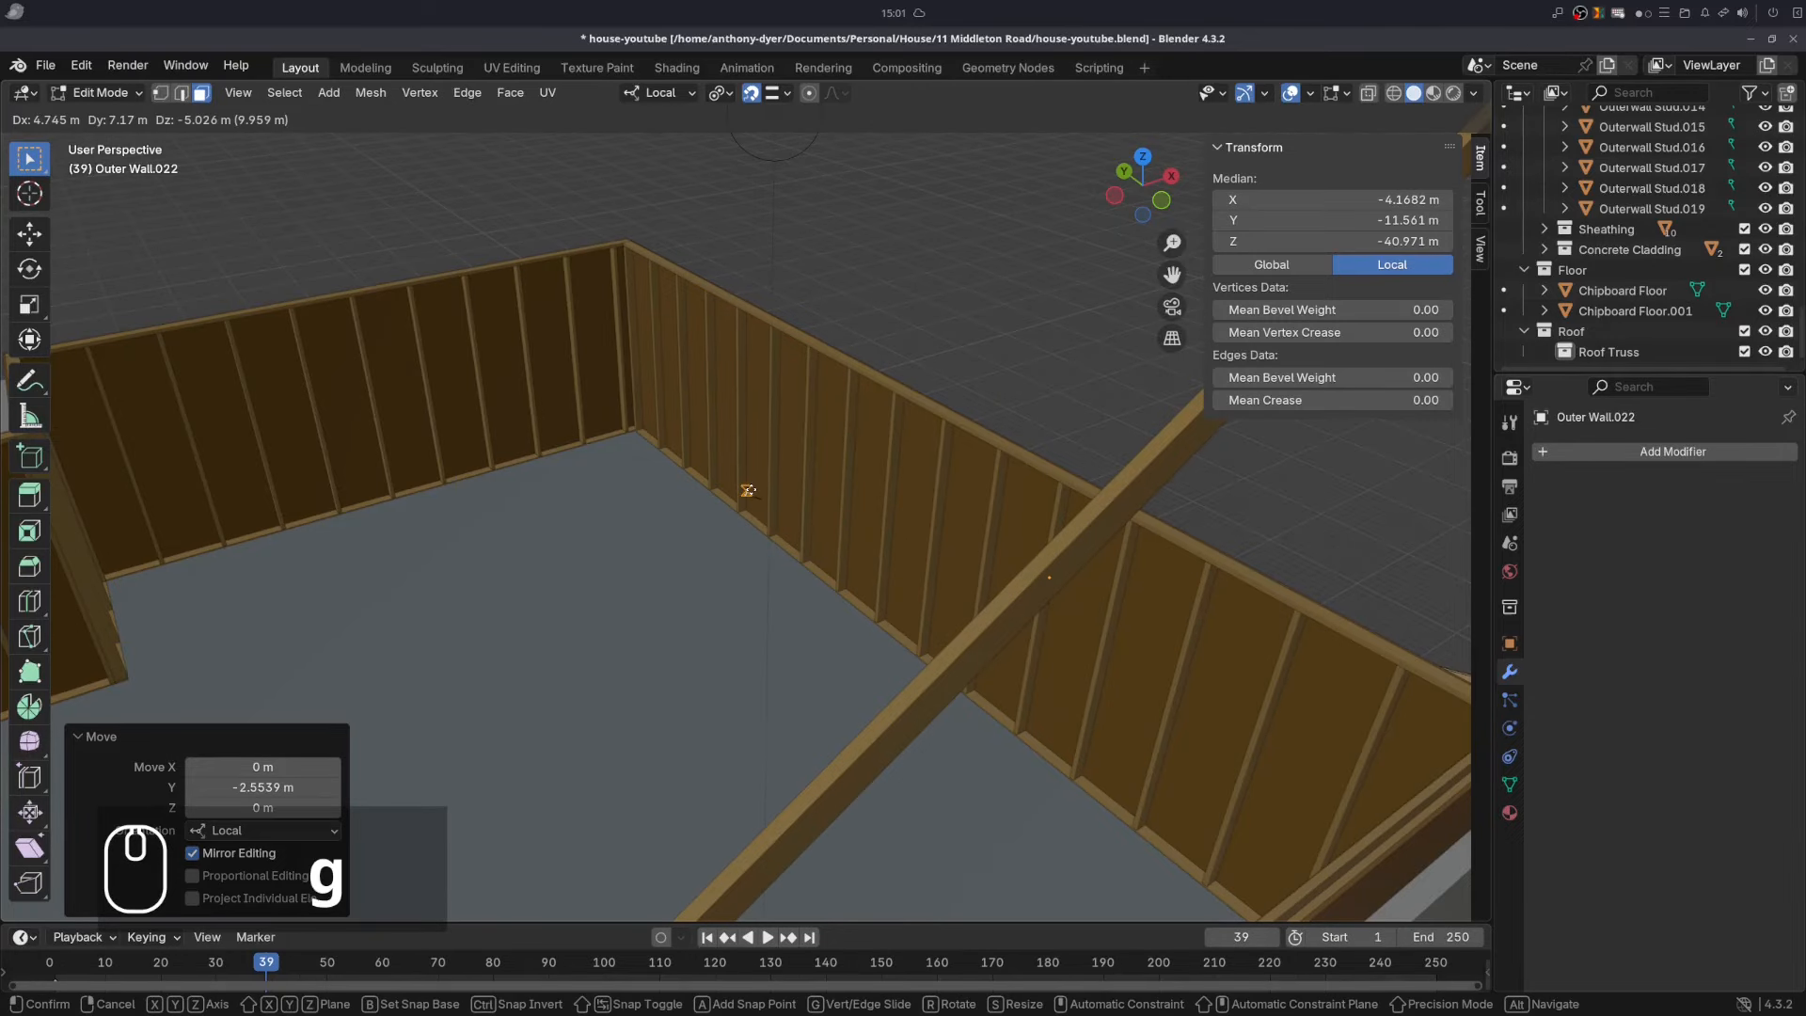
key("y")
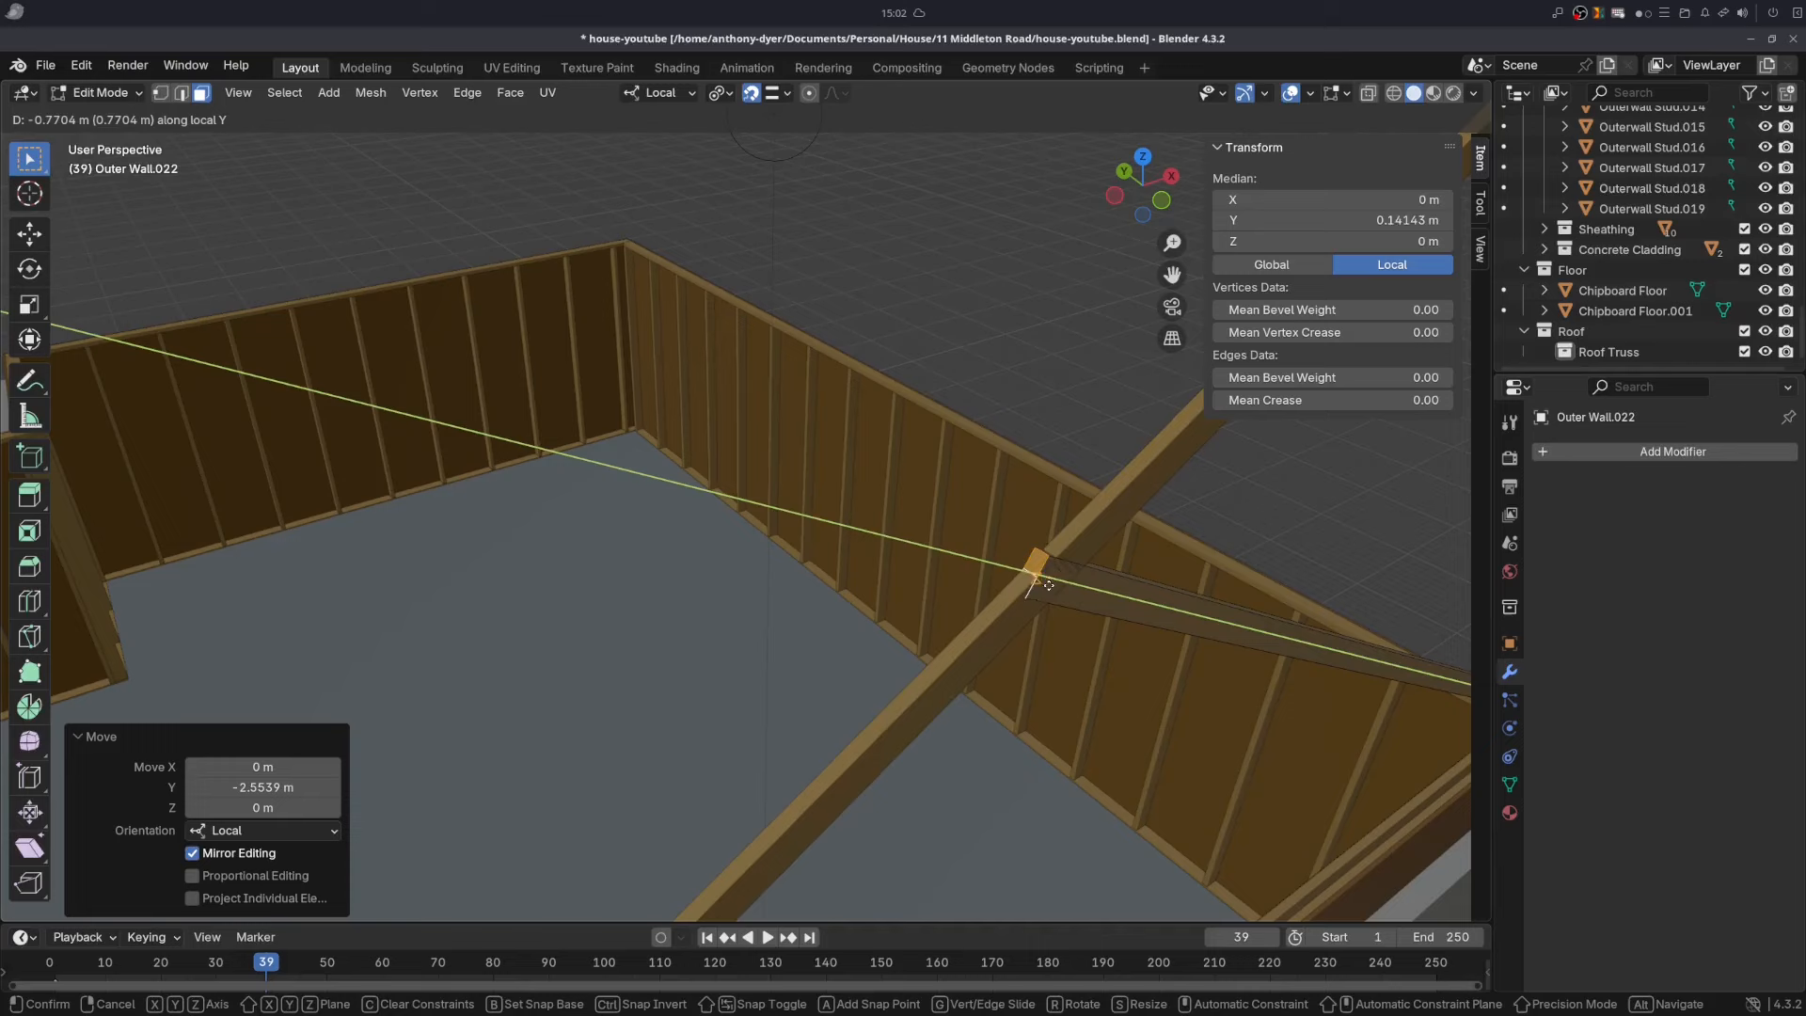
left_click(1040, 564)
middle_click_drag(1039, 565, 770, 467)
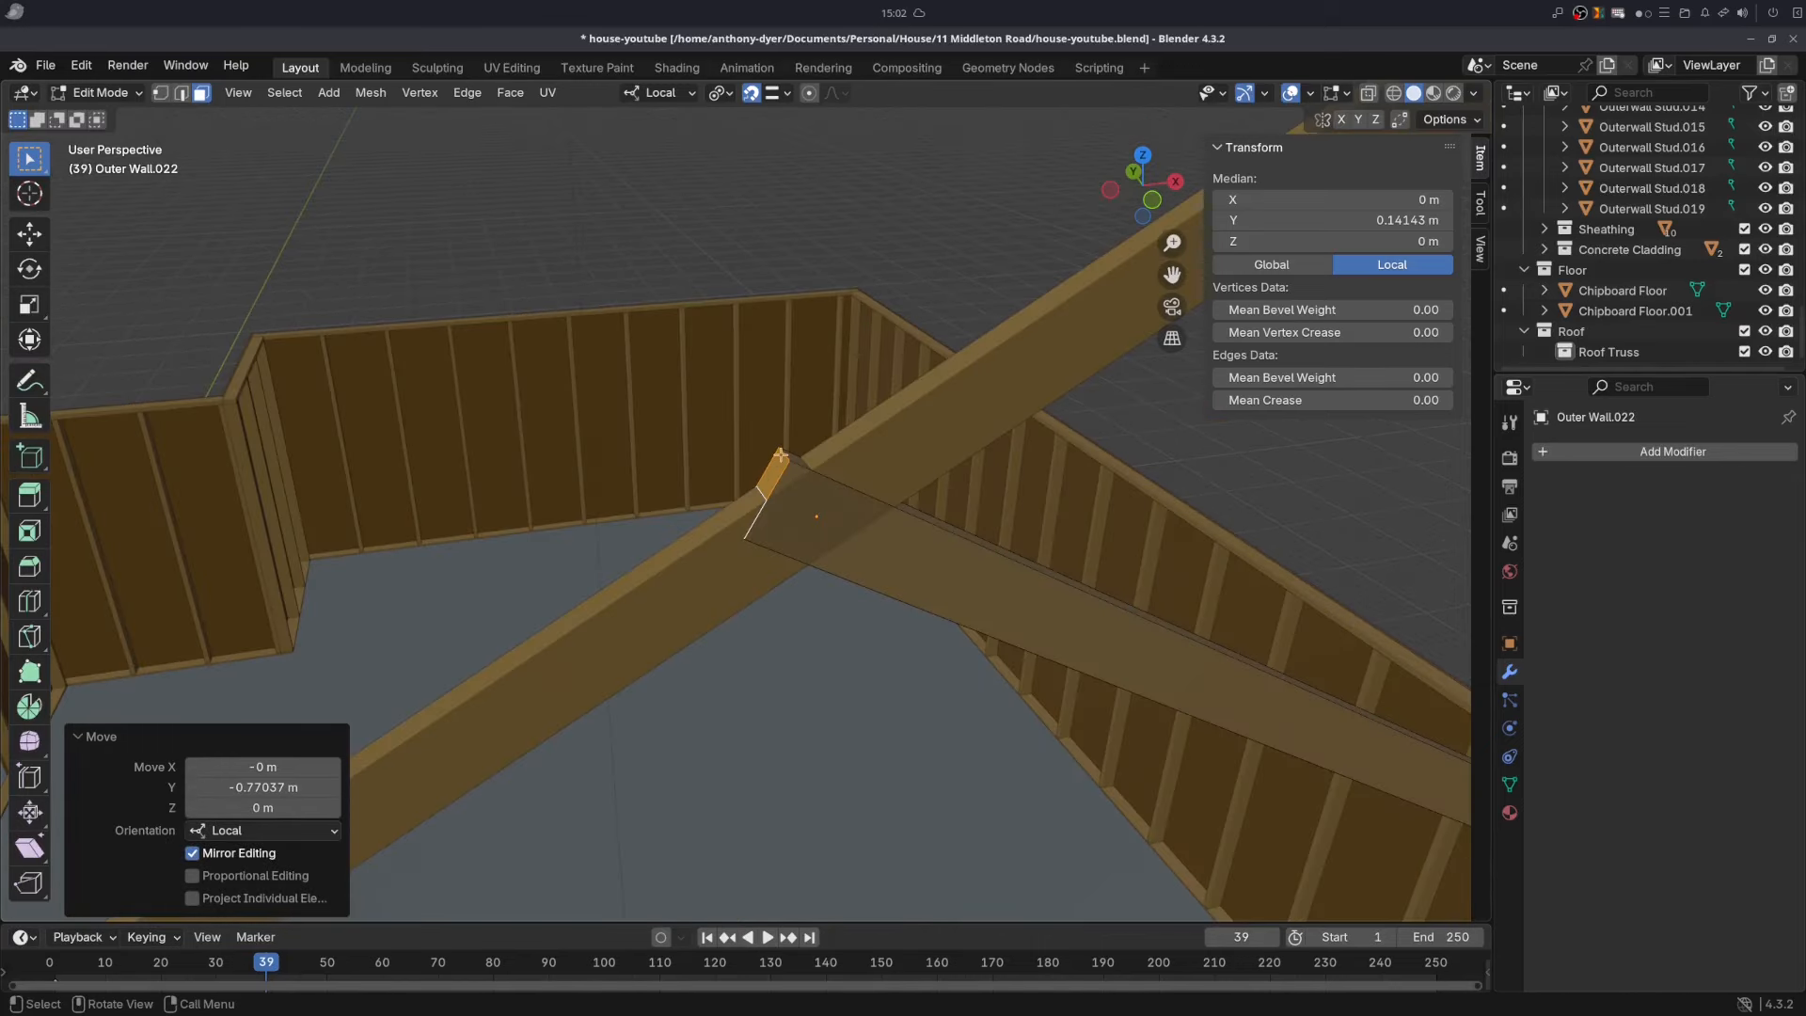
- Move the top edge of the second rafter's upper end about 0.027 m back along local Y
left_click(181, 93)
left_click(783, 460)
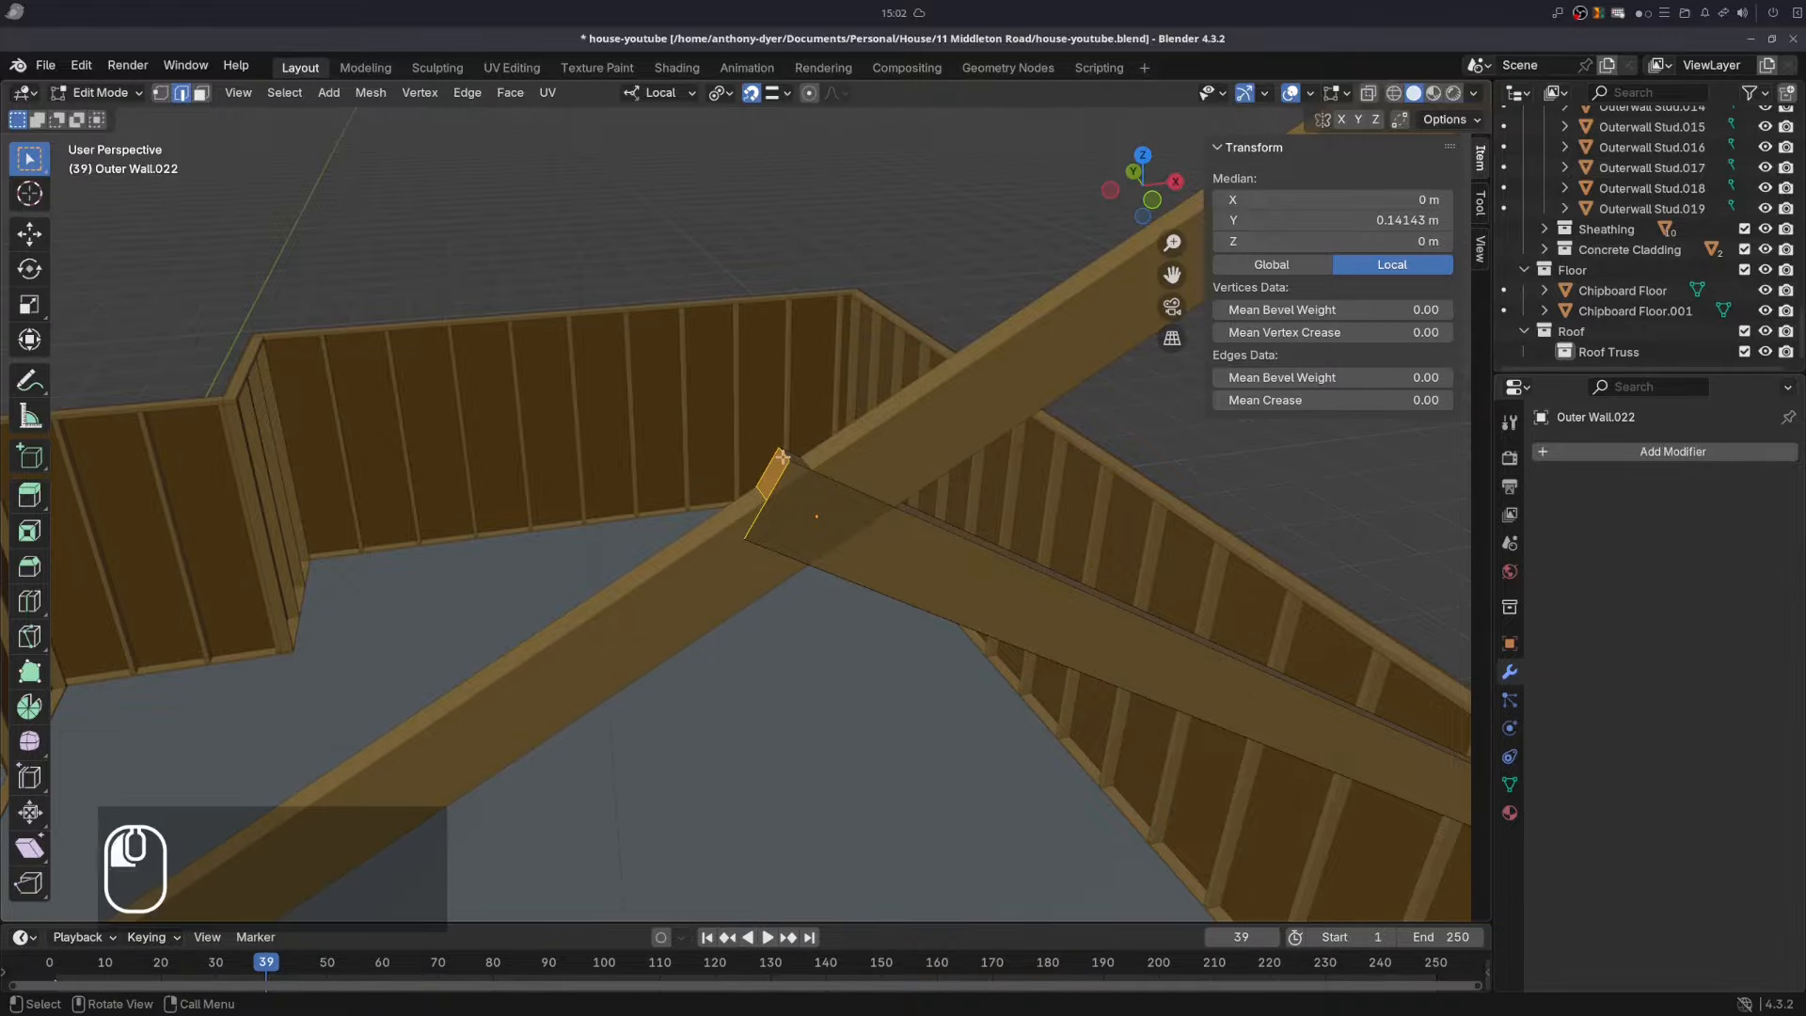
key("g")
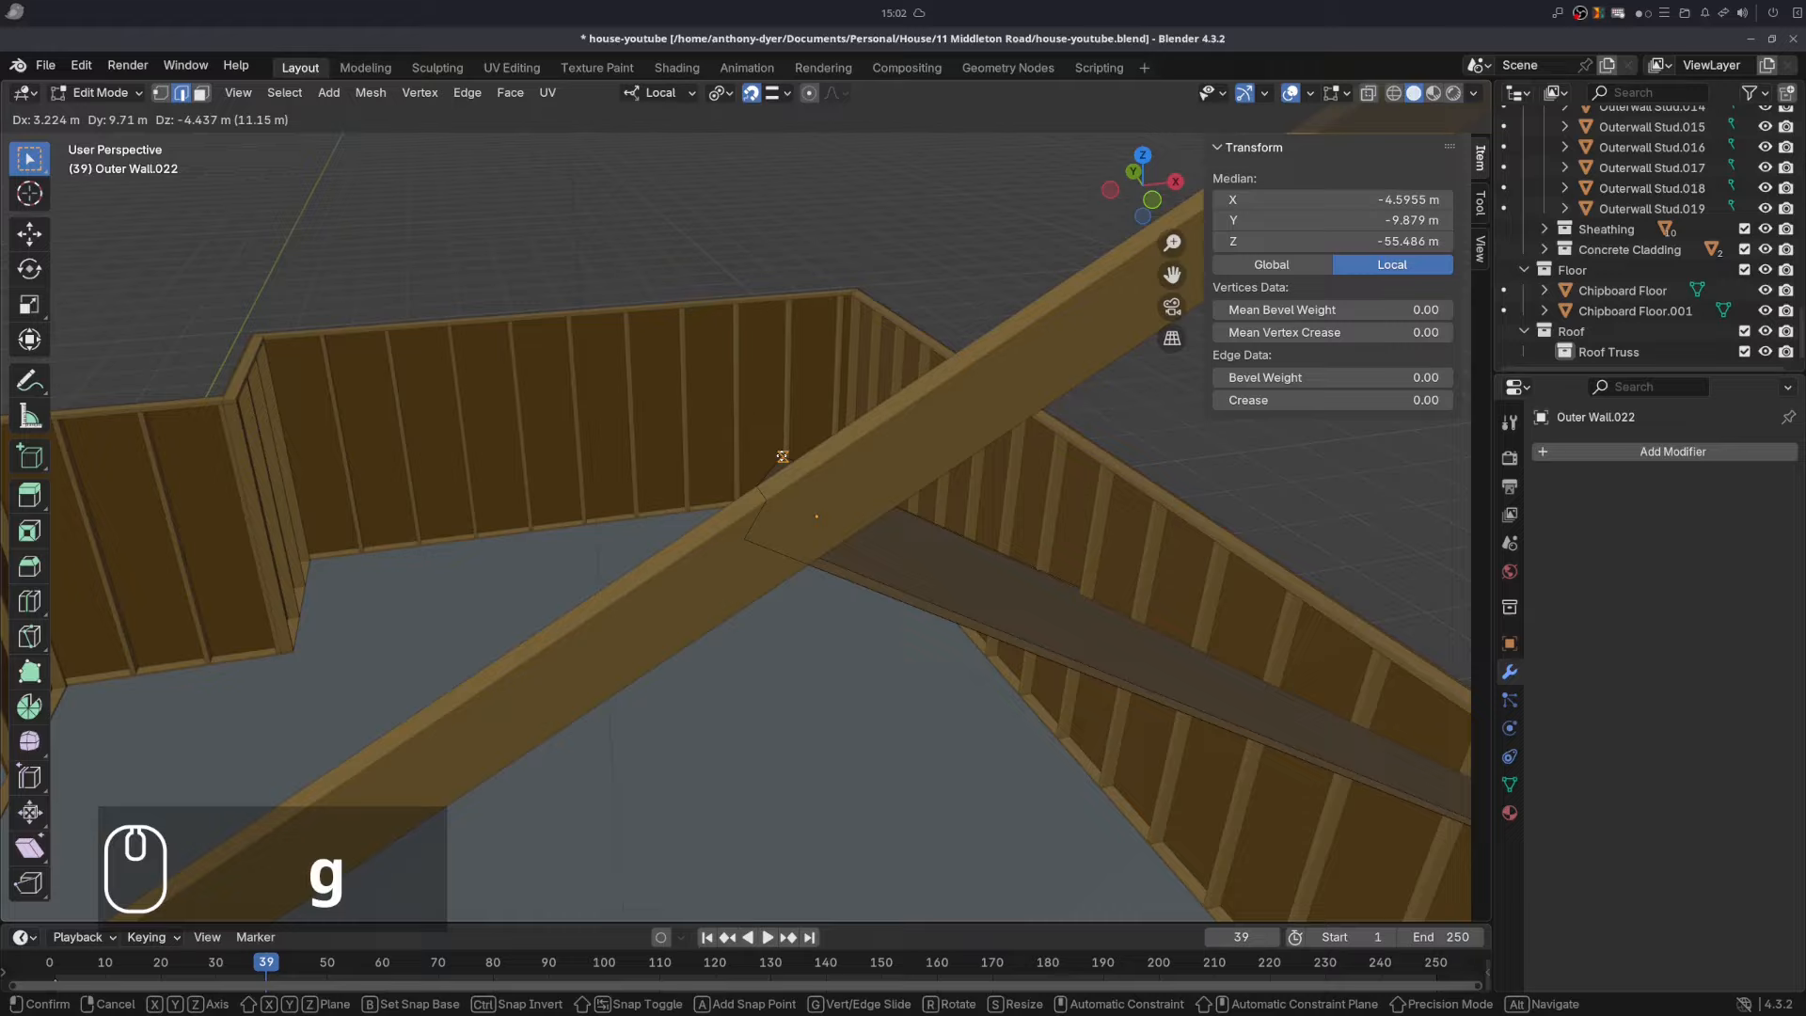
key("y")
left_click(772, 495)
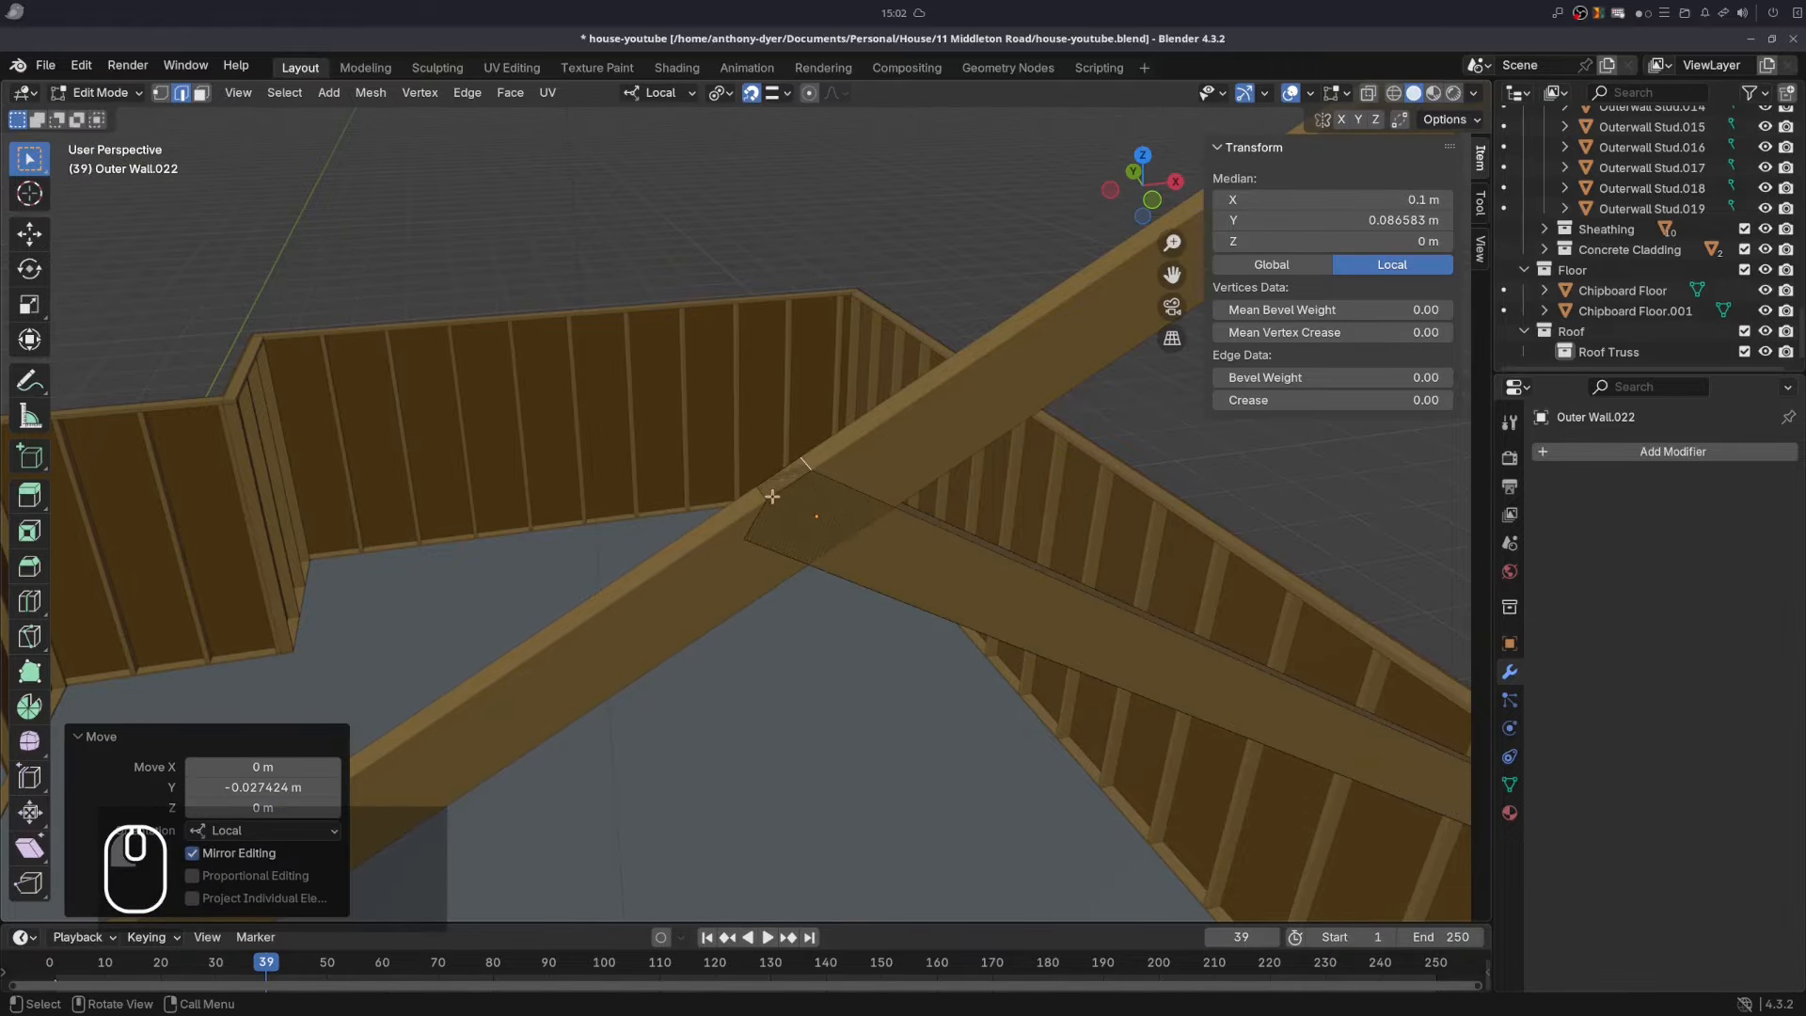
- With X-ray on, move the bottom edge of the second rafter's upper end about 0.082 m back along local Y
left_click(745, 525)
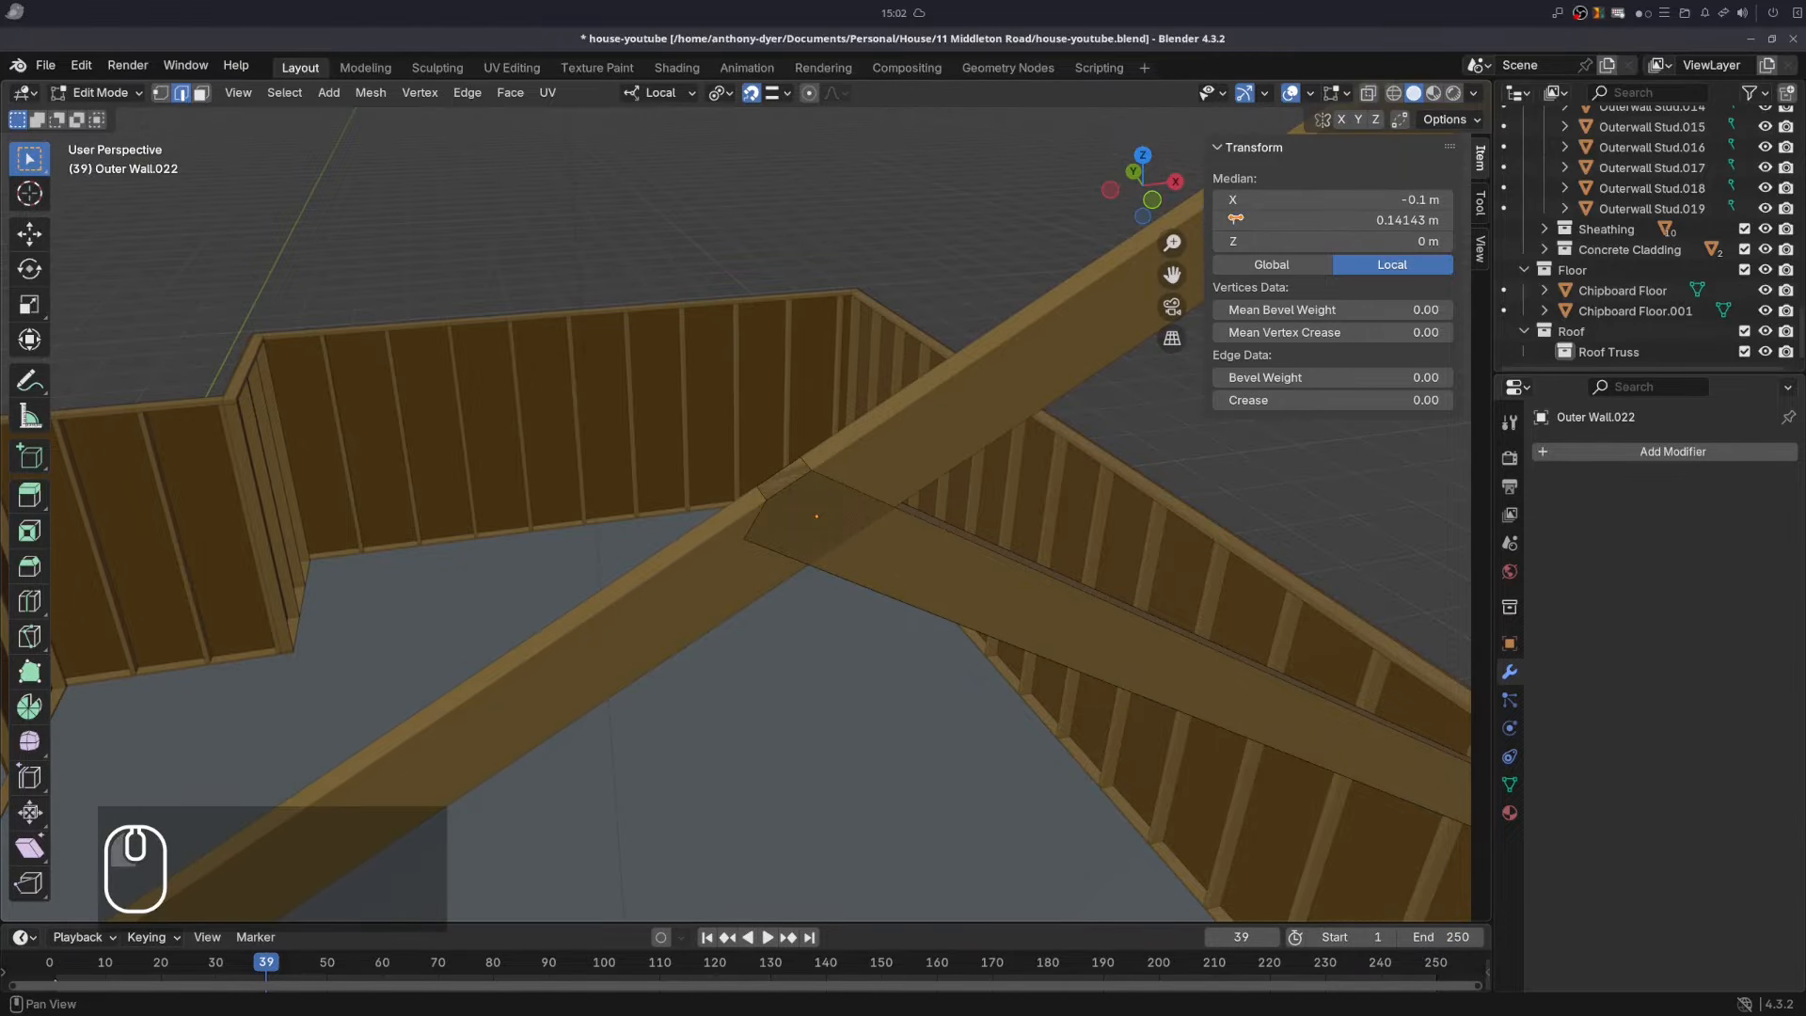
left_click(1369, 94)
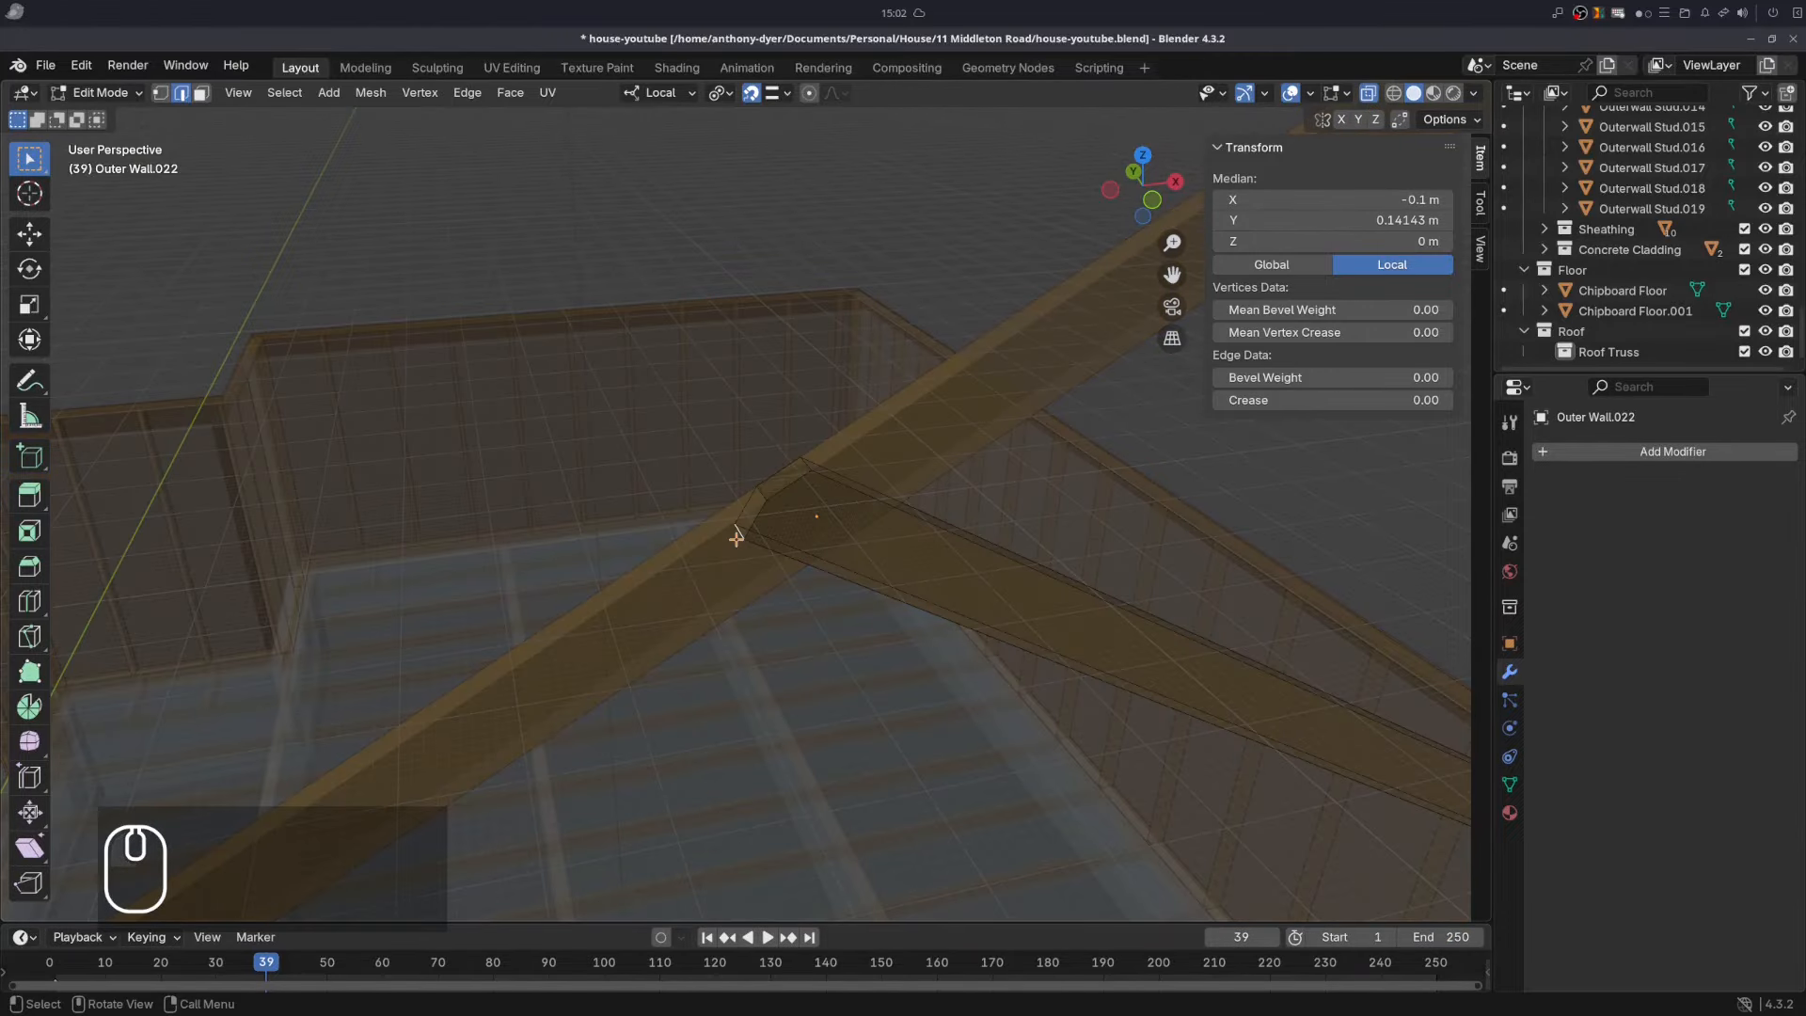
key("g")
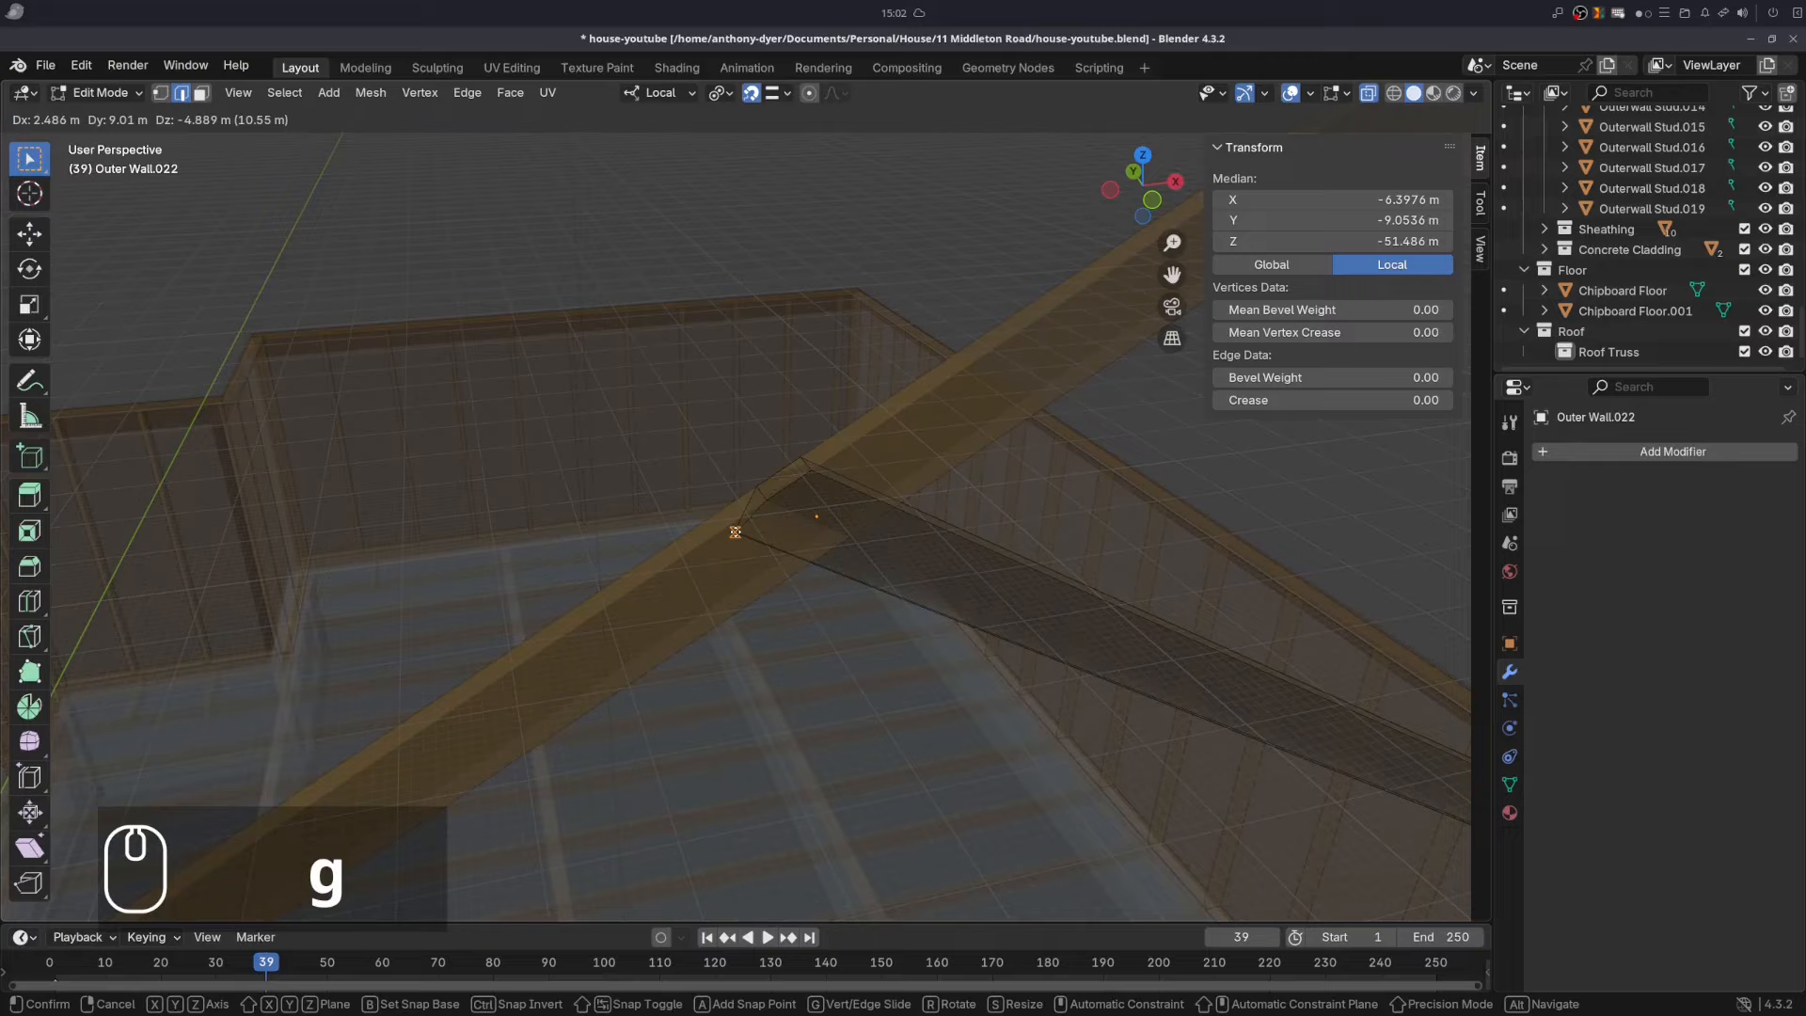
key("y")
left_click(817, 562)
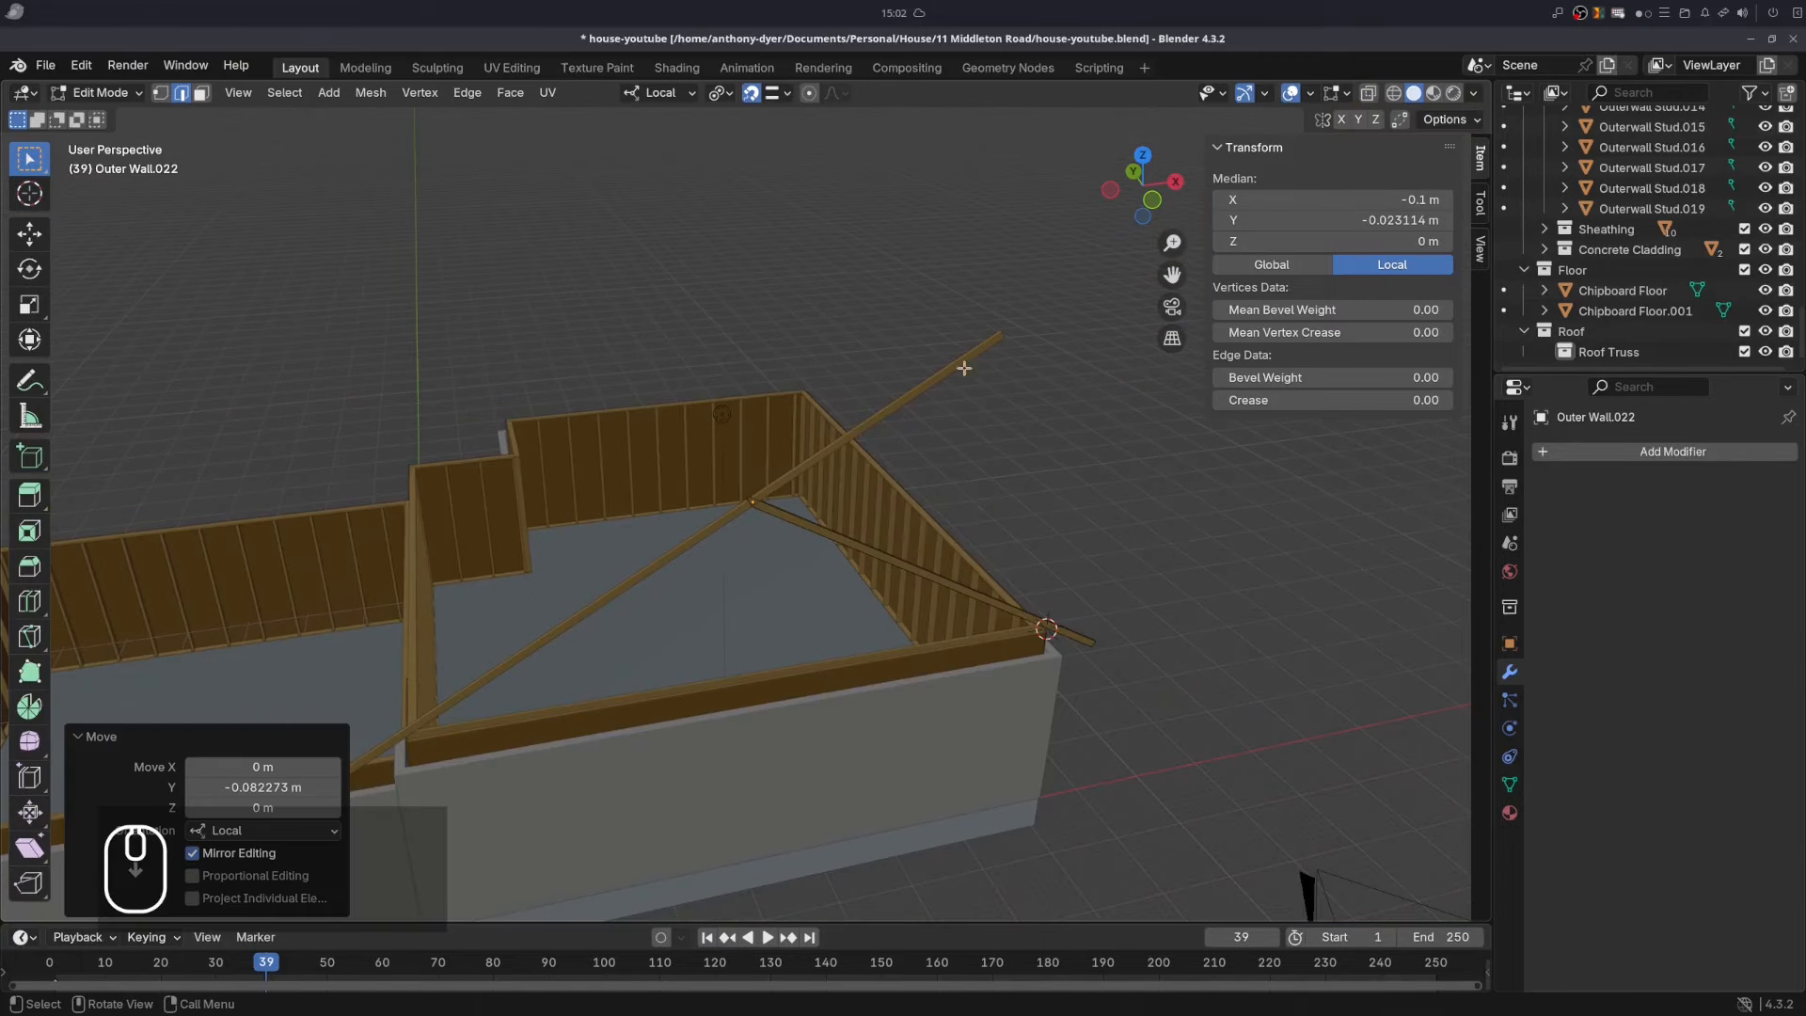
- Switch to editing the first rafter's mesh and move its upper end face about 3.32 m along local Y to shorten it
scroll(969, 368, "up", 2)
middle_click_drag(979, 371, 756, 391)
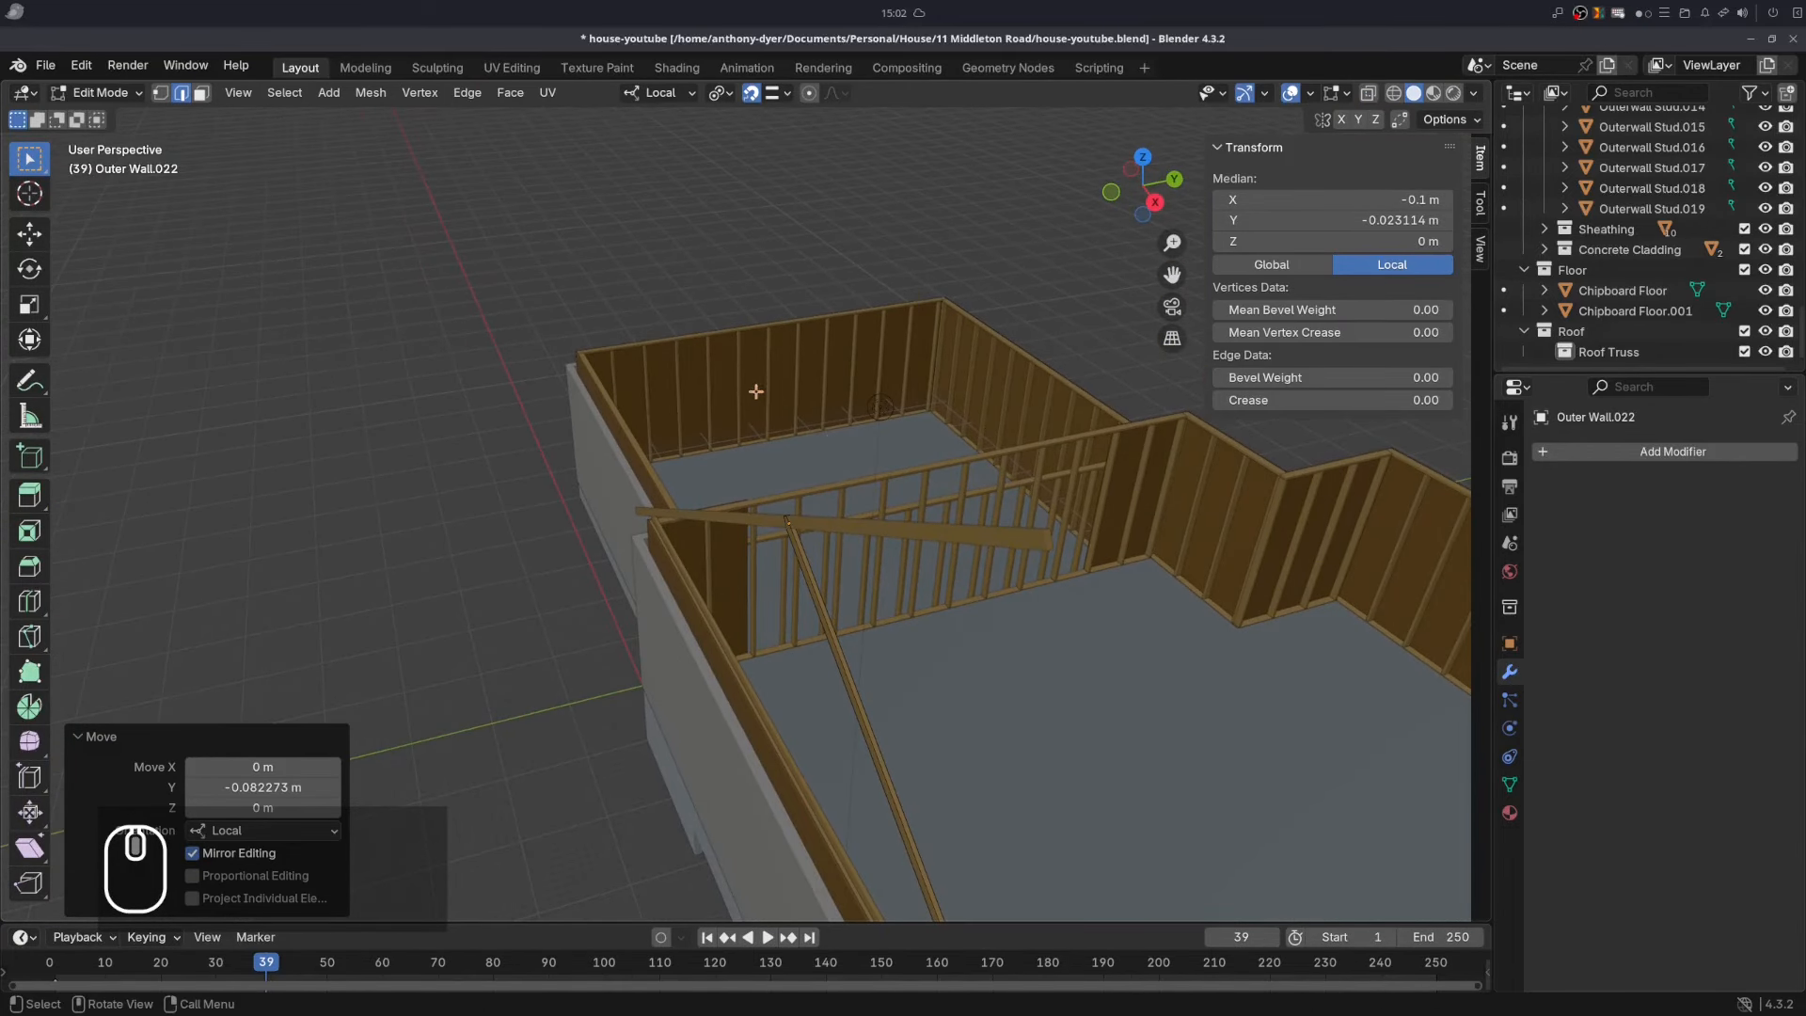
key("Tab")
scroll(1075, 564, "up", 1)
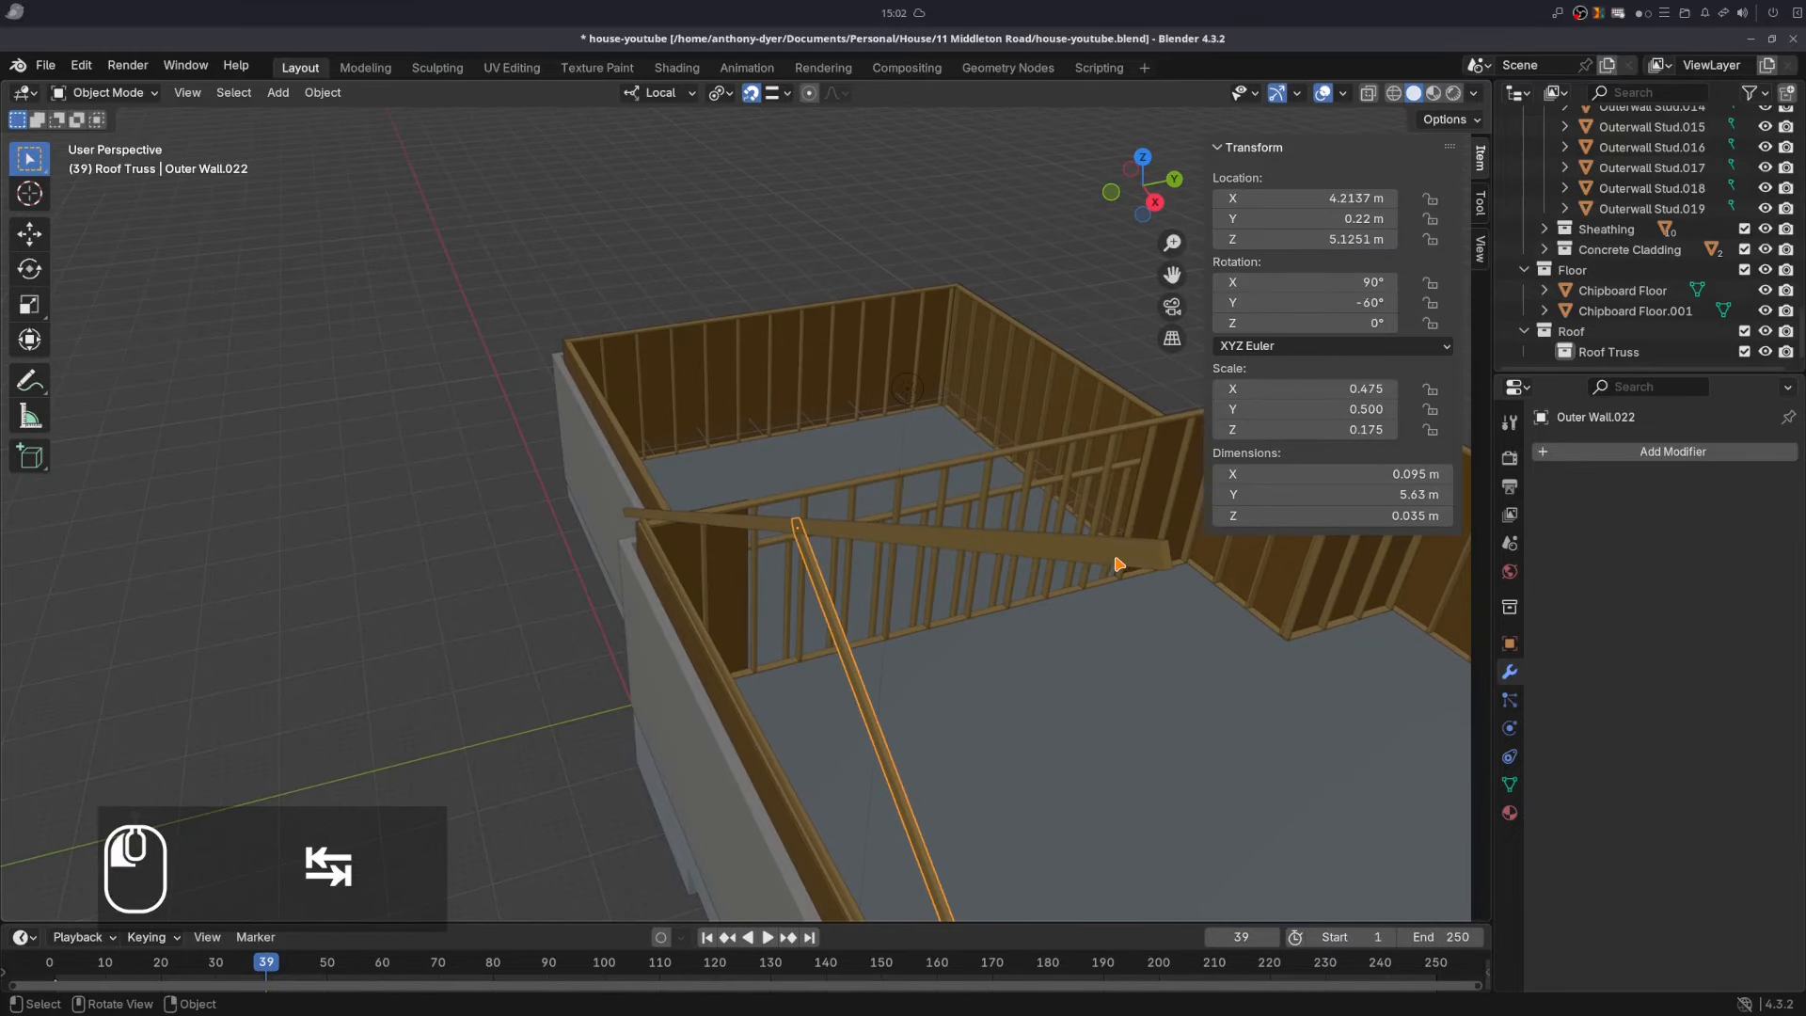
left_click(1117, 563)
key("Tab")
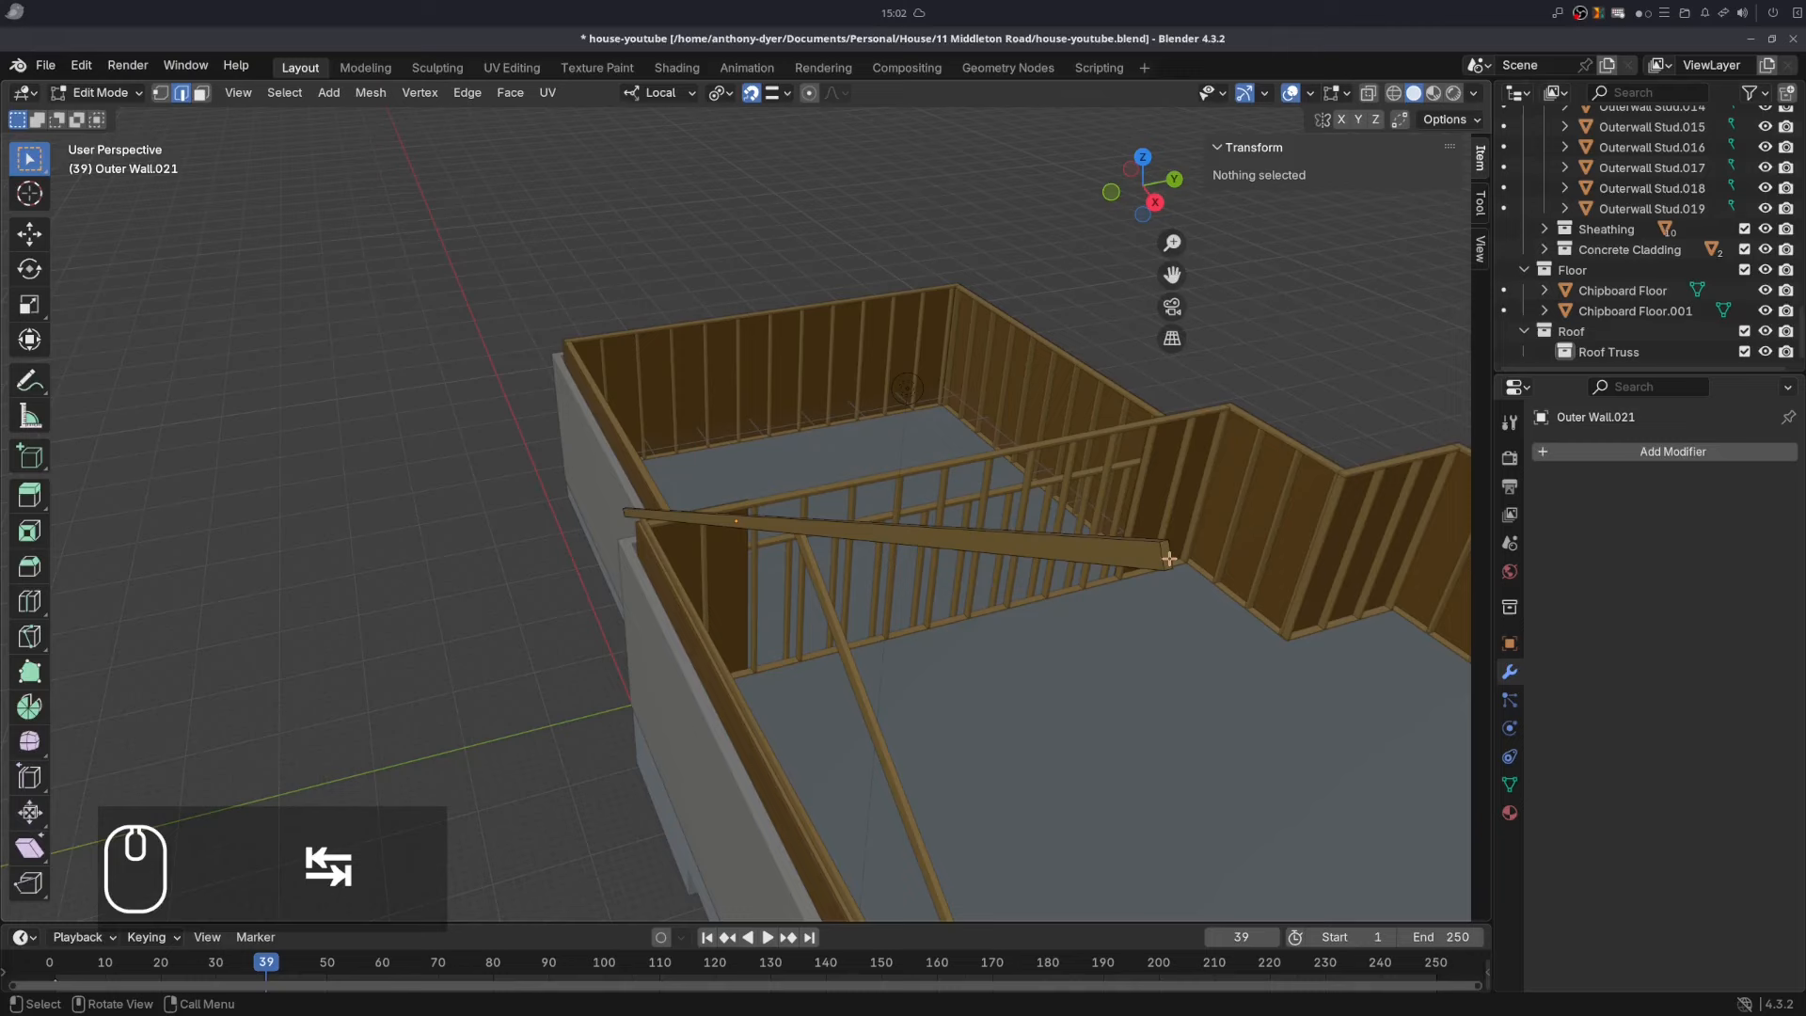
left_click(1169, 559)
key("3")
left_click(1169, 559)
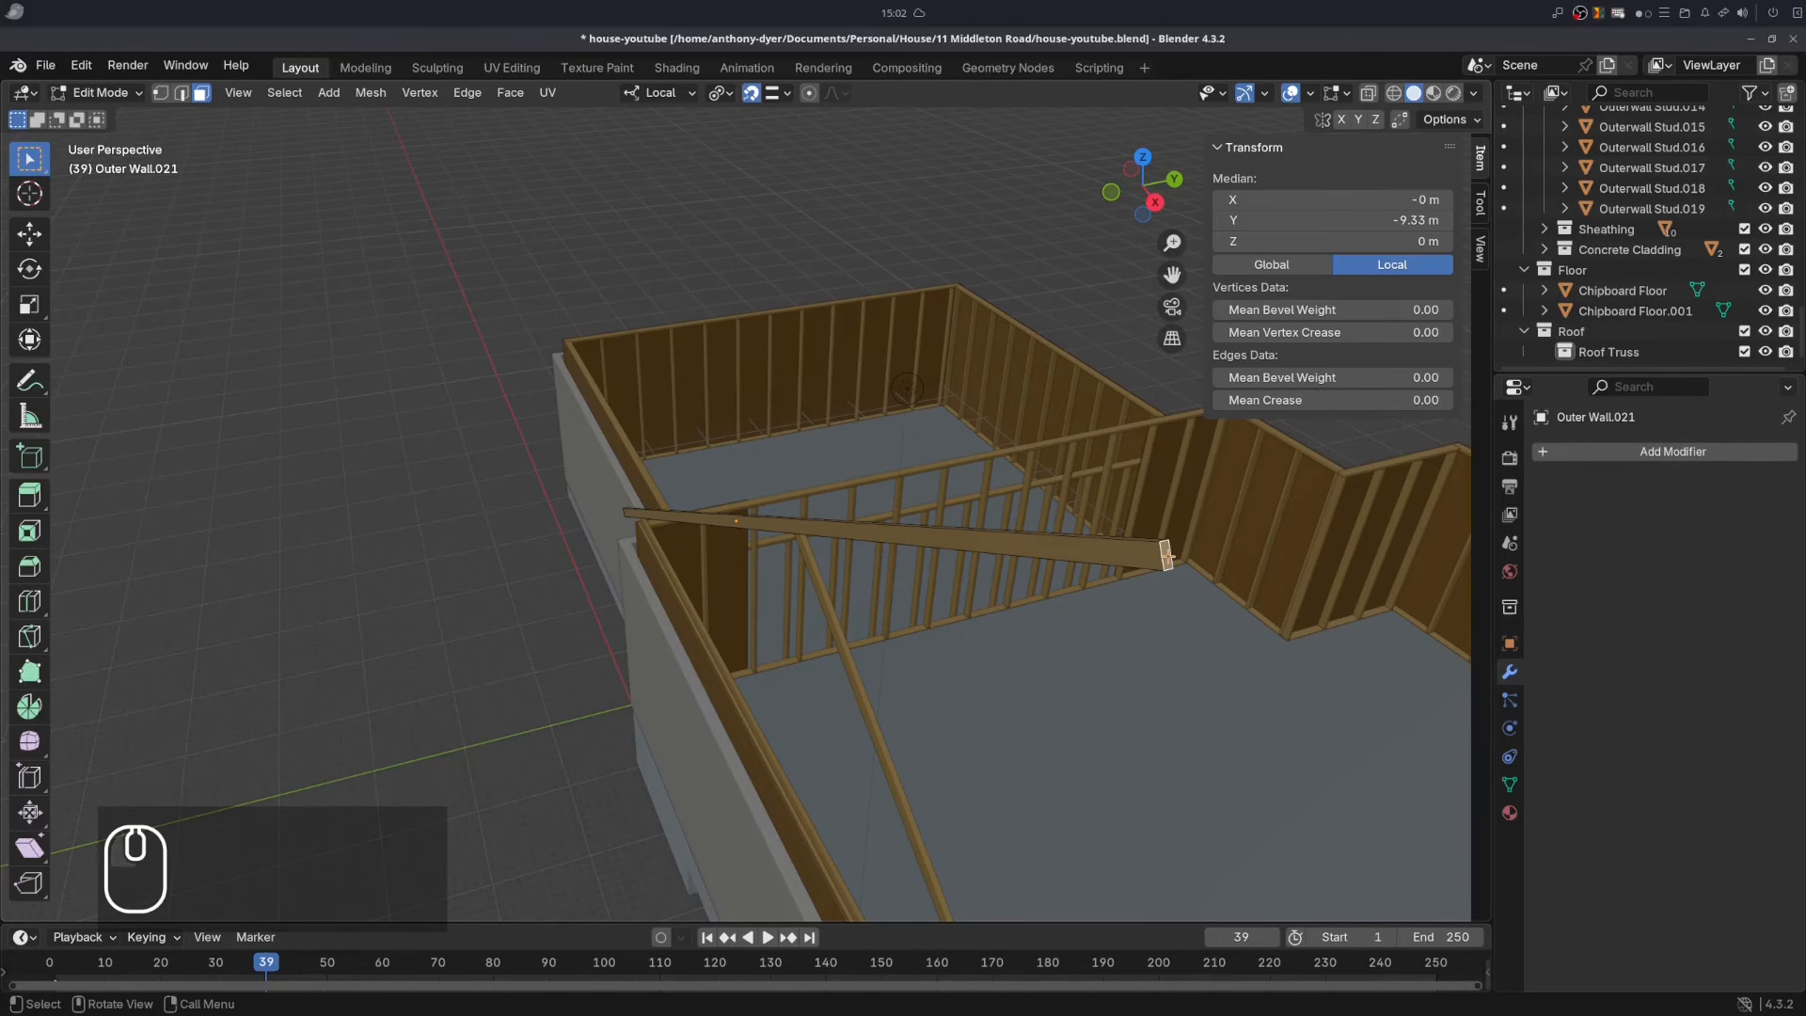
key("g")
key("y")
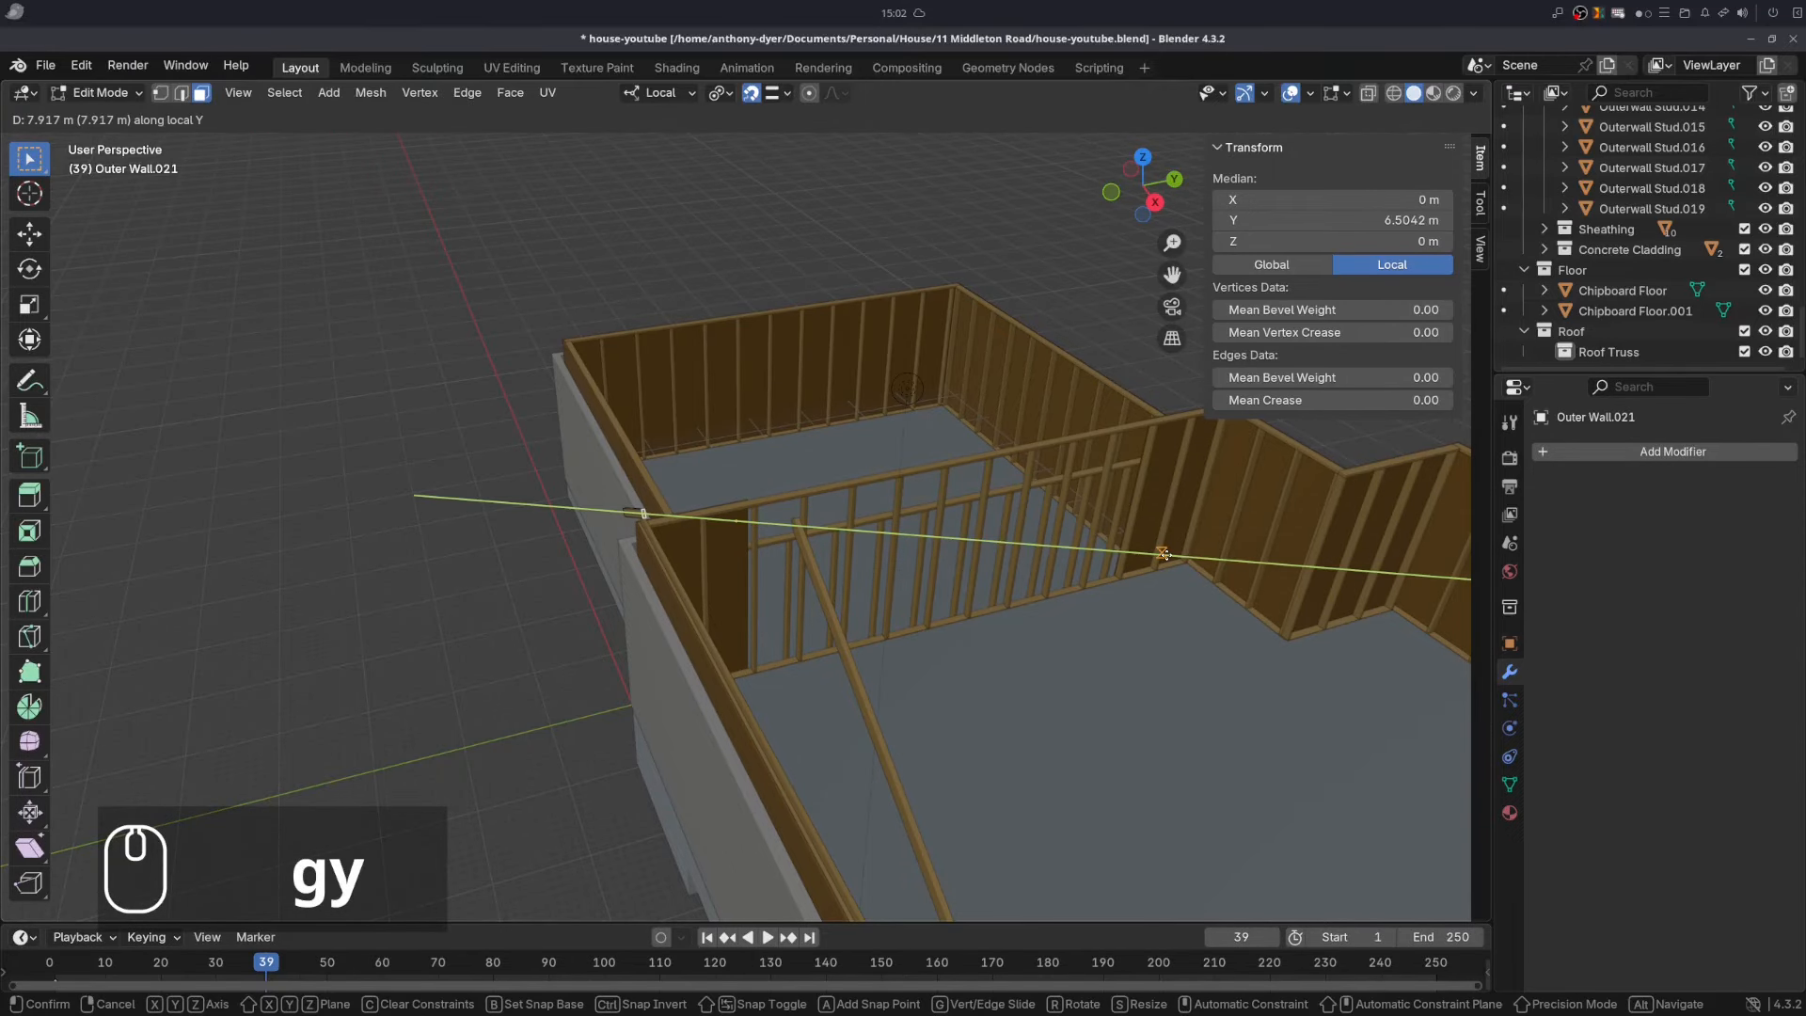
left_click(800, 521)
scroll(761, 531, "up", 5)
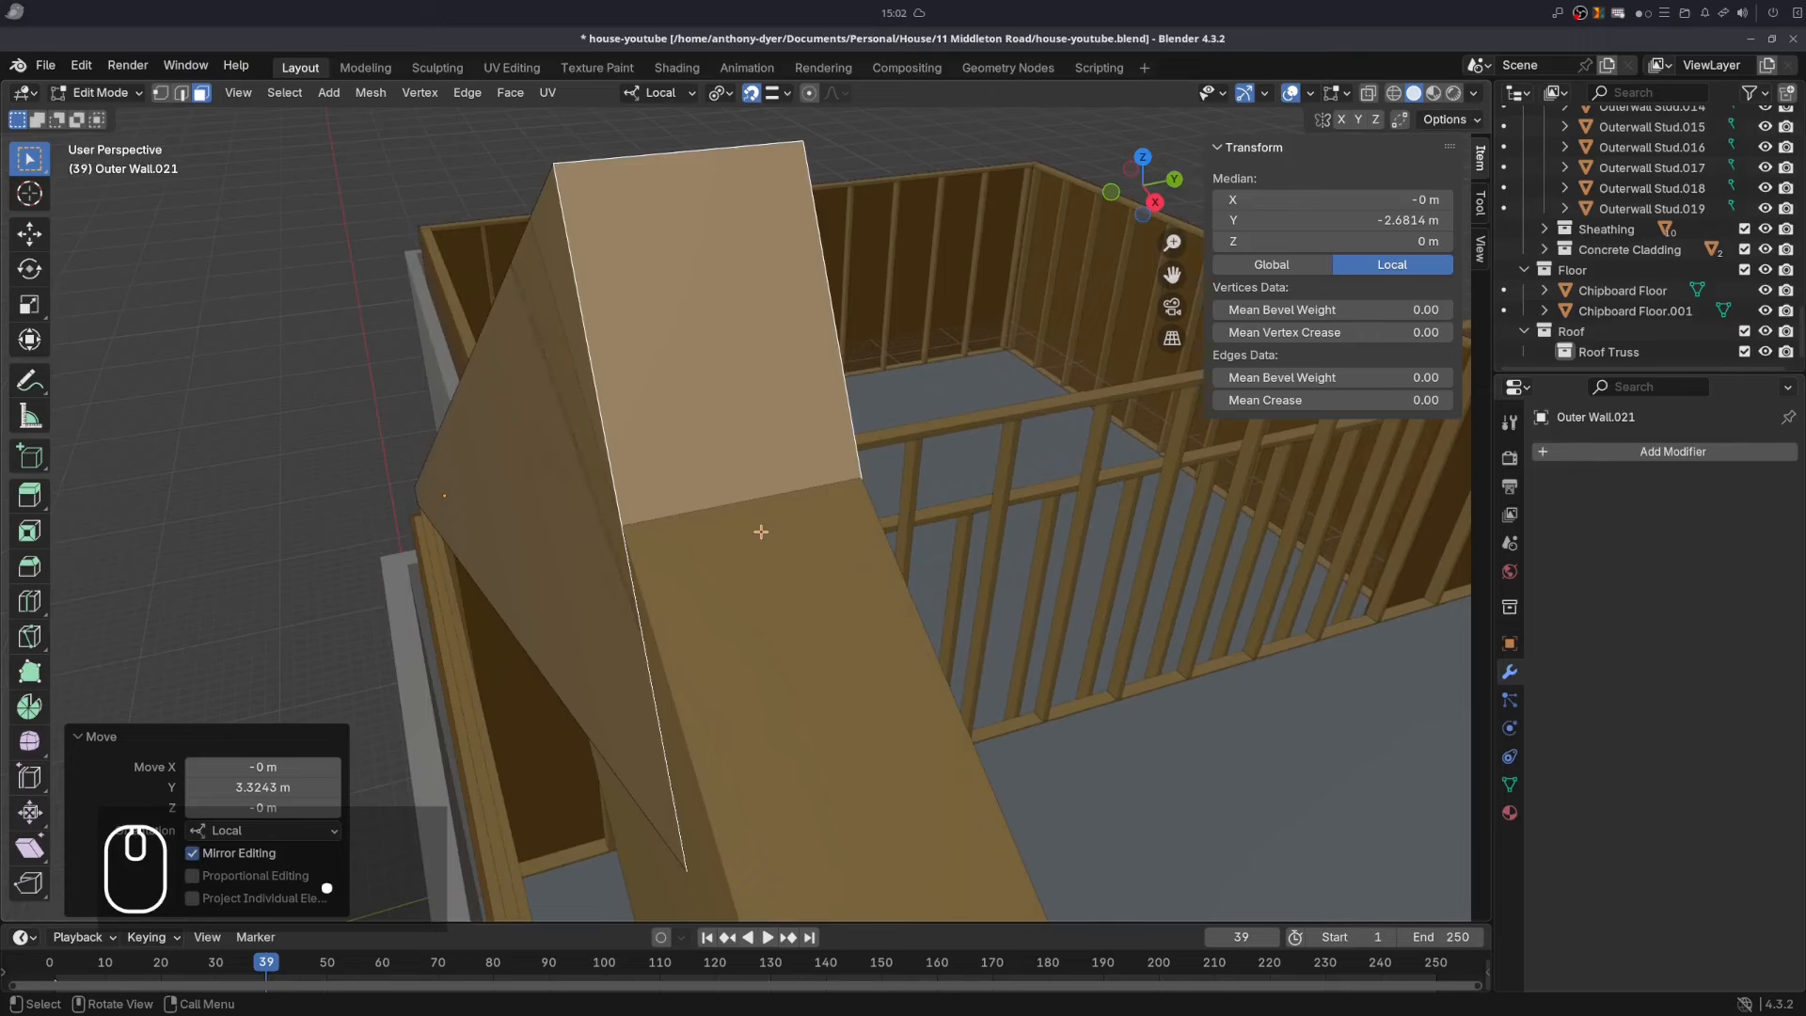
- Move the top edge of the first rafter's upper end along local Y to meet the second rafter's top at the ridge
scroll(761, 532, "down", 5)
key("g")
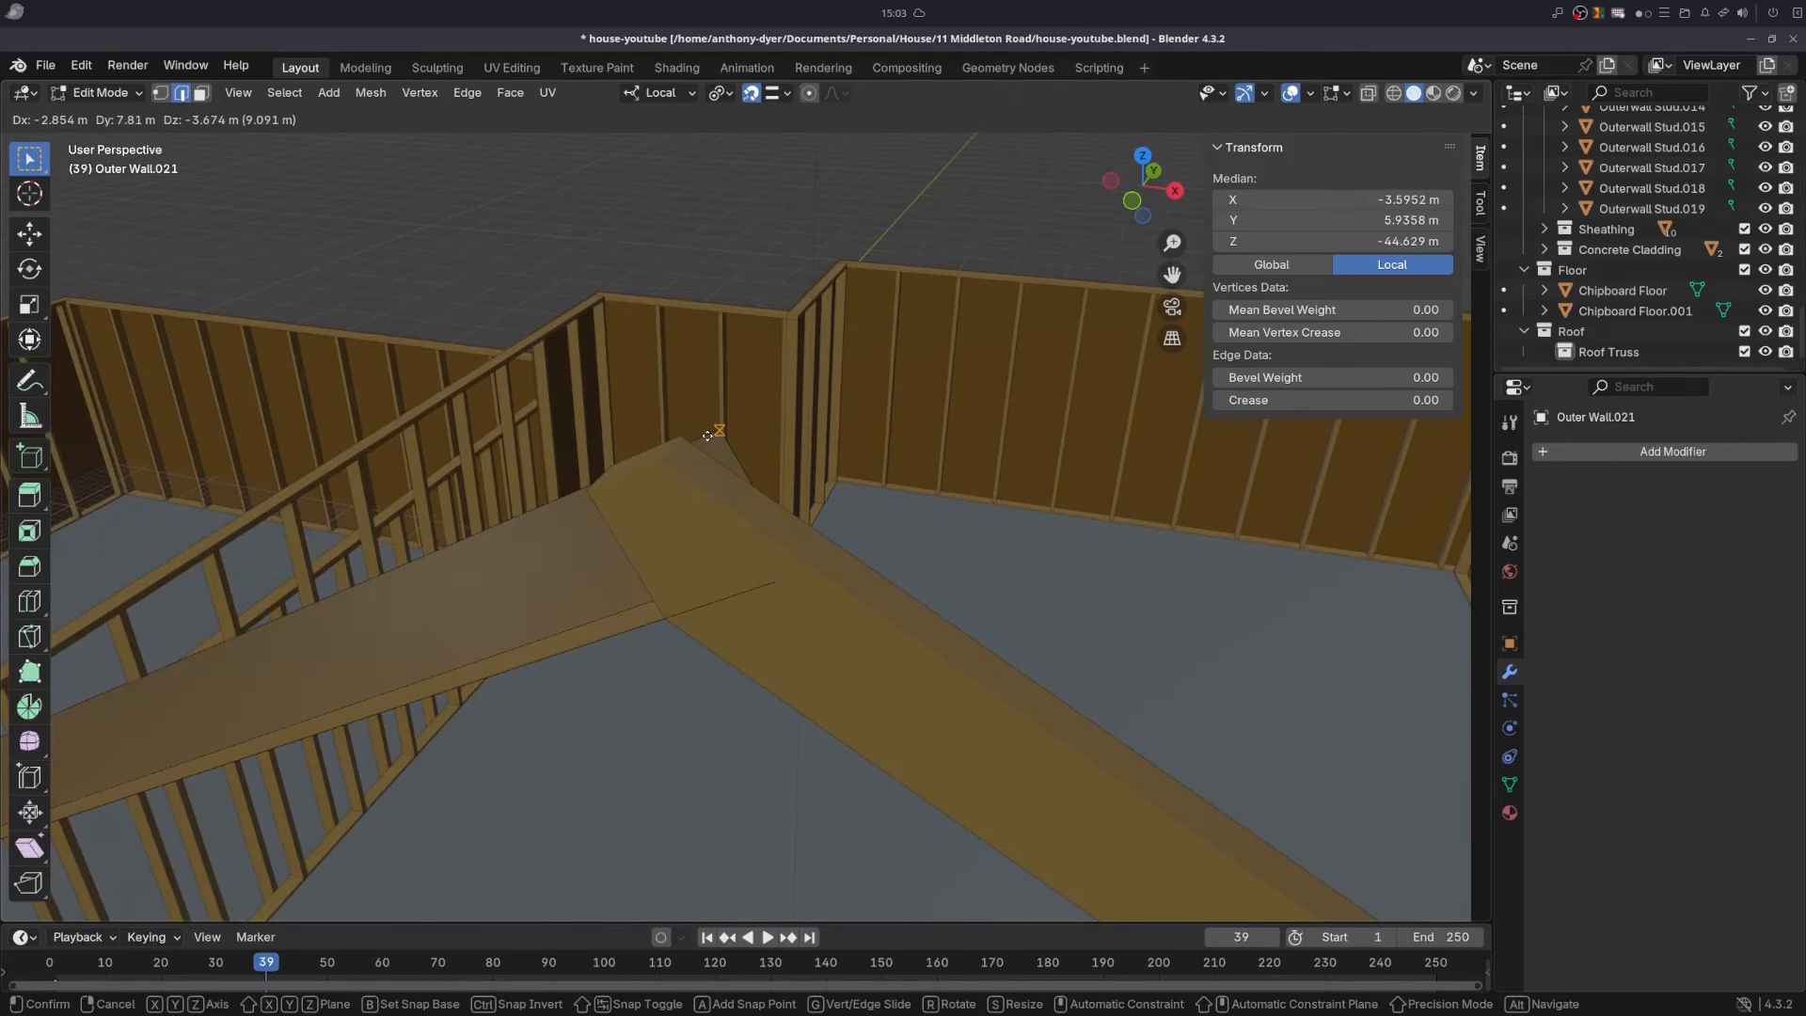
key("y")
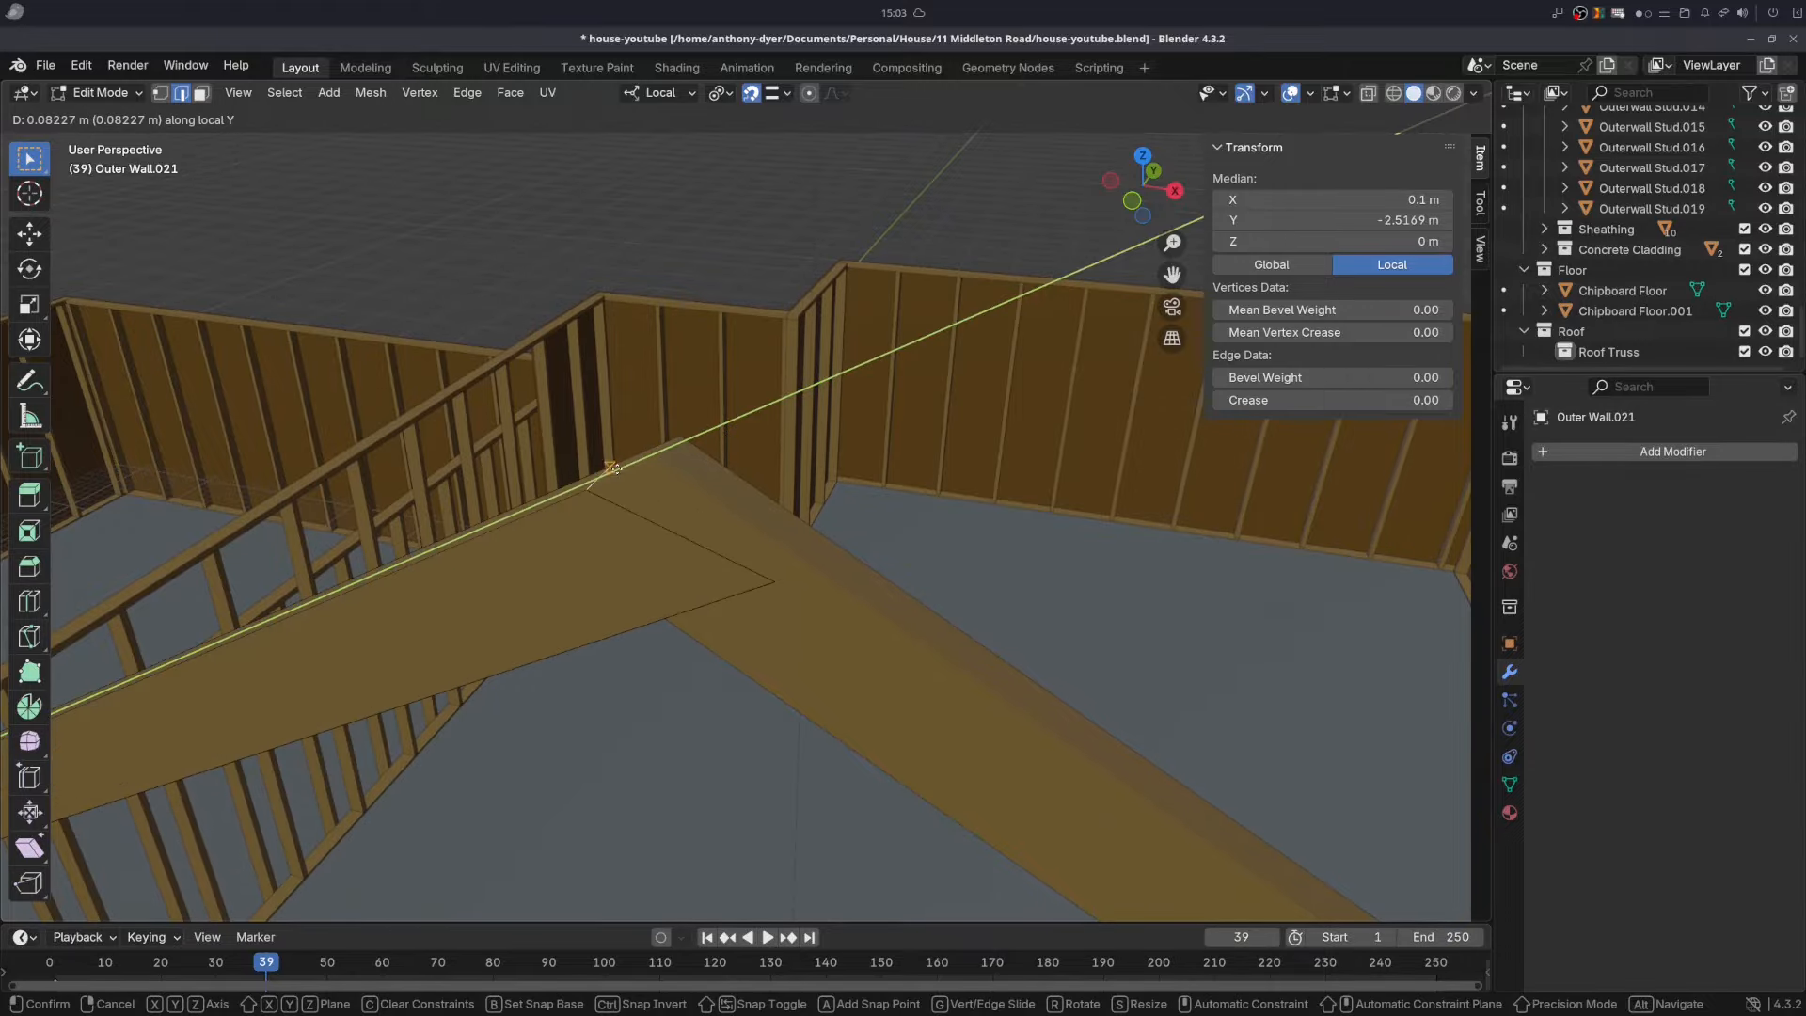
left_click(675, 446)
- Move the bottom edge of the first rafter's upper end about 0.082 m along local Y to make the ridge cut vertical
left_click(781, 577)
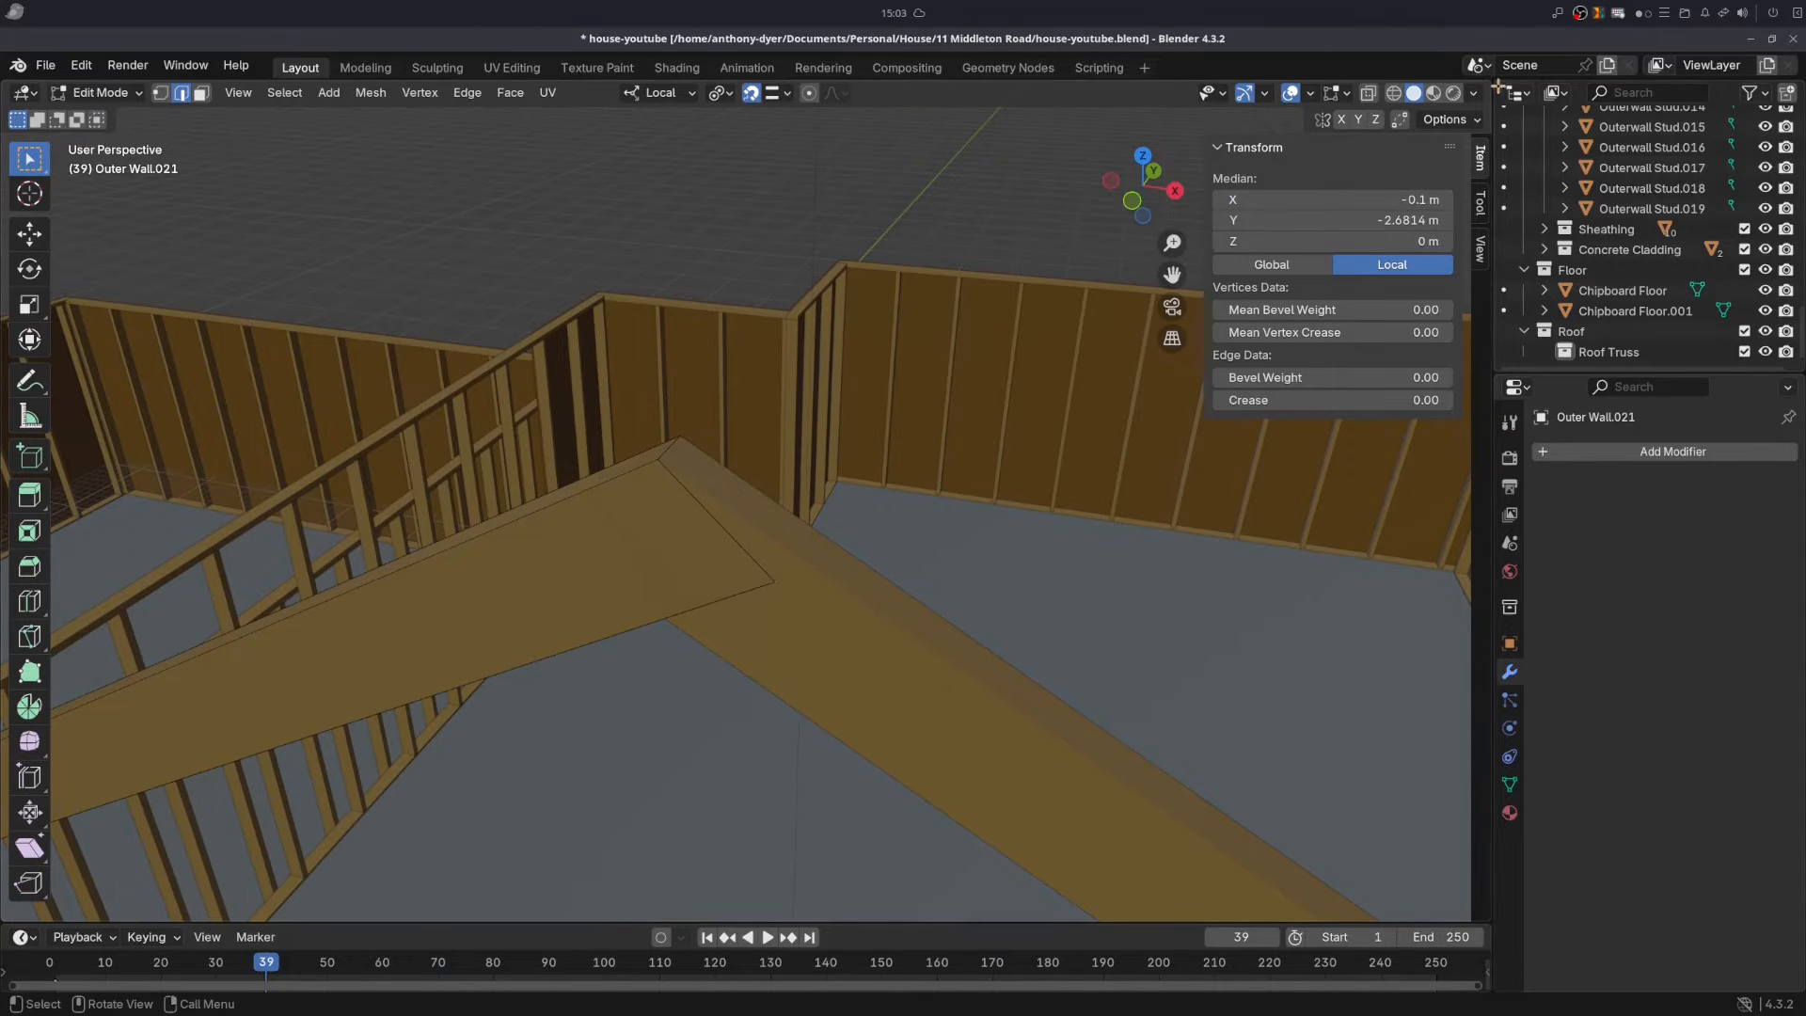
left_click(1369, 93)
left_click(1370, 94)
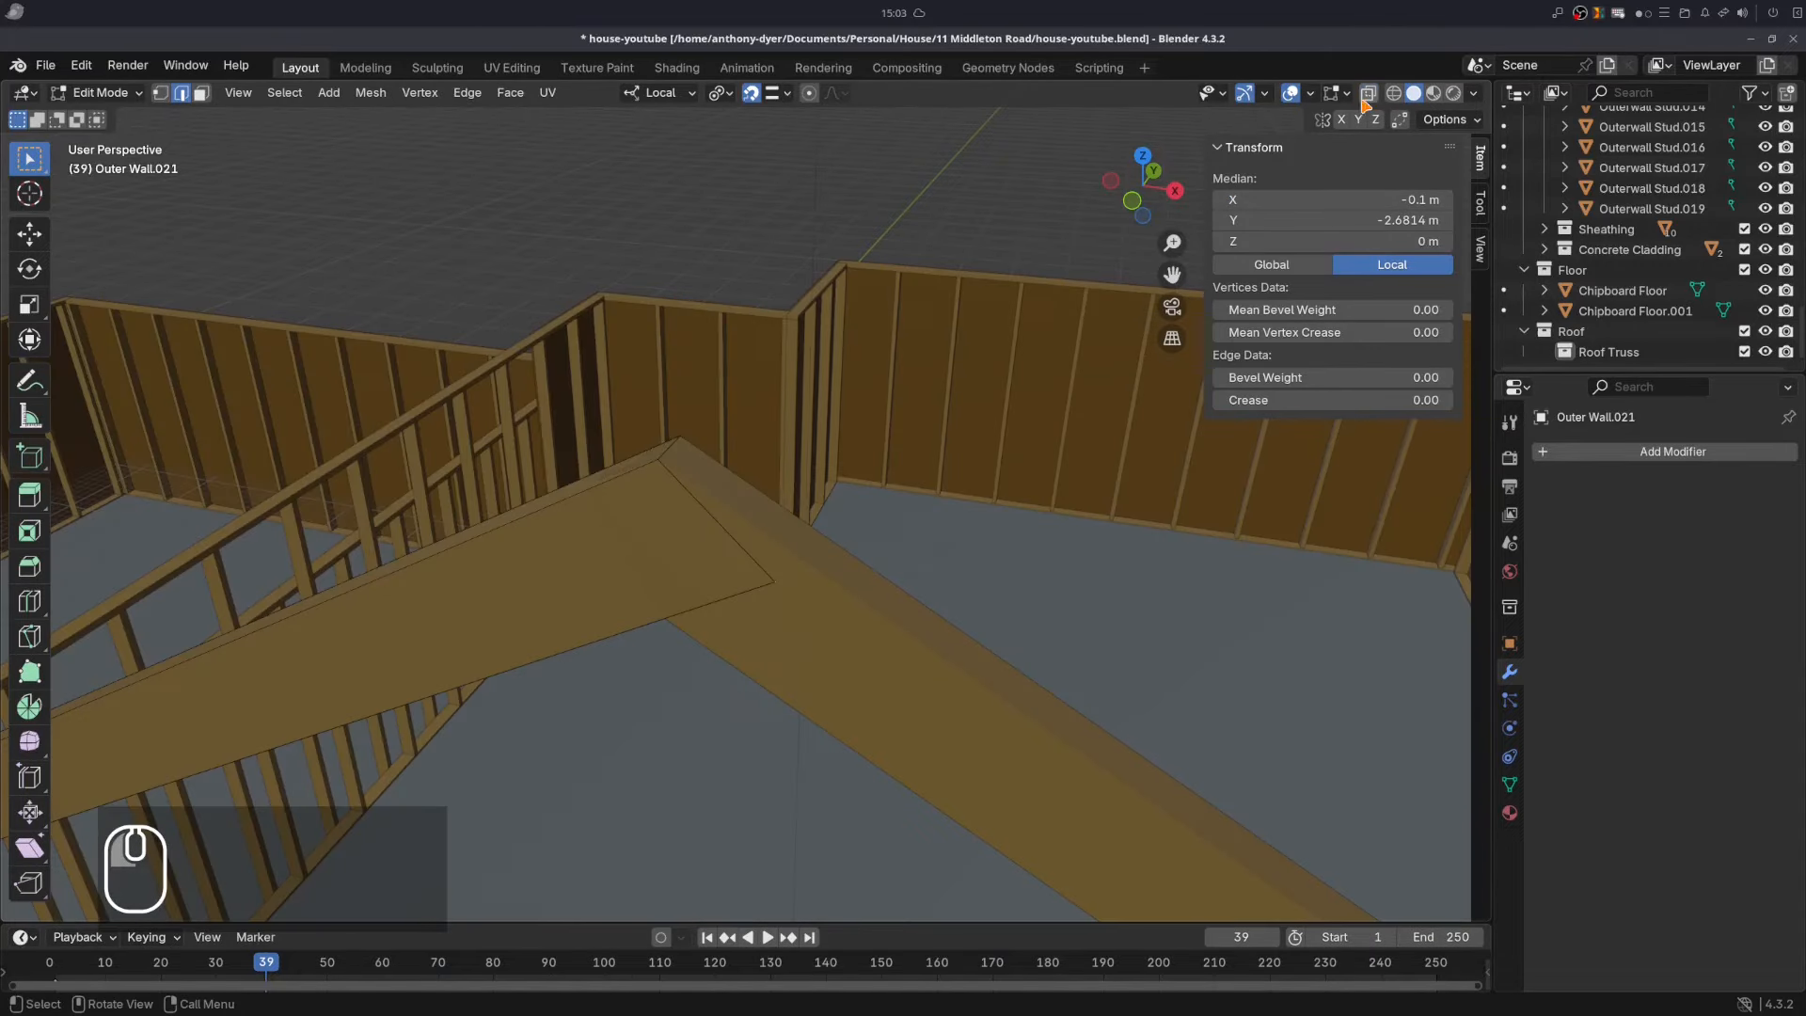
left_click(763, 579)
key("g")
key("y")
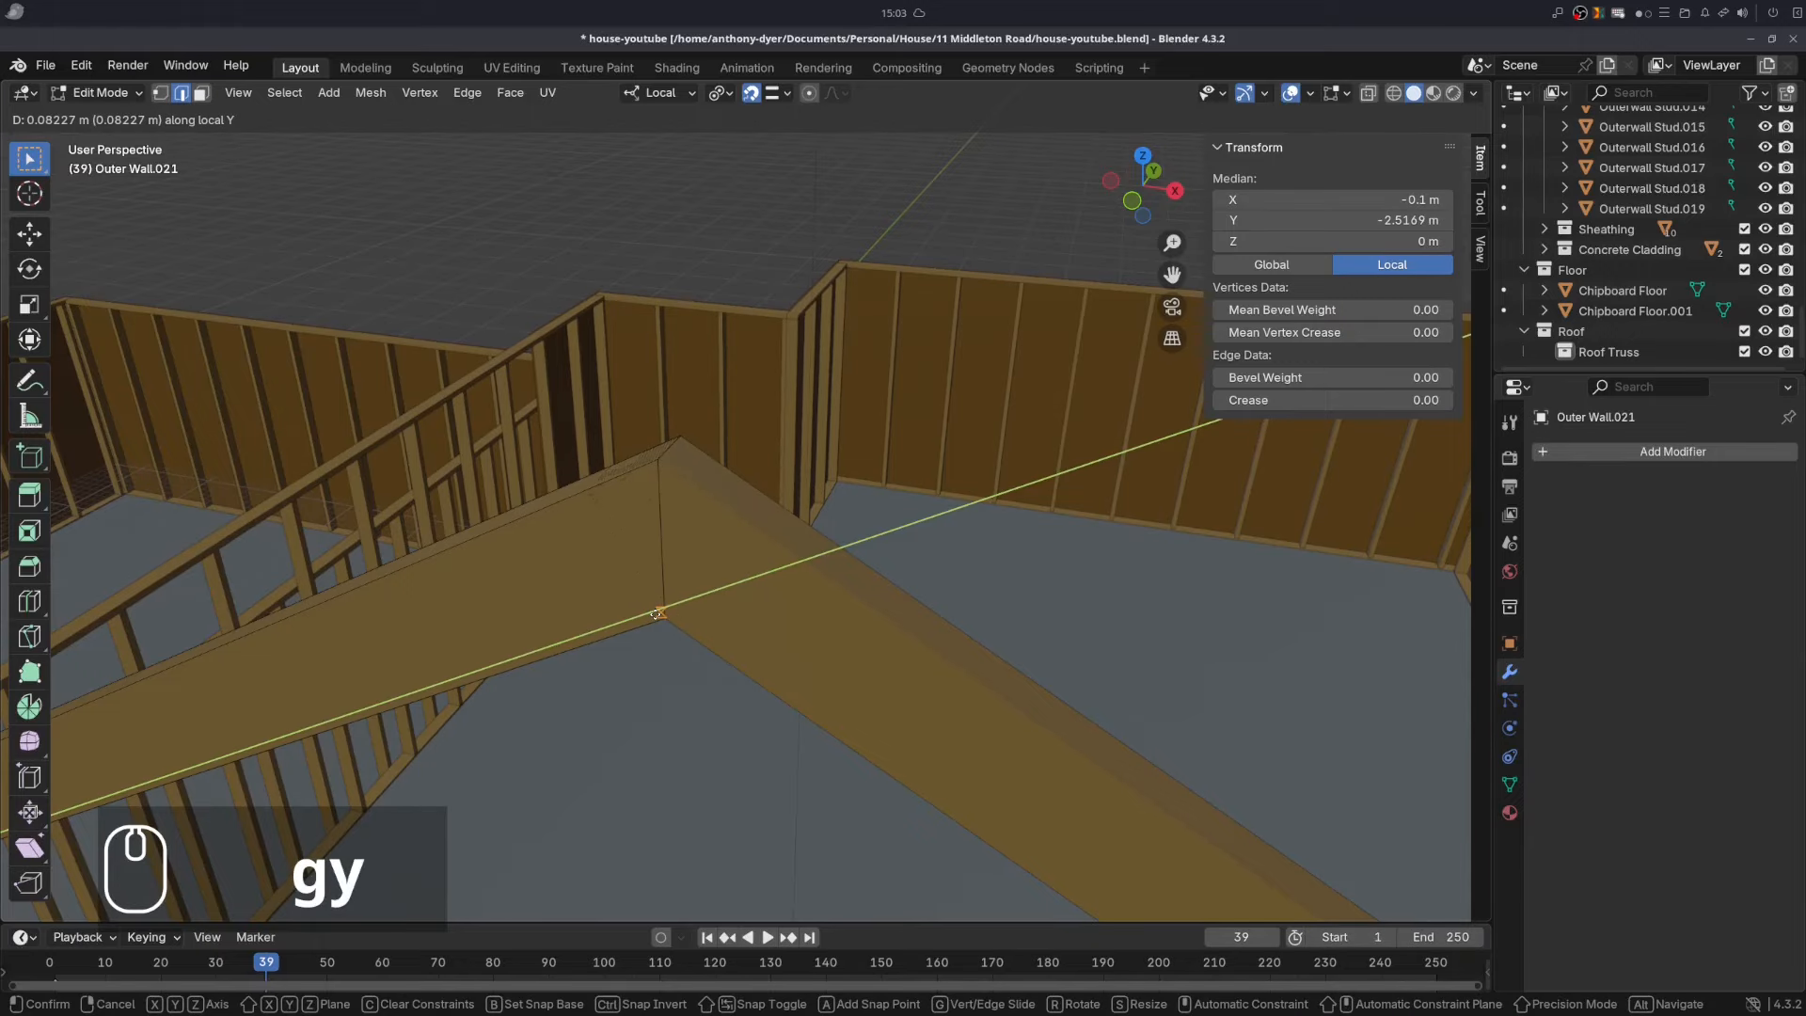
left_click(651, 619)
- Switch to editing the second rafter and, in X-ray, move its end's middle edge about 0.055 m back along local Y into the cut plane
middle_click_drag(573, 508, 614, 529)
left_click(598, 536)
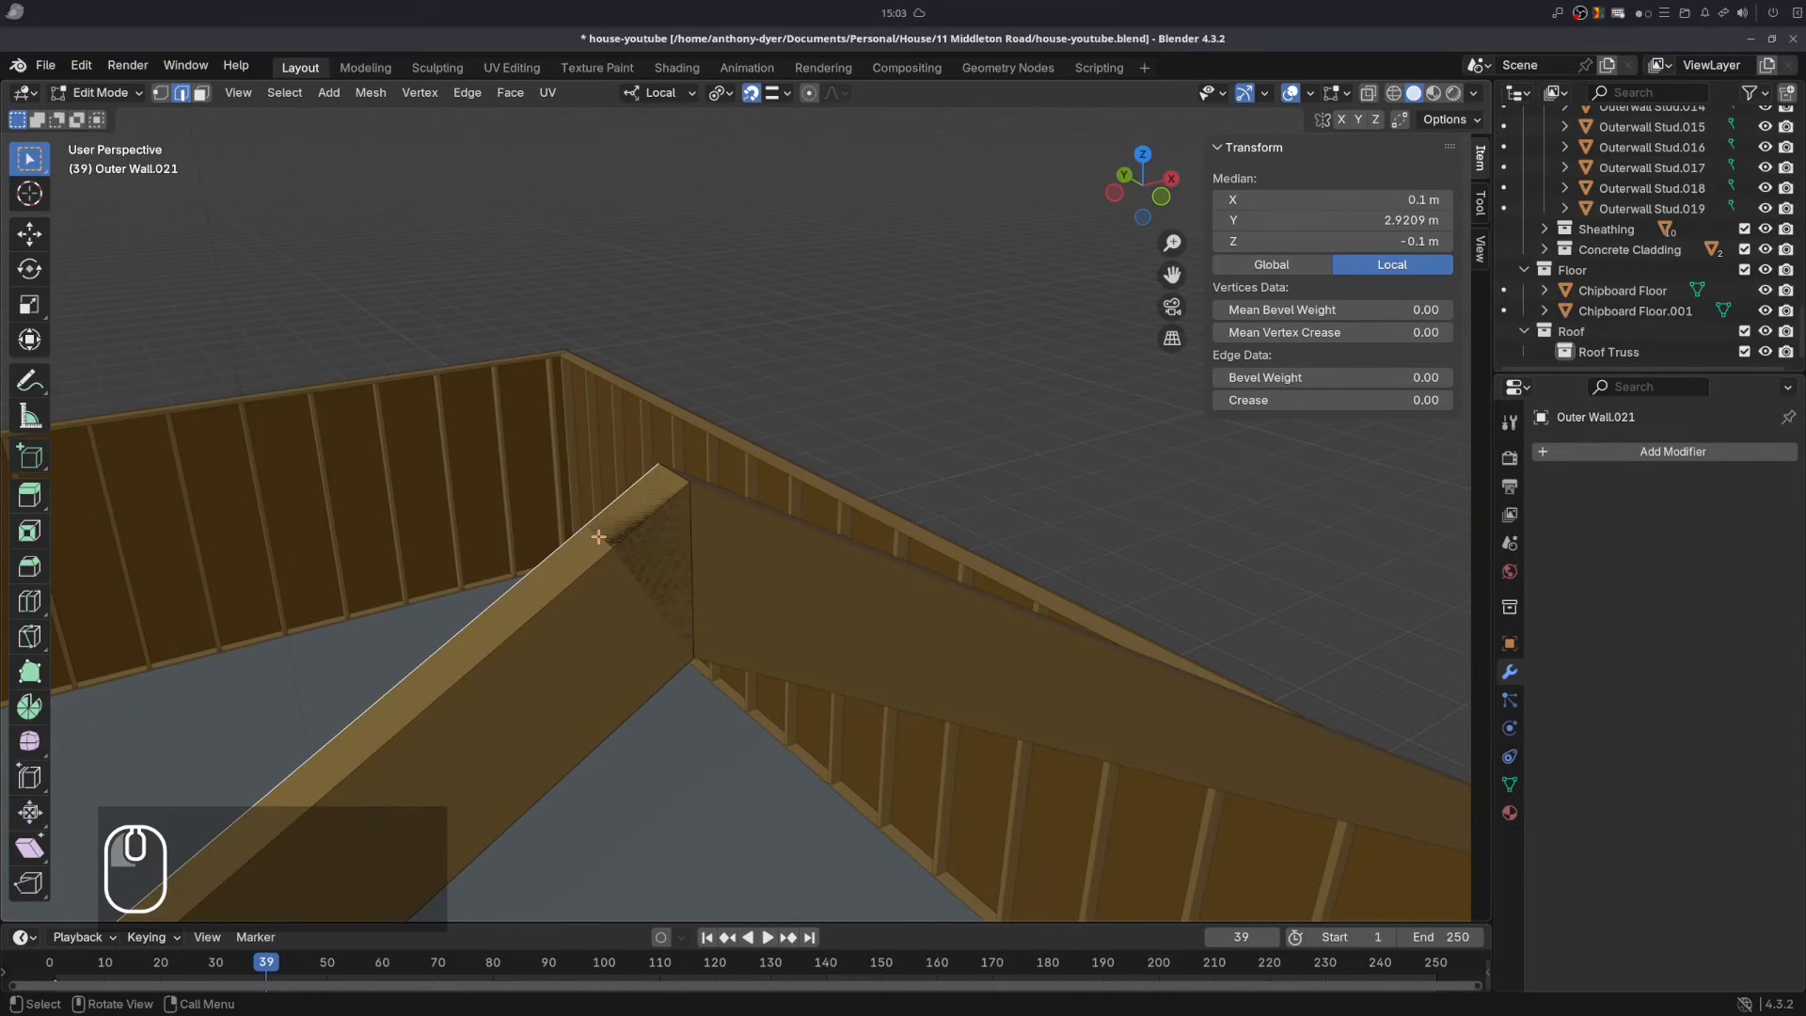
key("Tab")
left_click(651, 561)
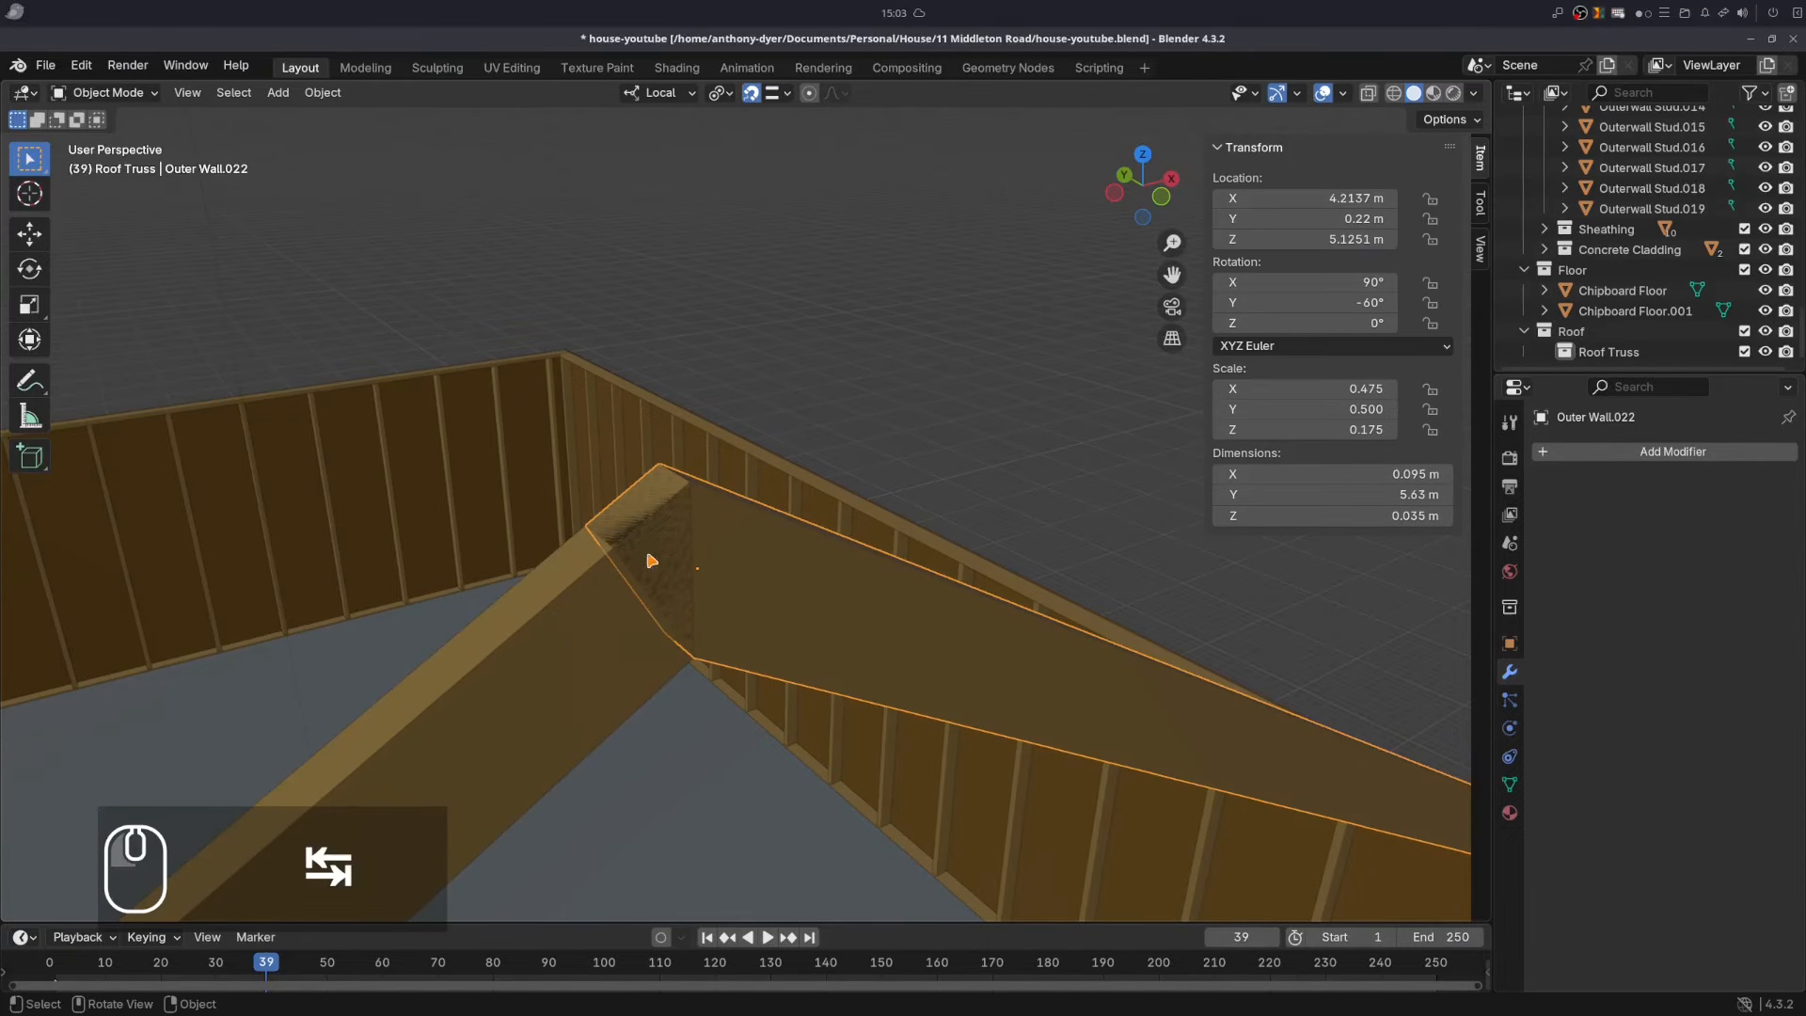
key("Tab")
left_click(599, 536)
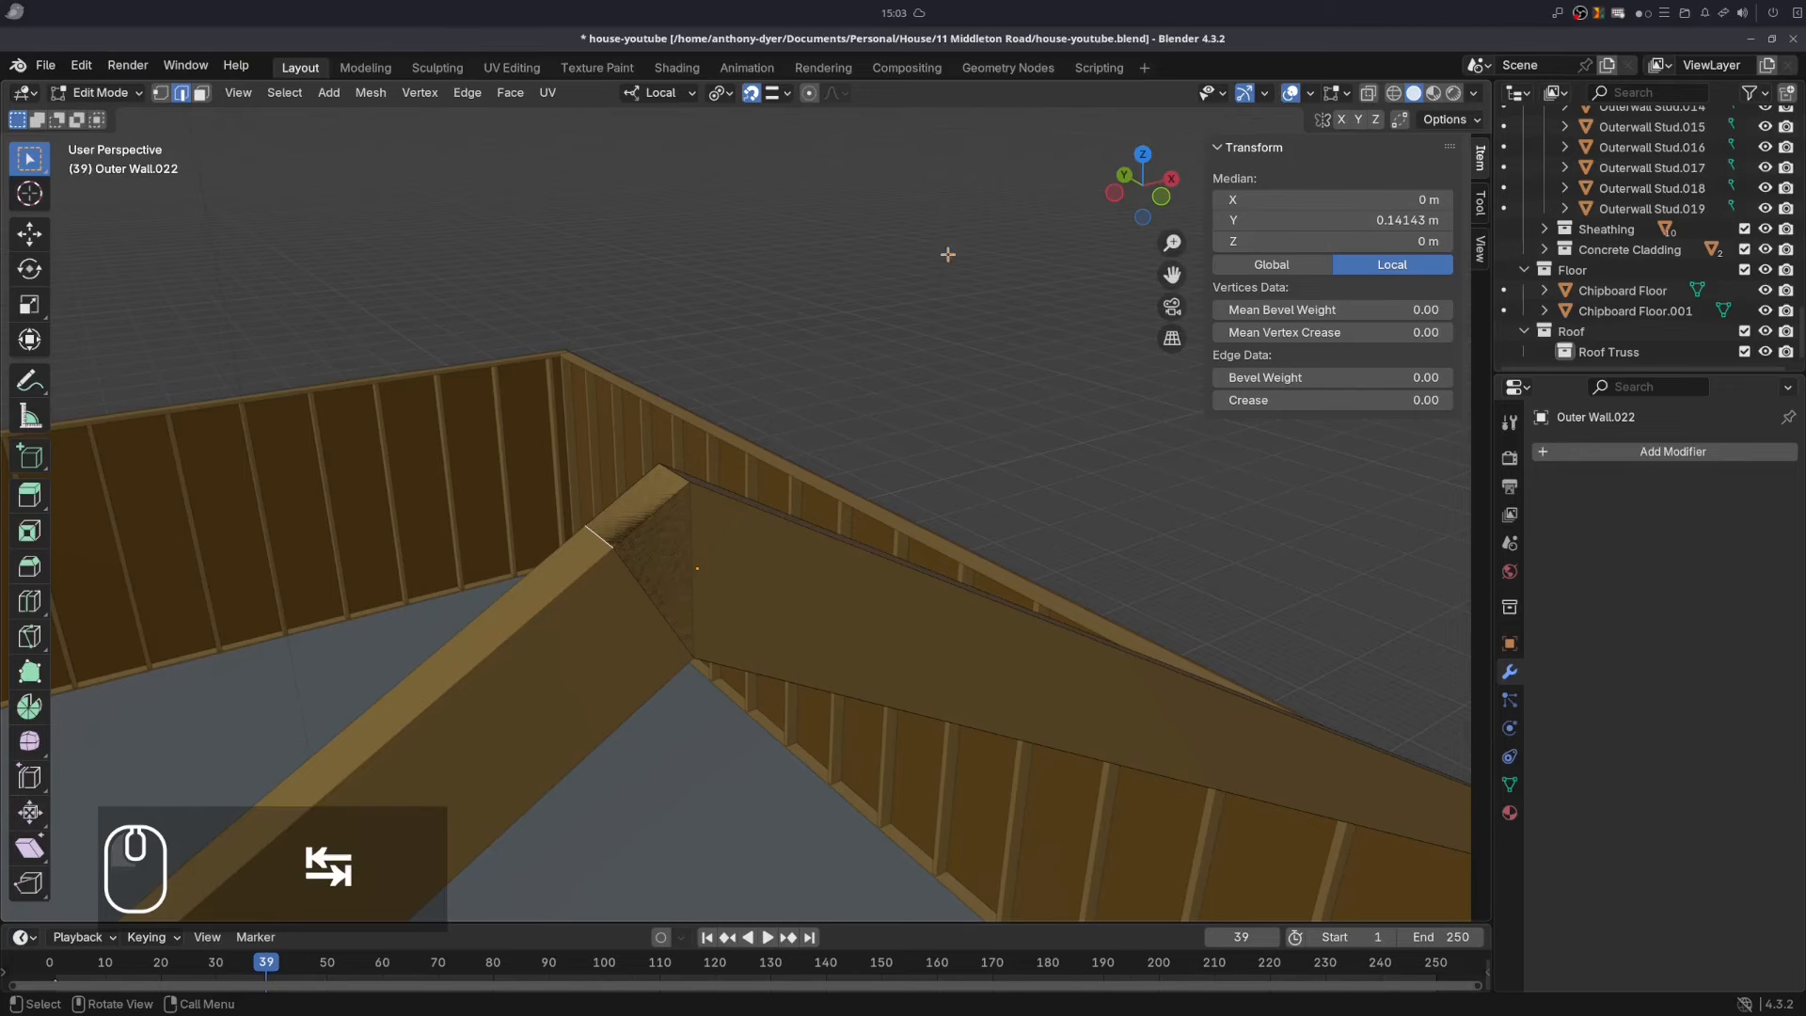
left_click(1368, 92)
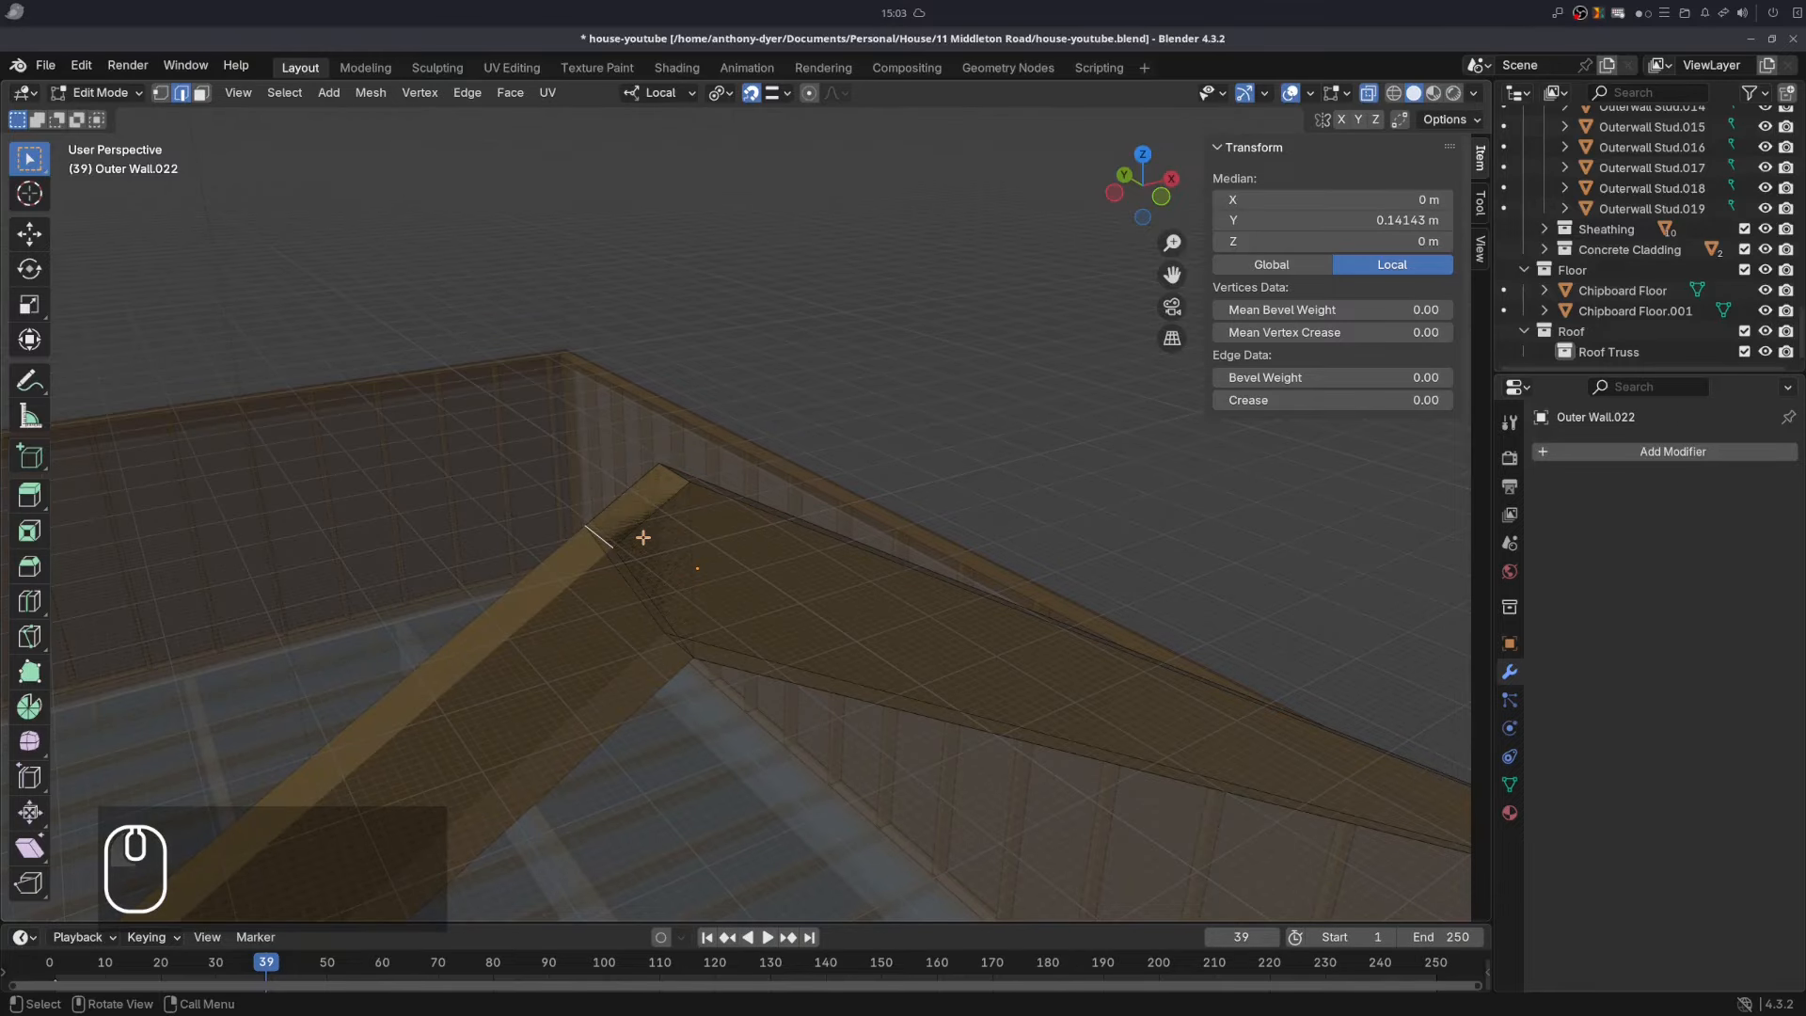
key("g")
key("y")
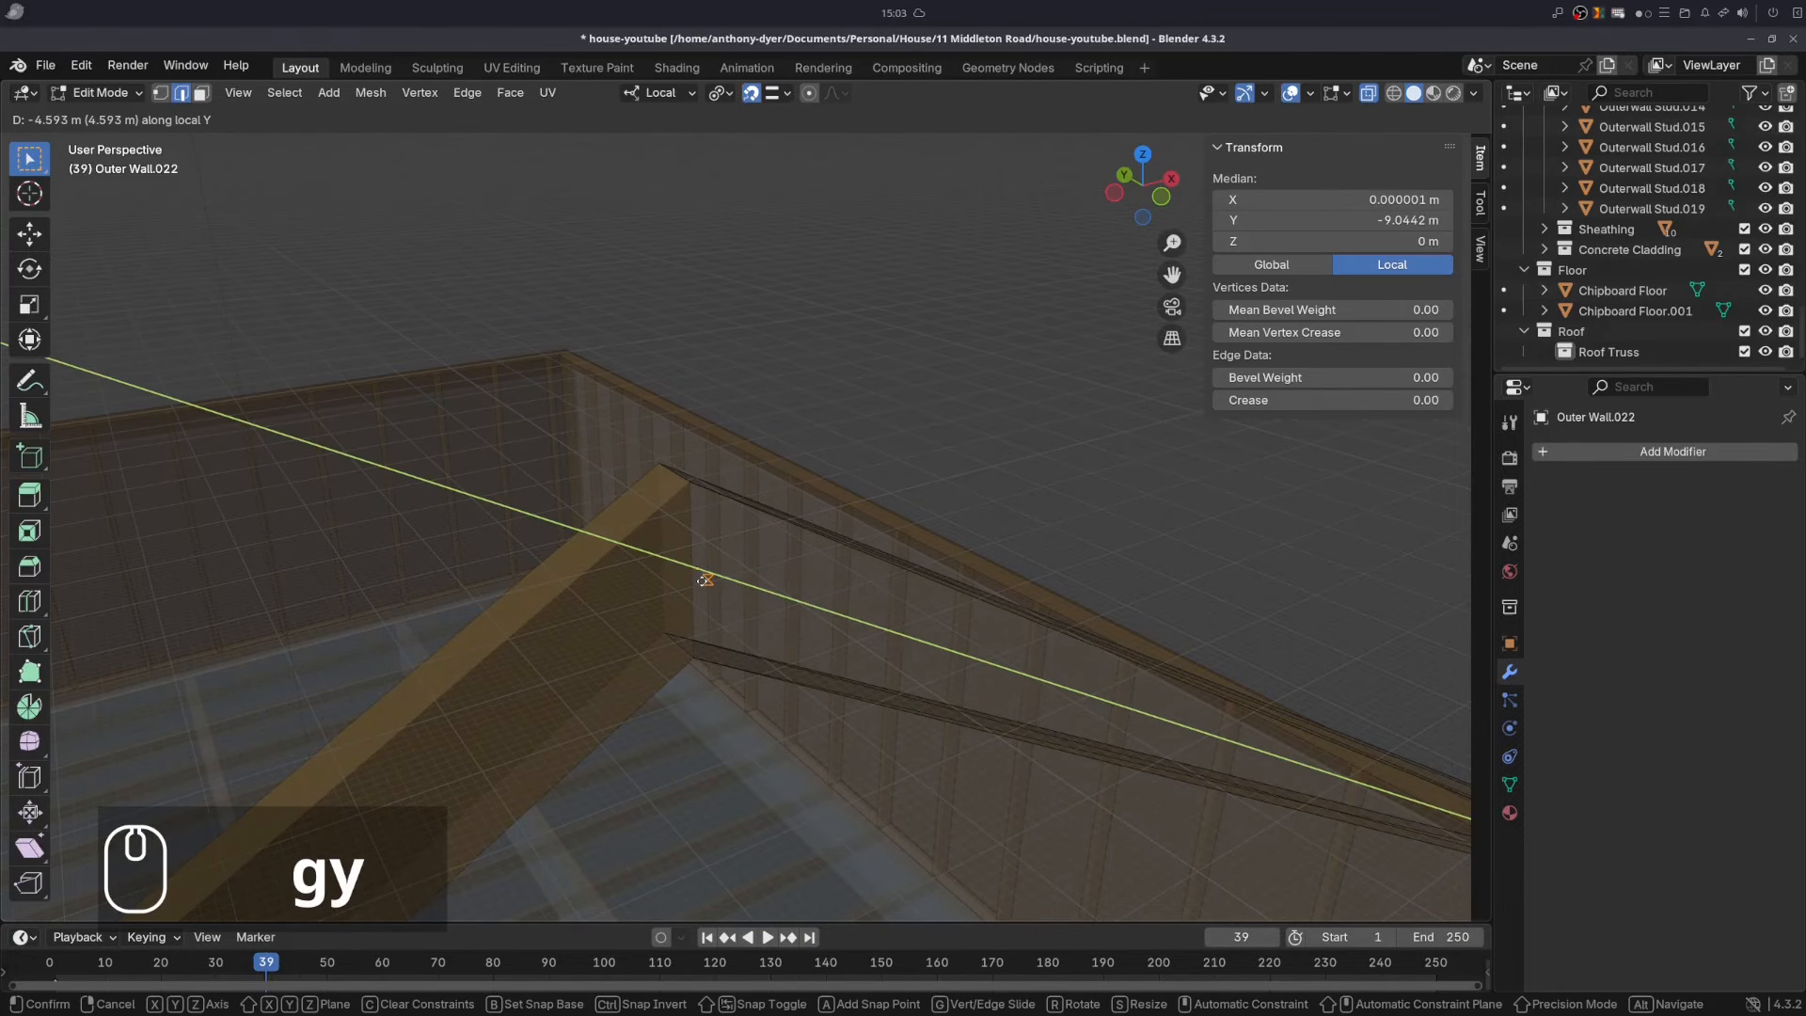
left_click(694, 566)
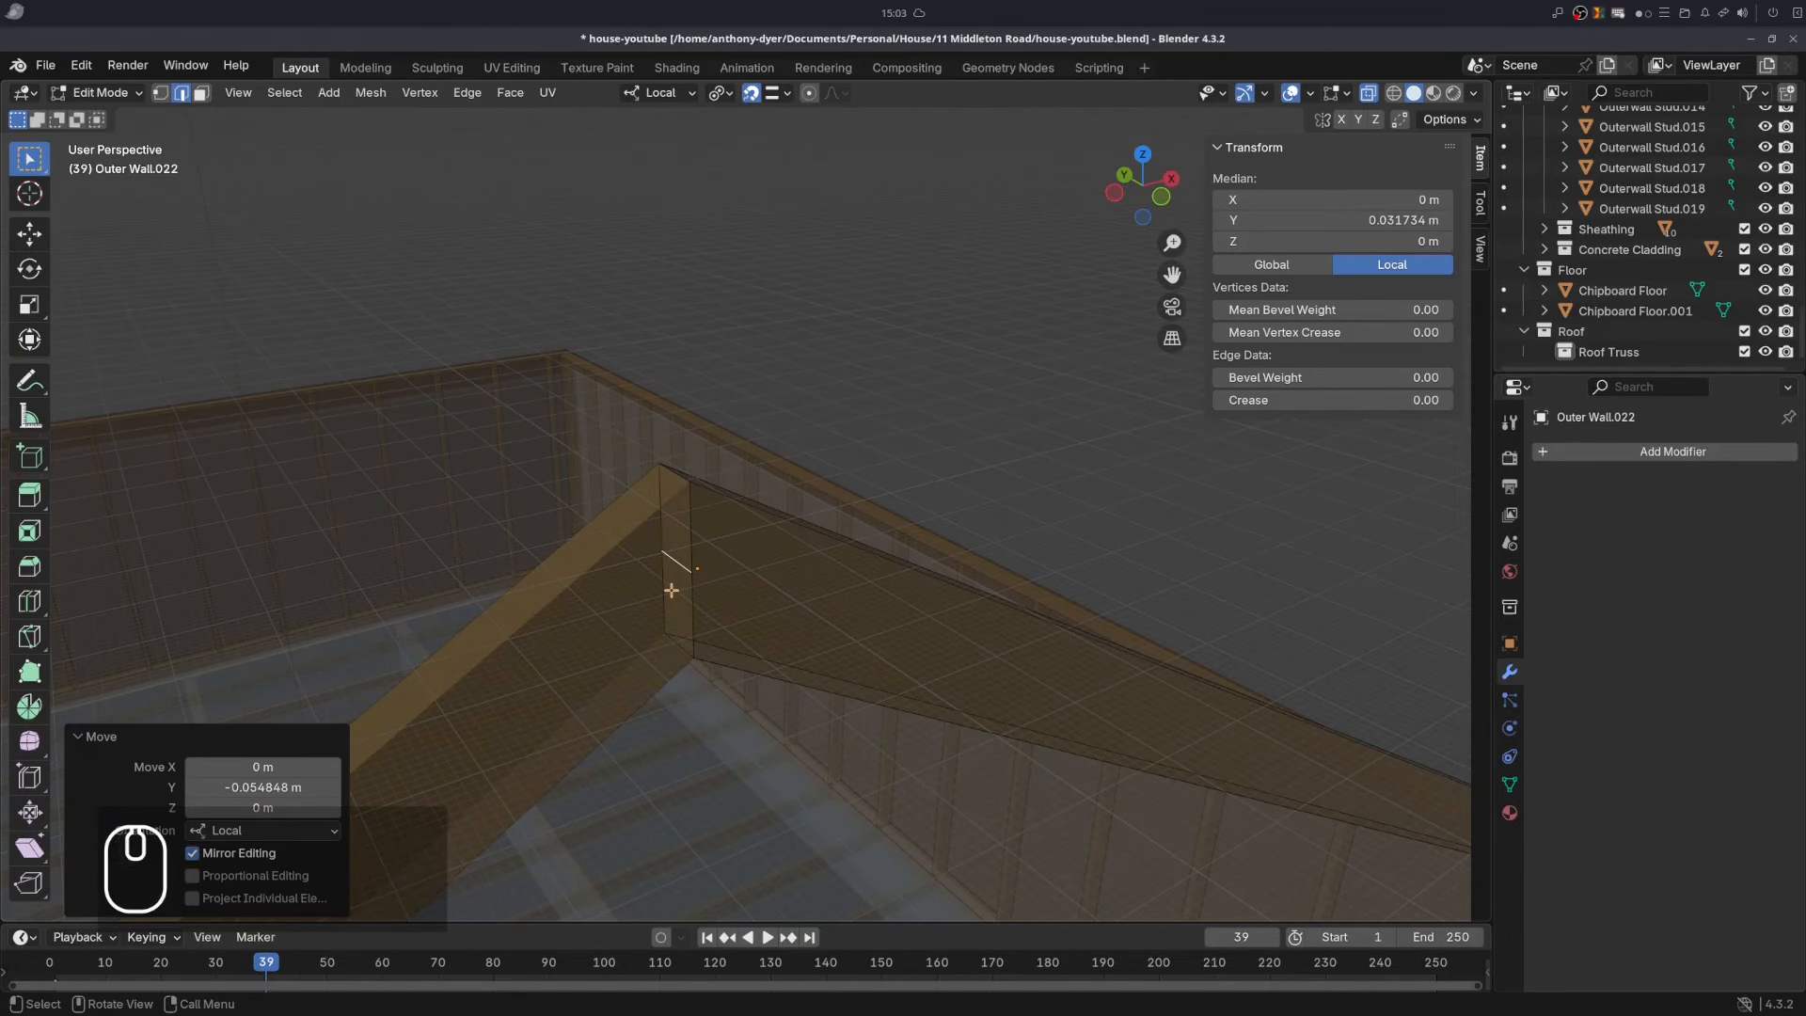
- Select the two faces on the second rafter's ridge end and merge them into one with Dissolve Faces
key("3")
left_click(638, 456)
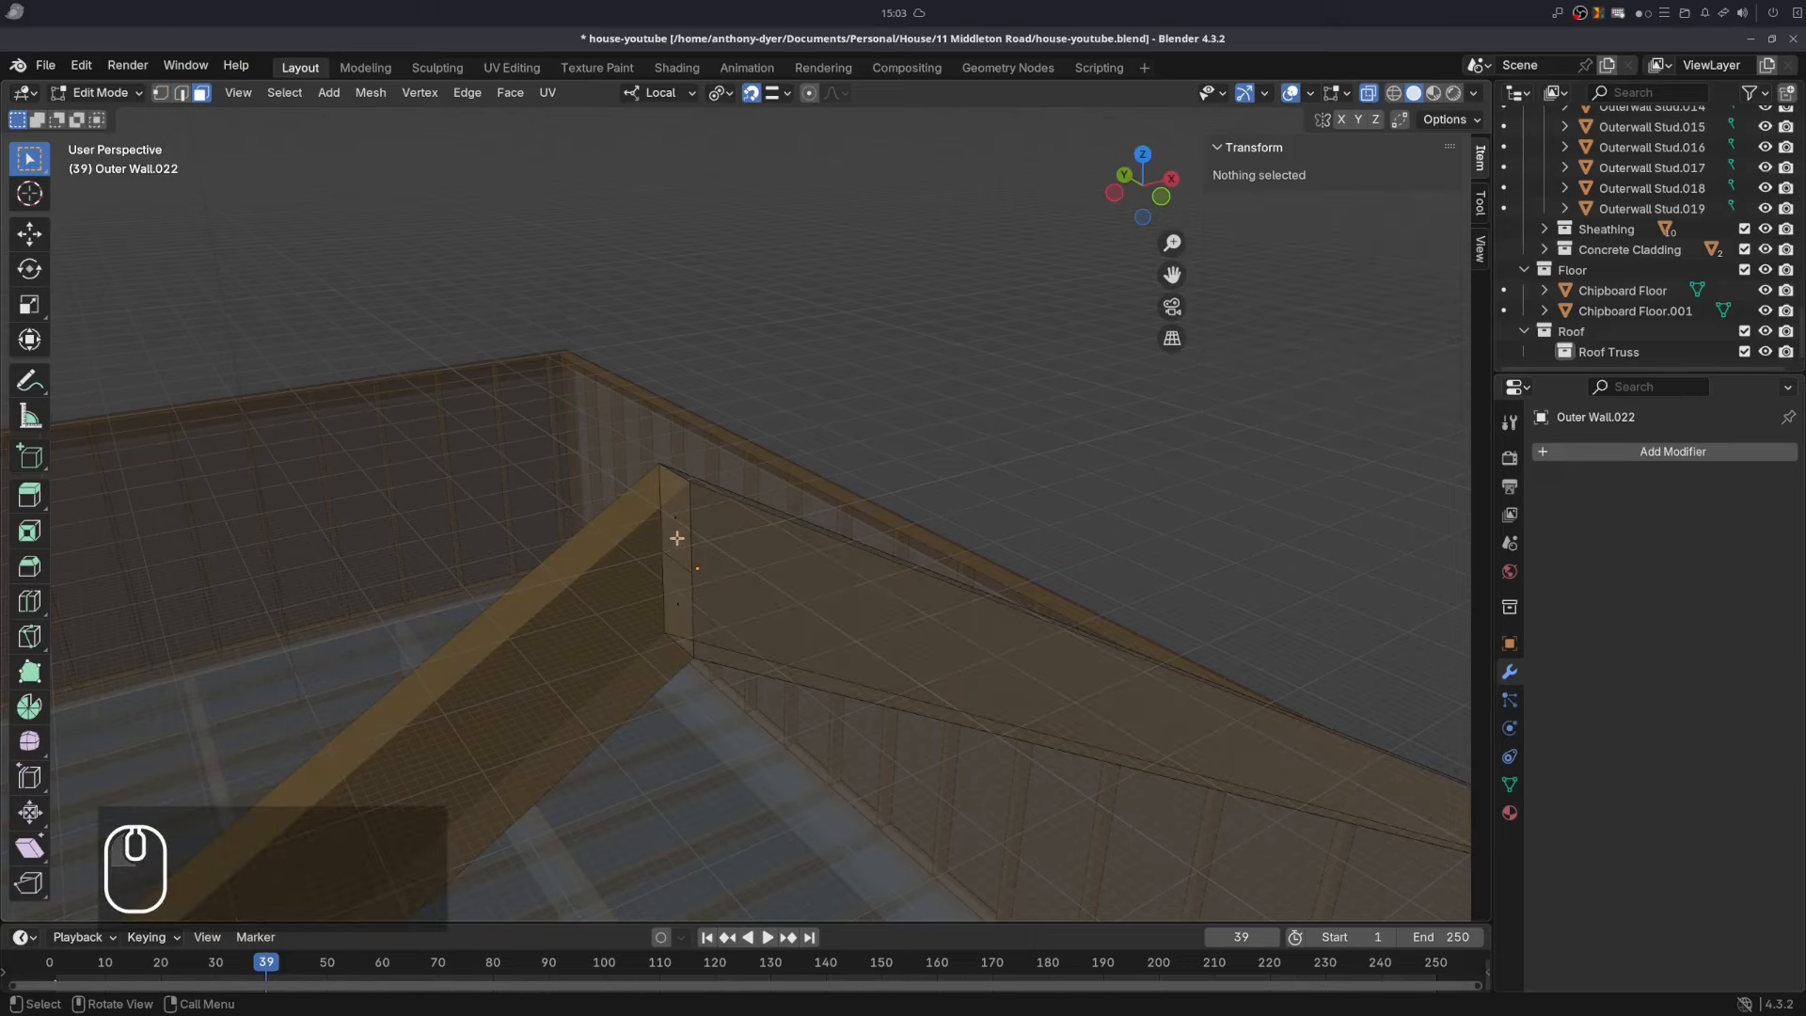
left_click(677, 538)
left_click(677, 594, "shift")
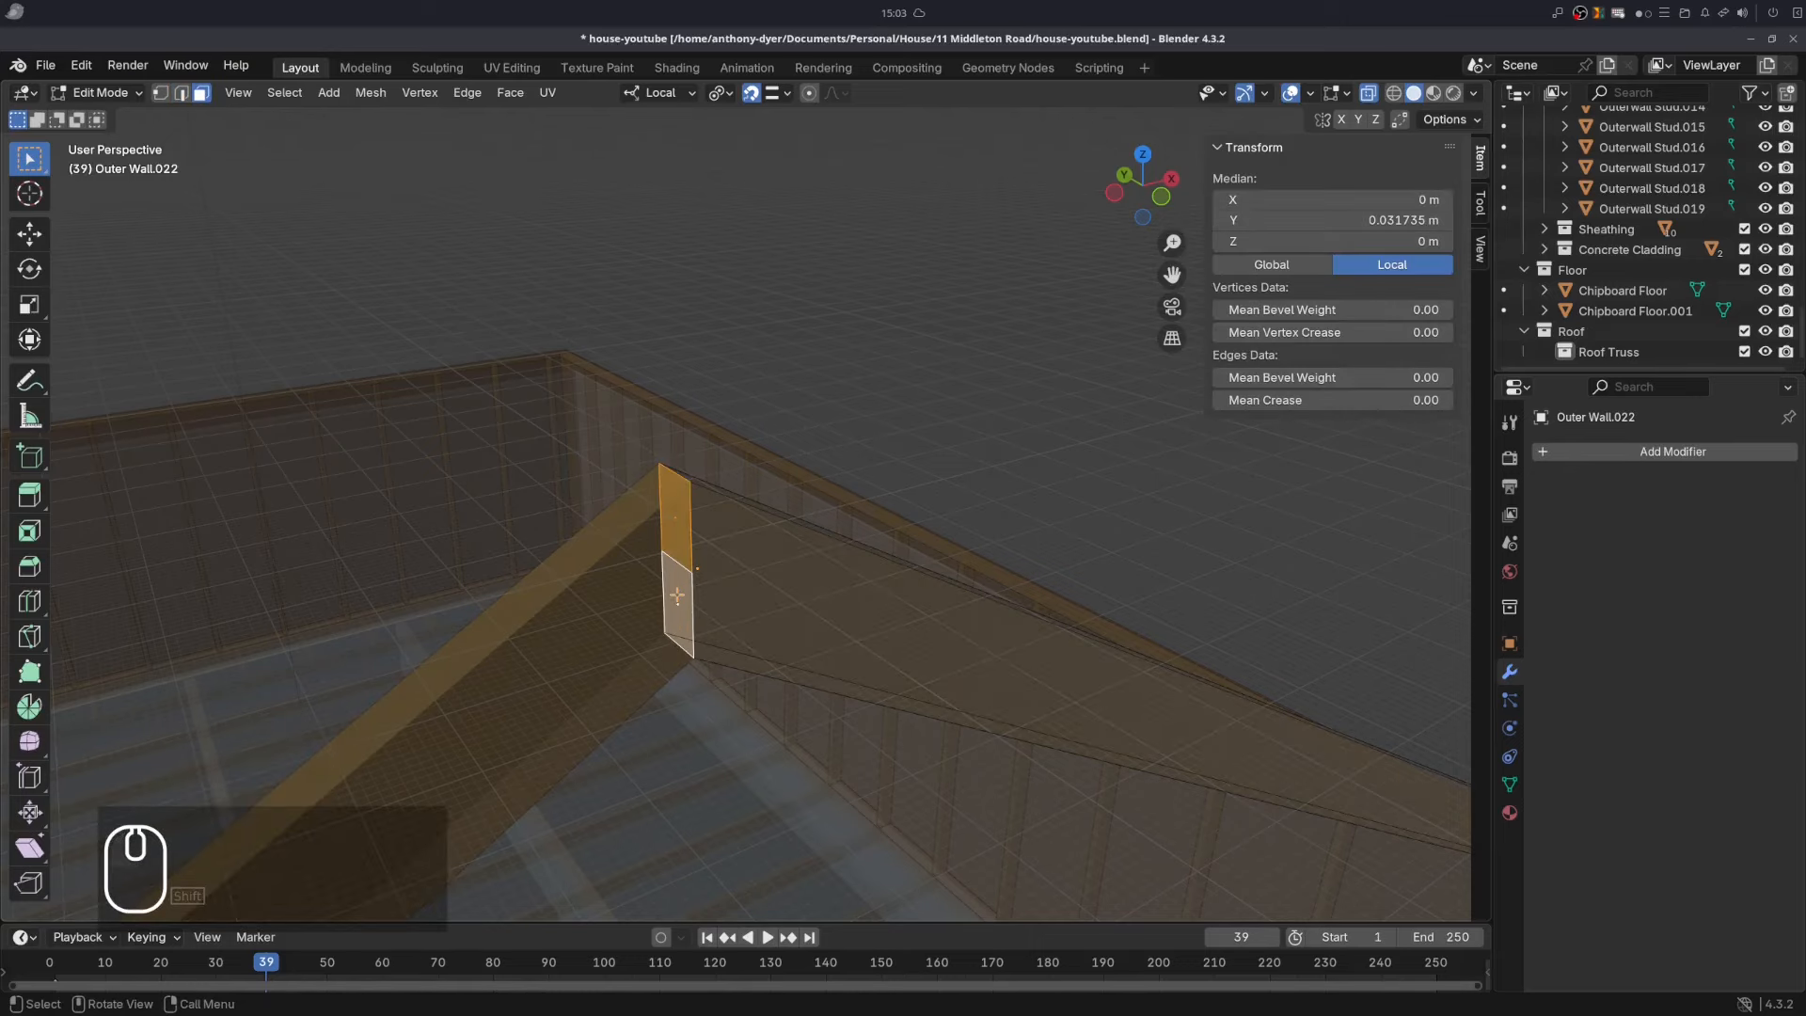
right_click(677, 595)
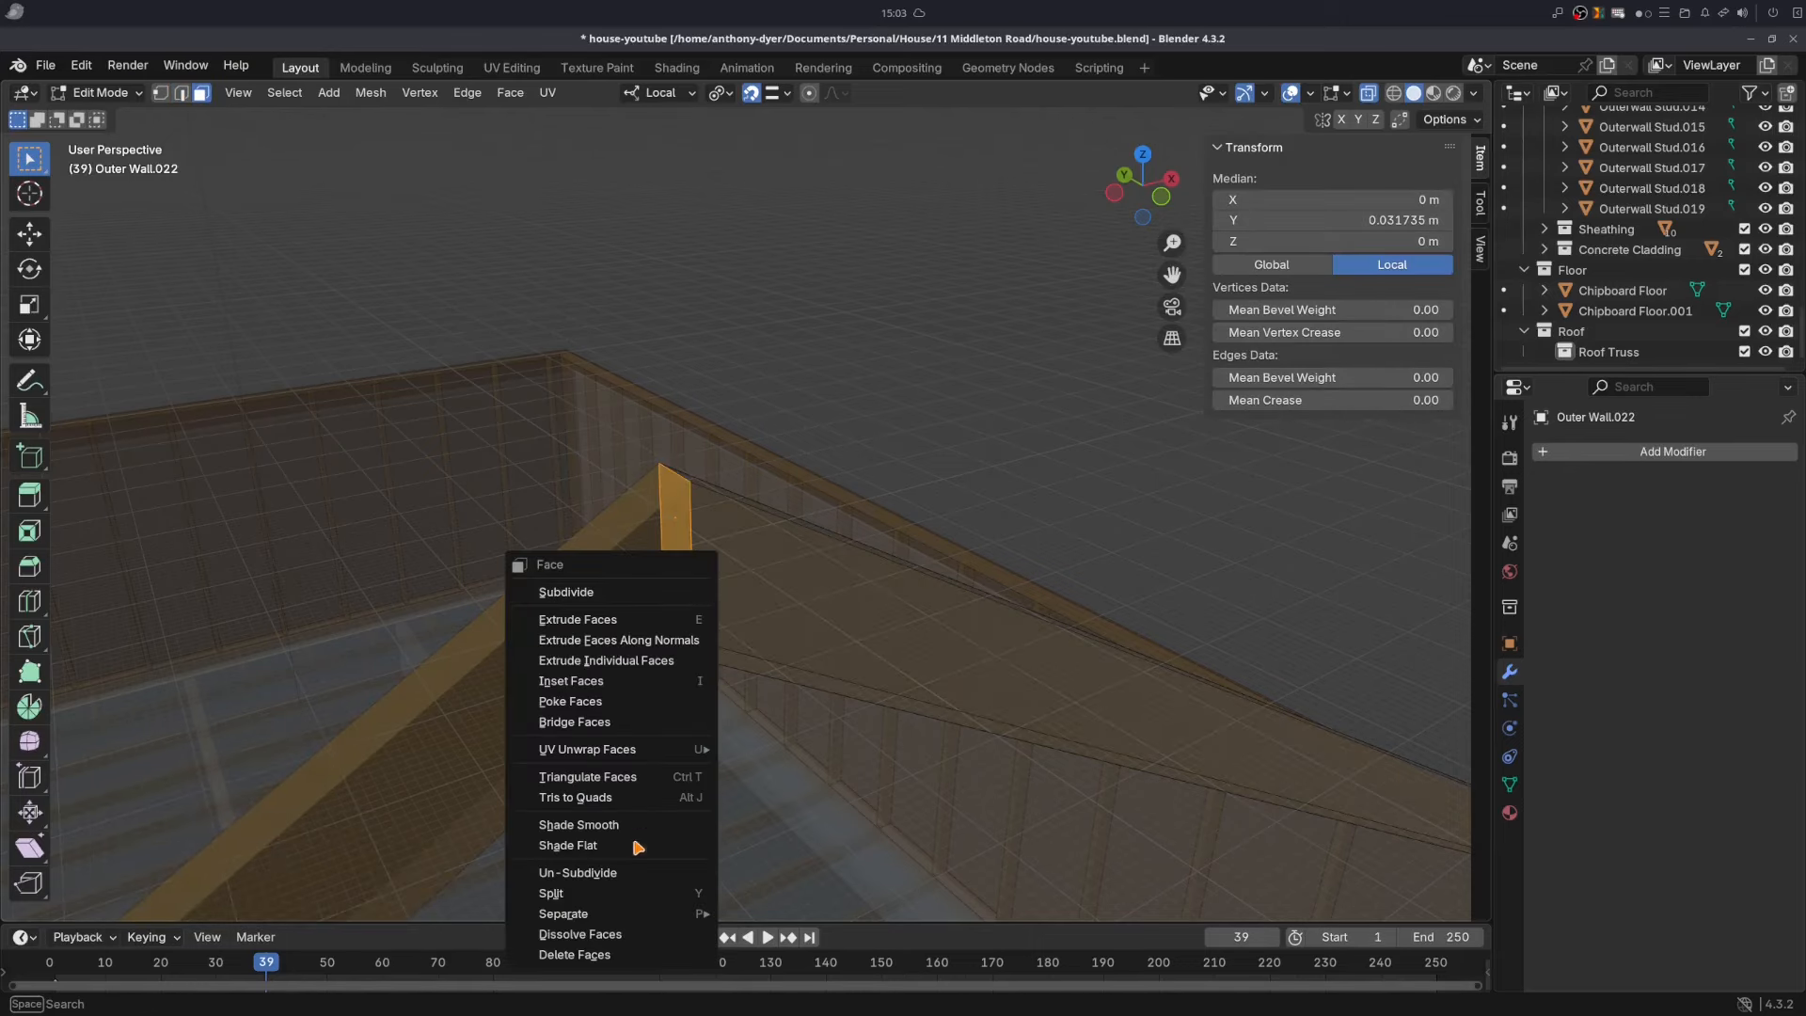
left_click(625, 938)
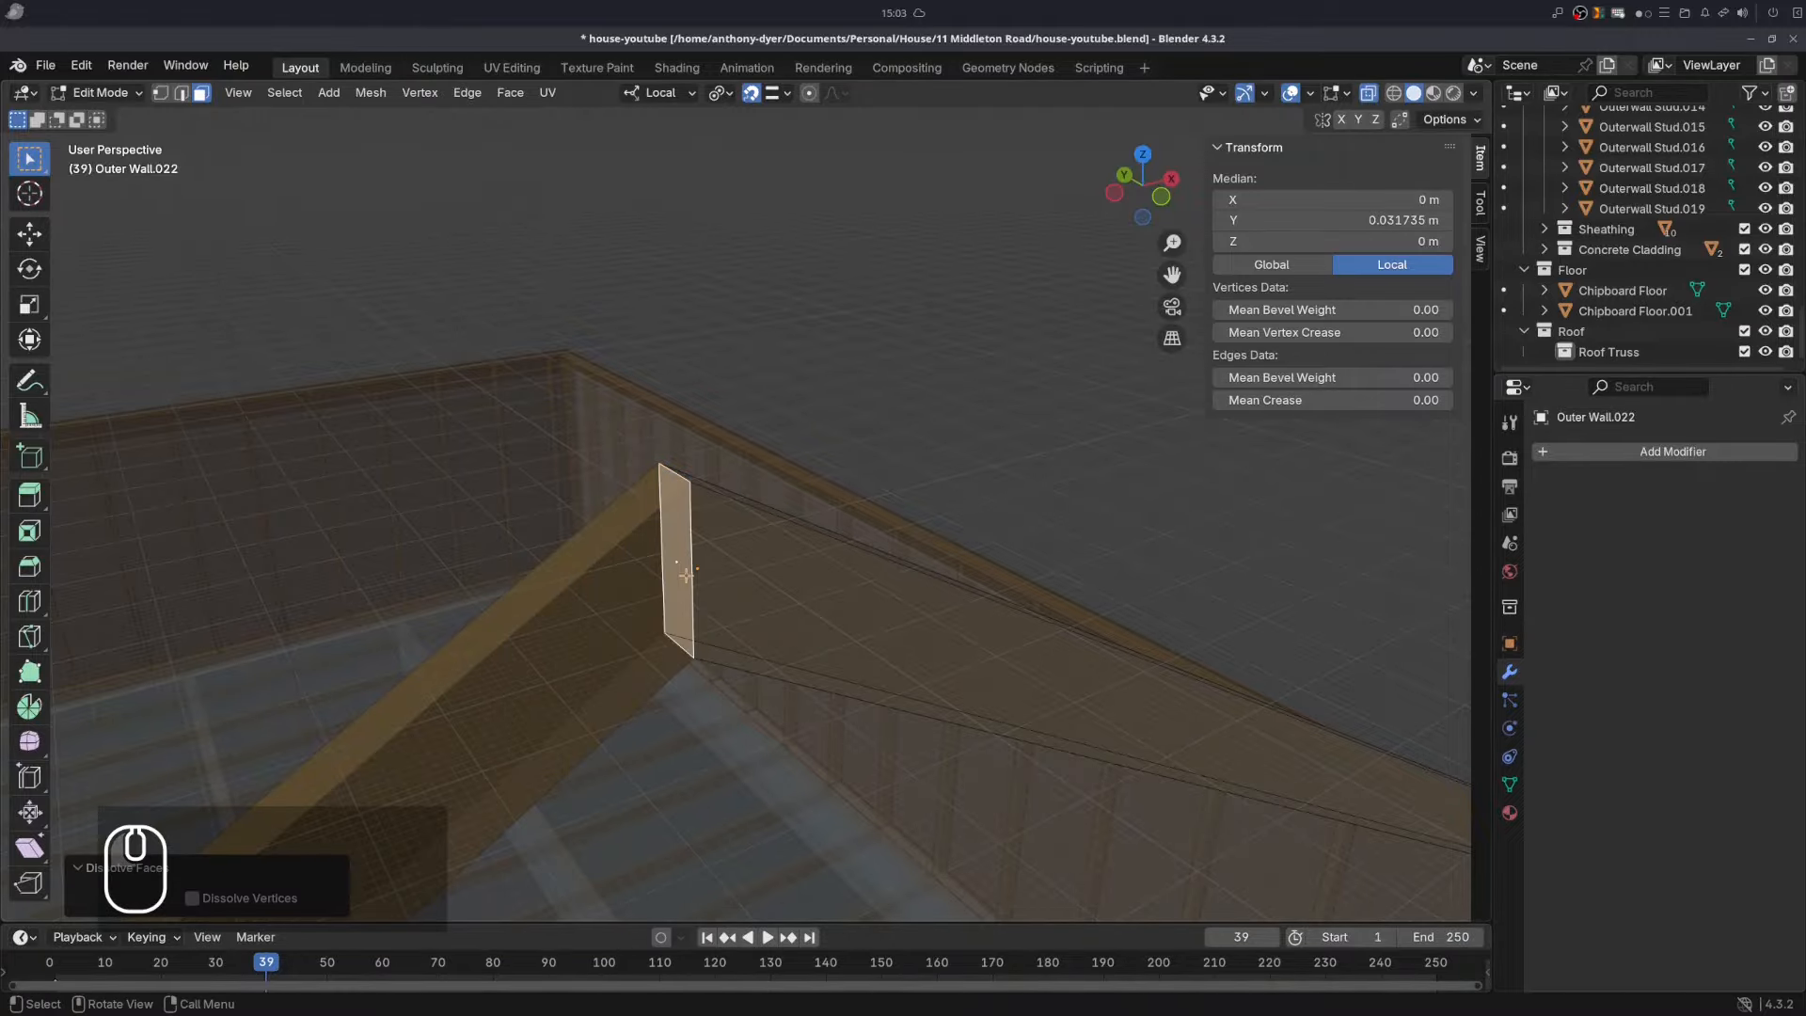
scroll(667, 520, "down", 3)
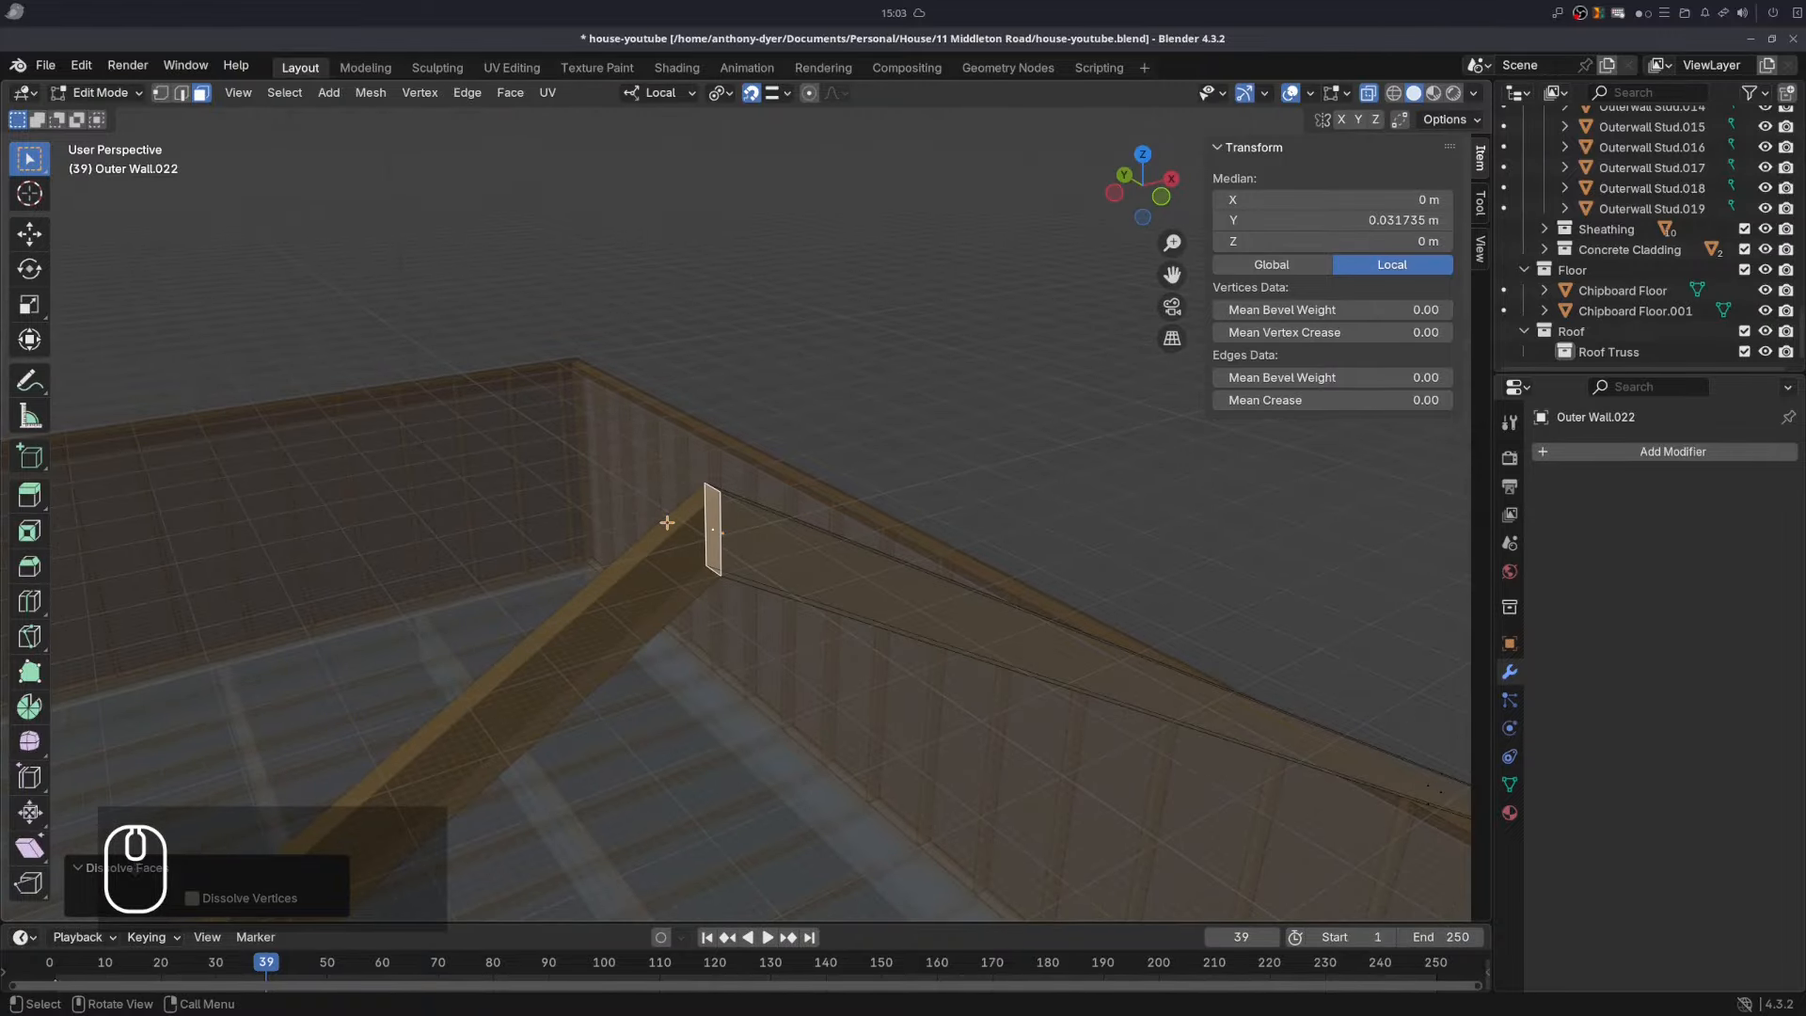
- Leave rafter editing and duplicate the horizontal top beam about 1.06 m upward along local Z
key("Tab")
middle_click_drag(665, 524, 875, 528)
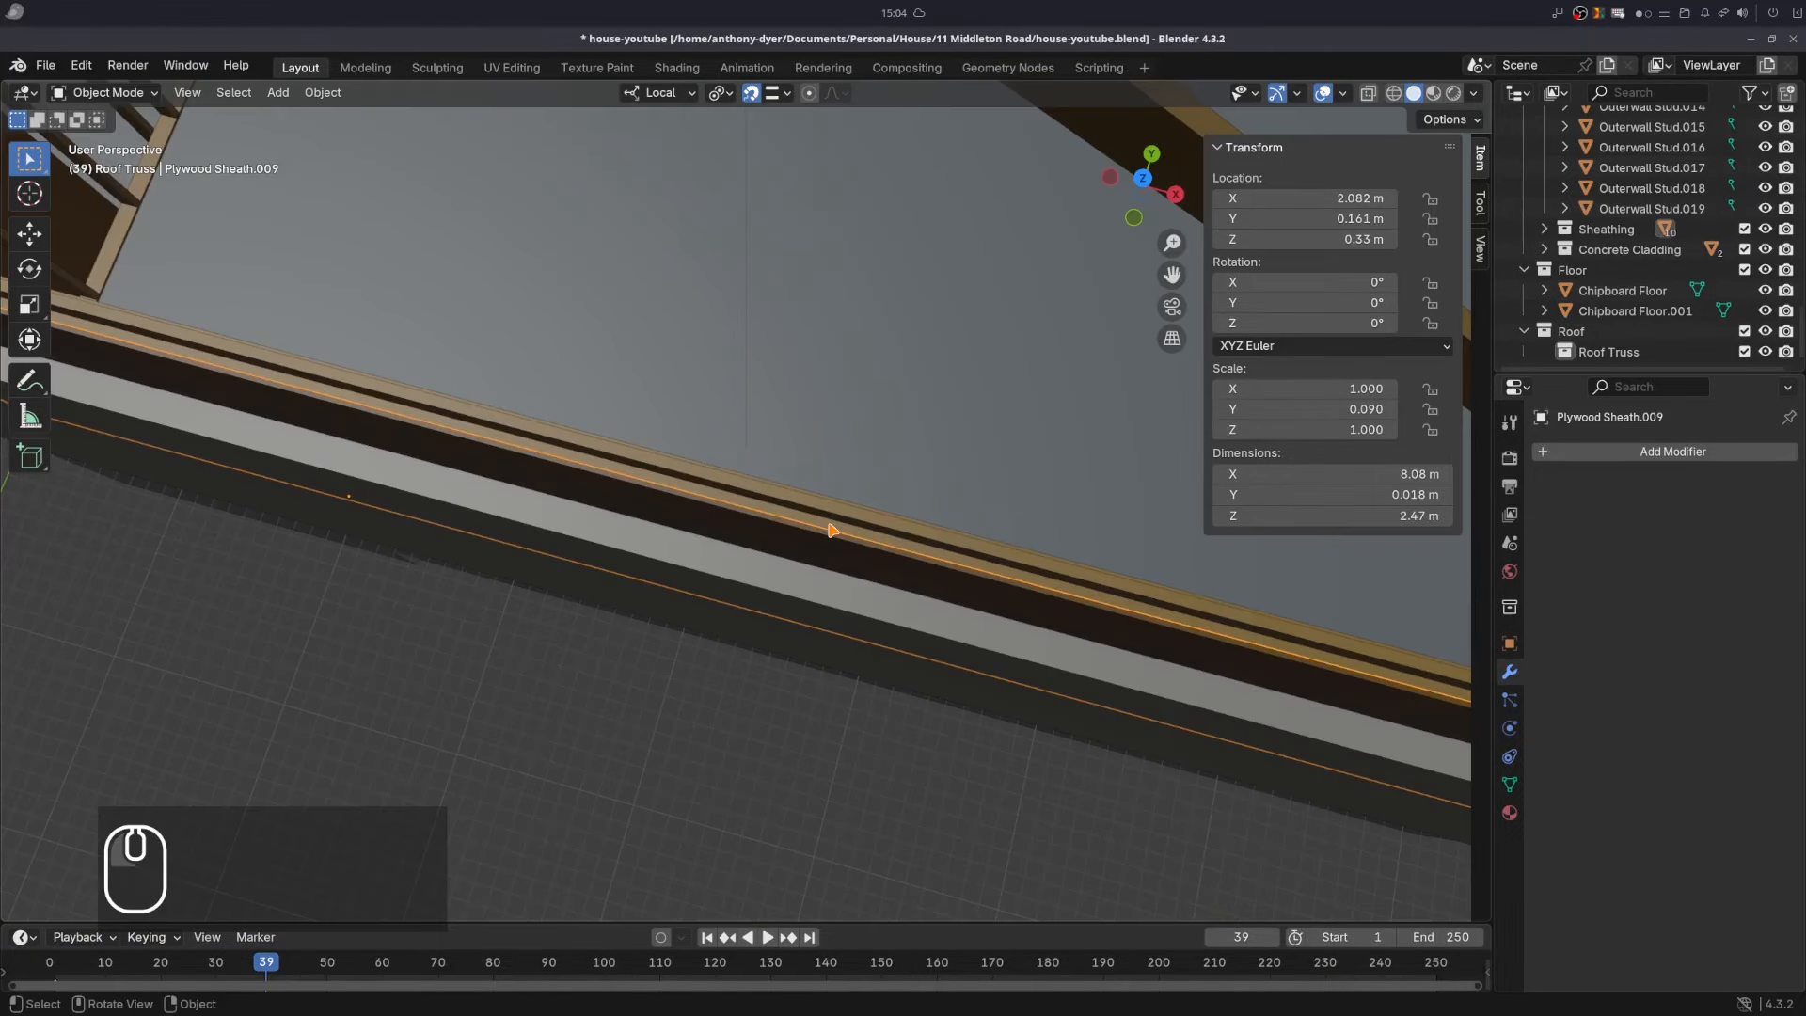
left_click(832, 530)
scroll(851, 496, "down", 6)
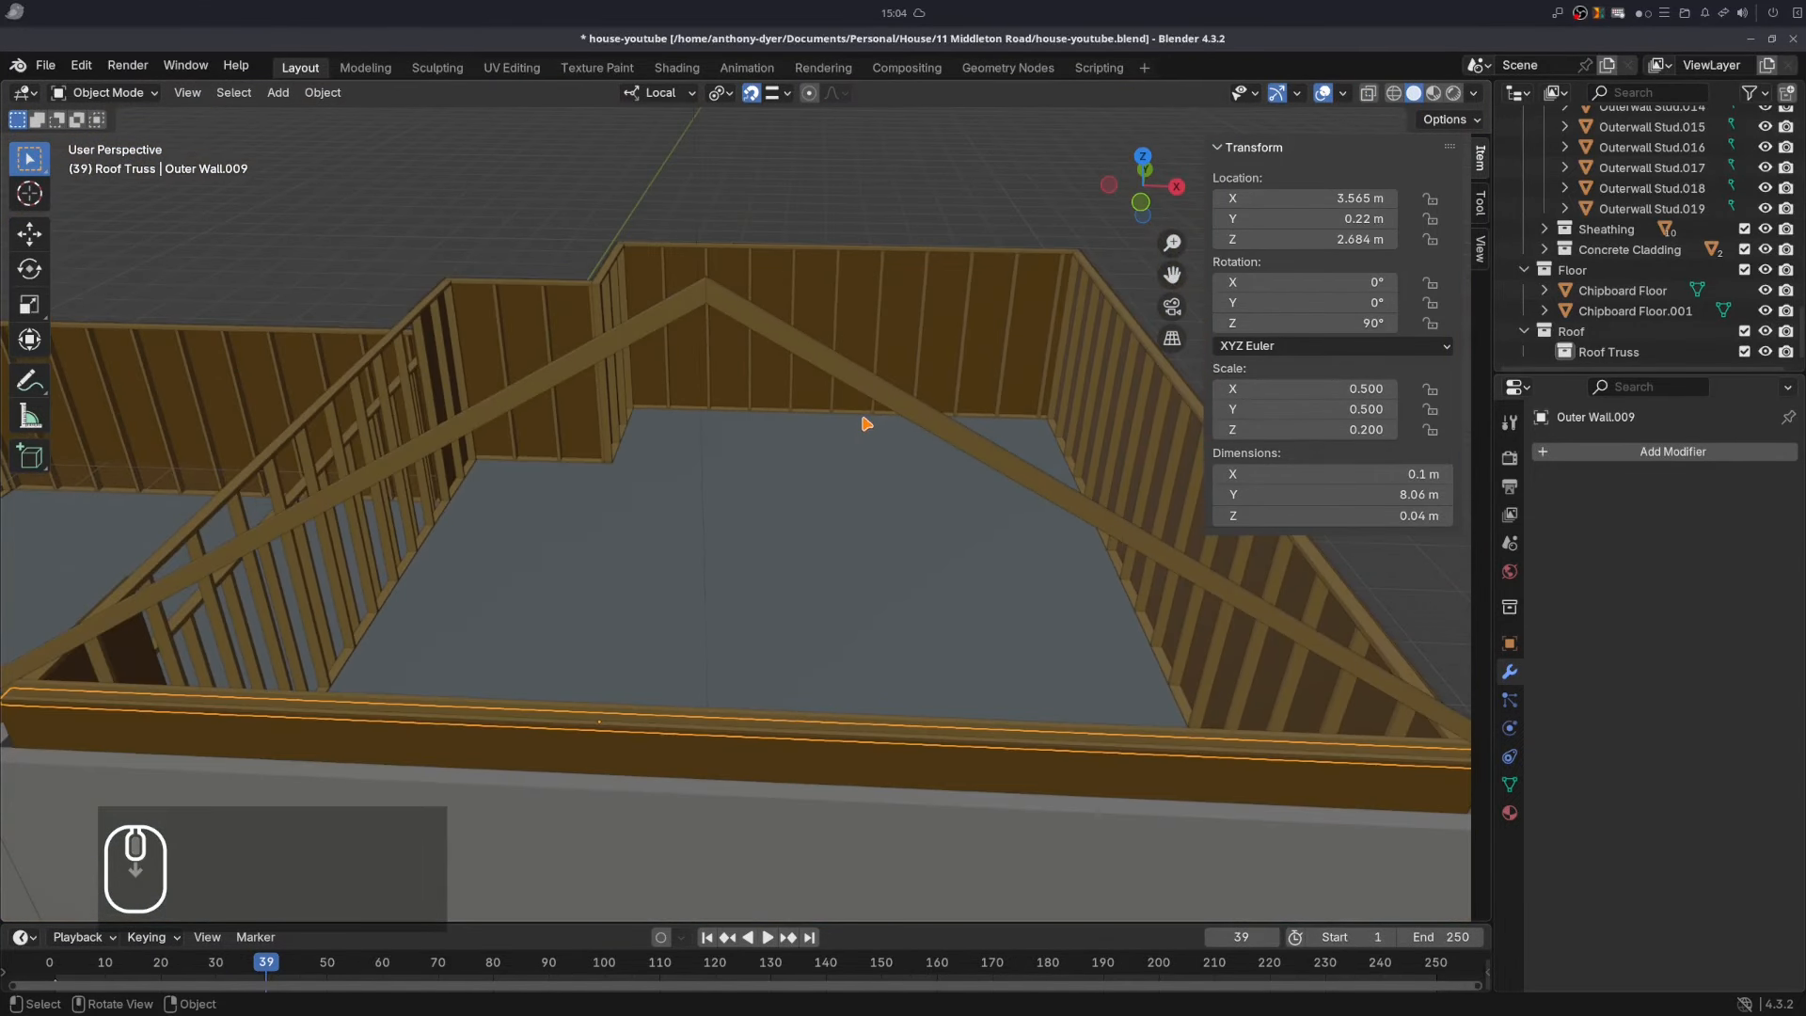
key("shift")
key("shift+d")
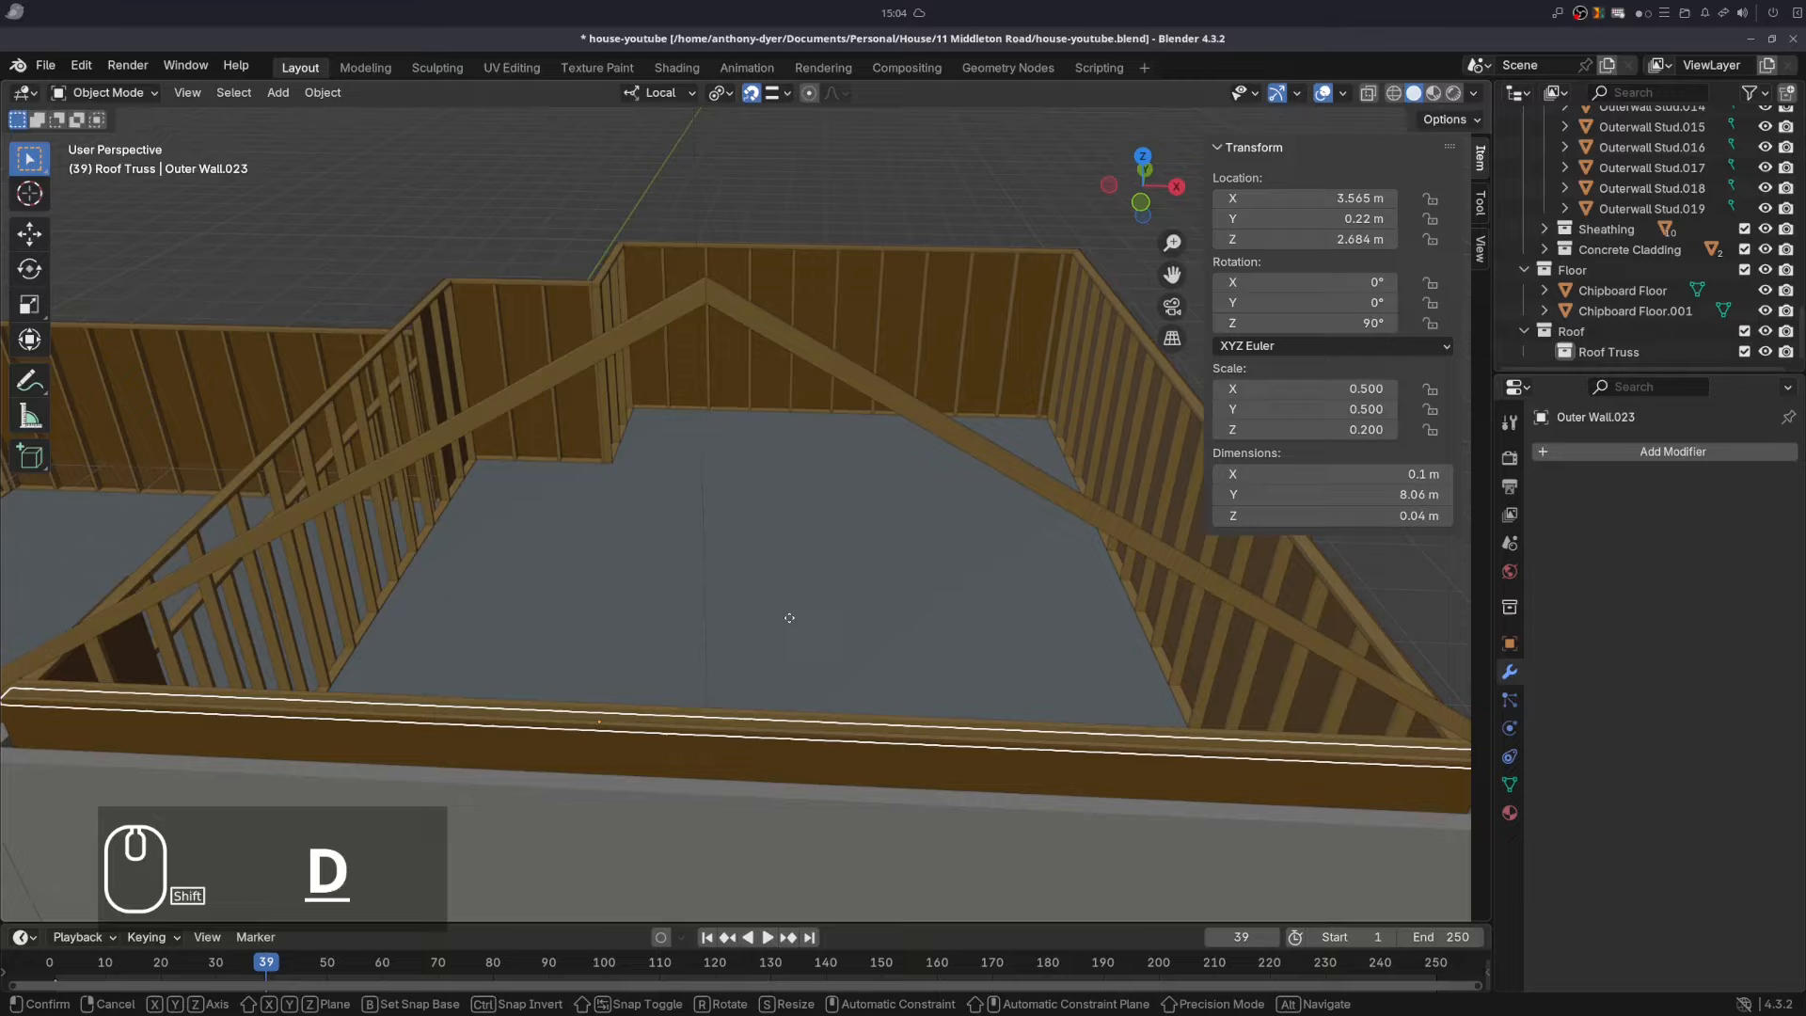
key("z")
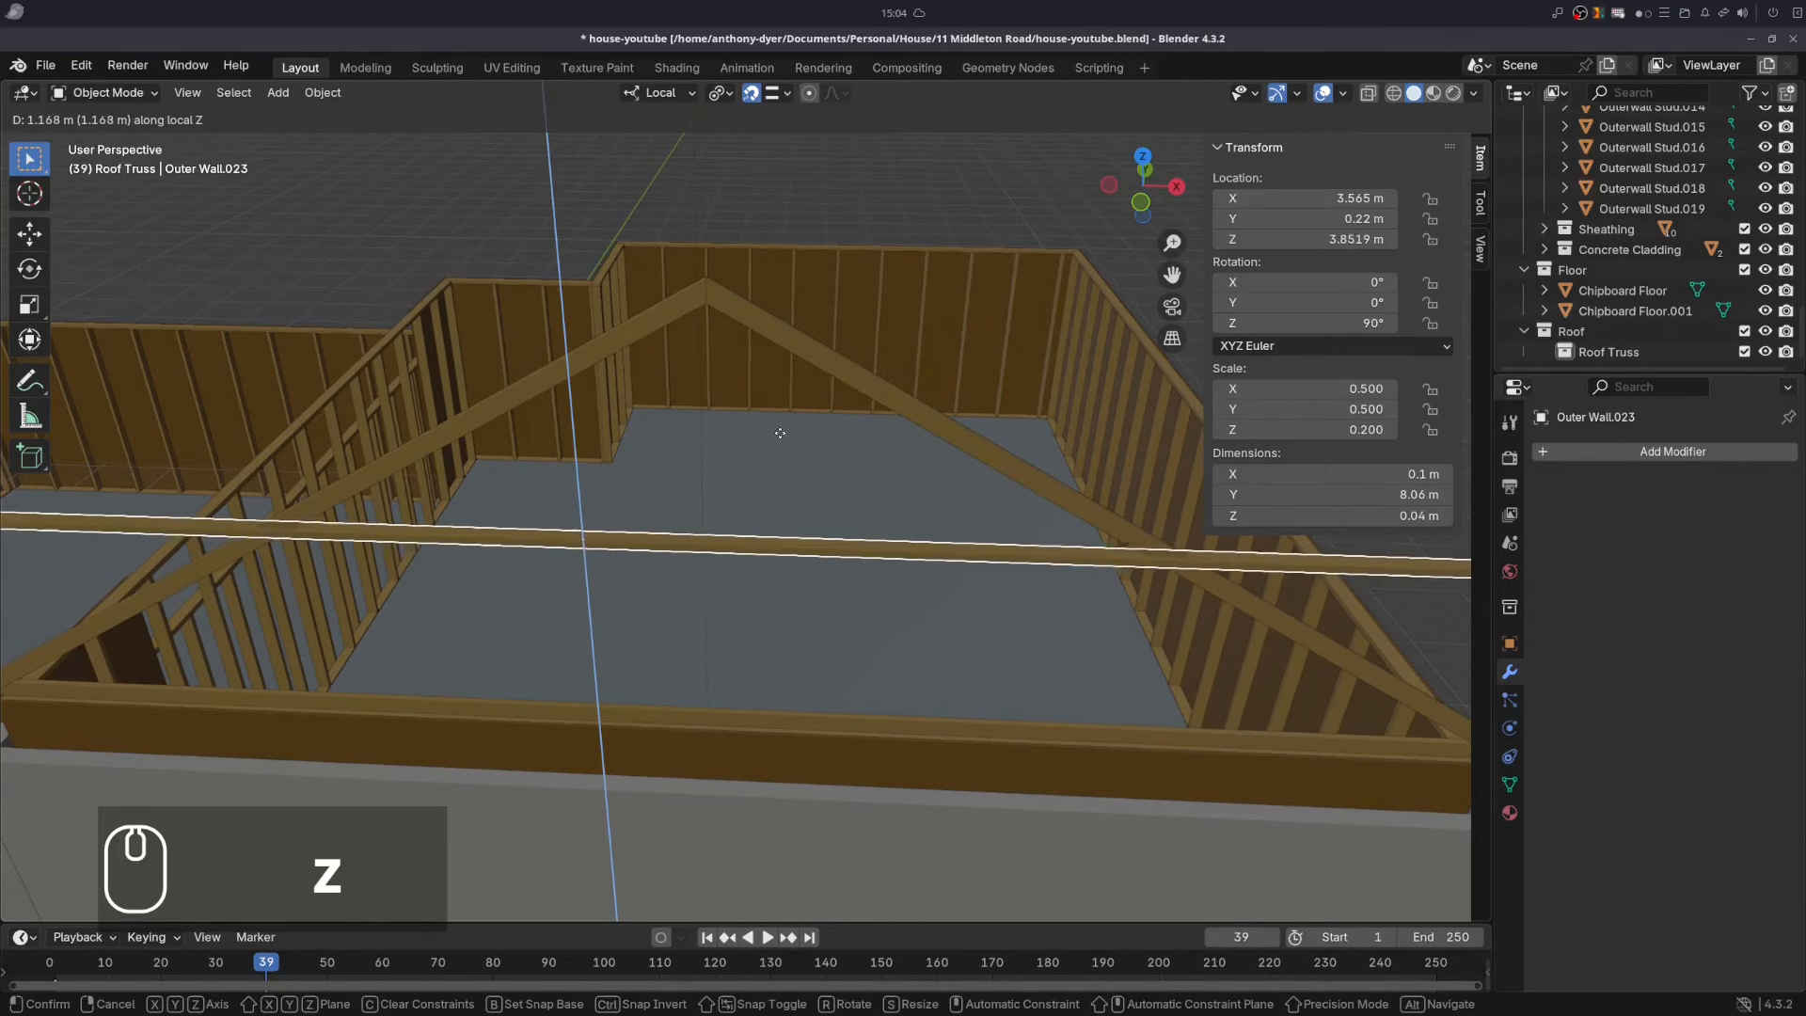
left_click(767, 457)
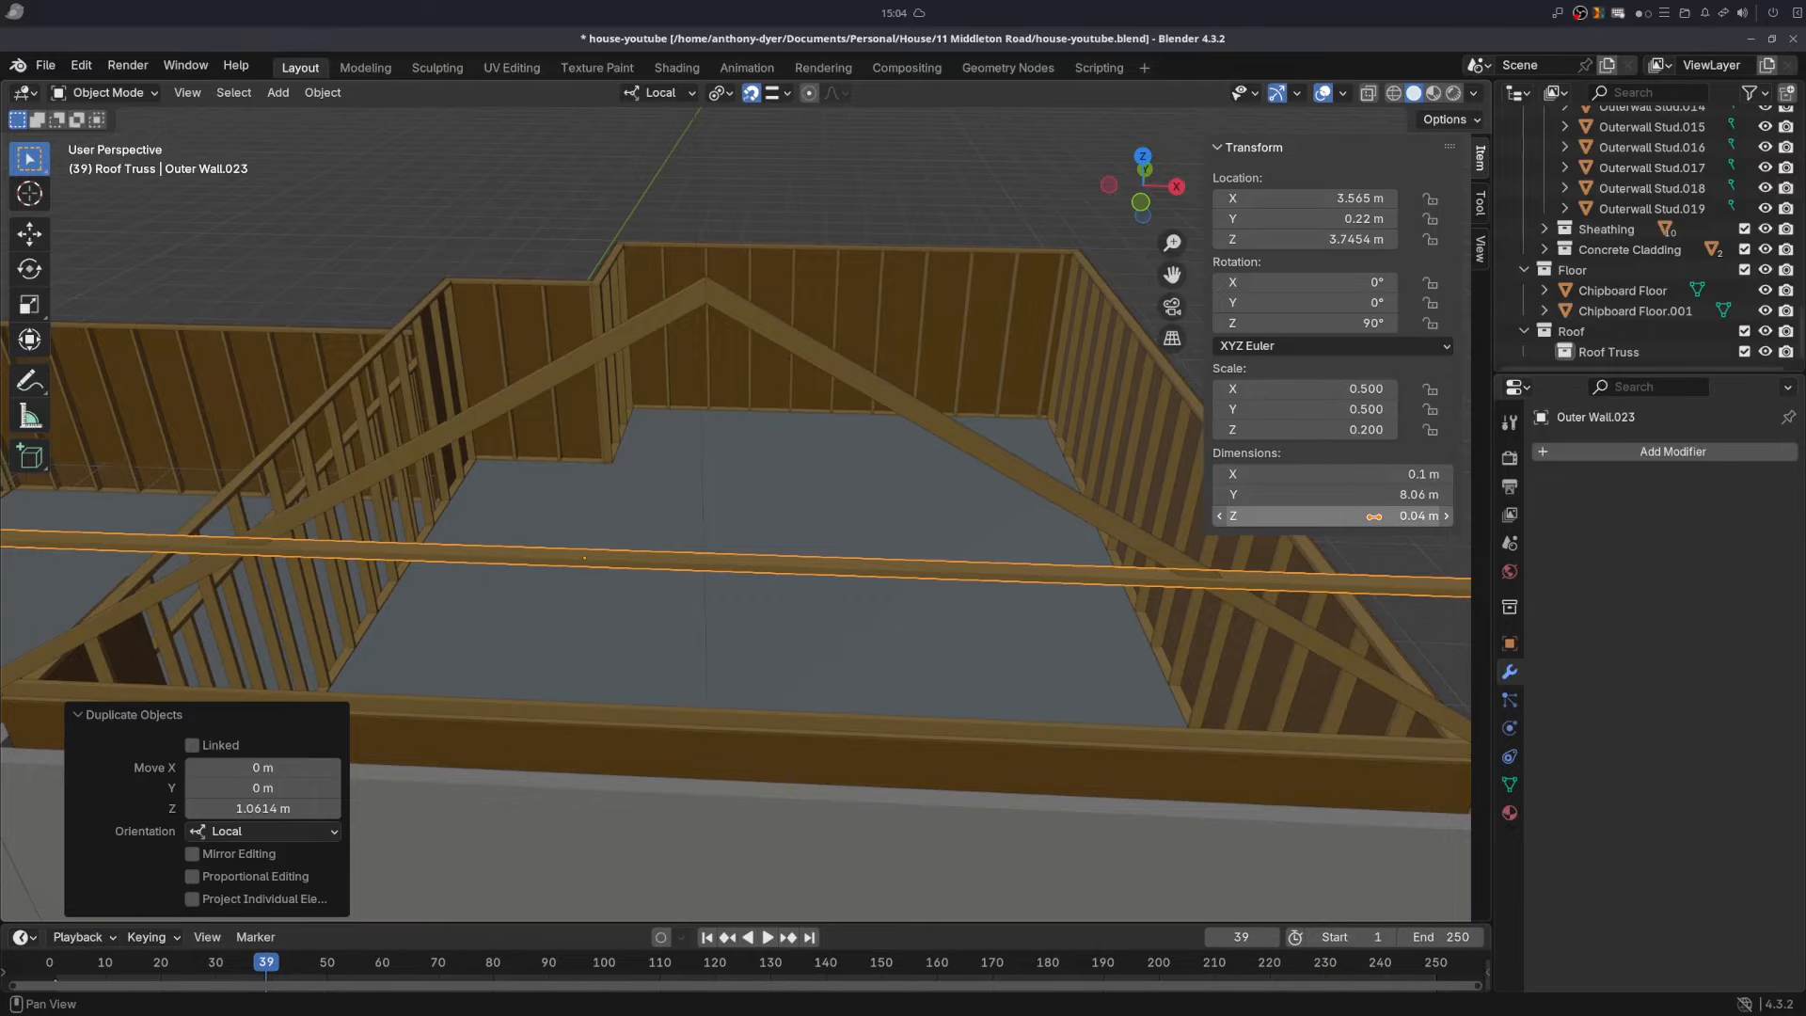
- Set the duplicated beam's dimensions to 0.035 m in Z and 0.07 m in X
left_click(1373, 515)
type("0.03")
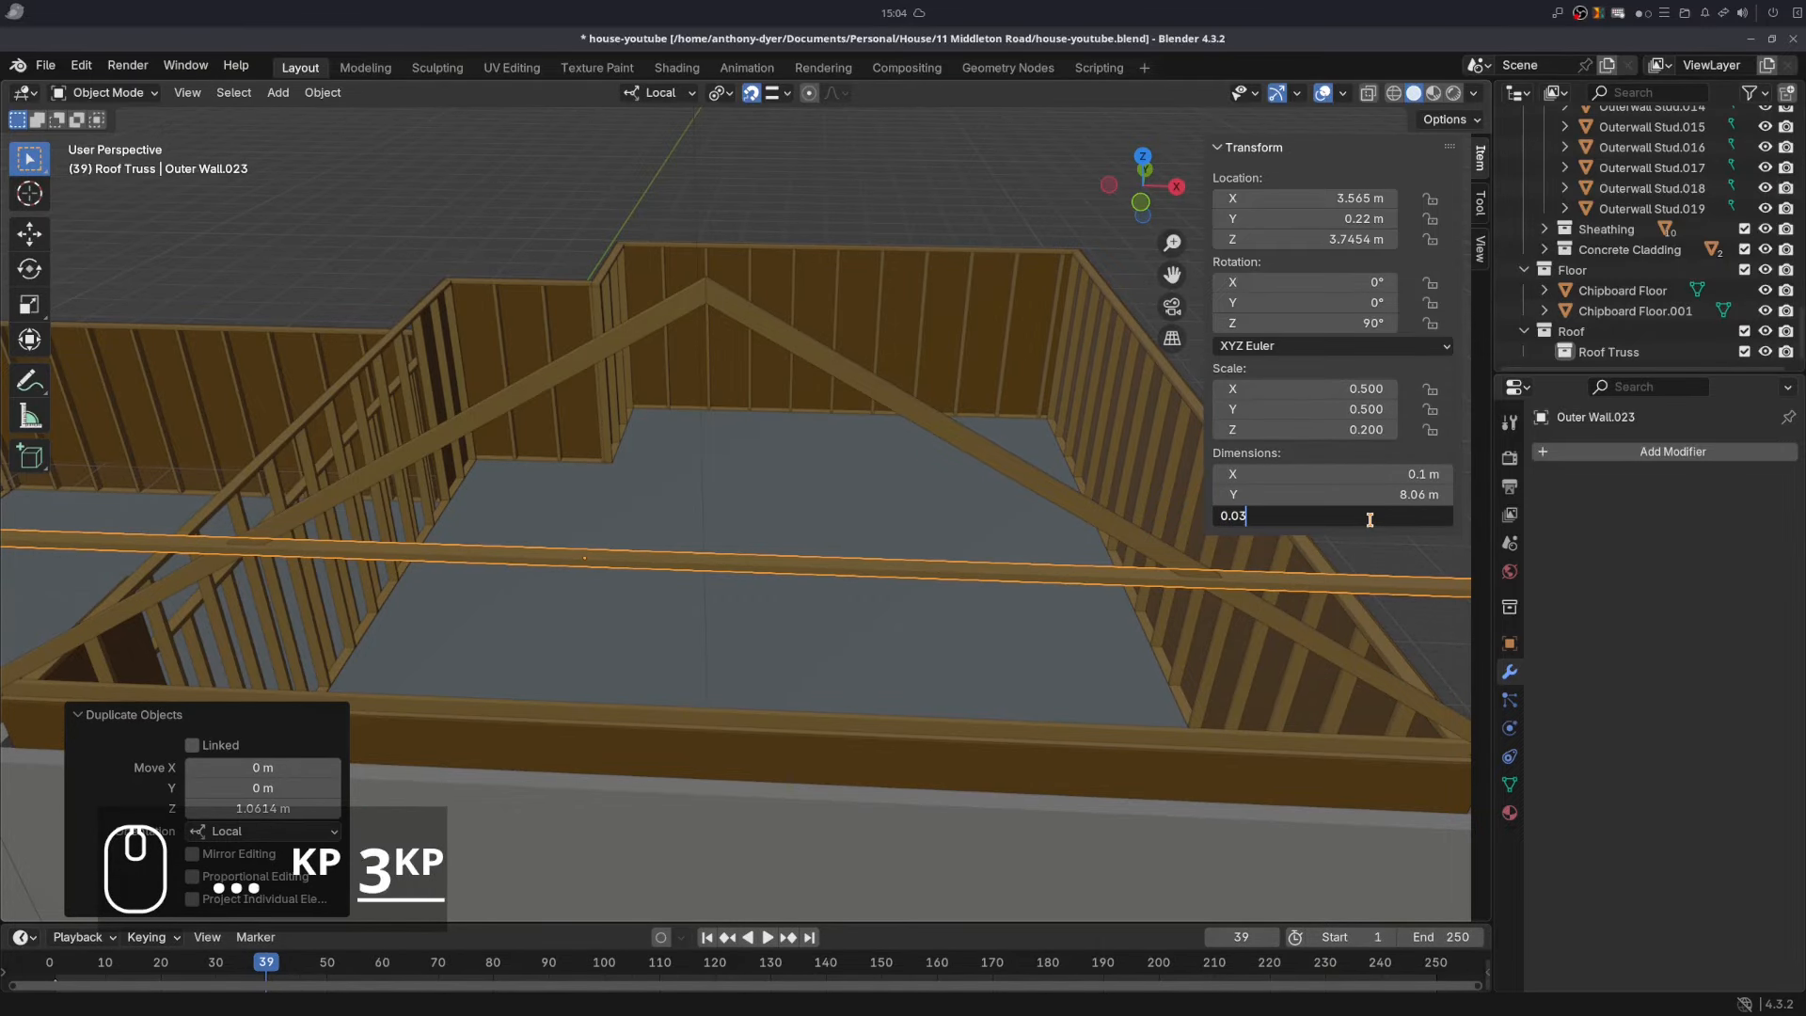
type("5")
key("Return")
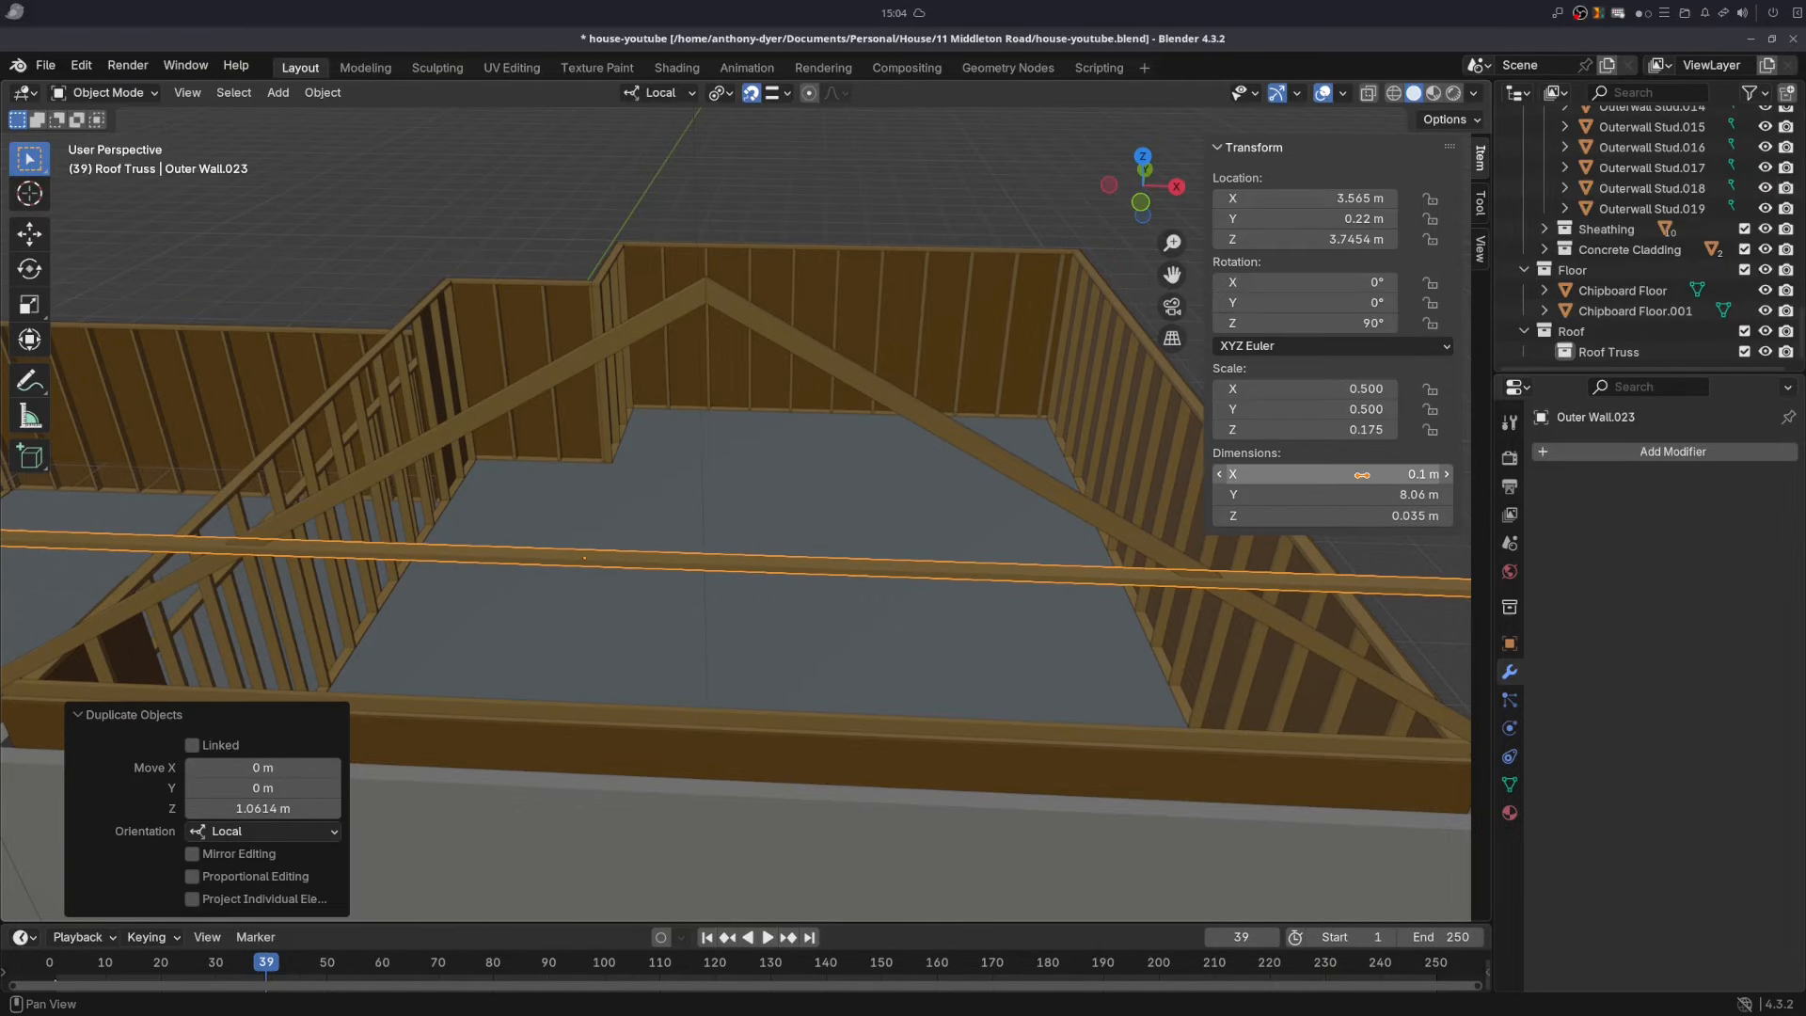
left_click(1361, 474)
type("0.07")
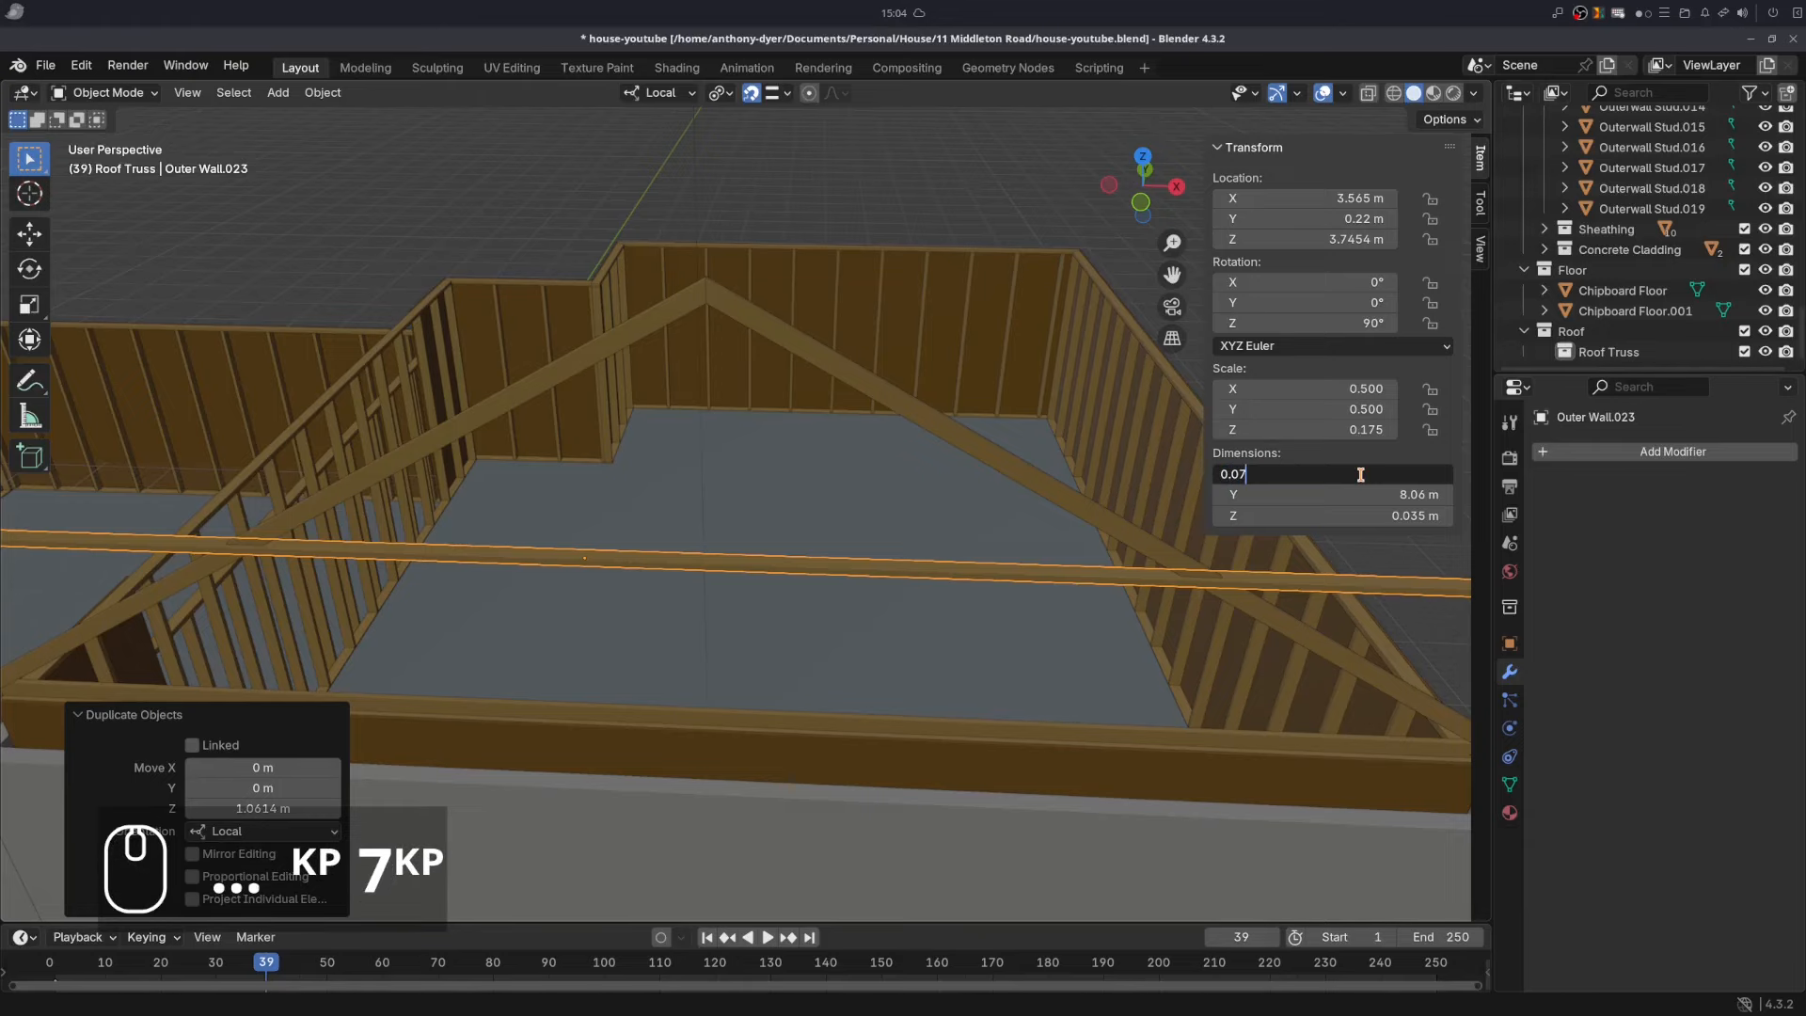
key("Return")
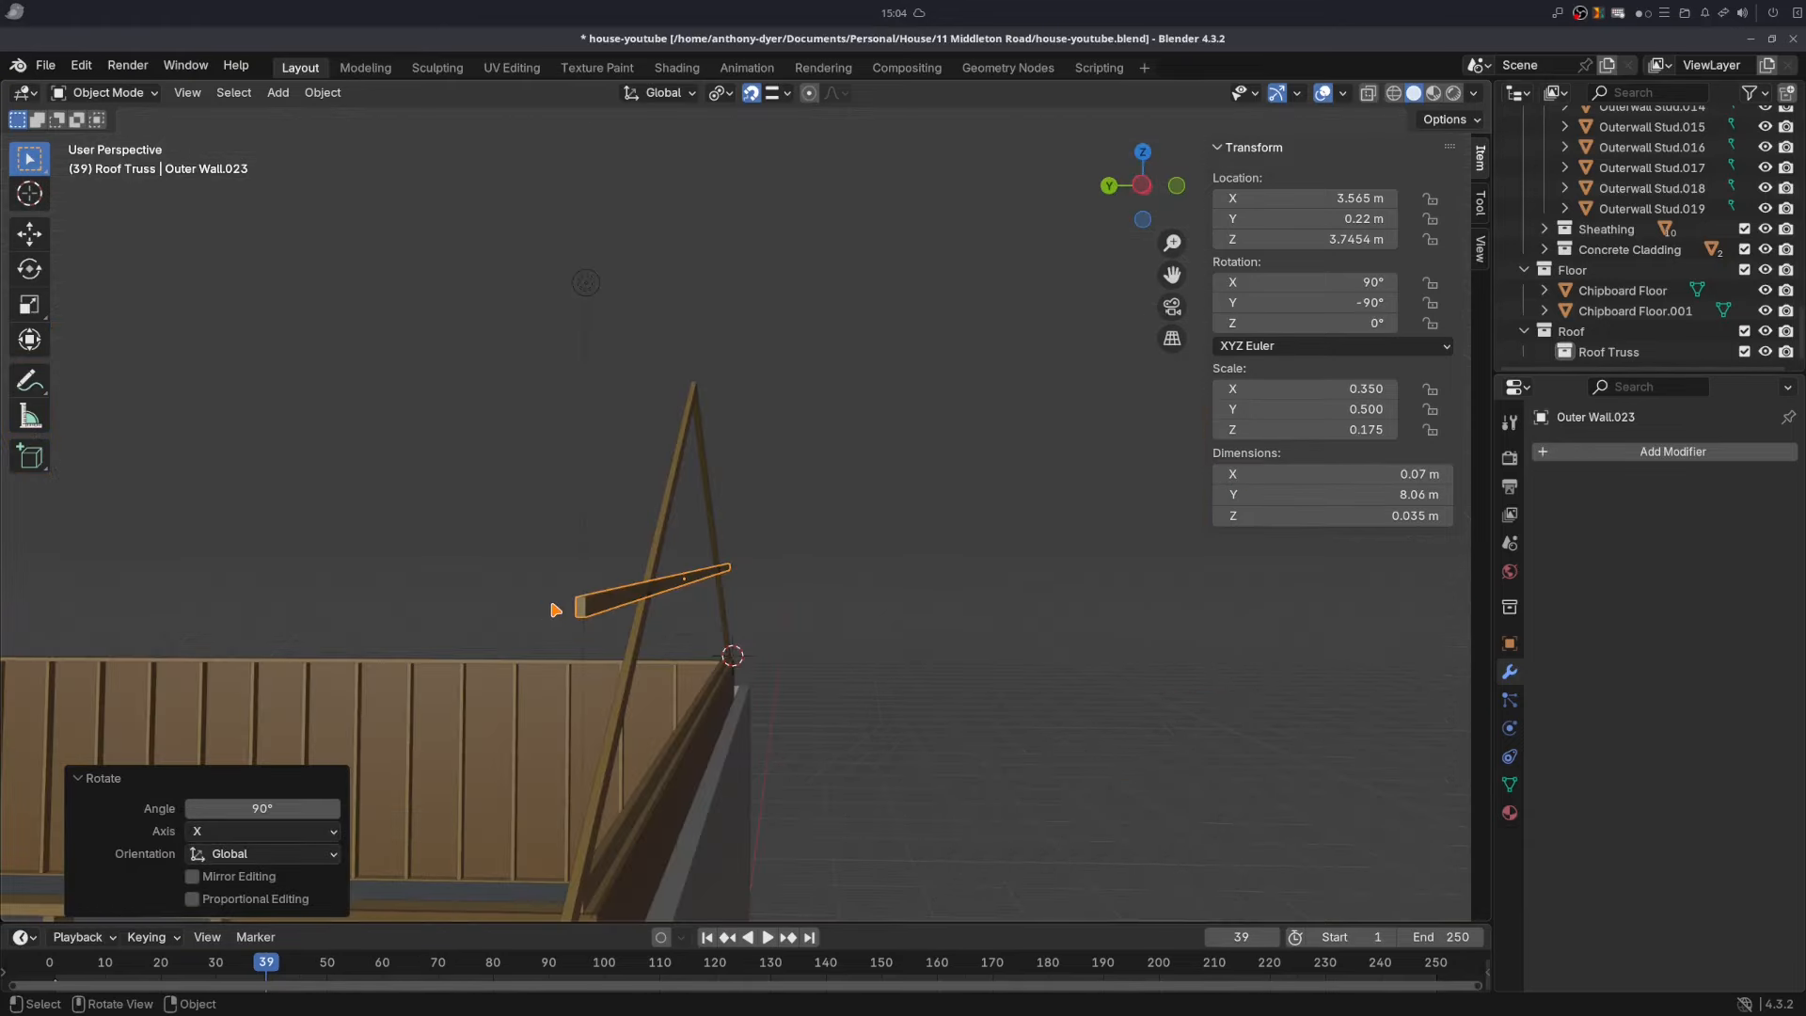
- In edge select, subdivide the vertical edges at both ends of the duplicated beam with one cut
scroll(553, 614, "up", 1)
key("Tab")
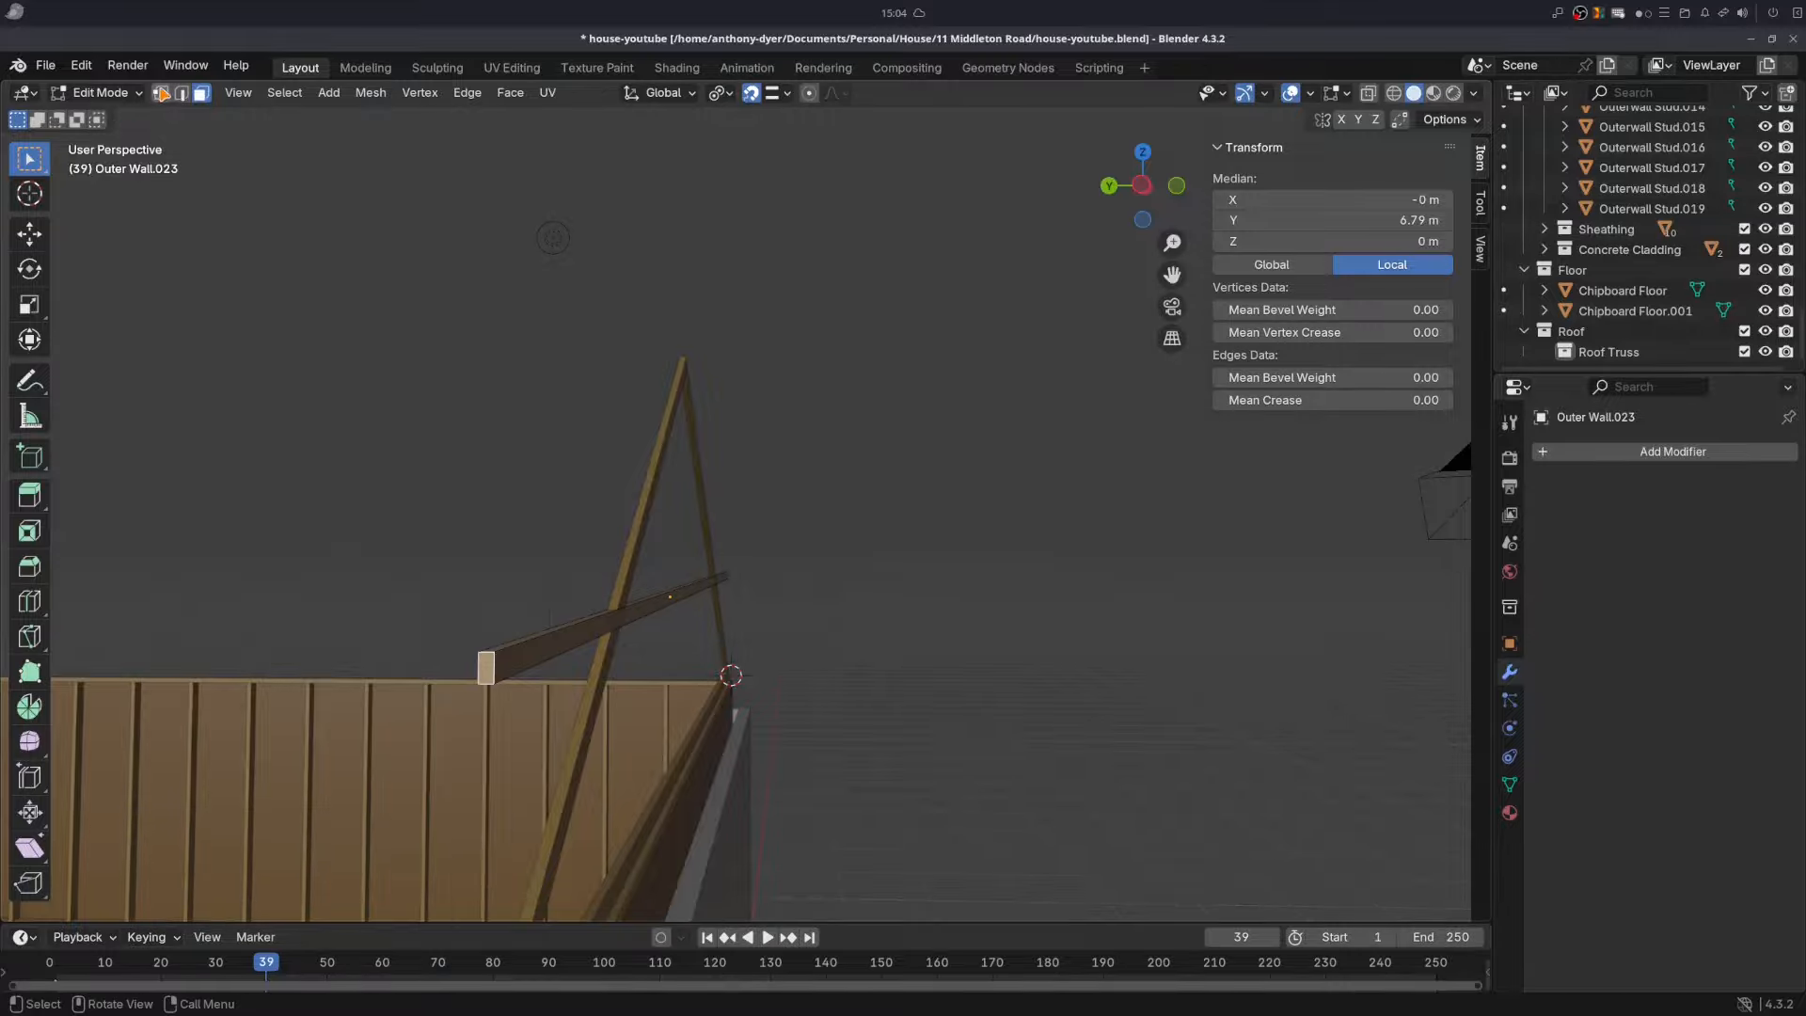
left_click(181, 92)
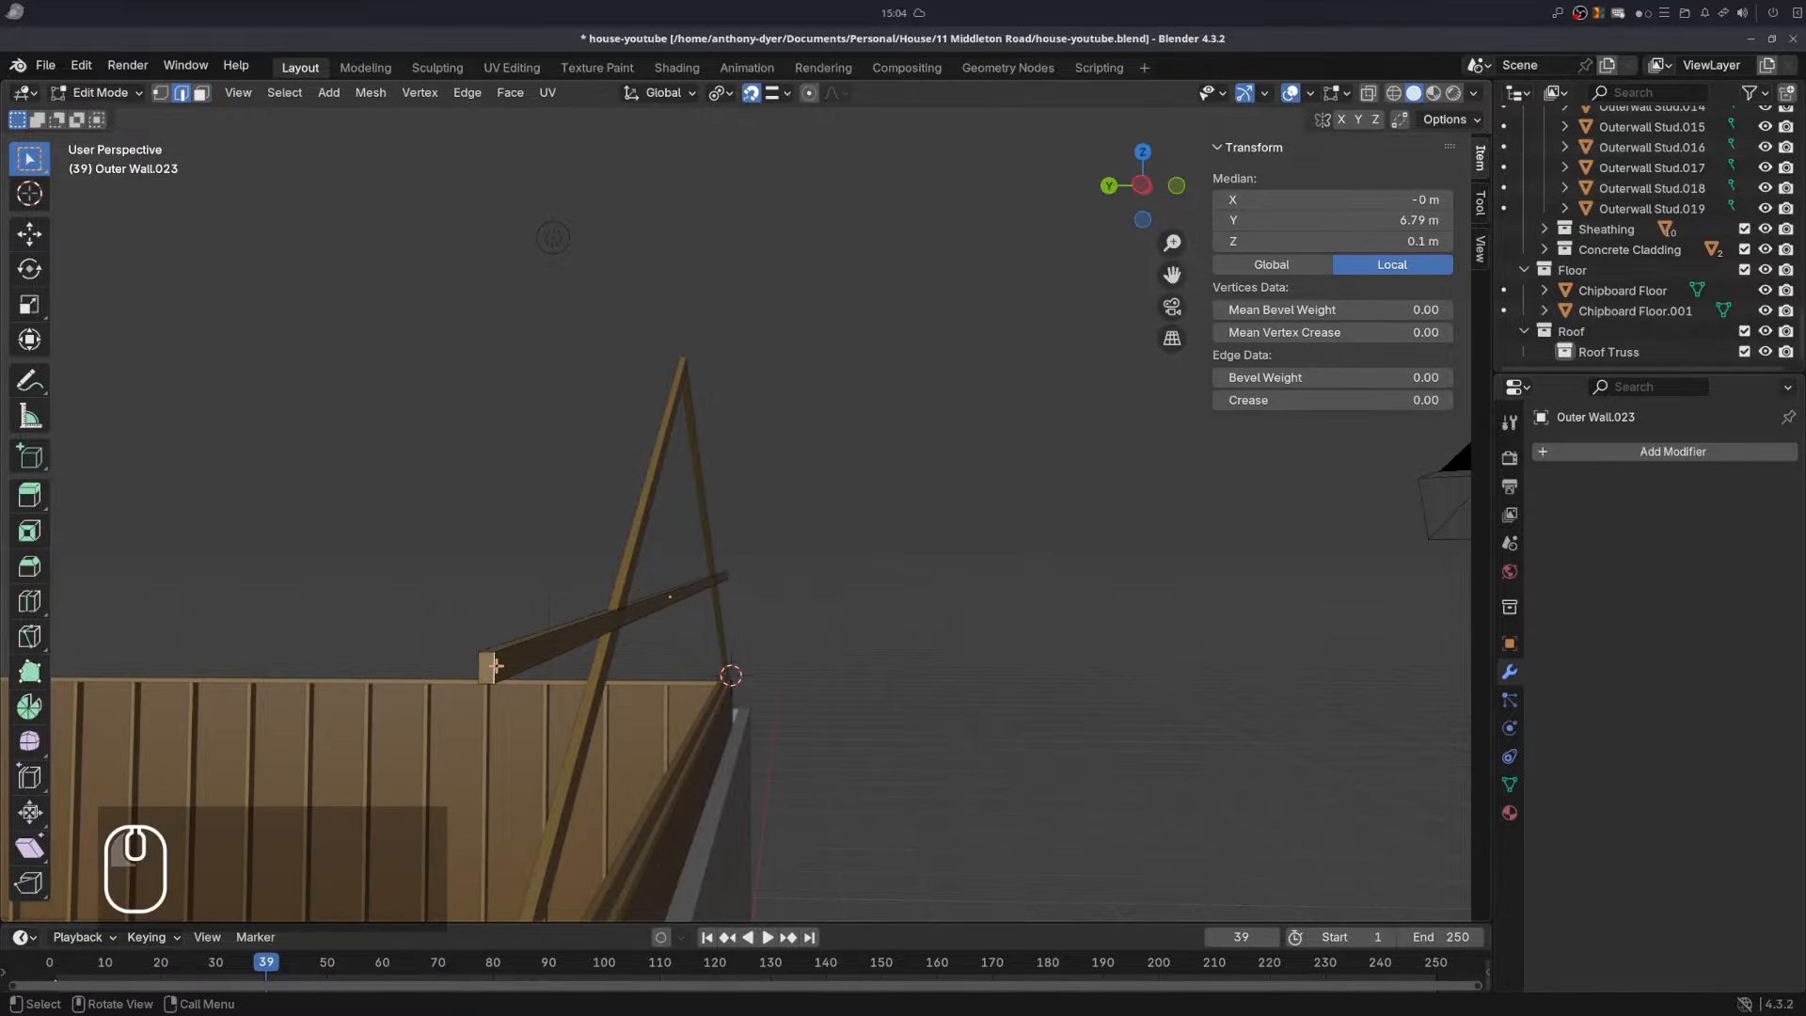
key("ctrl+e")
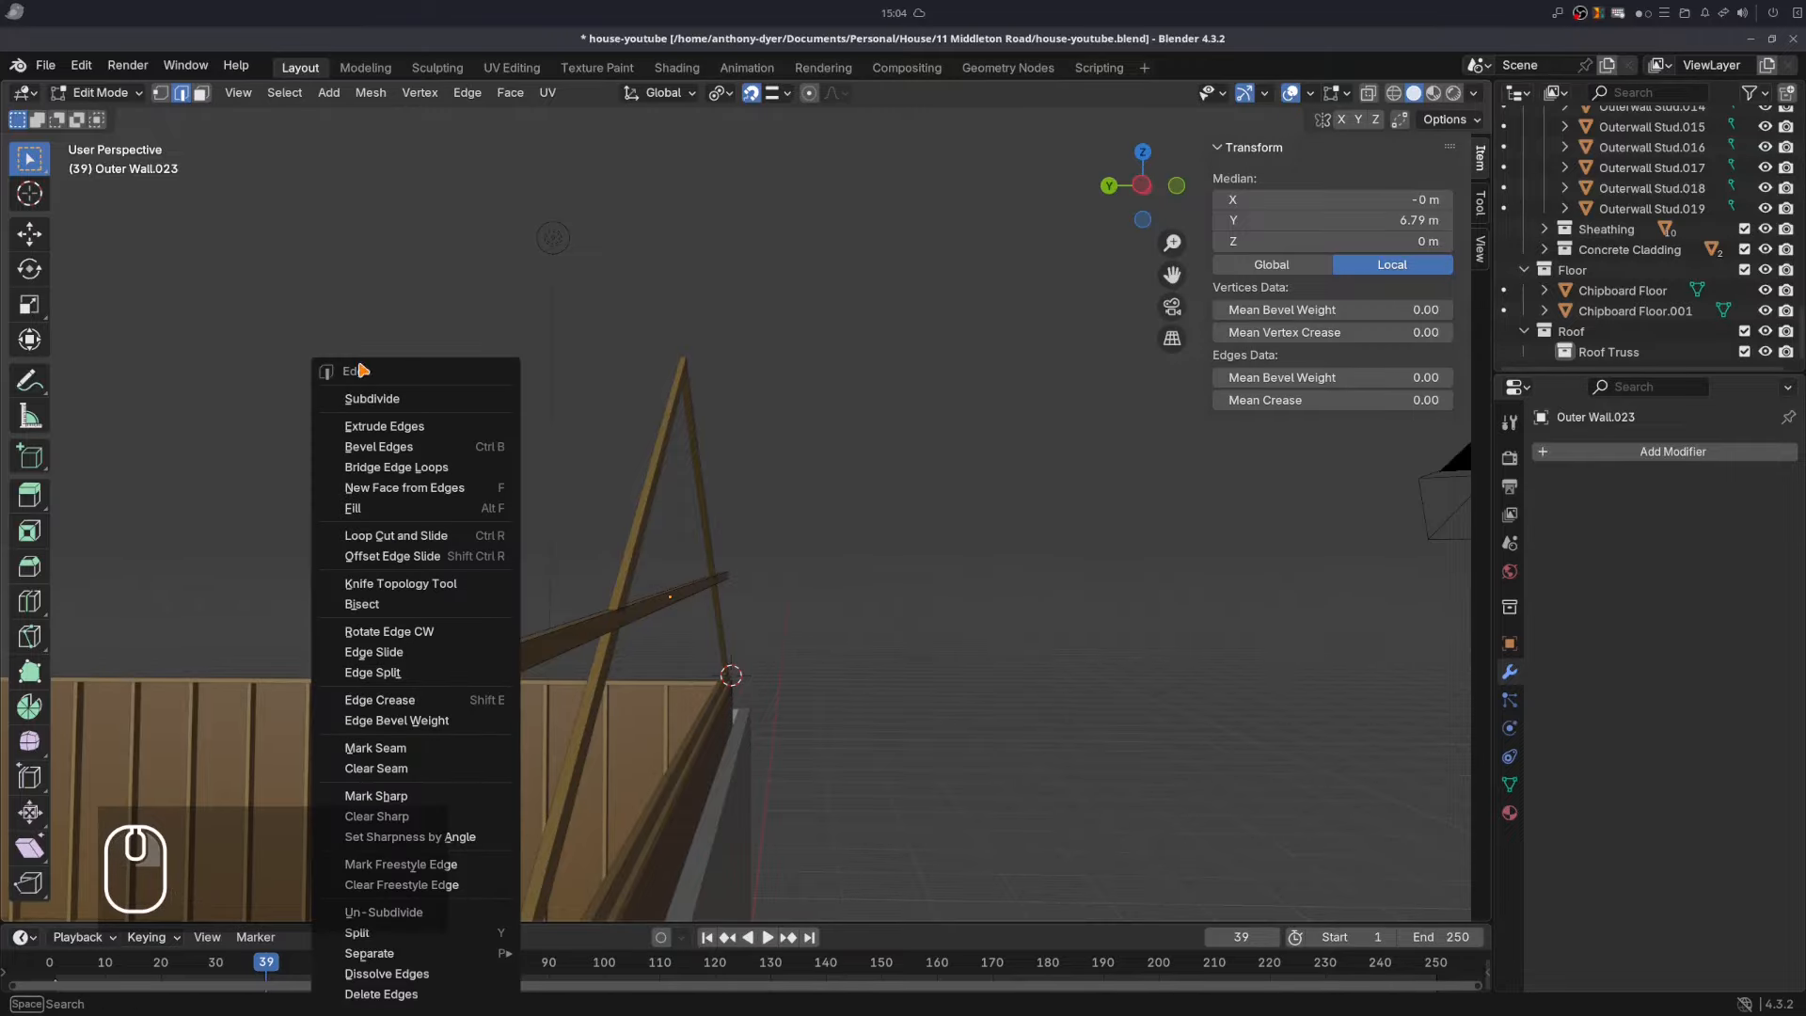
left_click(368, 398)
middle_click_drag(831, 668, 939, 603)
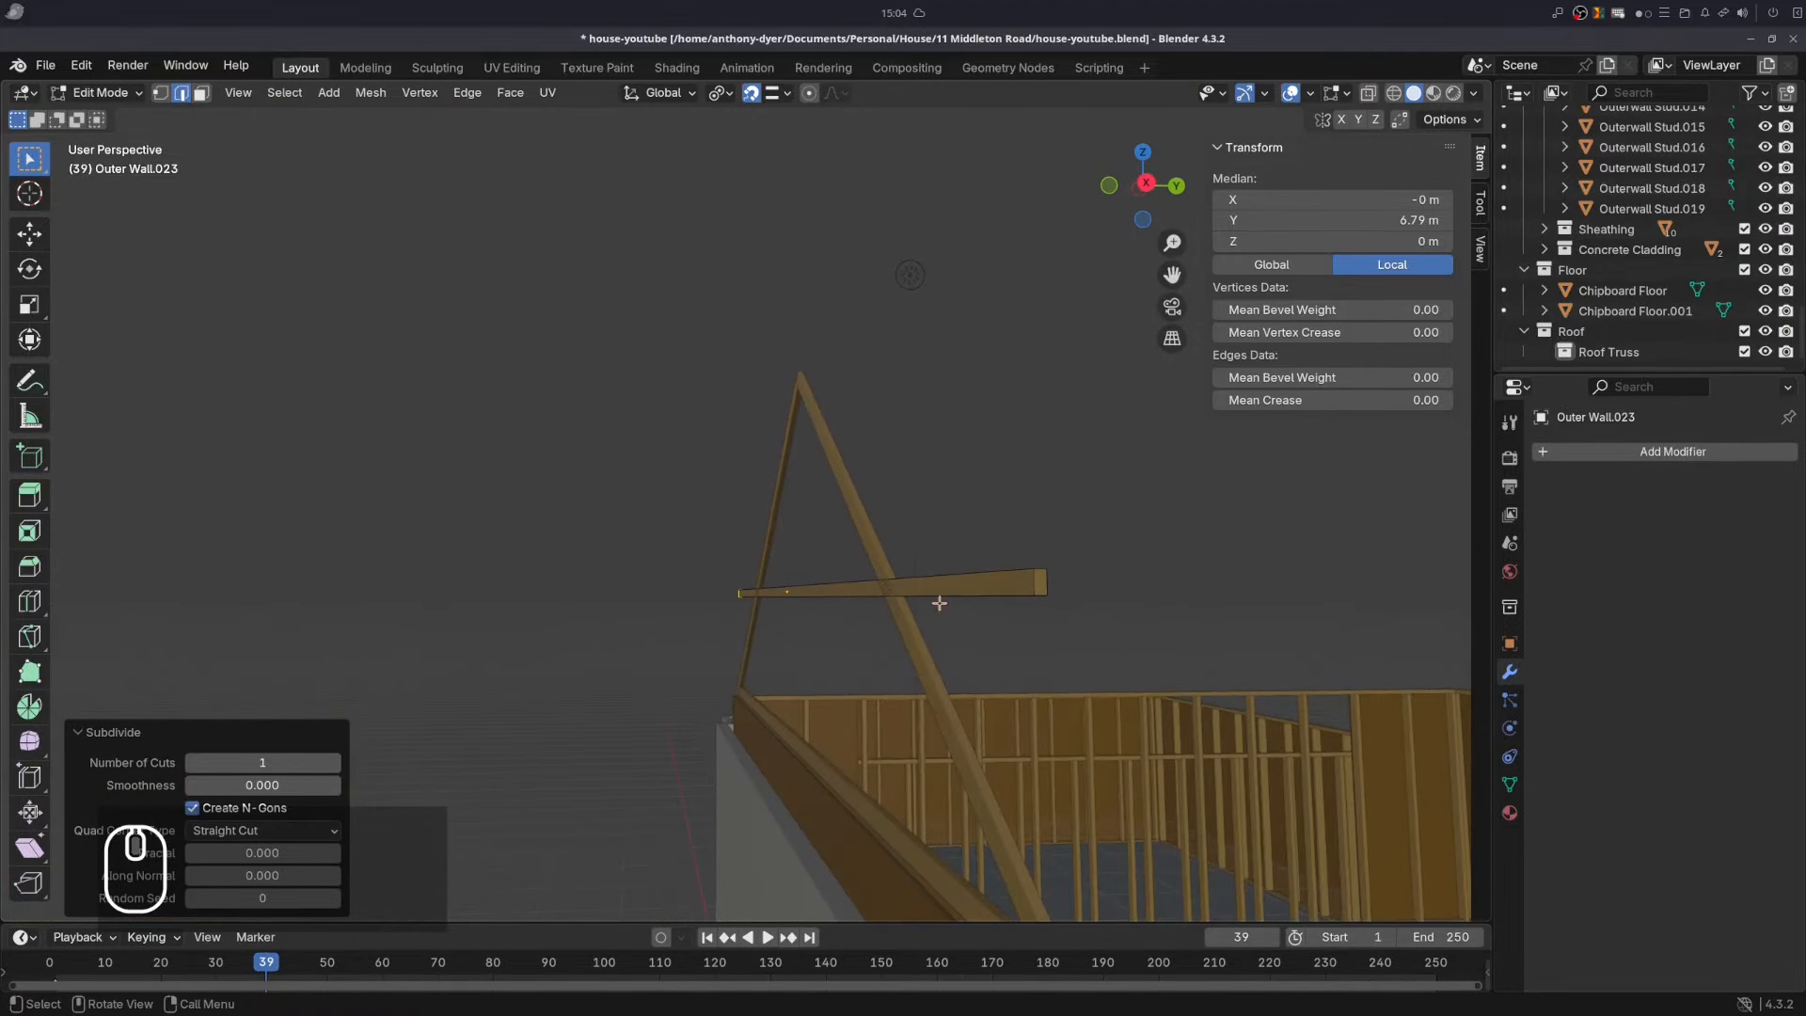
left_click(1041, 585, "shift")
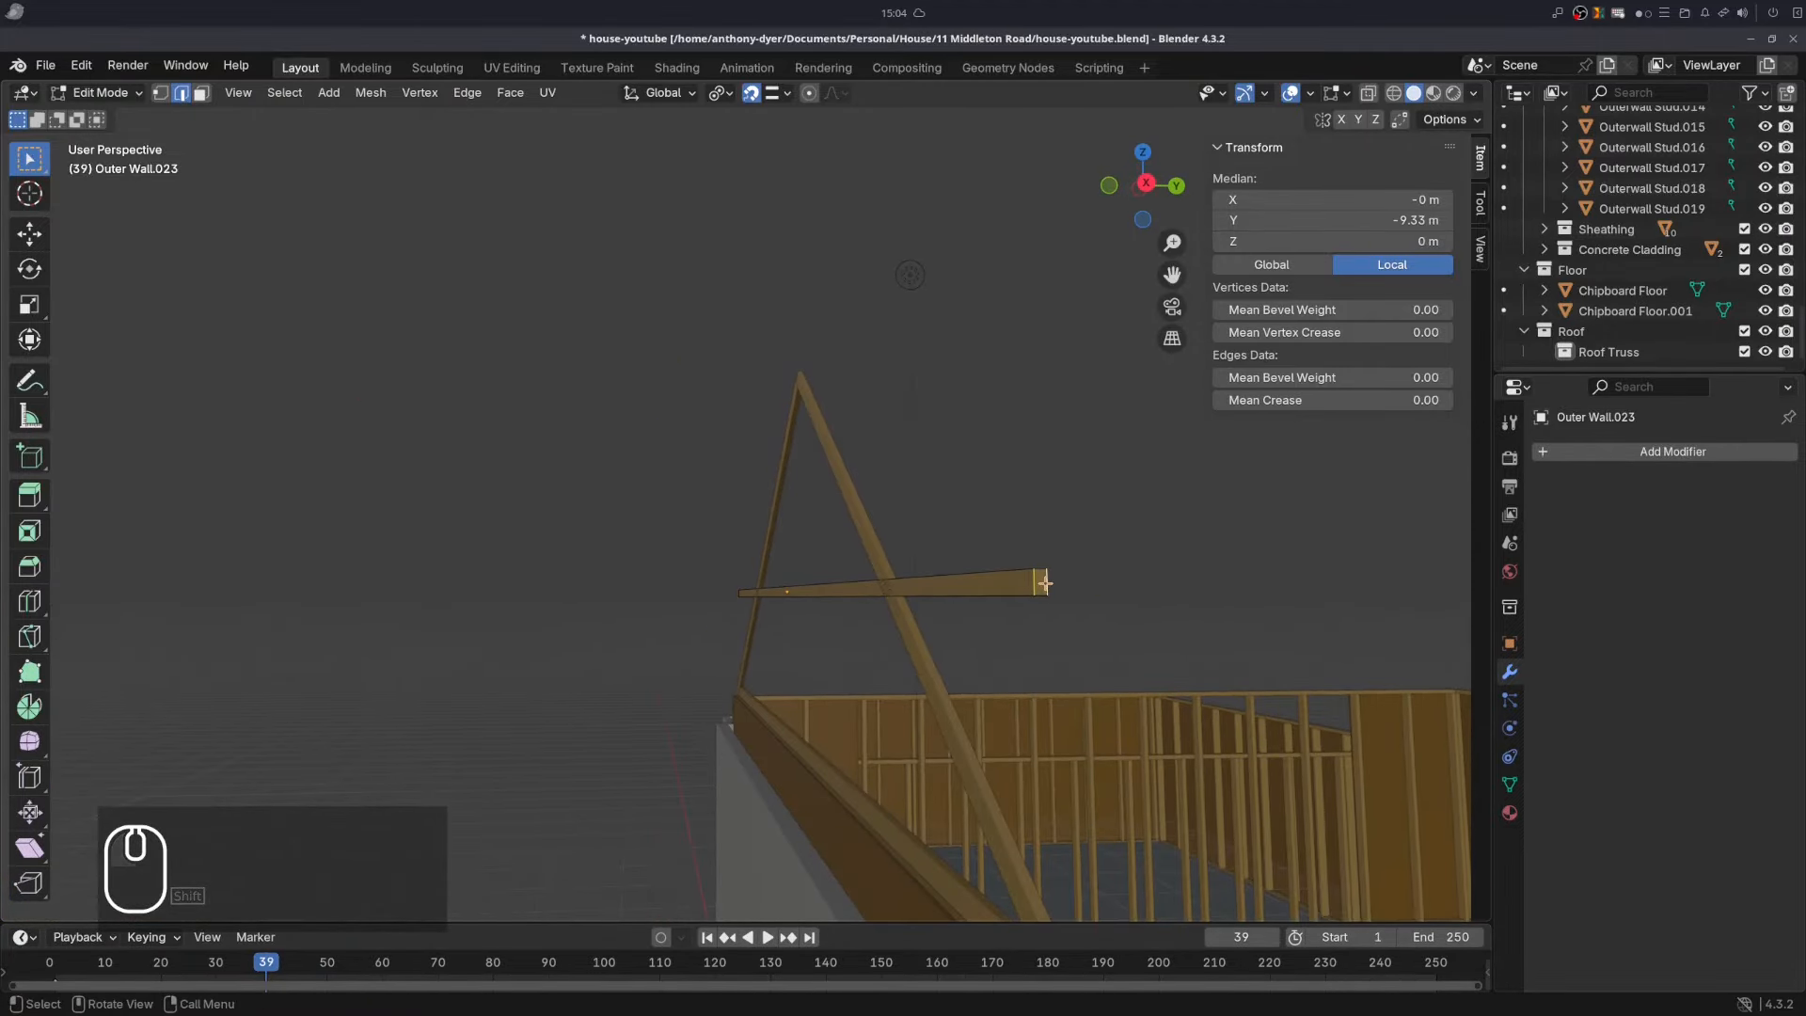
right_click(1044, 583)
left_click(970, 400)
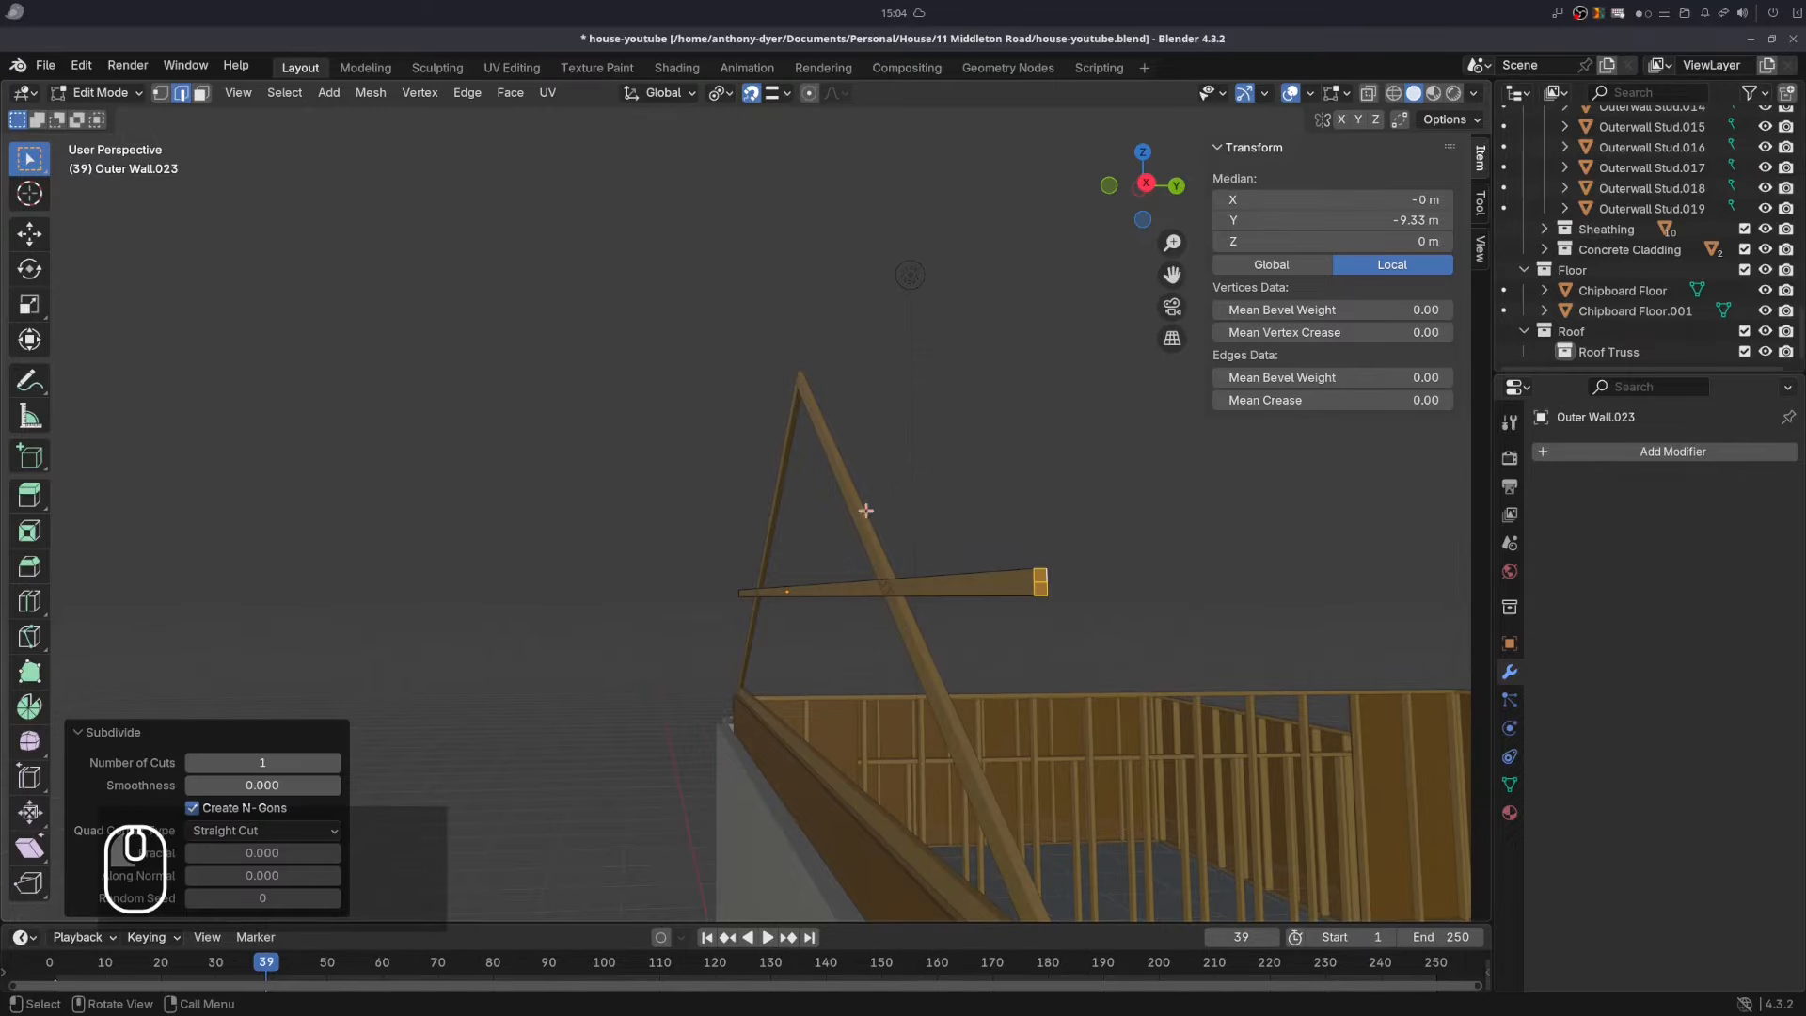
middle_click_drag(866, 511, 548, 561)
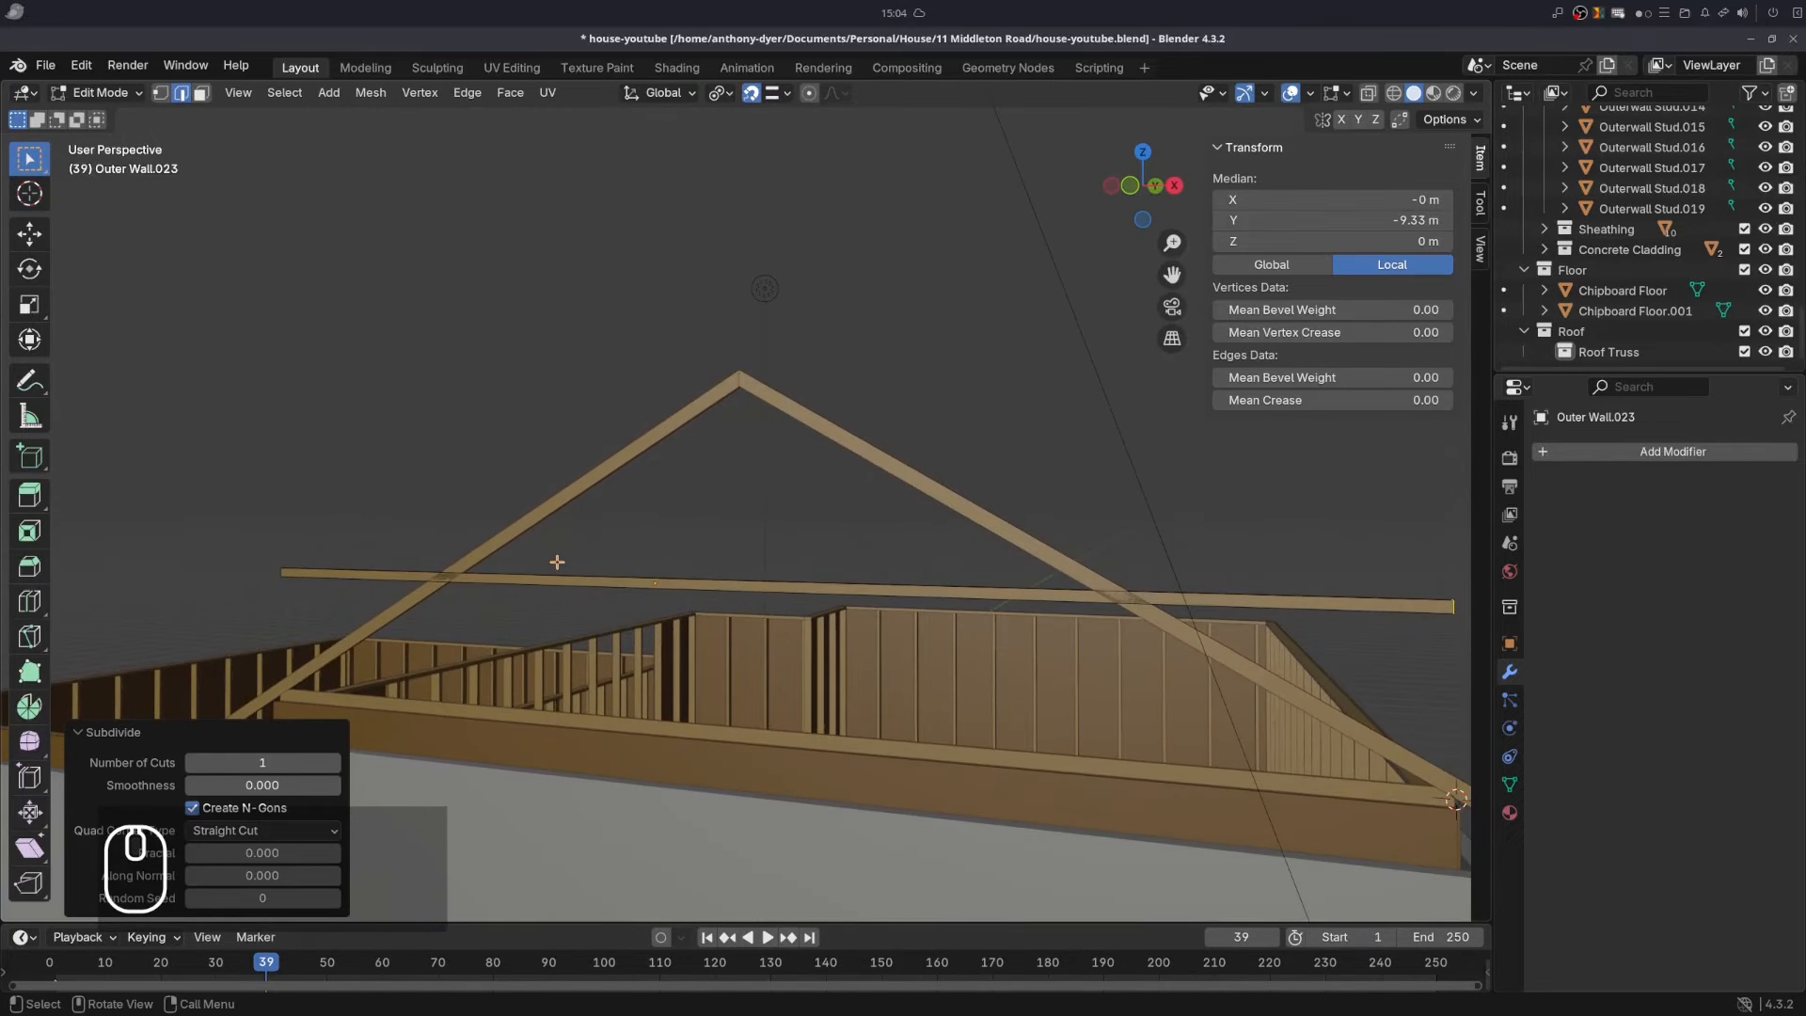
- Undo the last trial changes and rotate the duplicated beam 60° about global Y to form a sloping brace
key("ctrl+z")
key("ctrl+z")
key("ctrl+z")
key("ctrl+z")
key("ctrl+z")
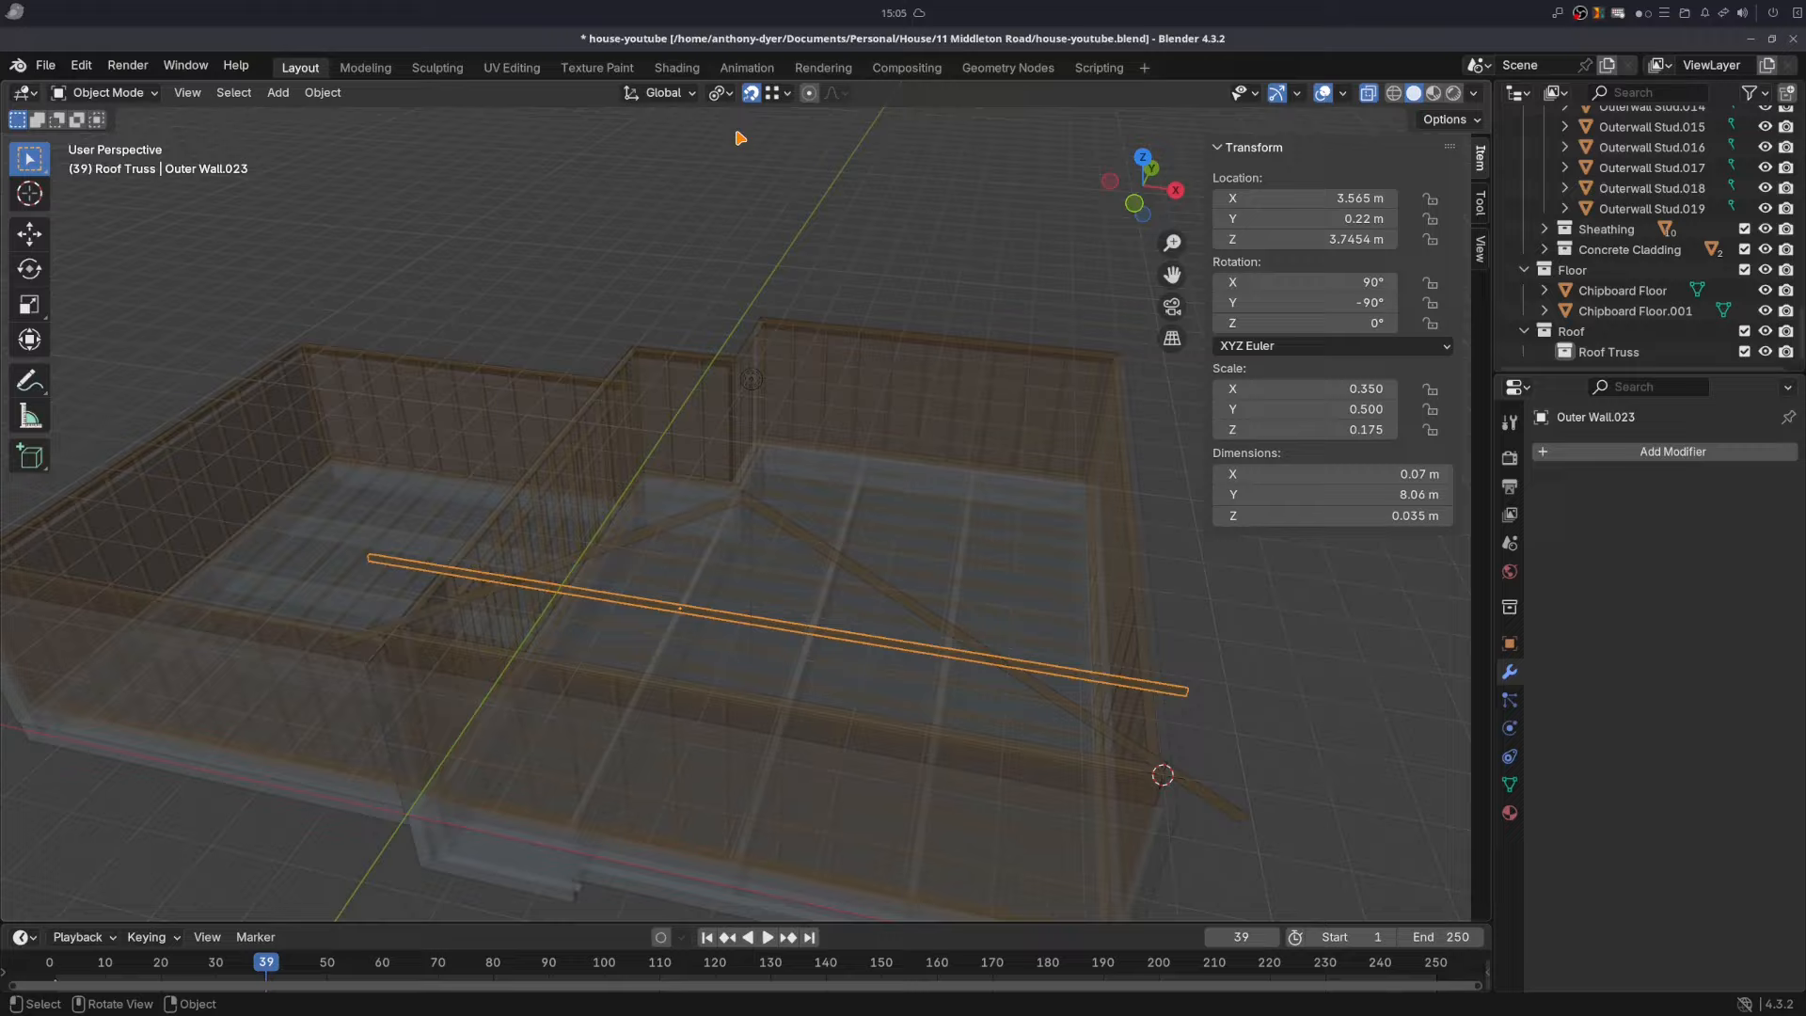
key("r")
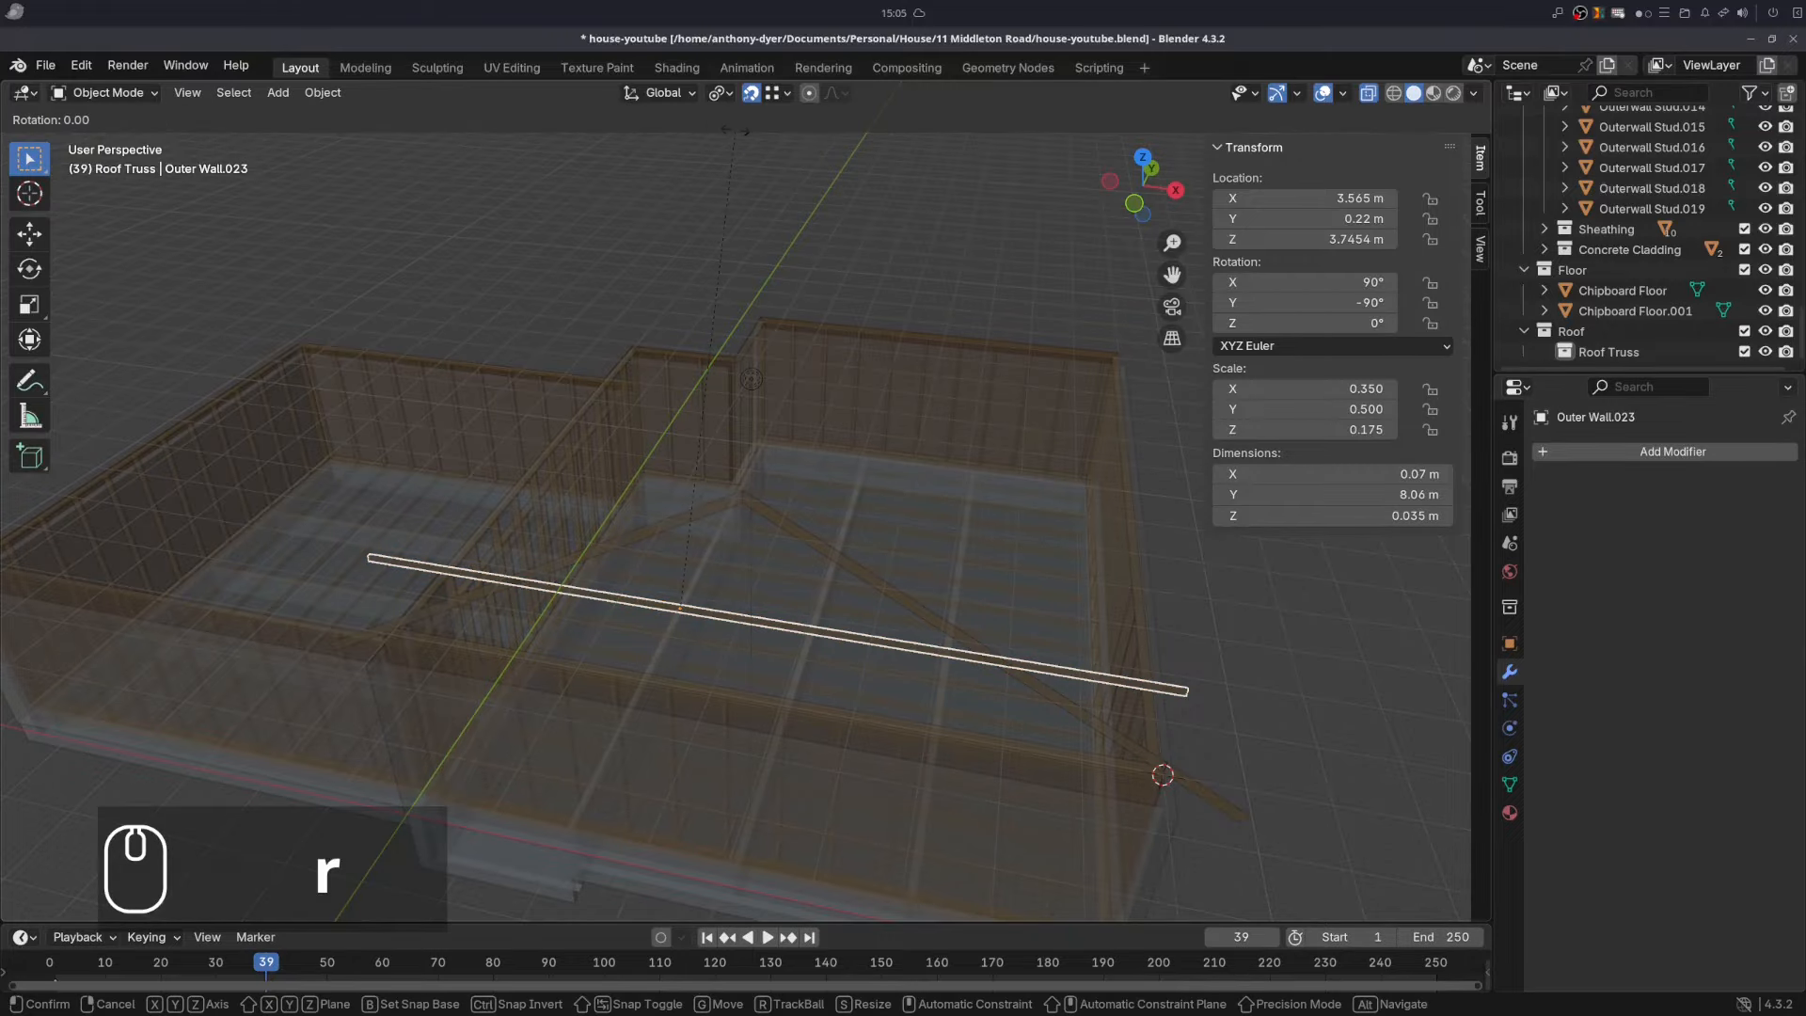
key("y")
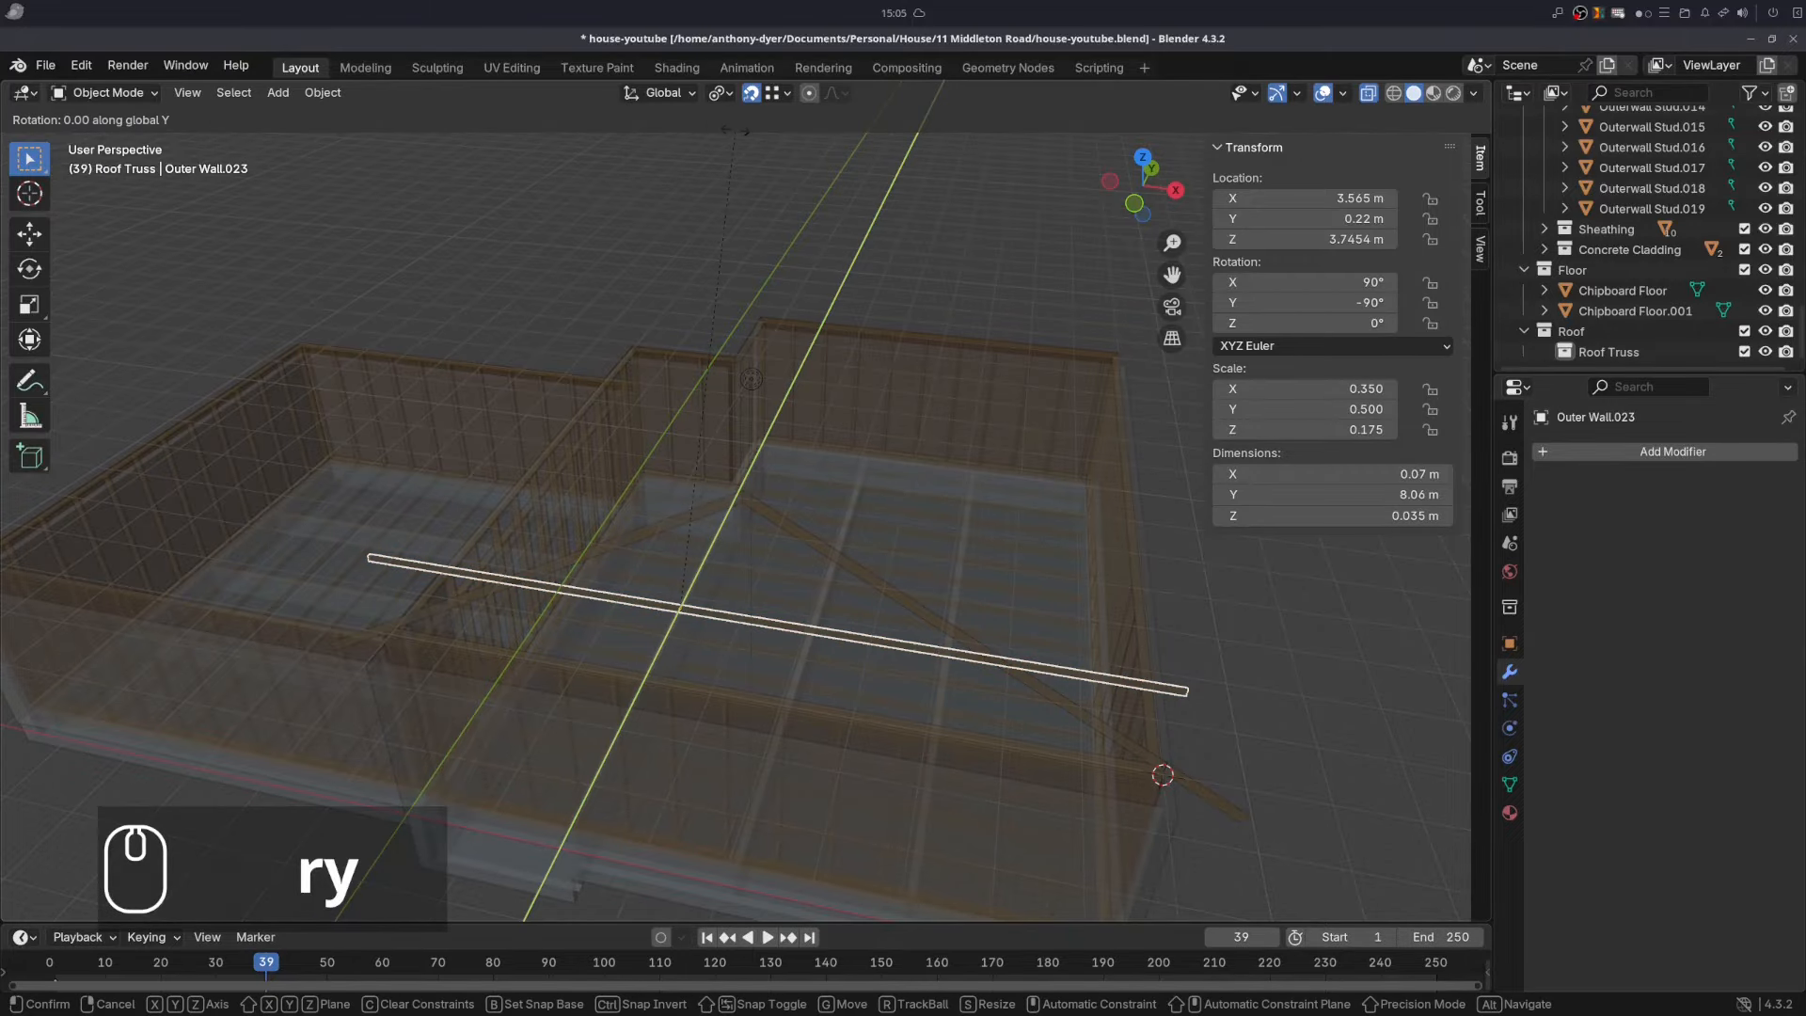
type("60")
key("Return")
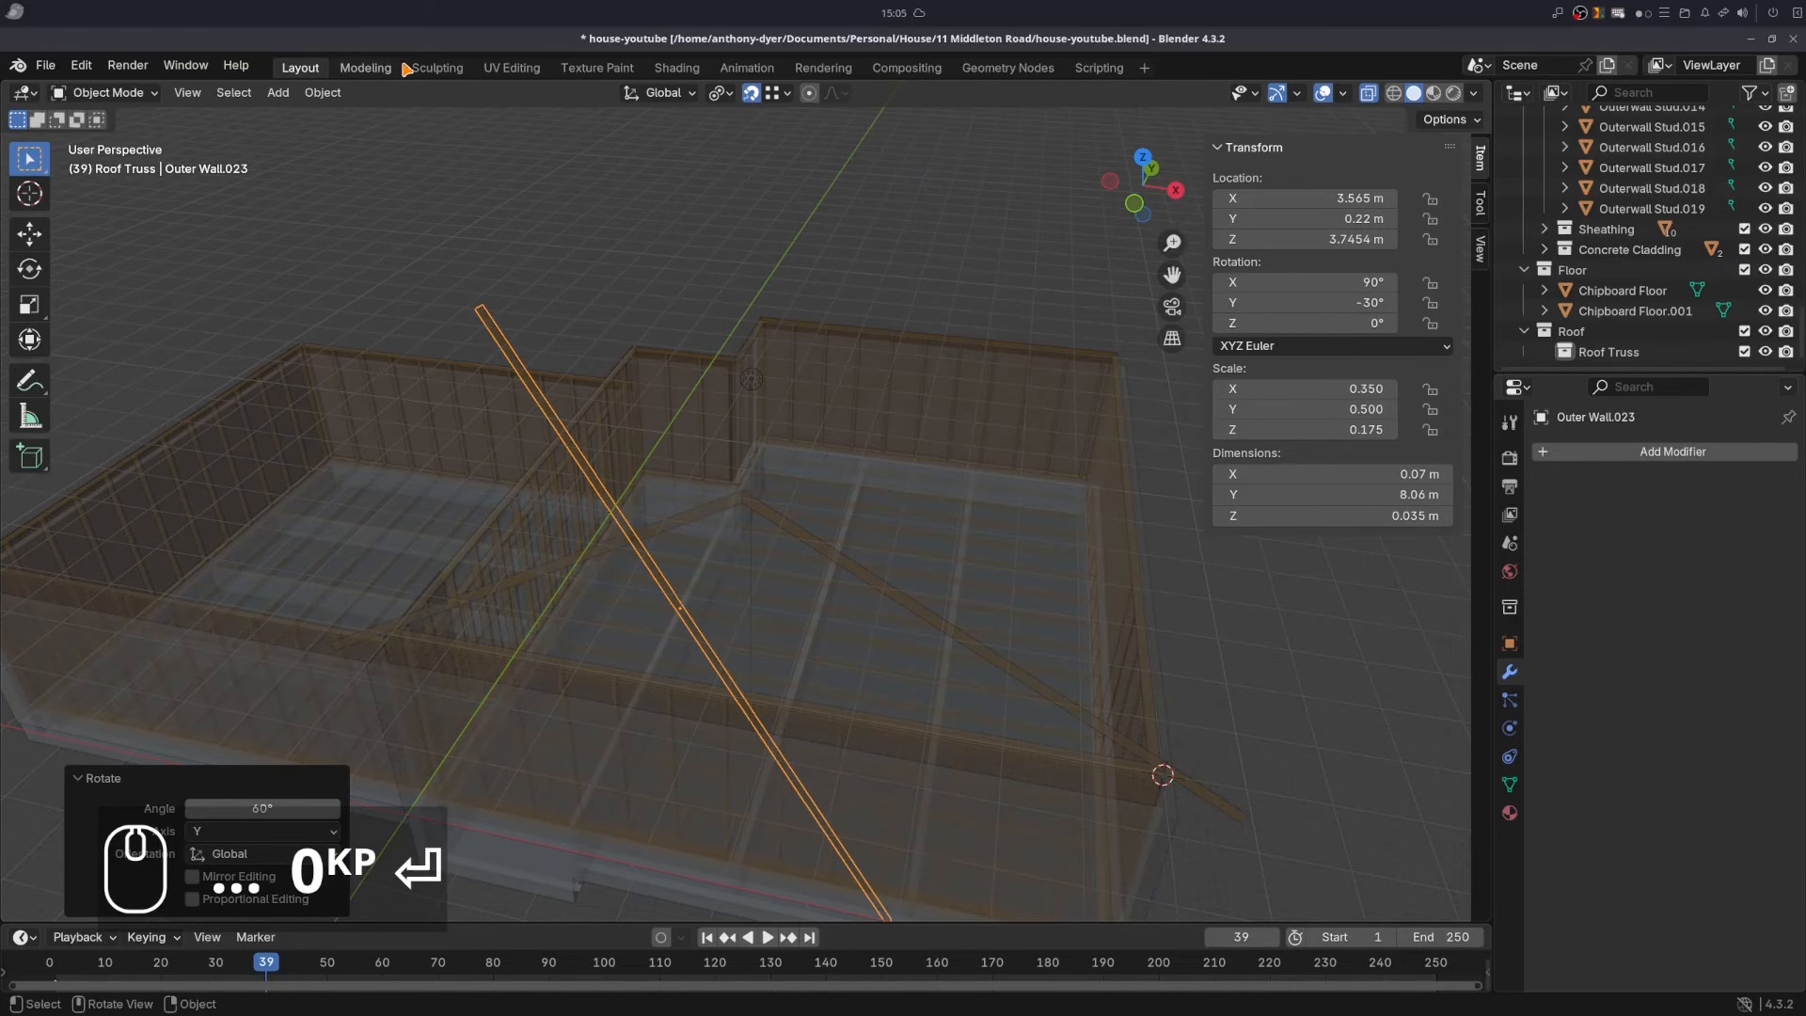
- Move the brace with a snap base on its upper end, placing that end at the underside of the rafters' ridge joint
scroll(404, 195, "up", 2)
key("Tab")
scroll(365, 231, "up", 1)
key("Tab")
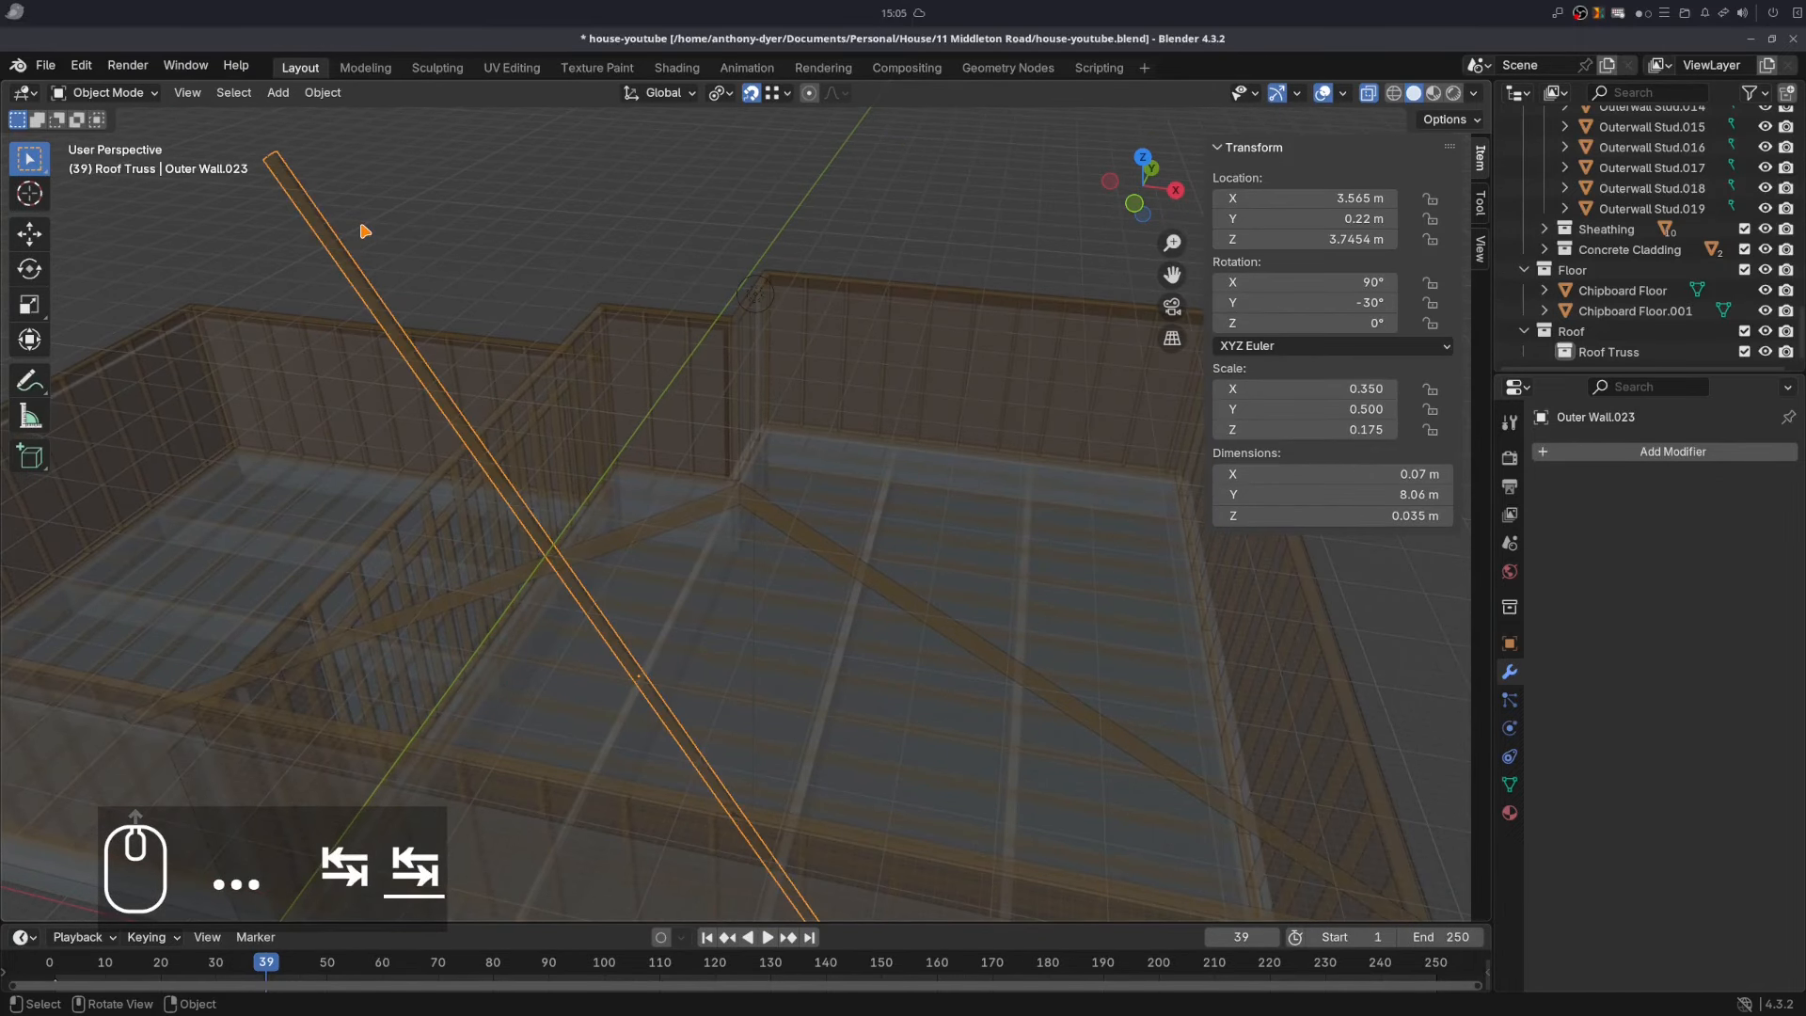
key("g")
key("b")
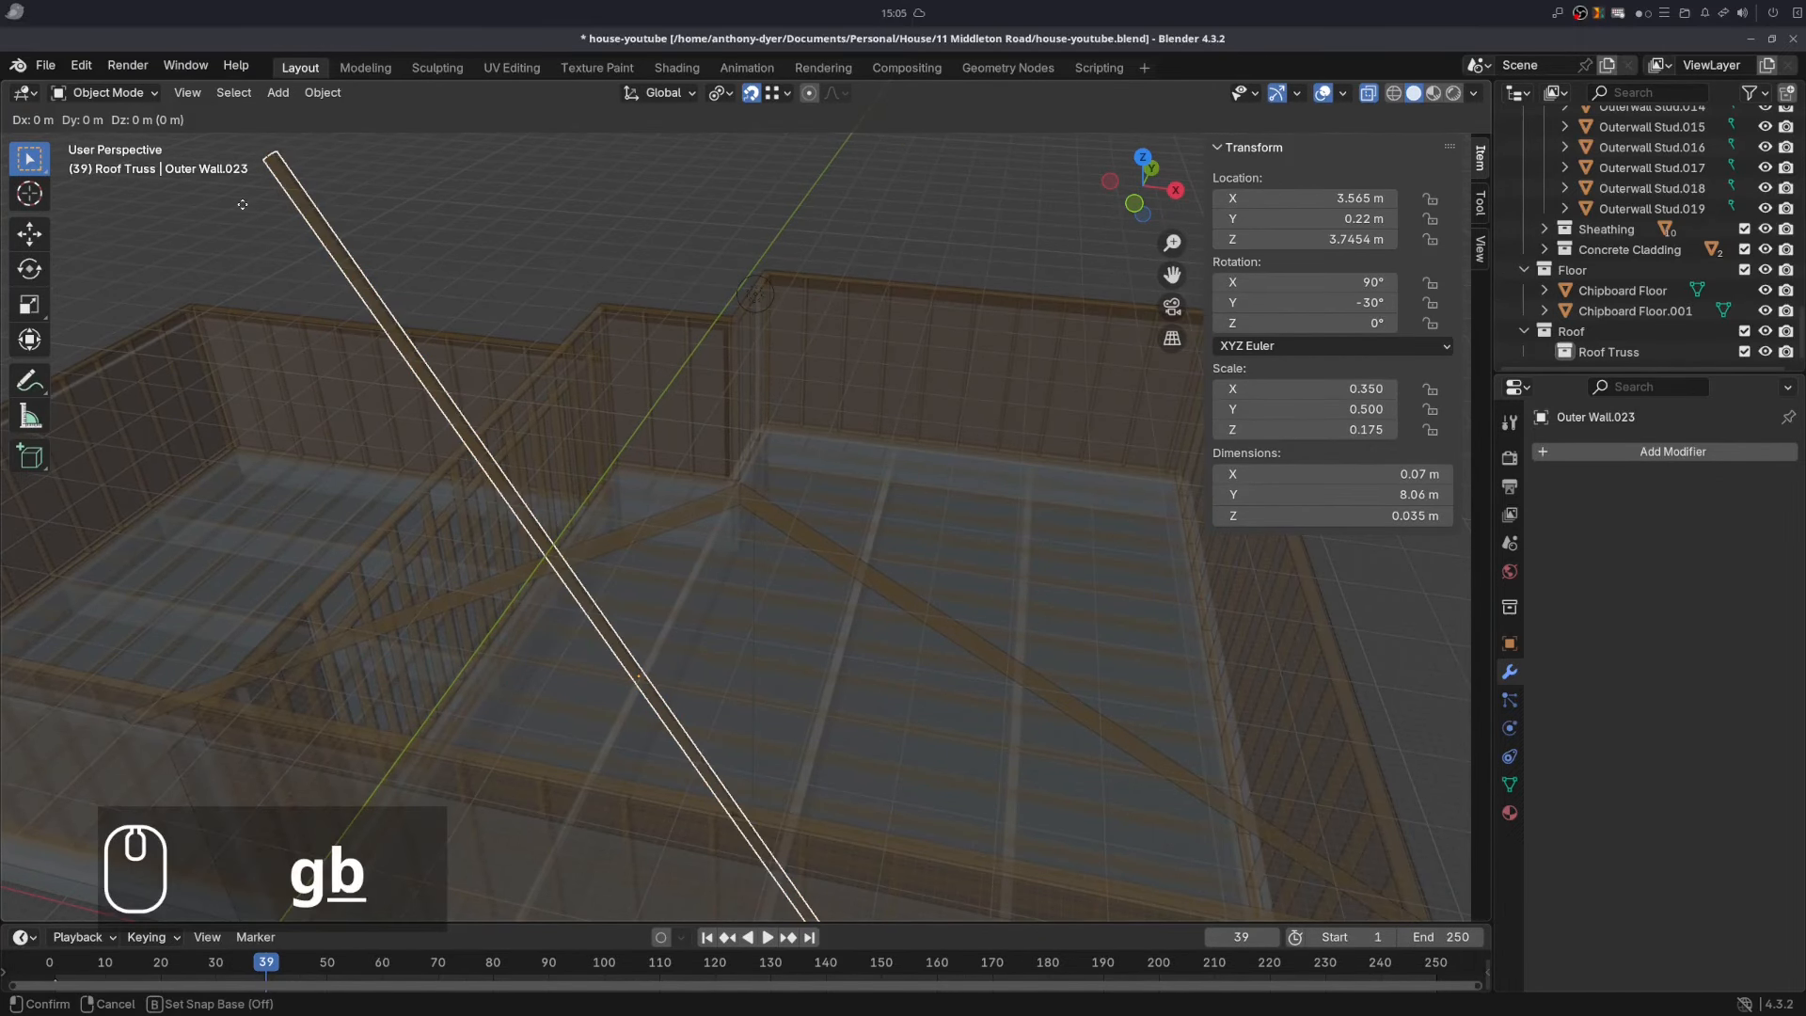
left_click(268, 158)
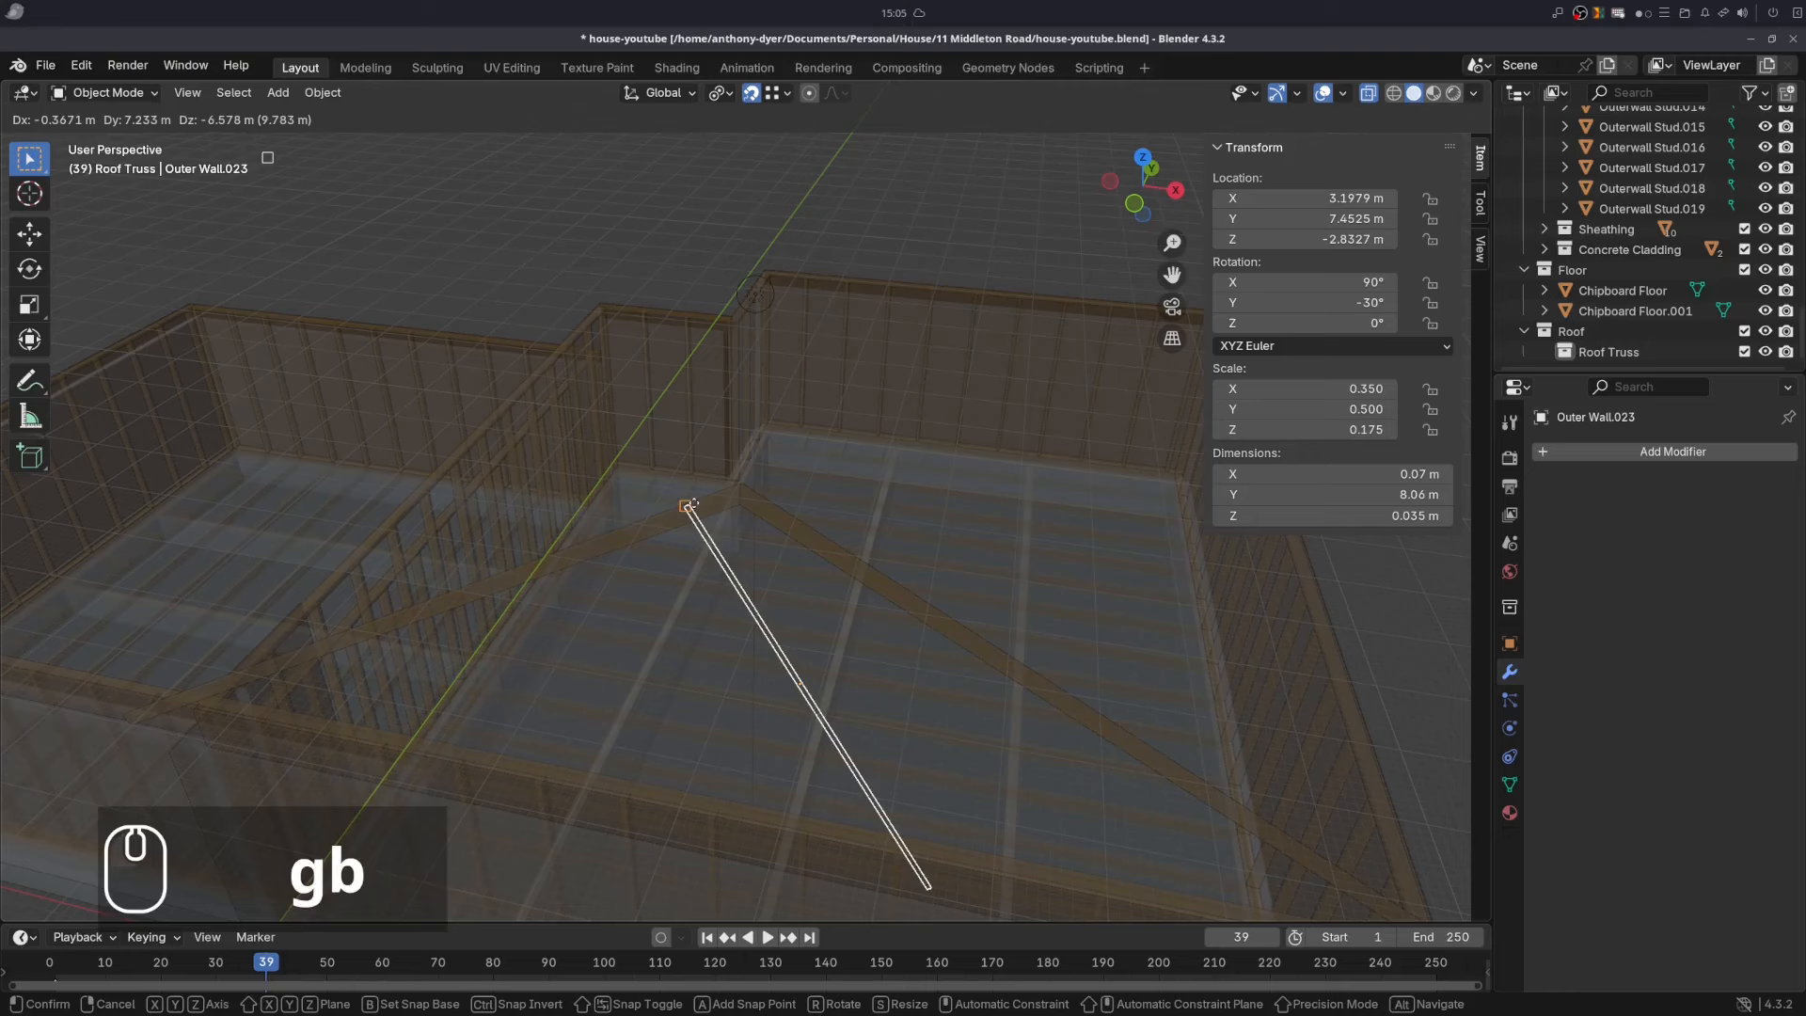
left_click(740, 506)
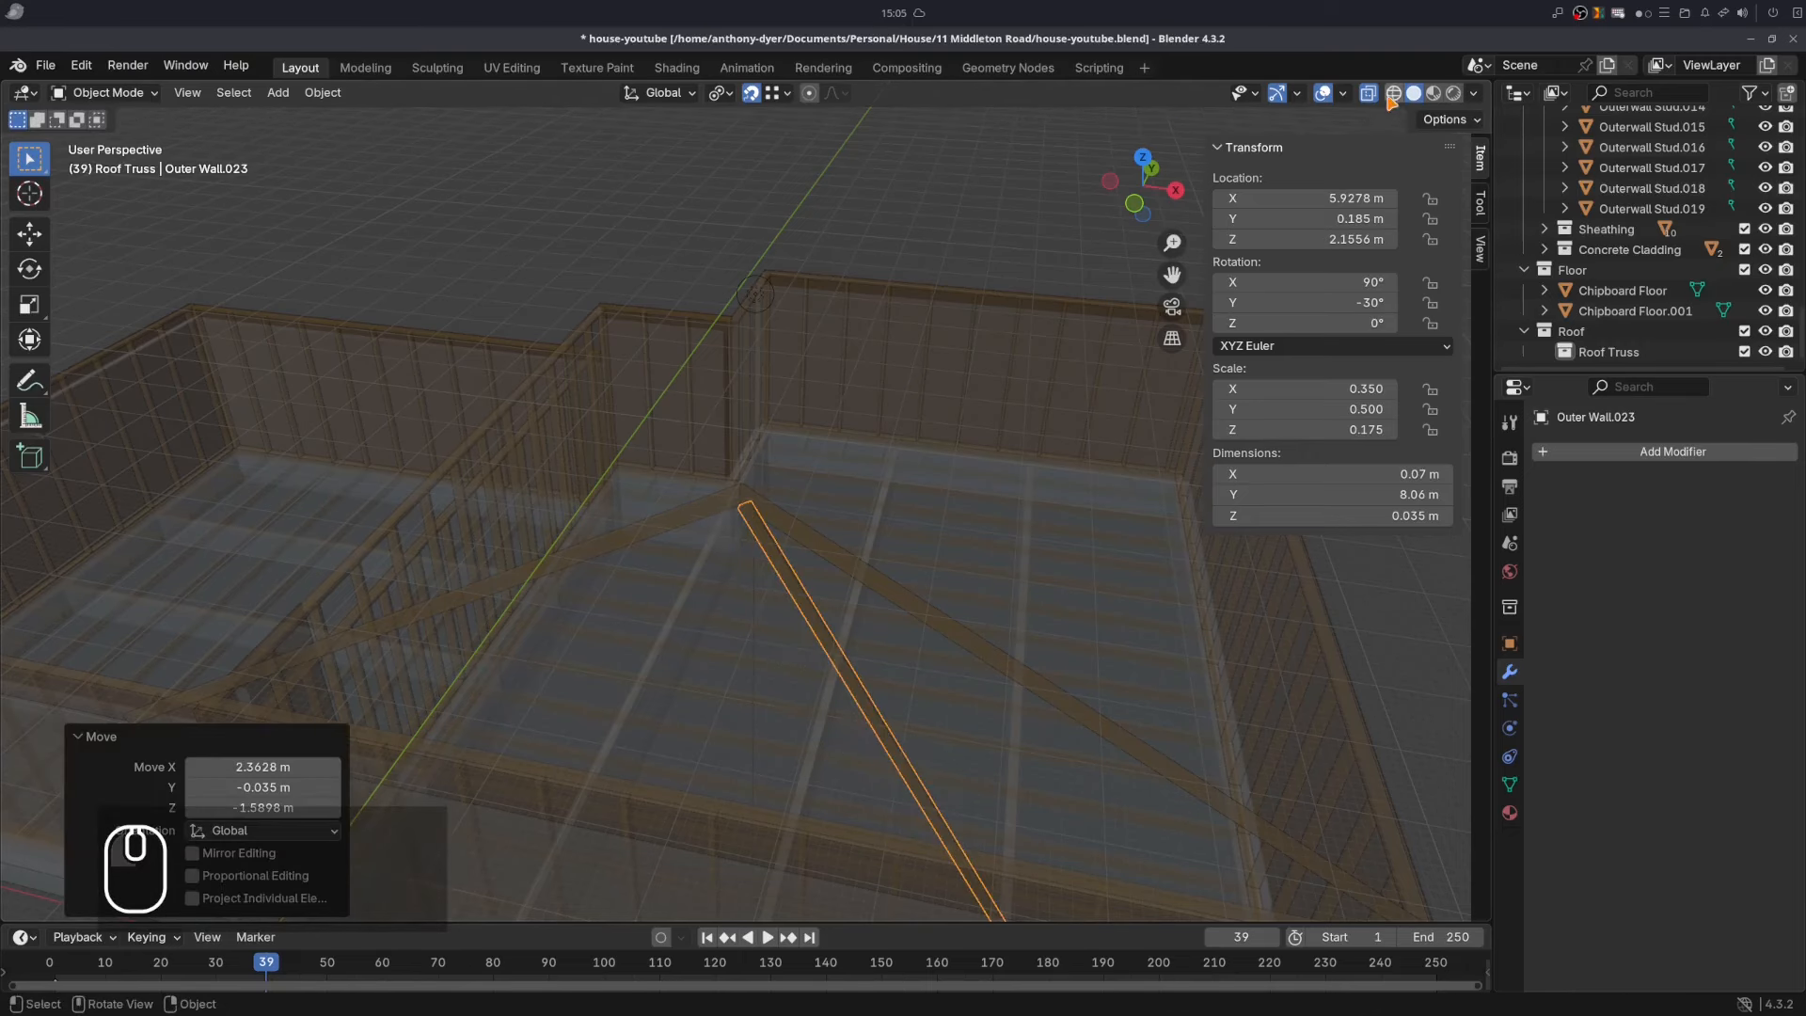
- Turn off X-ray and snap the brace's end midpoint to the ridge joint's underside, shifting it 0.035 m in Y into the rafters' plane
key("alt+z")
scroll(858, 521, "up", 4)
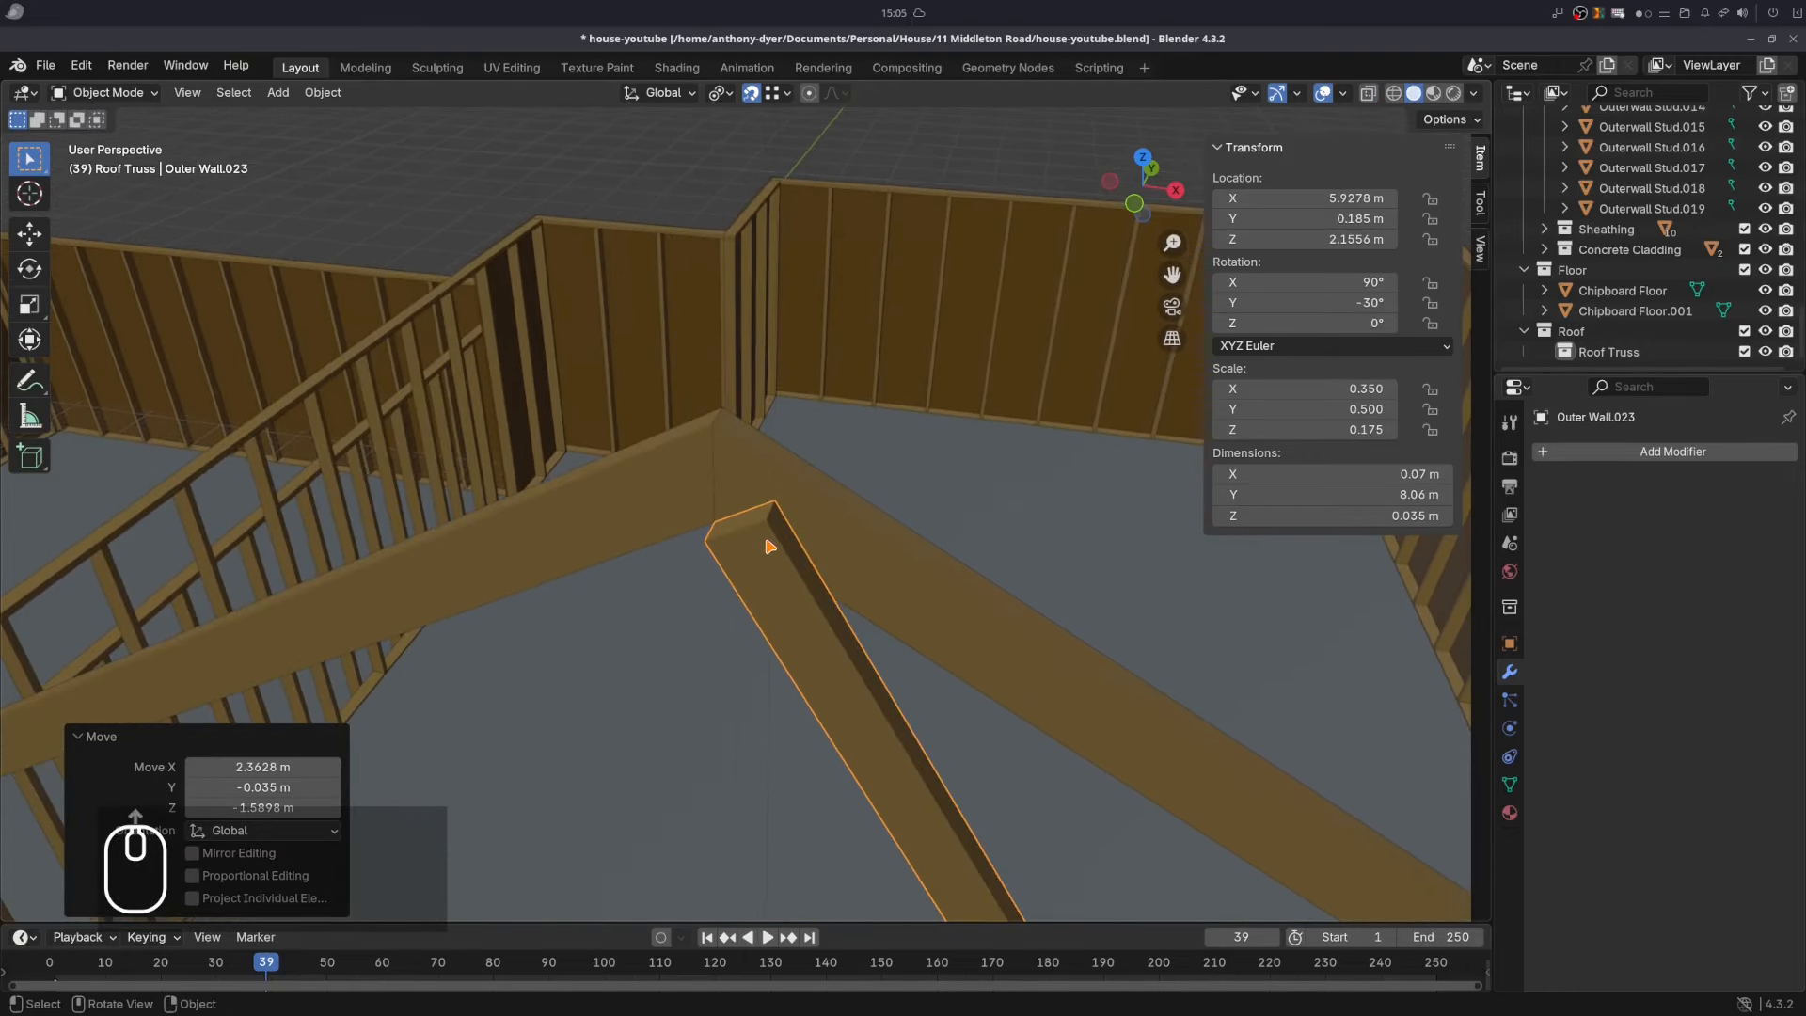
key("g")
key("b")
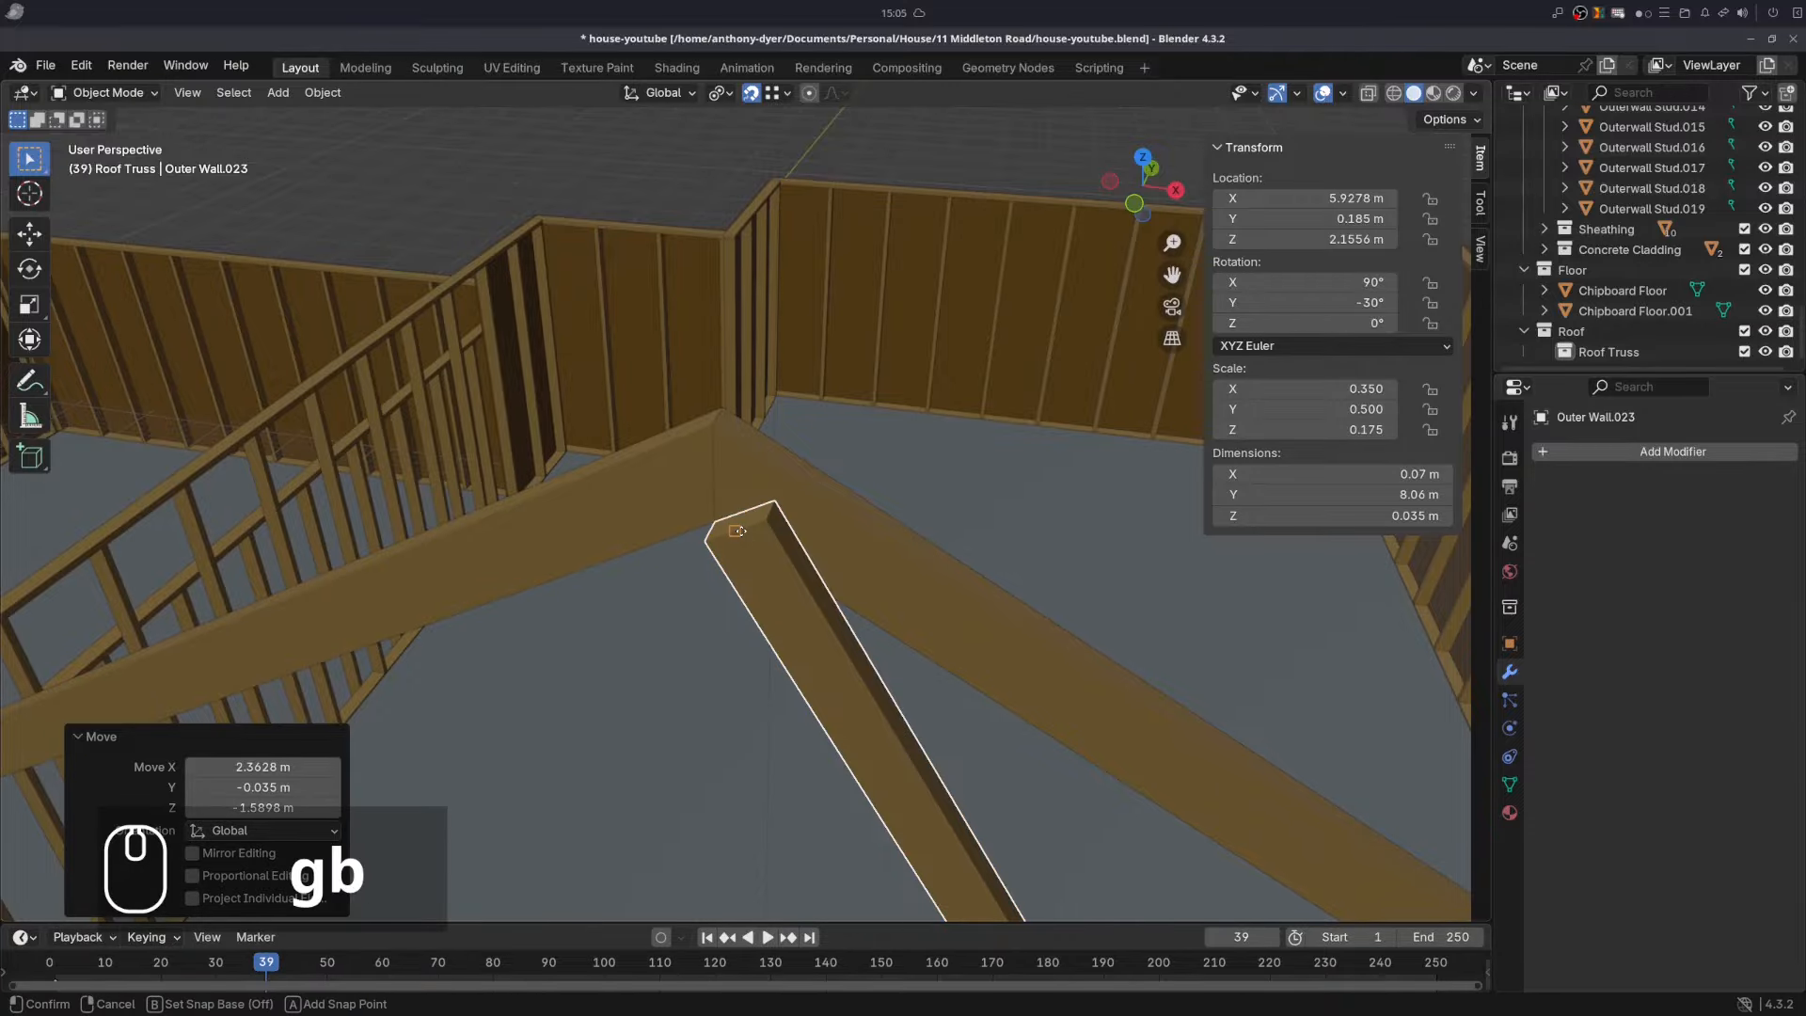
left_click(743, 531)
left_click(723, 533)
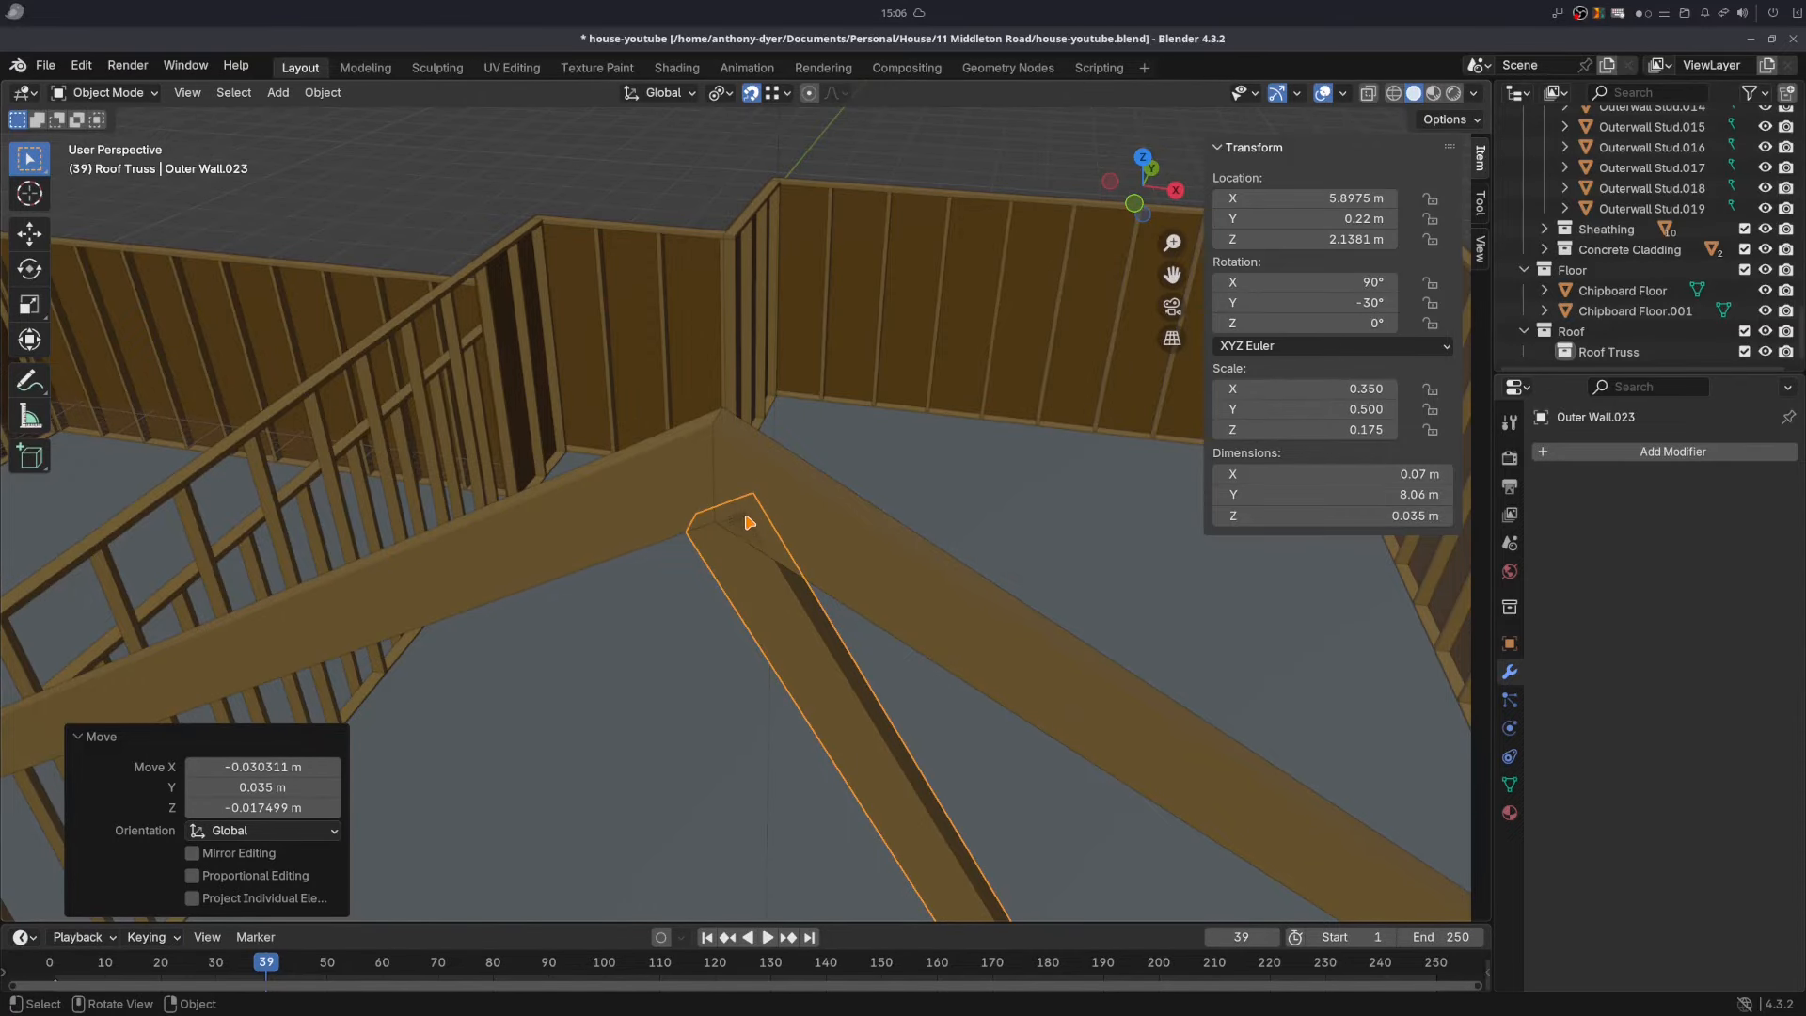
- In X-ray edit mode, move the outer edge of the brace's upper end about -0.061 m along local Y to follow the rafter's underside
key("Tab")
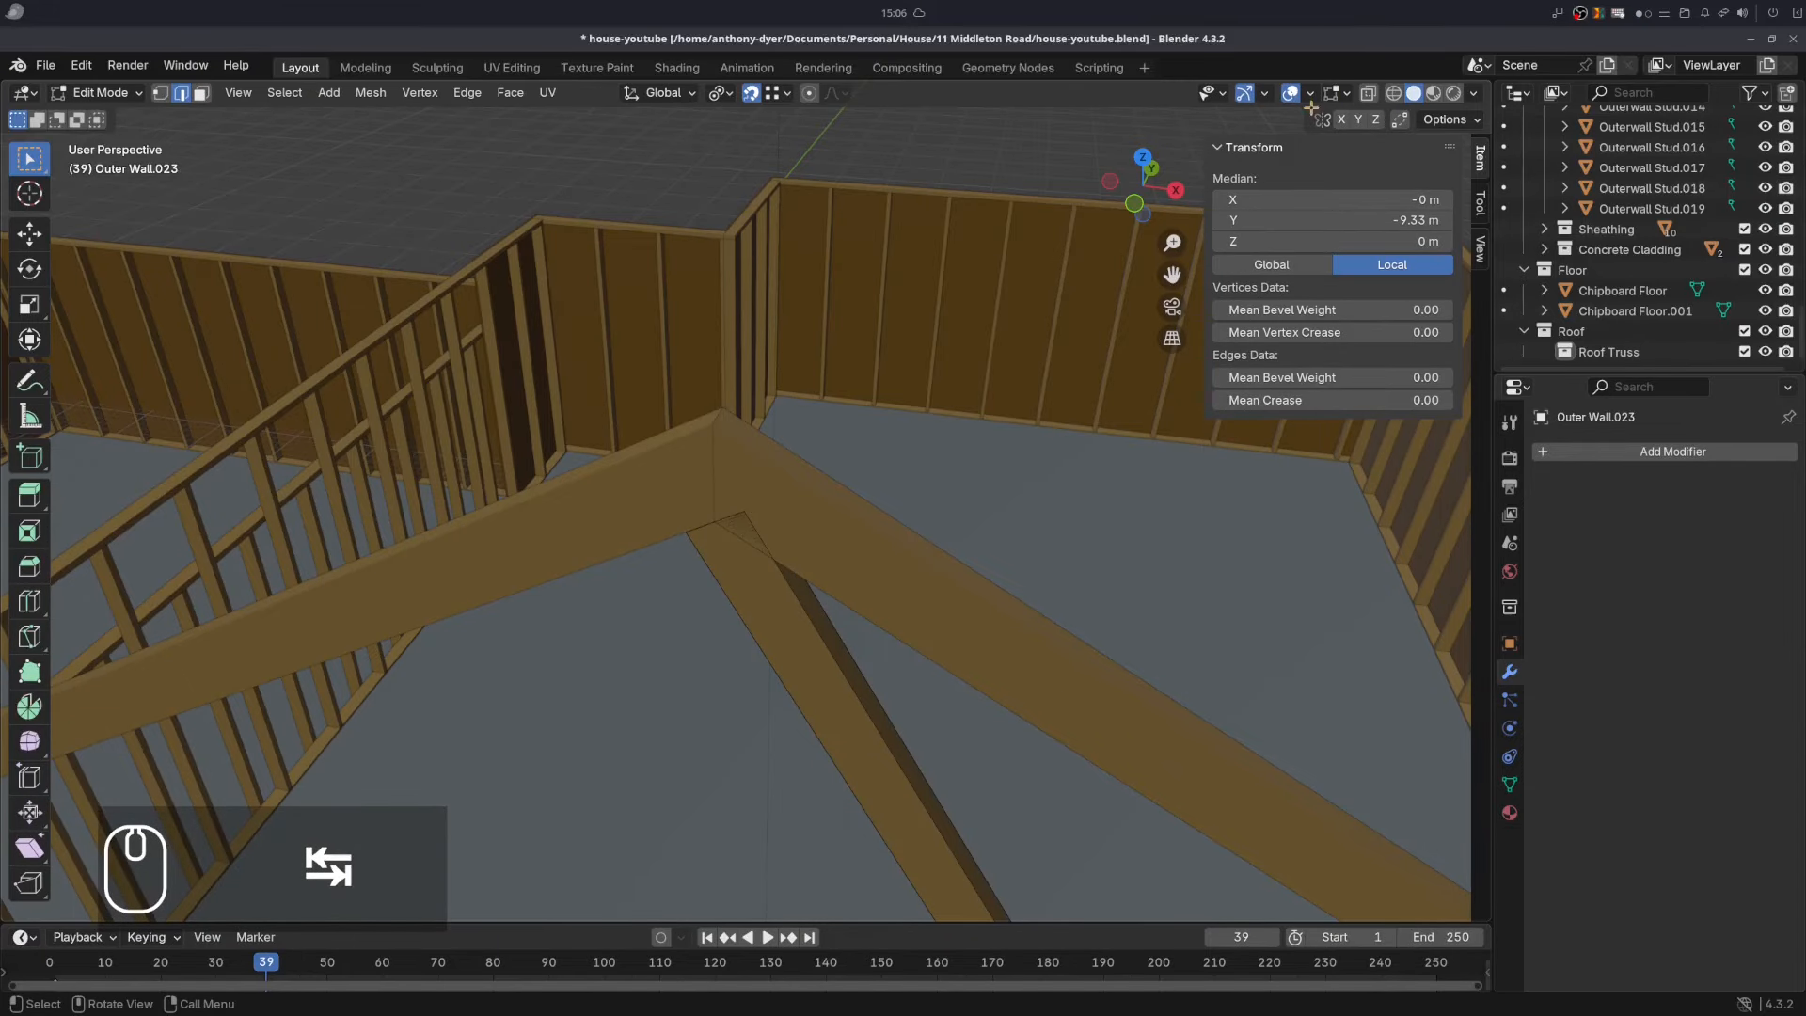
left_click(1369, 92)
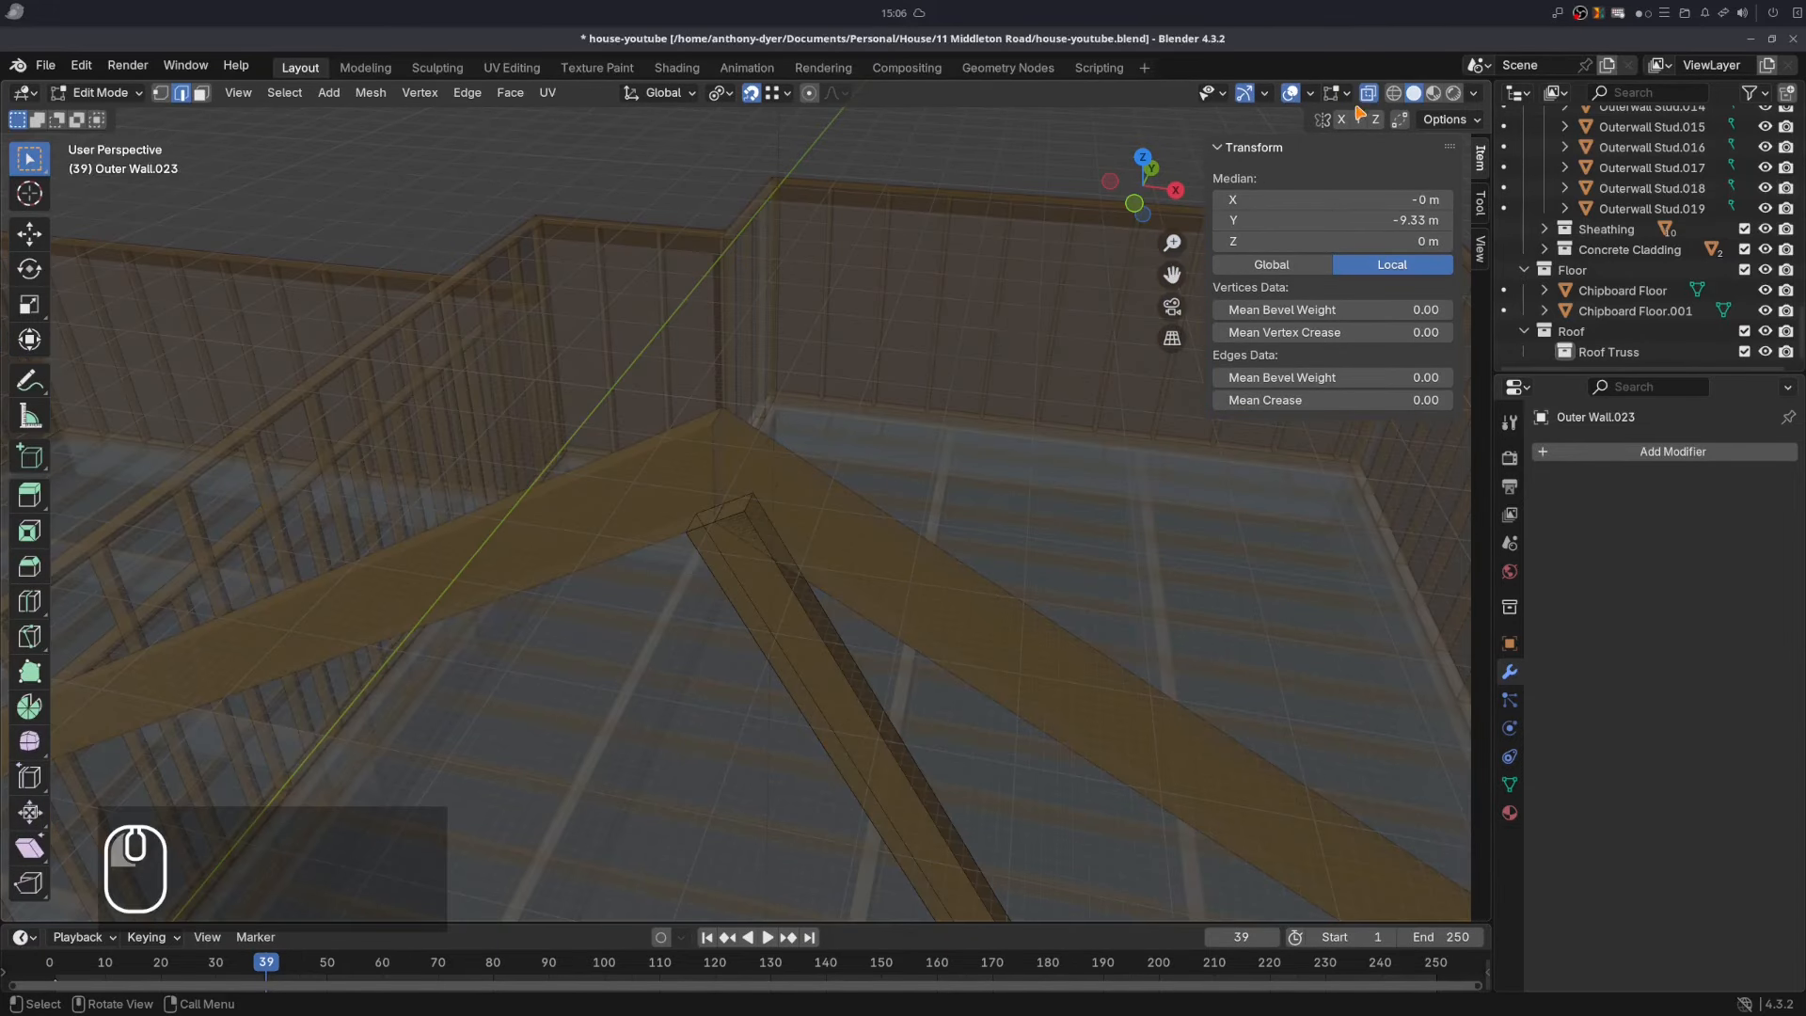
left_click(749, 503)
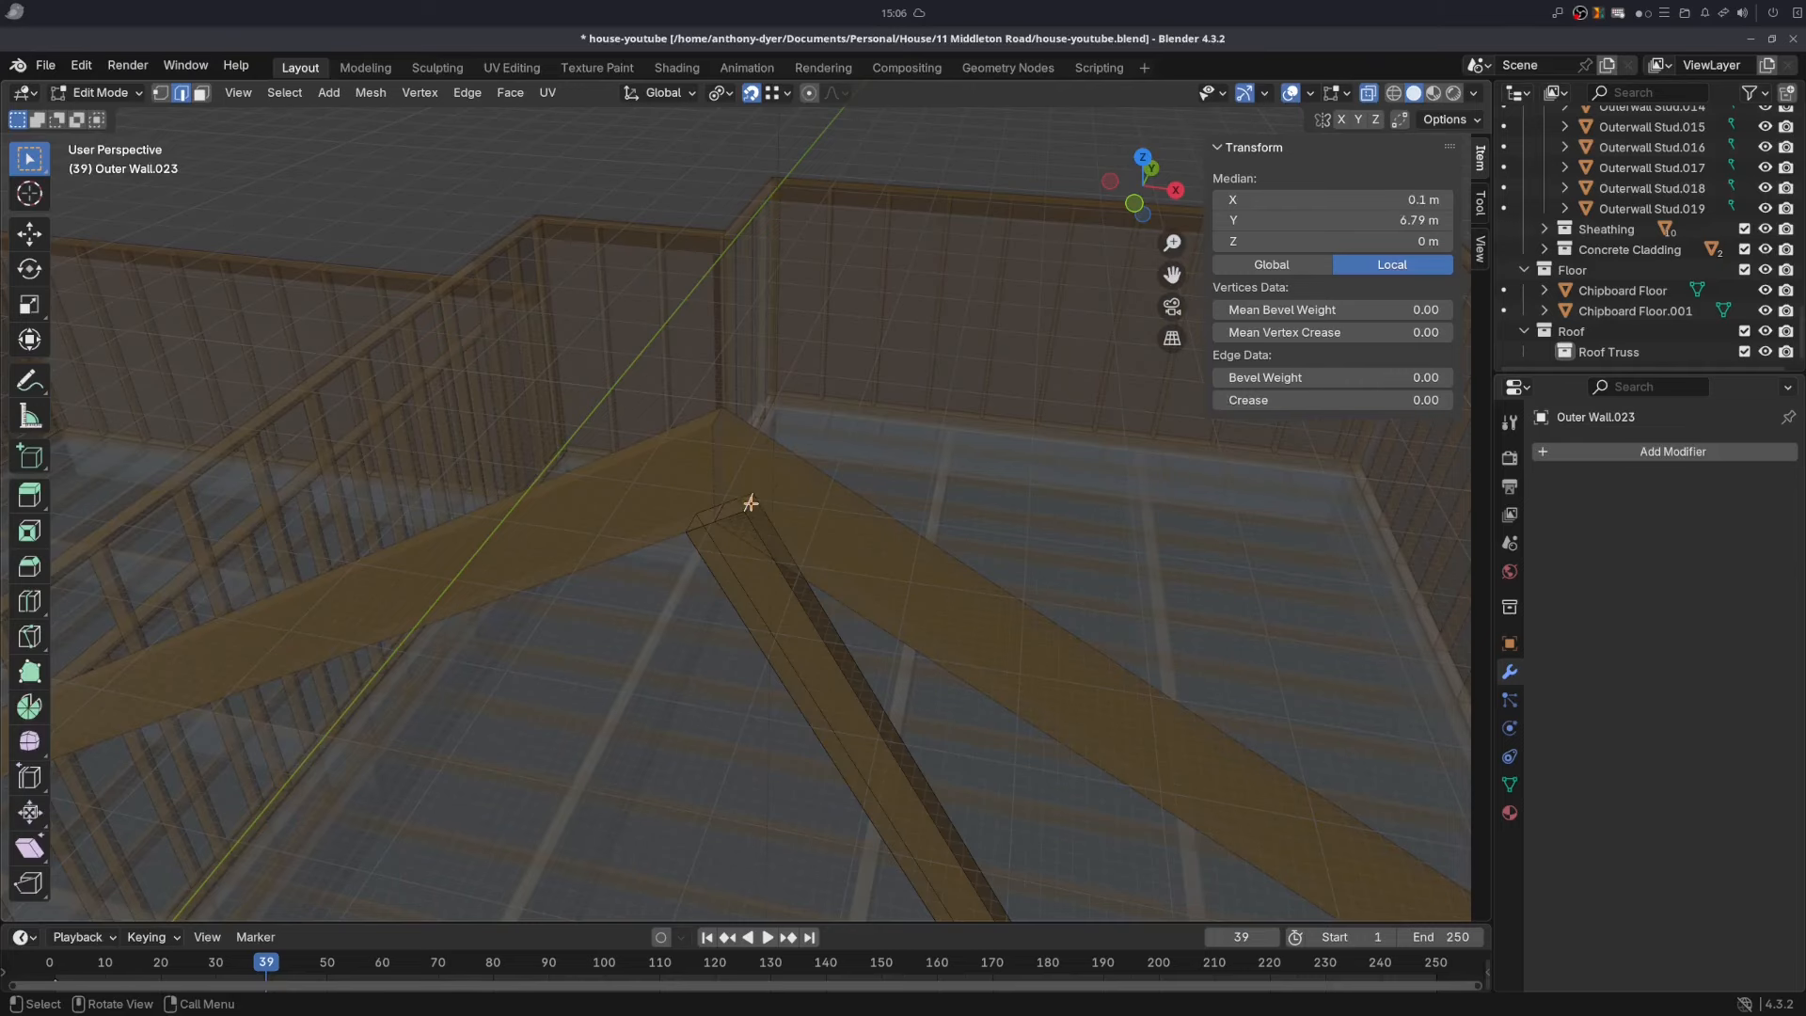
left_click(663, 92)
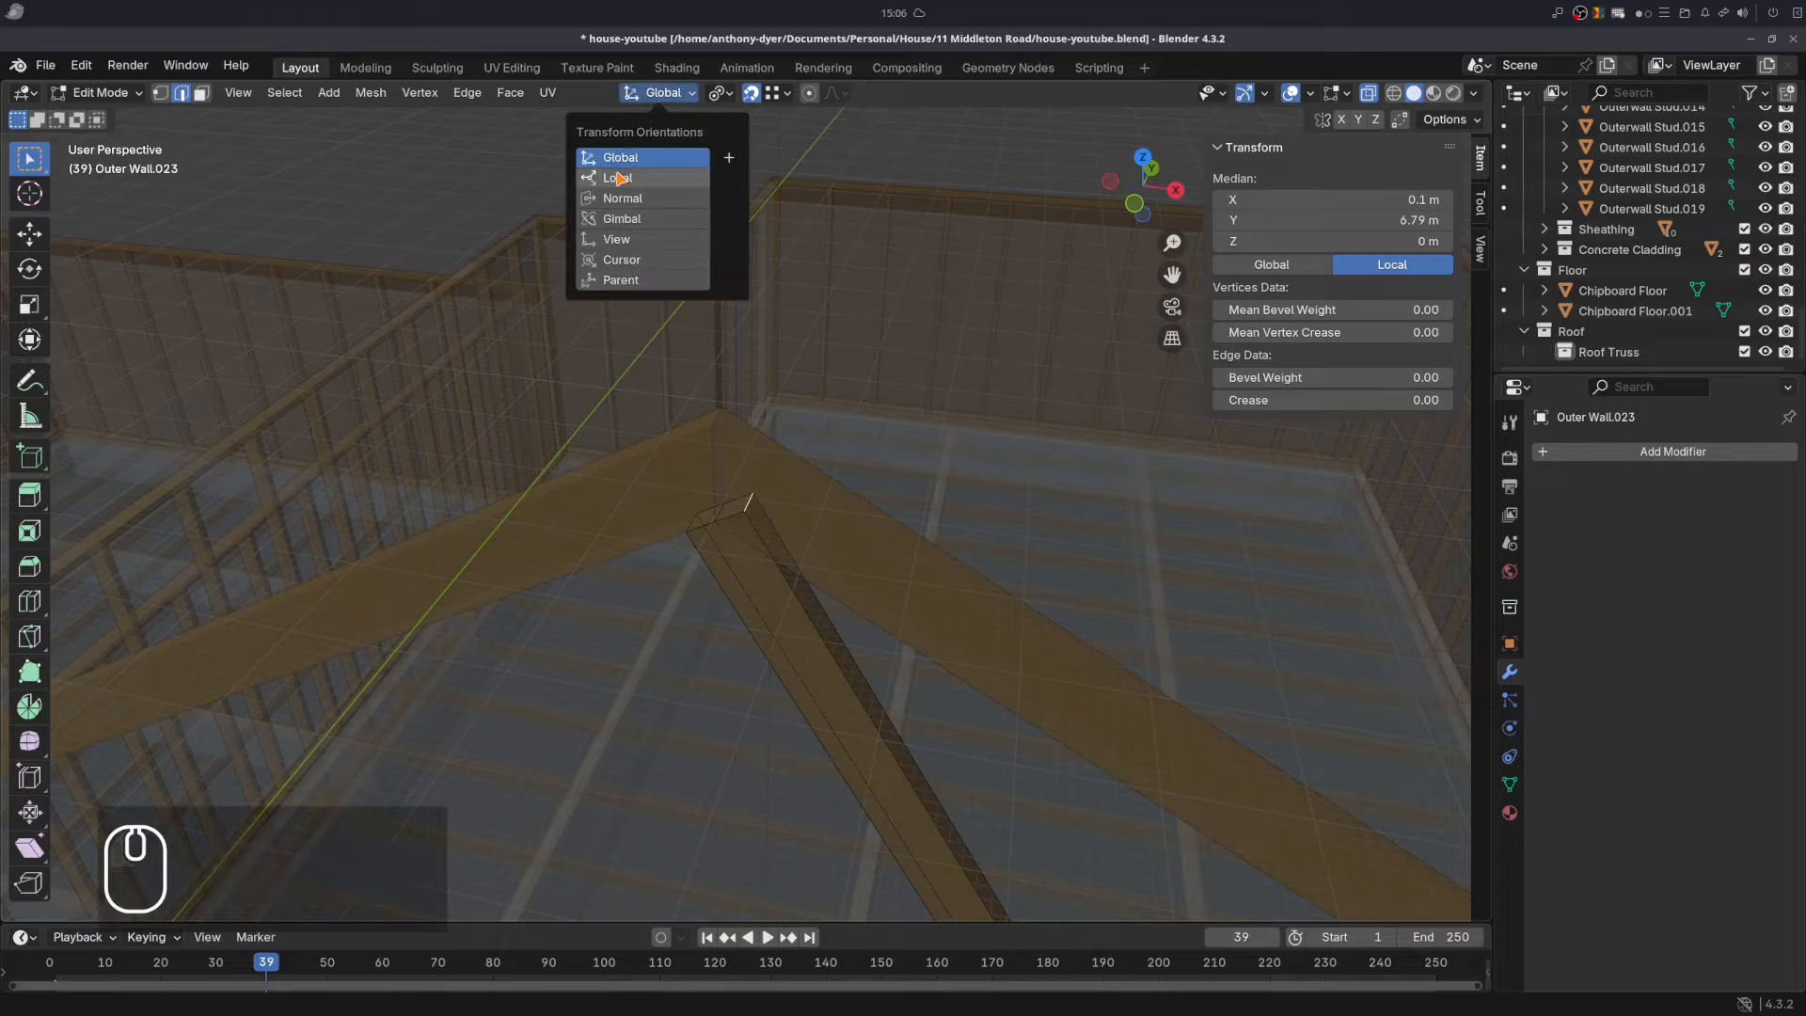
left_click(625, 178)
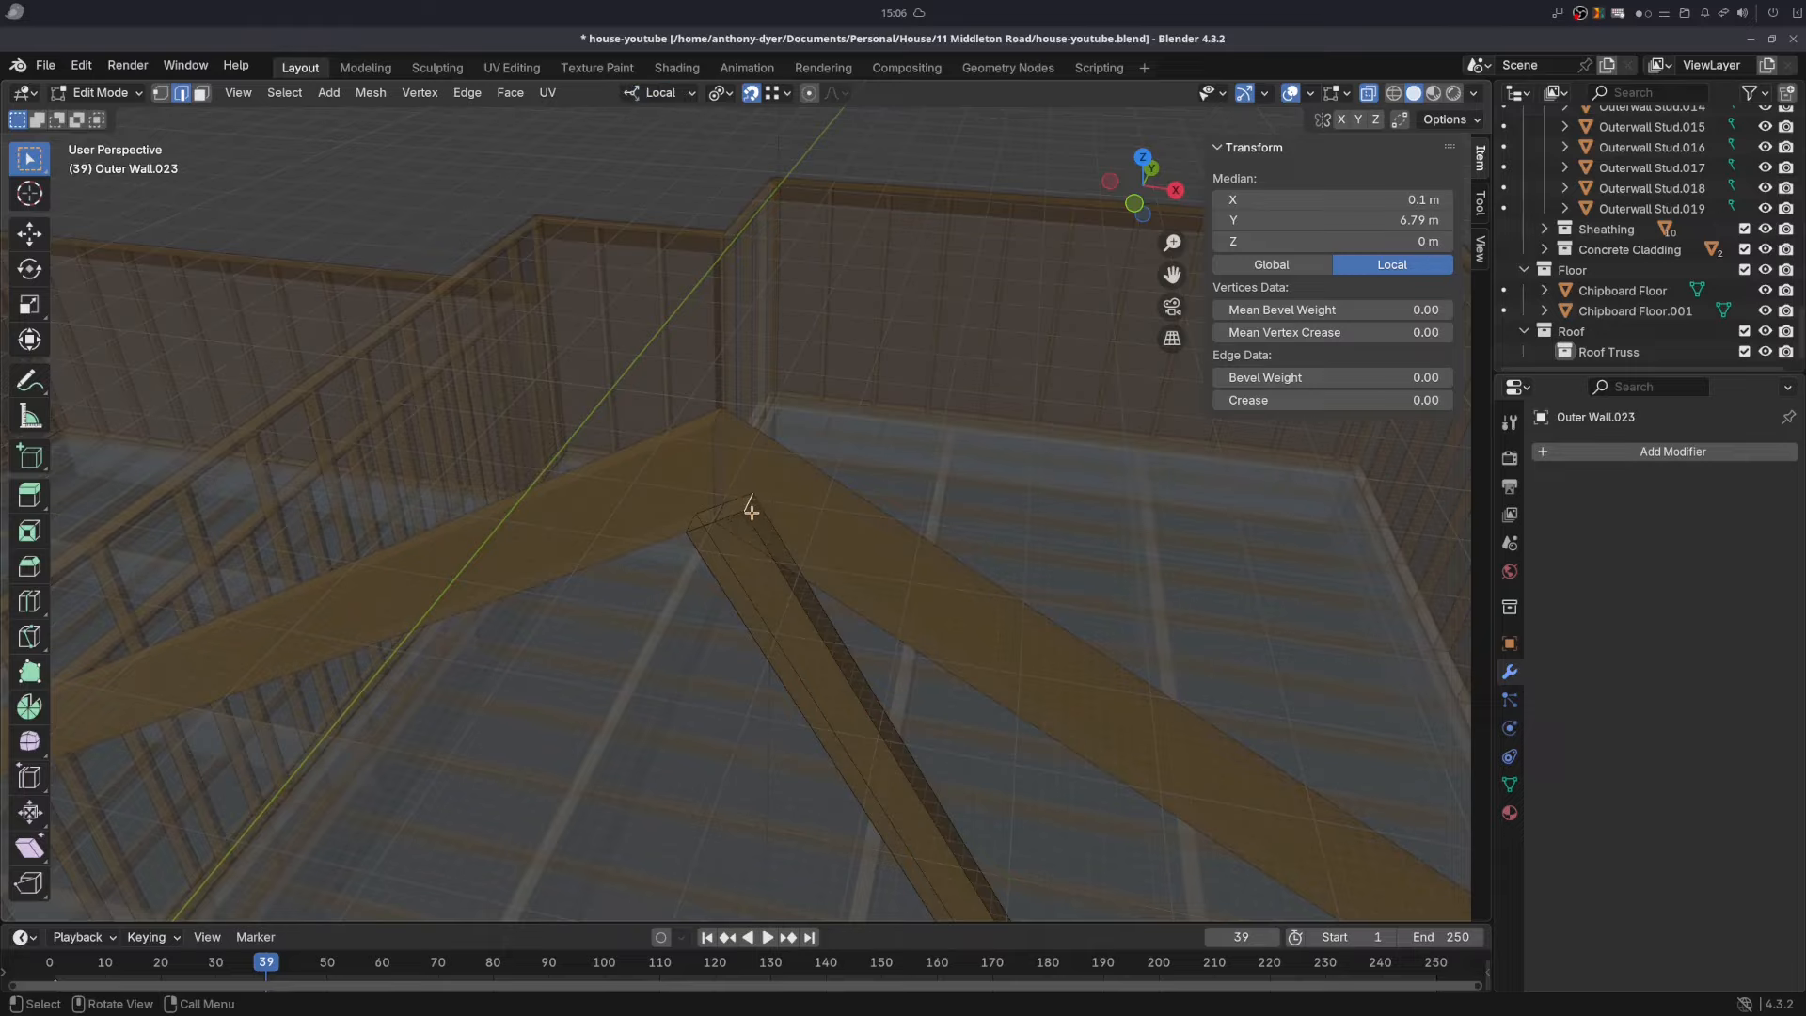
key("g")
key("y")
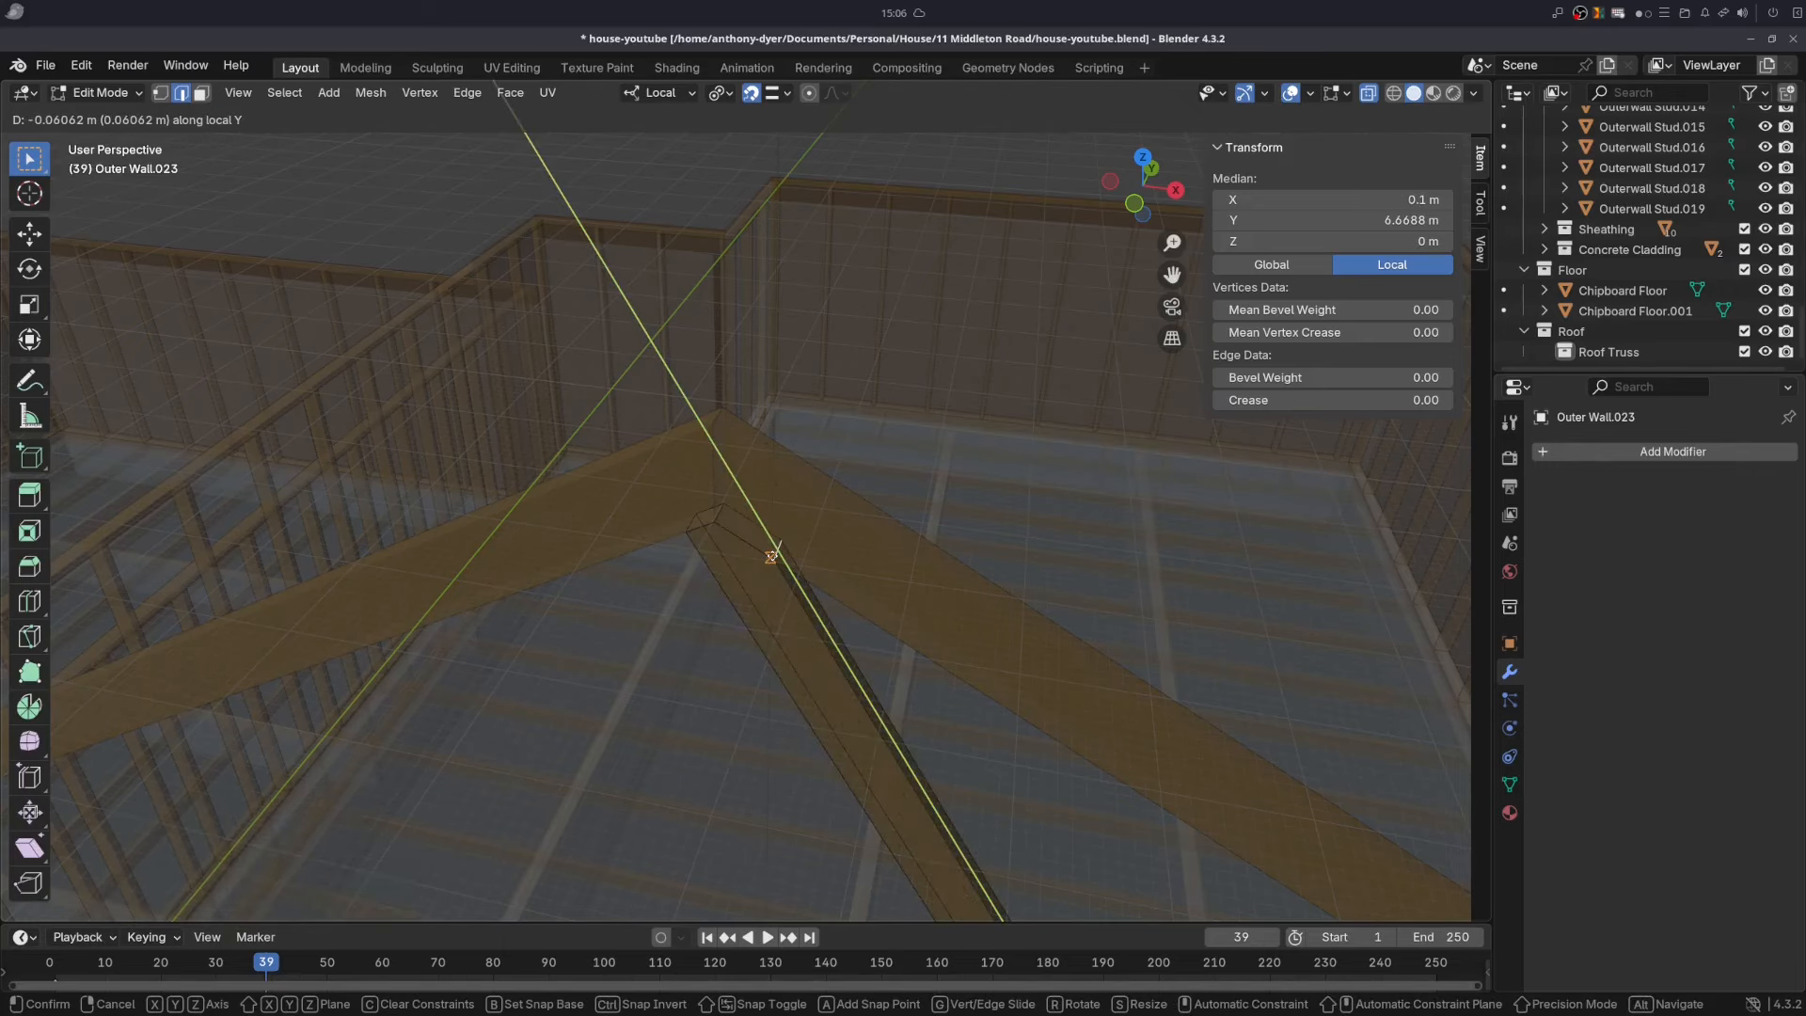
left_click(774, 550)
middle_click_drag(768, 477, 1013, 612)
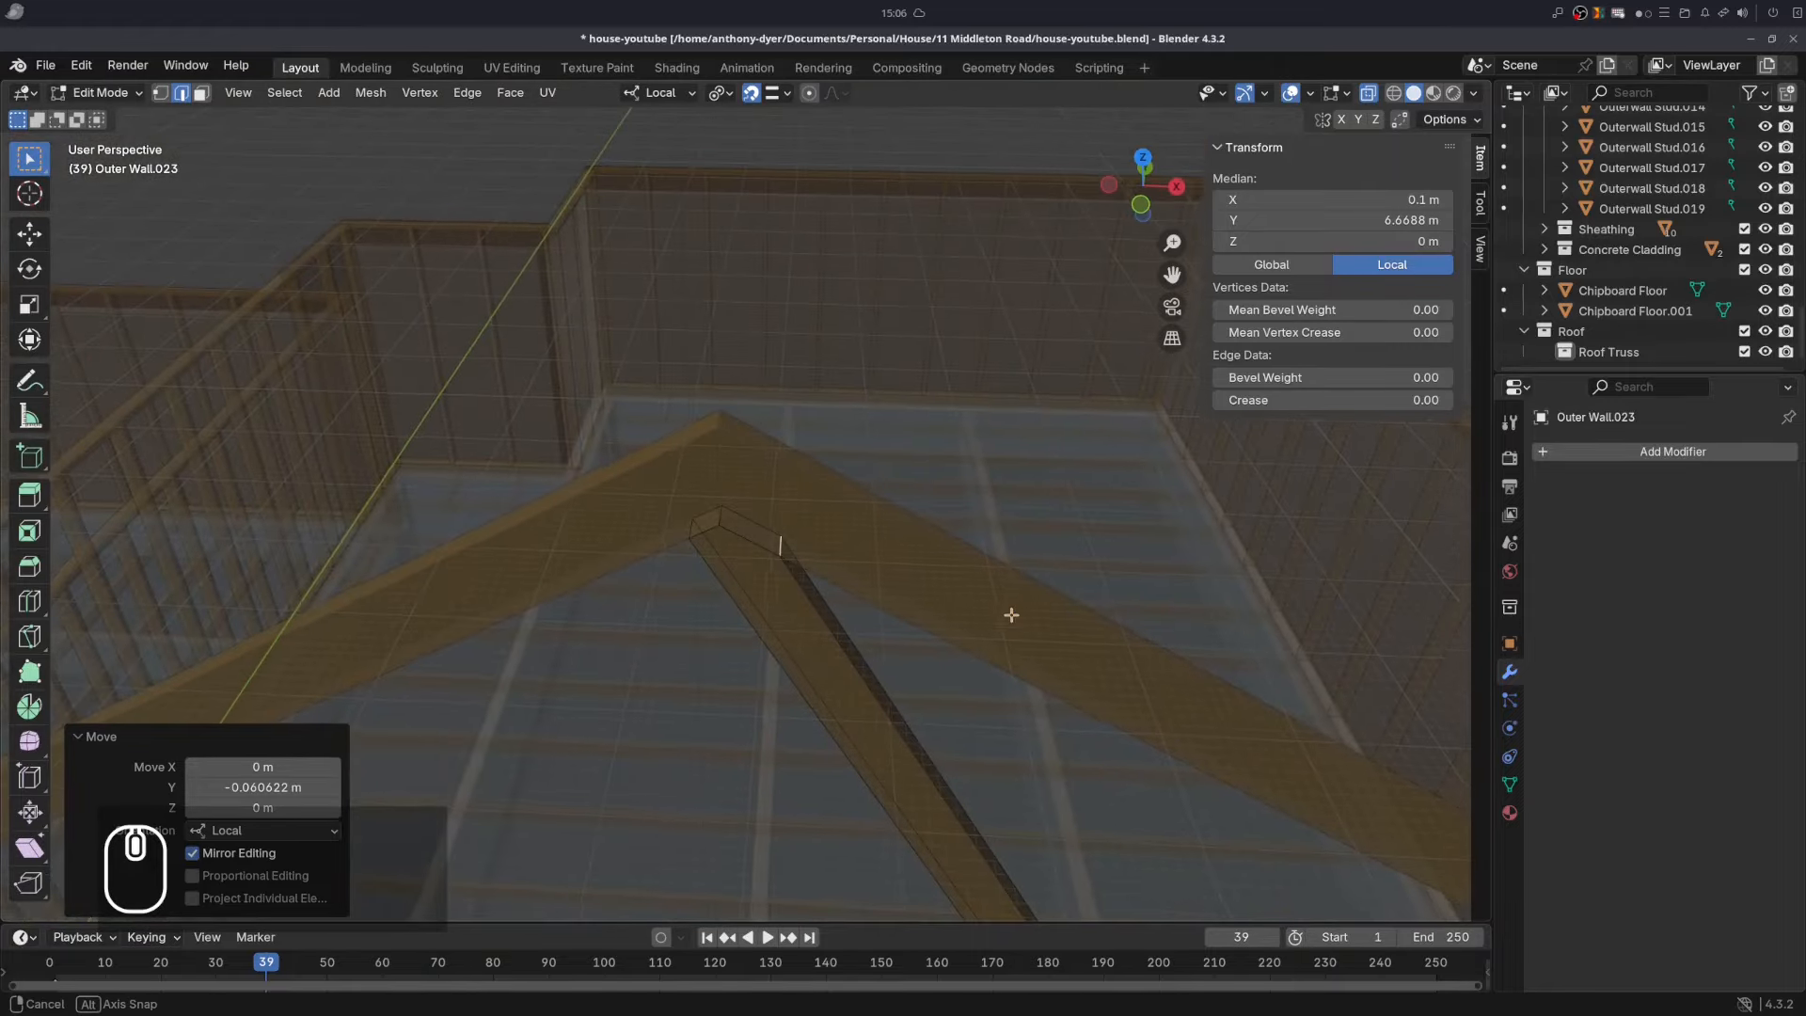
middle_click_drag(1019, 749, 624, 137, "shift")
scroll(623, 137, "down", 5)
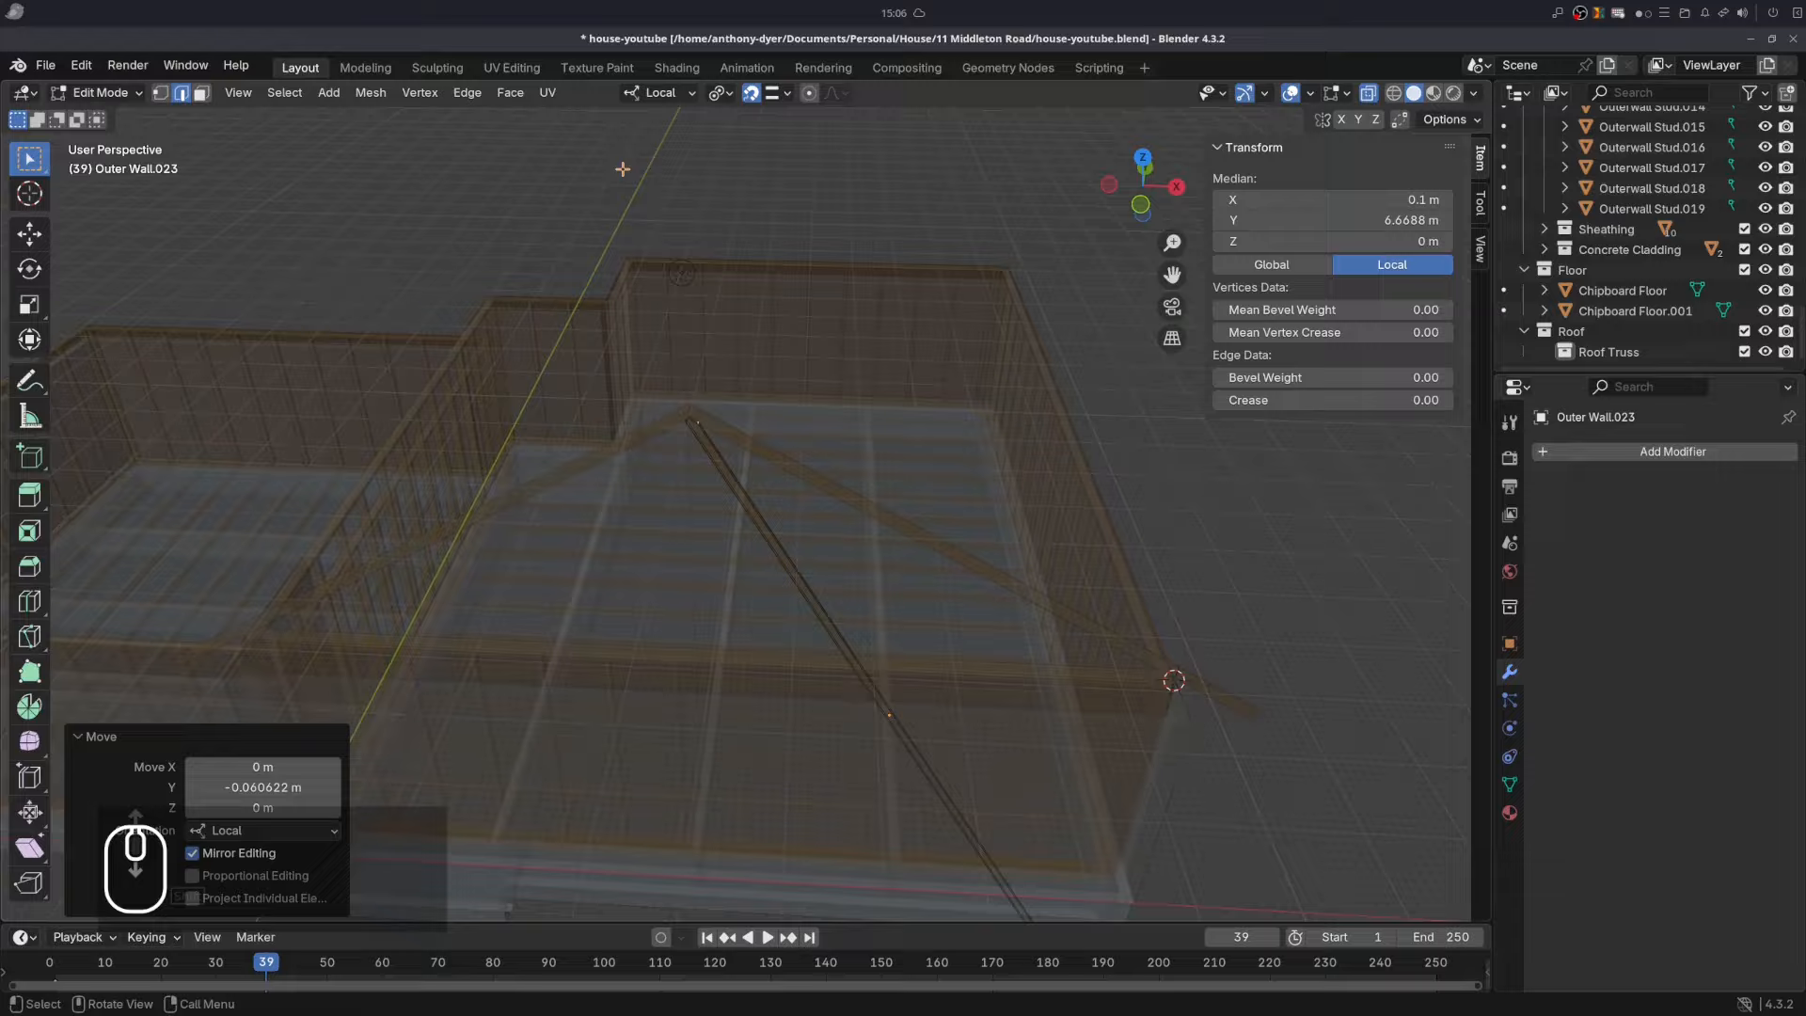
- In face select mode, select both faces at the brace's lower end and move them about 4.979 m along local Y towards the beam
key("Tab")
middle_click_drag(806, 505, 874, 517)
middle_click_drag(875, 517, 754, 645, "shift")
key("Tab")
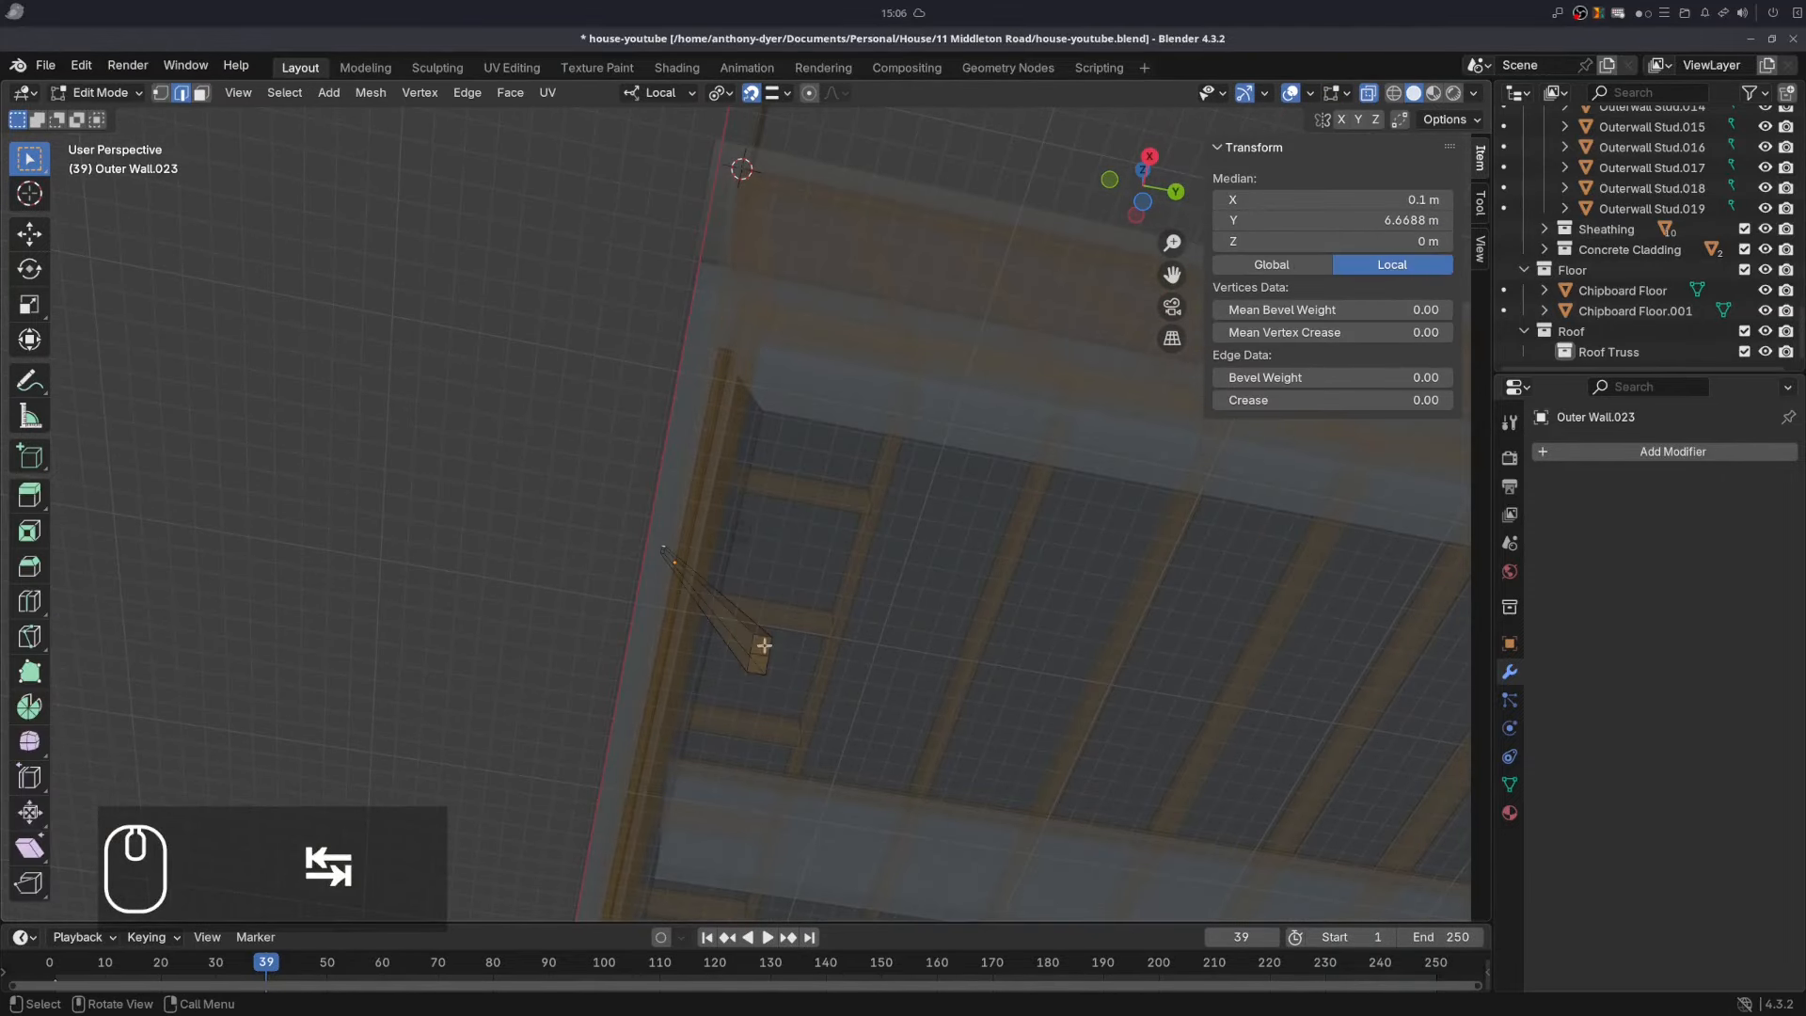
left_click(202, 92)
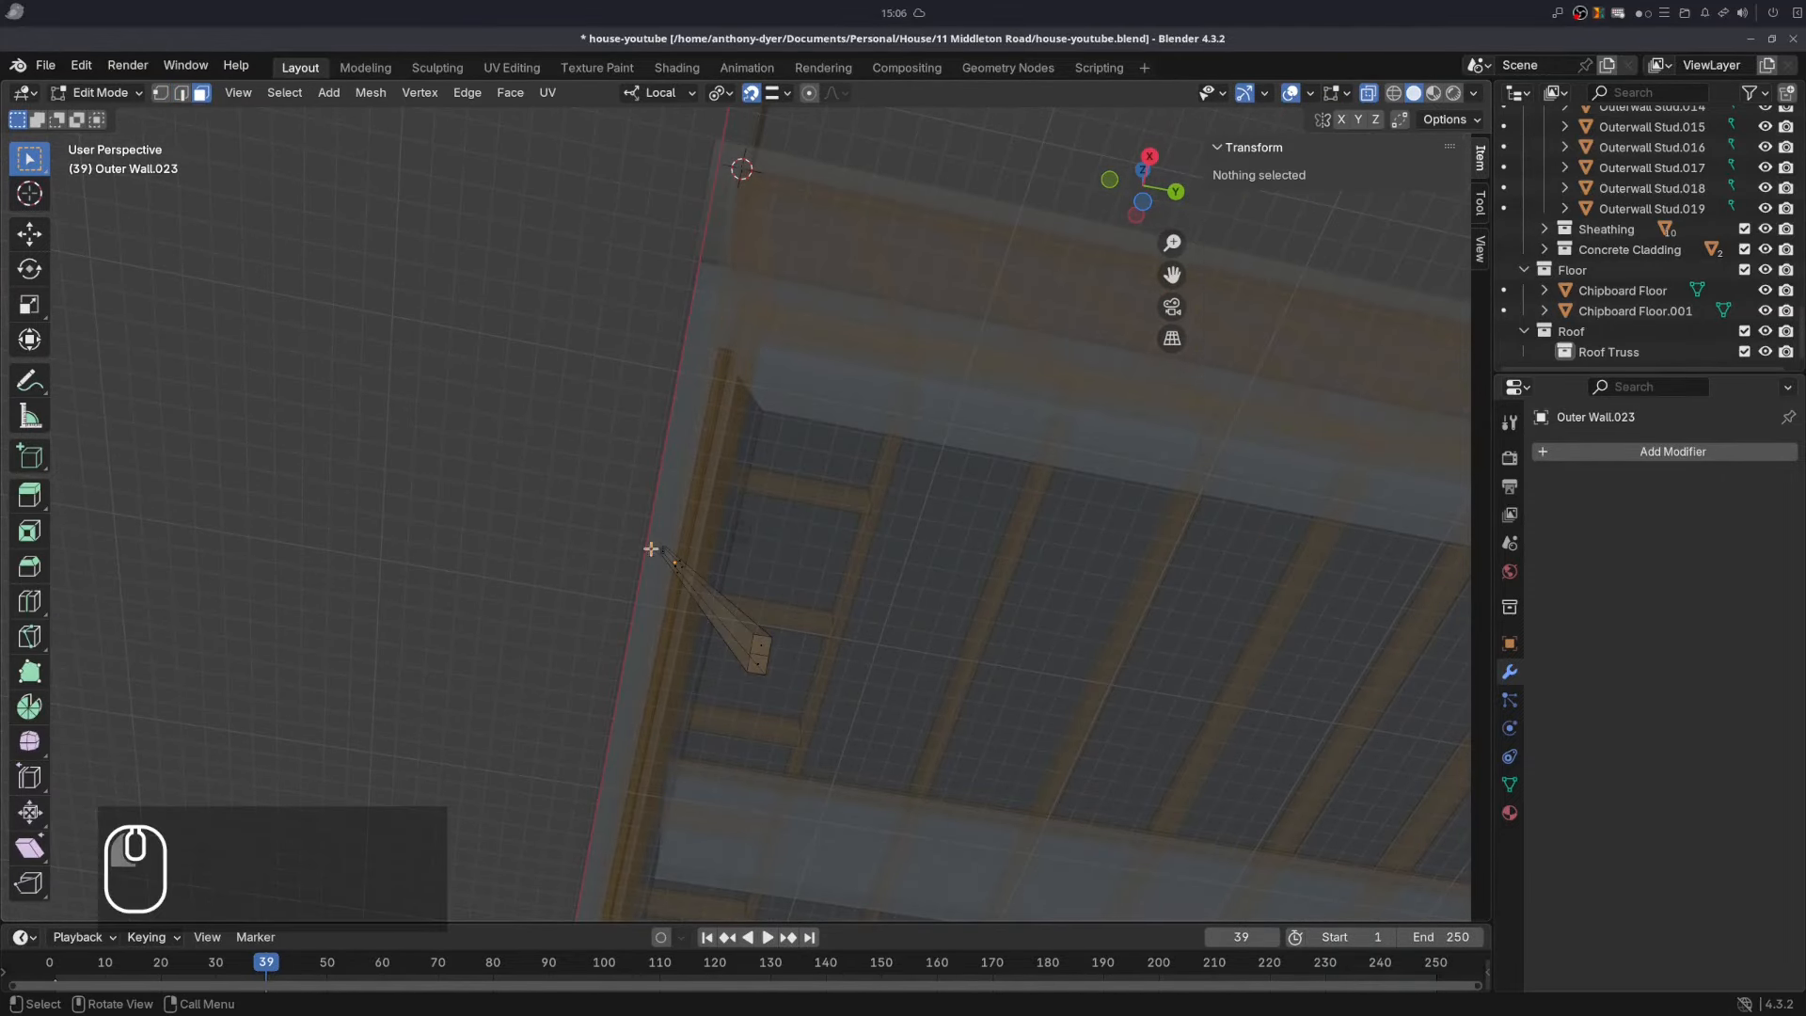
left_click(754, 642)
left_click(757, 662, "shift")
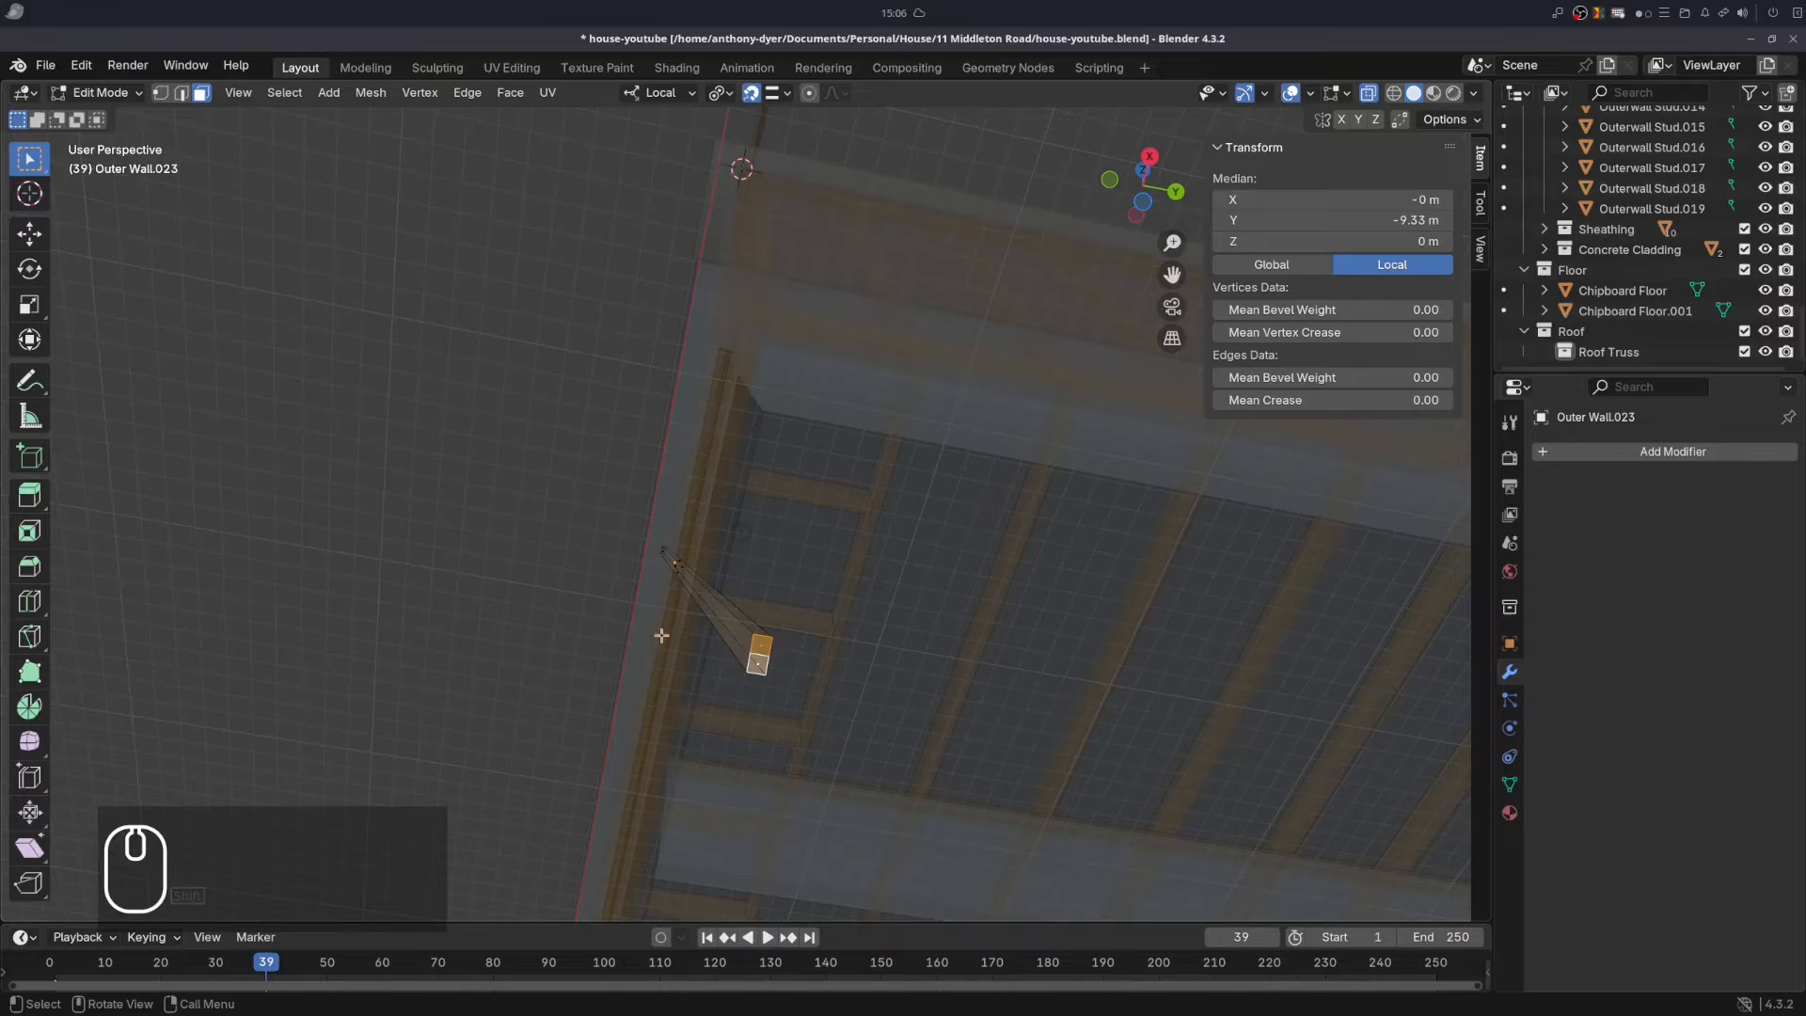
scroll(740, 662, "up", 3)
scroll(740, 662, "down", 3)
left_click(741, 636)
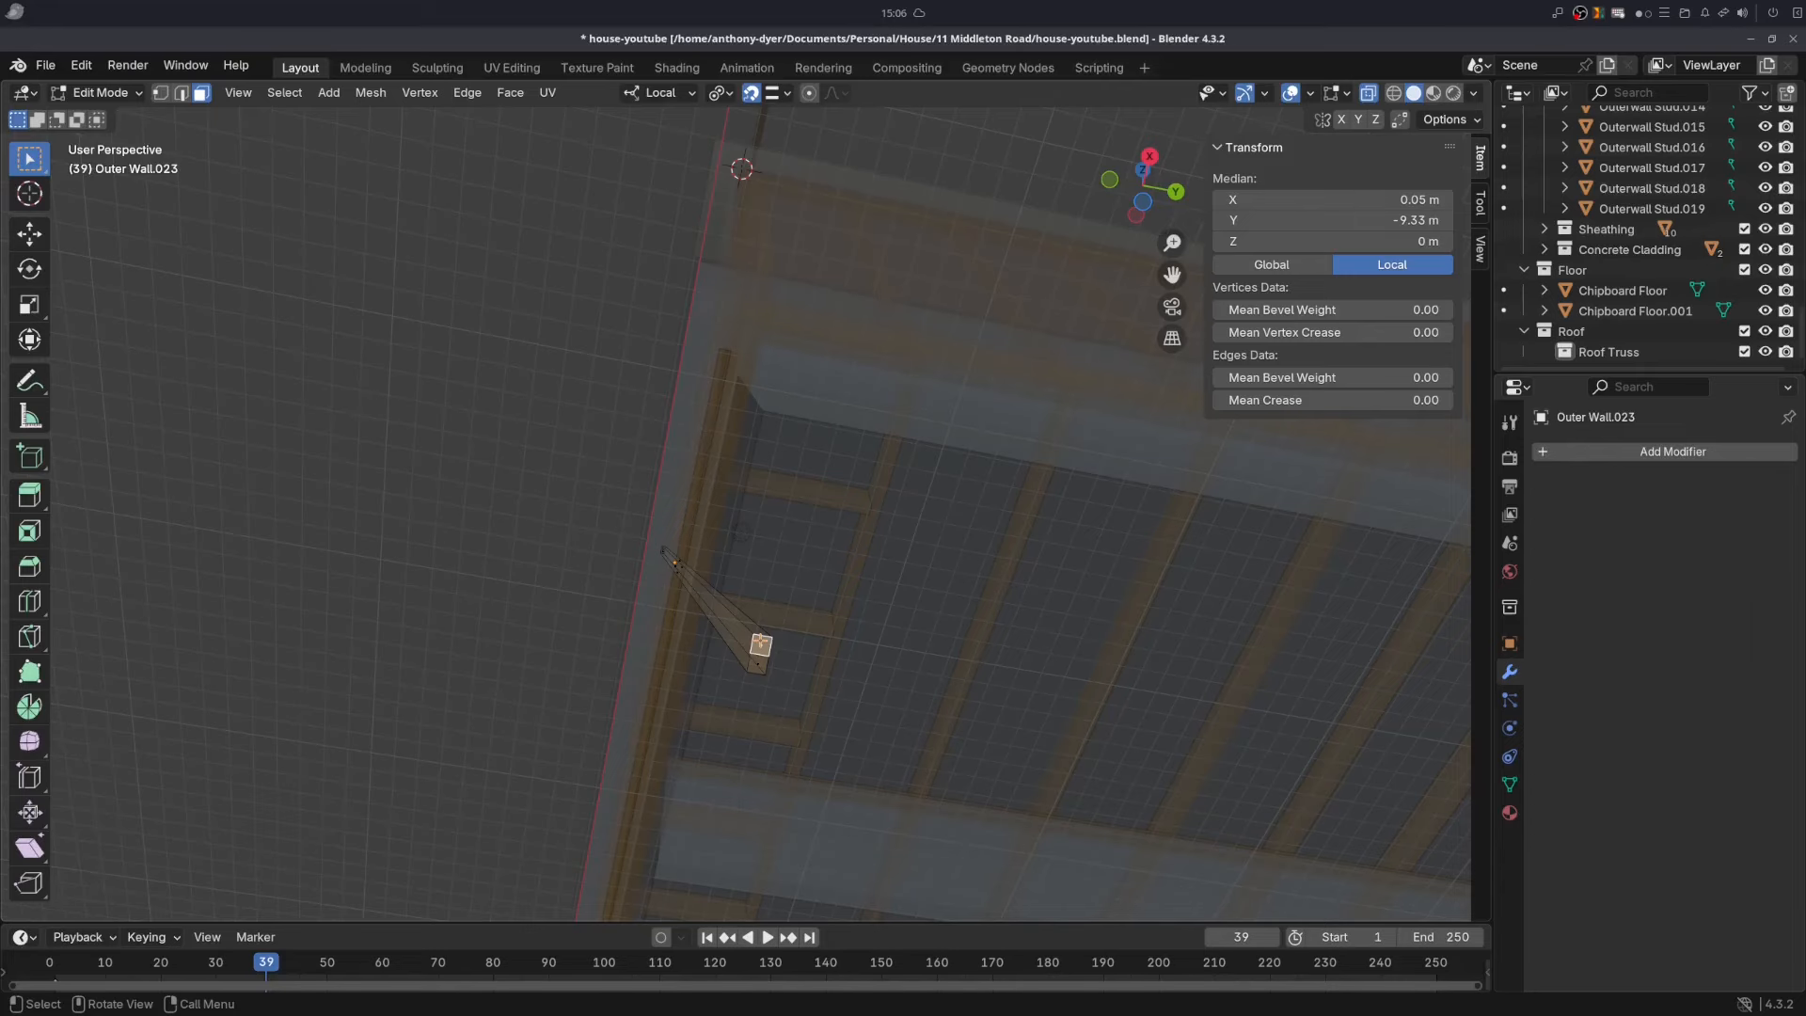
key("shift")
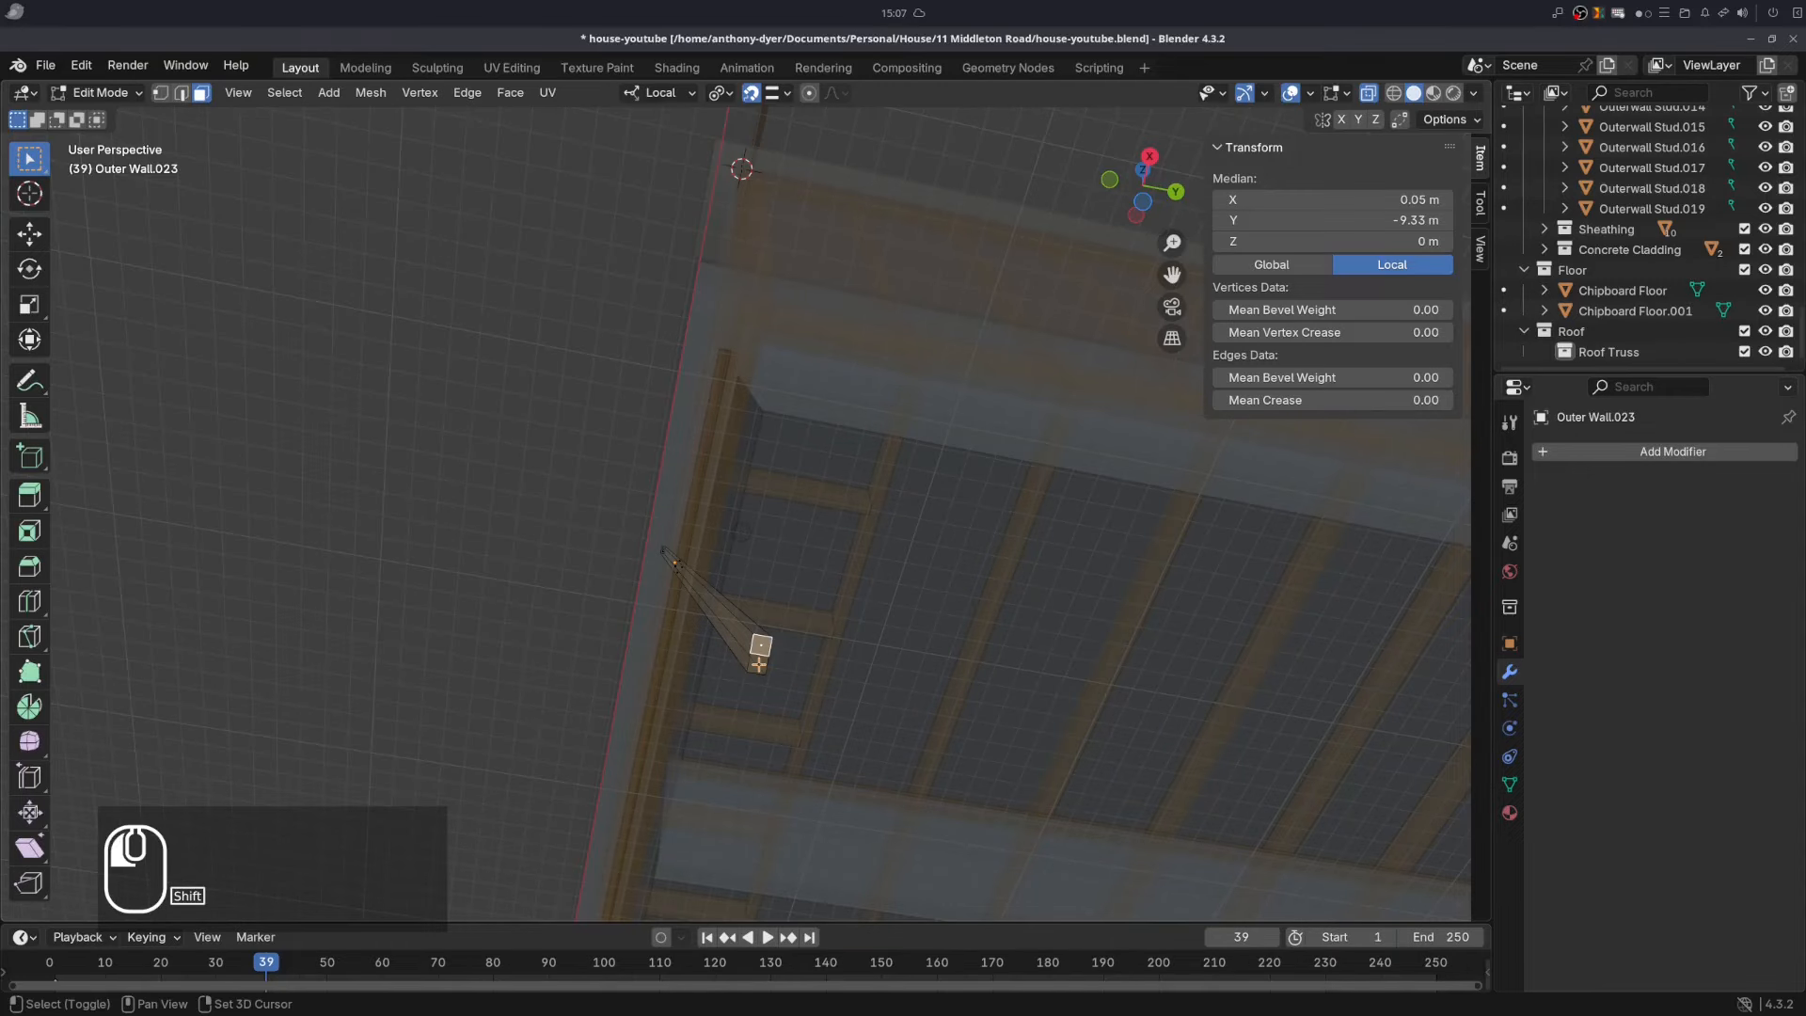
left_click(758, 664, "shift")
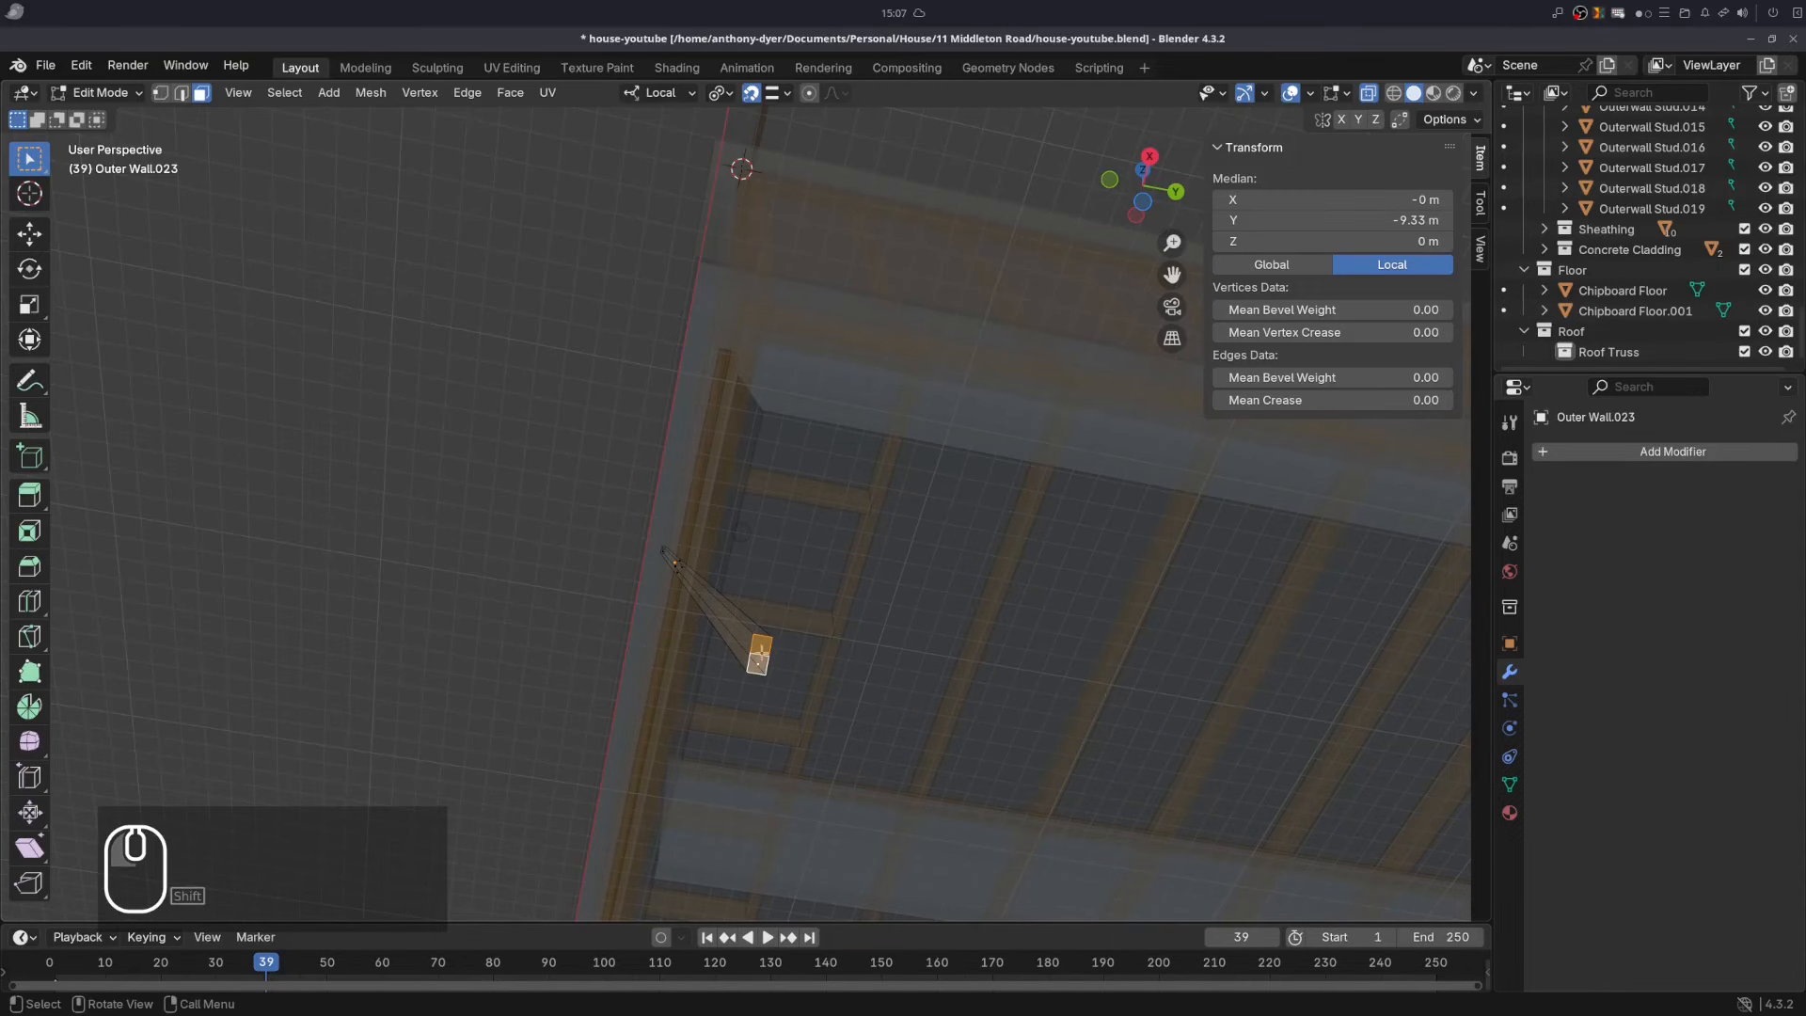
left_click(1369, 93)
middle_click_drag(847, 527, 744, 398)
scroll(749, 469, "down", 5)
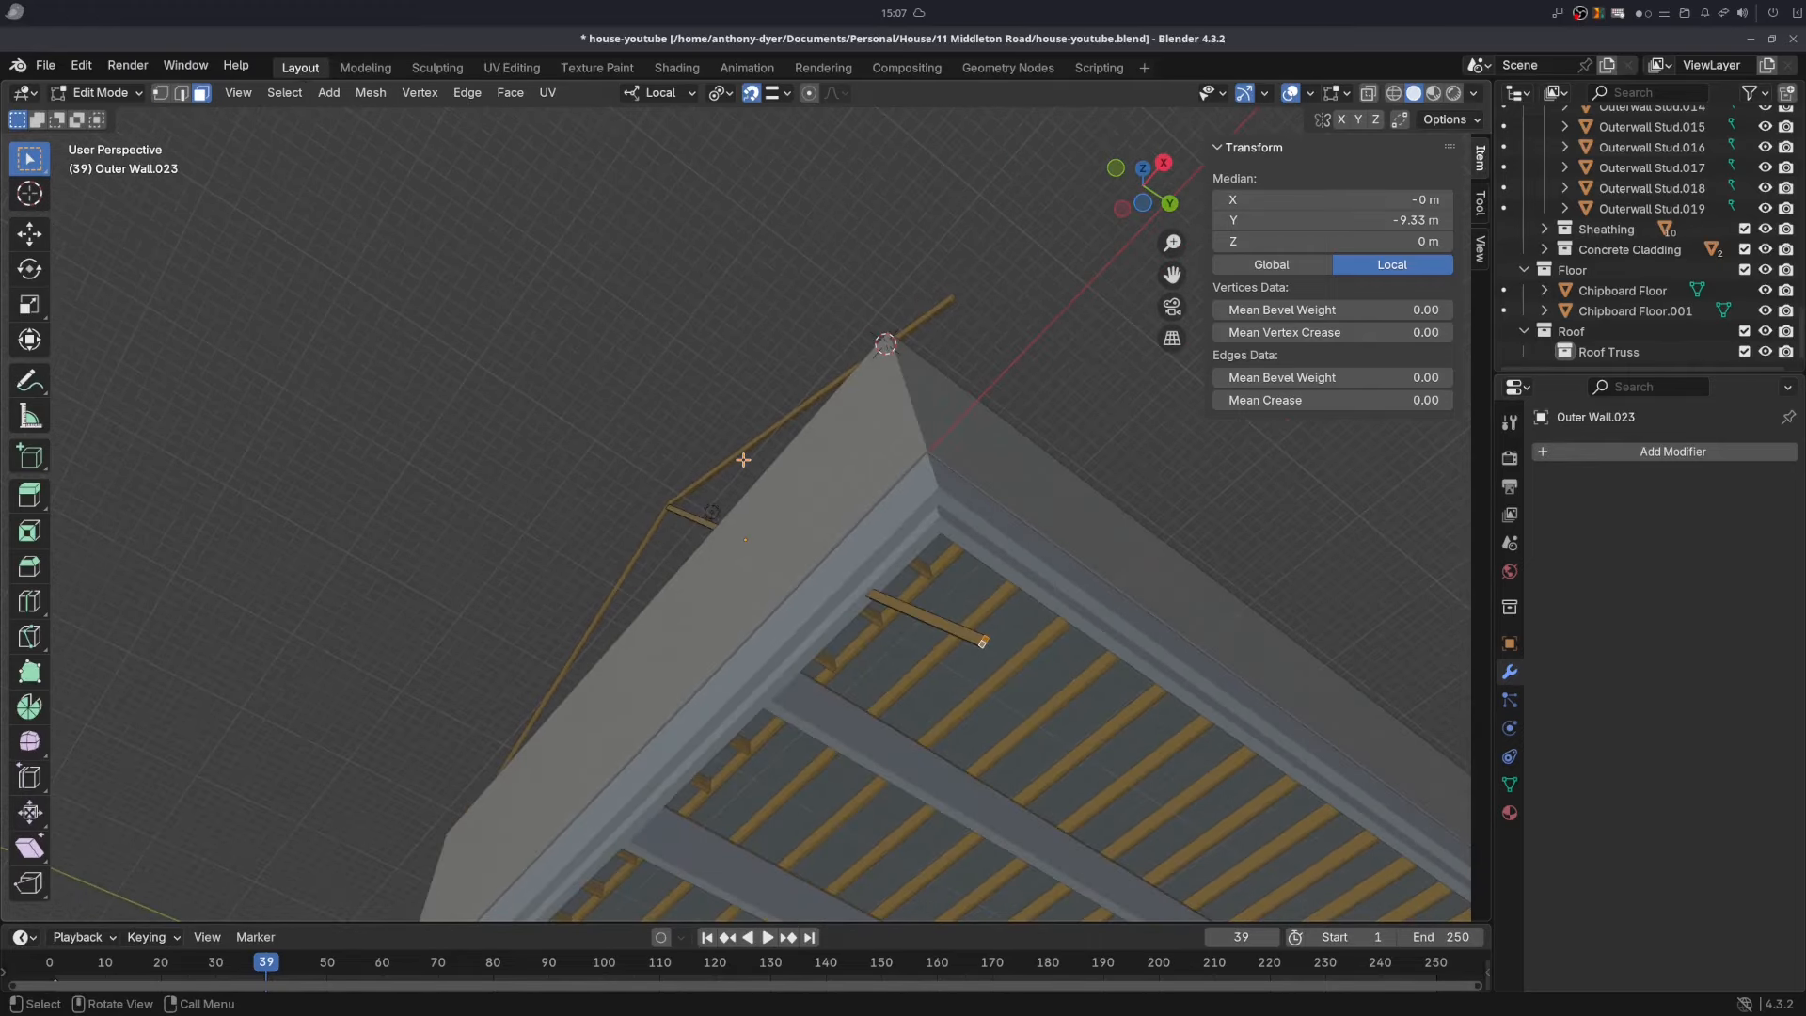
key("g")
key("y")
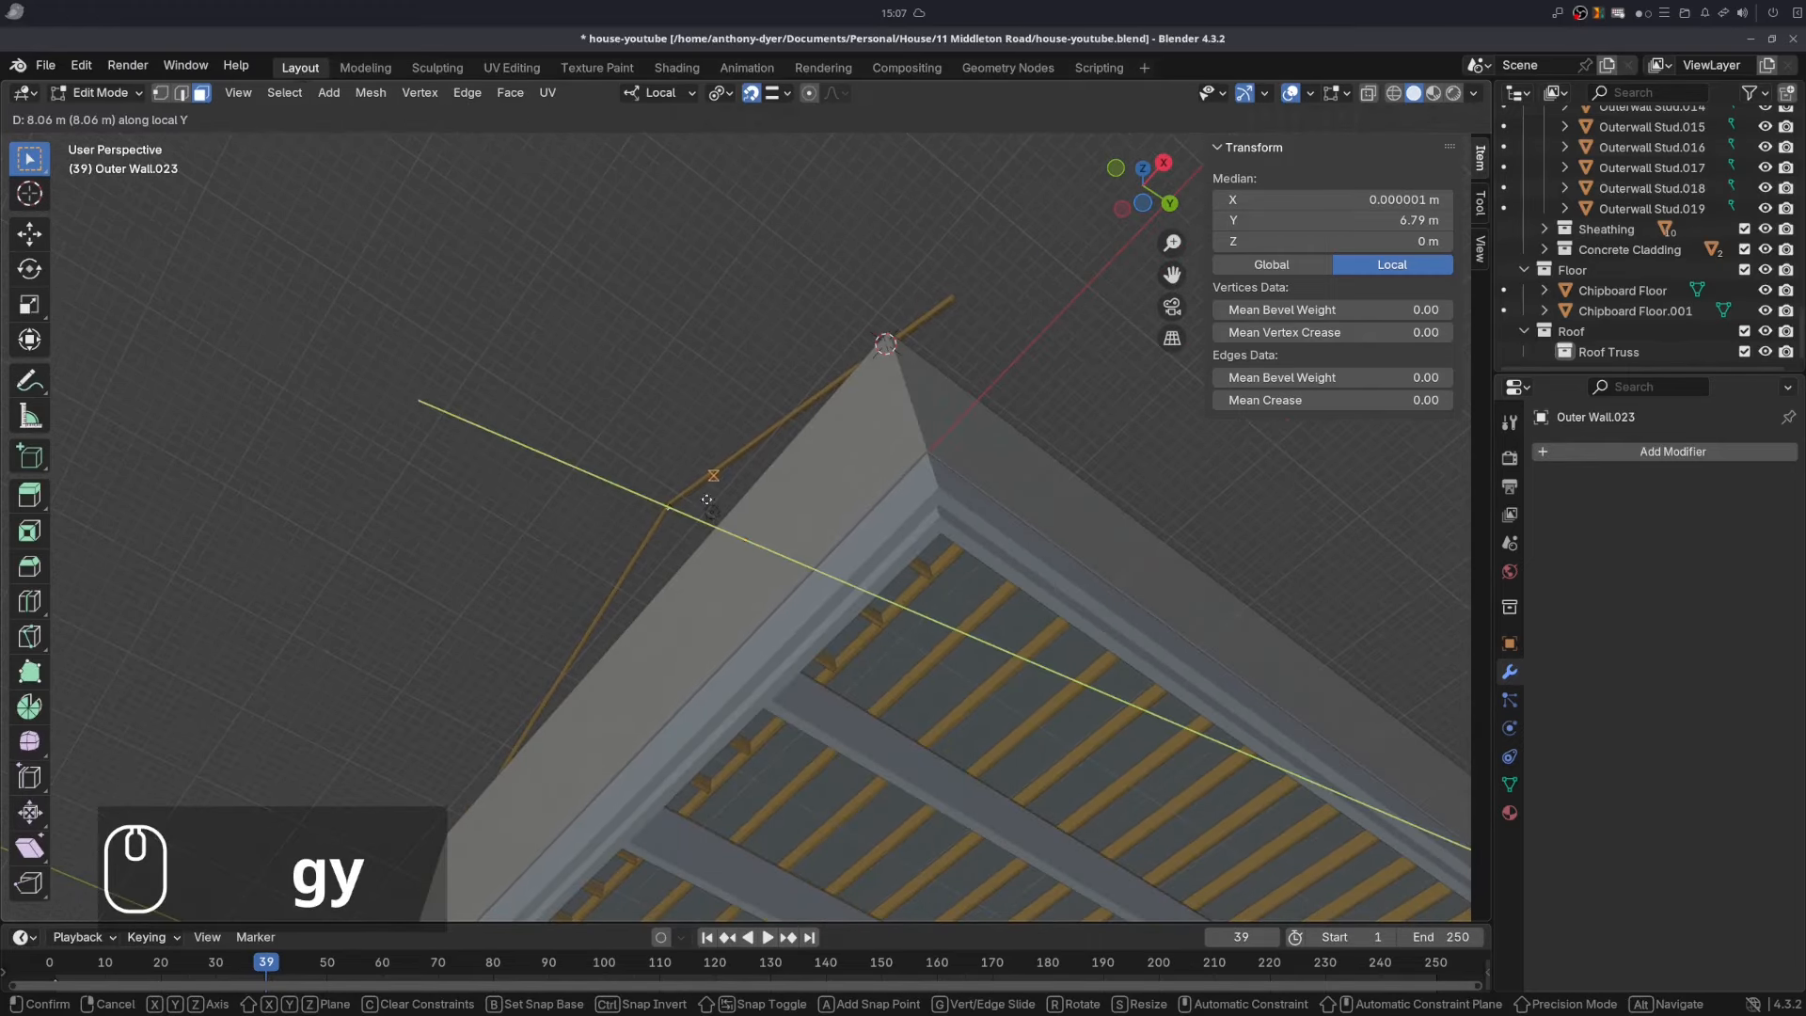
left_click(725, 534)
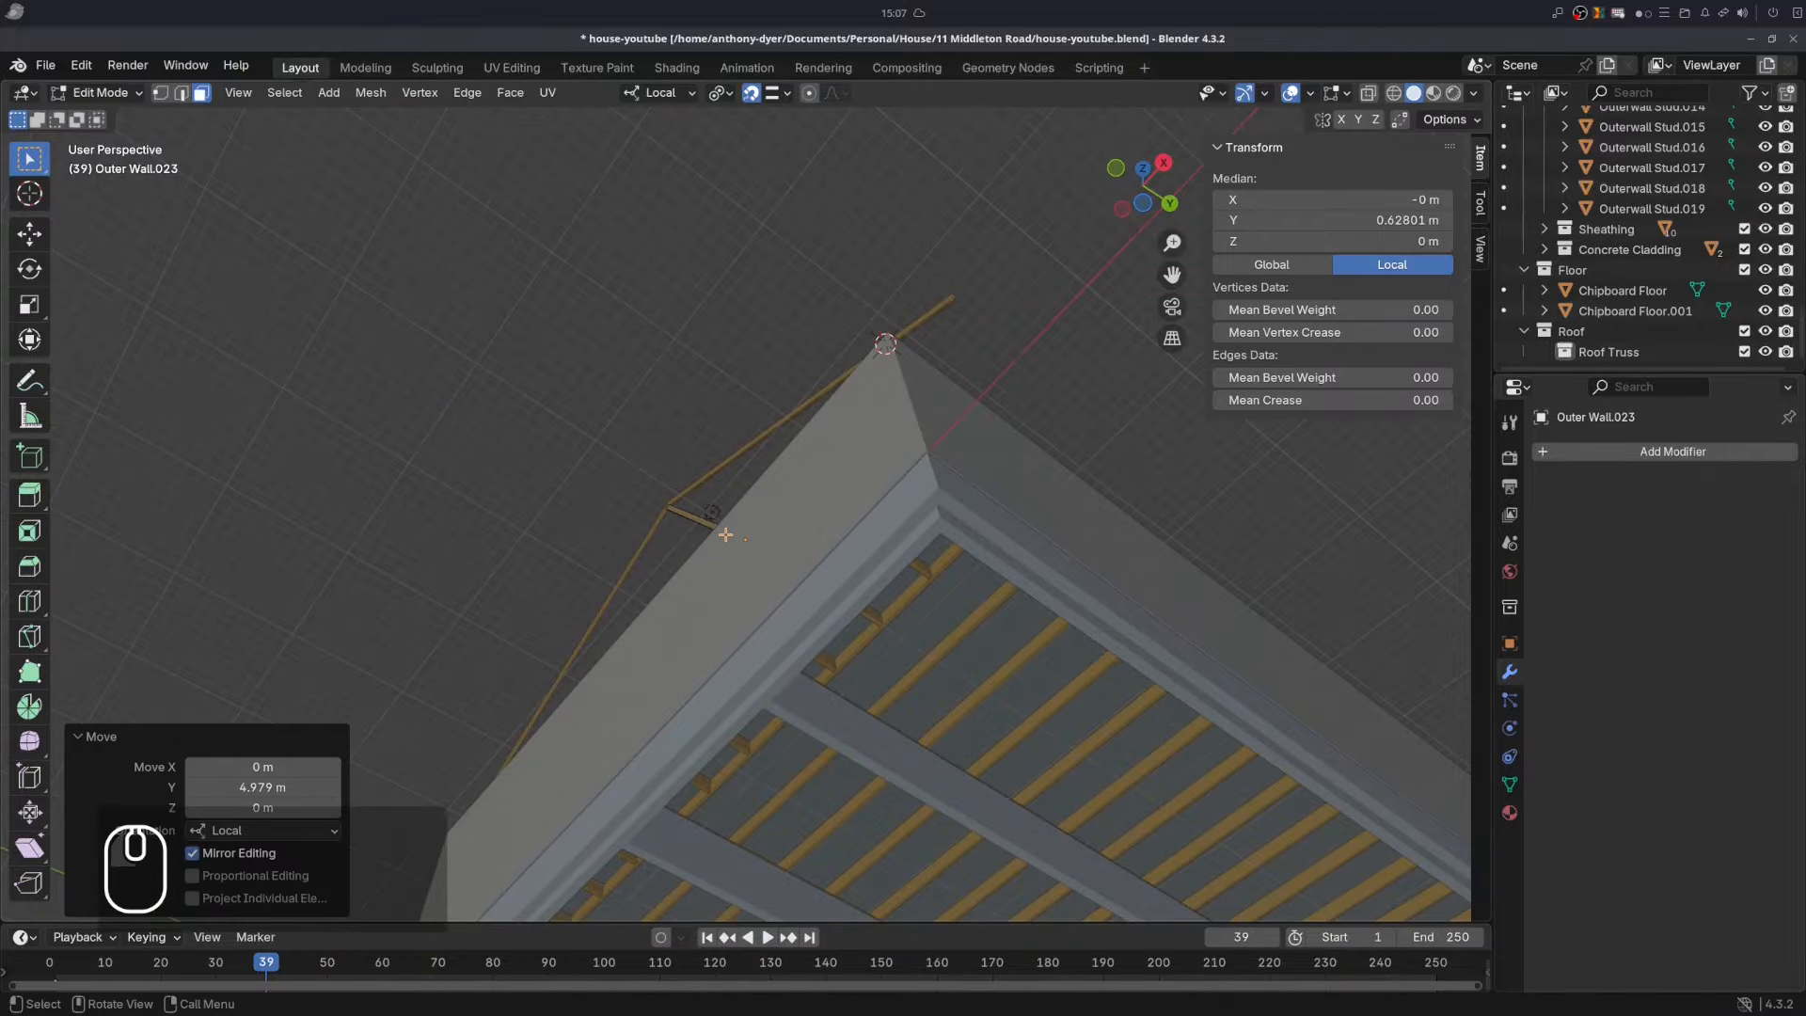
- Move the brace's lower end faces a further 0.449 m or so along local Y to meet the beam's top
scroll(725, 529, "up", 6)
scroll(713, 503, "down", 5)
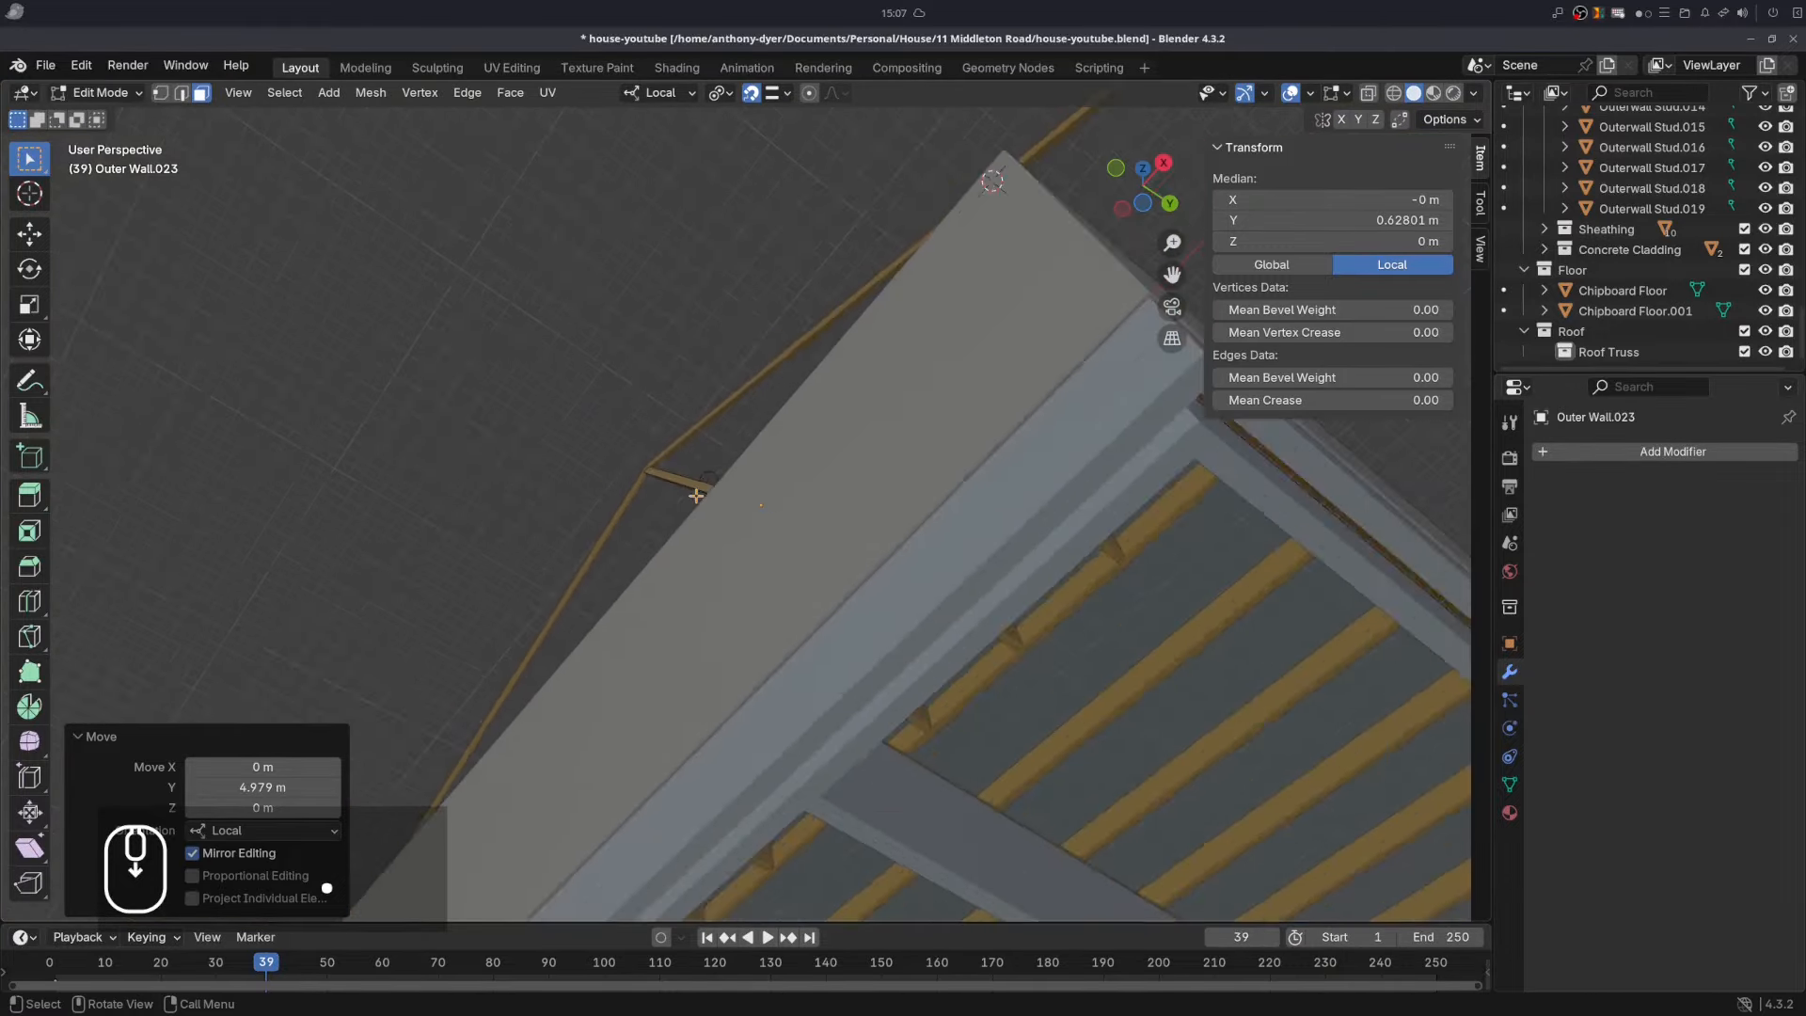
middle_click_drag(696, 495, 781, 563)
scroll(715, 409, "up", 3)
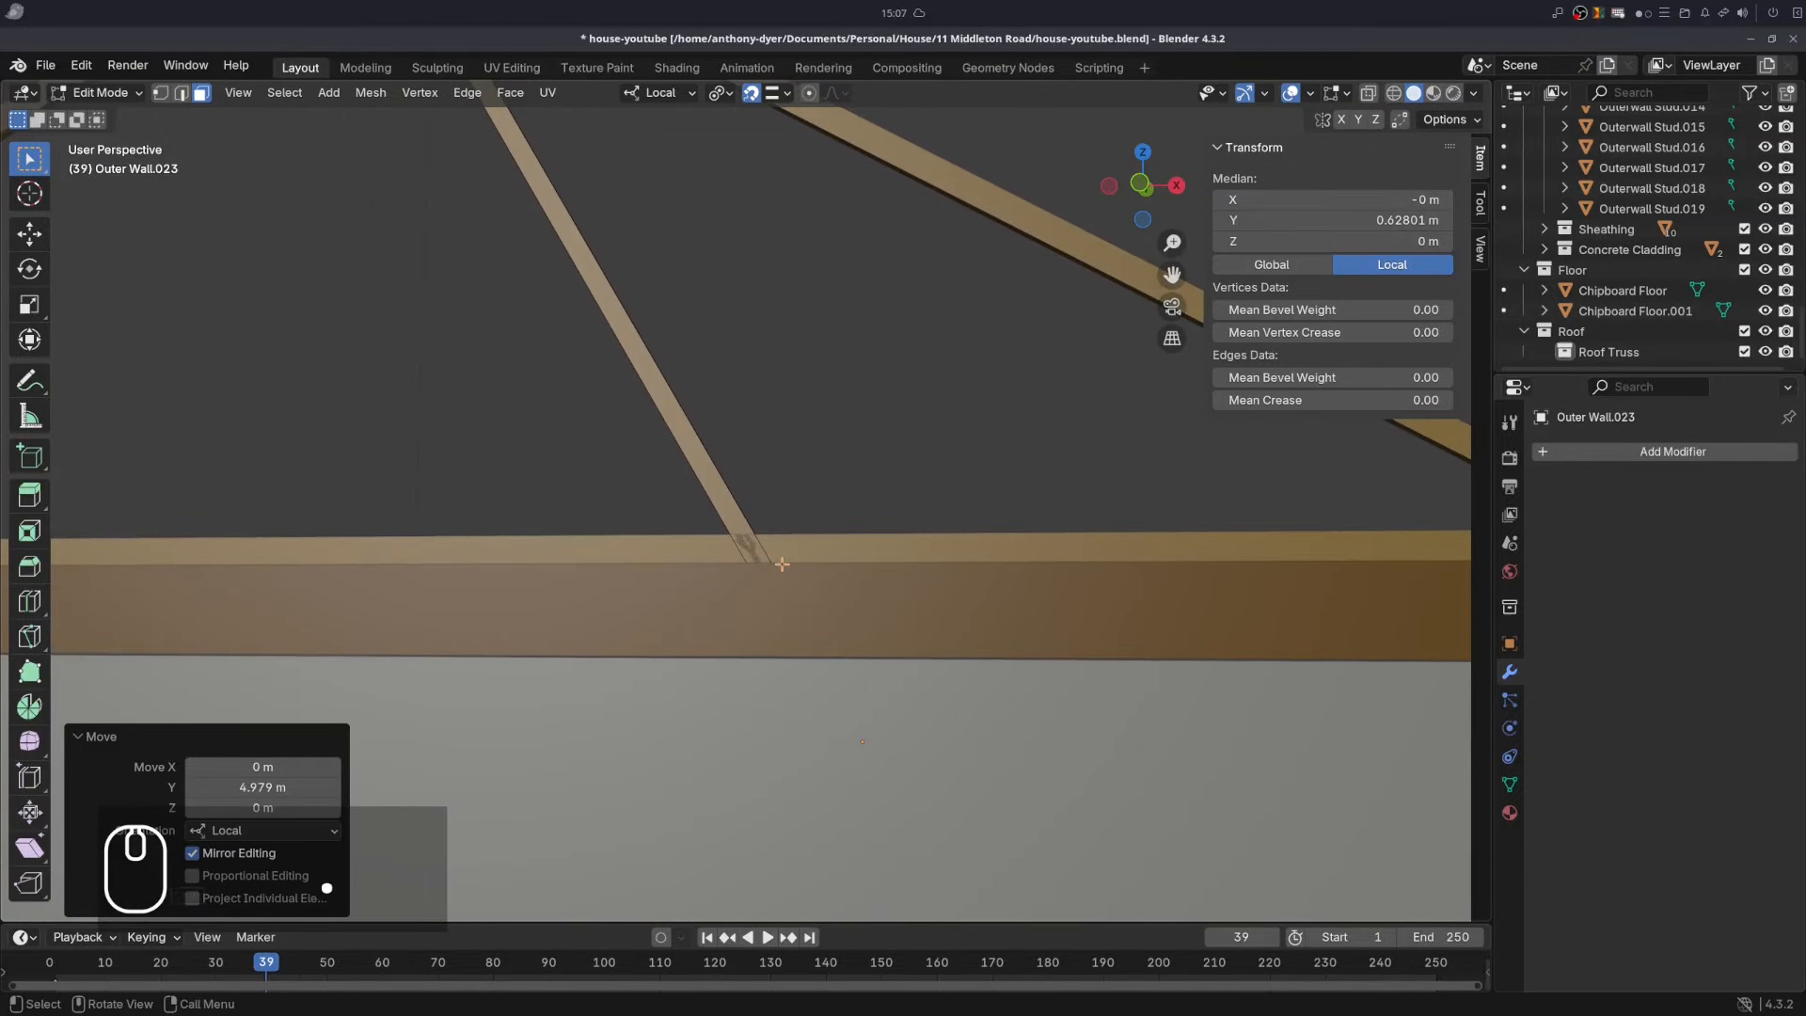
key("g")
key("y")
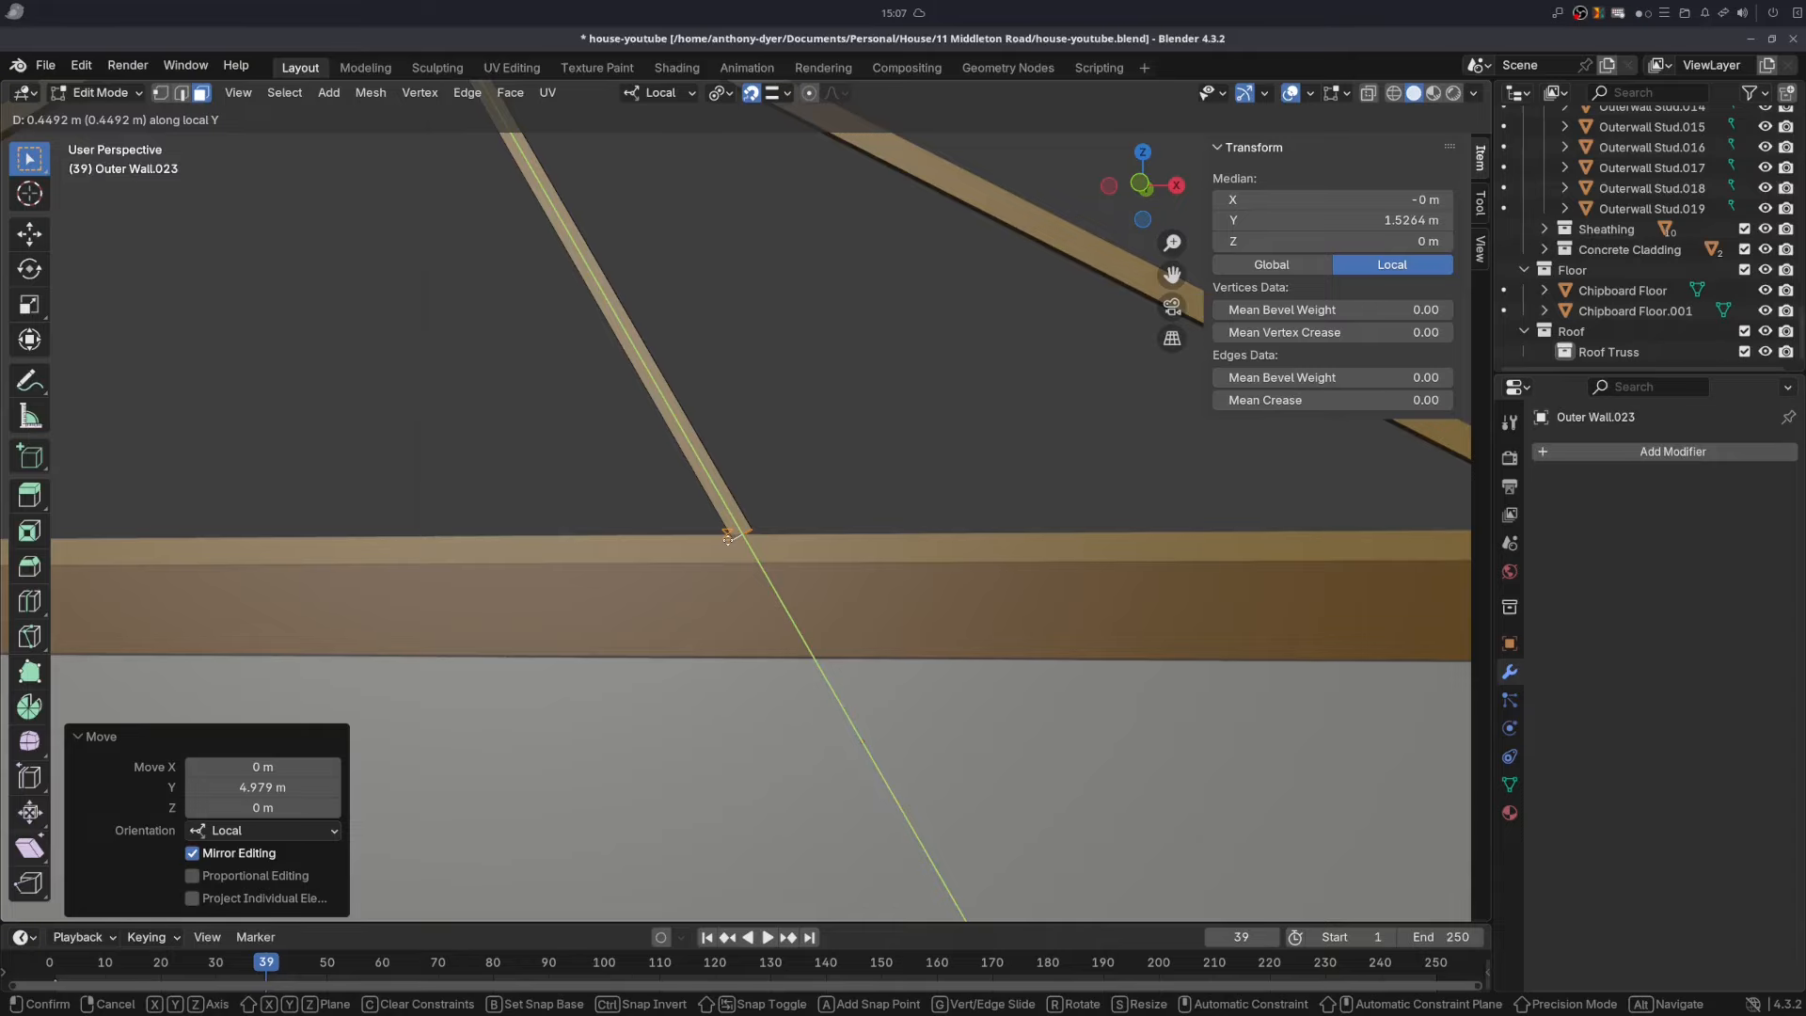
left_click(728, 539)
- With X-ray on, move the lowest edge of the brace's bottom end about 0.020 m along local Y, flush with the beam's top
scroll(732, 457, "up", 3)
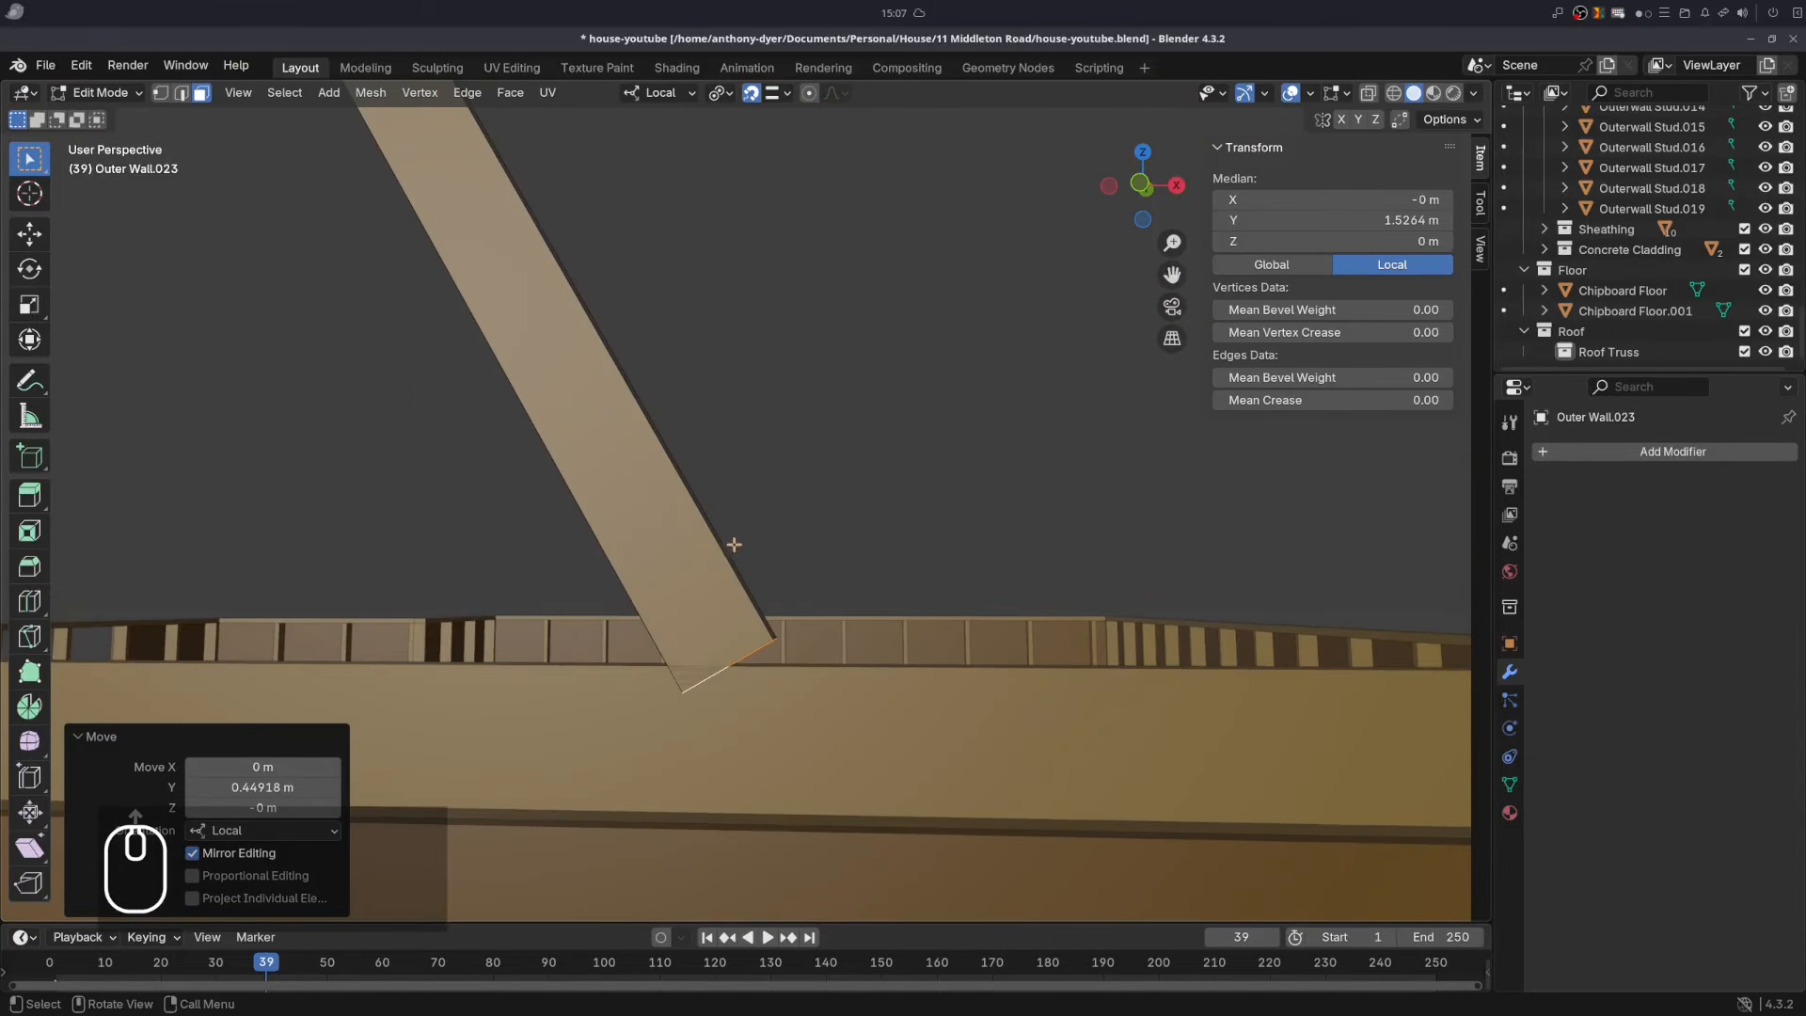
middle_click_drag(767, 597, 863, 596)
scroll(701, 669, "up", 3)
scroll(593, 704, "down", 2)
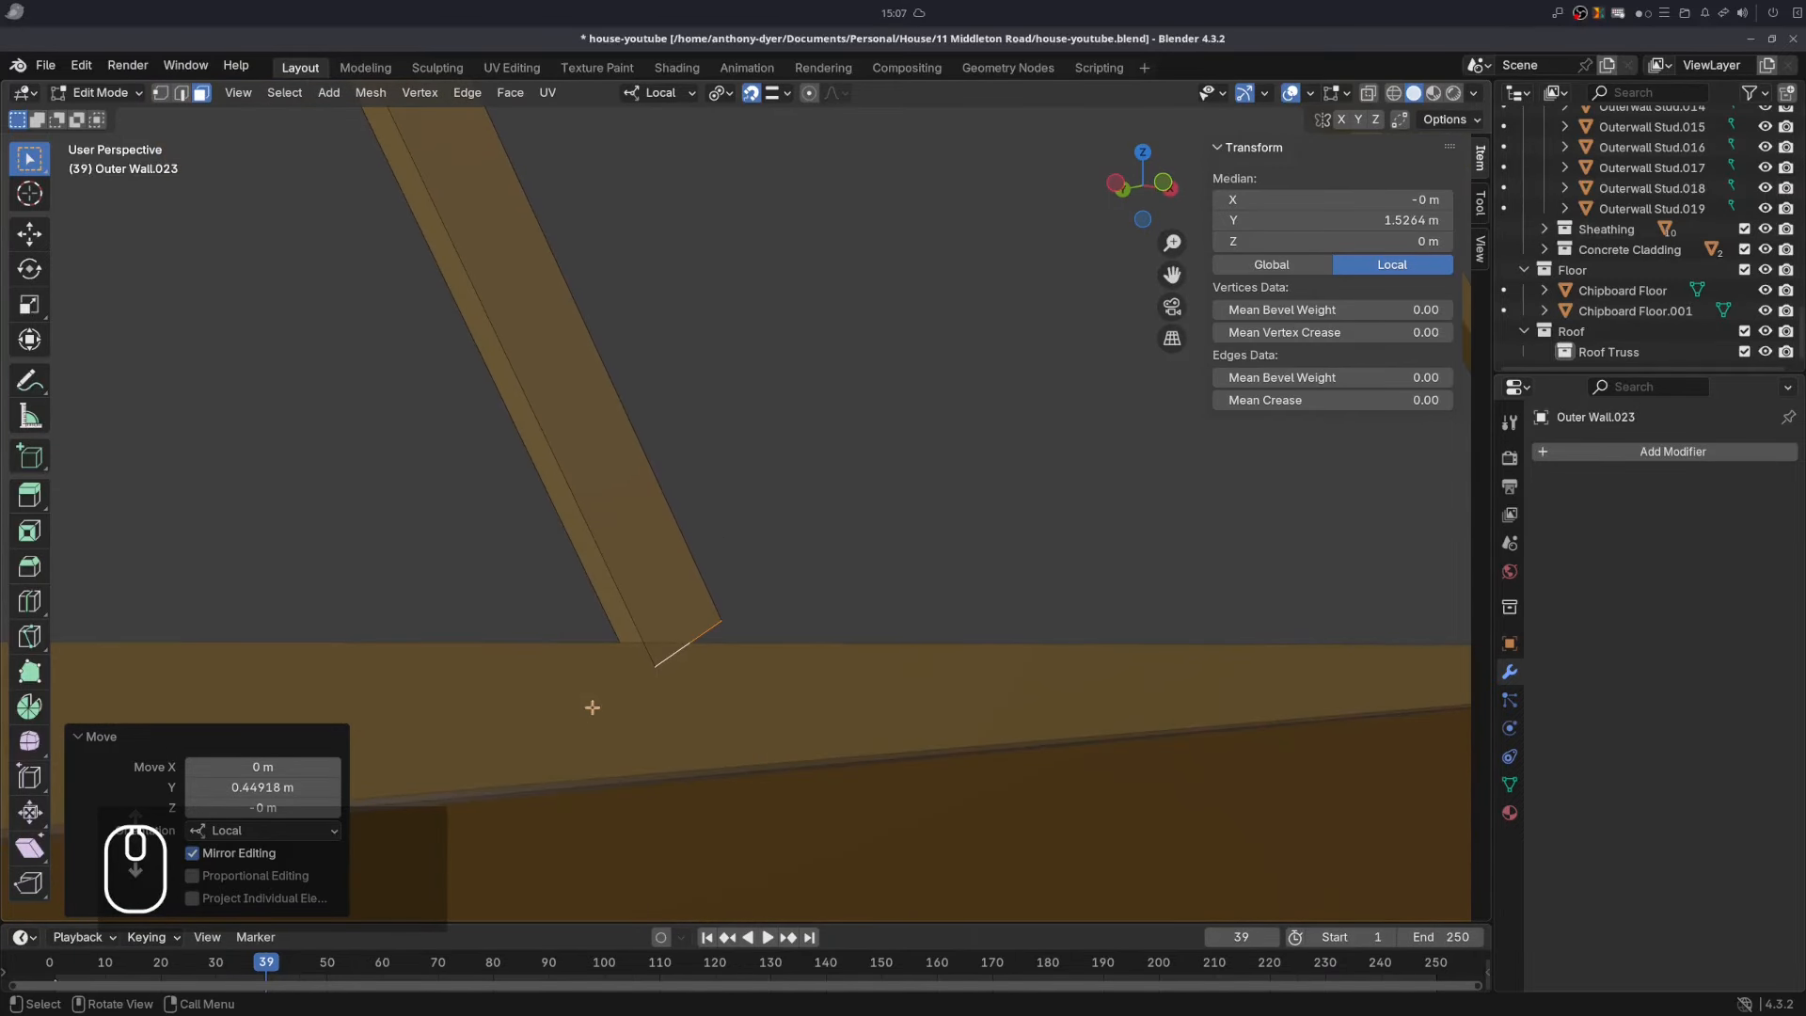
left_click(639, 667)
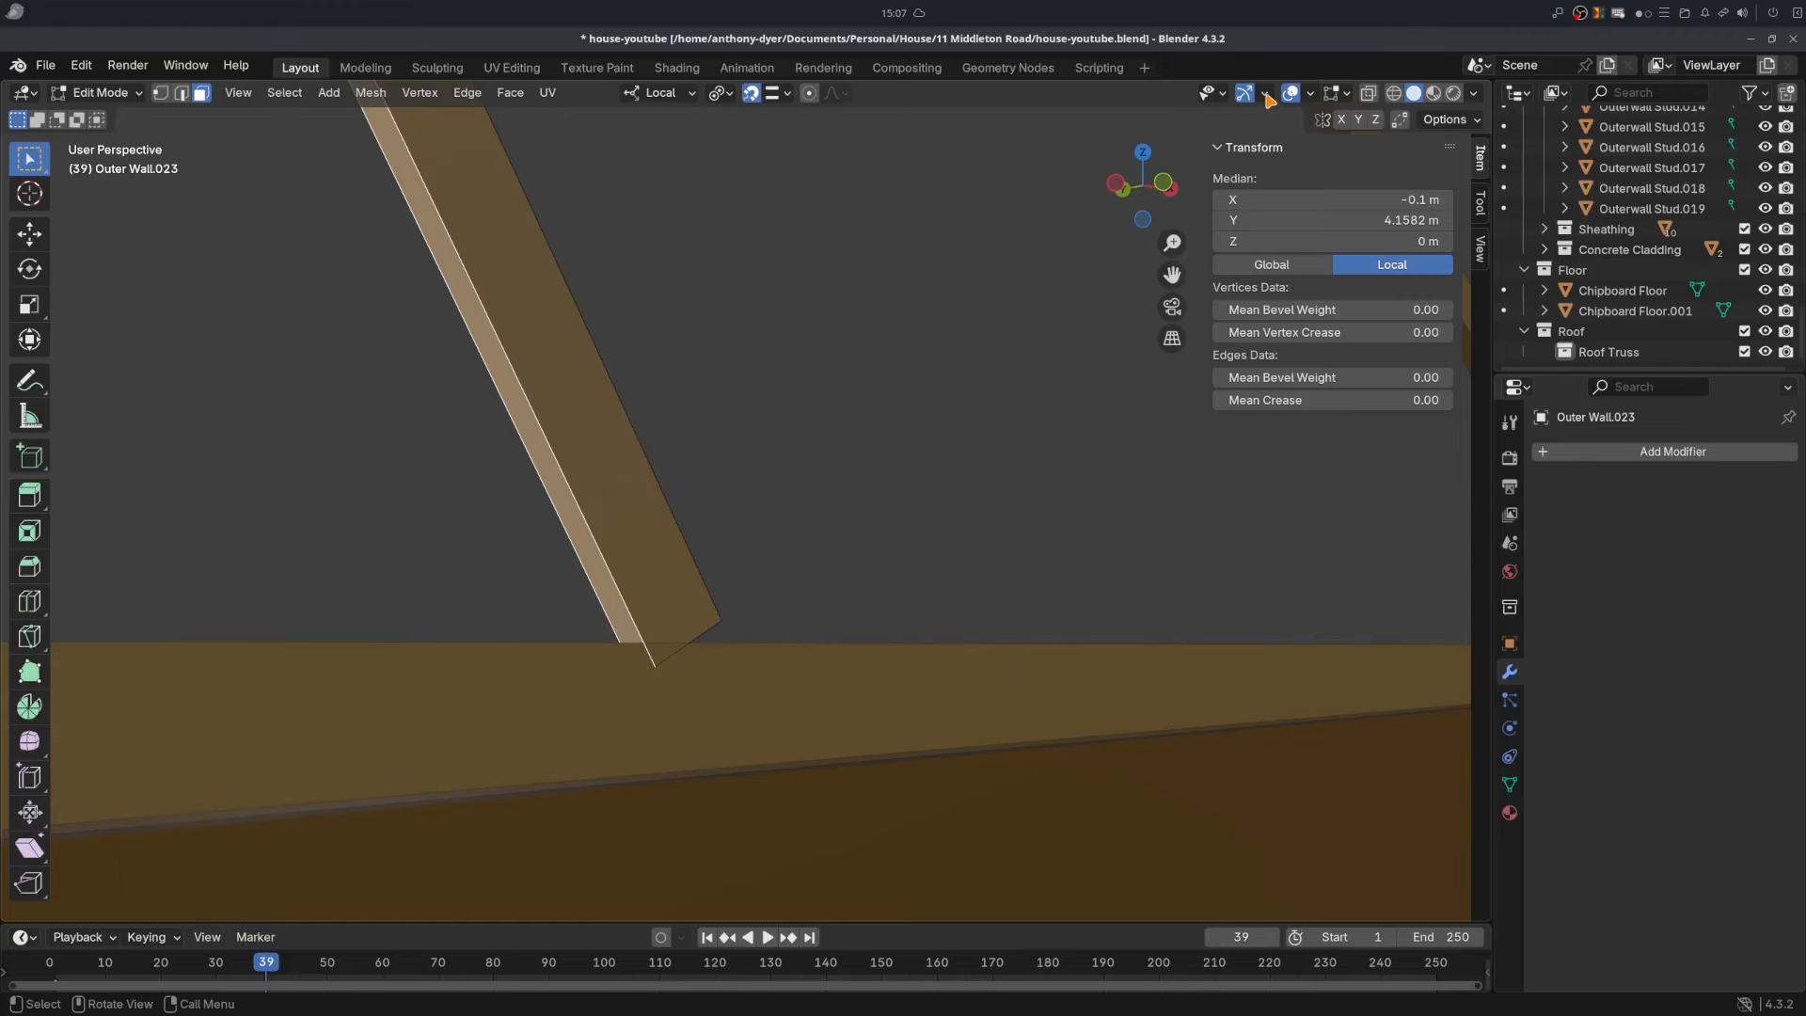
left_click(1370, 94)
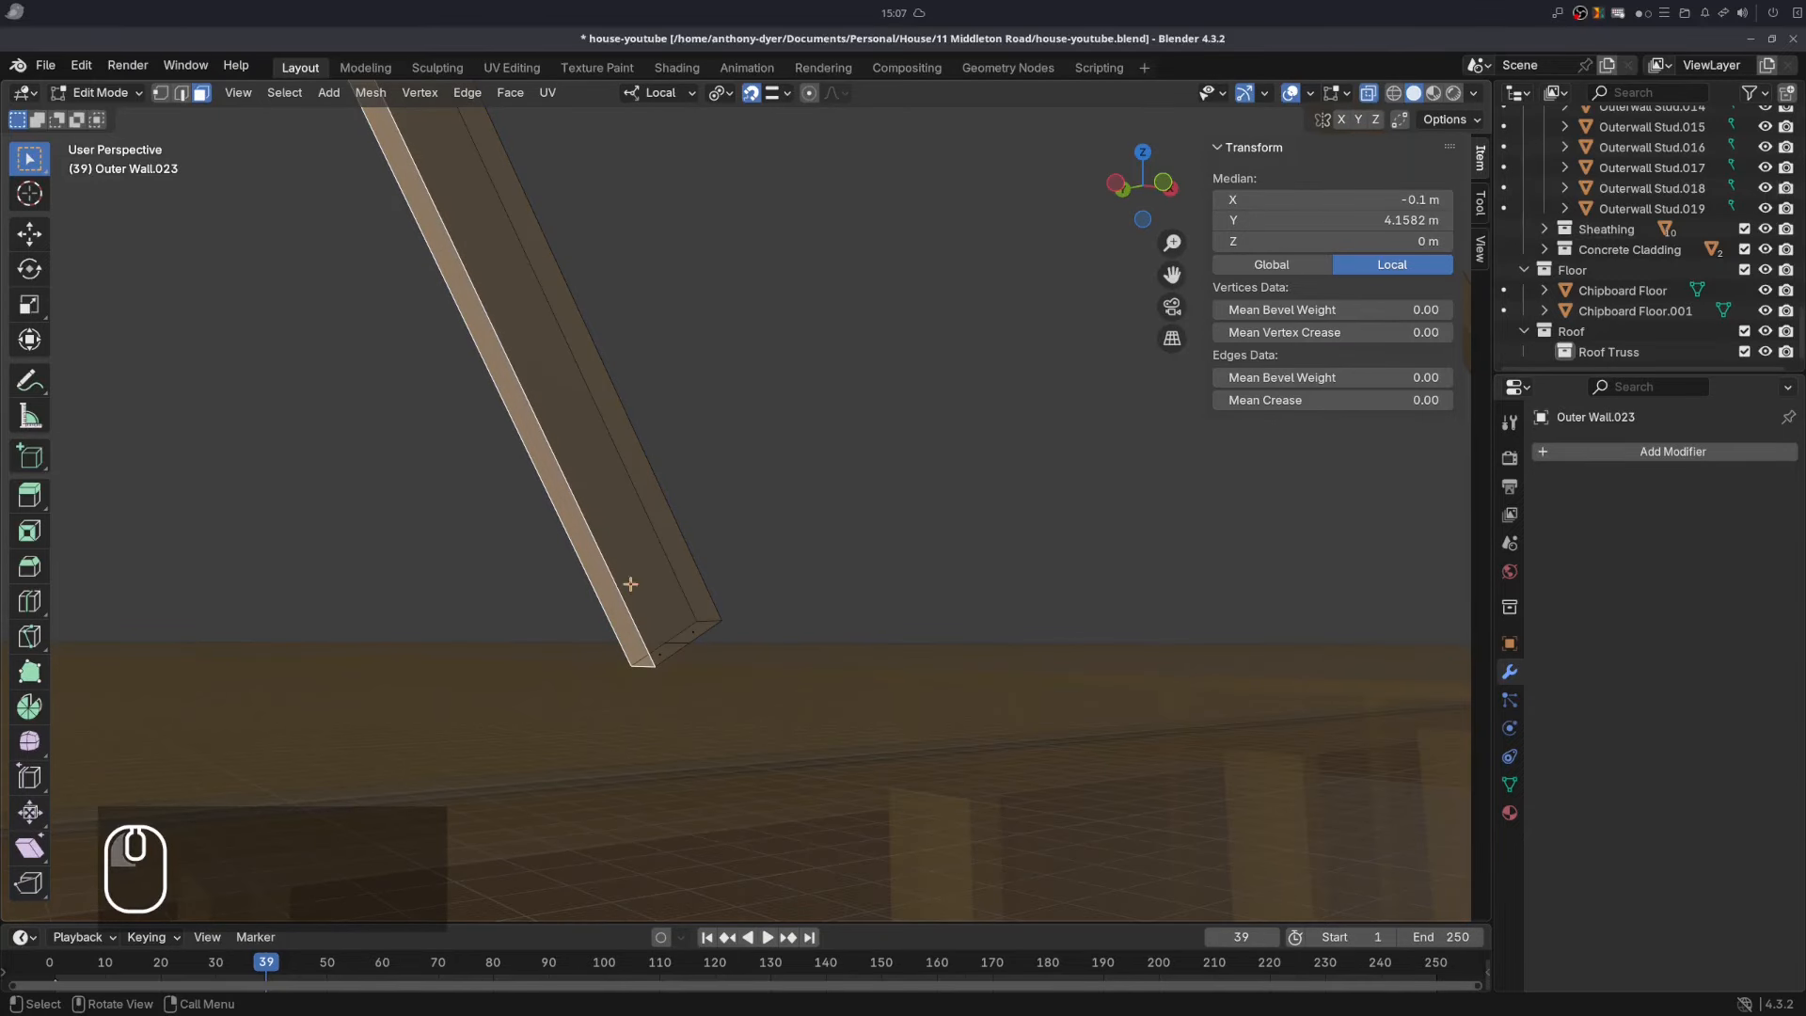
left_click(642, 664)
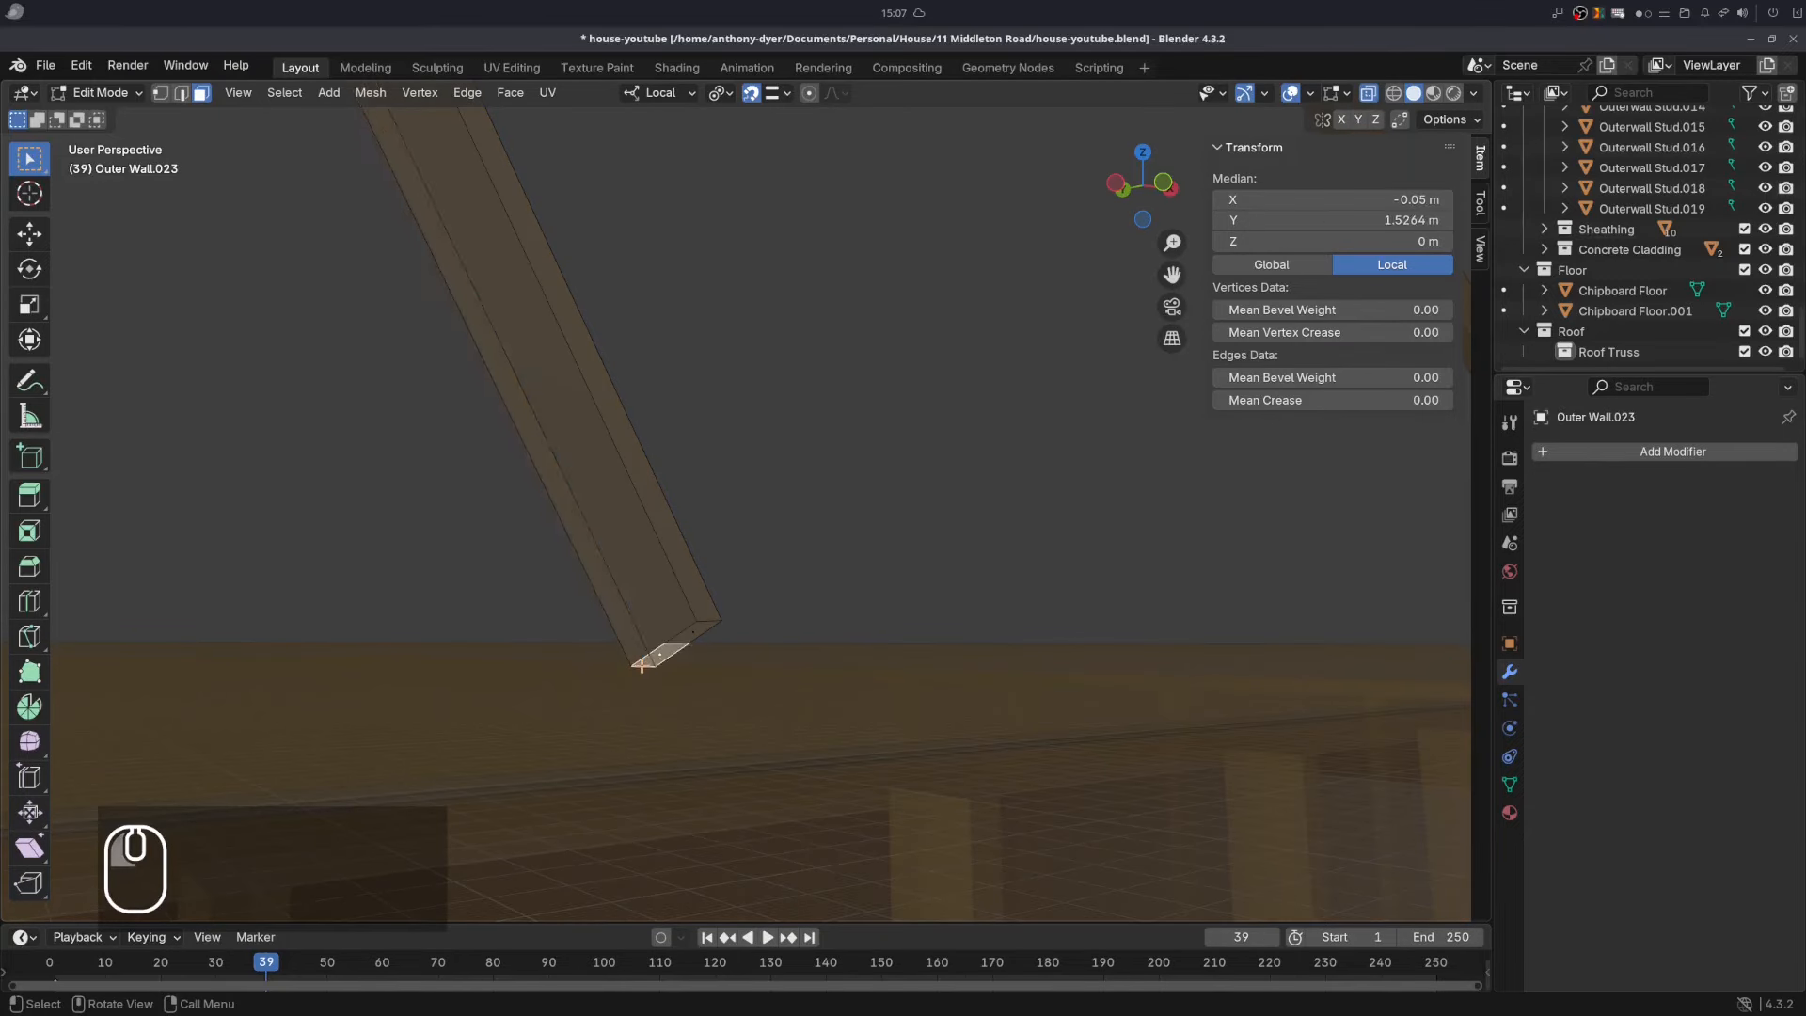
left_click(182, 93)
left_click(644, 667)
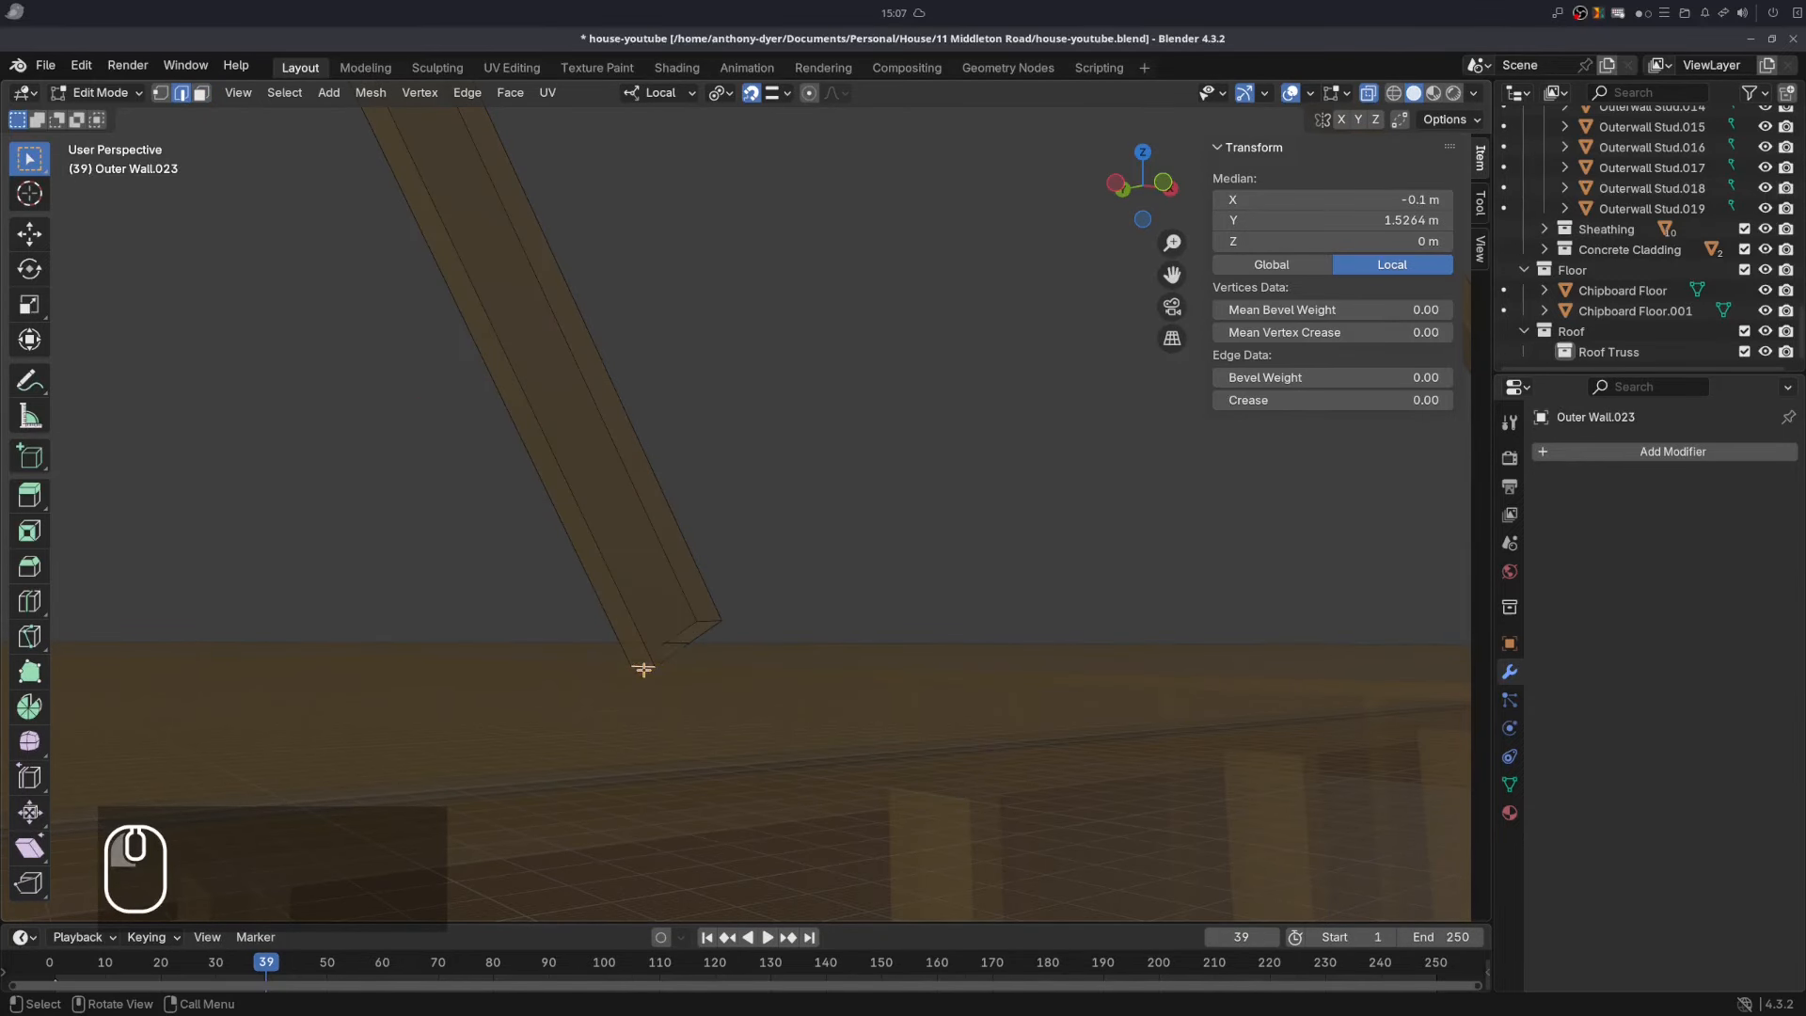
key("g")
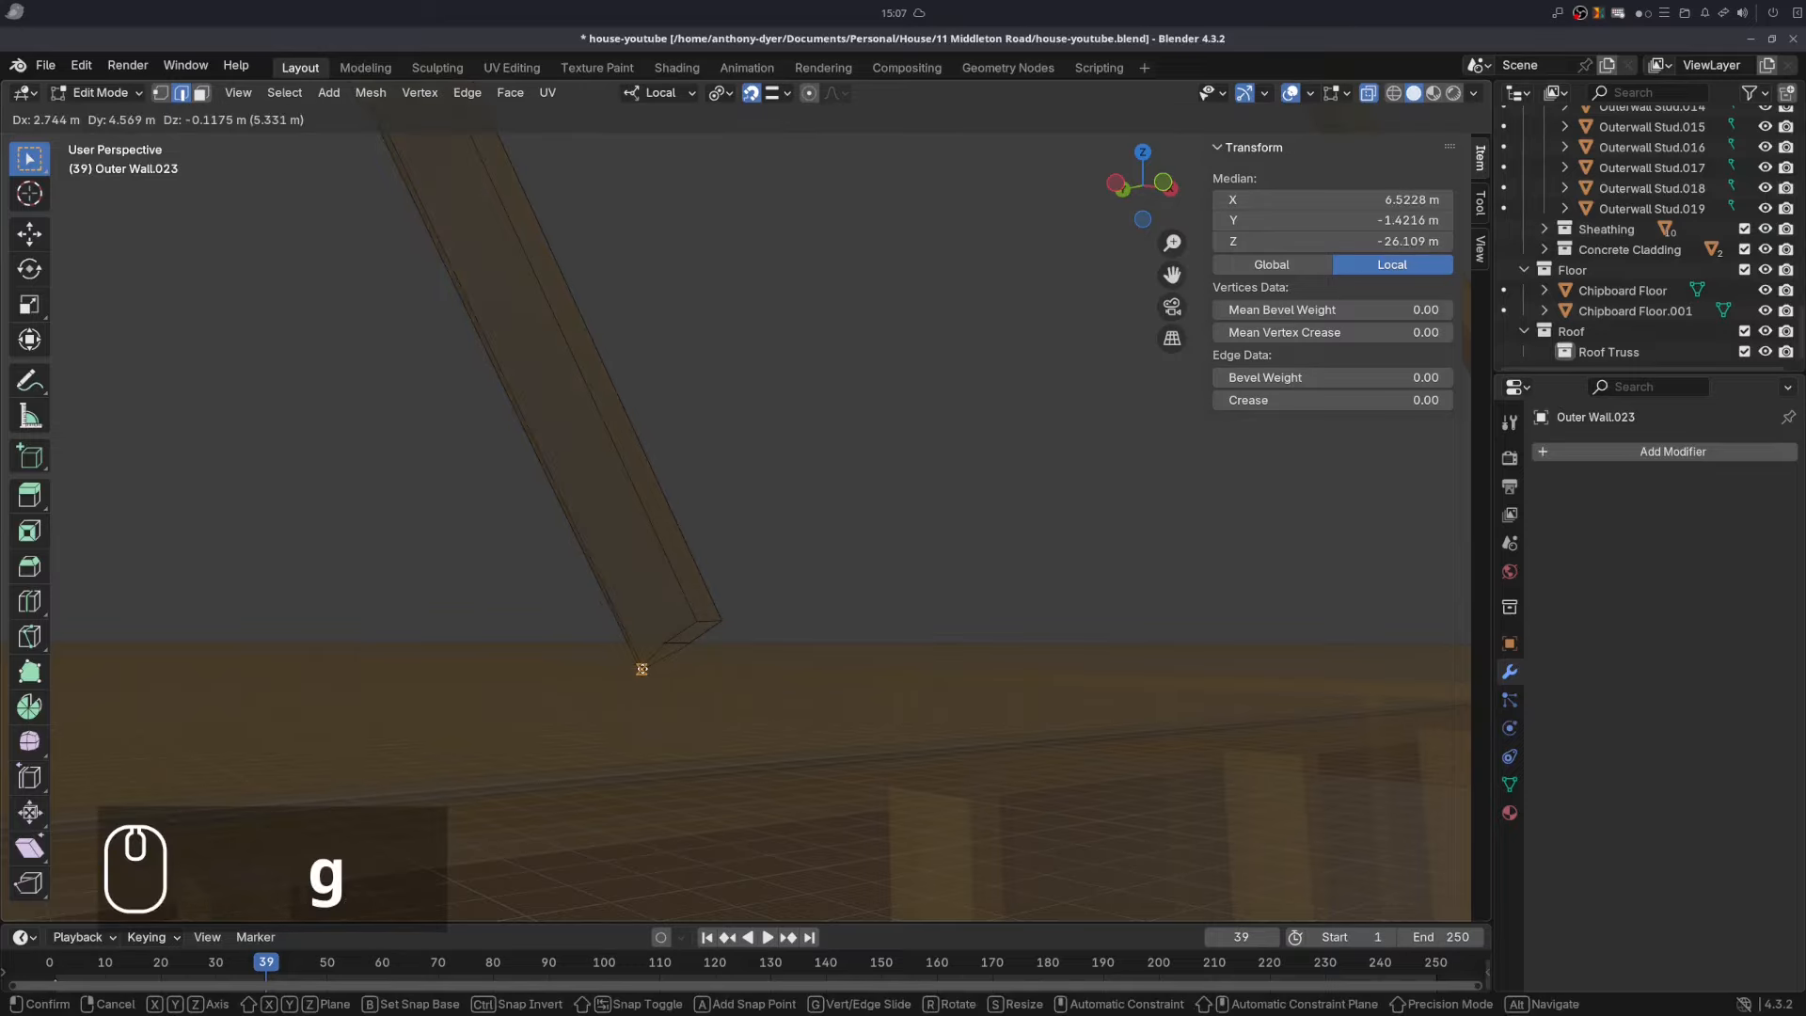
key("y")
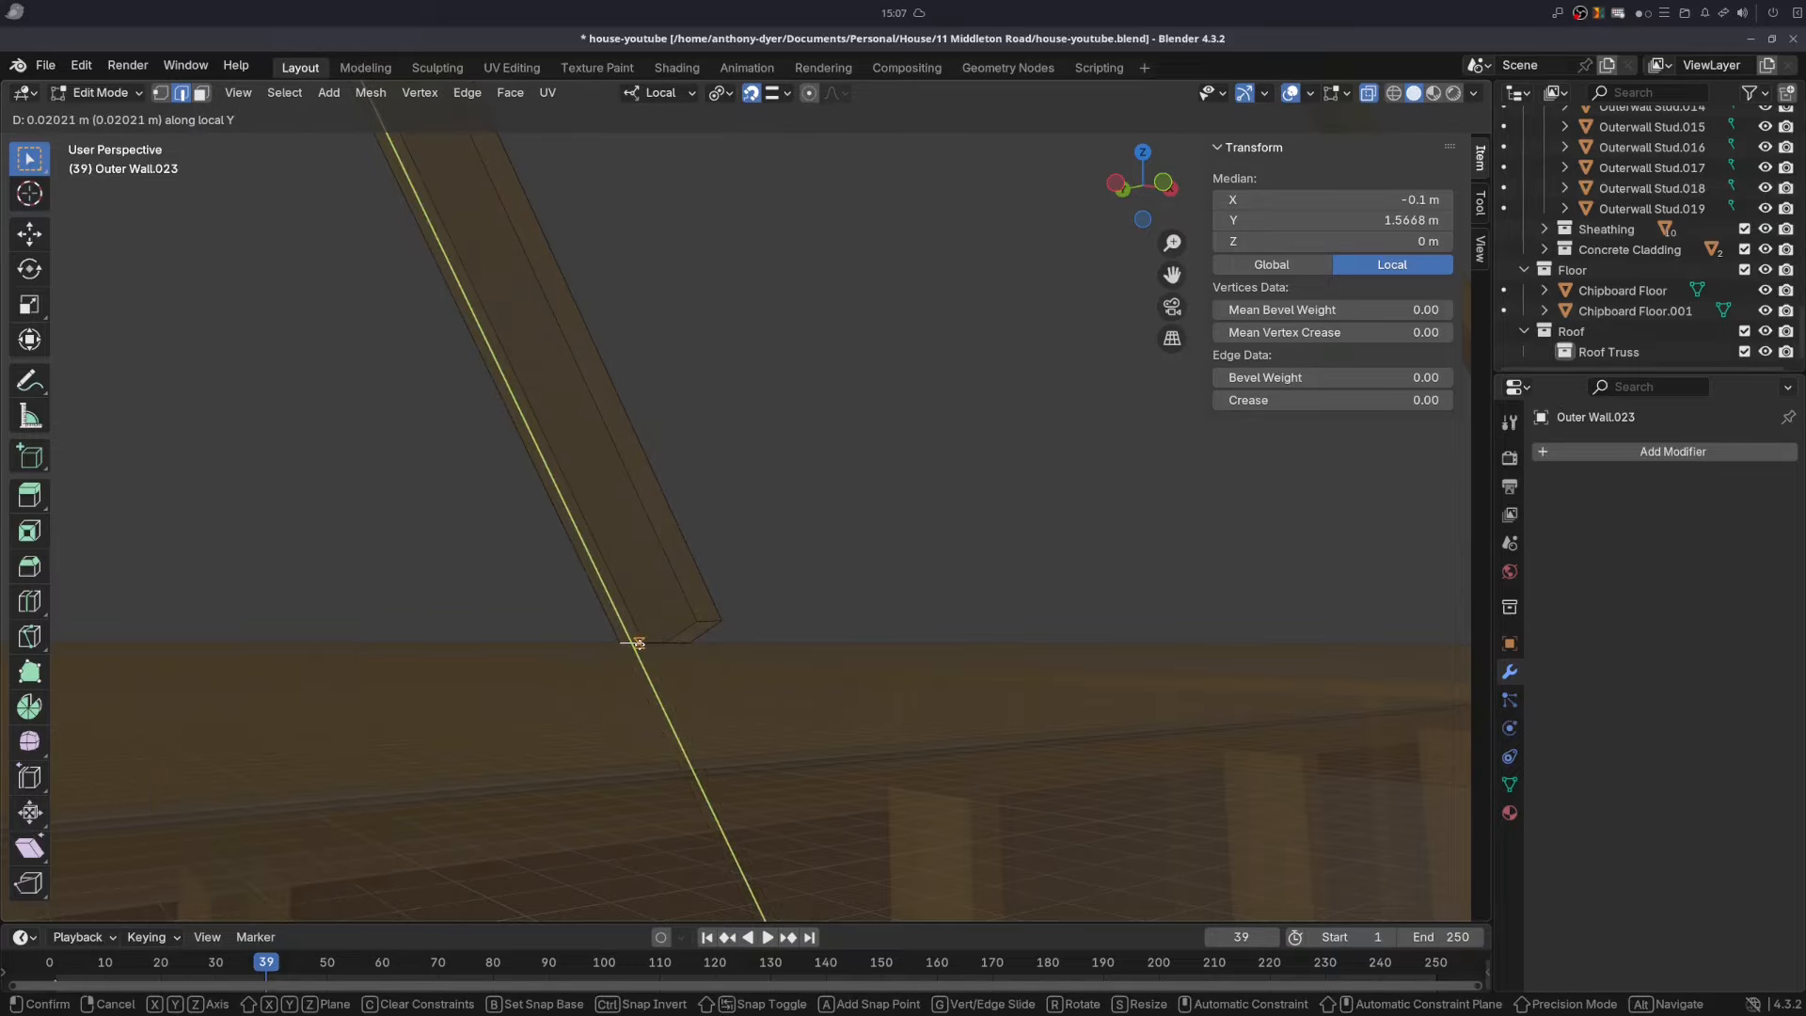
left_click(634, 638)
middle_click_drag(682, 639, 729, 632)
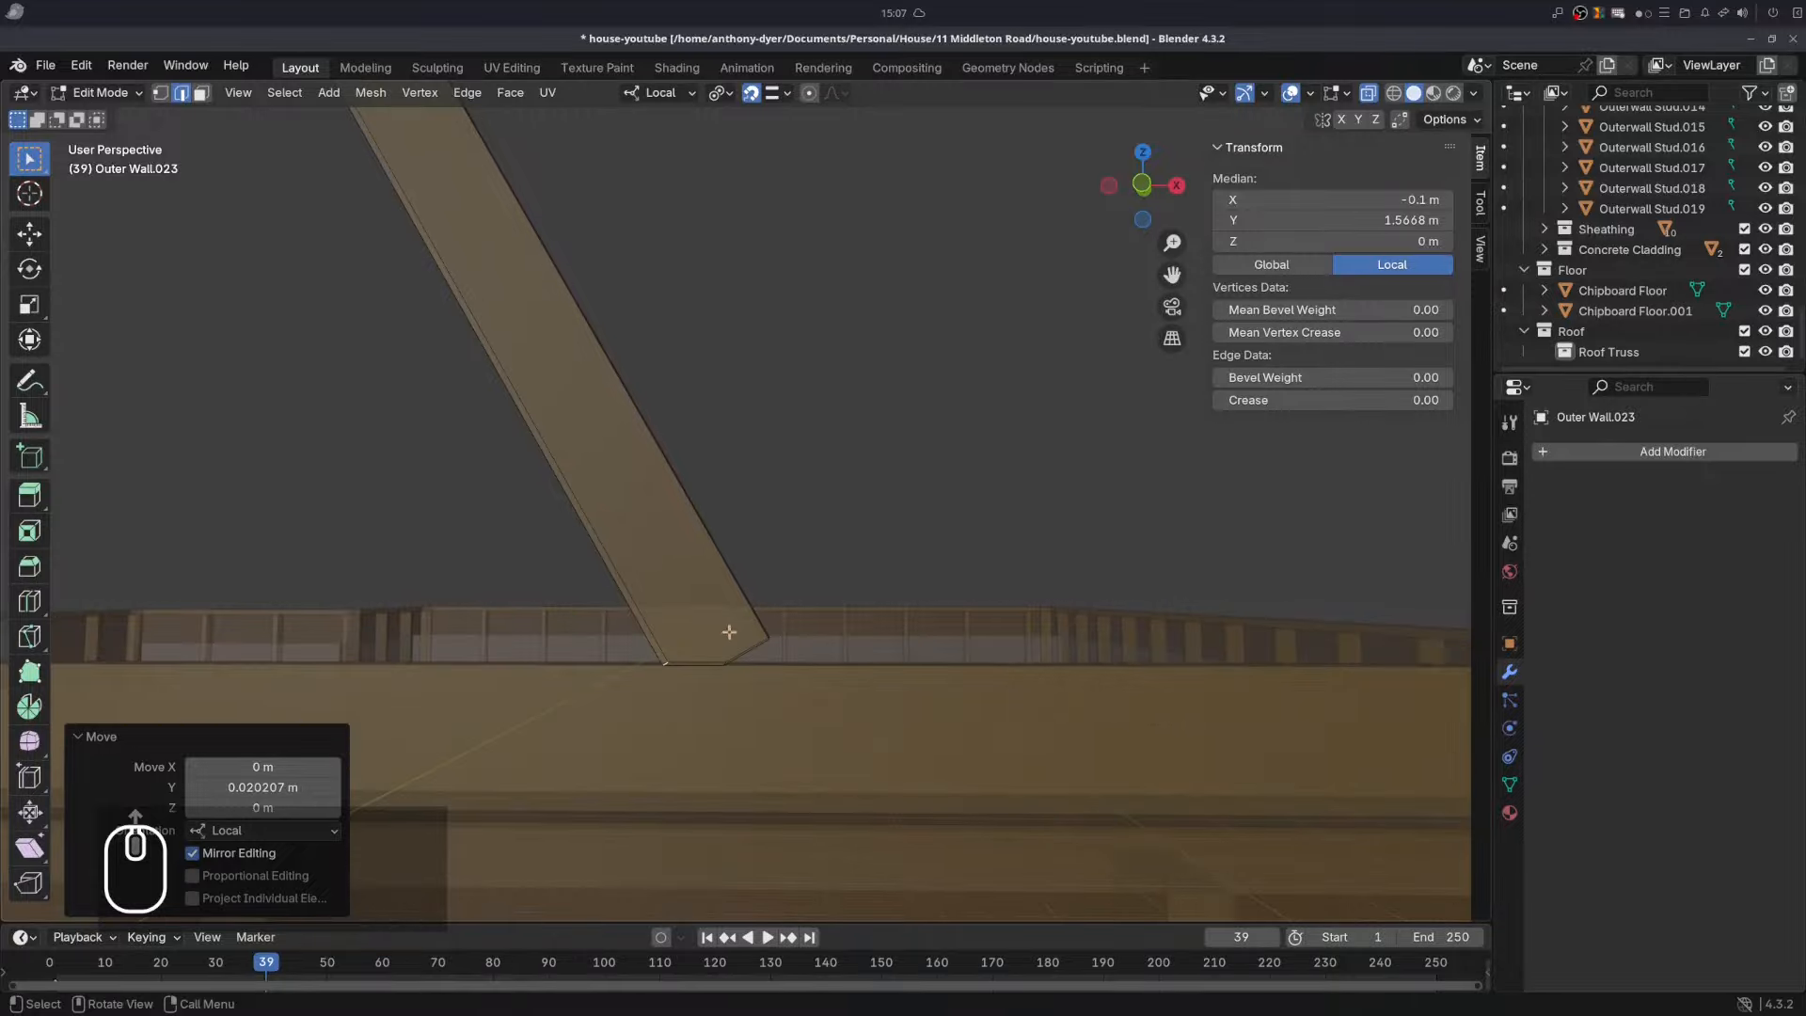
- Turn off X-ray, leave edit mode and inspect the brace's fit between the beam and the rafters' ridge joint
scroll(743, 653, "down", 10)
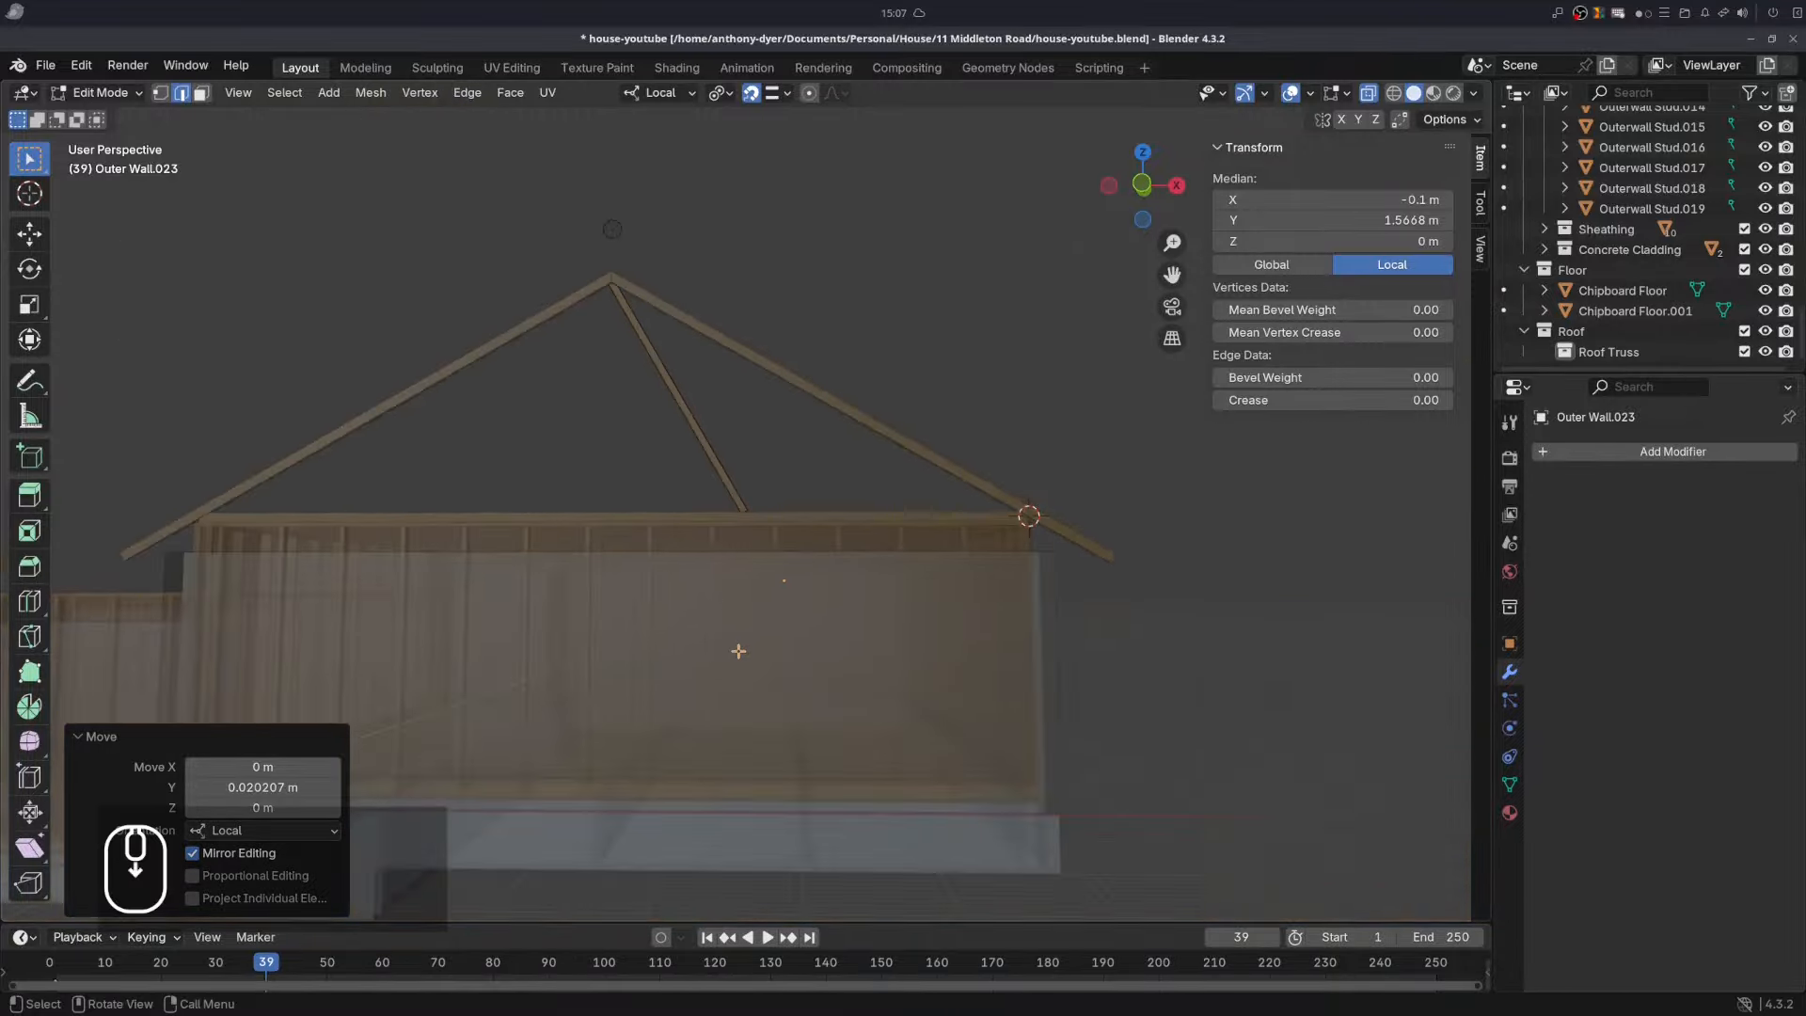
scroll(559, 277, "up", 2)
scroll(631, 367, "up", 1)
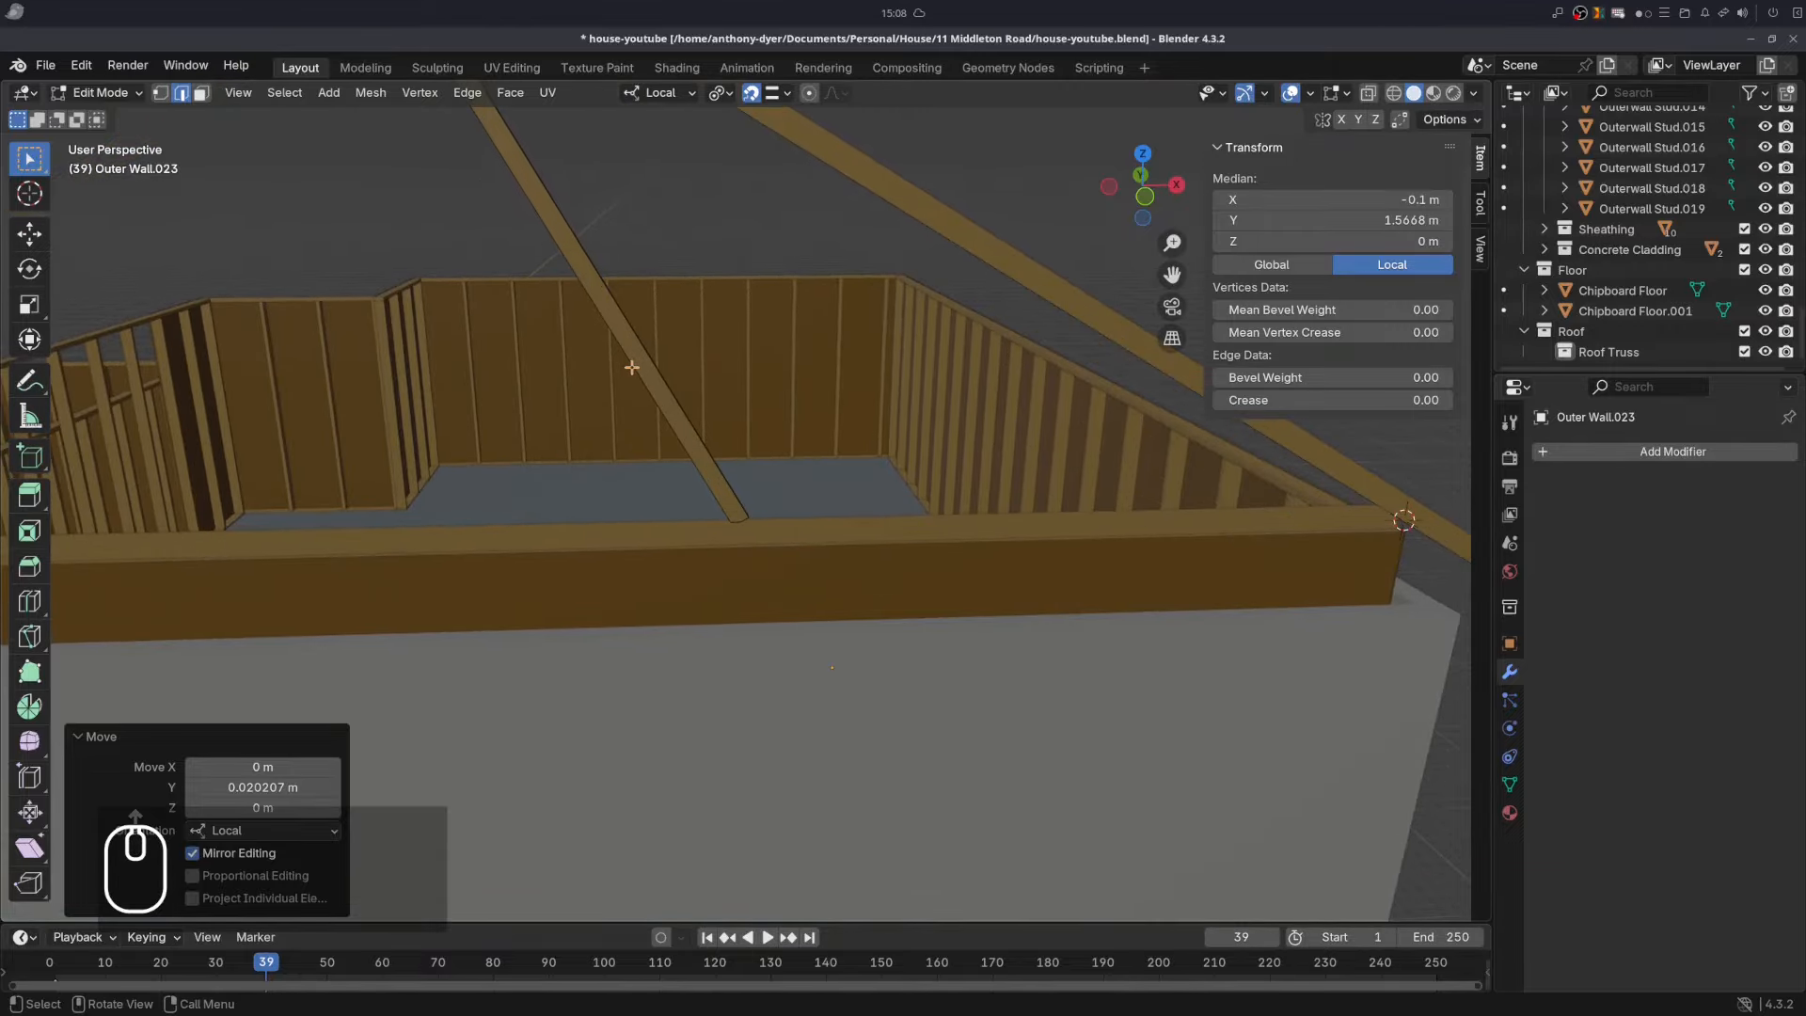
scroll(629, 365, "down", 5)
middle_click_drag(604, 302, 651, 362, "shift")
scroll(664, 381, "up", 4)
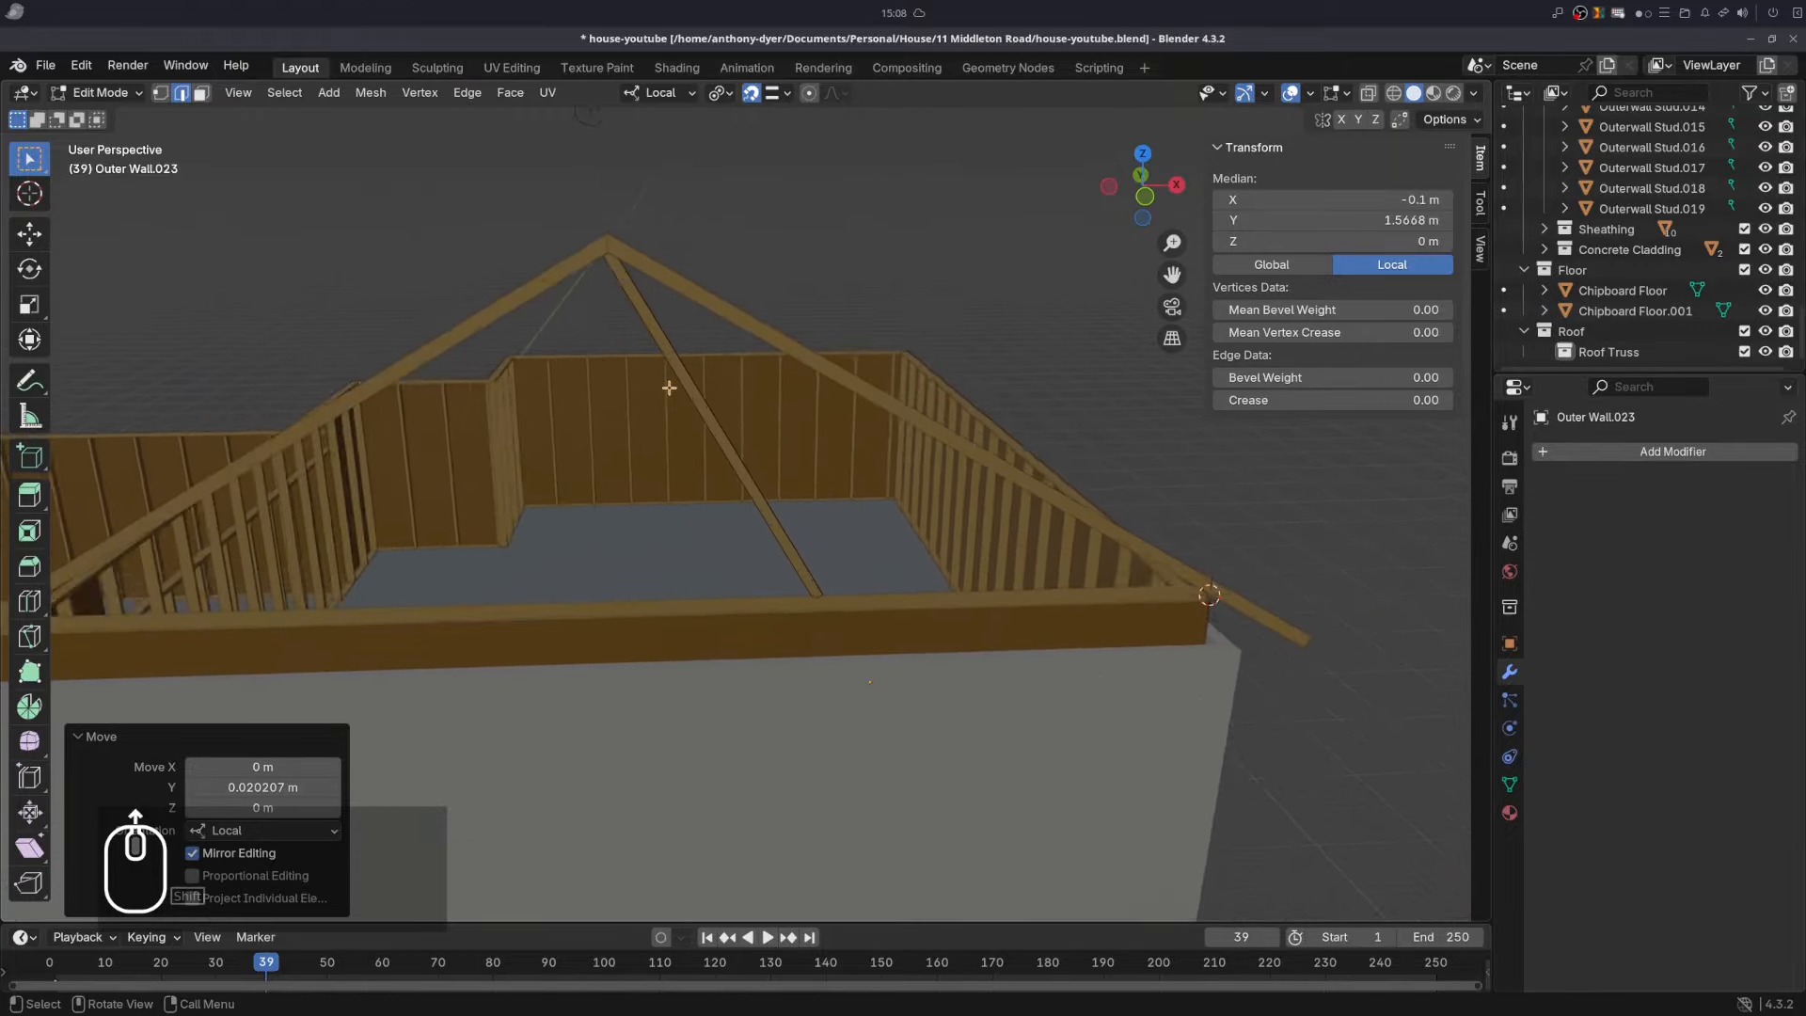
scroll(562, 192, "up", 4)
scroll(562, 191, "down", 2)
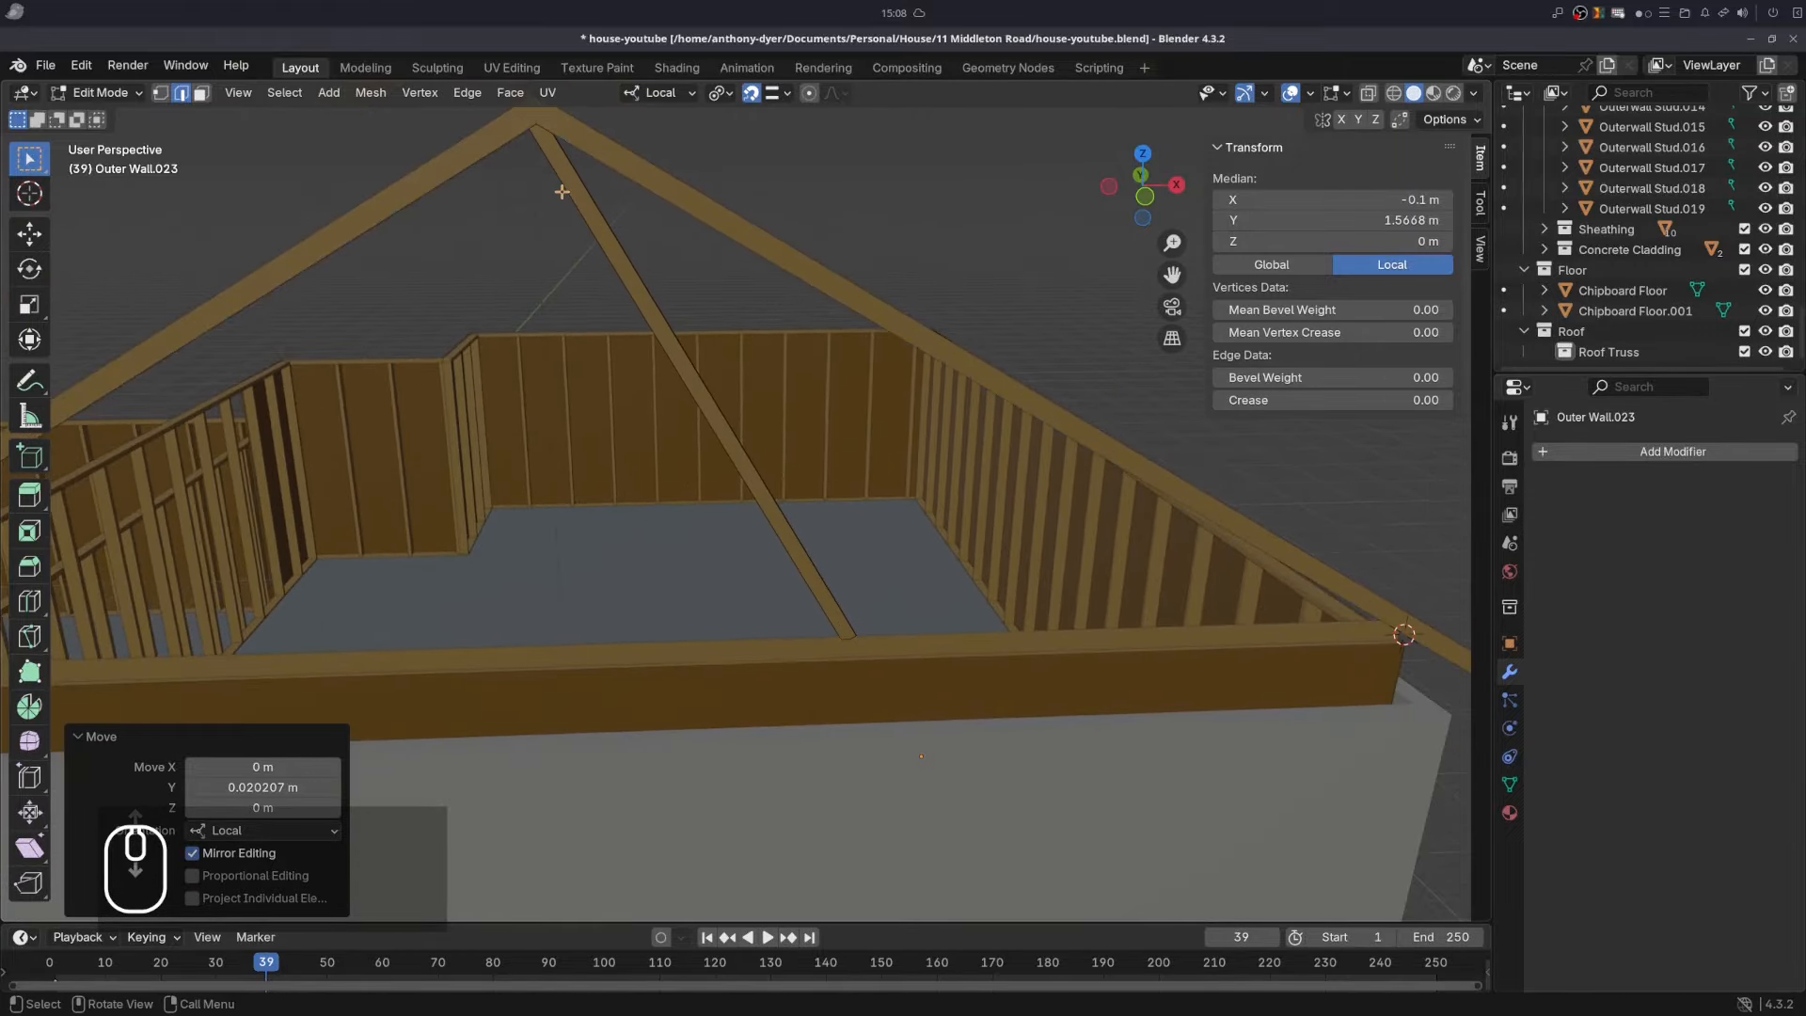
key("Tab")
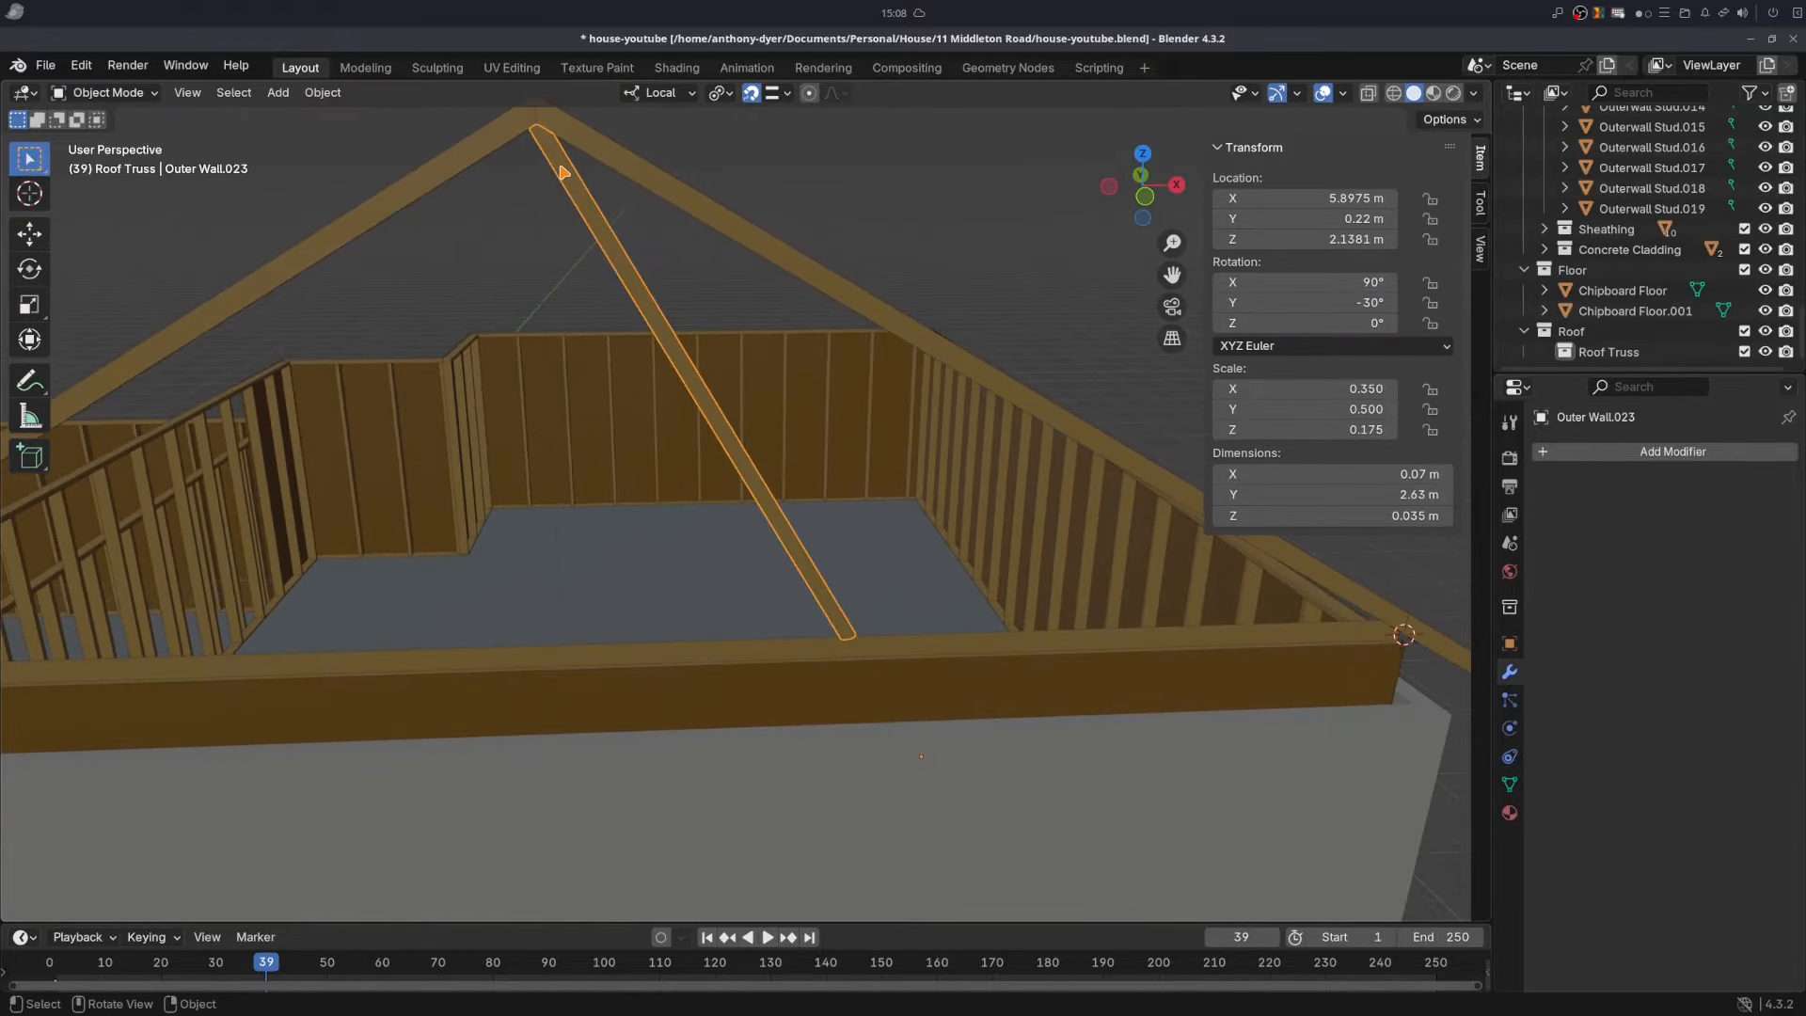
middle_click_drag(558, 166, 758, 256, "shift")
scroll(758, 256, "up", 1)
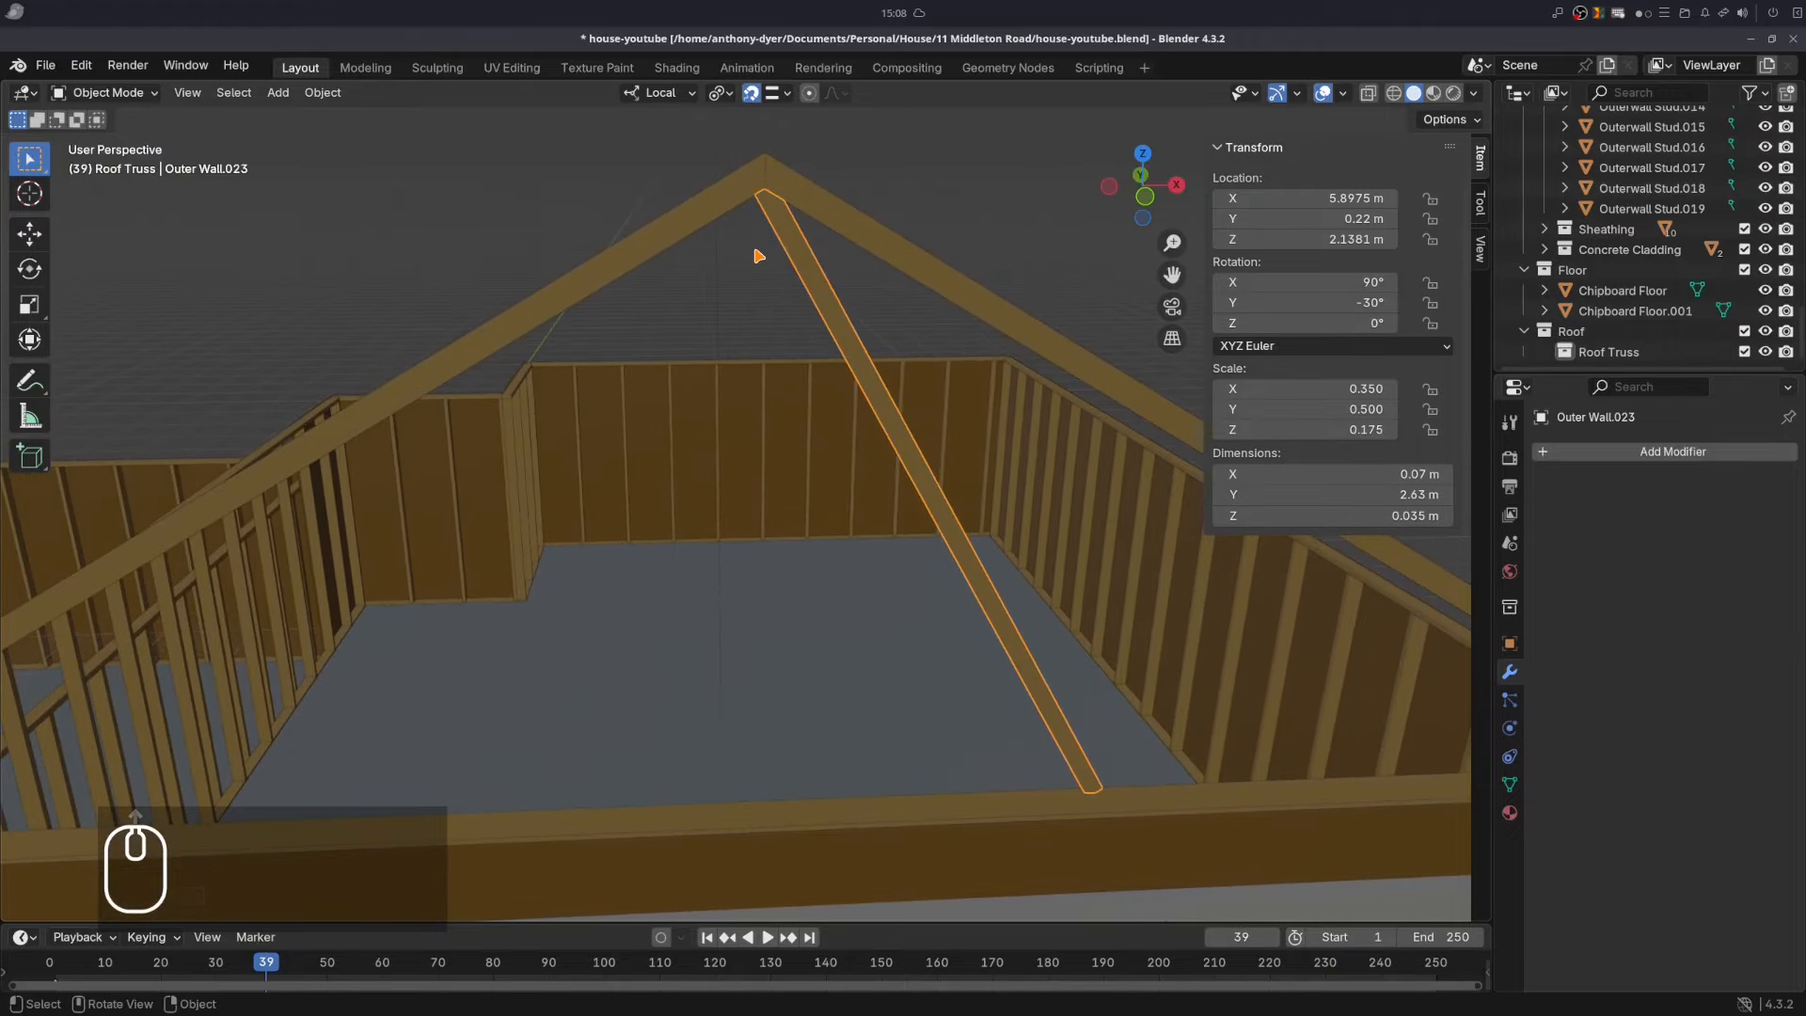
- Edit the brace in vertex select mode and select the front middle vertex of its upper end under the ridge
key("Tab")
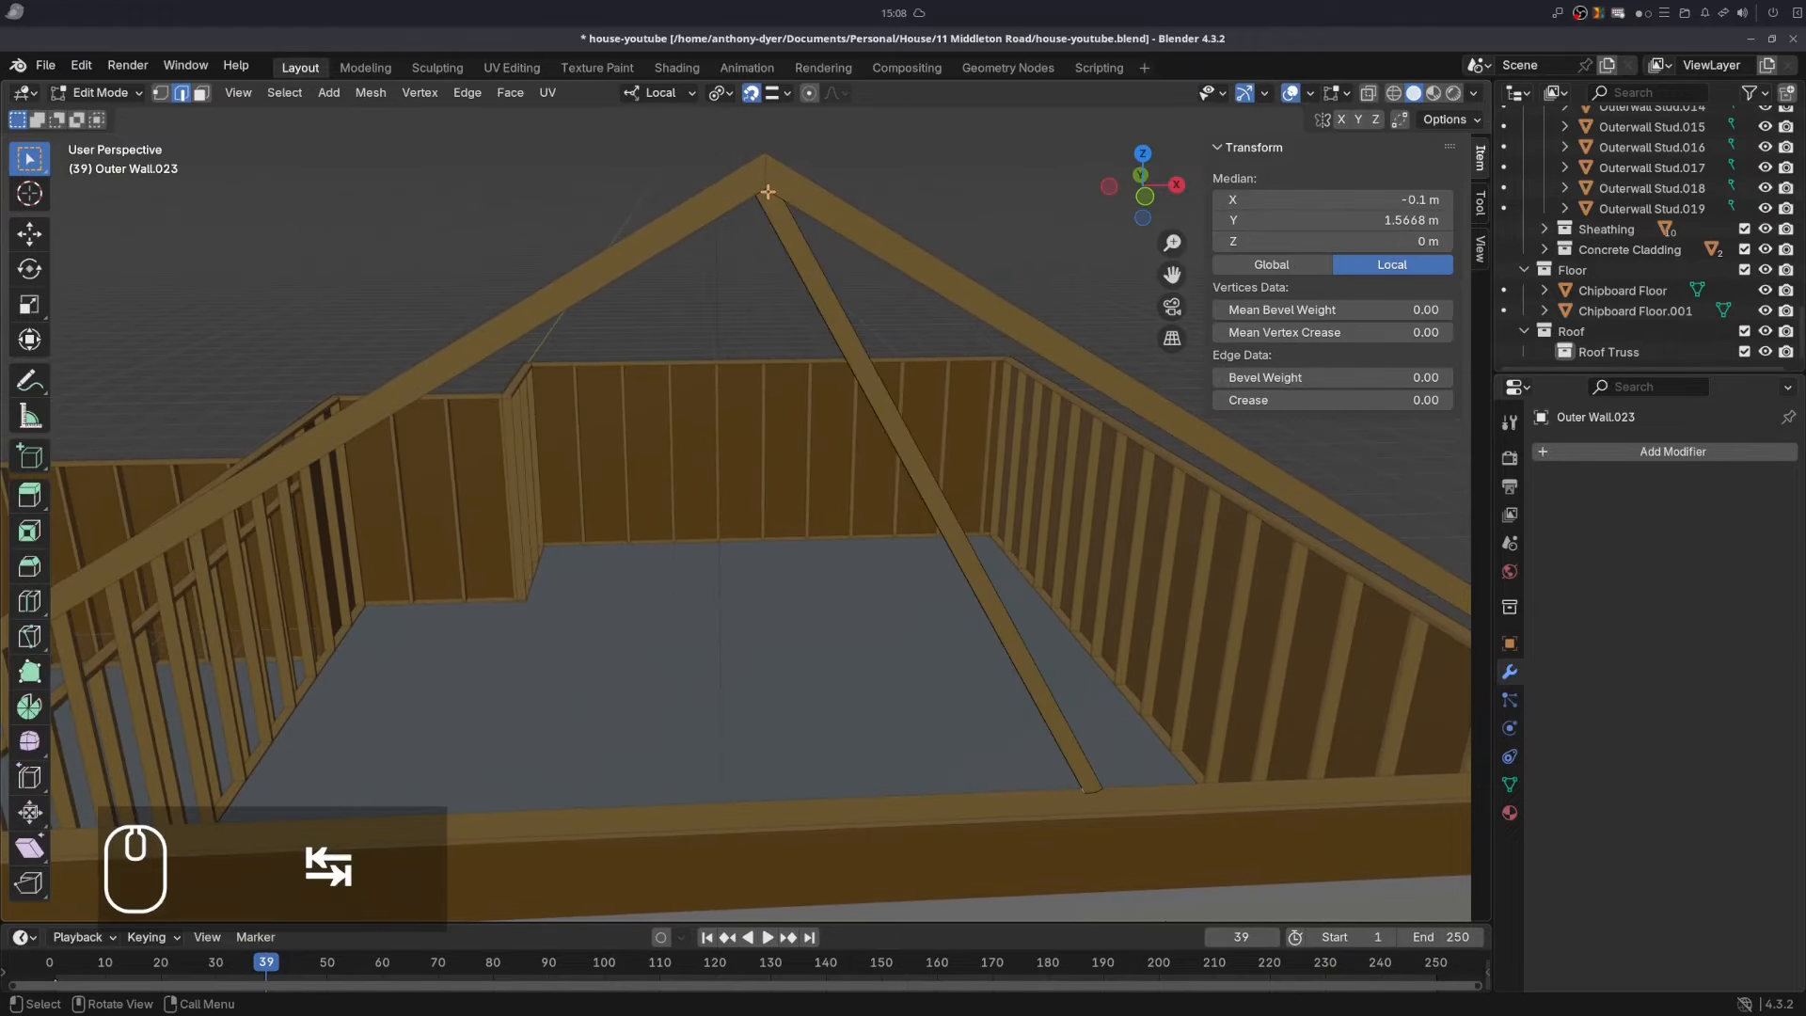
scroll(771, 188, "up", 3)
middle_click_drag(778, 181, 787, 594, "shift")
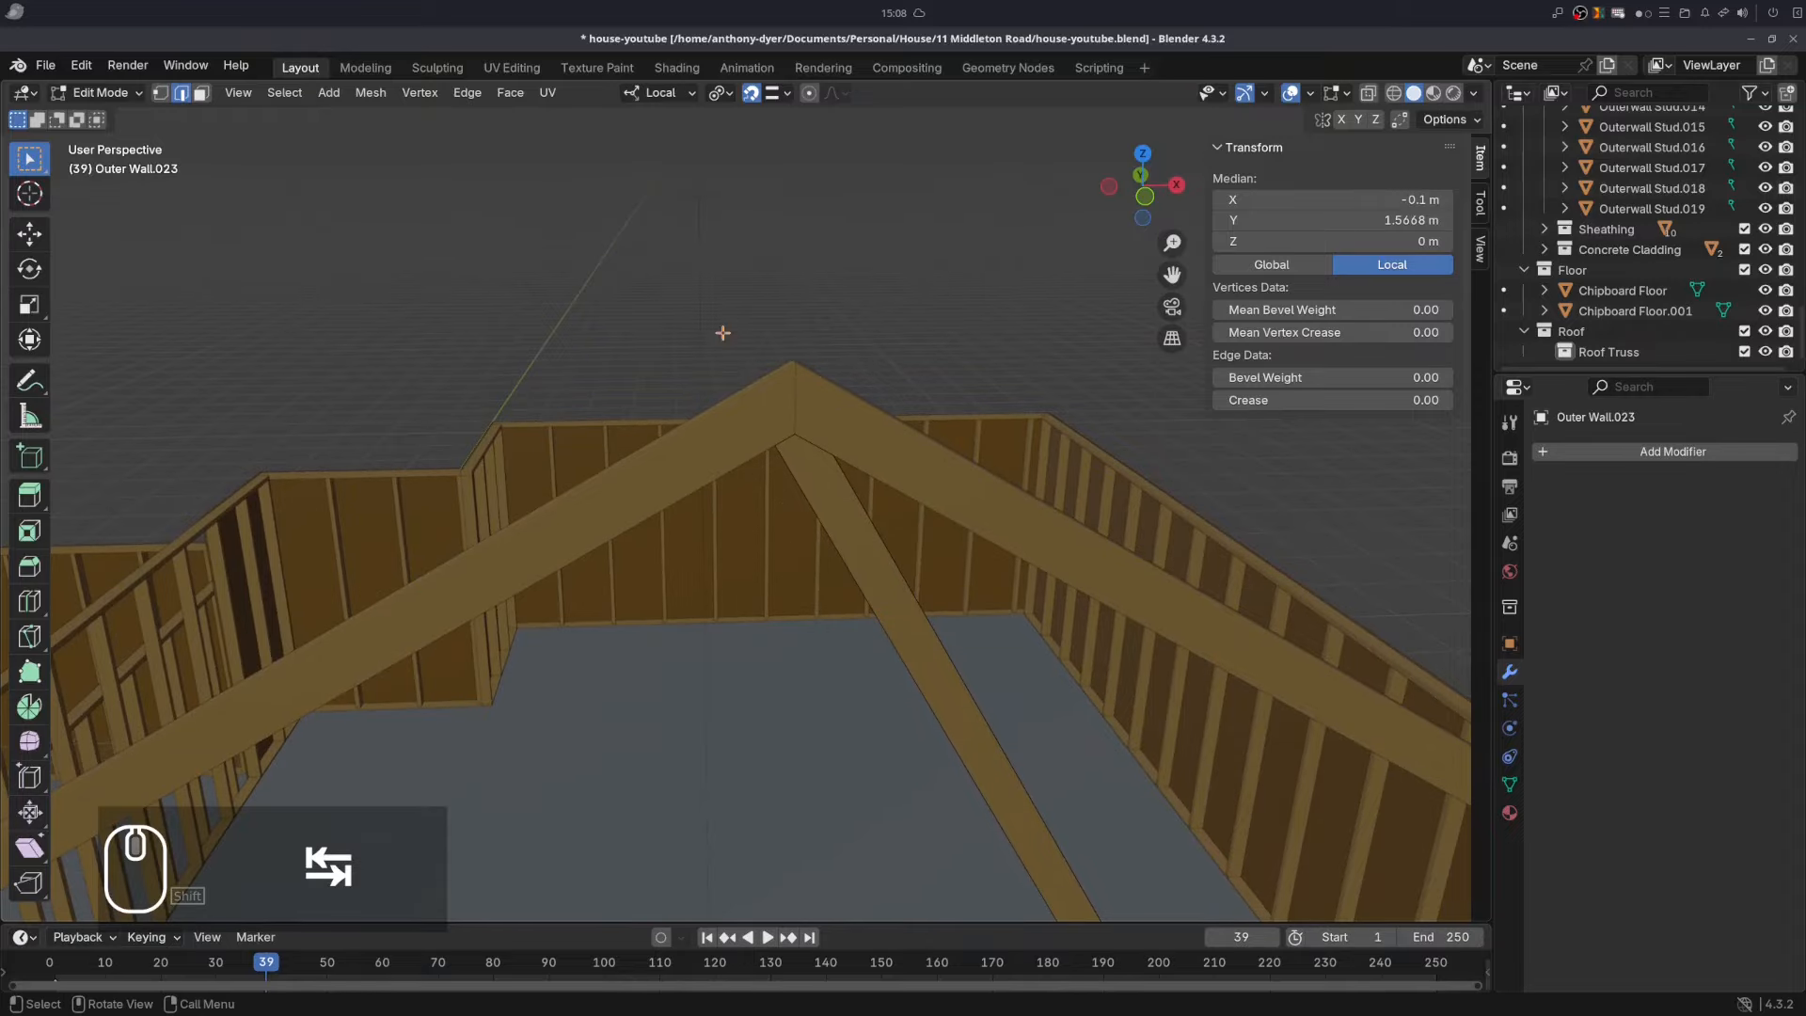
left_click(170, 96)
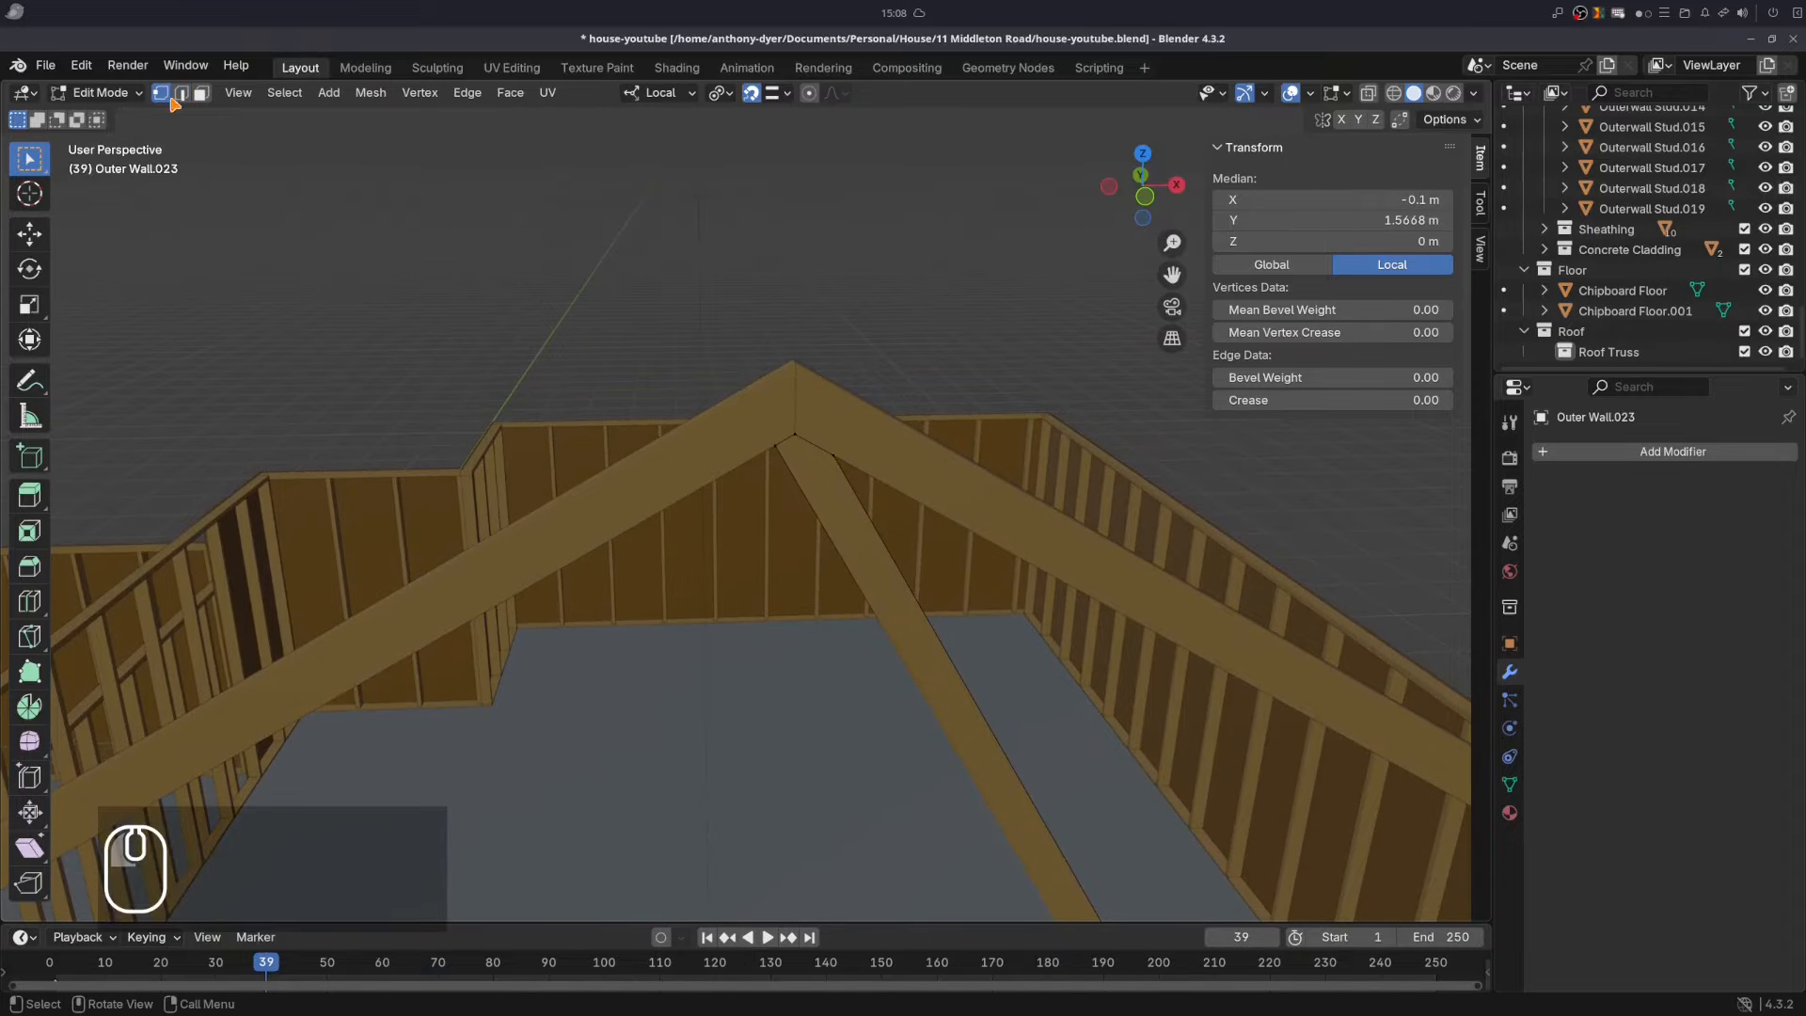
left_click(795, 432)
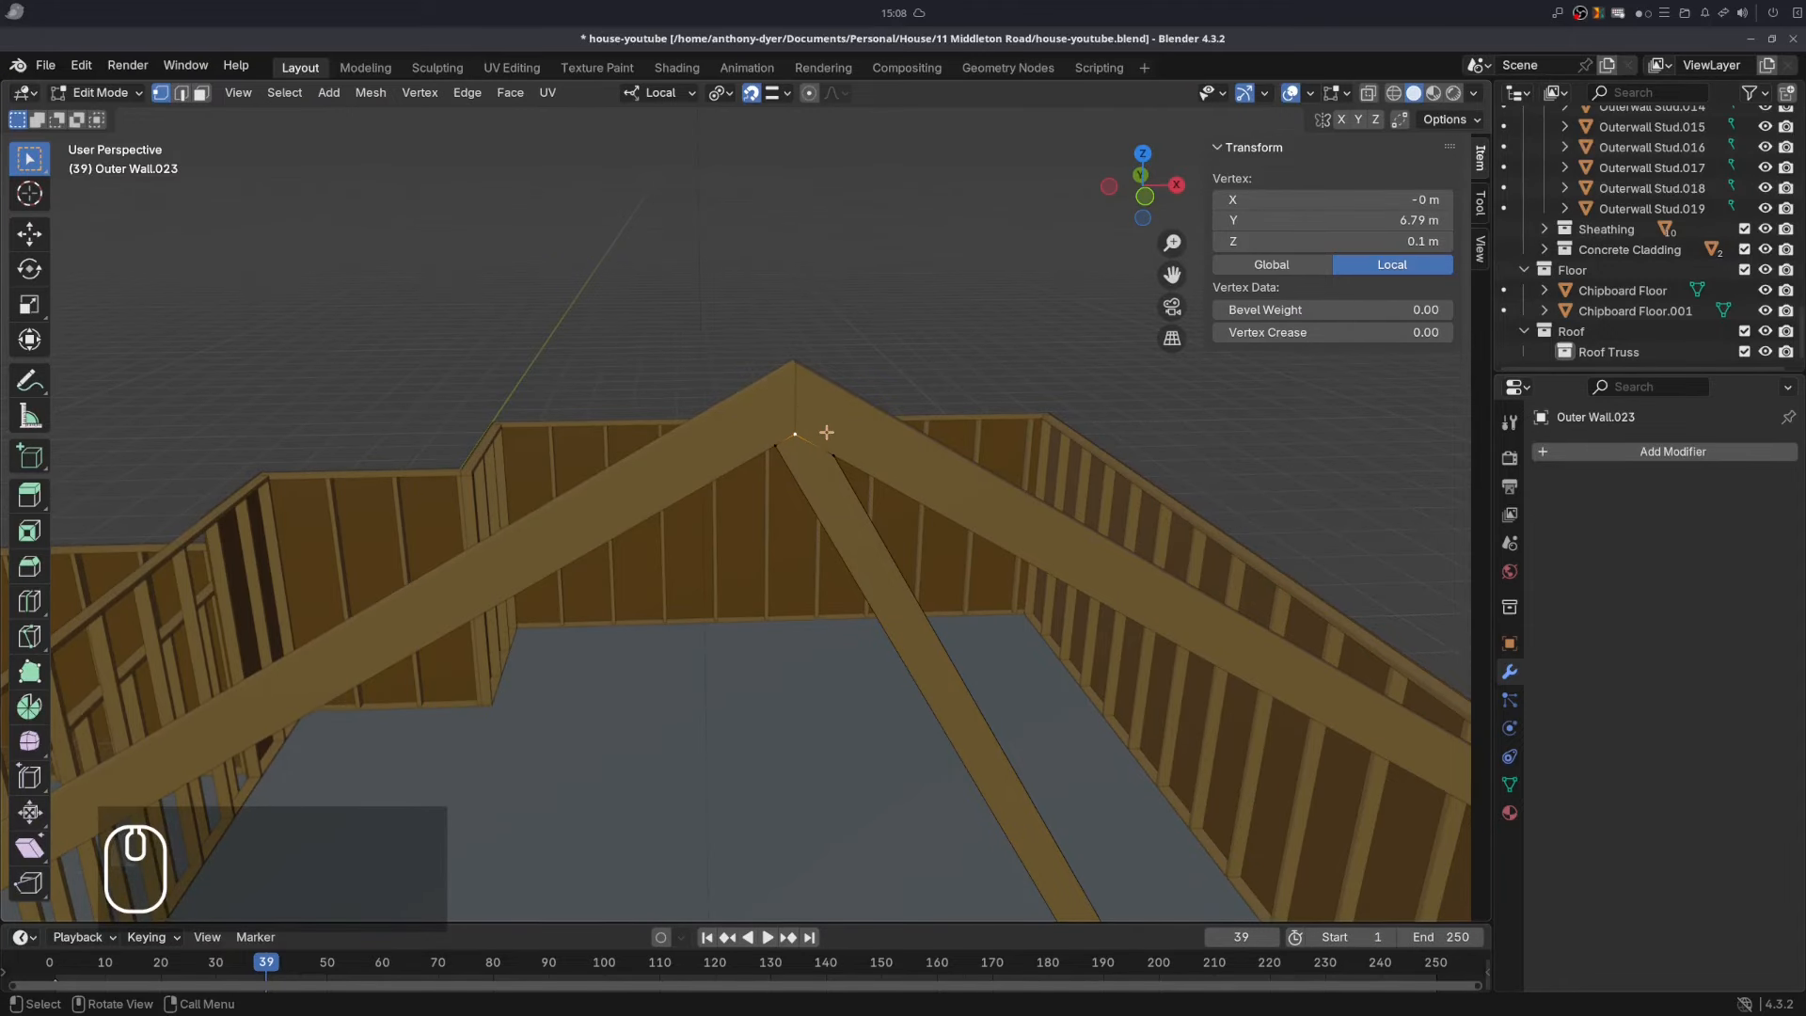
- Examine the 3D cursor's location at the rafter's eaves end relative to the brace under the ridge
scroll(827, 433, "down", 6)
middle_click_drag(539, 644, 742, 294, "shift")
scroll(604, 458, "up", 2)
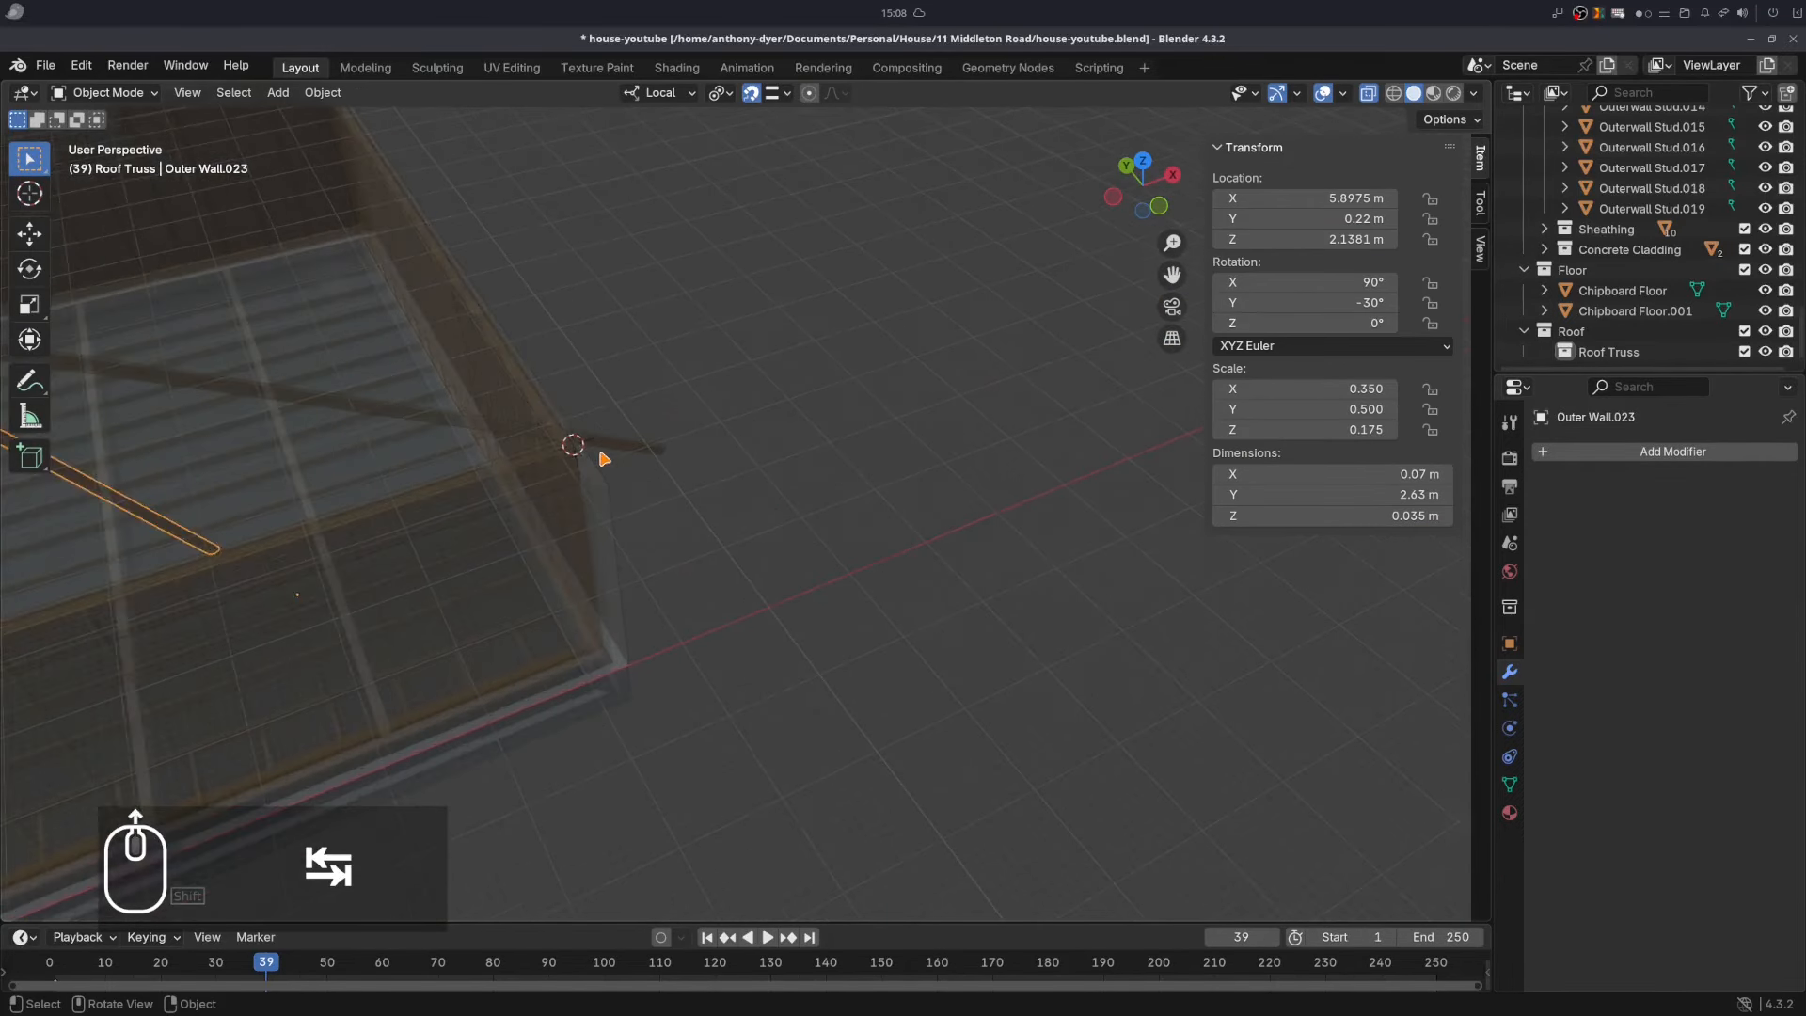
scroll(604, 458, "up", 4)
middle_click_drag(451, 432, 1024, 483, "shift")
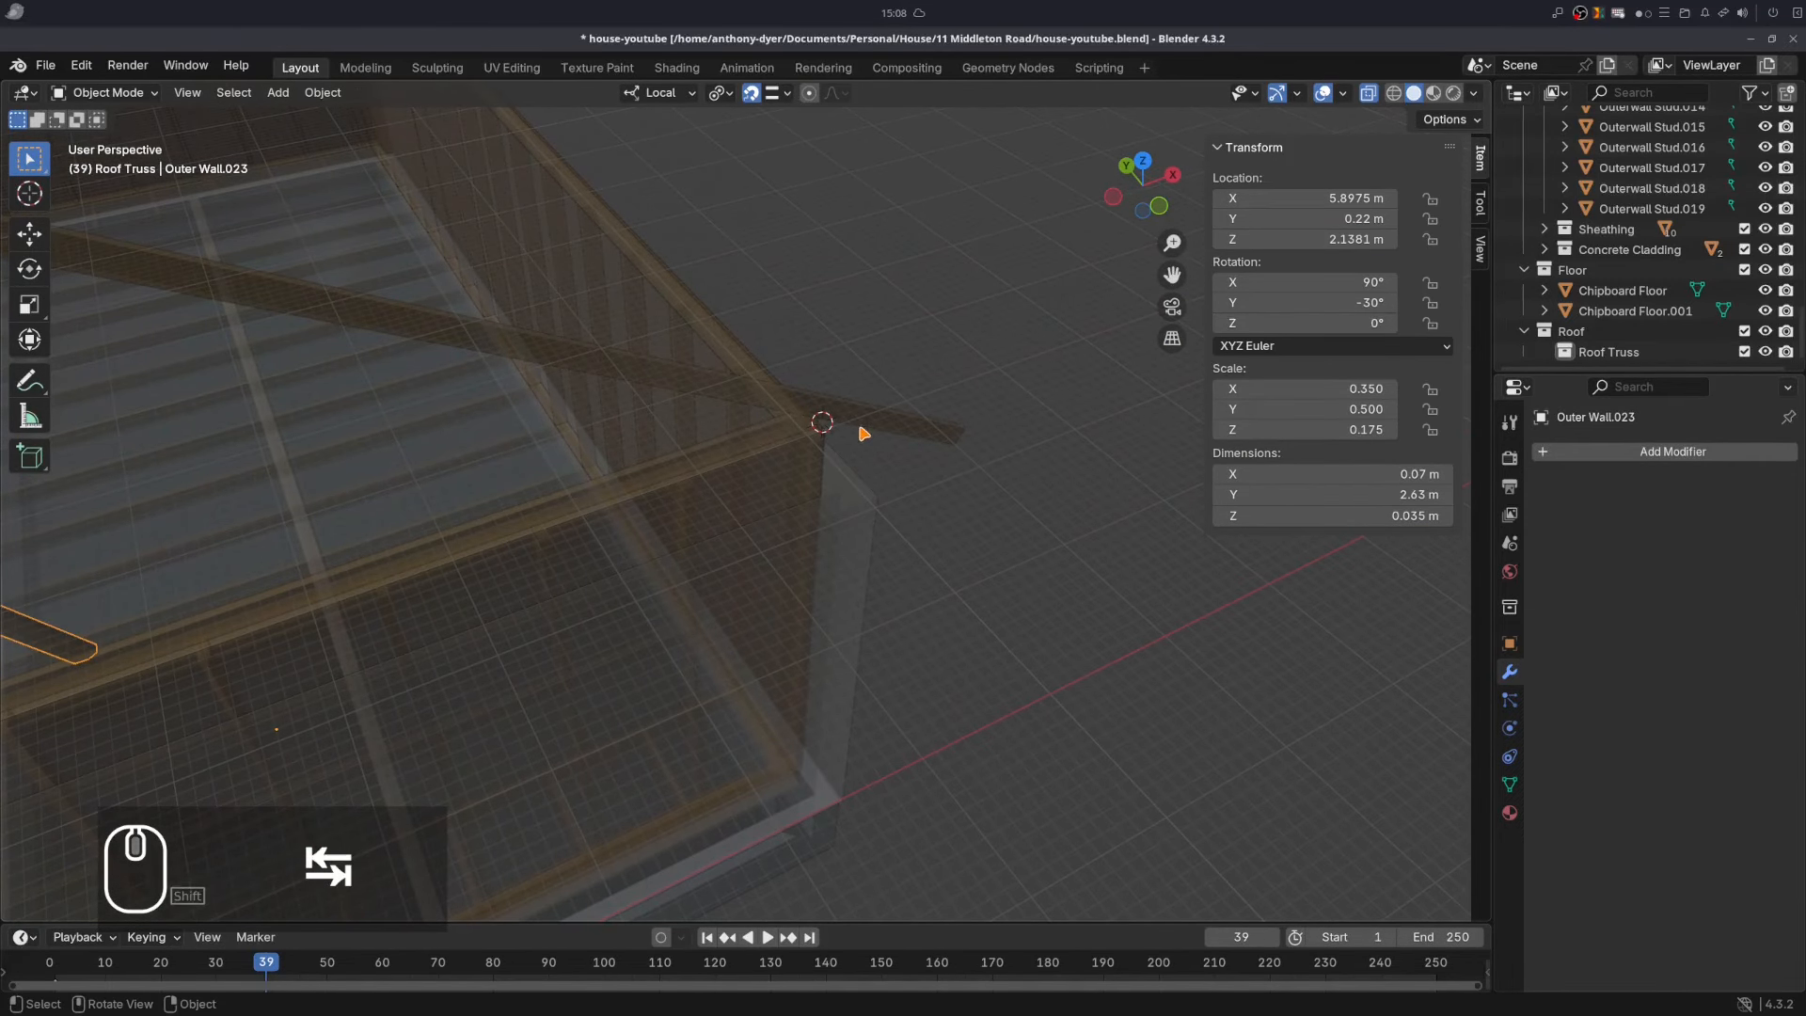
scroll(862, 433, "up", 4)
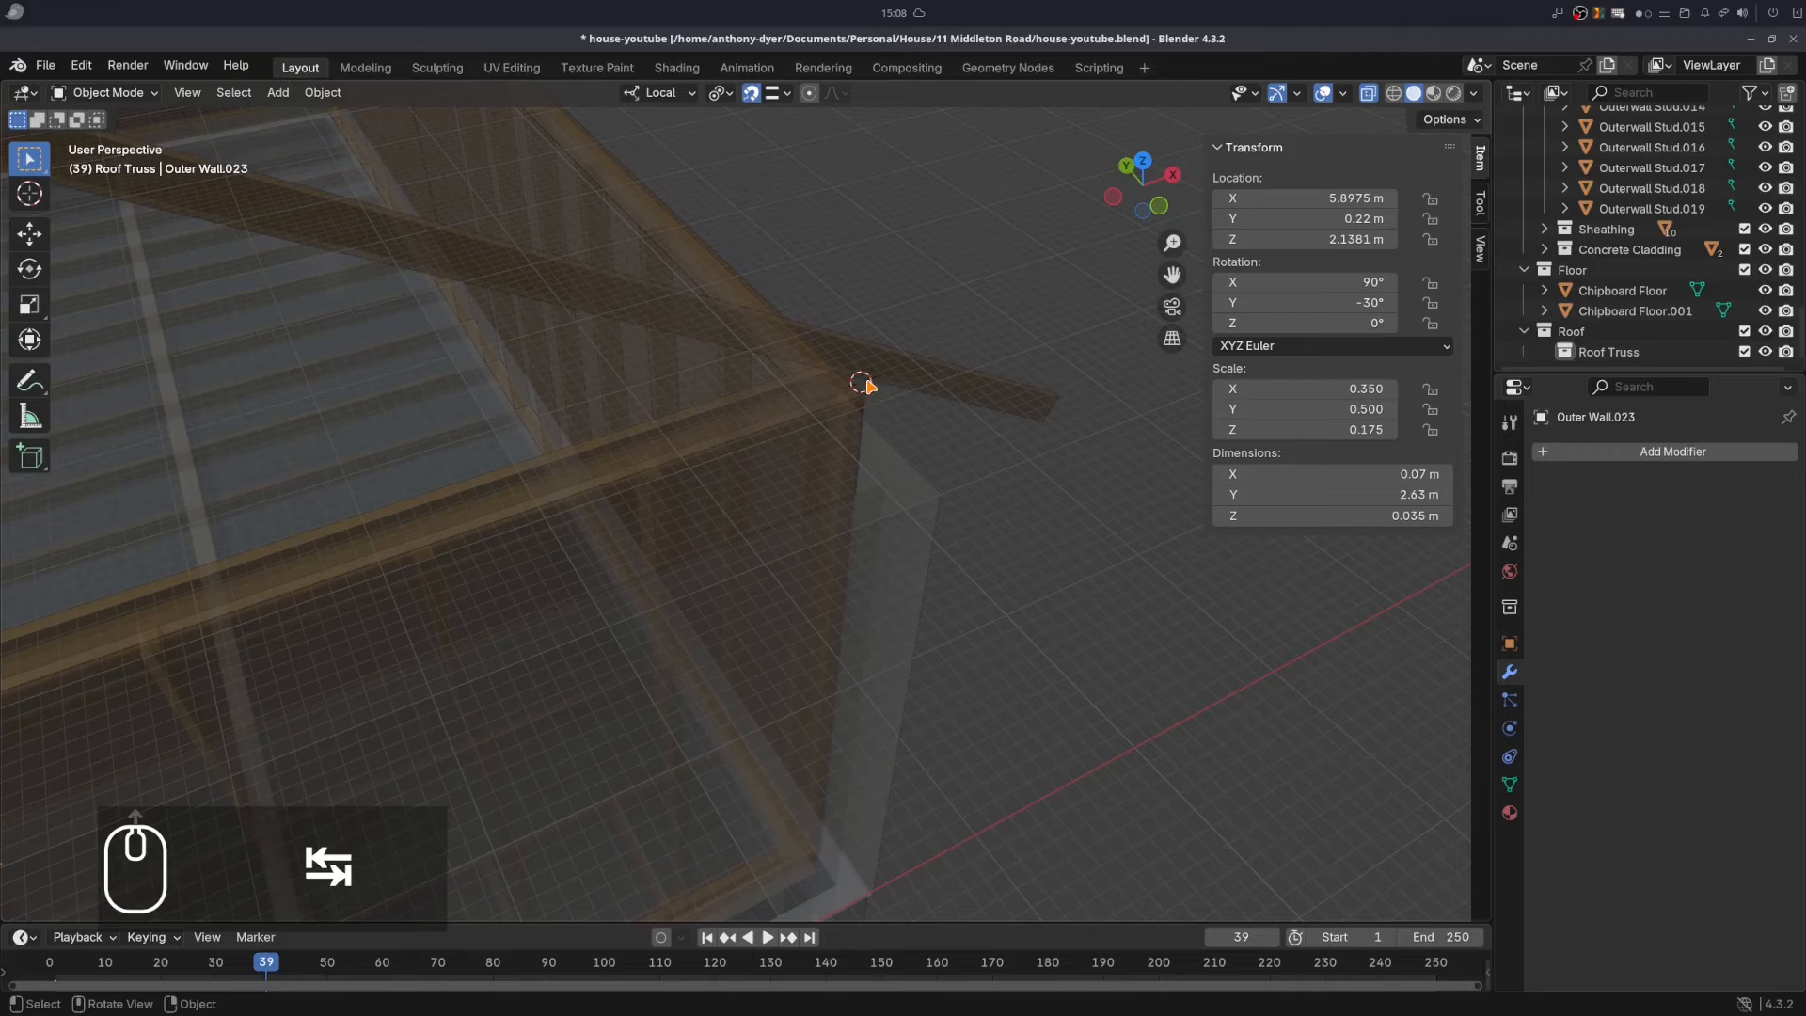
scroll(866, 388, "down", 4)
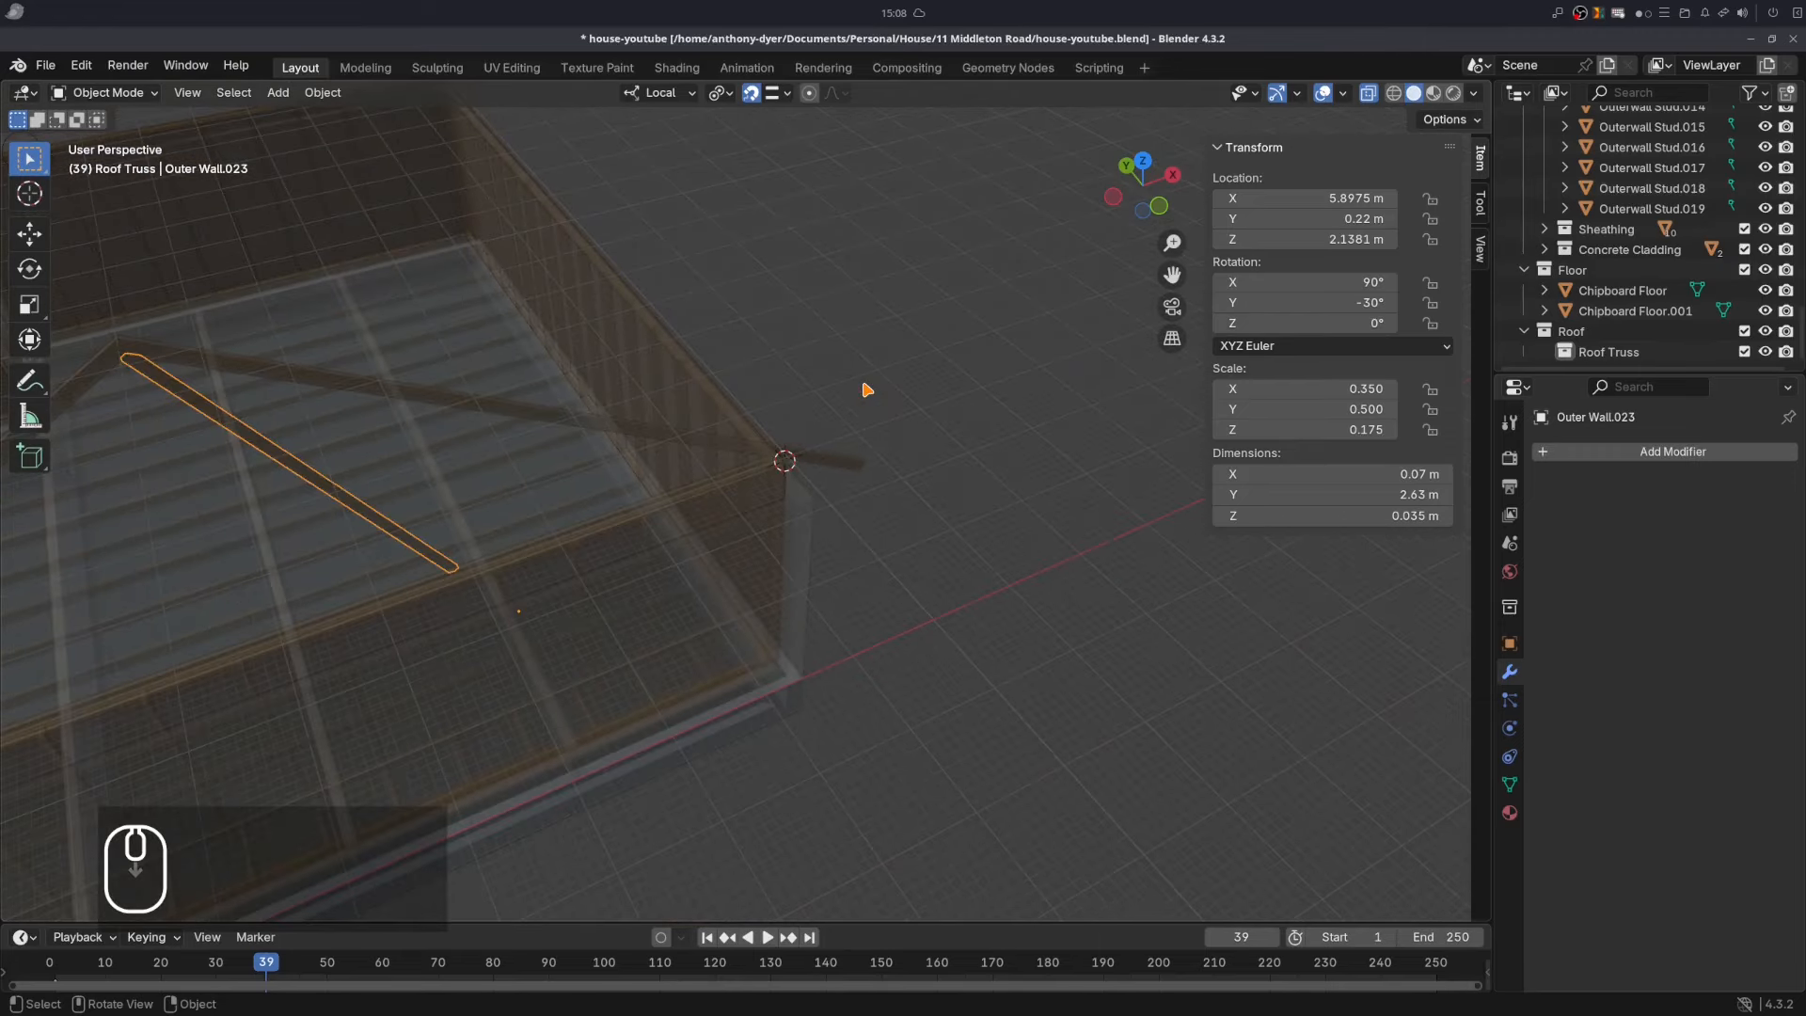
middle_click_drag(674, 420, 1060, 415, "shift")
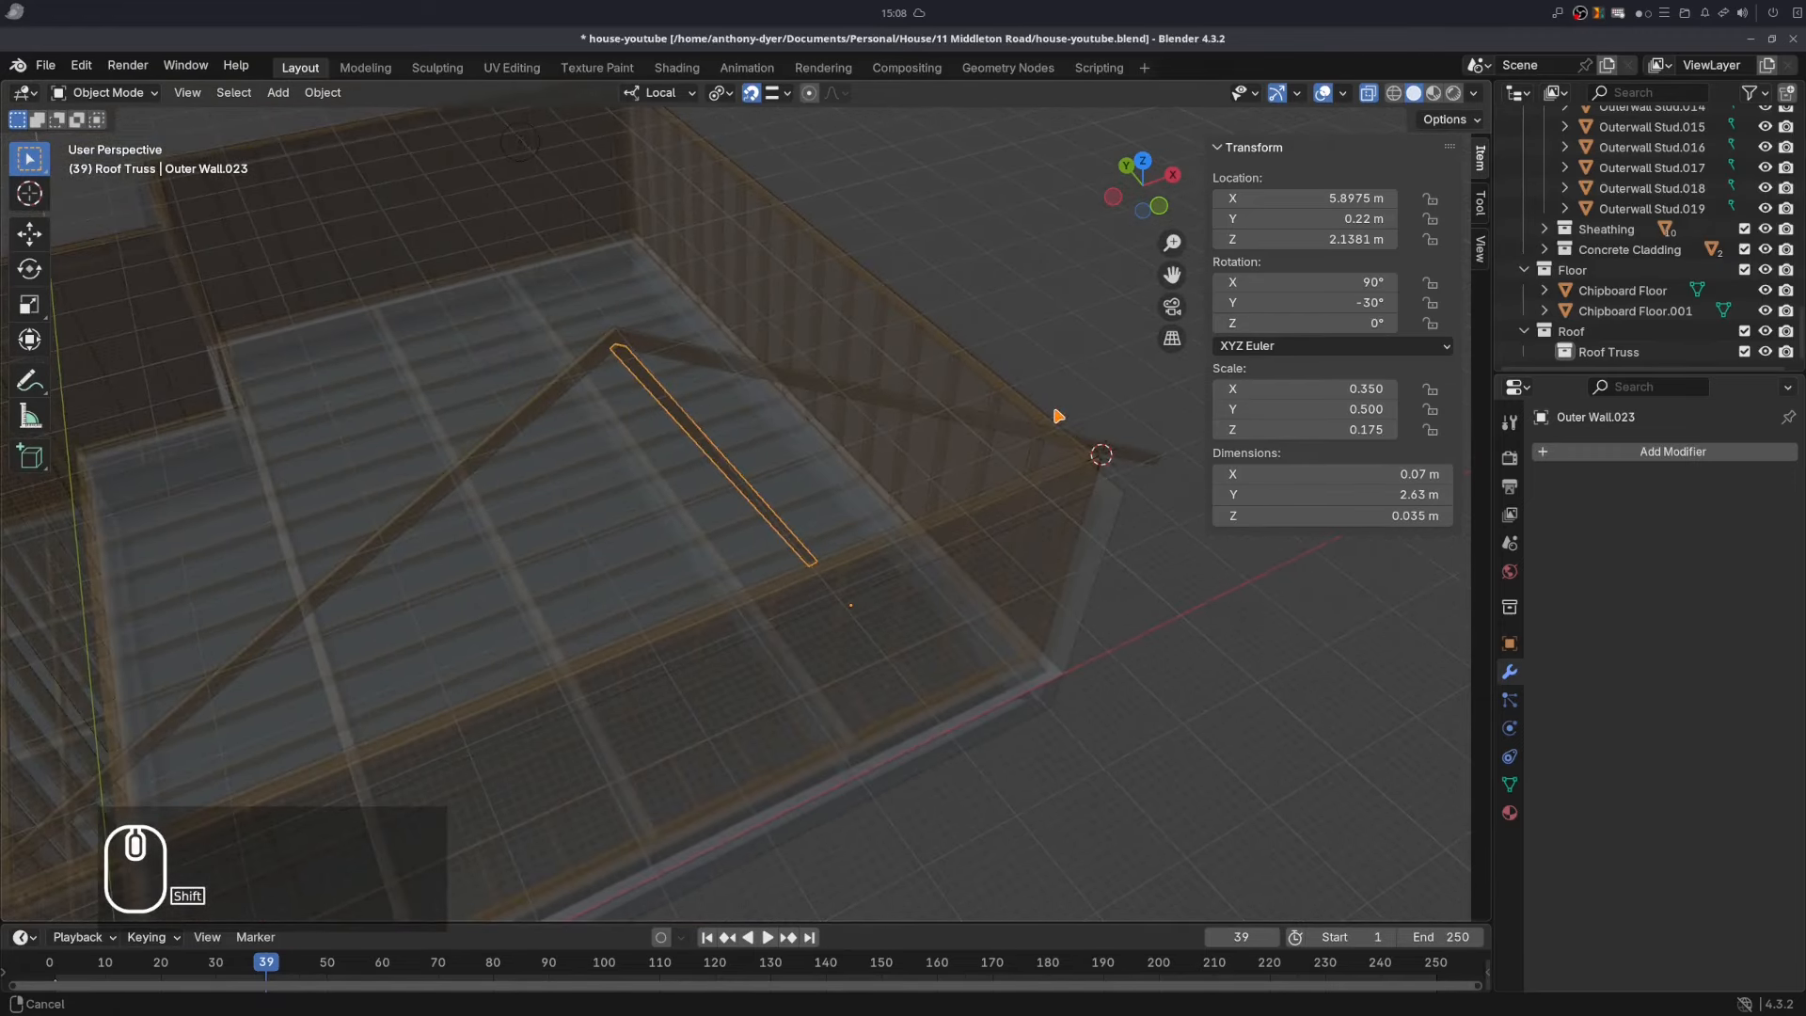
- Snap the 3D cursor to the selected vertex at the brace's upper end, and leave edit mode
scroll(577, 307, "up", 4)
middle_click_drag(577, 306, 807, 616, "shift")
key("Tab")
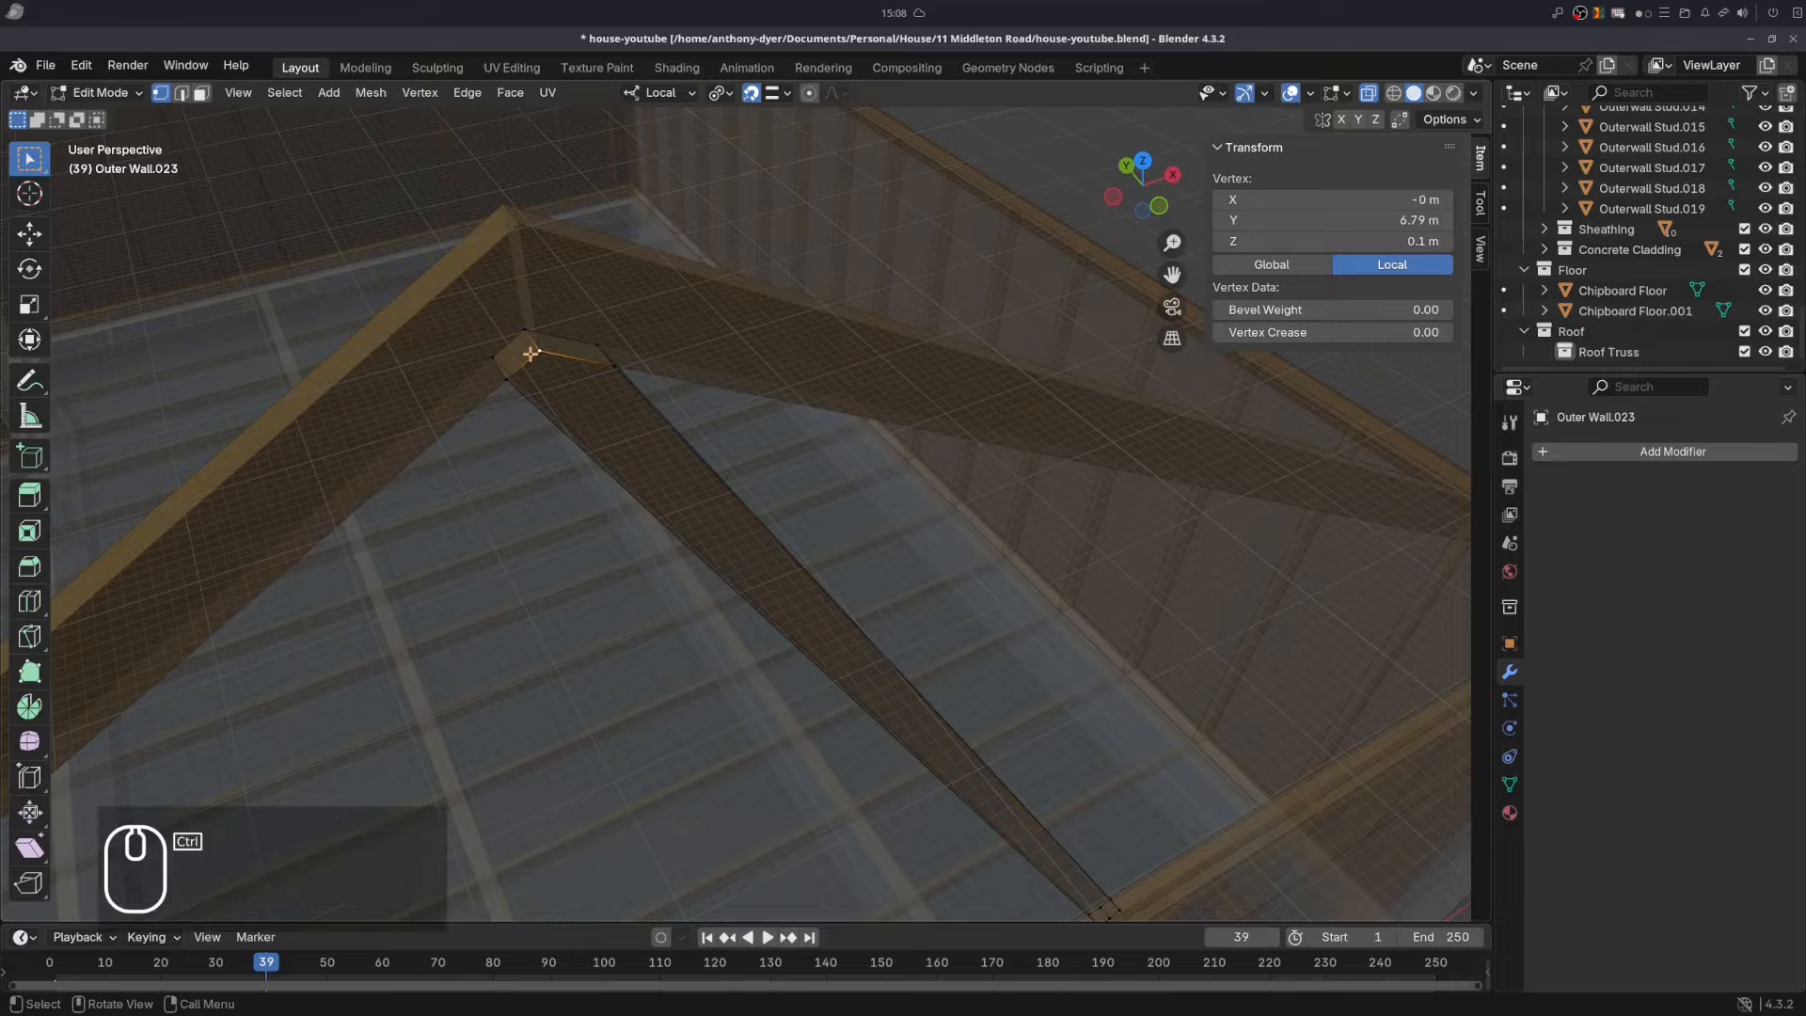
key("shift+s")
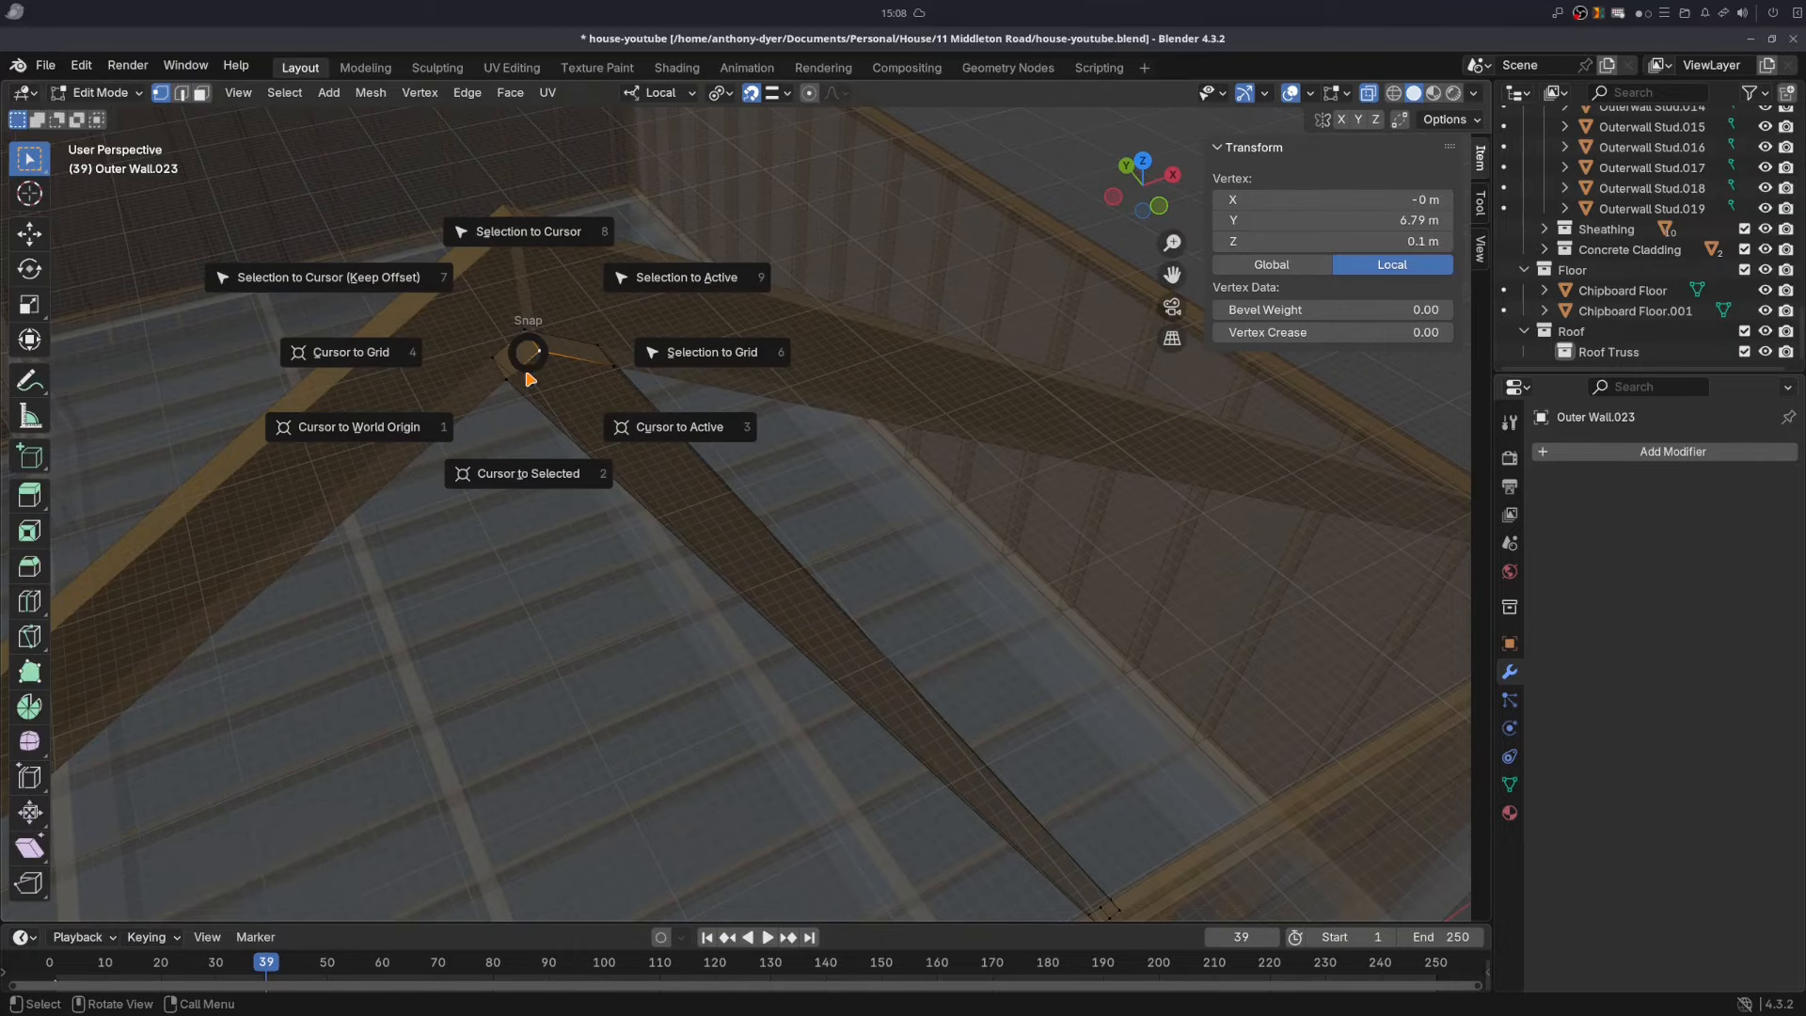
left_click(532, 474)
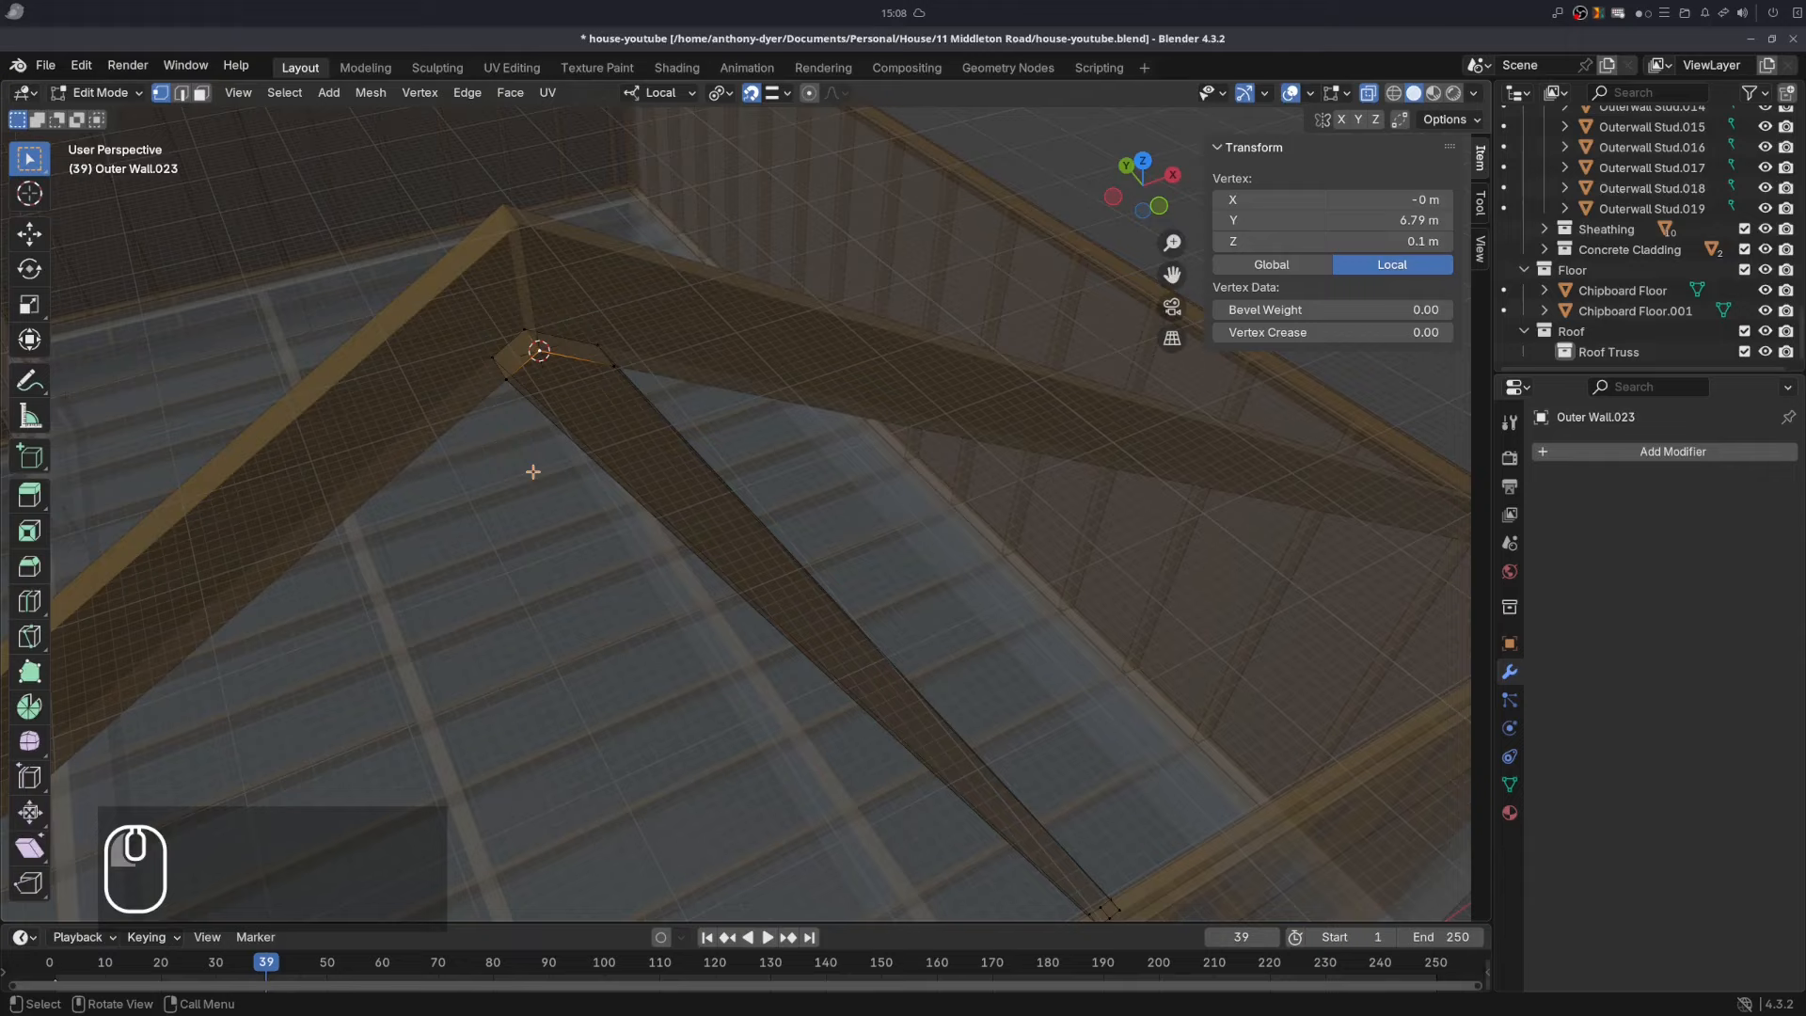
key("Tab")
- Turn off X-ray and duplicate the brace, keeping the copy at the original's location
scroll(602, 343, "down", 8)
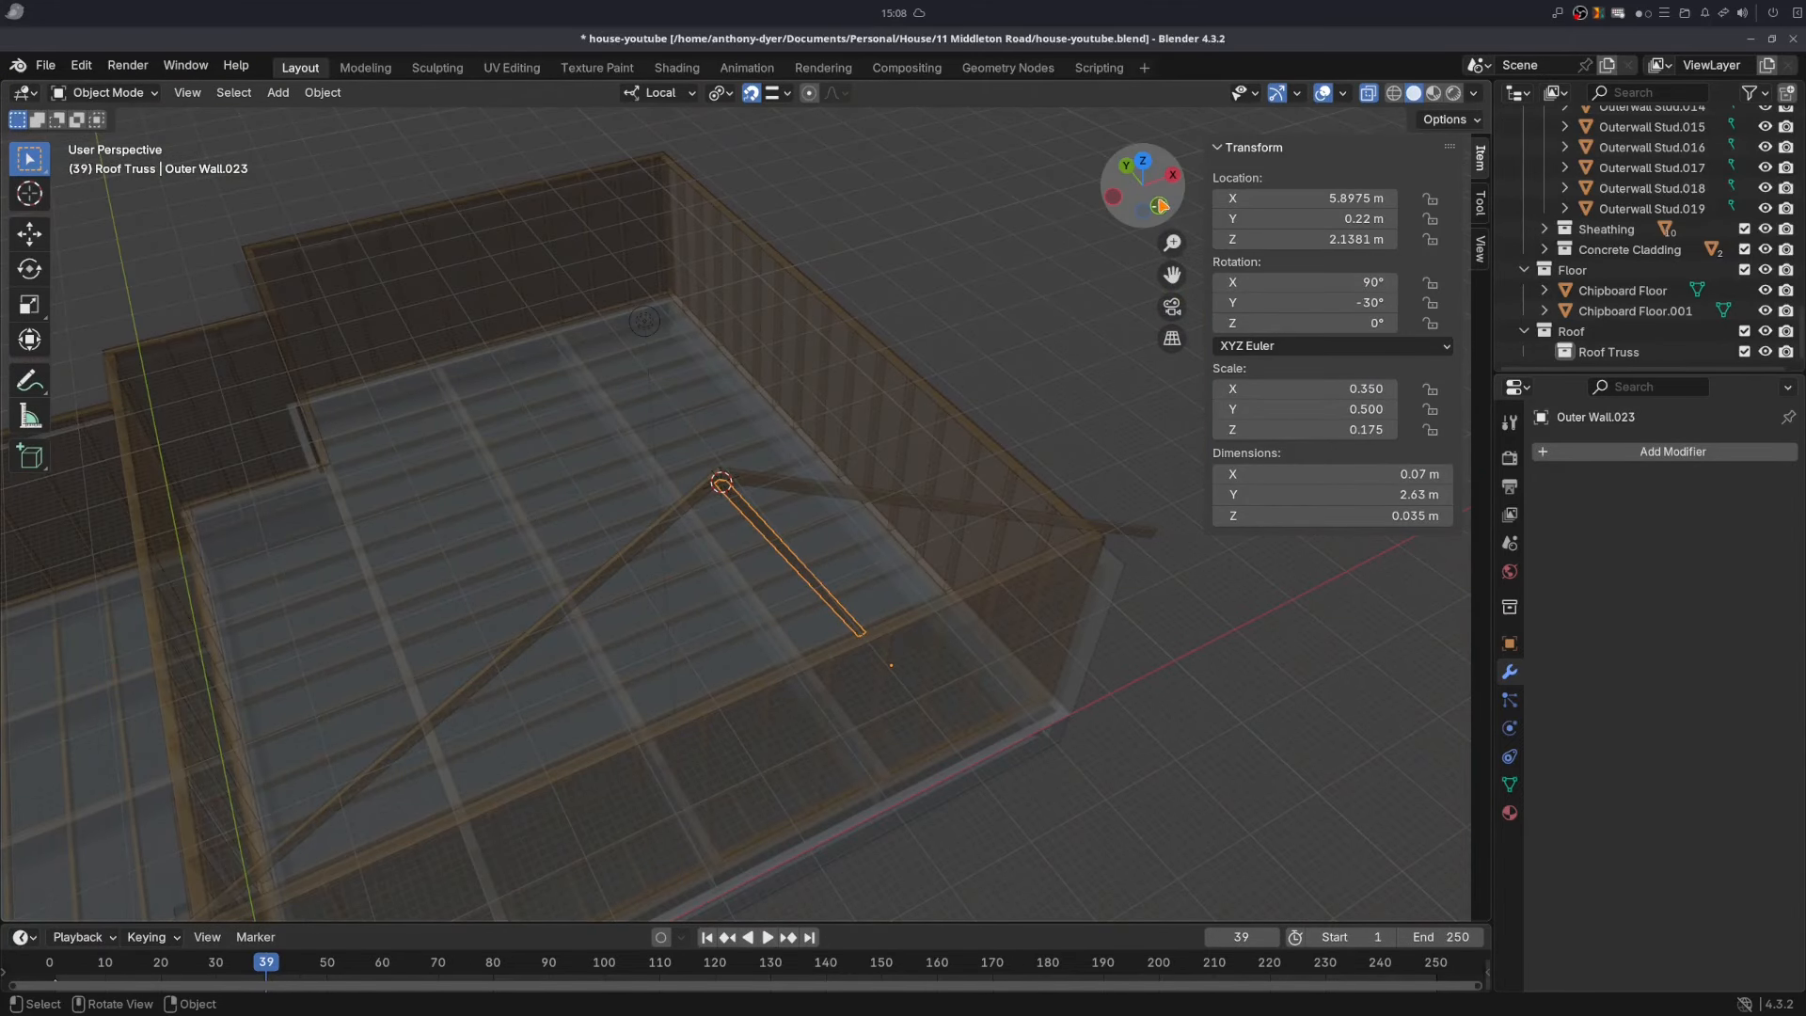
middle_click_drag(765, 366, 1238, 82)
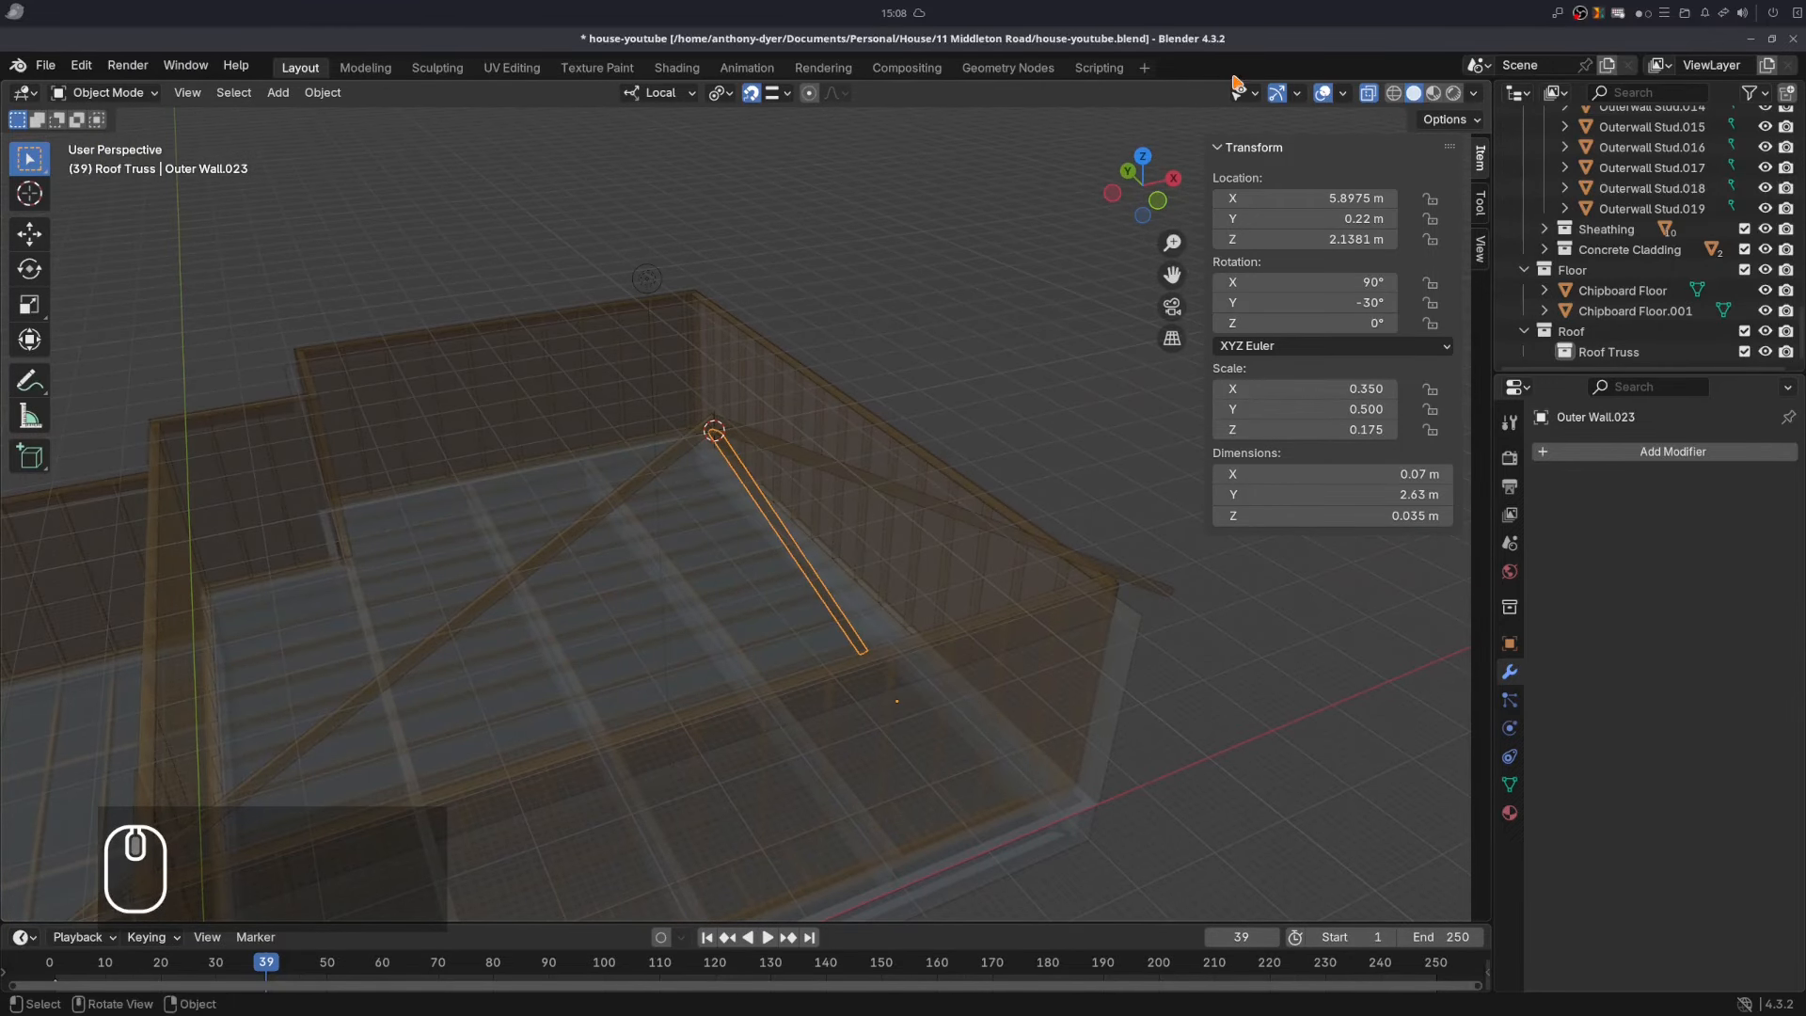
left_click(1369, 93)
scroll(729, 442, "up", 2)
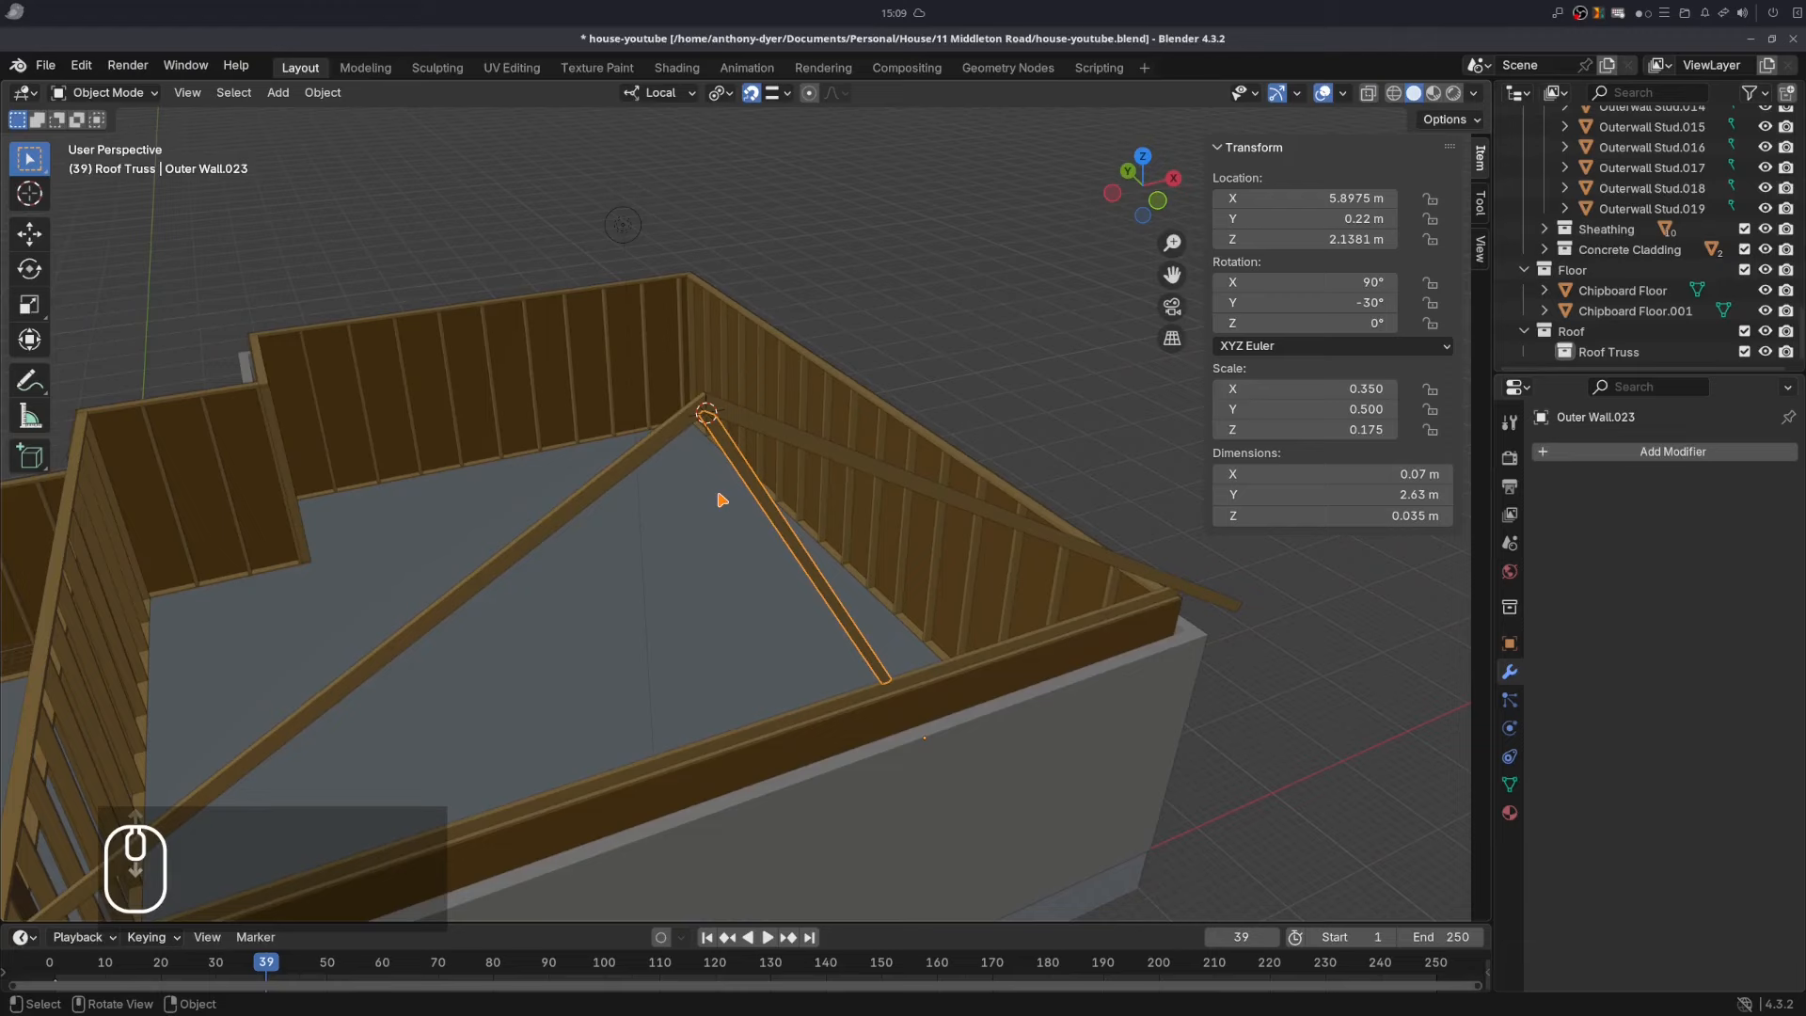
key("shift")
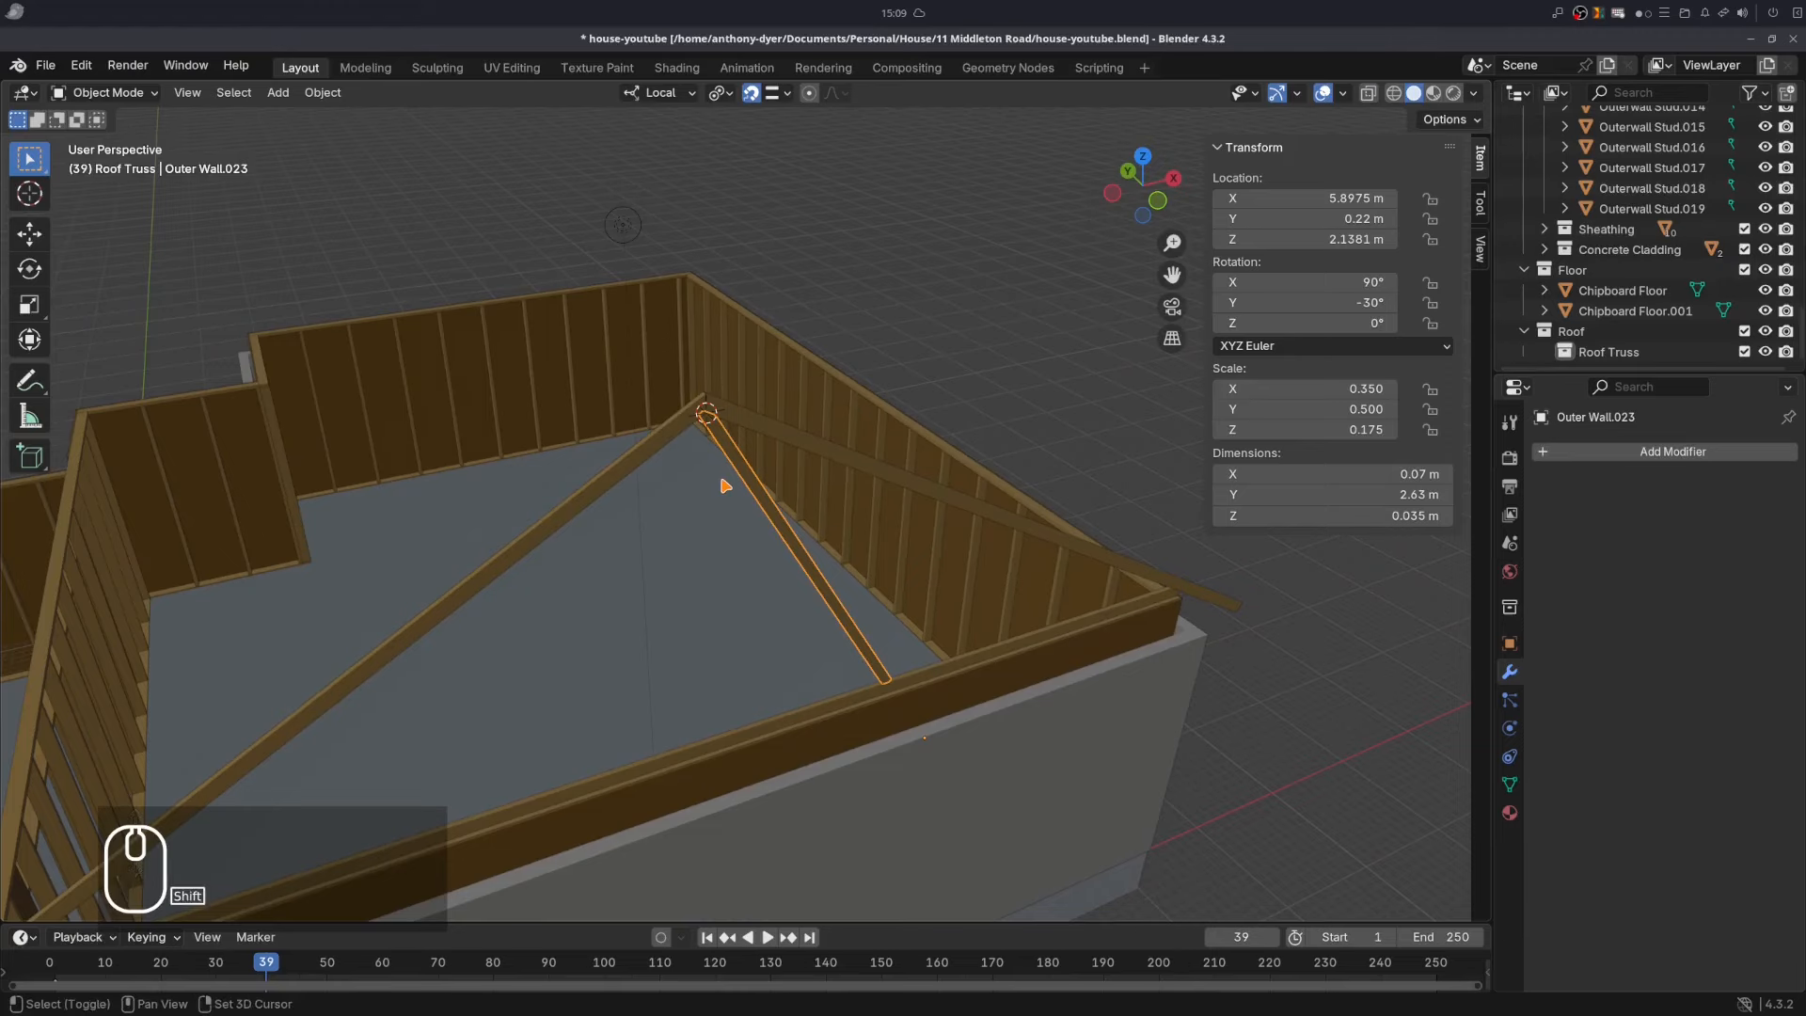
key("shift+d")
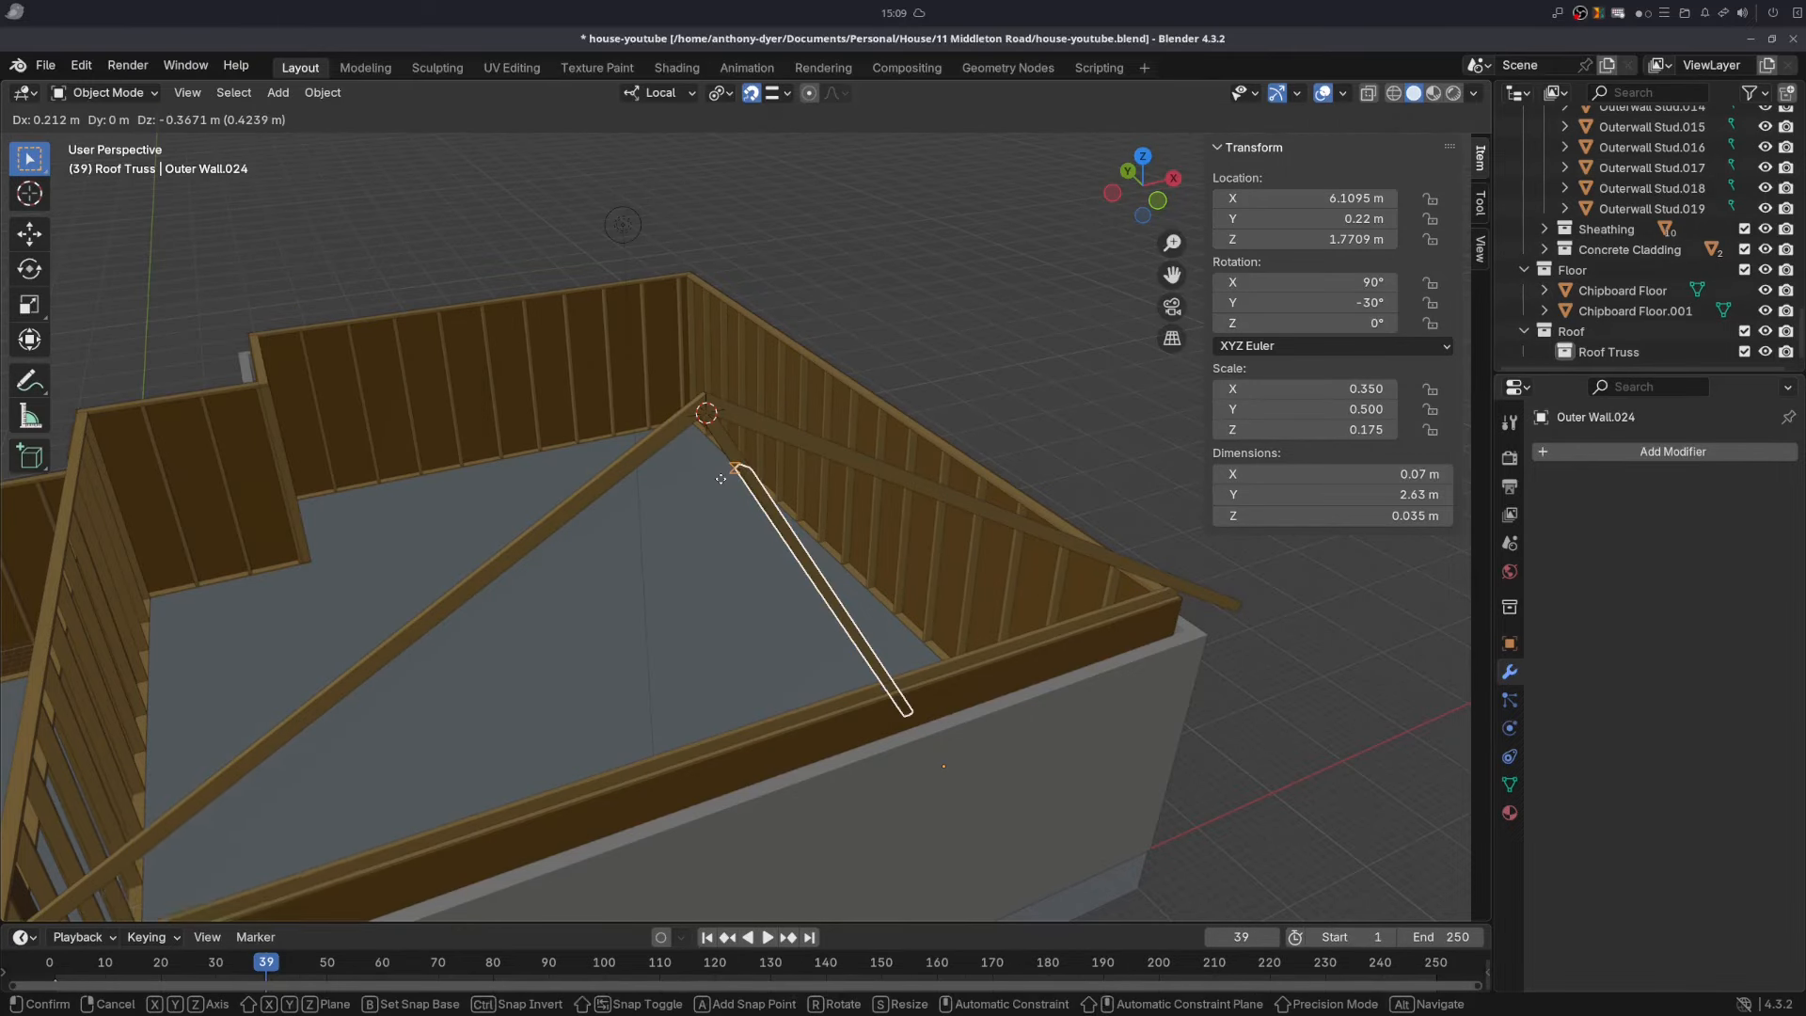
left_click(700, 425)
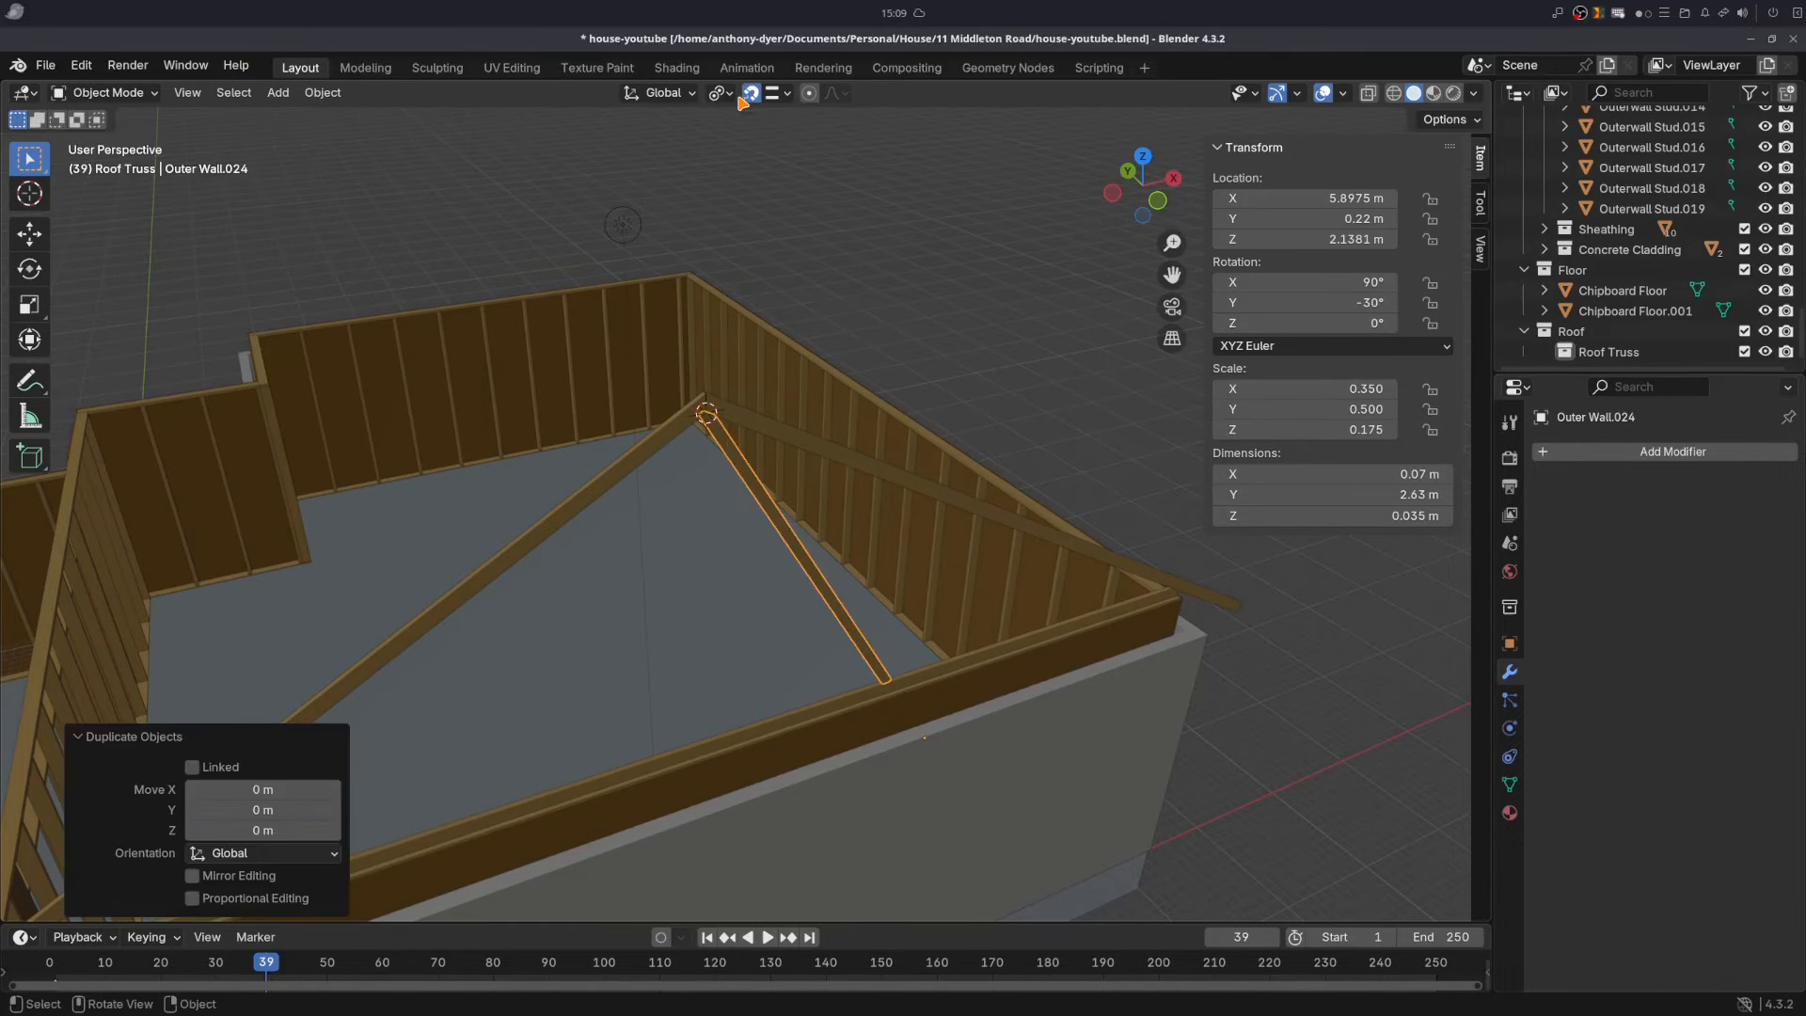
- Set the transform pivot point to 3D Cursor and mirror the duplicated brace along global X
left_click(733, 95)
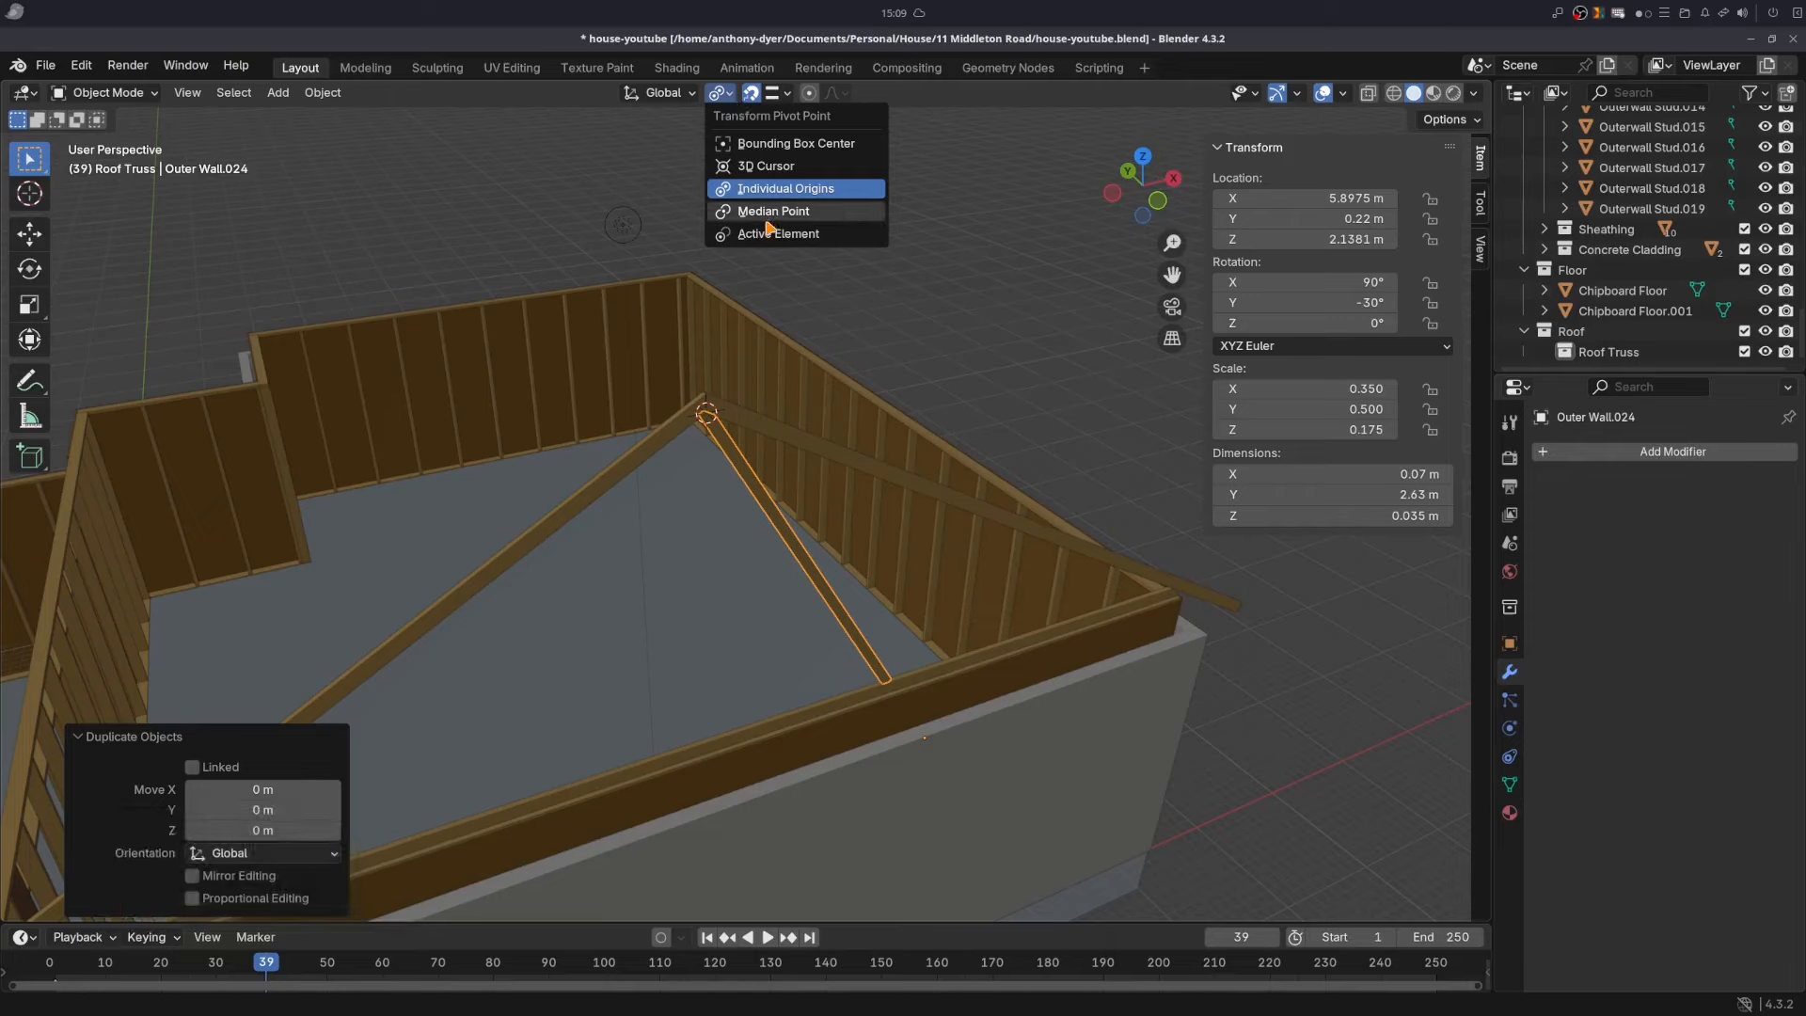
left_click(760, 167)
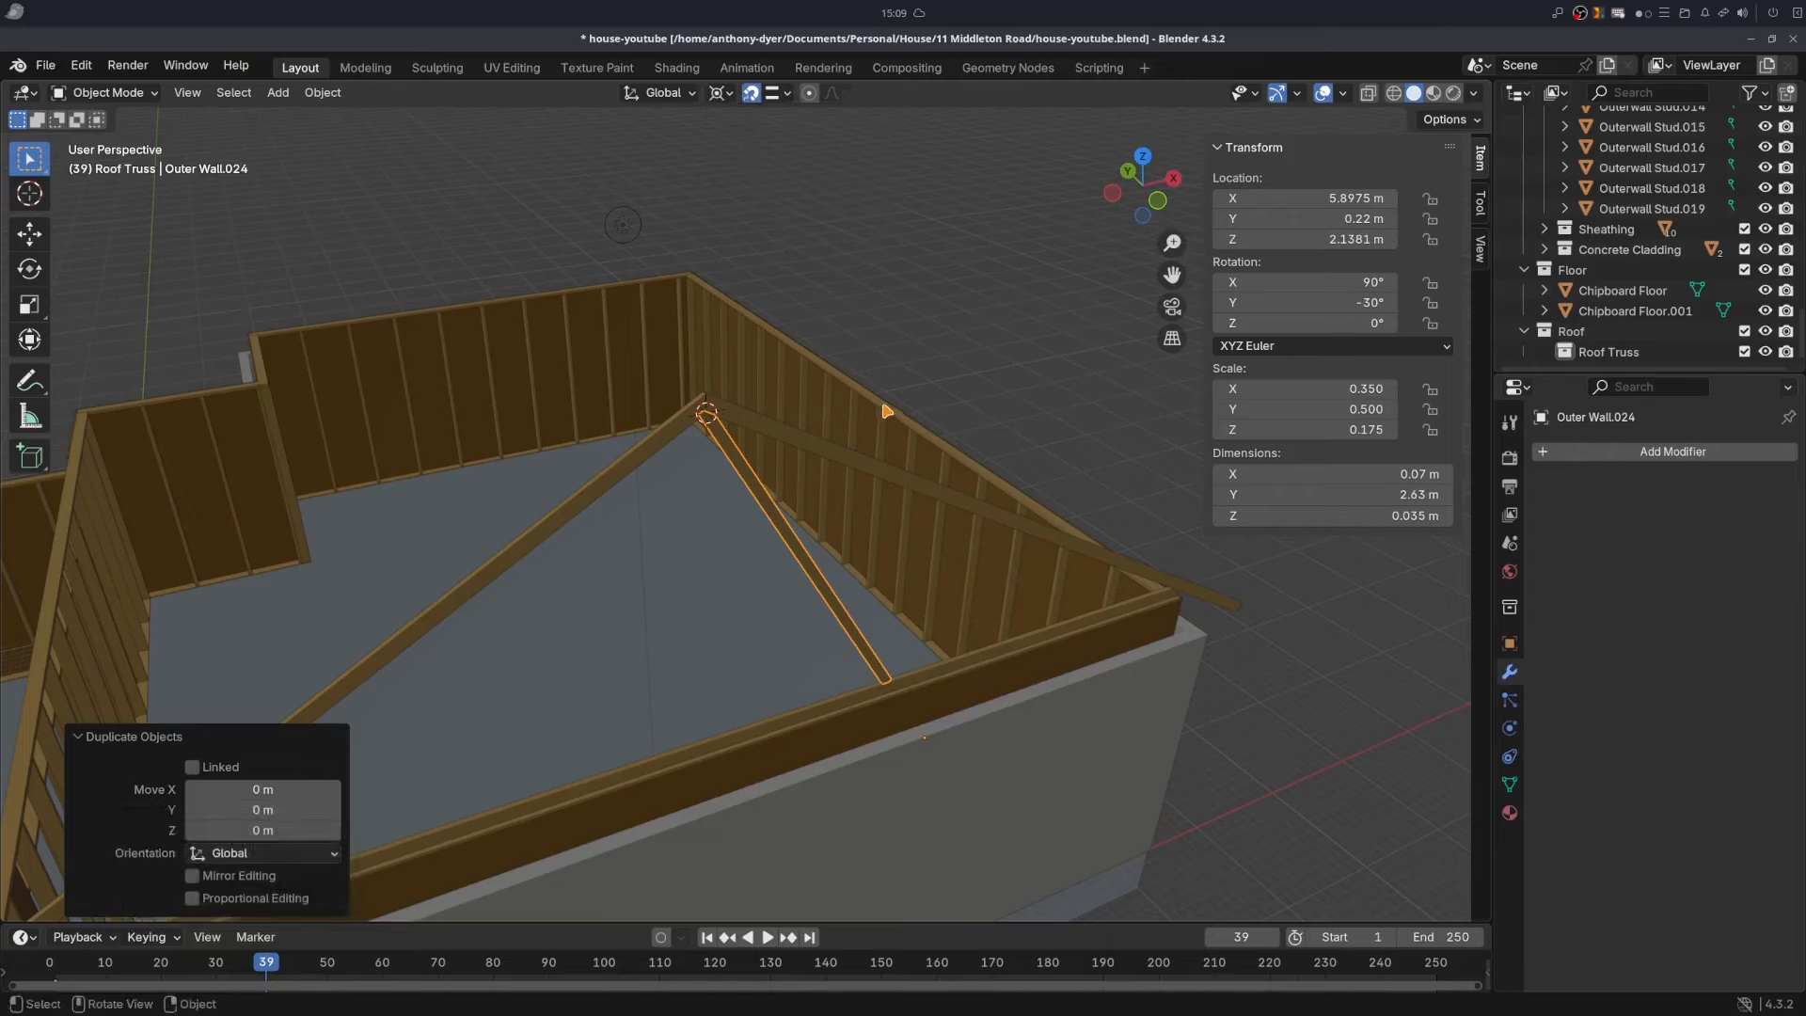
key("ctrl+m")
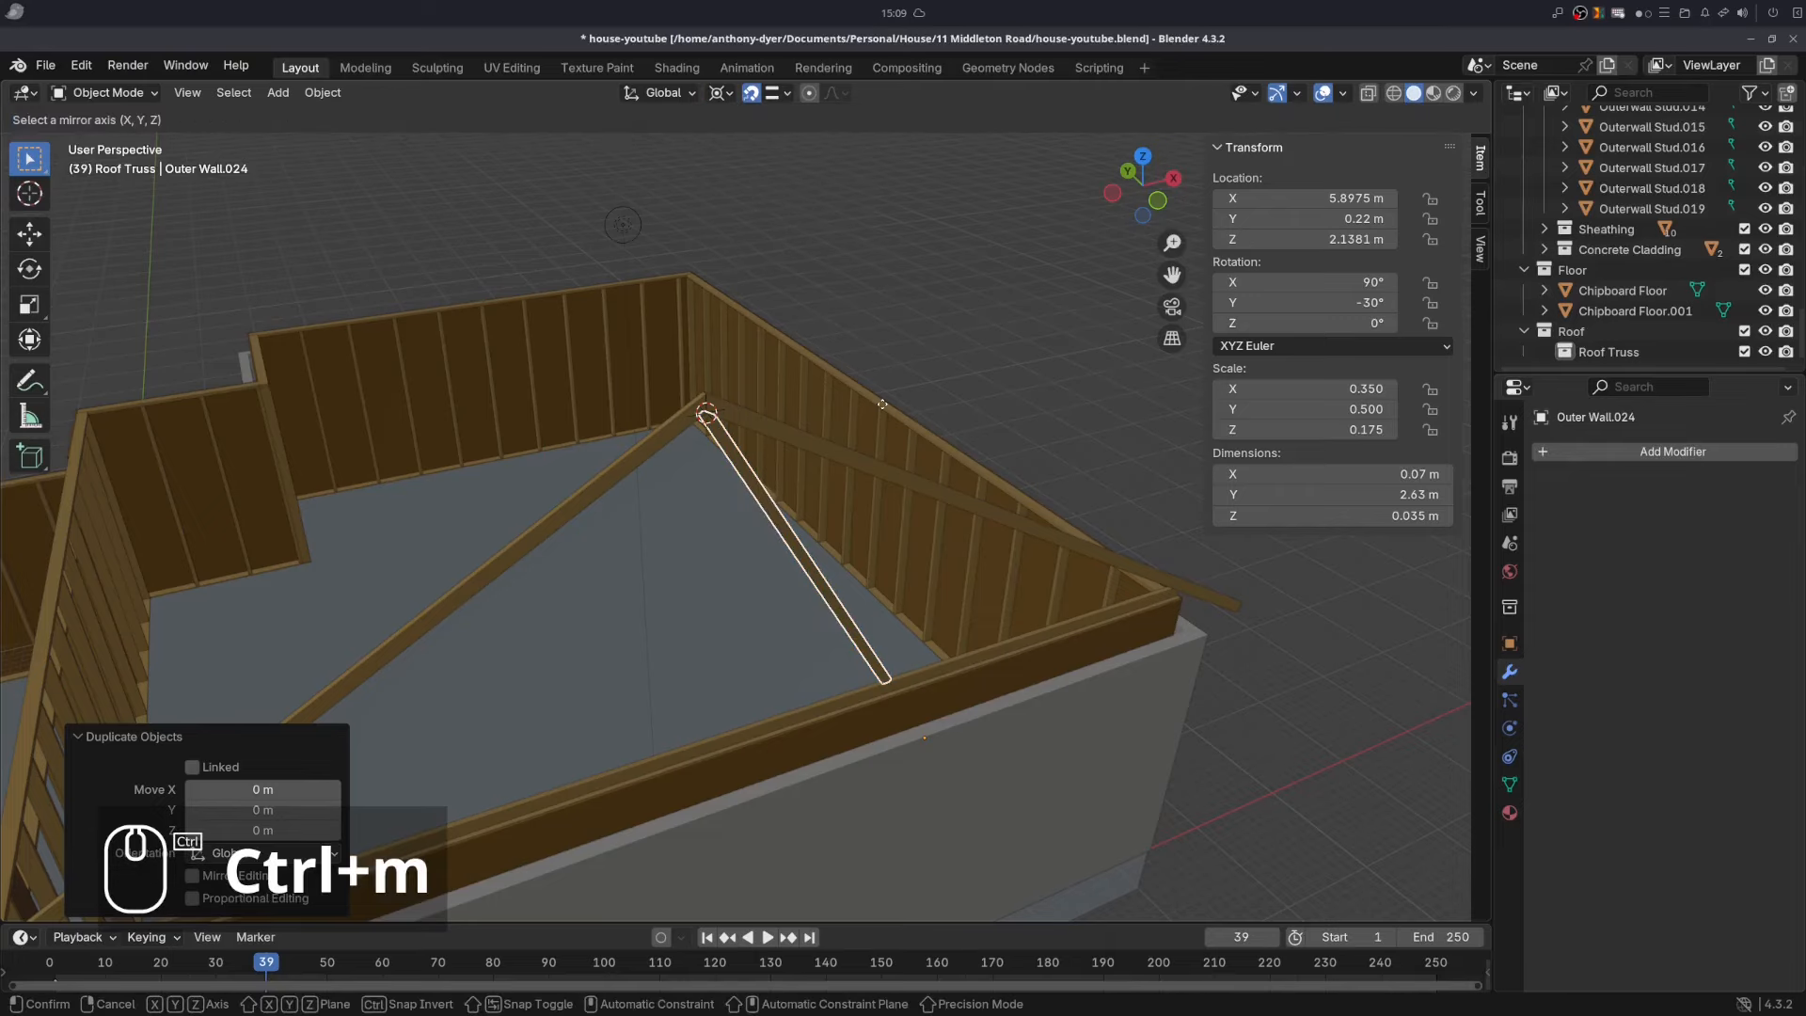
key("x")
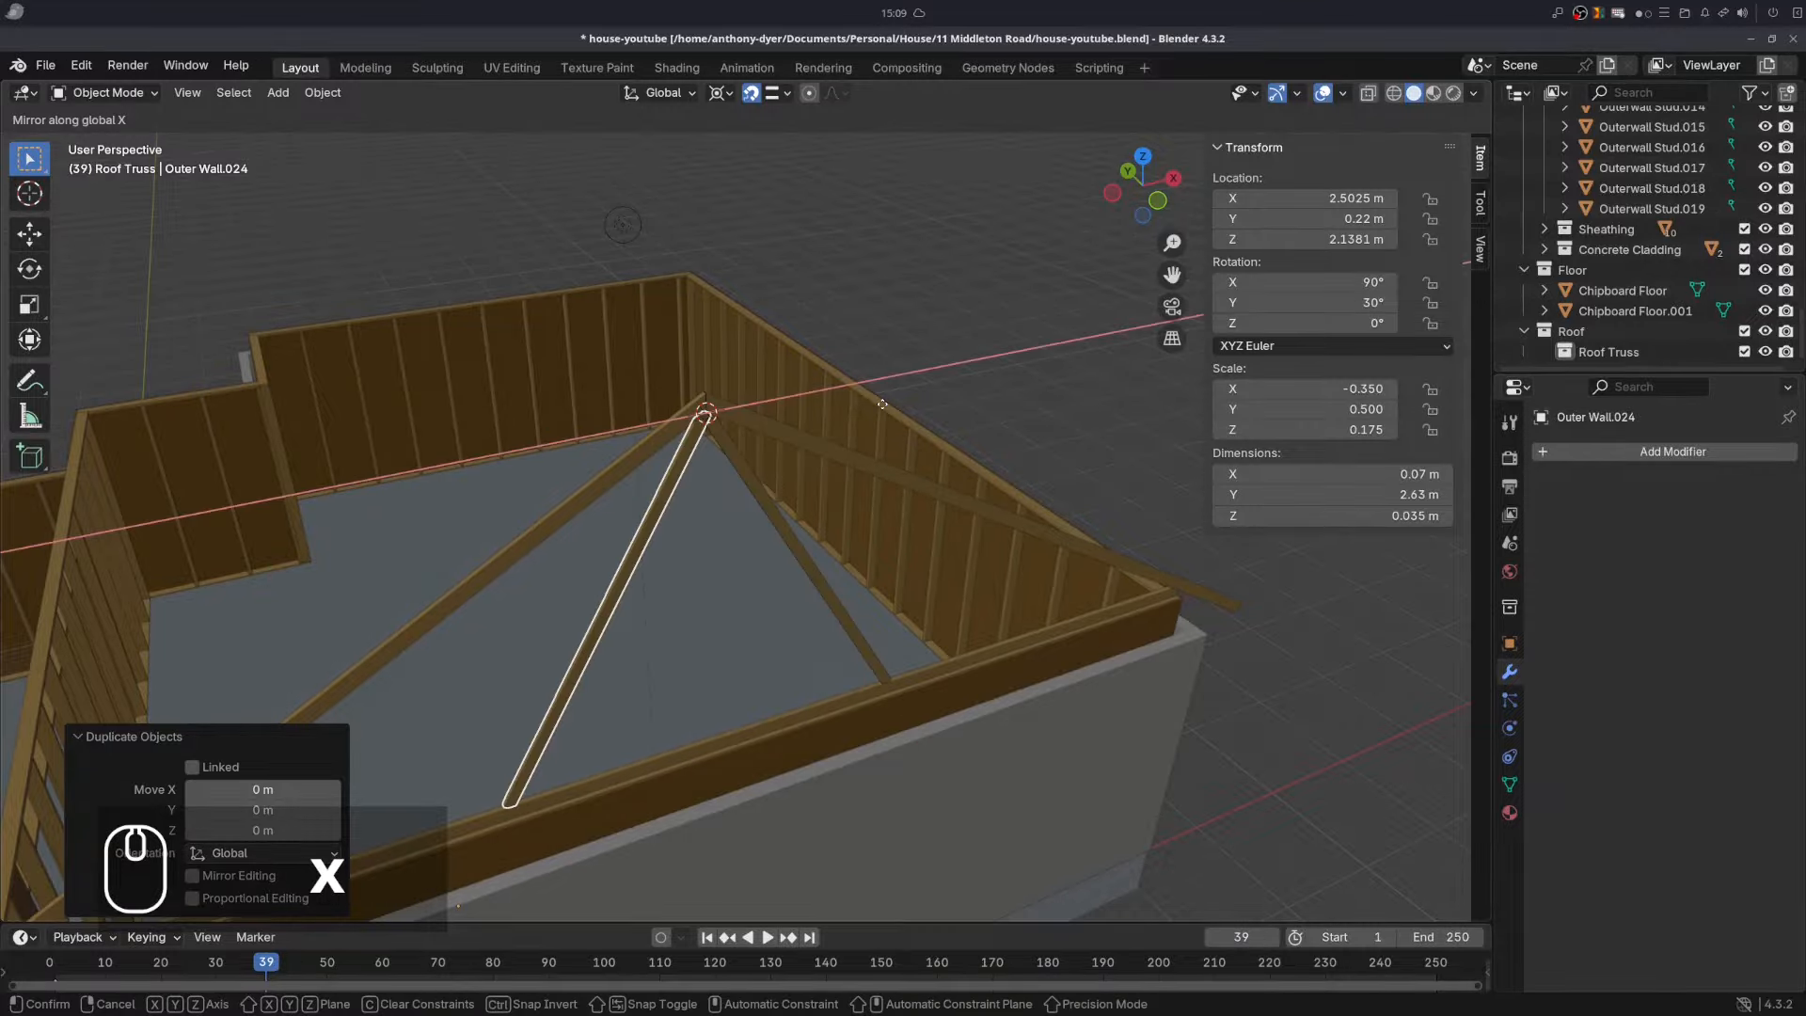
key("Return")
- Inspect the overlapping braces at the ridge and open the mirrored brace for mesh editing with X-ray on
middle_click_drag(670, 377, 652, 415)
scroll(608, 200, "up", 4)
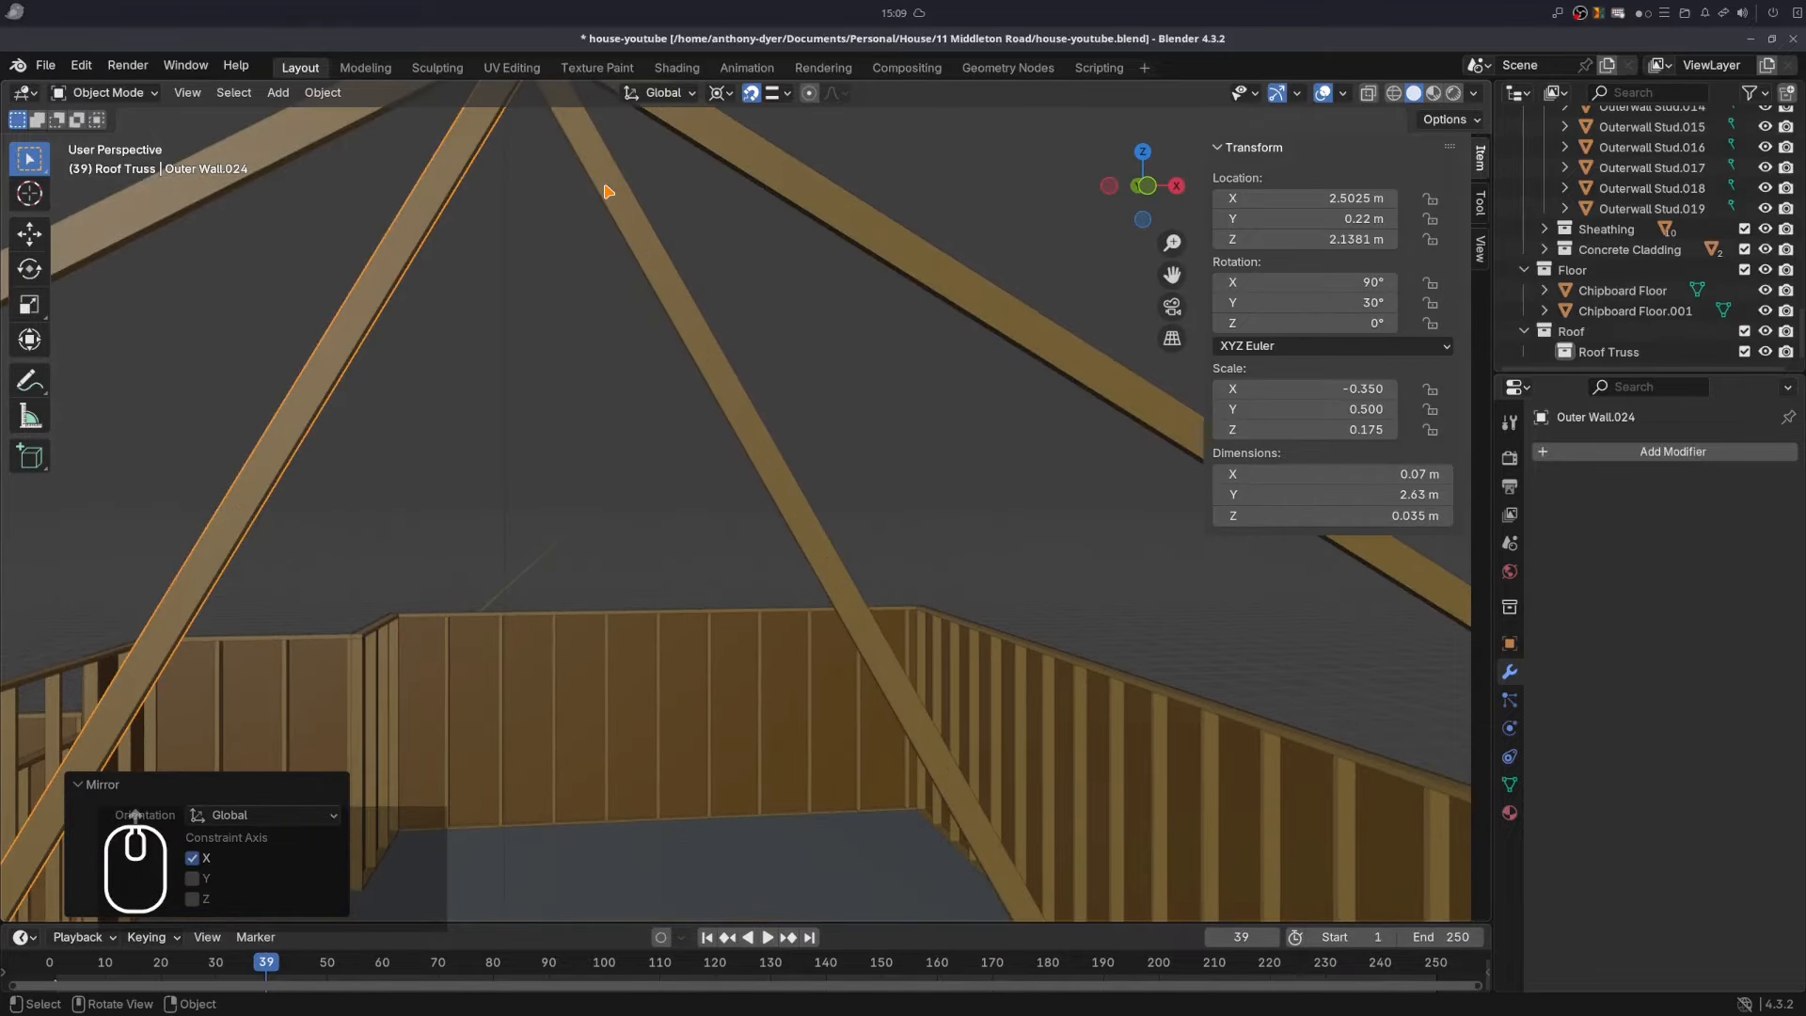
middle_click_drag(616, 205, 790, 559, "shift")
scroll(800, 574, "up", 2)
scroll(802, 579, "up", 1)
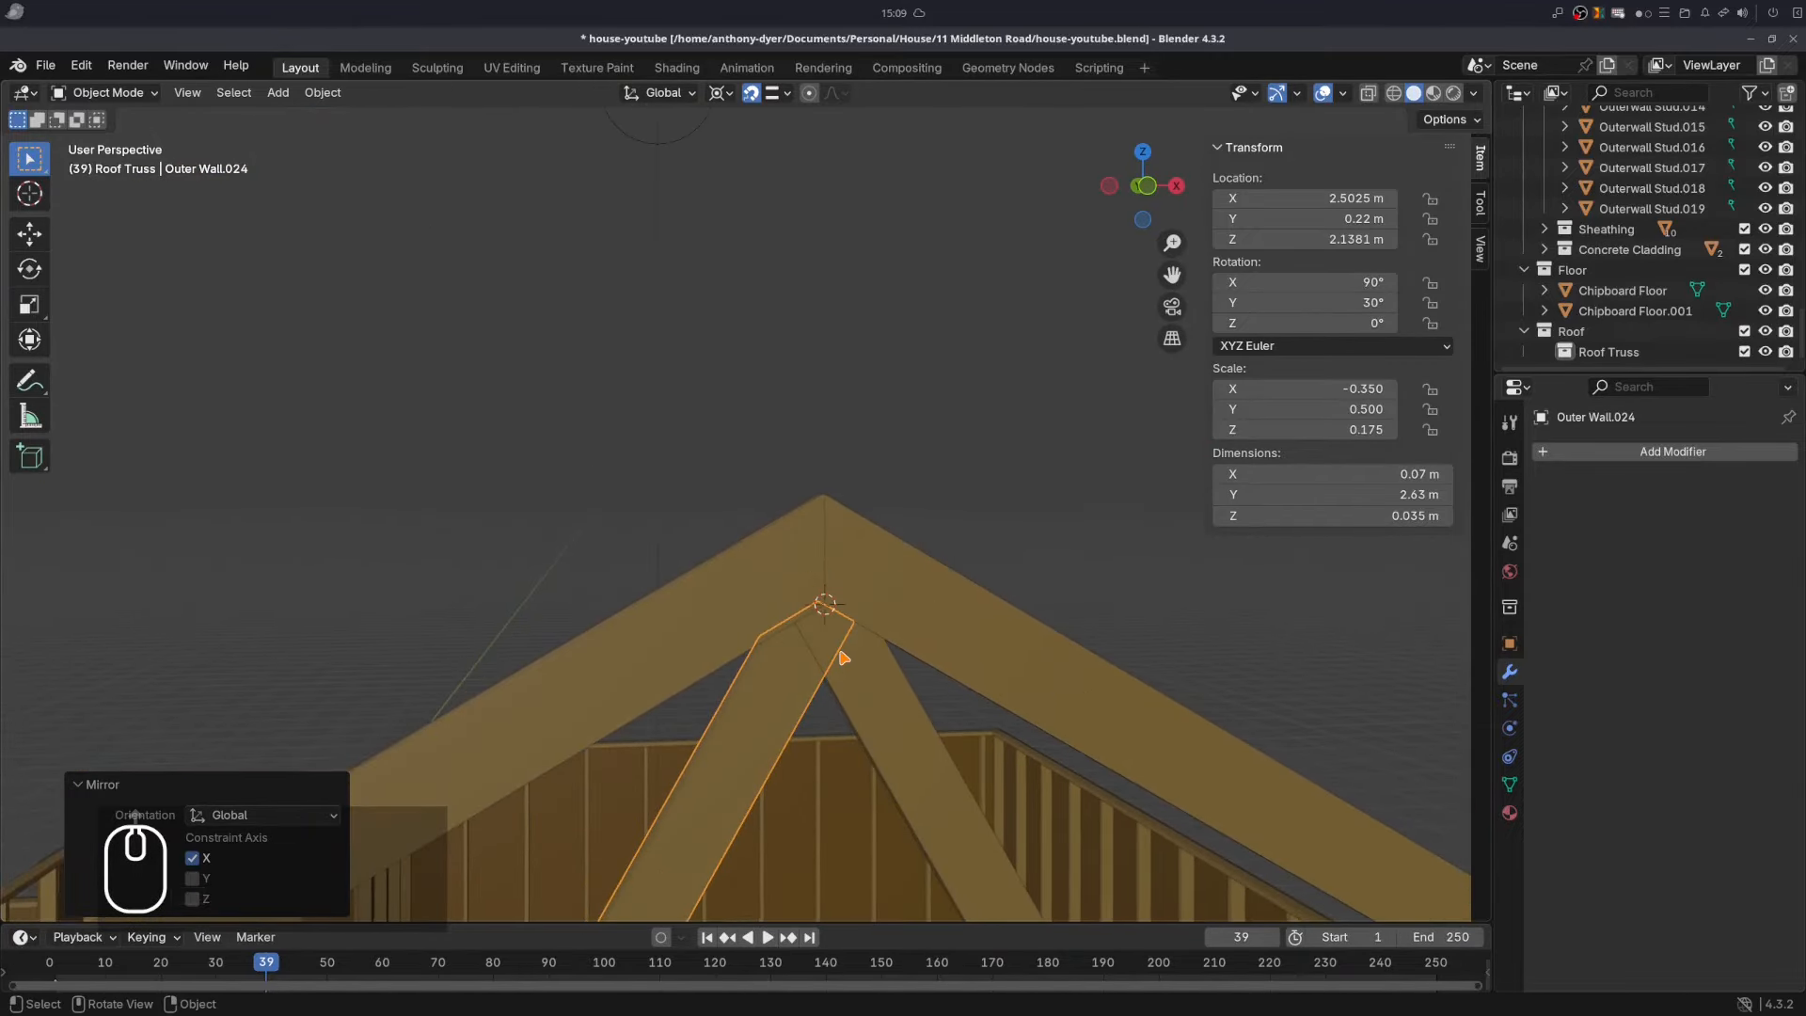
middle_click_drag(838, 657, 806, 653)
key("Tab")
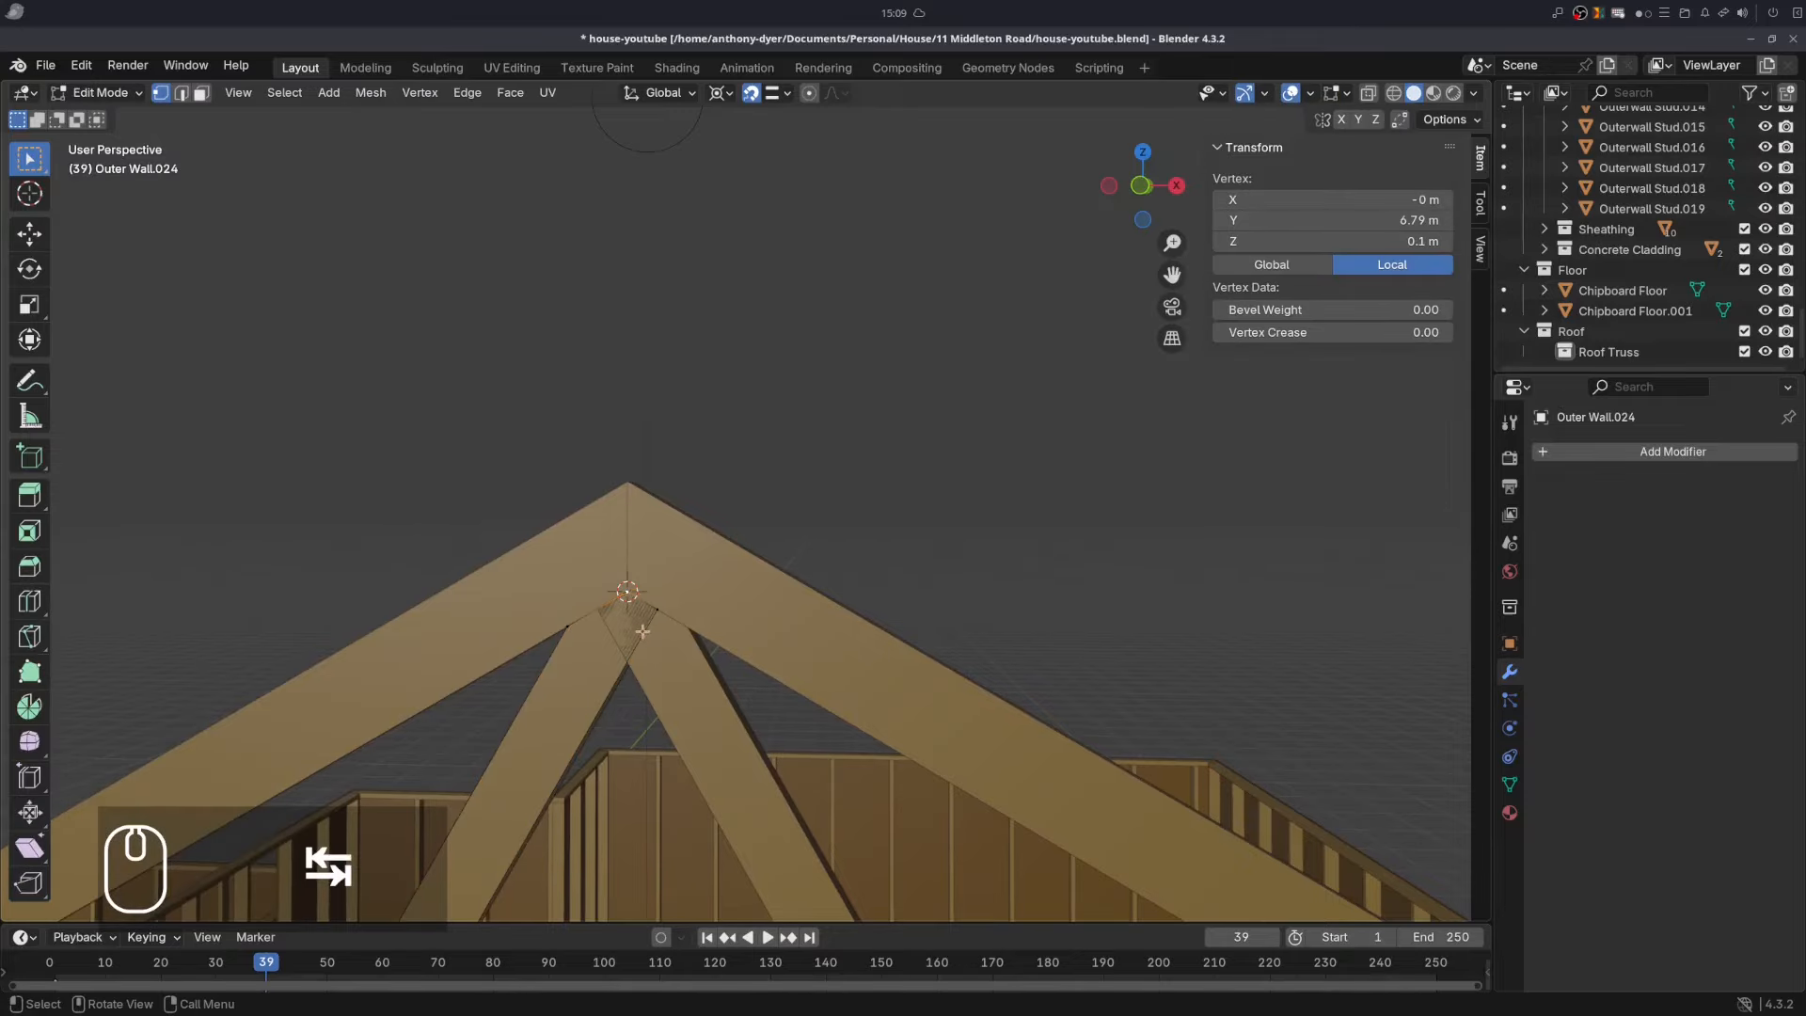
left_click(1368, 92)
middle_click_drag(707, 581, 693, 581)
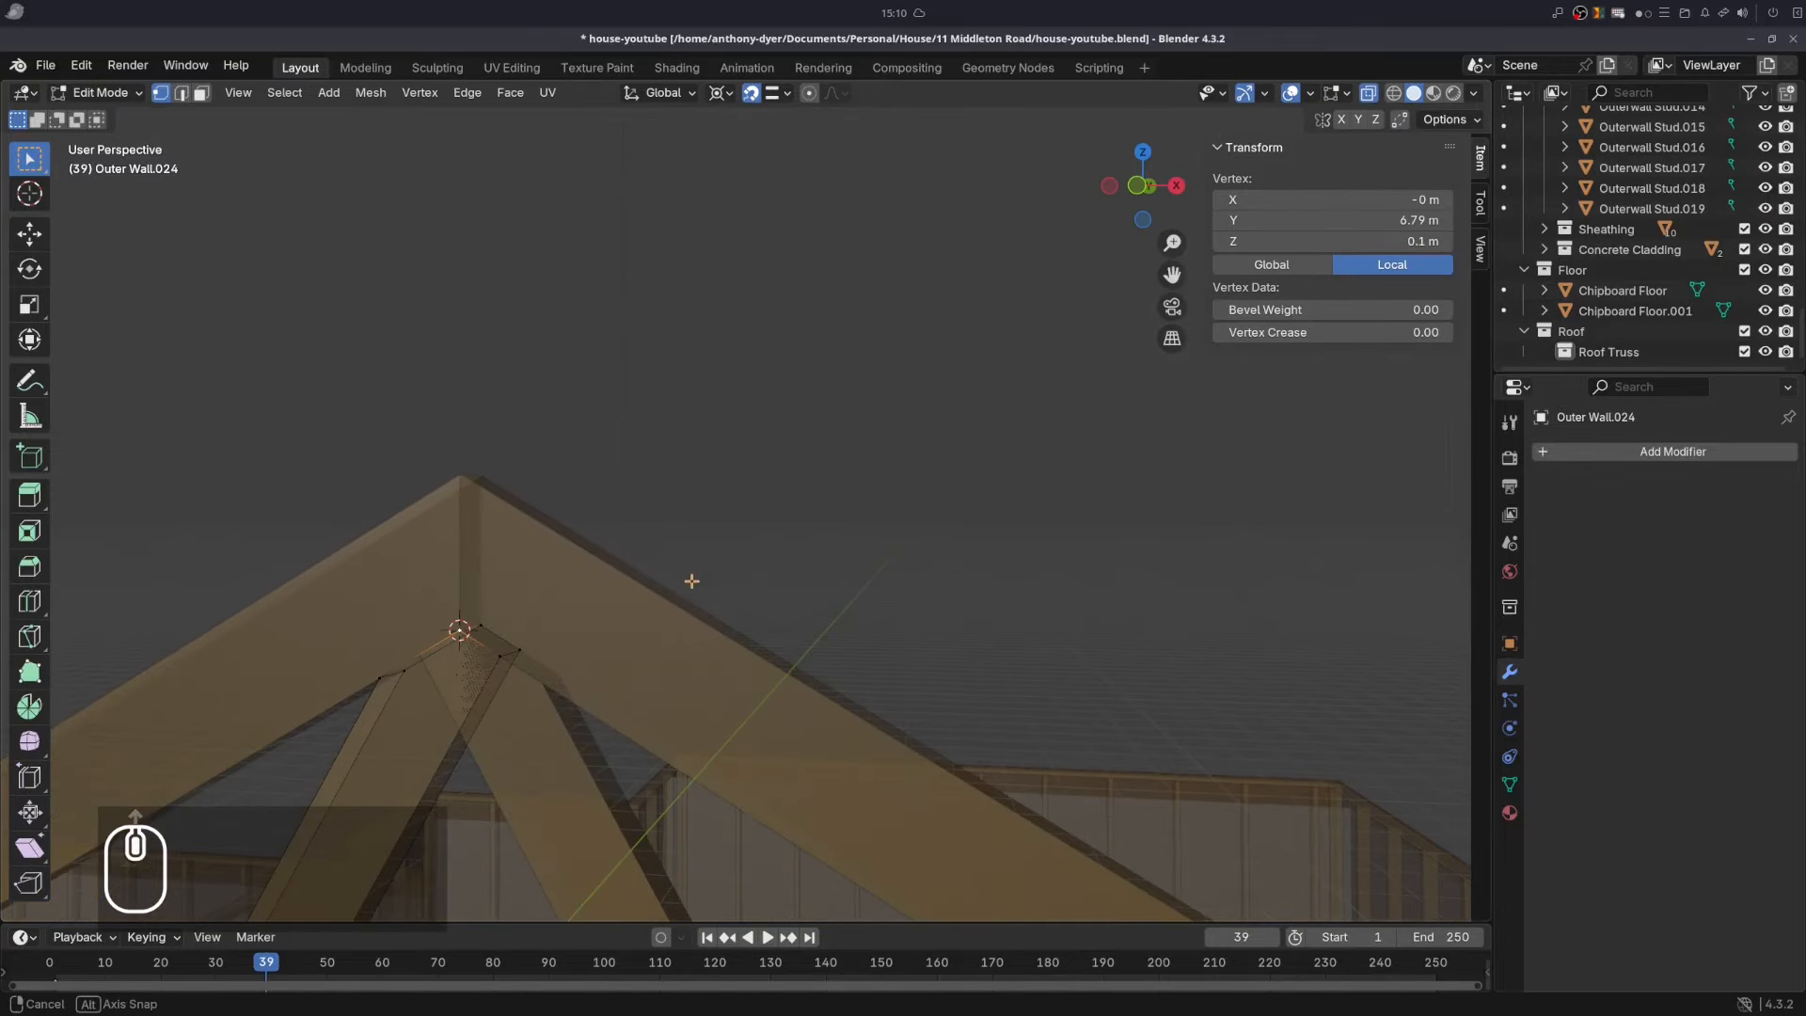
- Using Local orientation, move the mirrored brace's overlapping upper edge about -0.061 m along local Y to meet the other brace at the centreline
left_click(182, 92)
middle_click_drag(545, 419, 473, 435, "shift")
left_click(598, 479)
key("g")
key("Escape")
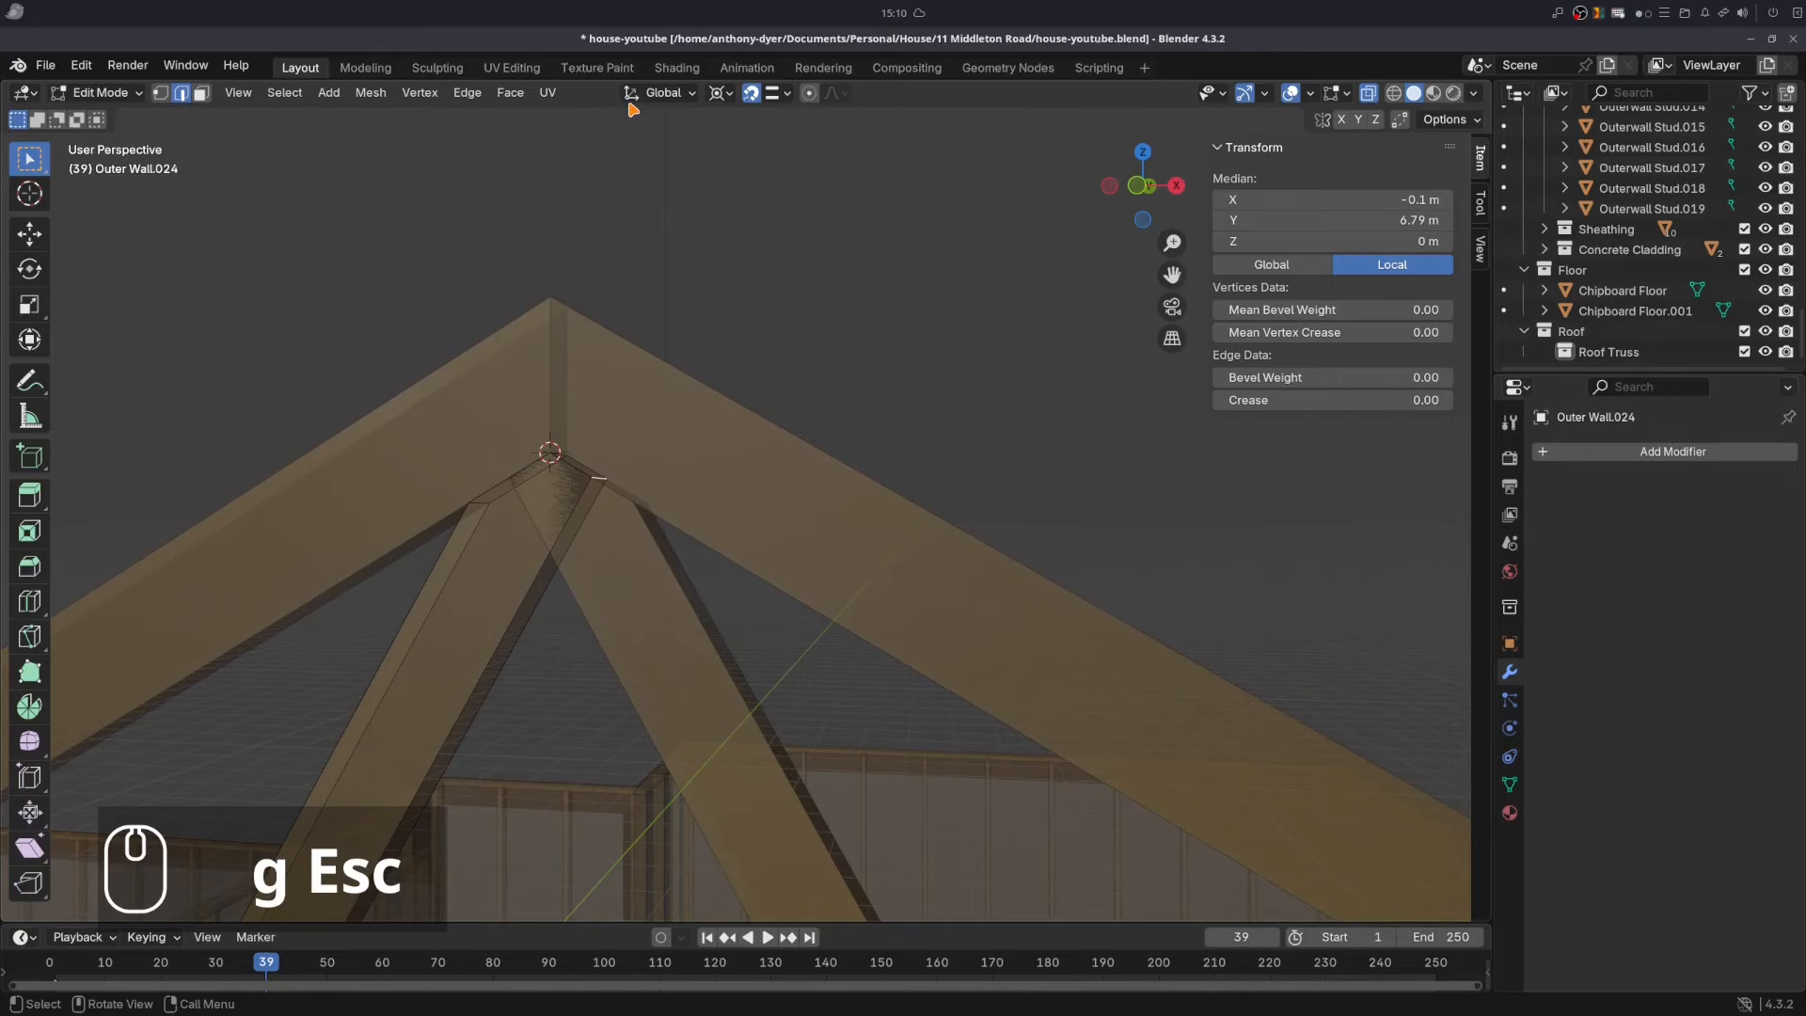
left_click(659, 93)
left_click(644, 178)
key("g")
key("y")
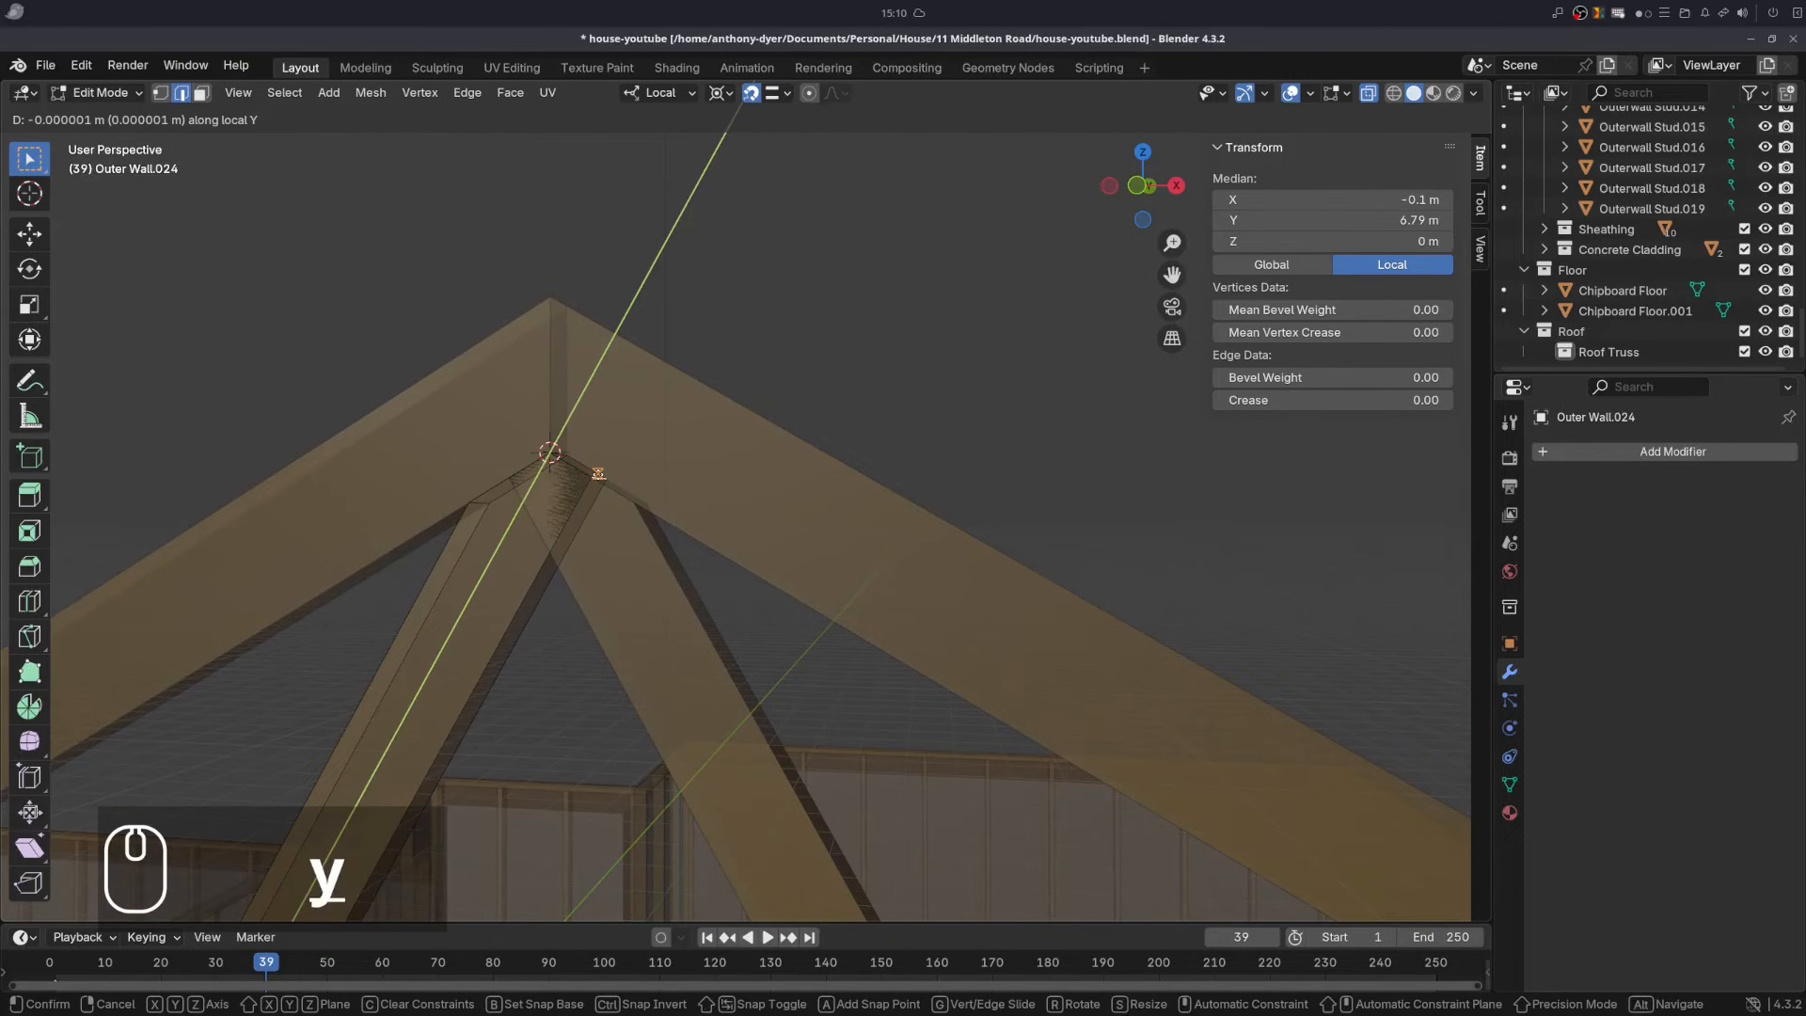
left_click(562, 543)
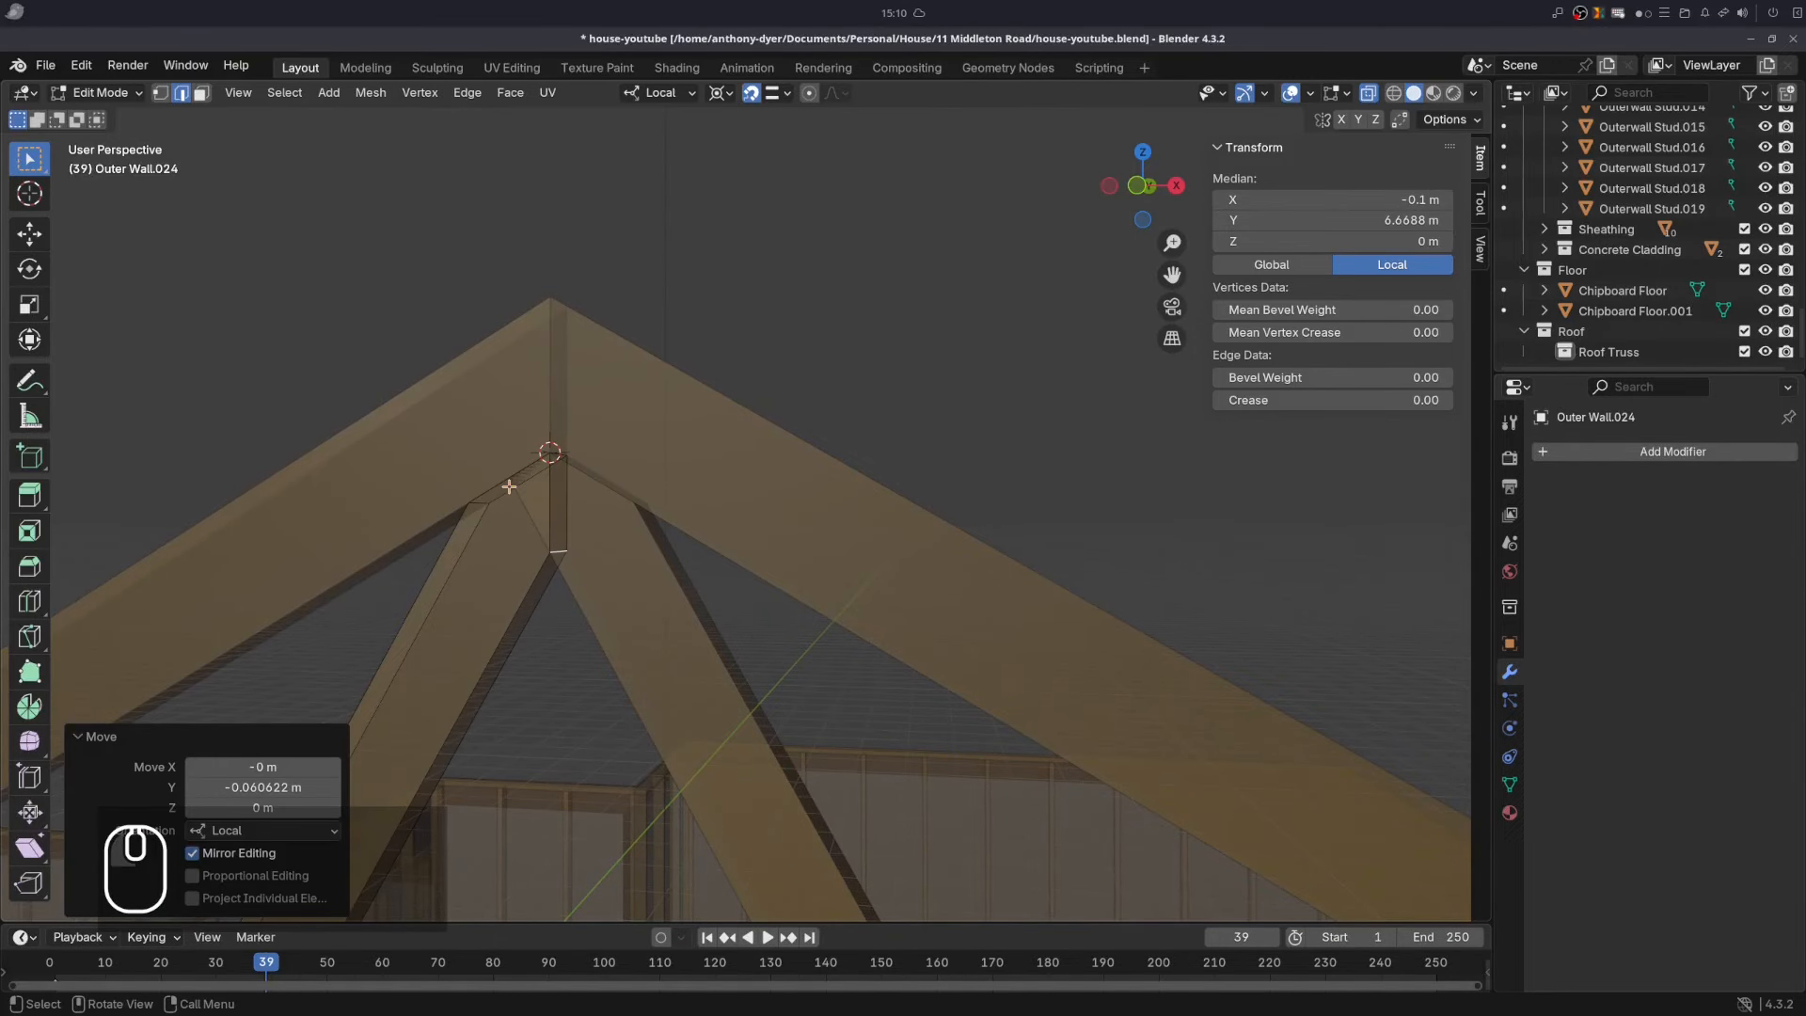
- Edit the original brace and move its overlapping upper edge about -0.061 m along local Y to the centreline
middle_click_drag(523, 486, 926, 640)
key("Tab")
left_click(1017, 660)
key("Tab")
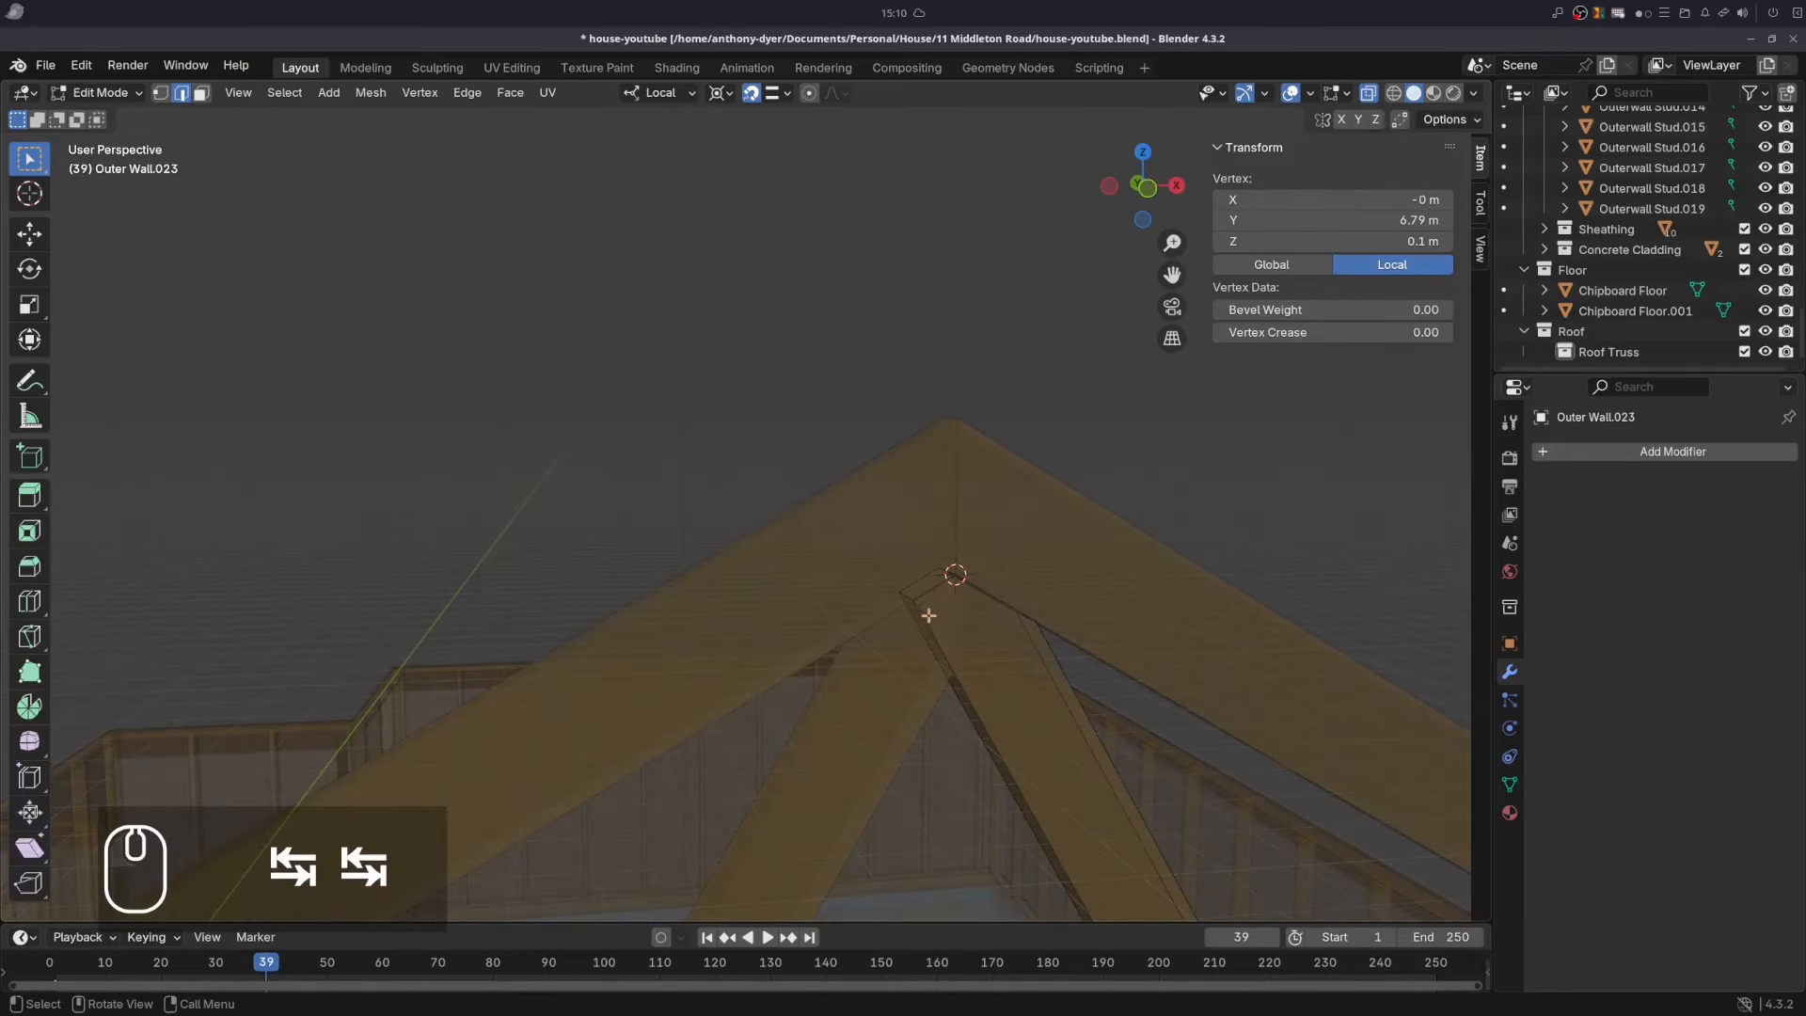
left_click(905, 595)
key("g")
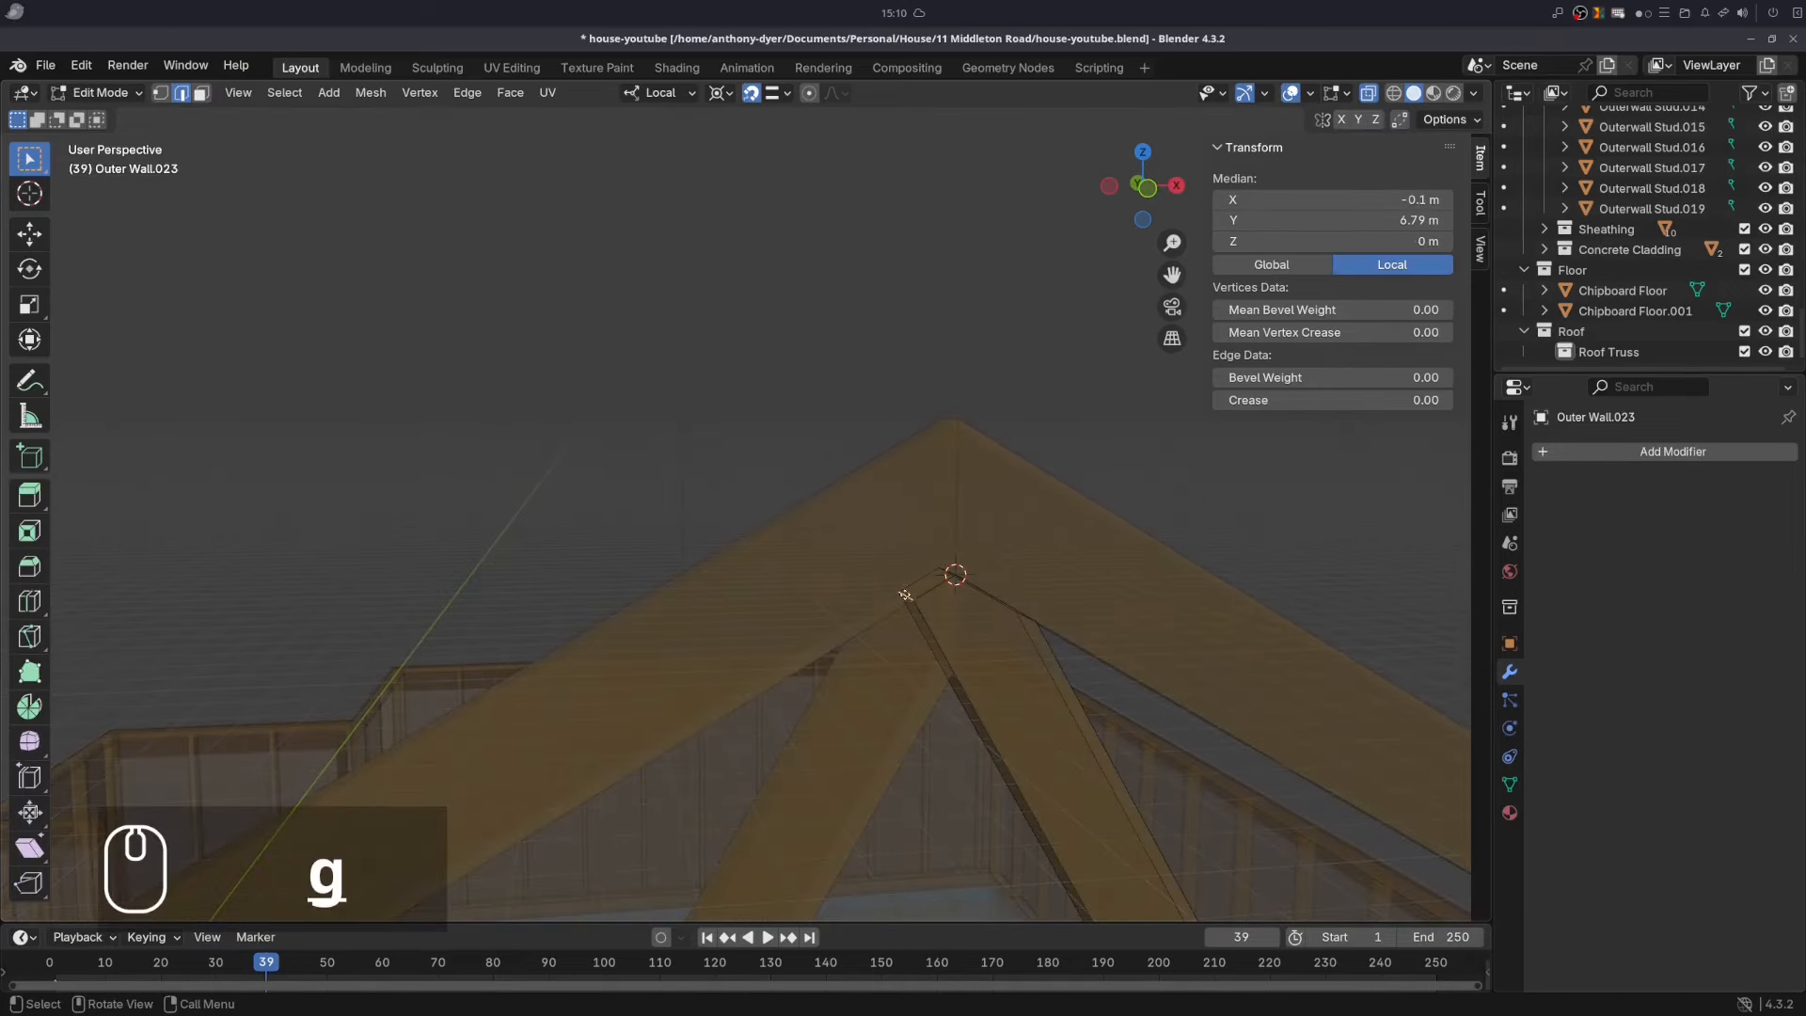
key("y")
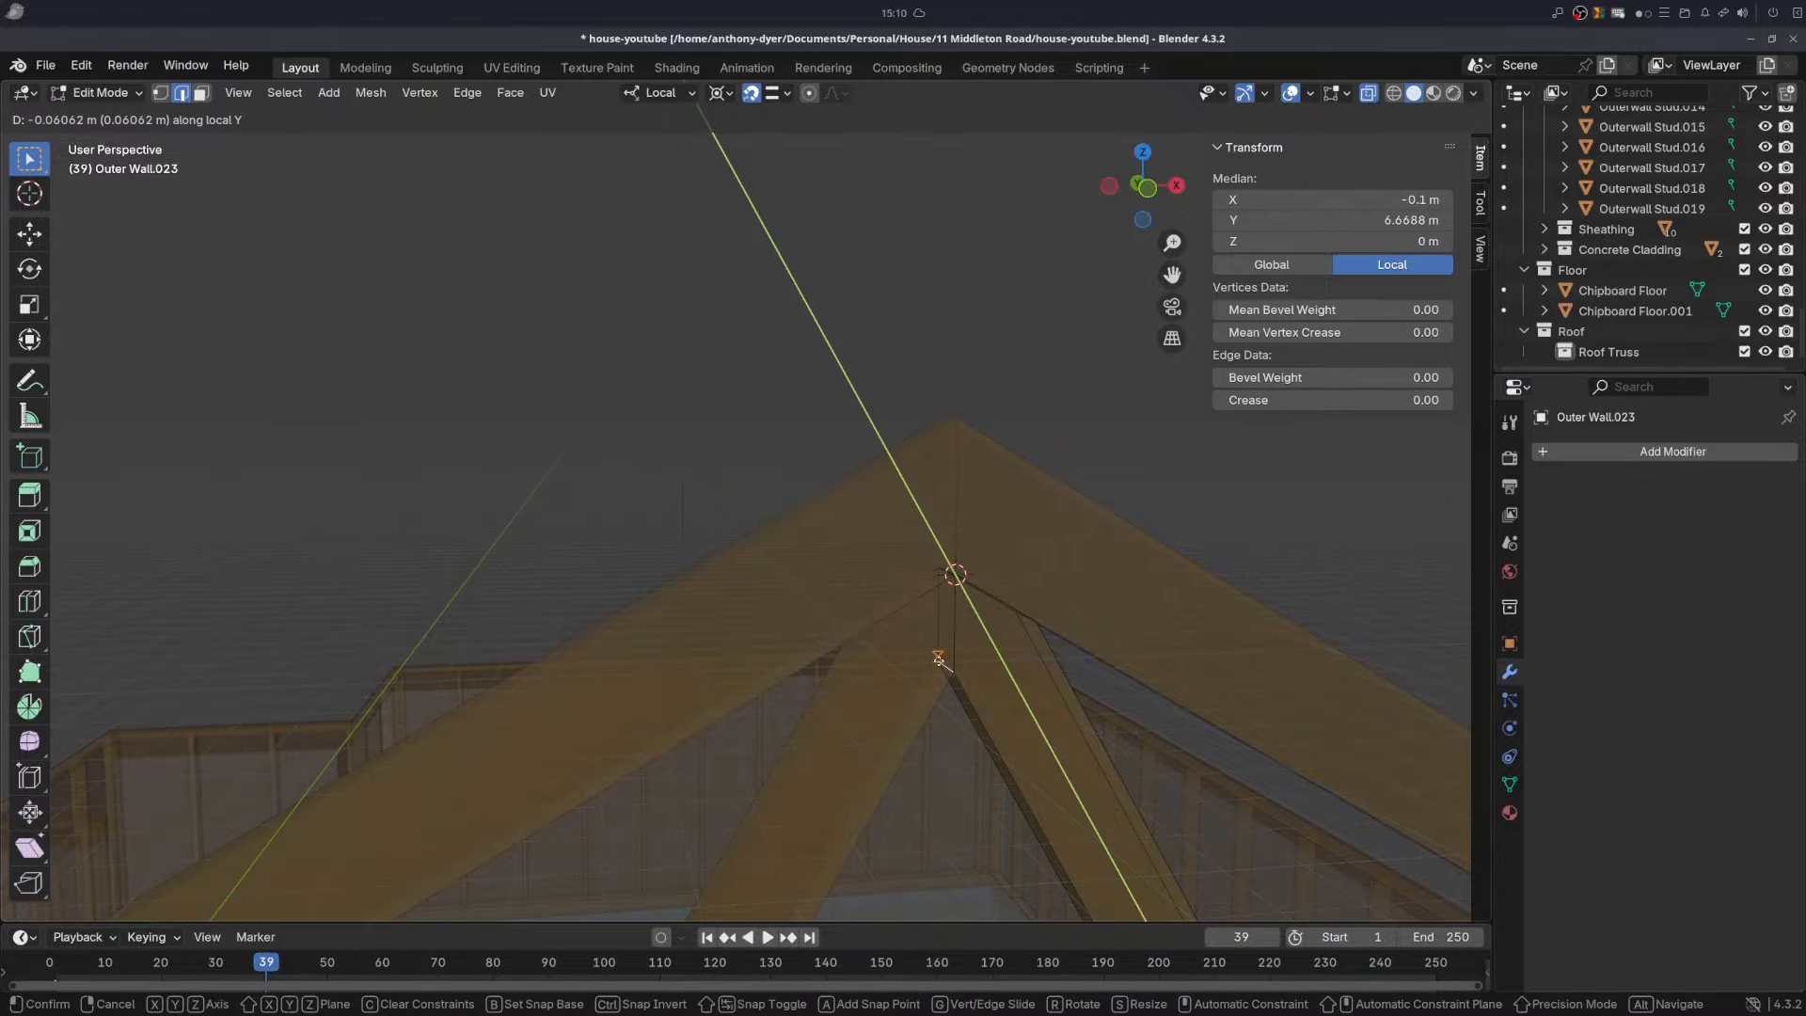
left_click(946, 667)
middle_click_drag(947, 674, 923, 658)
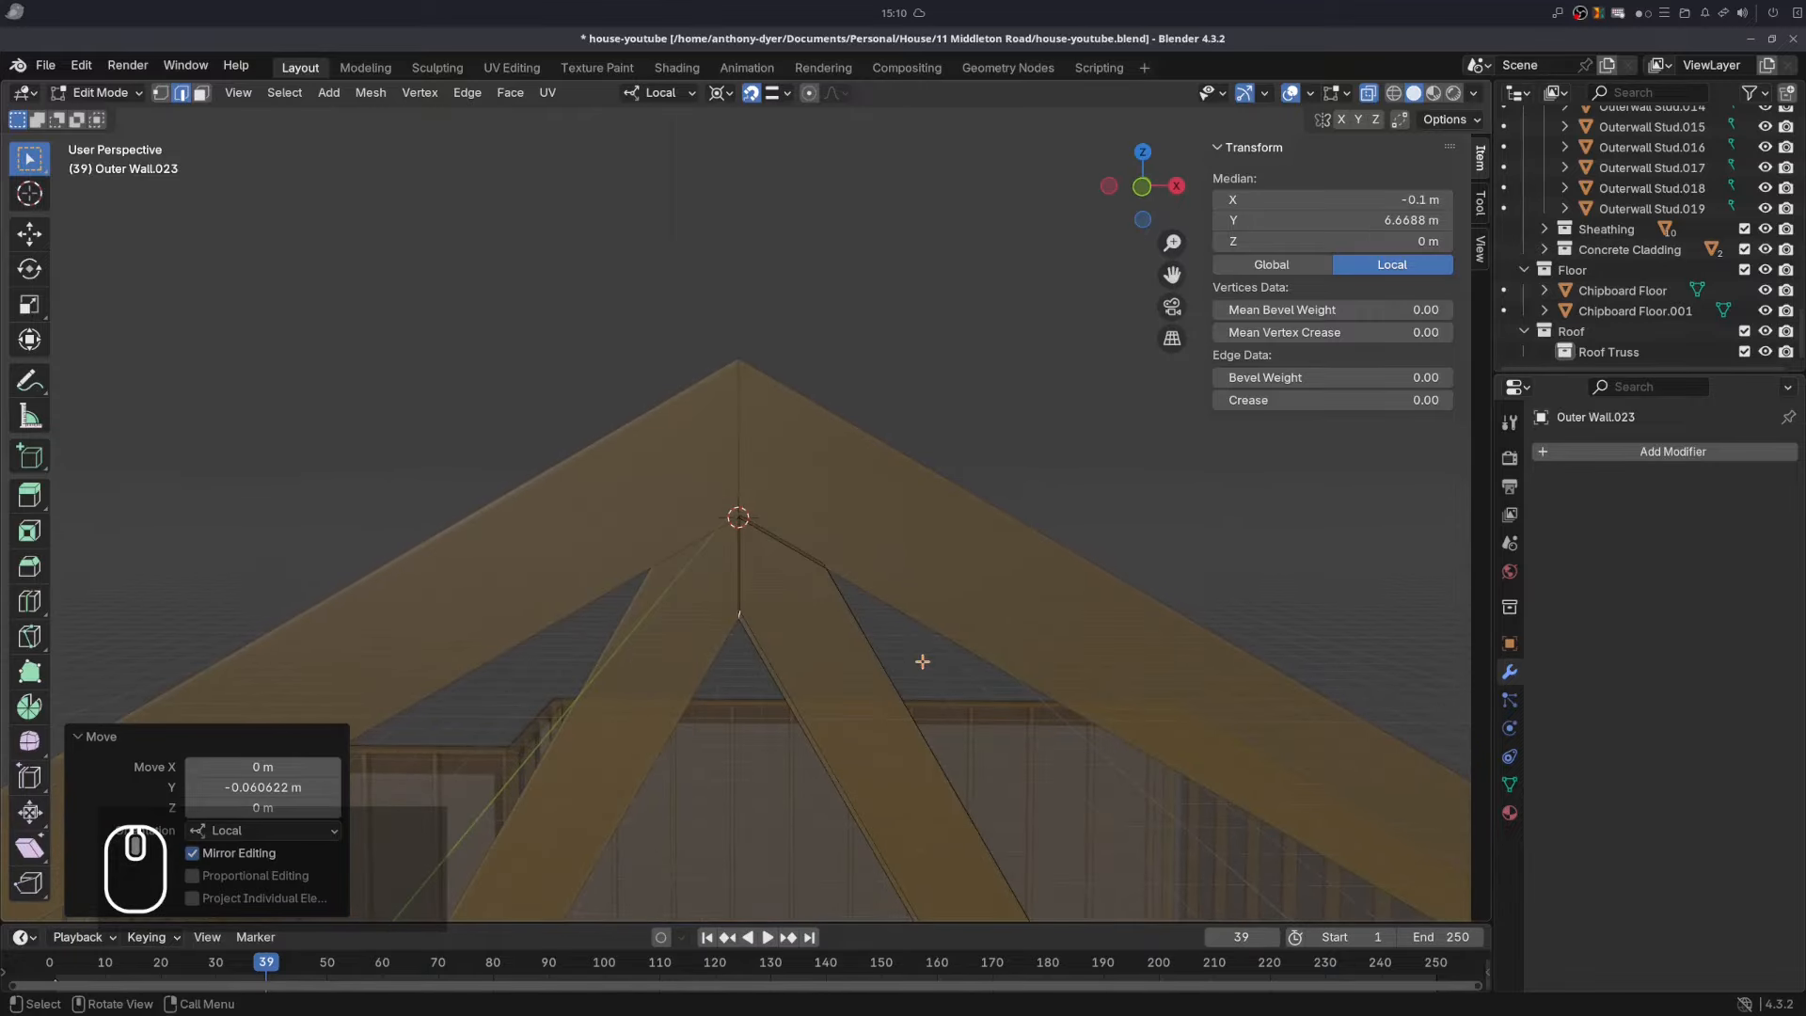
- Leave edit mode, turn off X-ray and check the original brace's foot where it meets the beam
key("Tab")
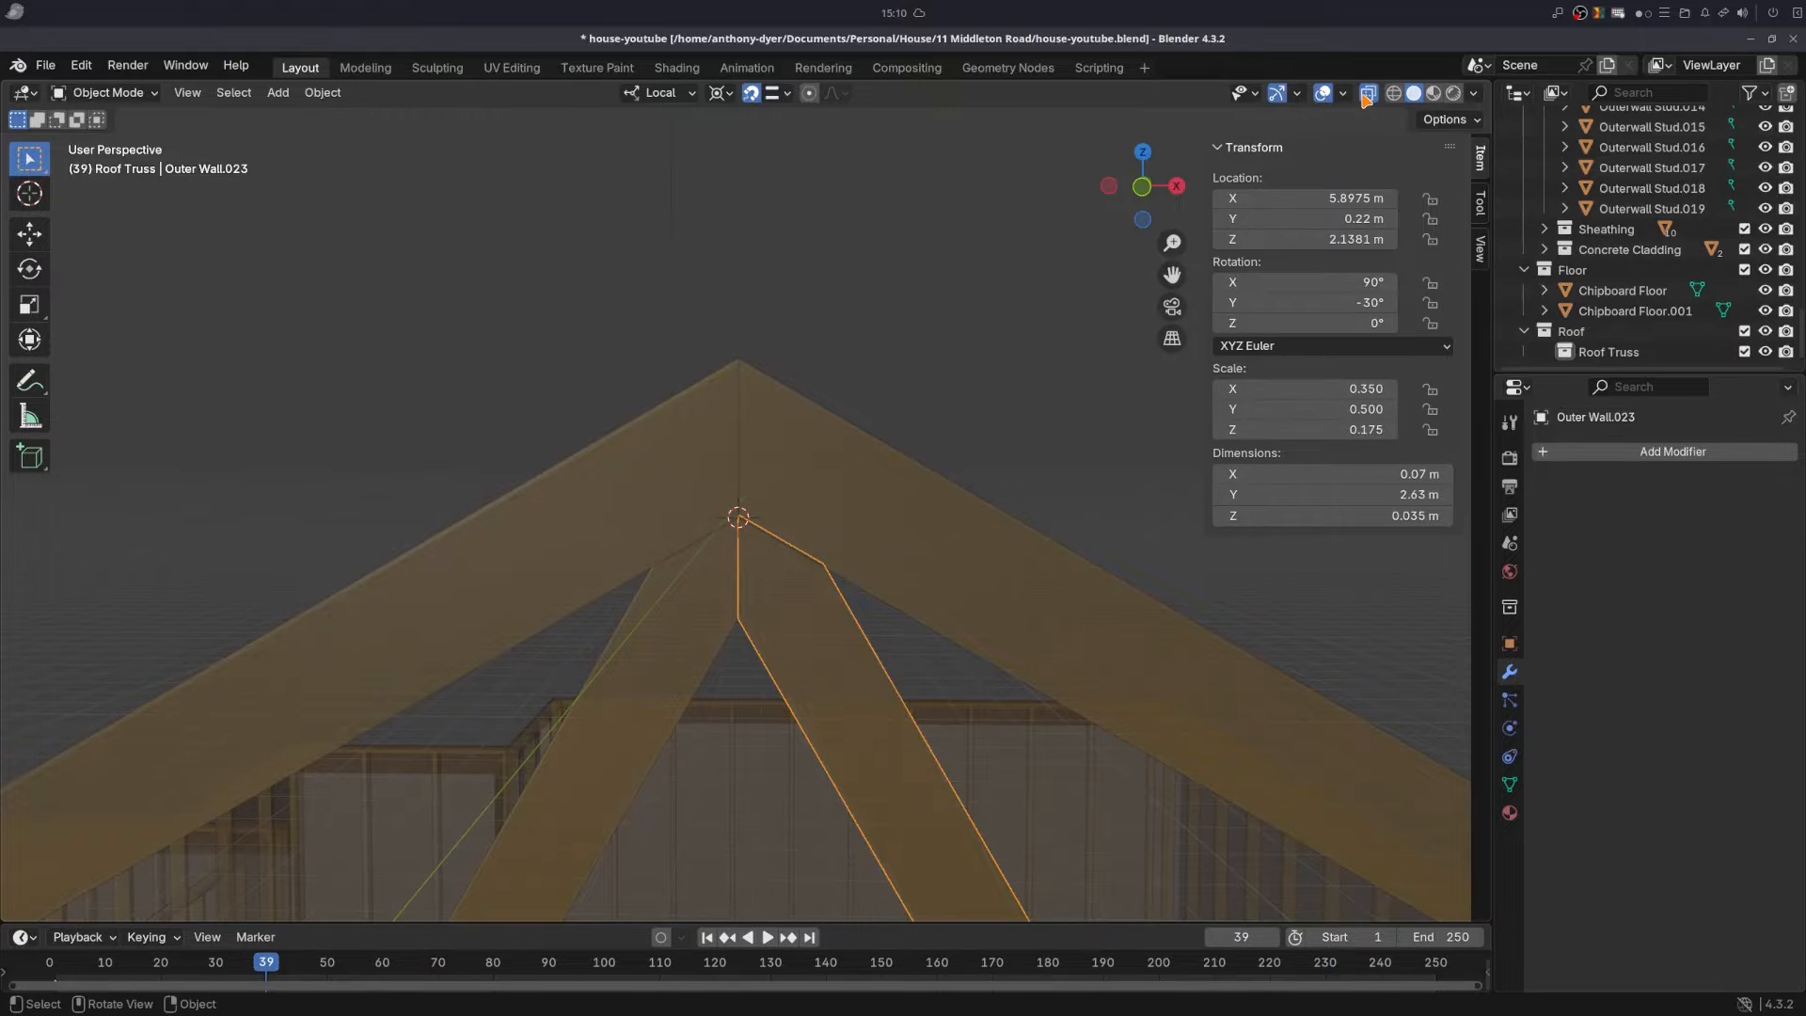
key("alt+z")
scroll(804, 594, "down", 4)
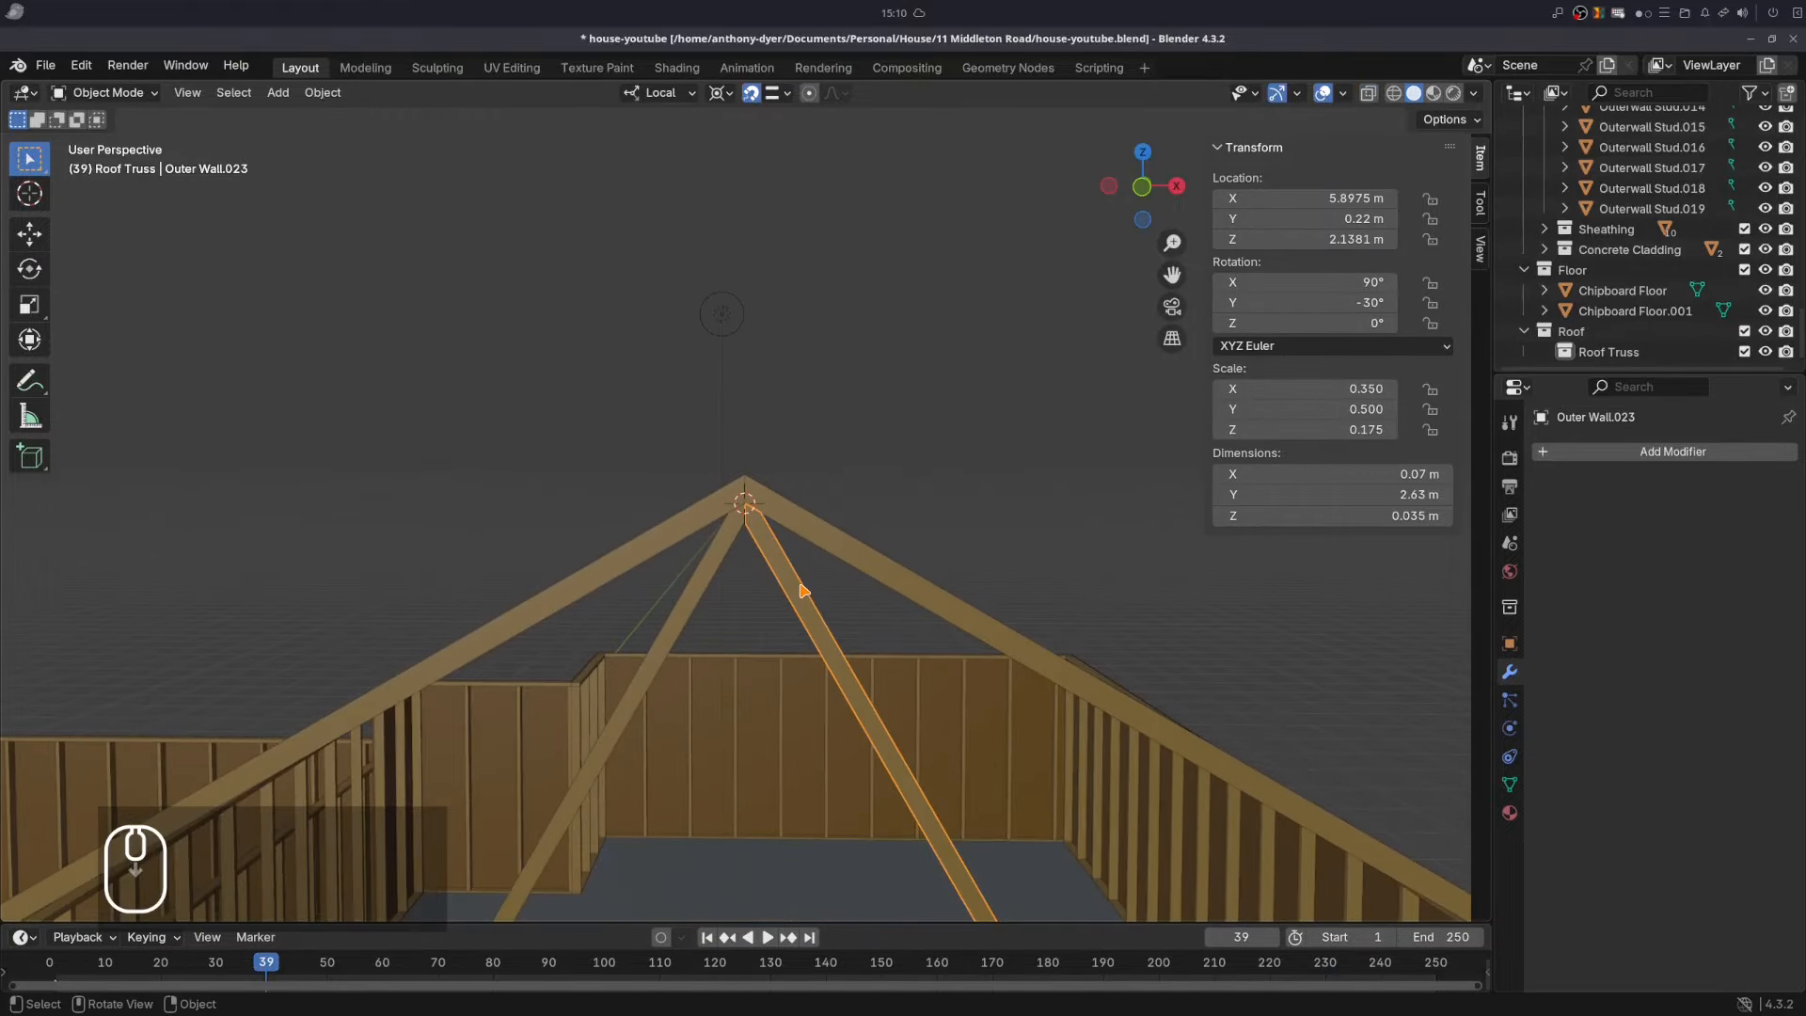
middle_click_drag(838, 725, 906, 363, "shift")
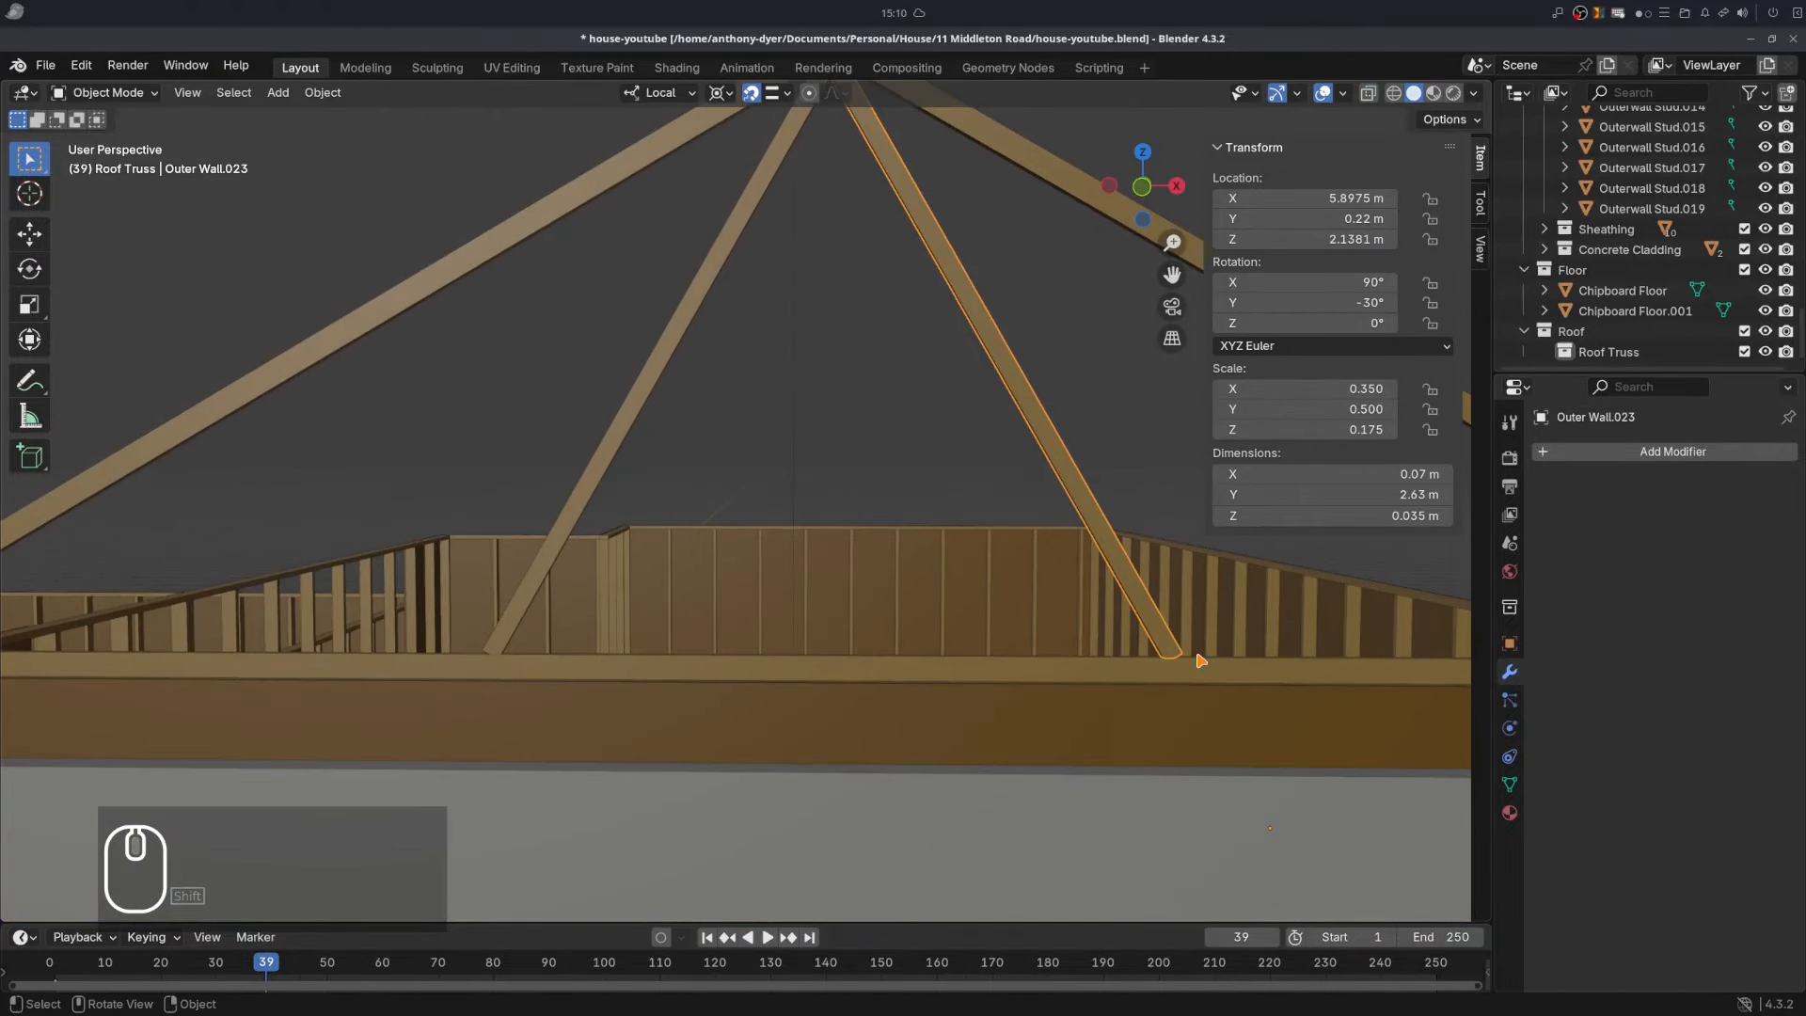
middle_click_drag(1193, 657, 822, 630)
scroll(710, 645, "up", 3)
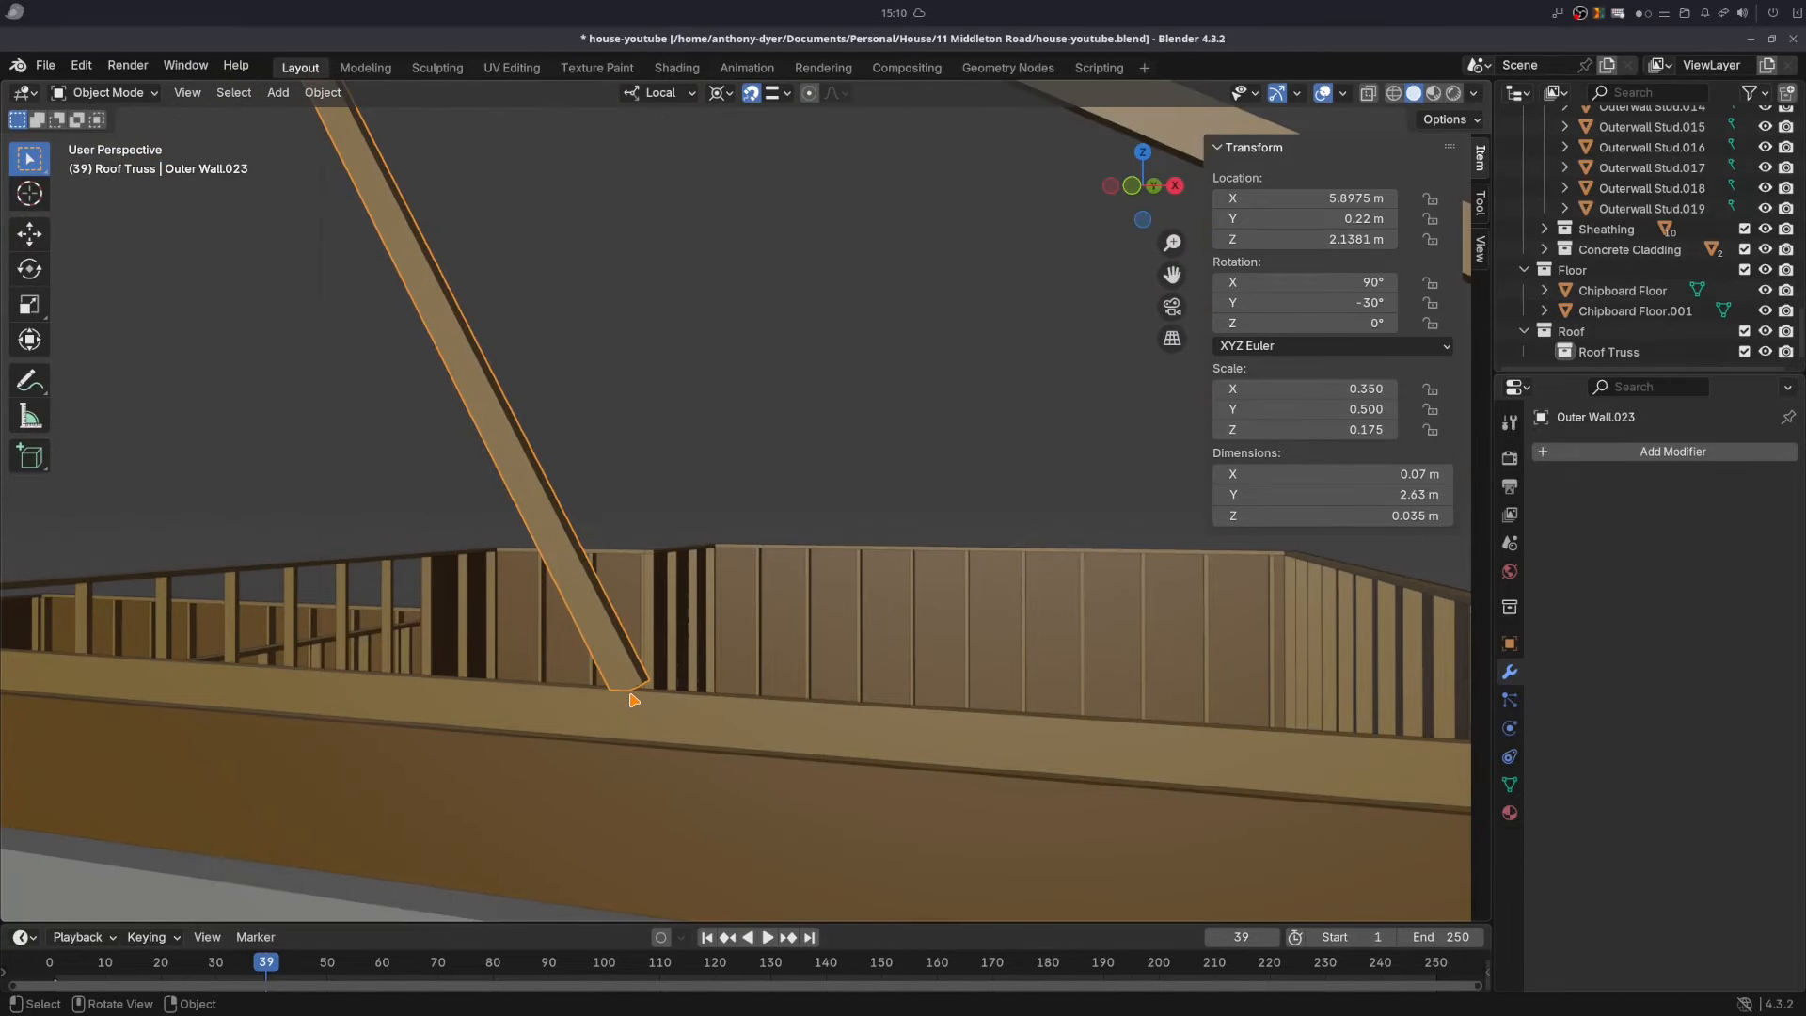
- Snap the 3D cursor to the middle vertex at the foot of the original brace and return to object mode
key("Tab")
key("1")
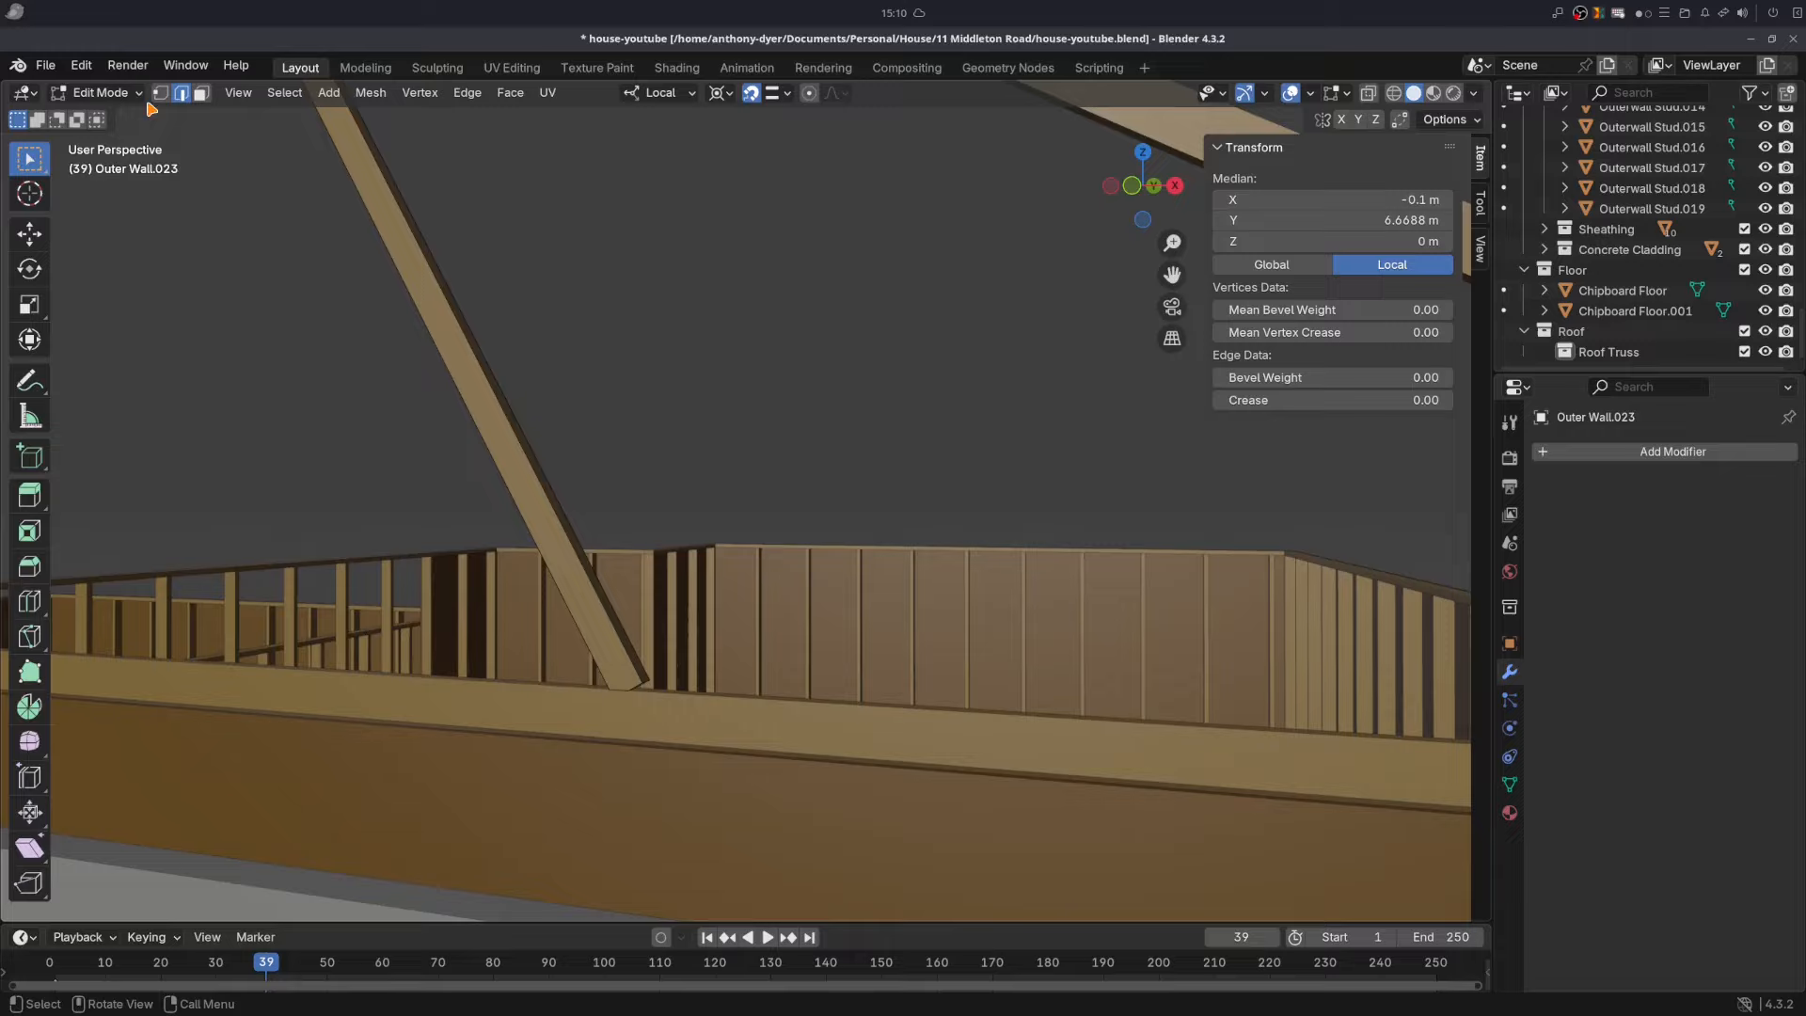
left_click(615, 682)
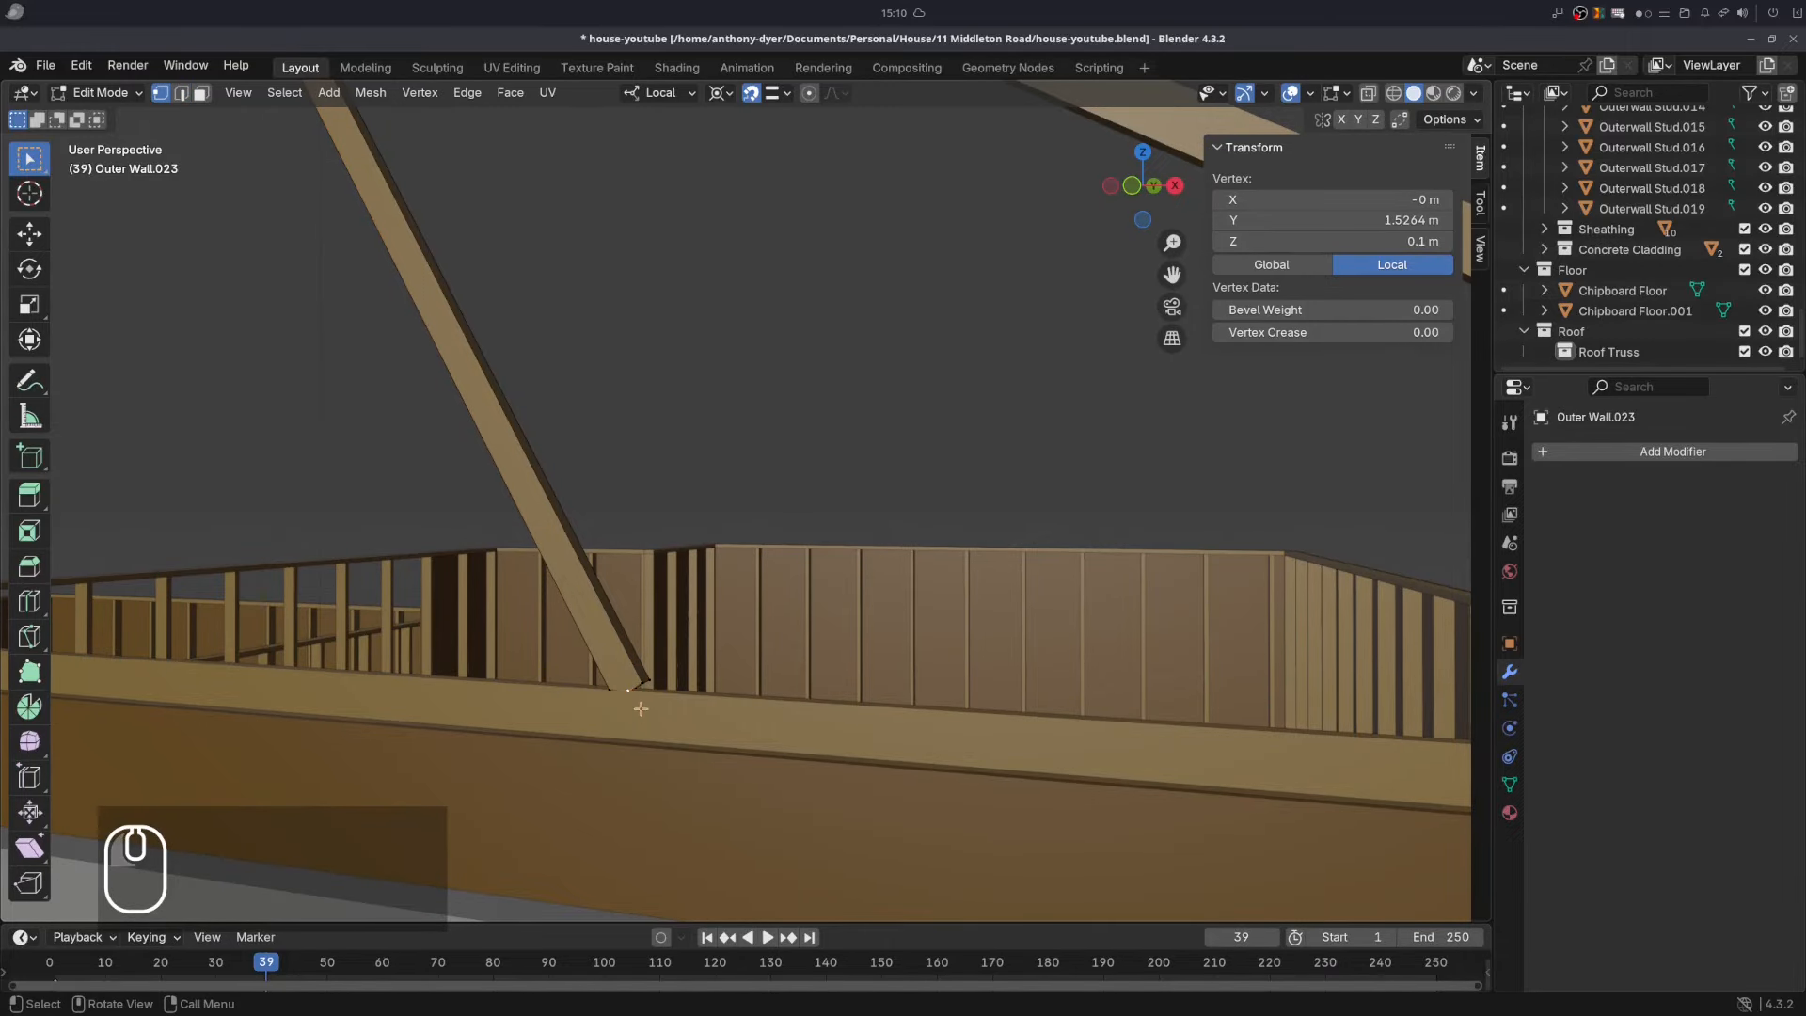
middle_click_drag(640, 708, 666, 691)
key("ctrl+z")
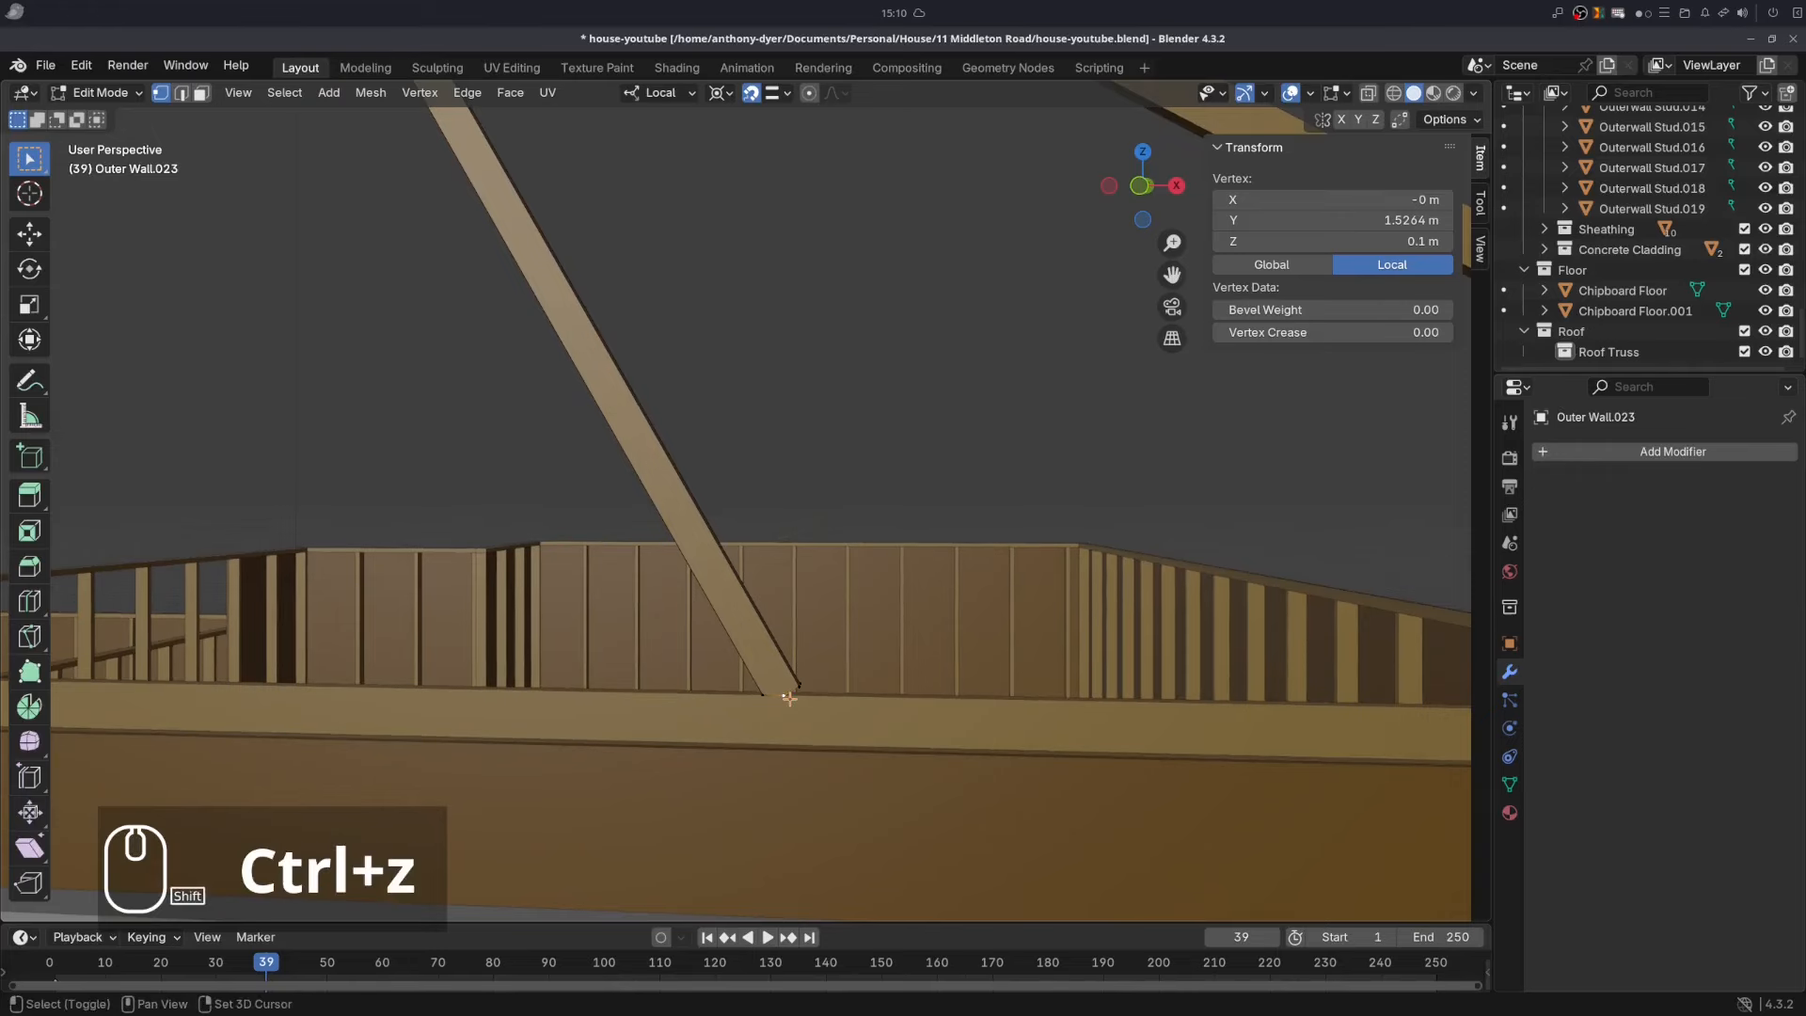
key("shift+s")
left_click(788, 851)
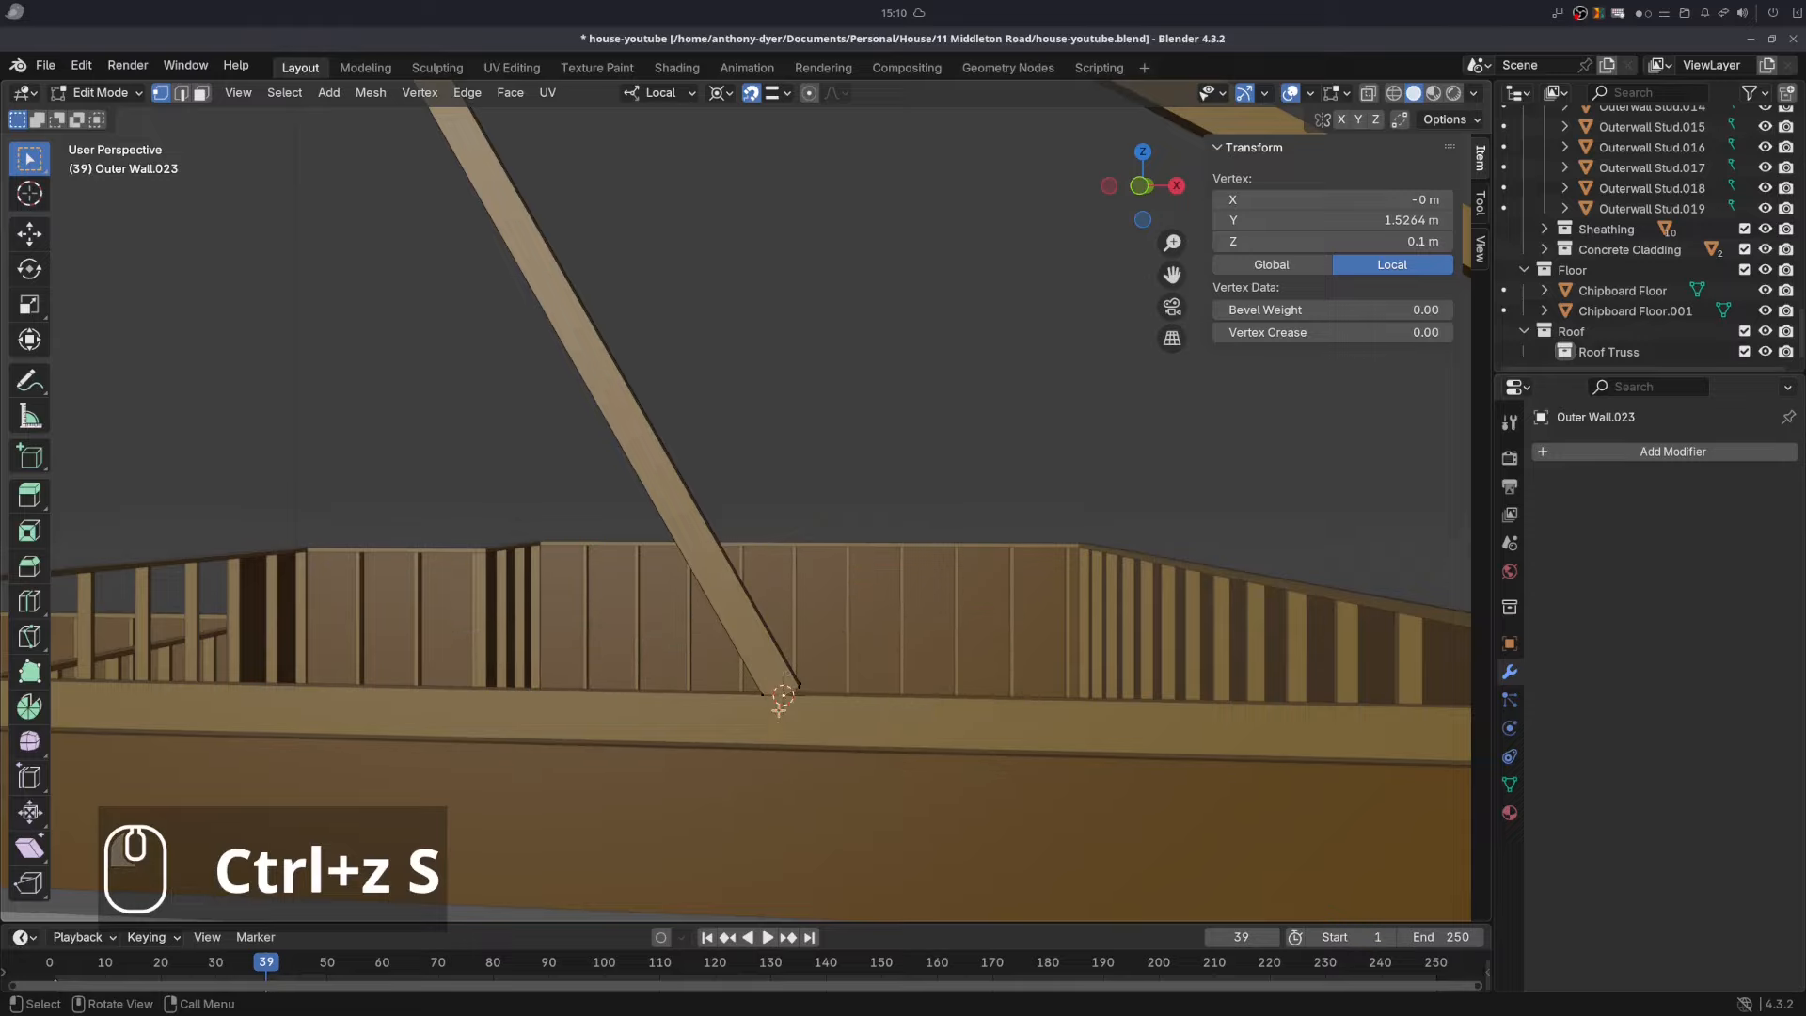
key("Tab")
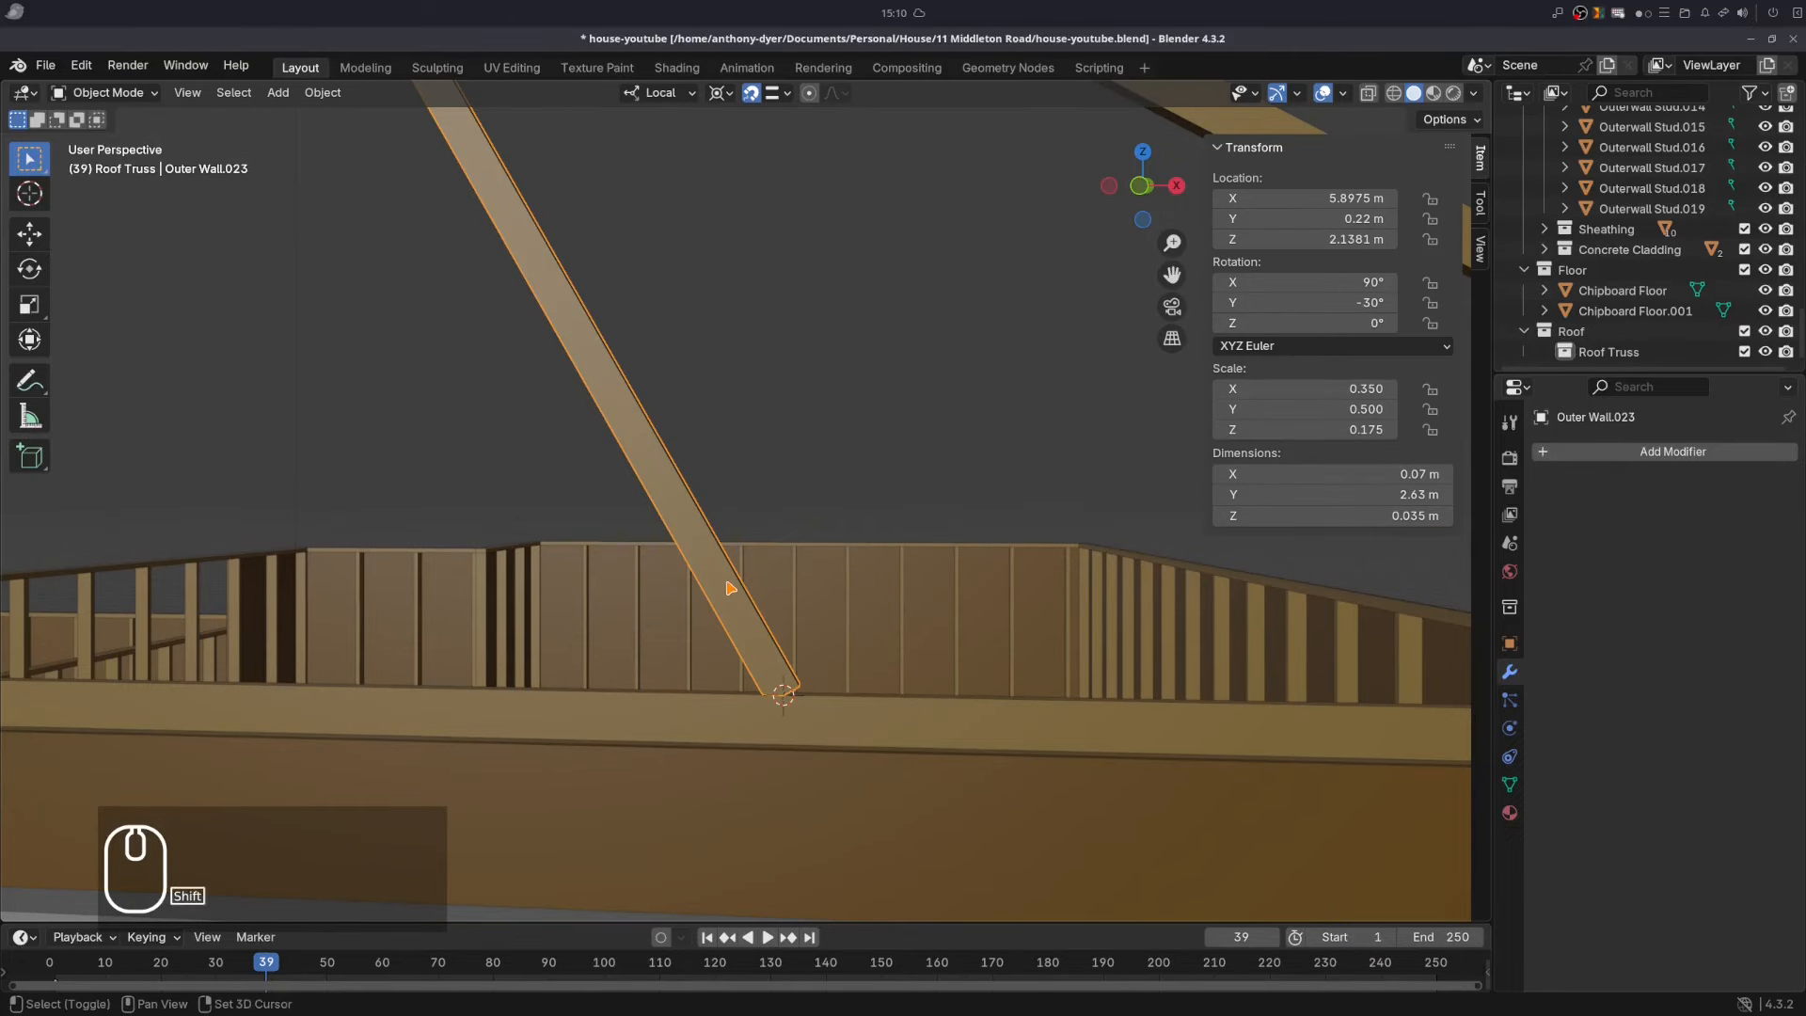
- Duplicate the original brace in place and mirror the copy along Global X about the 3D cursor at its foot
key("shift+d")
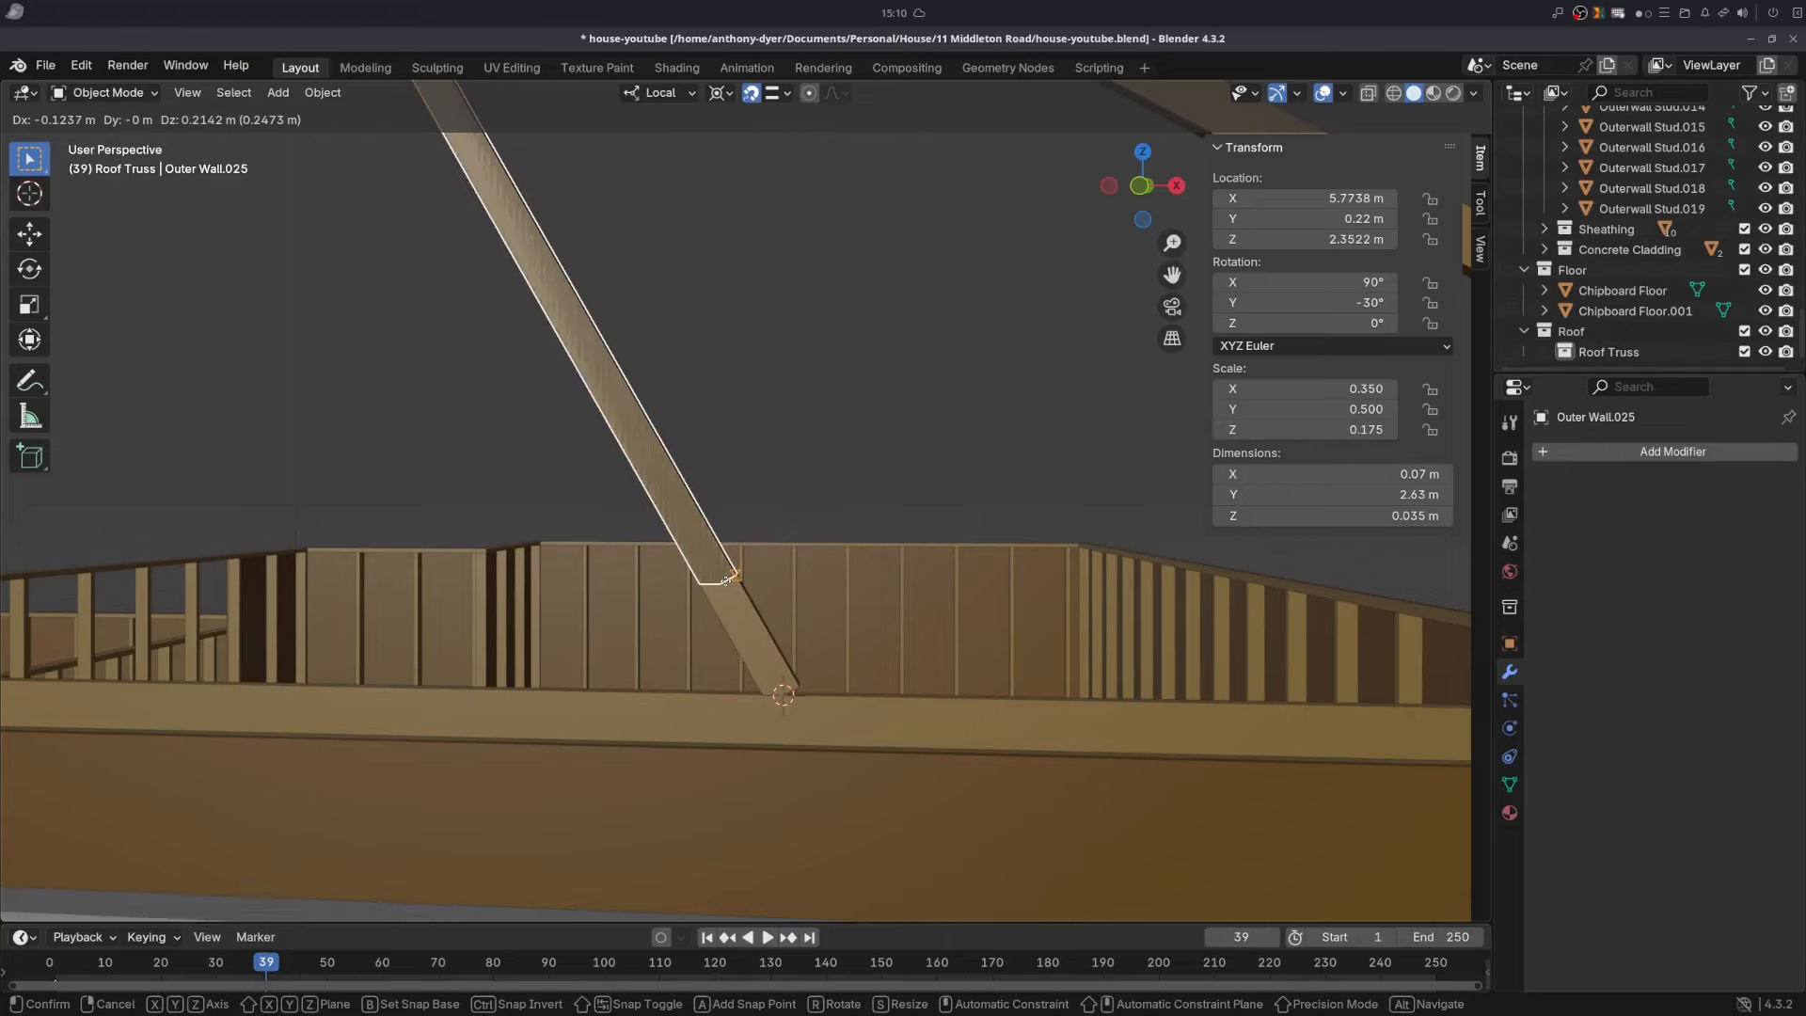
key("Escape")
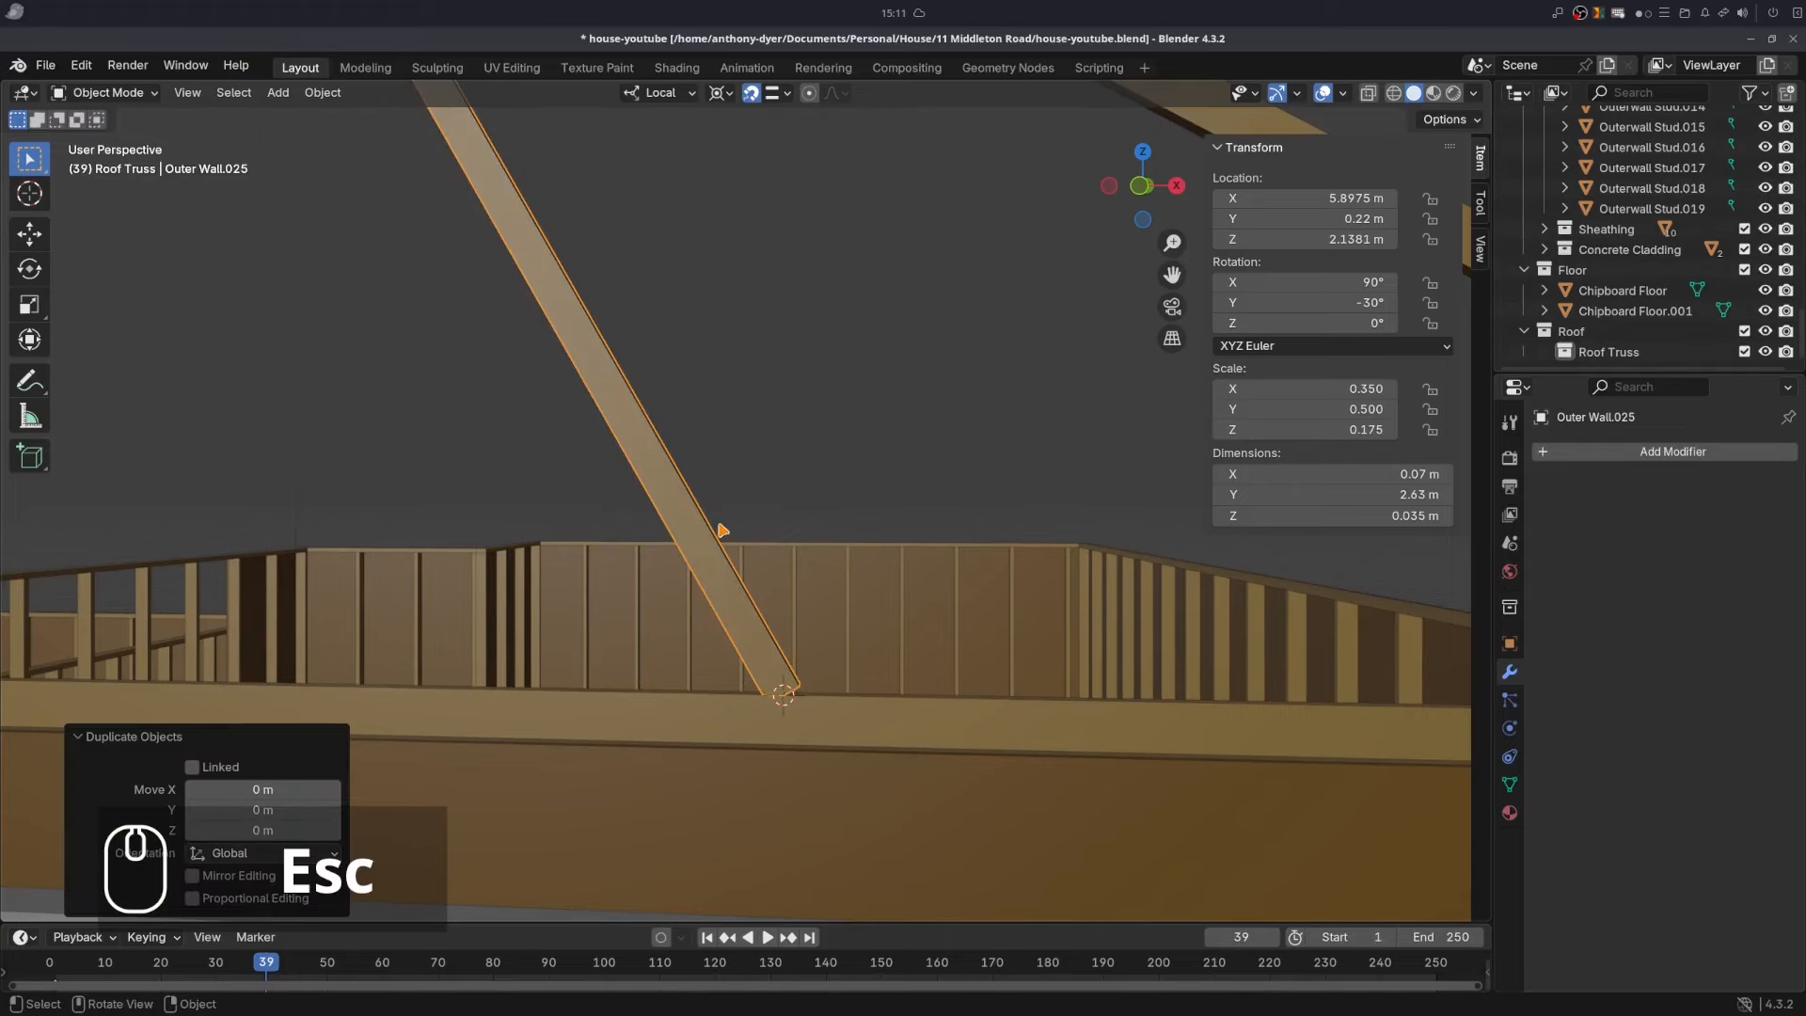
left_click(658, 92)
left_click(645, 158)
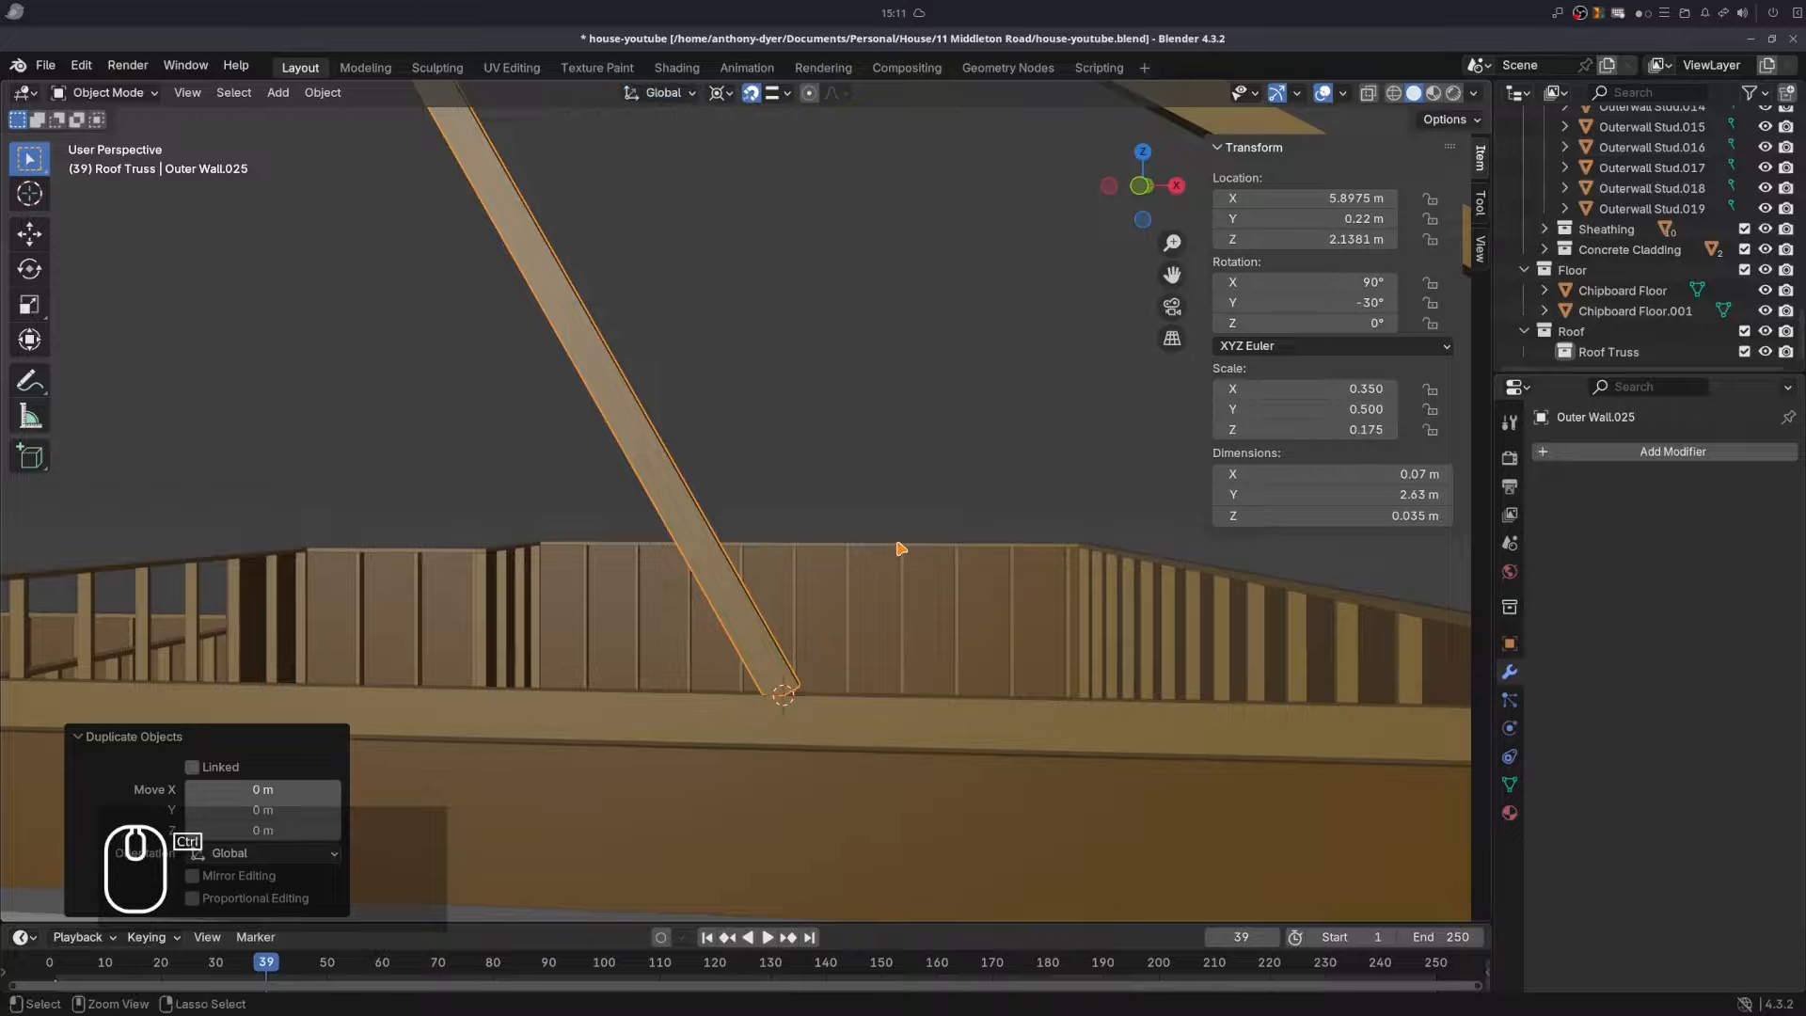
key("ctrl+m")
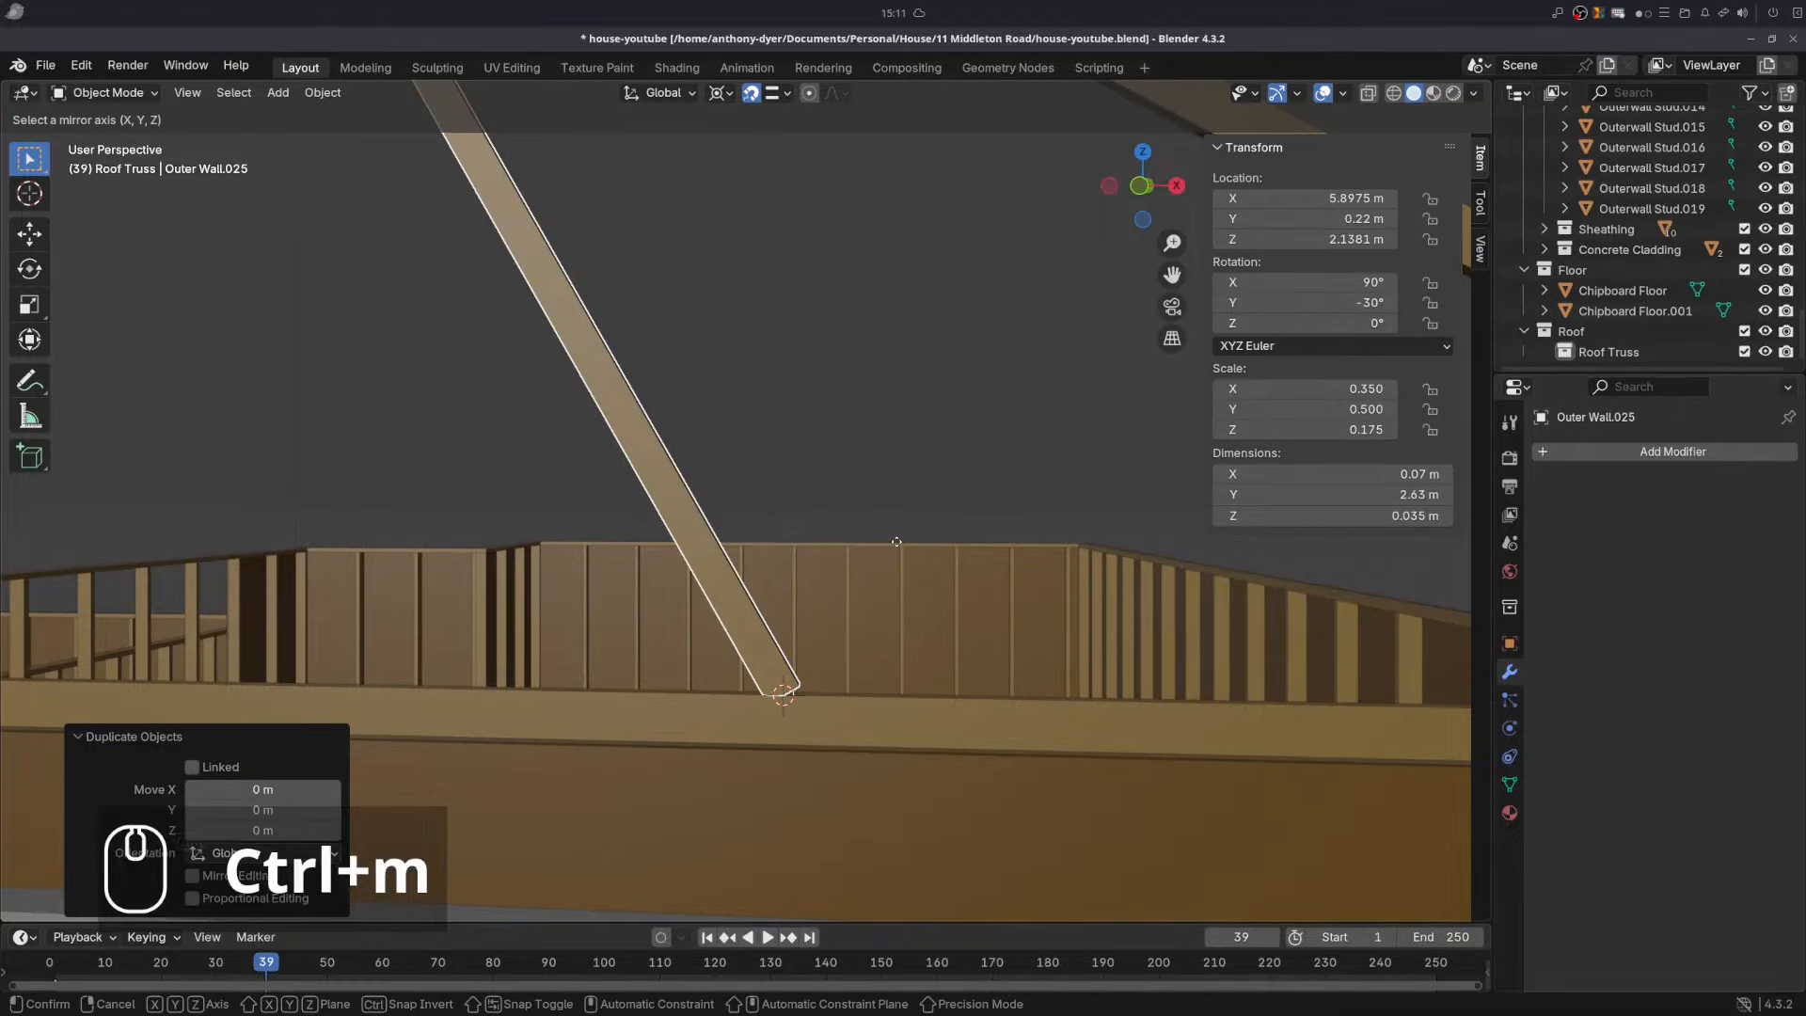
key("x")
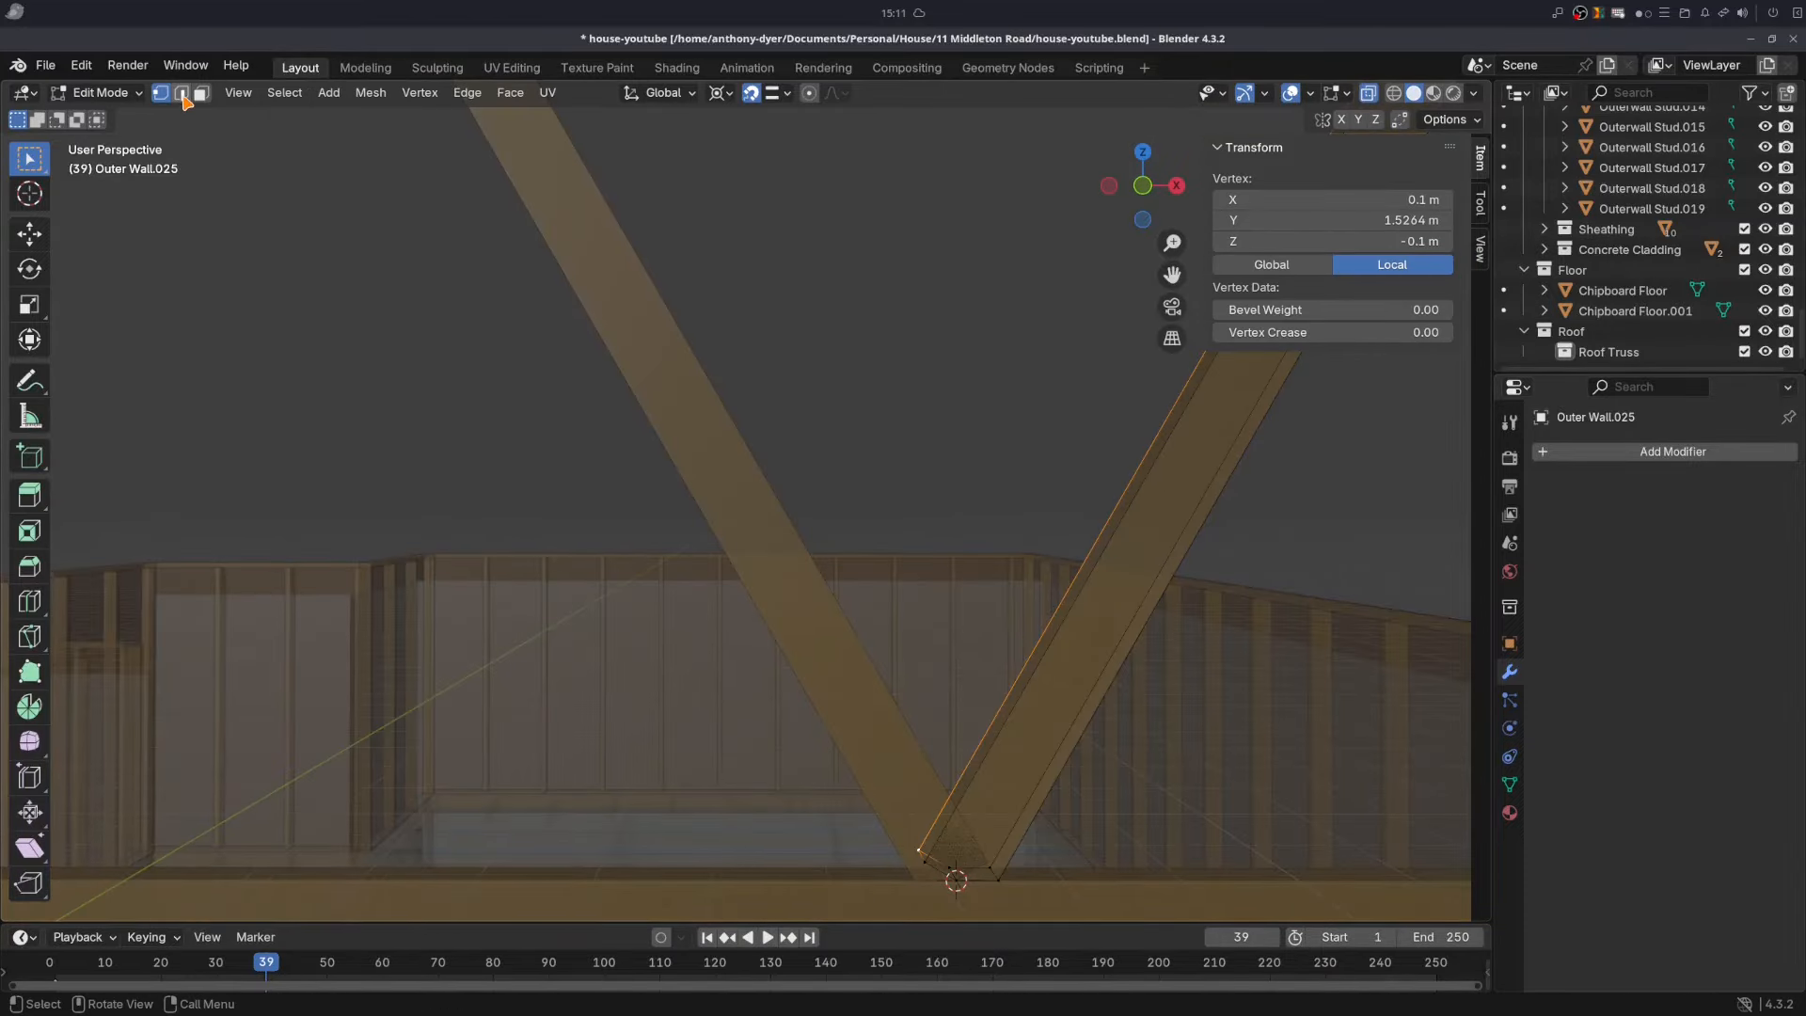
- In edge mode, move the new brace's overlapping lower edge about 0.061 m along local Y to the centreline, and leave edit mode
left_click(181, 93)
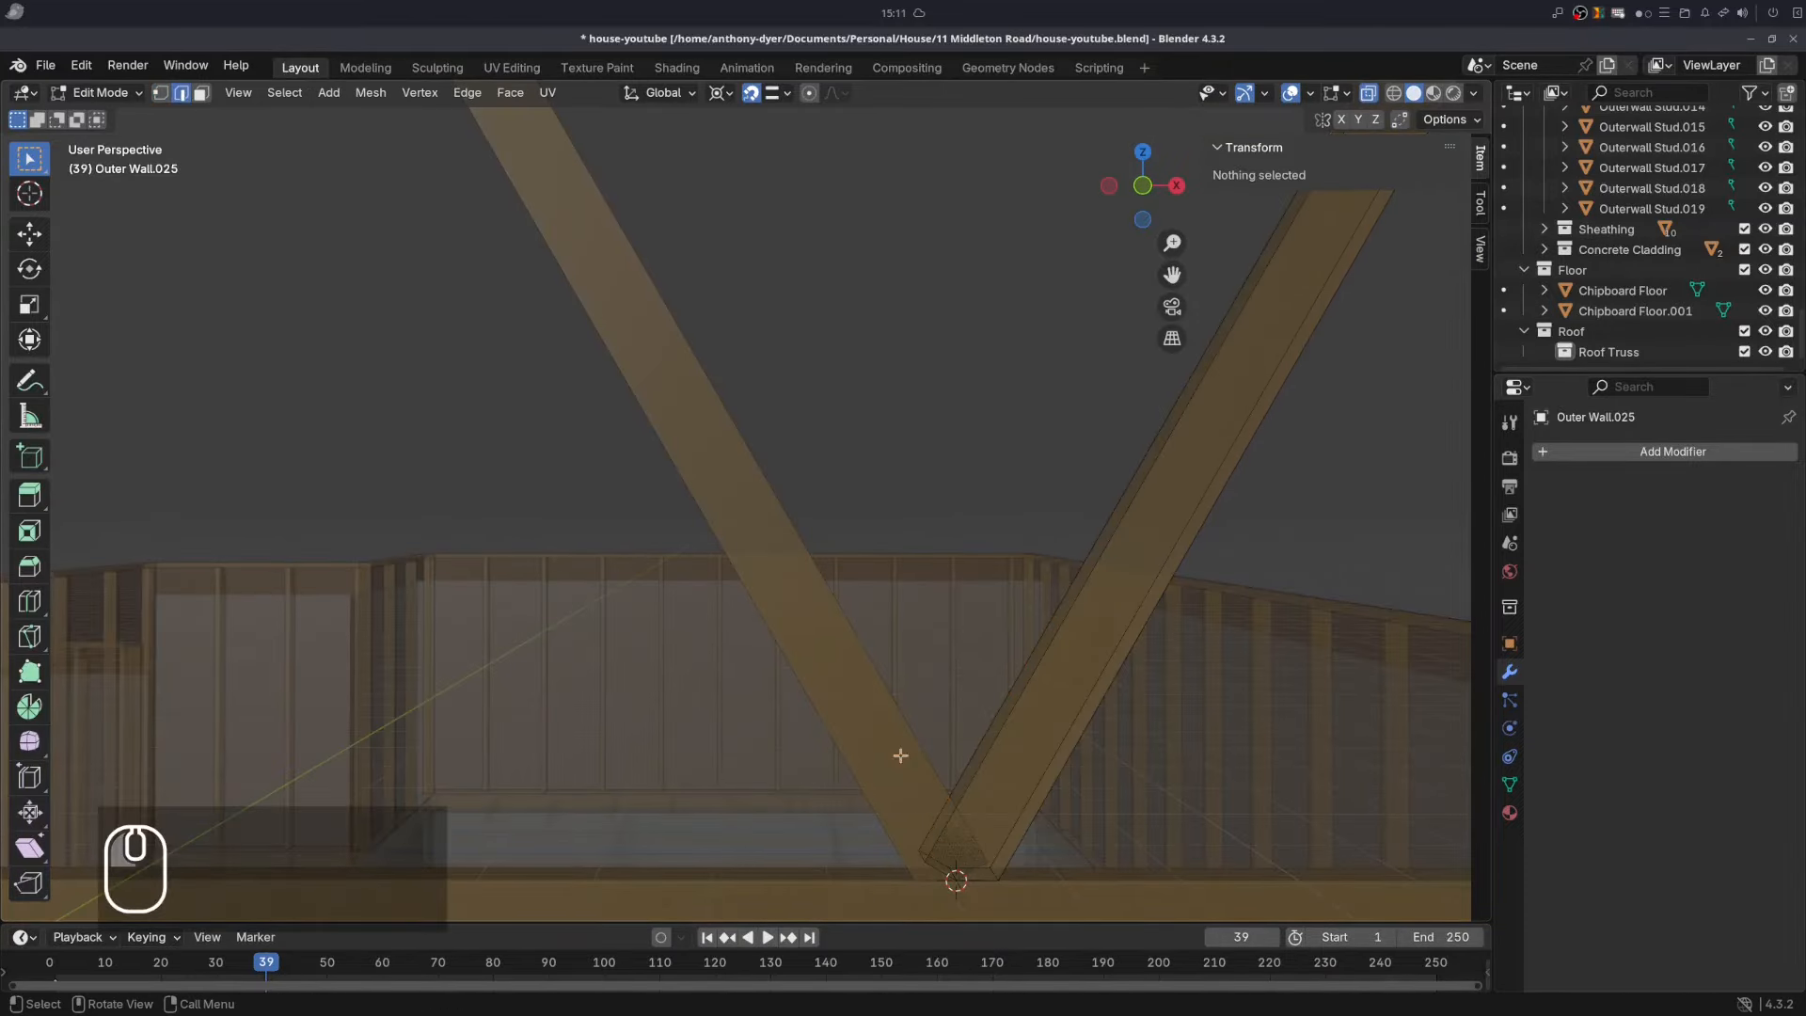
left_click(938, 867)
key("g")
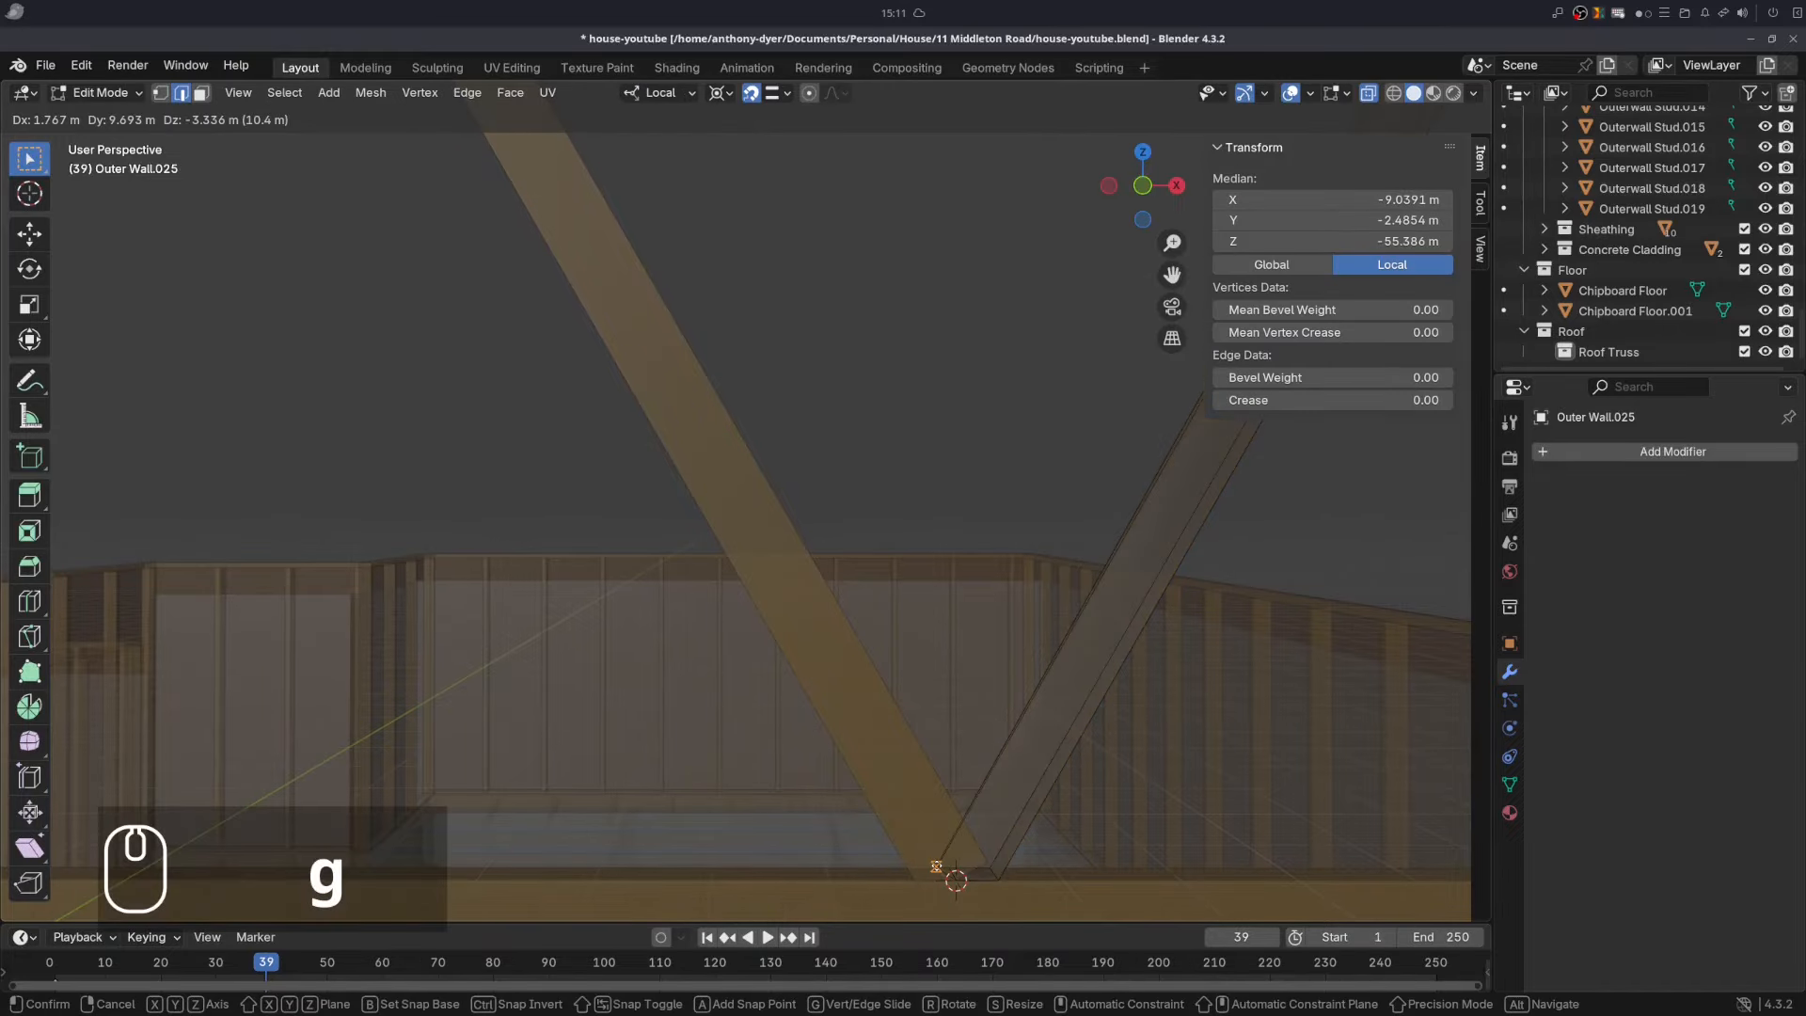
key("y")
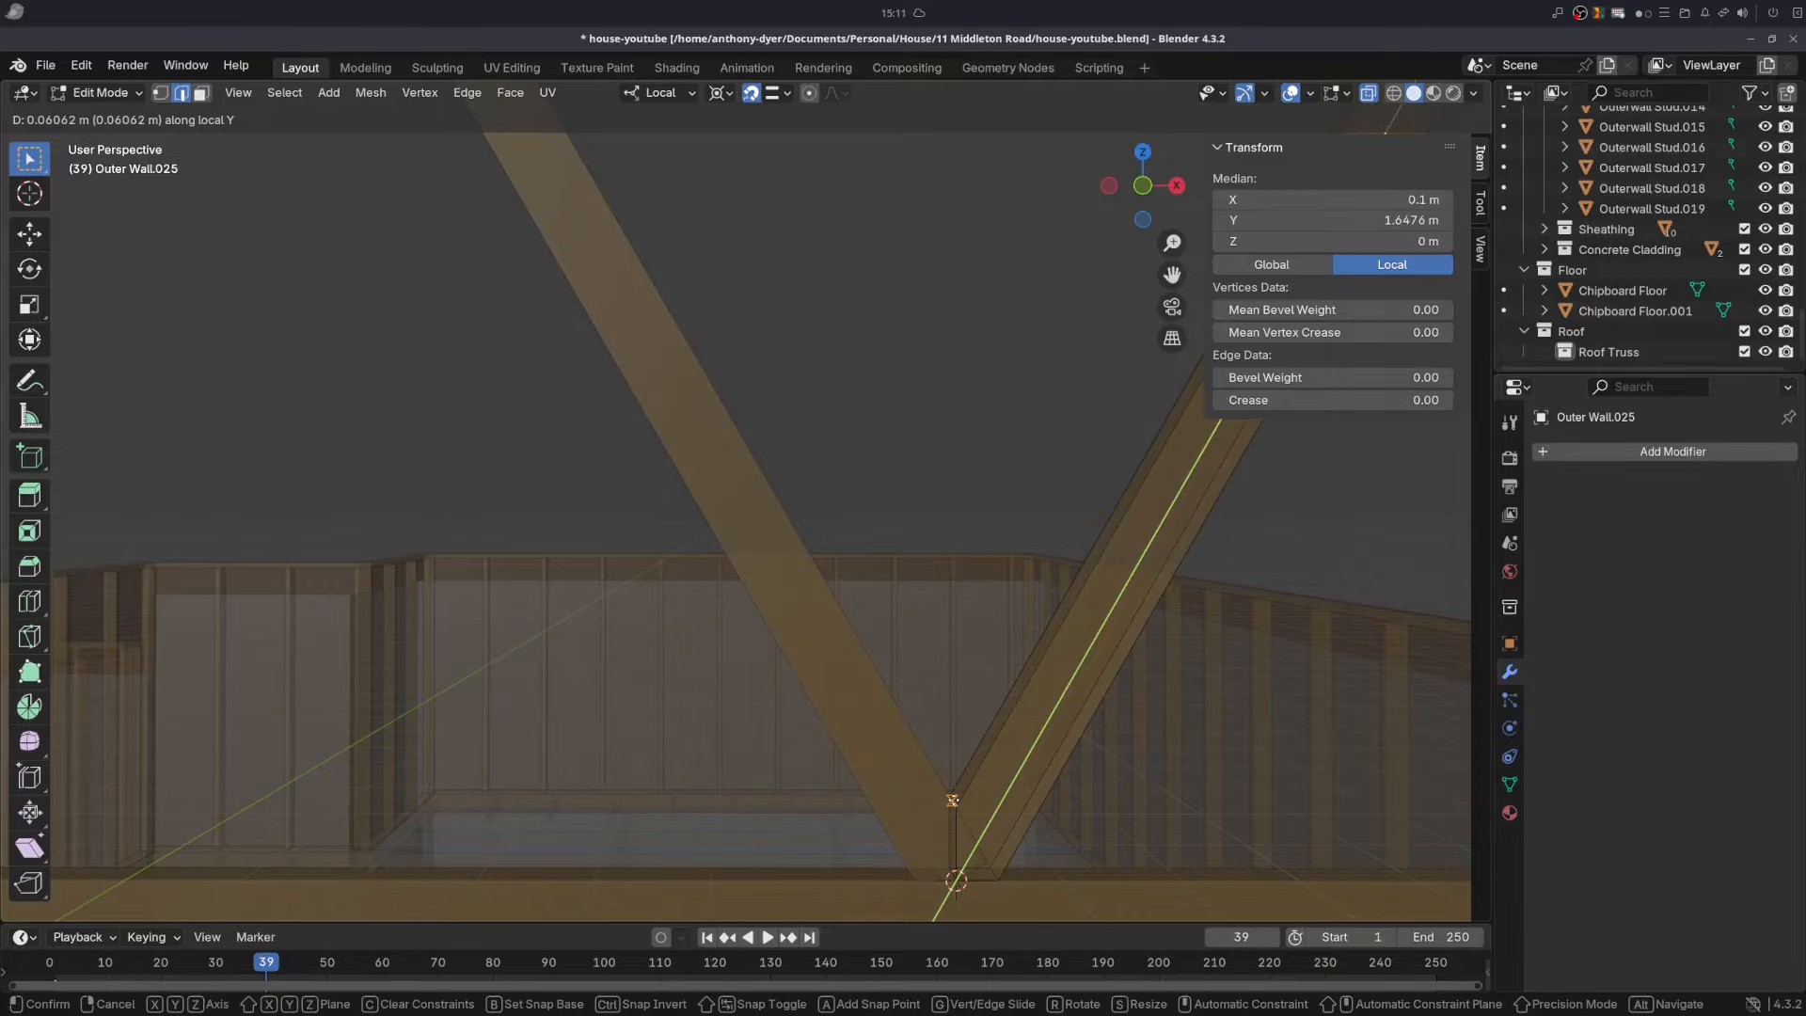
left_click(952, 800)
middle_click_drag(953, 800, 956, 846)
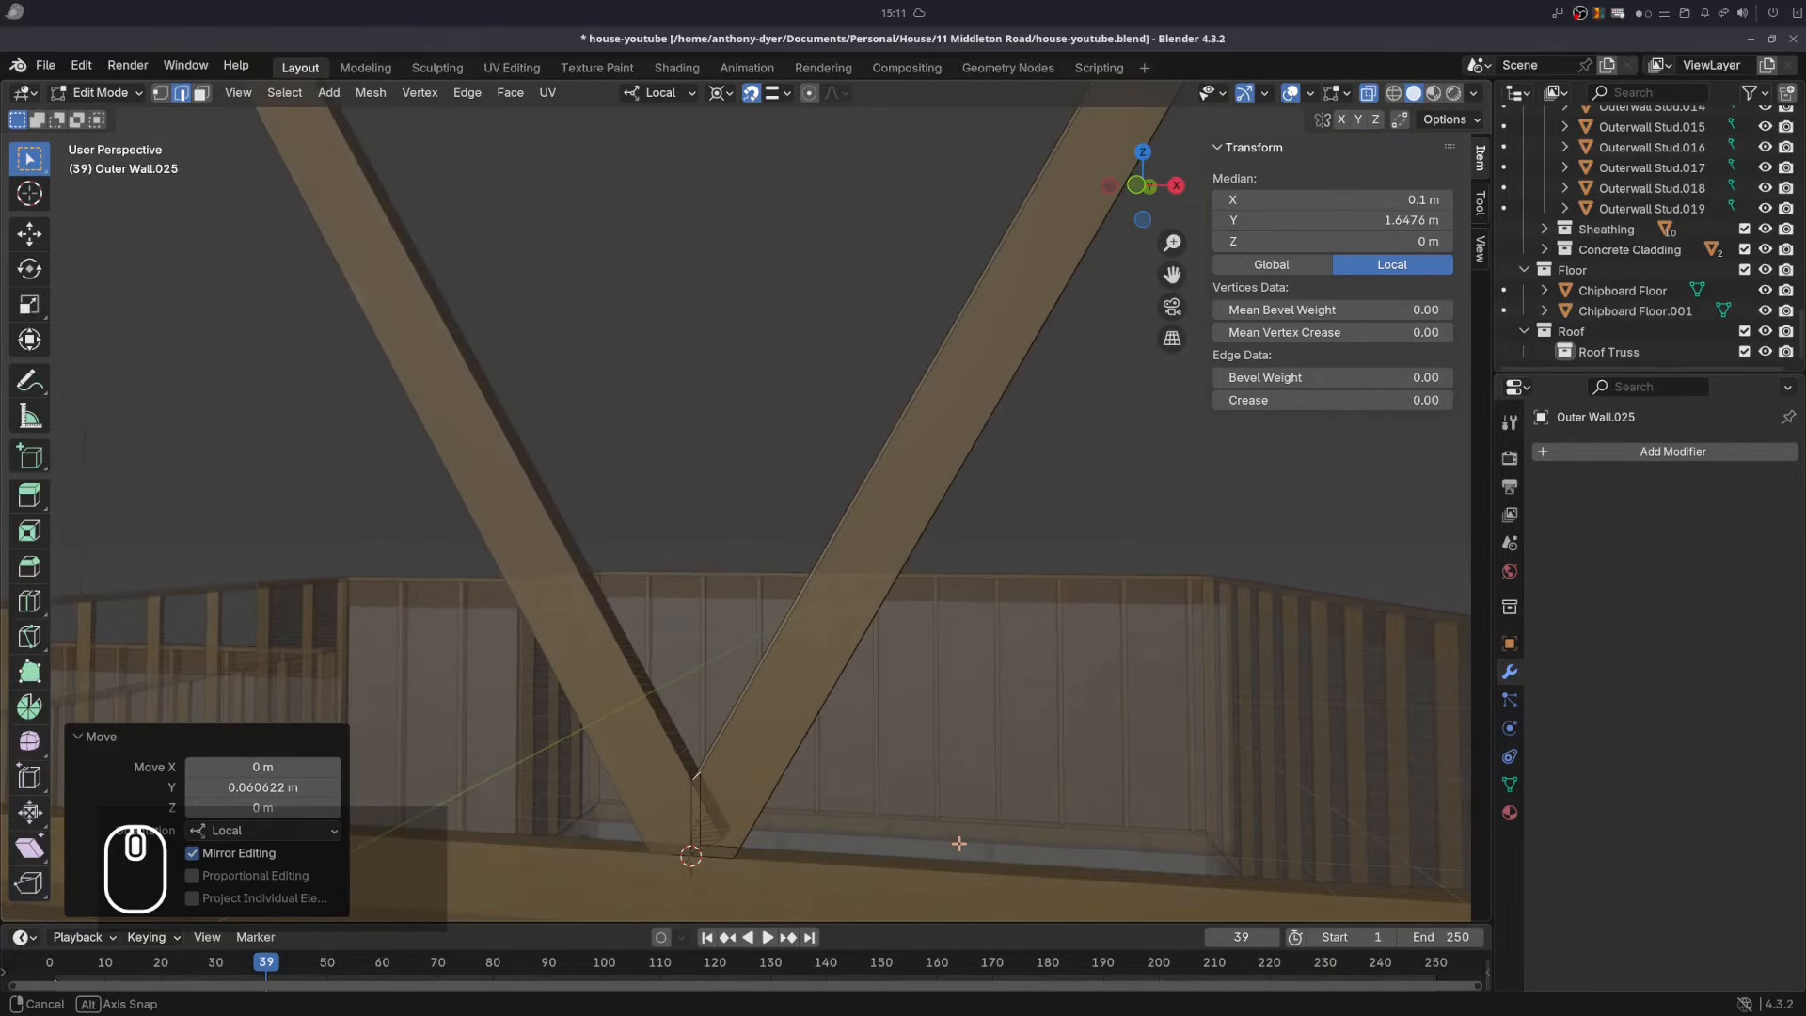
key("Tab")
- Edit the original brace and move its overlapping lower edge about 0.061 m along local Y to meet the new brace
left_click(630, 662)
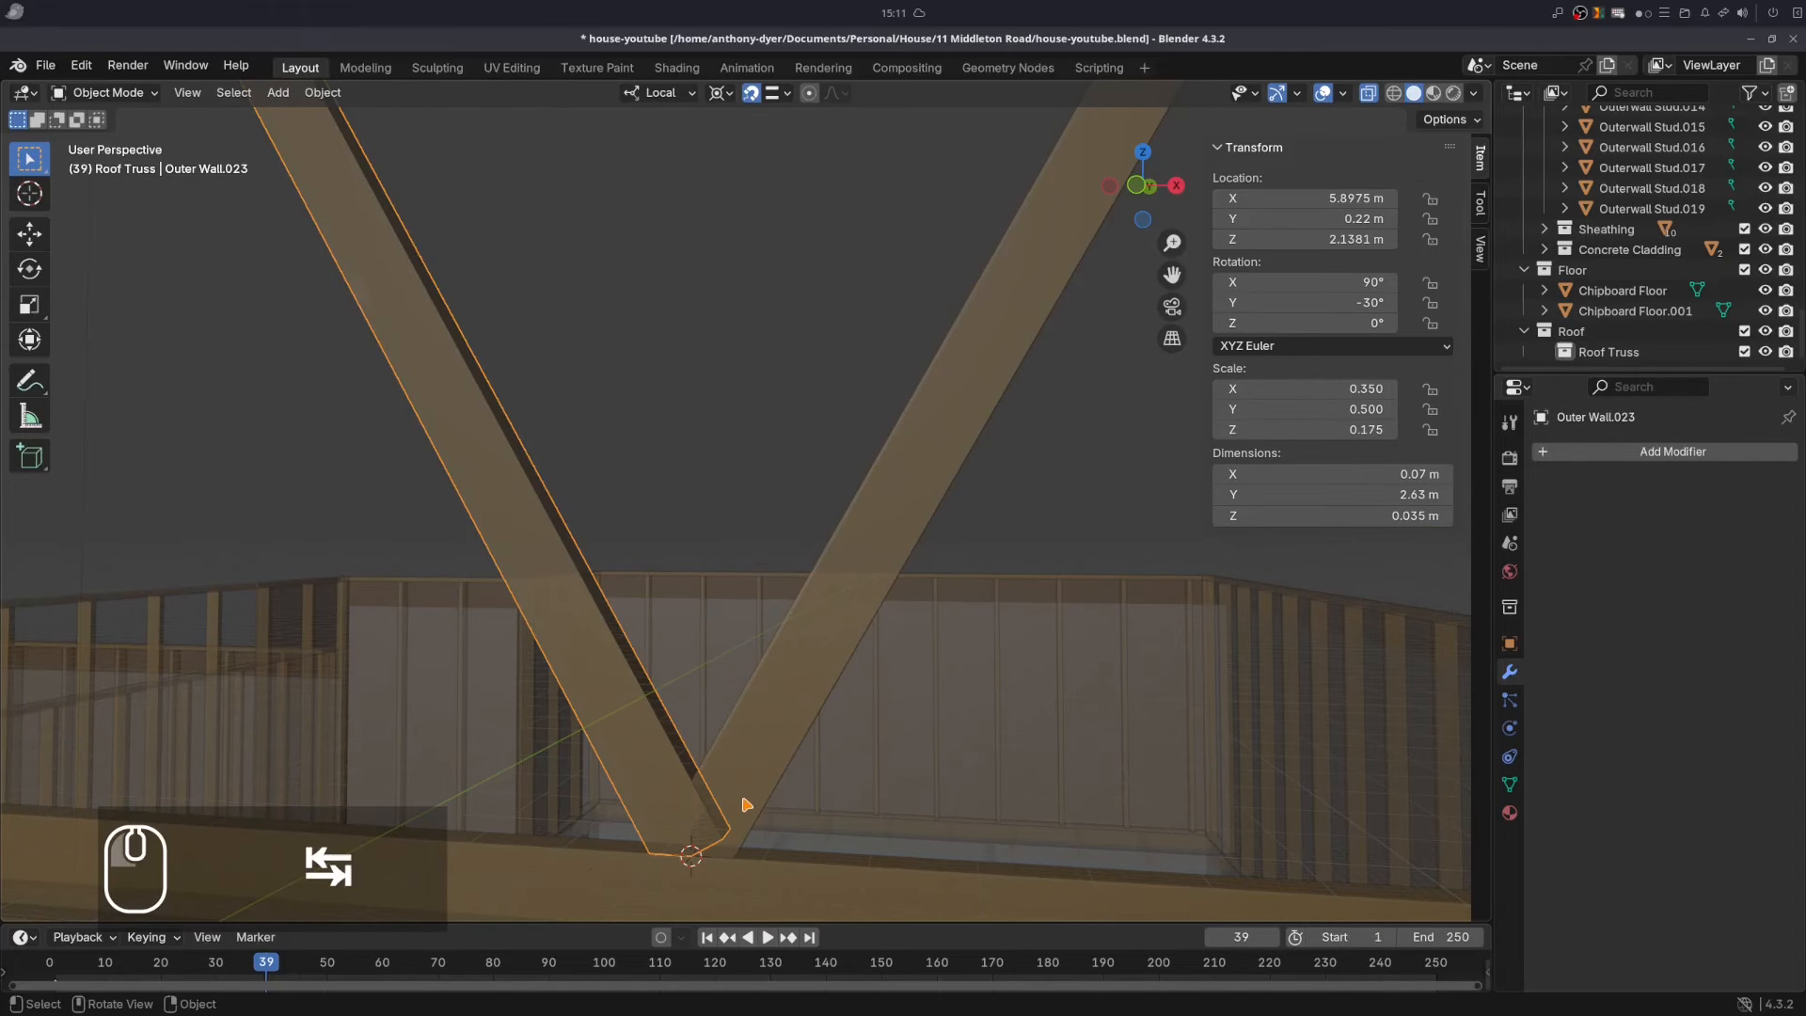
key("Tab")
left_click(729, 832)
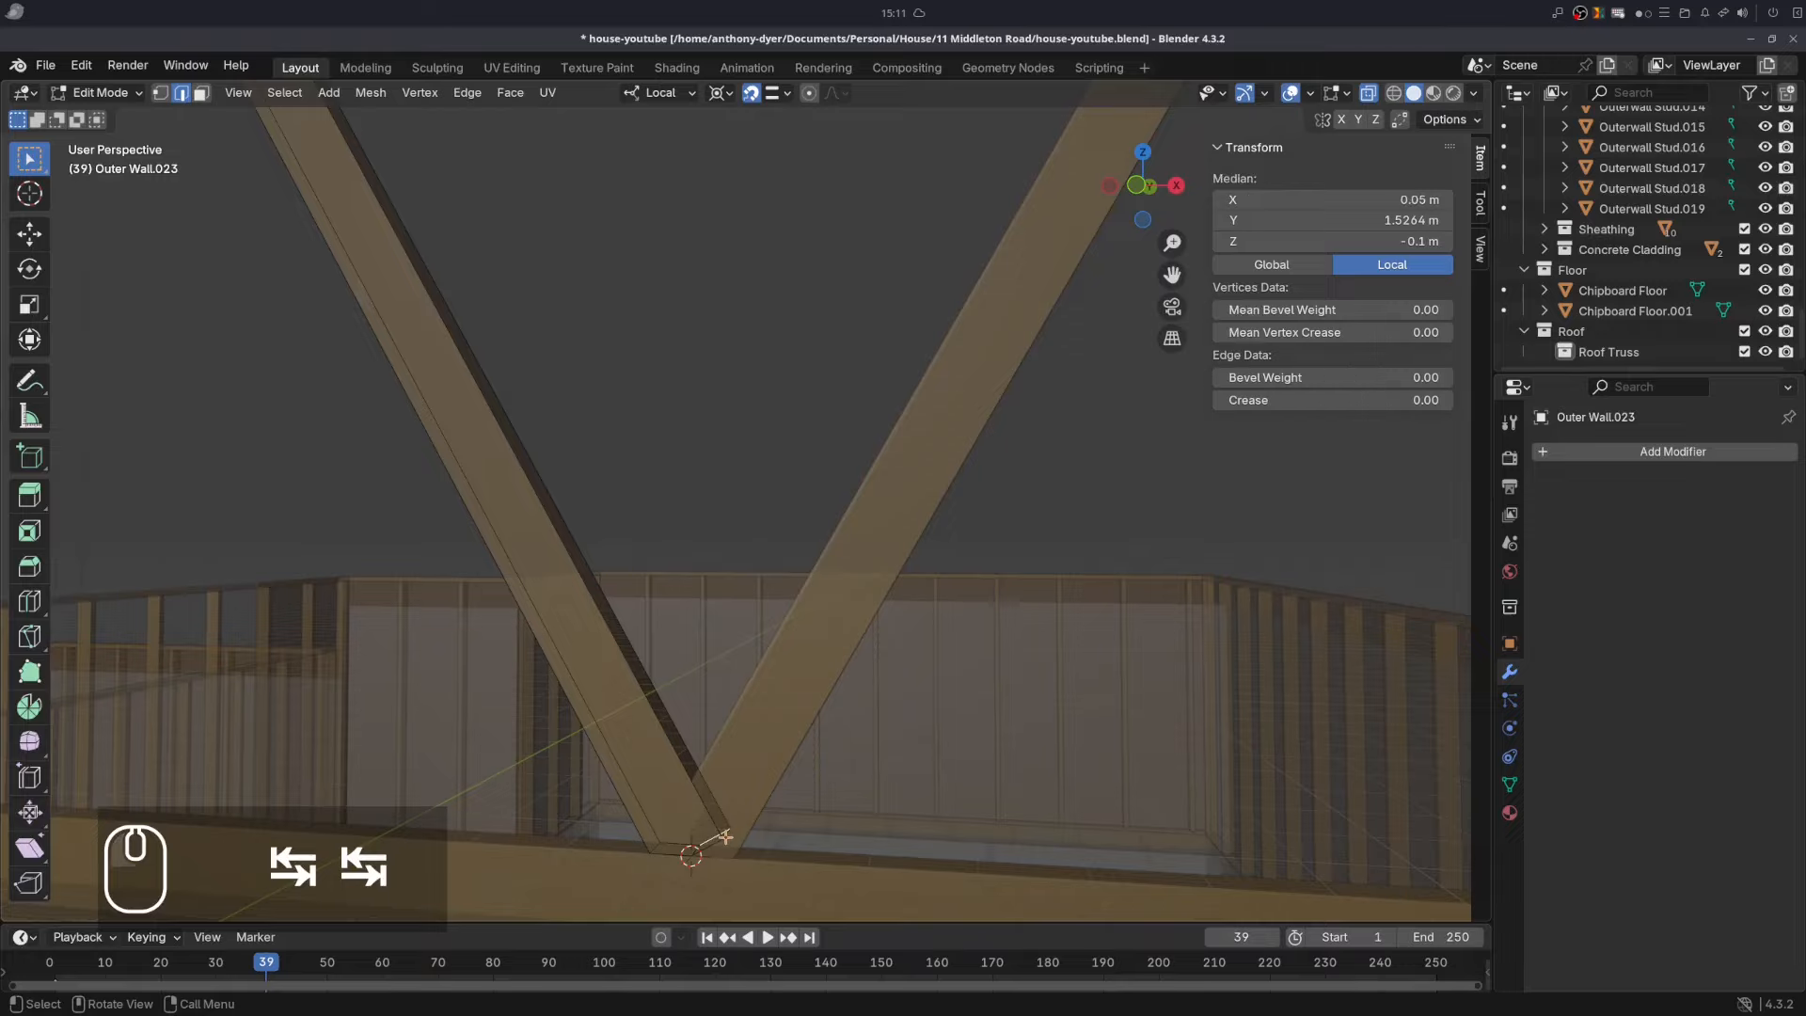
left_click(732, 840)
key("g")
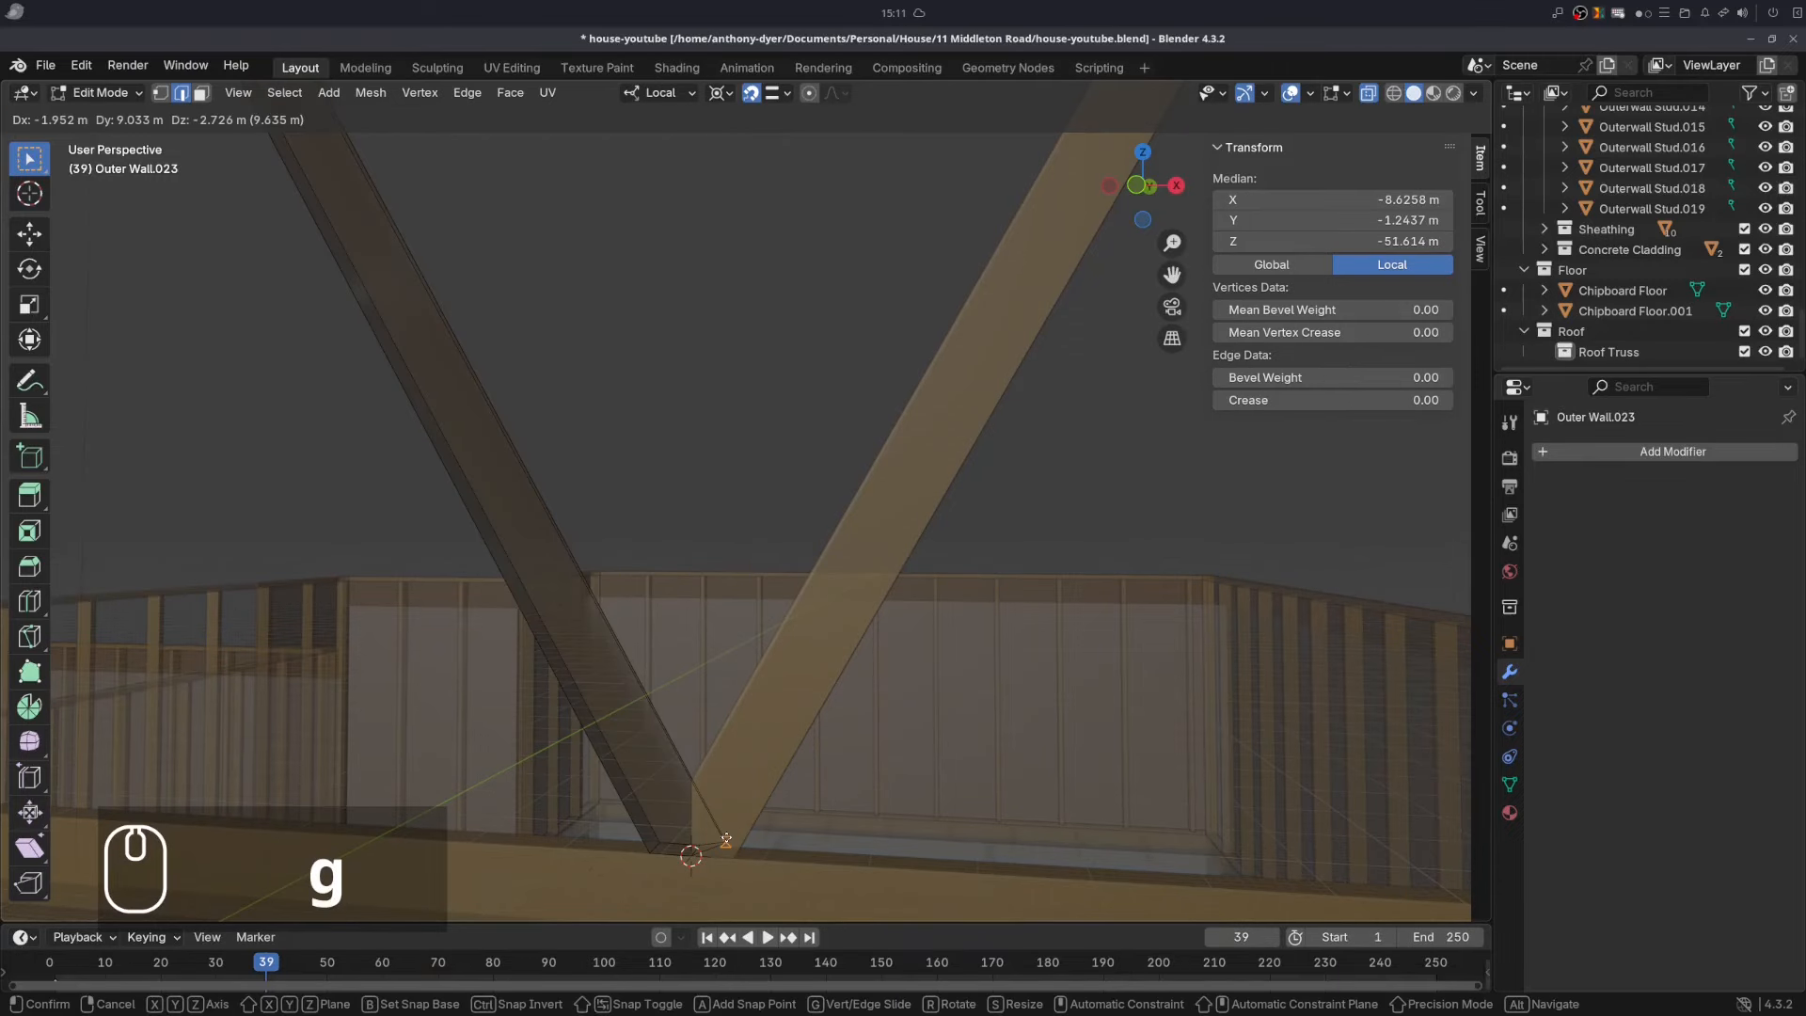
key("y")
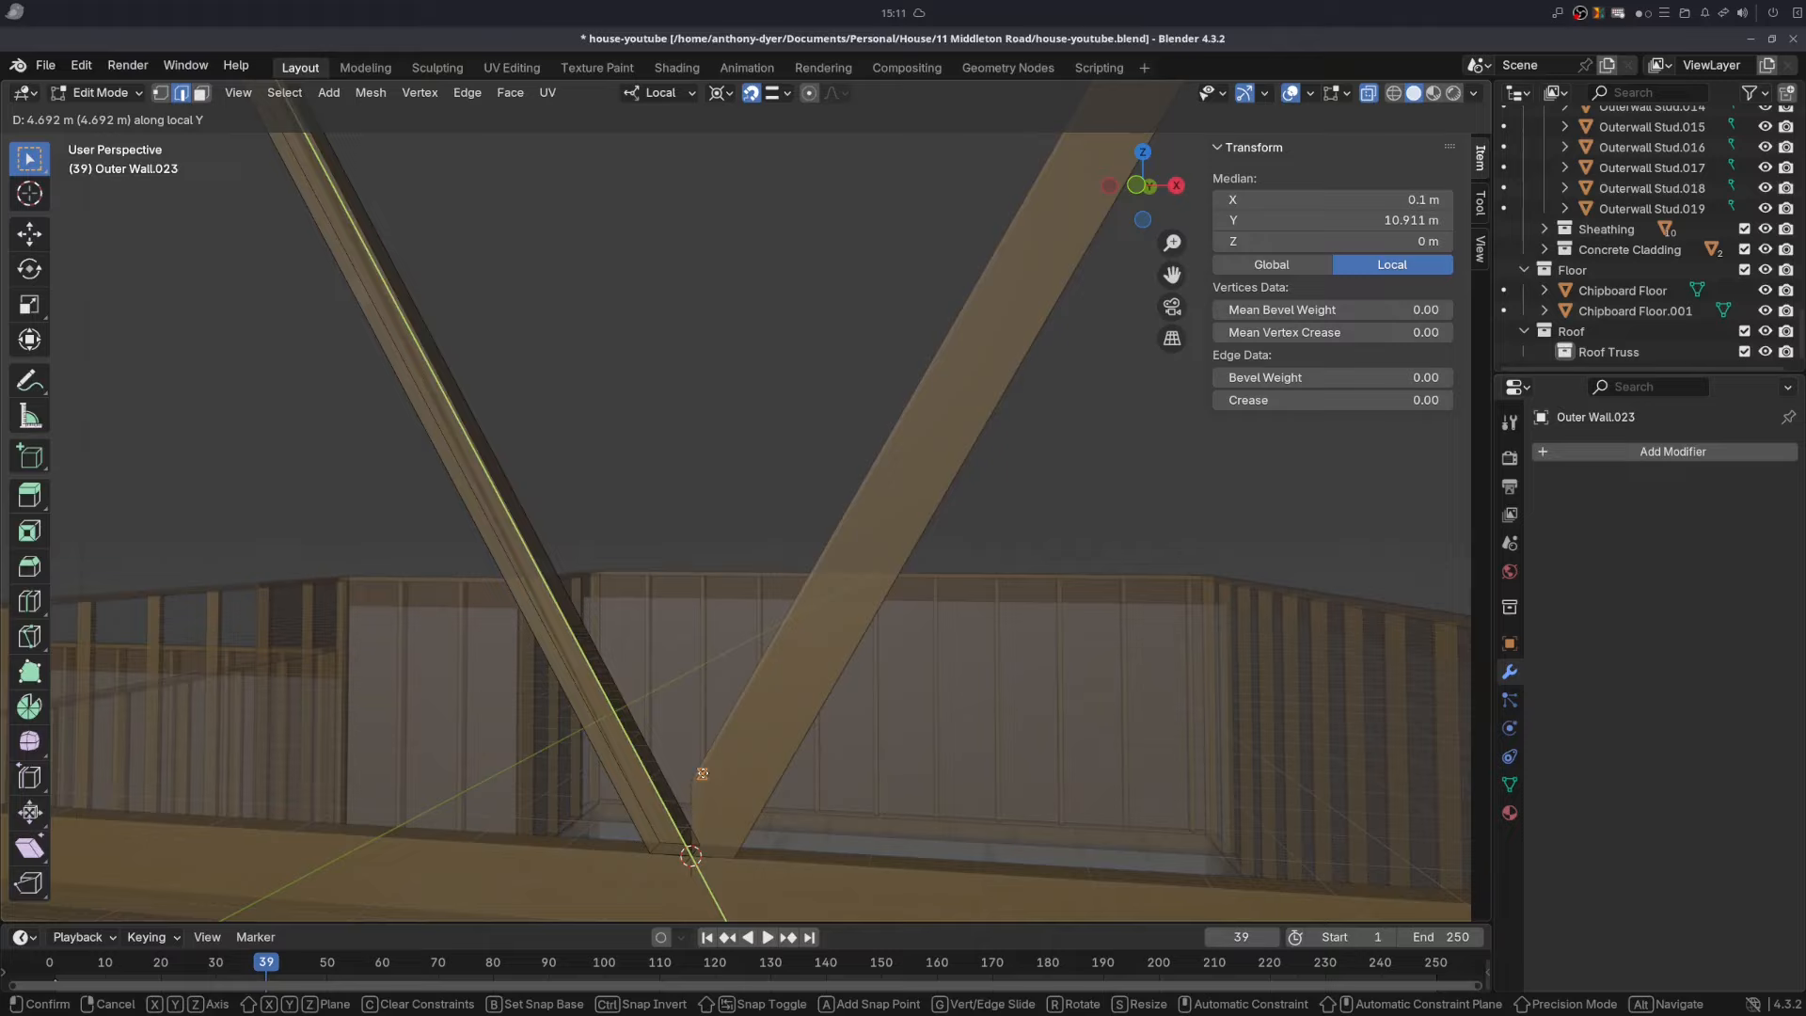
left_click(697, 771)
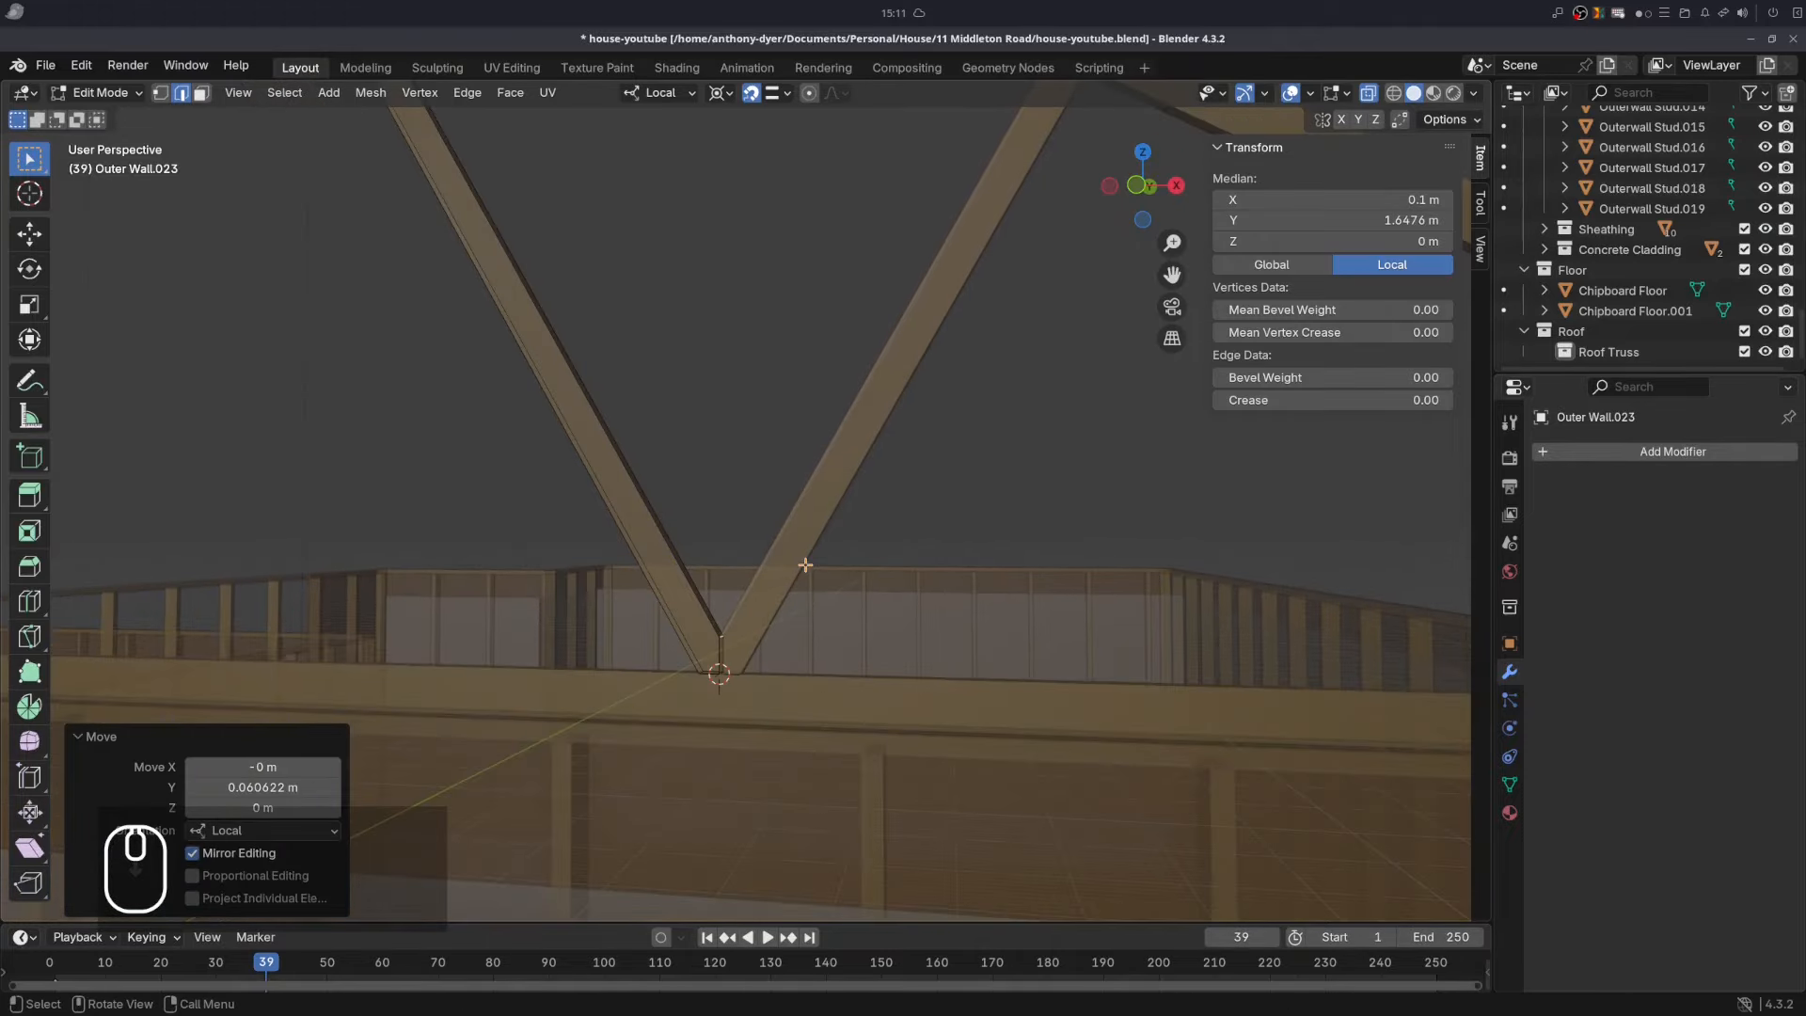
key("Tab")
- Turn off X-ray and add a Boolean Difference modifier to the new brace, using the crossing timber Outer Wall.022 as its object
middle_click_drag(900, 399, 802, 487)
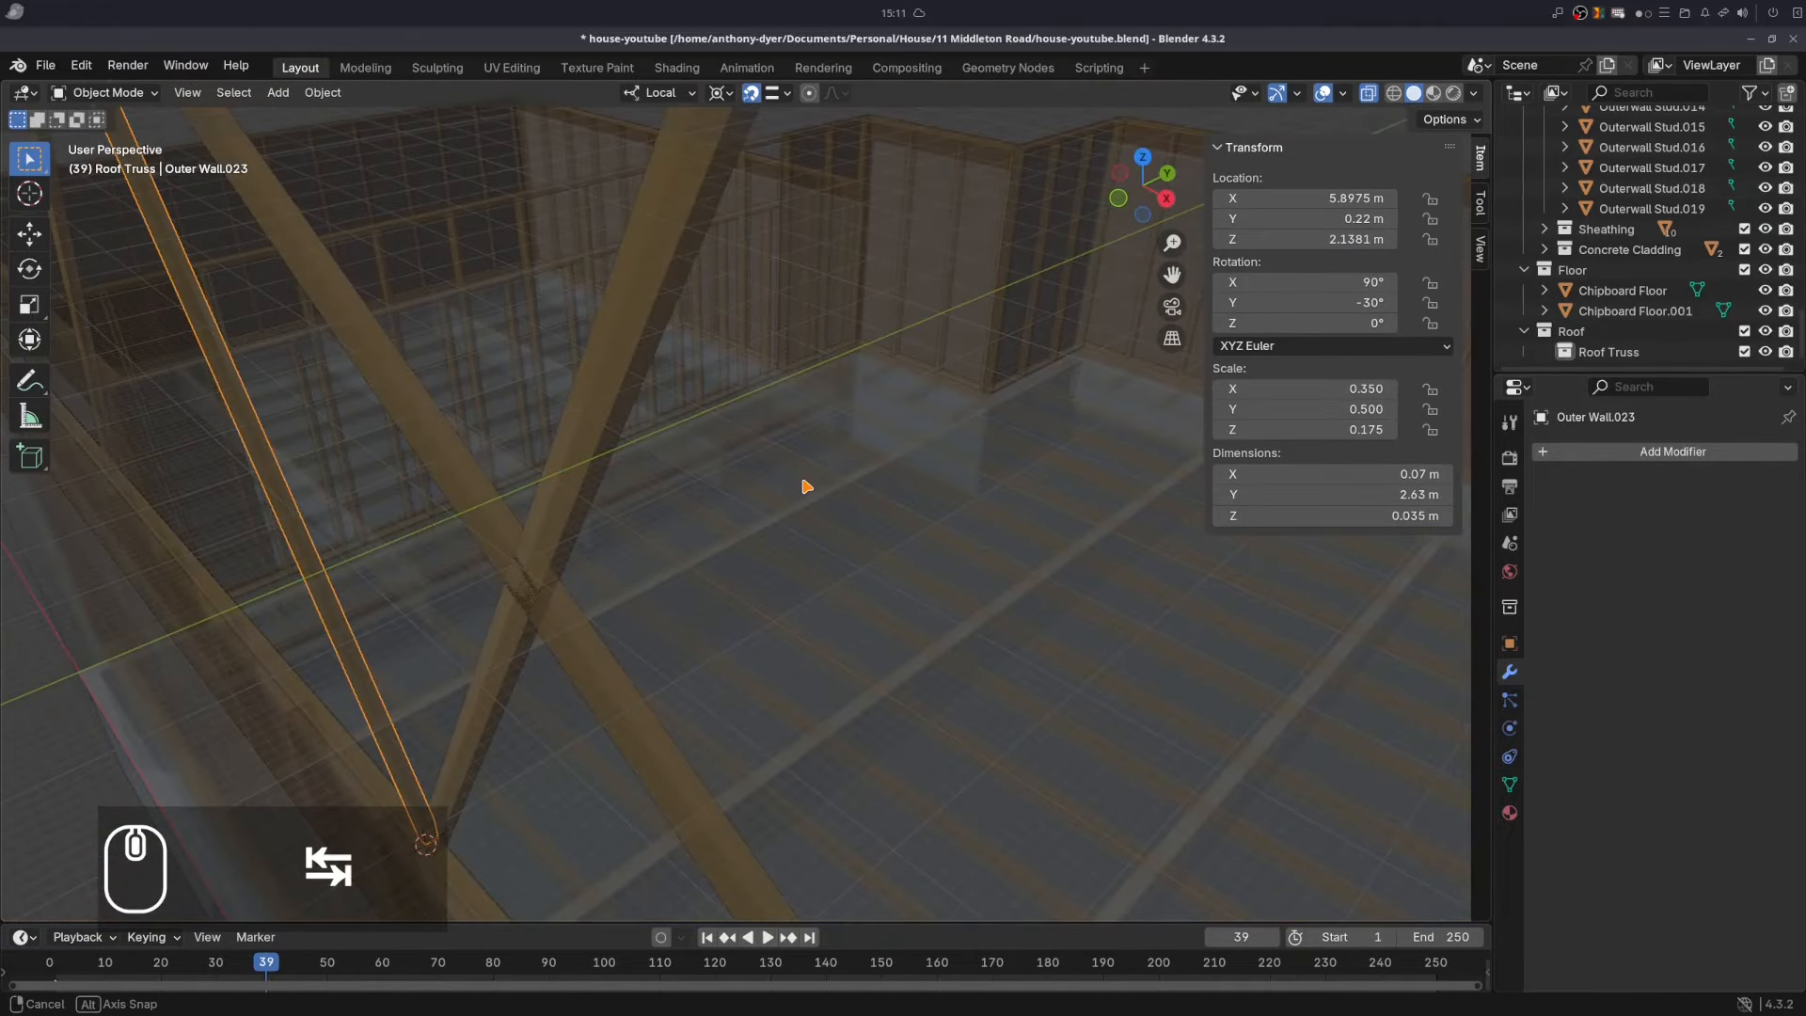
scroll(802, 487, "down", 4)
scroll(793, 478, "up", 1)
scroll(793, 478, "up", 1)
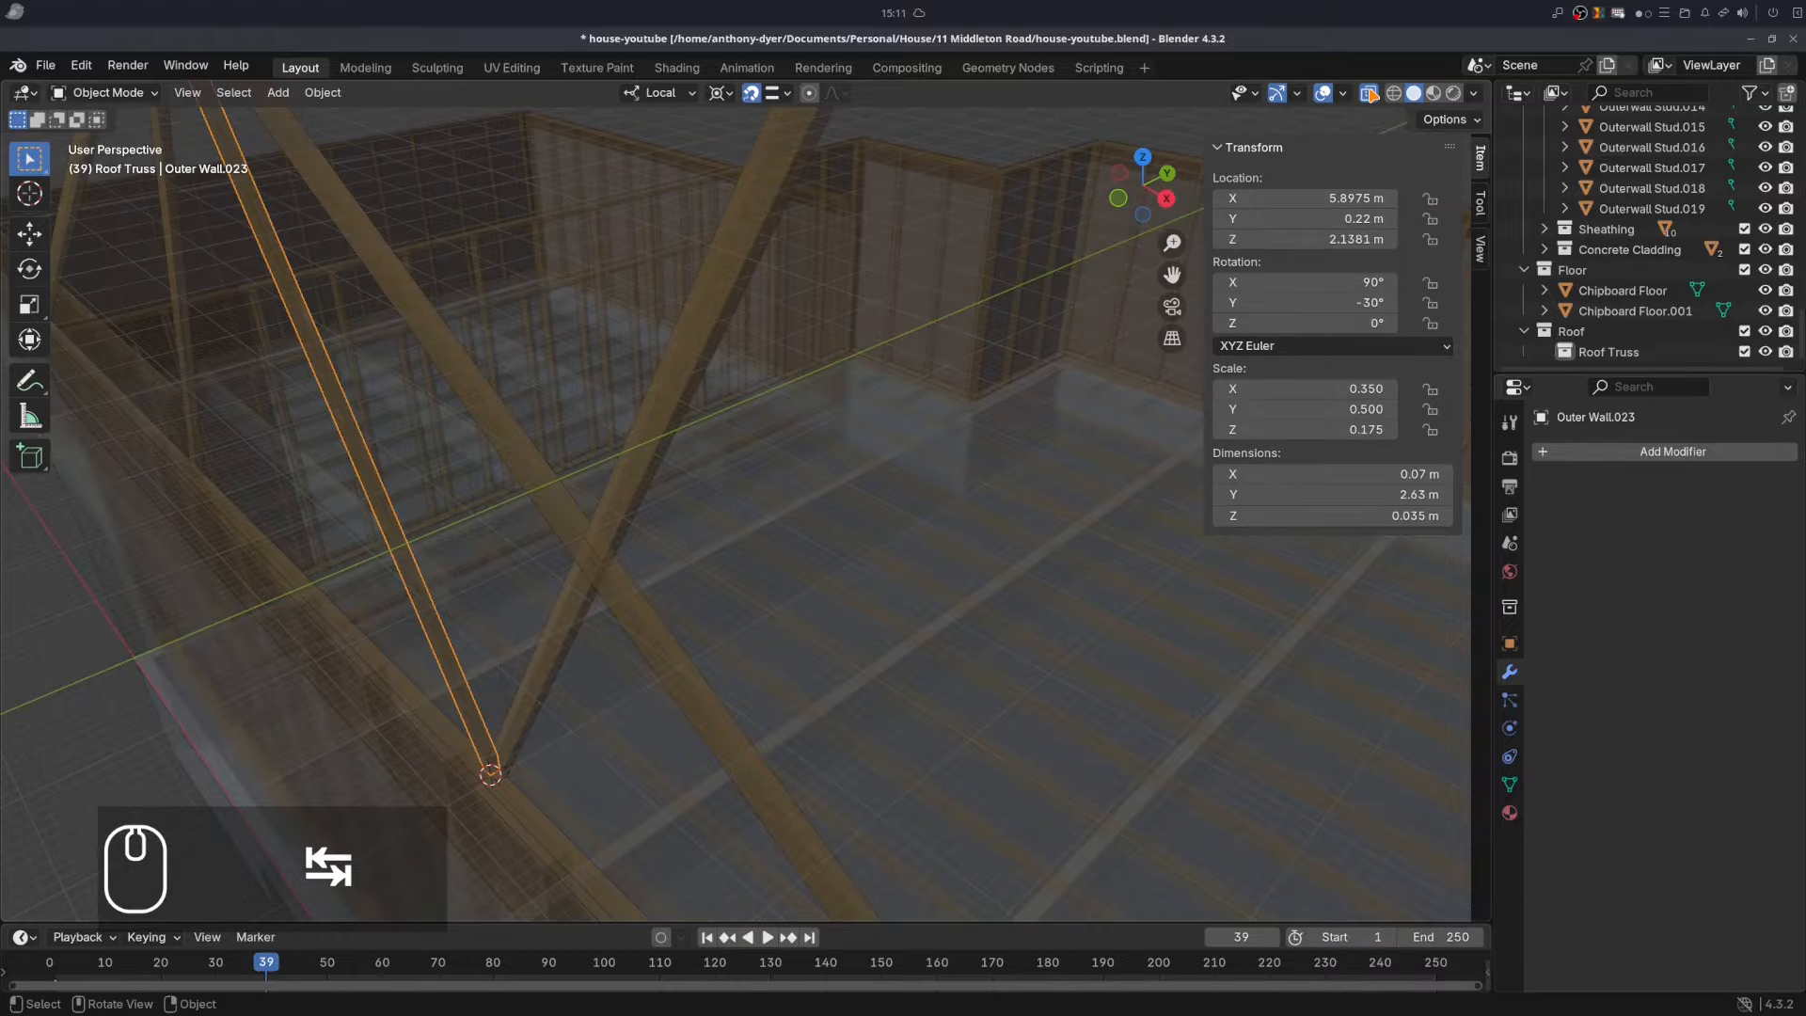
left_click(1371, 93)
mouse_move(674, 440)
middle_mouse_down()
mouse_move(749, 404)
mouse_move(693, 427)
middle_mouse_up()
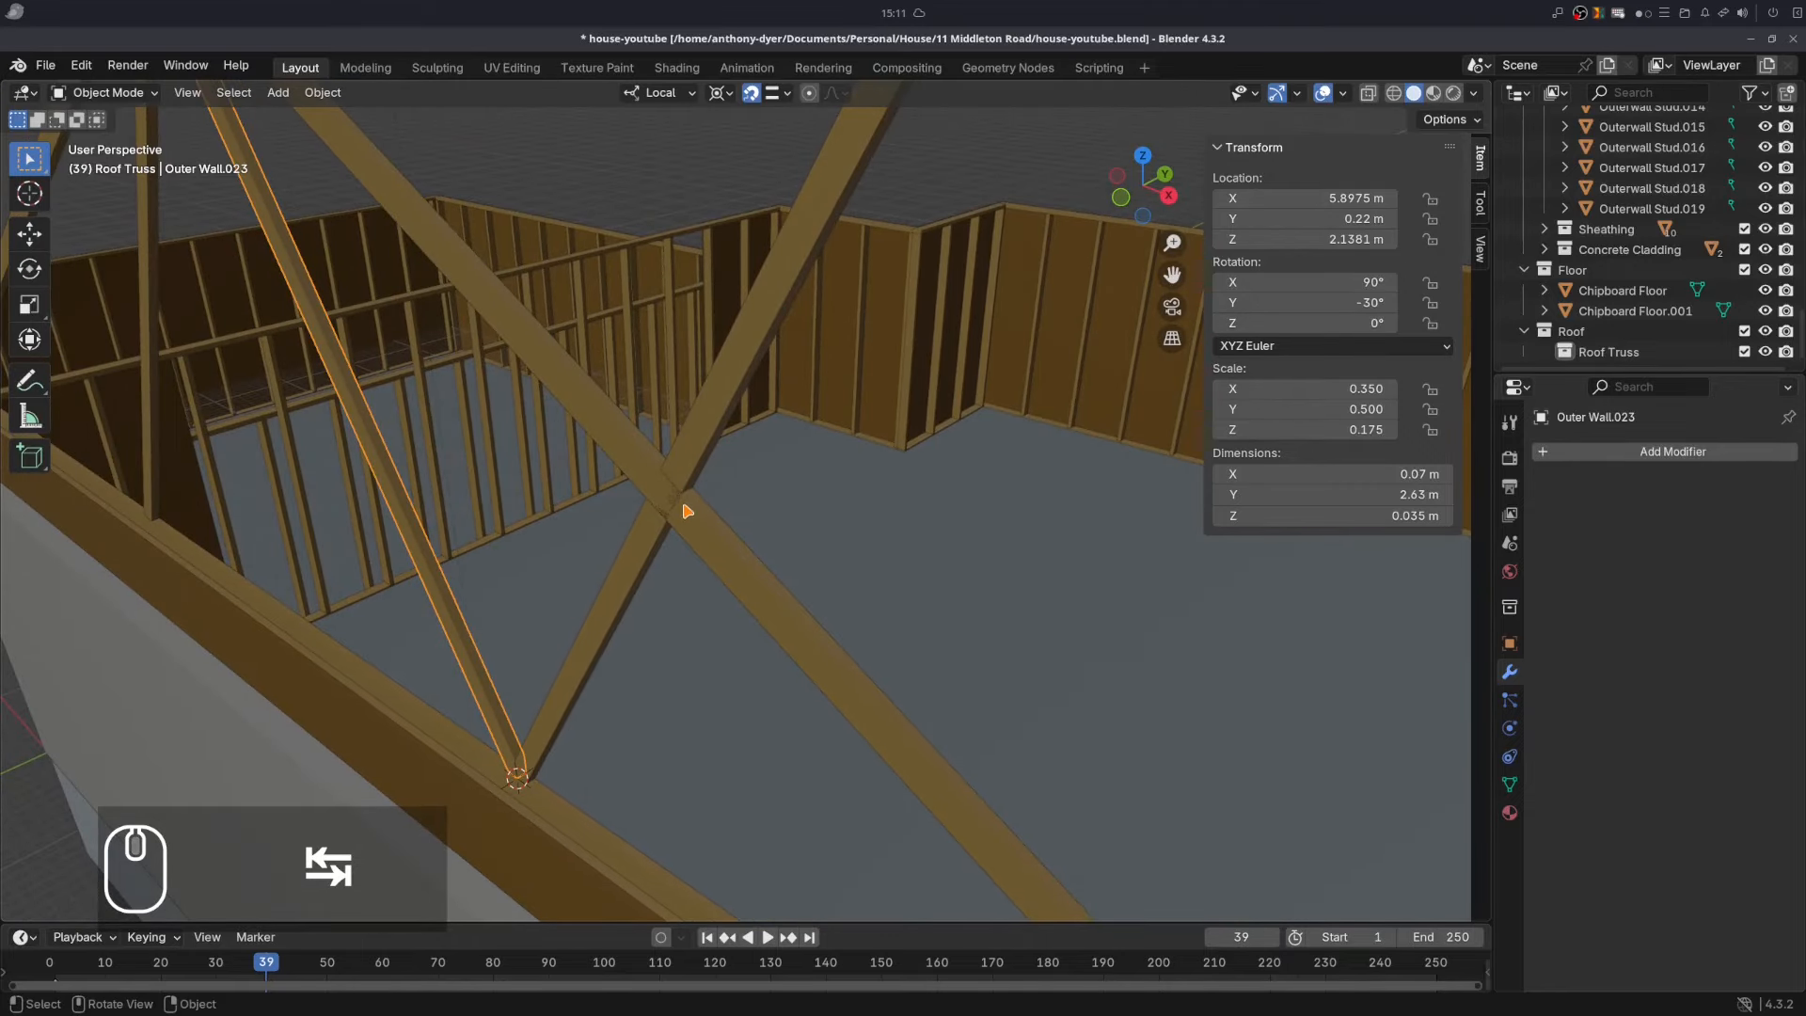
left_click(646, 553)
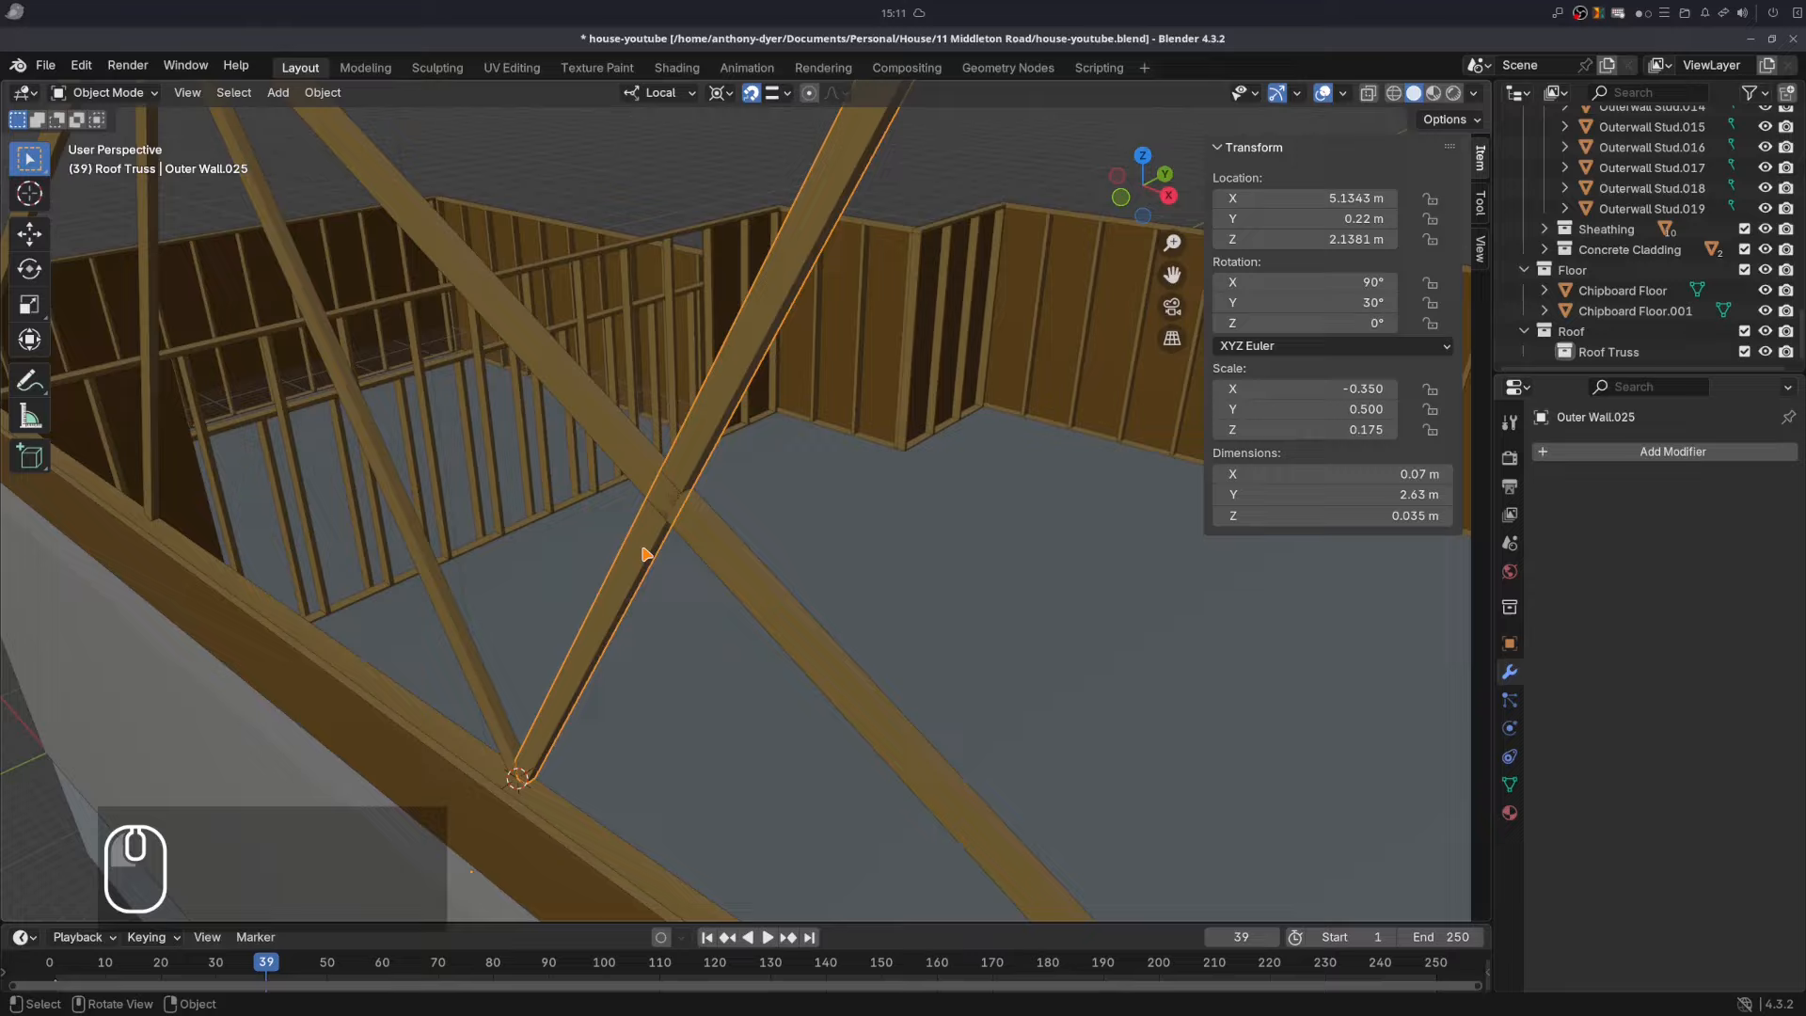
left_click(1552, 453)
left_click(1453, 453)
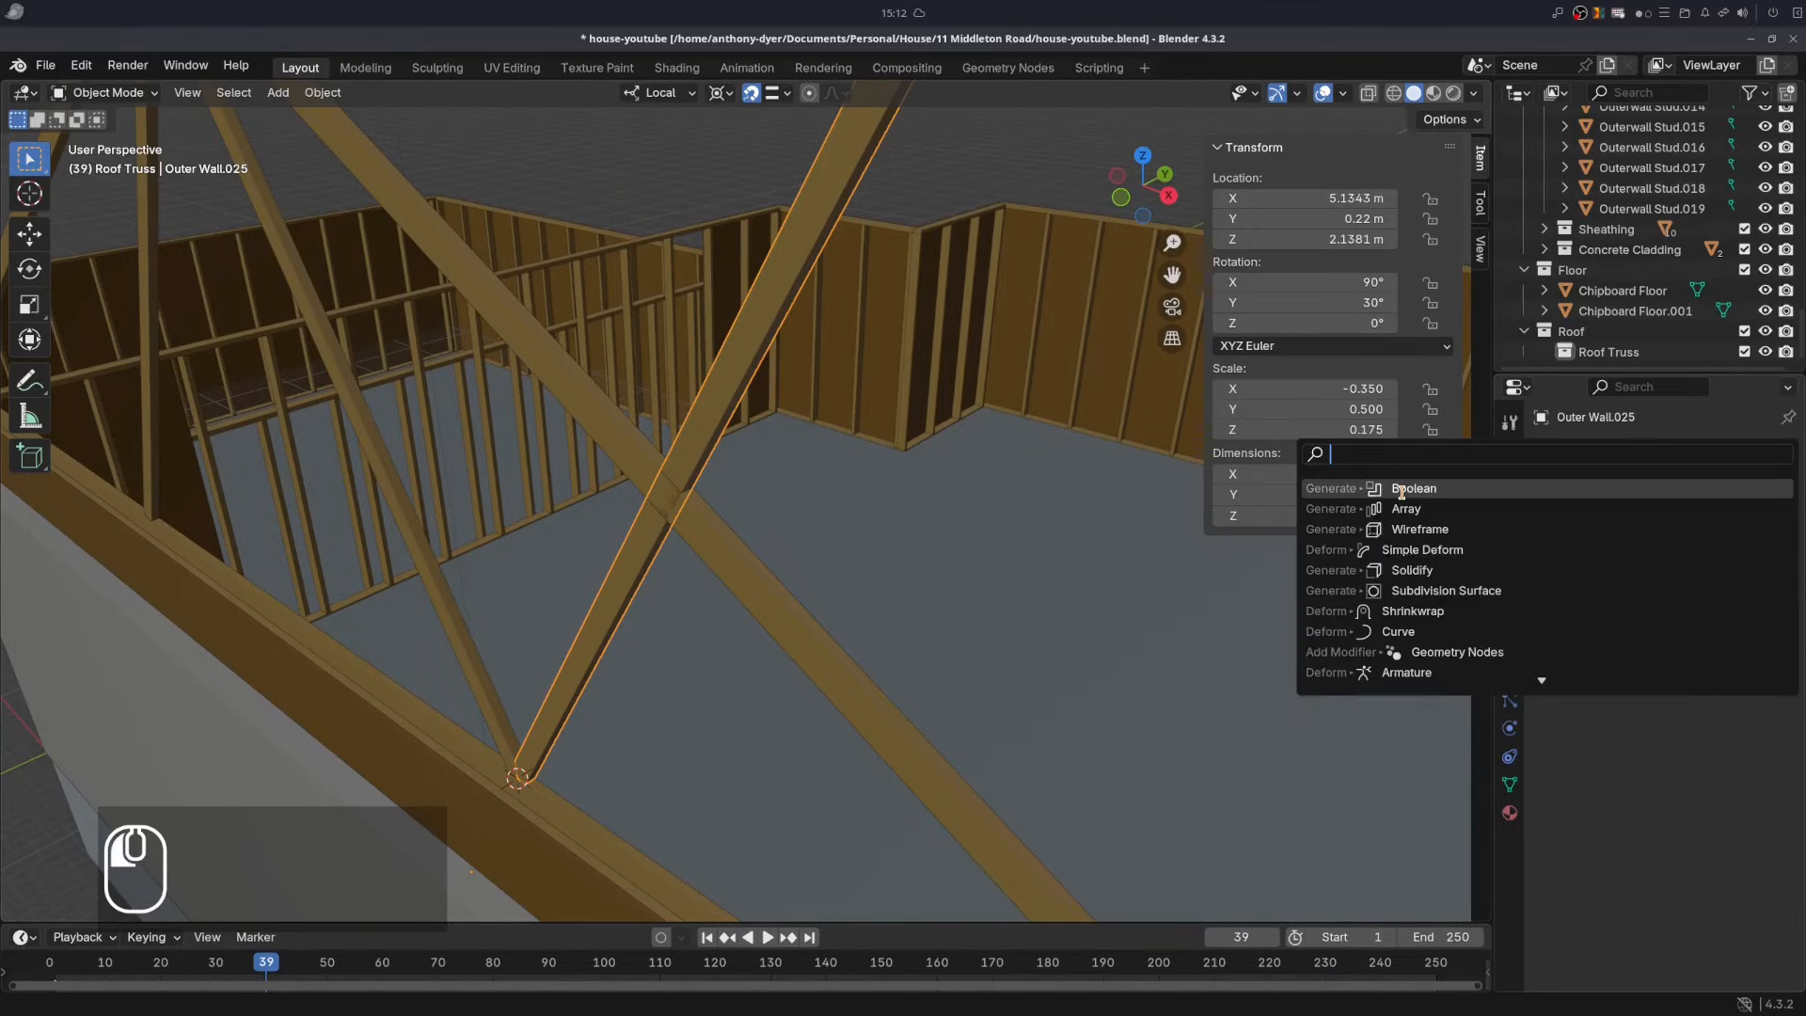
left_click(1401, 489)
left_click(1758, 558)
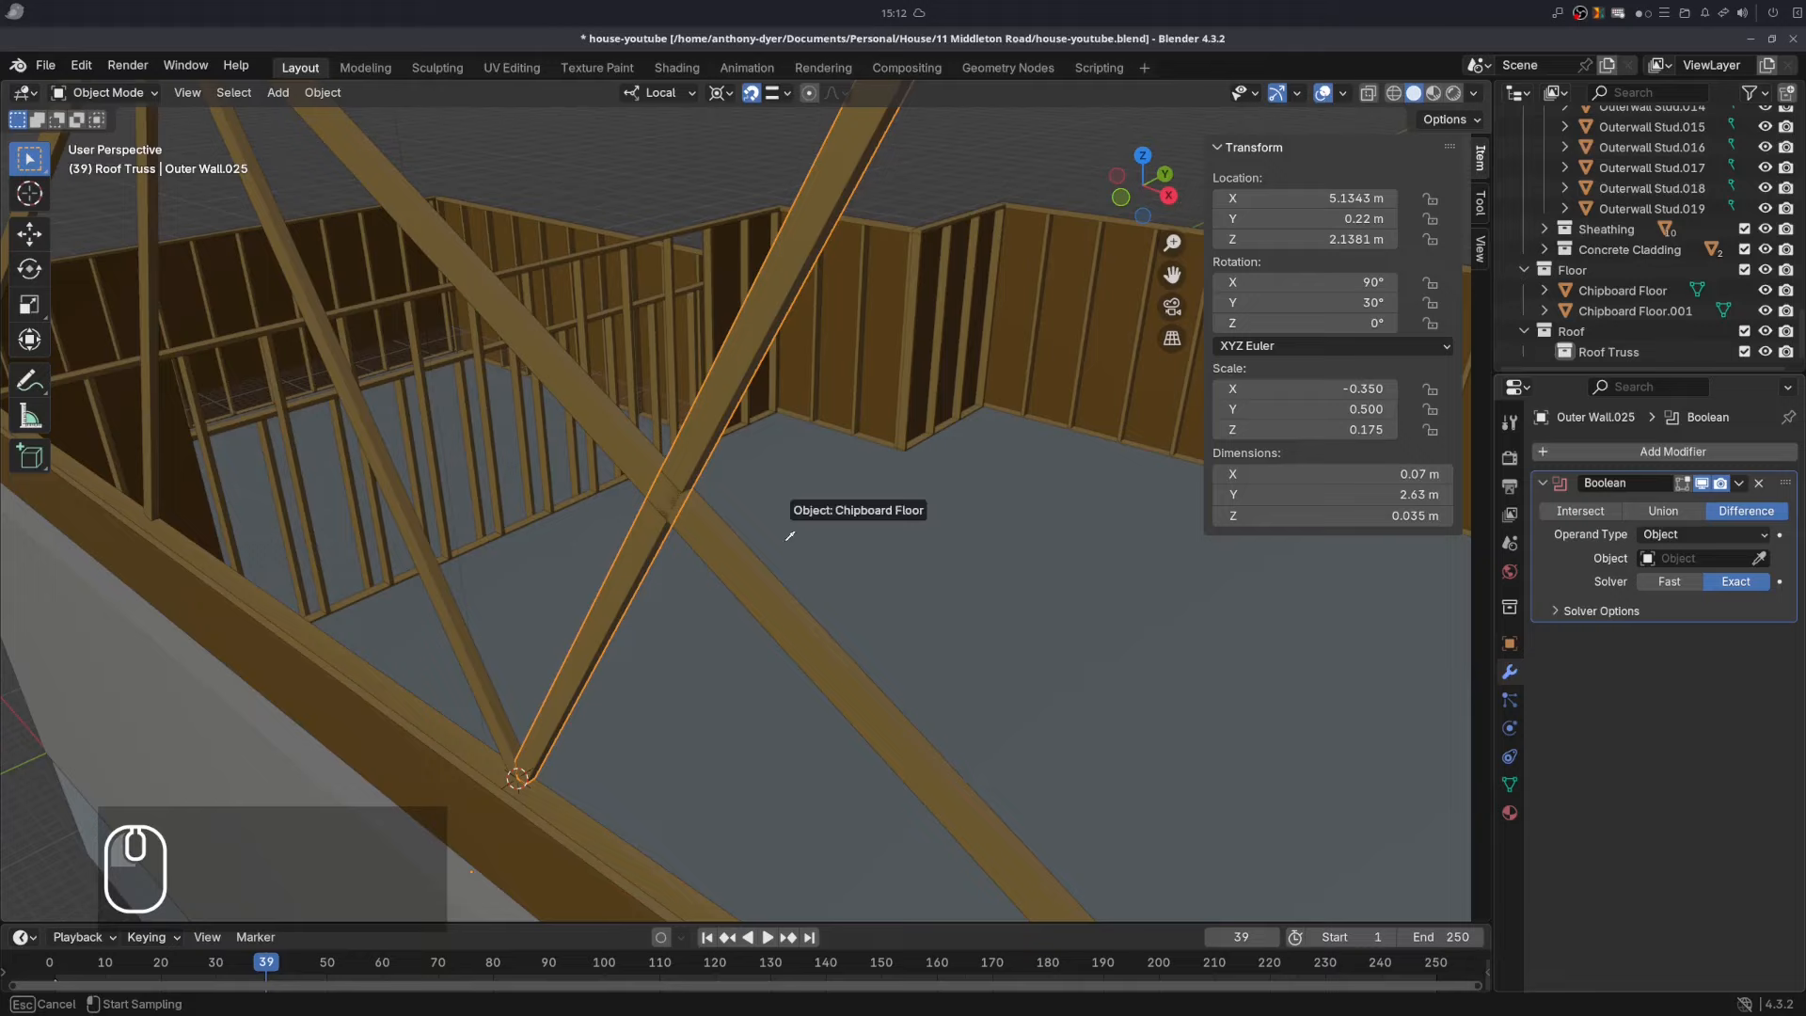
left_click(741, 570)
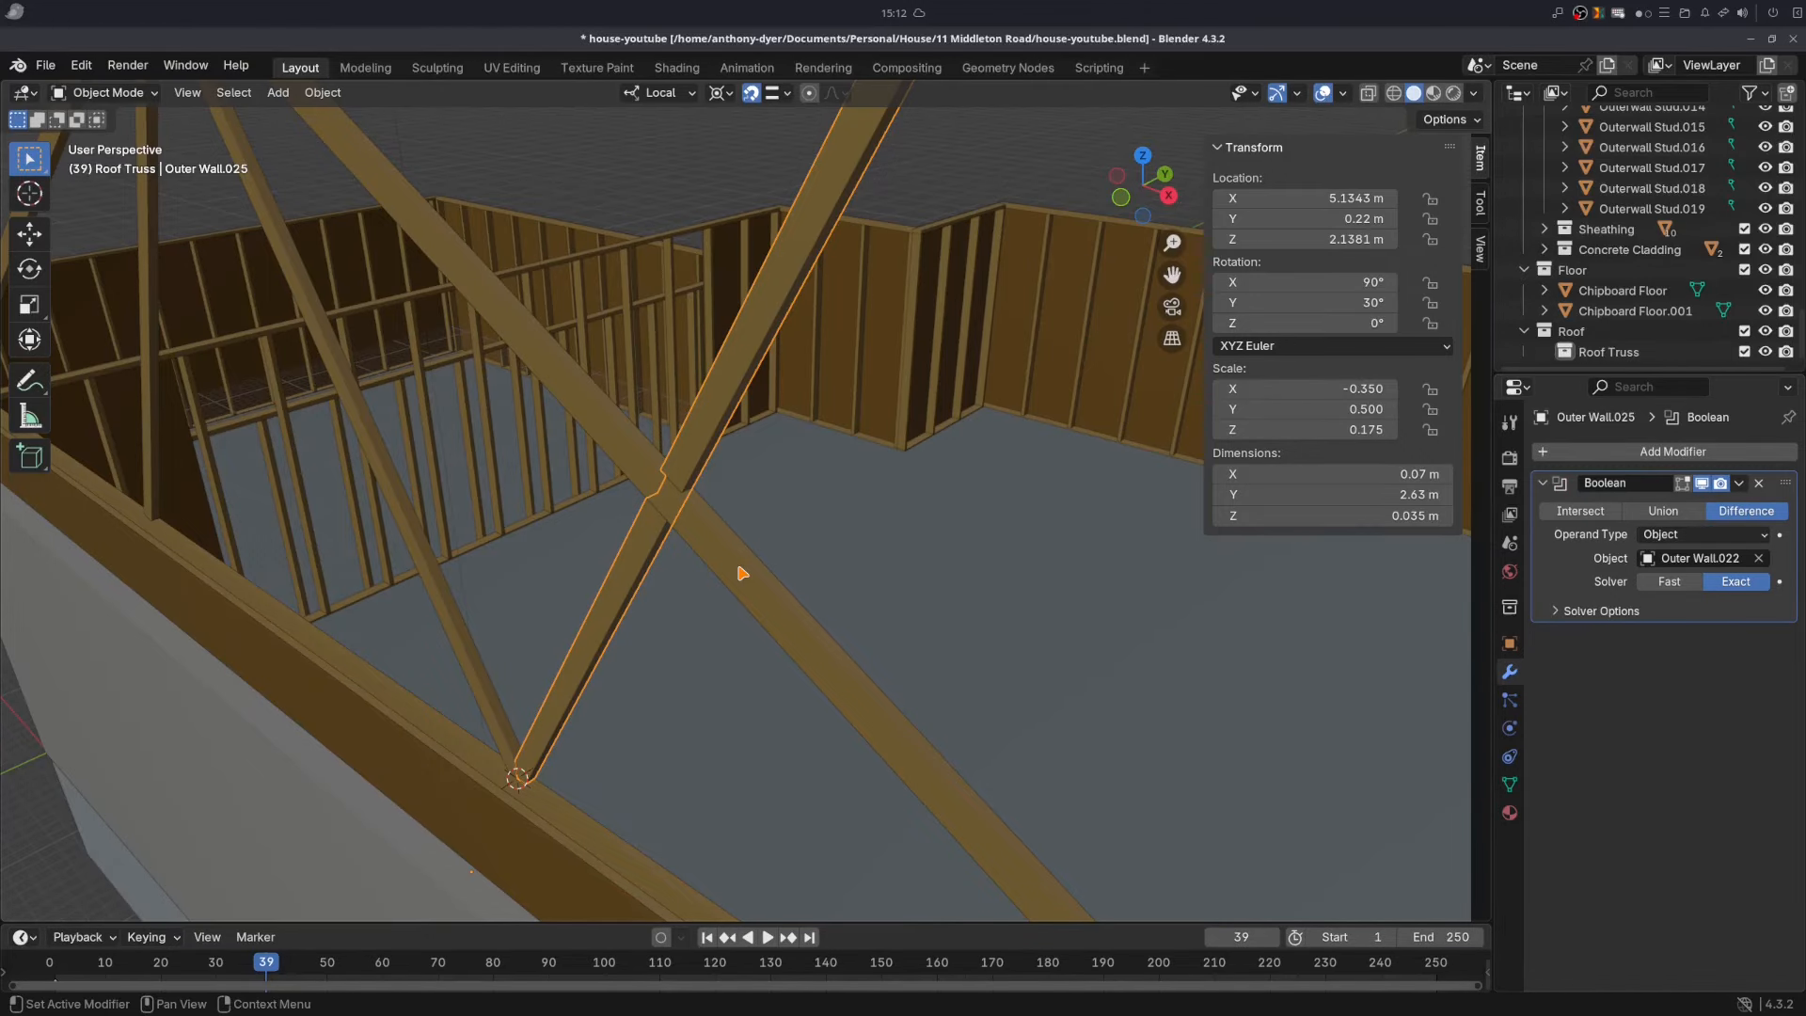
- Open the cut brace for mesh editing and examine the vertices where it crosses the other timber
key("Tab")
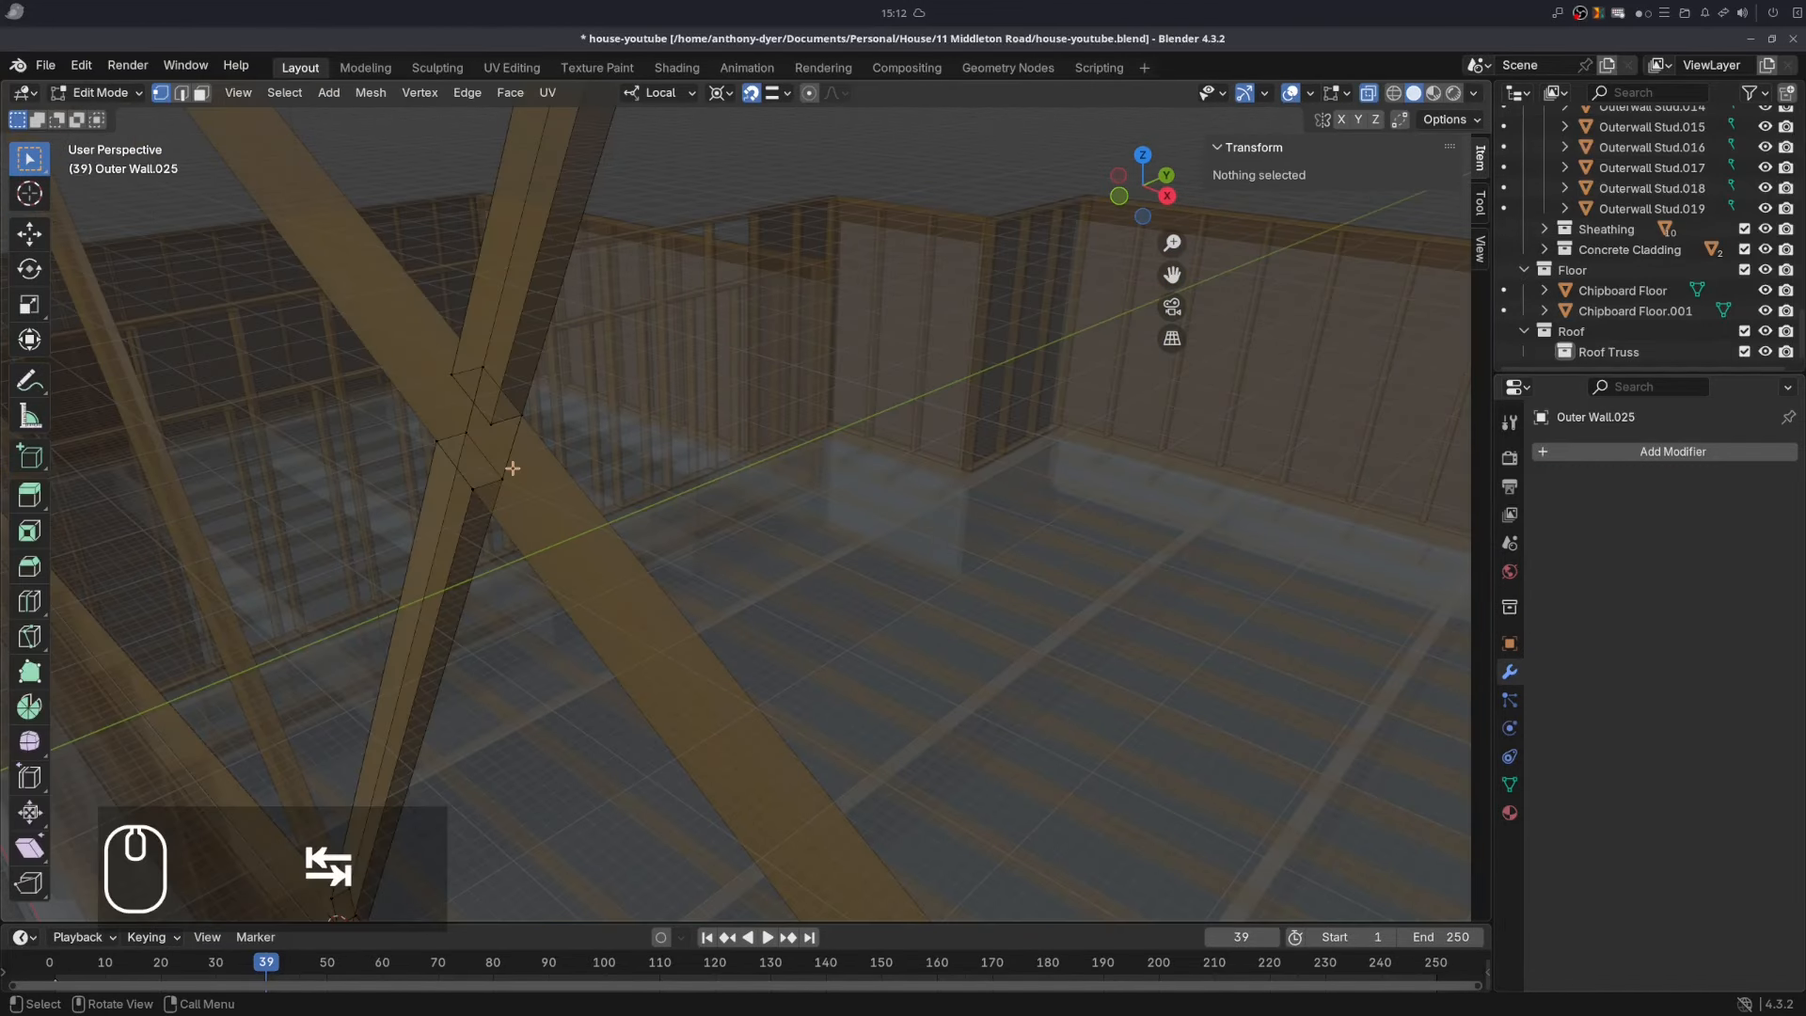
middle_click_drag(511, 468, 517, 466)
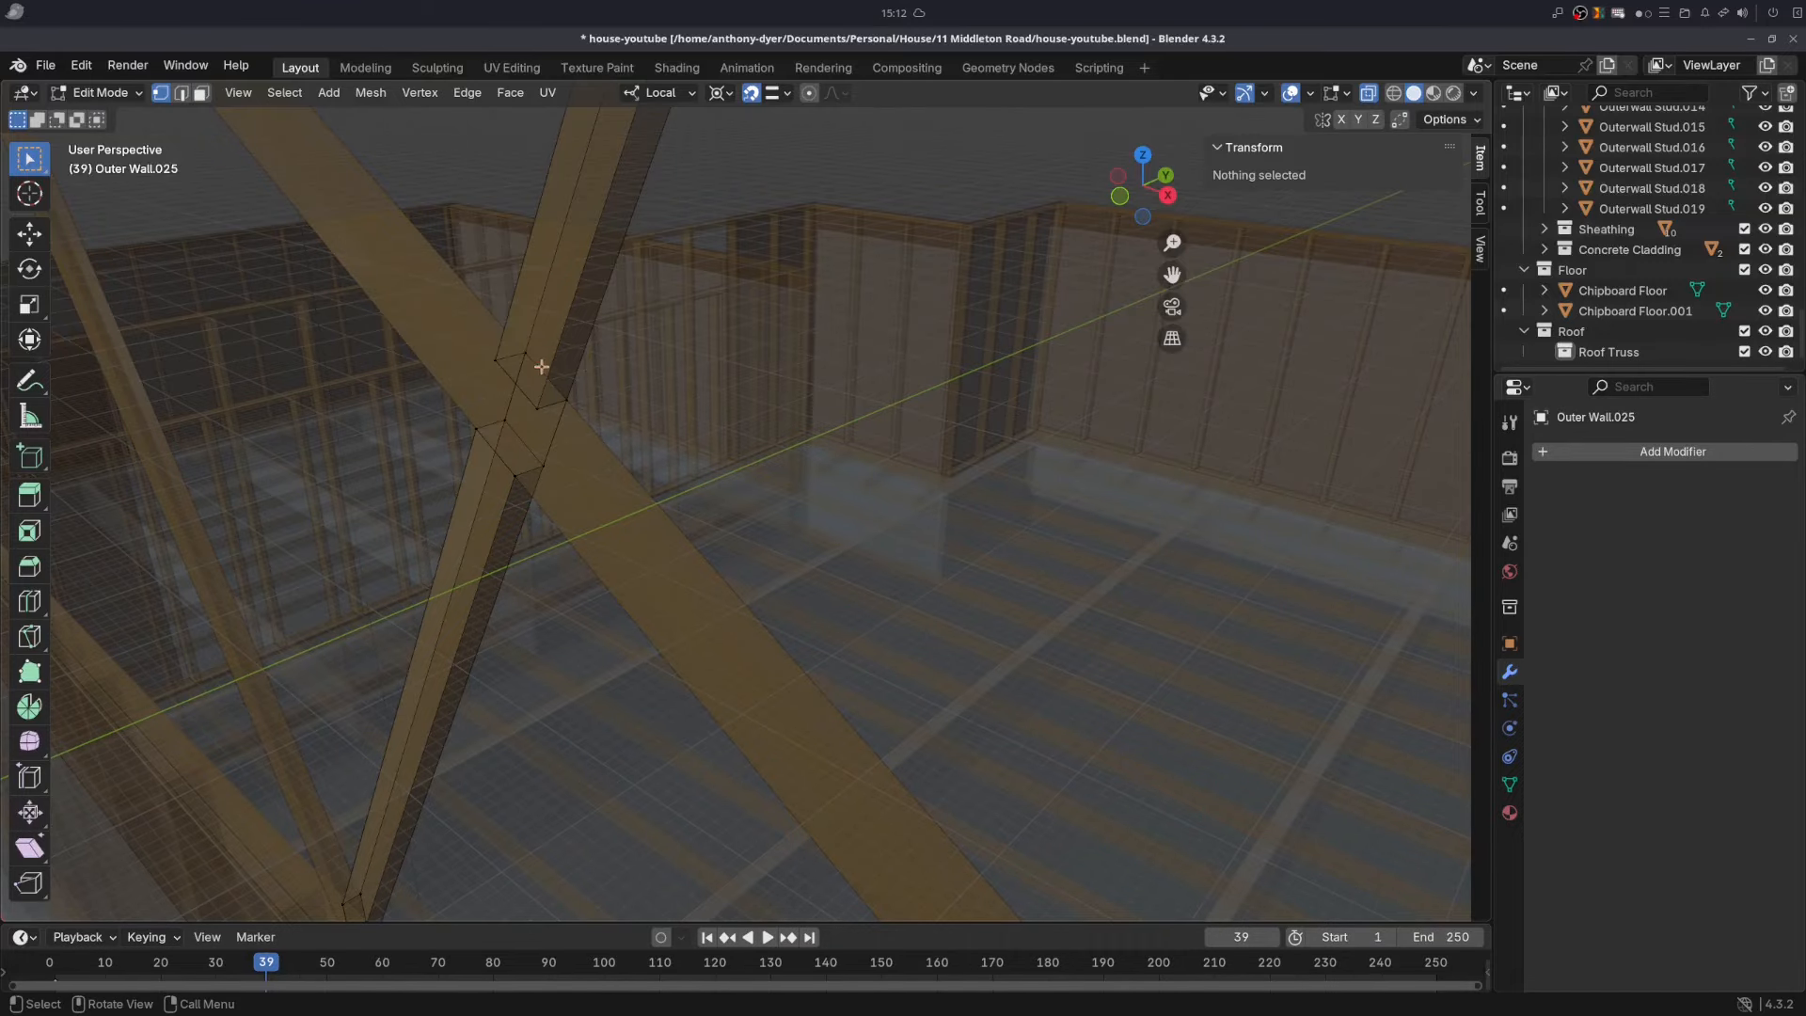
scroll(594, 420, "down", 5)
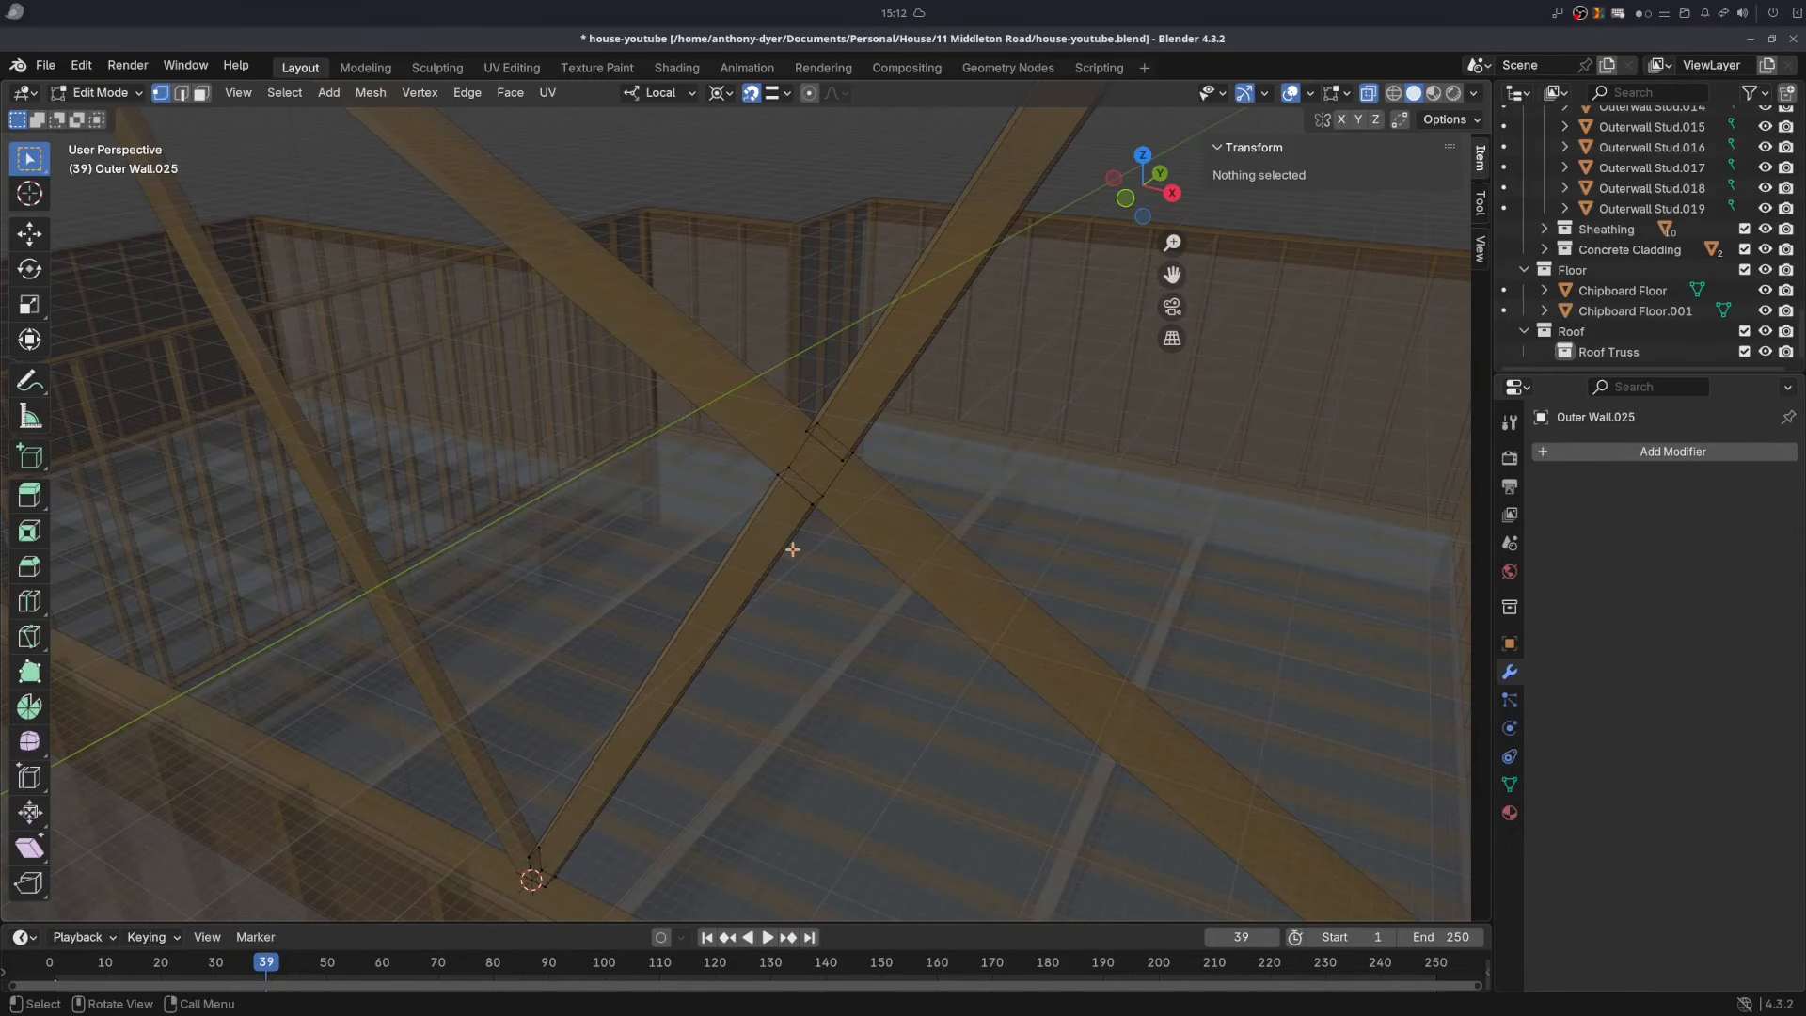
- Undo the Boolean cut and its mesh edits, back to the uncut brace without a modifier
key("ctrl+z")
key("ctrl+z")
key("ctrl+z")
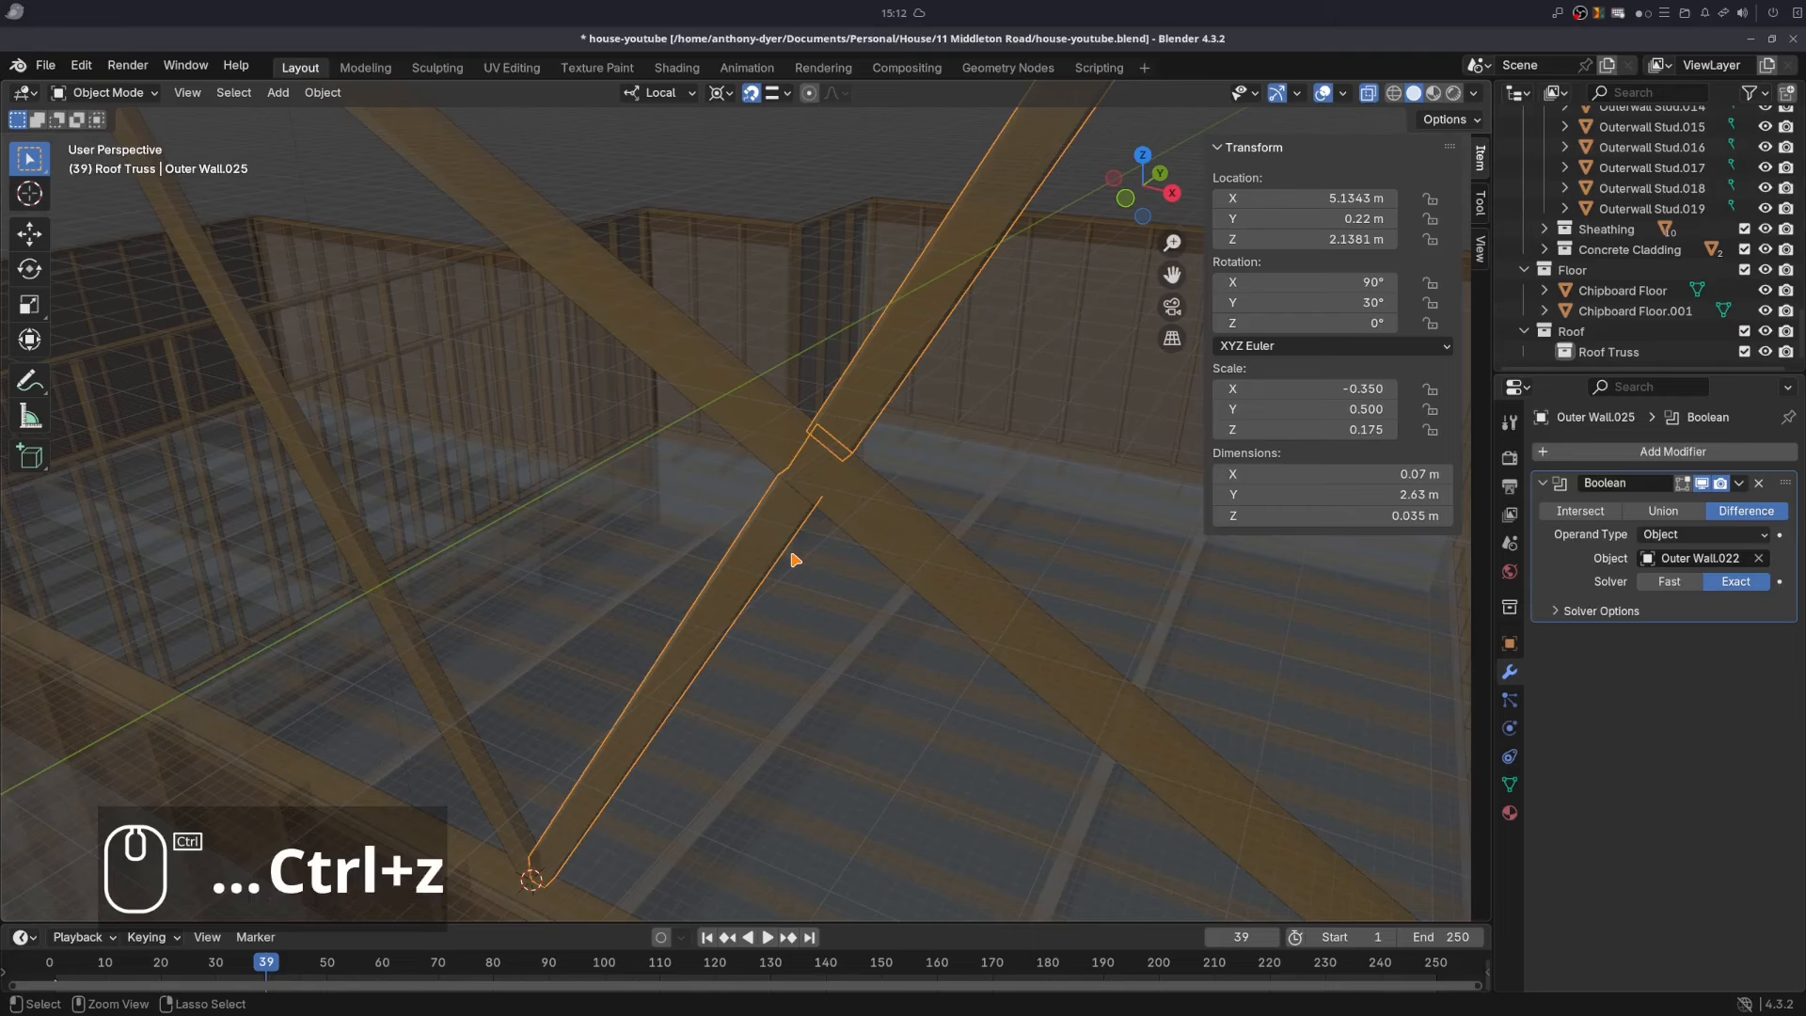
key("ctrl+z")
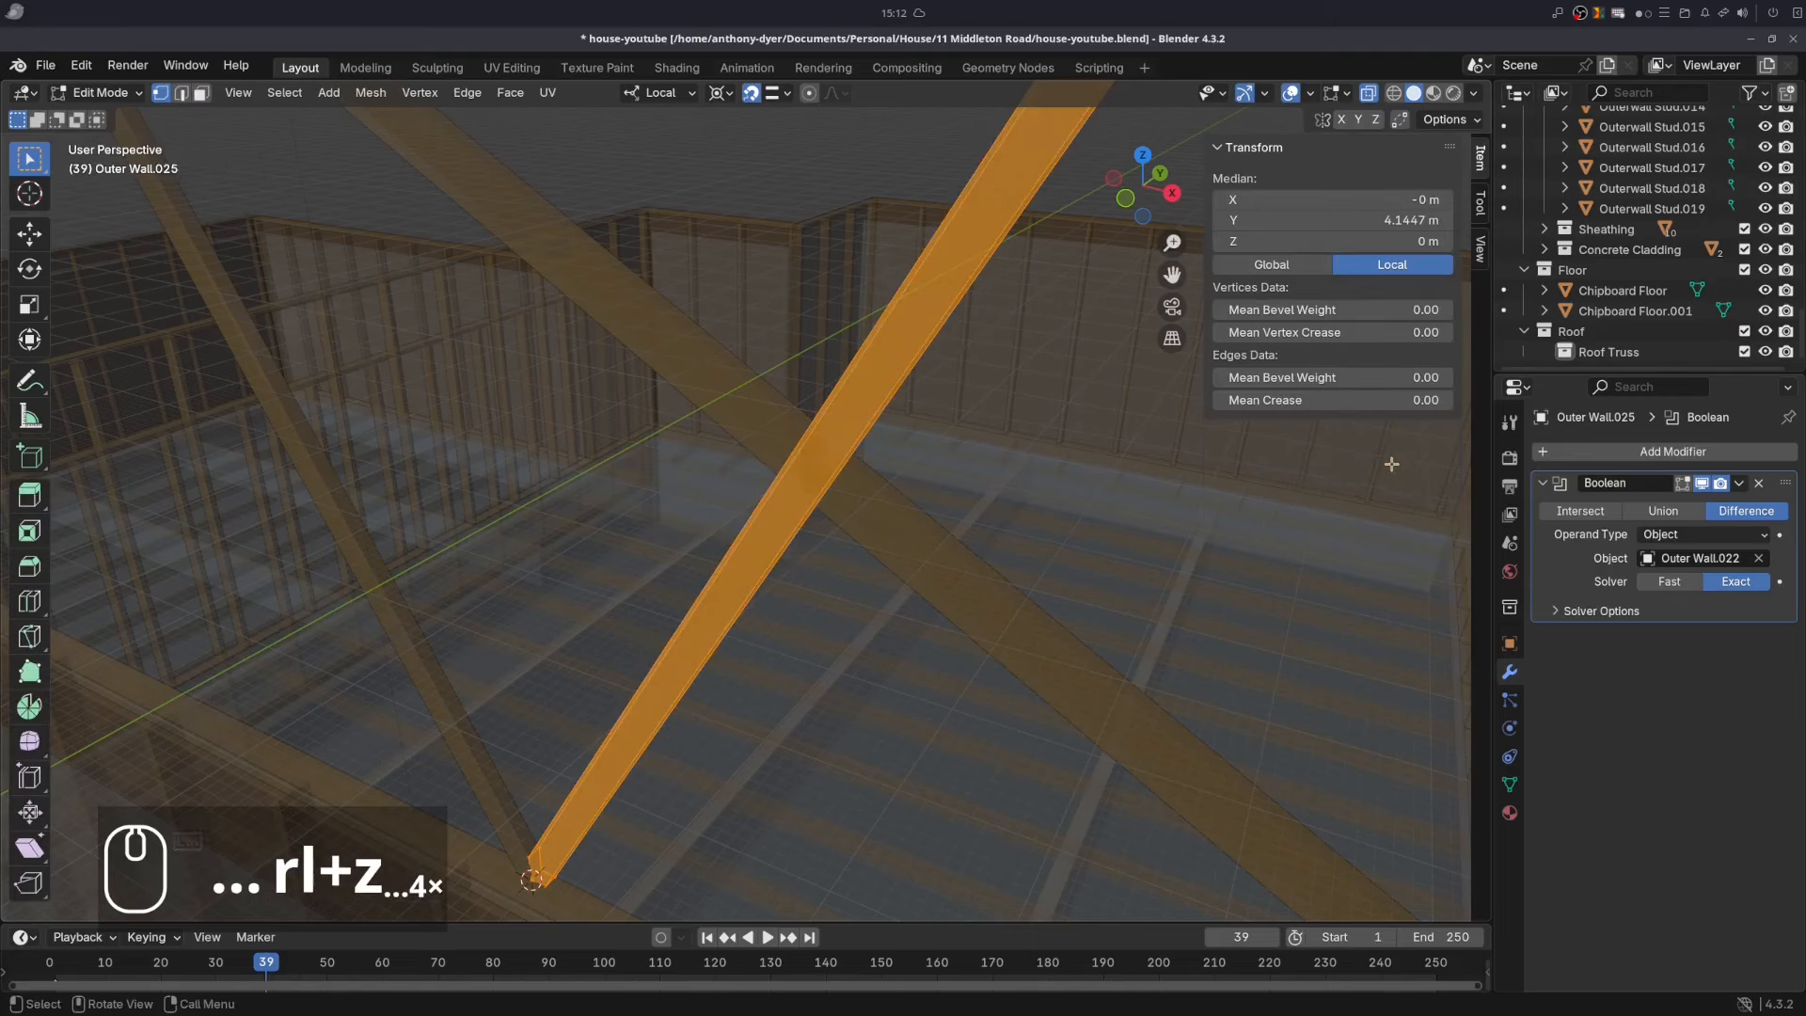
key("ctrl+z")
key("ctrl+z")
key("ctrl+z")
key("ctrl+z")
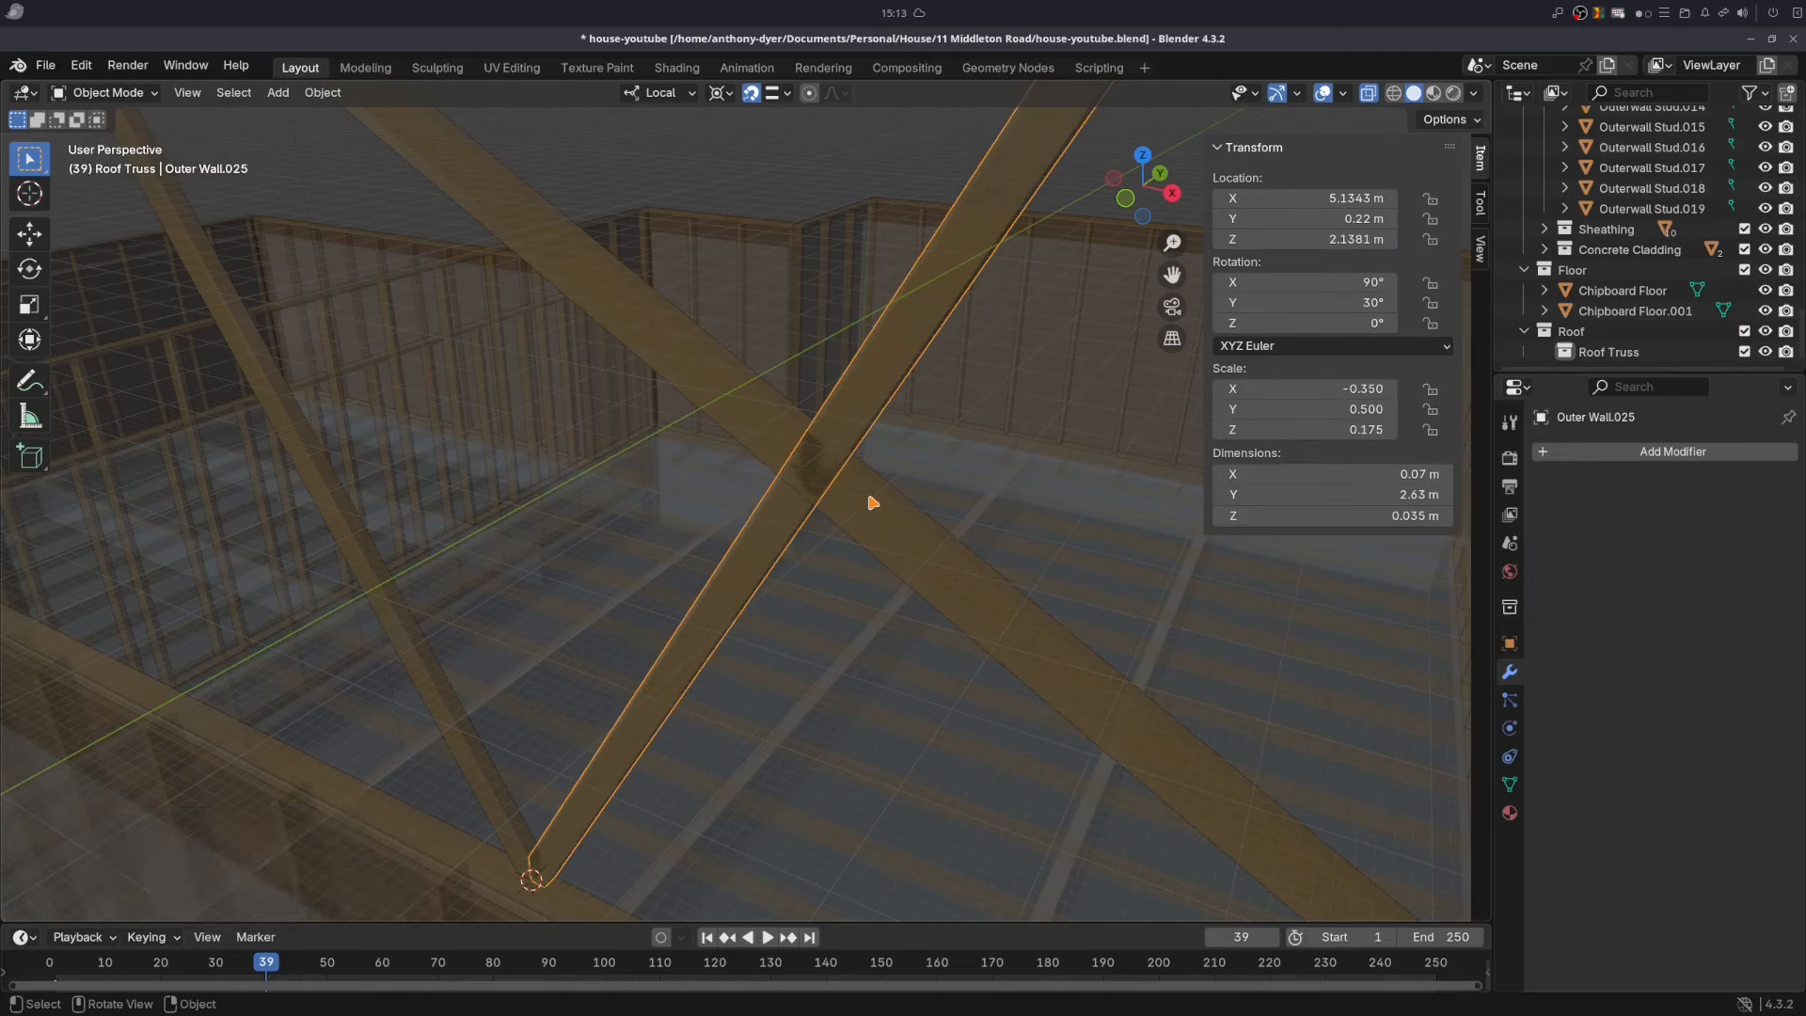
- Set the new brace's Z dimension to 0.034 m
left_click(1375, 520)
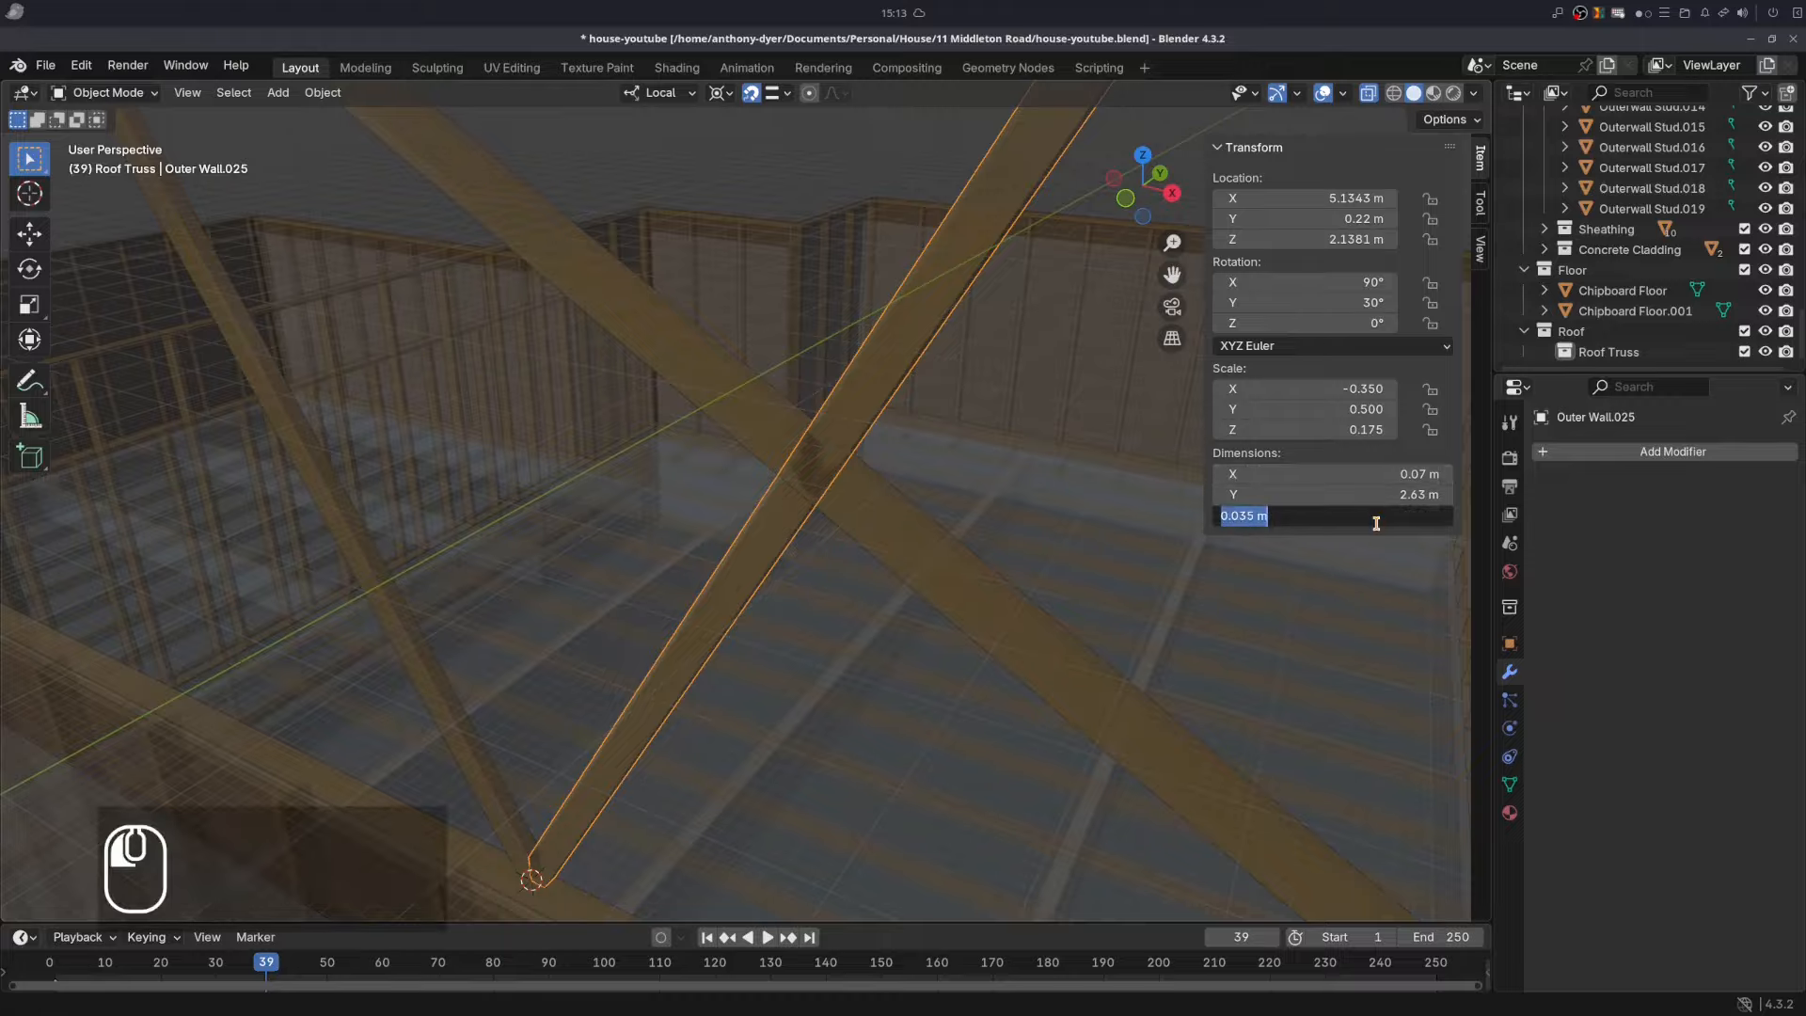
left_click(1248, 513)
key("Delete")
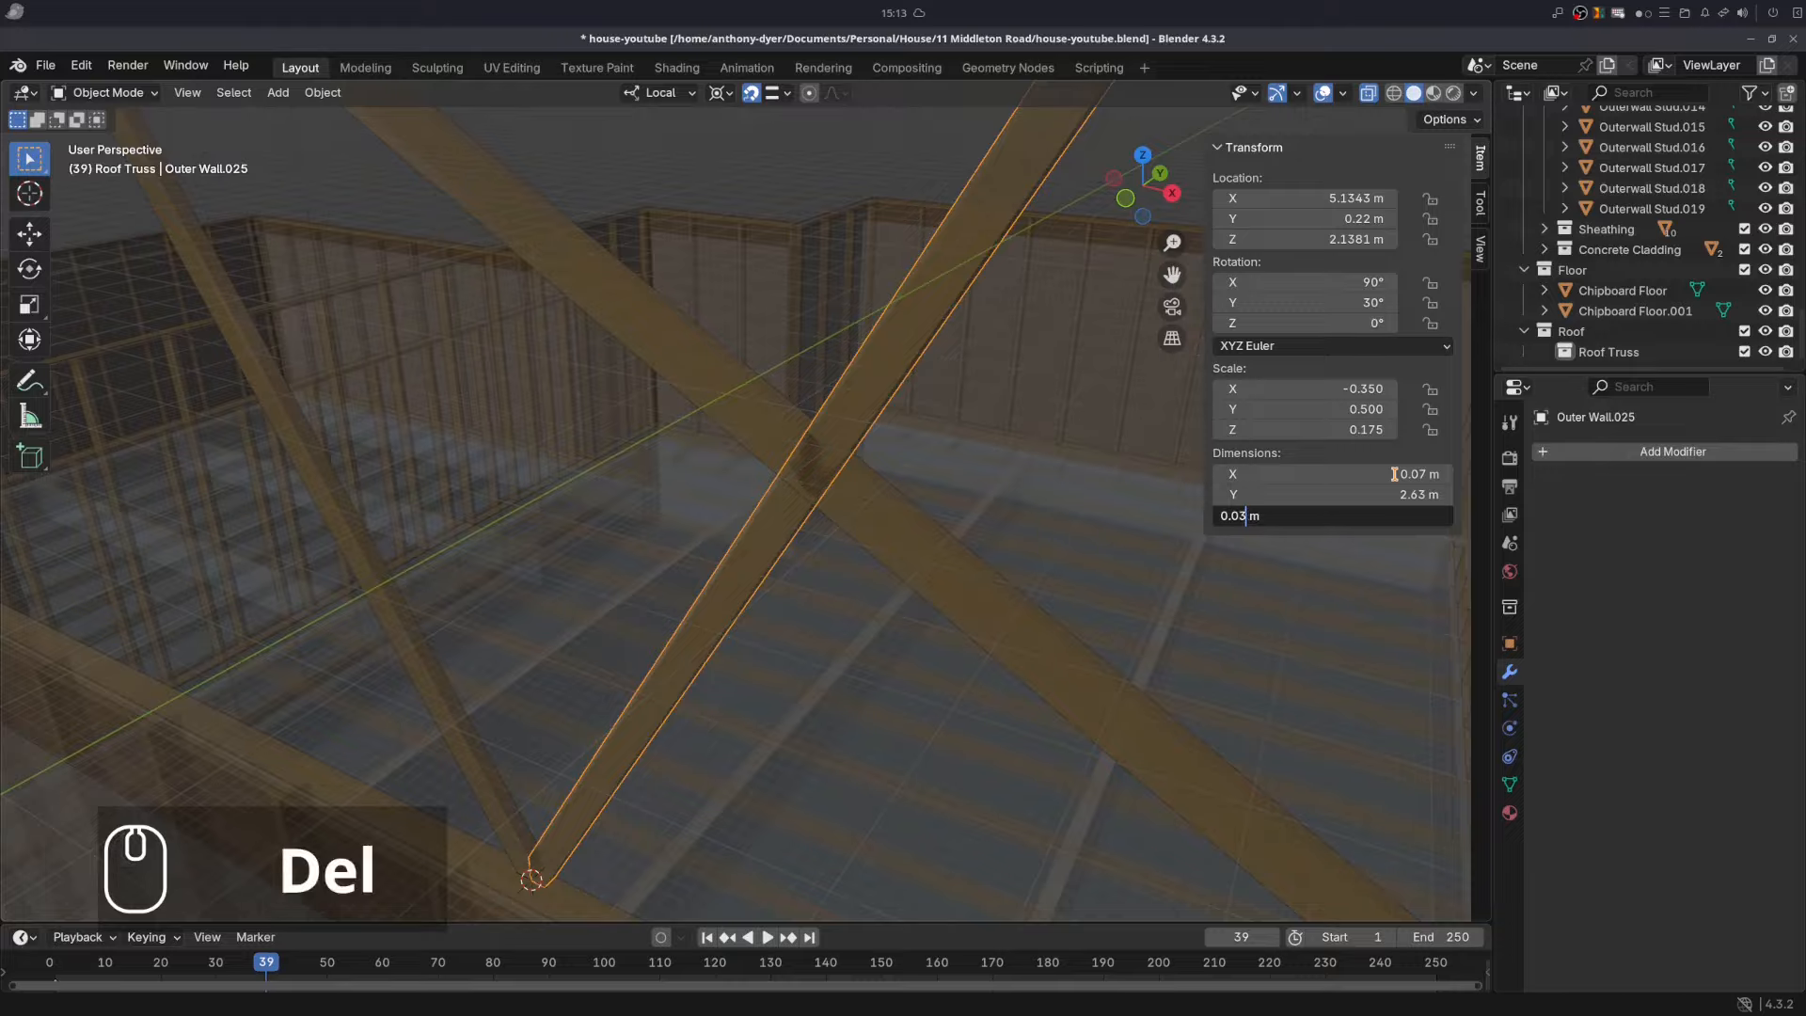
type("4")
key("Return")
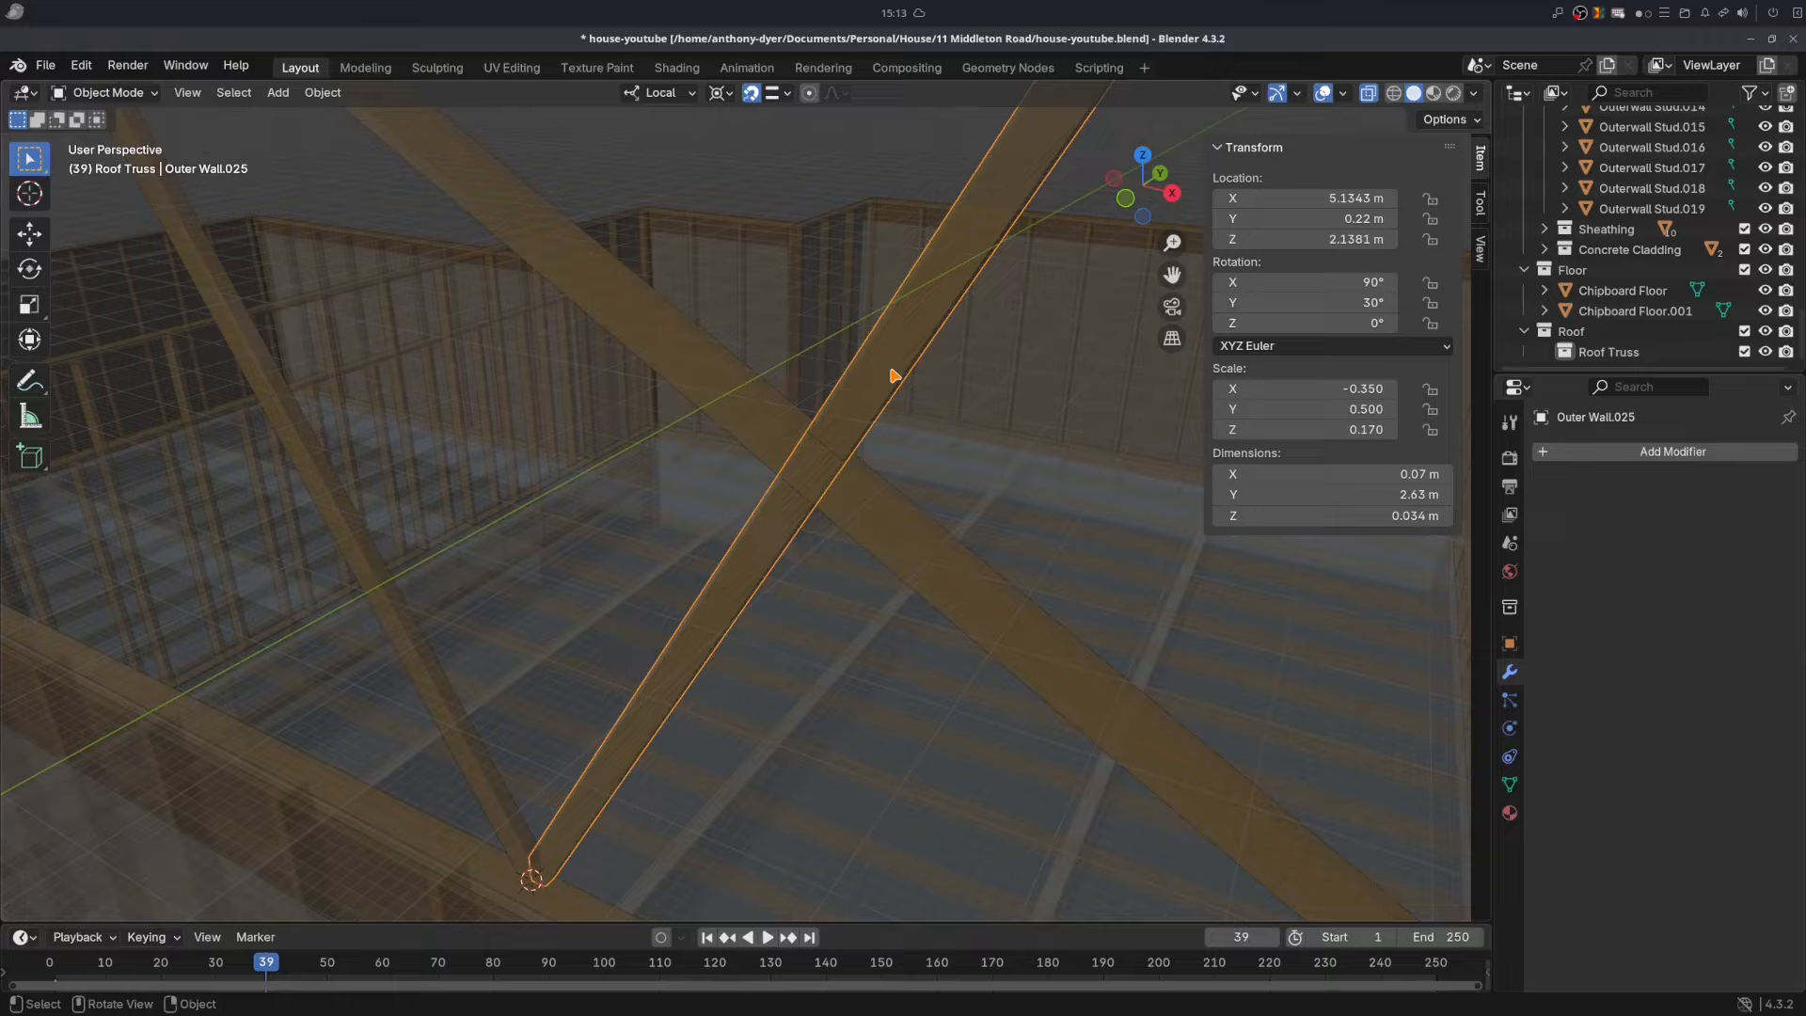
- Add a Boolean Difference modifier to the brace with crossing timber Outer Wall.022 as its object, and apply it
left_click(1594, 452)
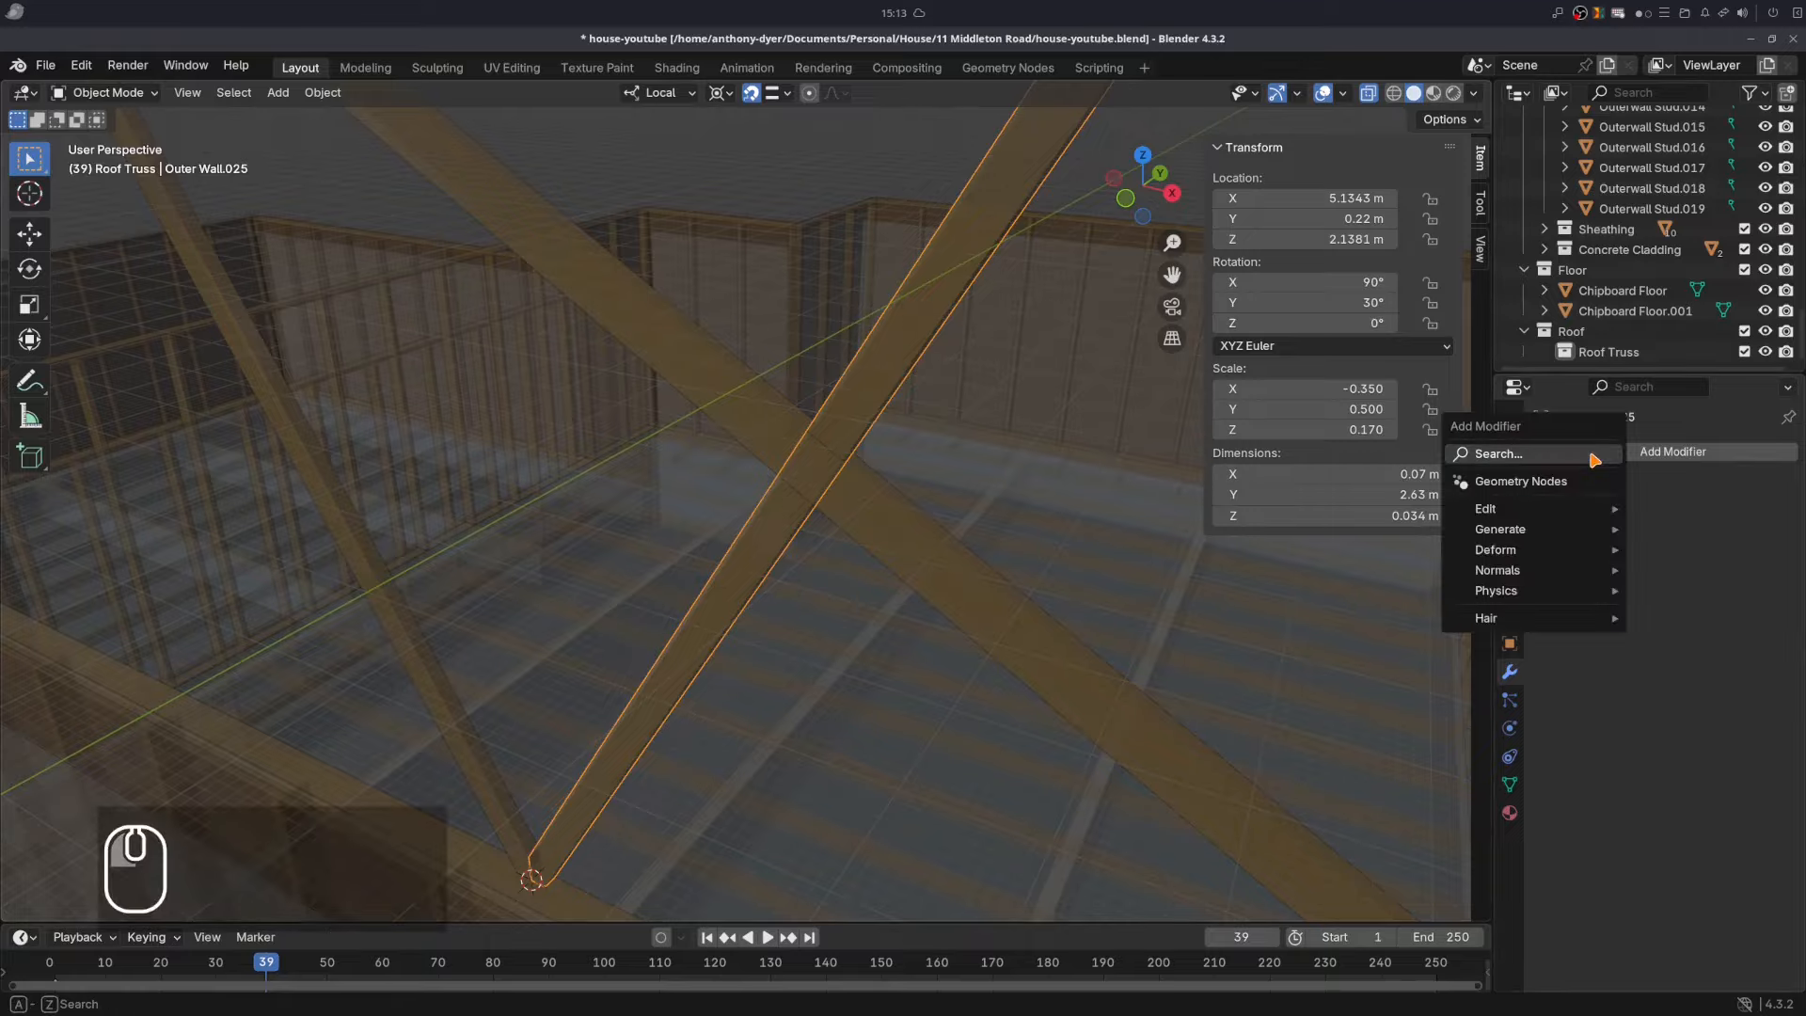
left_click(1517, 457)
left_click(1446, 487)
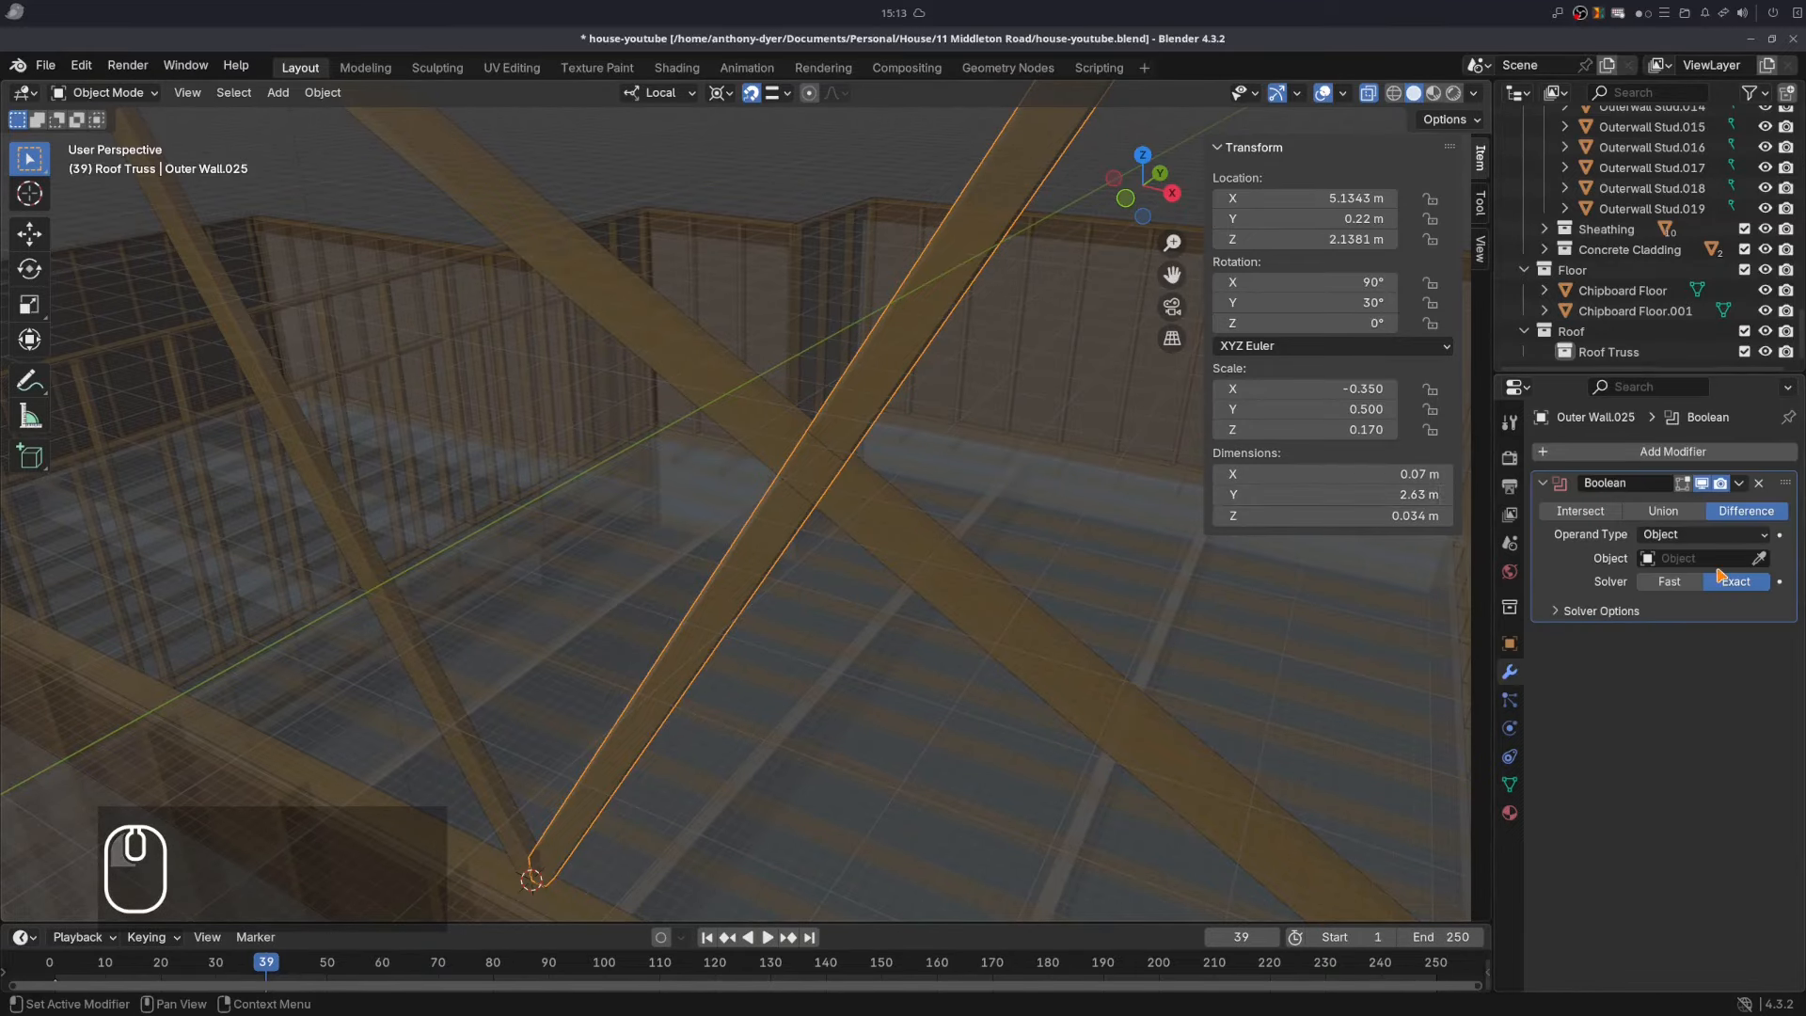
left_click(1758, 558)
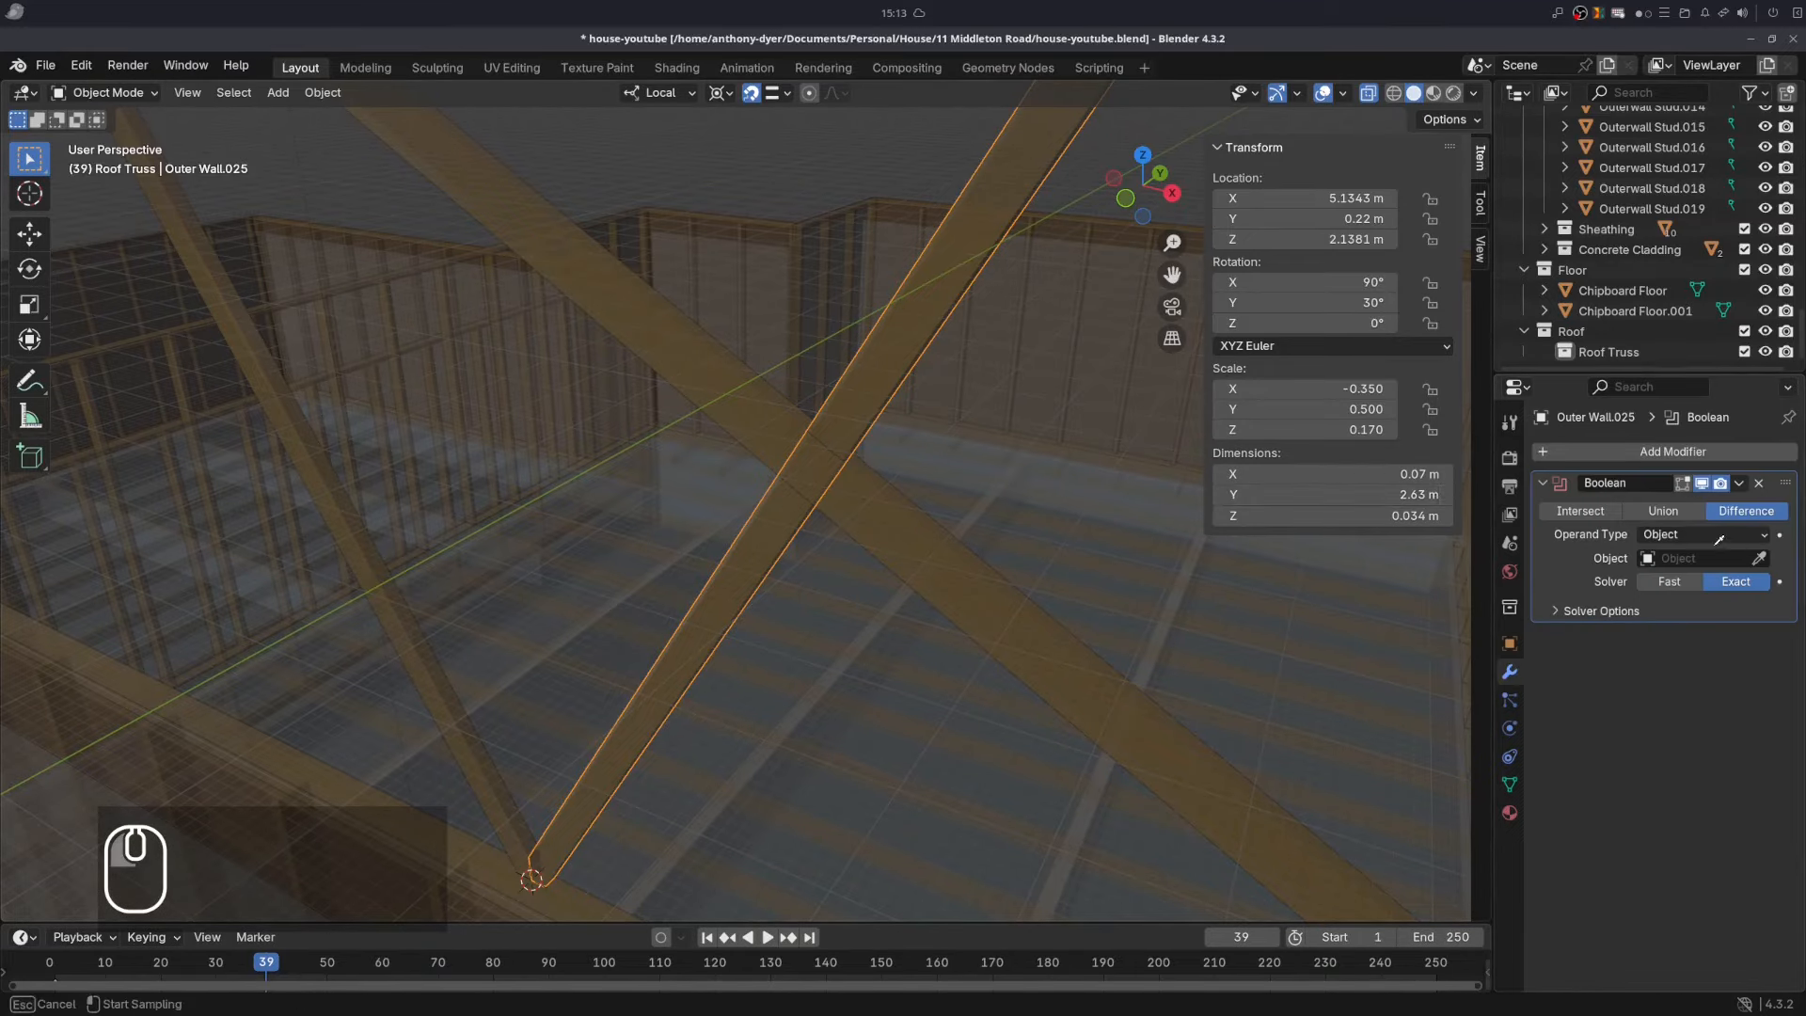
left_click(866, 519)
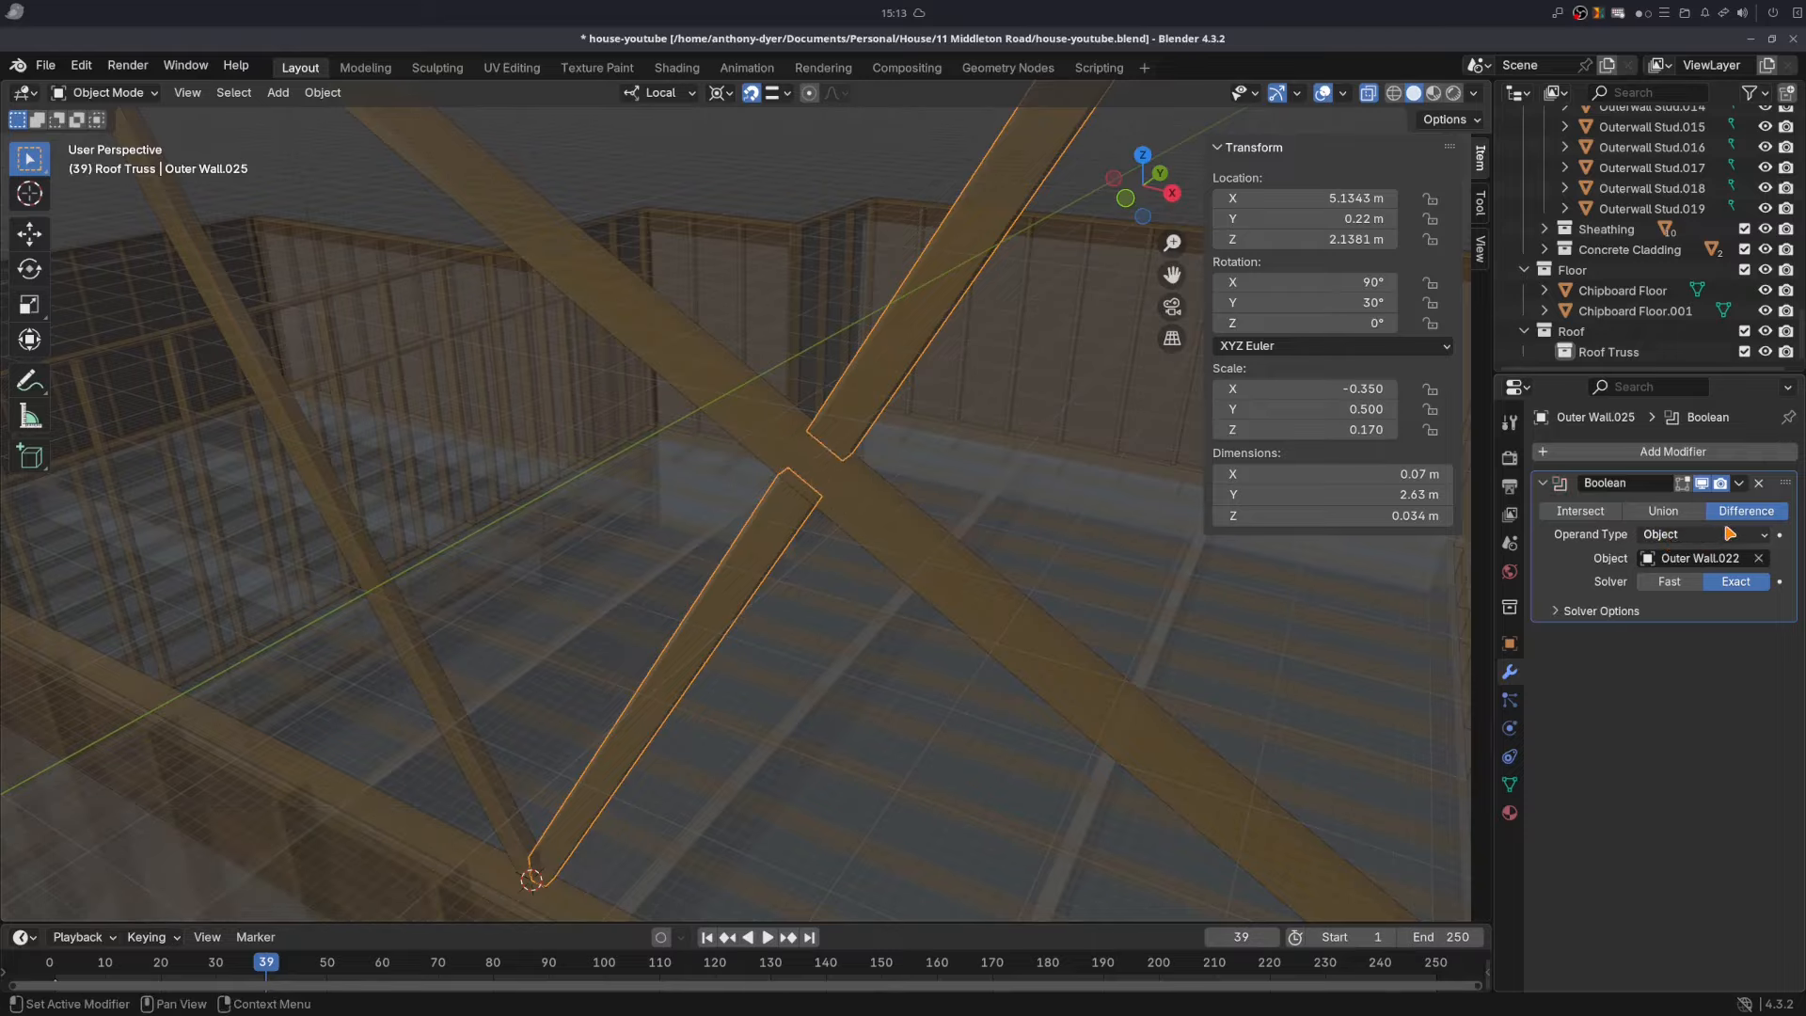
left_click(1743, 496)
left_click(1590, 503)
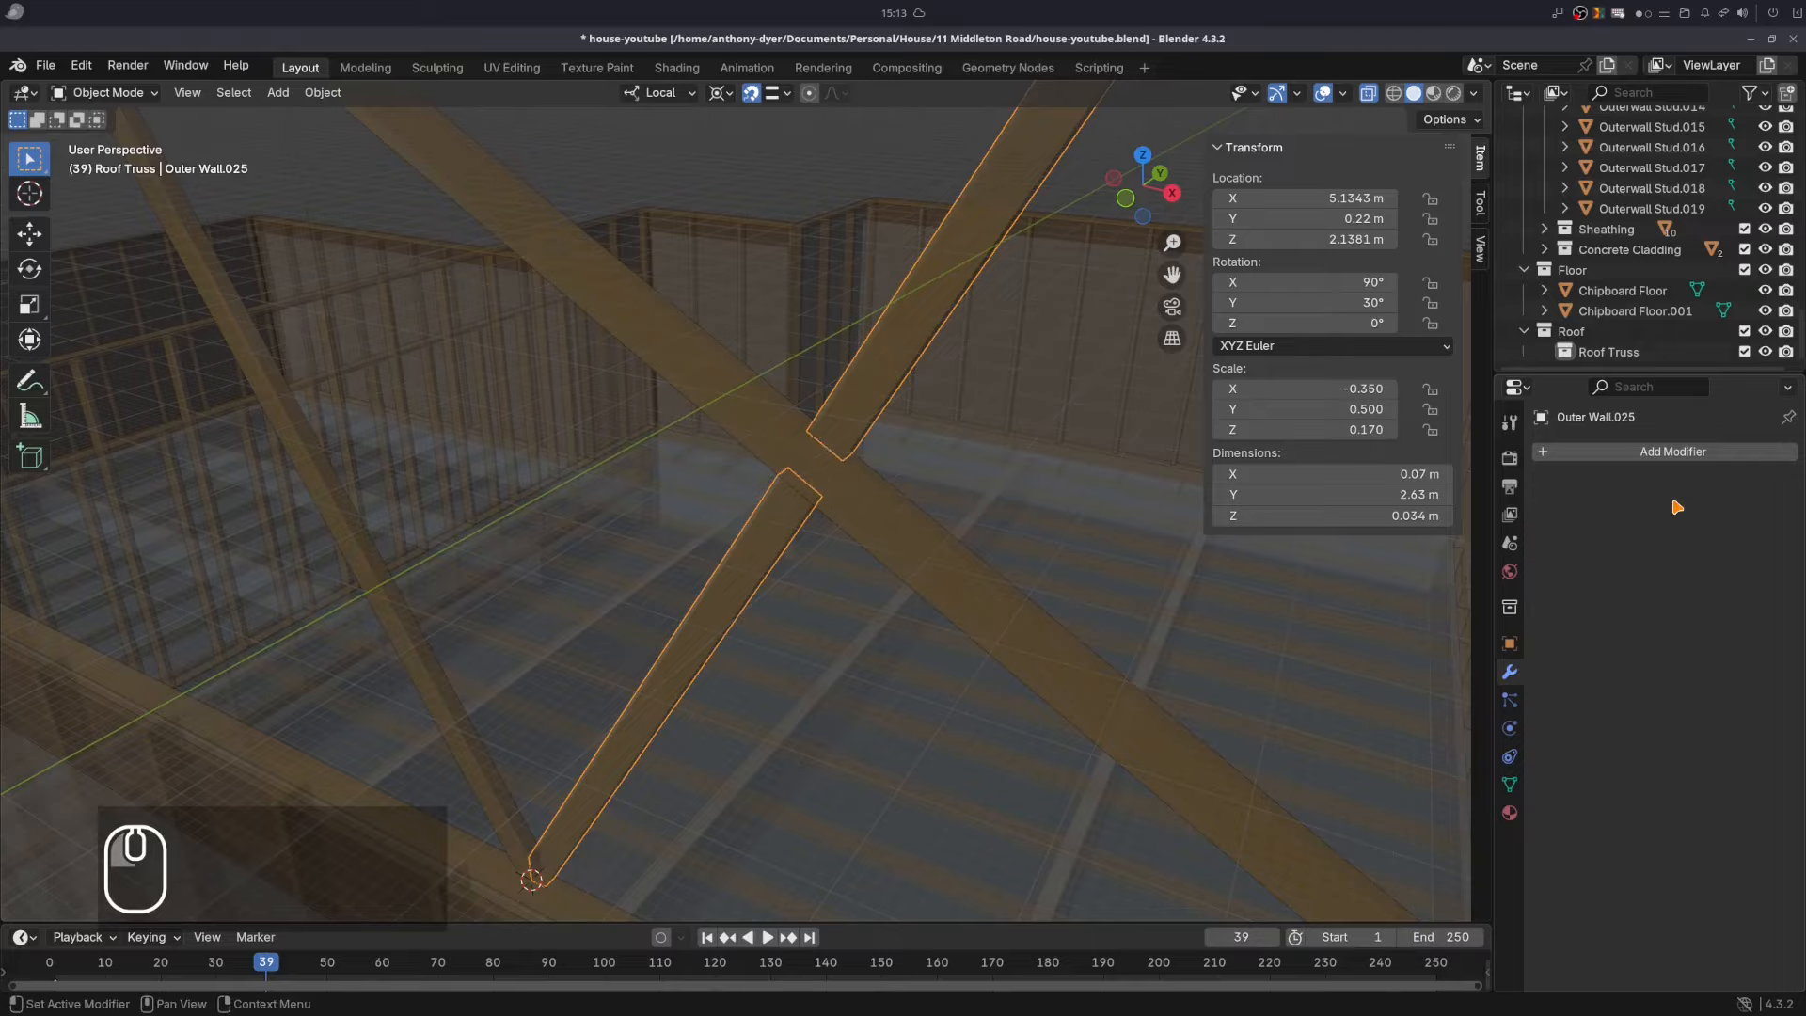
- Set the cut brace's Z dimension to 0.035 m
left_click(1364, 517)
type("0.035")
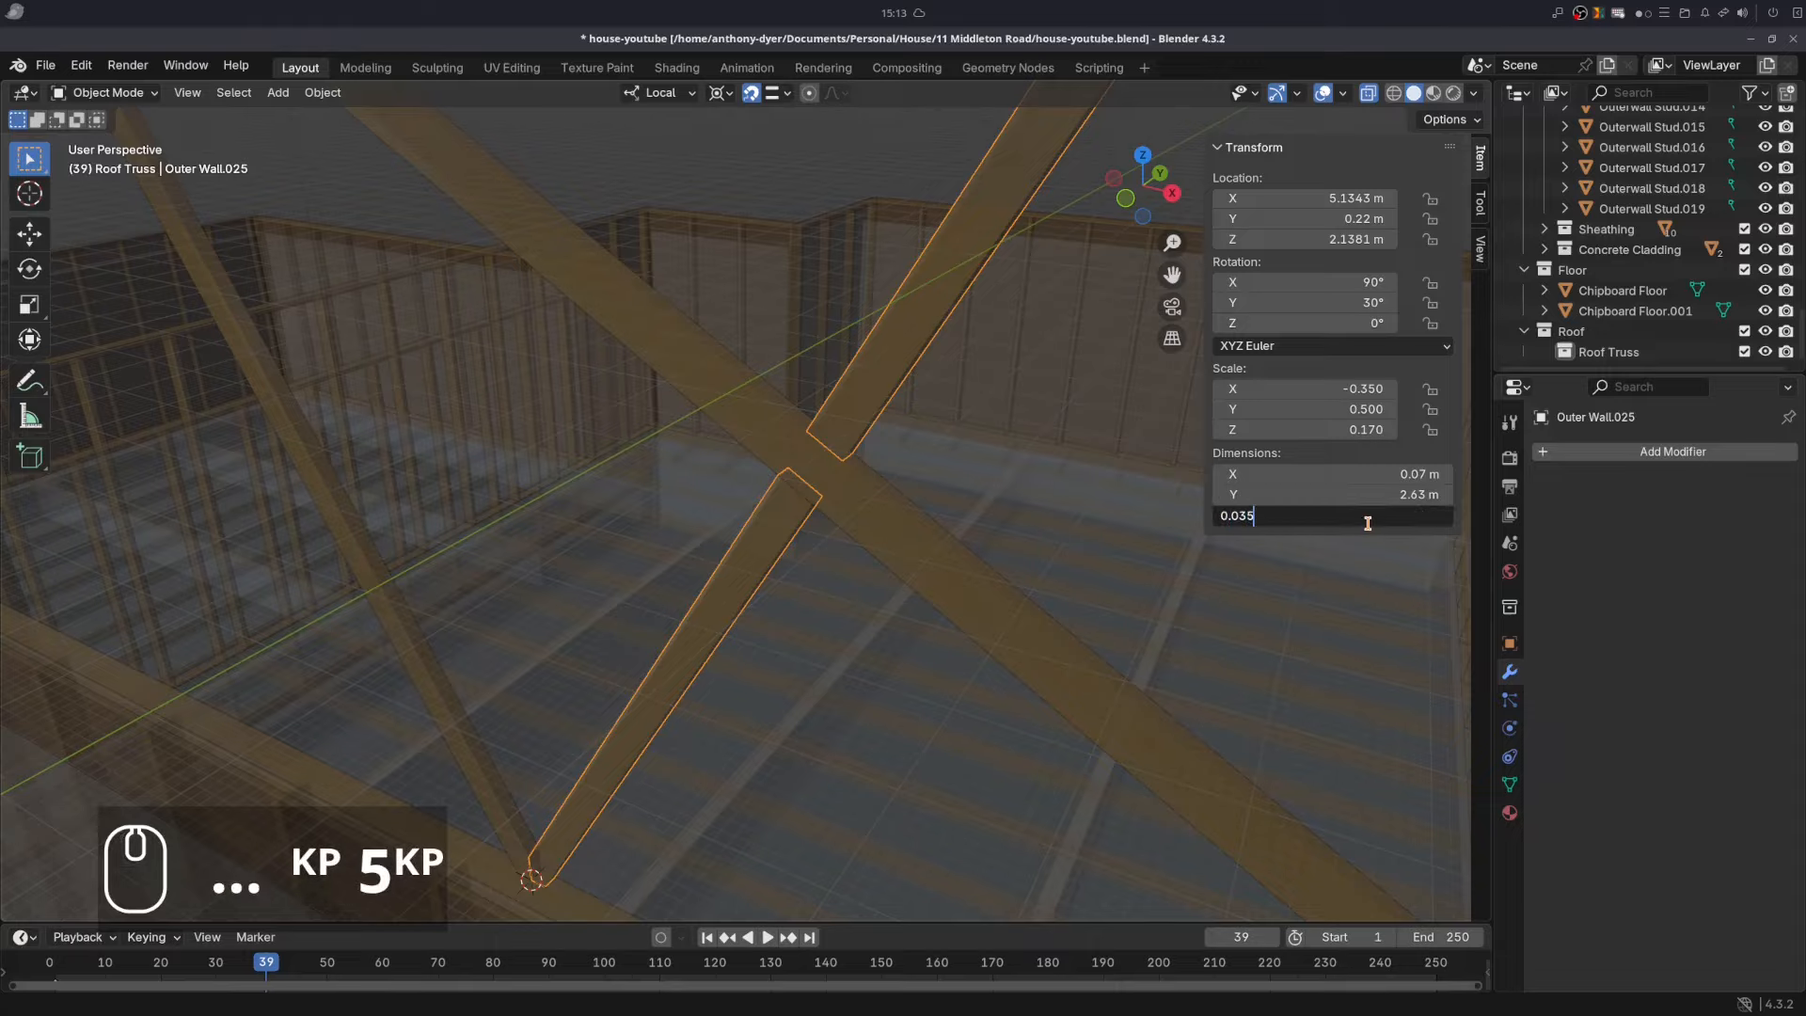
key("Return")
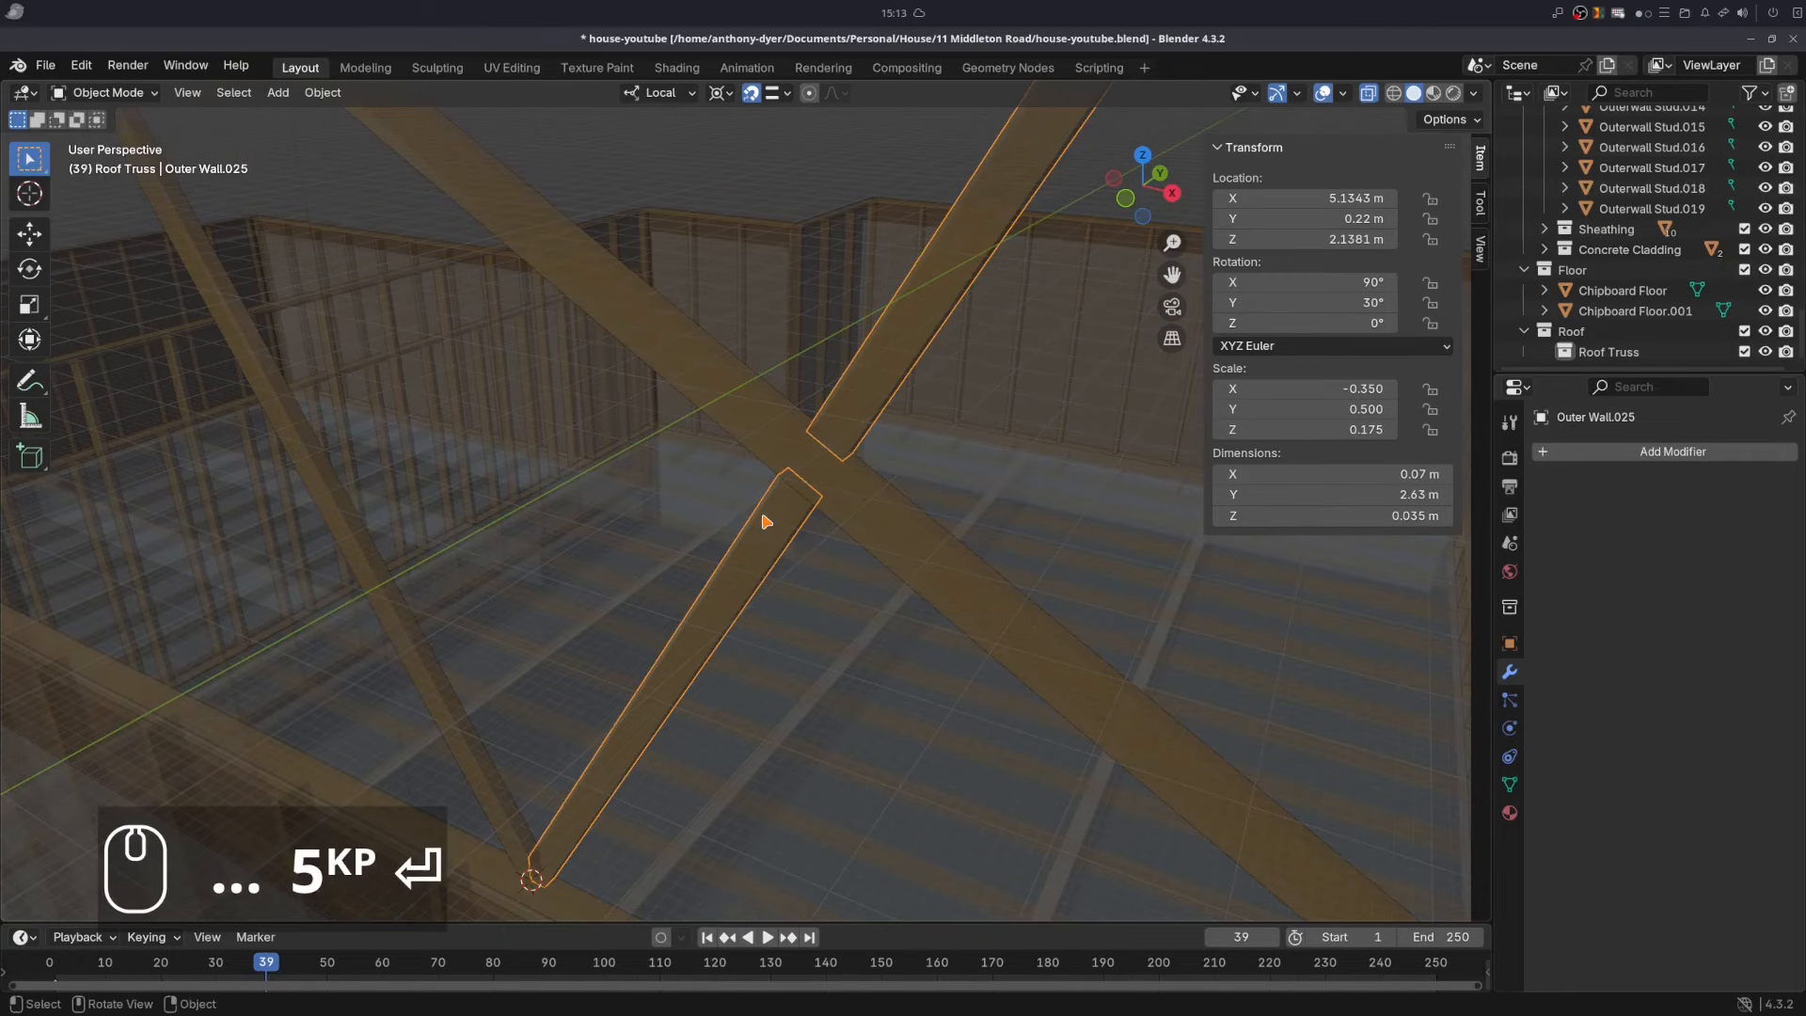
- Delete the vertices of the cut brace's upper piece beyond the crossing rafter, keeping only the lower piece
scroll(764, 499, "down", 4)
key("Tab")
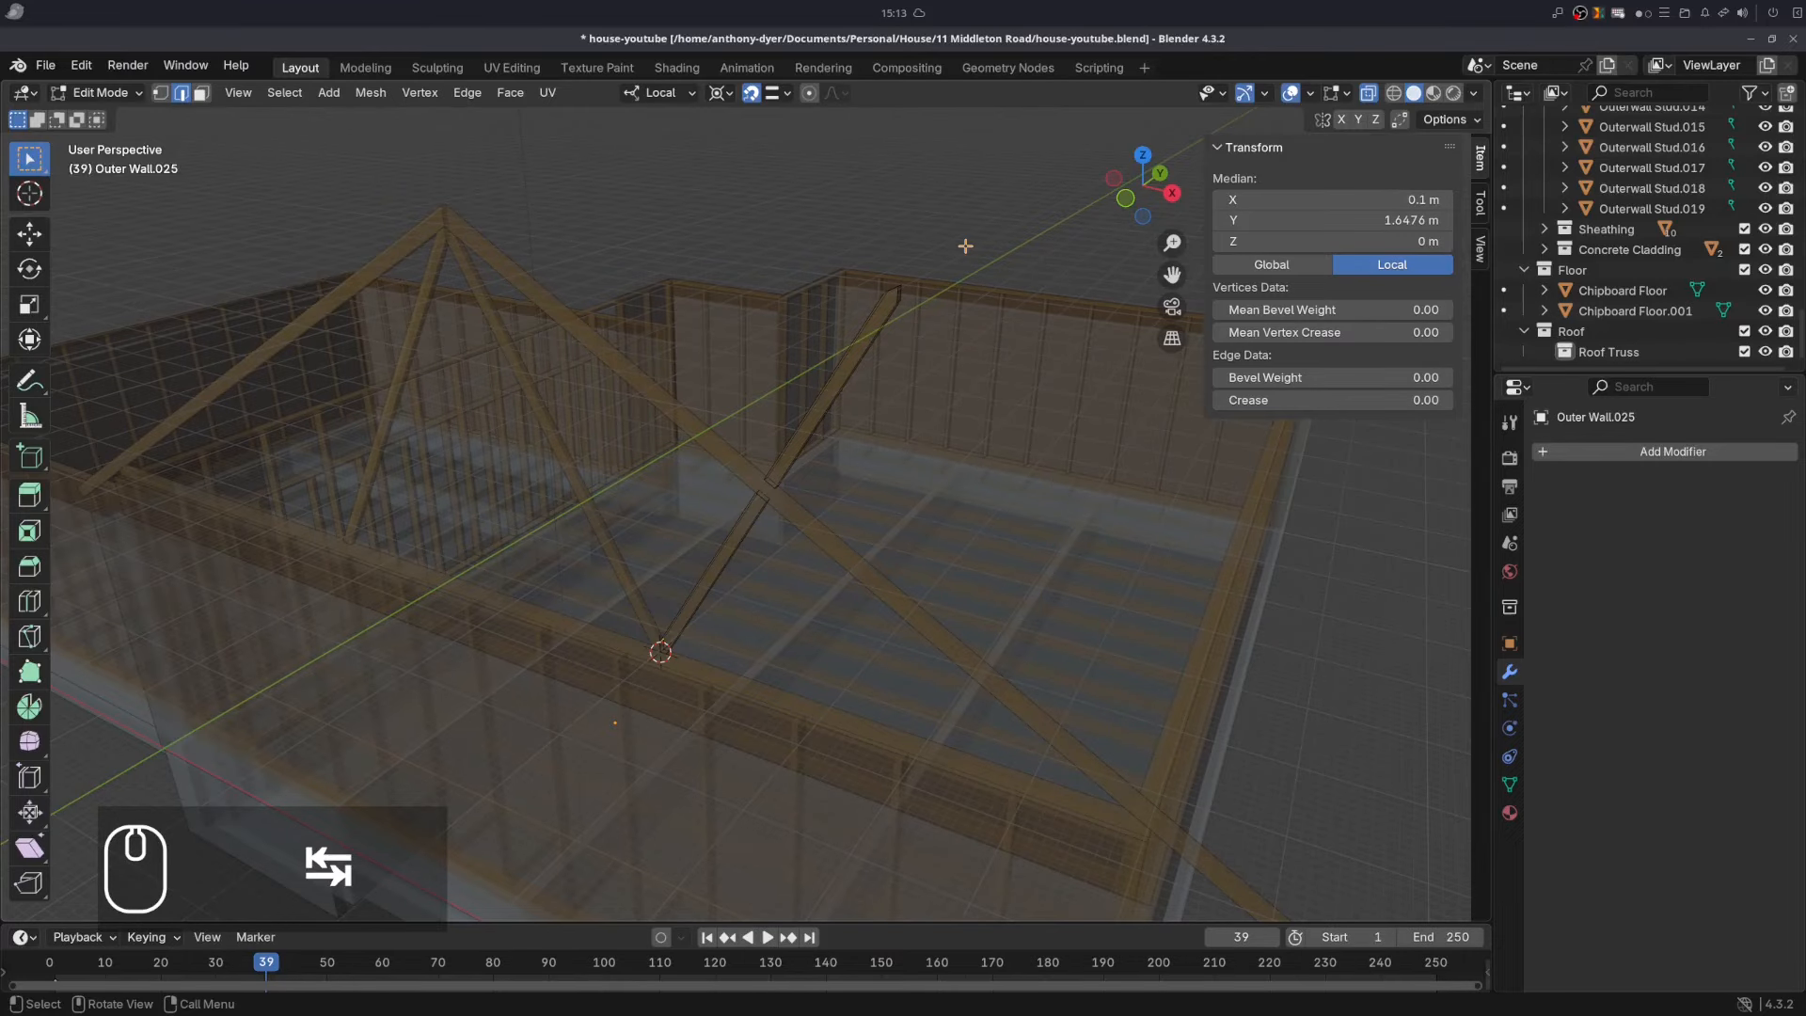
left_click_drag(965, 246, 765, 490)
key("Delete")
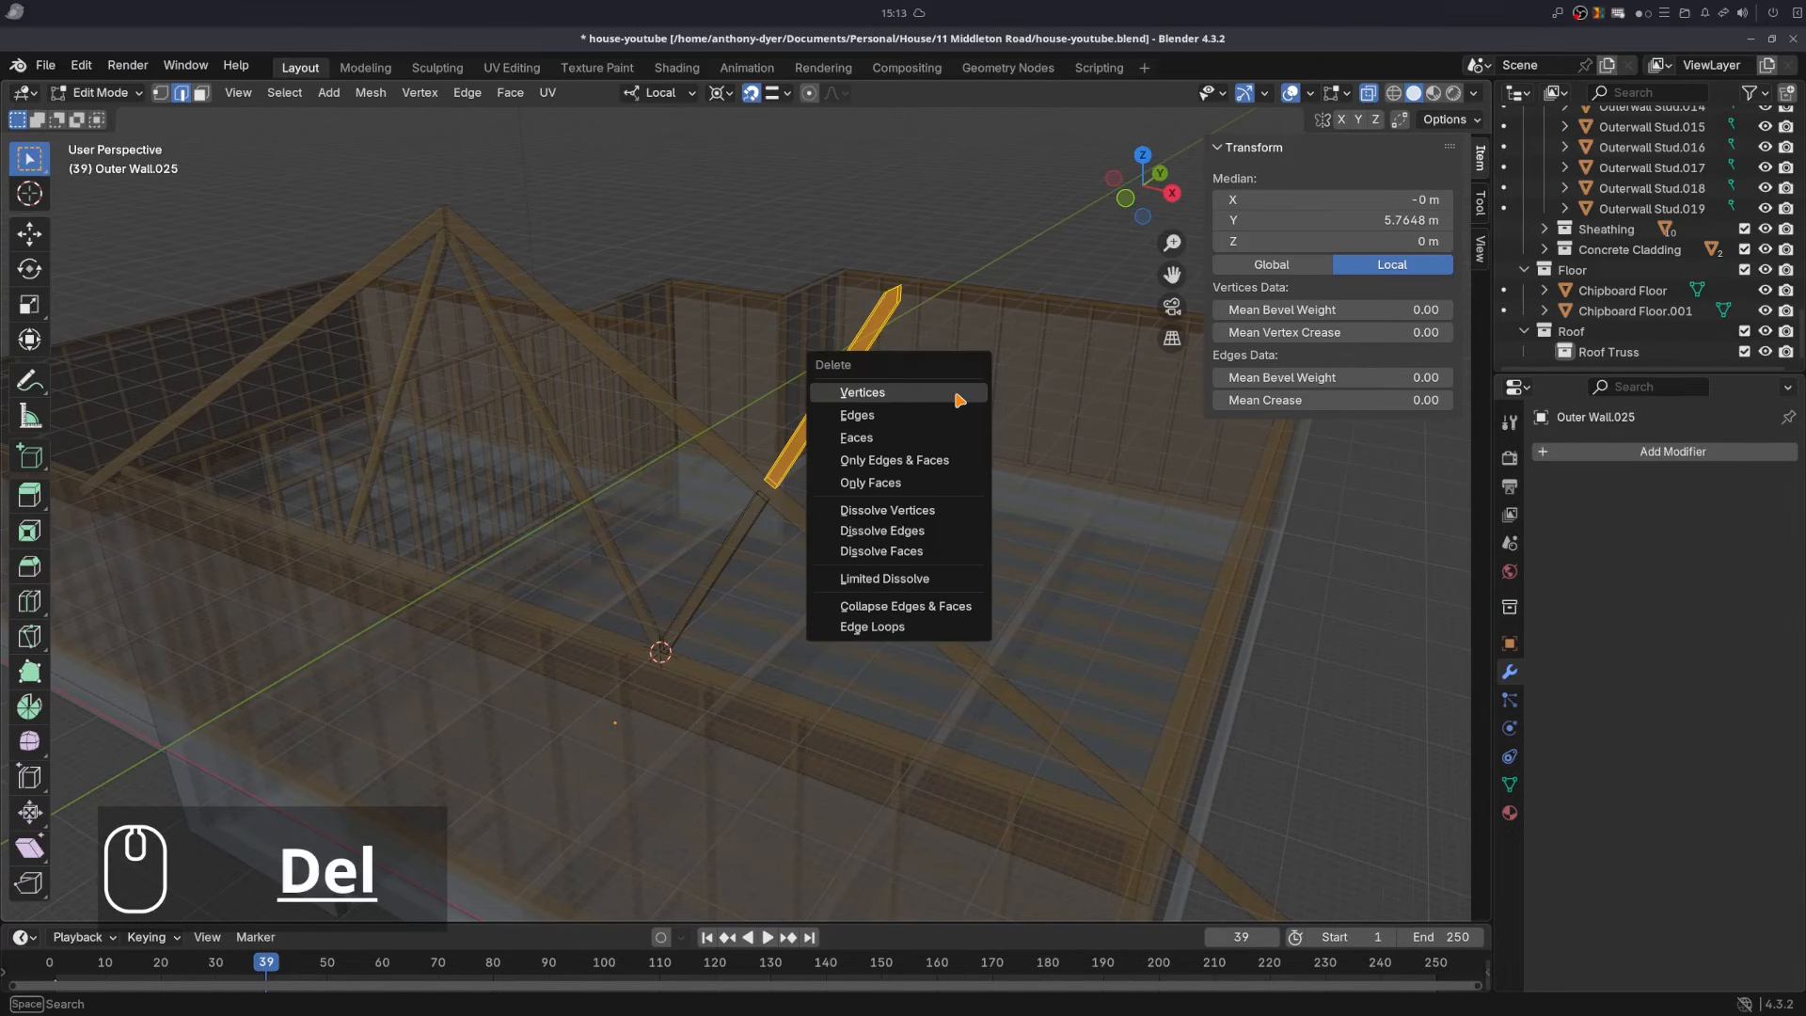
left_click(958, 399)
scroll(825, 524, "up", 2)
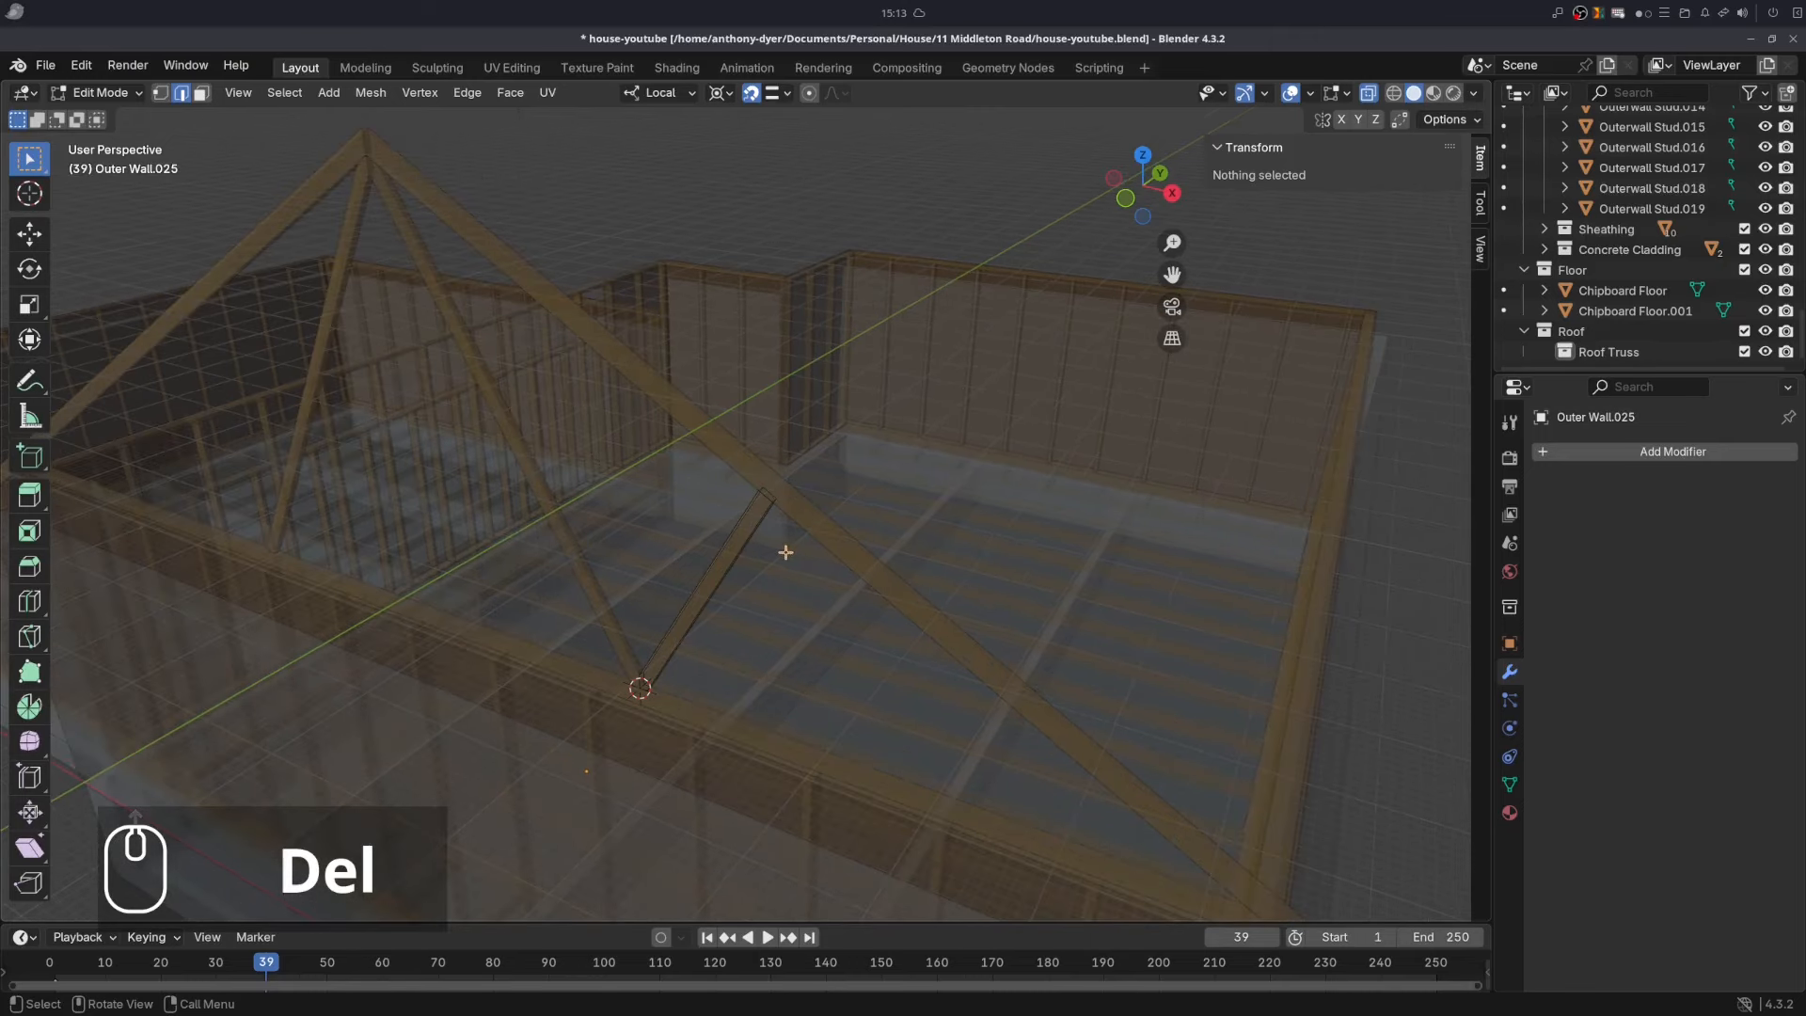
key("Tab")
- Snap the 3D cursor to the top vertex of long brace Outer Wall.023 at the truss apex, with X-ray off
middle_click_drag(702, 508, 830, 511)
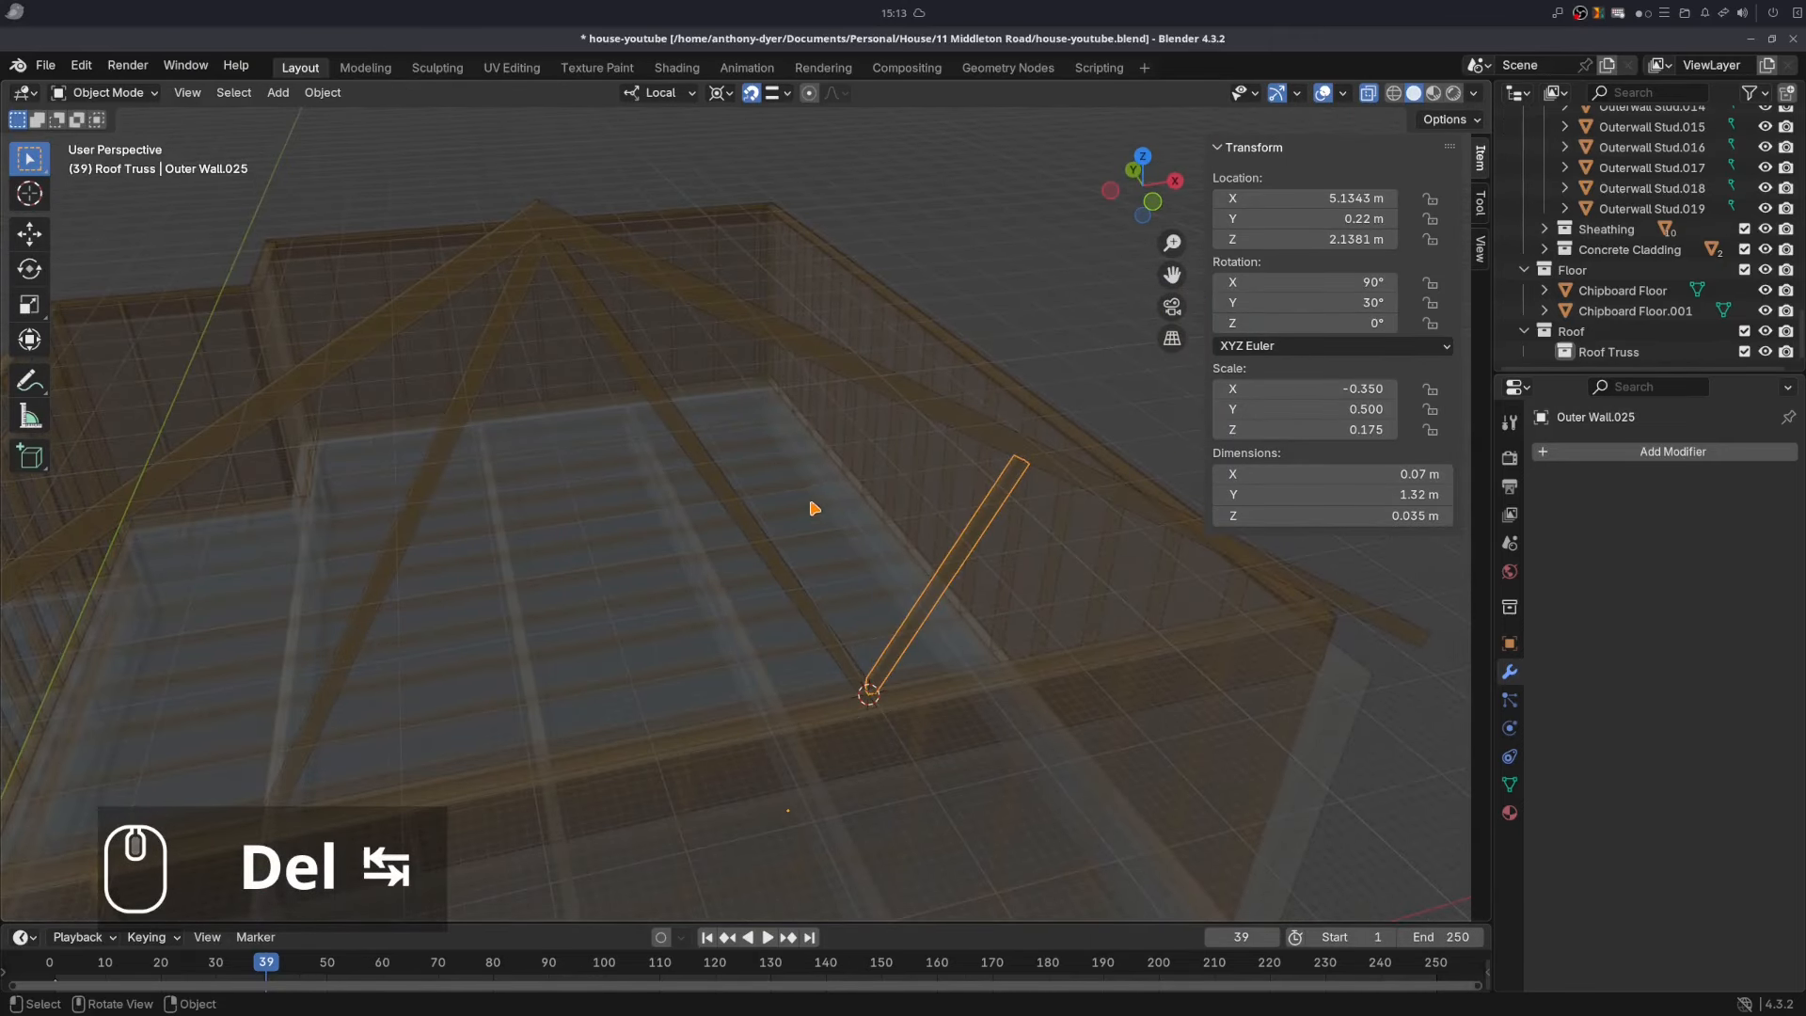
middle_click_drag(550, 477, 725, 568, "shift")
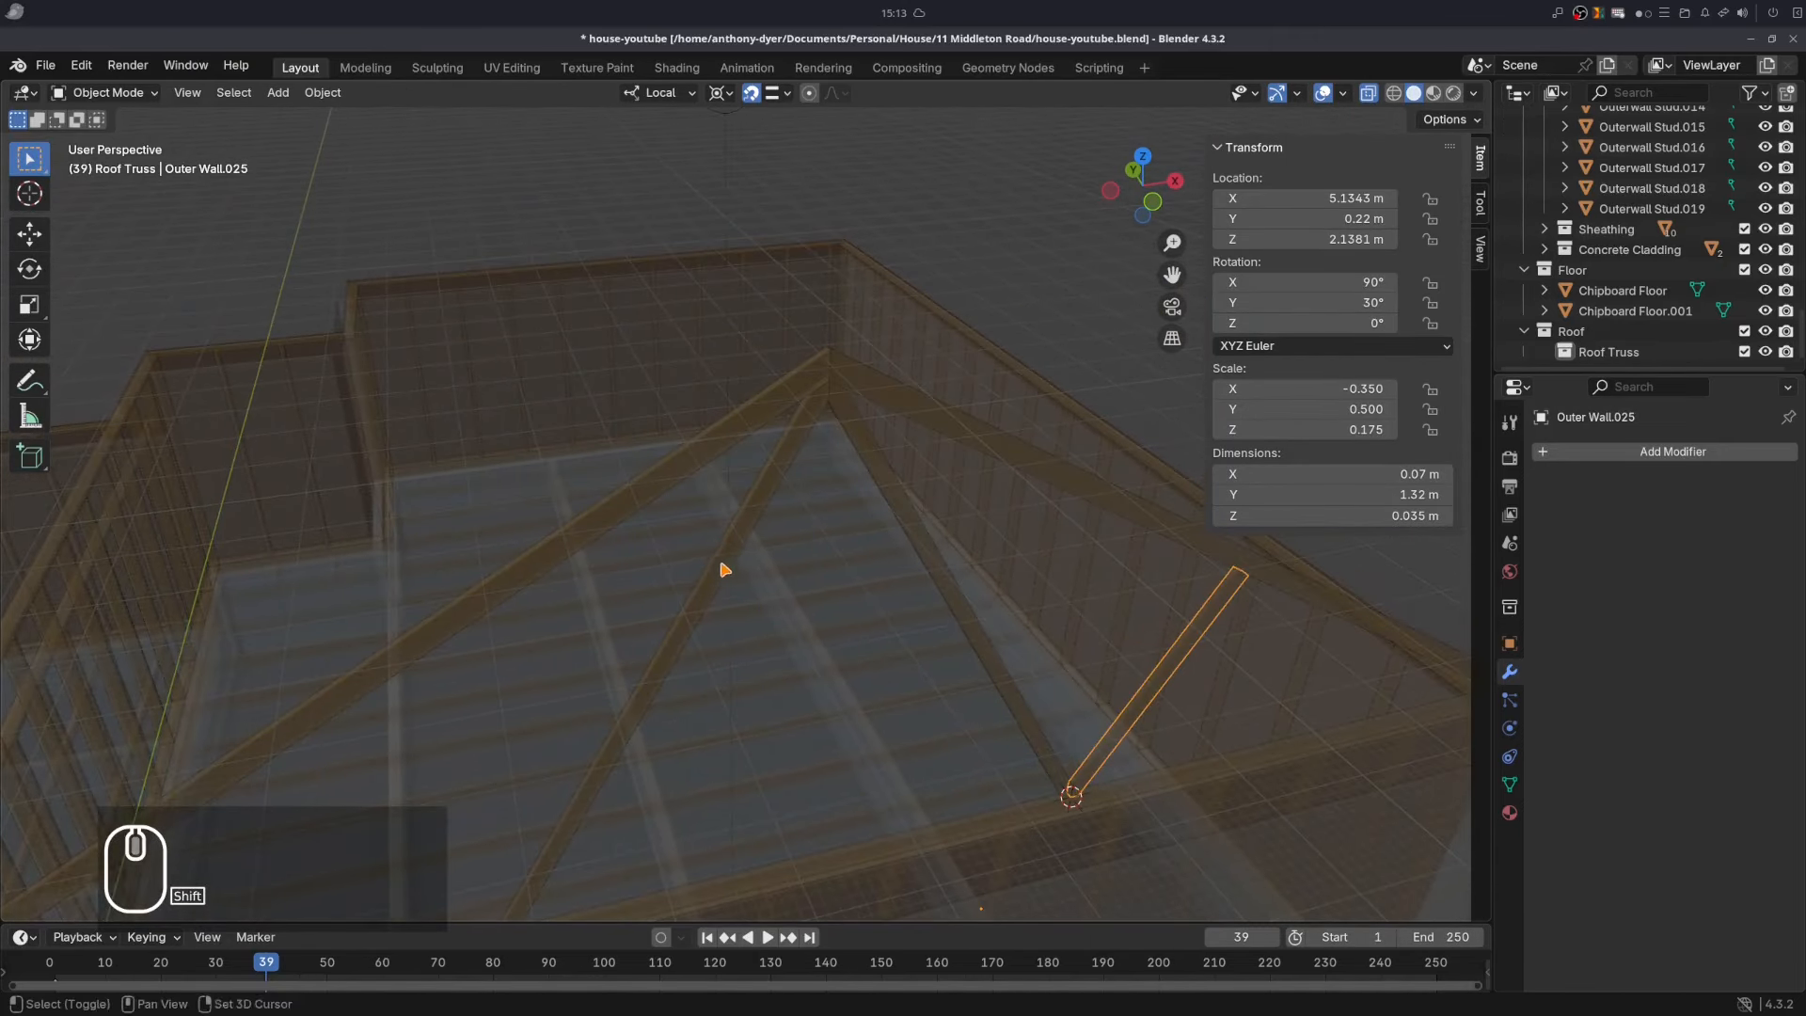
scroll(901, 326, "up", 3)
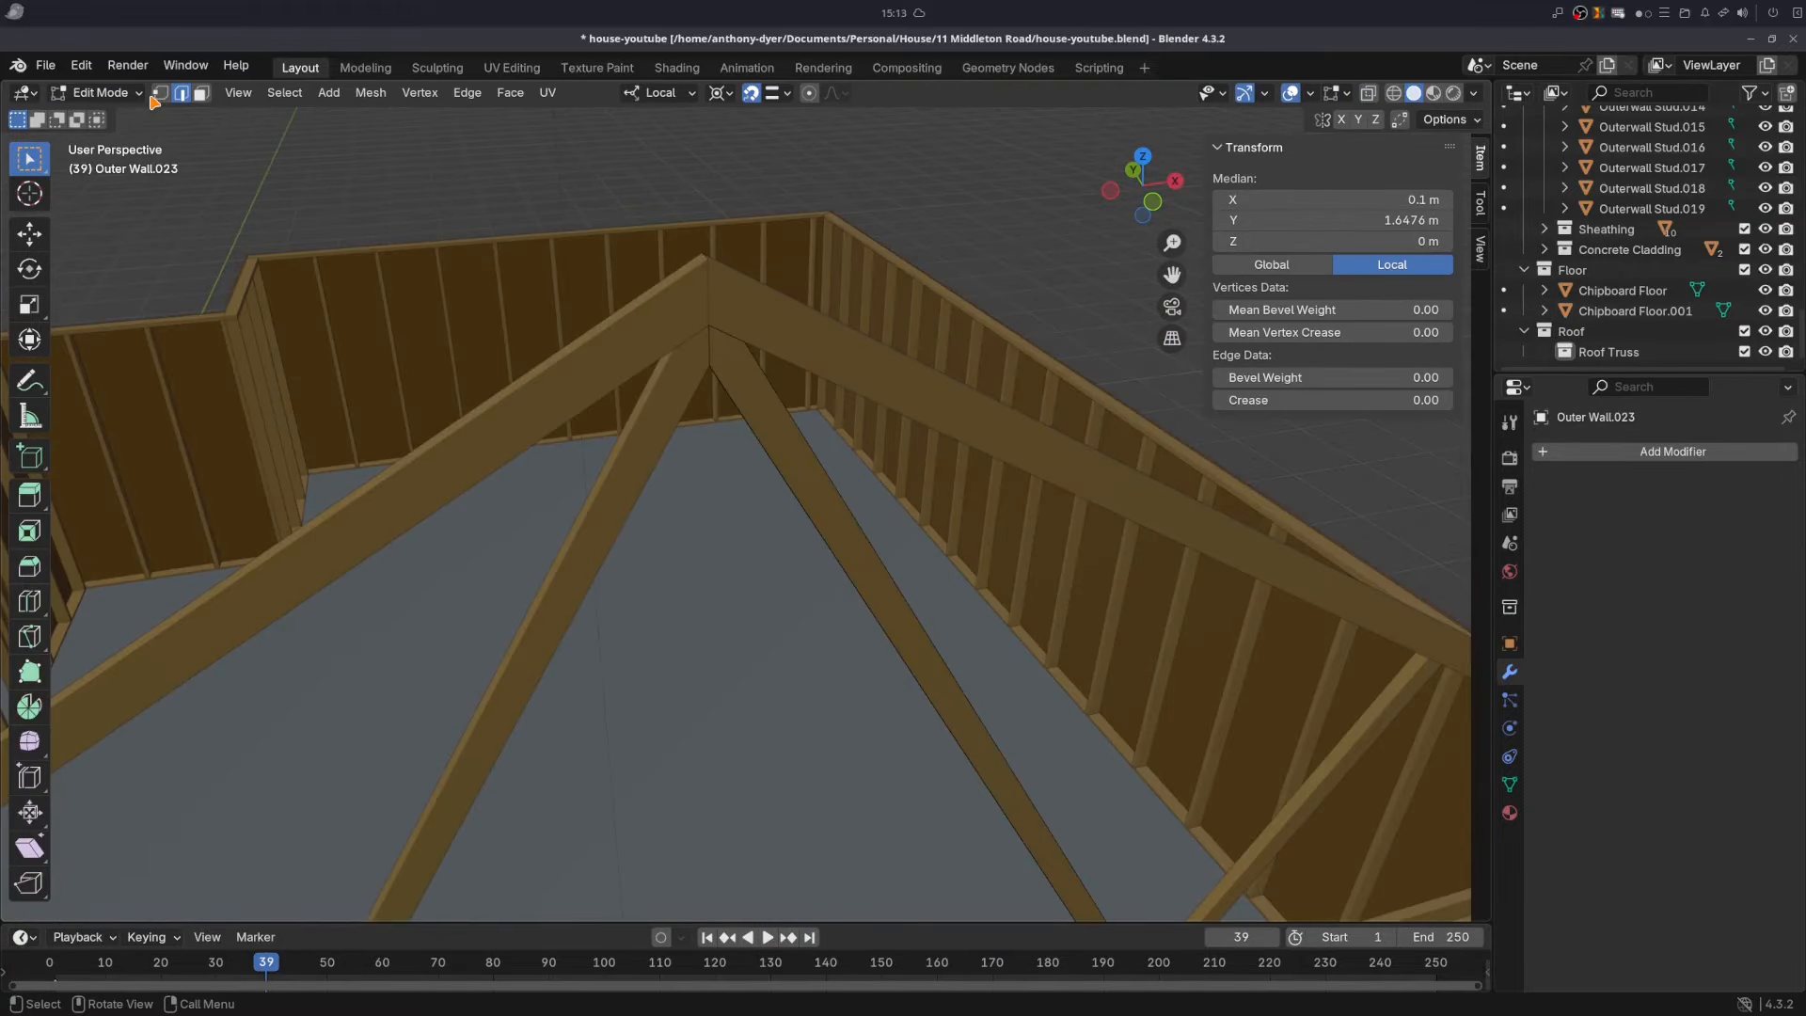
left_click(158, 99)
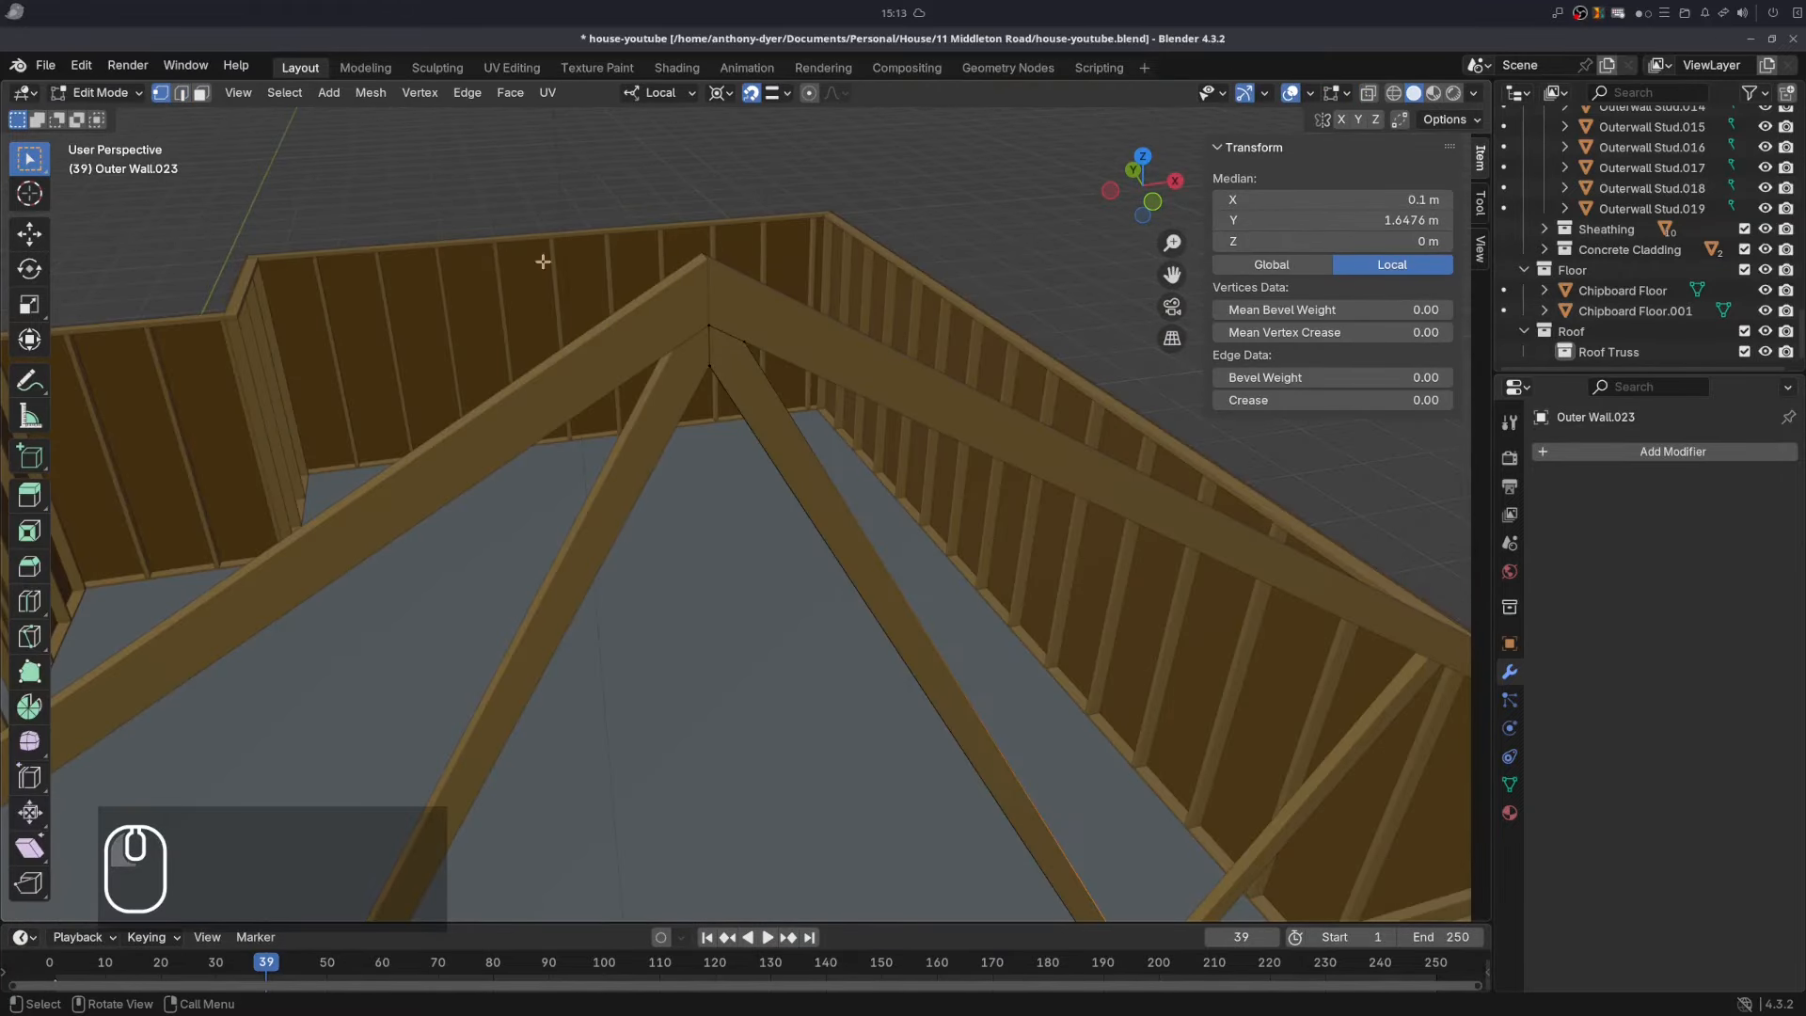
left_click(715, 323)
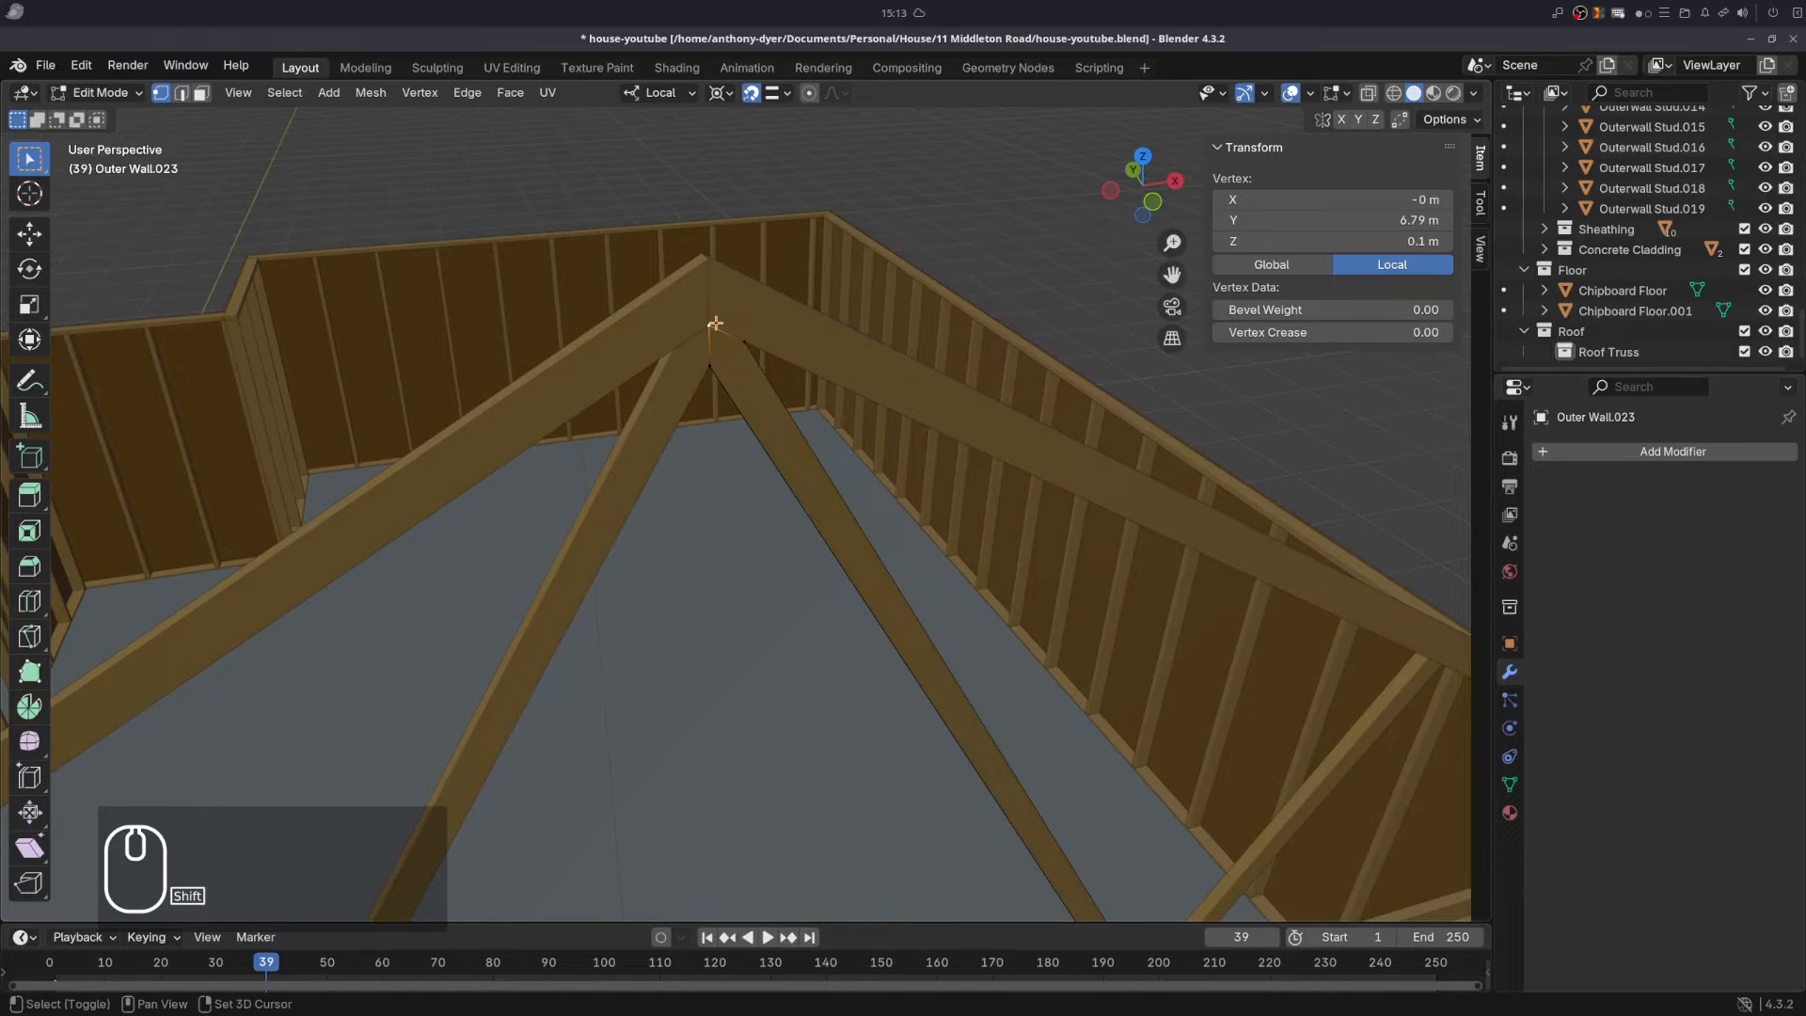
key("shift+s")
left_click(688, 440)
scroll(688, 440, "down", 4)
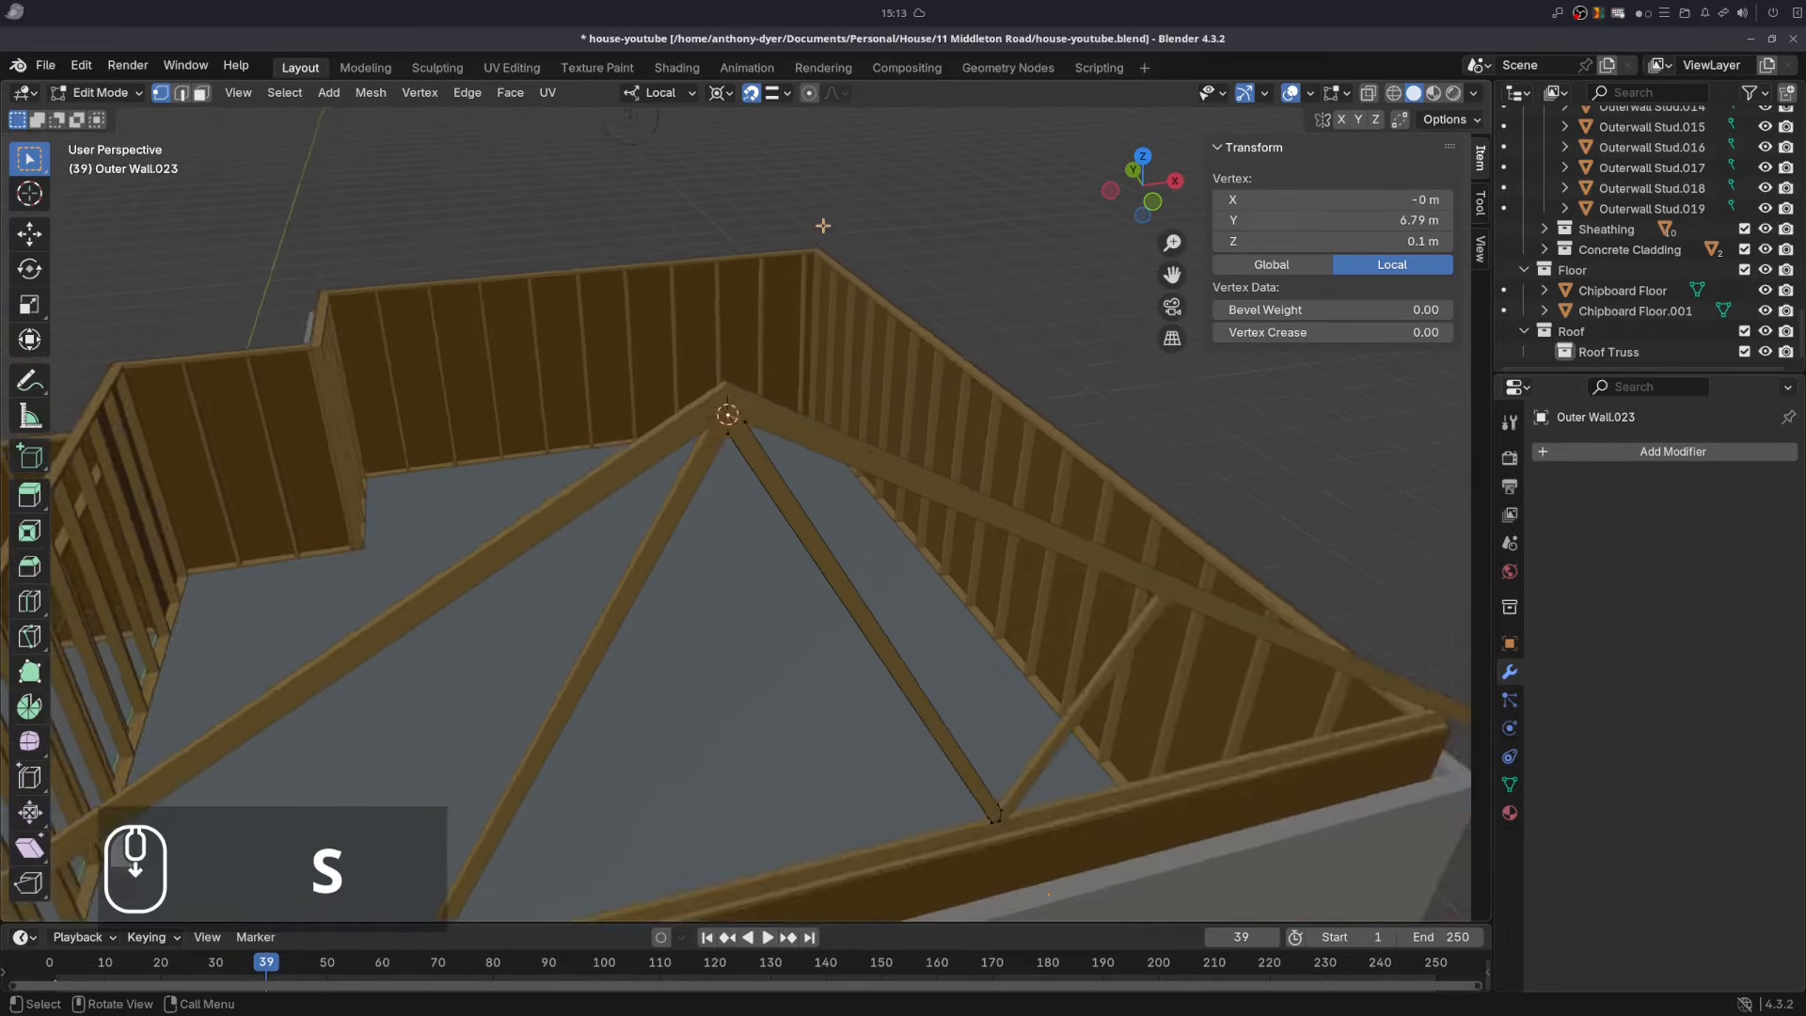
key("Tab")
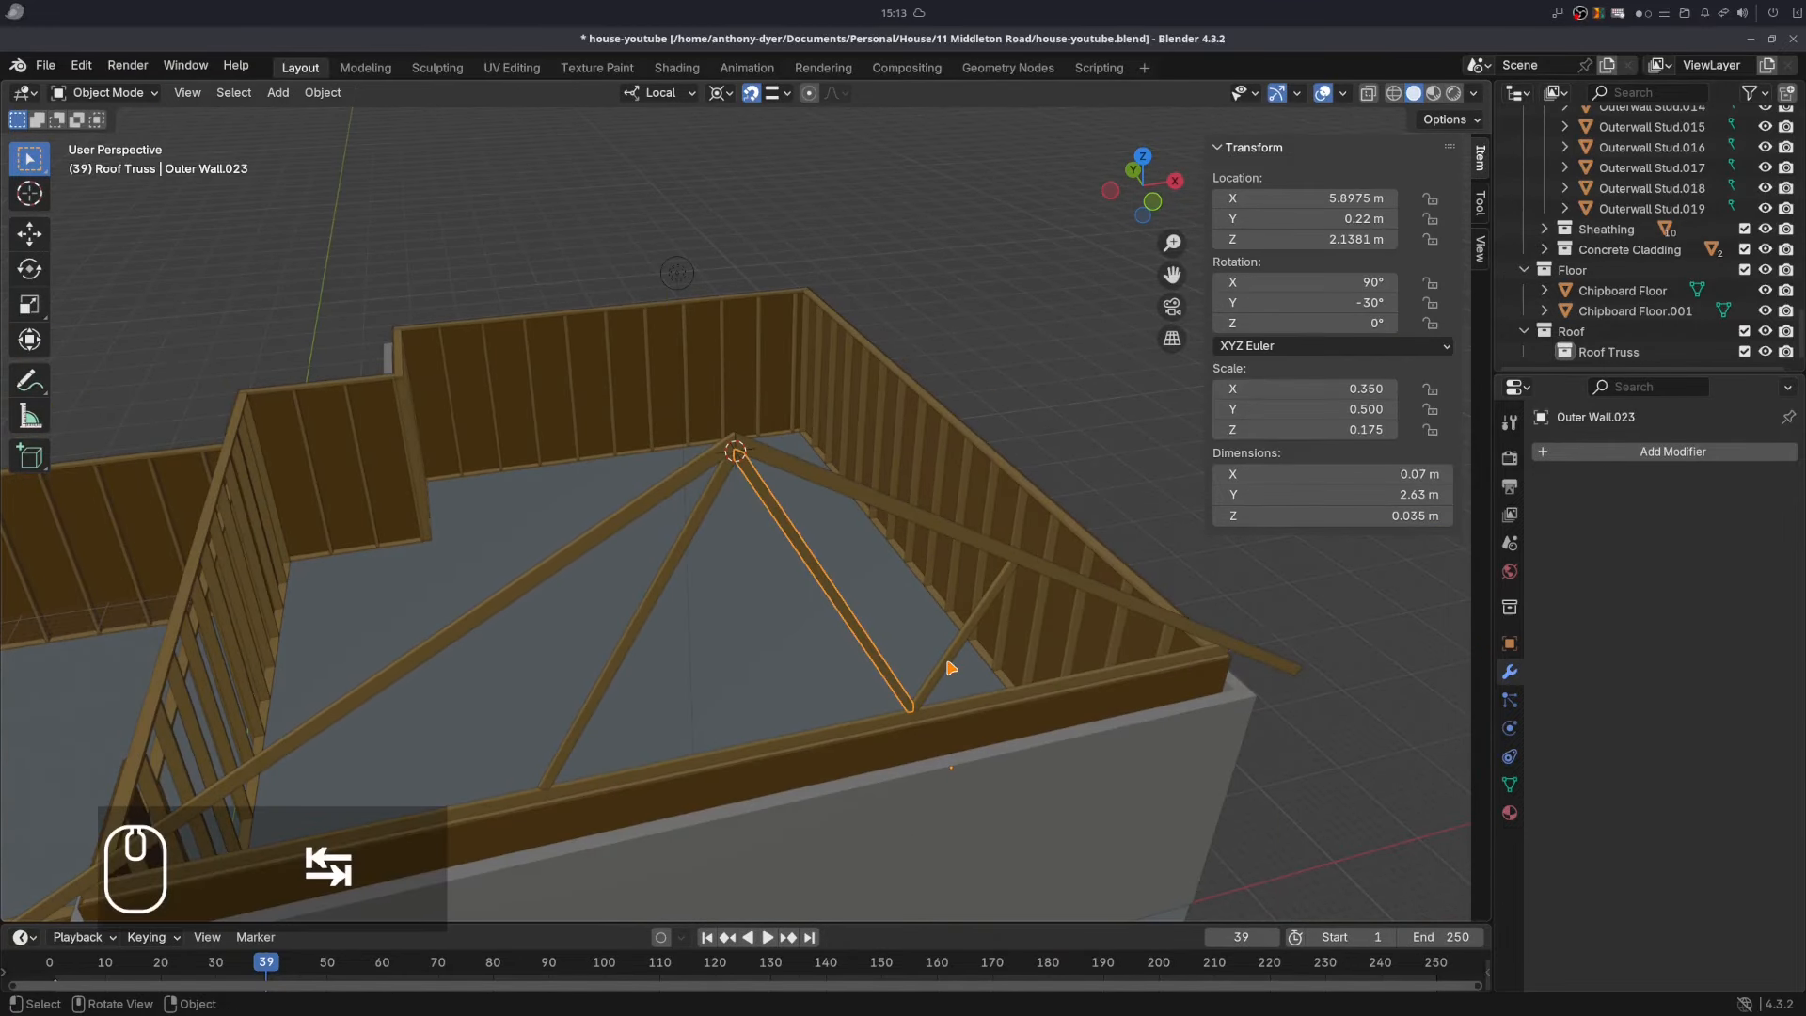
- Duplicate the short brace in place and mirror the copy along global X about the 3D cursor
left_click(950, 667)
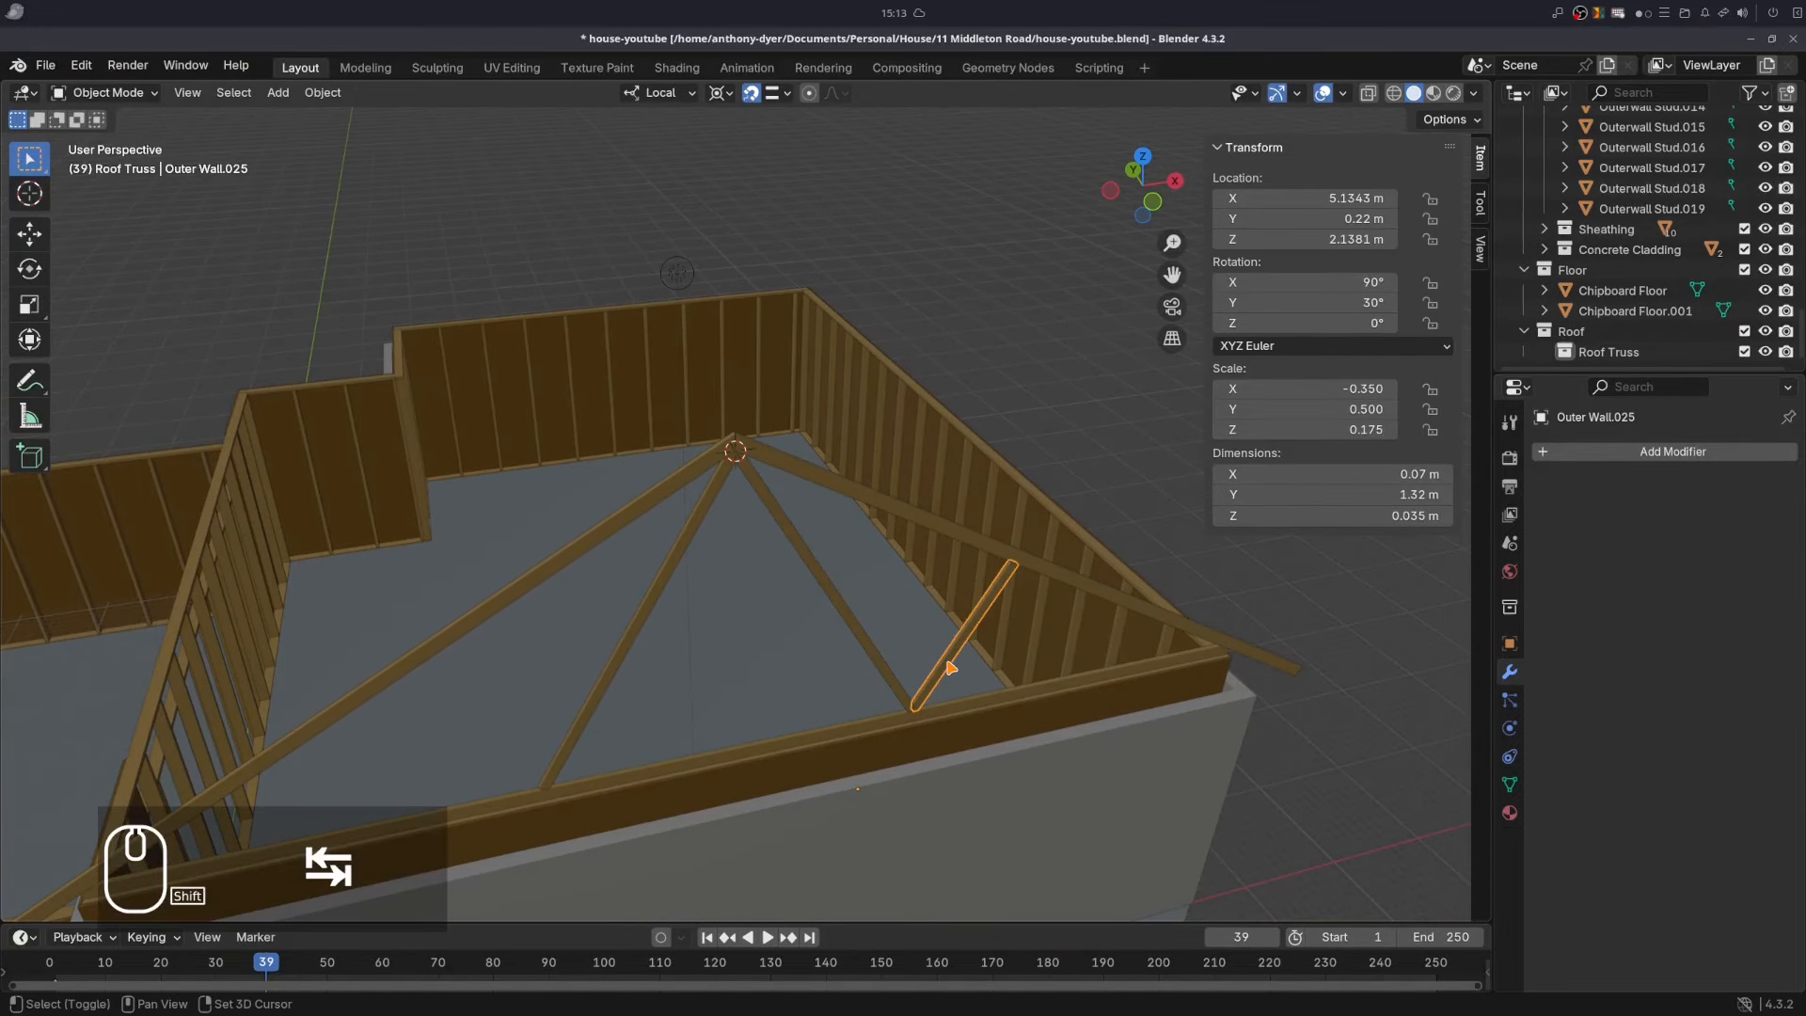
key("shift+d")
key("Escape")
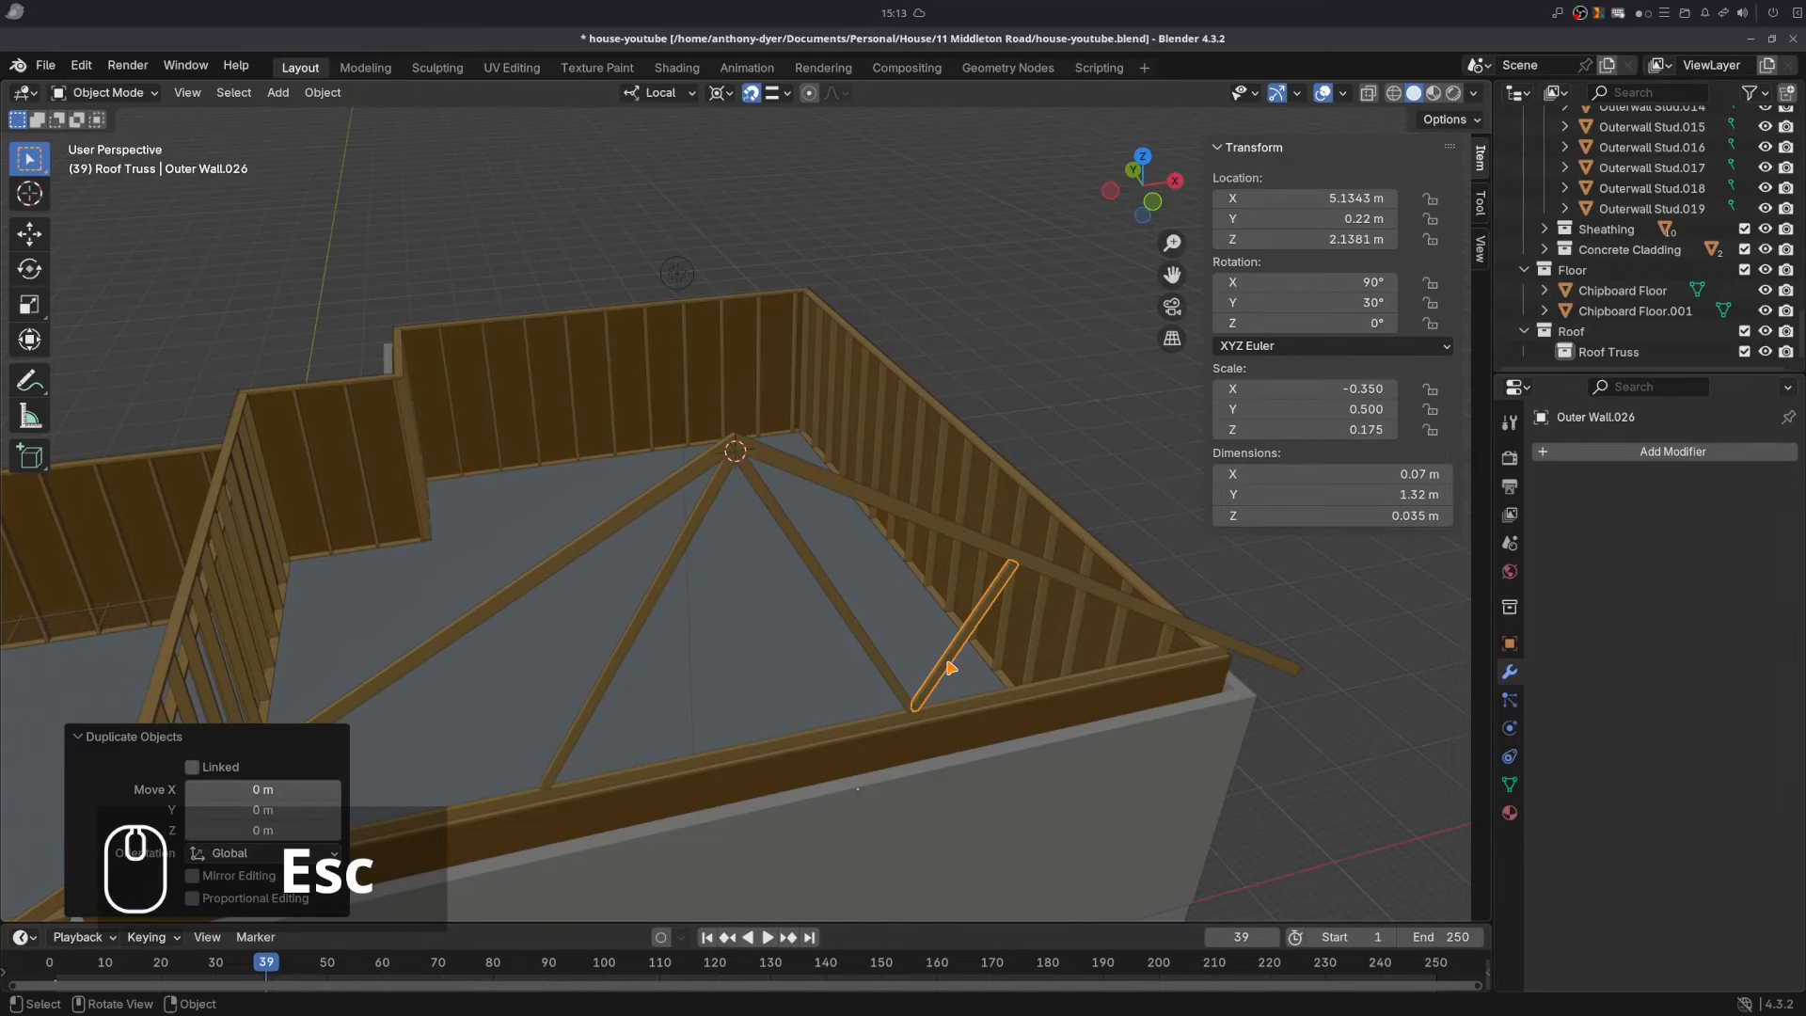
left_click(661, 92)
left_click(632, 158)
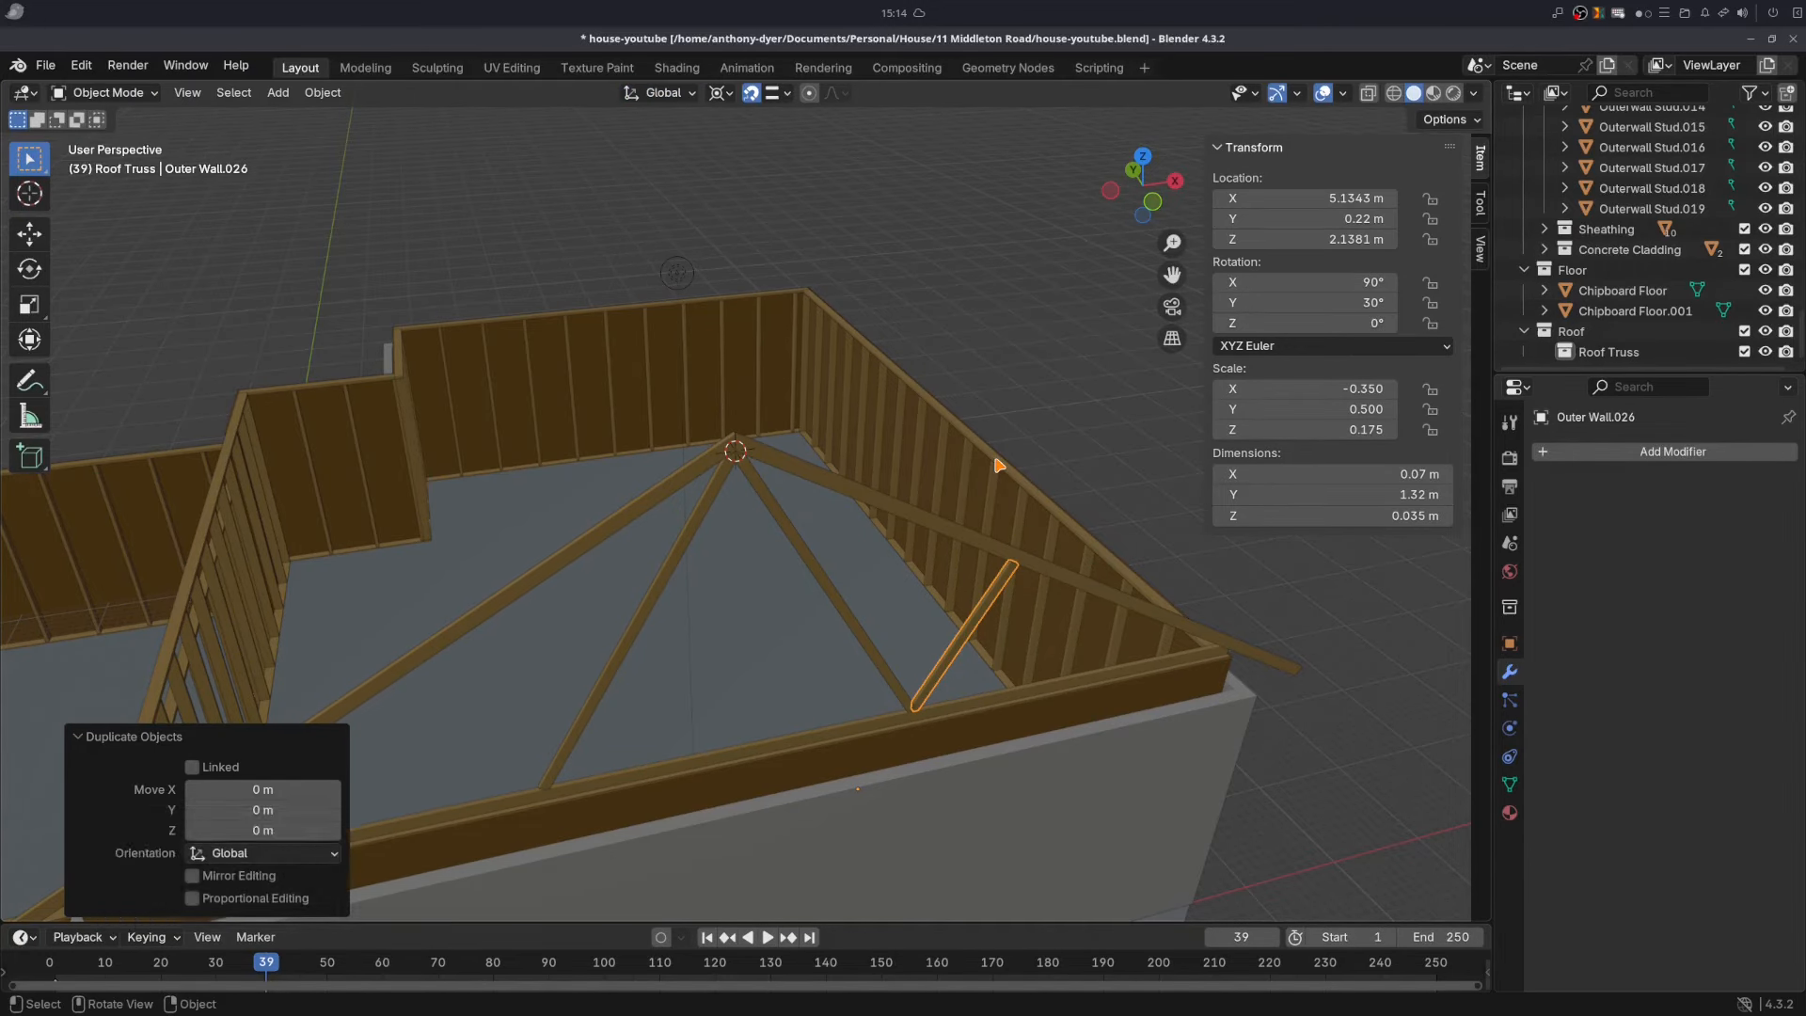
key("ctrl+m")
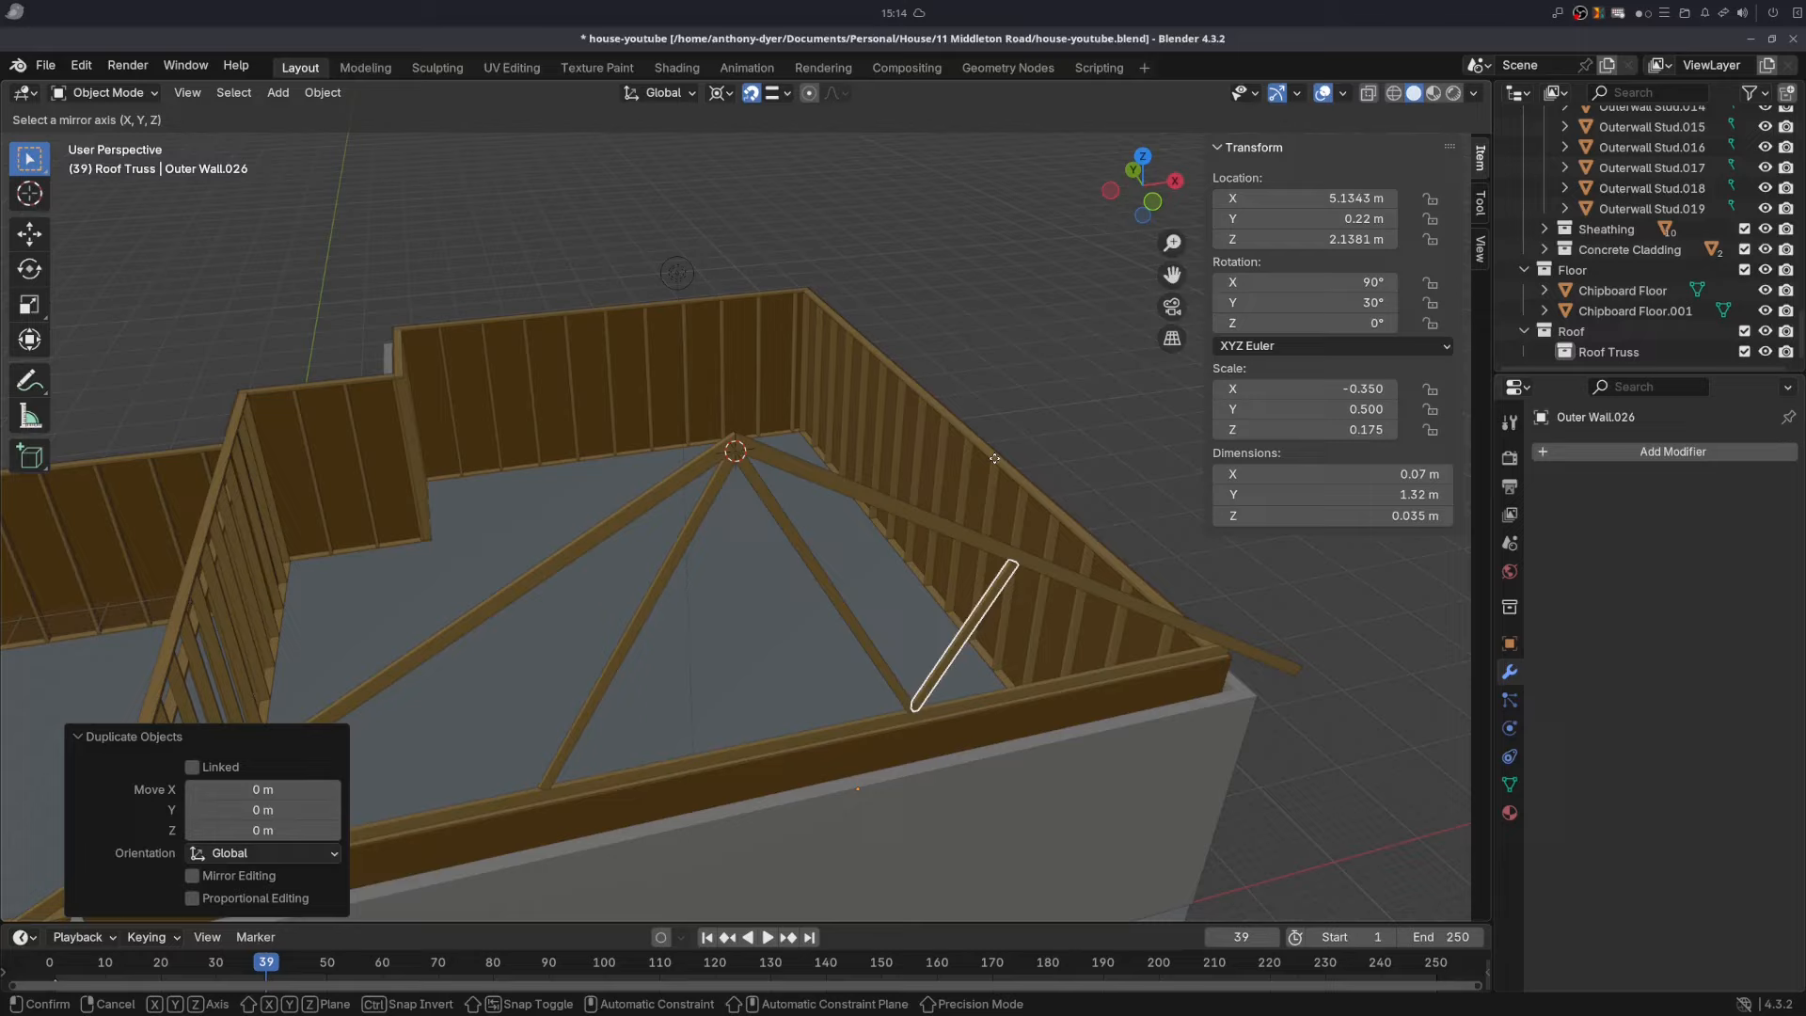
key("x")
key("Return")
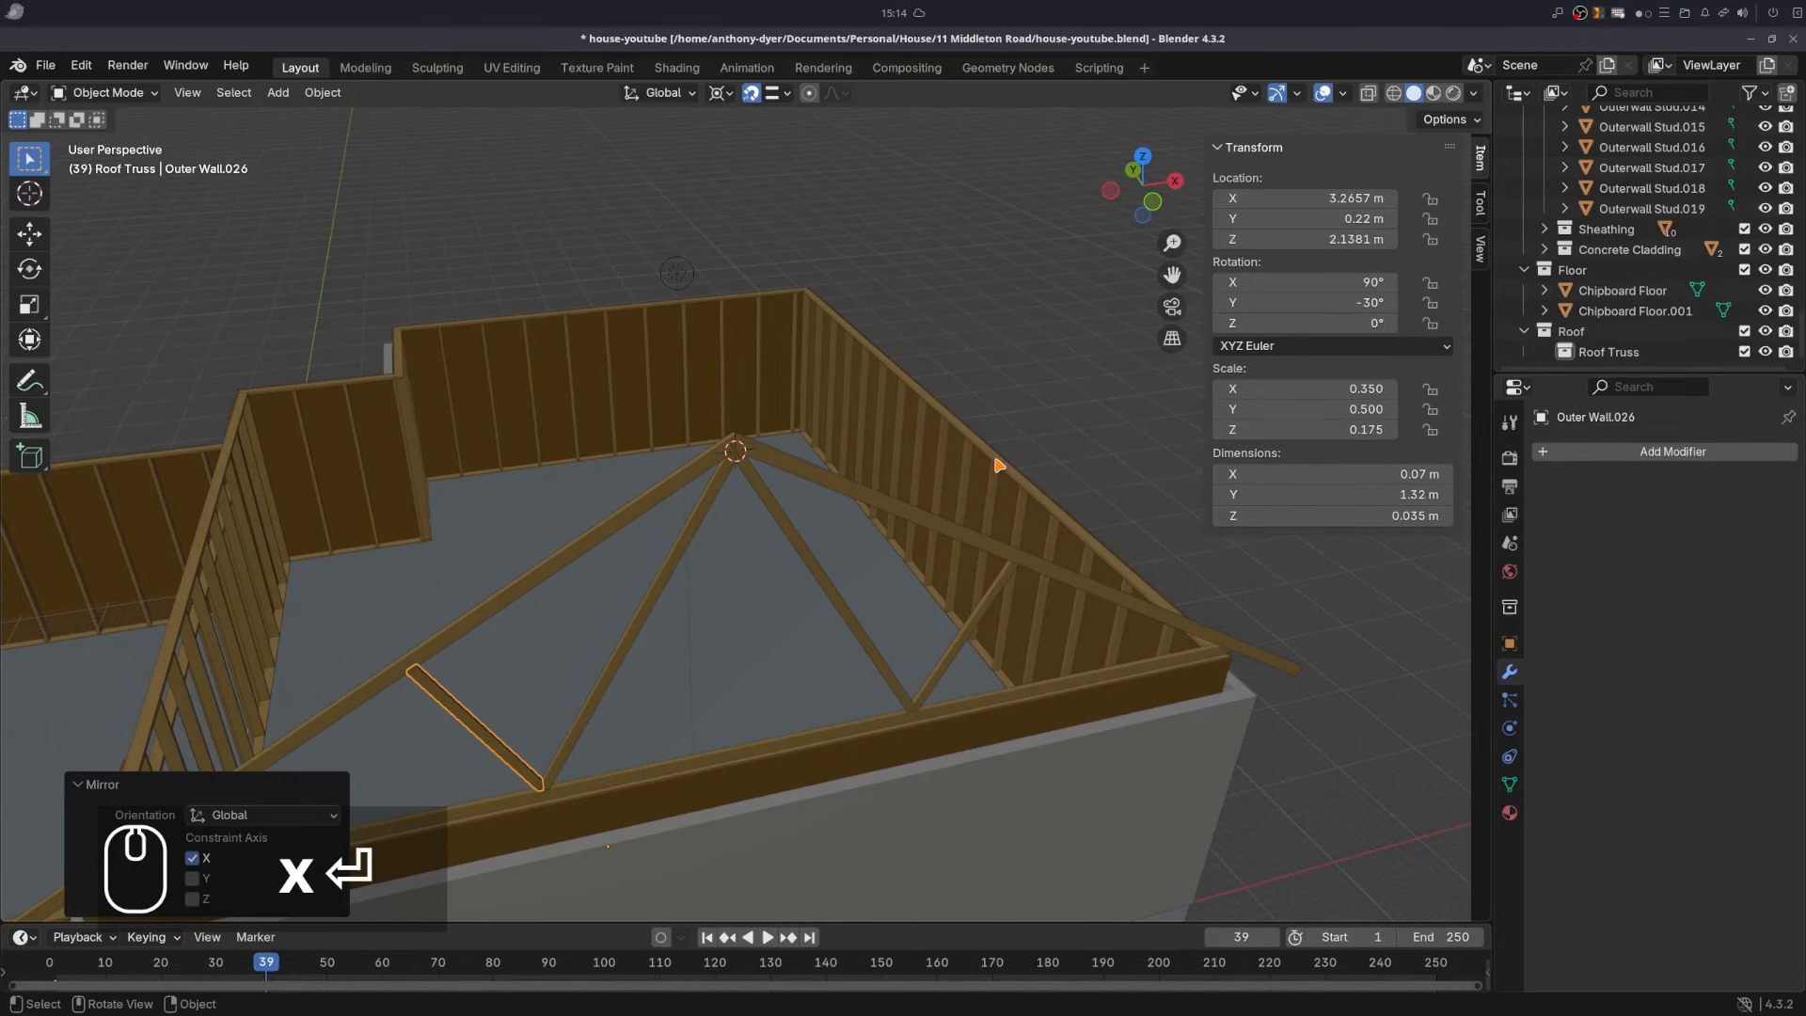
- Move the bottom edge of long brace Outer Wall.024 about 0.06 m along its local Y to meet the mirrored short brace
middle_click_drag(859, 592, 778, 561)
scroll(708, 584, "up", 3)
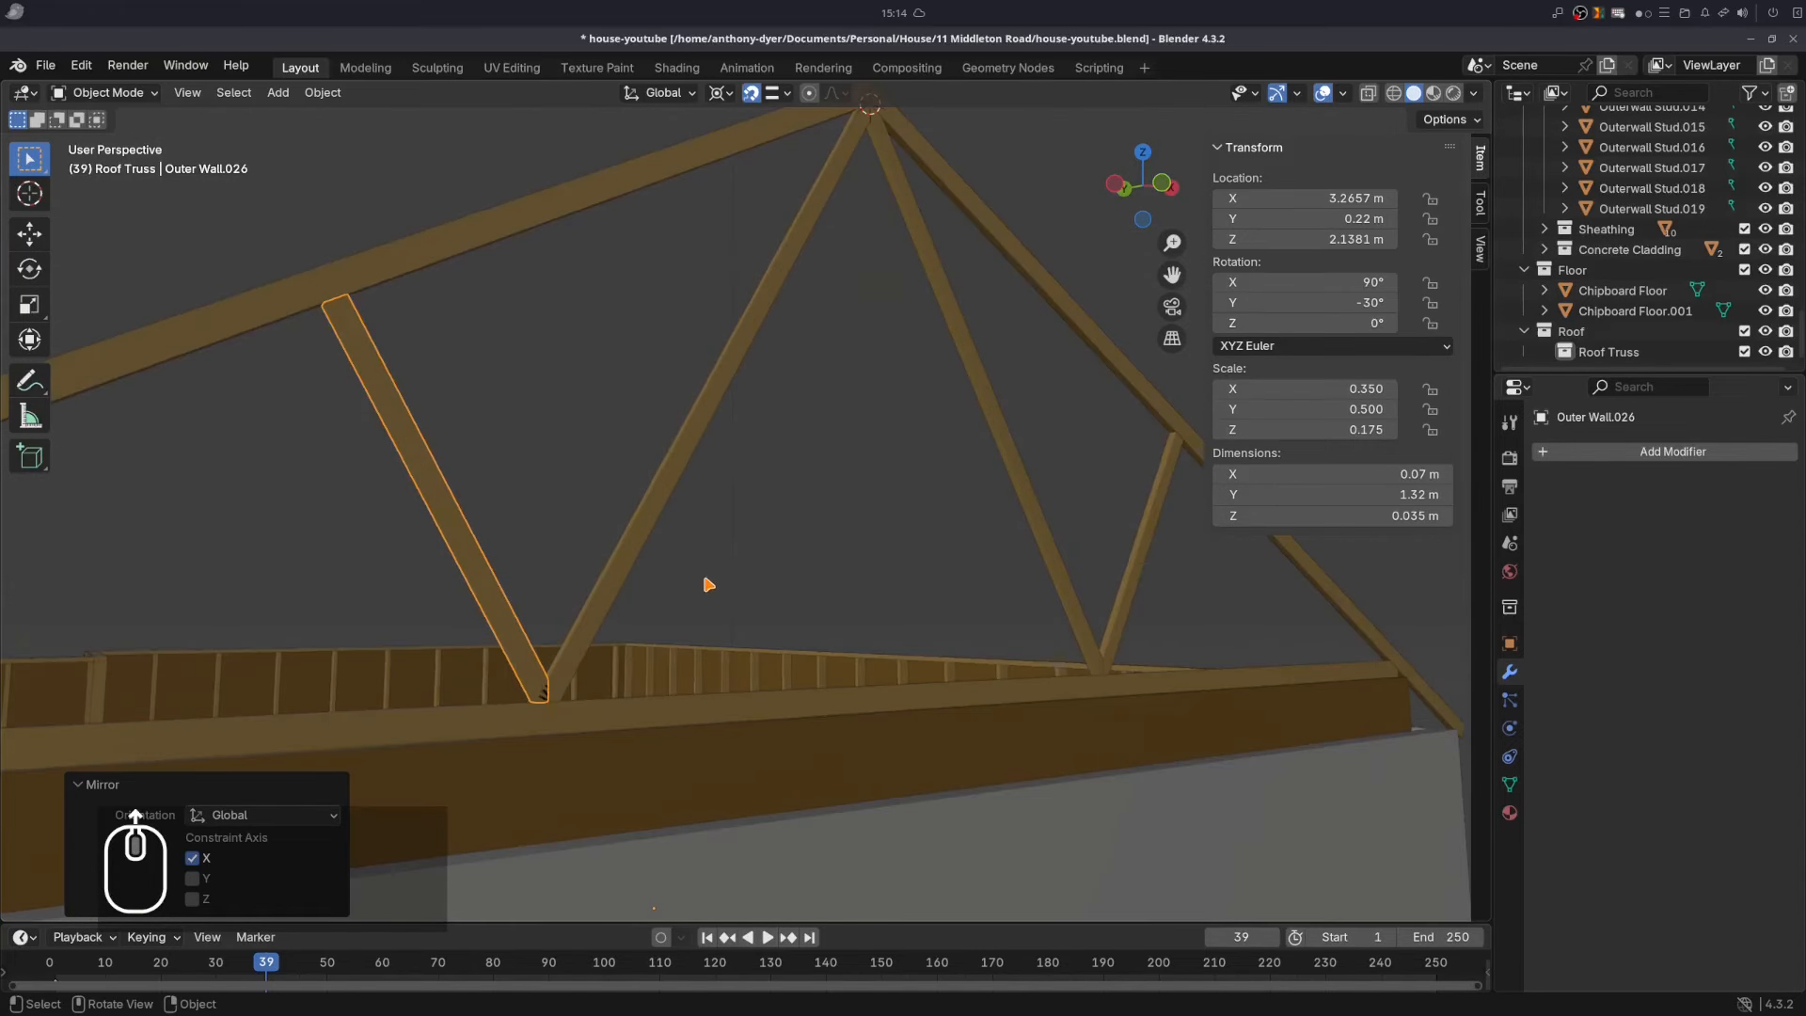
scroll(607, 634, "up", 2)
middle_click_drag(568, 673, 673, 656, "shift")
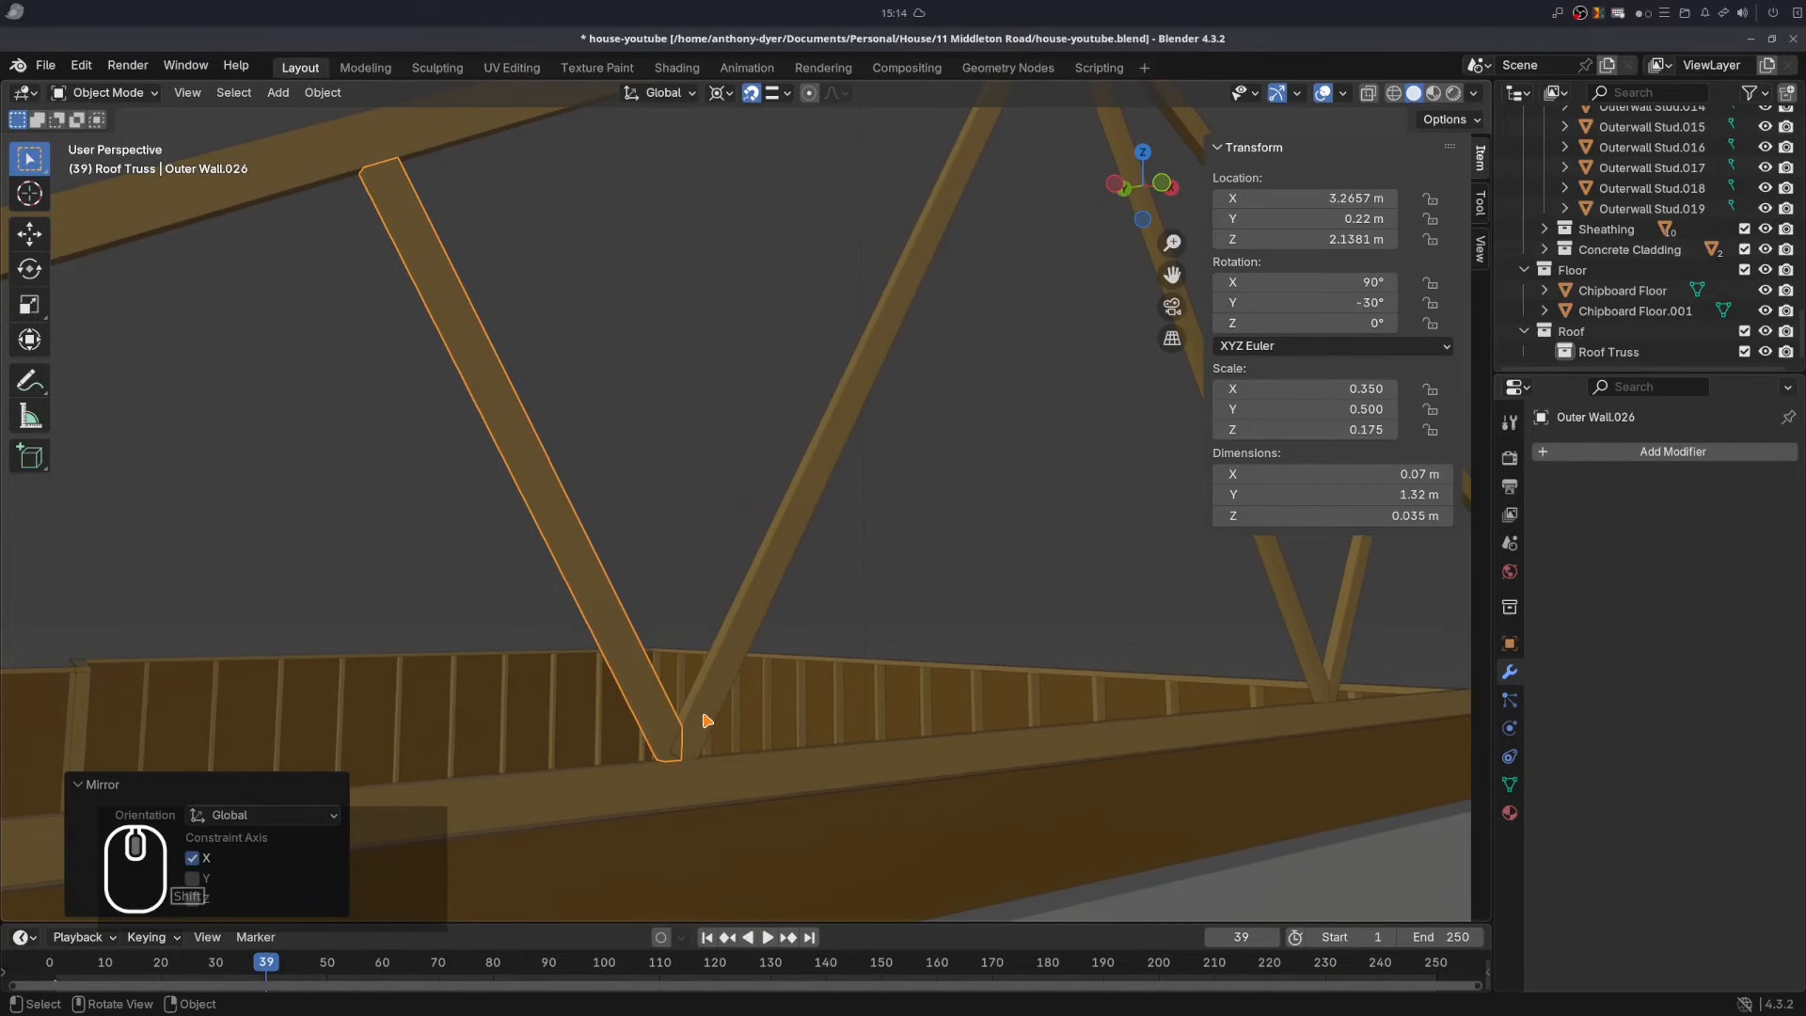
left_click(696, 729)
key("Tab")
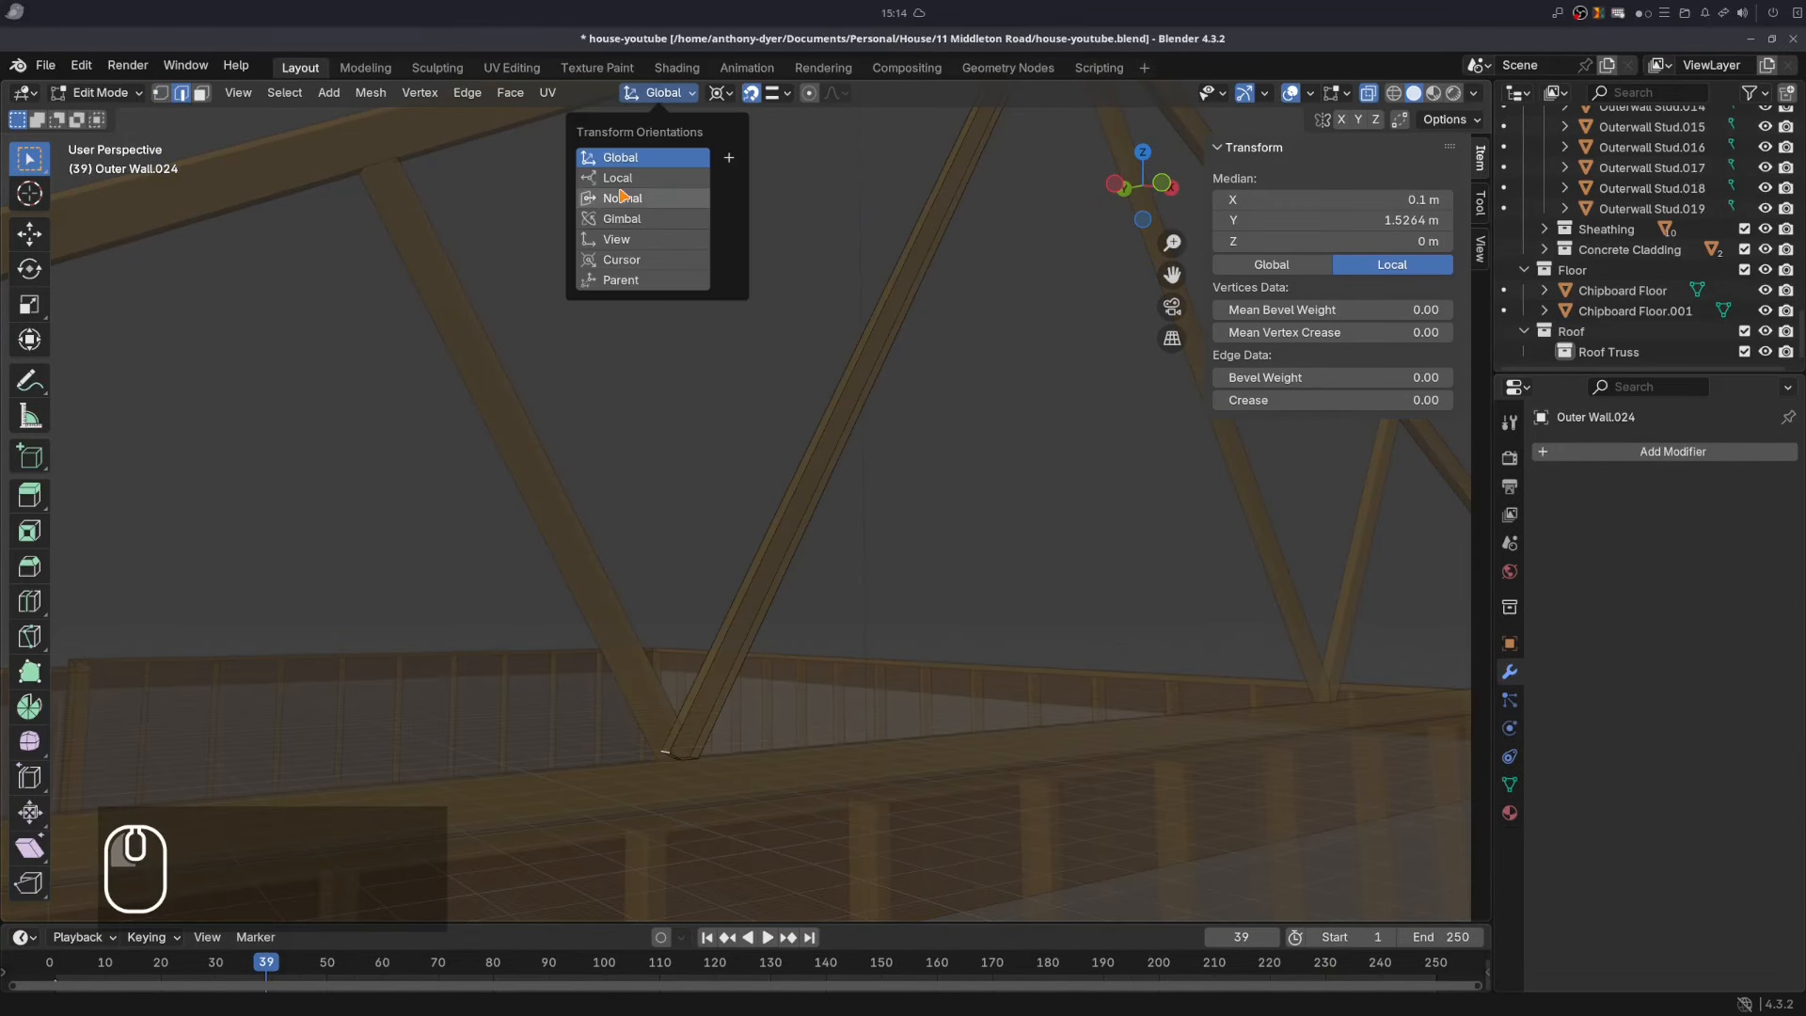
left_click(624, 179)
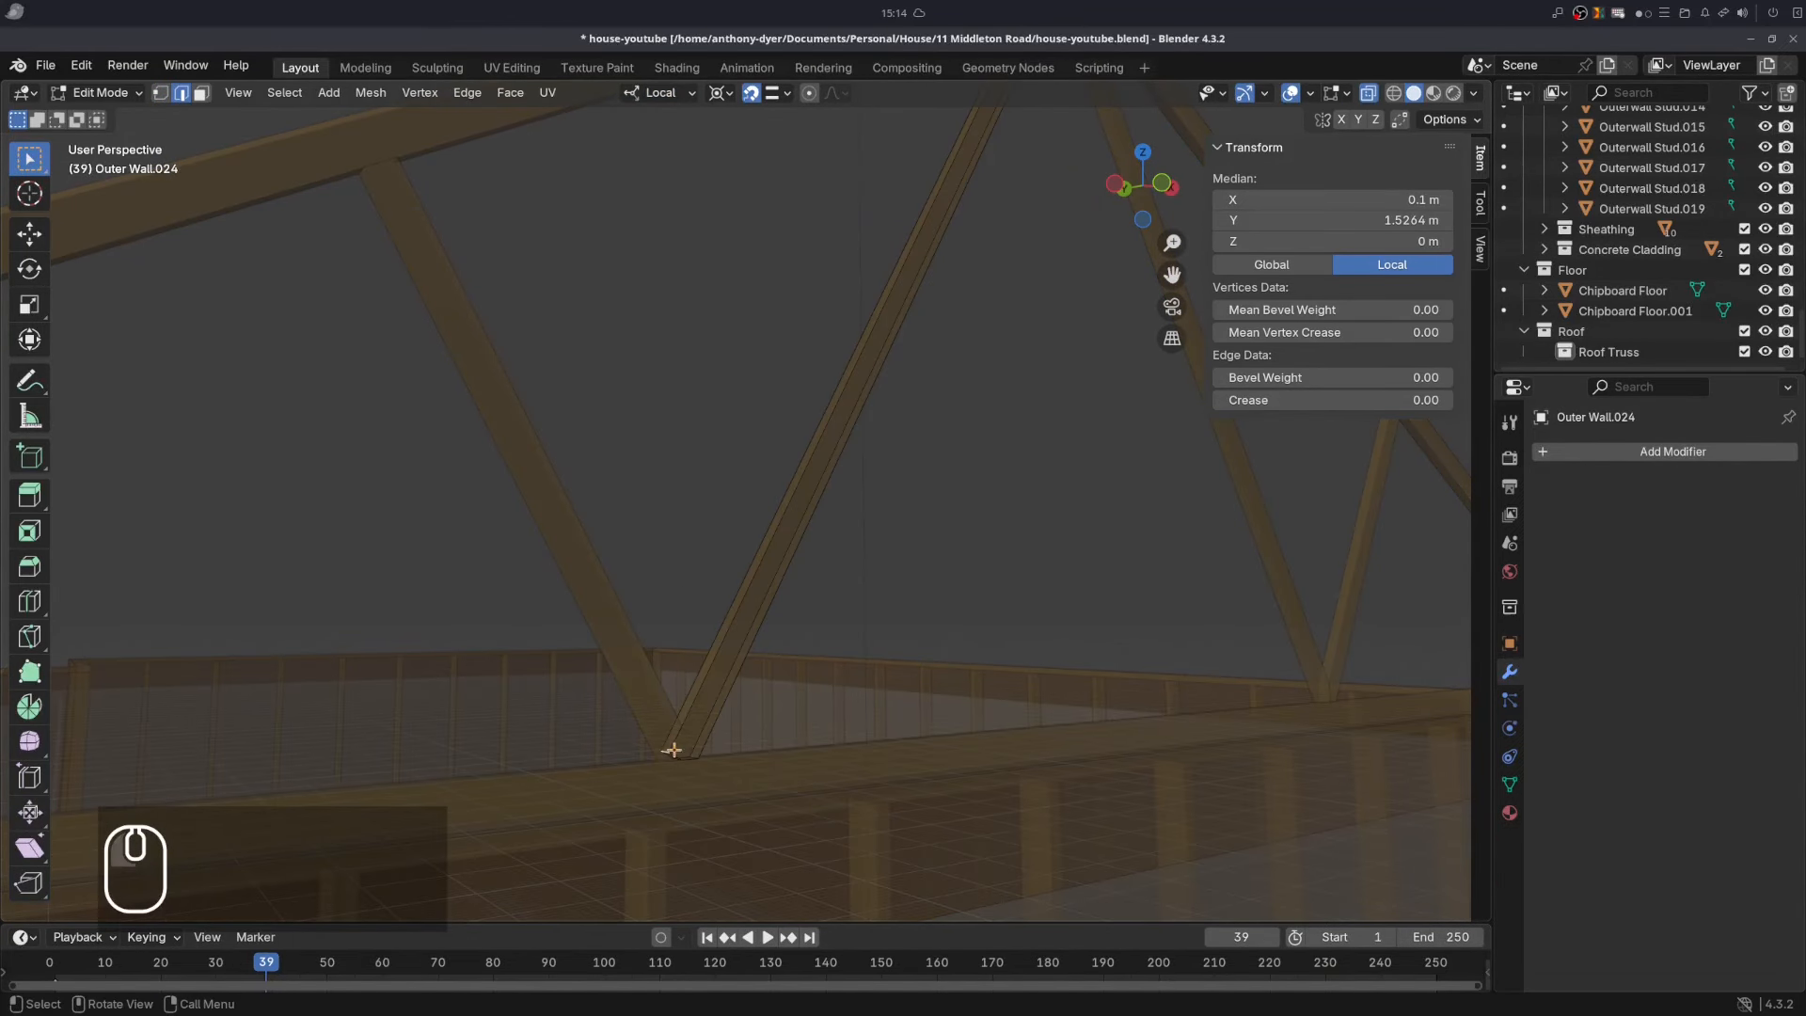
key("g")
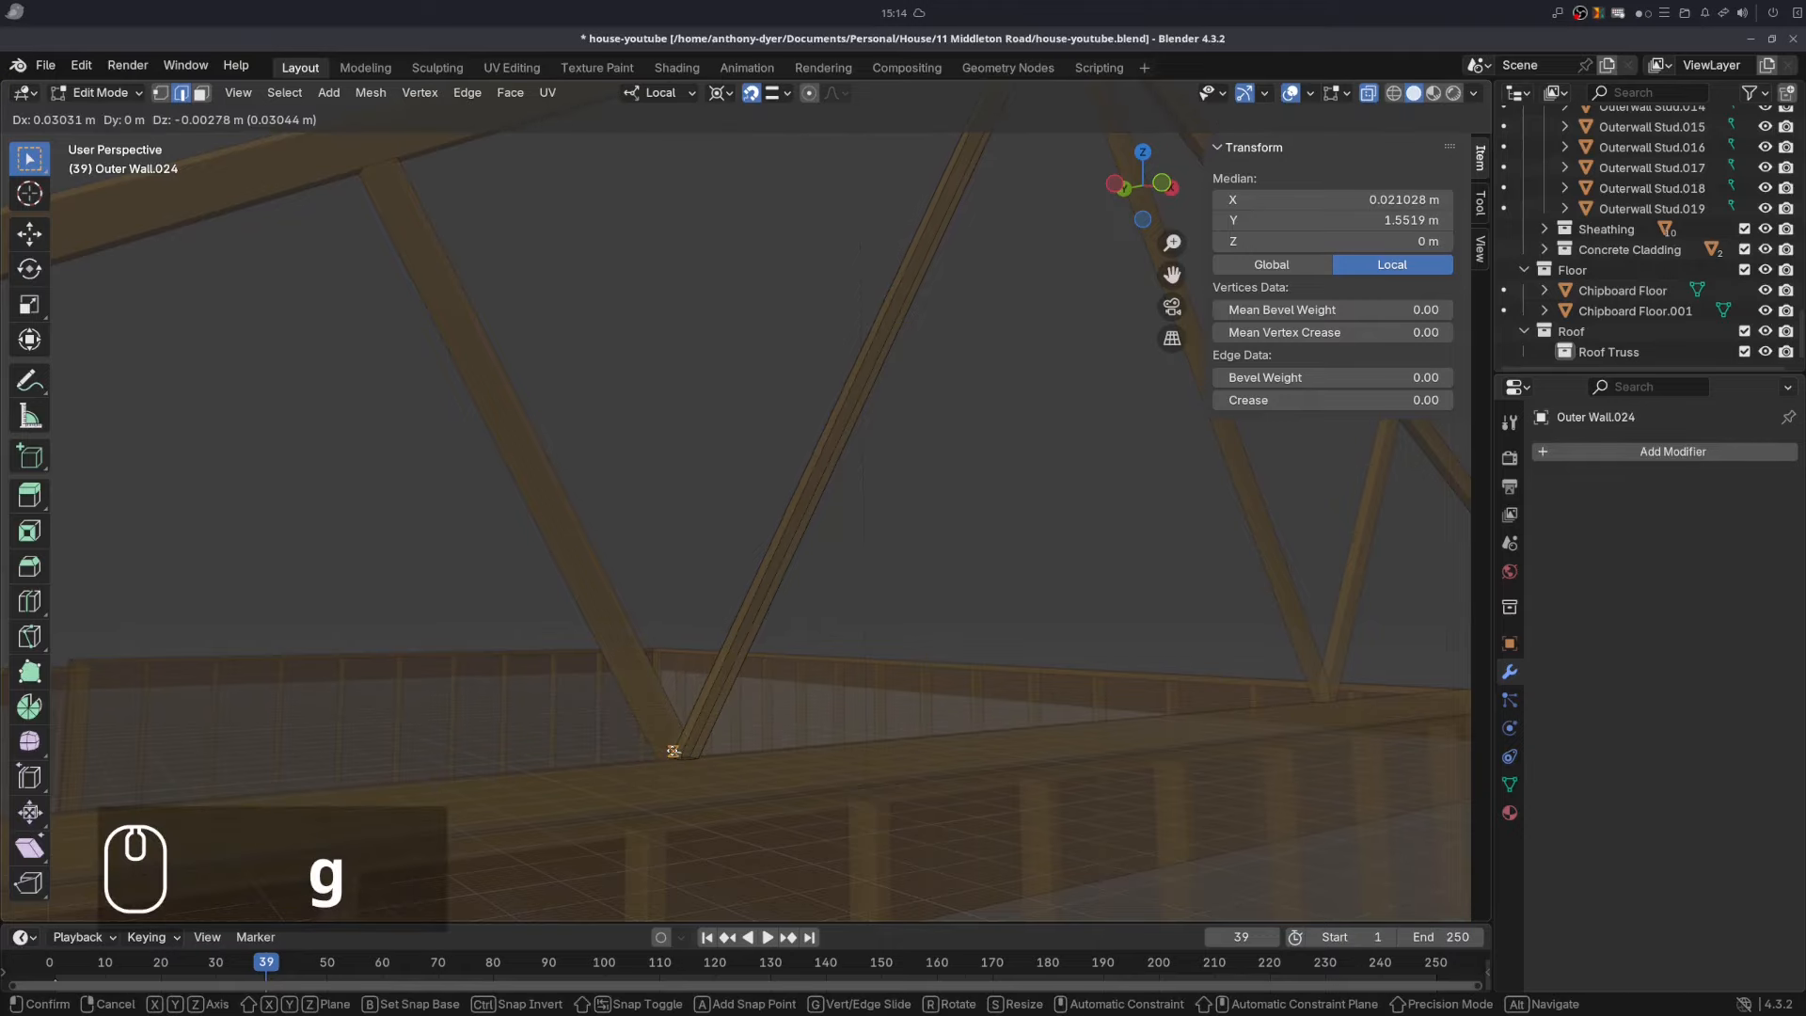
key("y")
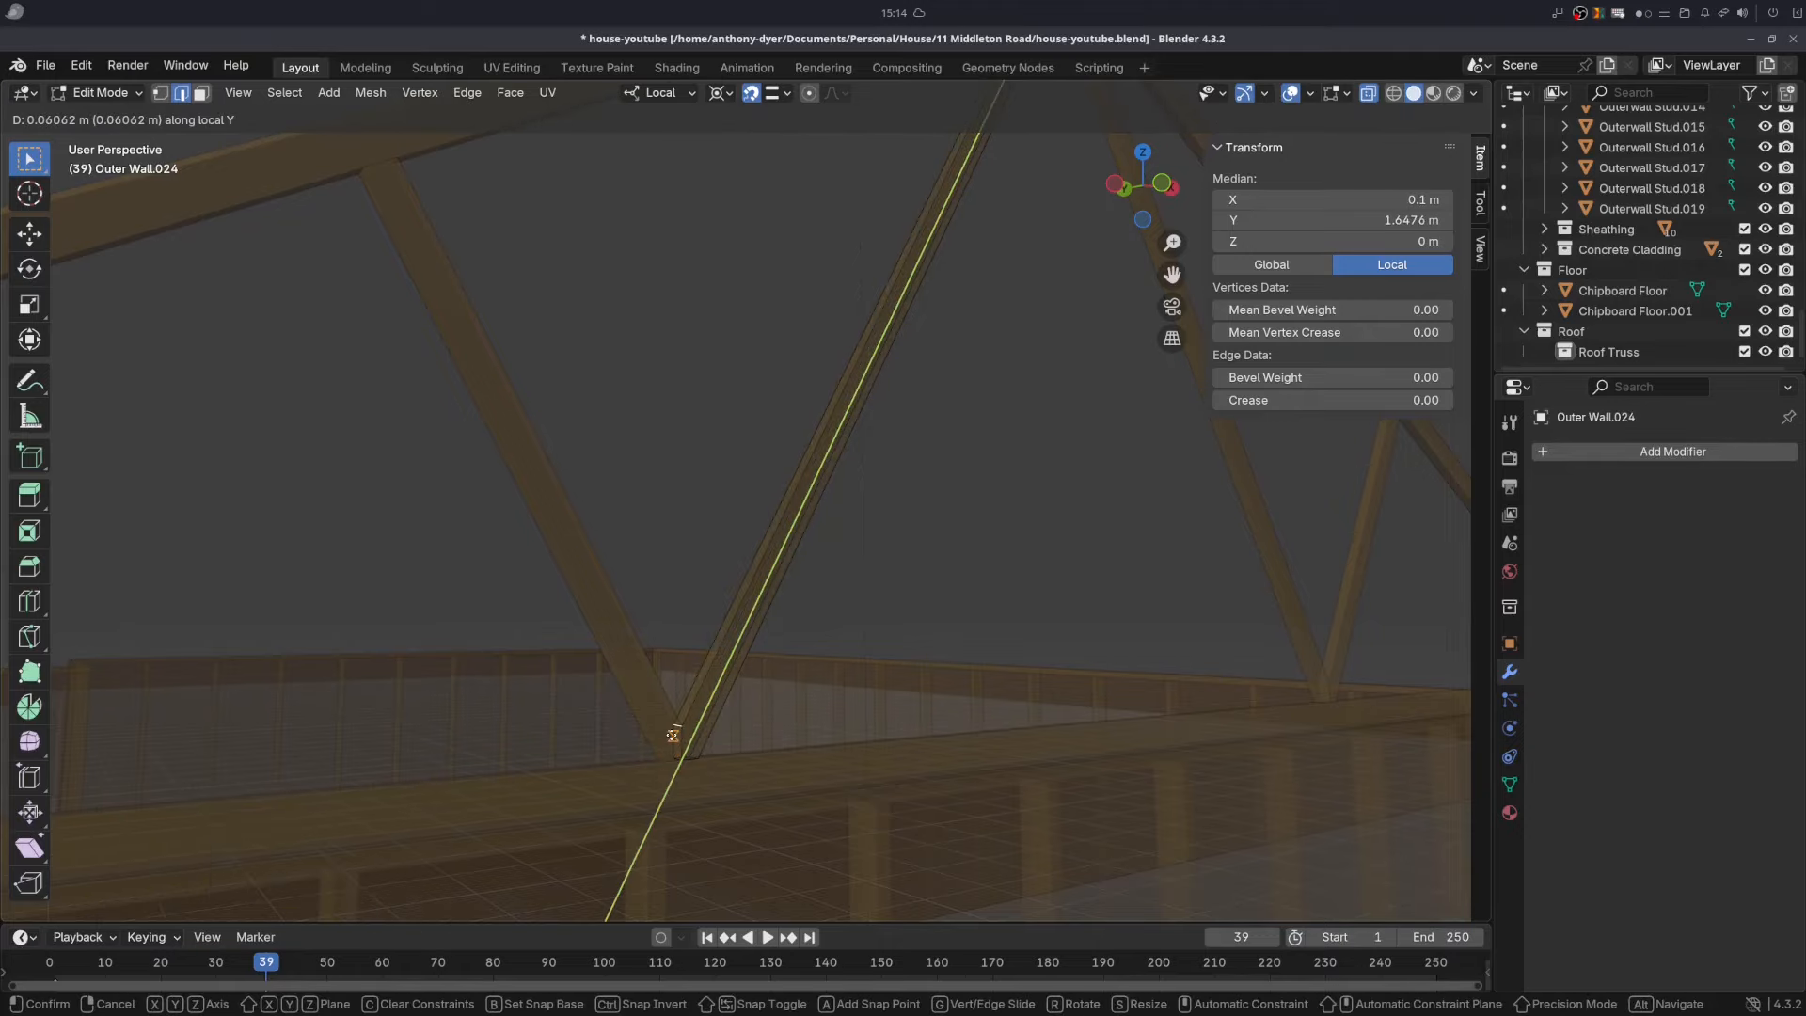
left_click(672, 734)
key("Tab")
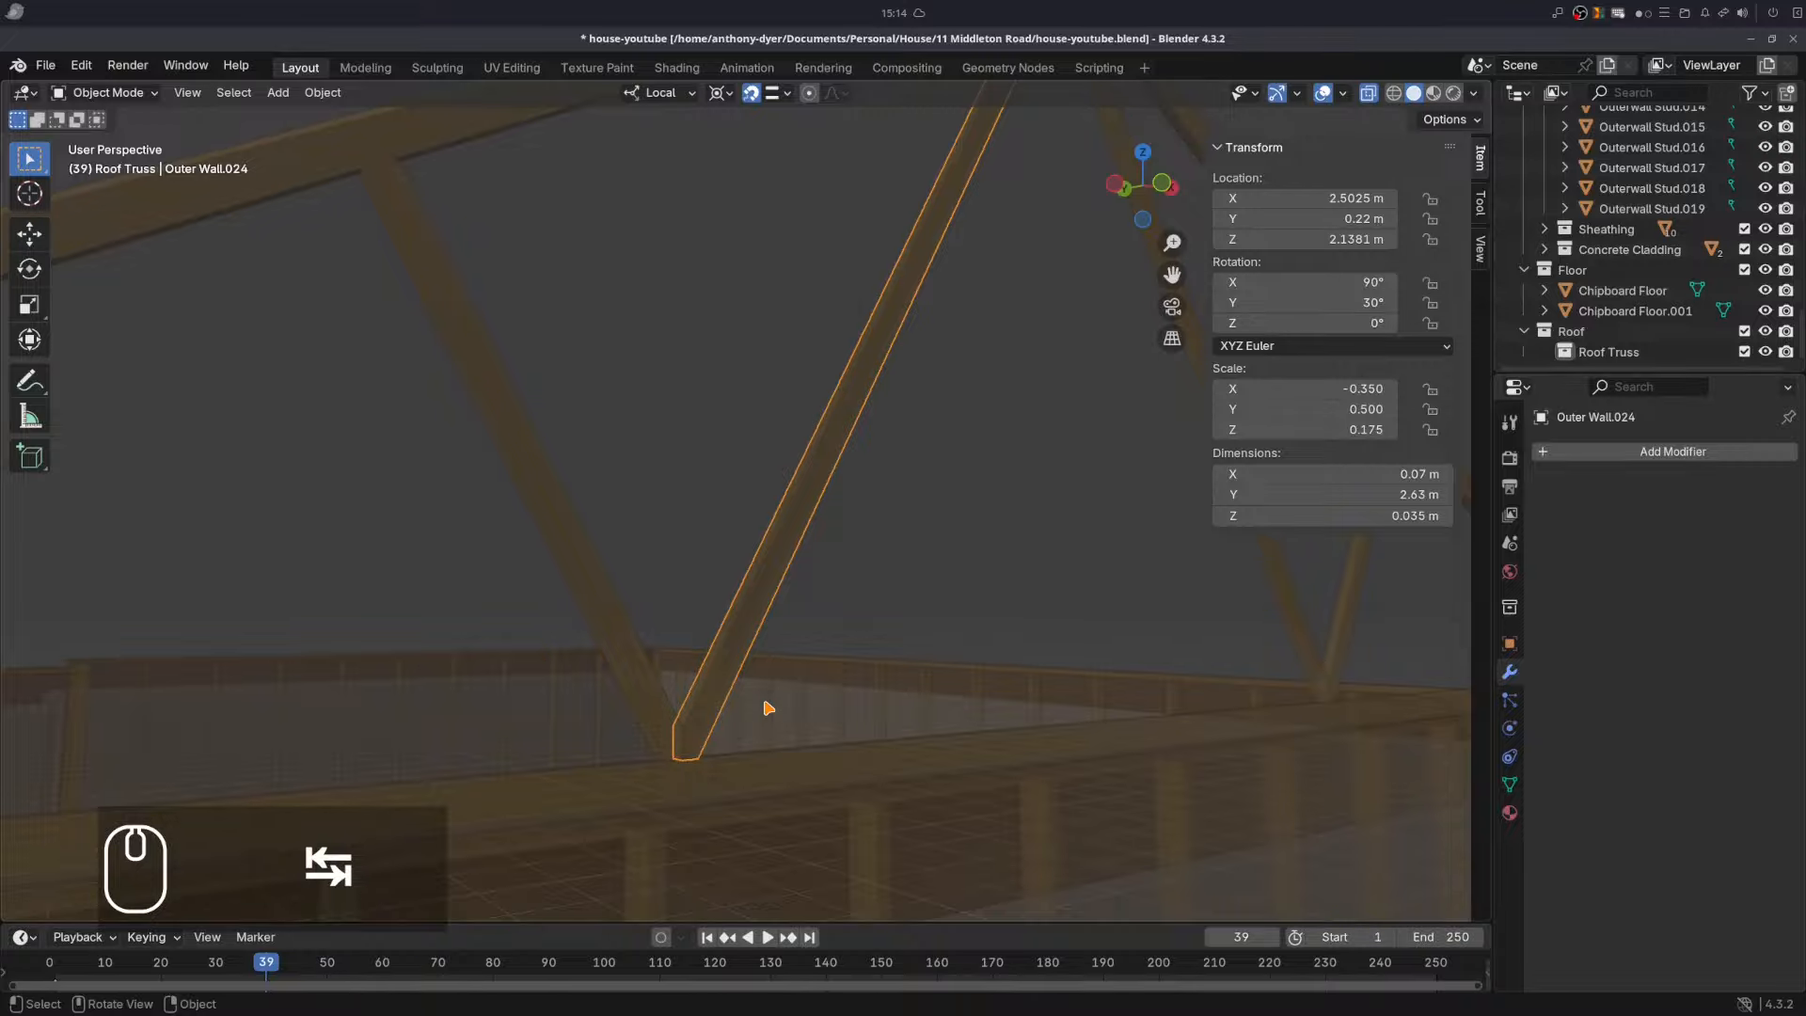
- Turn off X-ray and select the truss's two sloping rafters together
middle_click_drag(765, 714, 809, 553)
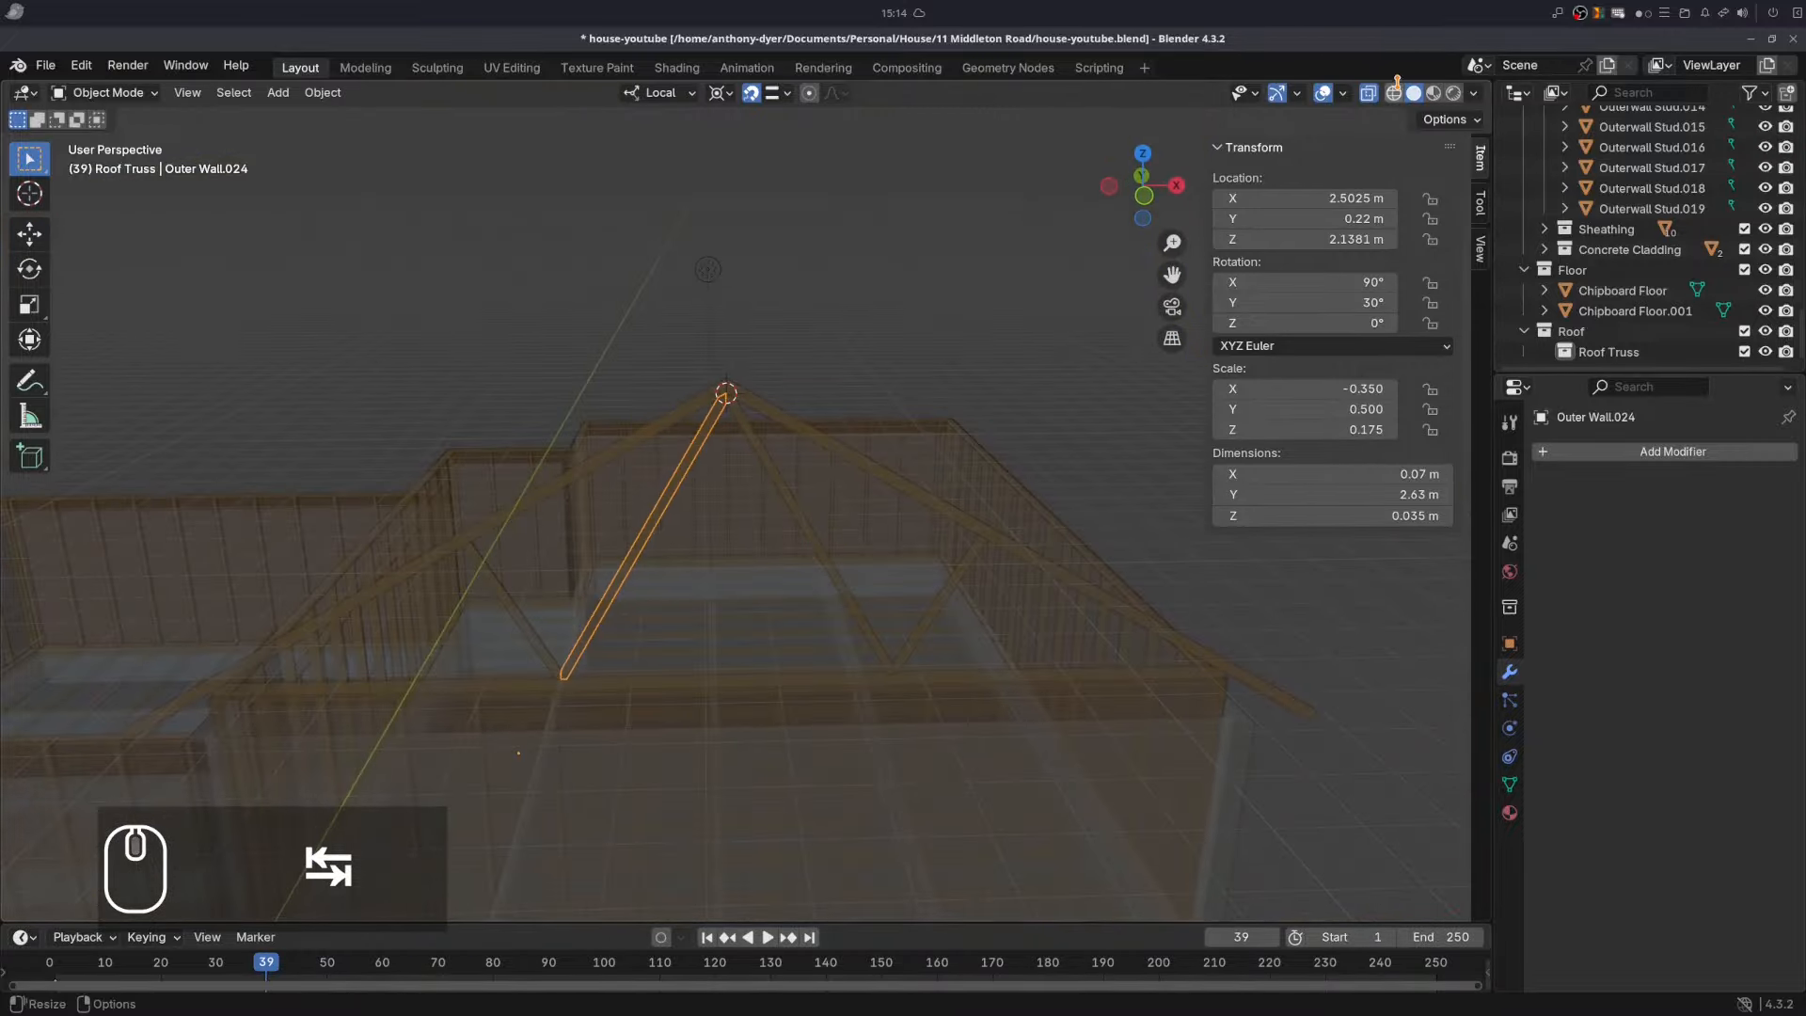
key("alt+z")
scroll(911, 515, "down", 3)
scroll(1015, 575, "up", 2)
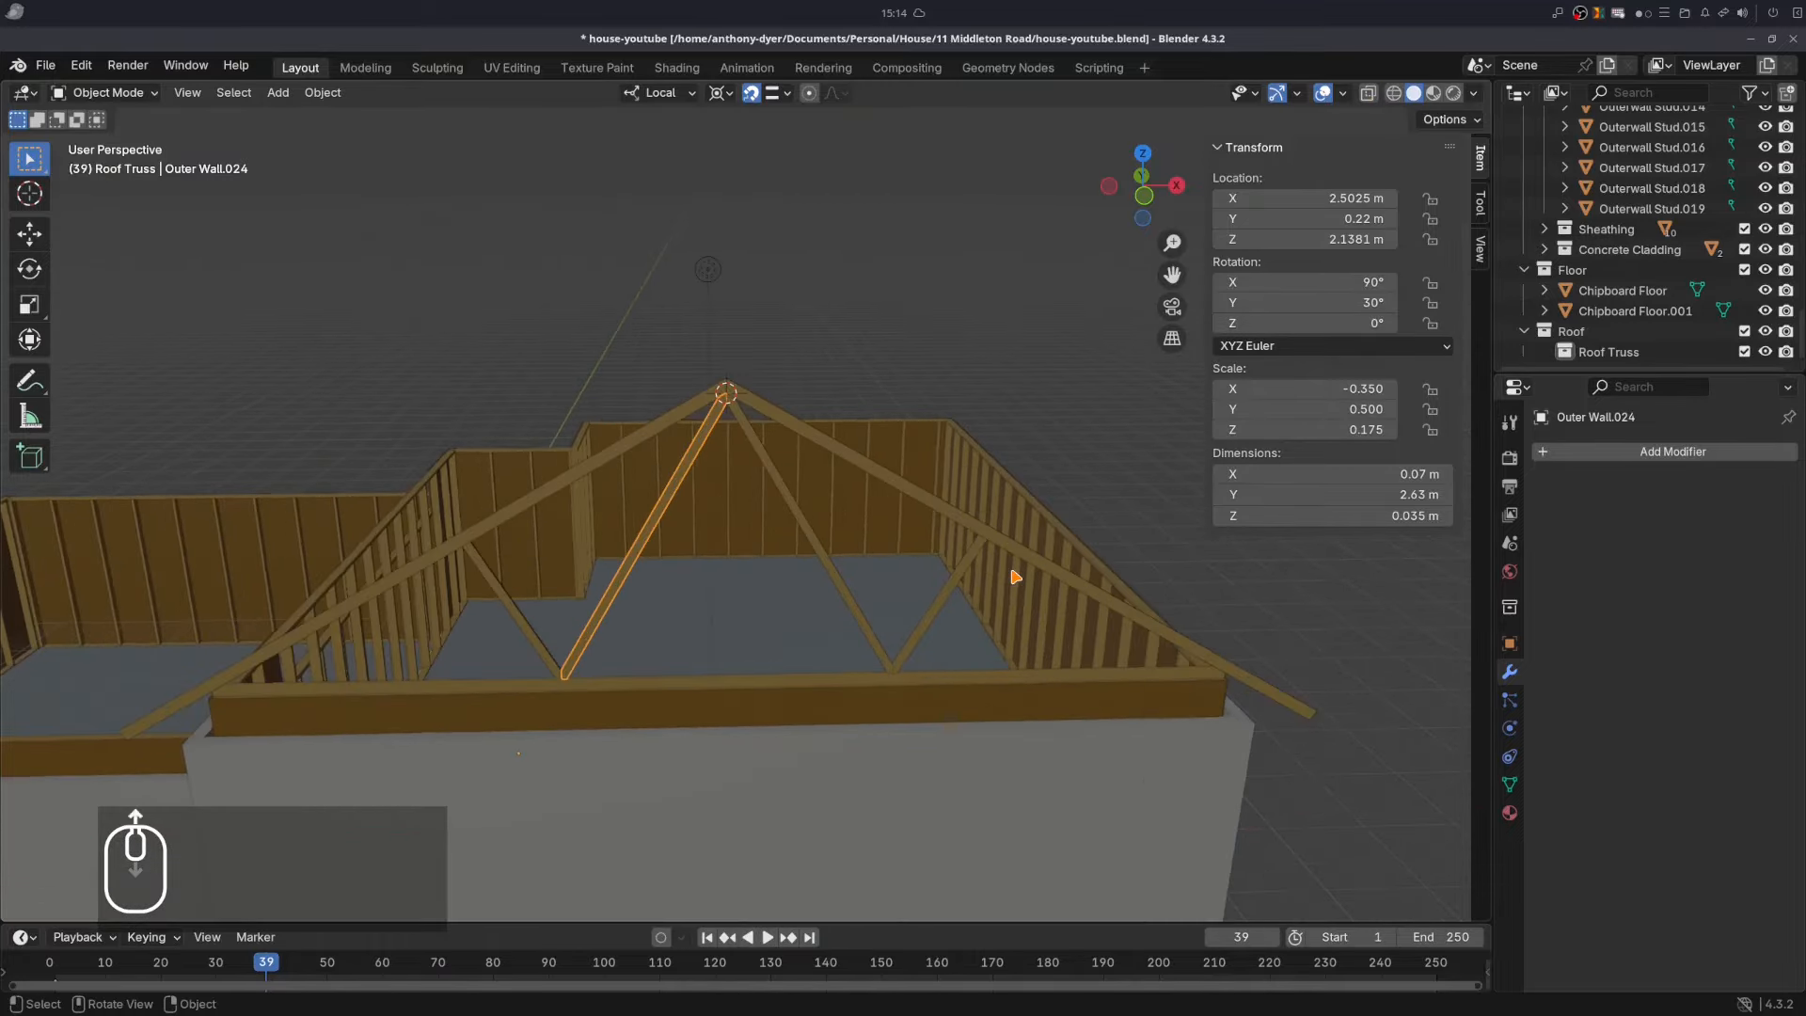
middle_click_drag(1015, 582, 454, 566)
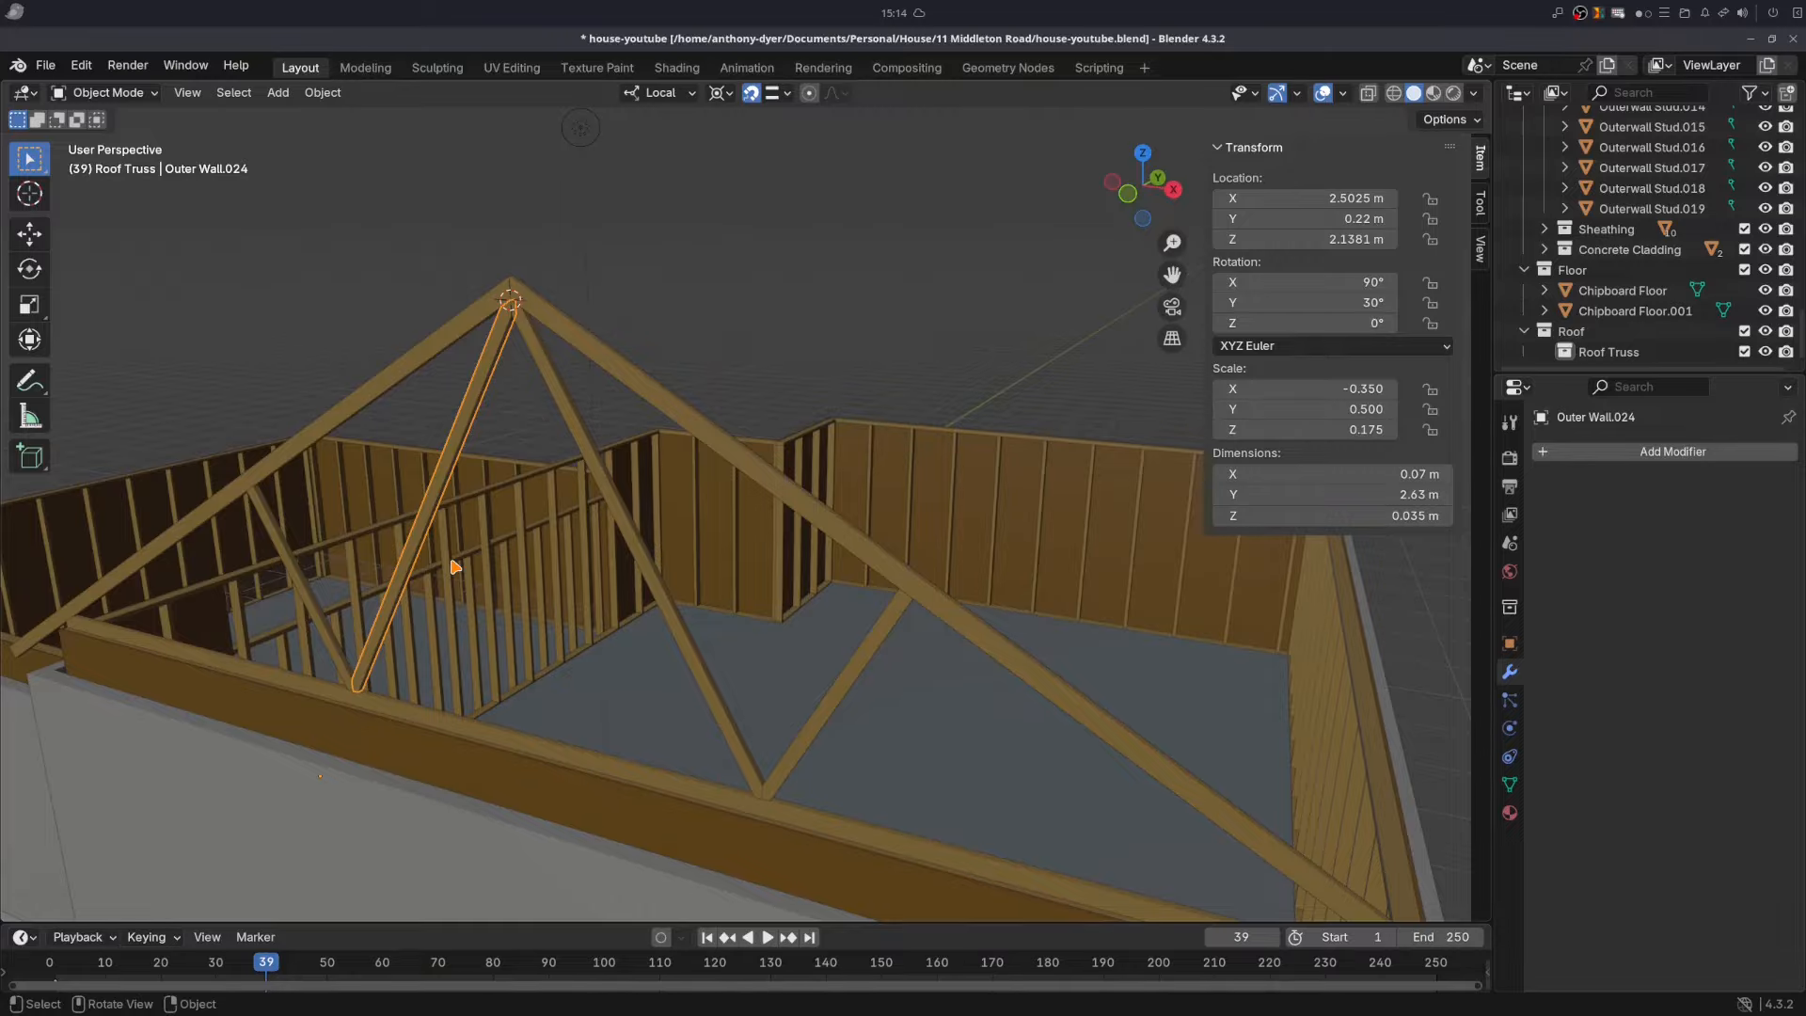
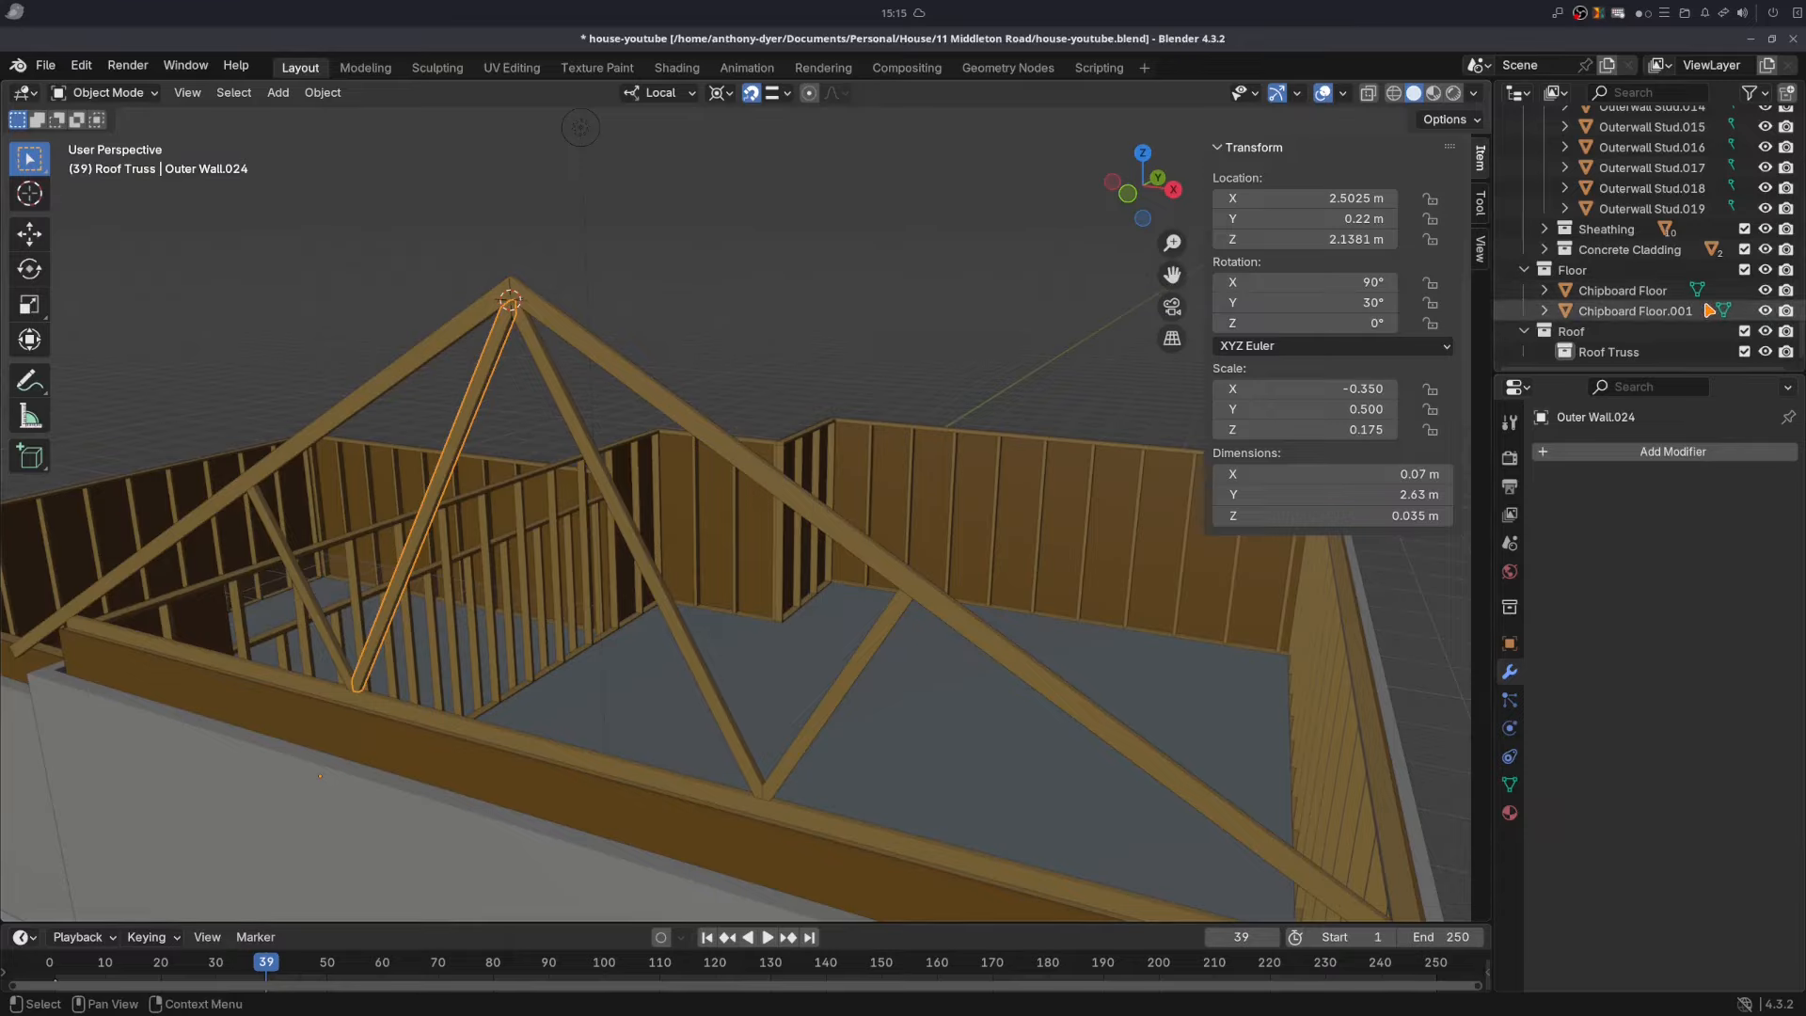
left_click(623, 370)
left_click(472, 319, "shift")
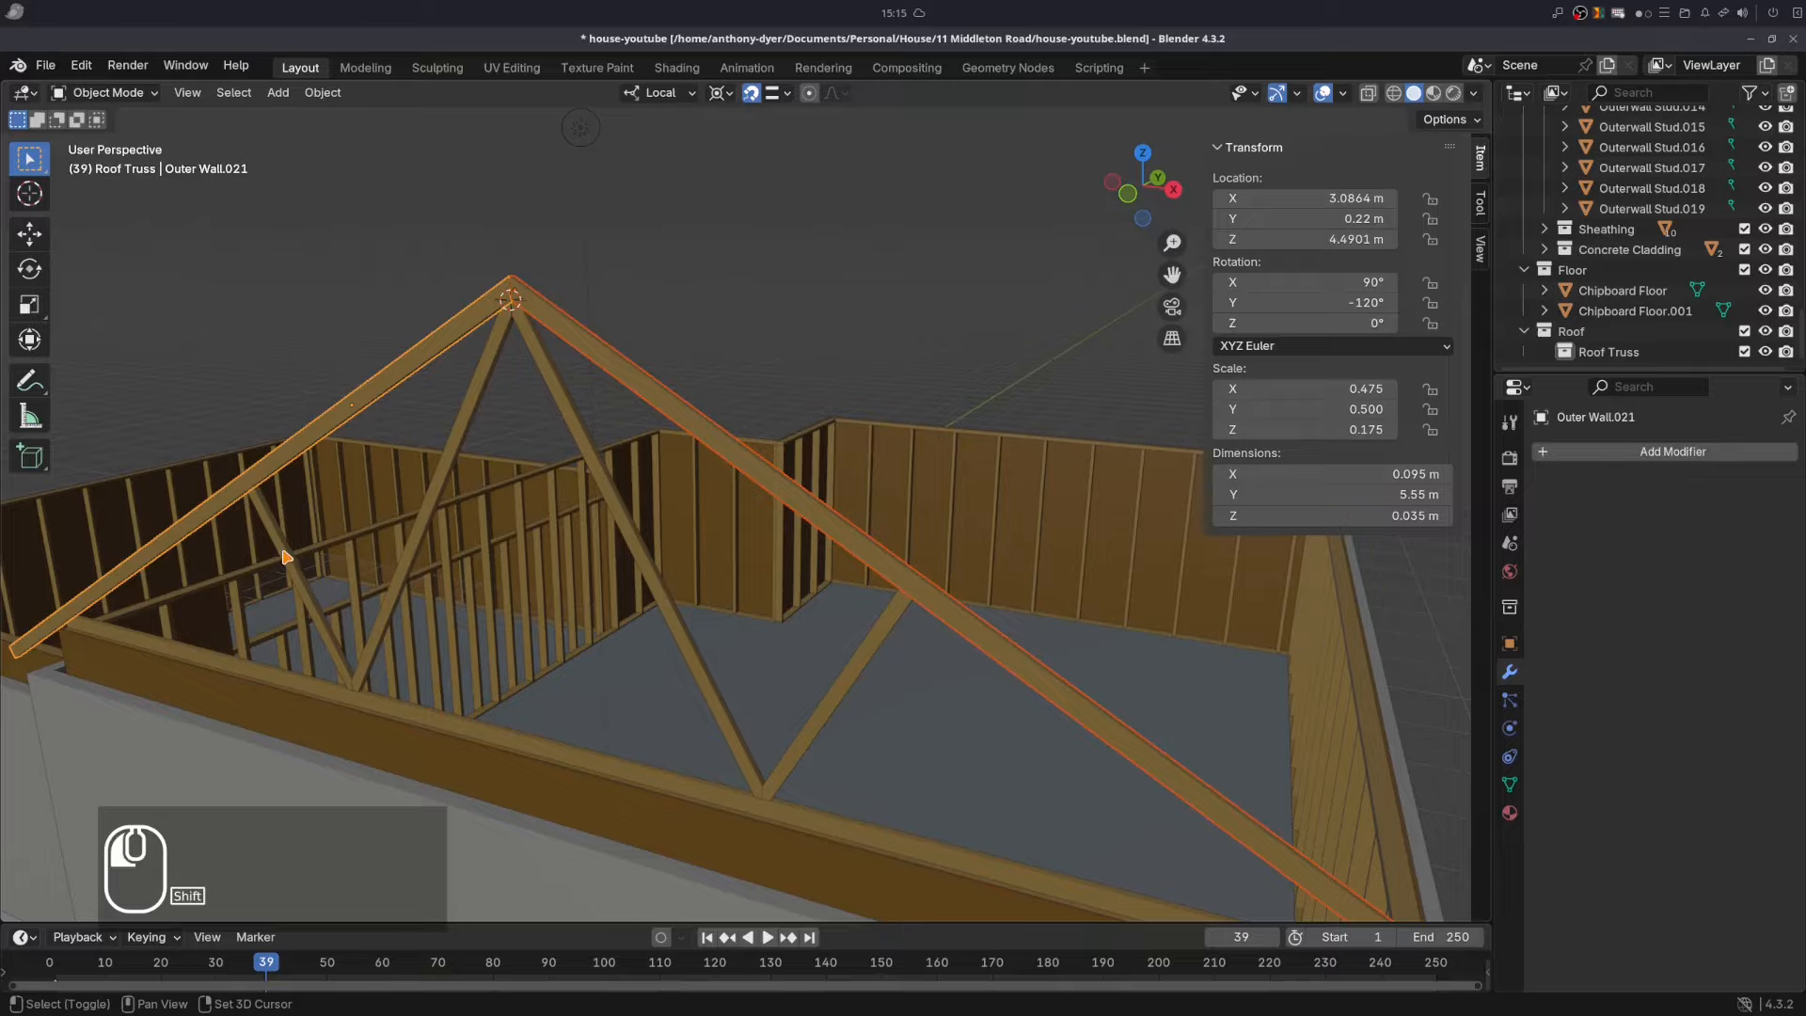
- Select all the timber members of the roof truss and move them into the Roof Truss collection
left_click(287, 557, "shift")
left_click(424, 529, "shift")
left_click(640, 539, "shift")
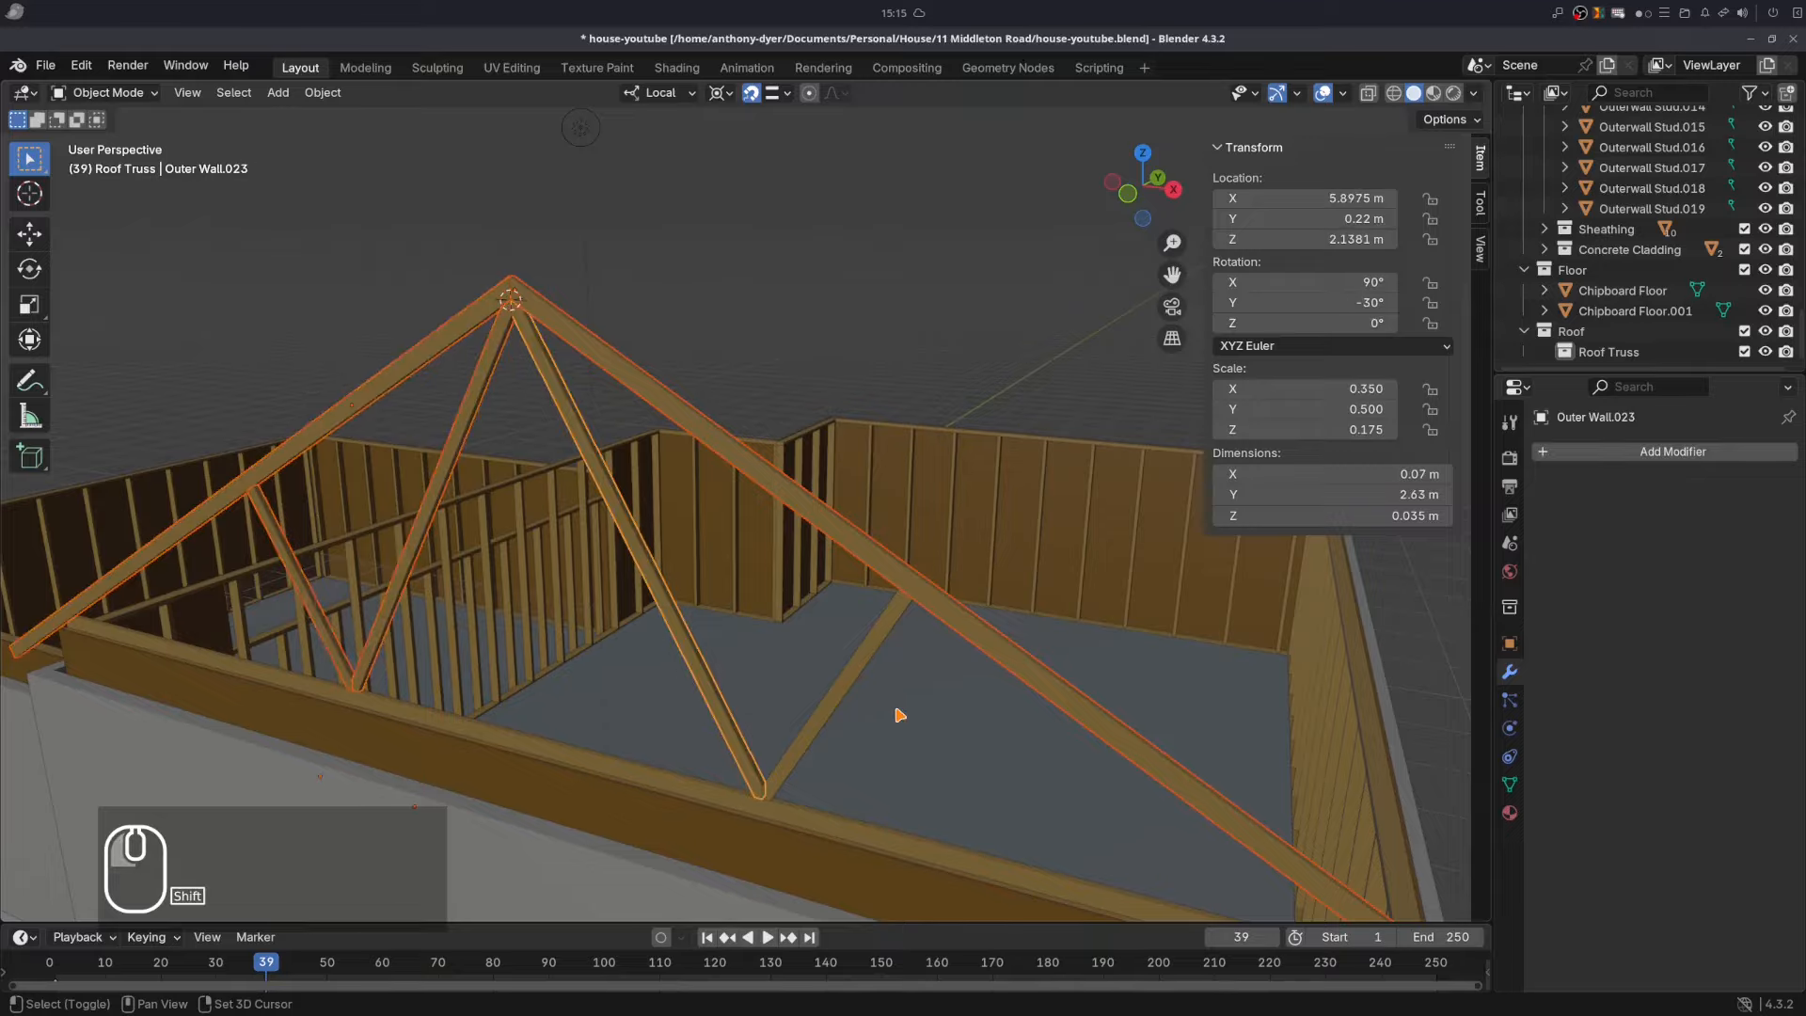
left_click(856, 687, "shift")
left_click(823, 836, "shift")
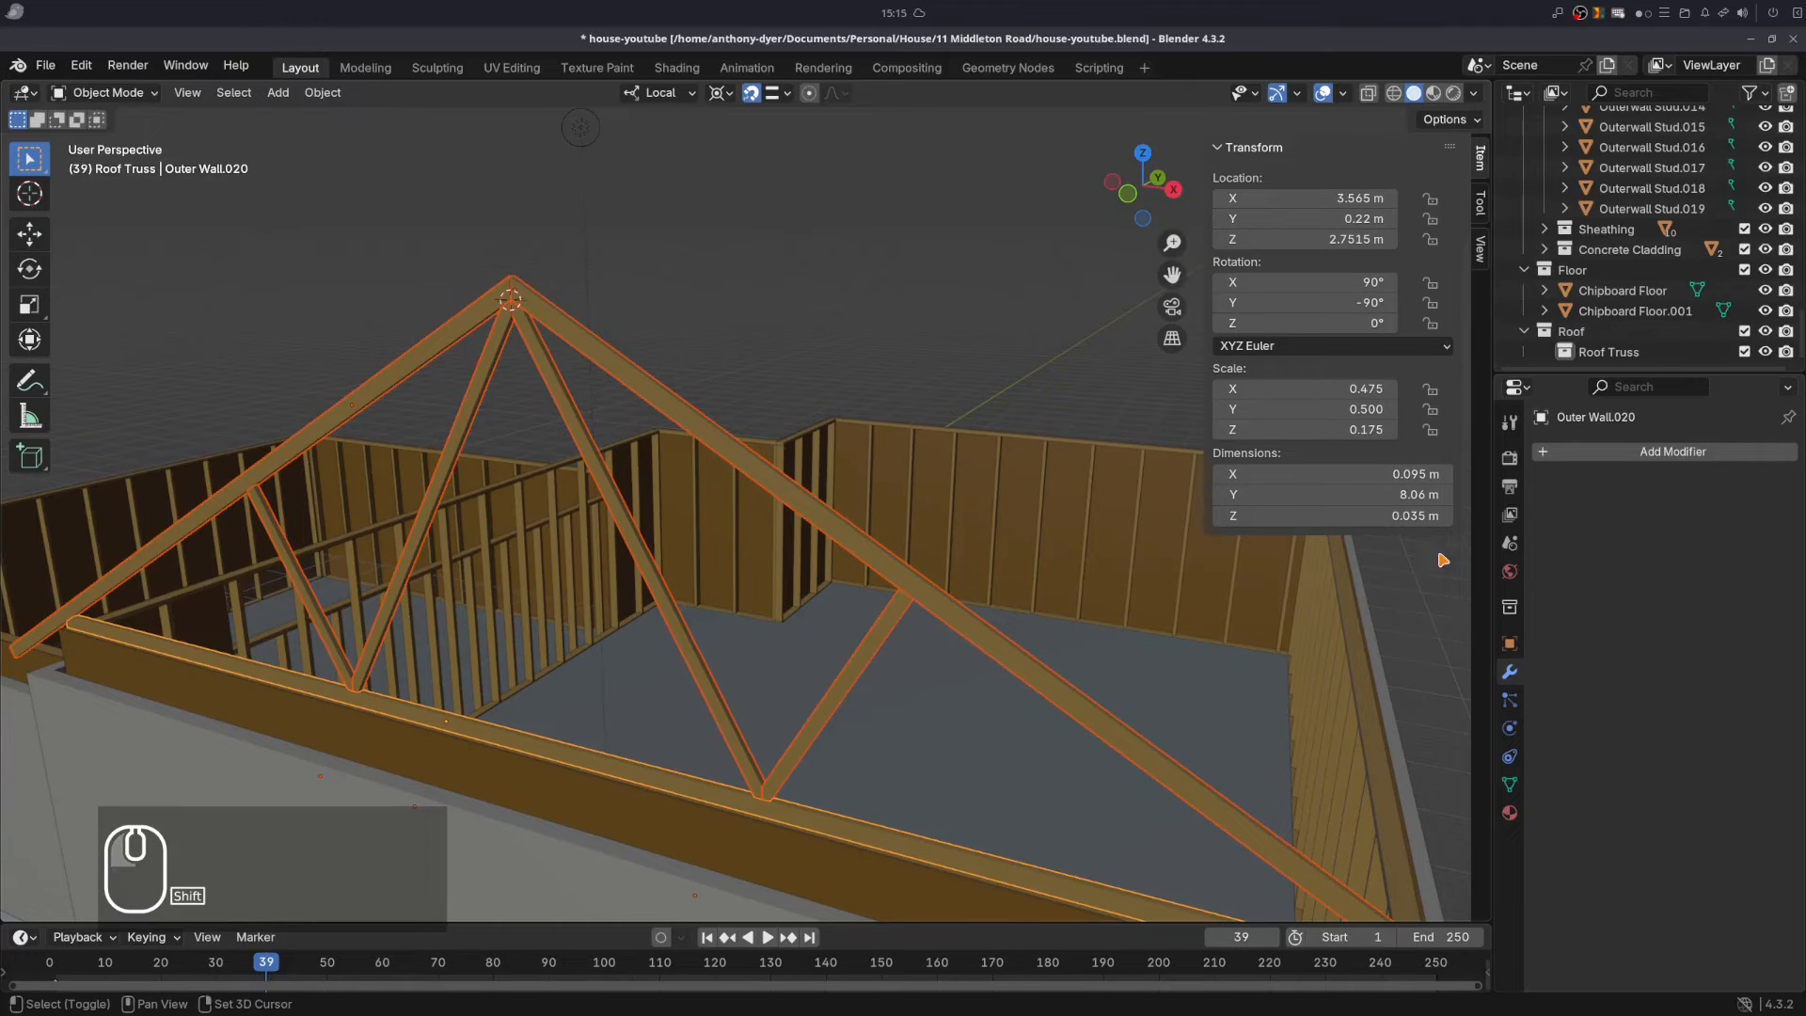
scroll(1689, 237, "up", 5)
scroll(1688, 237, "up", 5)
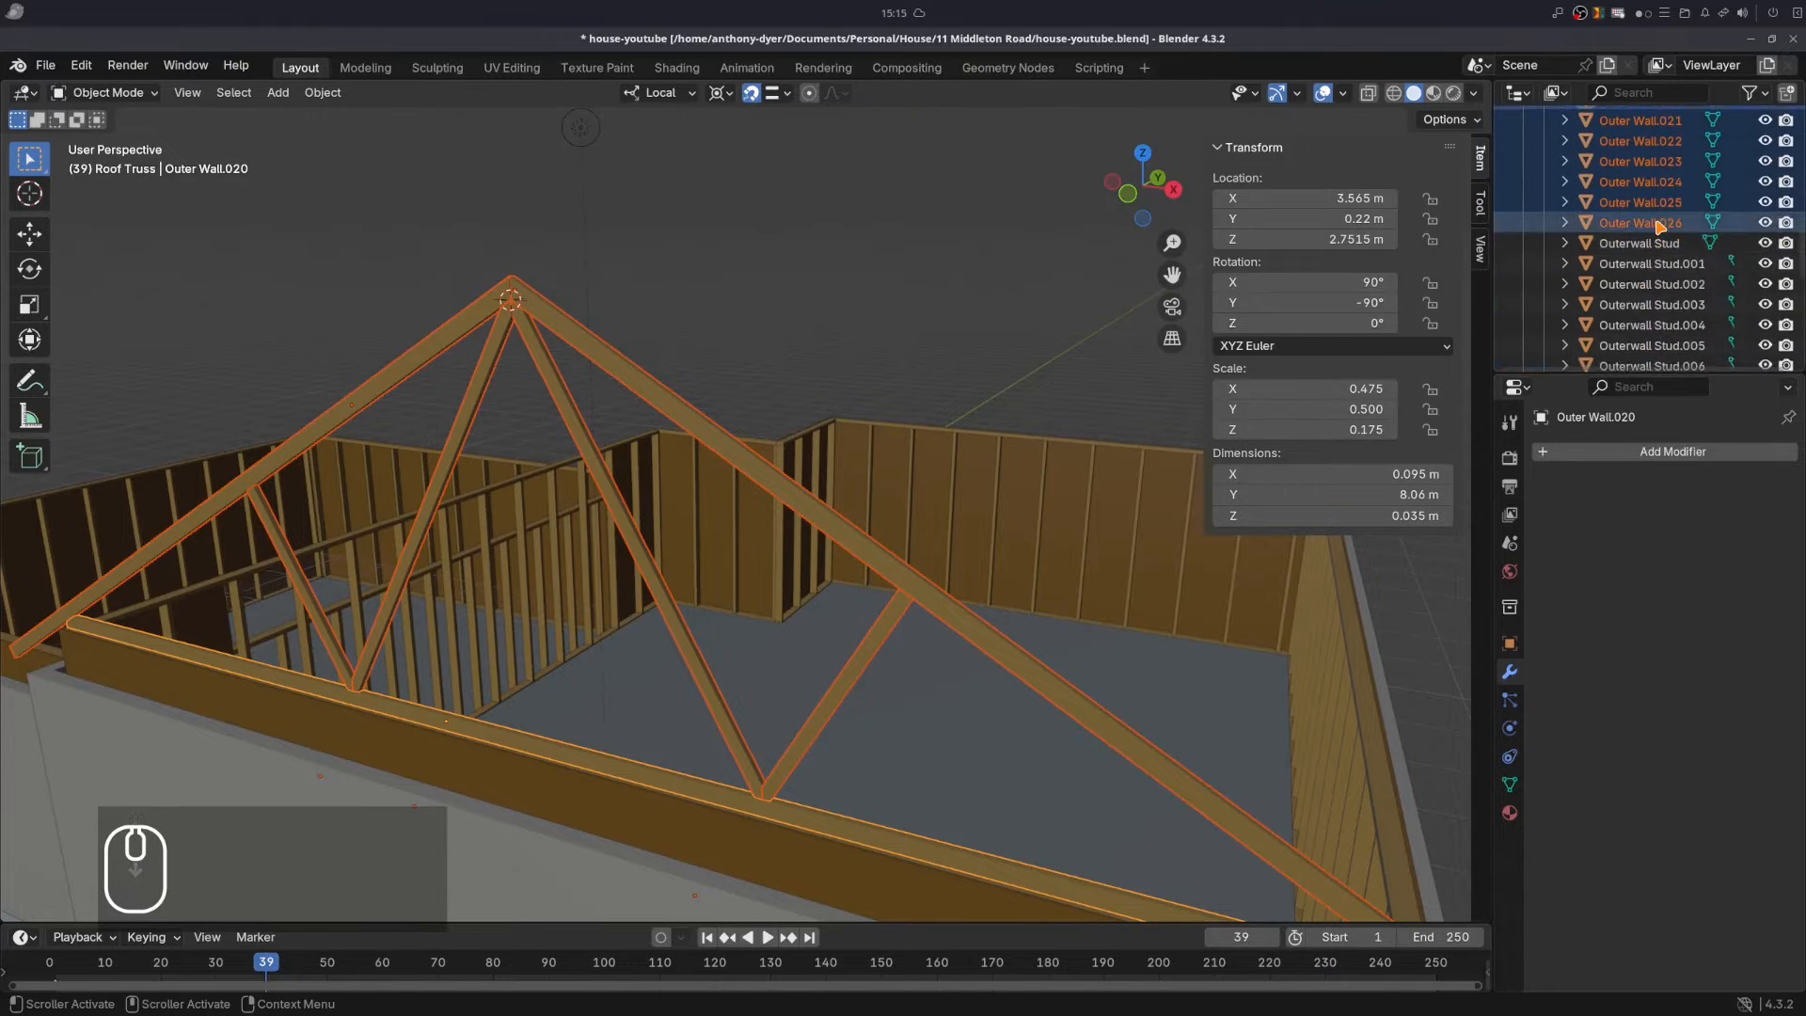
left_click_drag(1660, 226, 1632, 371)
scroll(1596, 275, "down", 2)
scroll(1596, 275, "down", 3)
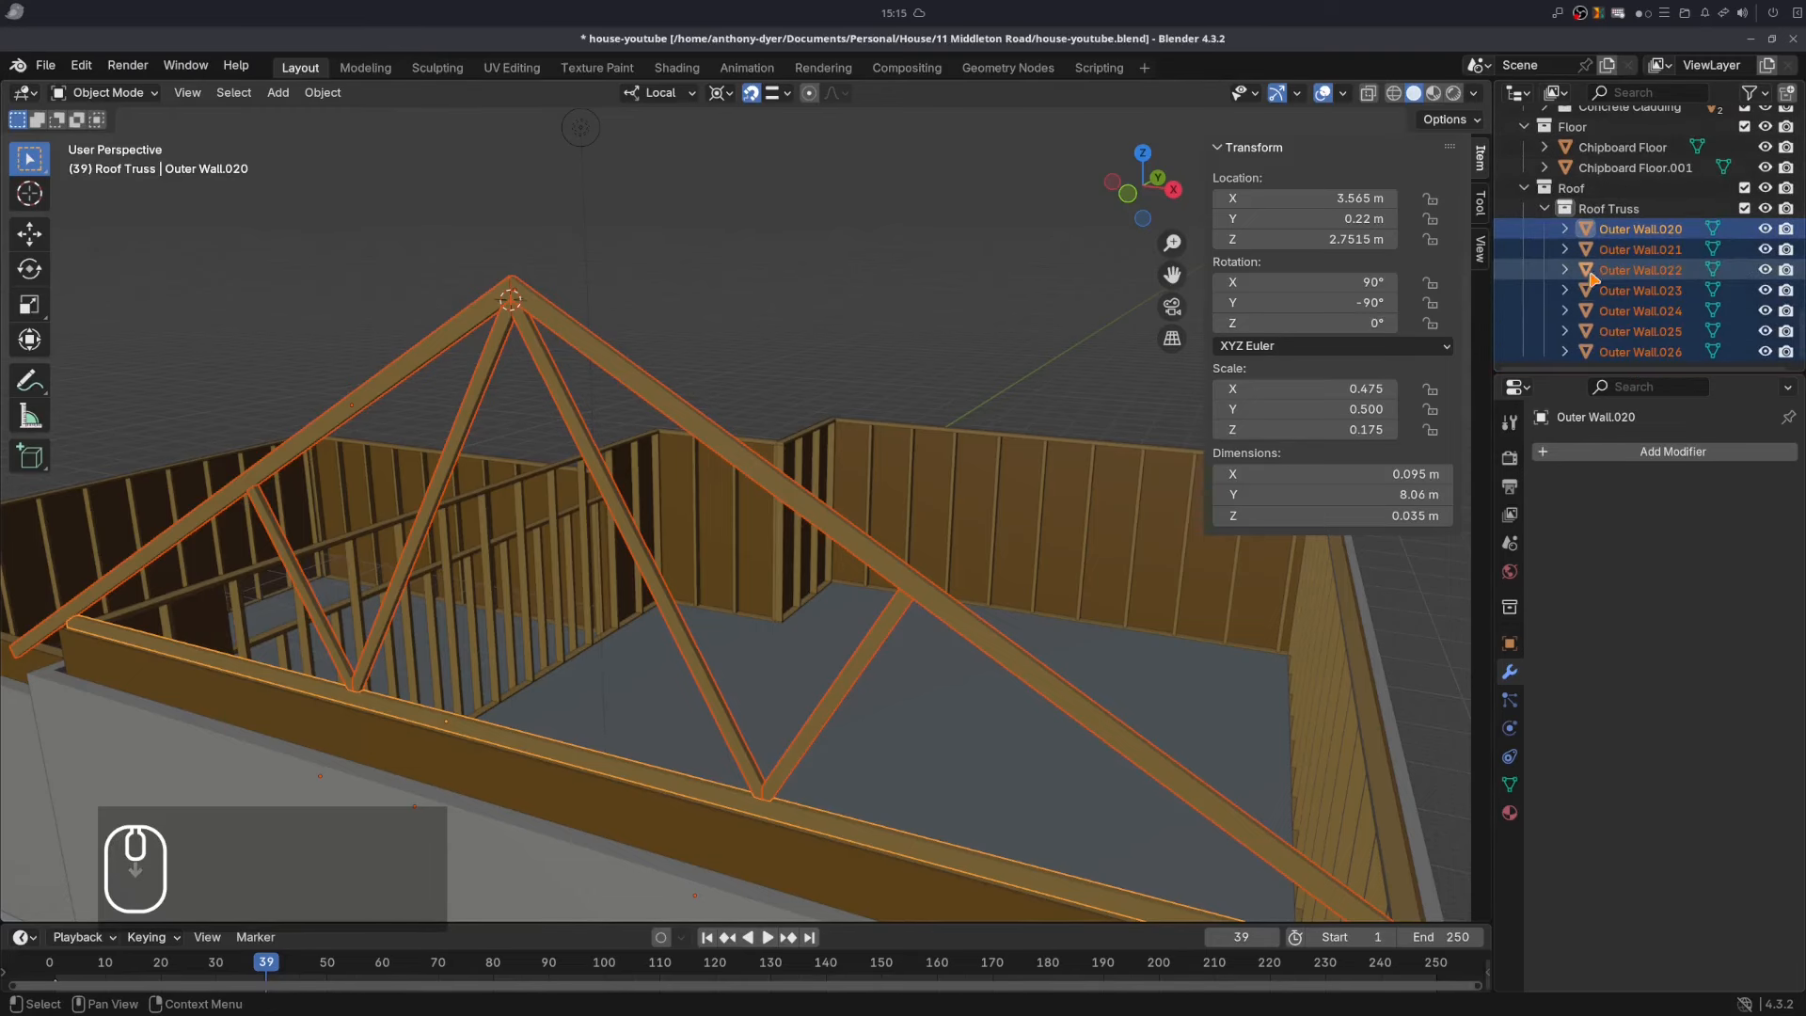
scroll(907, 555, "down", 3)
scroll(859, 561, "up", 1)
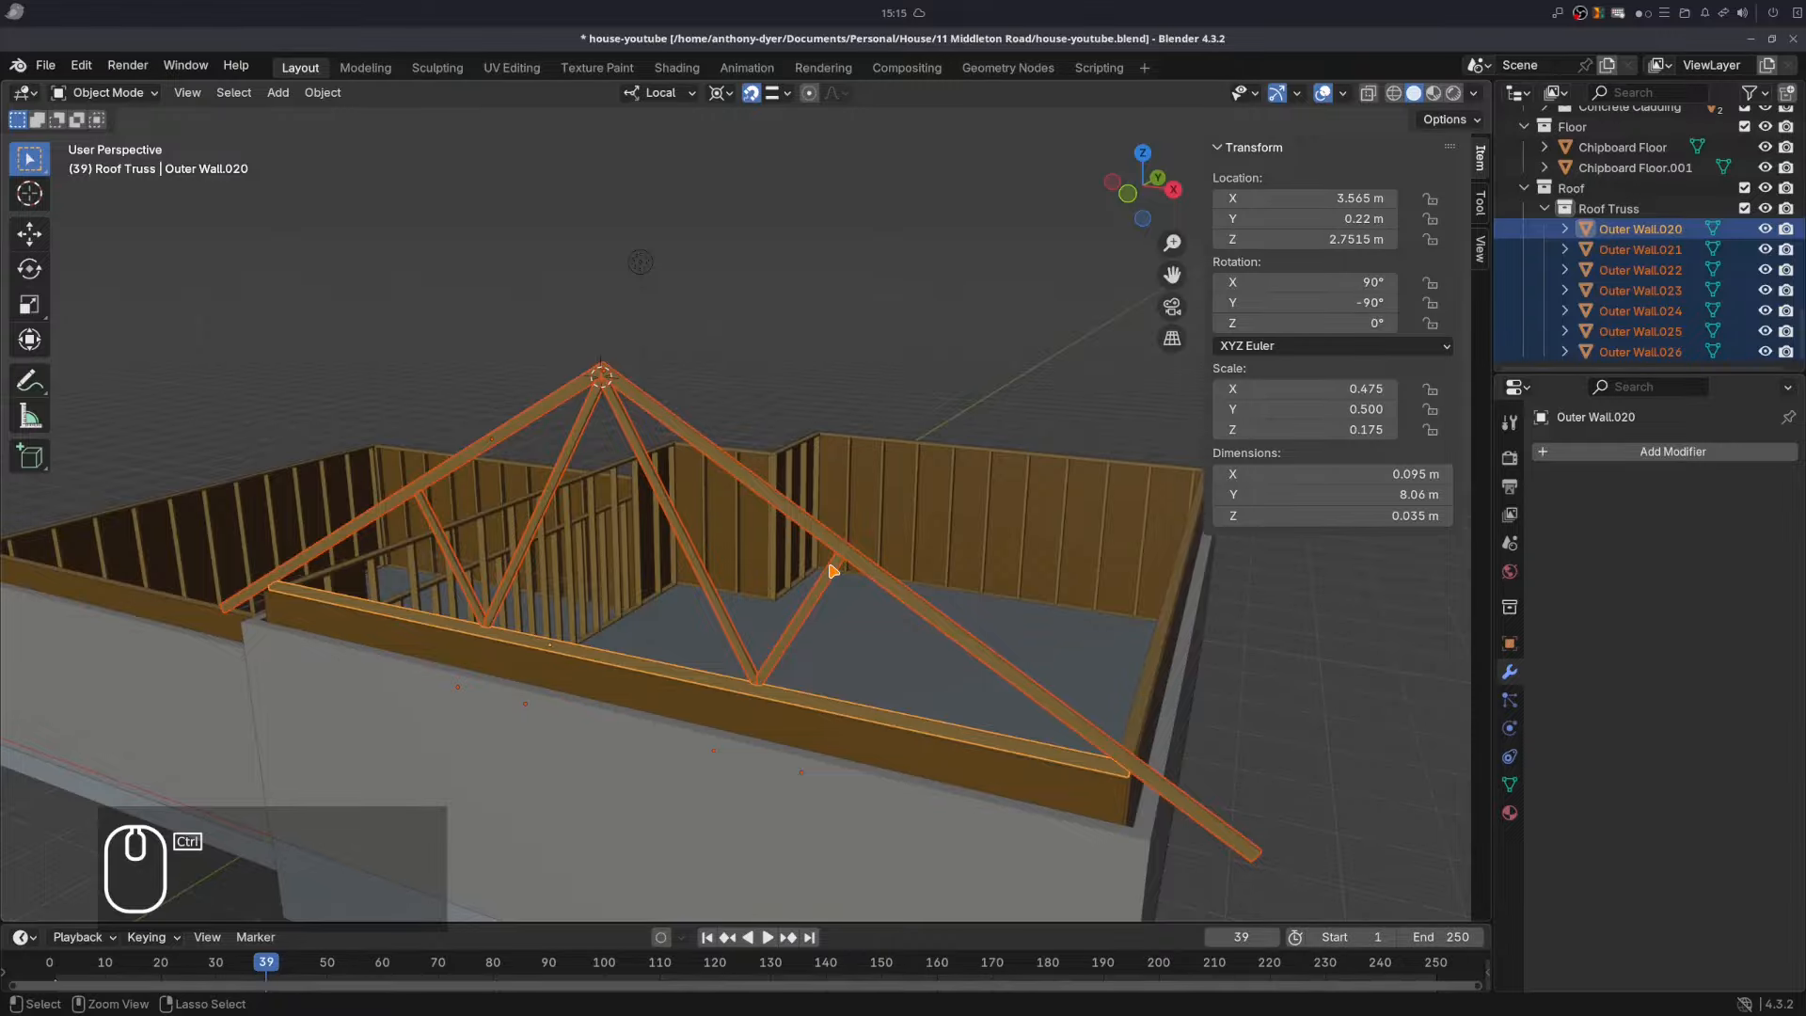
- Join the selected truss members into a single object
key("ctrl+j")
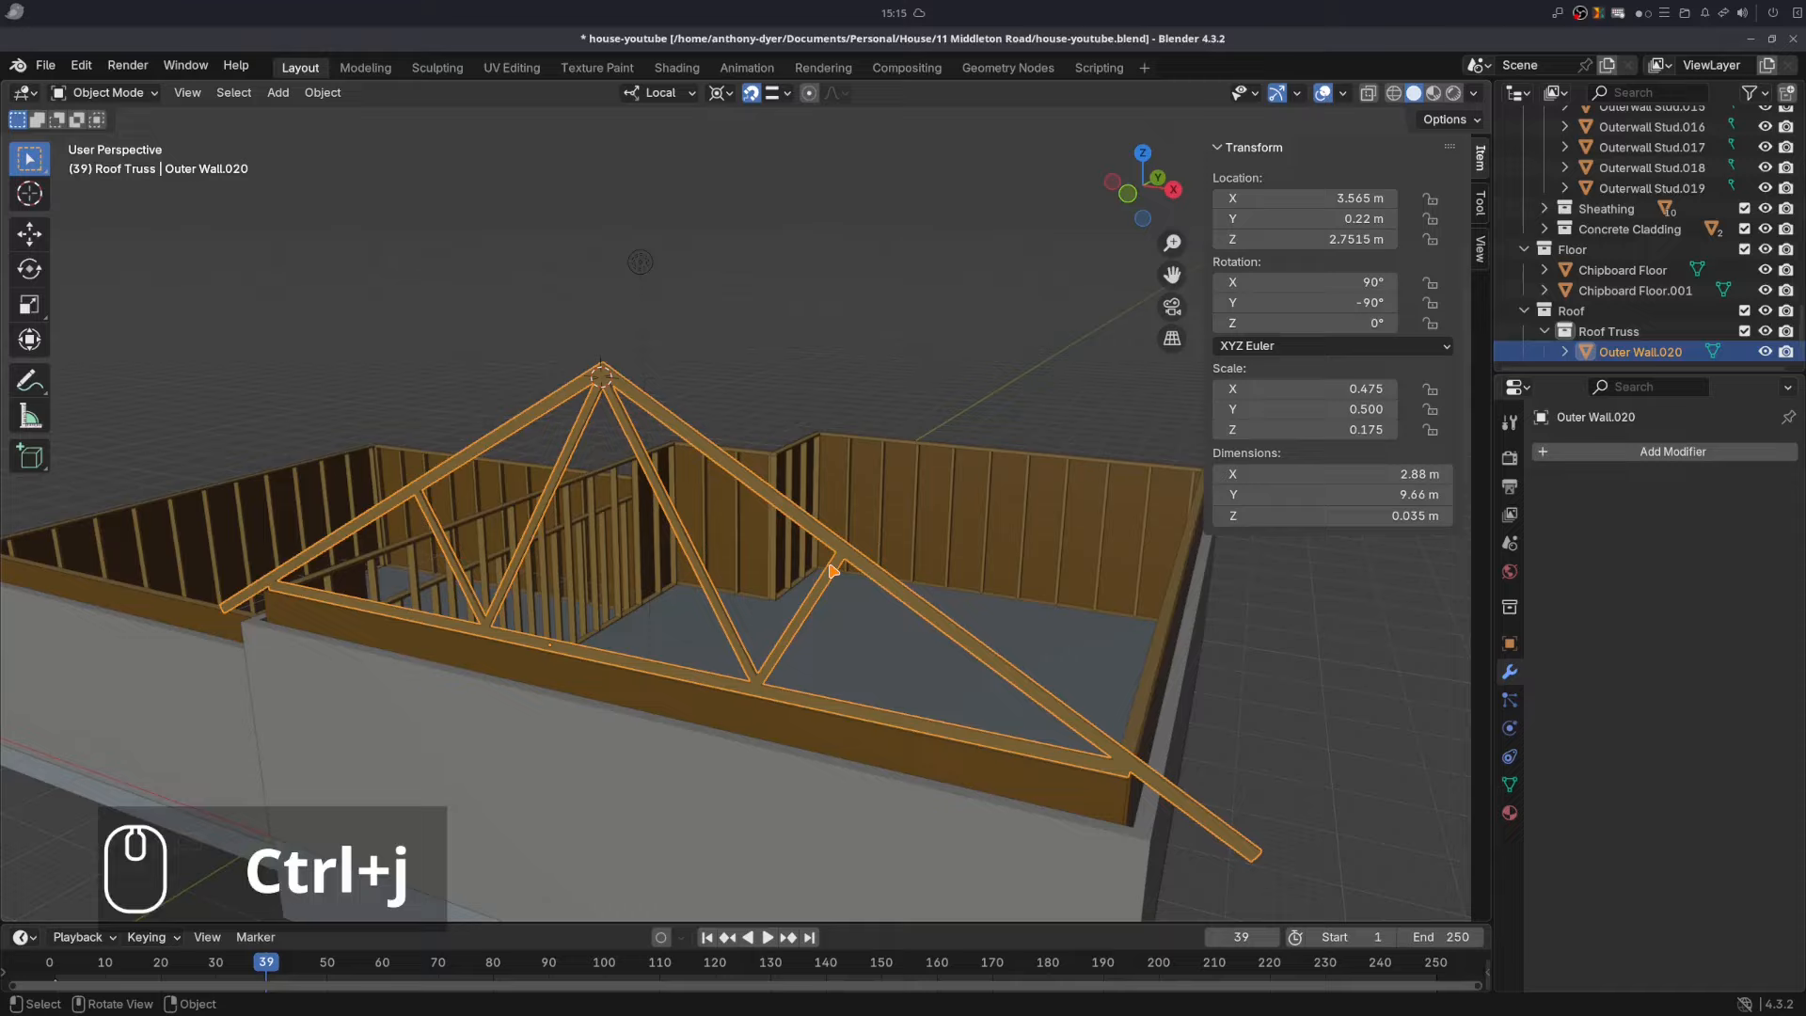
scroll(832, 571, "down", 2)
middle_click_drag(618, 536, 659, 524)
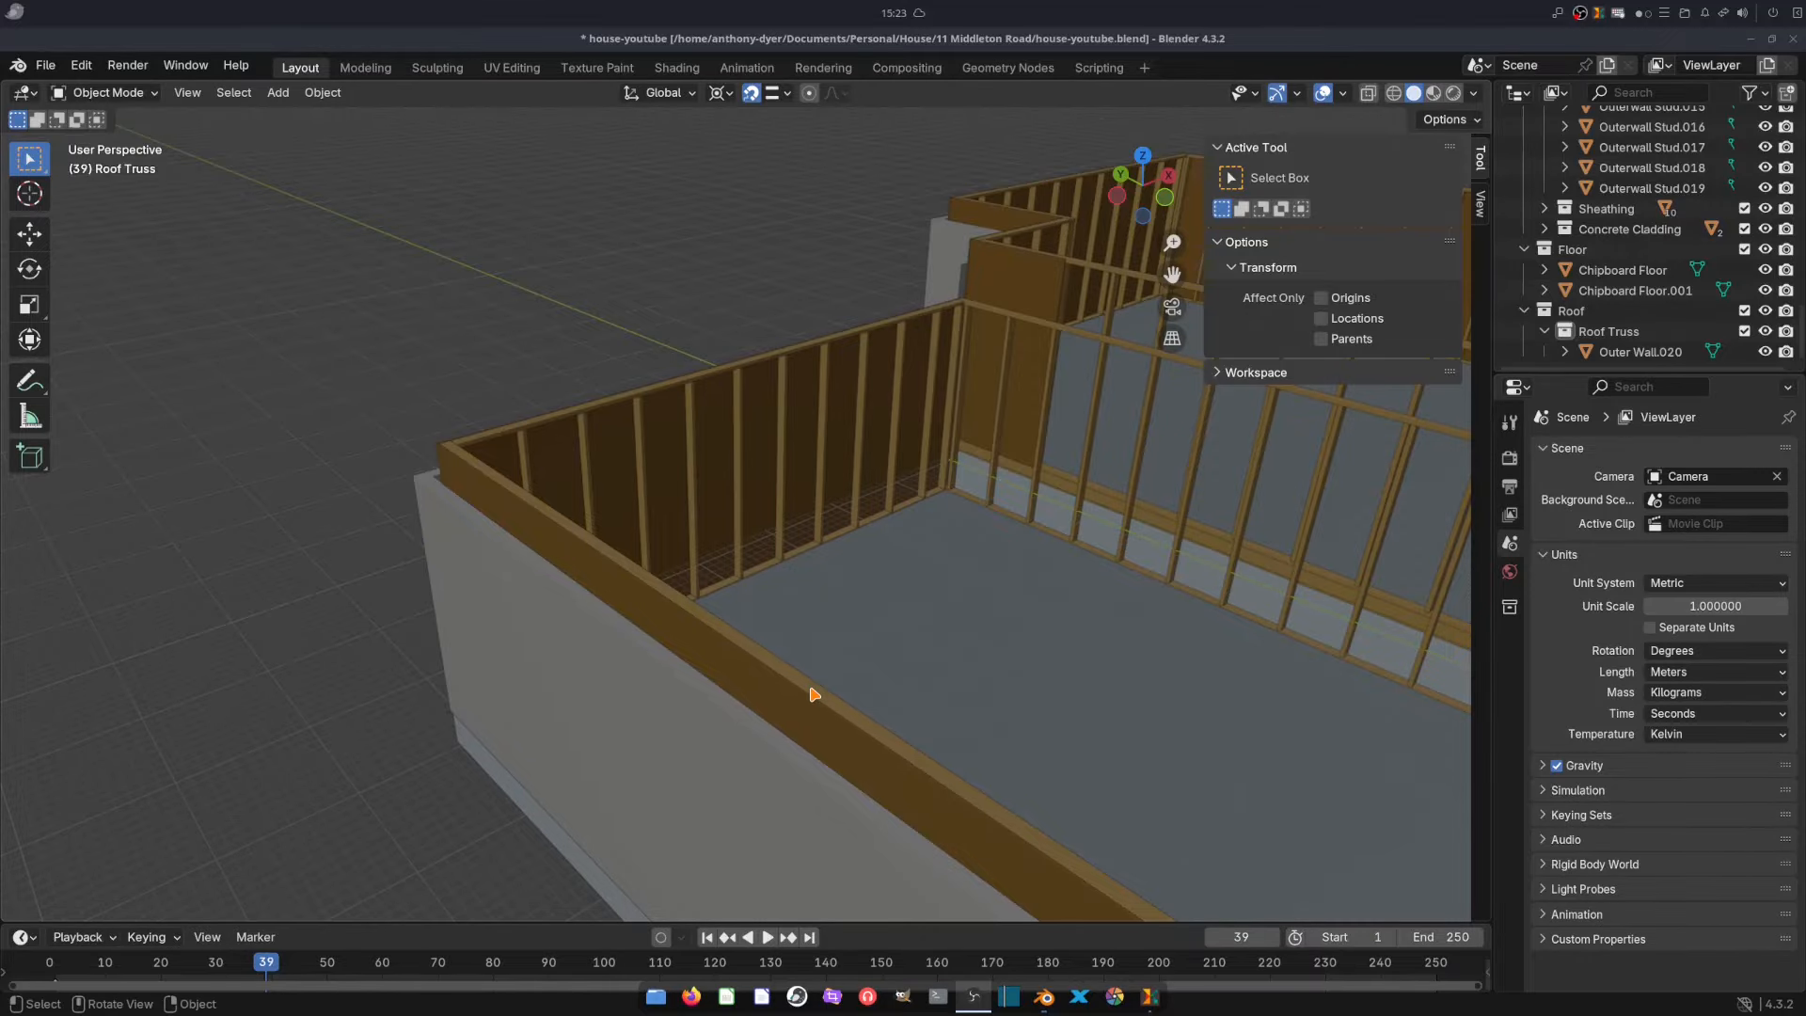
- Duplicate the top plate of the smaller wing's end wall and raise the copy about 0.697 m along Z
left_click(813, 693)
key("shift+d")
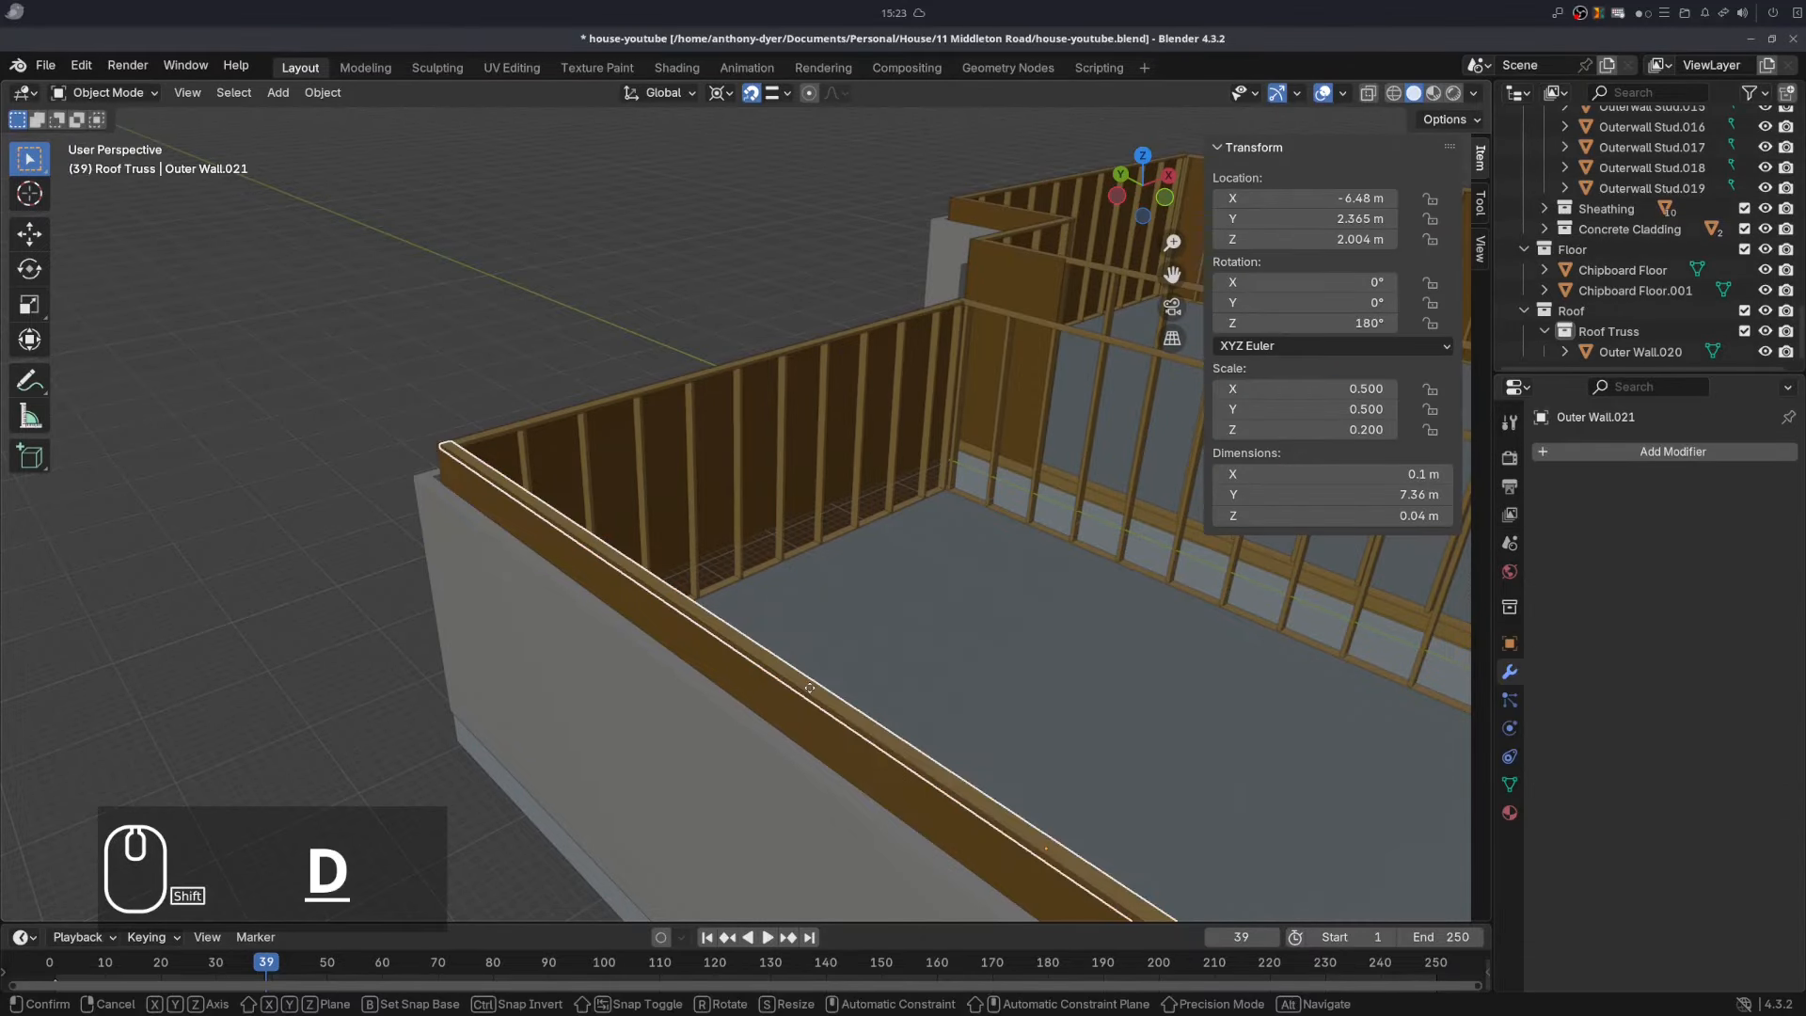
key("z")
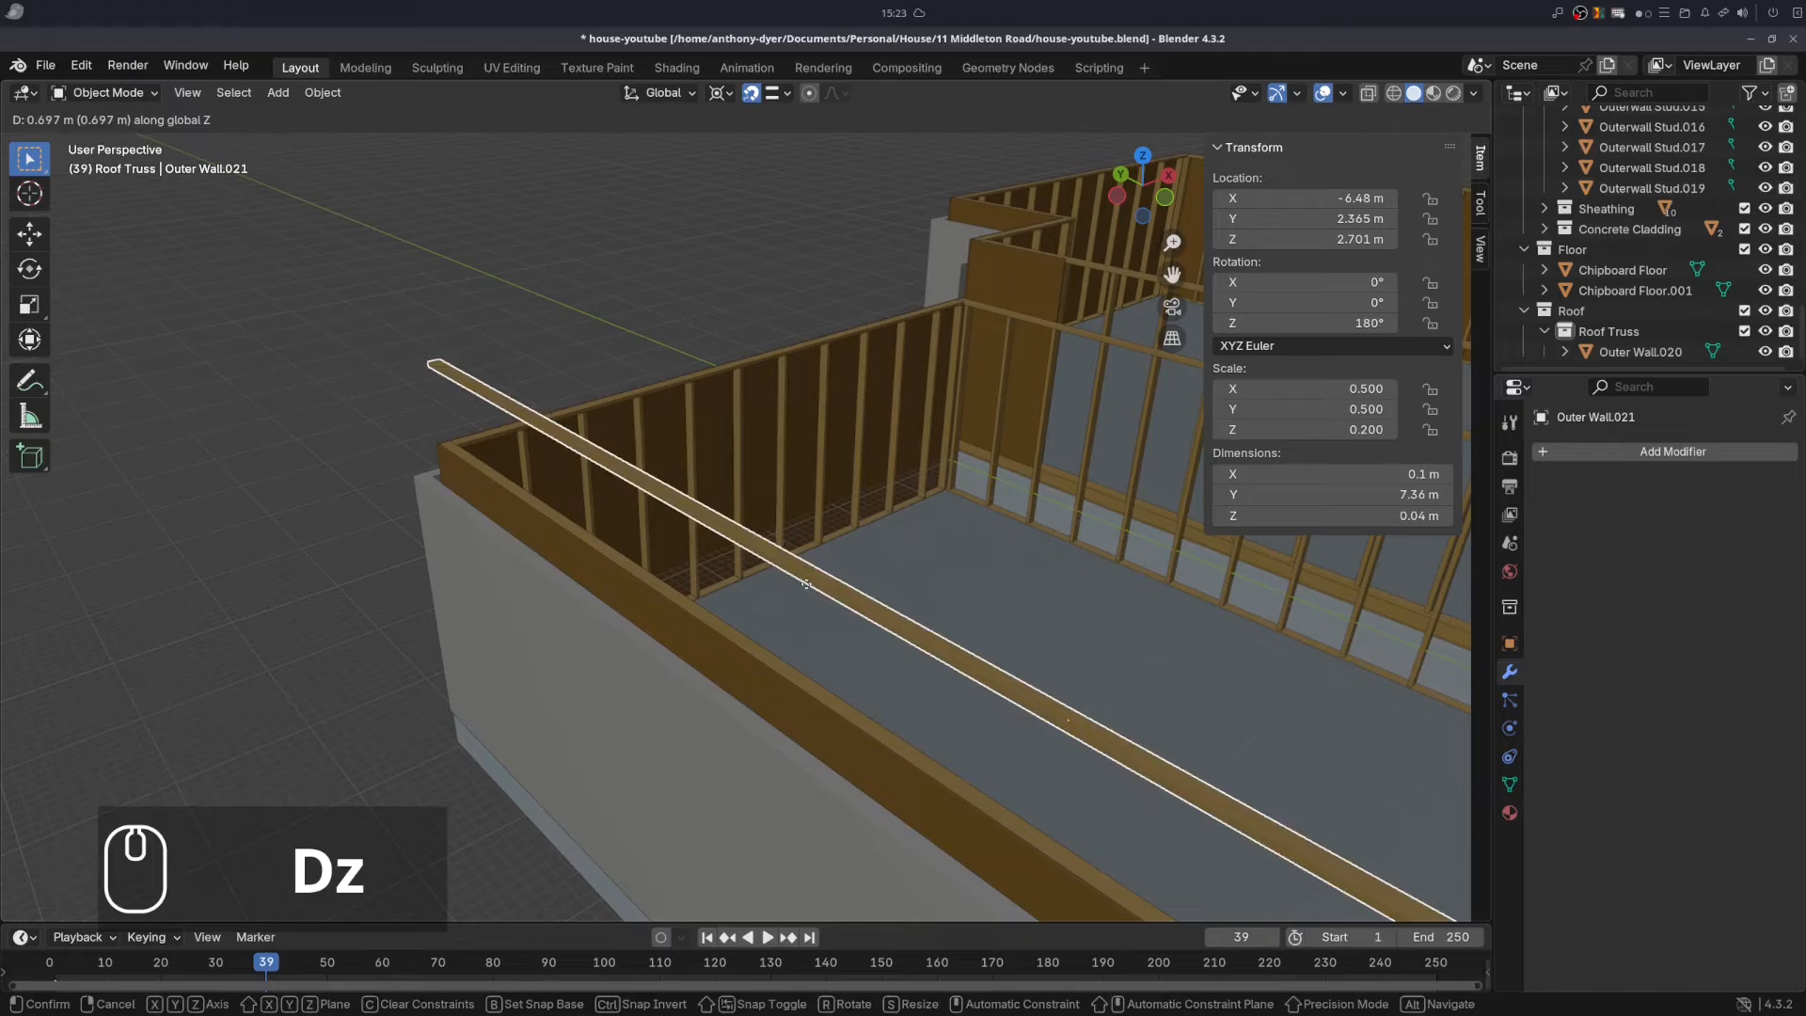
left_click(811, 590)
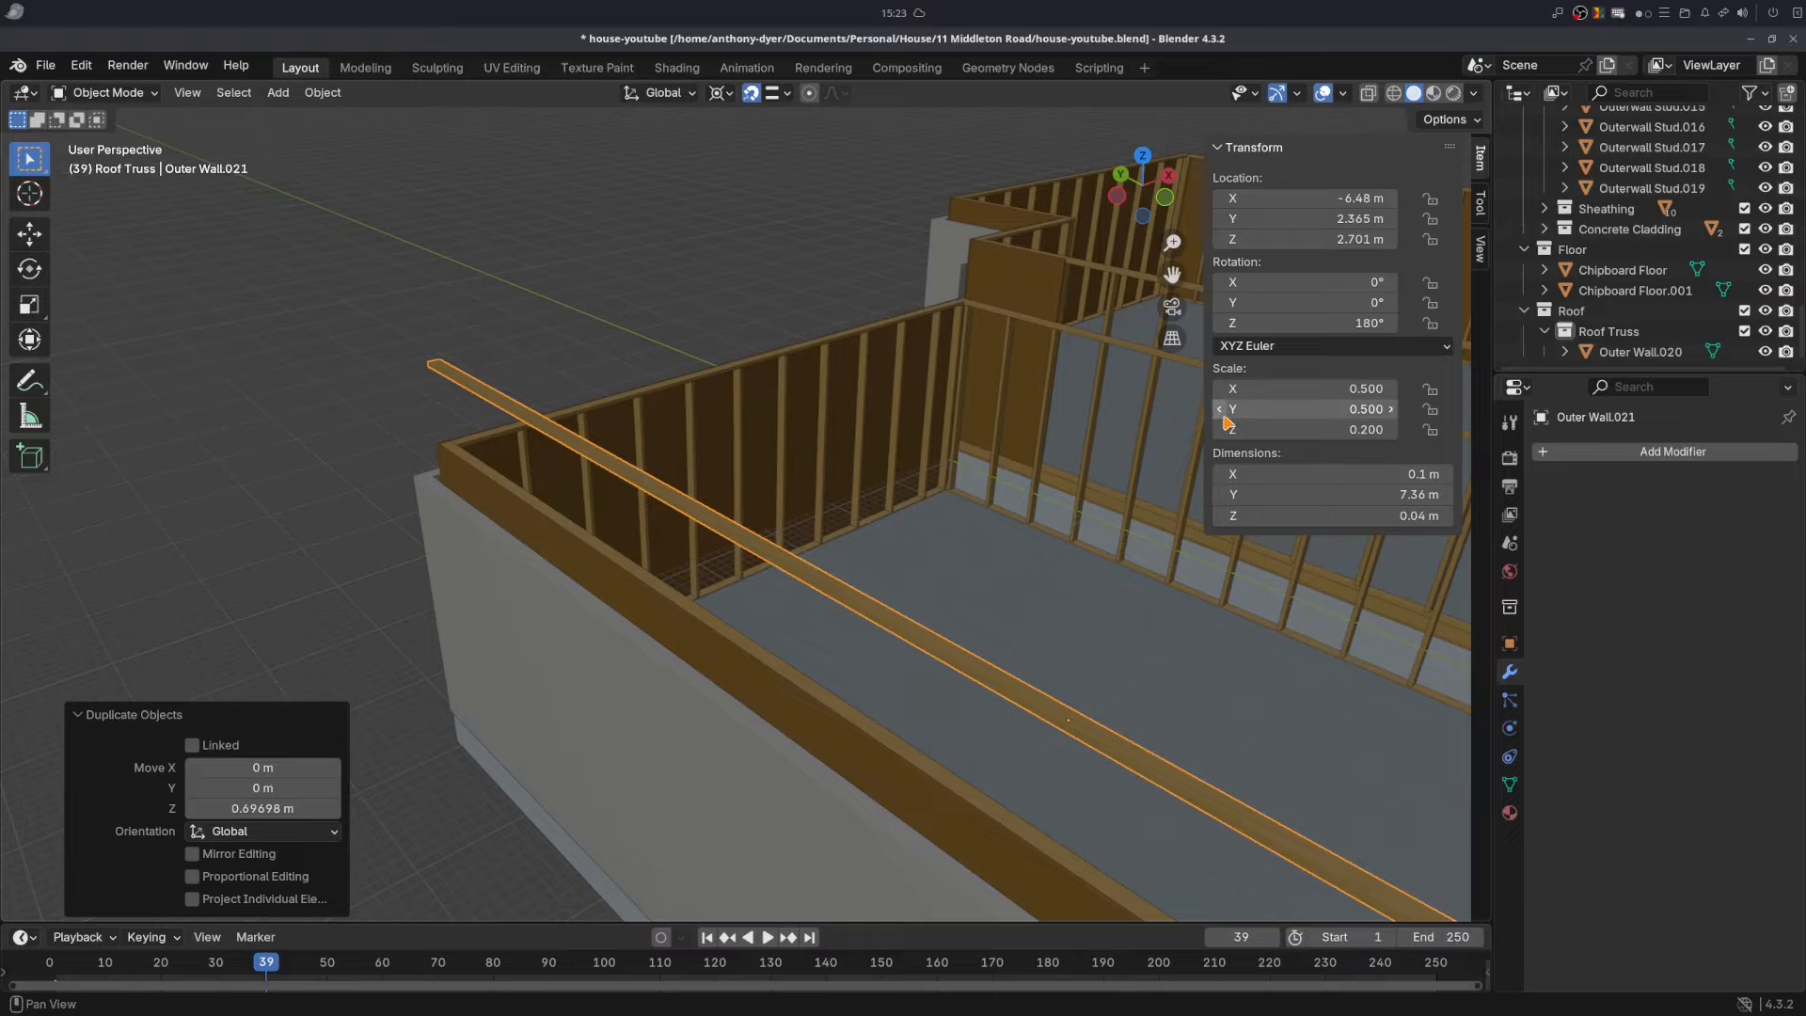
- Set the duplicated timber's dimensions to 0.035 m in X and 0.09 m in Z
left_click(1363, 477)
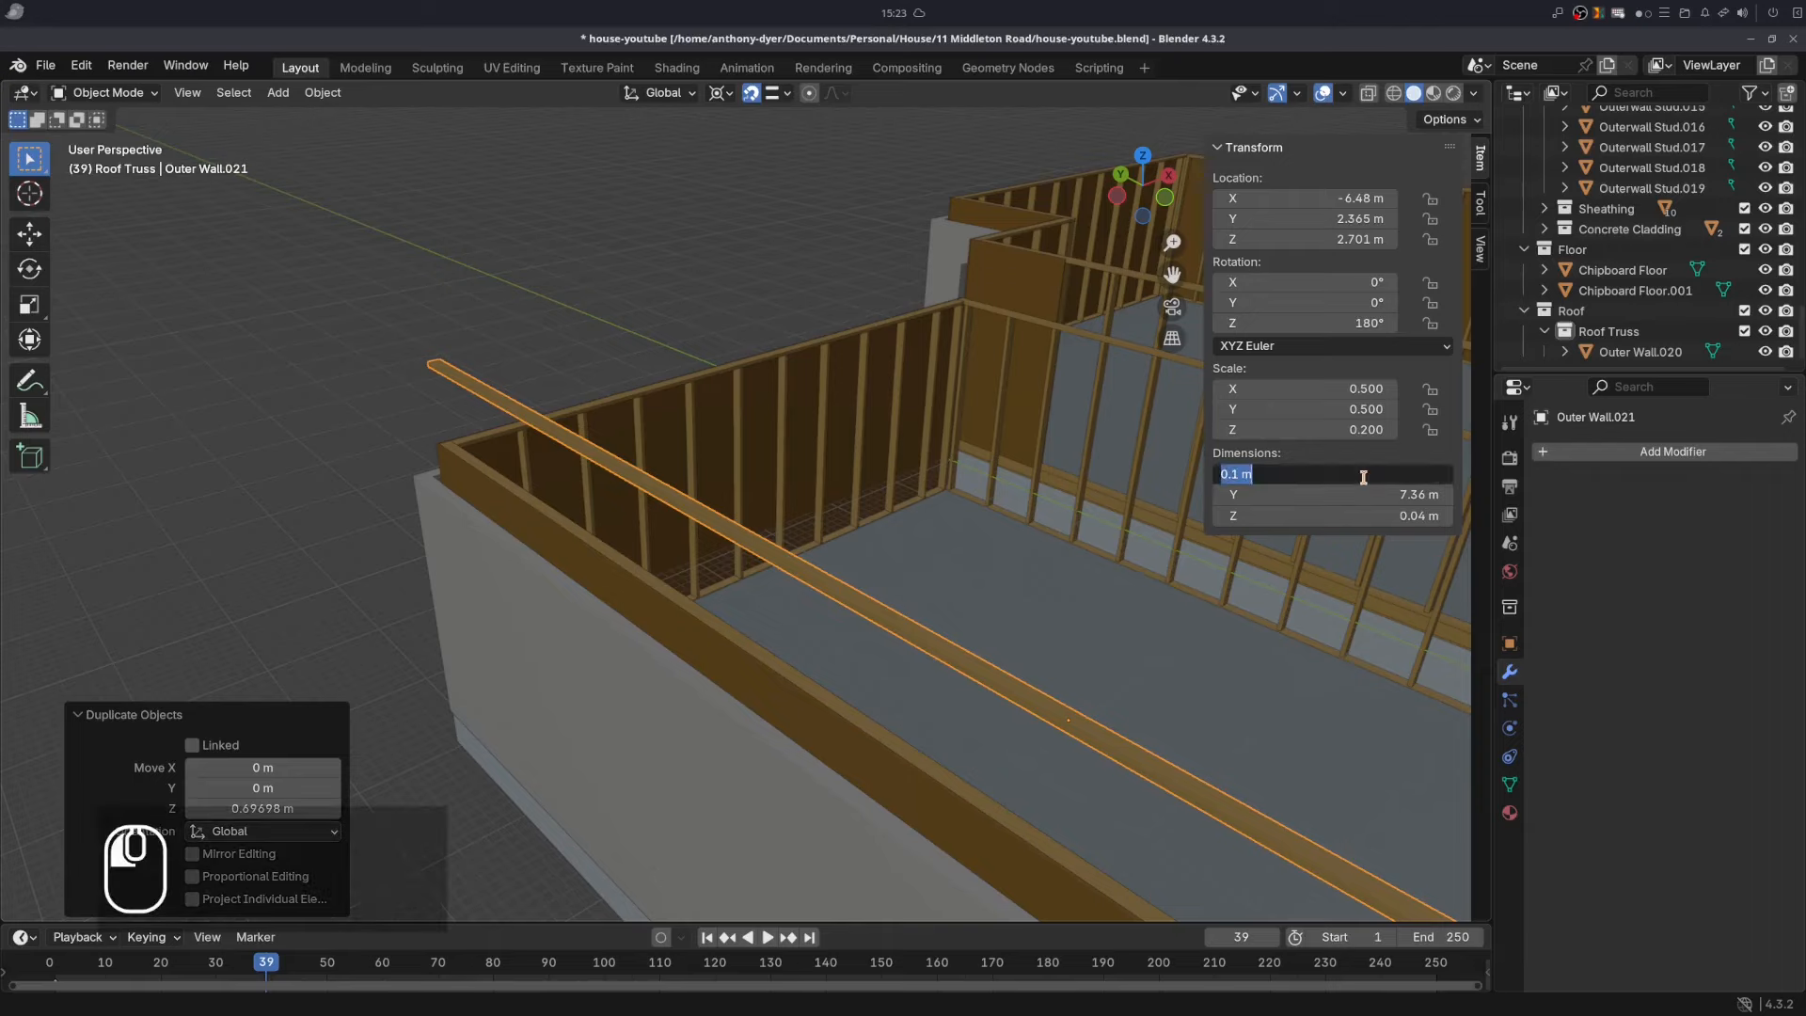
type("0.035")
key("Return")
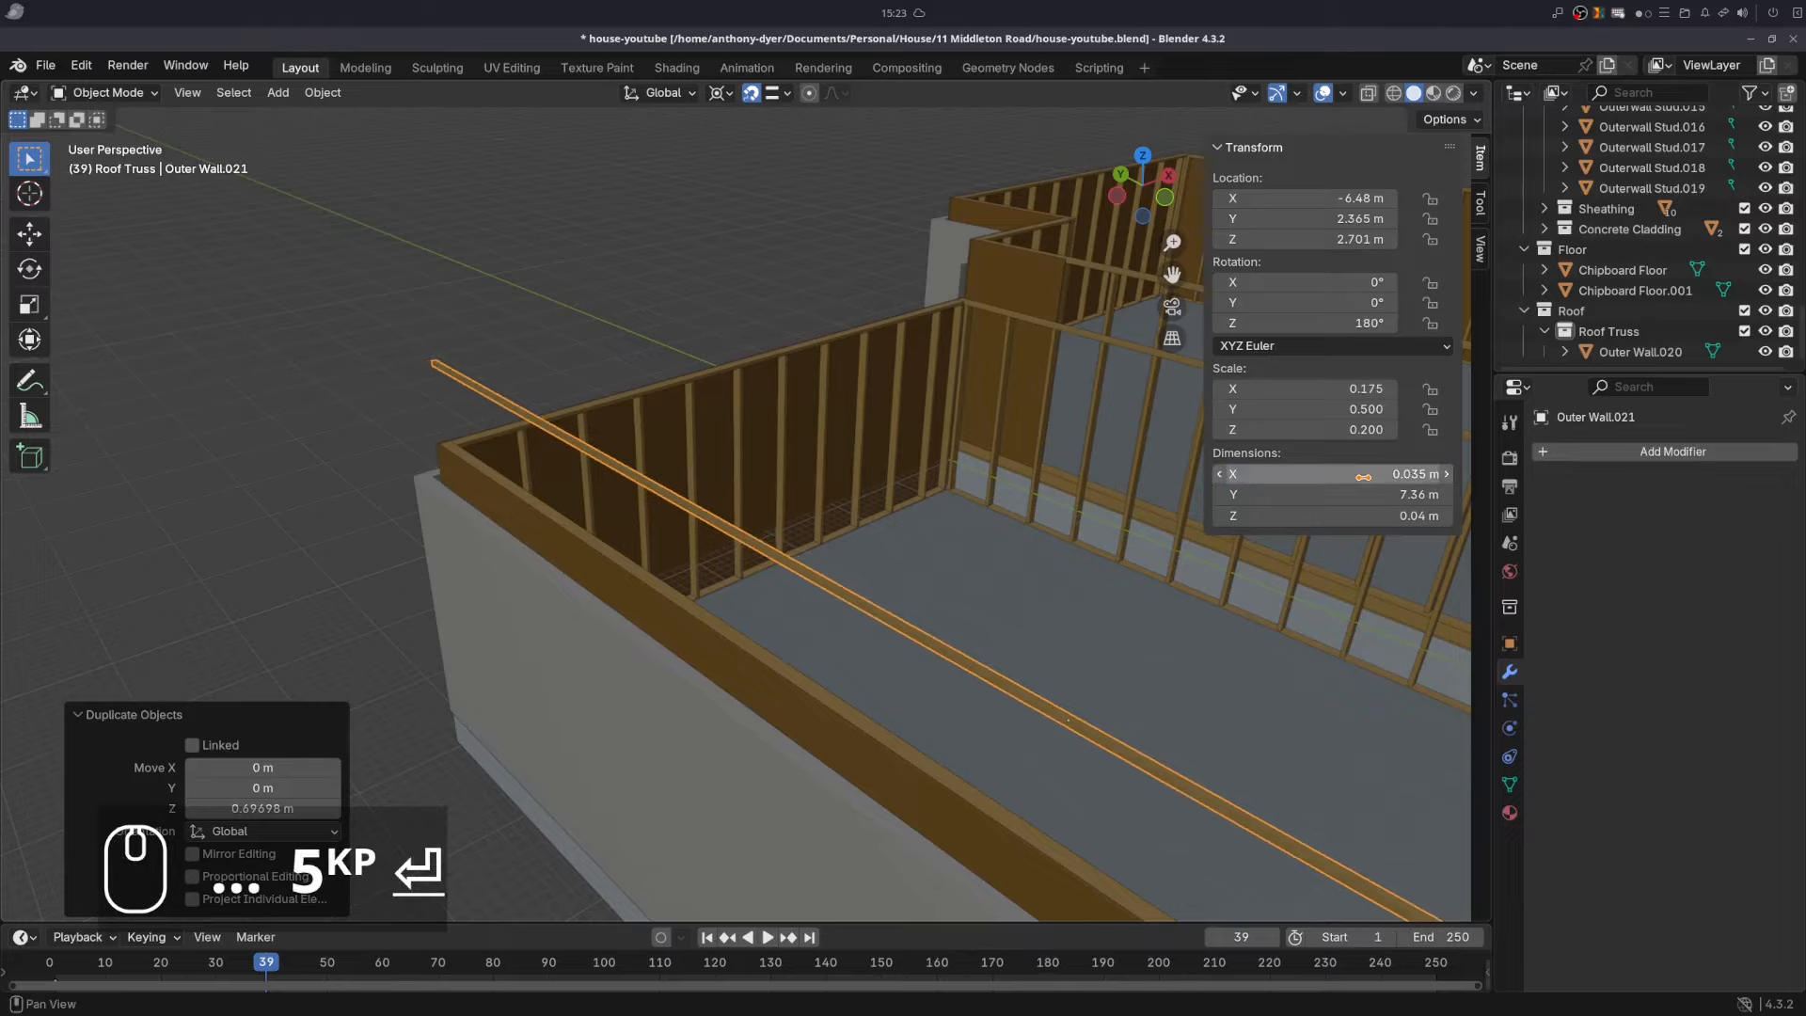
left_click(1356, 521)
type("0.09")
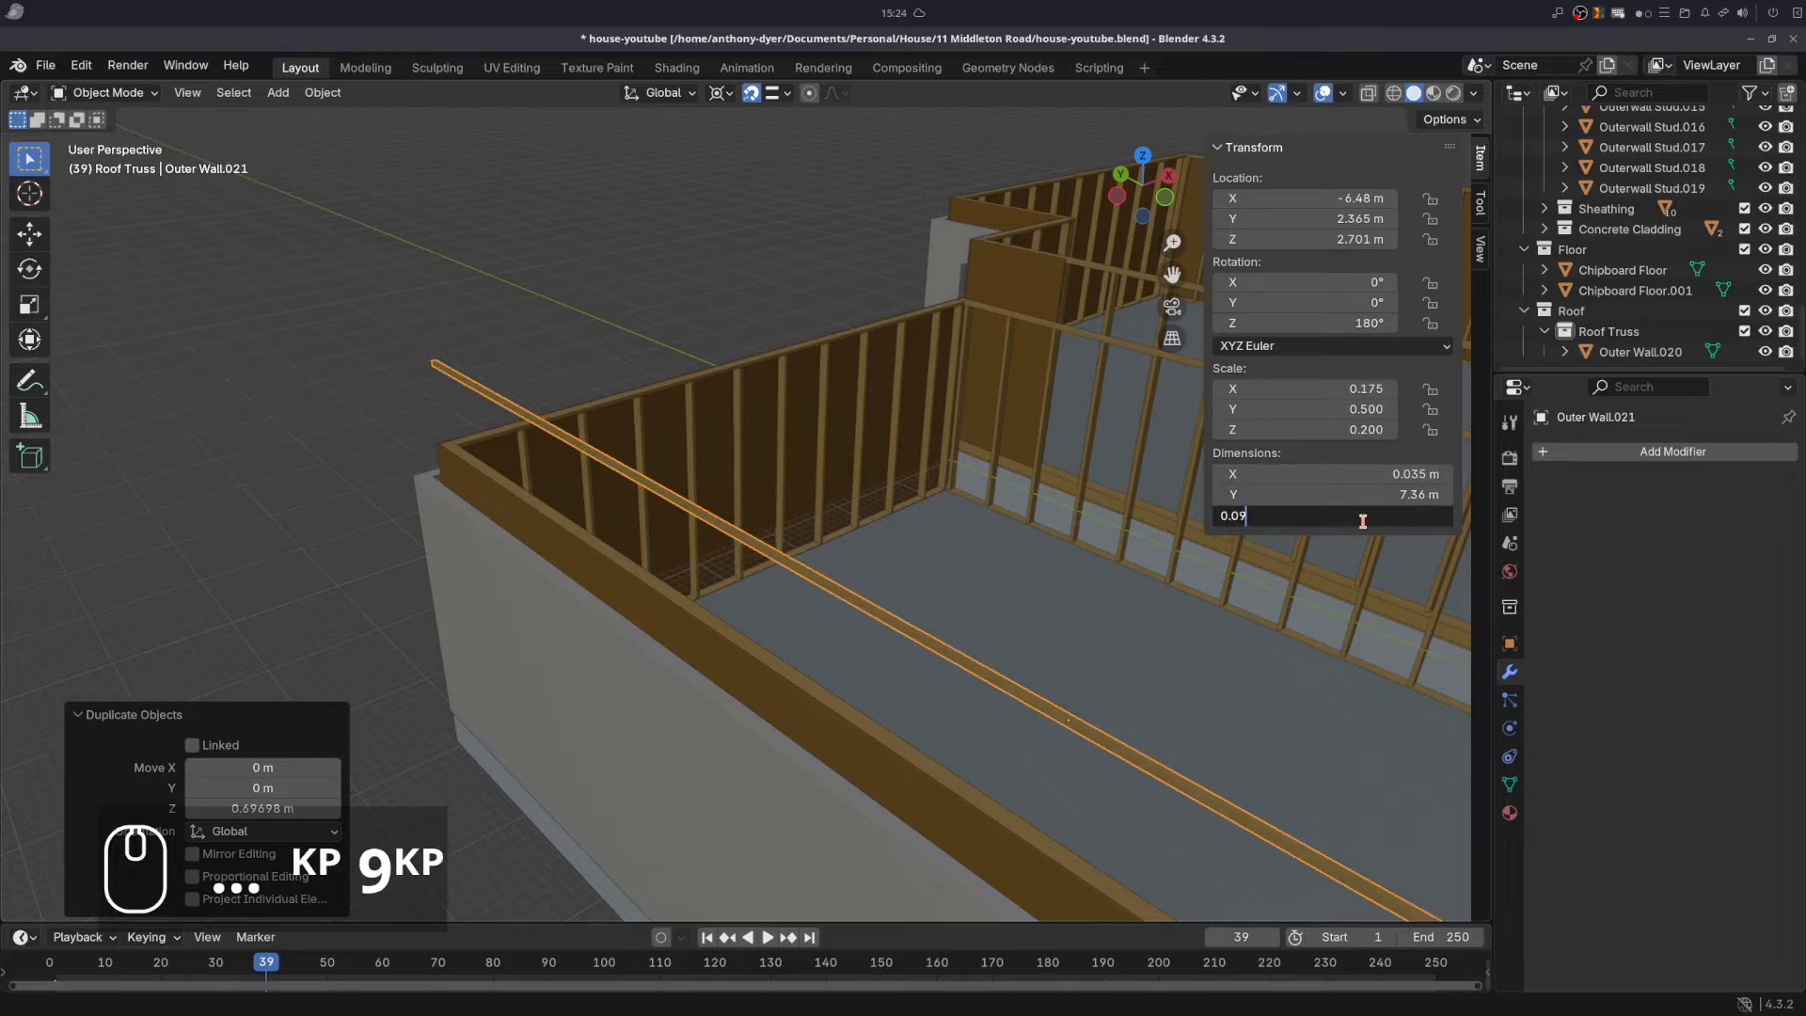
key("Return")
mouse_move(633, 330)
middle_mouse_down()
mouse_move(850, 310)
mouse_move(620, 330)
middle_mouse_up()
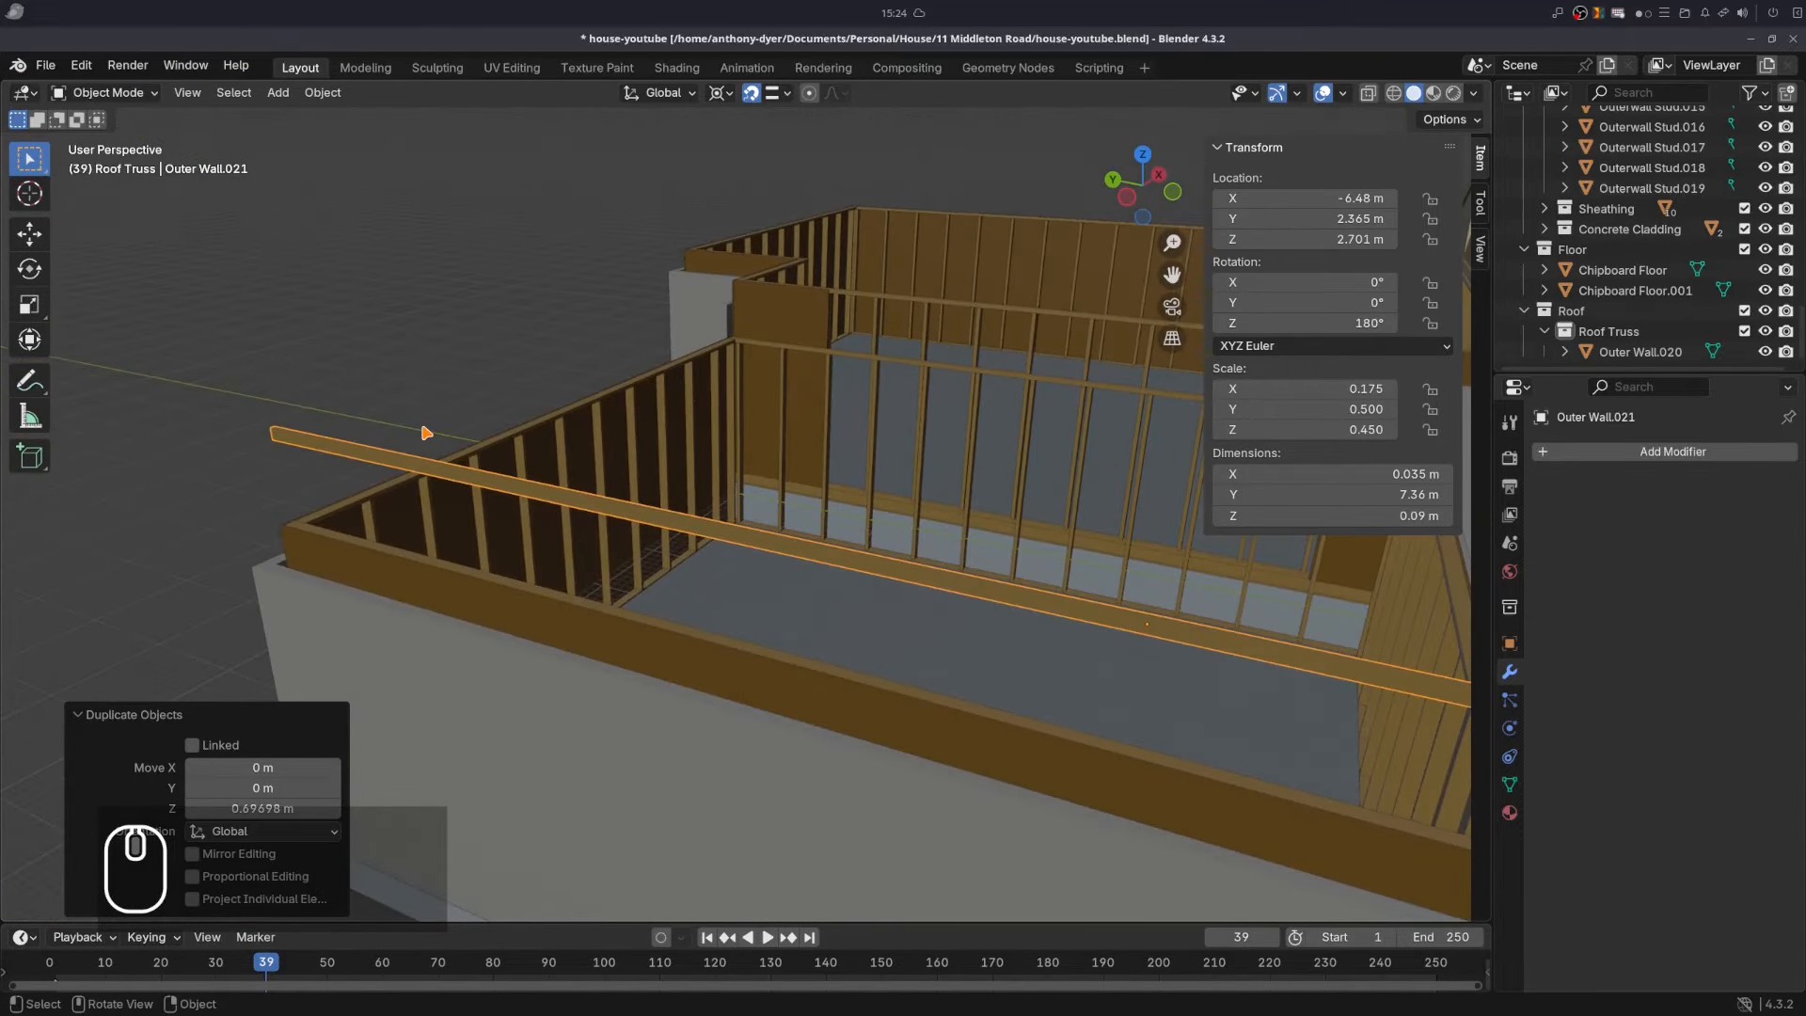
middle_click_drag(423, 432, 972, 468, "shift")
scroll(773, 506, "up", 3)
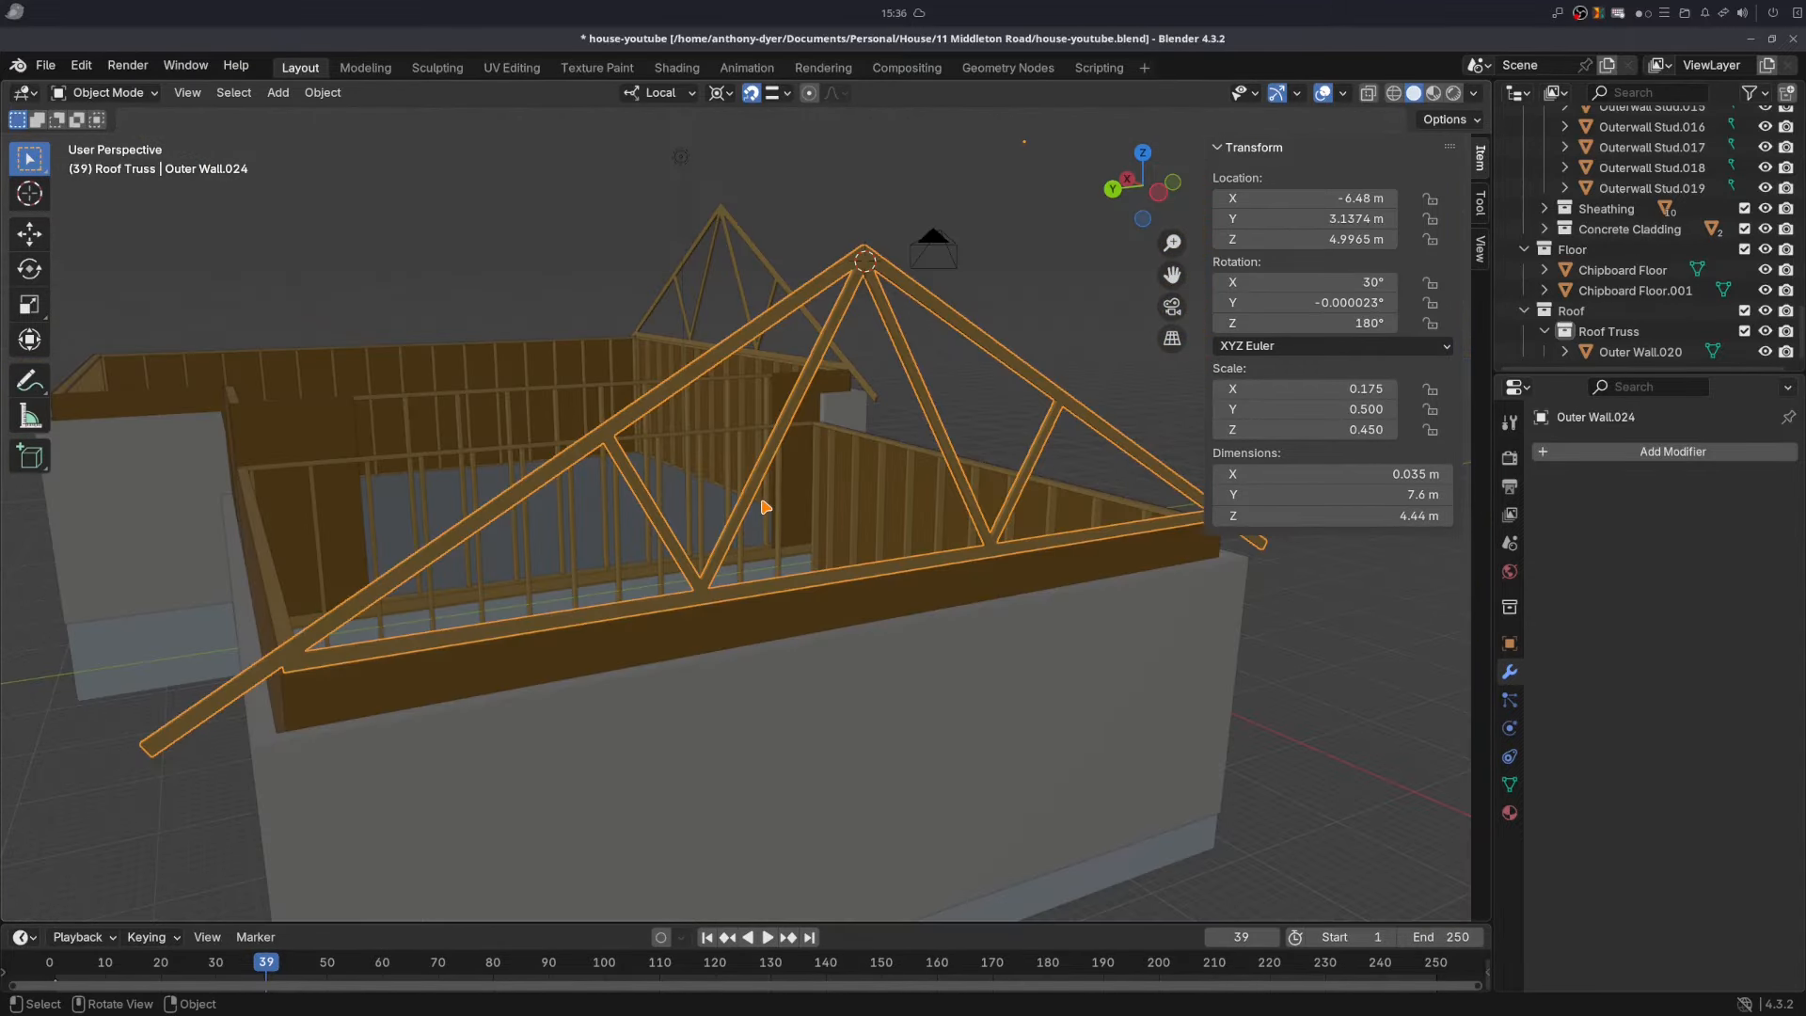
- Duplicate the joined truss on the larger section's end wall, leaving the copy in its original position
middle_click_drag(762, 508, 807, 506)
scroll(864, 487, "down", 3)
scroll(866, 485, "up", 2)
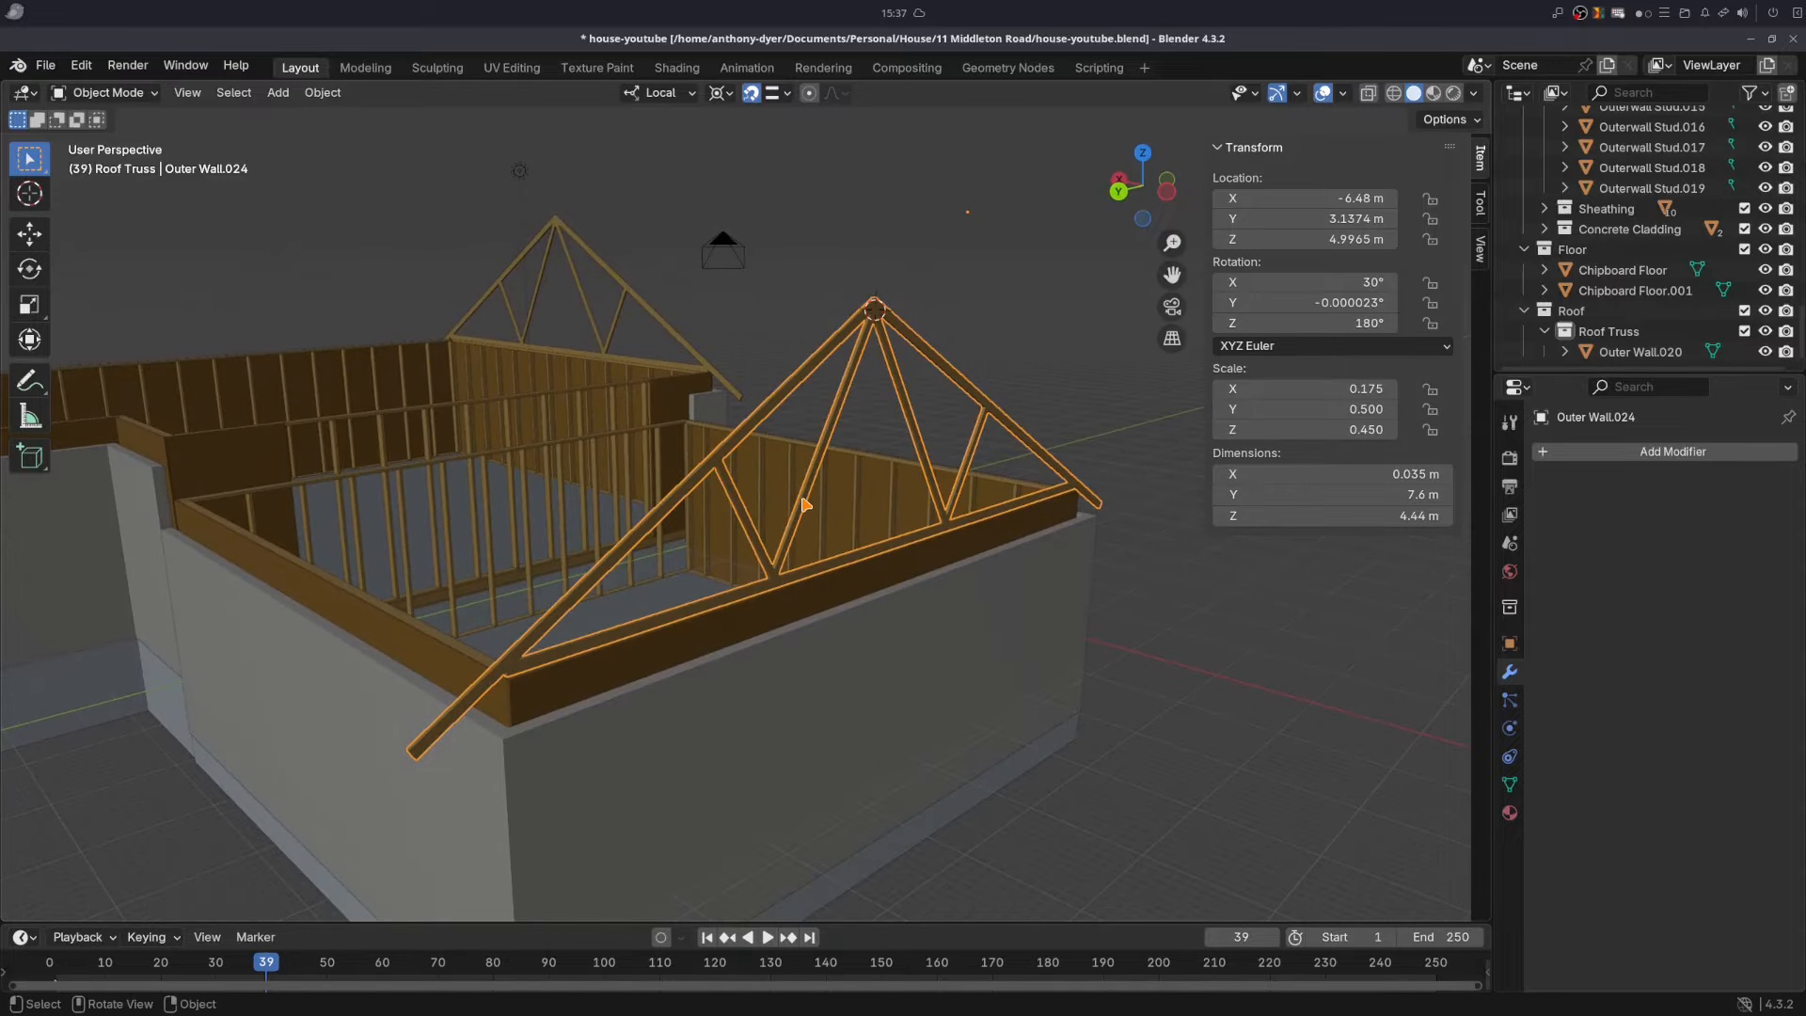
scroll(324, 513, "down", 1)
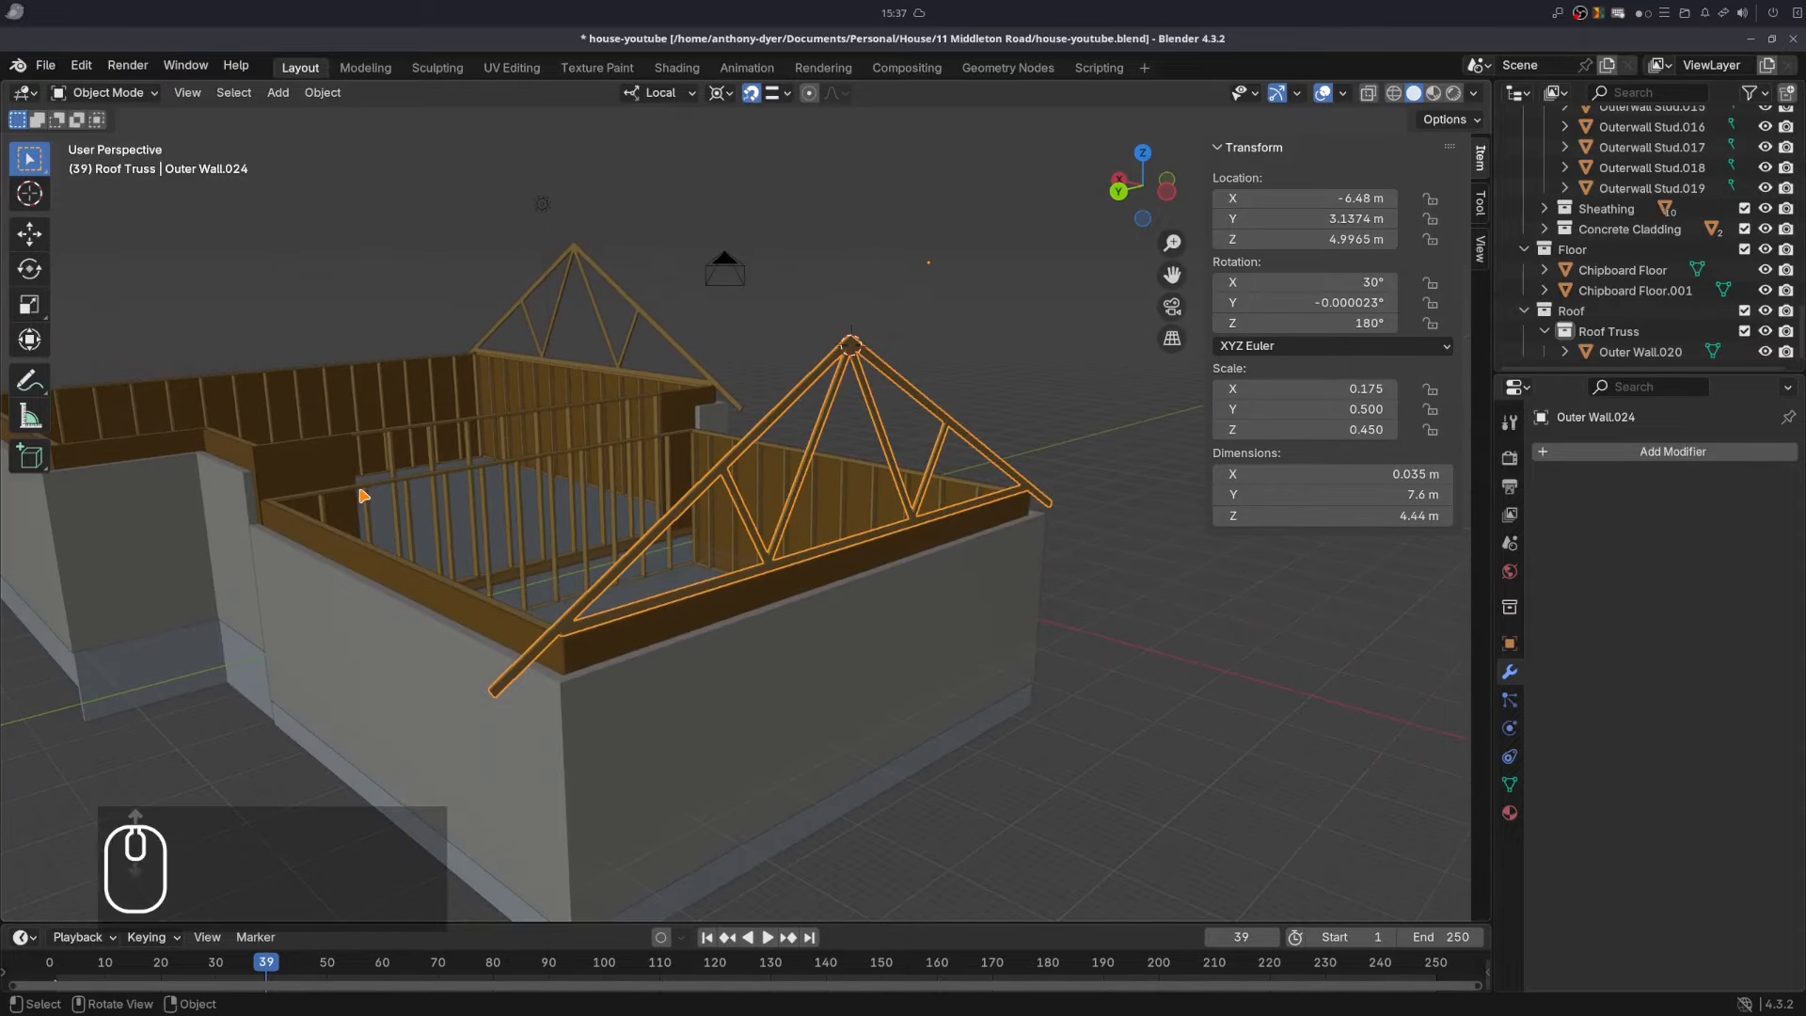
middle_click_drag(363, 496, 442, 574)
left_click(273, 531)
key("shift+d")
key("y")
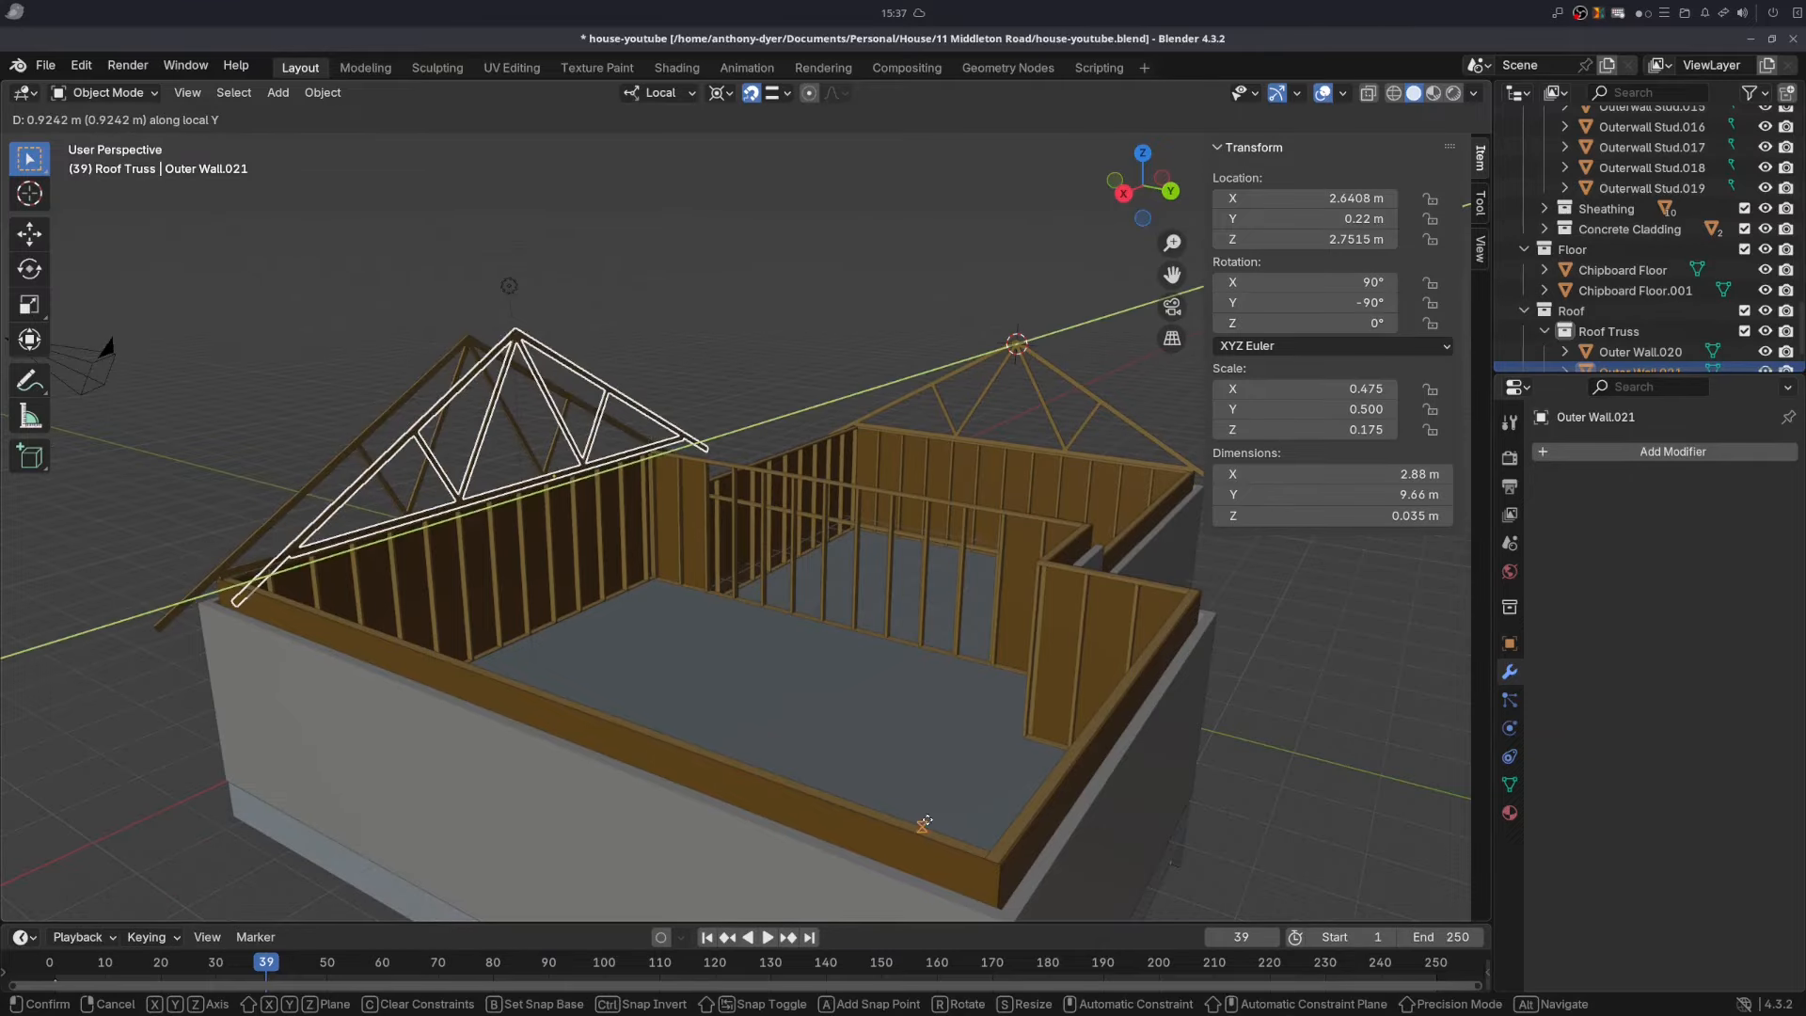
key("Escape")
- Switch the transform orientation to Global and move the duplicated truss about 9.54 m along Y to the opposite wall
left_click(663, 93)
left_click(624, 157)
key("g")
key("y")
left_click(995, 856)
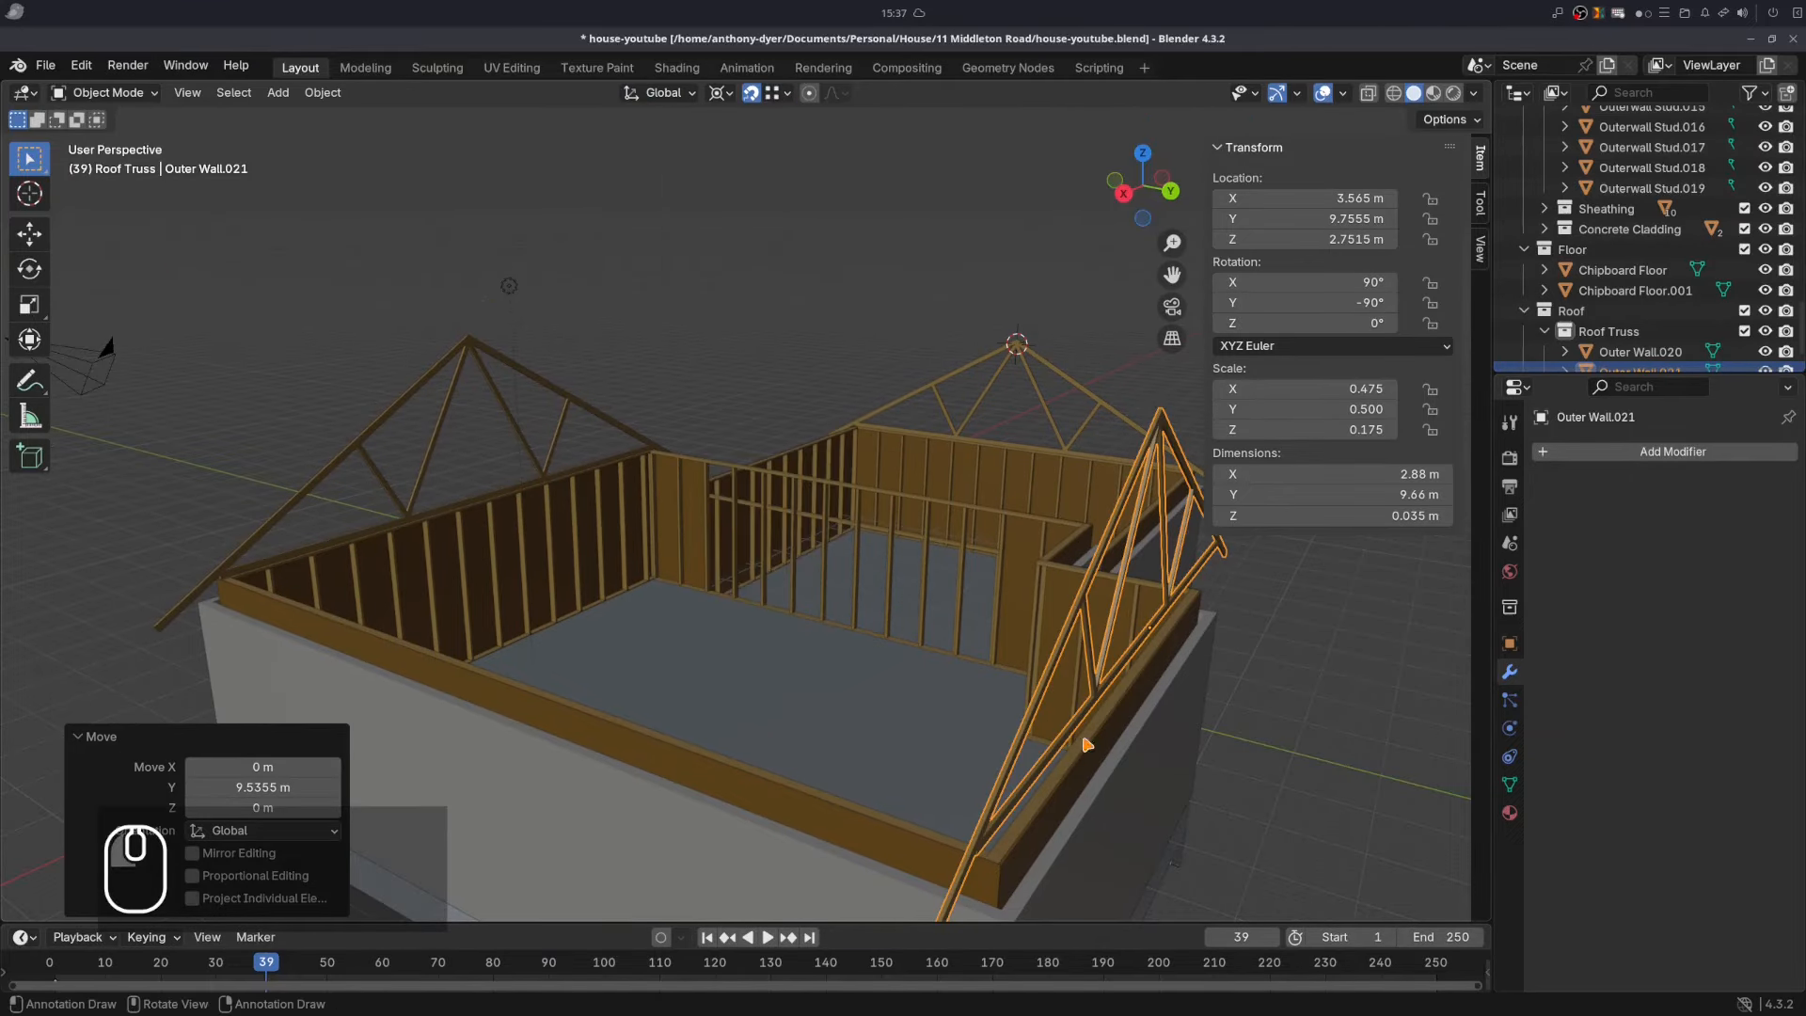
- Shift the duplicated truss about 0.157 m further along Y to line it up with the far wall
key("g")
key("y")
left_click(905, 855)
scroll(959, 855, "down", 6)
scroll(968, 858, "up", 8)
middle_click_drag(512, 733, 575, 699)
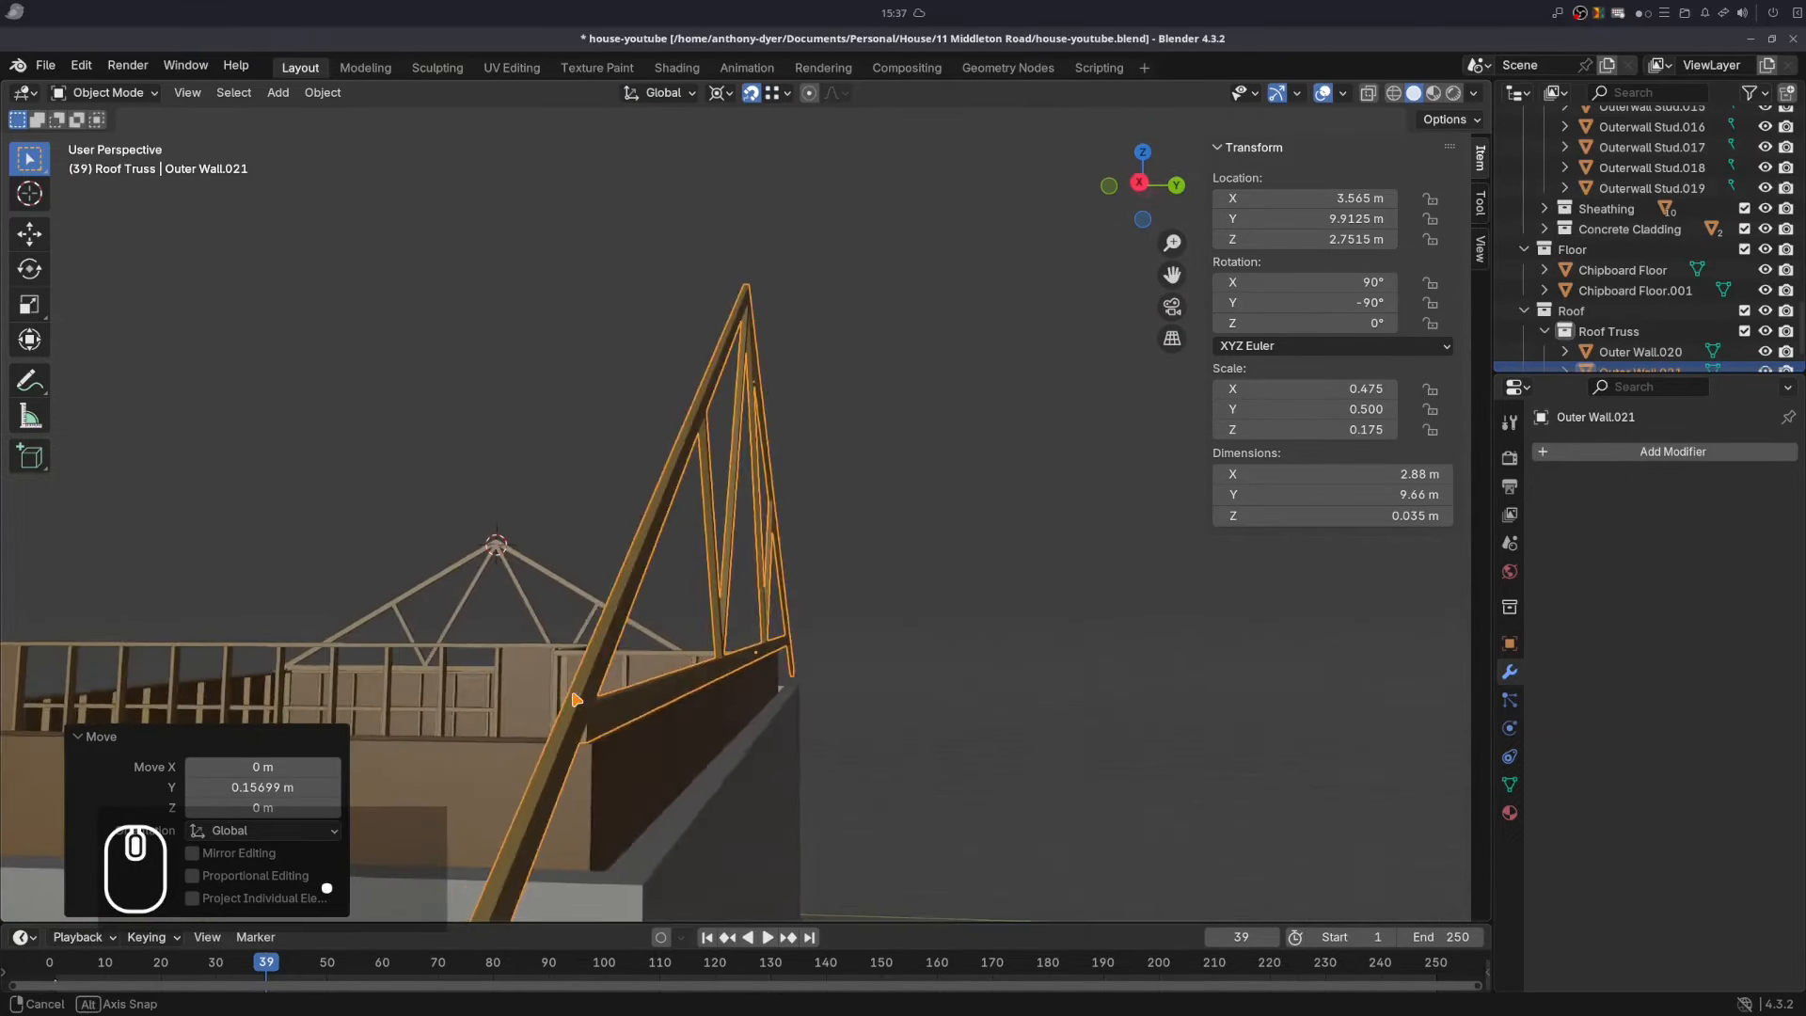
scroll(545, 649, "down", 6)
middle_click_drag(461, 564, 561, 593)
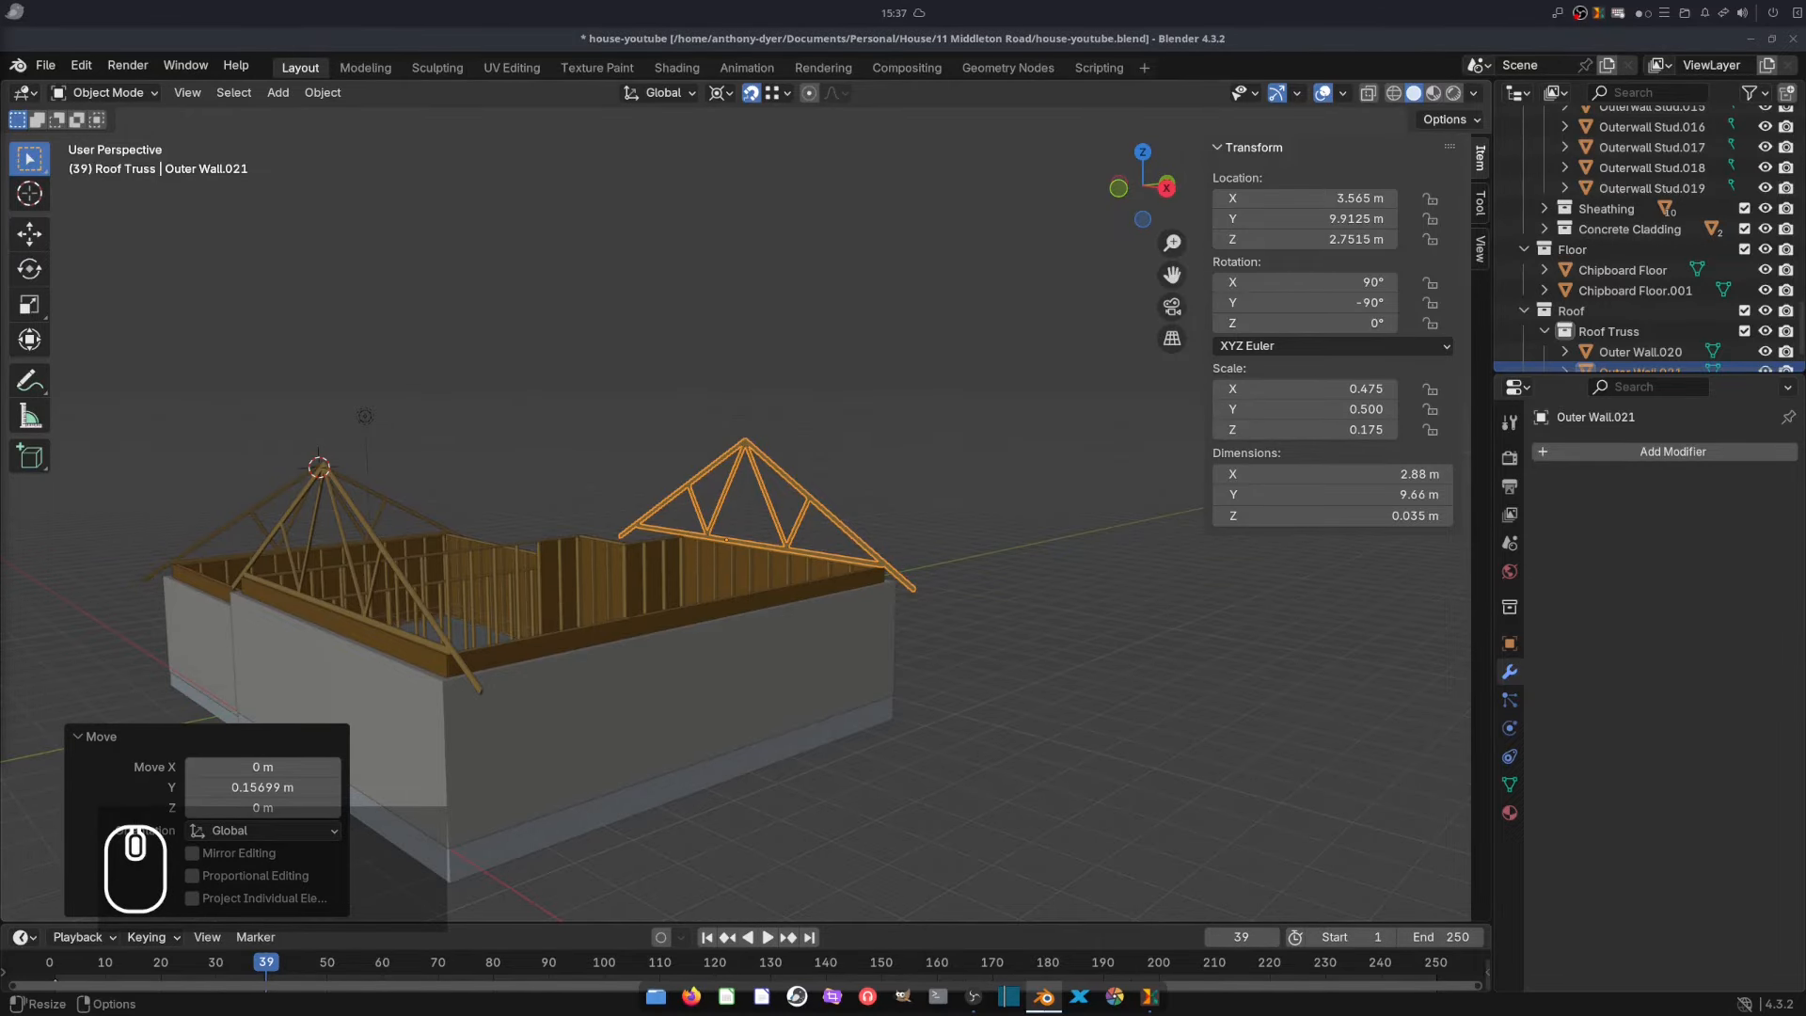
- Add an Array modifier to the truss on the smaller wing's end wall
scroll(402, 543, "up", 6)
left_click(496, 586)
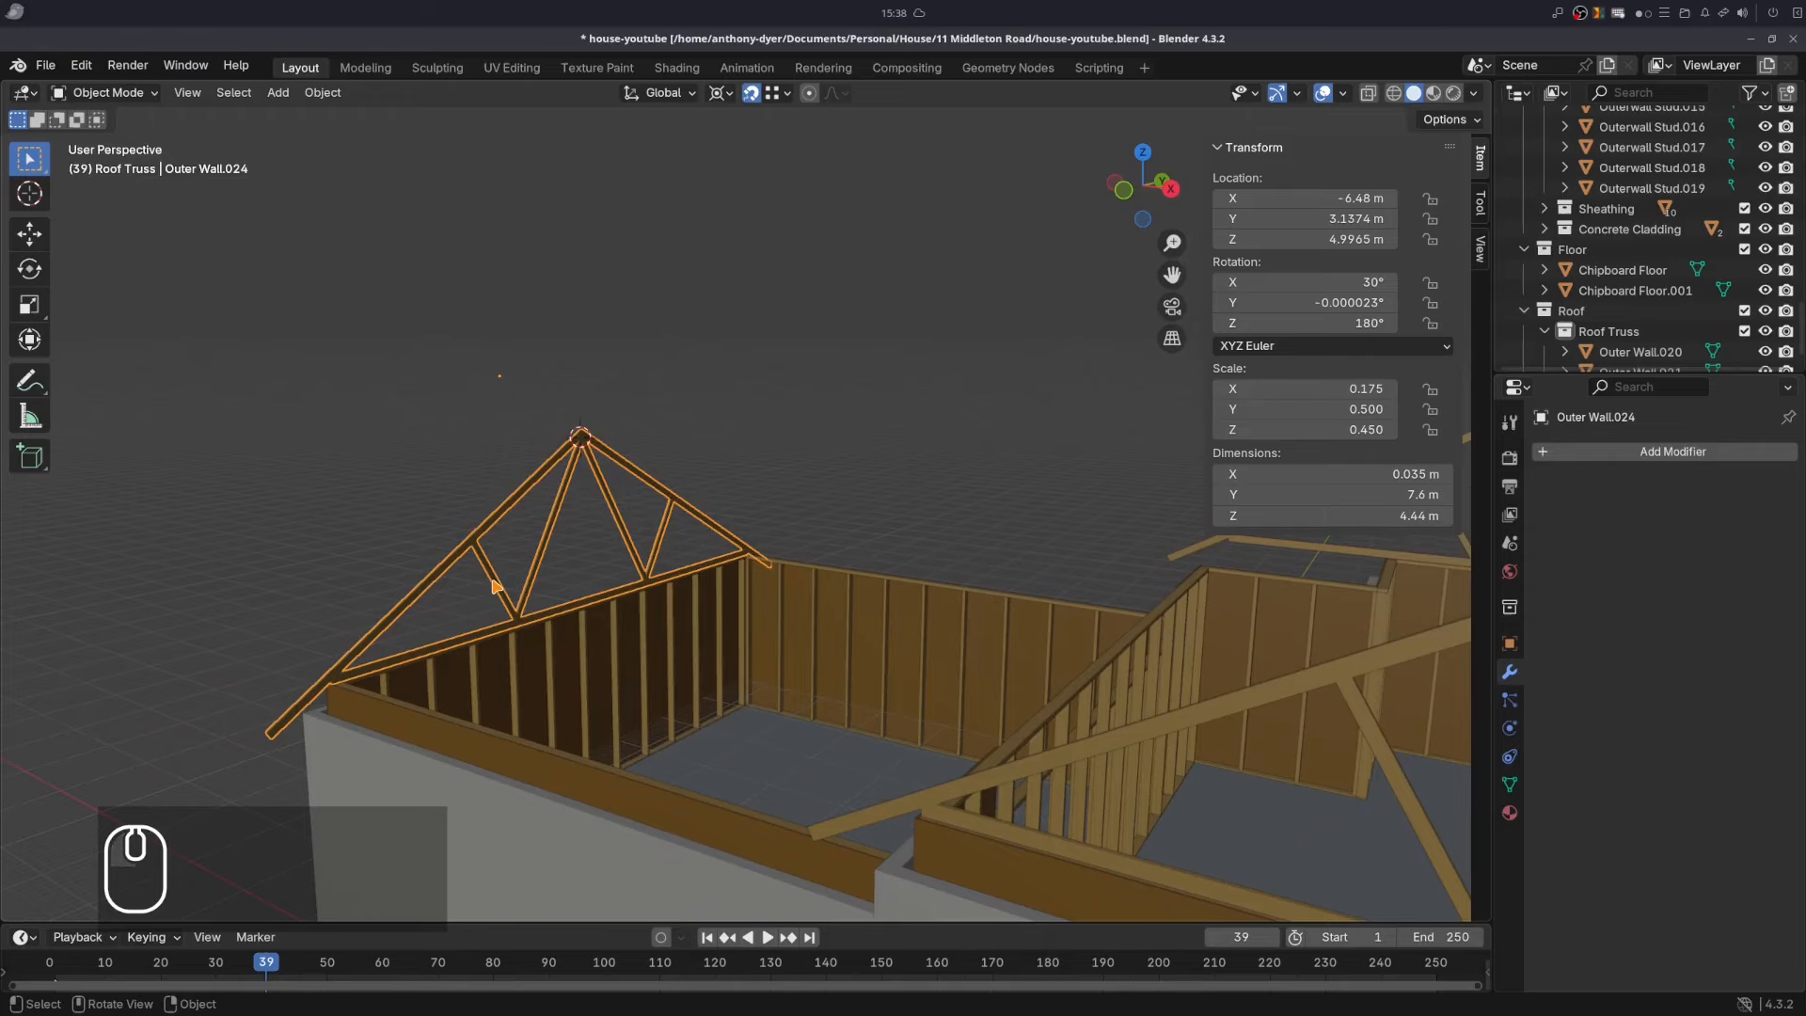
left_click(1588, 455)
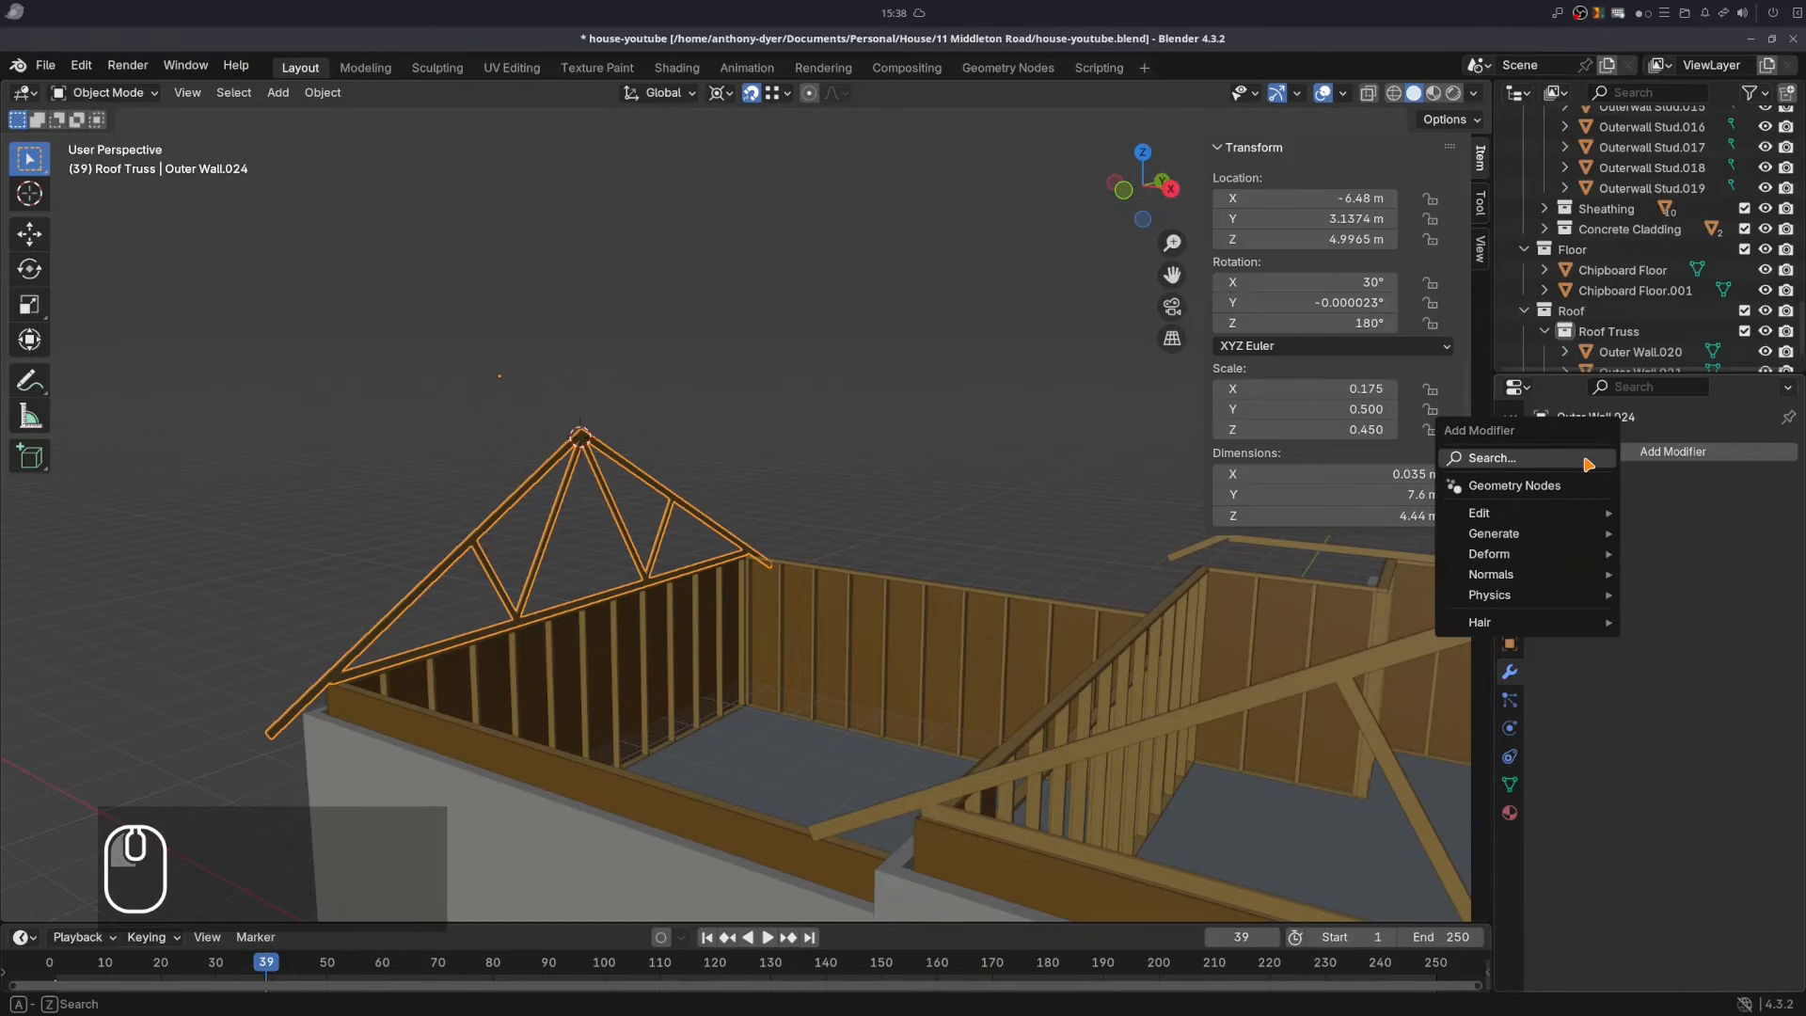
left_click(1550, 457)
left_click(1408, 508)
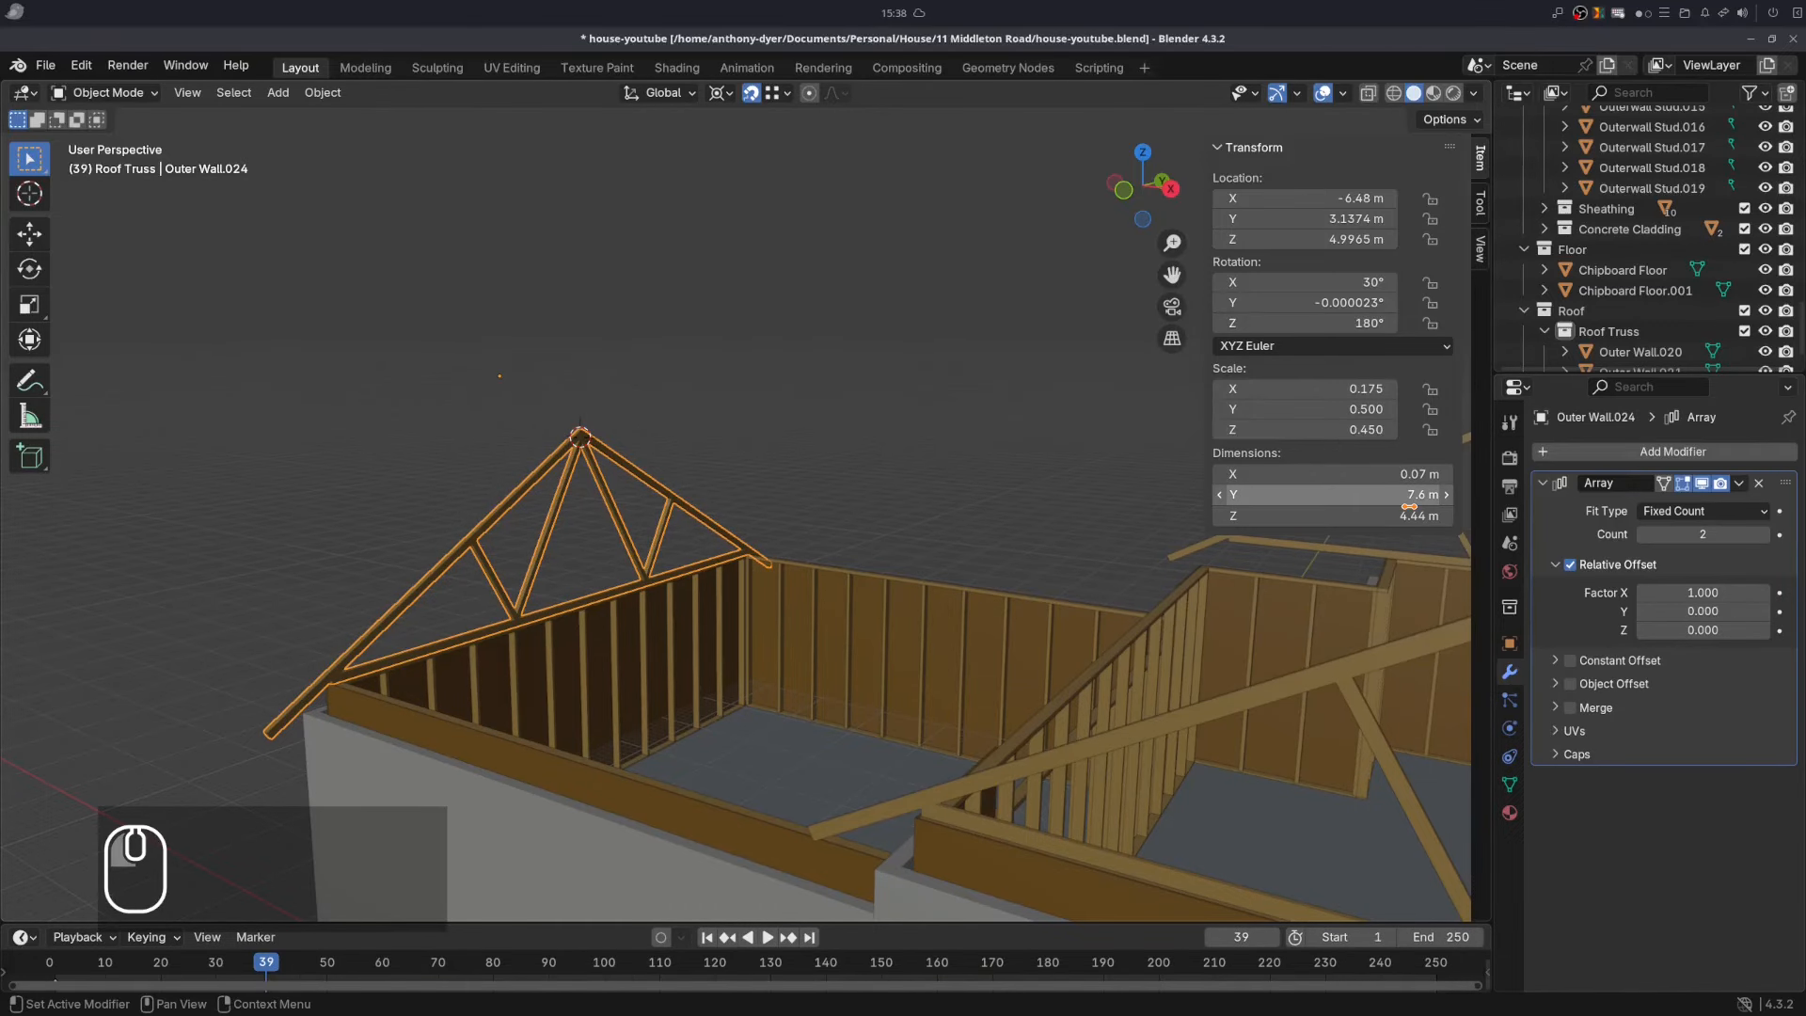
- Set the array's relative offset Factor X to -17.142 so the copies run inward over the wing
left_click(1674, 592)
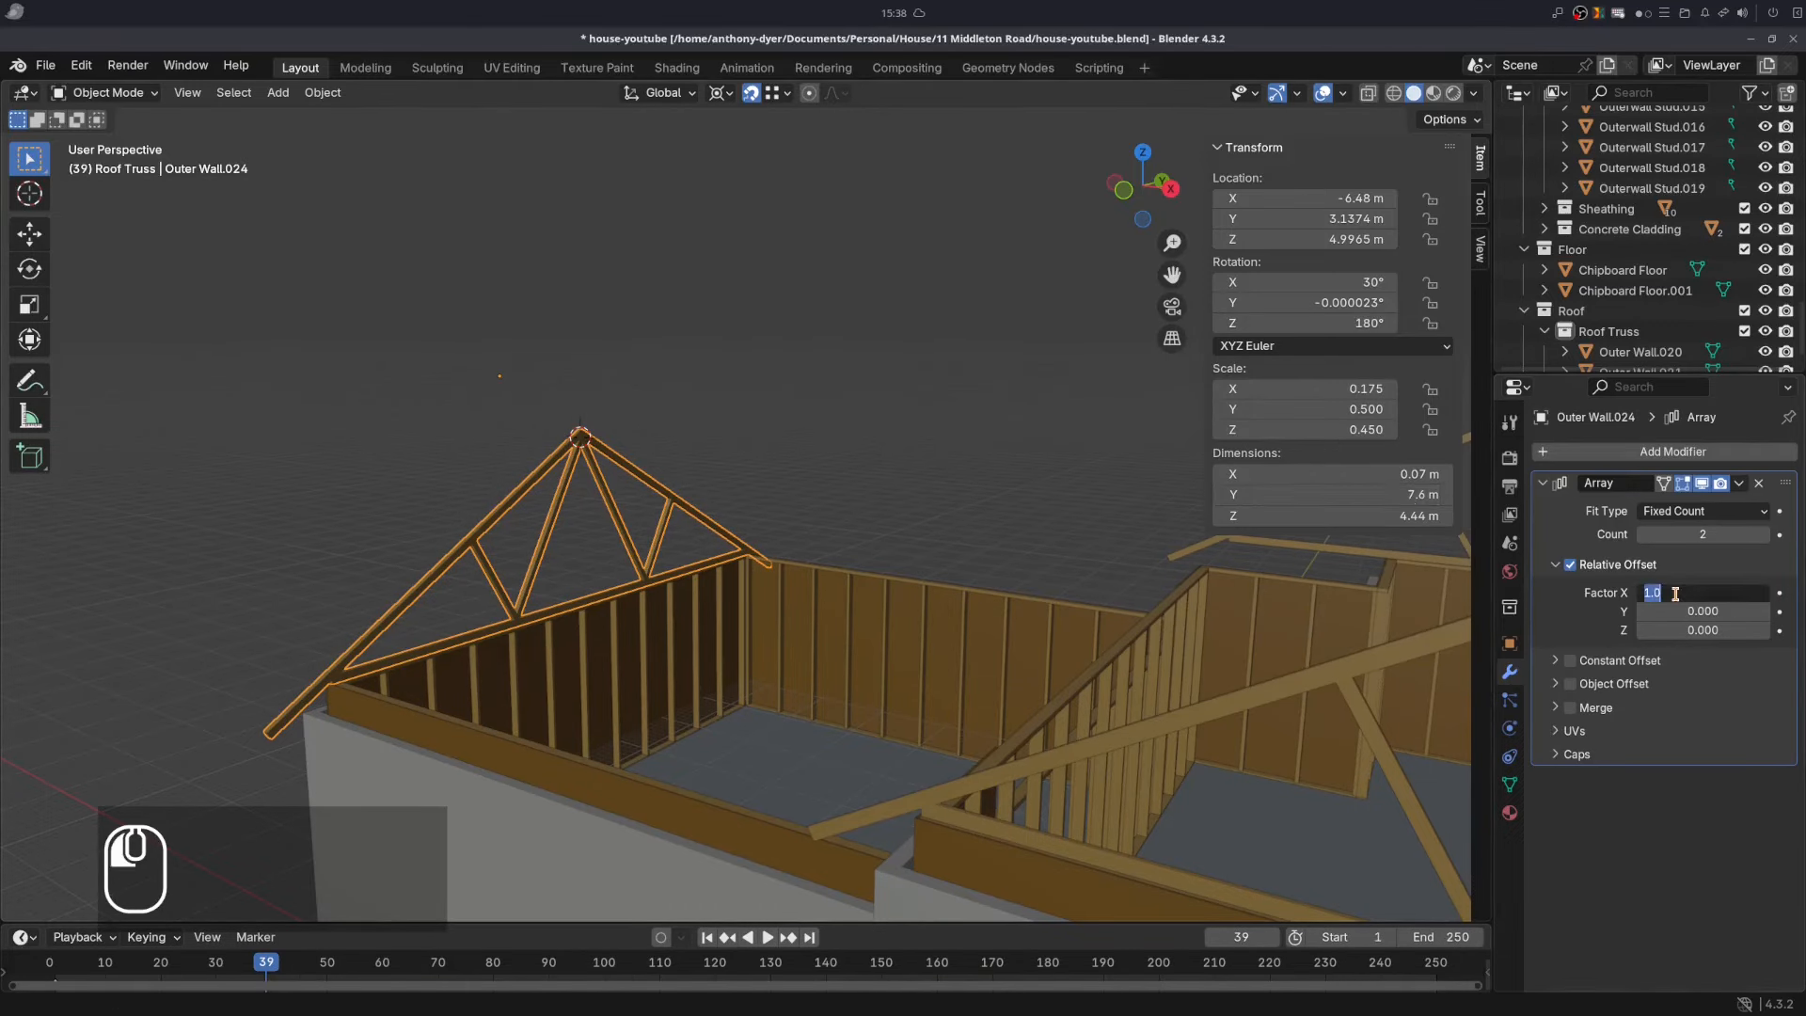
type("17.1")
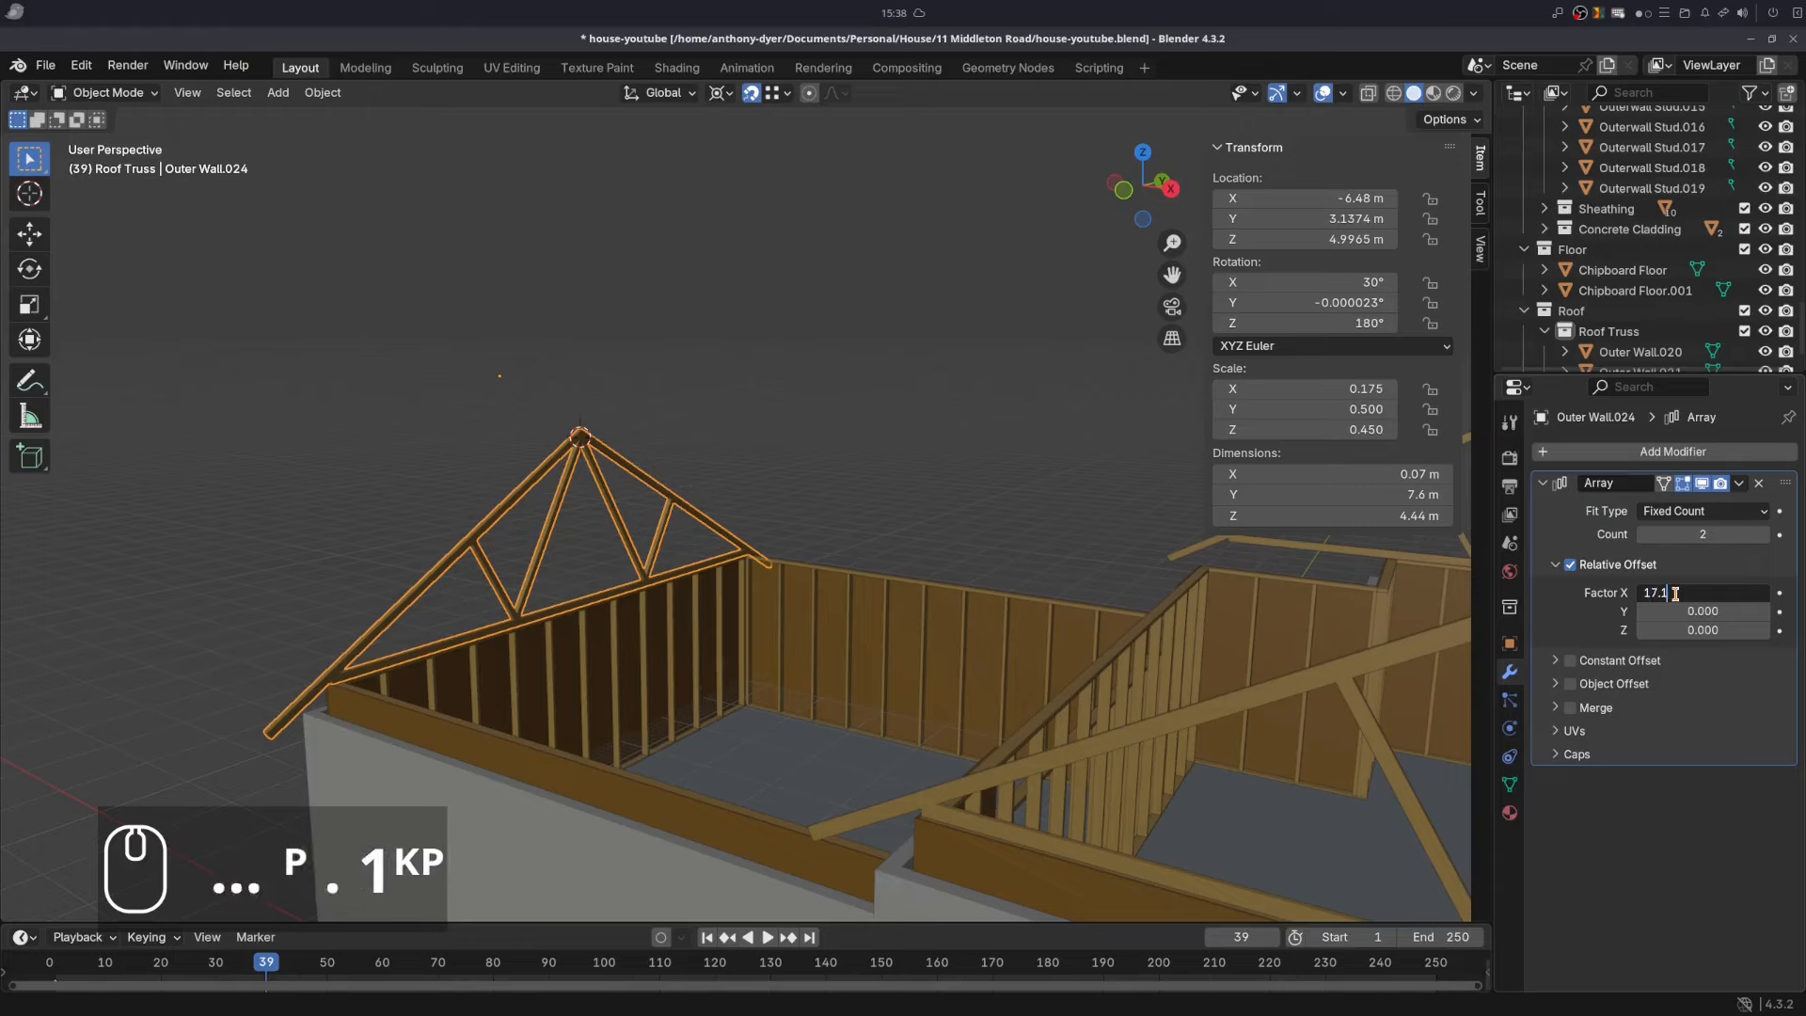
type("42")
key("Return")
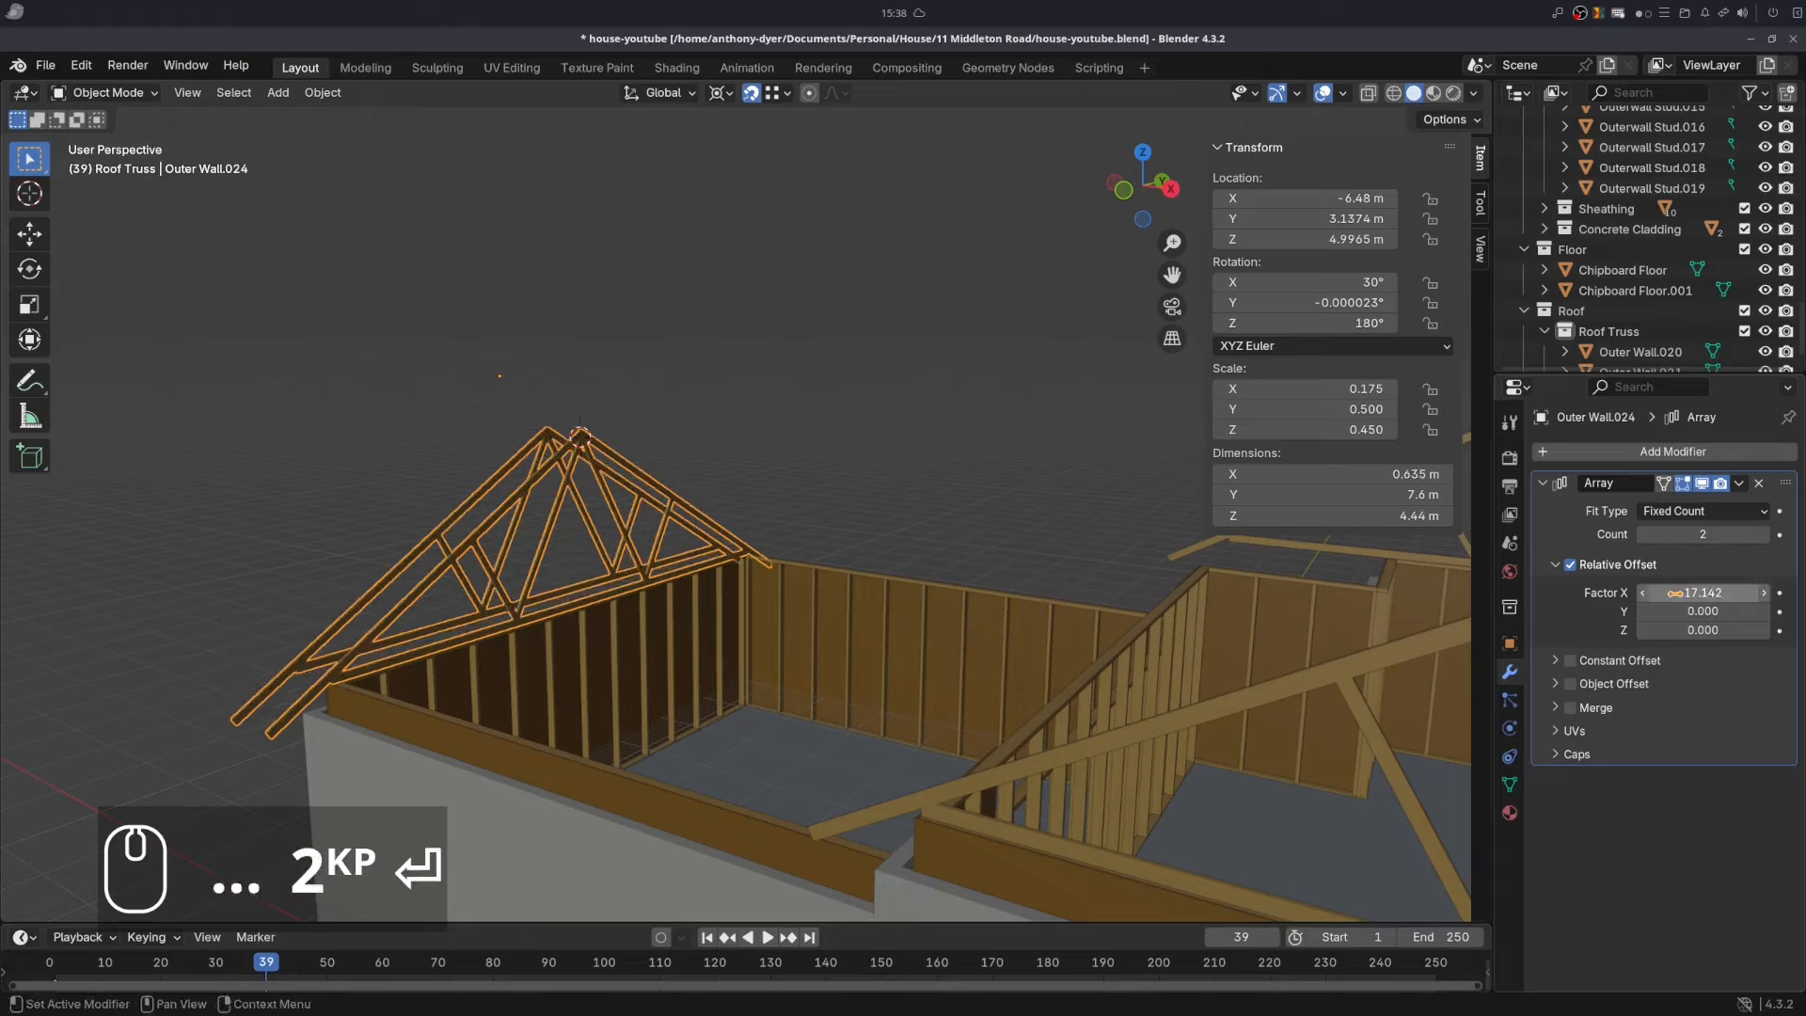
left_click(1673, 593)
left_click(1649, 593)
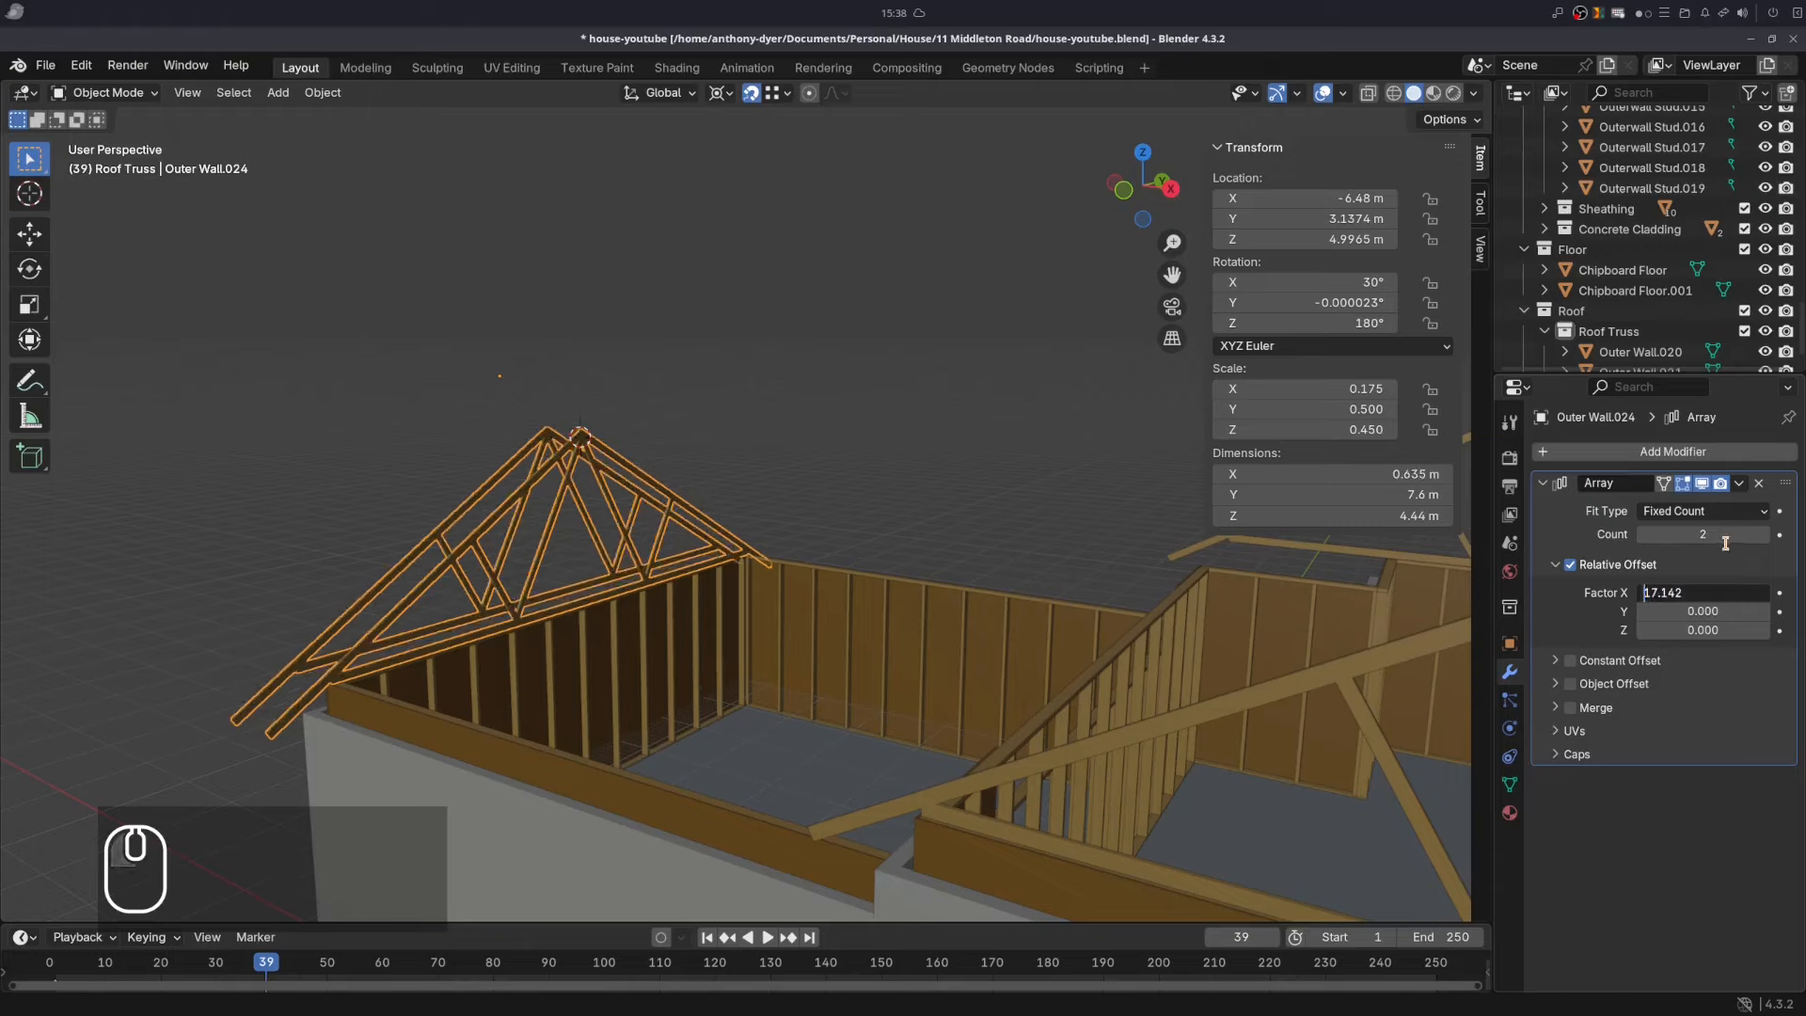
type("-")
key("Return")
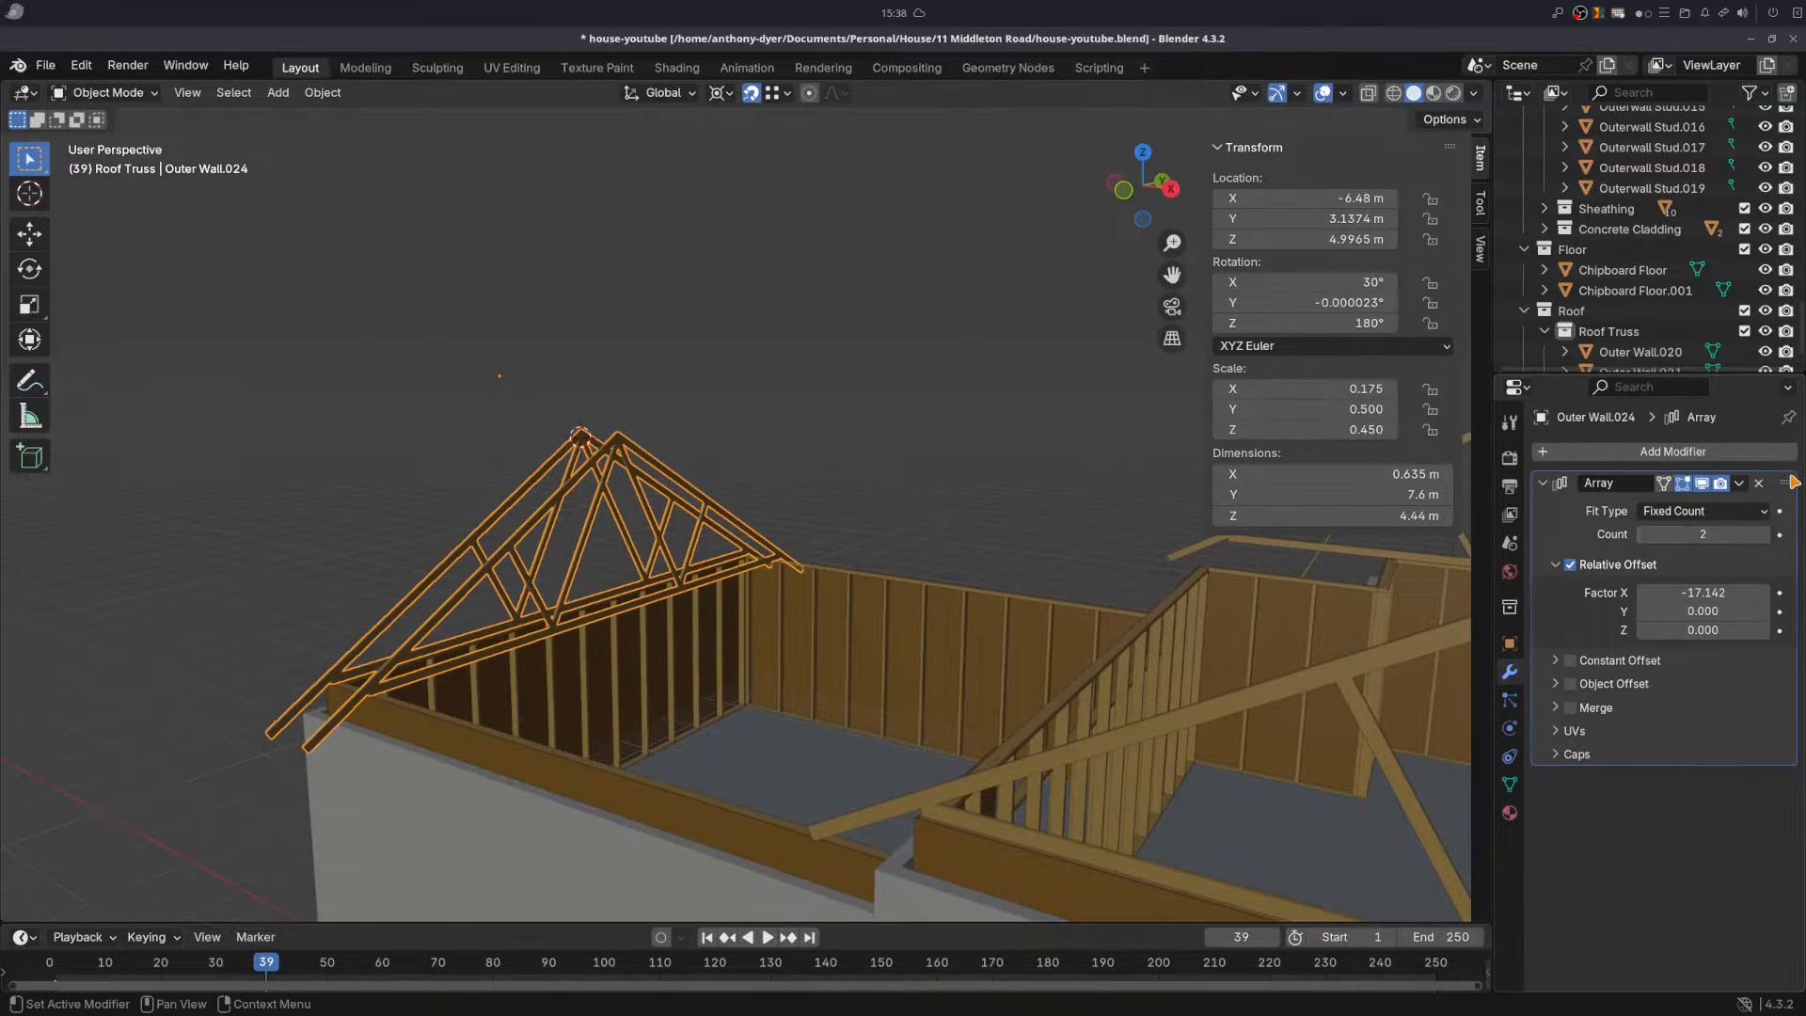
- Set the truss array's count to 10
left_click(1762, 534)
left_click(1764, 535)
left_click(1764, 534)
left_click(1763, 534)
left_click(1764, 534)
left_click(1763, 534)
left_click(1763, 534)
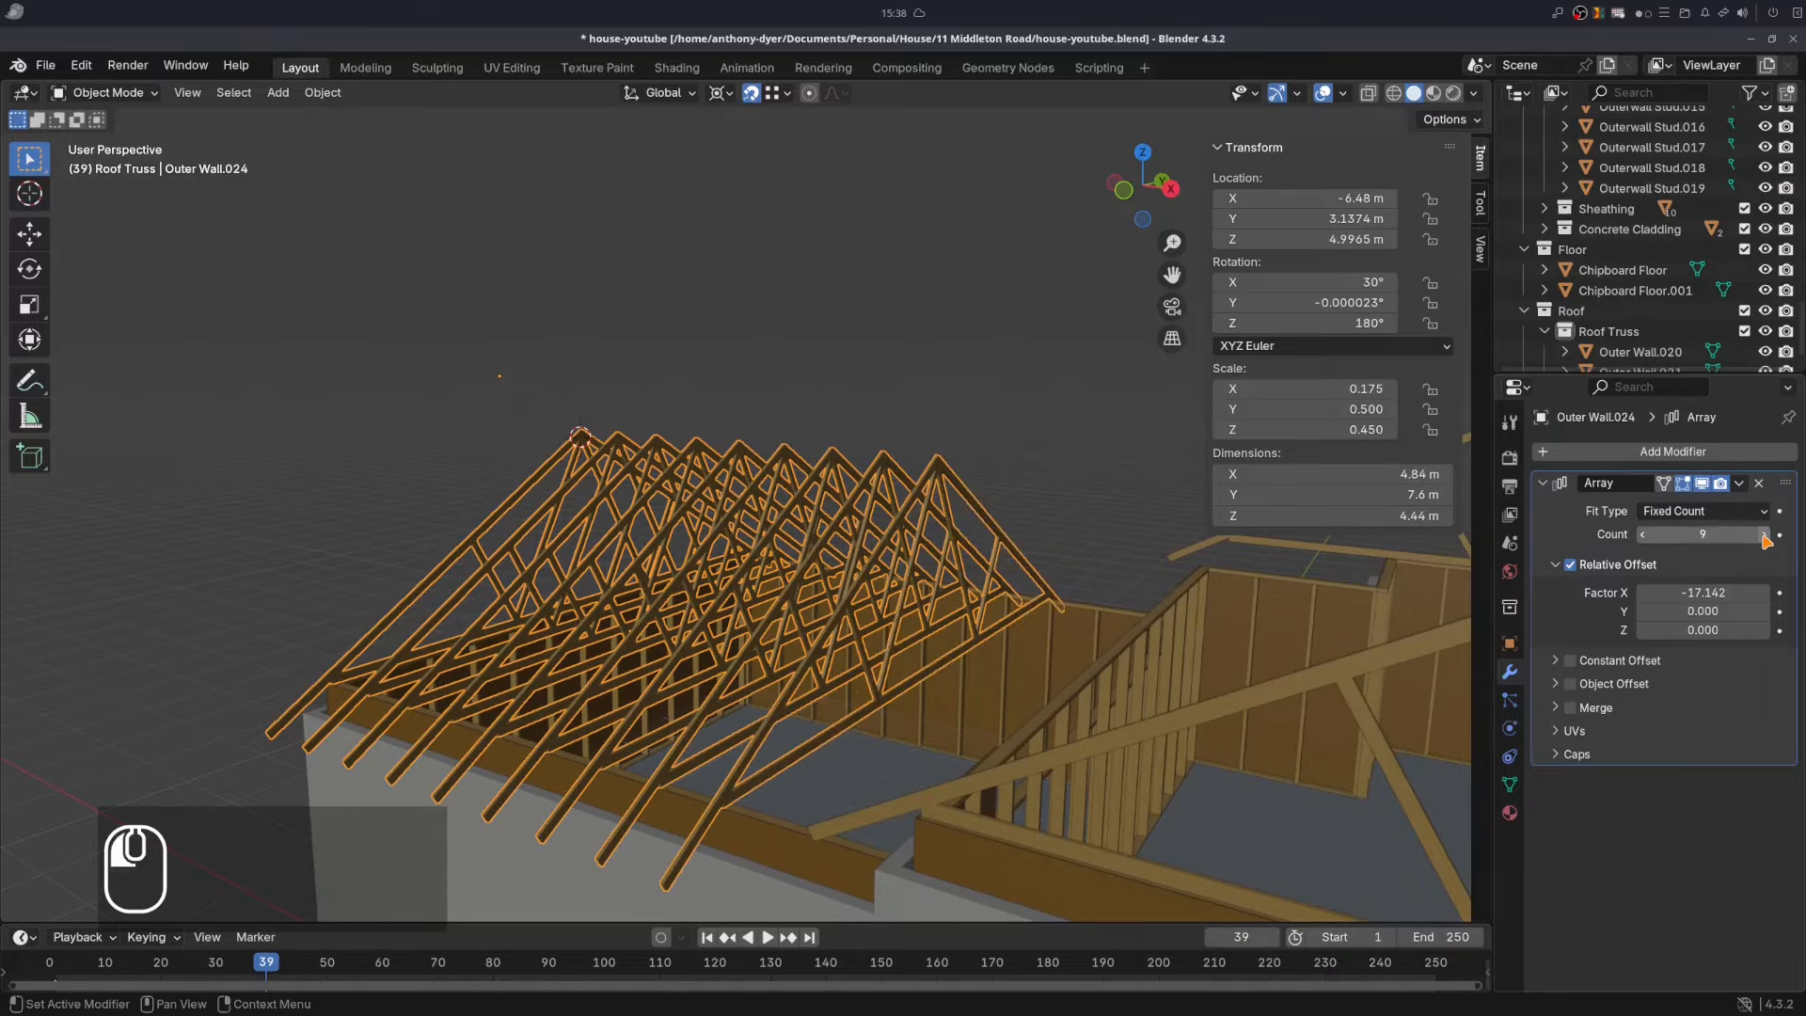
left_click(1765, 536)
left_click(1764, 536)
left_click(1764, 536)
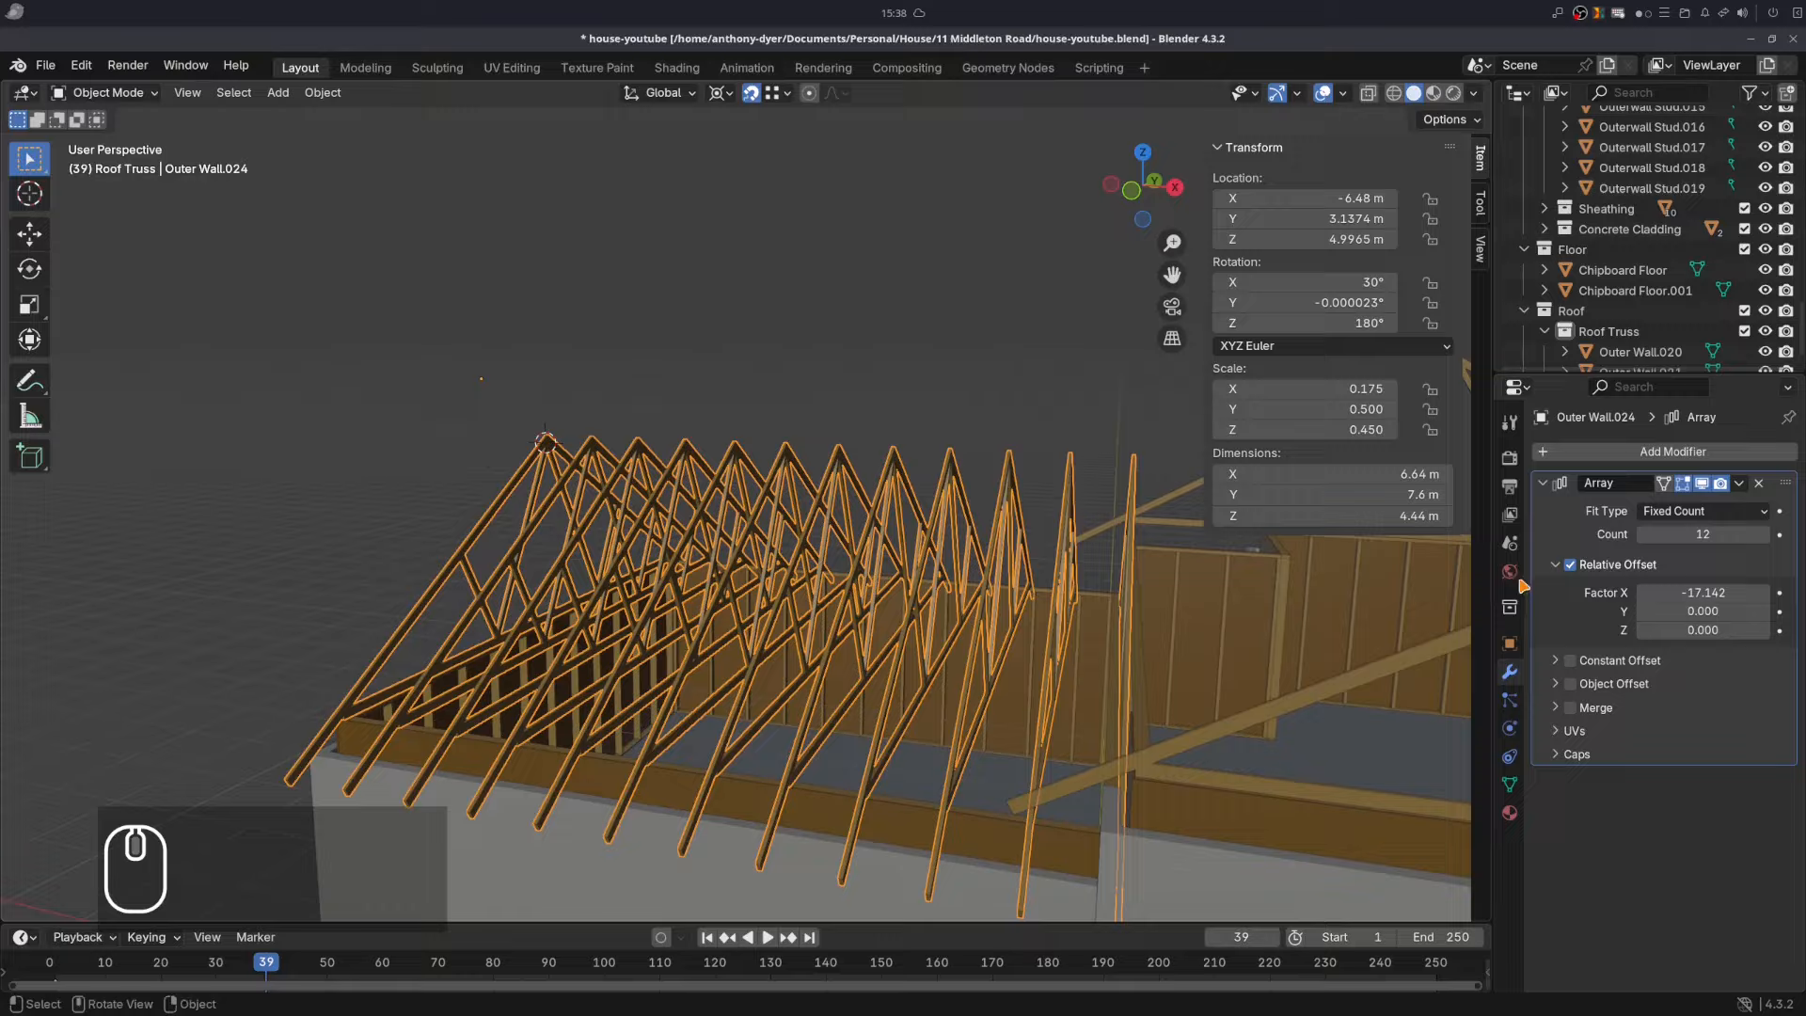
left_click(1645, 535)
left_click(1645, 535)
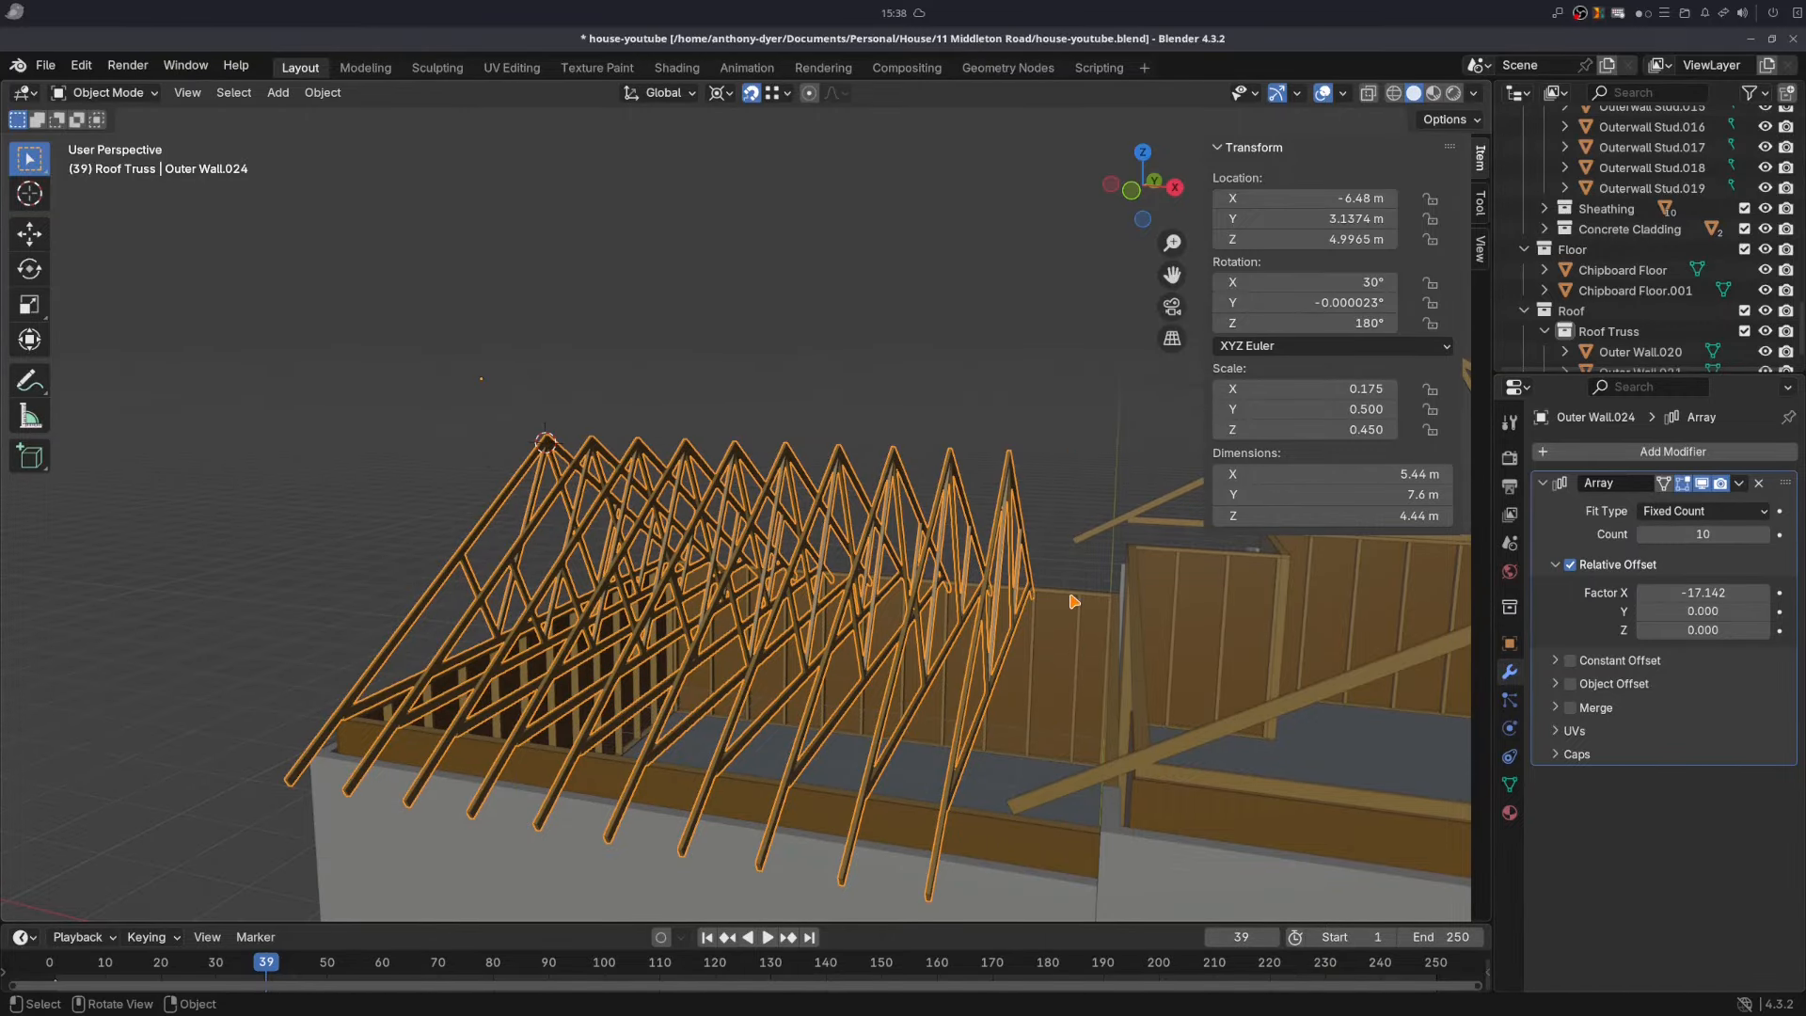
- Array the larger section's gable-end truss with the relative offset acting only in Z, at a factor of -17.142
middle_click_drag(1033, 683, 1140, 733)
scroll(1132, 740, "down", 3)
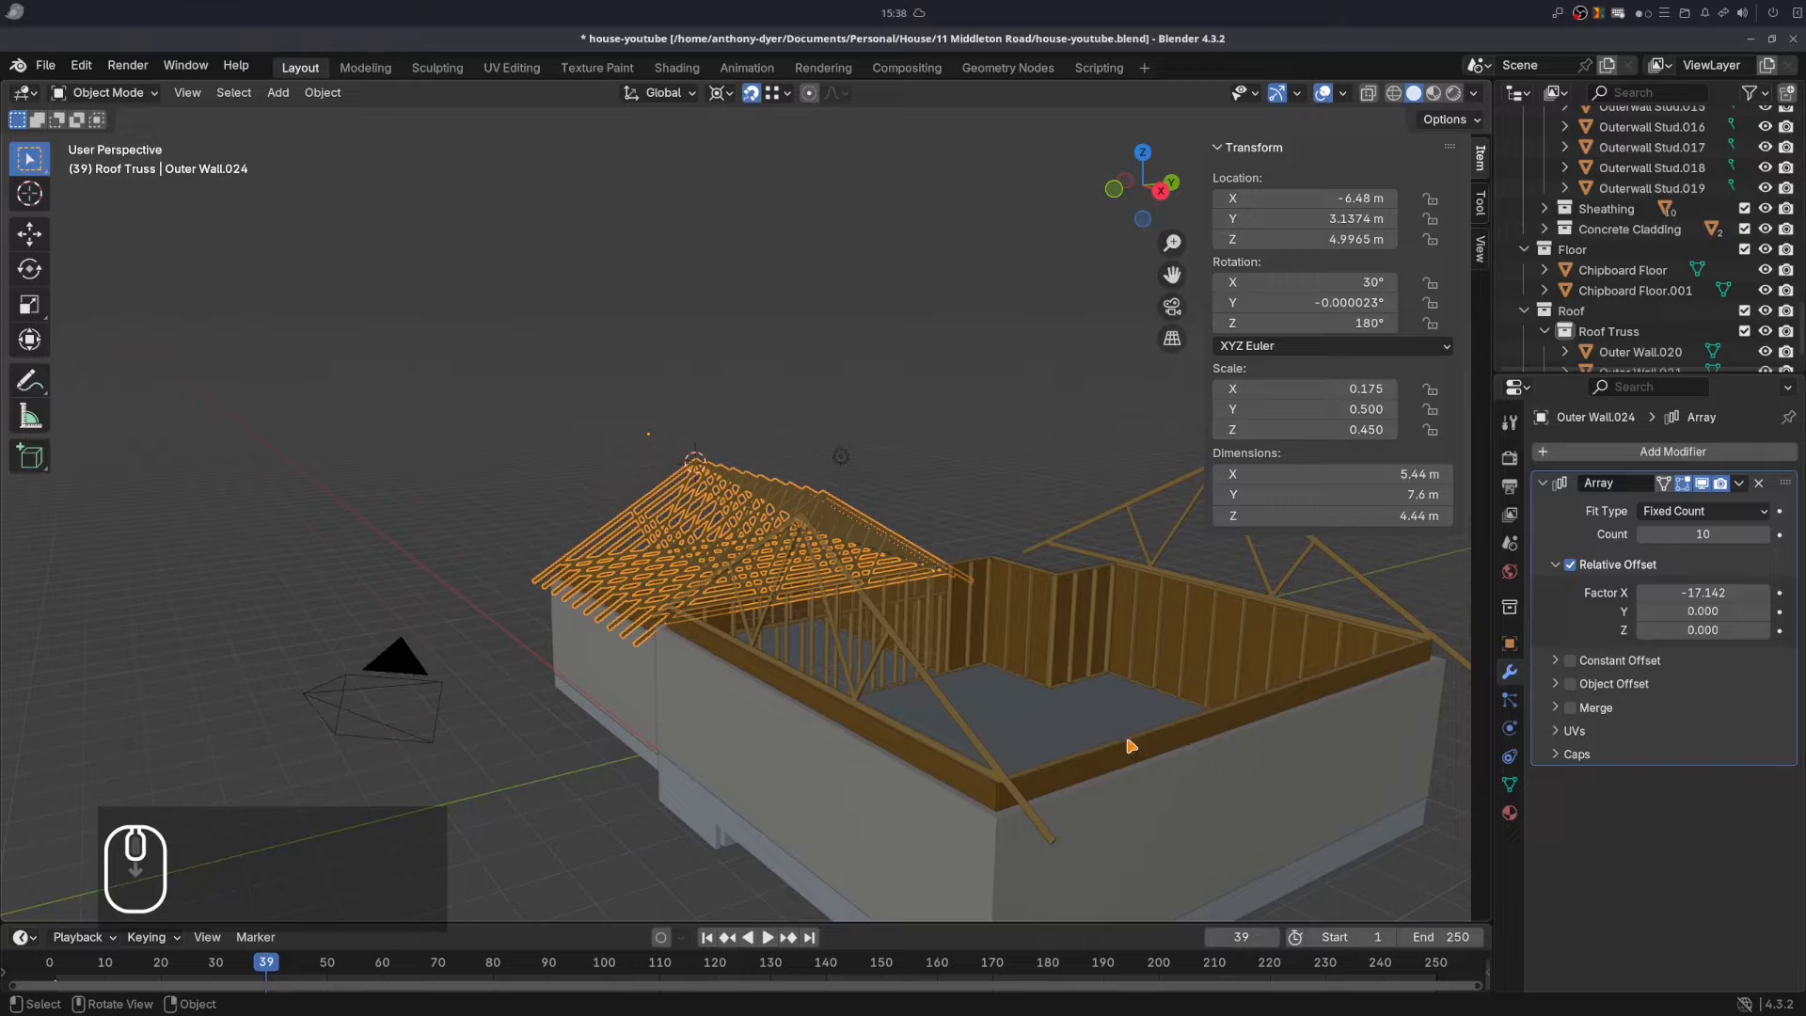
scroll(1119, 752, "up", 2)
middle_click_drag(1098, 808, 962, 711, "shift")
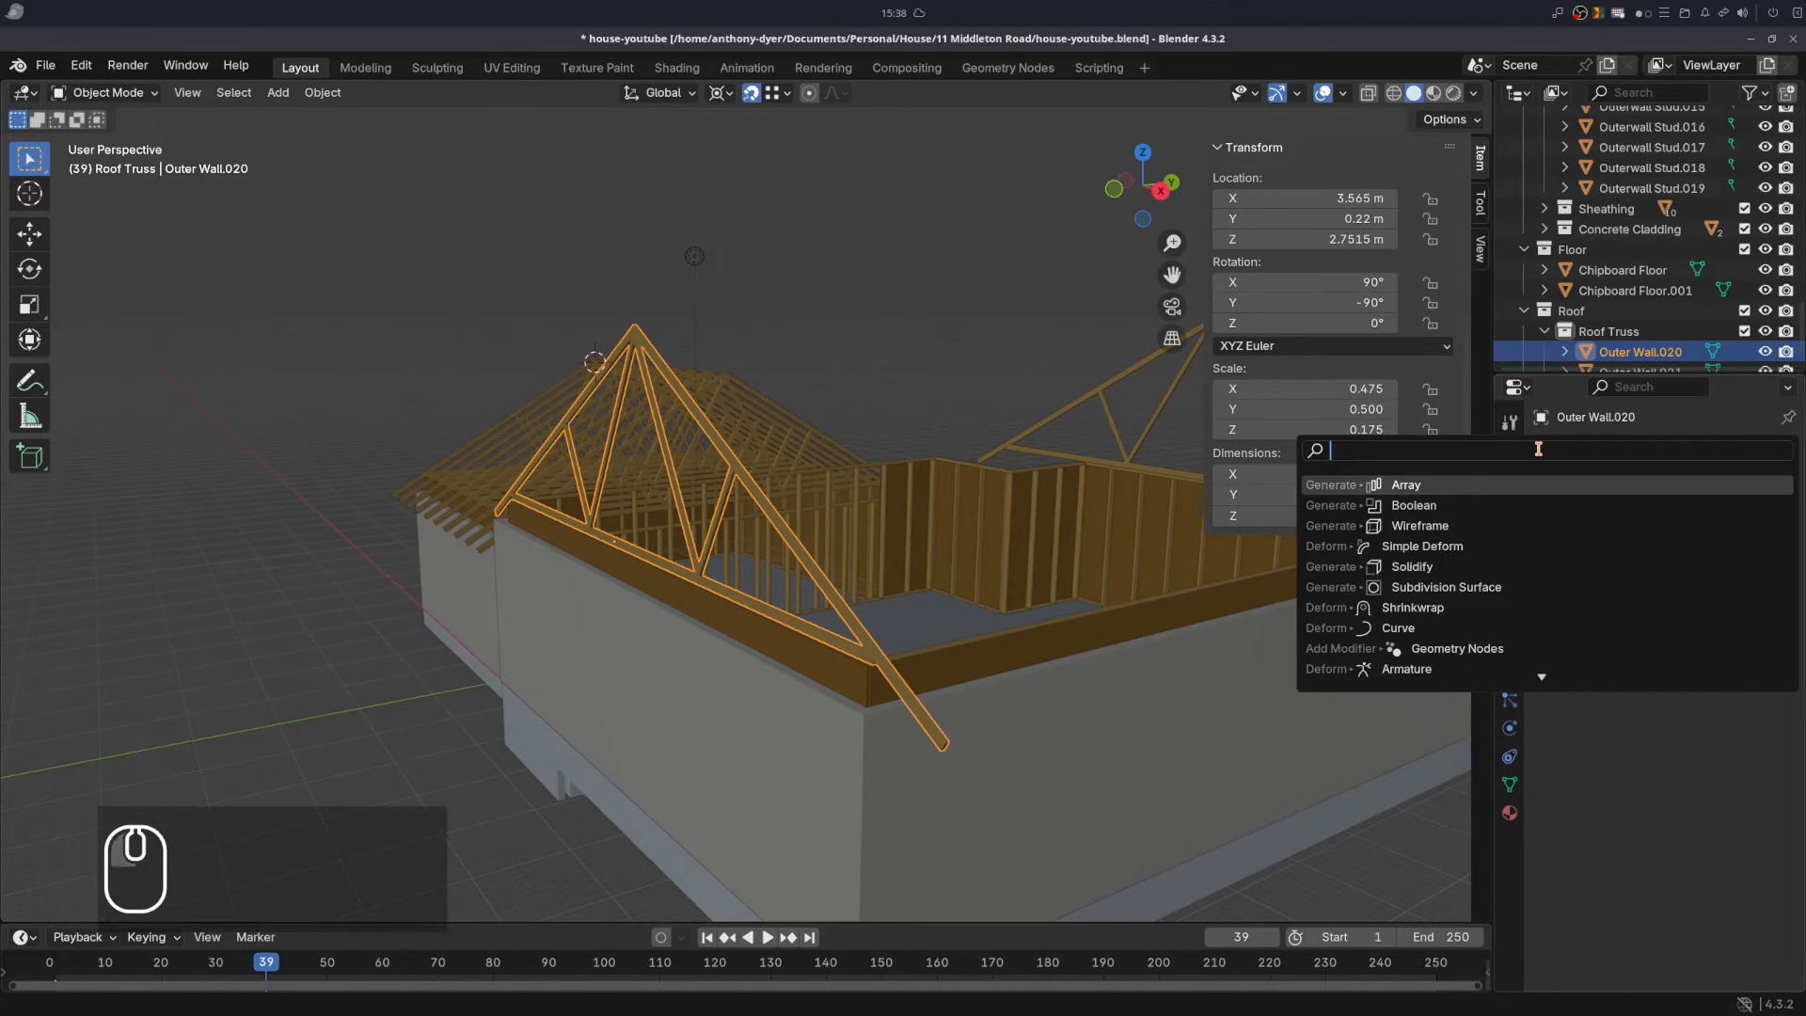
double_click(1670, 630)
type("1")
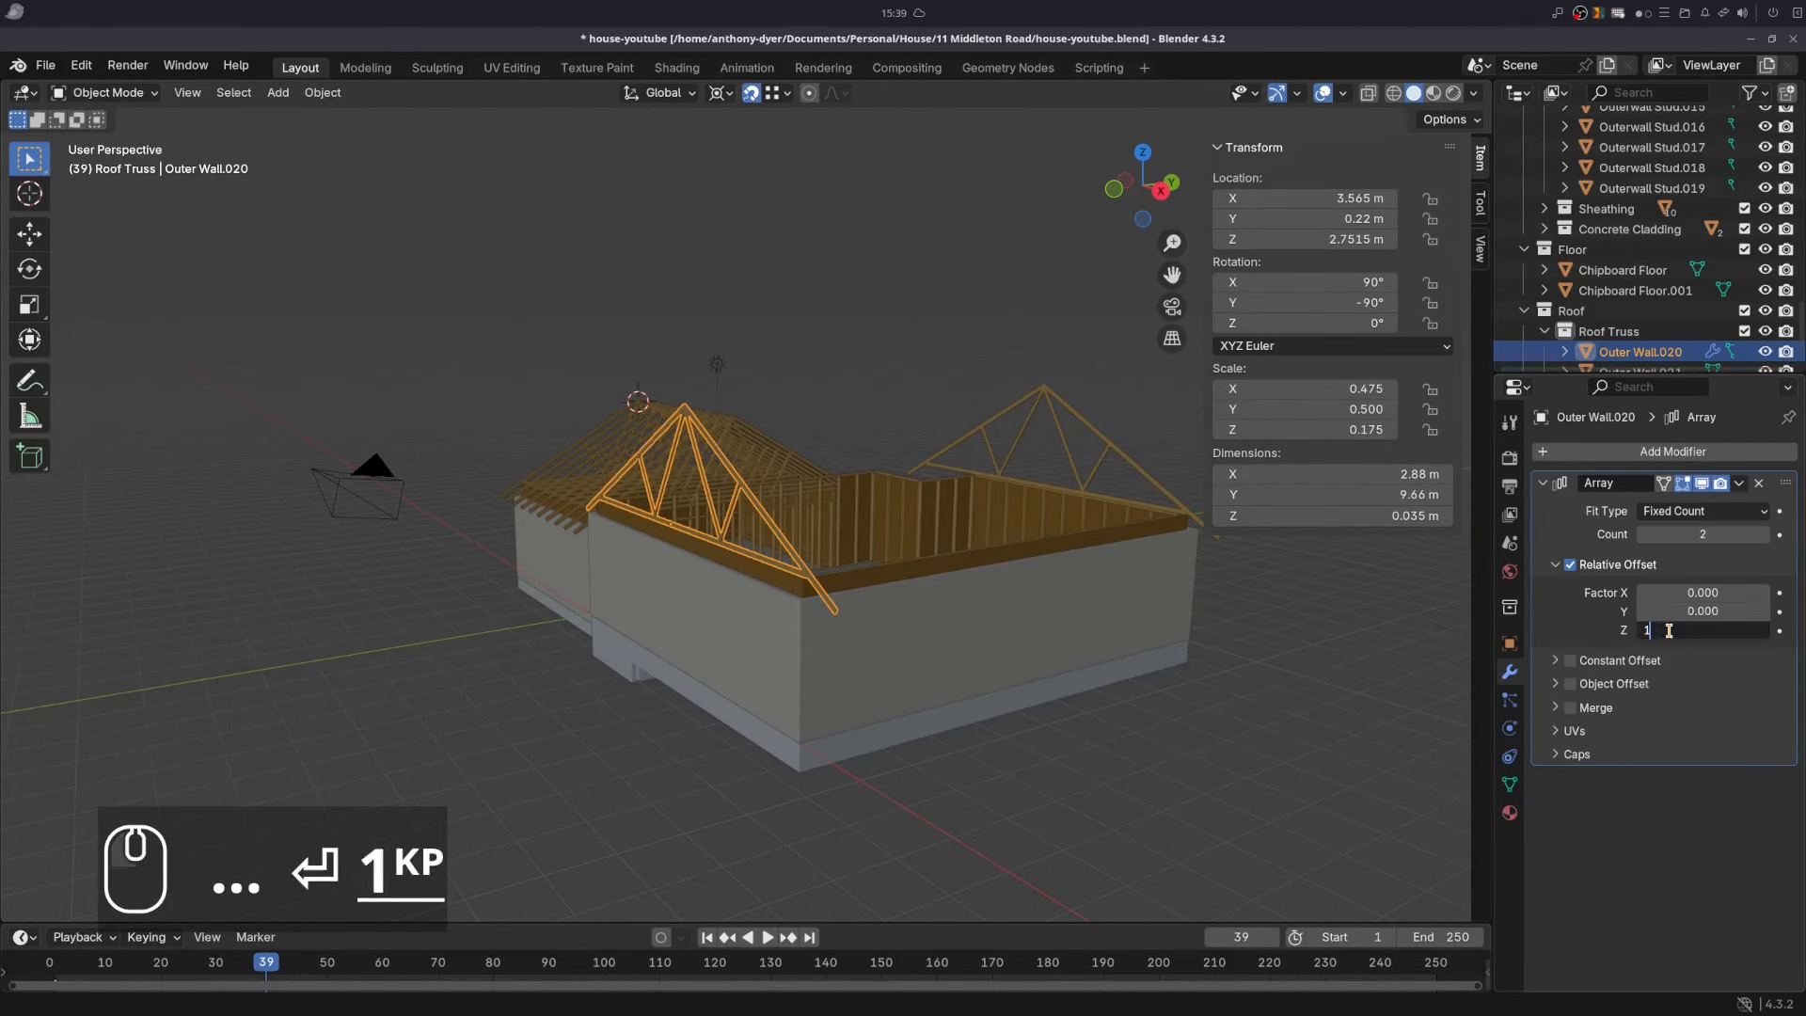
type("7.142")
key("Return")
double_click(1670, 630)
type("-17.142")
key("Return")
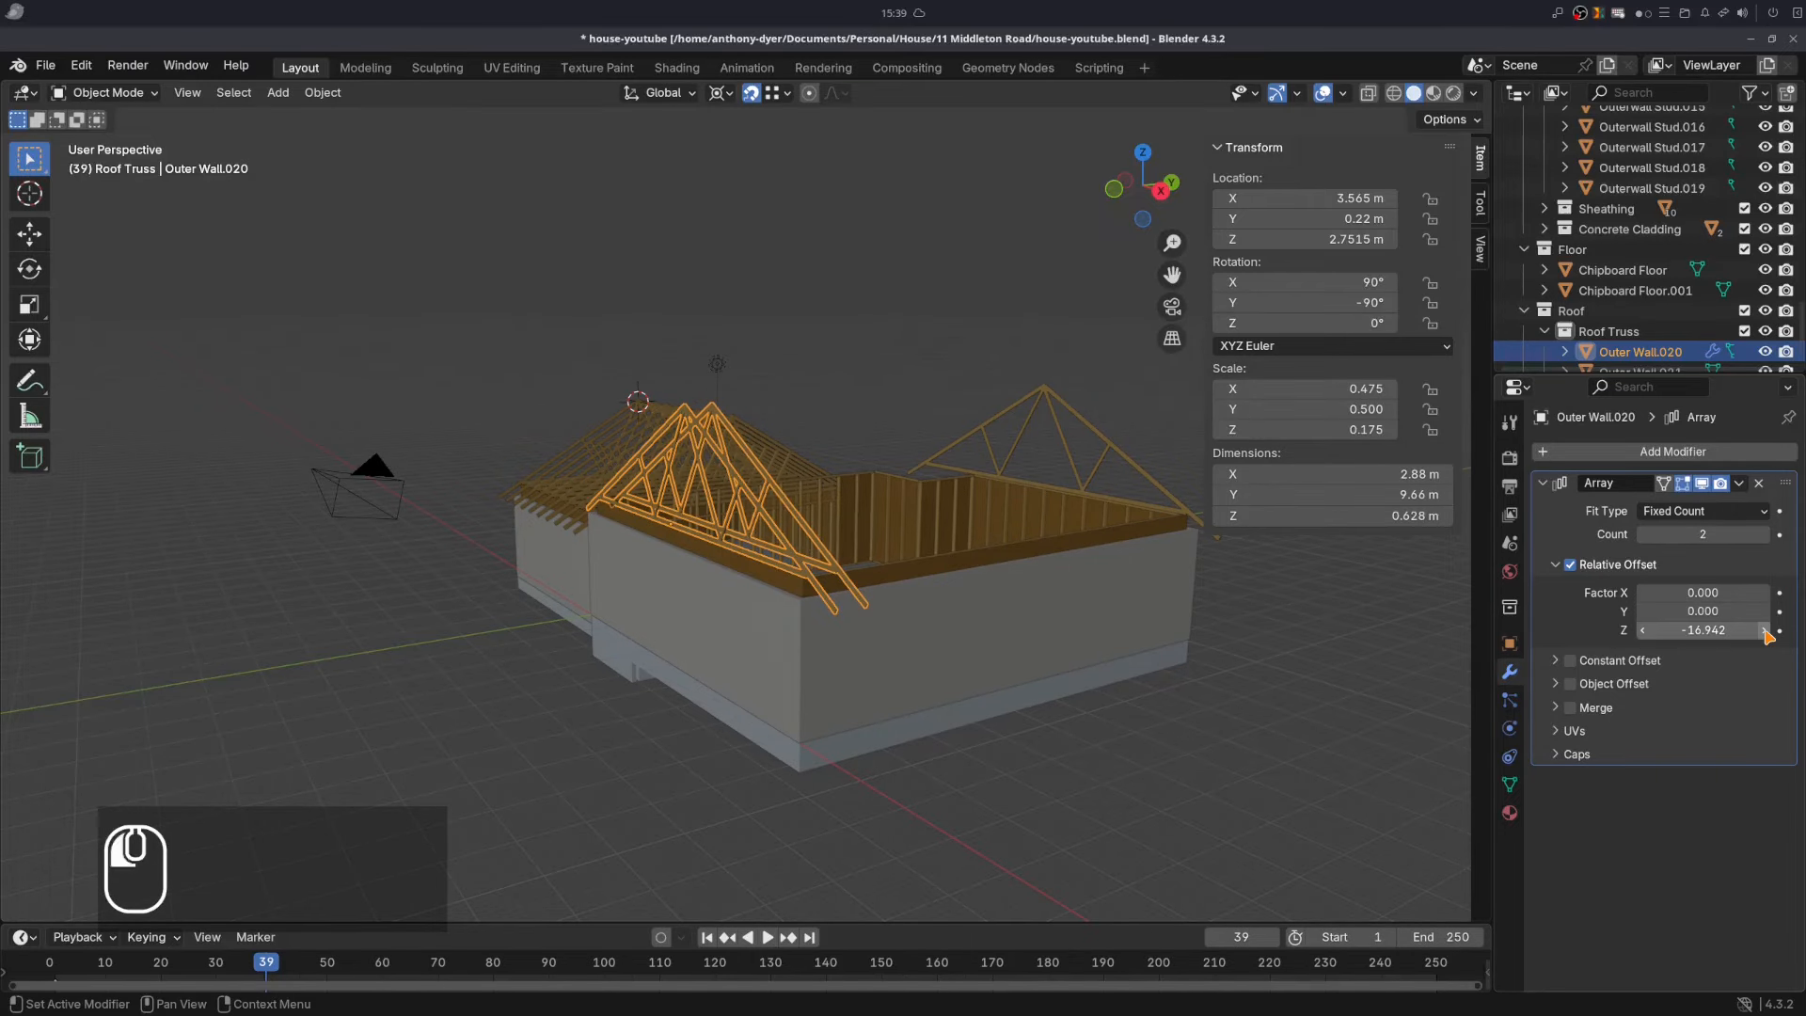
double_click(1697, 632)
type("-17.142")
key("Return")
- Set the larger section's truss array count to 16
triple_click(1765, 535)
triple_click(1765, 536)
triple_click(1765, 536)
triple_click(1764, 535)
double_click(1765, 535)
middle_click_drag(908, 572, 820, 579)
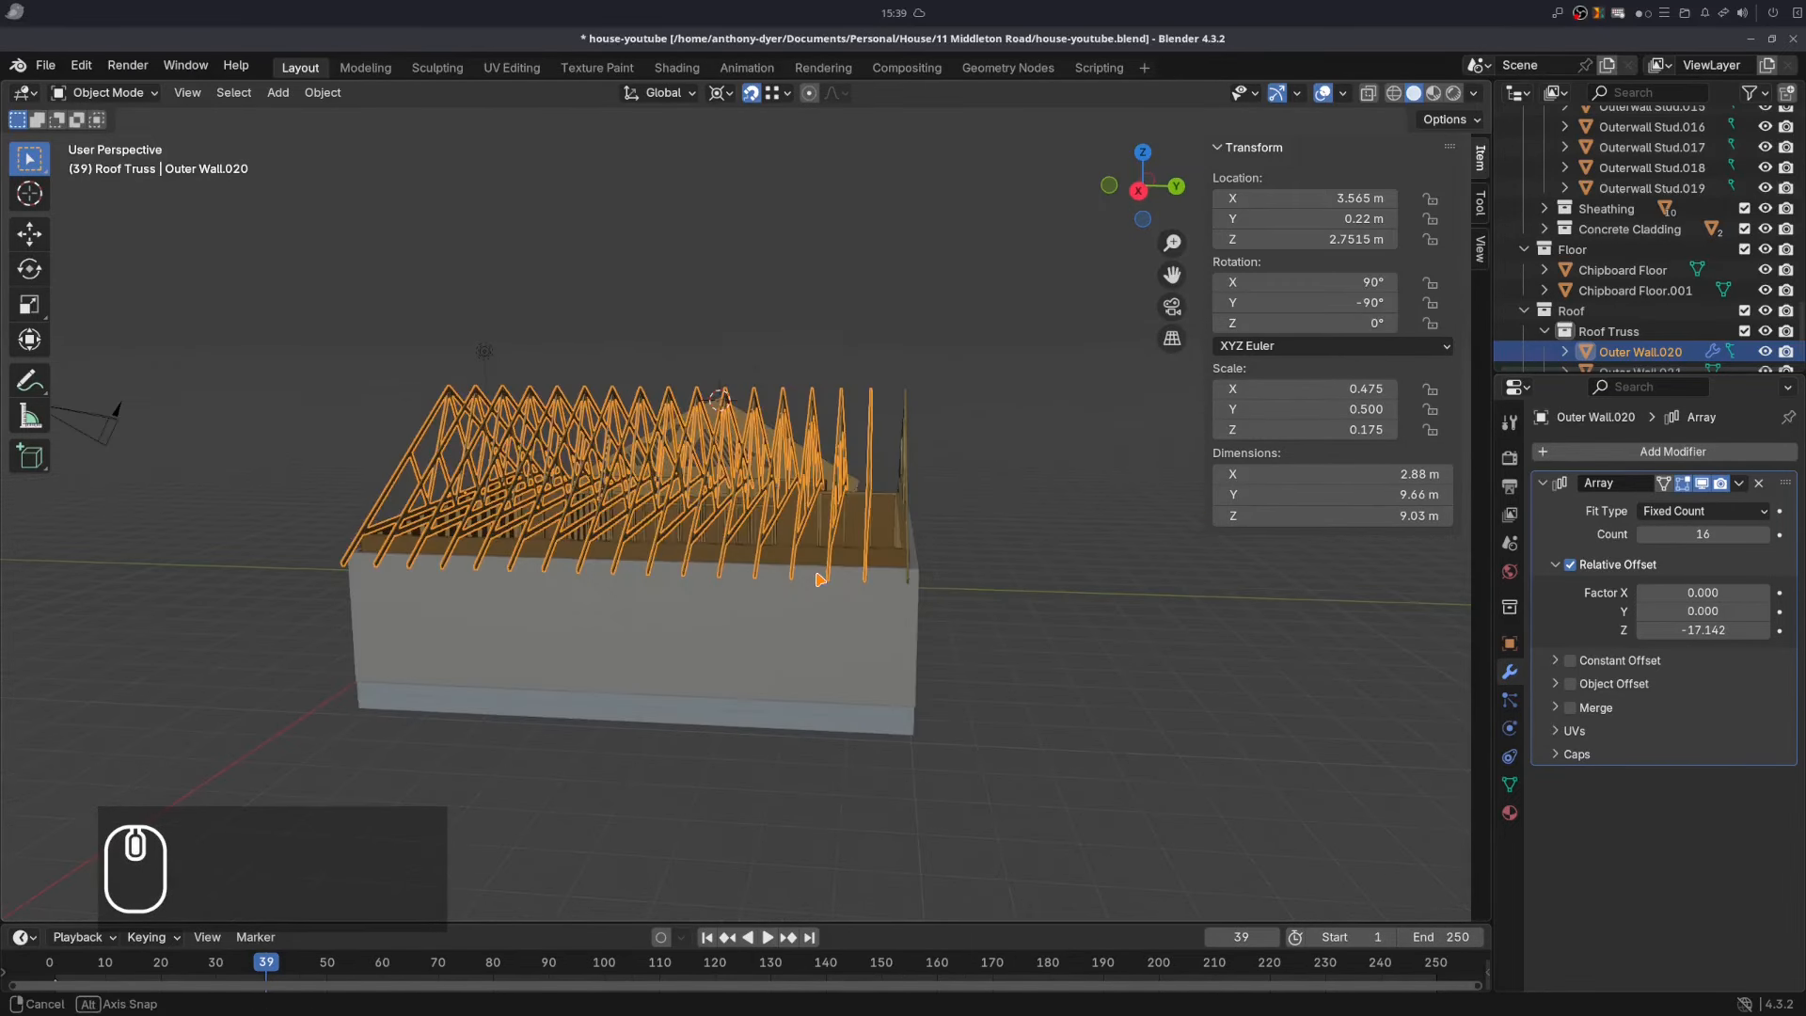
- Duplicate the complete truss standing at the far gable end of the larger section
scroll(837, 557, "up", 4)
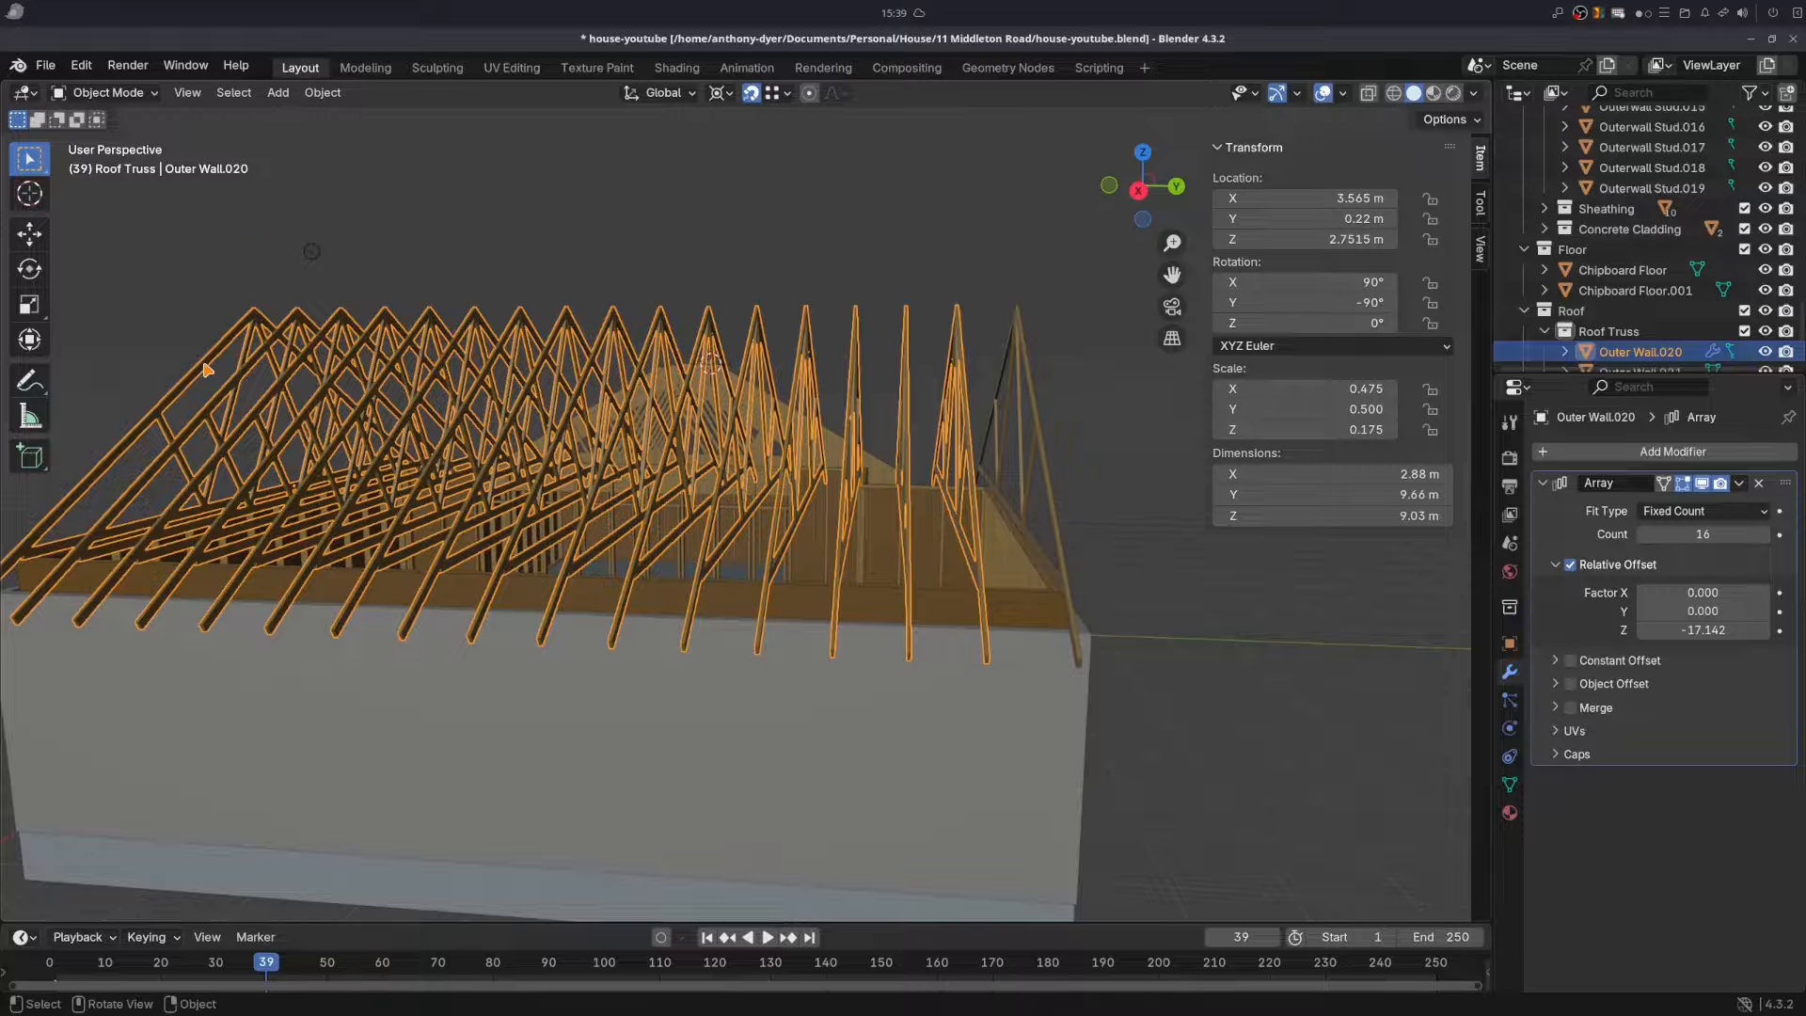
scroll(1068, 554, "up", 3)
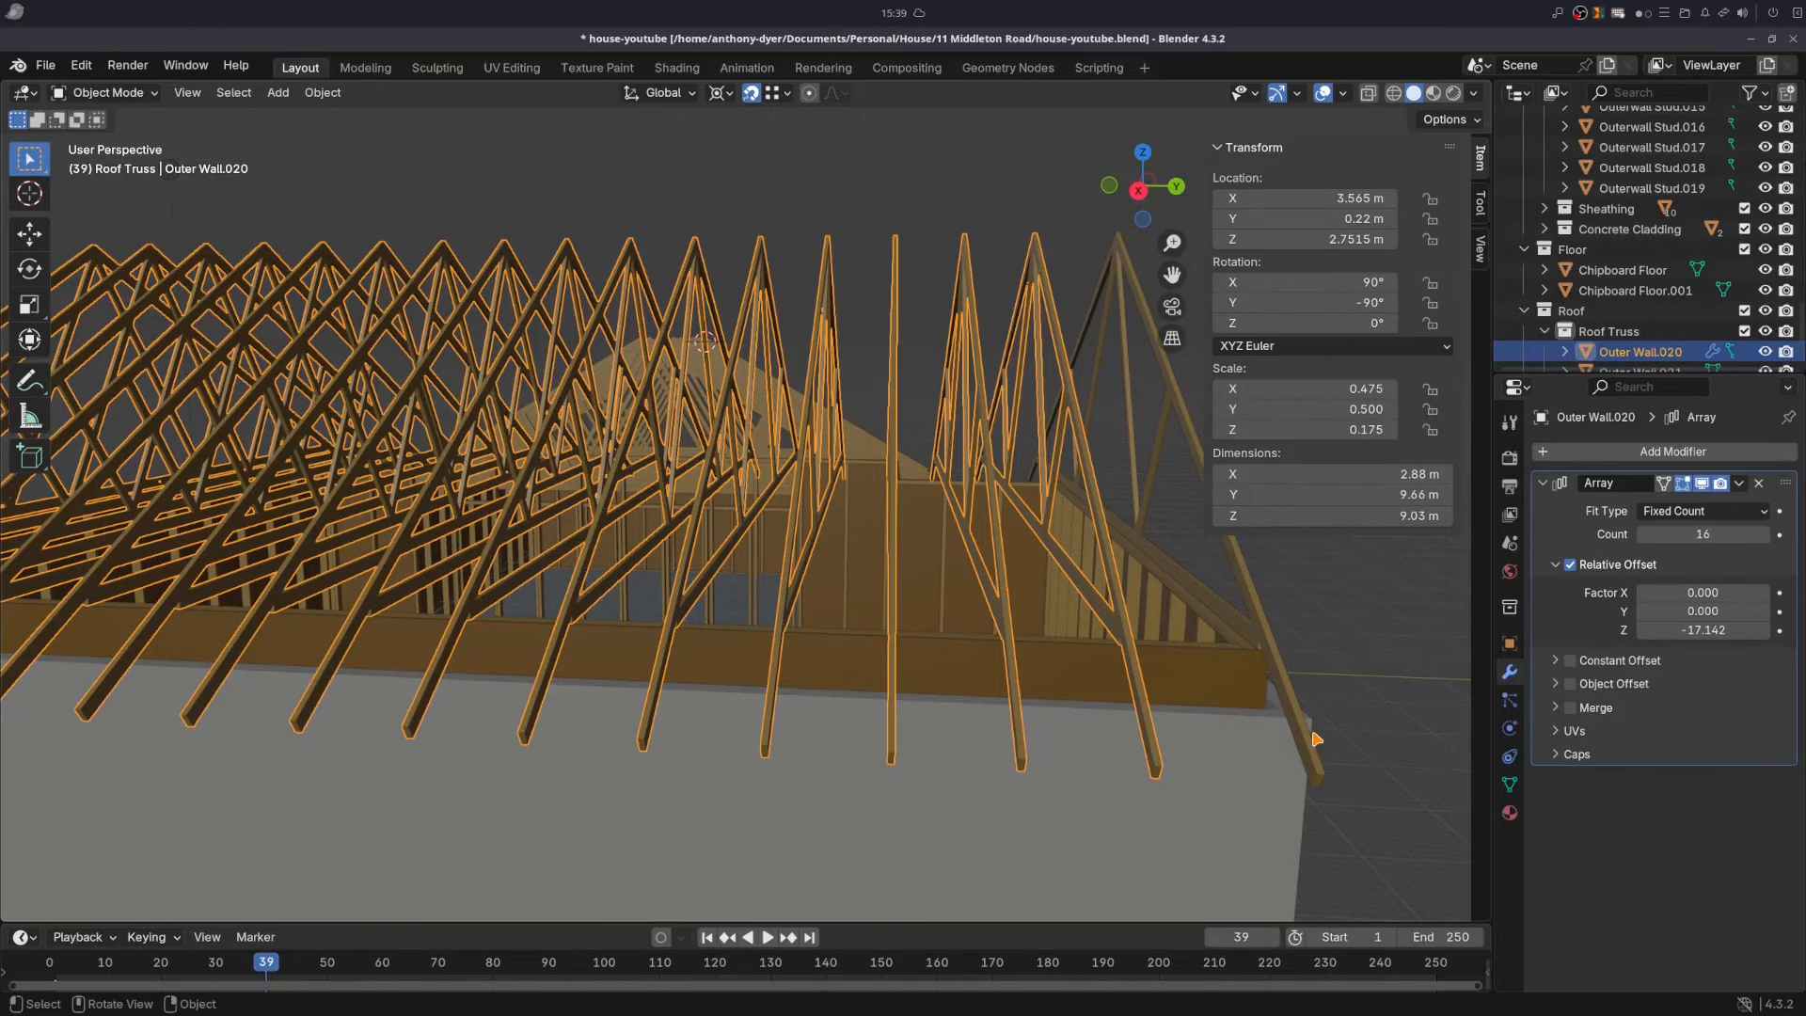
scroll(733, 527, "down", 1)
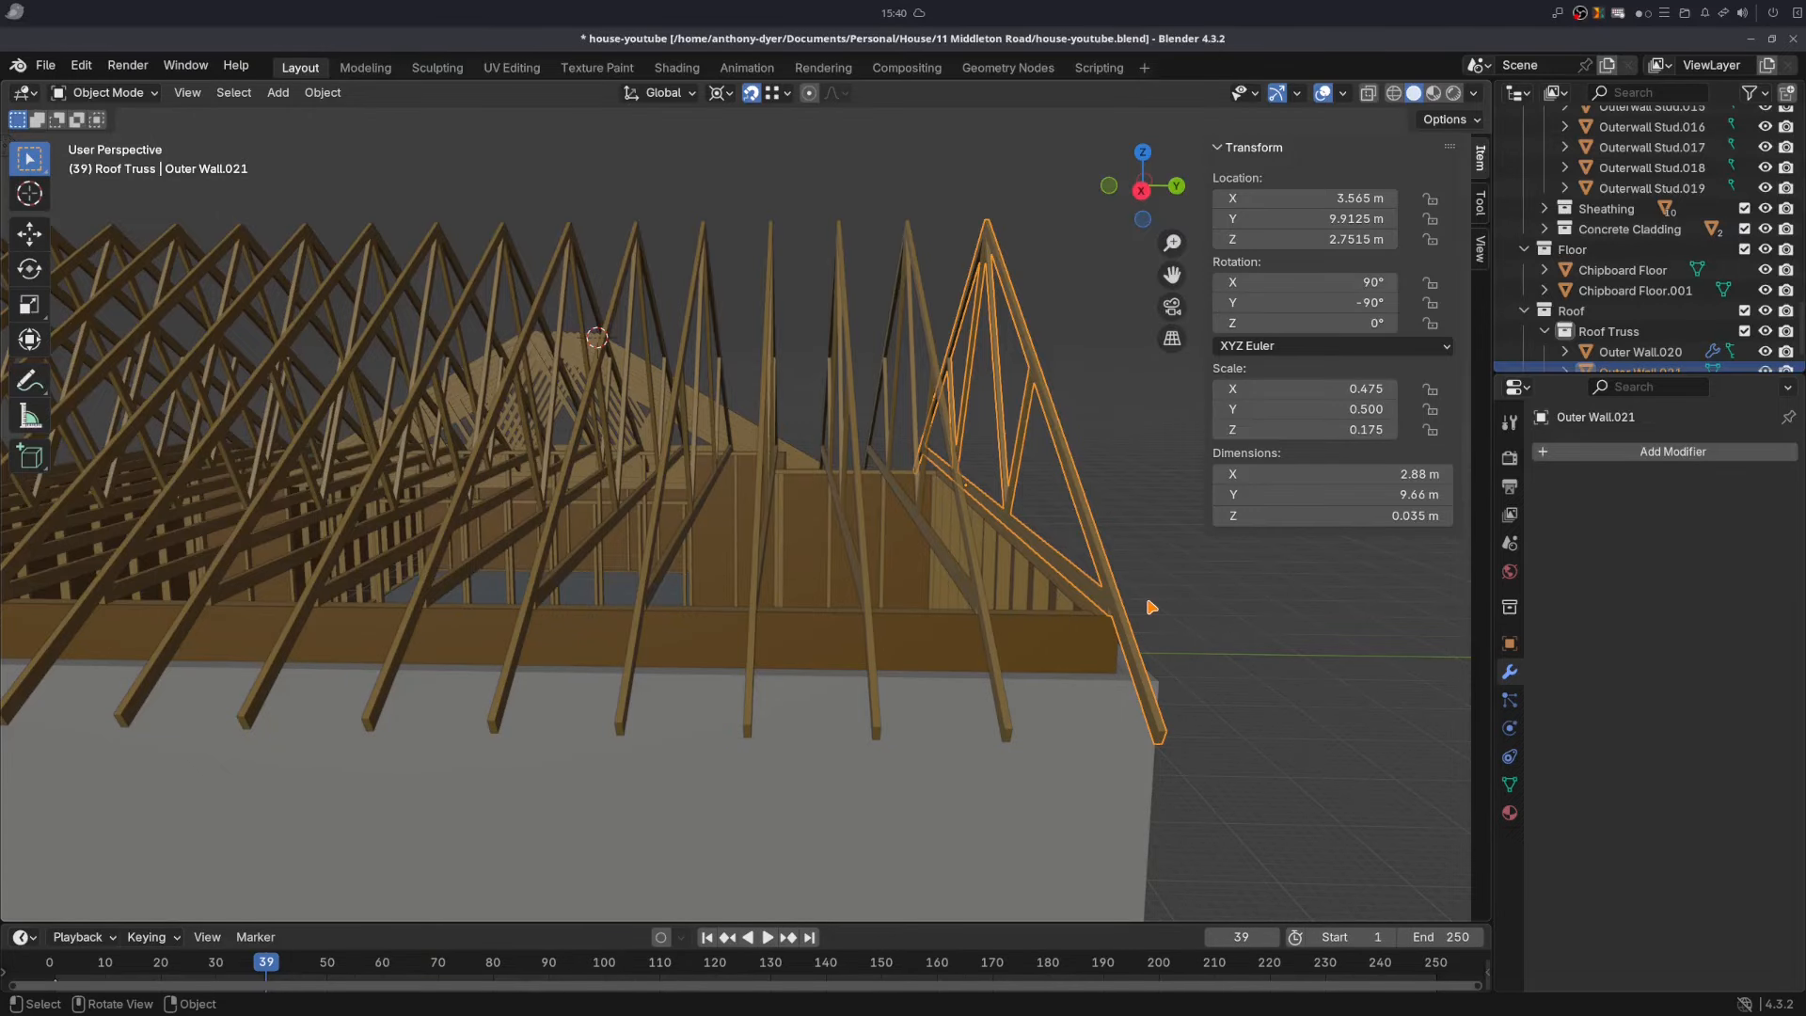
middle_click_drag(1126, 609, 708, 618, "shift")
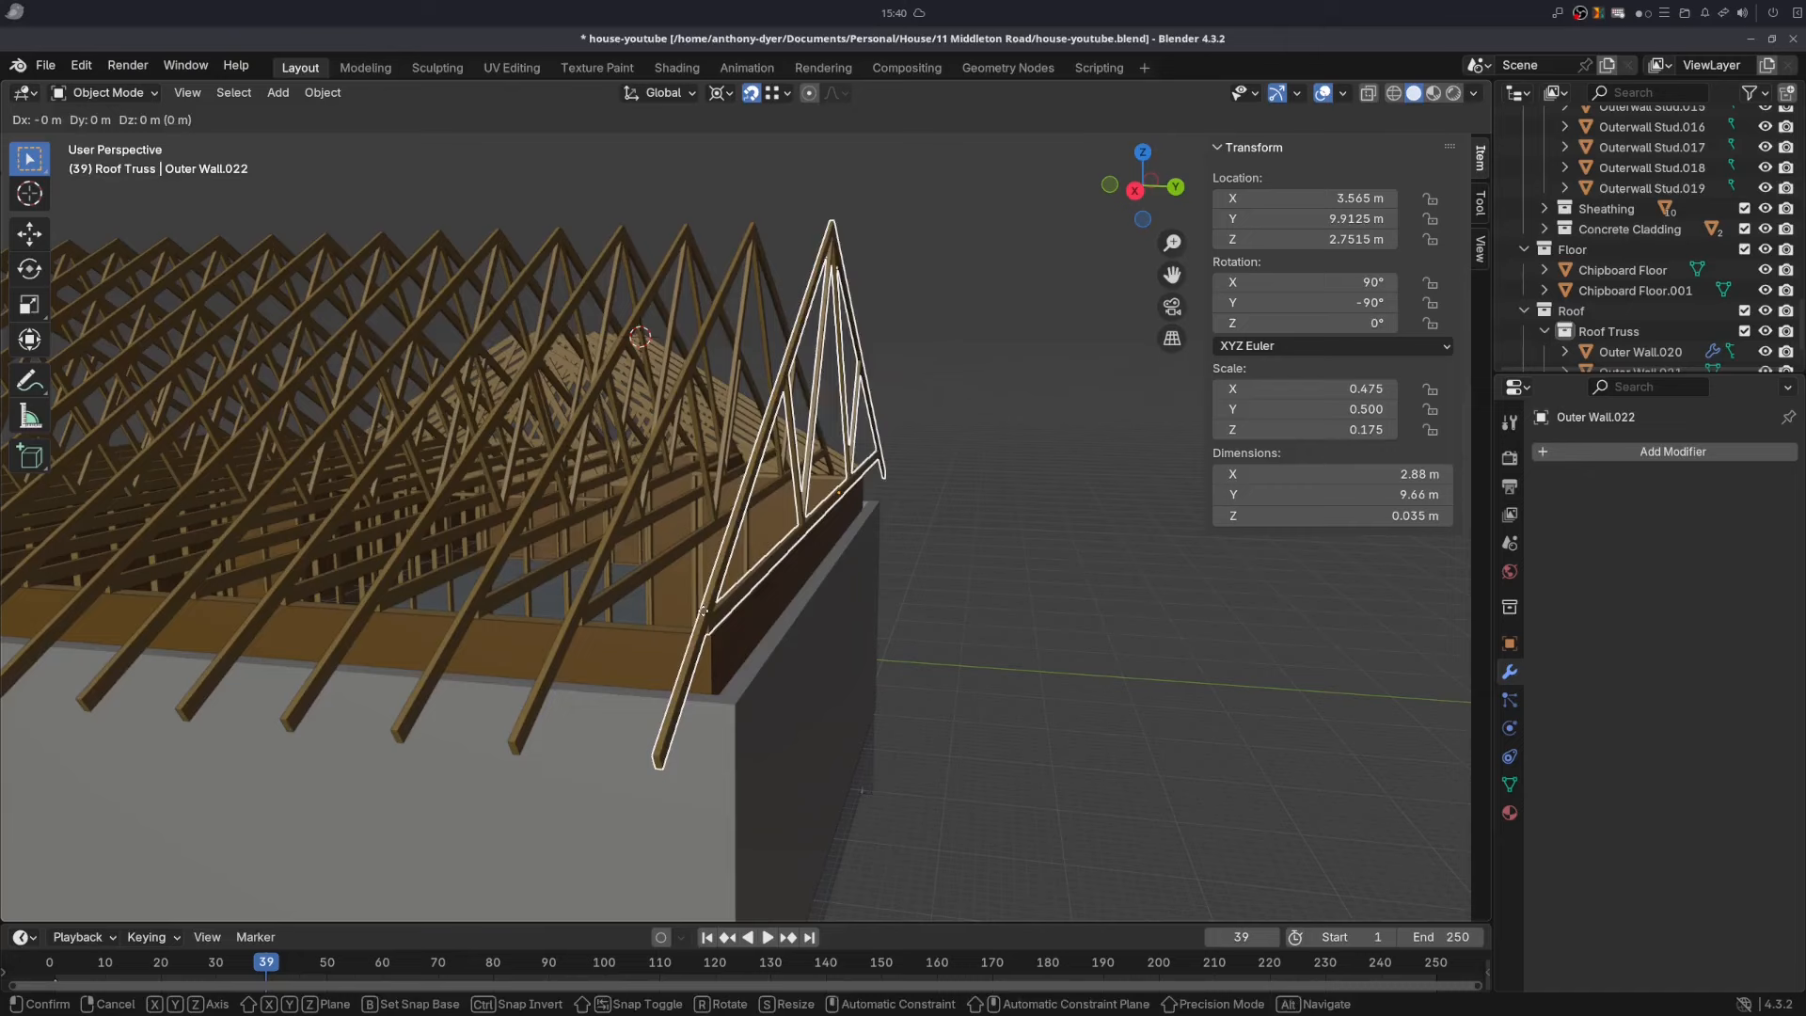
scroll(715, 611, "up", 6)
- Delete the web members and bottom chord from the far gable-end truss's mesh, keeping only its two sloping rafters
key("Tab")
scroll(763, 567, "down", 5)
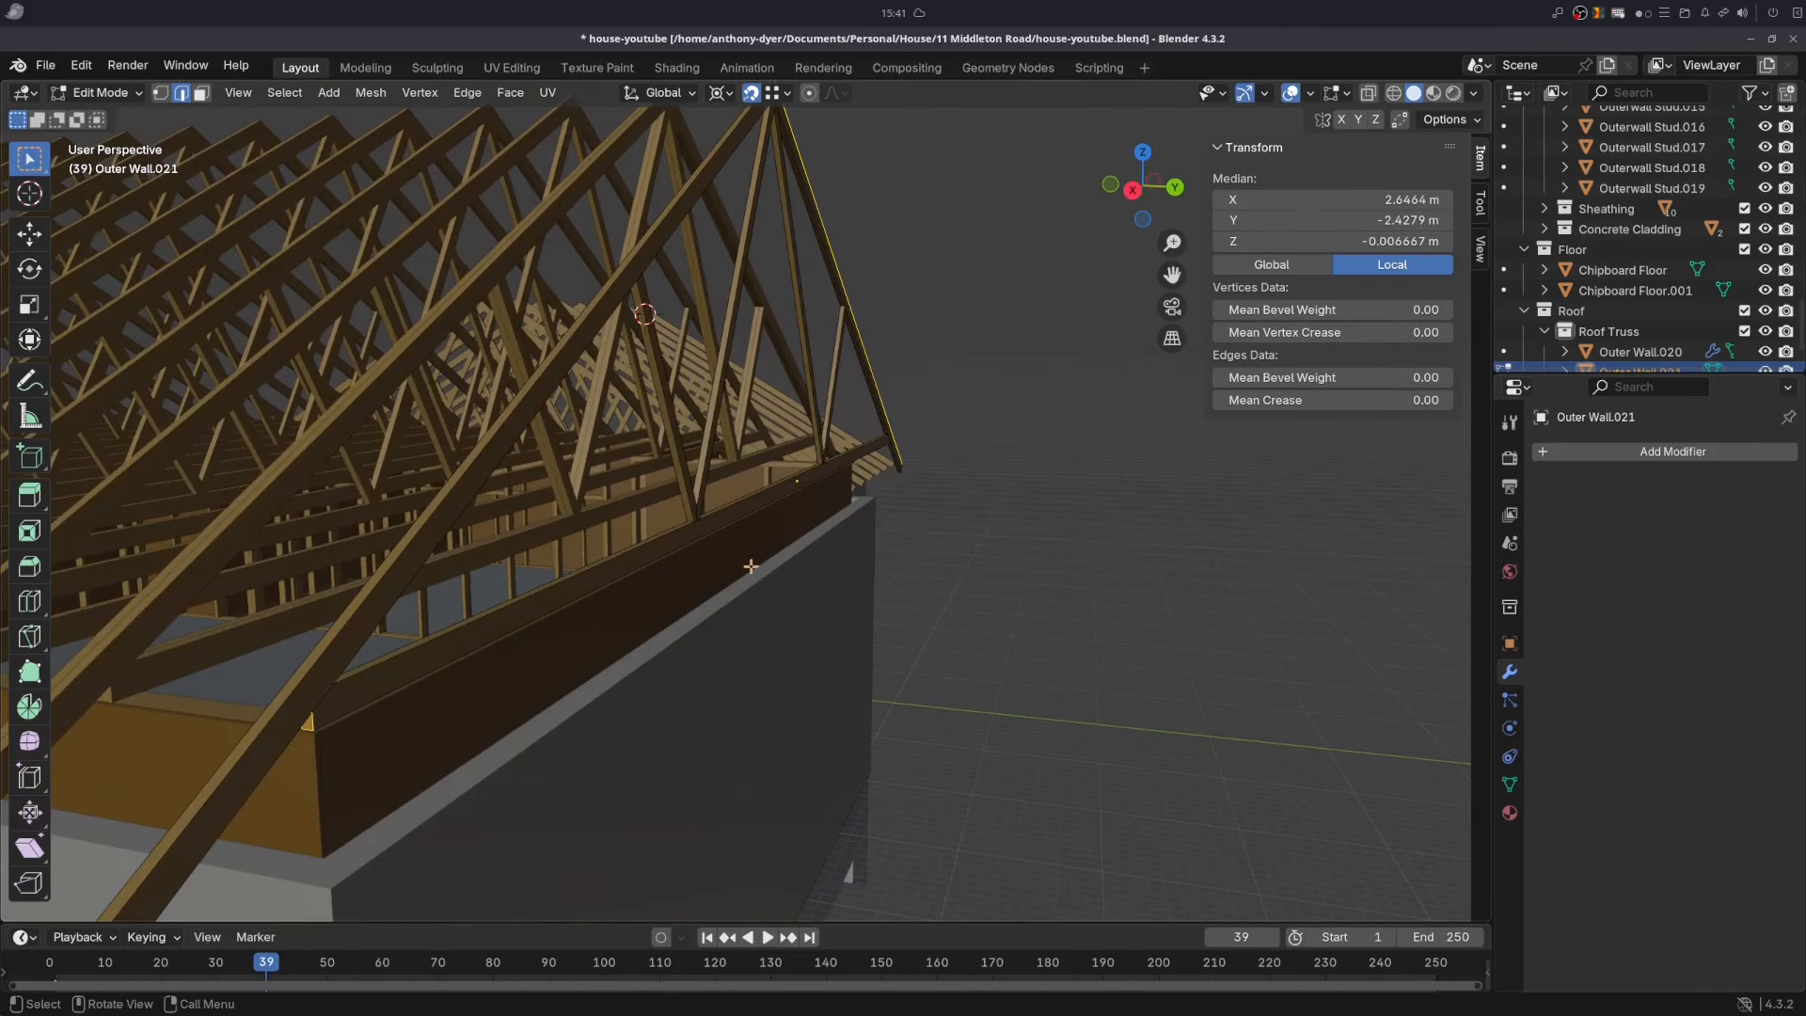
left_click(1368, 92)
left_click(1368, 93)
left_click(1368, 93)
middle_click_drag(593, 572, 575, 573)
left_click(202, 92)
left_click_drag(690, 491, 764, 547, "shift")
left_click_drag(596, 509, 729, 308, "shift")
left_click_drag(752, 306, 792, 356, "shift")
left_click_drag(782, 432, 824, 390, "shift")
middle_click_drag(797, 433, 786, 434)
key("x")
left_click(786, 435)
key("Tab")
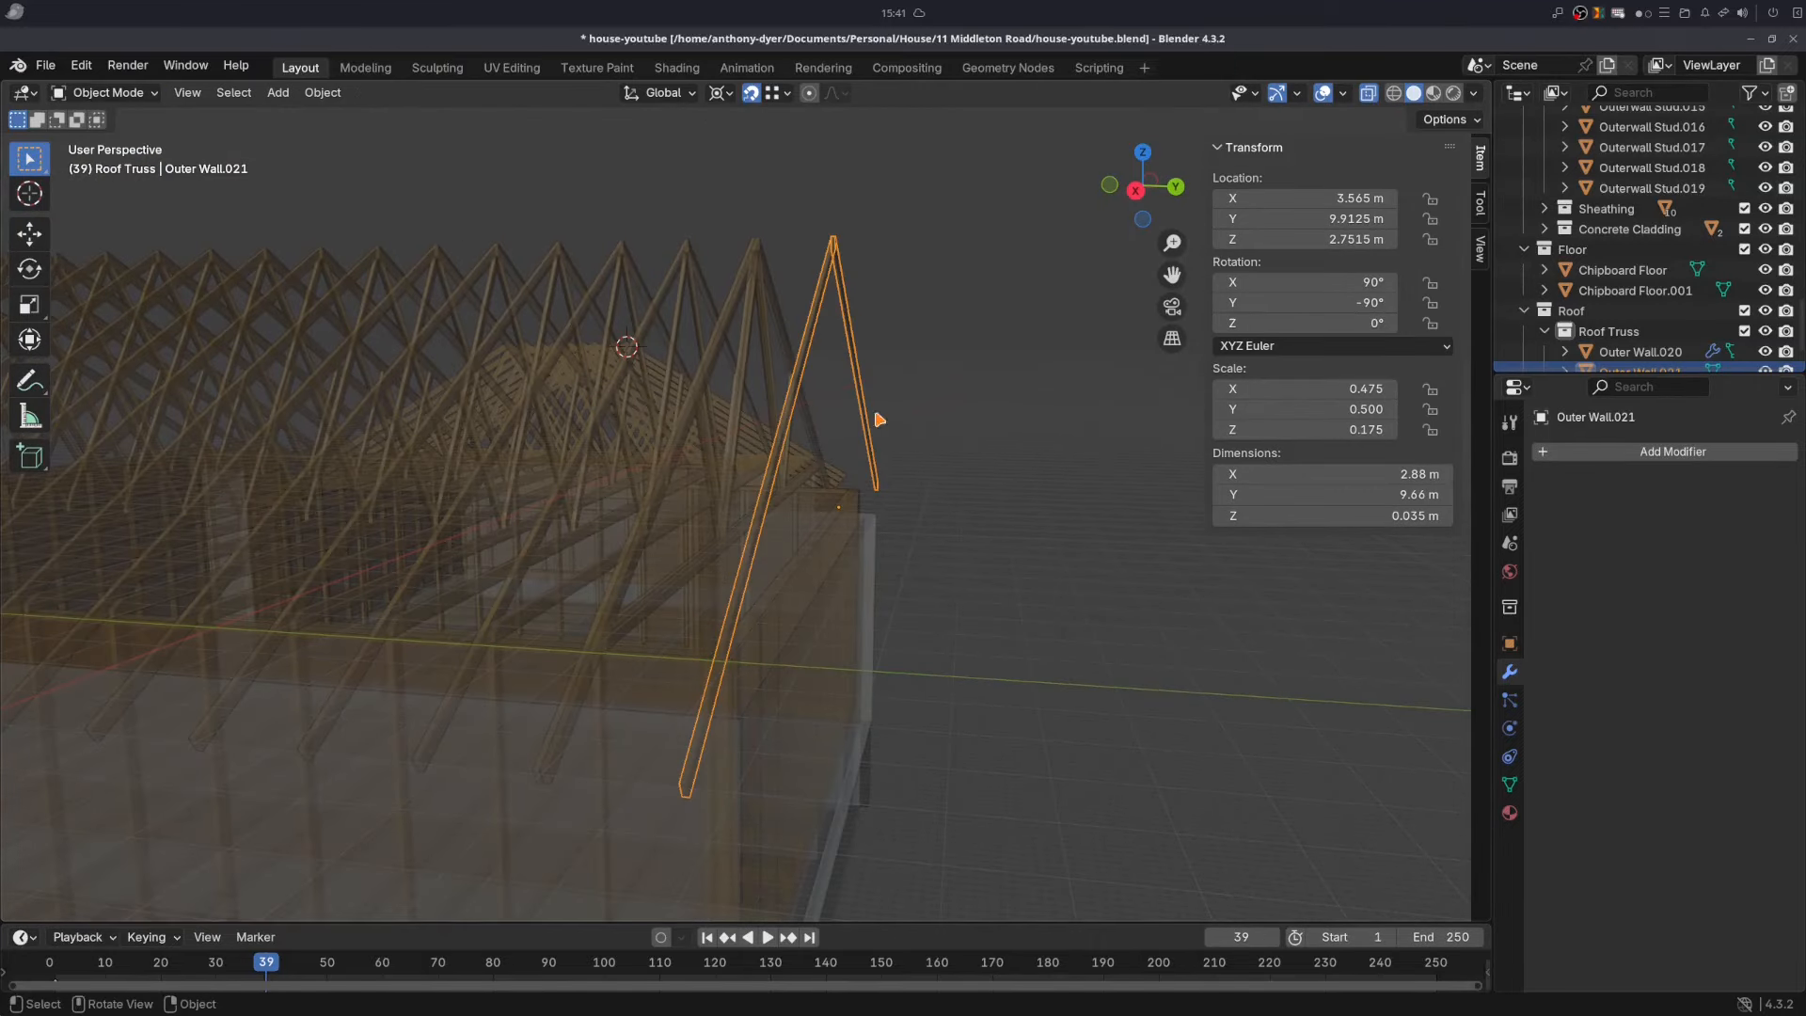
- Duplicate the end rafter pair and shift the copy -0.035 m along Y so the two sit side by side
key("alt+z")
key("shift+d")
key("x")
left_click(666, 786)
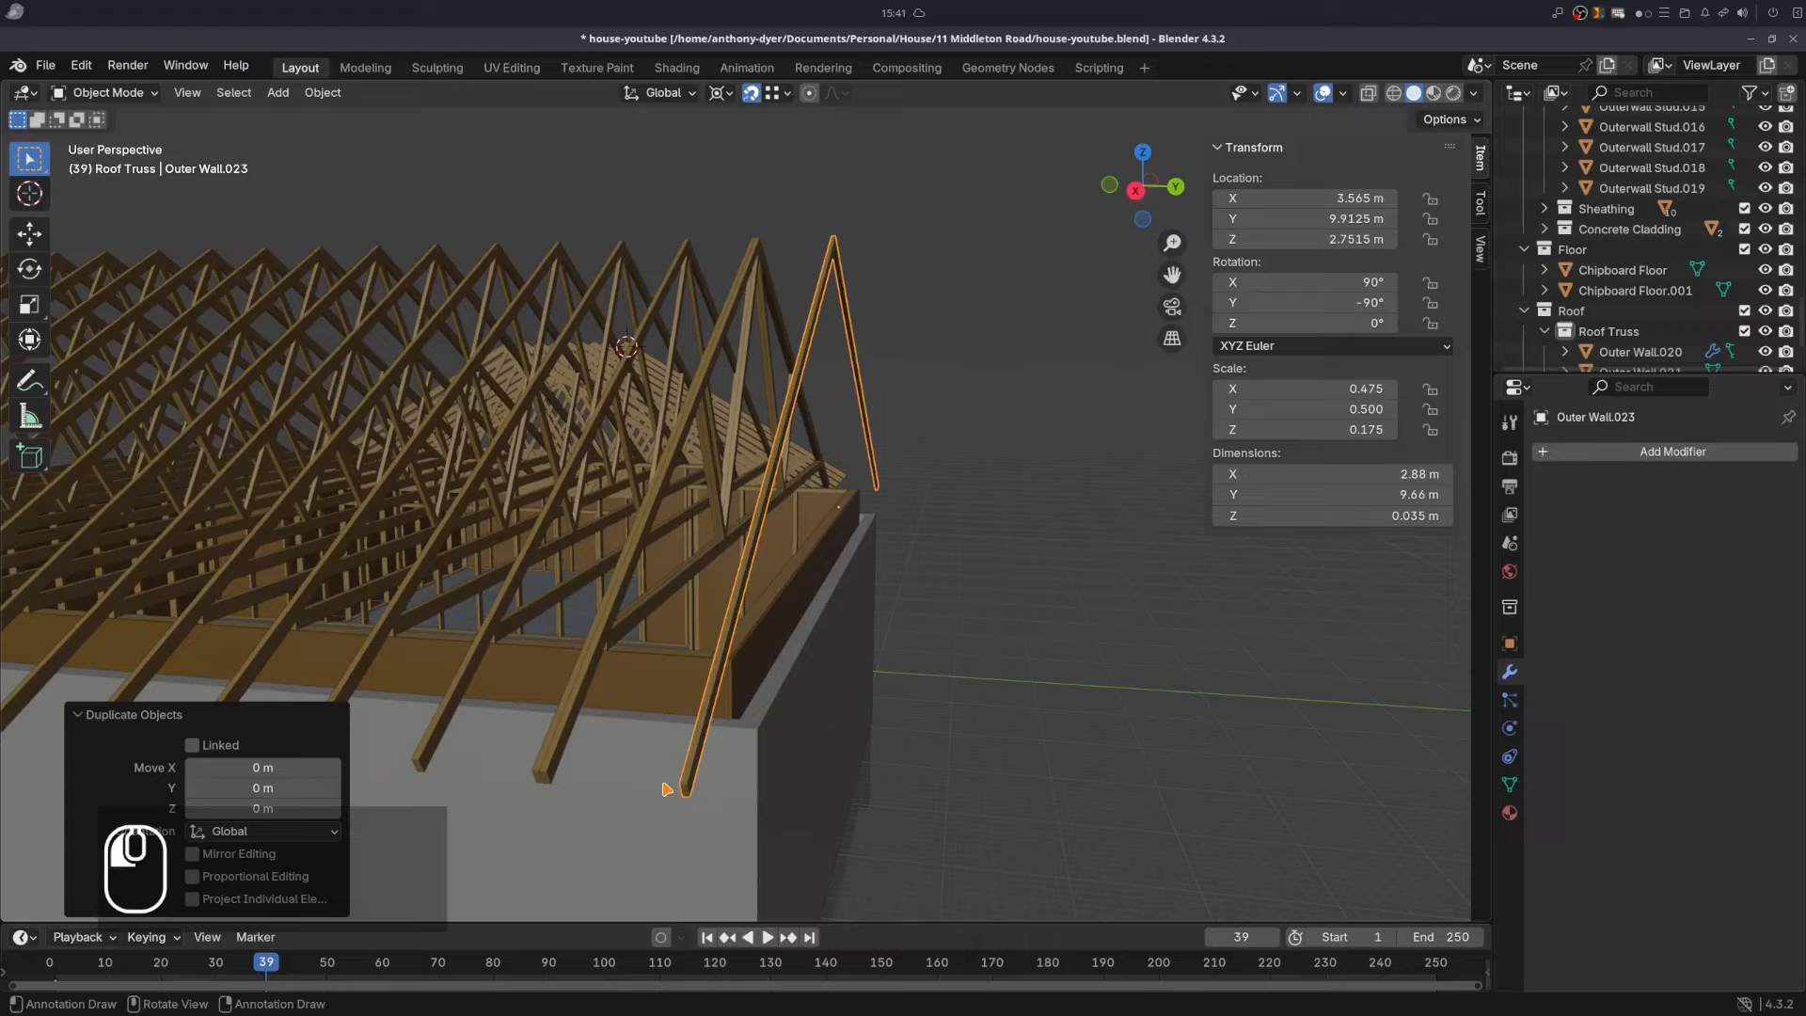
key("g")
key("y")
left_click(666, 788)
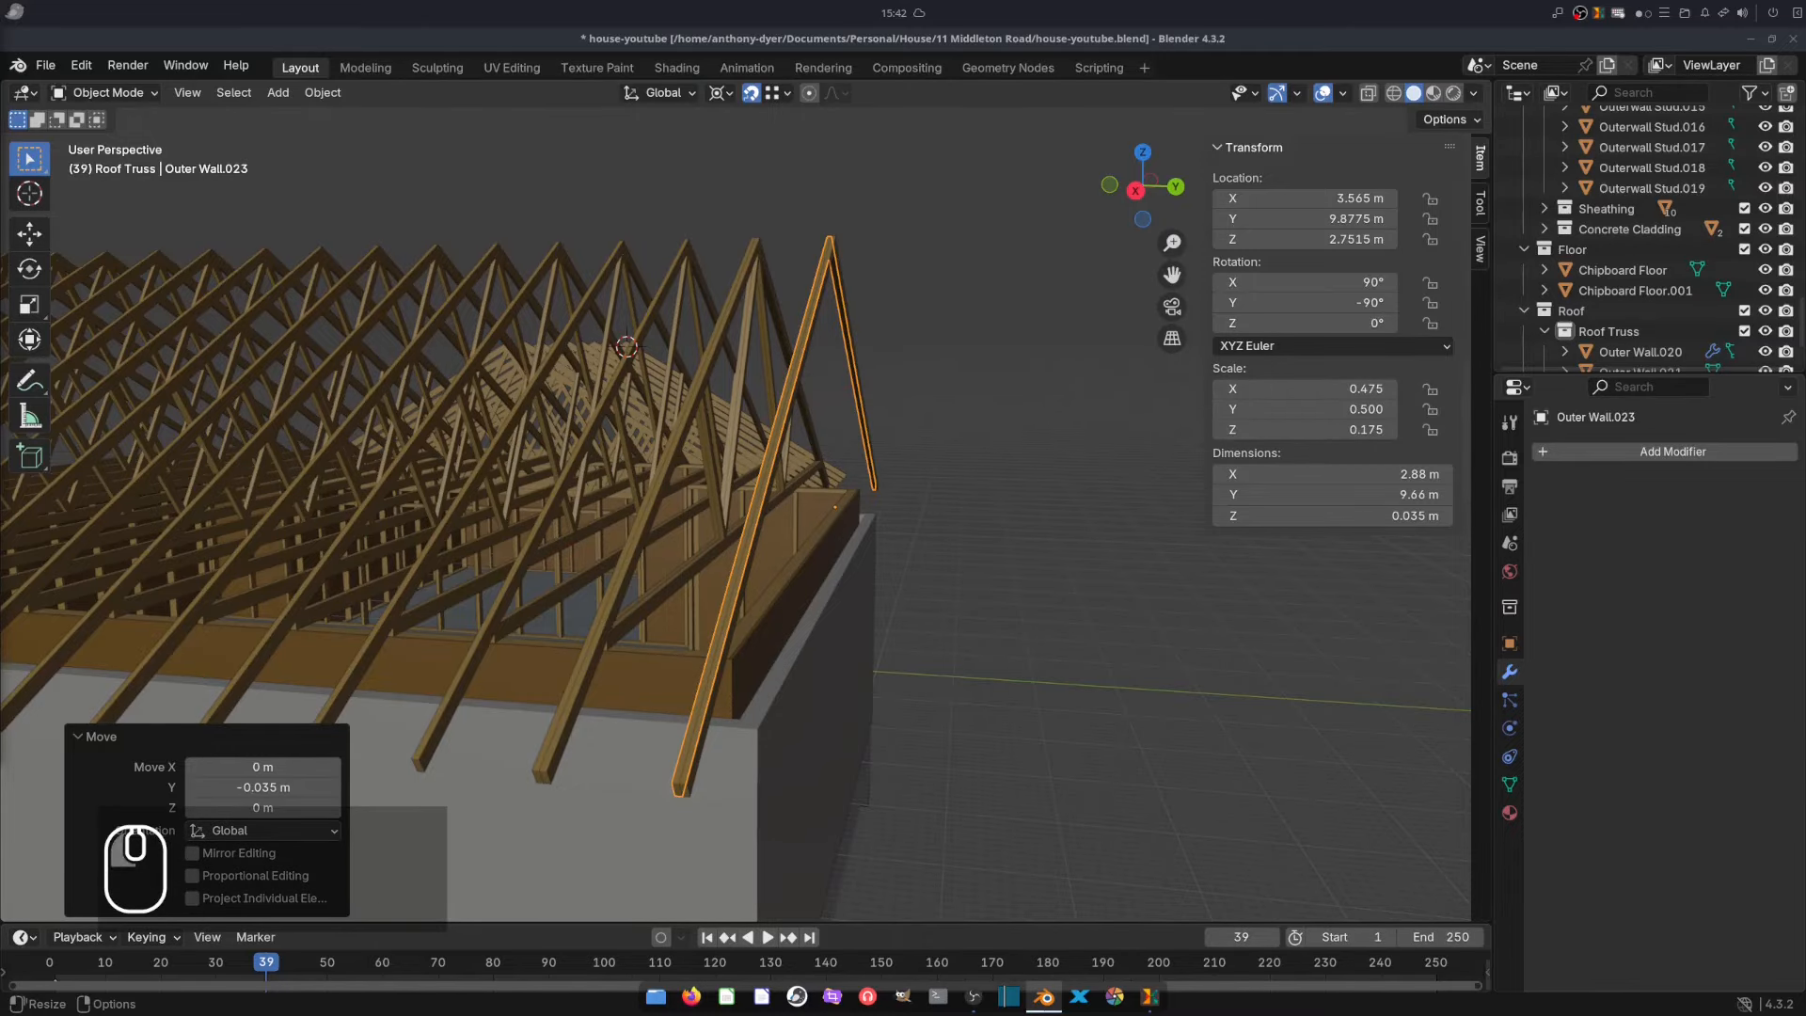
- Duplicate the original end rafter pair 0.45 m outward along Y beyond the gable wall
key("shift+d")
type("y")
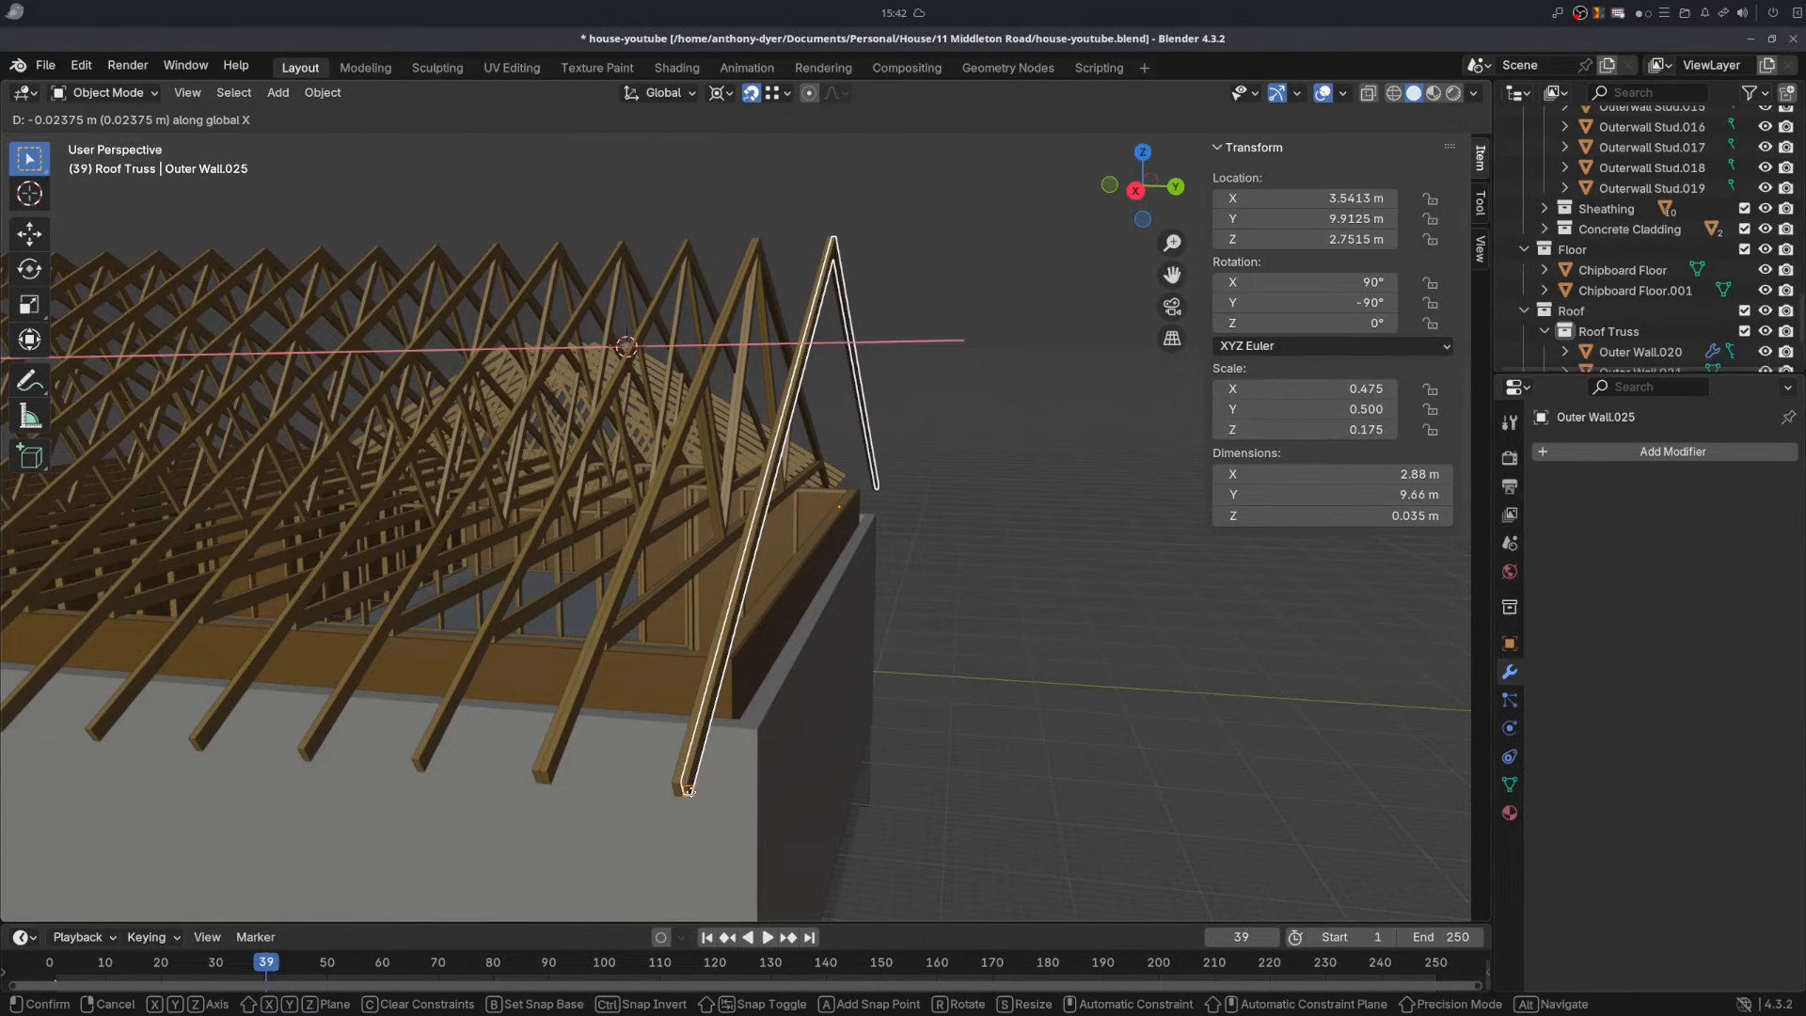
type(".45")
key("Return")
- Duplicate the gable-end wall's horizontal timber and raise the copy about 0.854 m along Z
middle_click_drag(693, 795, 693, 637)
scroll(646, 571, "up", 2)
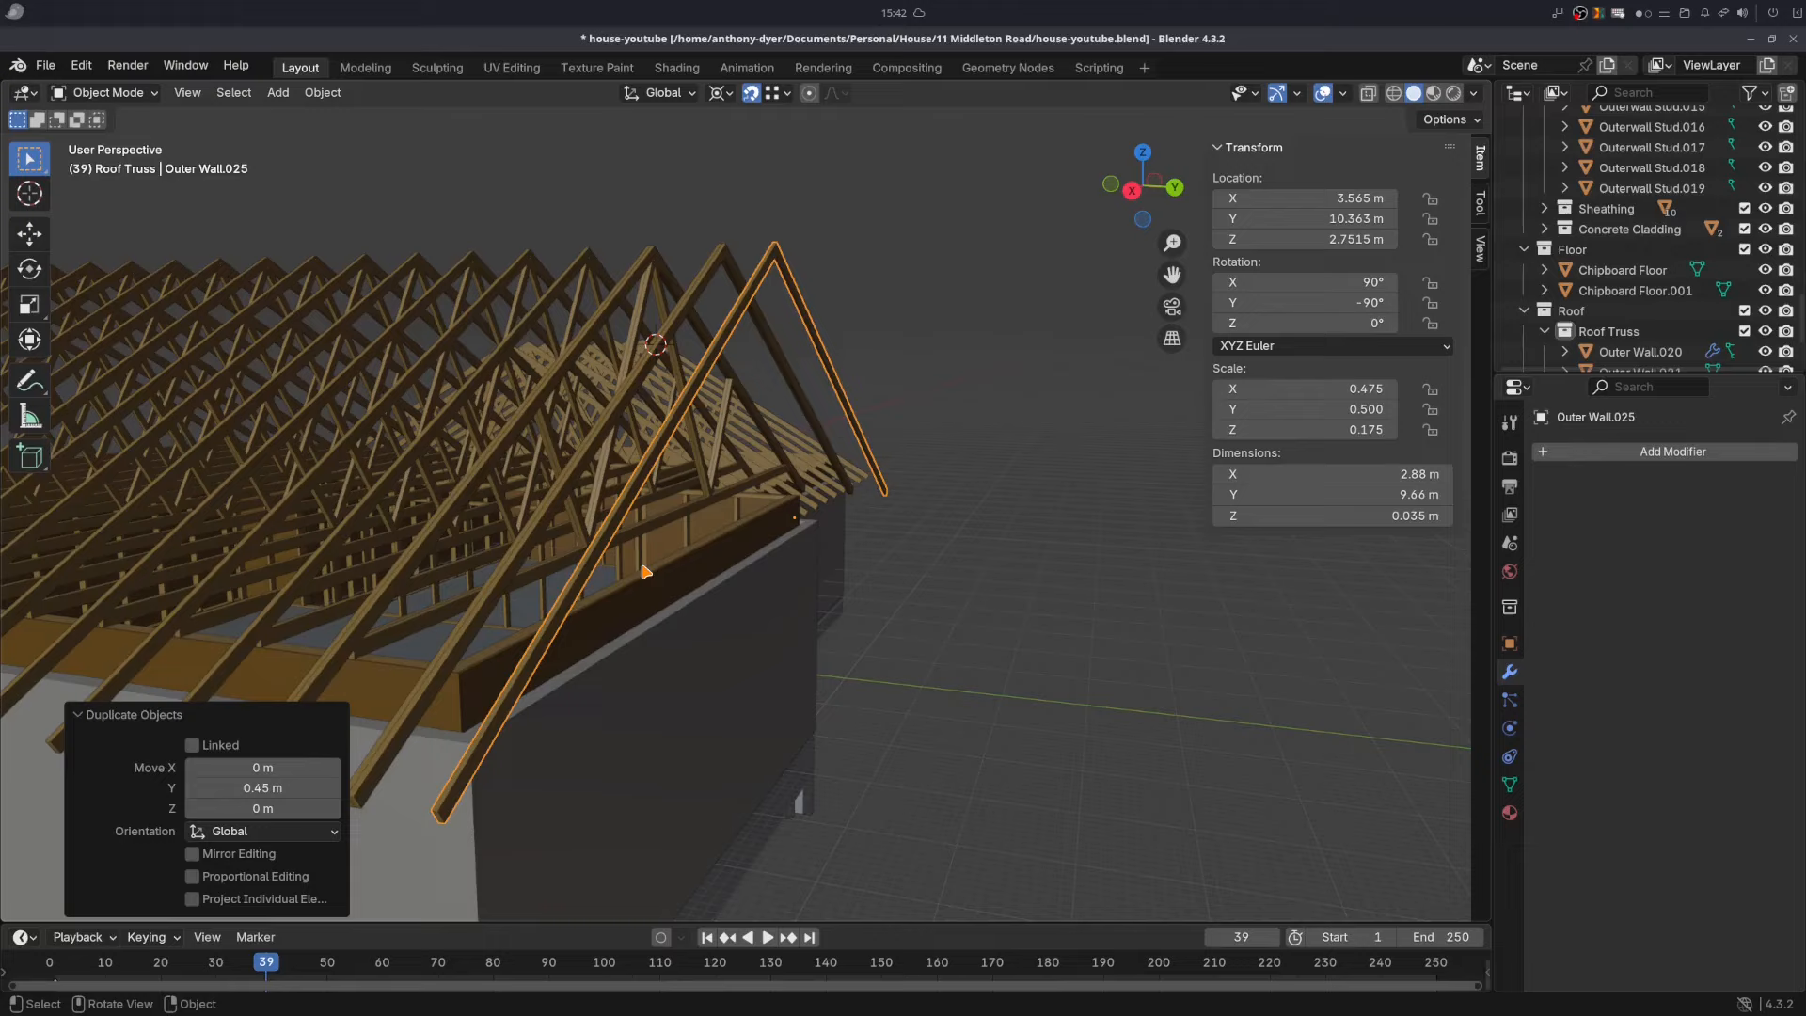
middle_click_drag(646, 569, 834, 627, "shift")
left_click(802, 569)
key("shift+d")
key("z")
- Set the raised timber's dimensions to 0.095 m in Z and 0.035 m in X
double_click(1363, 515)
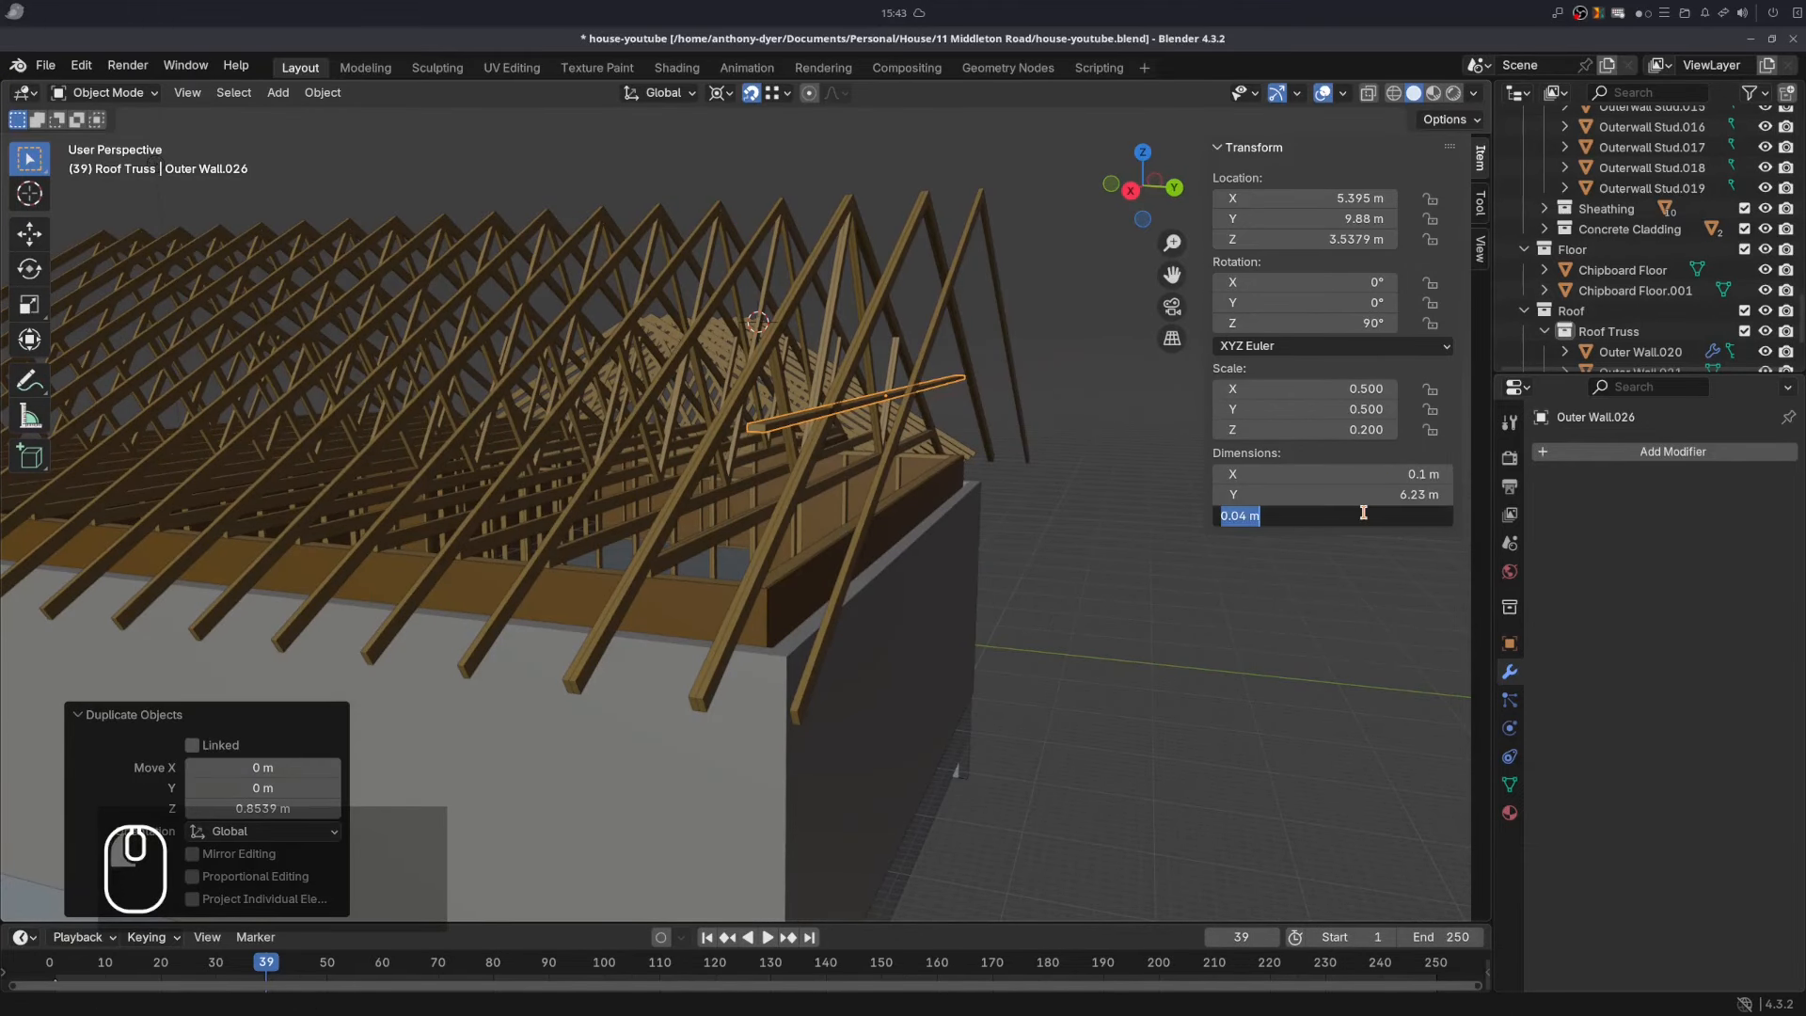
type("0.095")
key("Return")
double_click(1350, 476)
type("0.035")
key("Return")
- Rotate the raised timber 90° about Z and -30° about Y to match the roof slope
key("r")
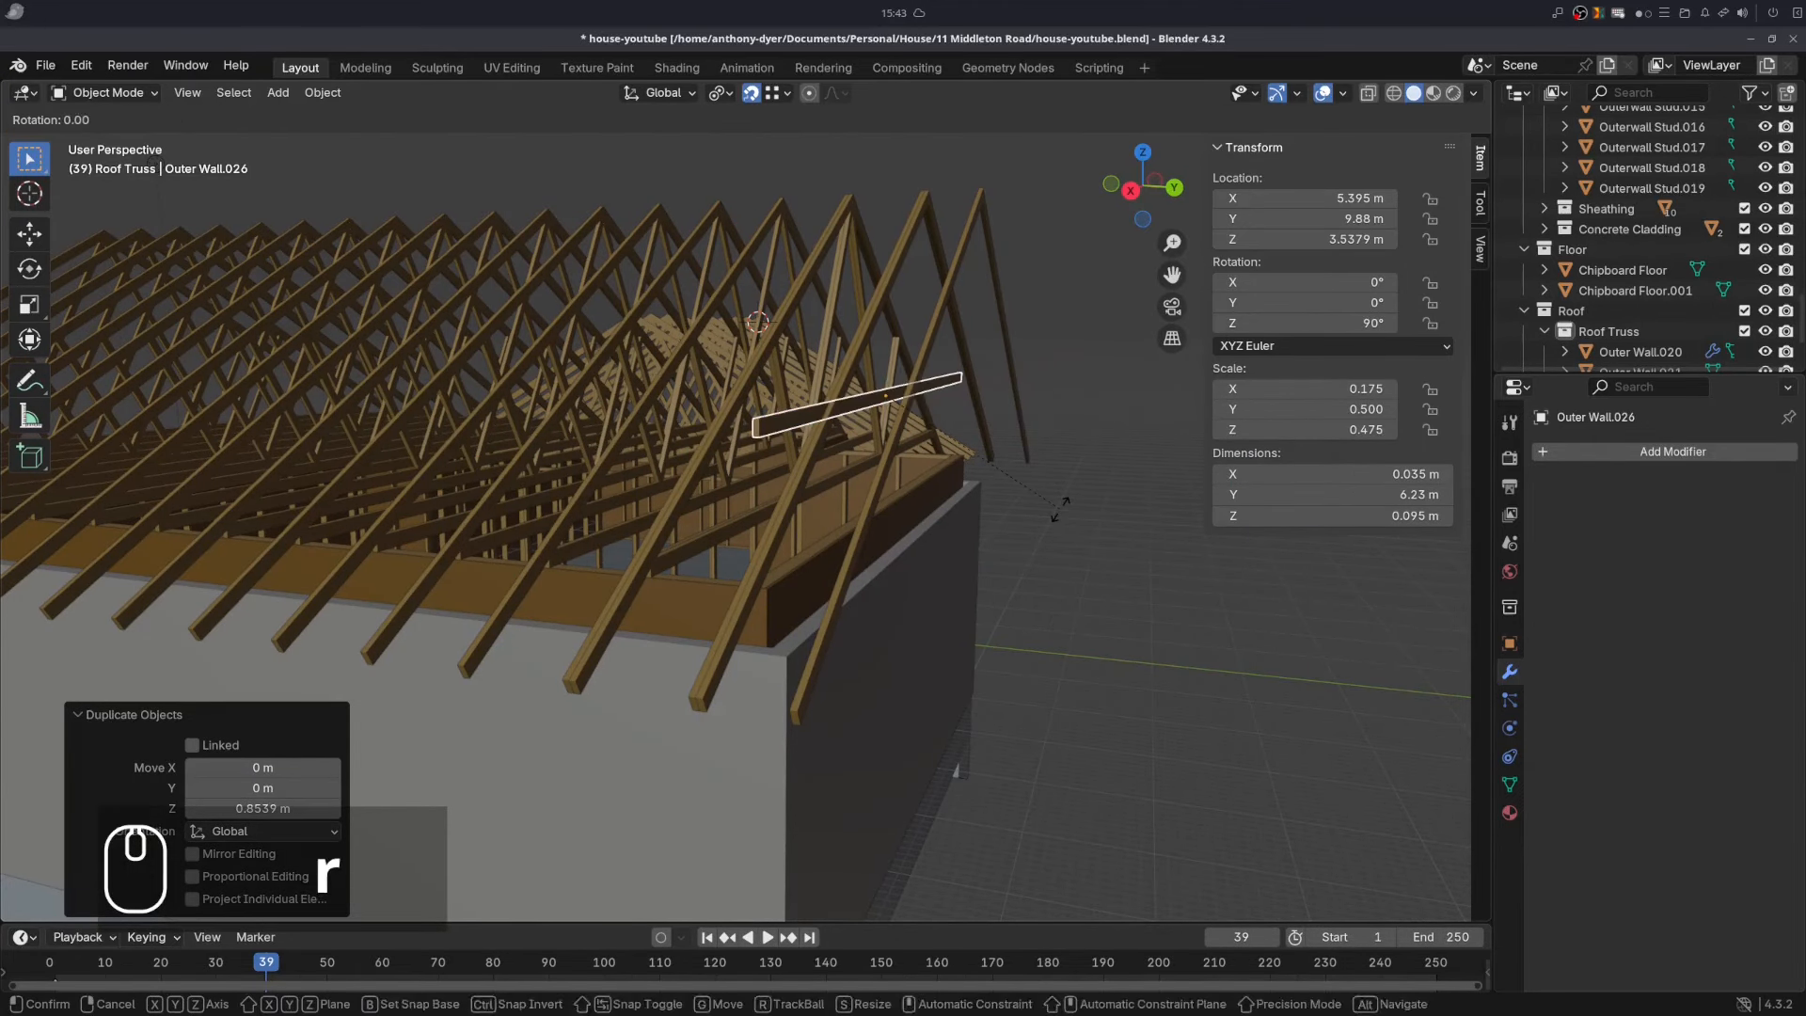
key("z")
key("9")
key("0")
key("Return")
key("r")
key("y")
key("minus")
key("3")
key("0")
key("Return")
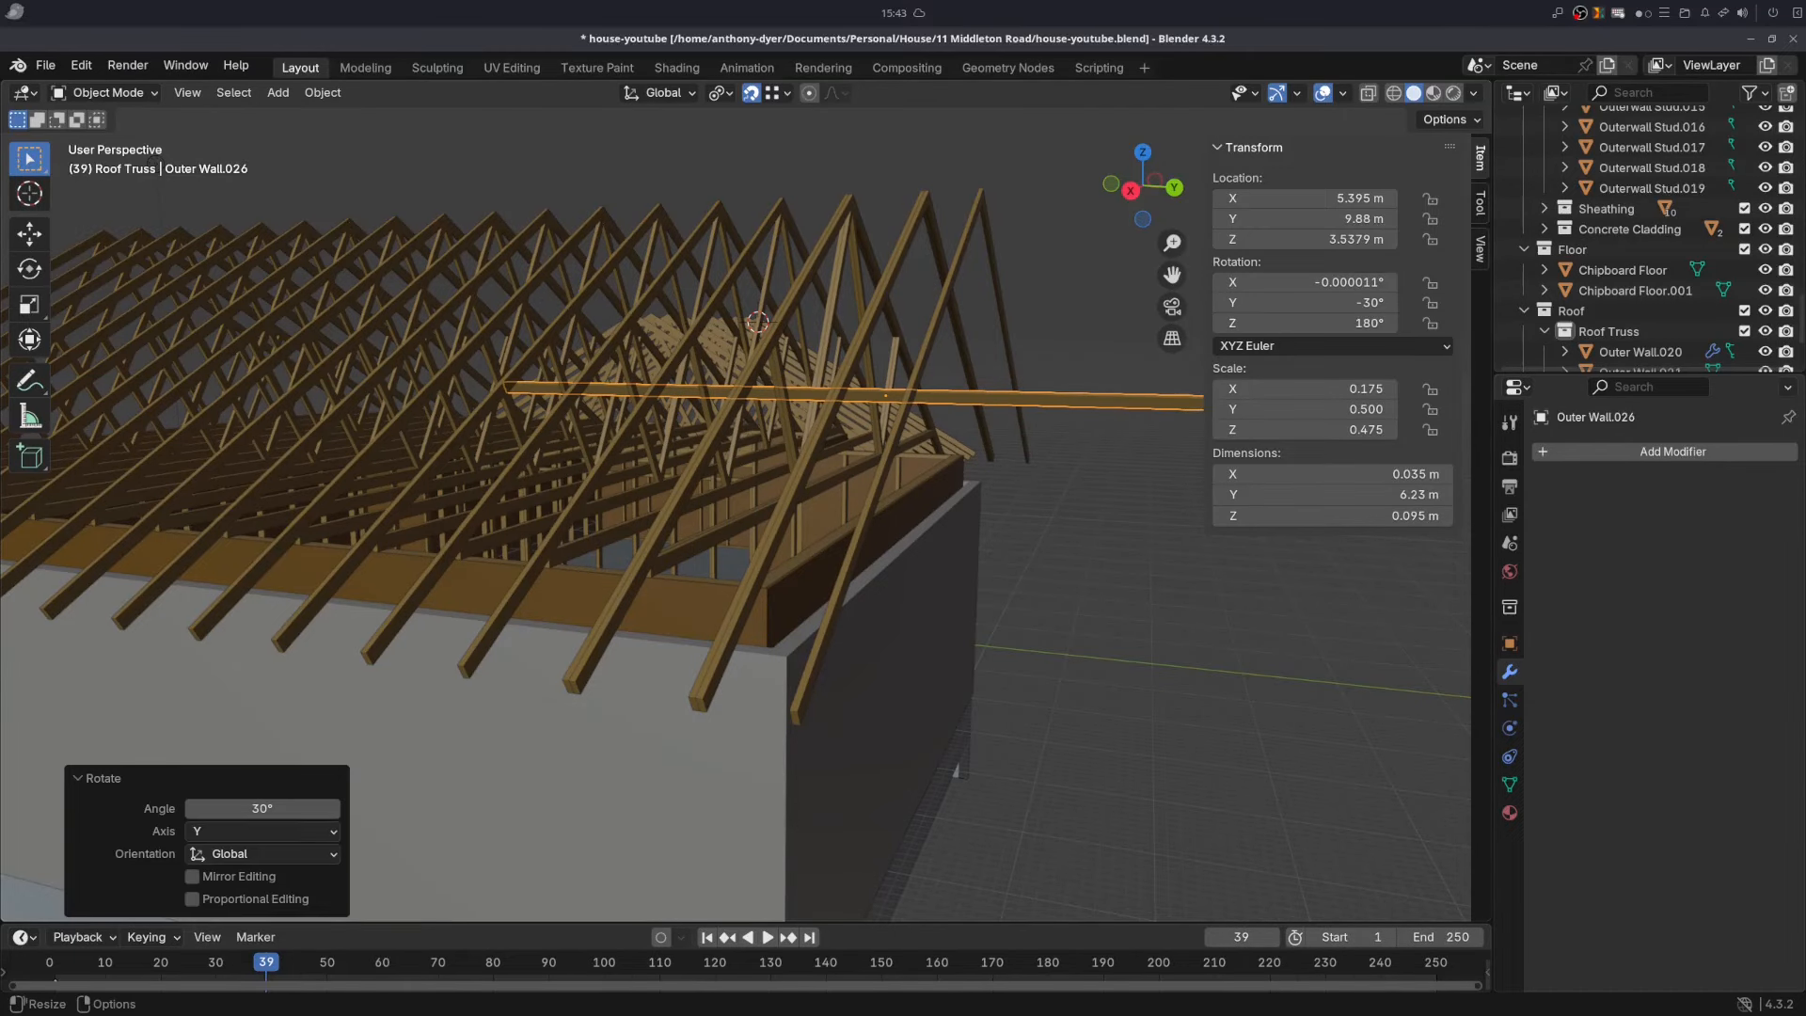
- Move the rotated timber by its end corner and snap it to the peak of the last full truss
middle_click_drag(735, 369, 691, 451, "shift")
key("g")
key("b")
left_click(314, 539)
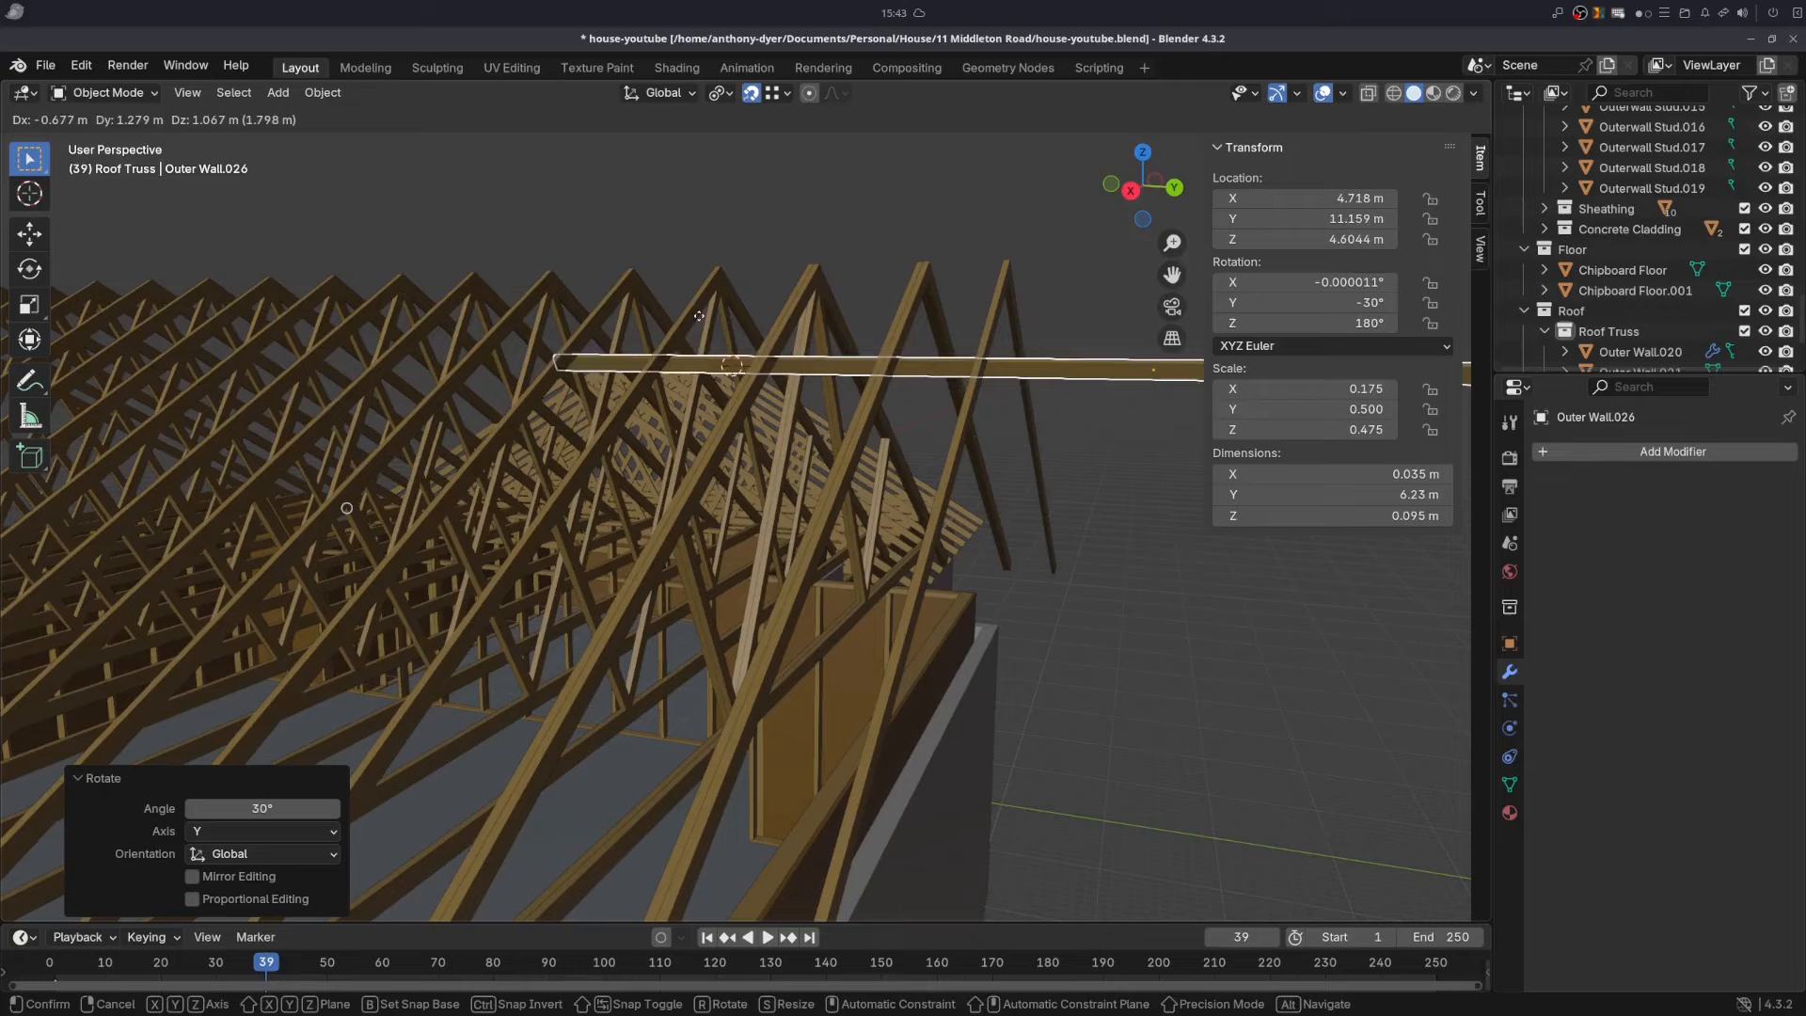
left_click(719, 329)
middle_click_drag(719, 329, 687, 320)
middle_click_drag(687, 320, 734, 422, "shift")
scroll(658, 471, "up", 5)
key("g")
key("b")
left_click(504, 617)
left_click(562, 611)
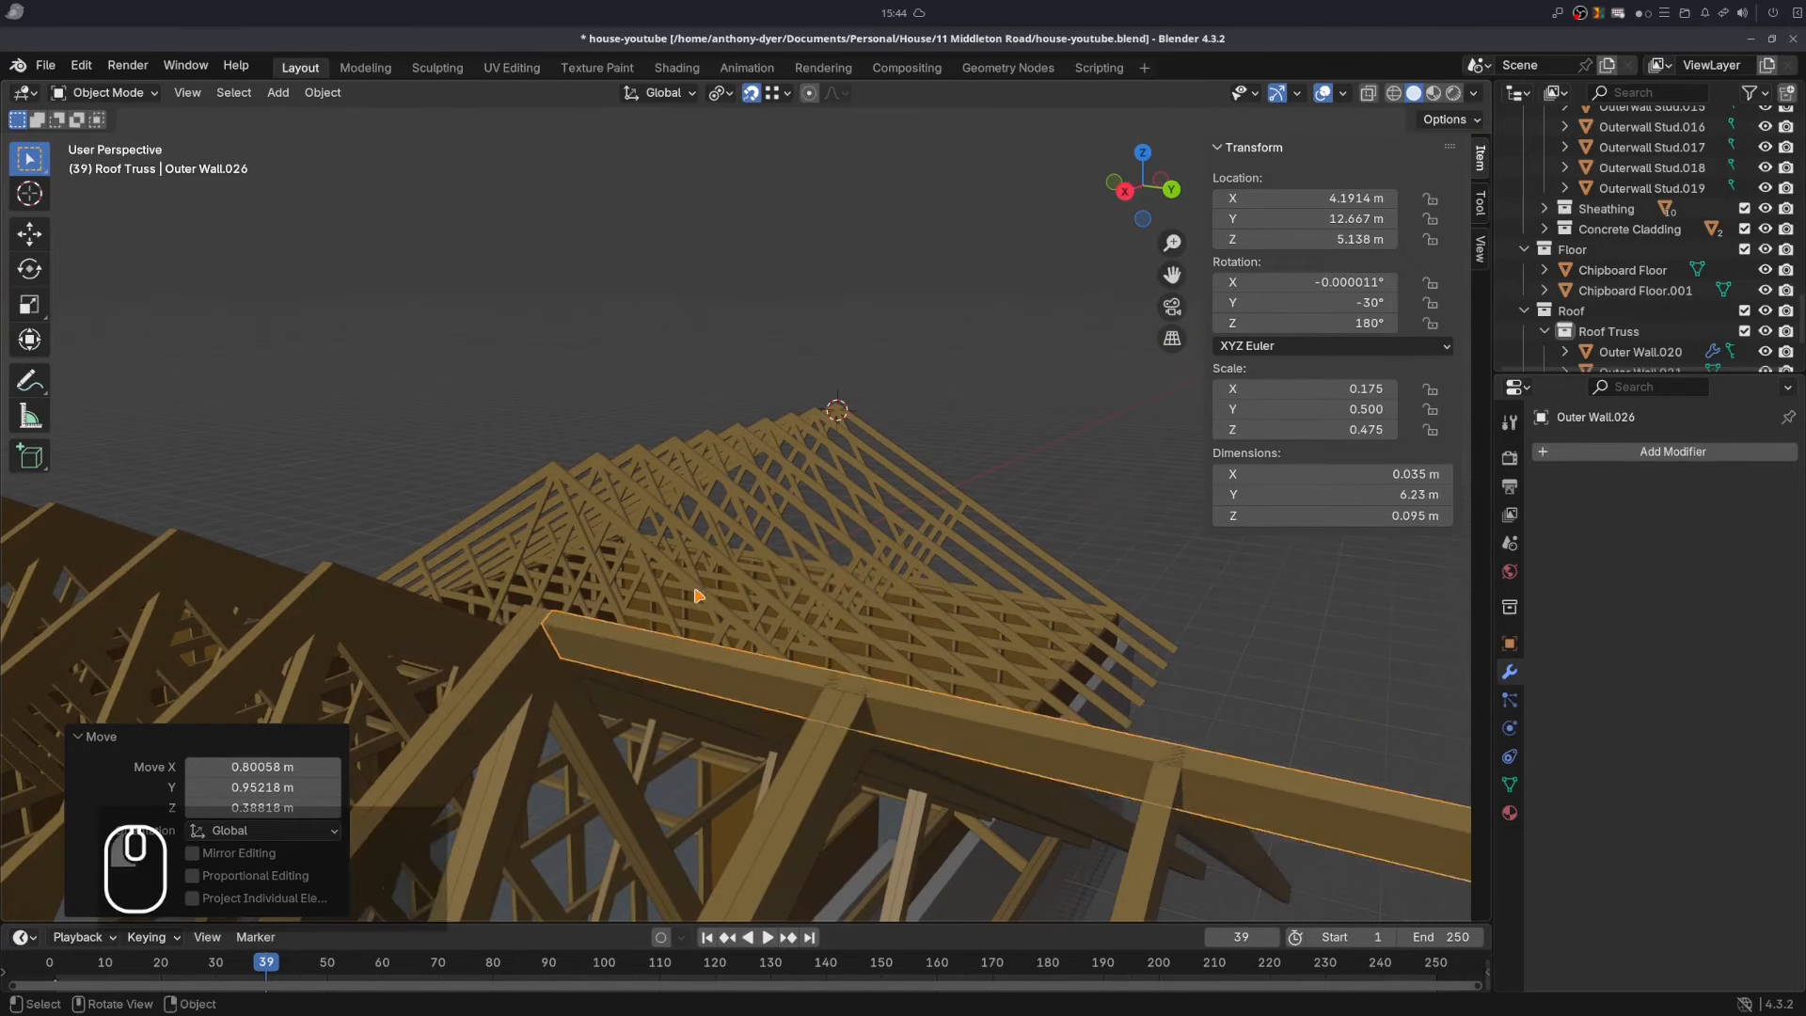
- Shorten the timber to about 1.07 m by moving its outer end along Y to the outermost rafter pair
scroll(695, 588, "down", 5)
scroll(677, 579, "down", 4)
key("Tab")
middle_click_drag(677, 579, 564, 414)
left_click(919, 513)
scroll(923, 540, "up", 5)
key("g")
key("y")
left_click(716, 592)
scroll(699, 583, "up", 2)
scroll(699, 582, "up", 4)
key("Tab")
- Switch the transform orientation to Local and slide the short timber about 0.125 m down the slope along its local X
middle_click_drag(1003, 395, 811, 494)
left_click(660, 93)
left_click(648, 167)
key("g")
key("x")
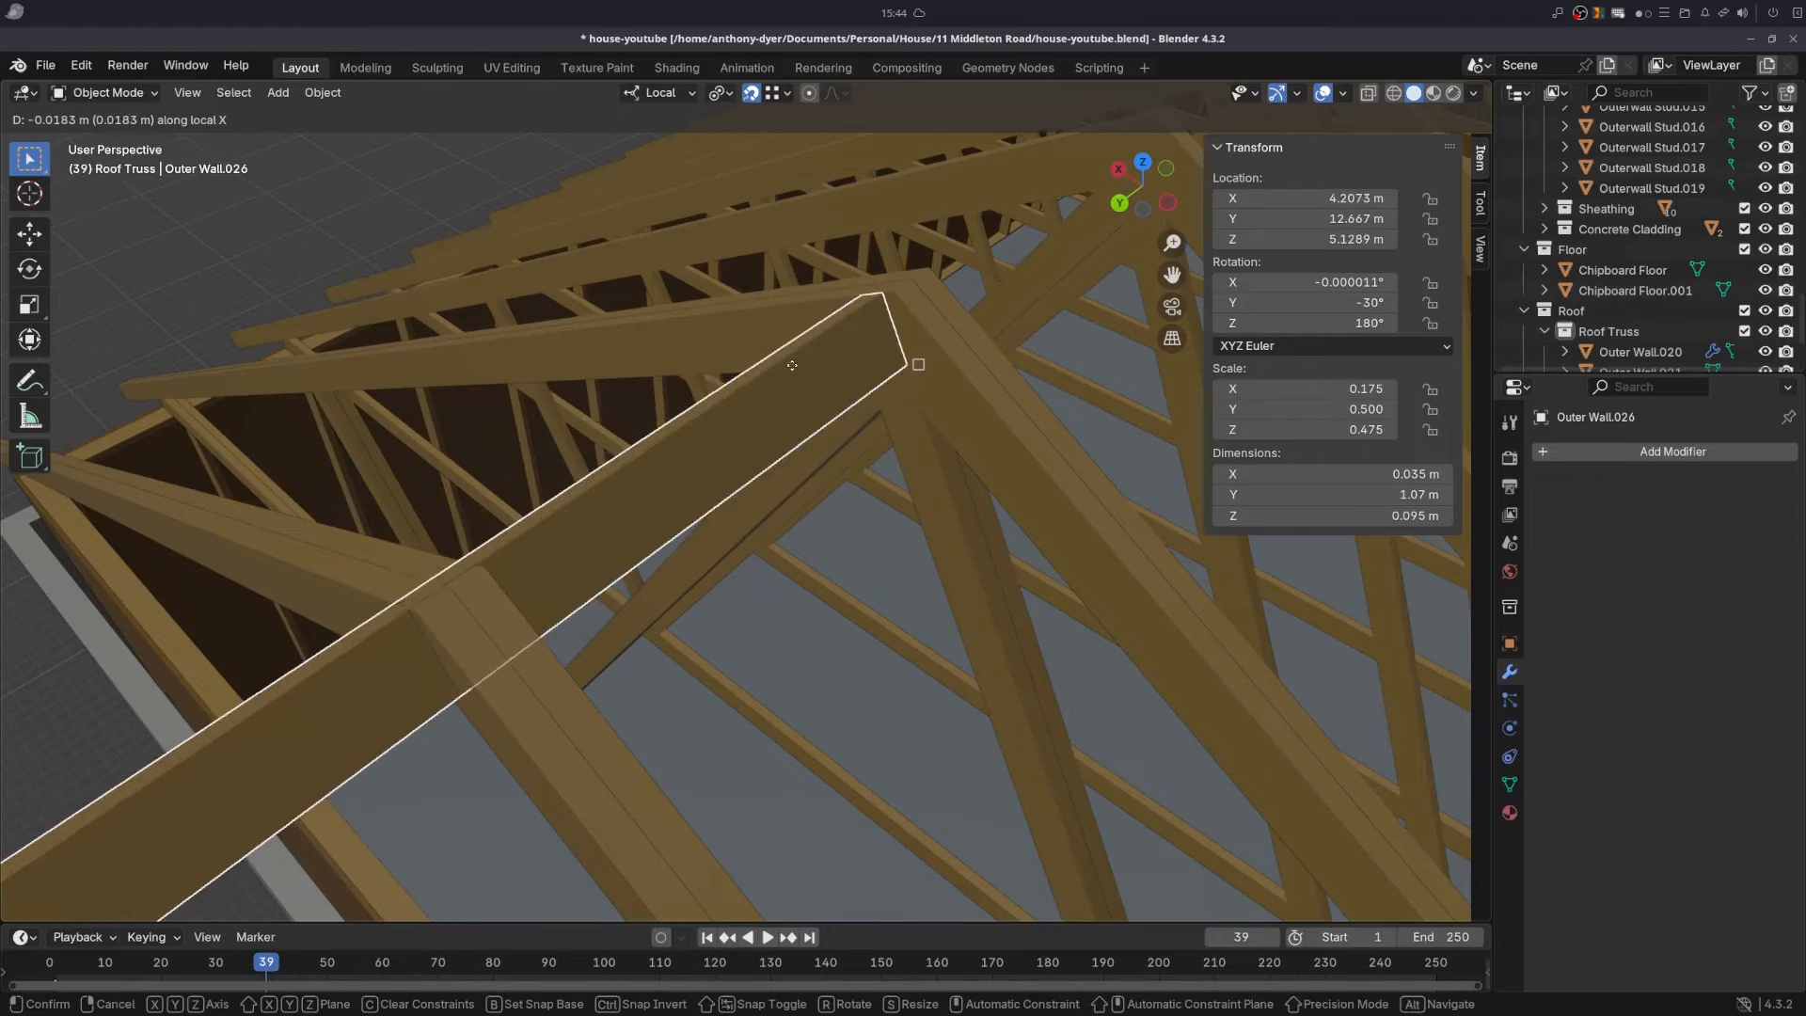
left_click(919, 367)
scroll(832, 388, "down", 4)
scroll(733, 451, "up", 1)
middle_click_drag(832, 388, 792, 443)
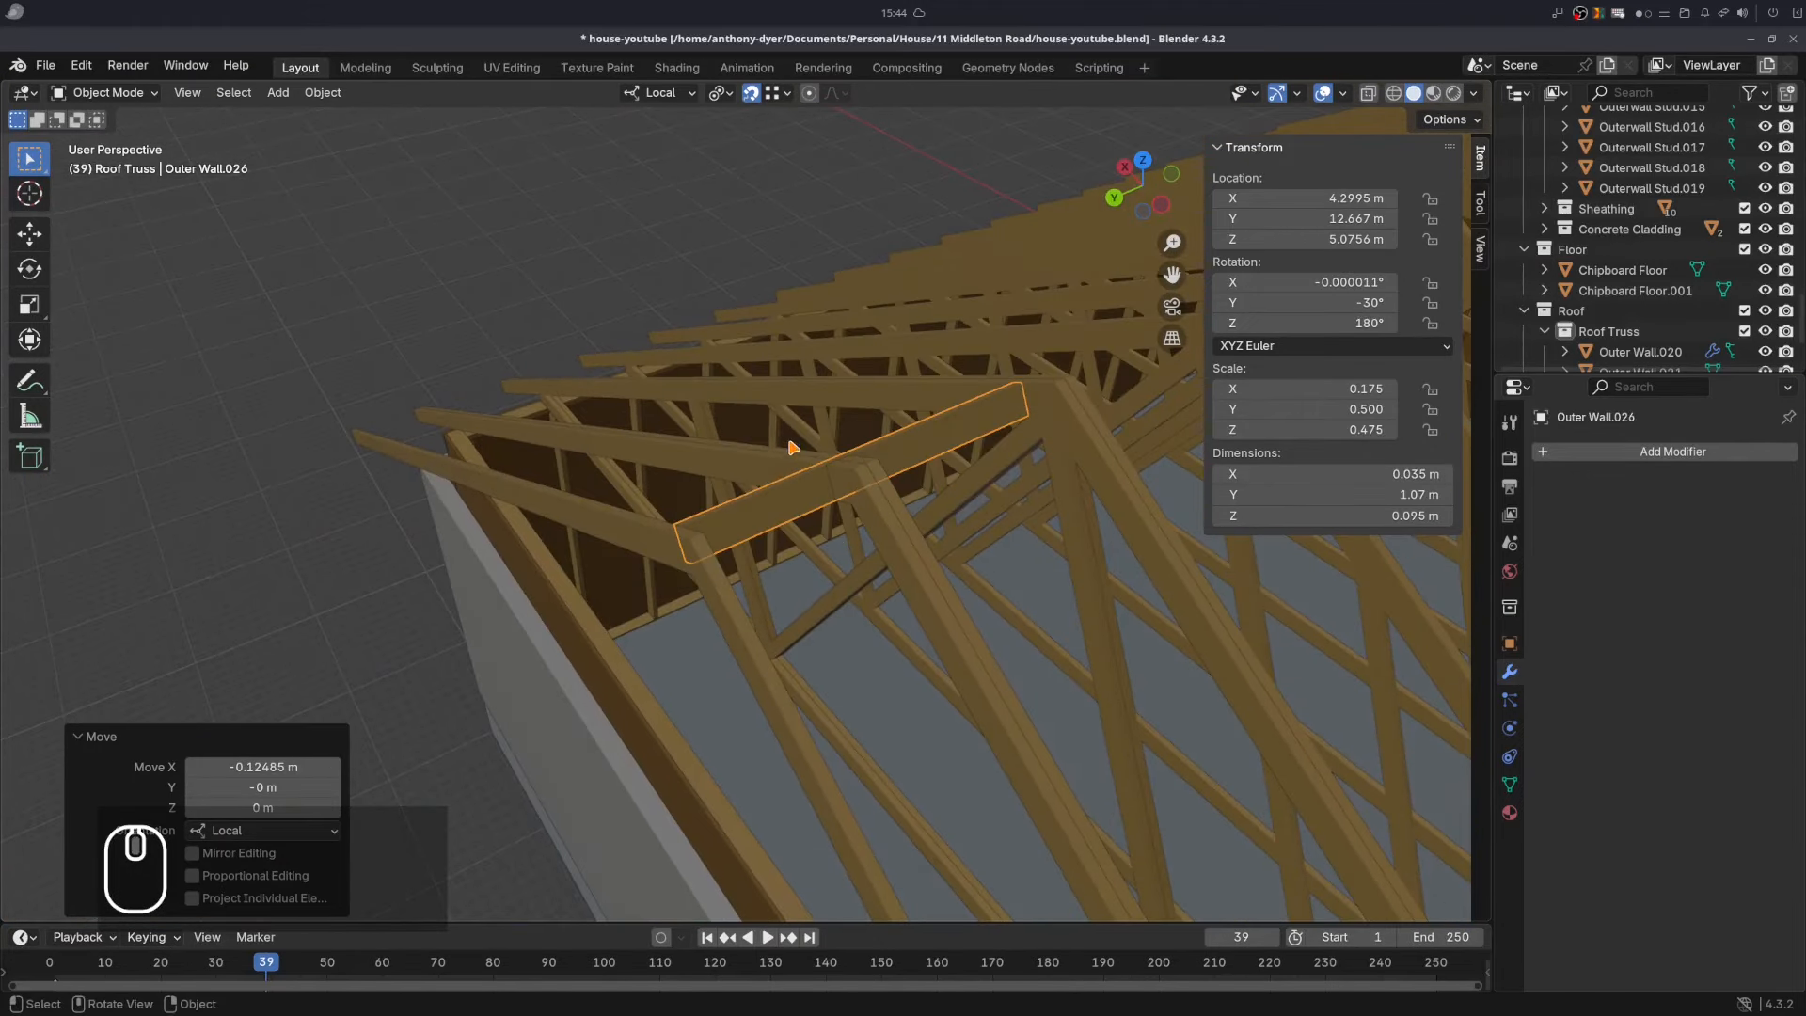
- Add an Array modifier to the short timber and set its count to 4
left_click(1600, 452)
left_click(1600, 455)
left_click(1404, 490)
left_click(1754, 537)
left_click(1757, 537)
left_click(1757, 536)
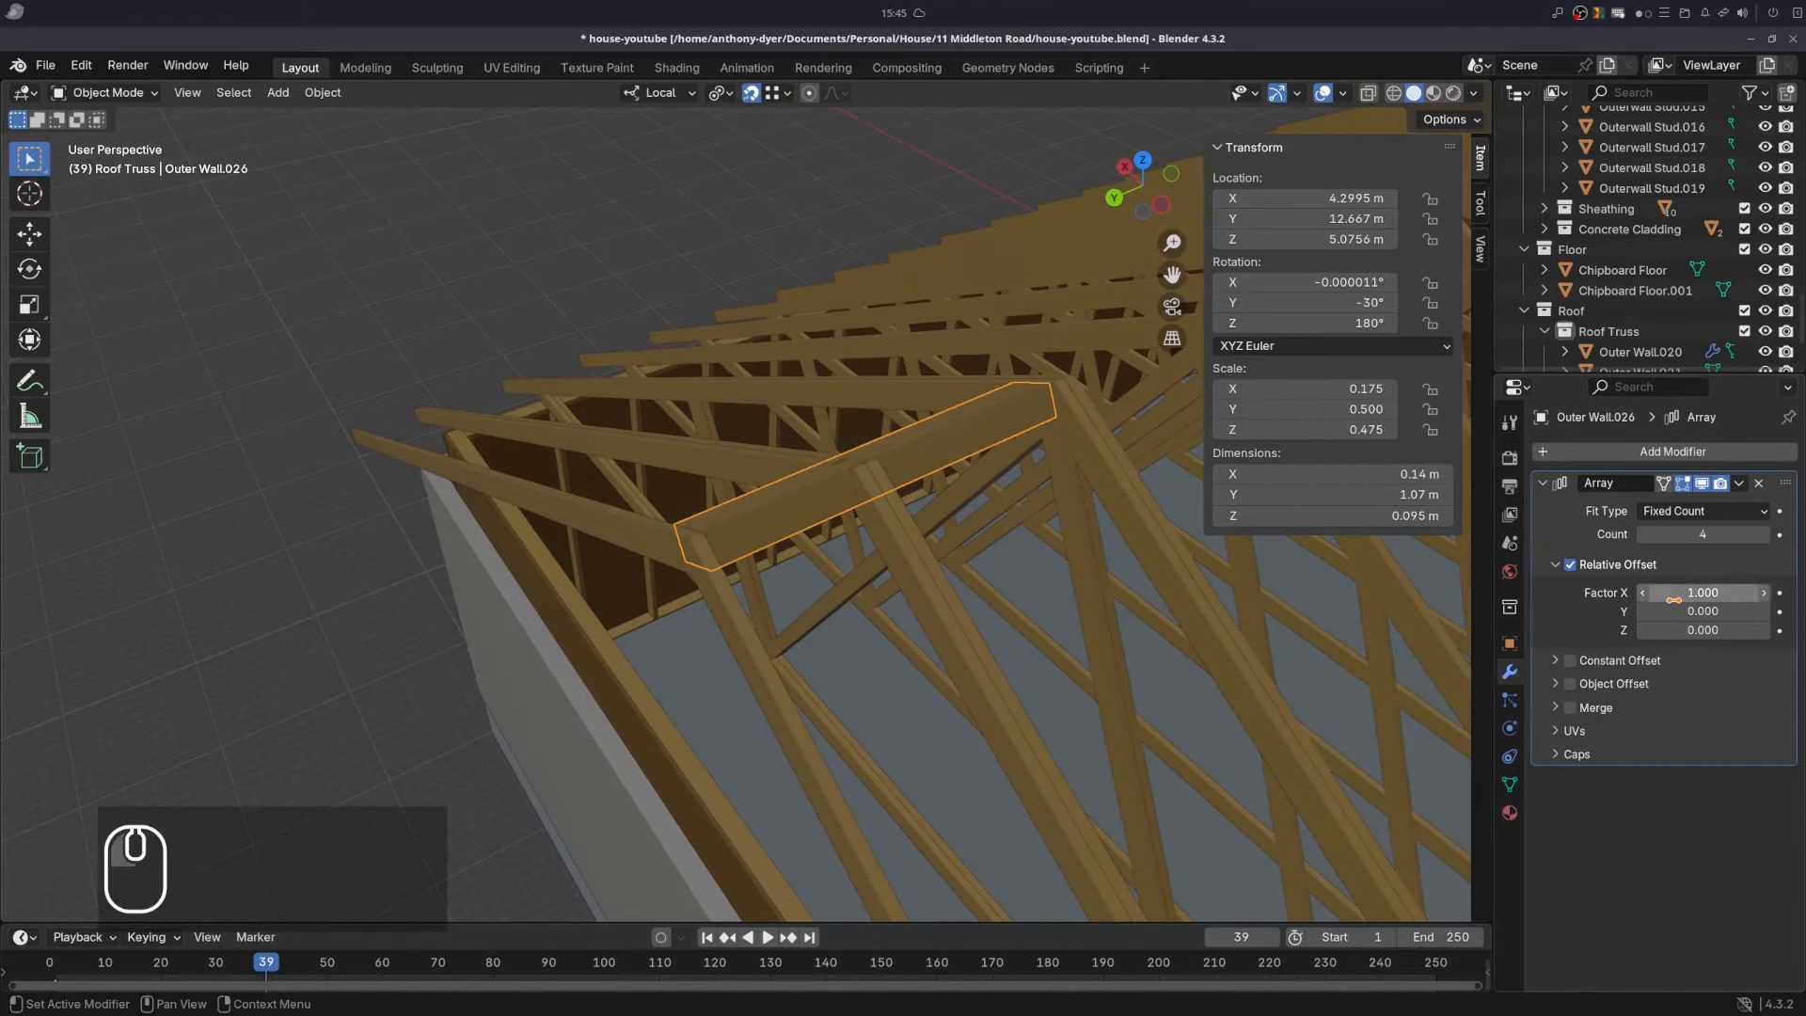
- Try relative offset Factor X values of -10 and -50 on the short timber's array
left_click(1668, 593)
type("-10")
key("Return")
key("Return")
left_click(1666, 593)
type("-50")
key("Return")
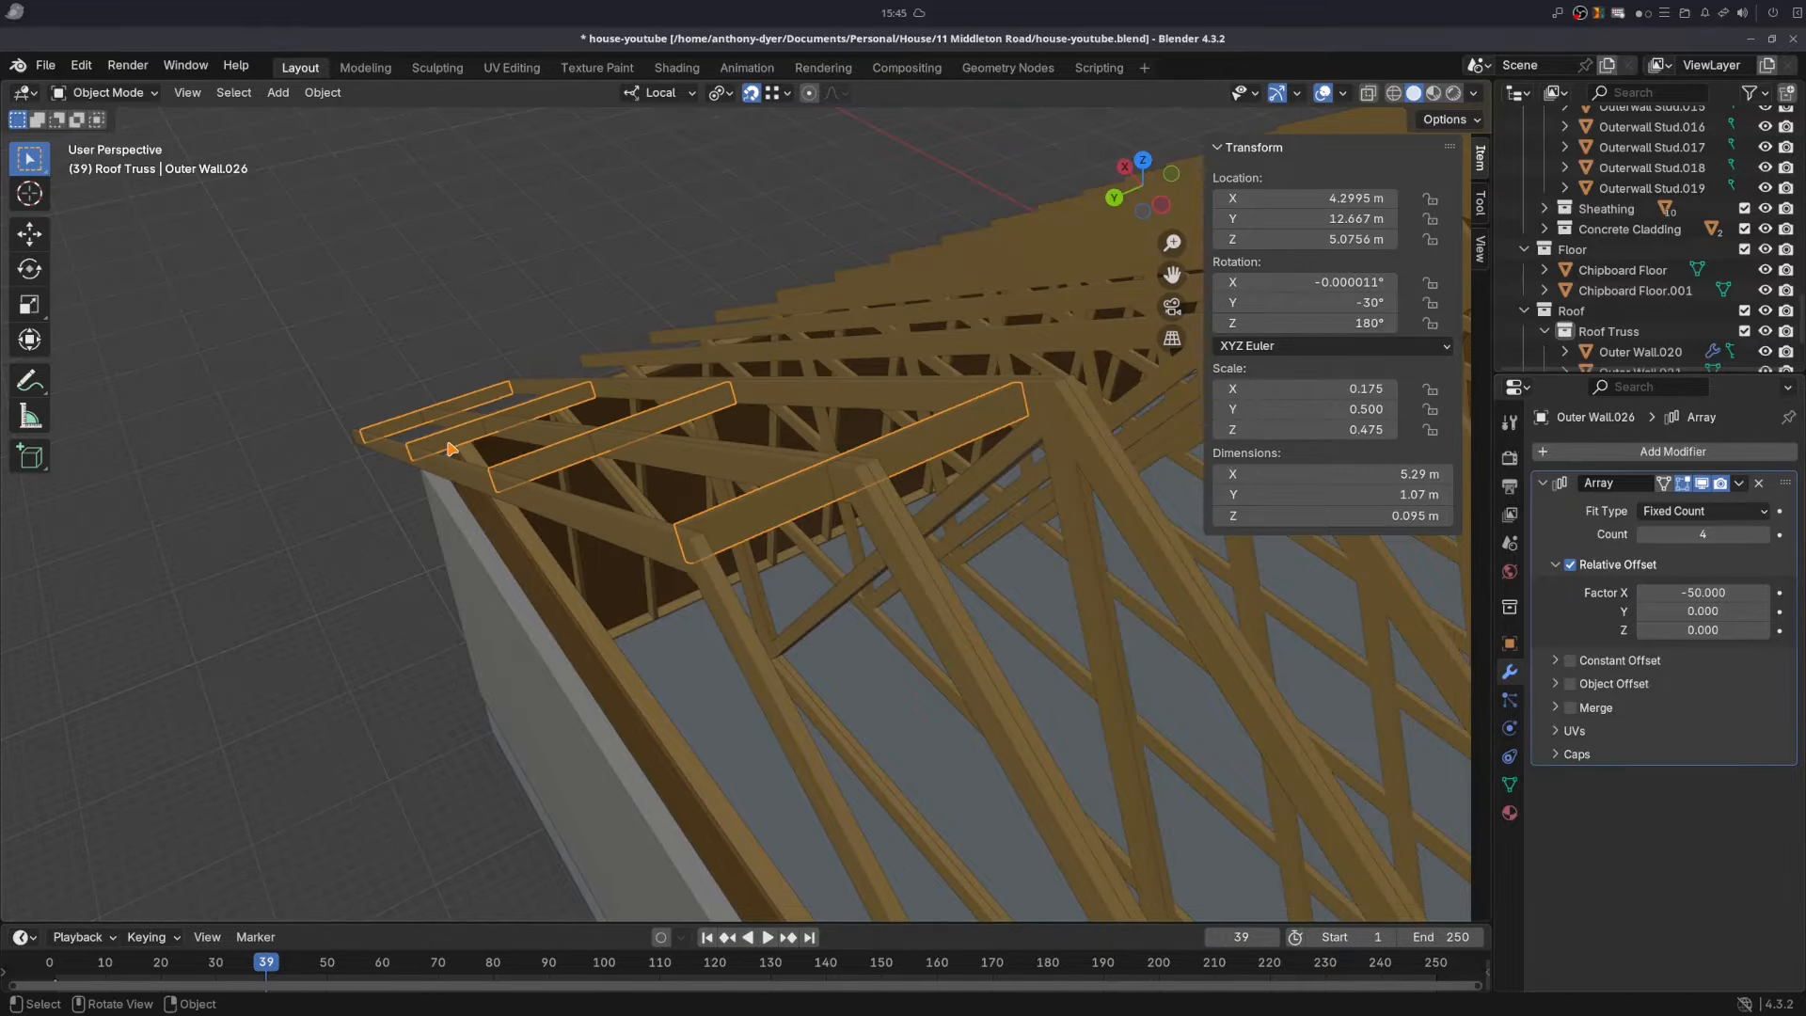
- Set the short timber array's relative offset Factor X to -40
middle_click_drag(1110, 489, 1402, 526)
left_click(1710, 596)
type("-40")
key("Return")
- Snap the 3D cursor to the apex vertex of the outermost rafter pair
middle_click_drag(421, 593, 429, 541)
left_click(1004, 555)
key("Tab")
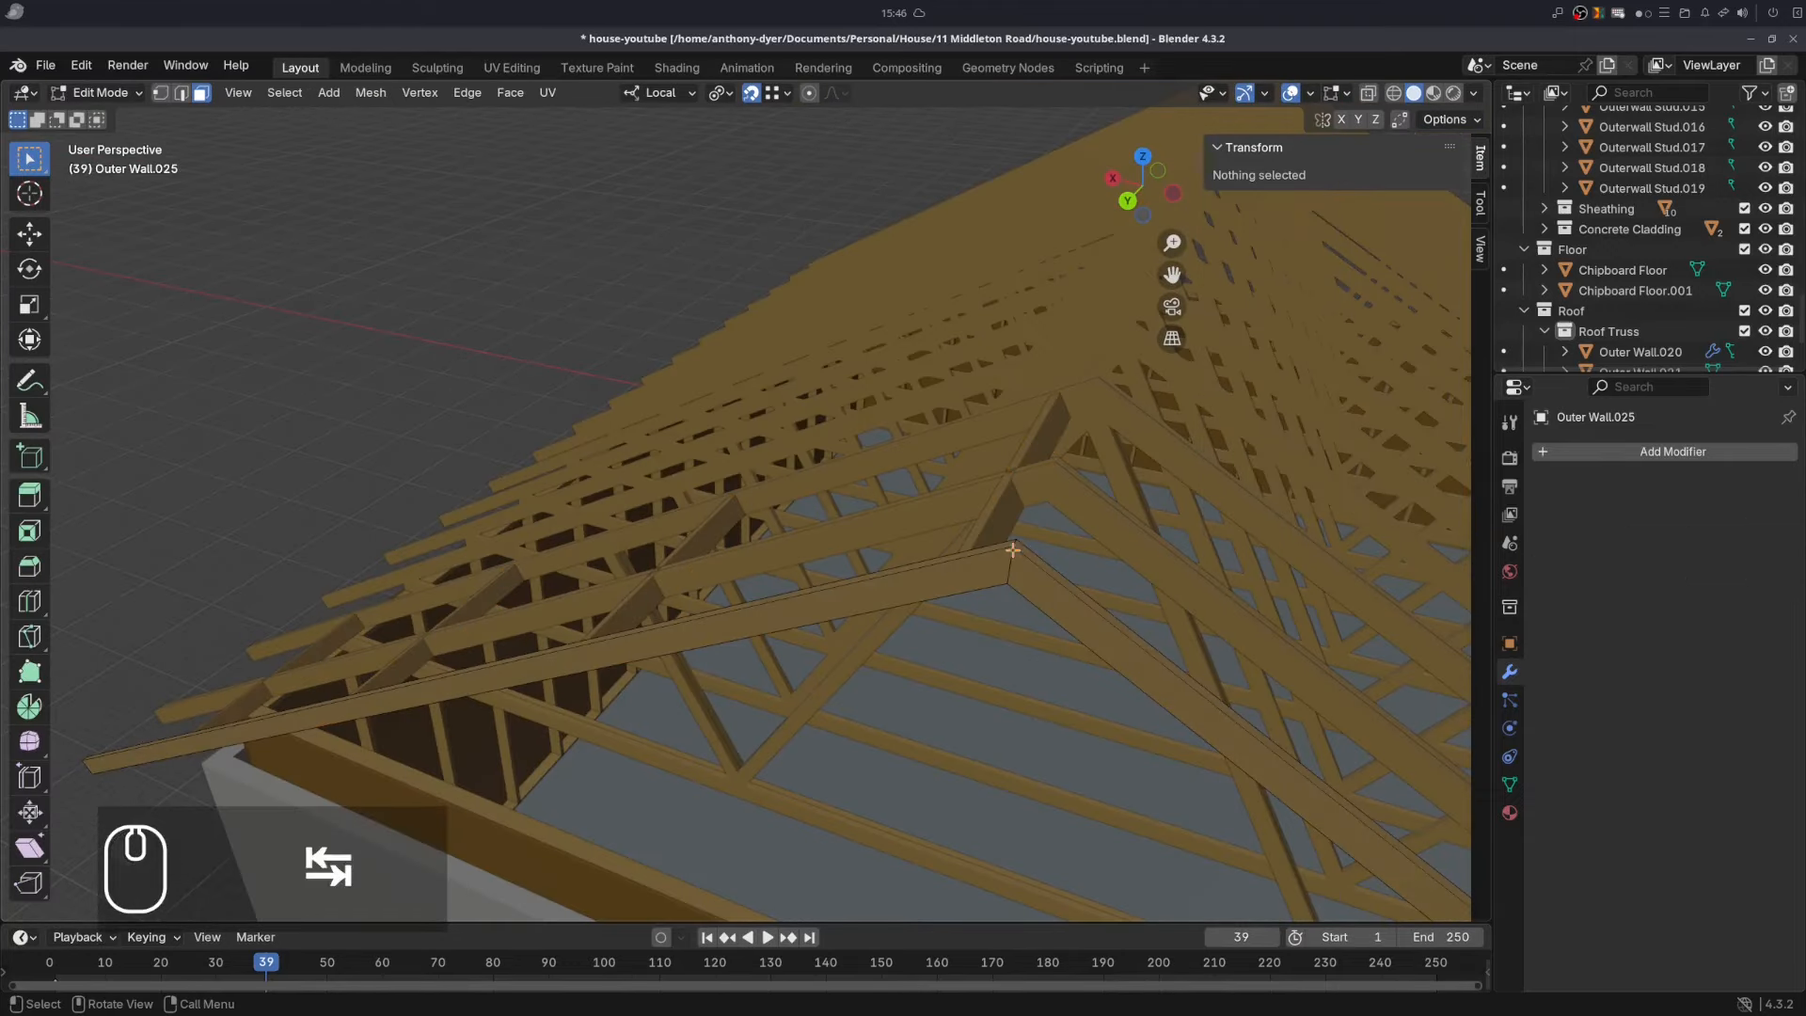
key("1")
left_click(1015, 550)
key("shift+s")
left_click(1008, 677)
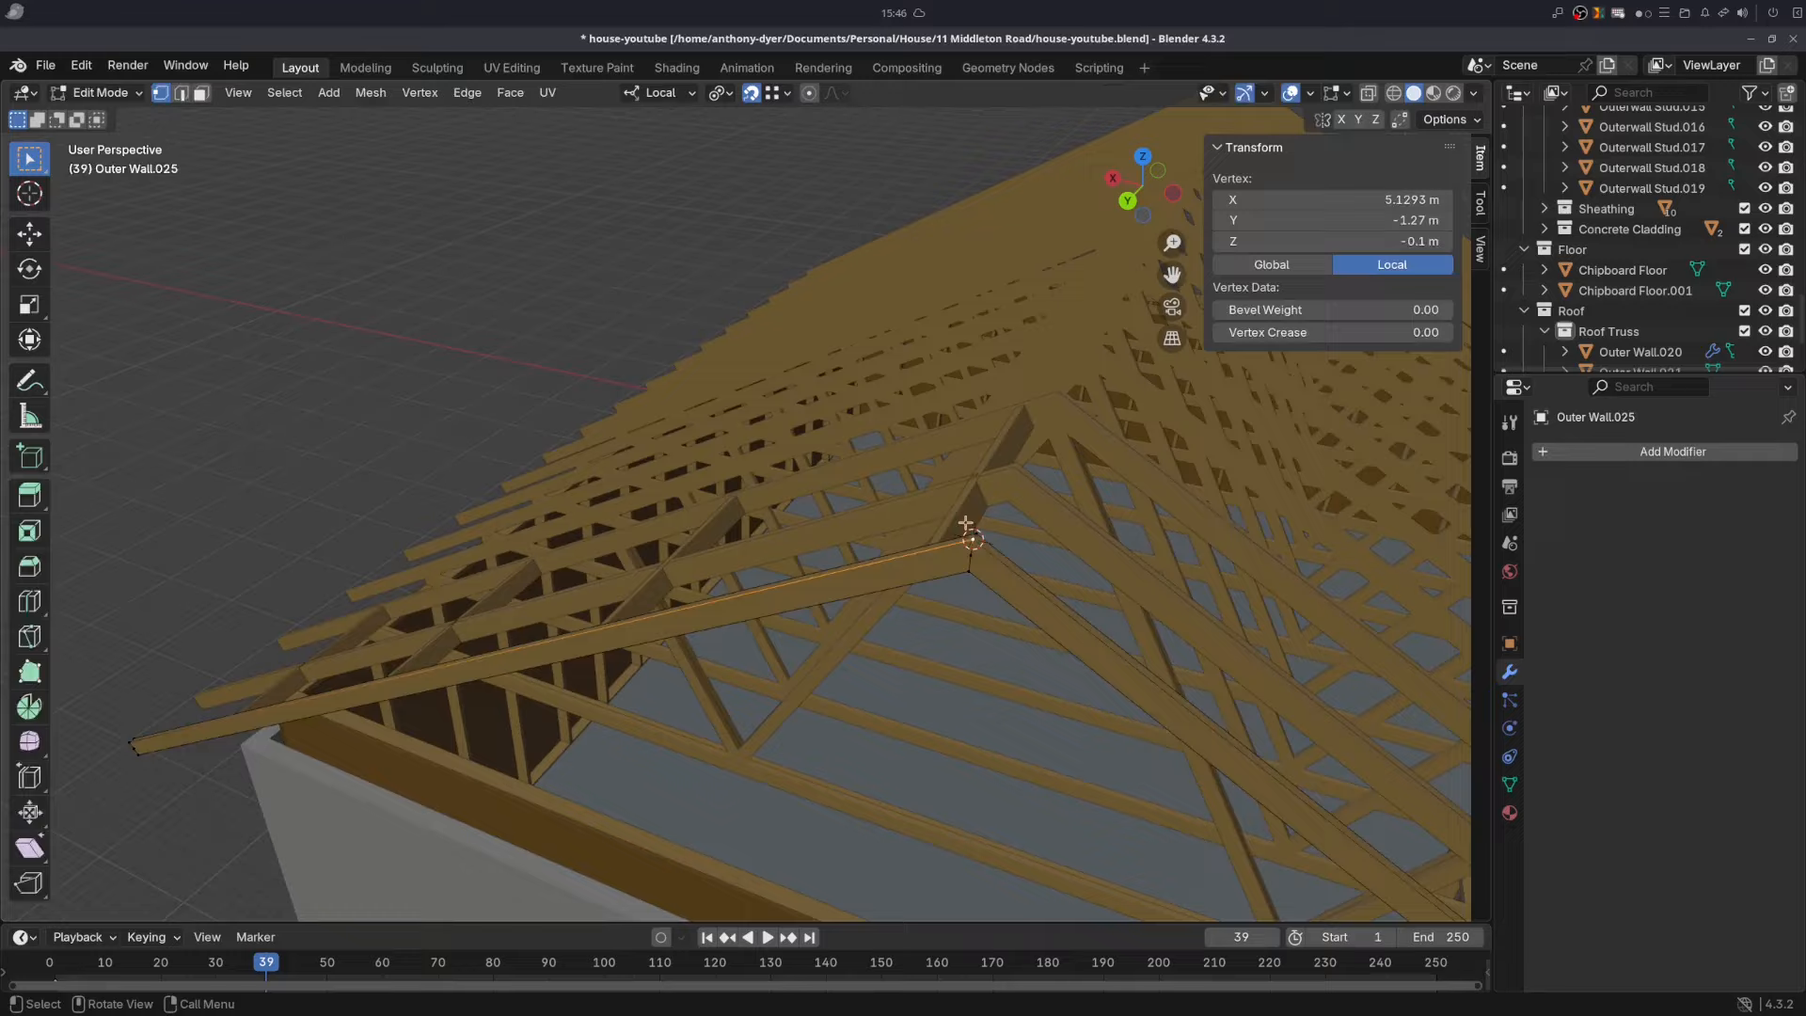
- Return to Object Mode and duplicate the row of short timbers in place
key("Tab")
key("shift+d")
key("Escape")
key("ctrl+m")
key("x")
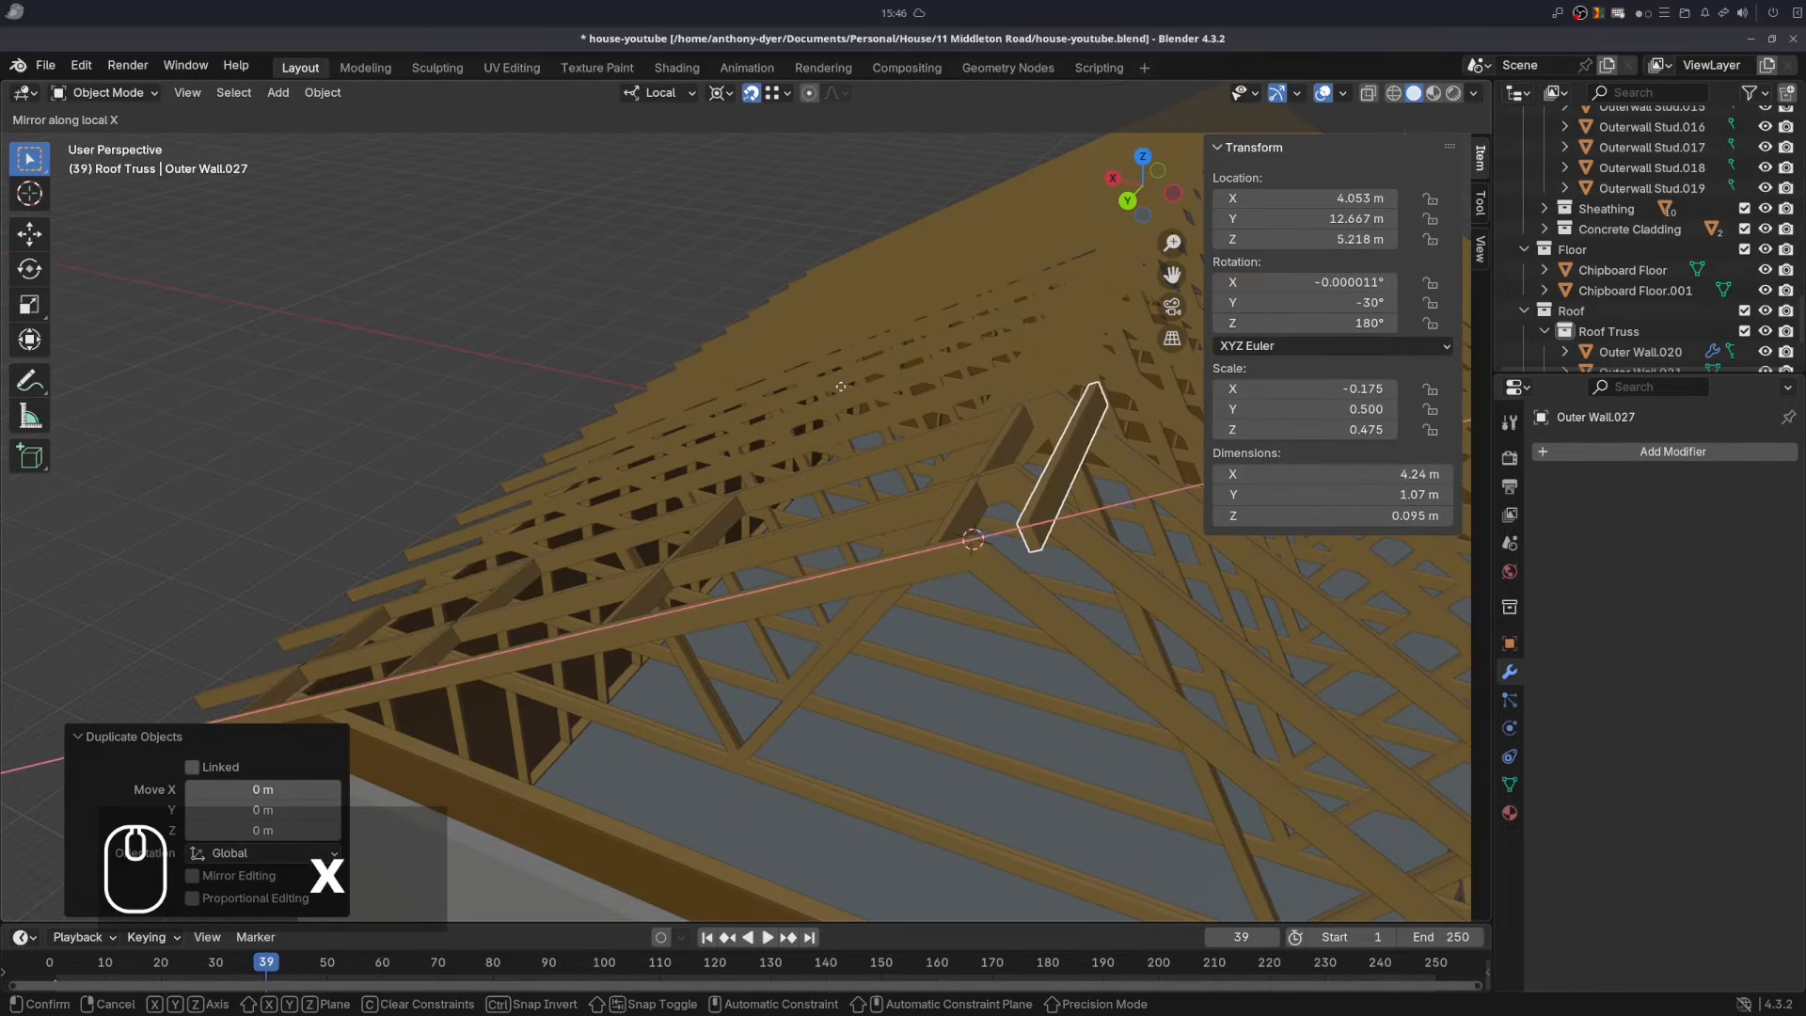
key("Escape")
- Switch the transform orientation to Global and mirror the duplicated short timbers along X onto the opposite roof slope
left_click(660, 93)
left_click(621, 158)
key("ctrl+m")
key("x")
left_click(834, 367)
middle_click_drag(835, 367, 925, 595)
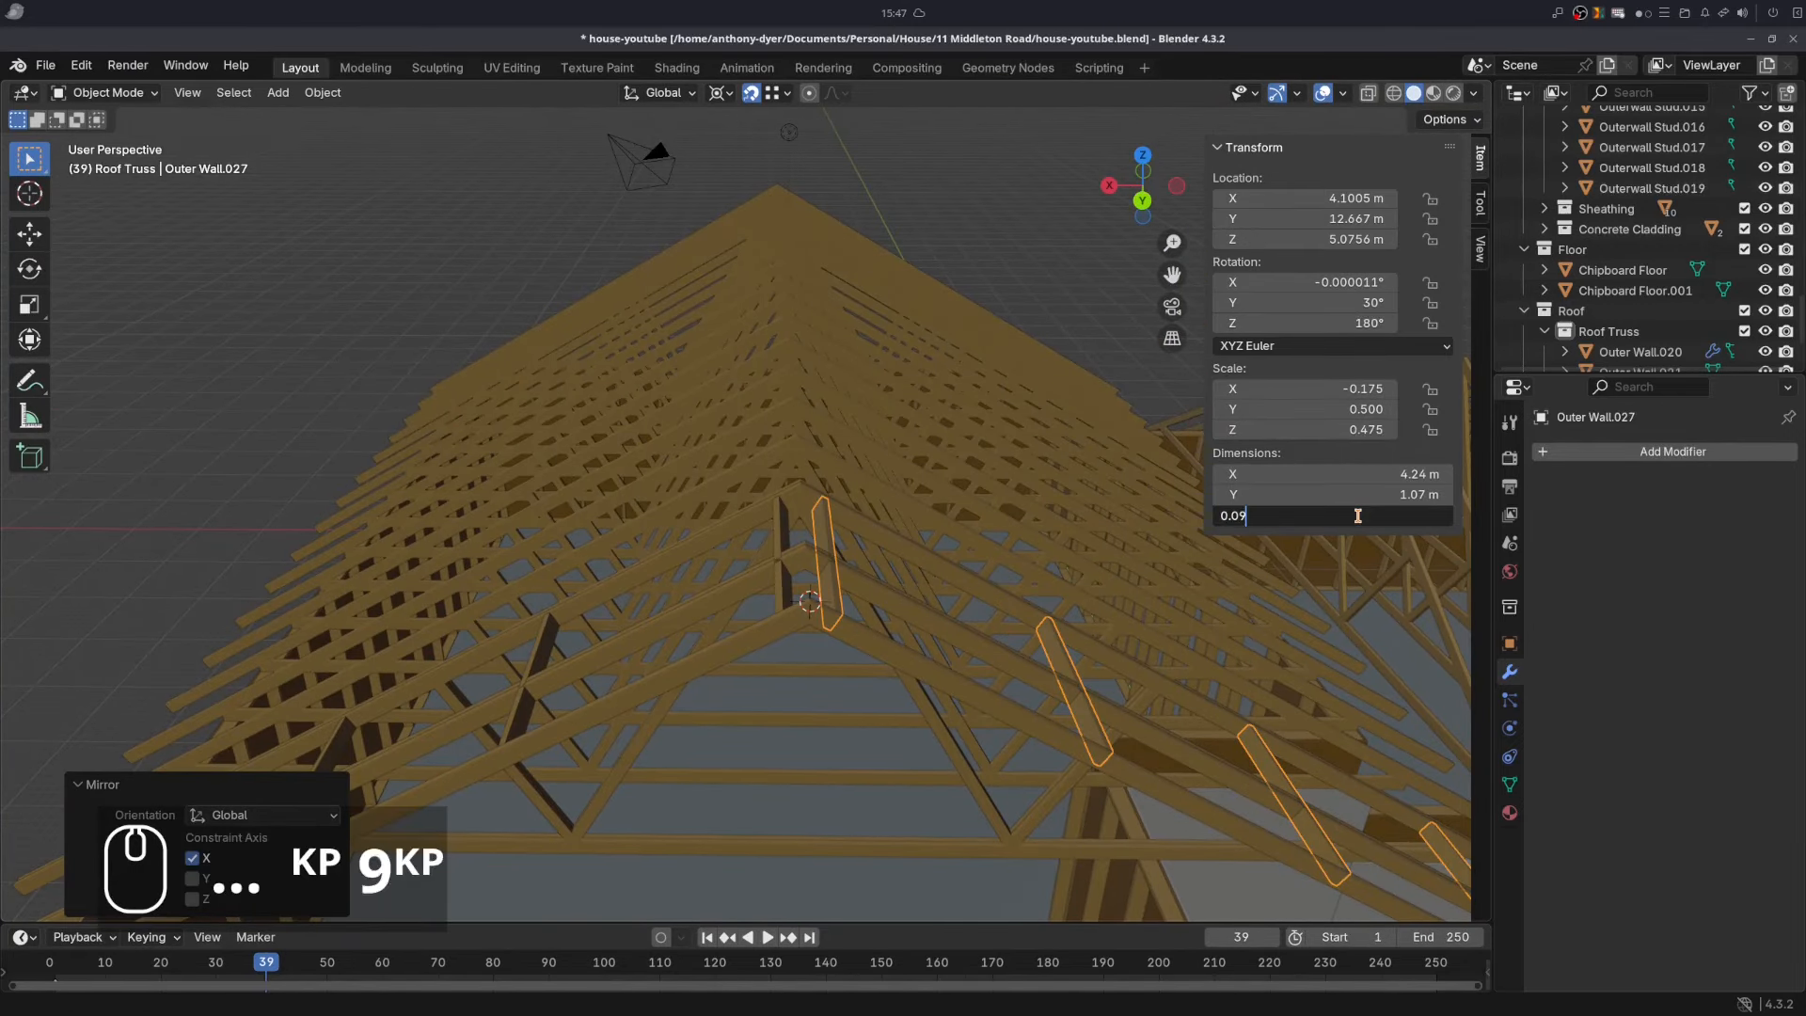
- Notch the end rafter pair with applied Boolean Difference modifiers that use the short timbers as cutting objects
key("ctrl+z")
left_click(756, 583)
left_click(1550, 454)
left_click(1547, 458)
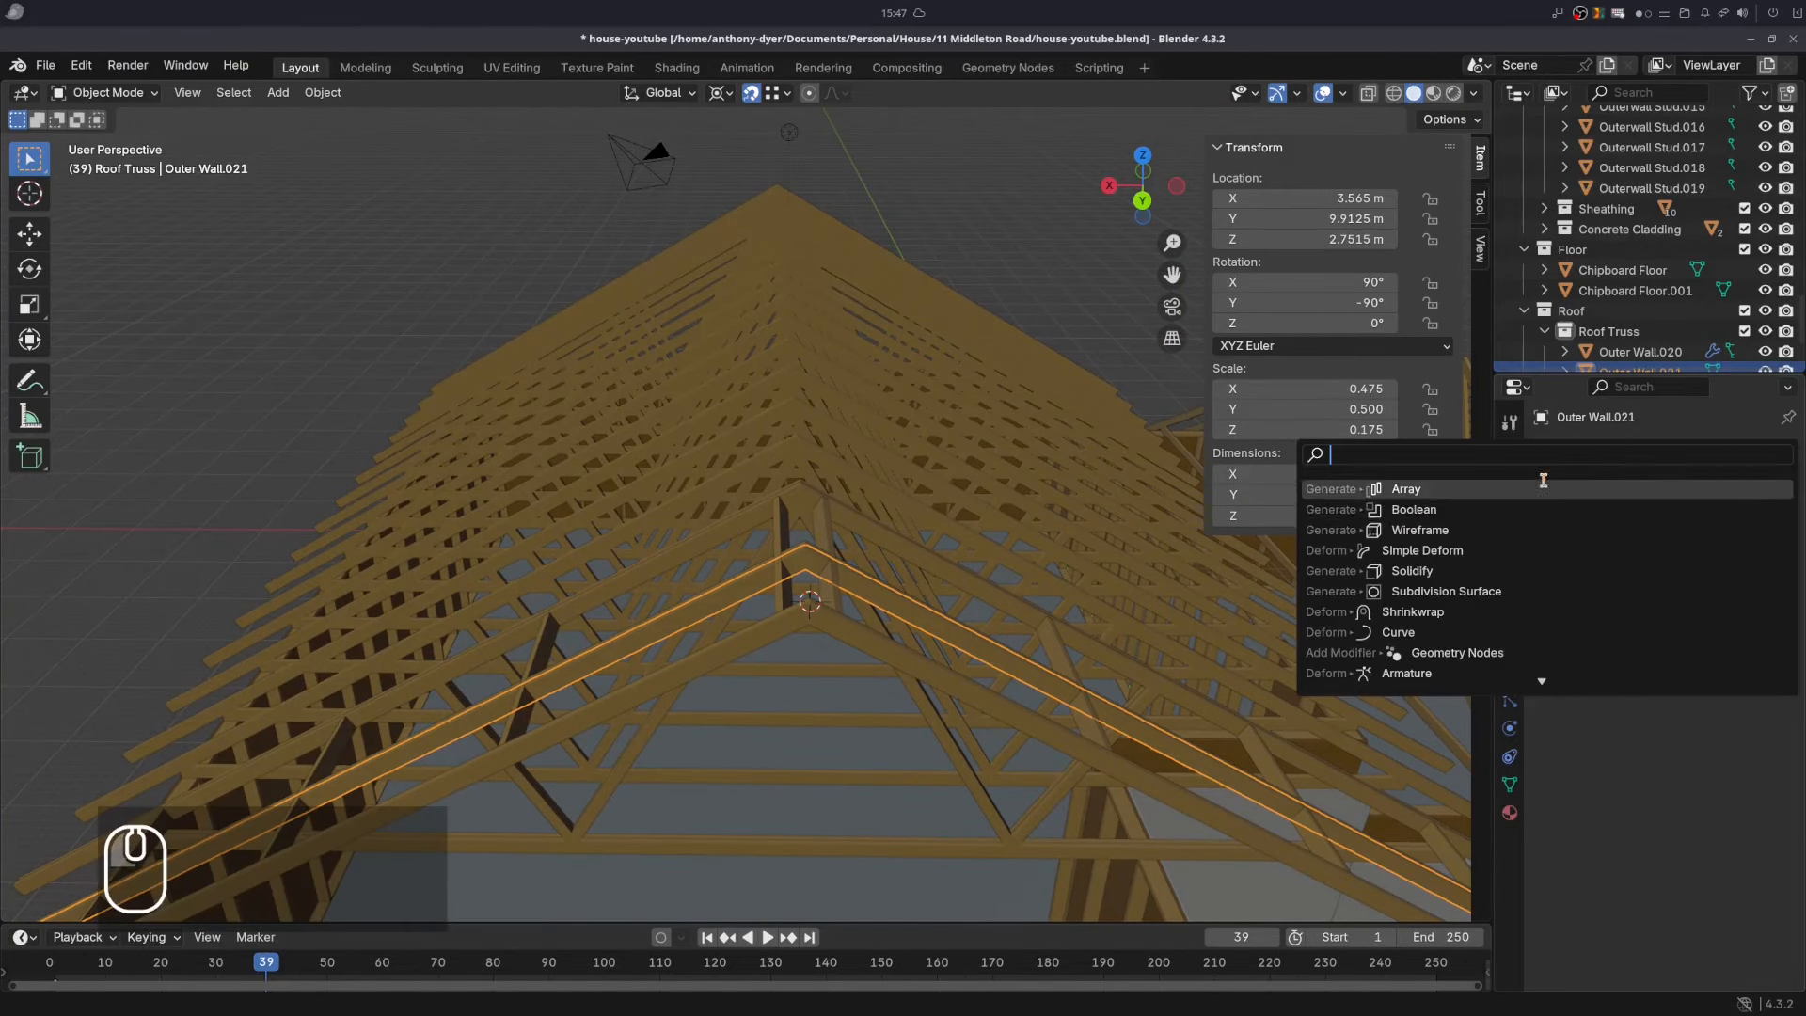
left_click(1542, 512)
left_click(1759, 559)
left_click(1739, 483)
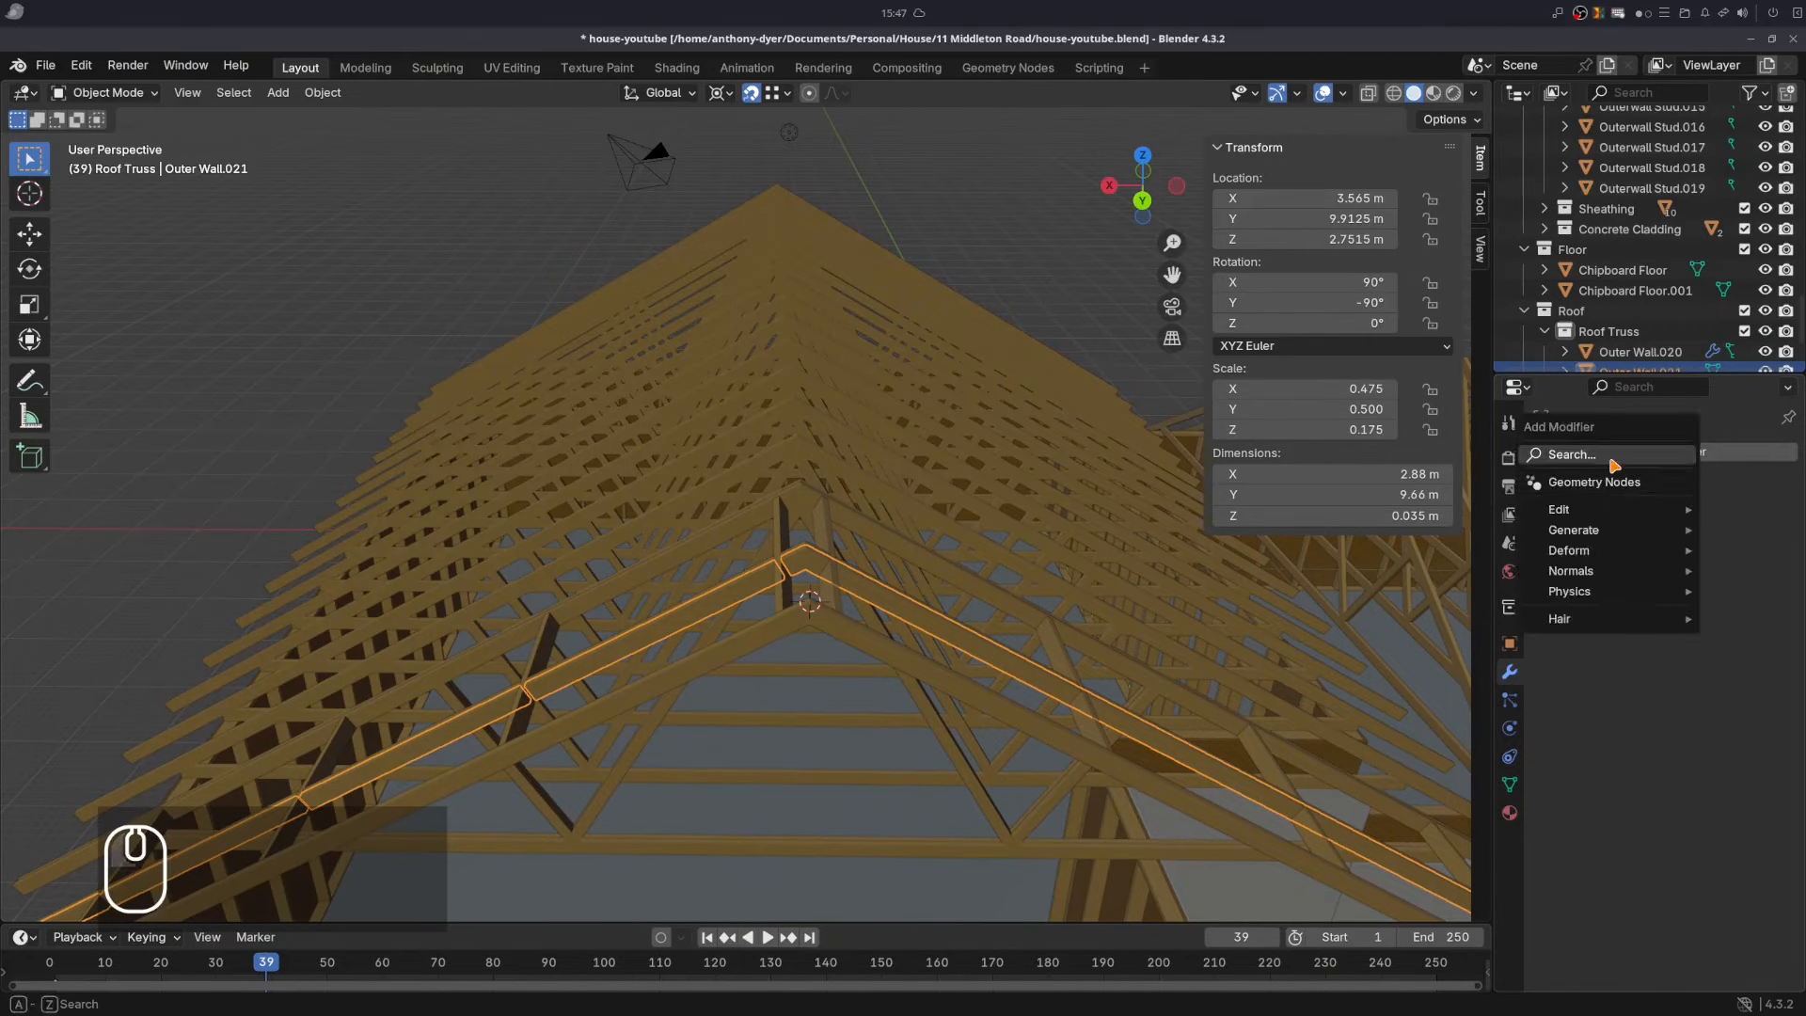
left_click(1739, 483)
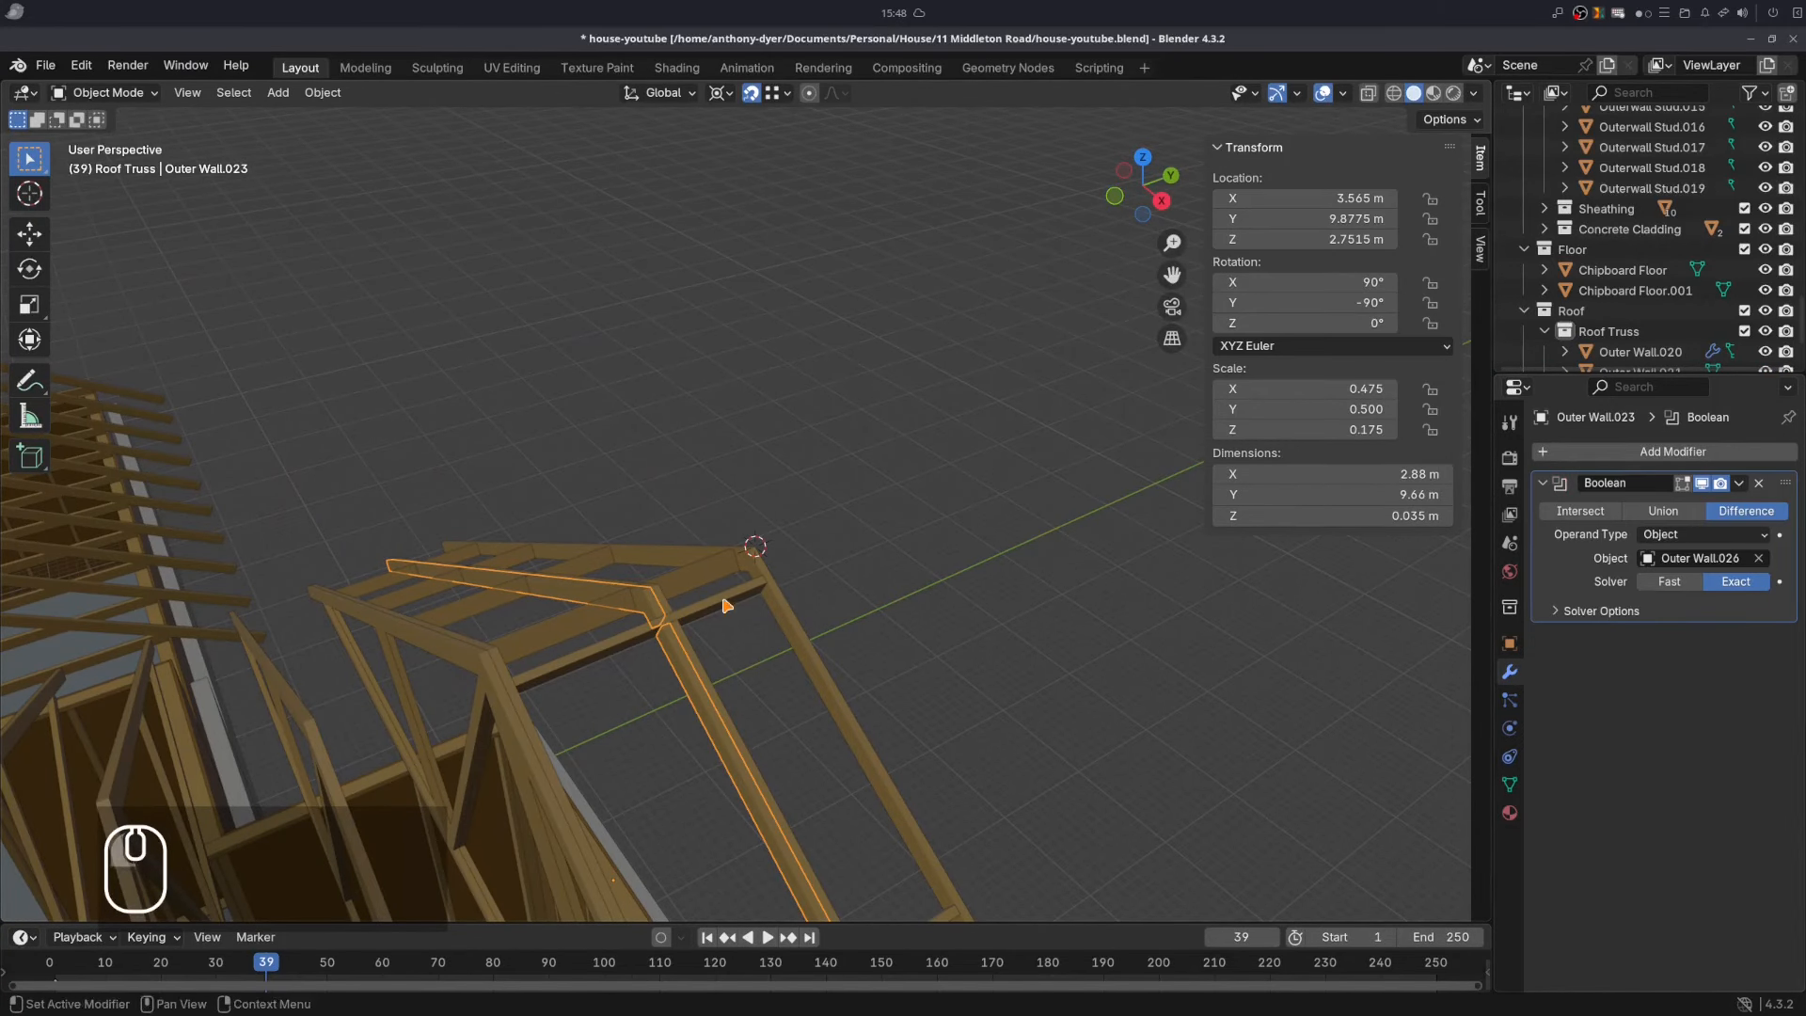
- Apply the current Boolean Difference modifier on the end rafter pair
left_click(1739, 483)
left_click(1704, 505)
left_click(1569, 453)
left_click(1568, 473)
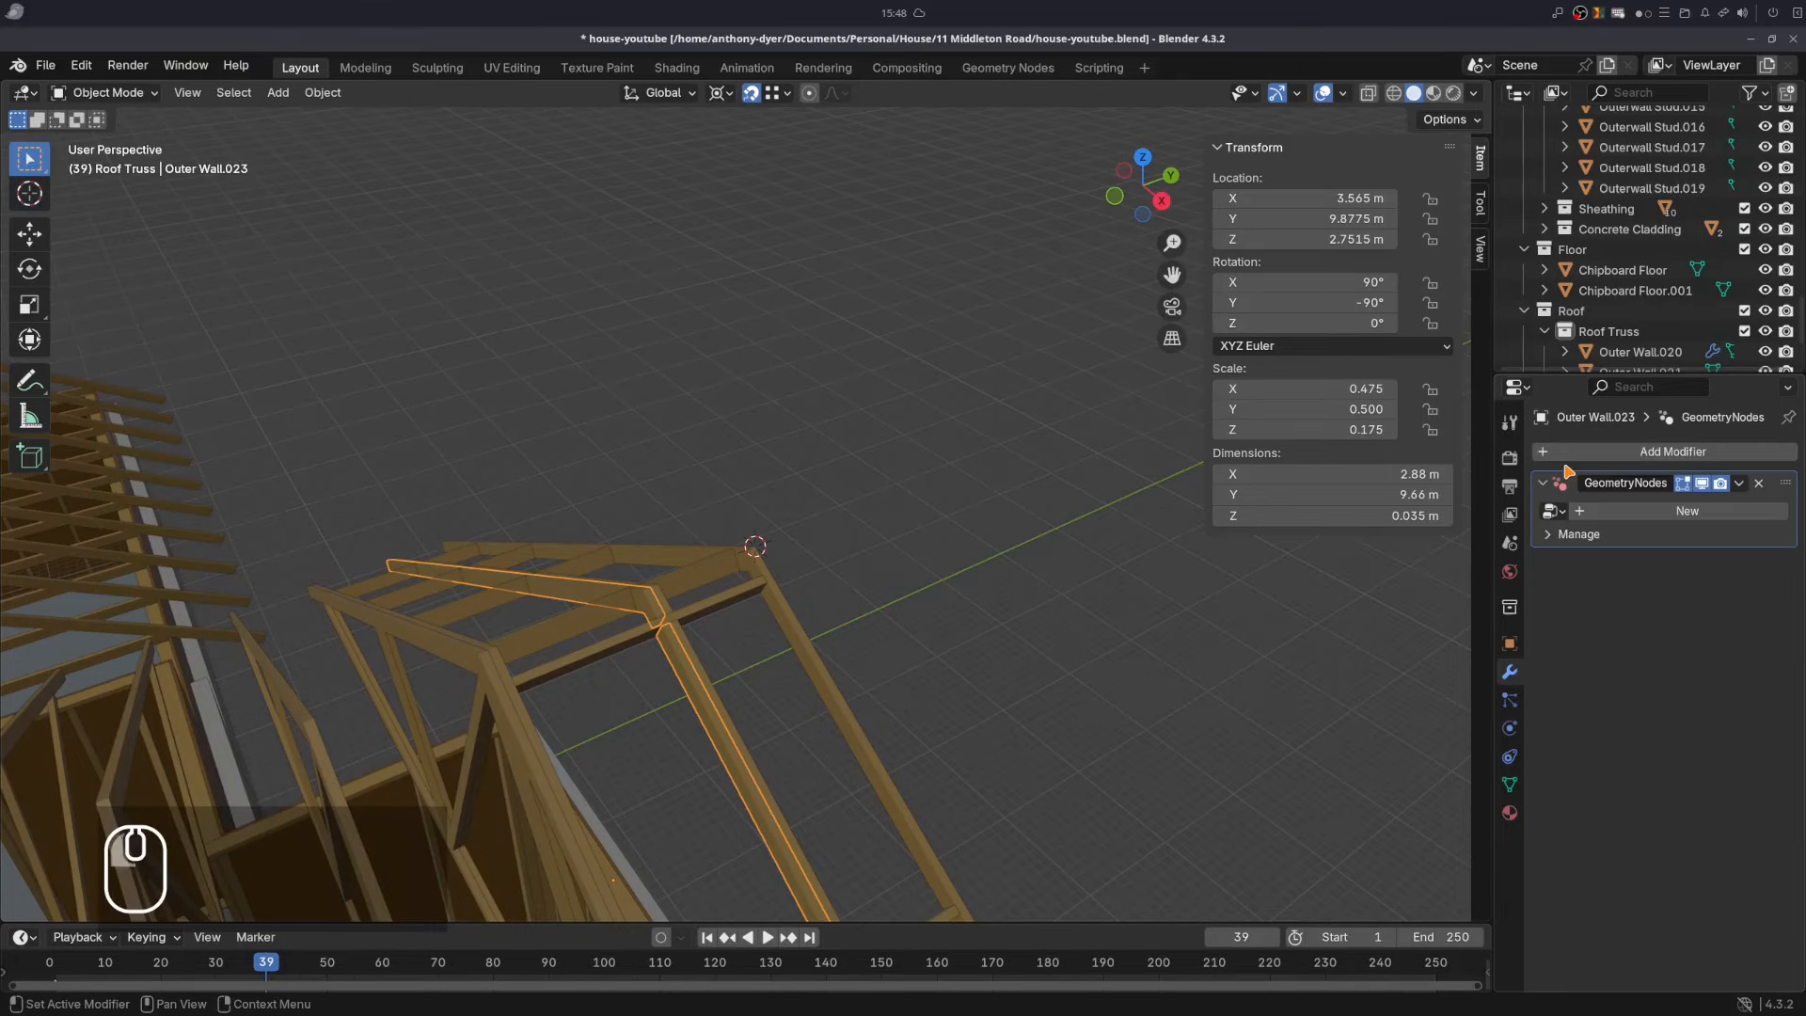
left_click(1759, 483)
left_click(1581, 453)
mouse_move(1557, 489)
left_click(1406, 488)
left_click(1758, 483)
- Add another Boolean Difference modifier to the end rafter pair with the remaining short timber as cutting object, and apply it
left_click(1599, 454)
left_click(1453, 520)
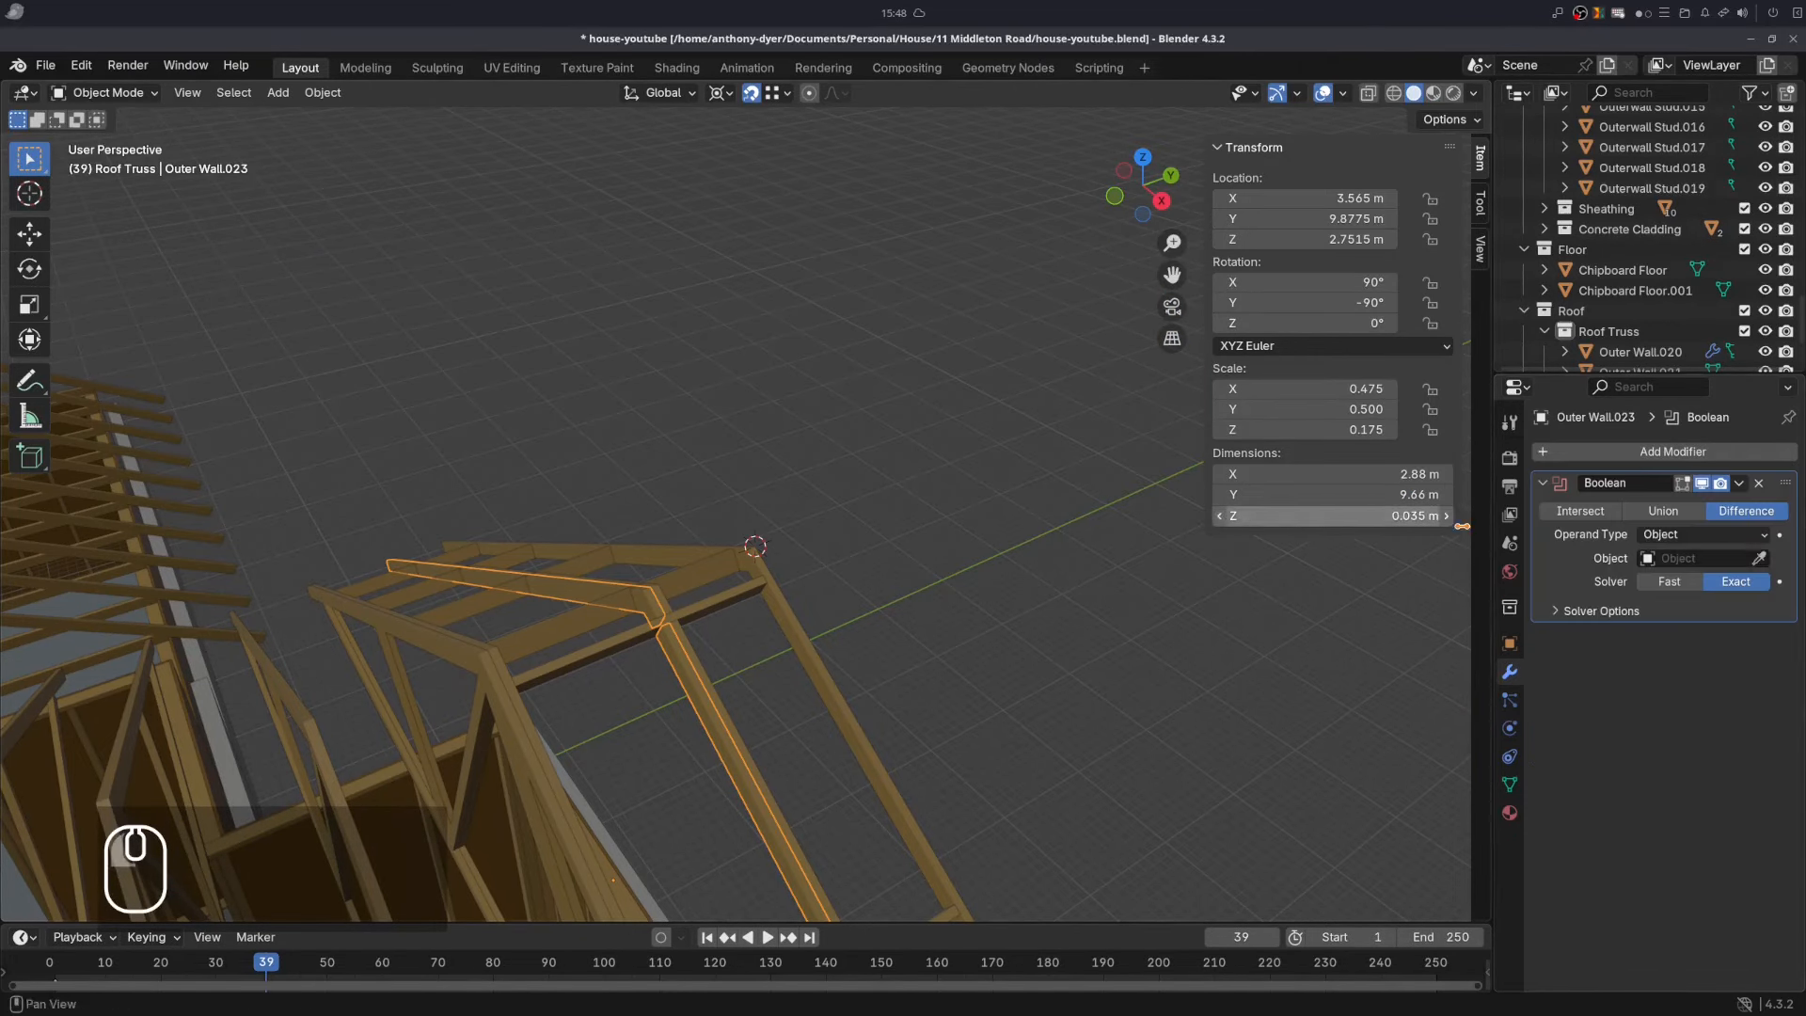
left_click(1759, 559)
left_click(1741, 483)
left_click(1683, 507)
- Select the overhang's rafter pairs and short timbers together and duplicate them in place
middle_click_drag(639, 620, 377, 585)
middle_click_drag(752, 602, 777, 632)
middle_click_drag(560, 652, 847, 555, "shift")
left_click(815, 542)
left_click(809, 583)
left_click(841, 603, "shift")
left_click(909, 648, "shift")
scroll(910, 649, "down", 4)
middle_click_drag(884, 650, 1156, 532)
key("shift+d")
key("Escape")
- Mirror the duplicated overhang along Y and move it along Y beyond the opposite gable end
key("ctrl+m")
key("y")
key("g")
key("y")
left_click(414, 254)
- Enter Edit Mode on the arrayed trusses and align the view to Right Orthographic
middle_click_drag(414, 282, 724, 395)
left_click(555, 658)
middle_click_drag(555, 659, 630, 672, "shift")
key("Tab")
middle_click_drag(427, 538, 605, 524, "alt")
- Try to delete the vertices of the first truss while the Array modifier is still live
left_click_drag(570, 482, 657, 821)
key("Delete")
left_click(647, 760)
key("ctrl+z")
key("alt+z")
left_click_drag(568, 481, 652, 842)
key("Delete")
left_click(584, 760)
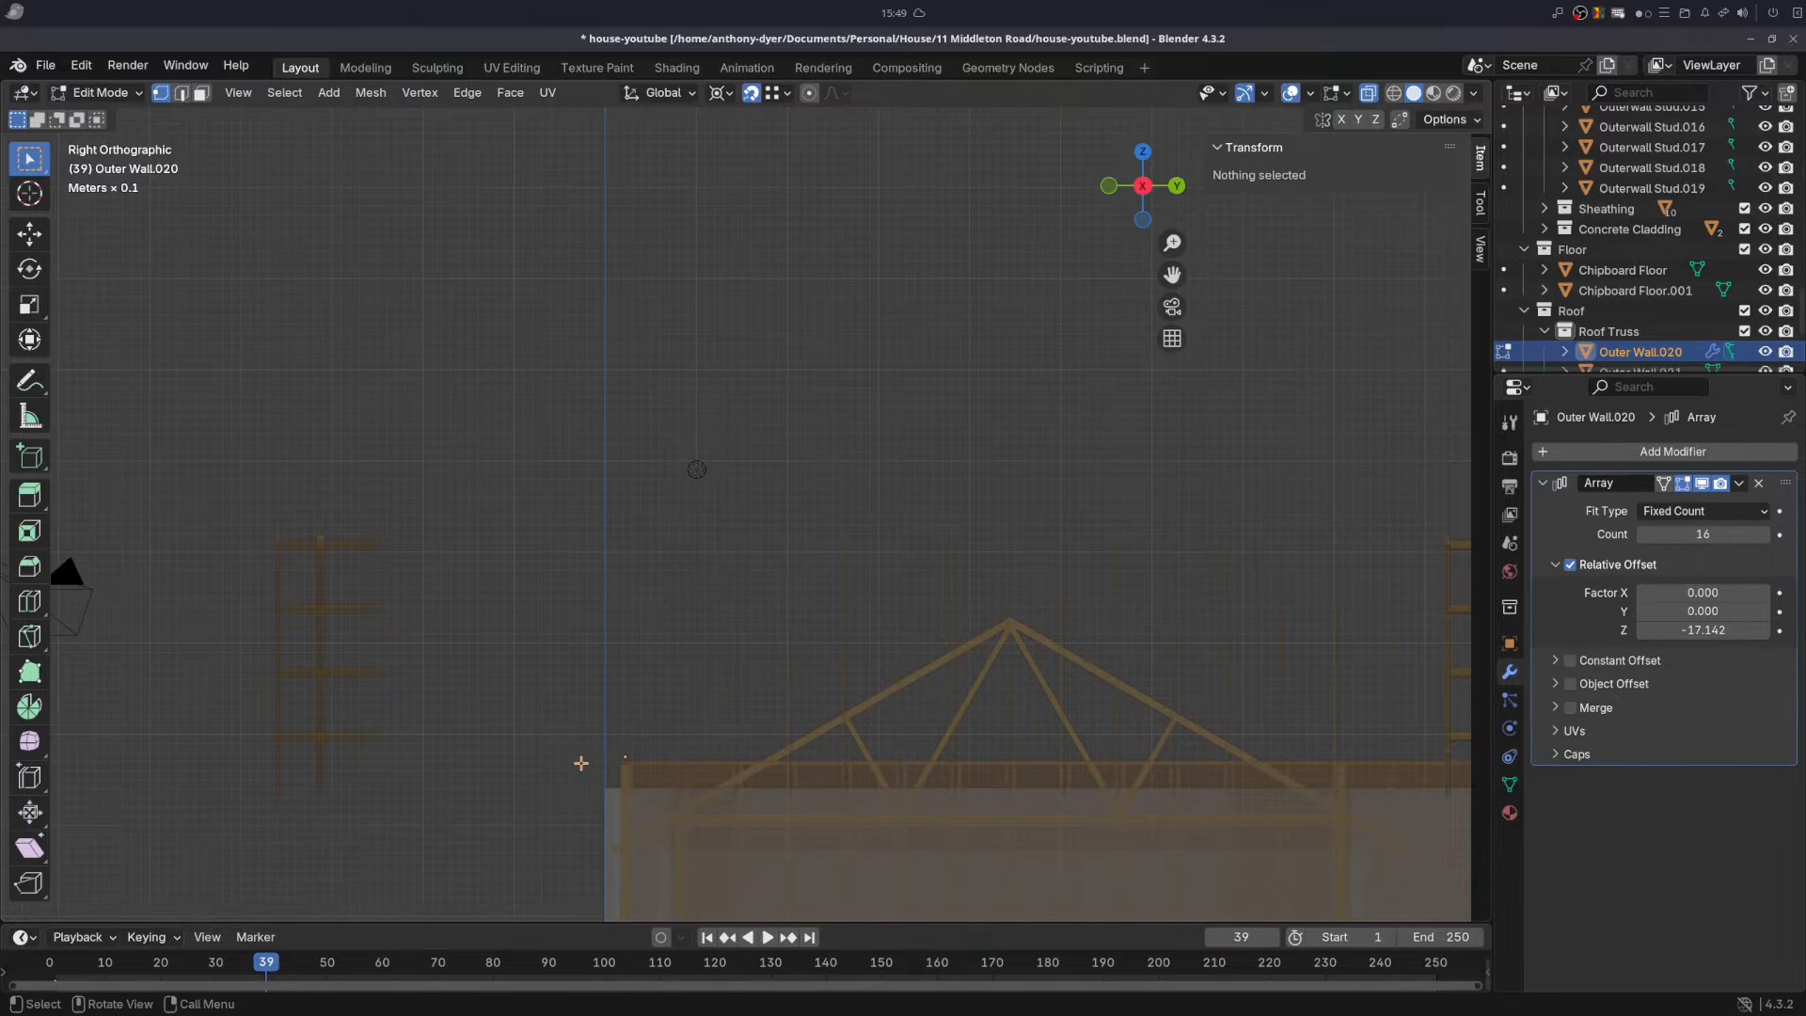
key("ctrl+z")
- Apply the trusses' Array modifier and delete the vertices of the first truss at the gable end
key("Tab")
left_click(1738, 484)
left_click(1693, 505)
key("Tab")
left_click_drag(556, 464, 647, 839)
key("Delete")
left_click(591, 760)
key("Tab")
key("alt+z")
- Move the whole mirrored overhang along Y, snapping the ends of its short timbers to the first remaining truss
scroll(376, 677, "up", 1)
left_click(231, 564, "shift")
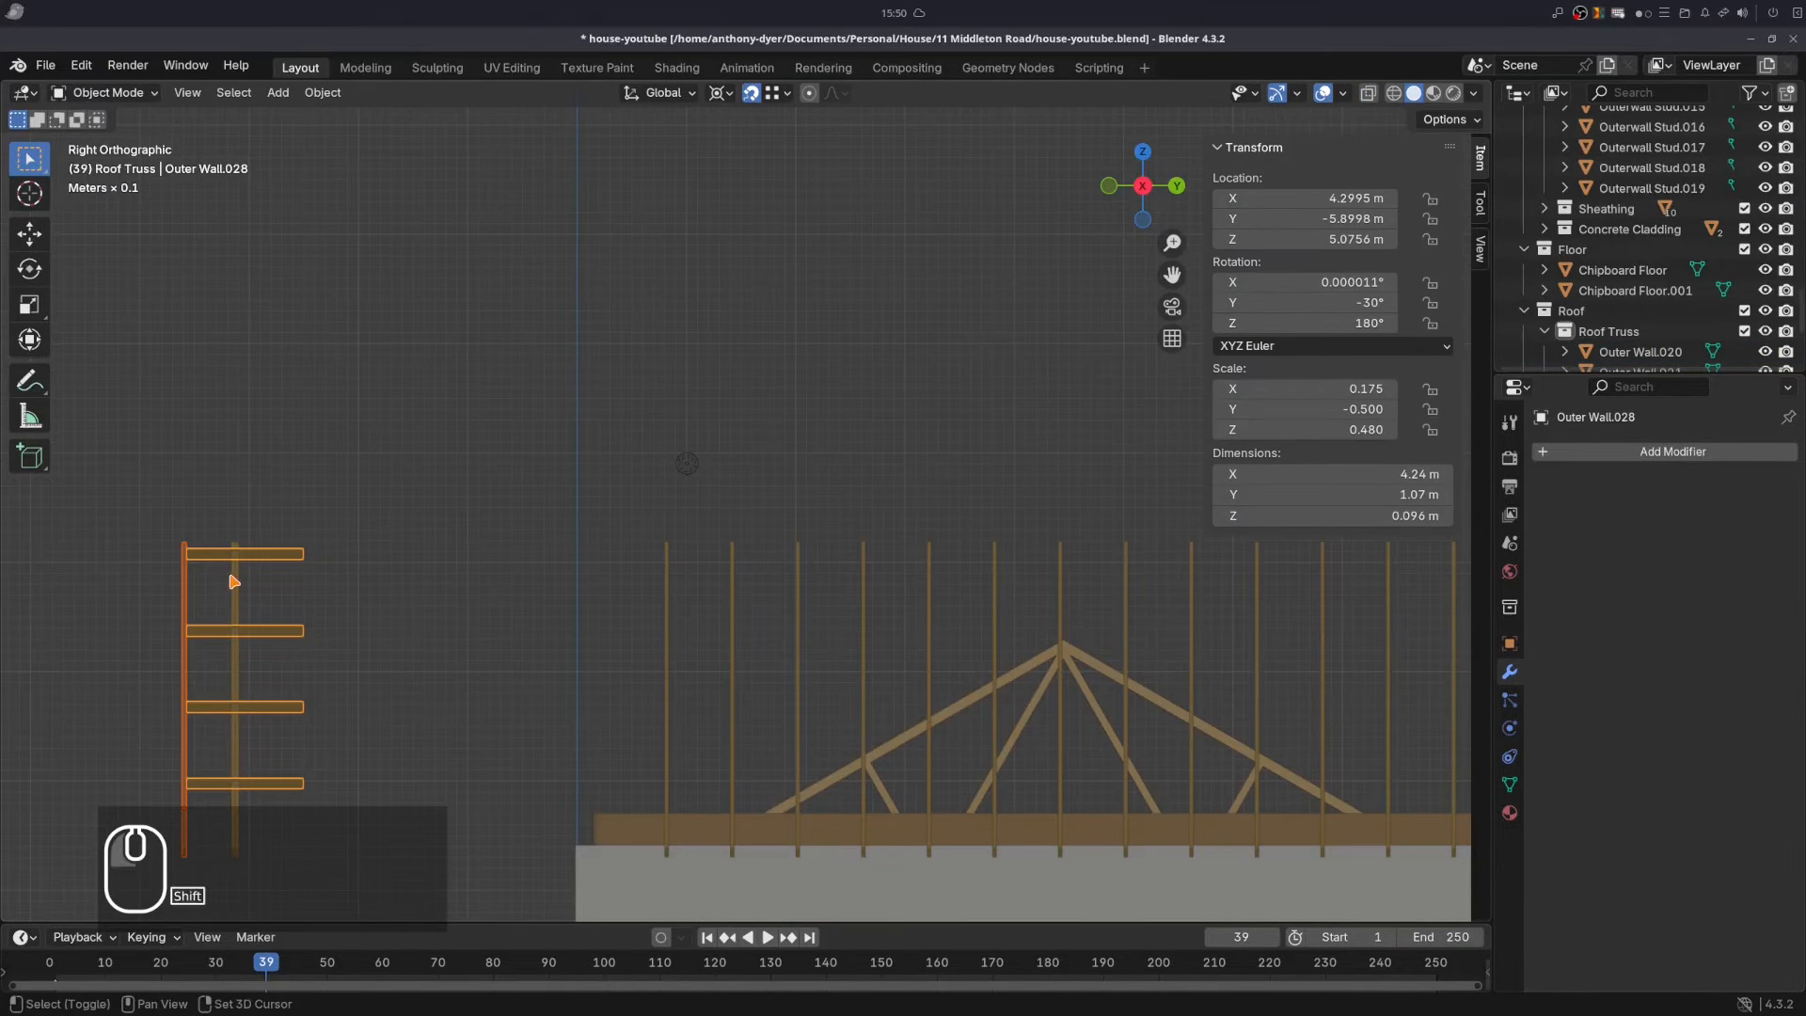
left_click_drag(101, 464, 408, 896)
key("g")
key("b")
left_click(303, 790)
key("y")
left_click(660, 837)
- Select the first remaining truss's vertices in Edit Mode with X-ray on and move them along Y away from the overhang
scroll(654, 772, "down", 1)
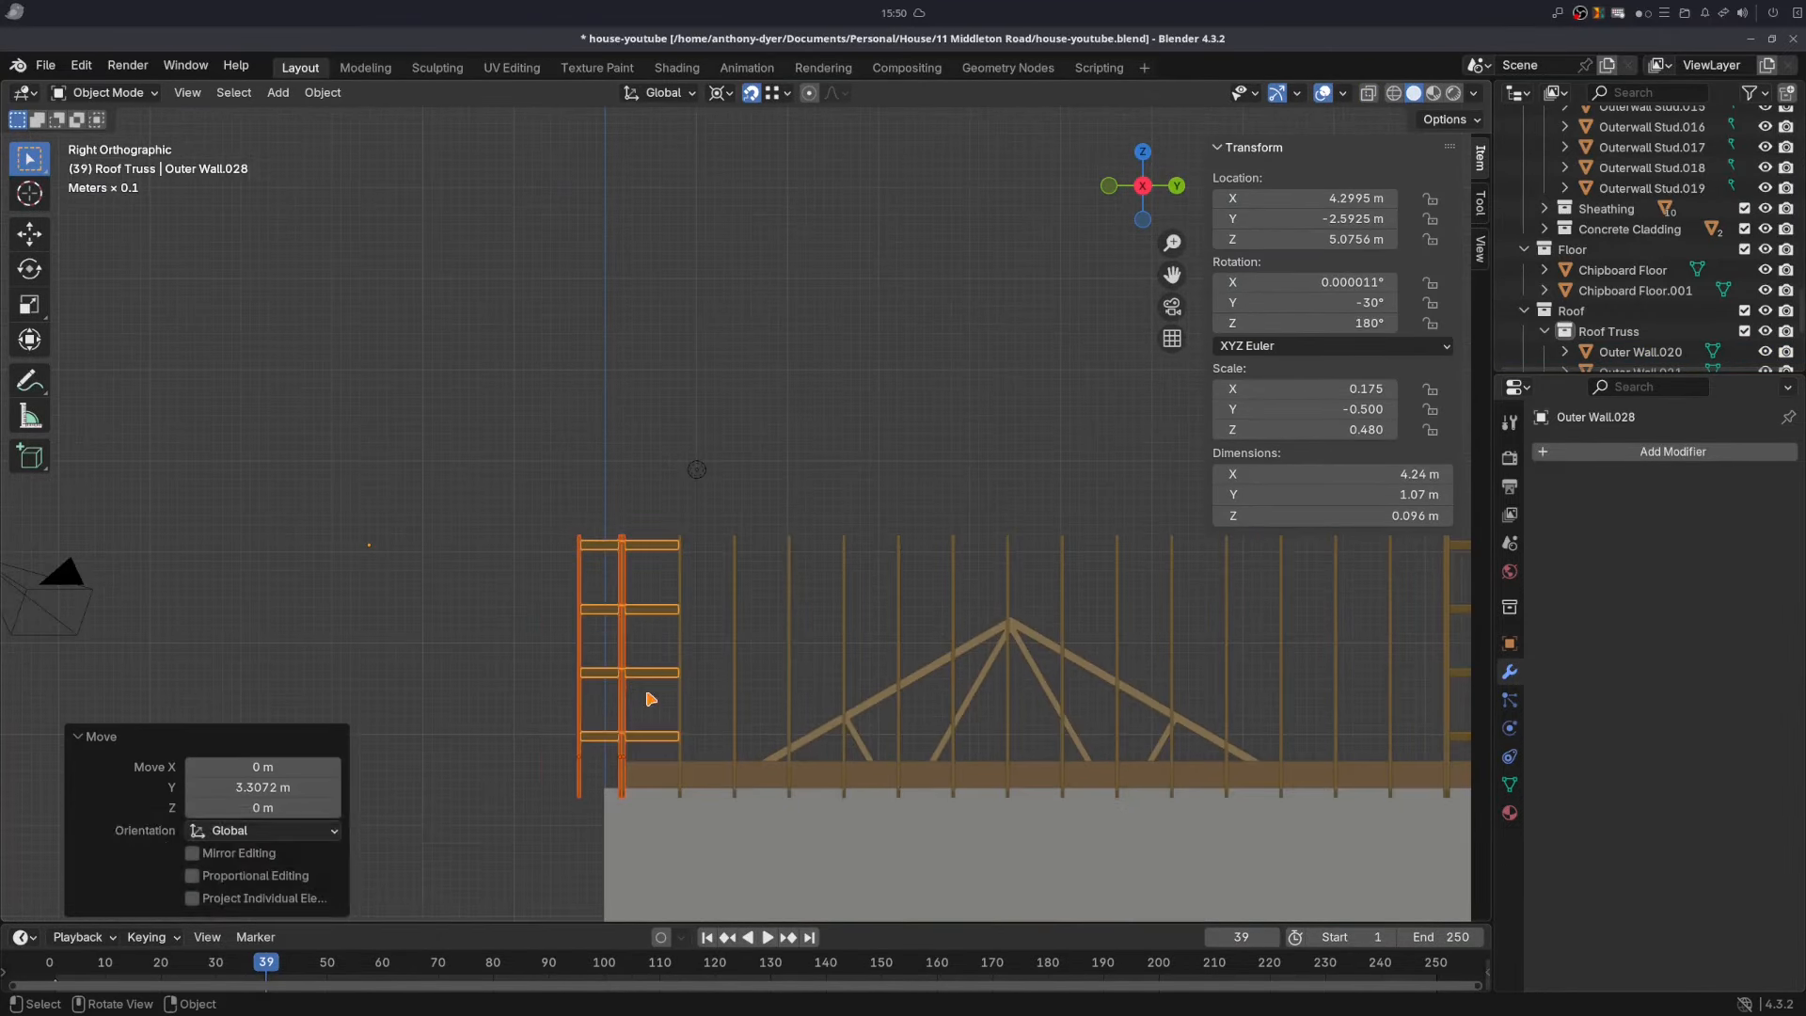
left_click(680, 630)
key("Tab")
left_click_drag(642, 491, 689, 860)
left_click(1369, 95)
scroll(719, 828, "up", 2)
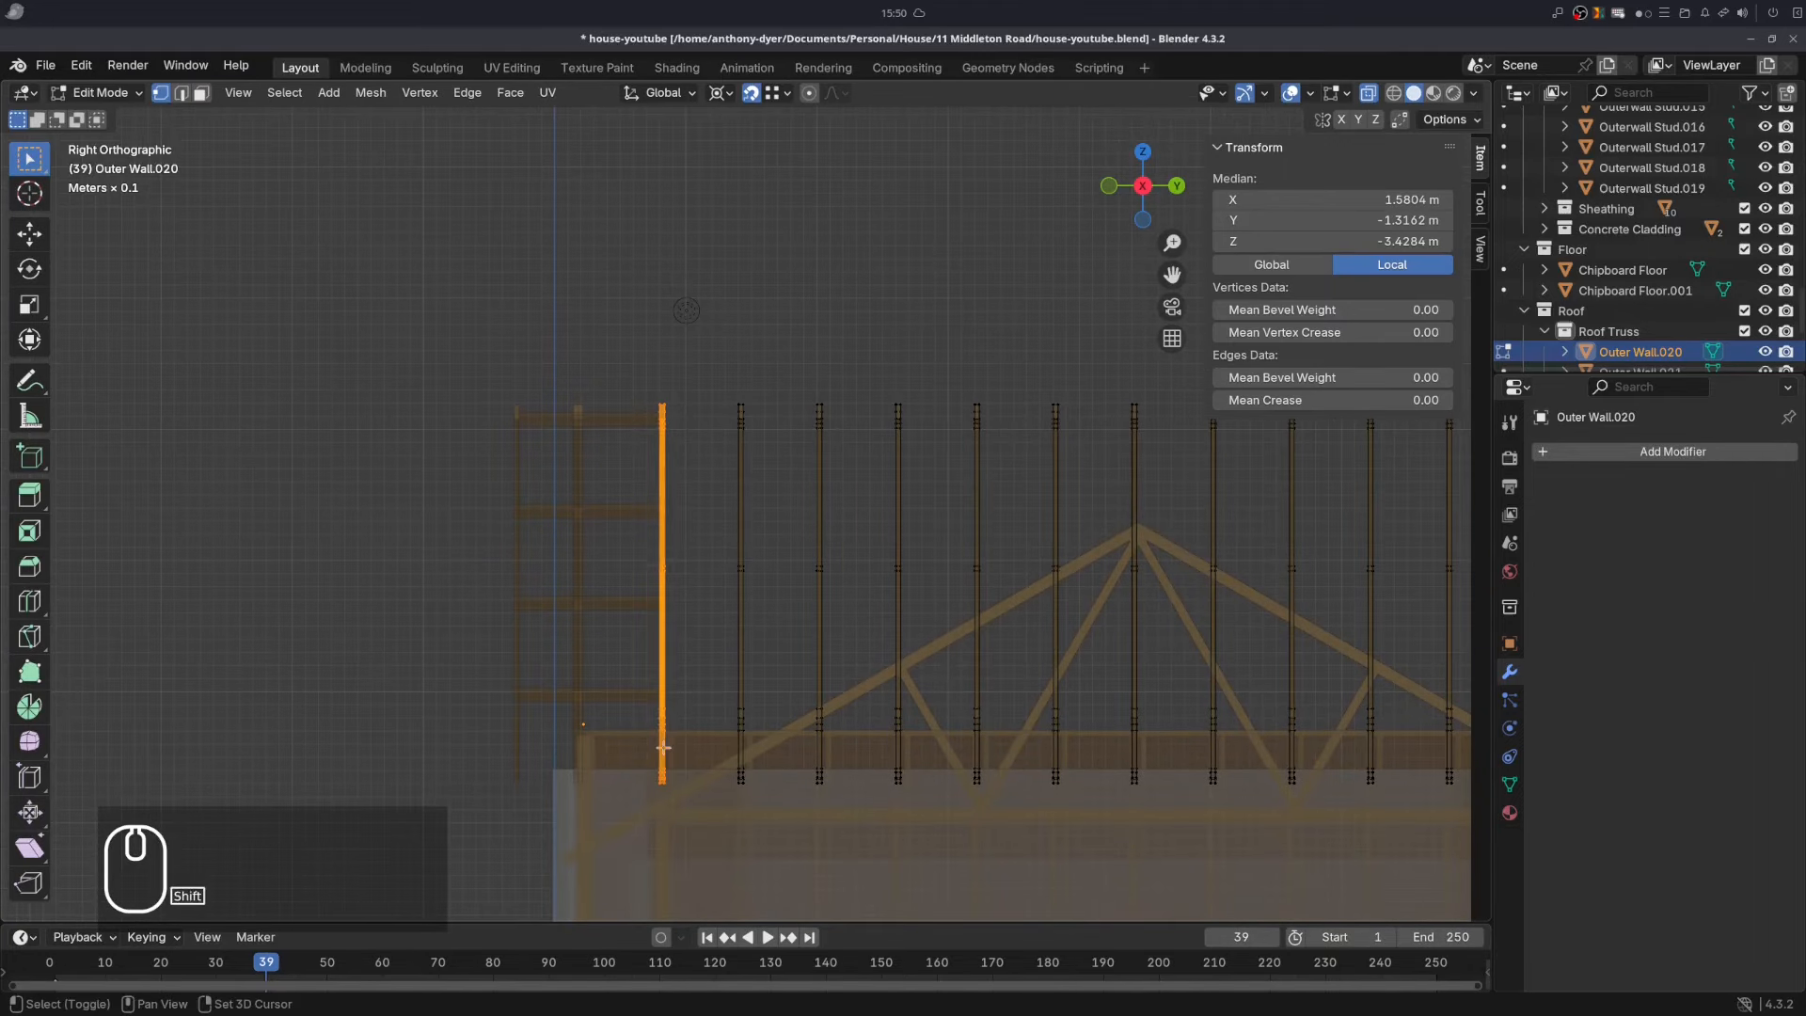
key("g")
key("y")
left_click(700, 740)
- Snap that truss back against the ends of the overhang's short timbers, return to Object Mode and deselect everything
scroll(700, 740, "up", 1)
key("g")
key("b")
left_click(686, 760)
left_click(654, 762)
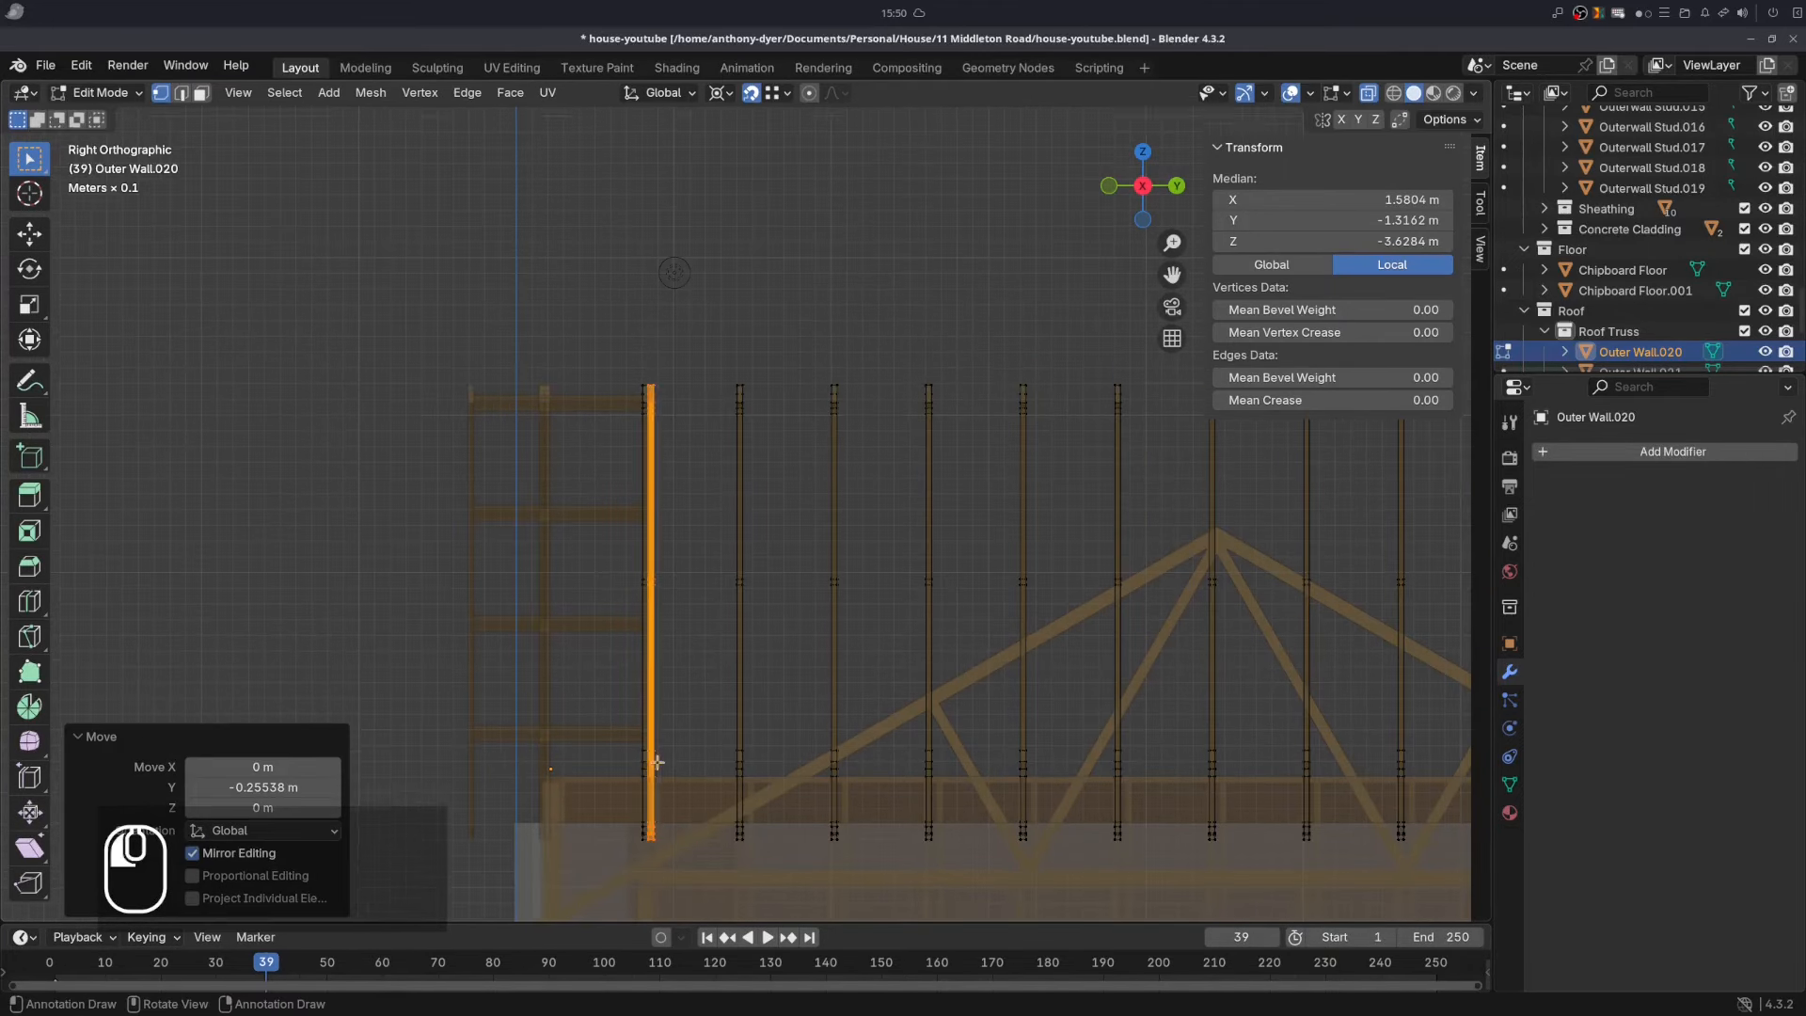
middle_click_drag(791, 451, 931, 540)
scroll(846, 536, "down", 3)
middle_click_drag(799, 555, 735, 482)
key("Tab")
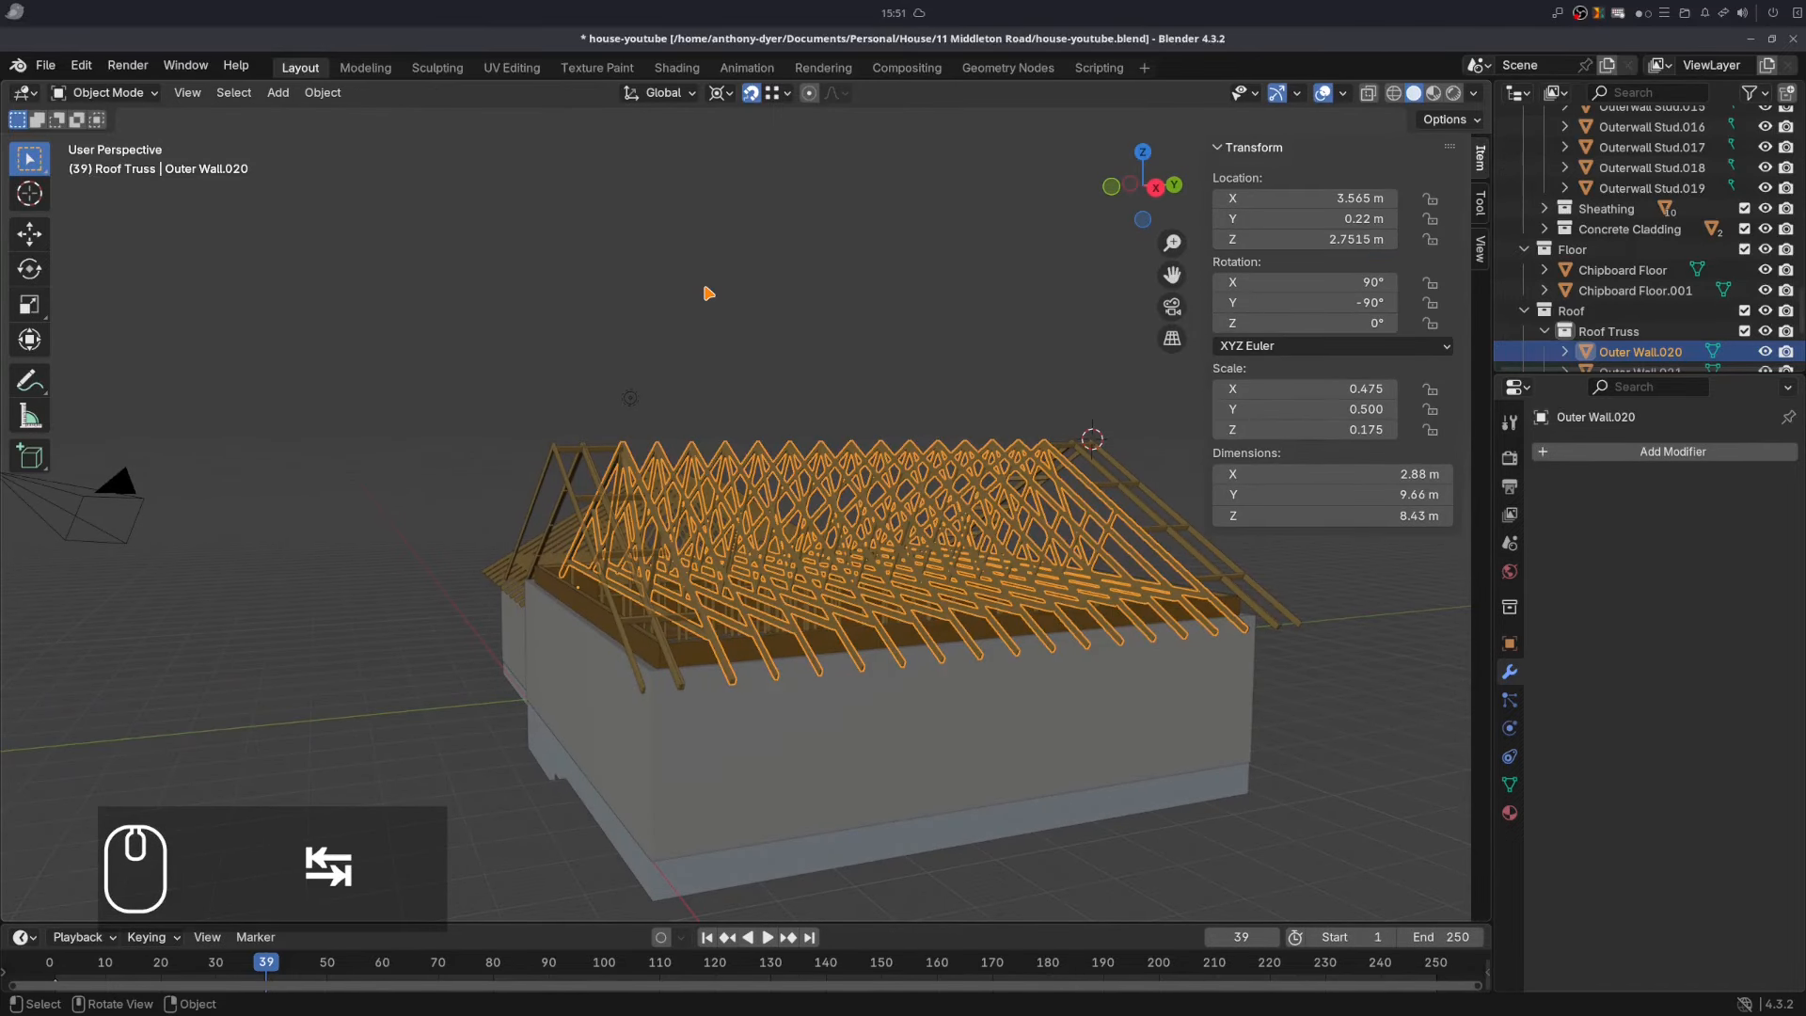
left_click(712, 300)
- Examine the trusses and both gable overhangs from several angles, including the gable apex and the eaves
middle_click_drag(715, 303, 604, 348)
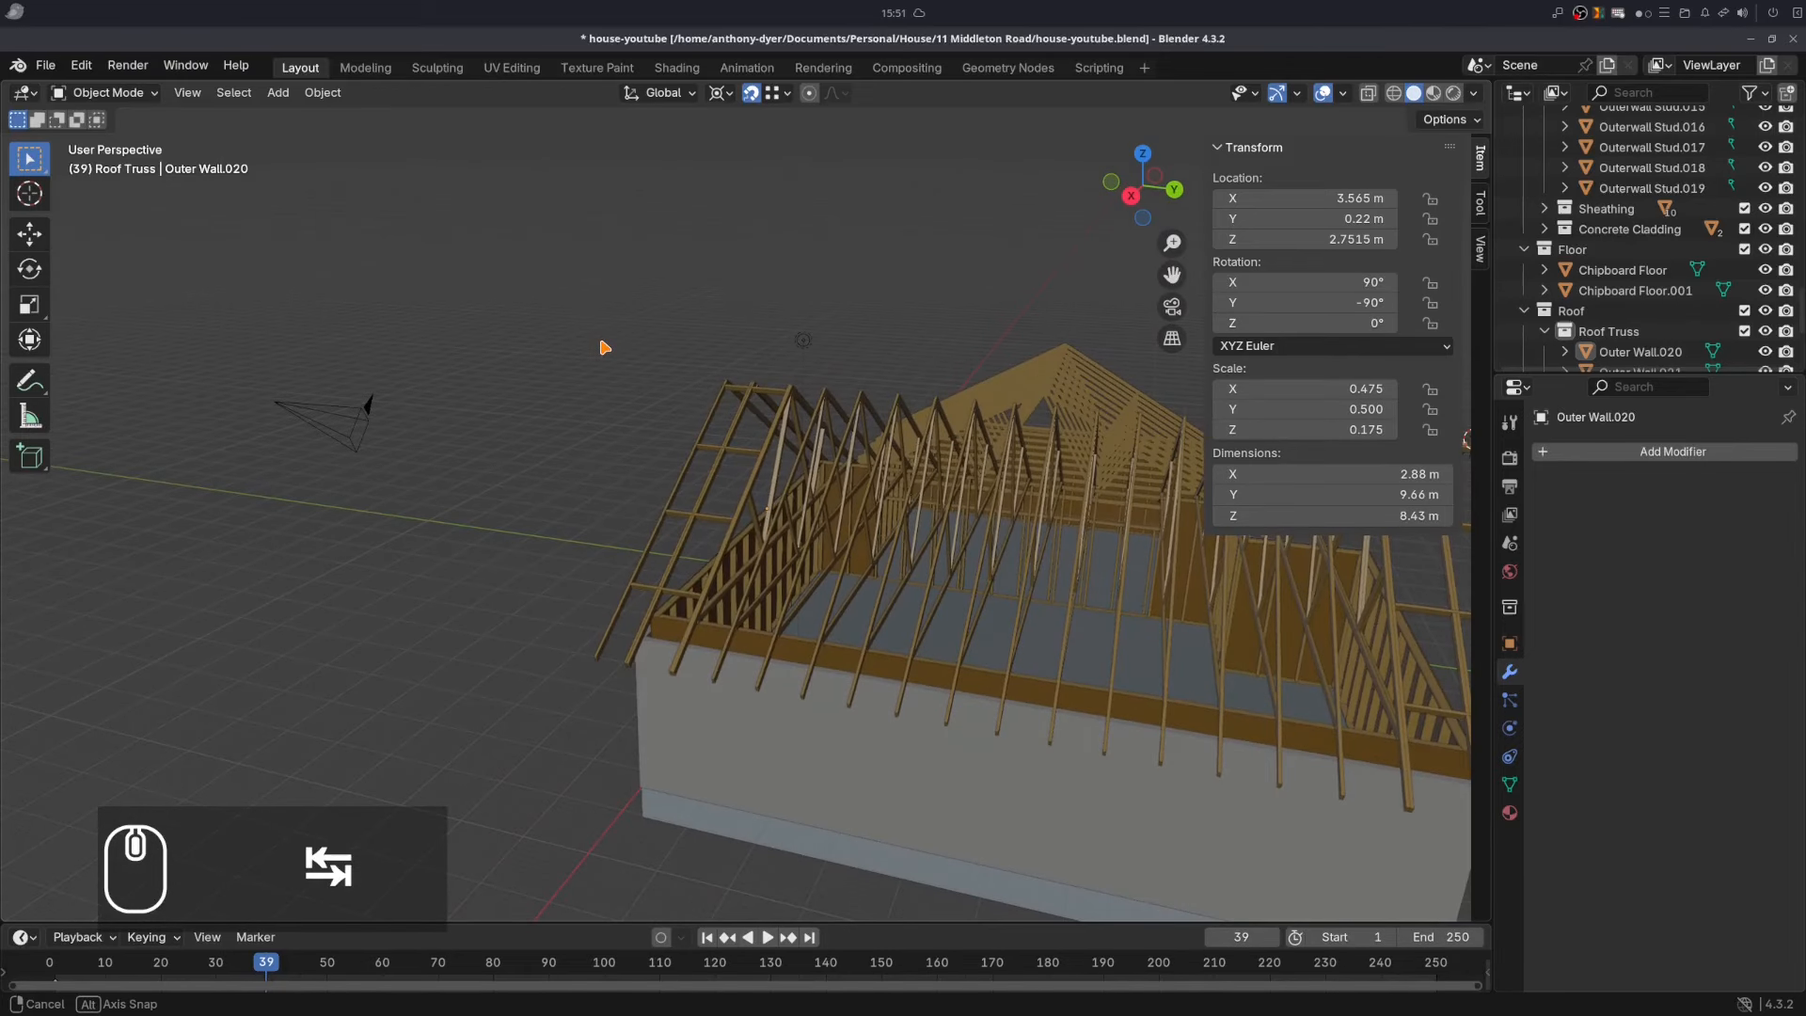
middle_click_drag(687, 393, 441, 395, "shift")
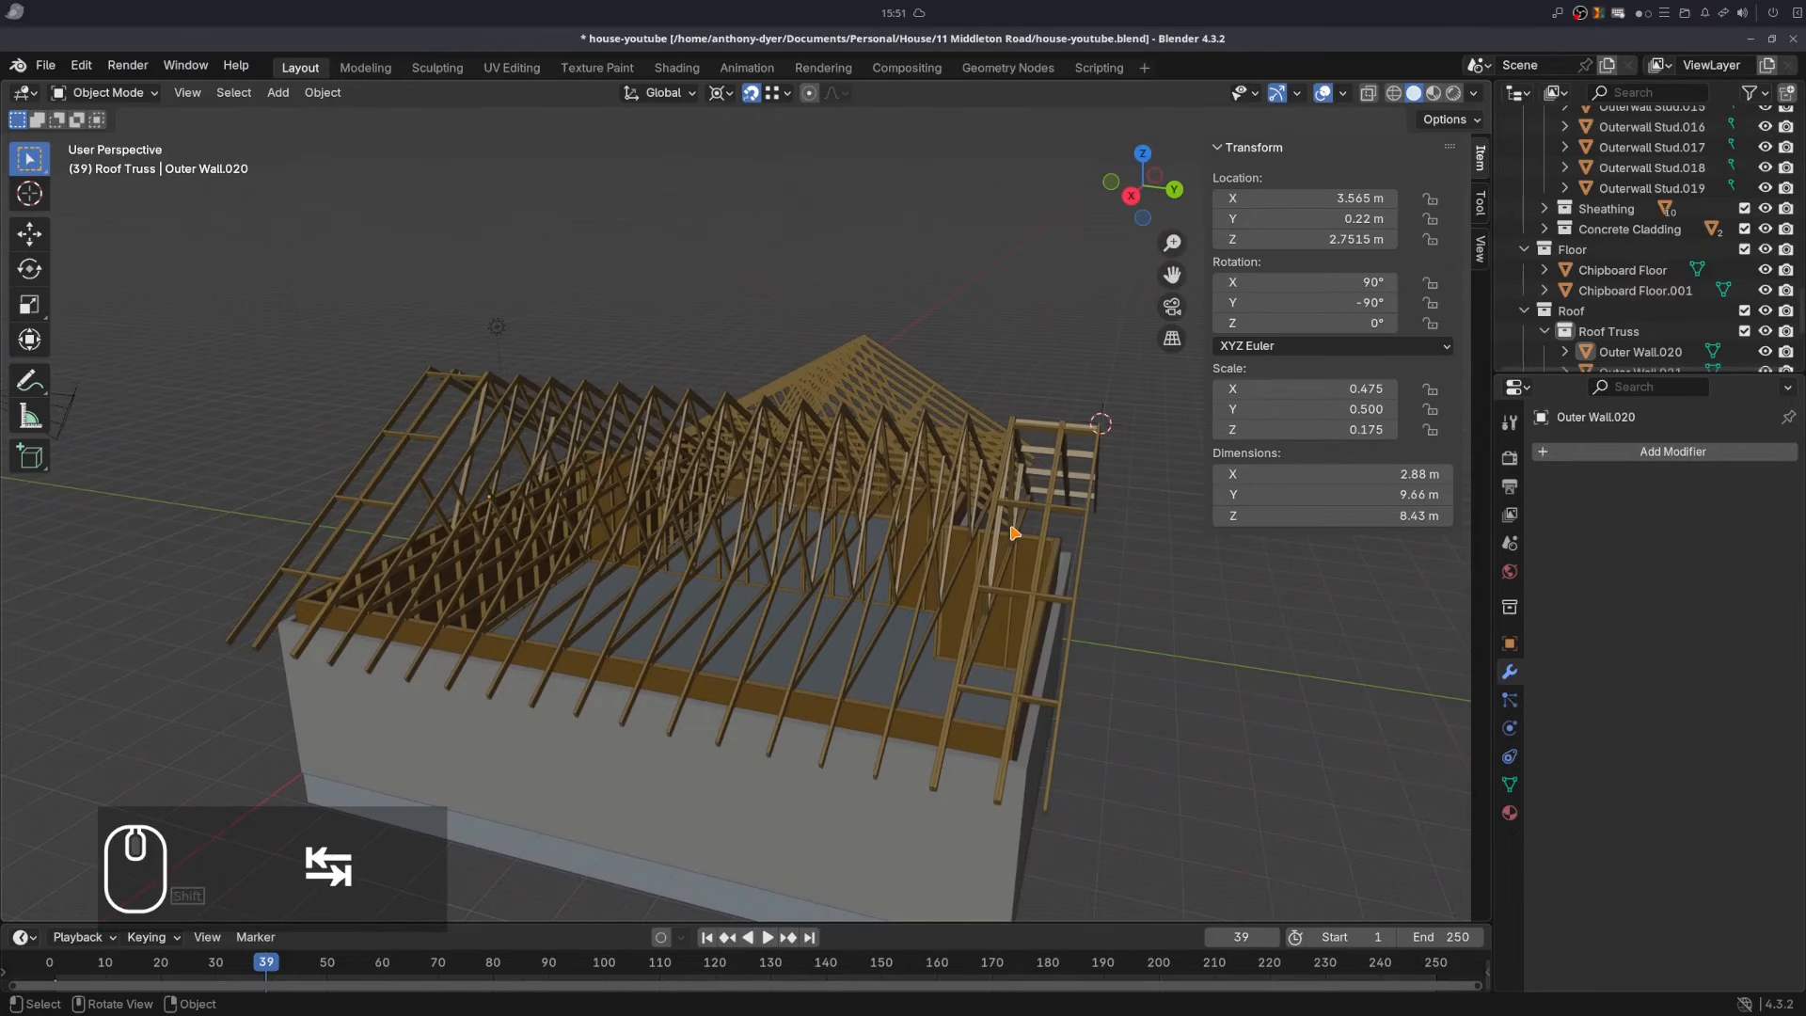
middle_click_drag(1013, 533, 843, 458)
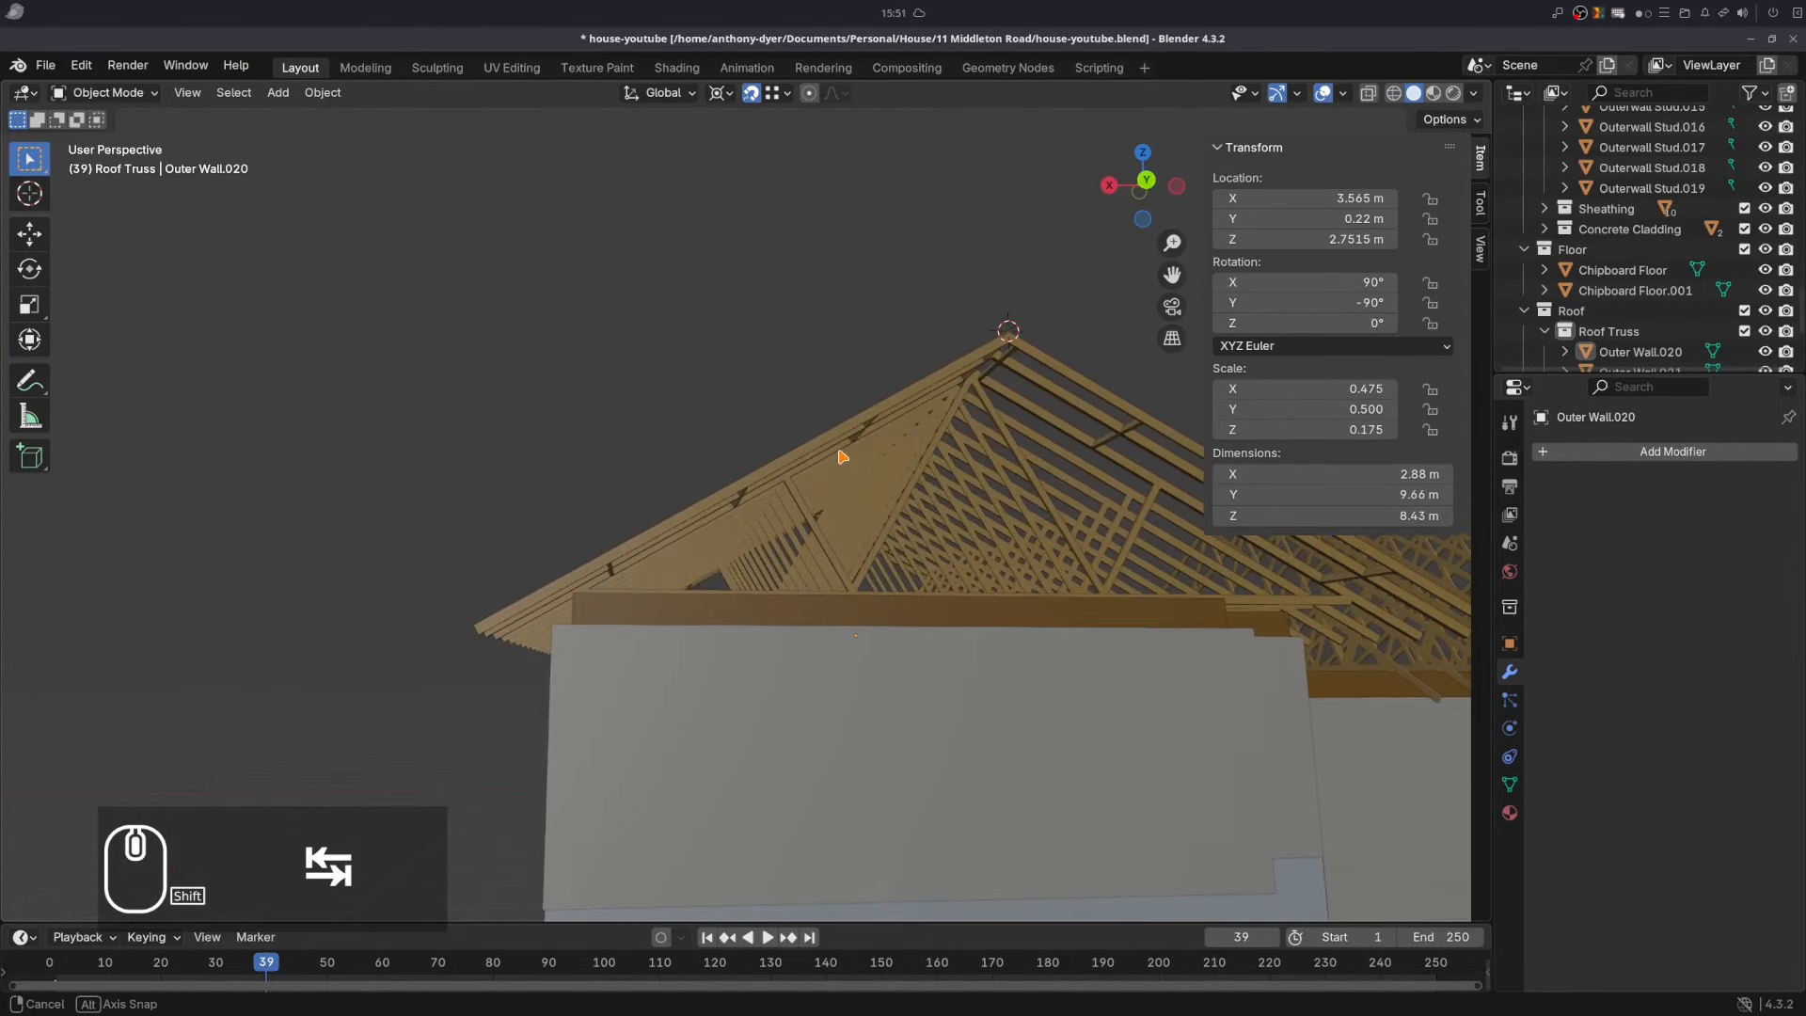
scroll(1072, 411, "up", 2)
middle_click_drag(1071, 397, 858, 482, "shift")
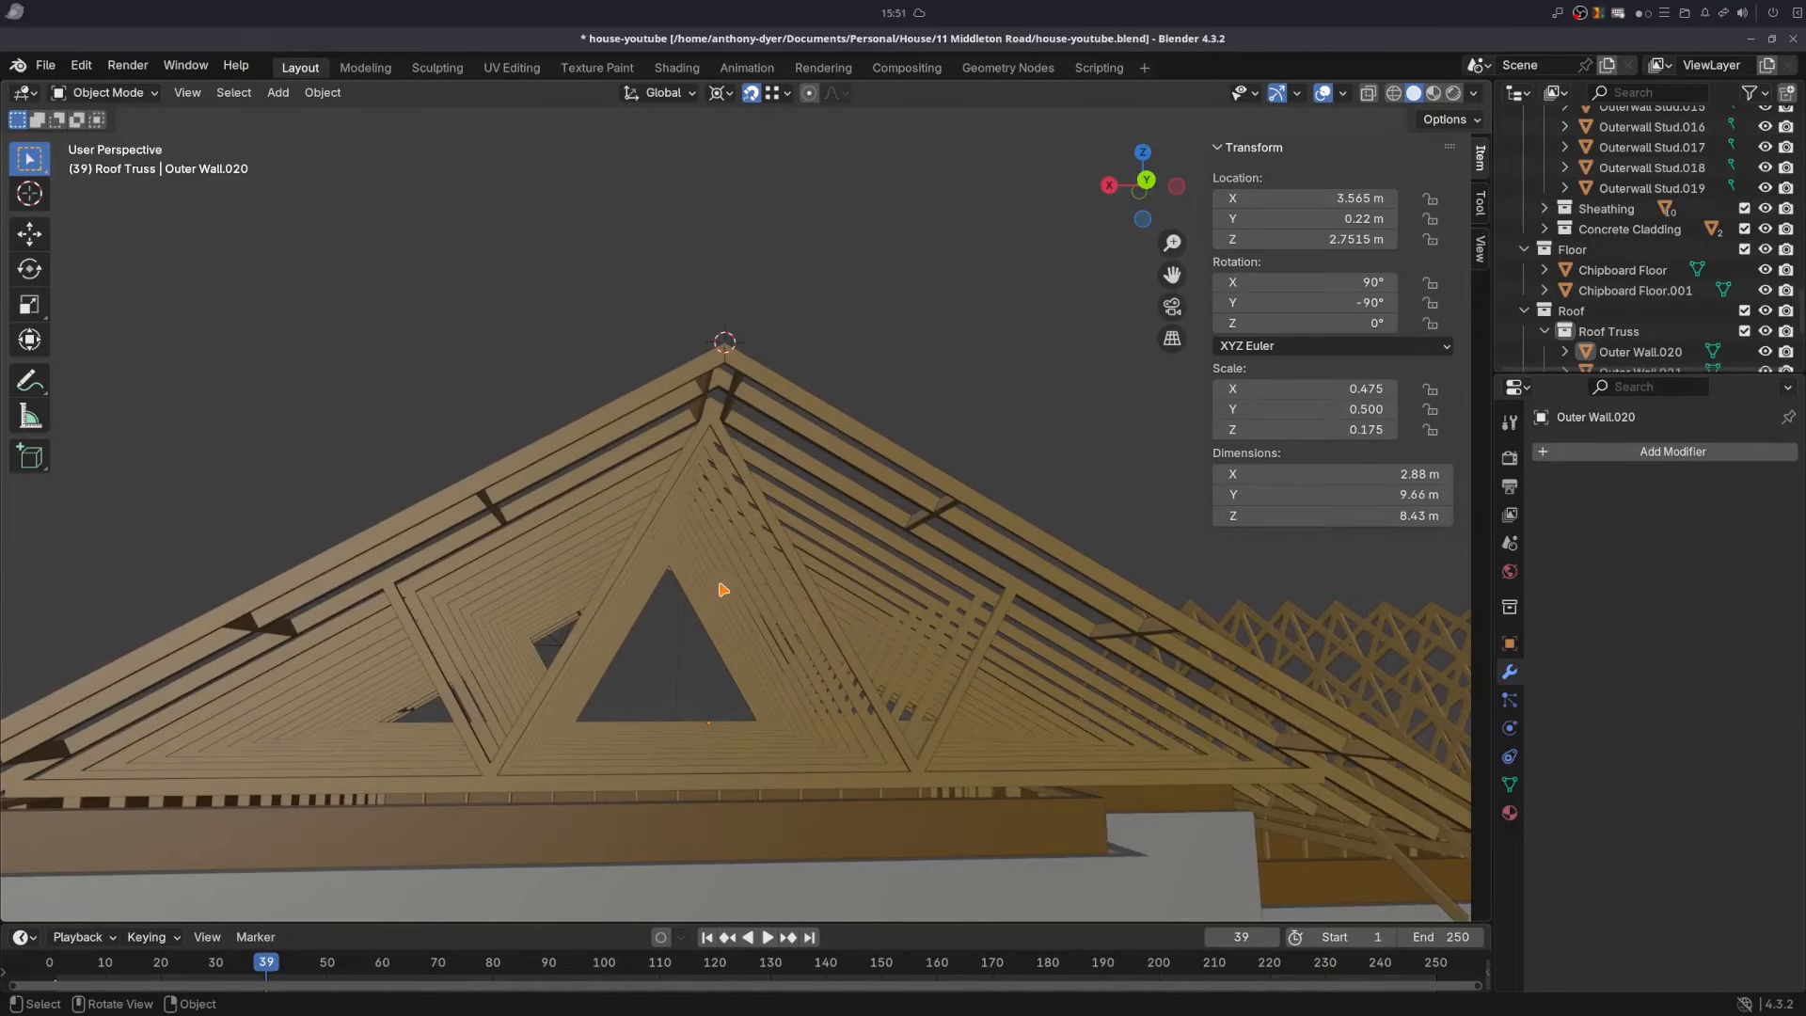
middle_click_drag(696, 582, 435, 489)
middle_click_drag(746, 498, 313, 378, "shift")
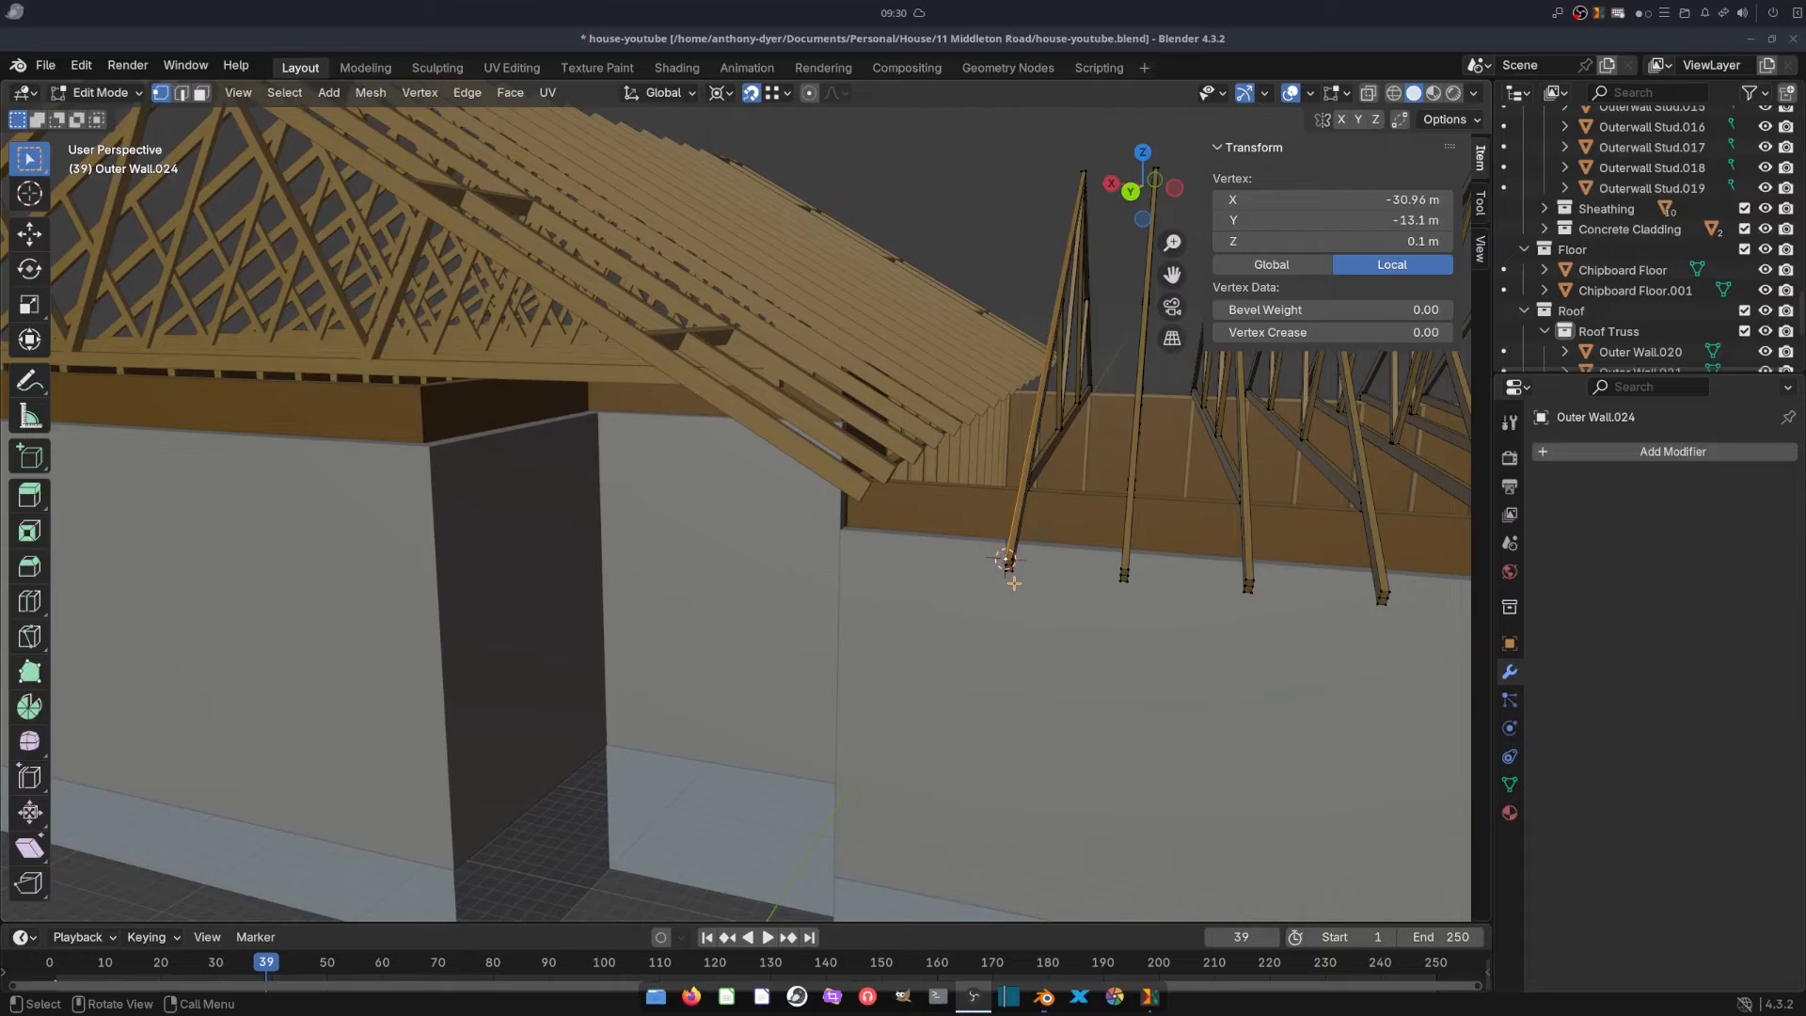
- Add a 0.2 m cube at the 3D cursor on the rafter's lower end and set its Z dimension to 0.022 m
key("shift")
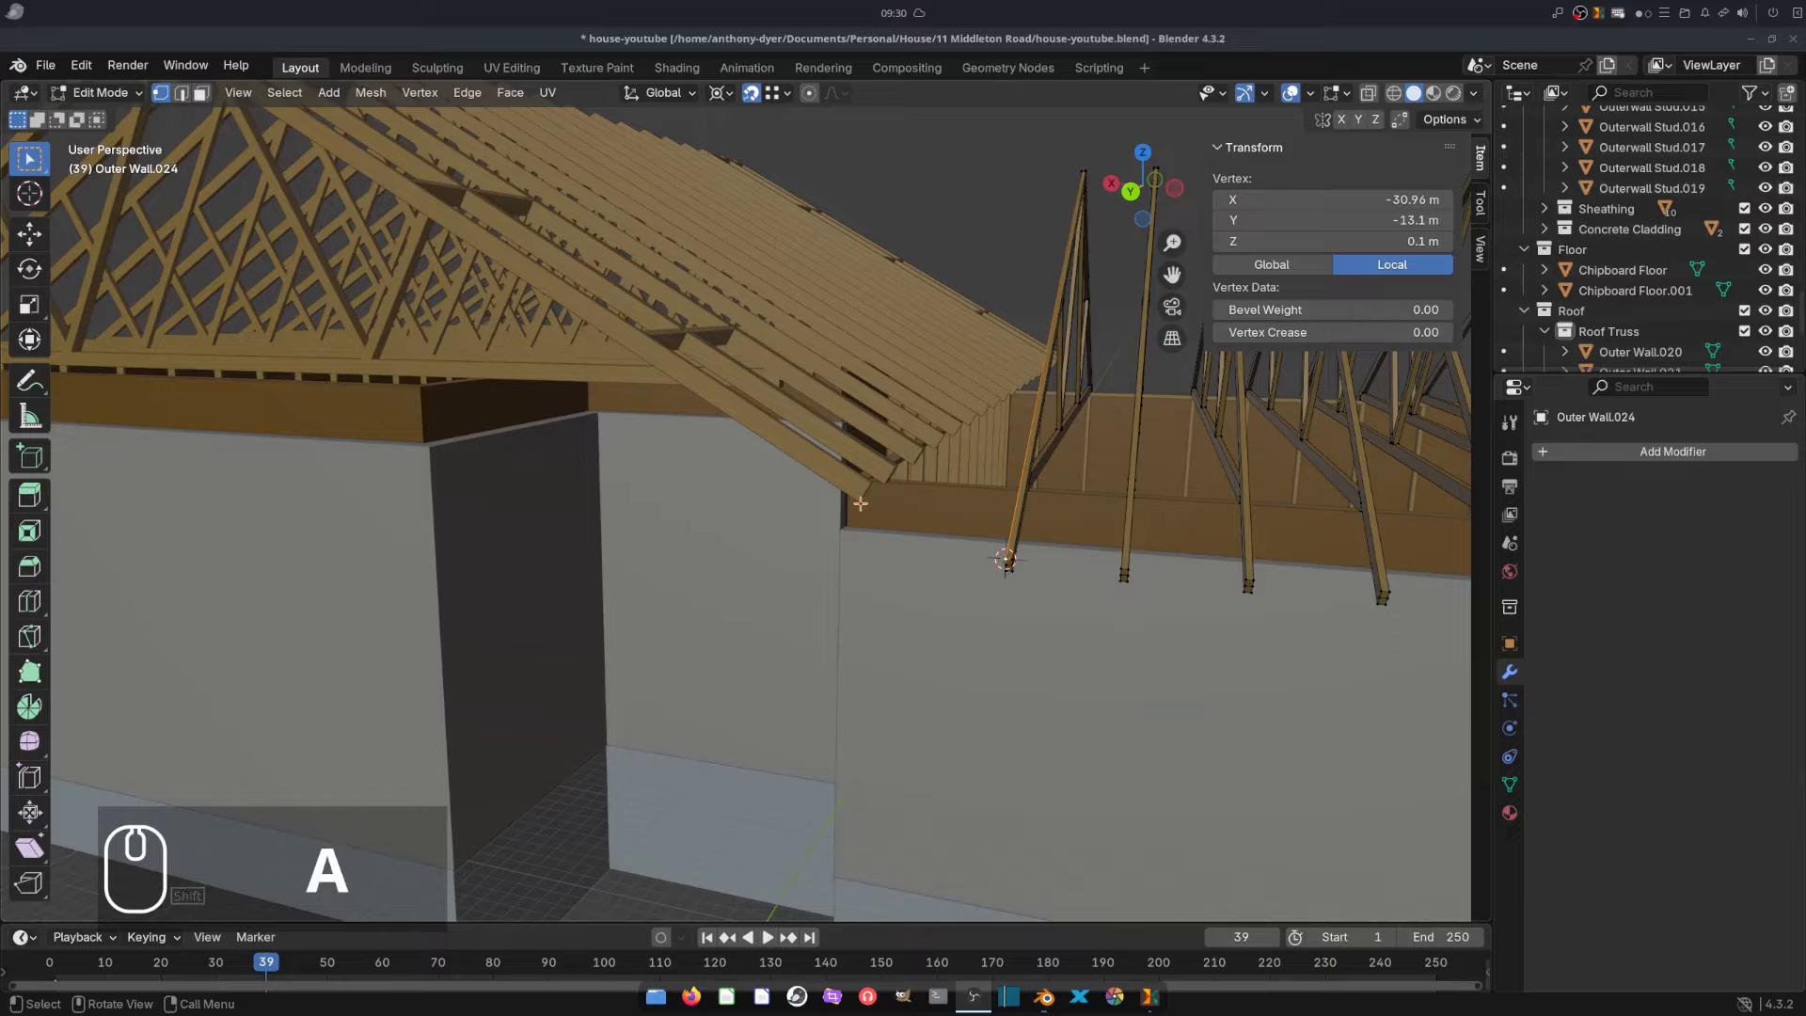
left_click(984, 523)
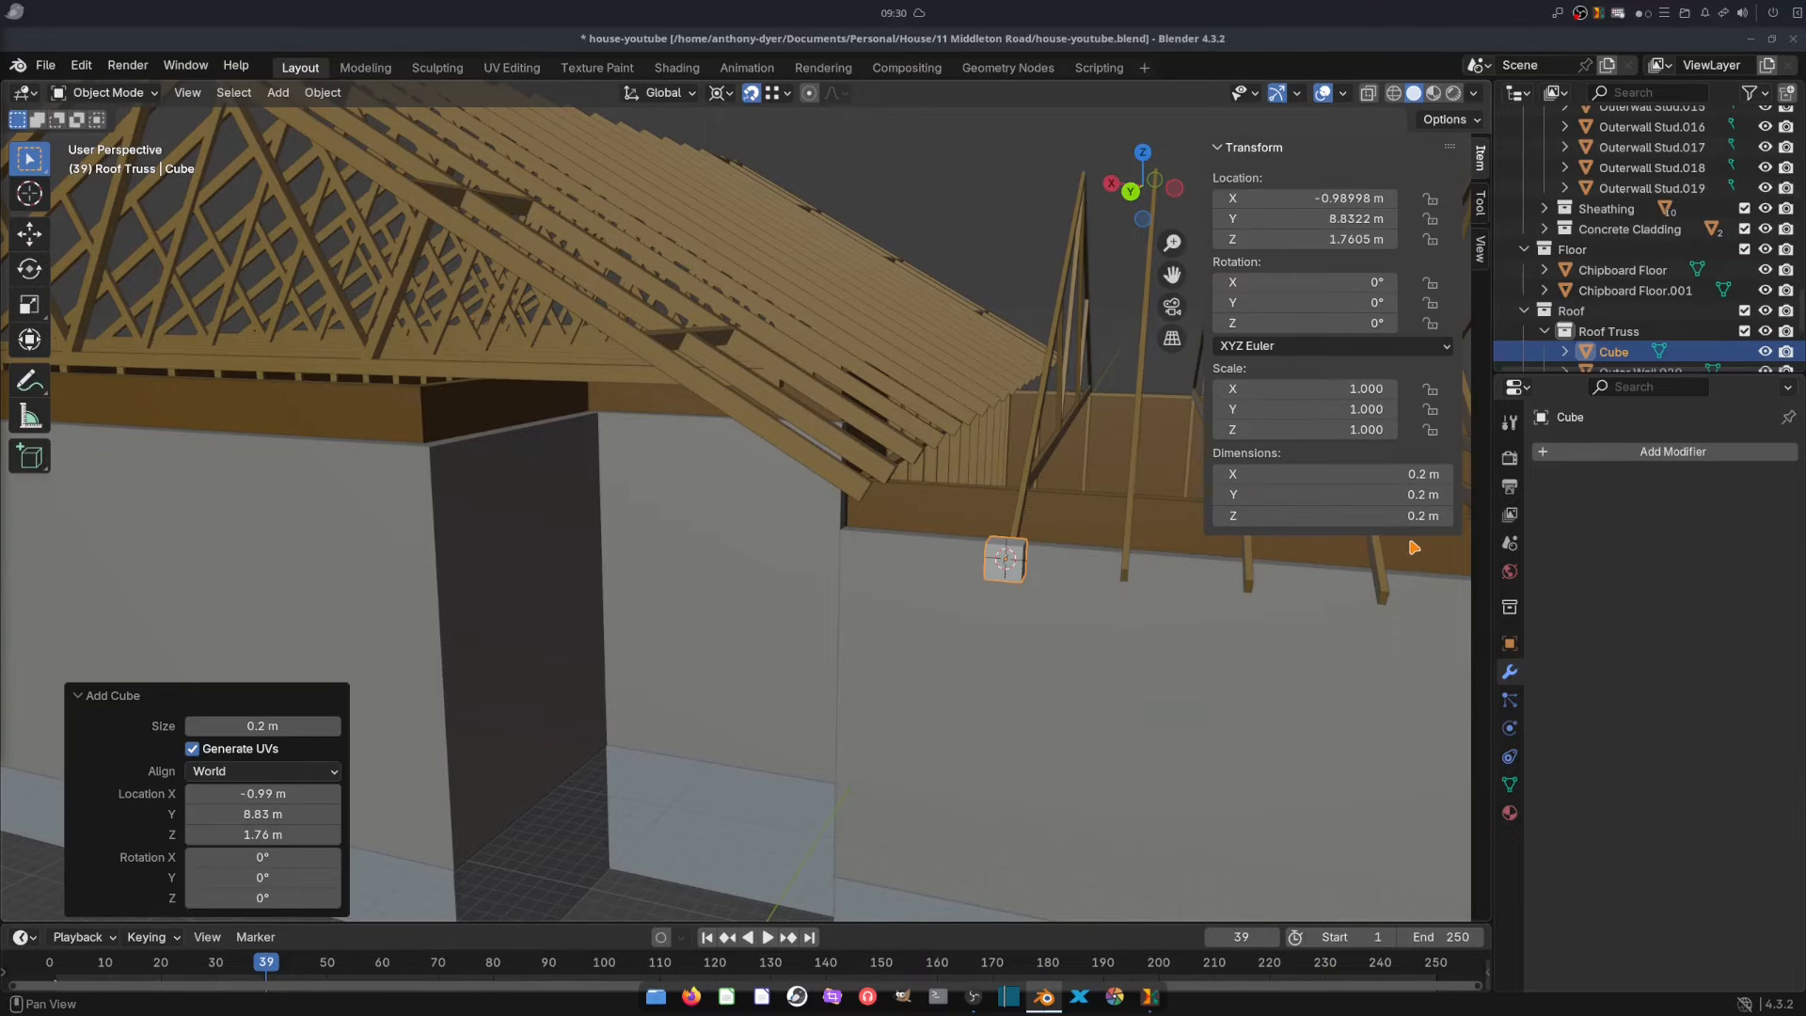
left_click(1394, 523)
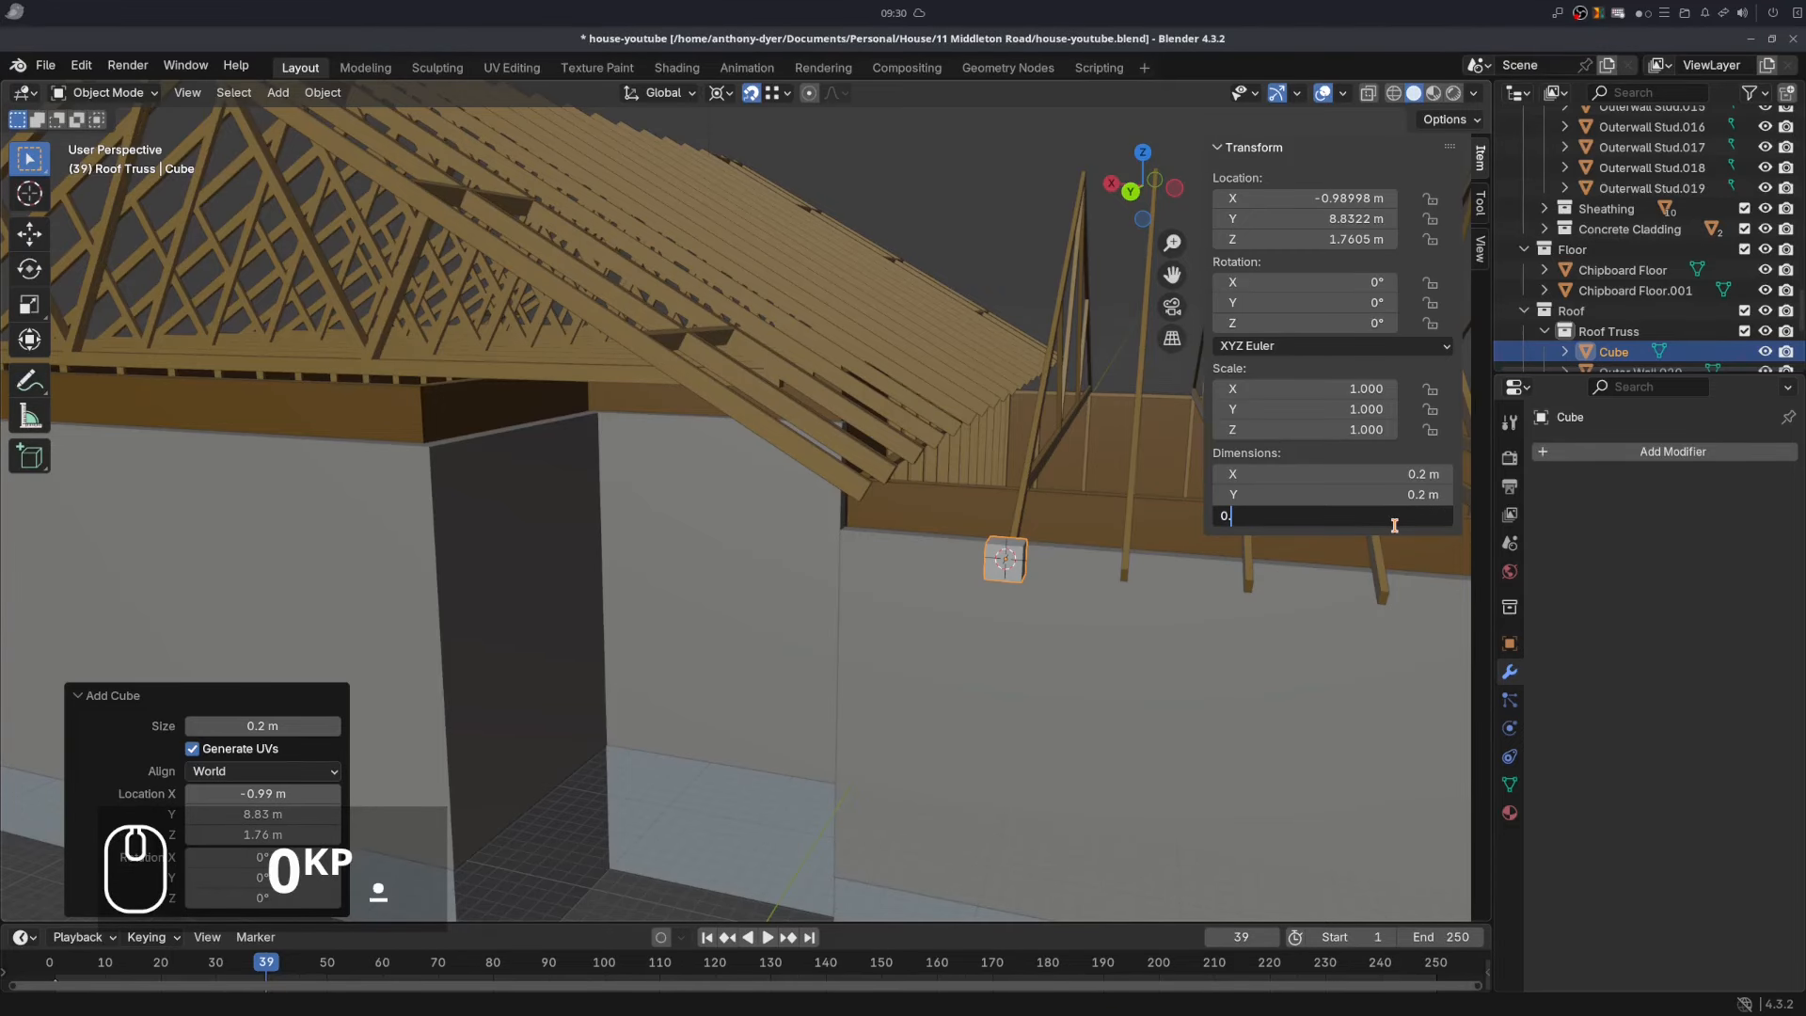
type("0.022")
key("Return")
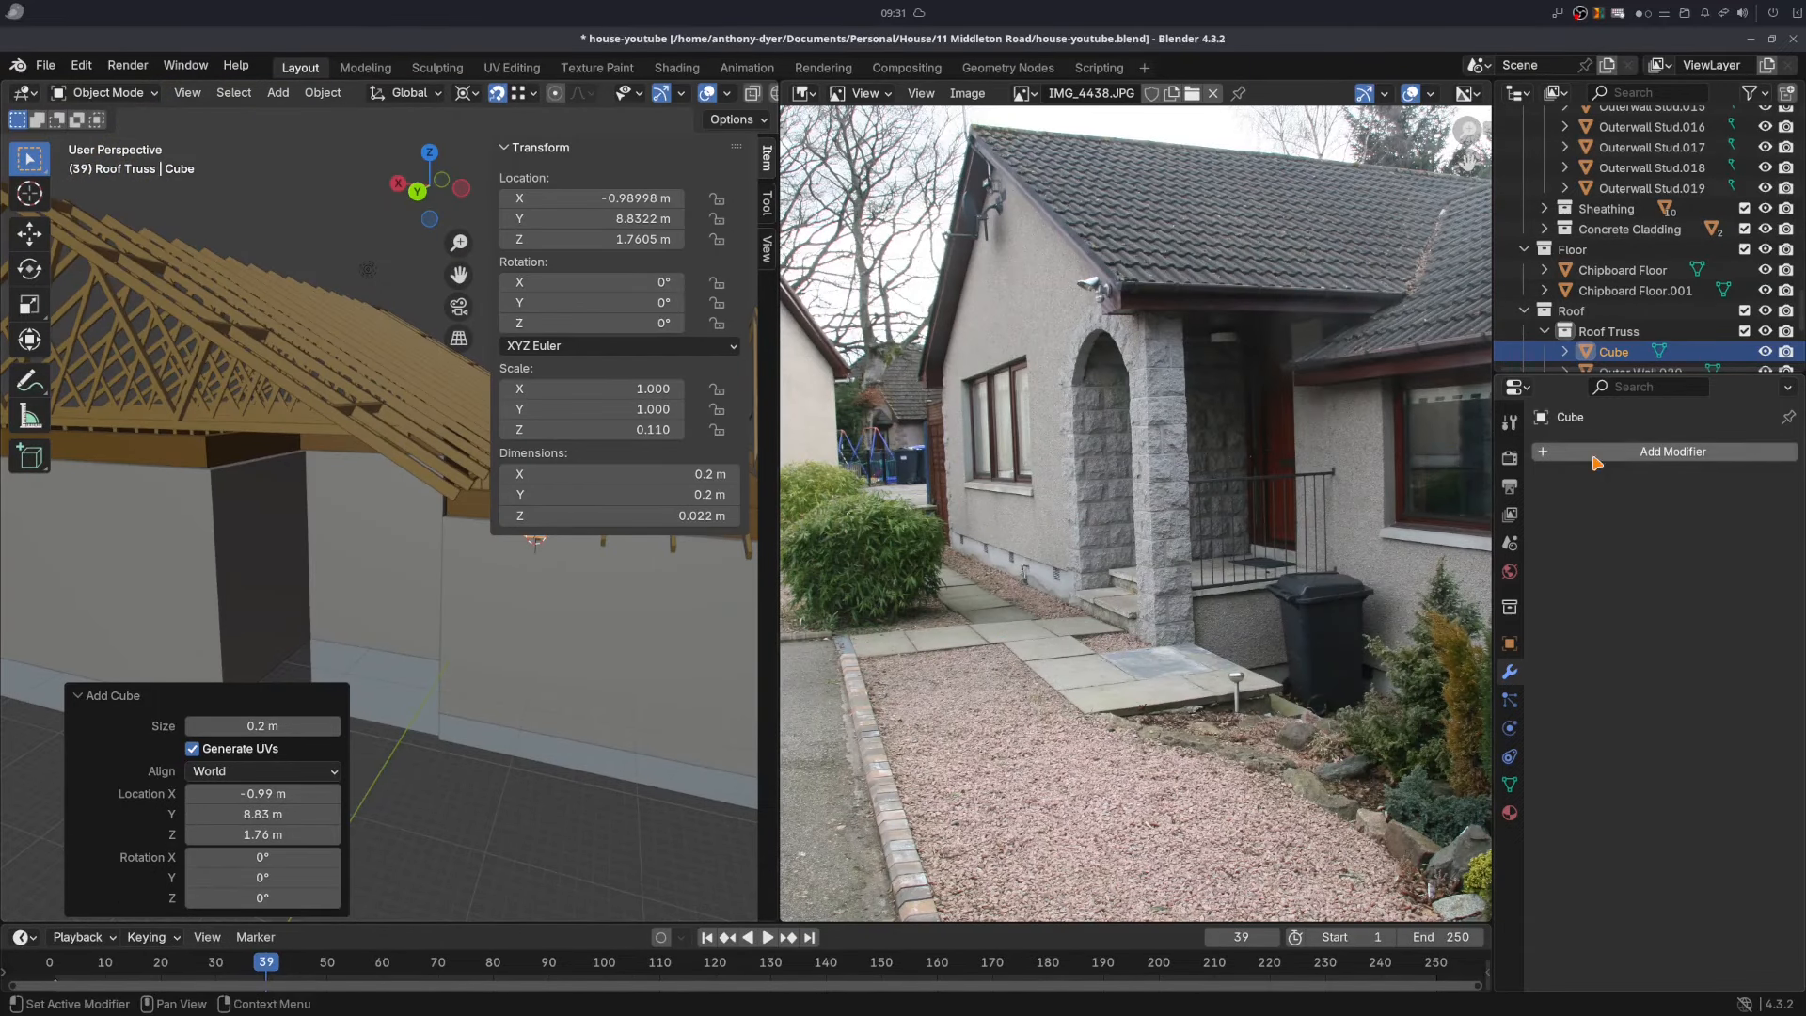
- Create a new material on the thin board and name it Wood Brown Paint
middle_click_drag(508, 573, 526, 626, "shift")
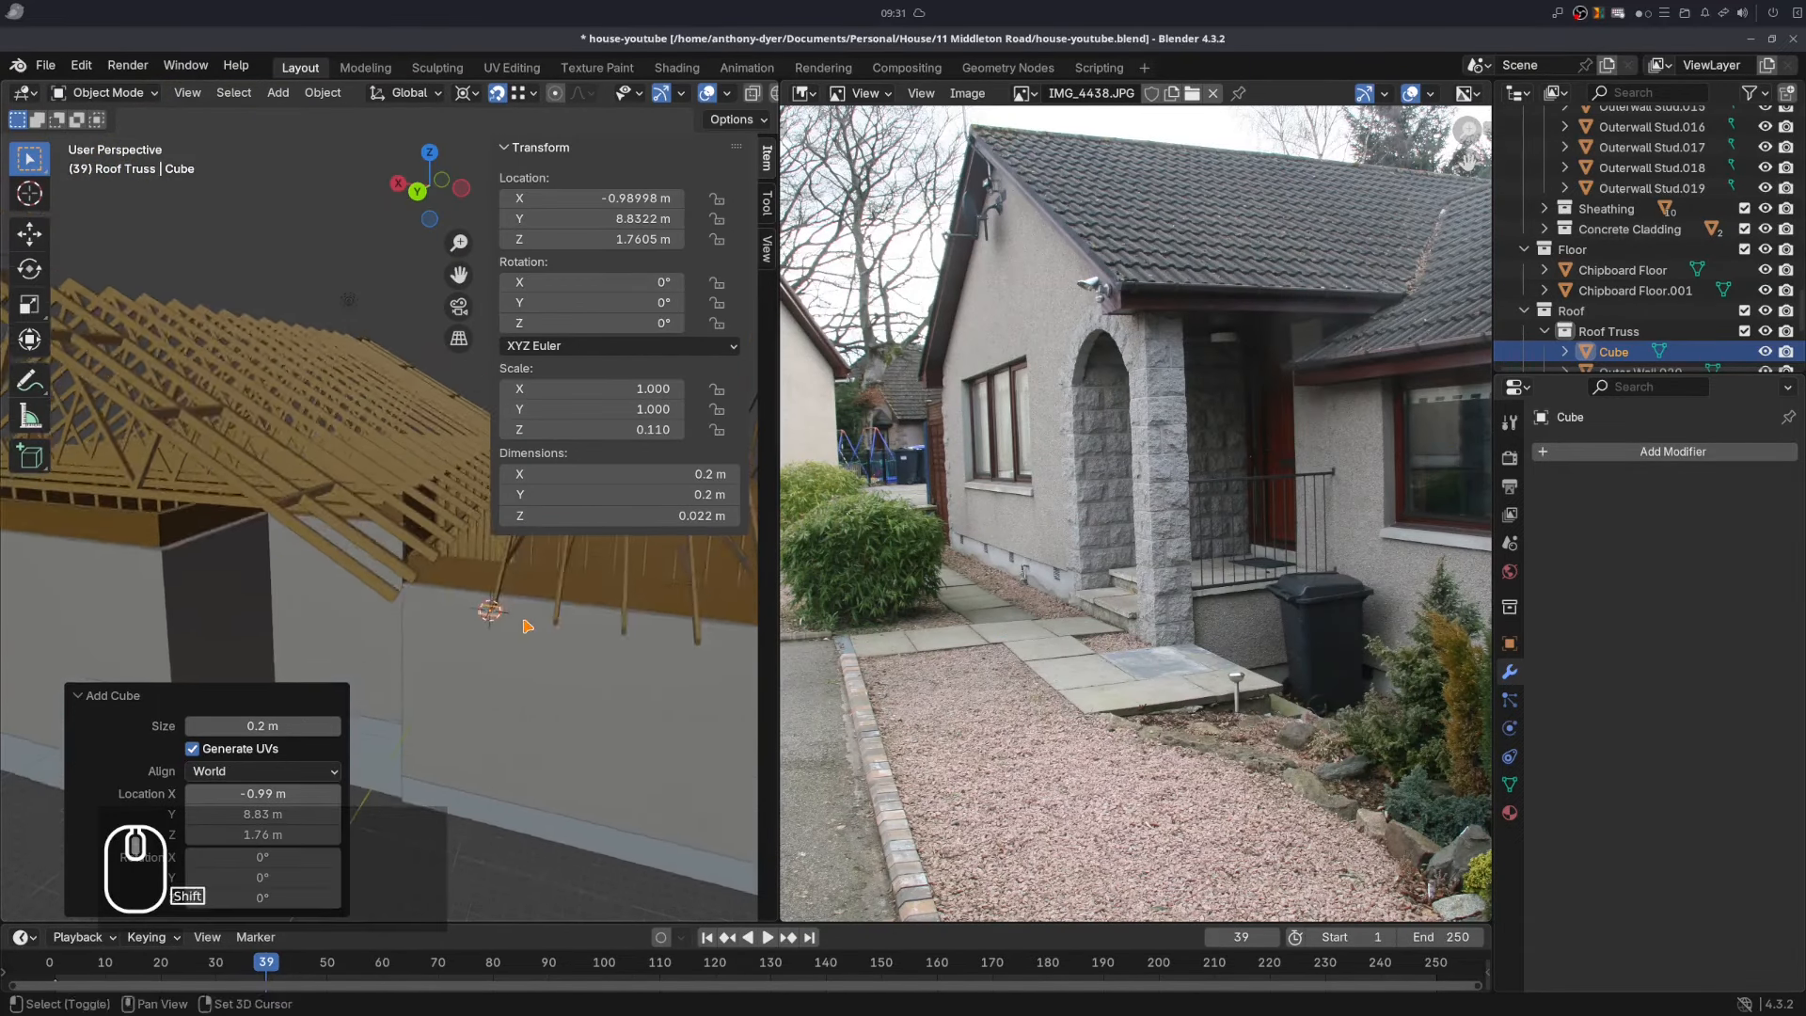
scroll(530, 644, "up", 3)
left_click(1510, 812)
left_click(1645, 533)
double_click(1614, 533)
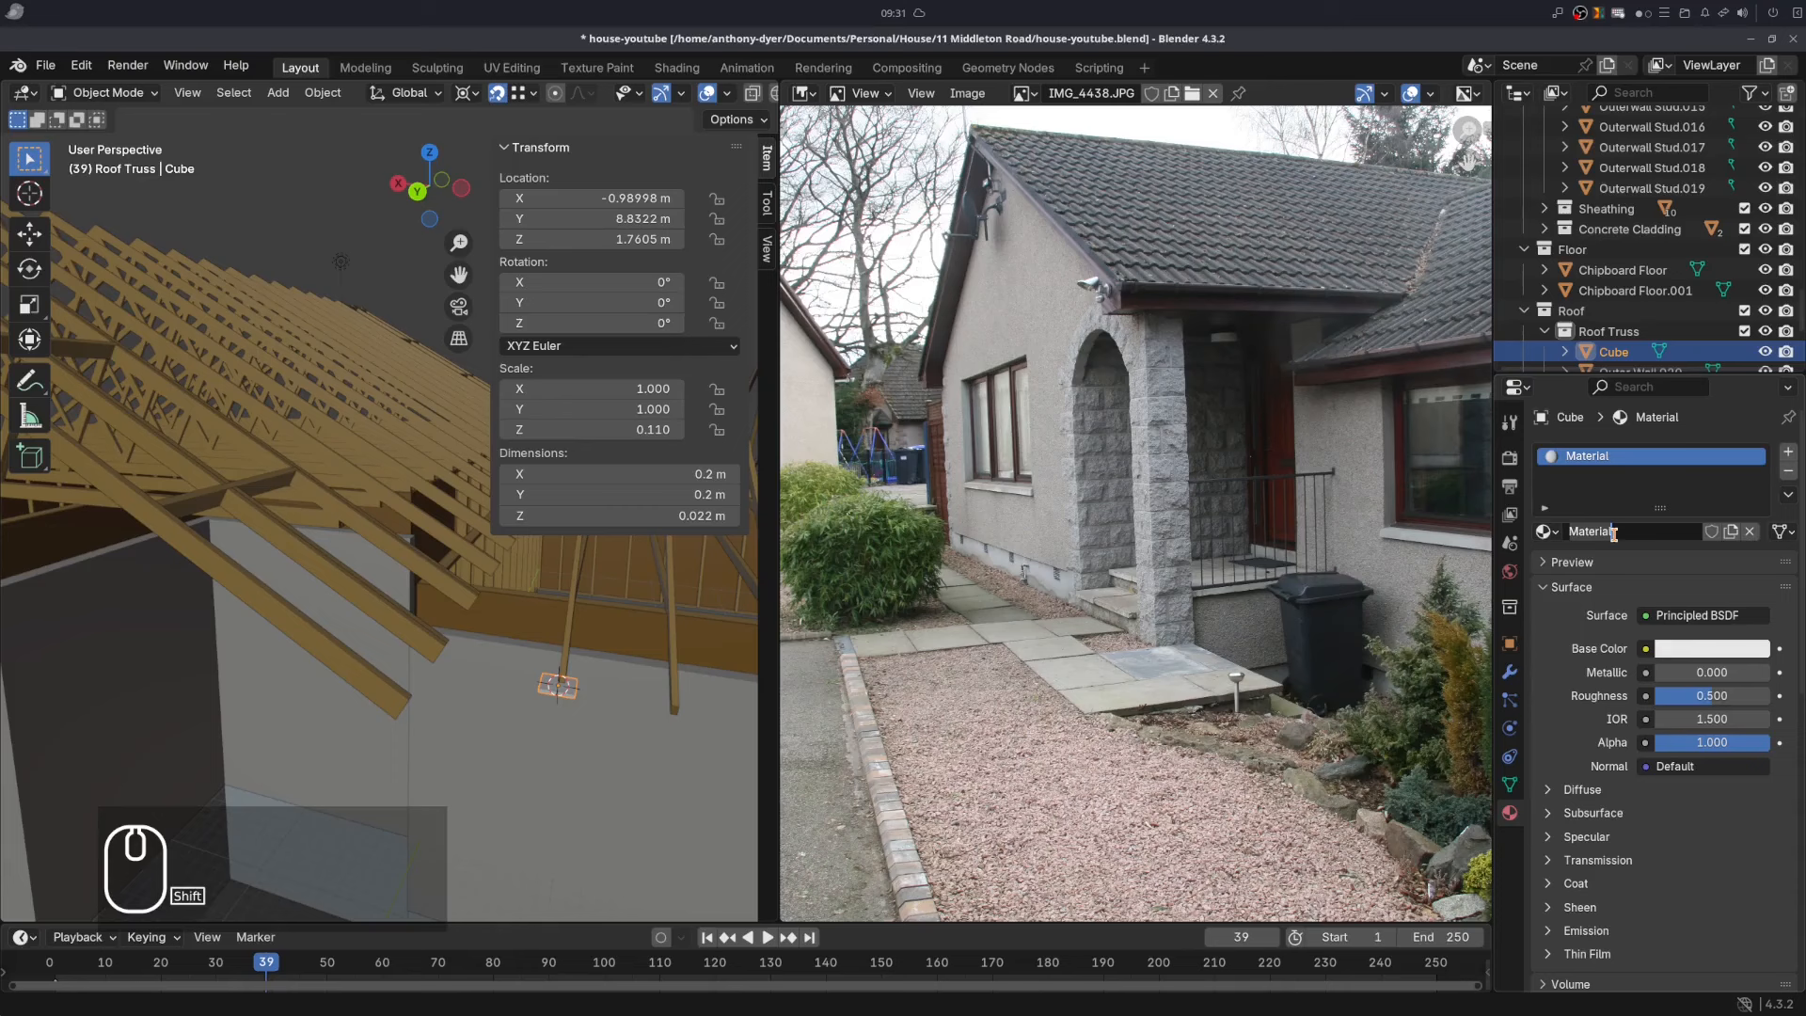
type("Wood Brown Paint")
key("Return")
- Set the material's base color by sampling the dark brown eaves board in the house photo
left_click(1695, 648)
left_click(1749, 548)
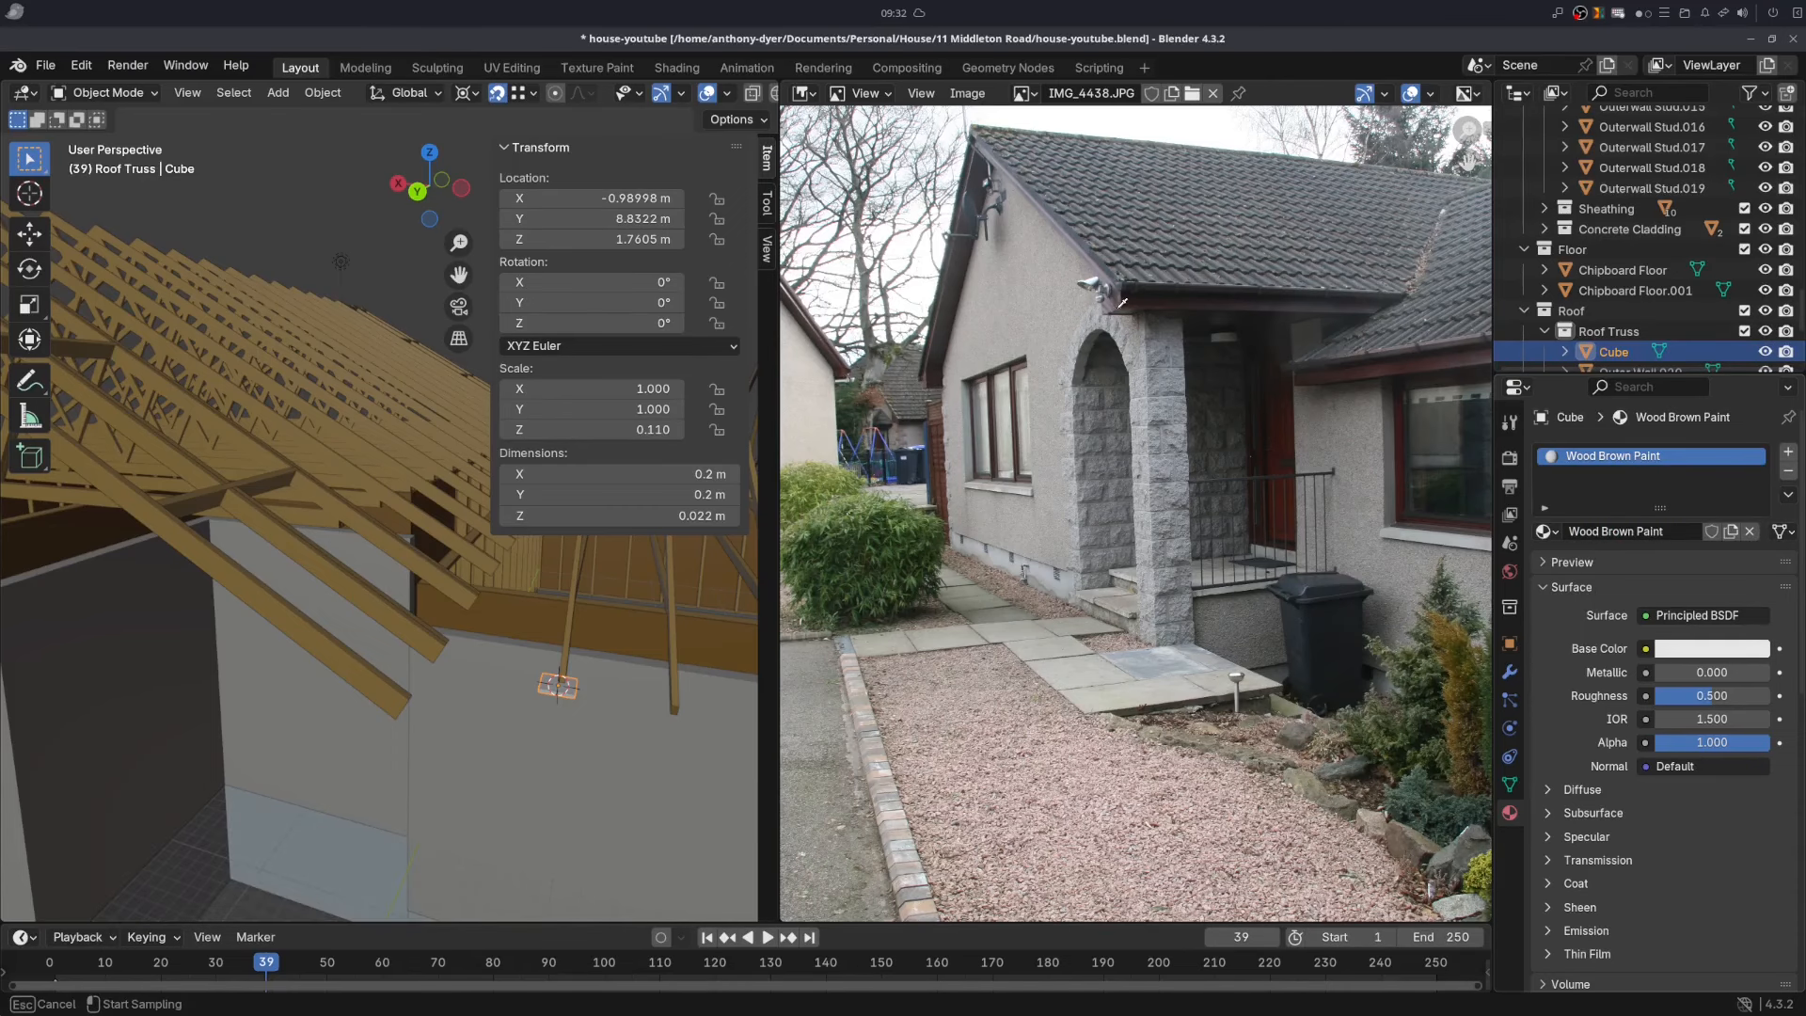
left_click(1122, 302)
- Copy the base color's hex value into the material's viewport display color, keeping it as the base color too
left_click(1693, 648)
key("ctrl+x")
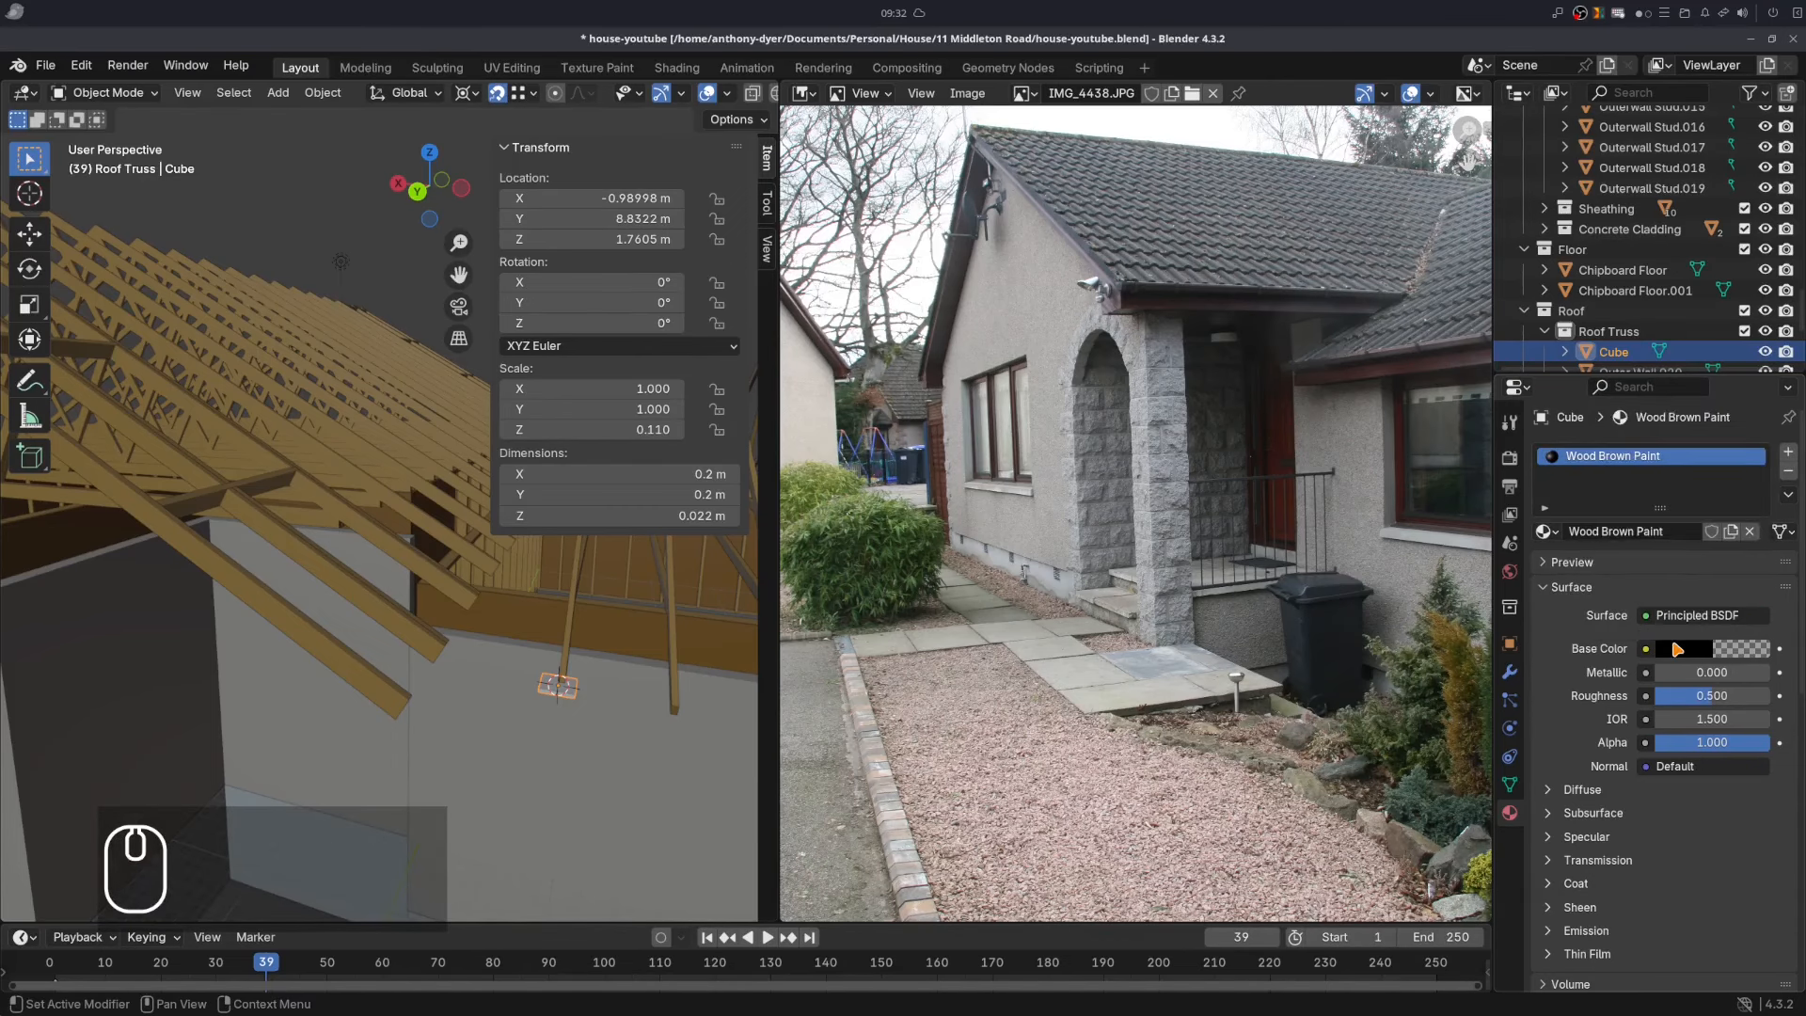
left_click(1677, 649)
double_click(1684, 619)
key("ctrl+v")
scroll(1626, 884, "down", 15)
left_click(1679, 882)
double_click(1691, 855)
key("ctrl+v")
key("Return")
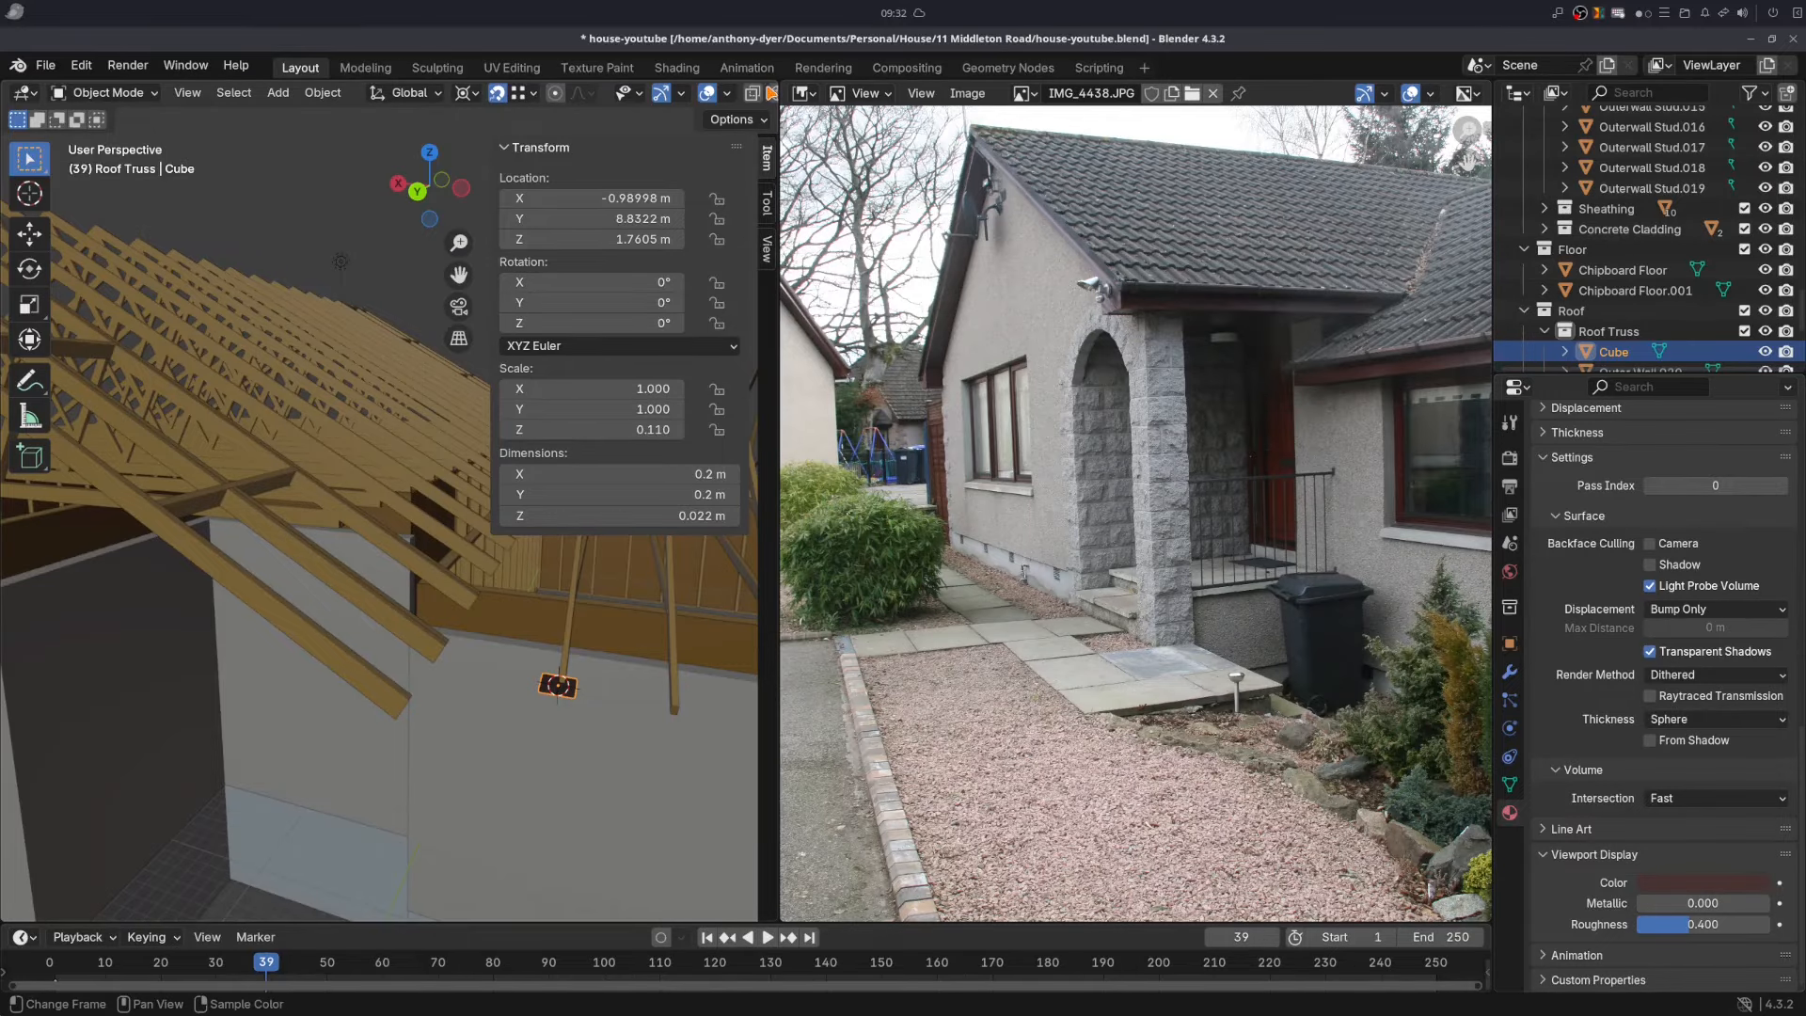
- Close the reference photo area to enlarge the 3D viewport and show the board in Material Preview shading
middle_click_drag(702, 185, 689, 161)
left_click_drag(776, 86, 927, 311)
scroll(1069, 683, "up", 4)
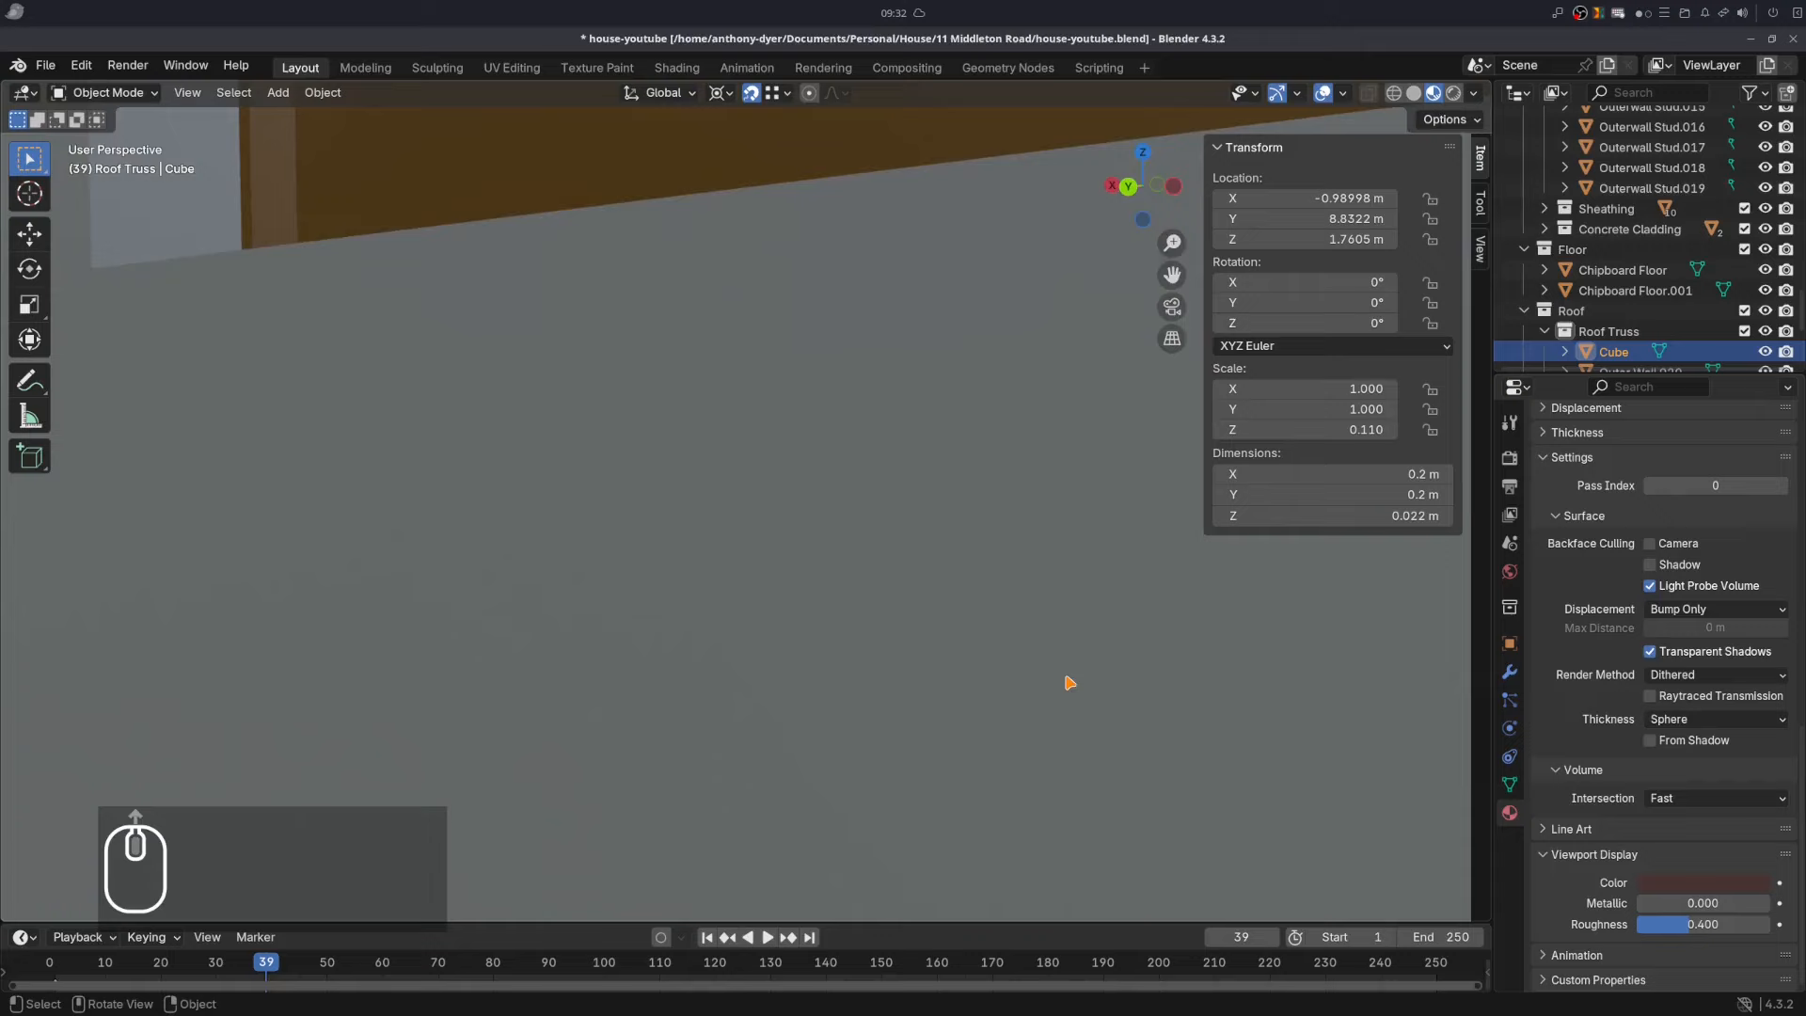
key("KP_Decimal")
- Duplicate the thin board beside the original and set the copy's dimensions to 0.019 m in Y and 0.19 m in Z
key("shift+d")
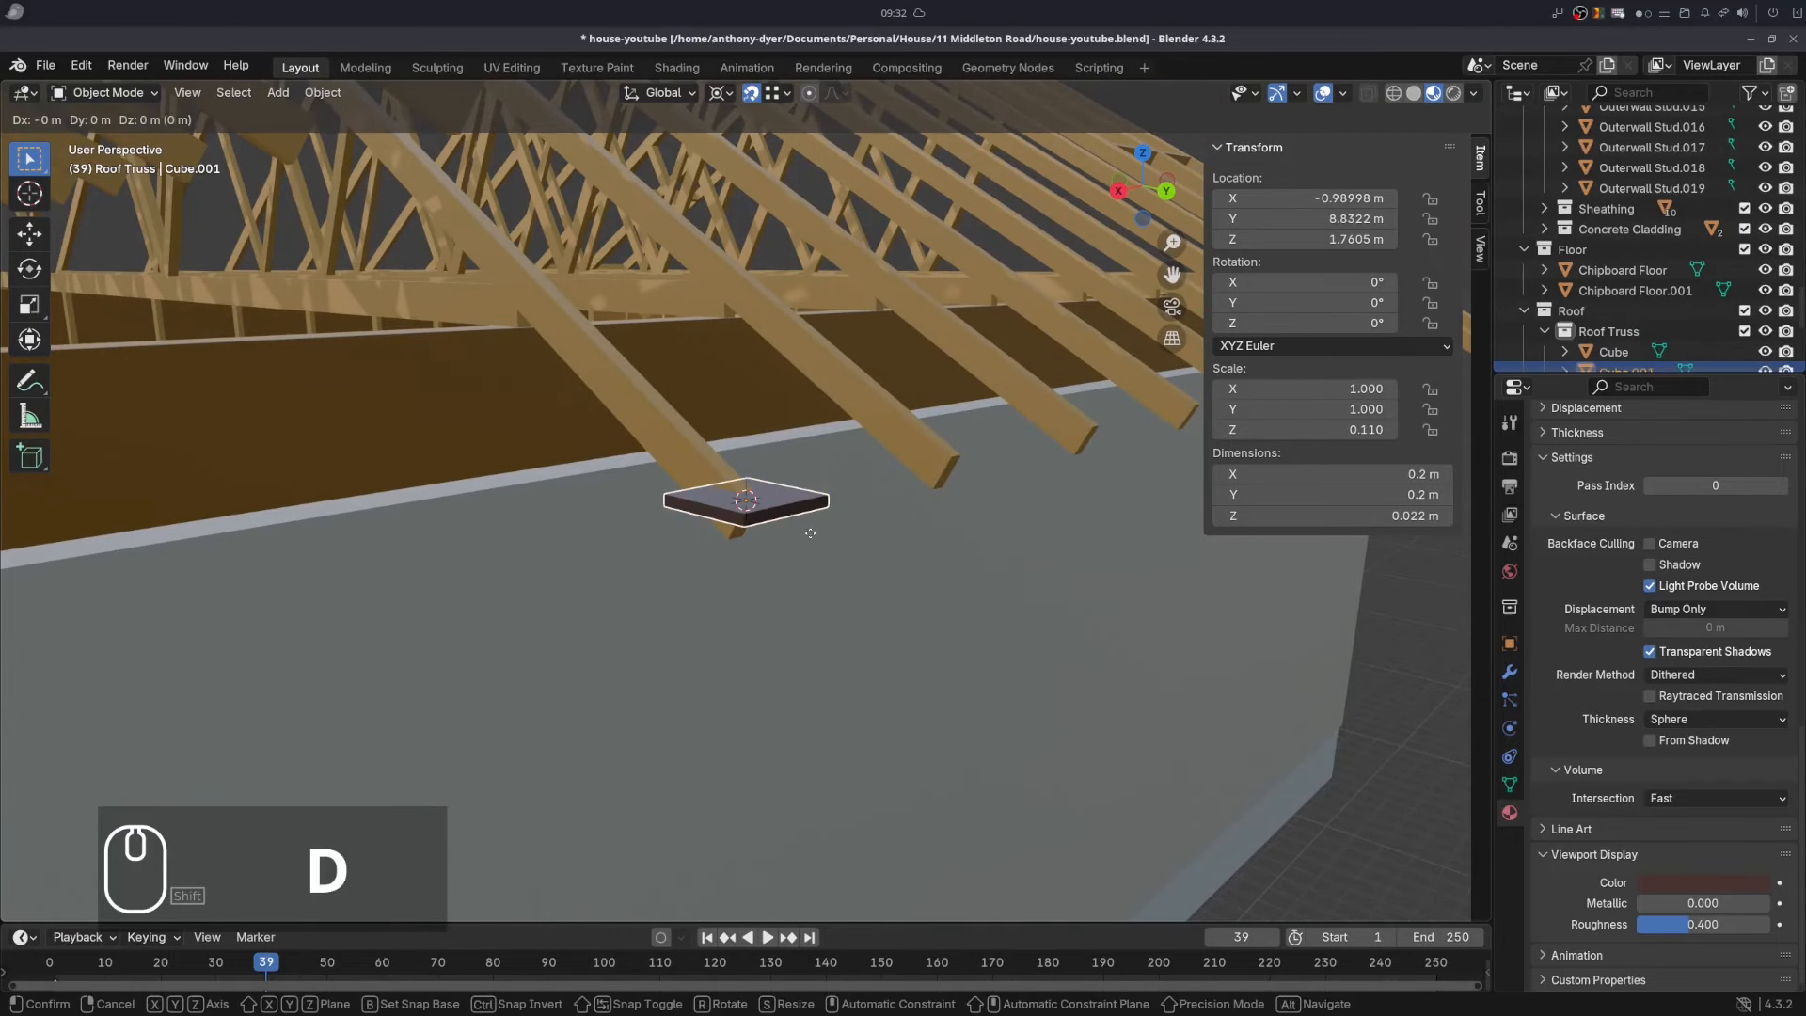
left_click(906, 486)
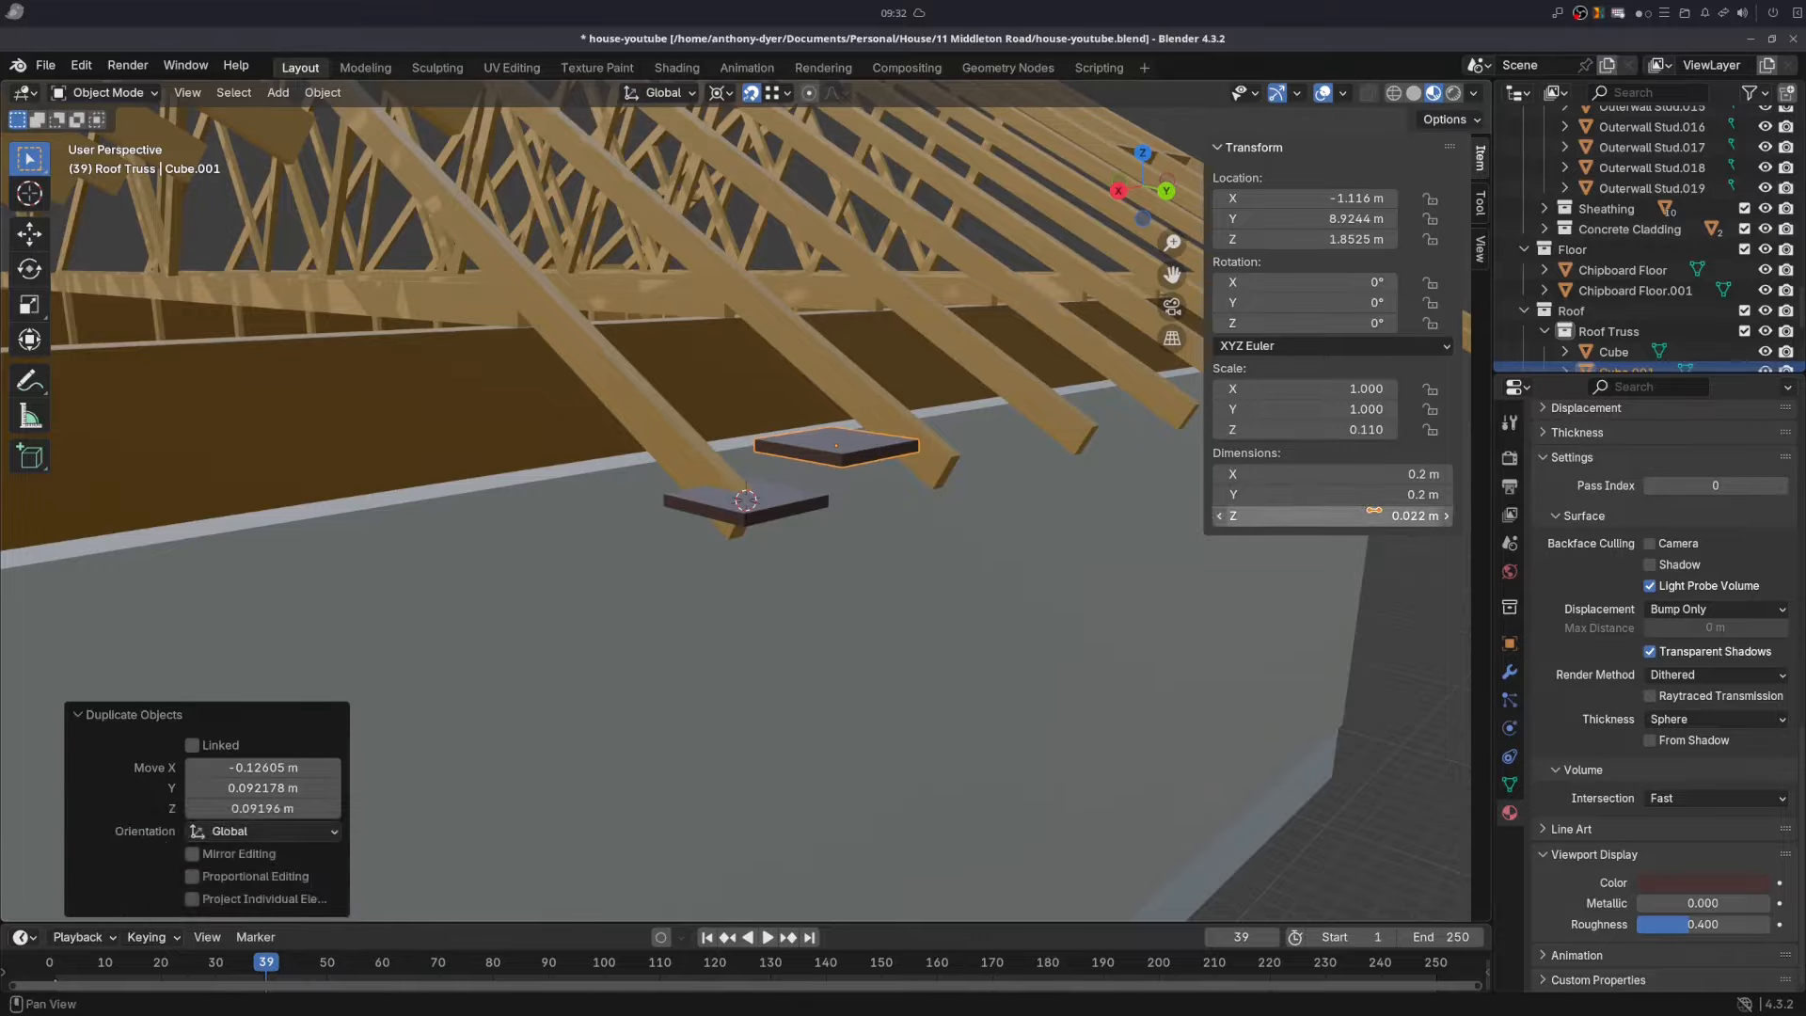
left_click(1375, 496)
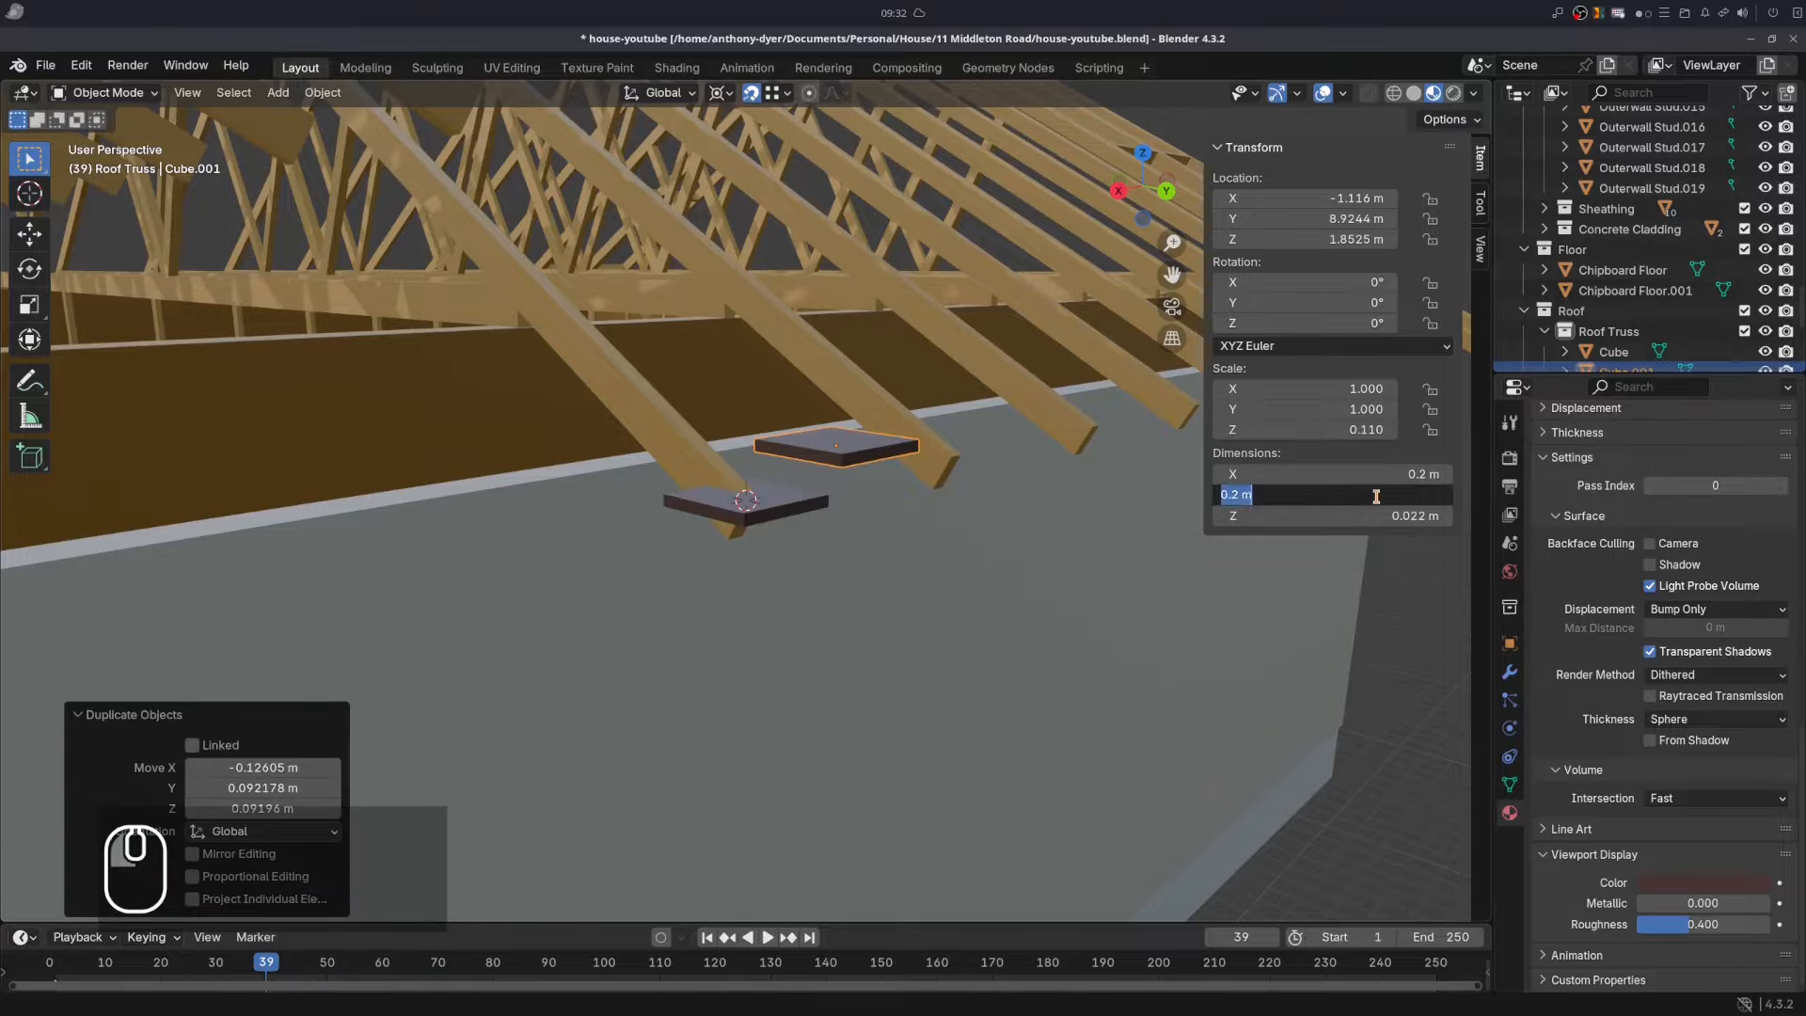
type("0.019")
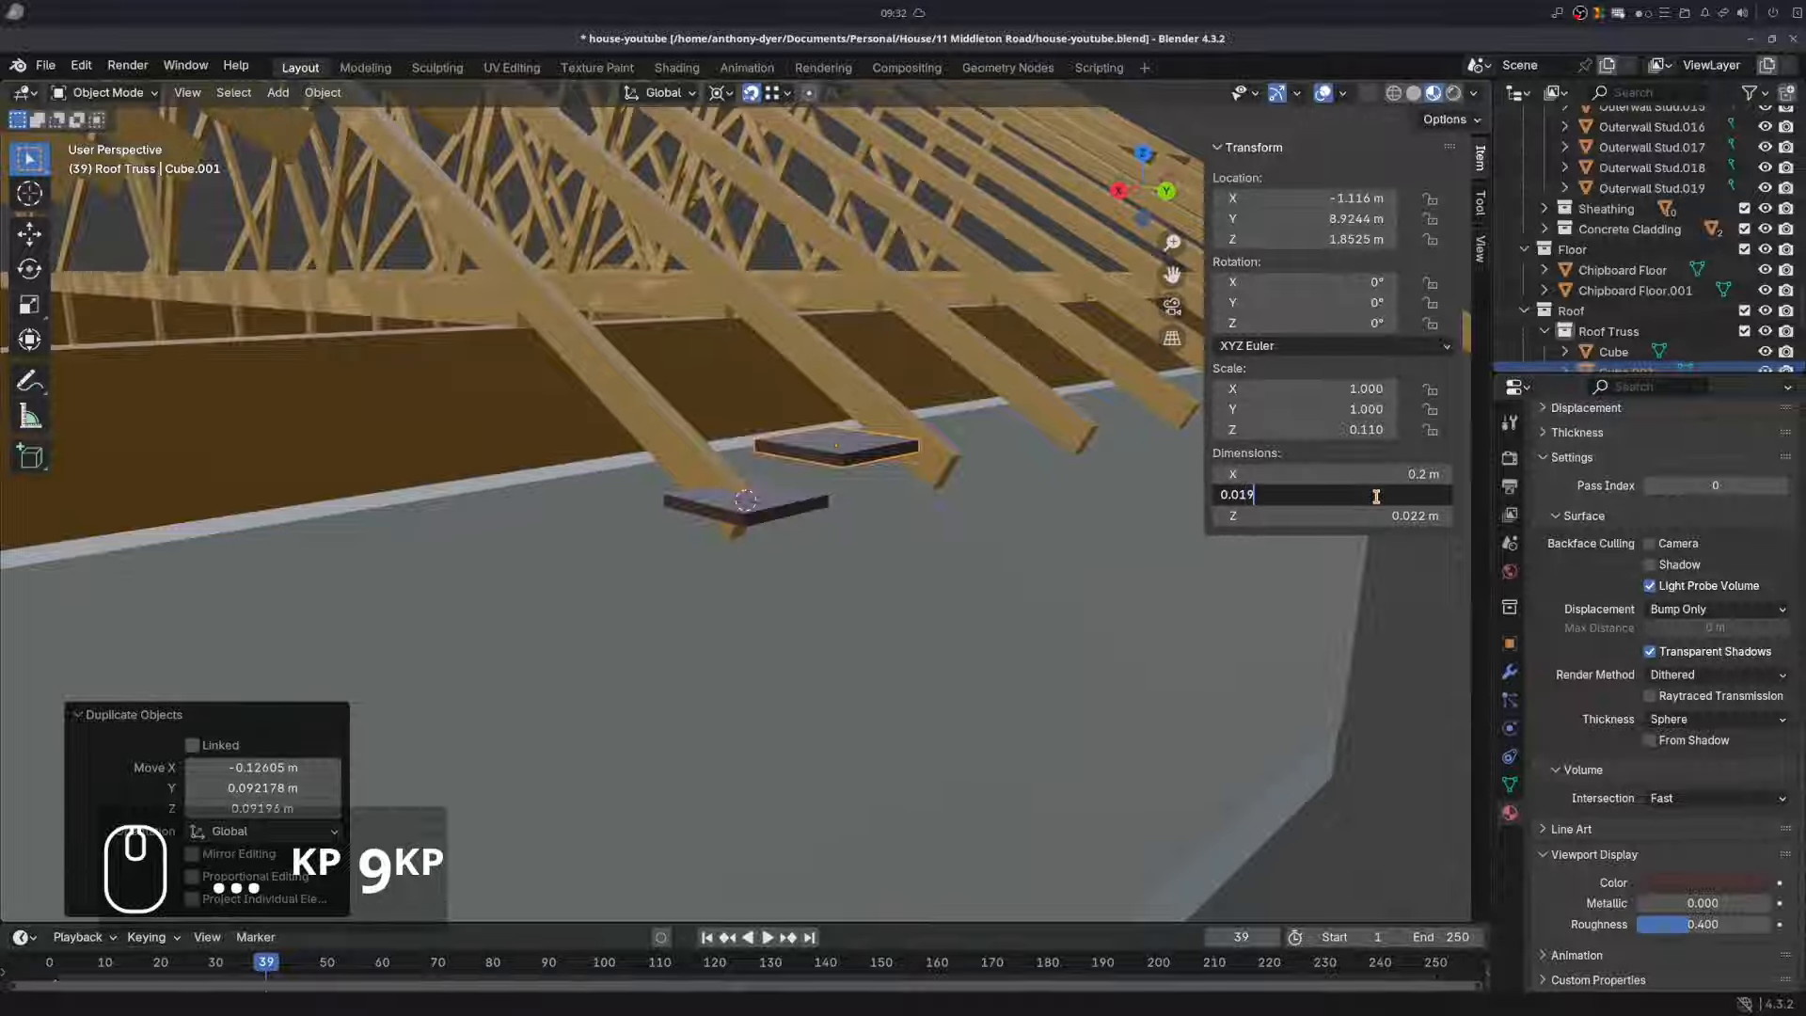
key("Return")
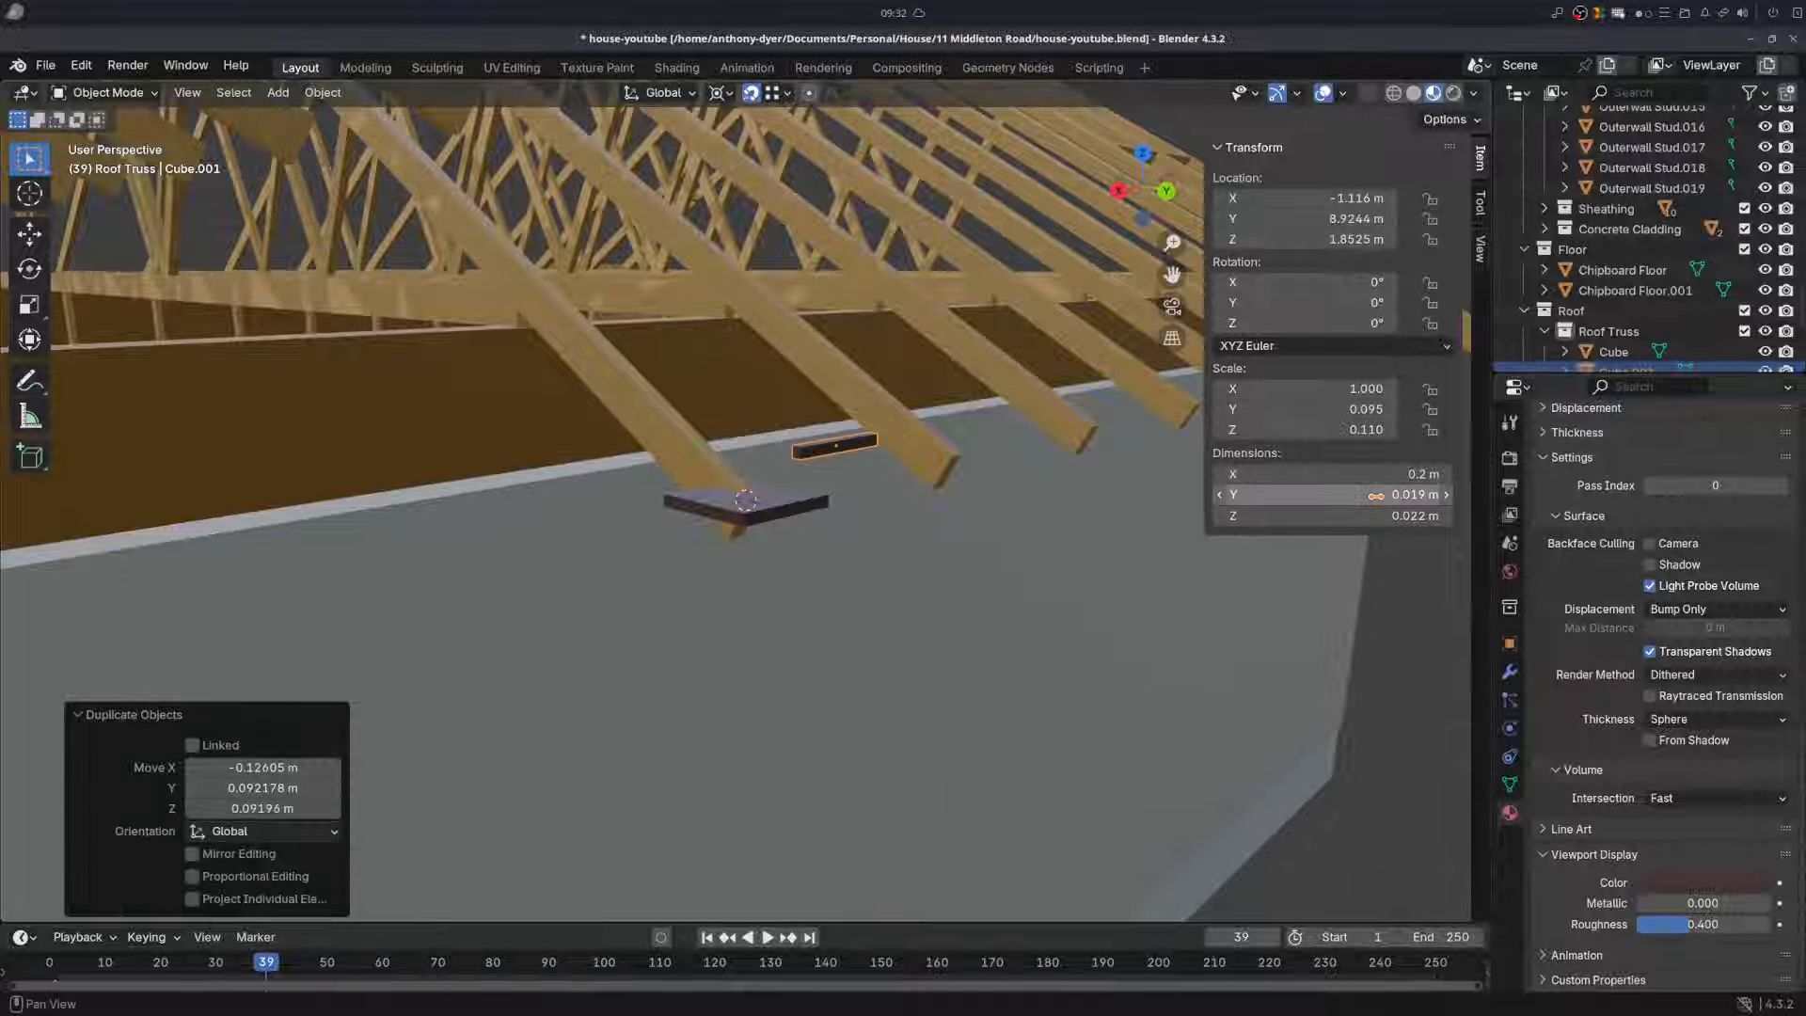
left_click(1370, 515)
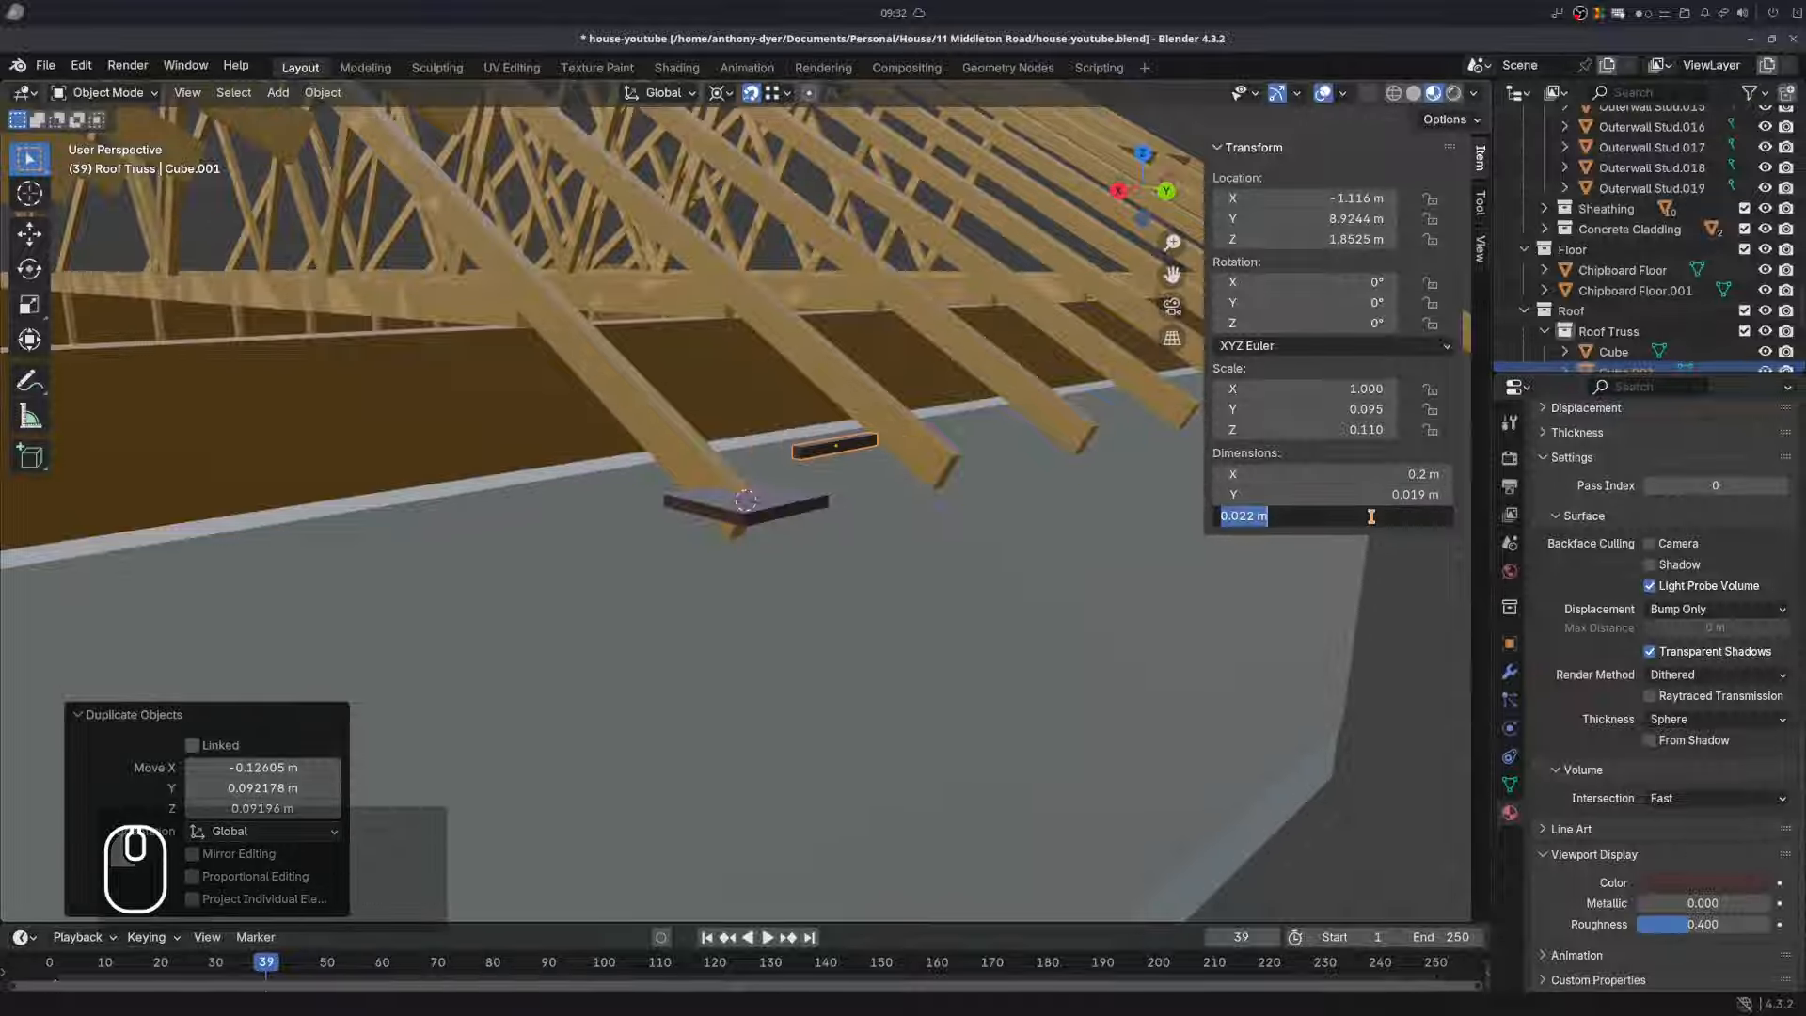
type("0.19")
key("Return")
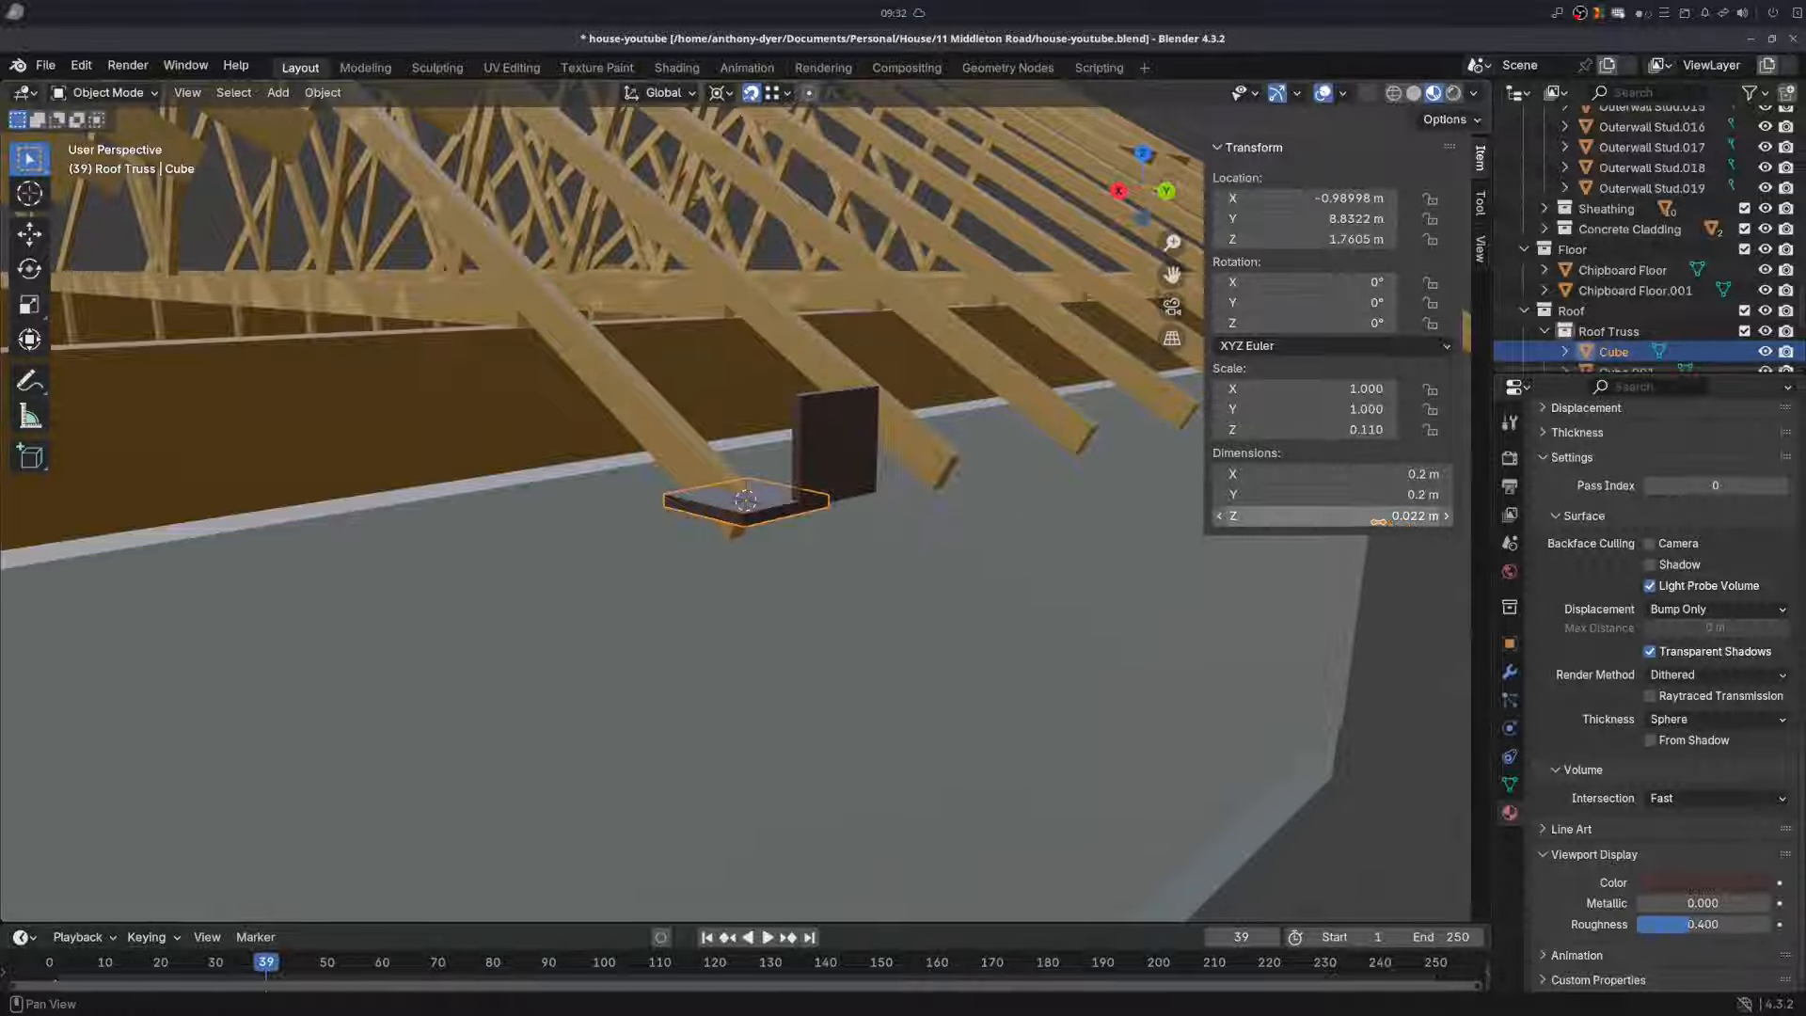
- Set the original flat board's Y dimension to 0.25 m
left_click(1365, 495)
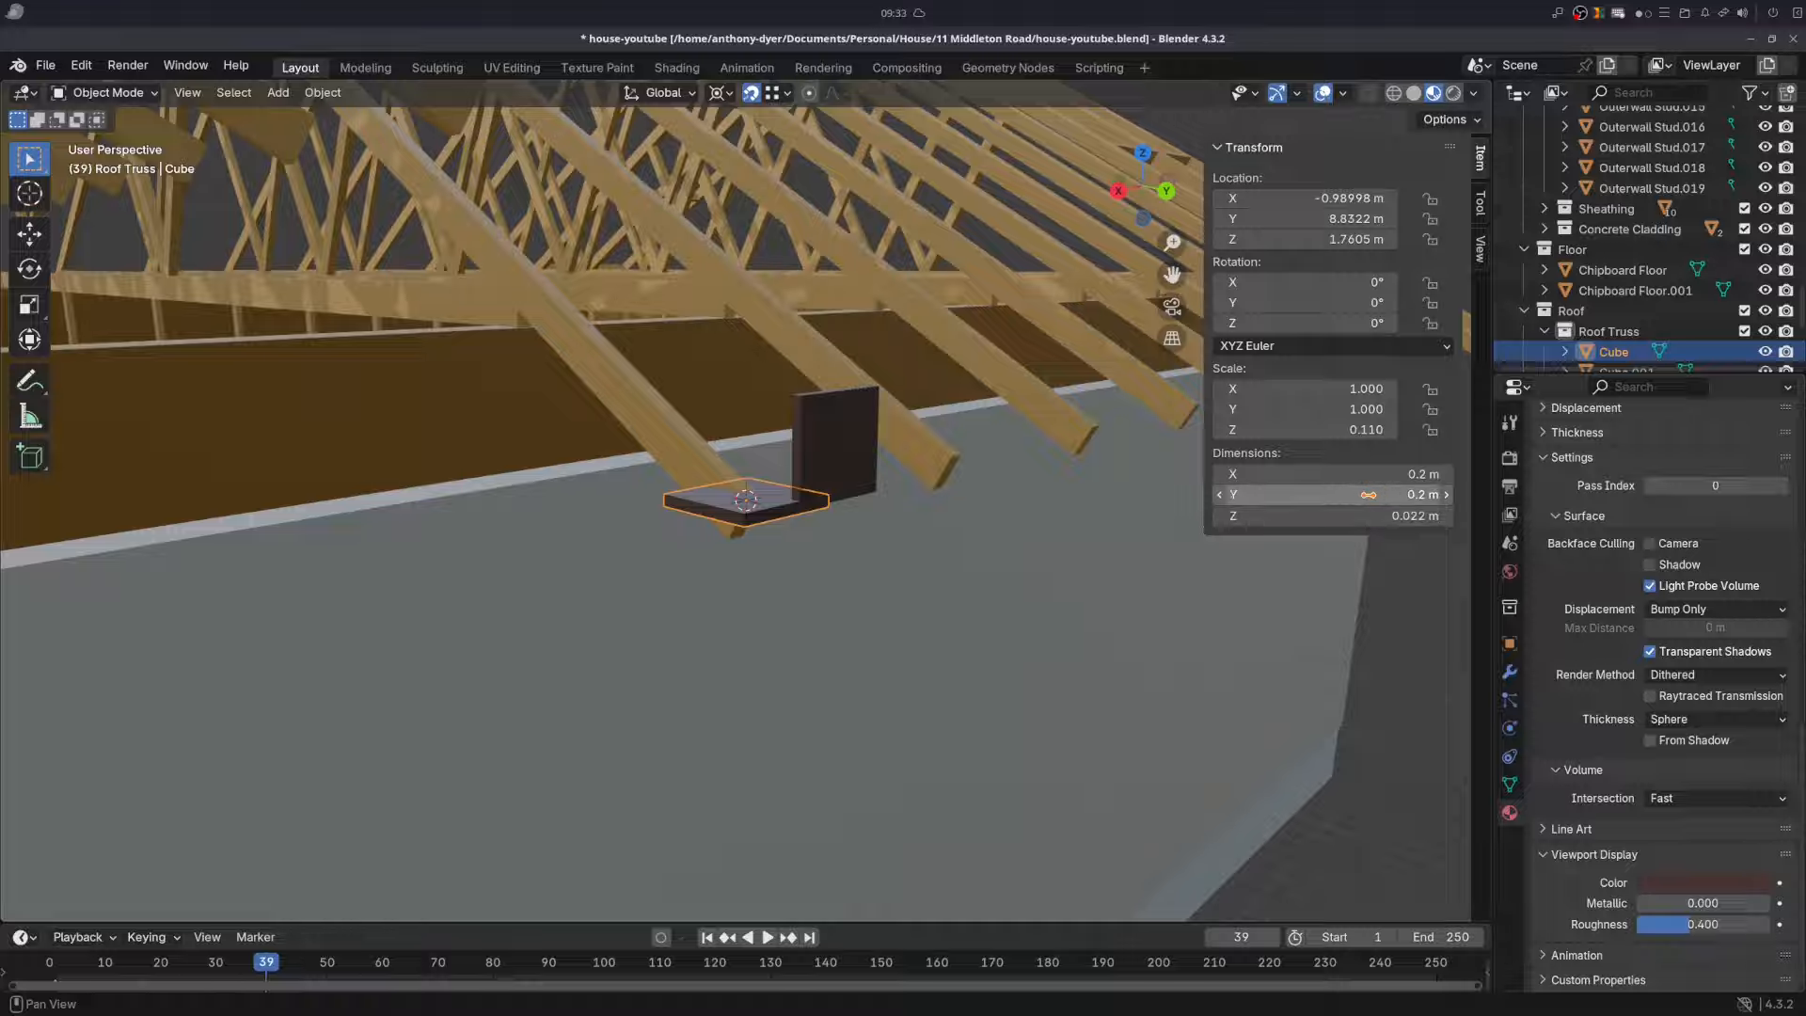
type("0.25")
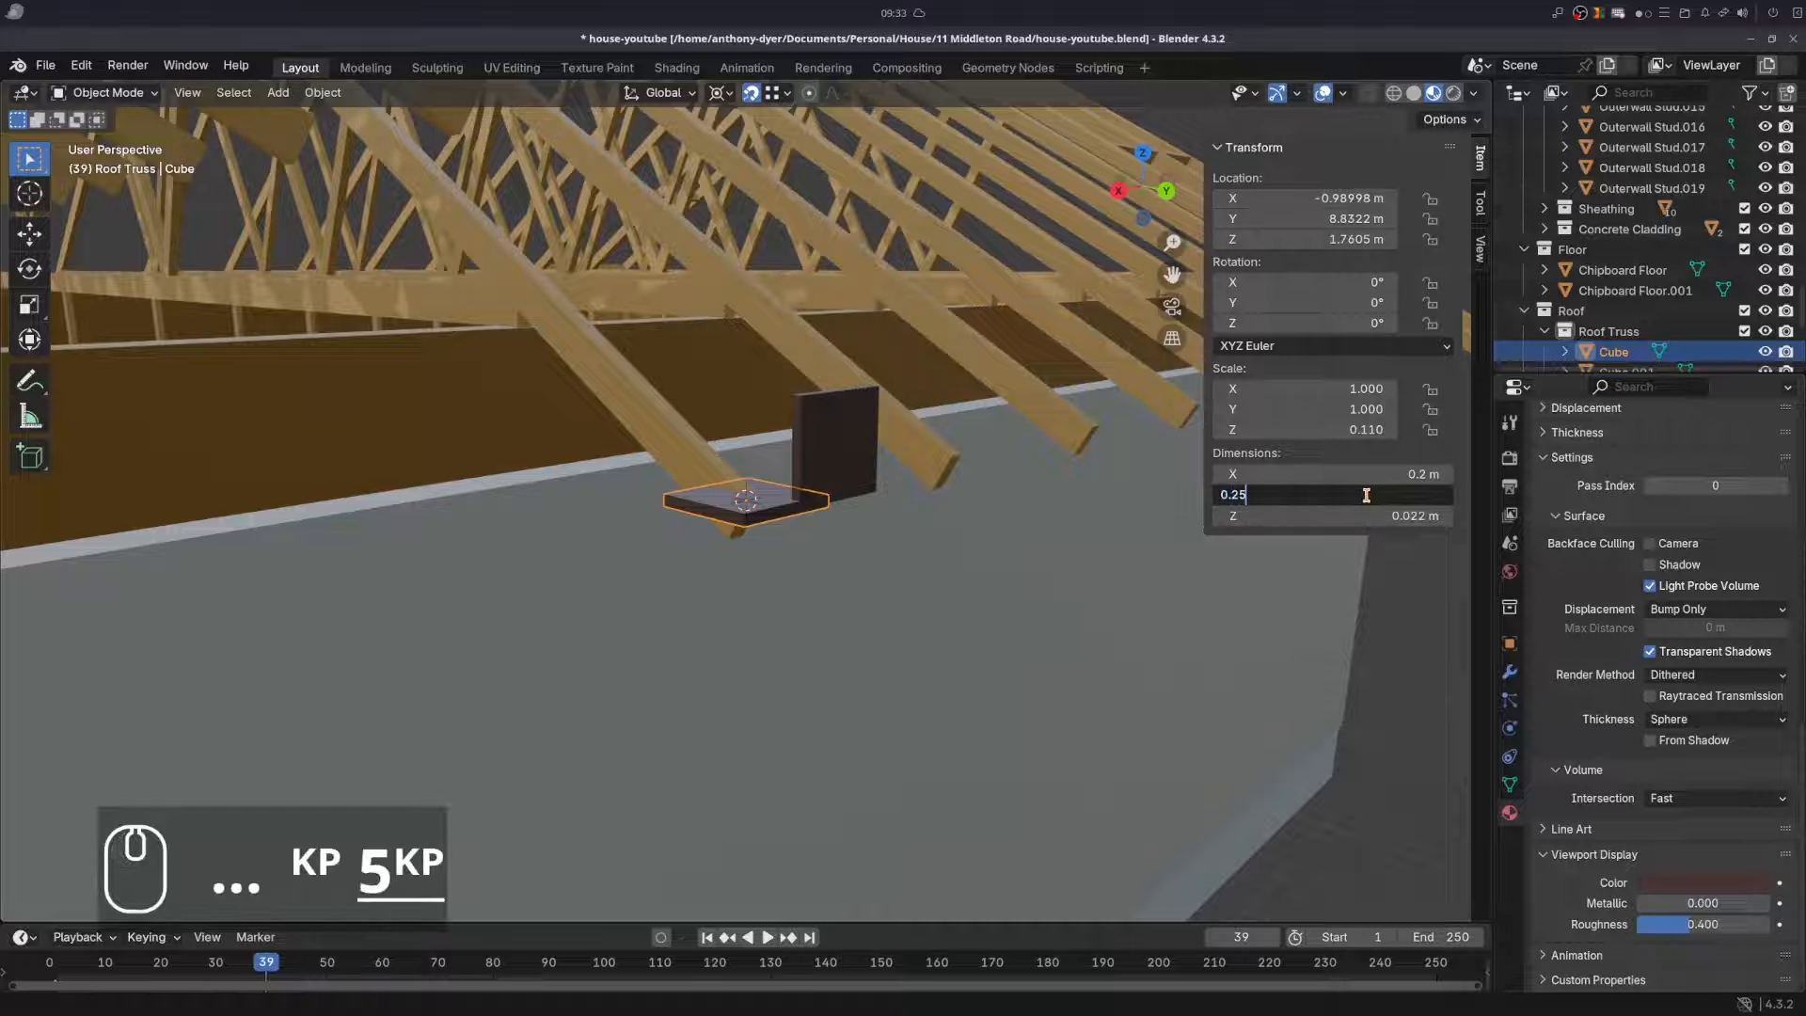
key("Return")
- Move the flat board by its corner, snapping it to the upper end corner of the outer wall
scroll(632, 620, "down", 3)
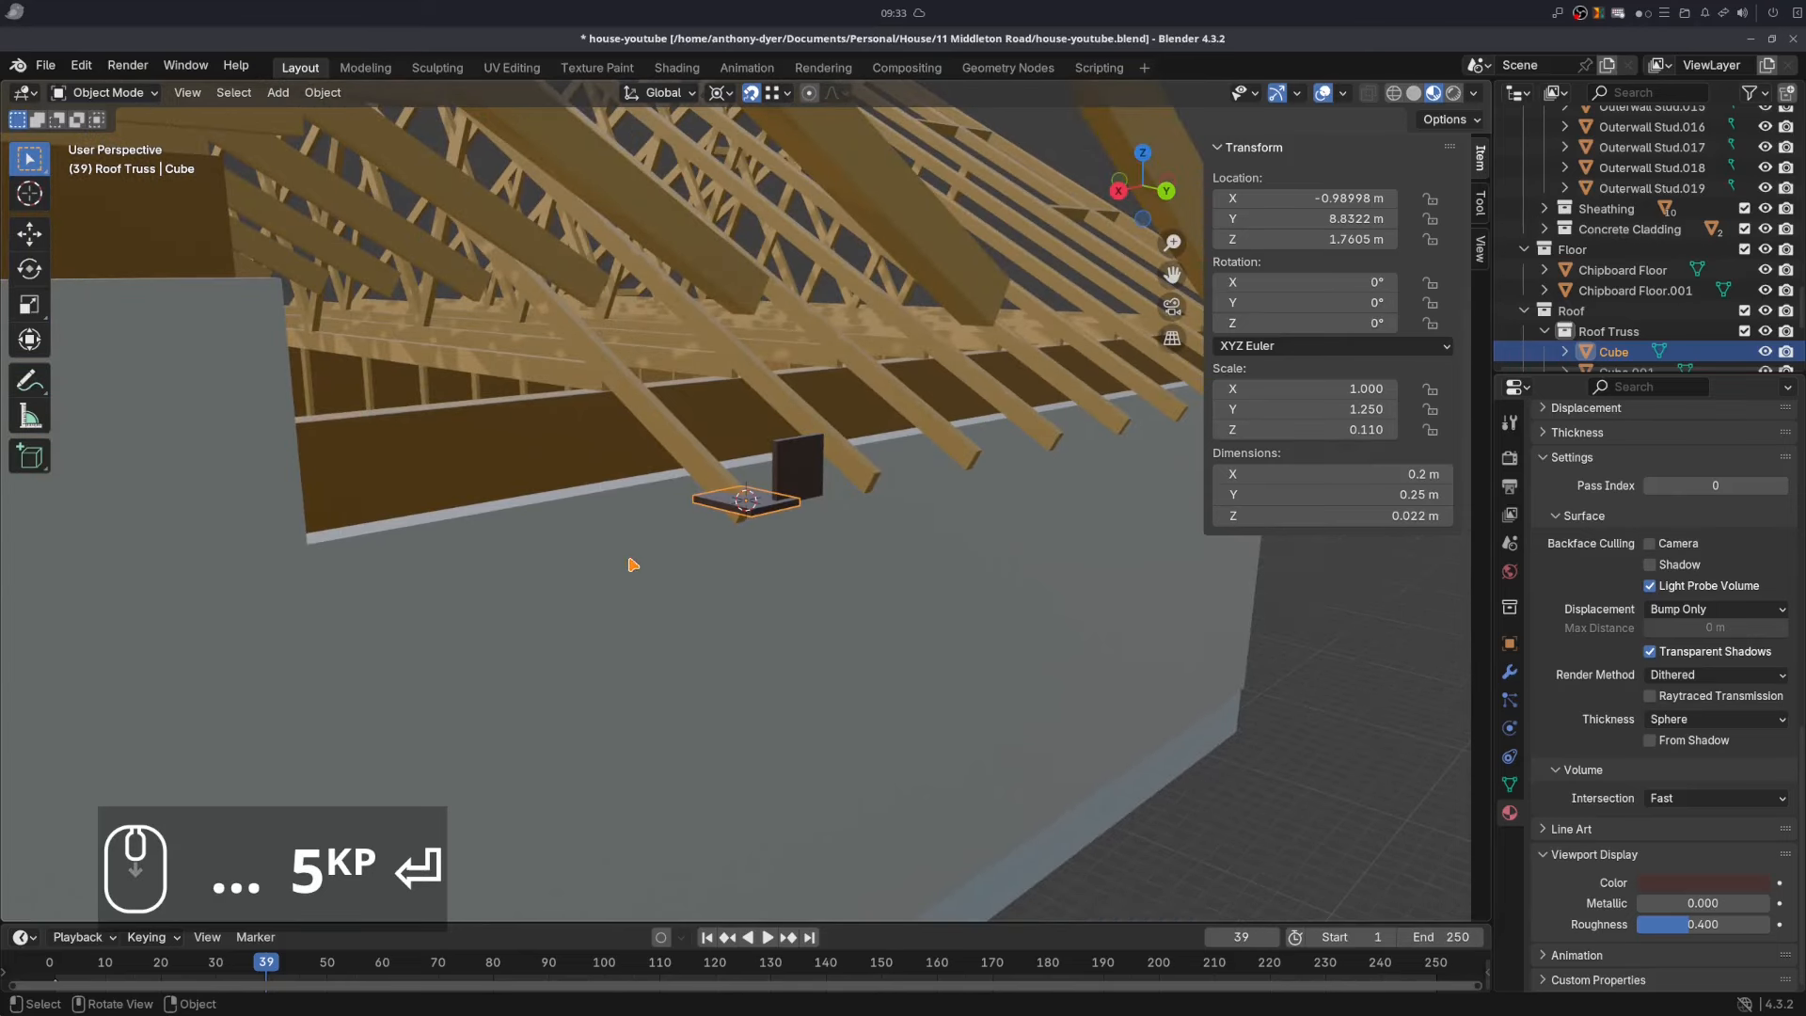
key("g")
key("b")
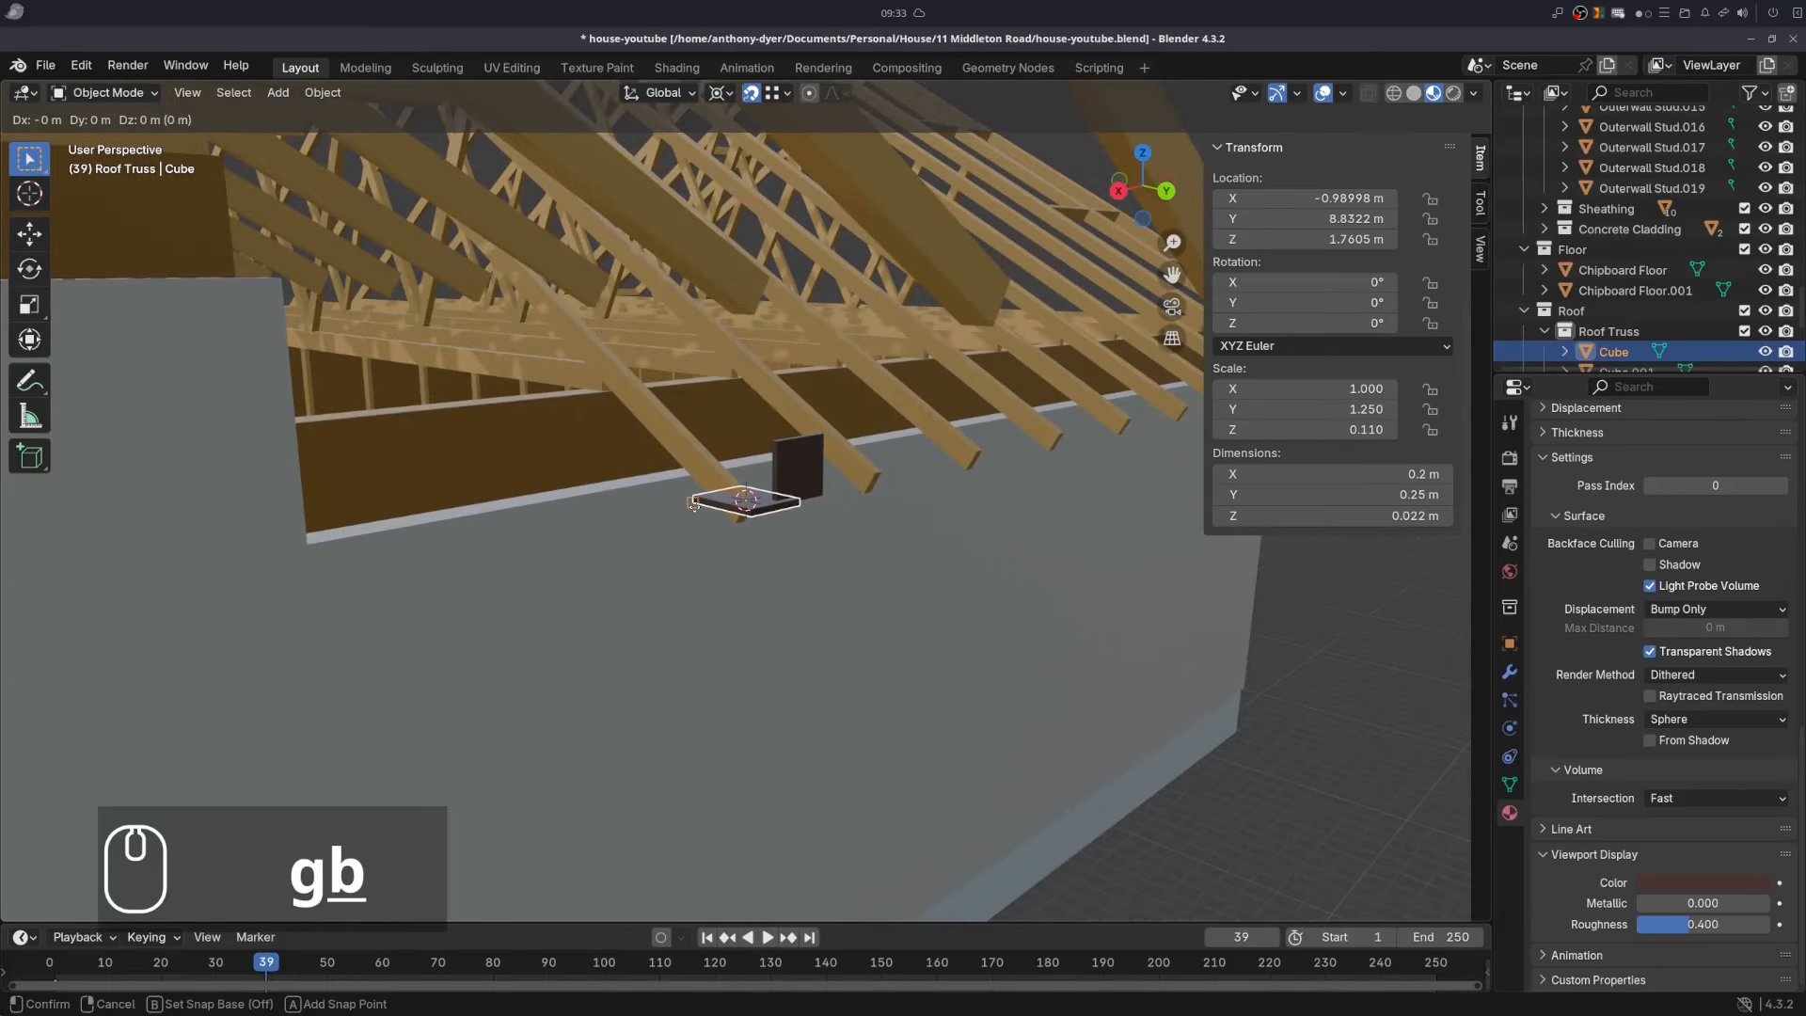
left_click(692, 503)
left_click(313, 545)
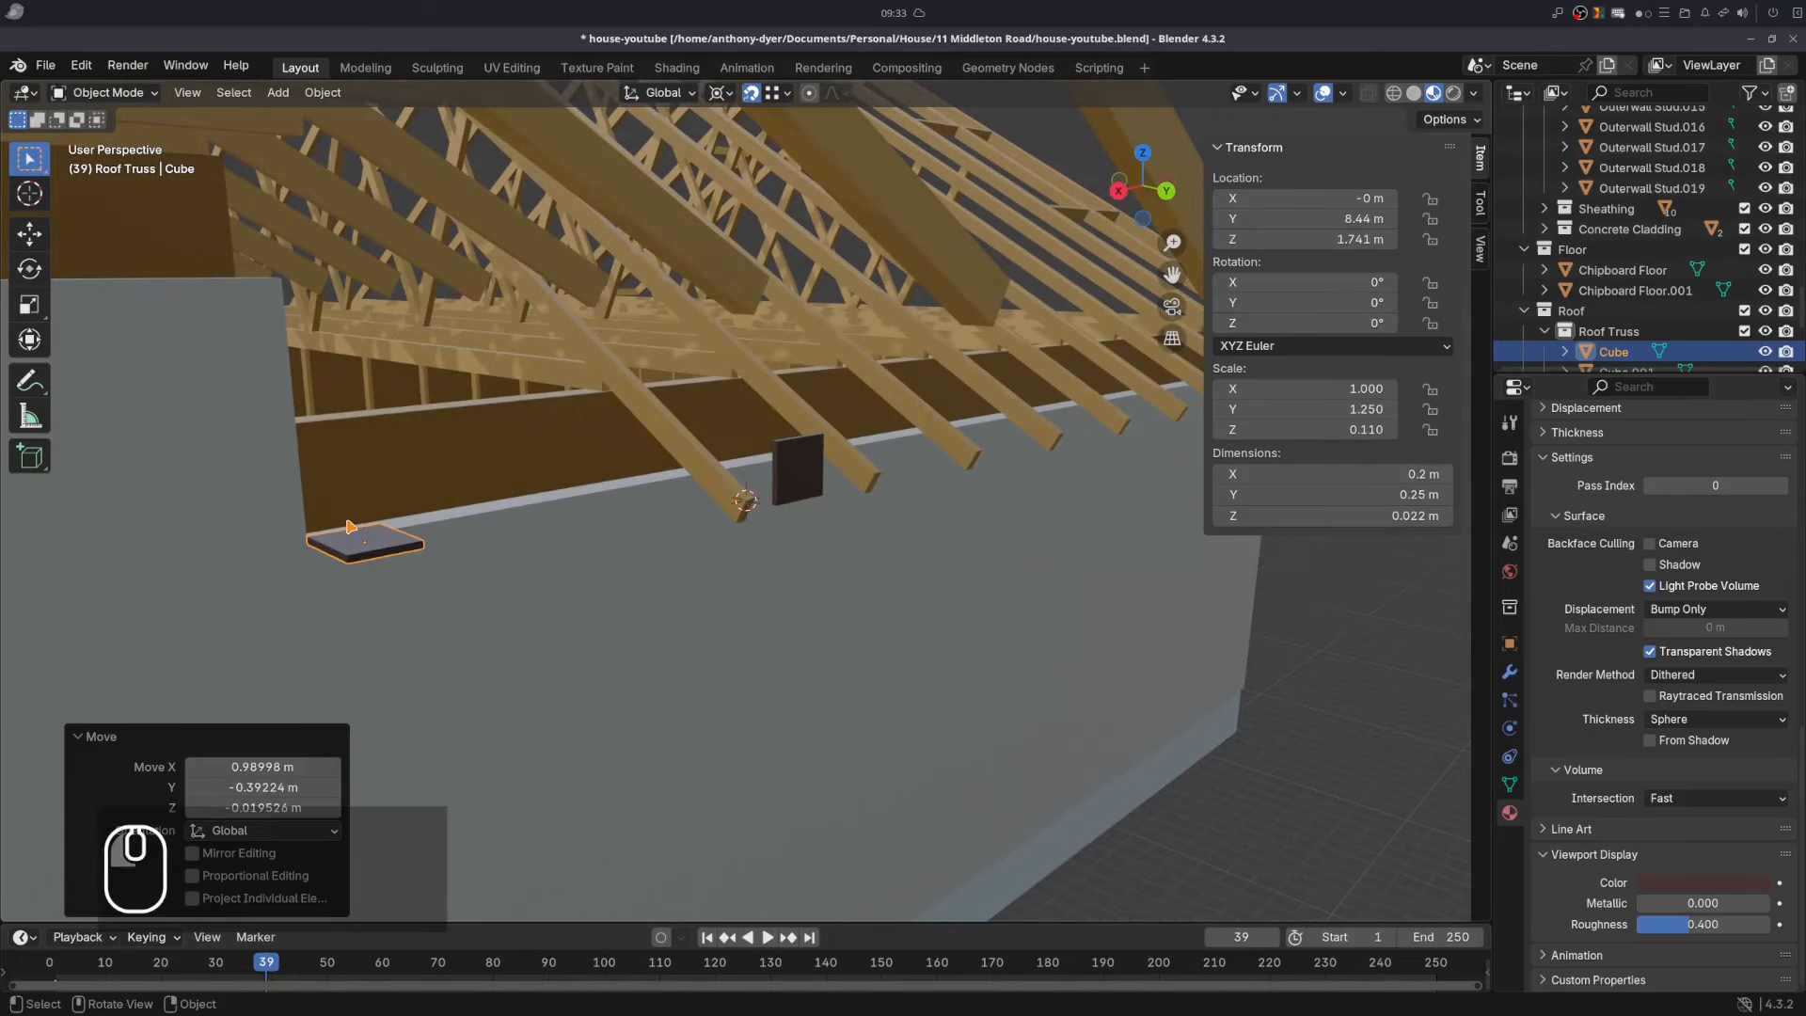
- Extend the flat board's wall-side face about 0.115 m along negative Y, into the outer wall
mouse_move(347, 516)
middle_mouse_down()
mouse_move(360, 574)
mouse_move(346, 525)
middle_mouse_up()
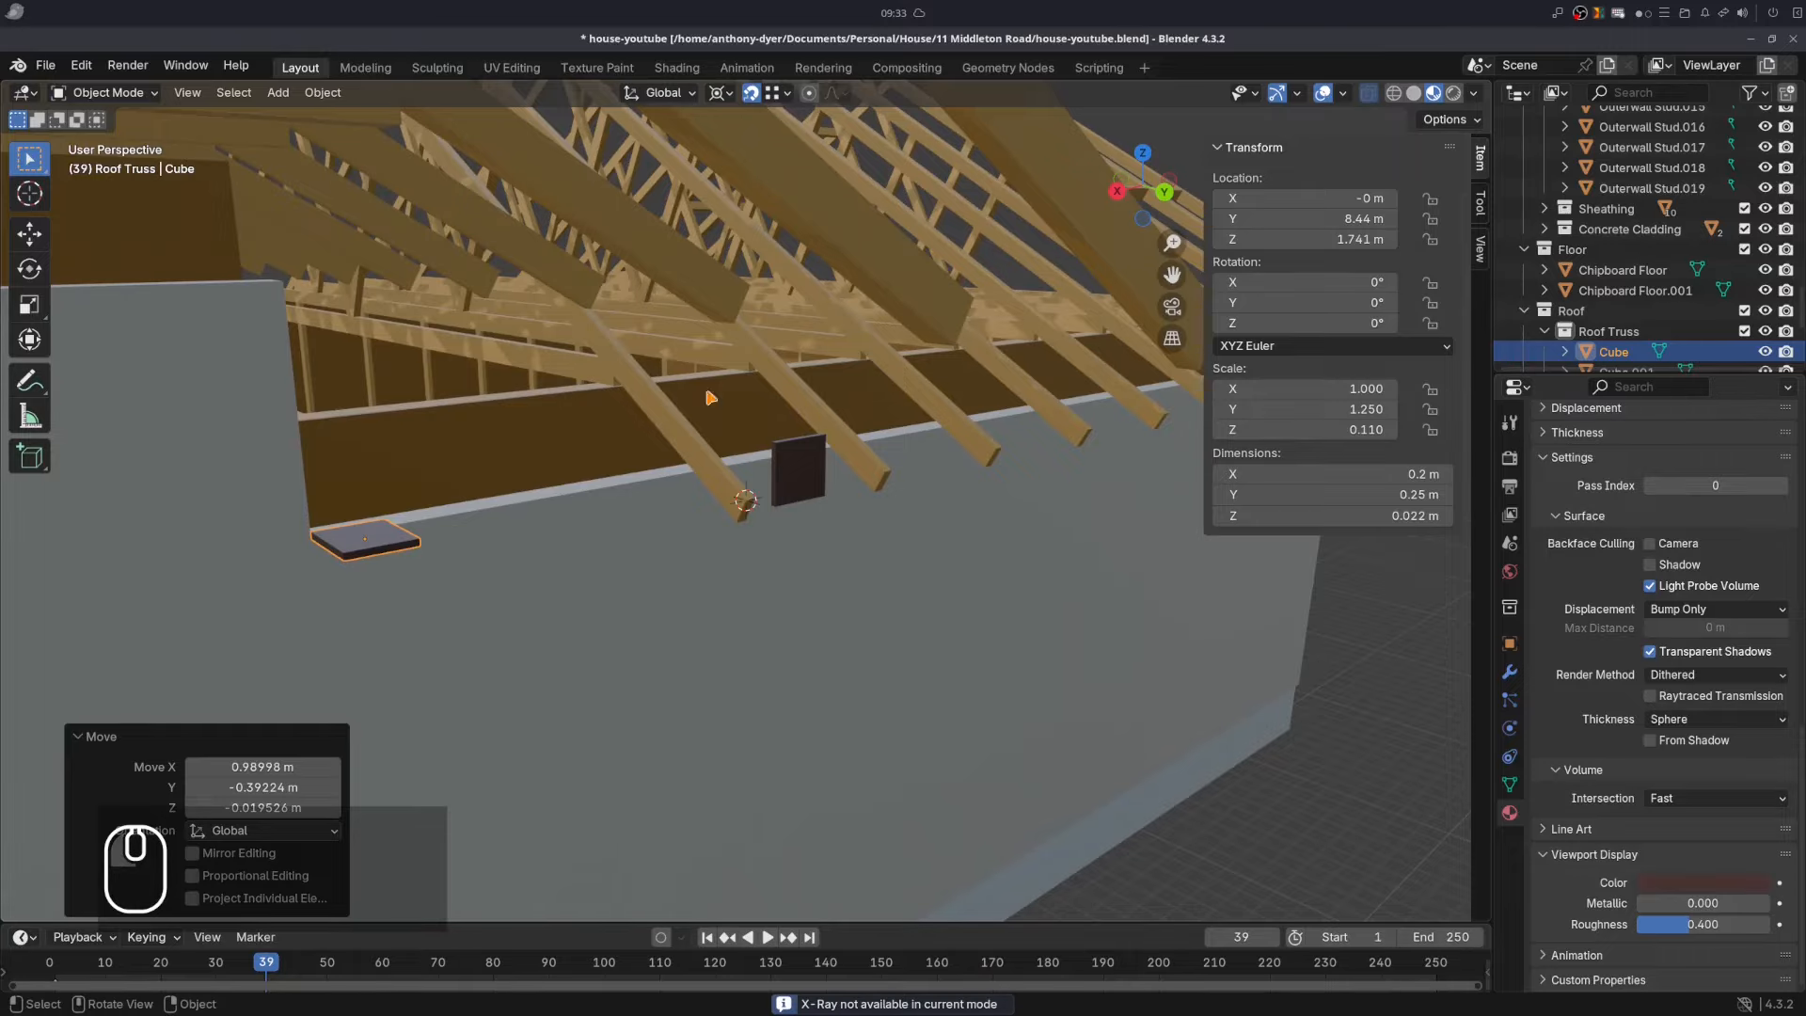
key("Tab")
key("g")
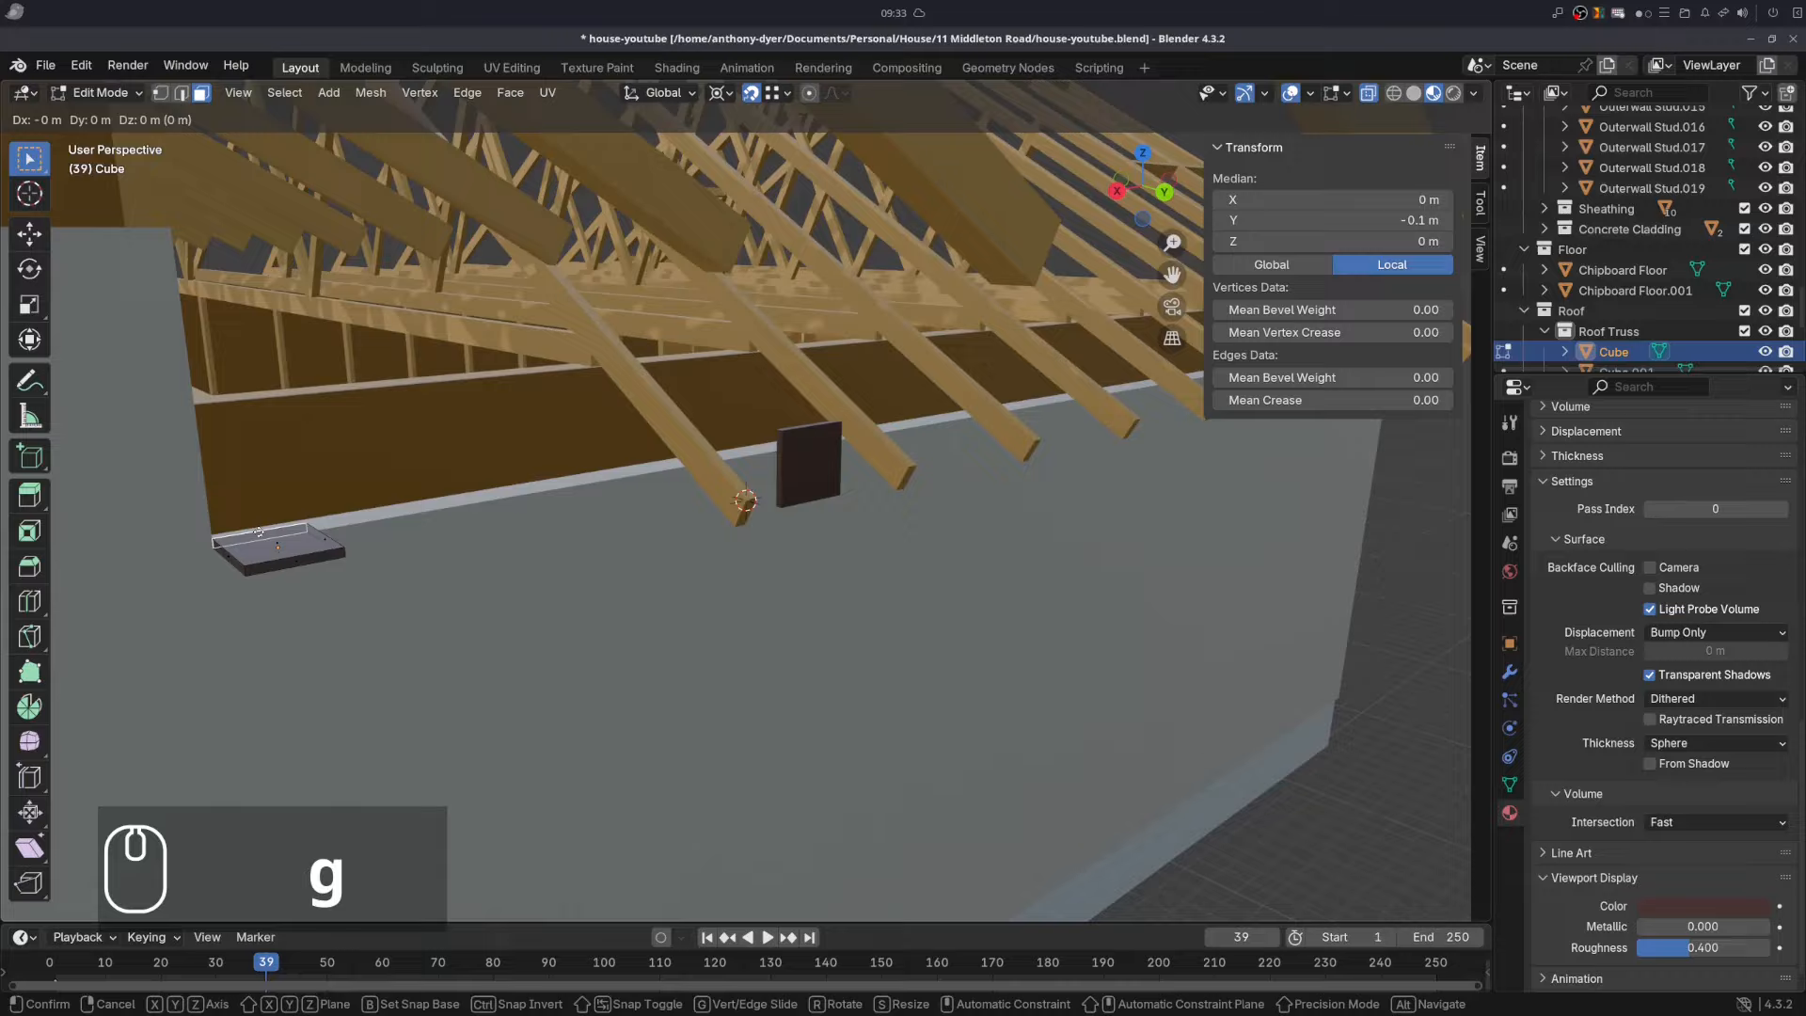
key("y")
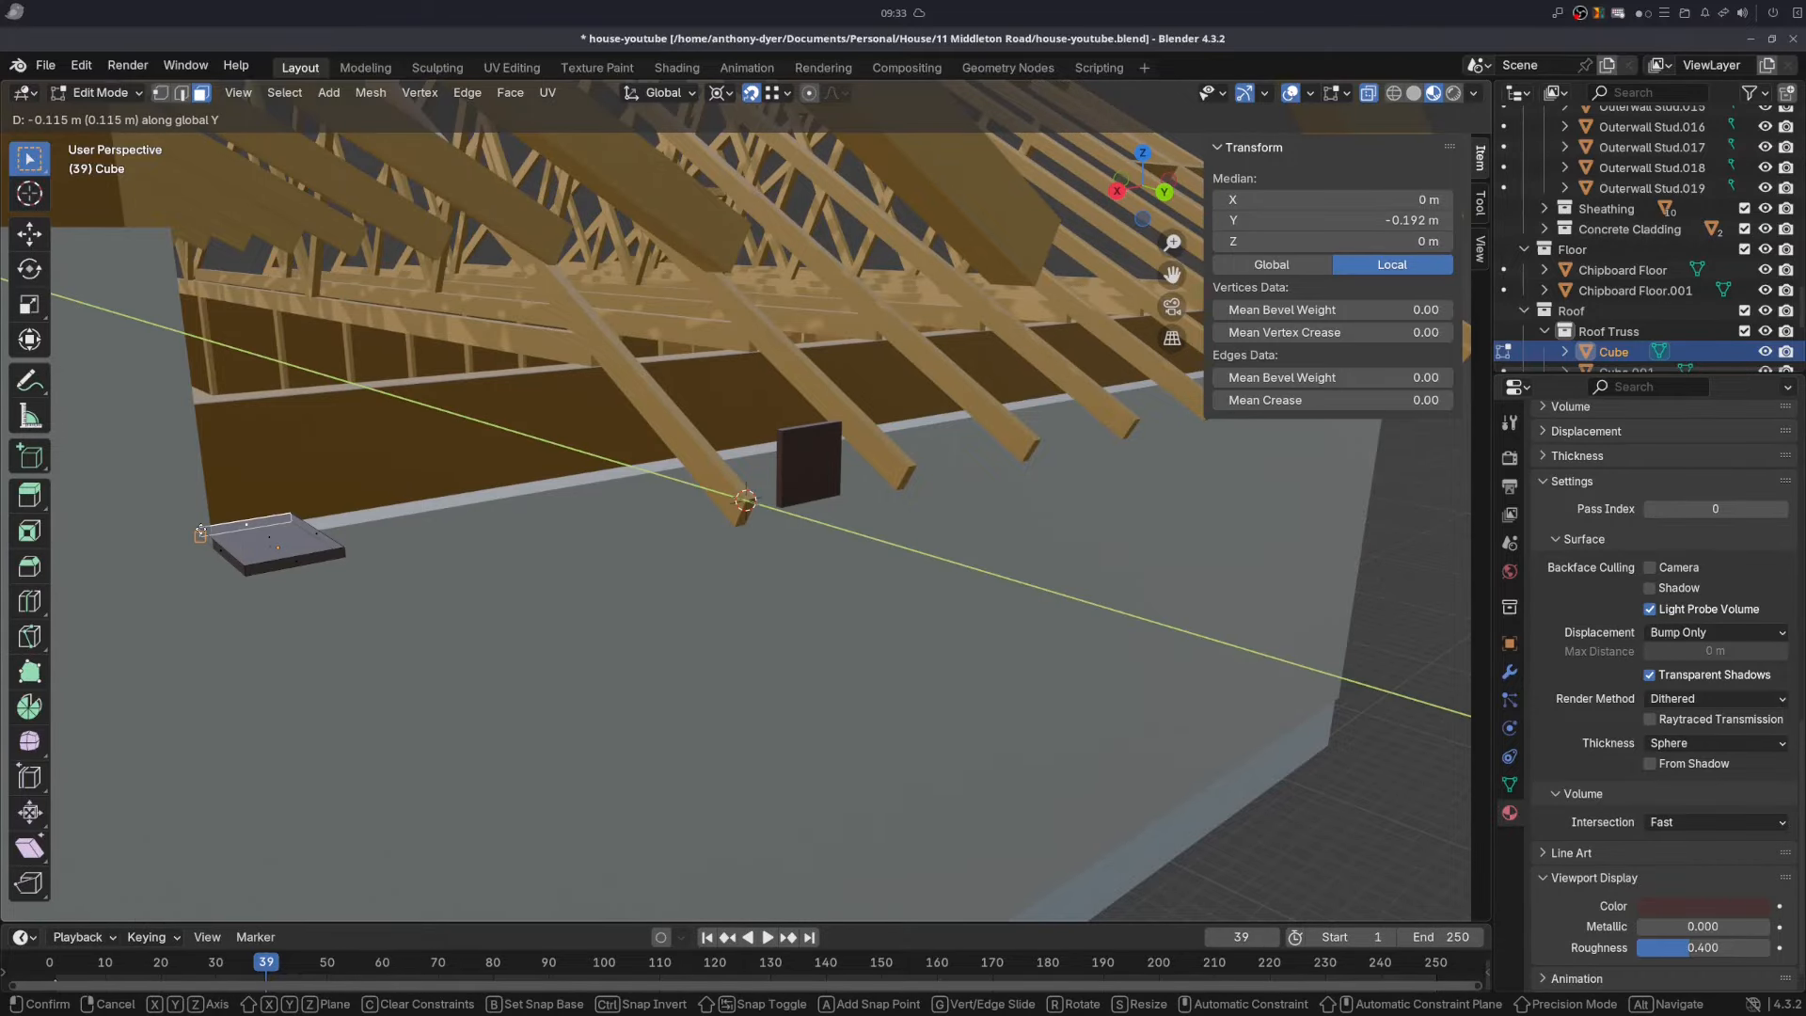
left_click(200, 533)
key("Tab")
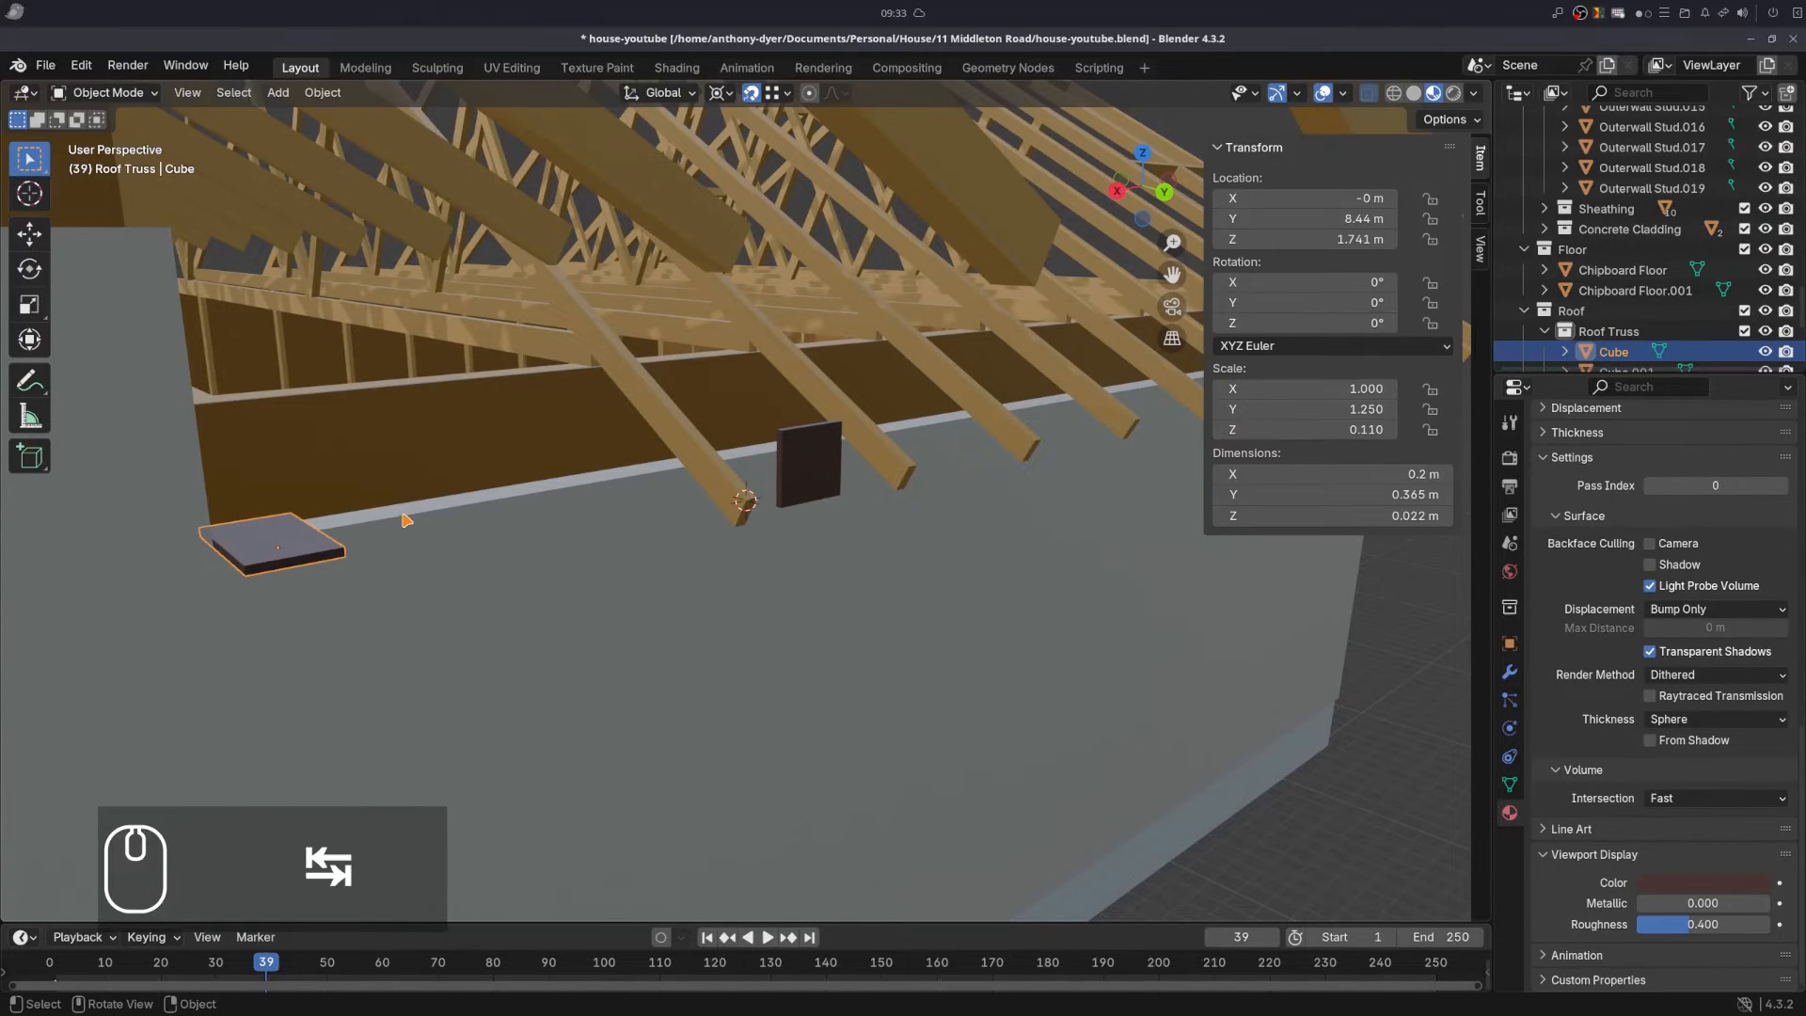
- Move the upright board by its lower corner, snapping it to the outer lower corner of the flat board
left_click(786, 481)
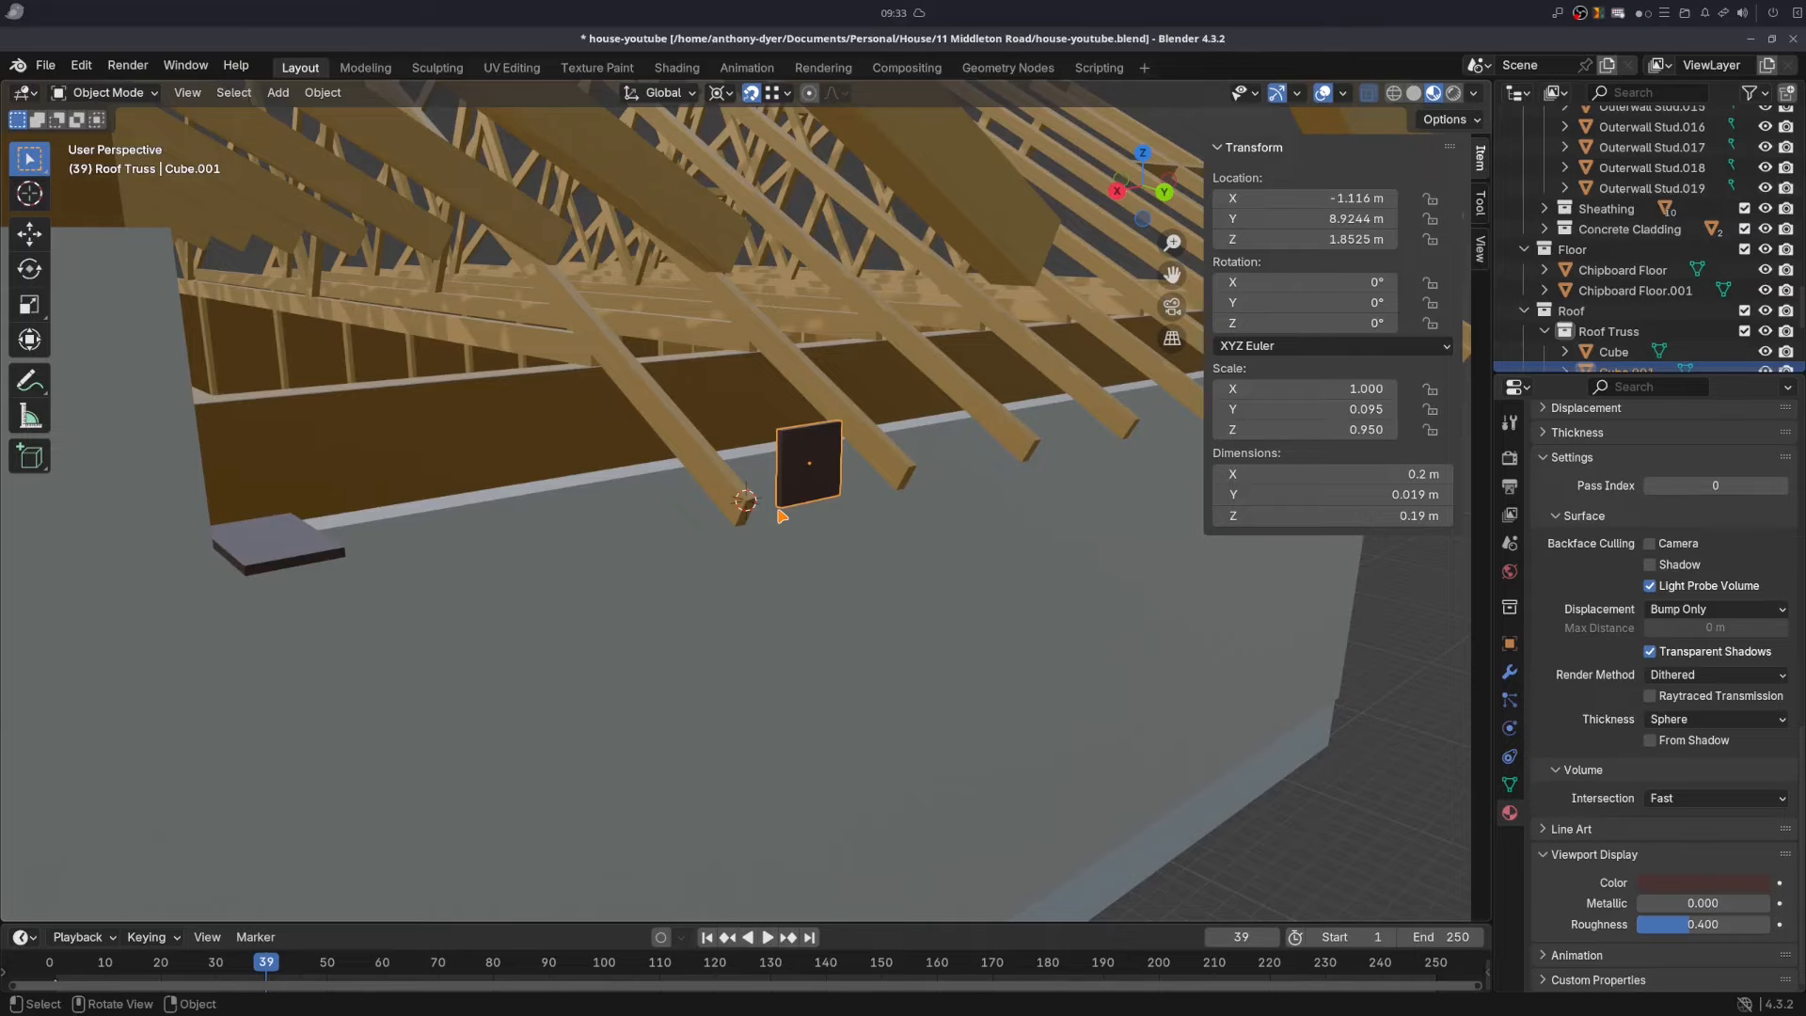
key("g")
key("b")
left_click(778, 509)
left_click(252, 570)
middle_click_drag(273, 563, 470, 512)
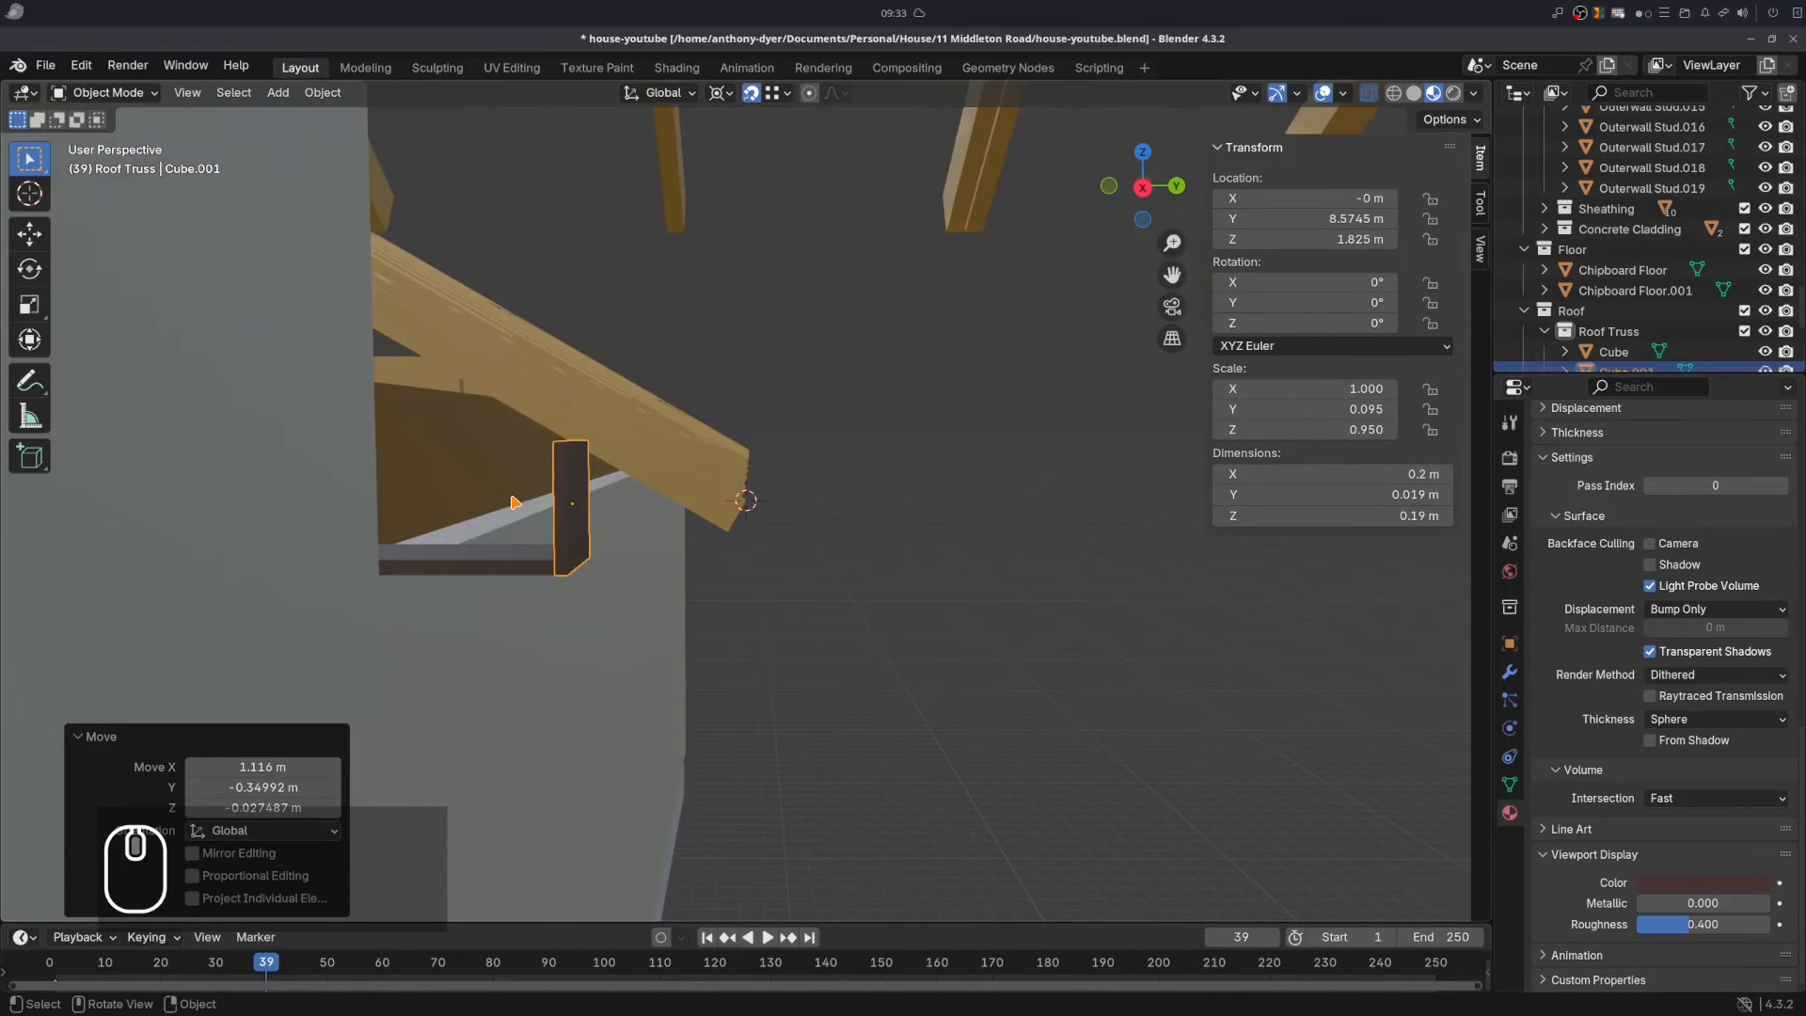
- Lower the upright board by 0.005 m along Z
scroll(538, 526, "up", 2)
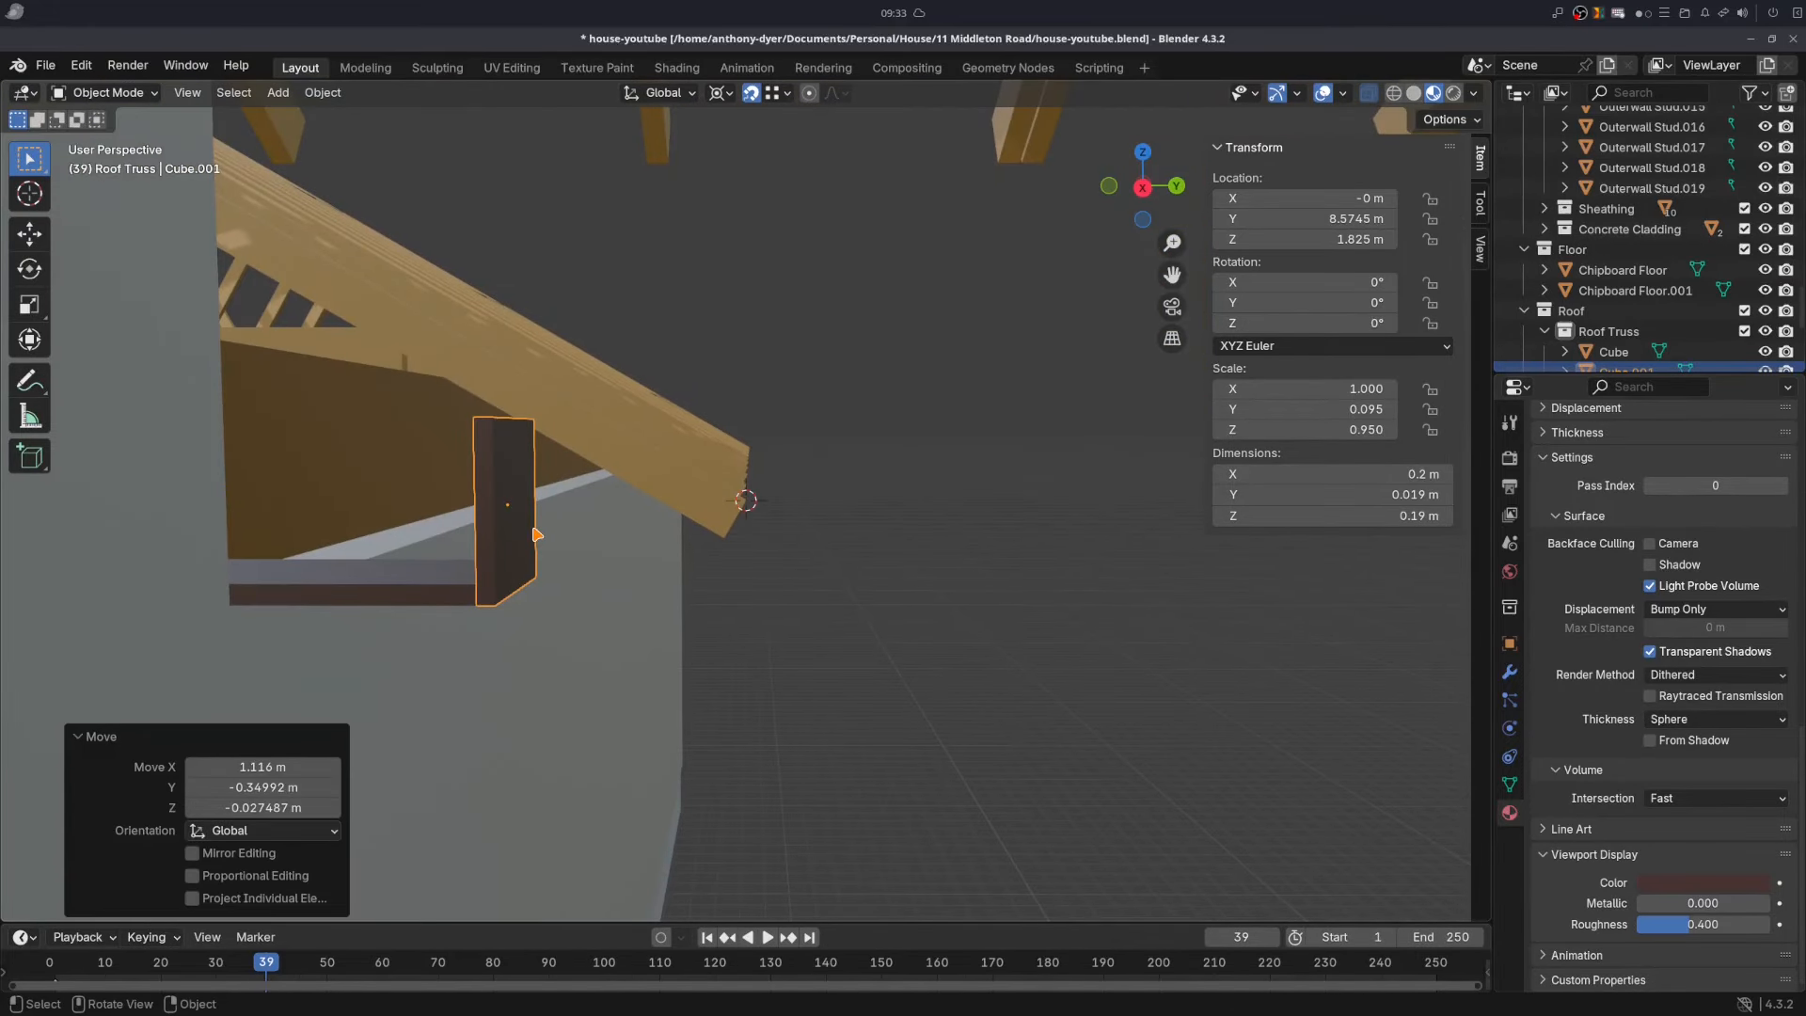
key("g")
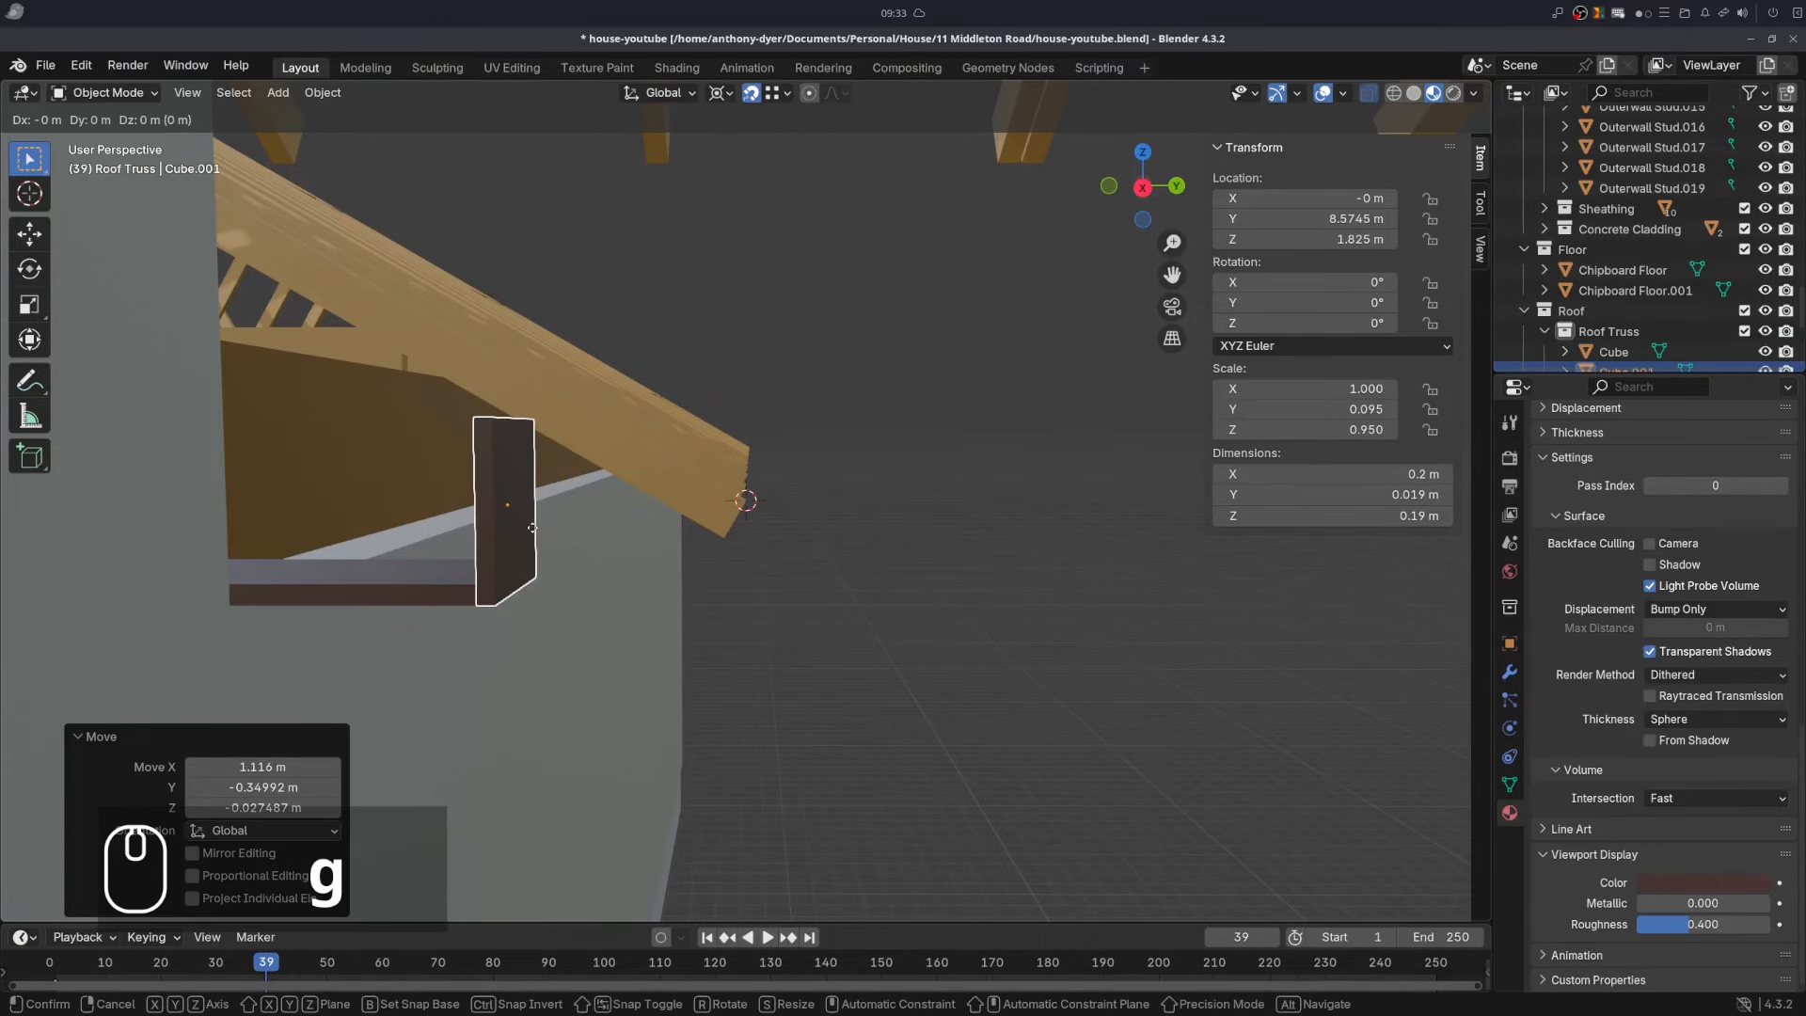
key("z")
key("minus")
key("KP_0")
key("KP_0")
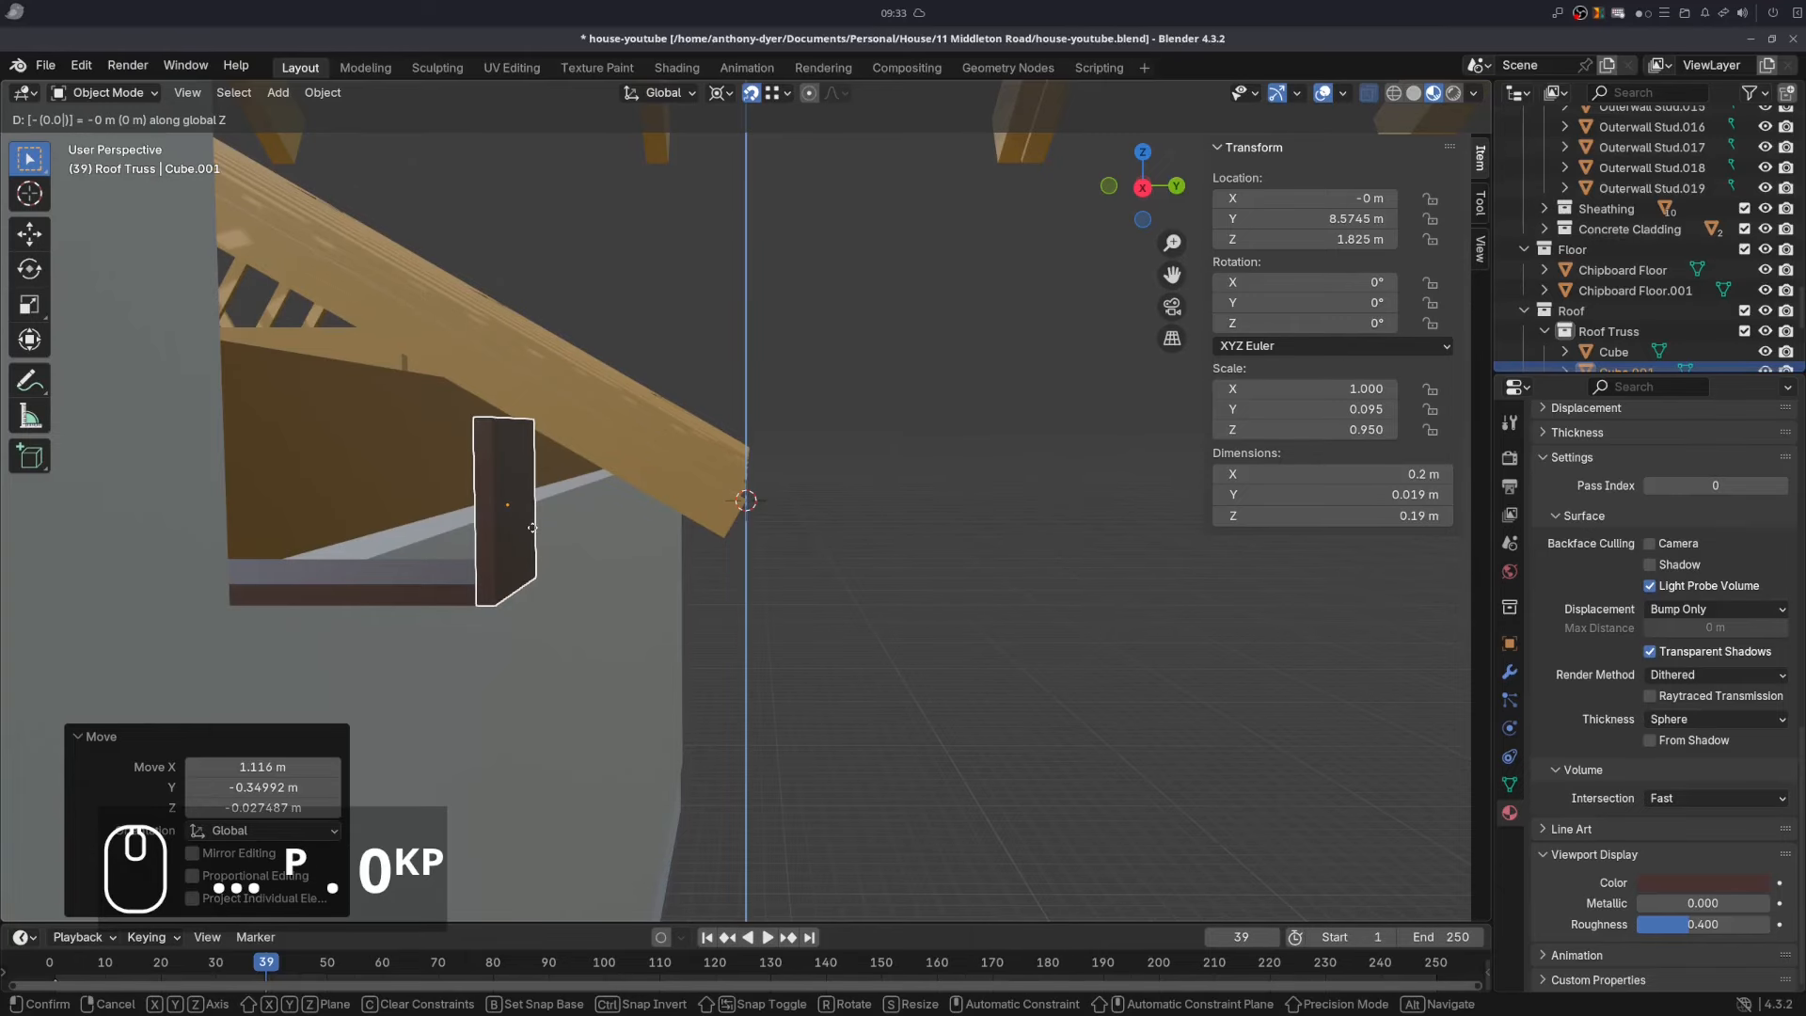
key("KP_5")
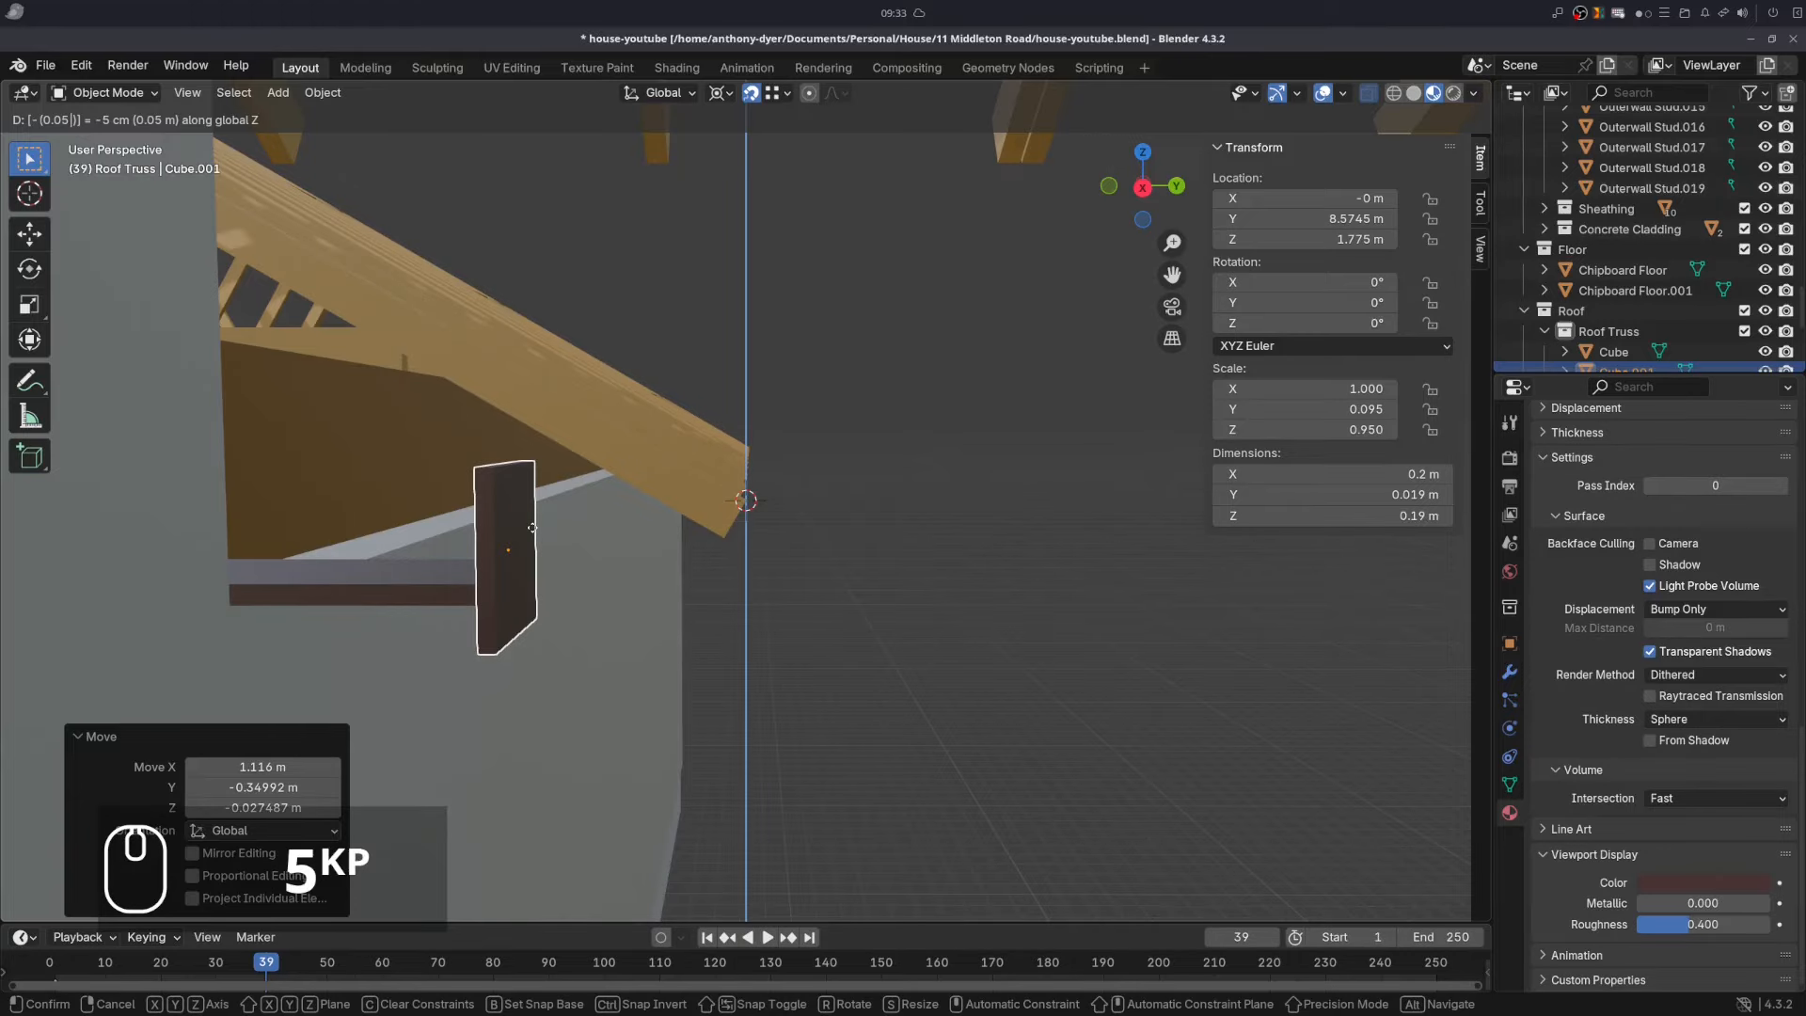
key("BackSpace")
key("KP_0")
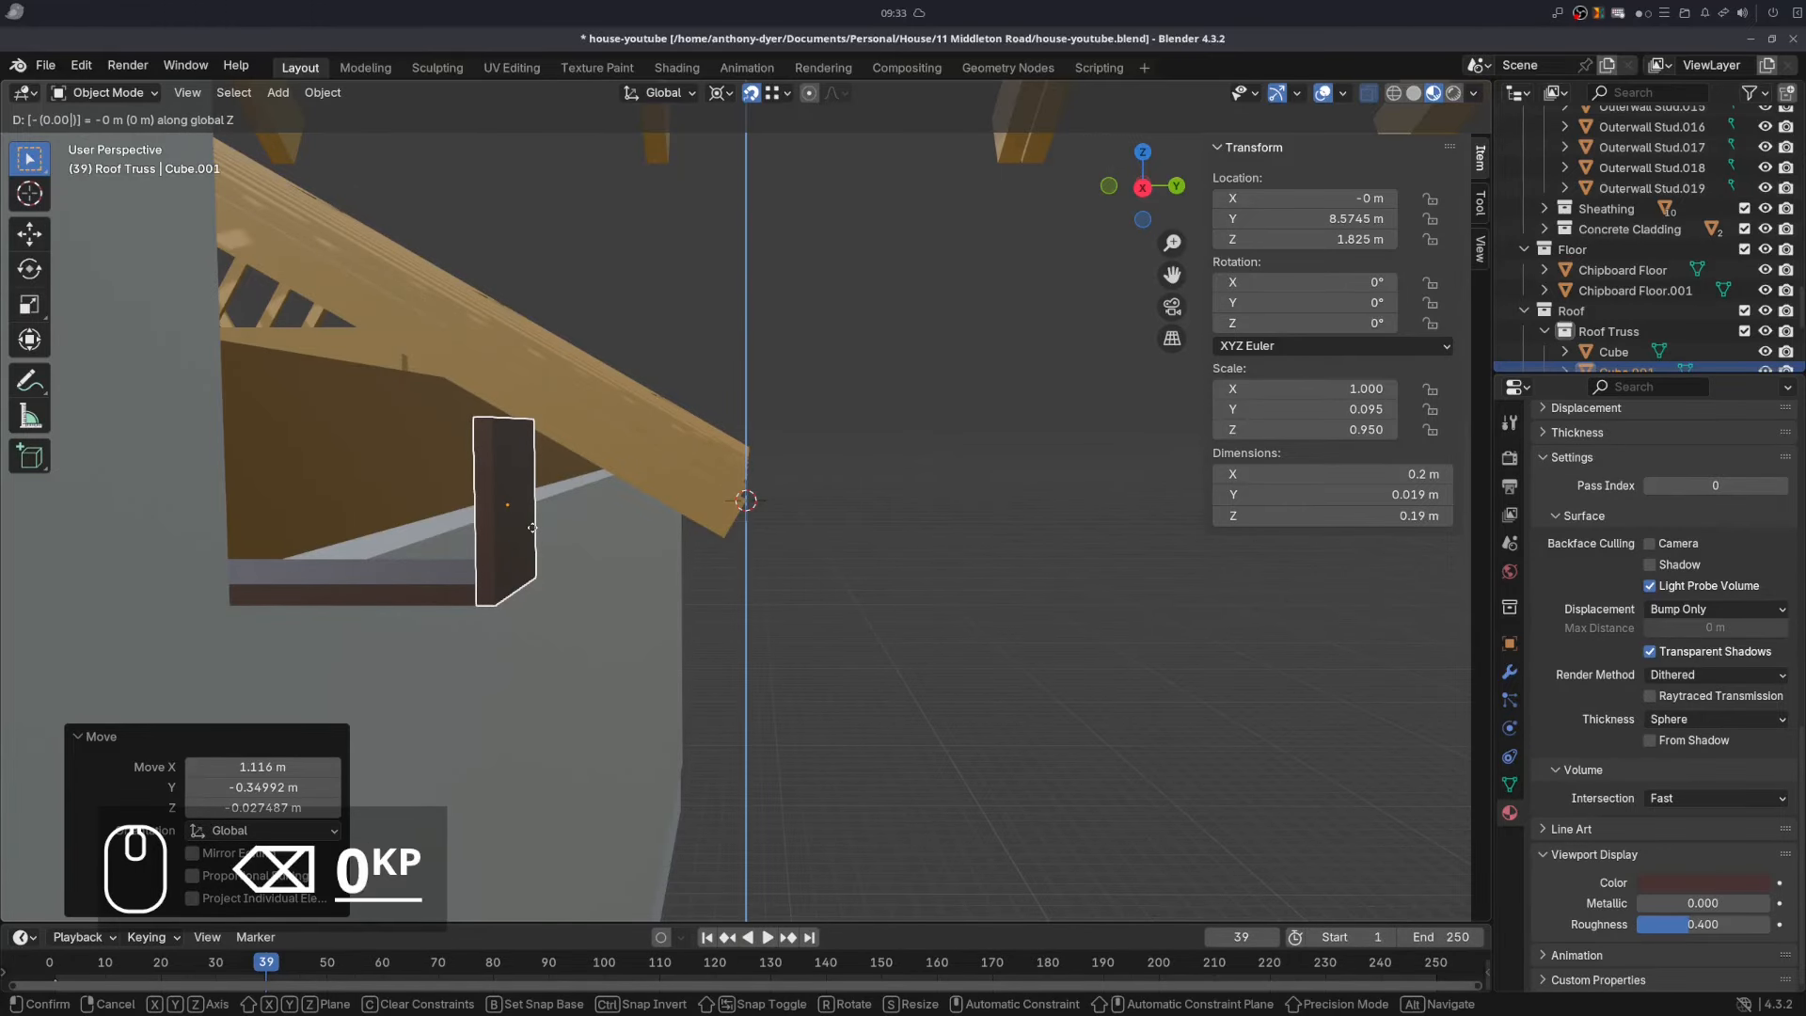
key("KP_5")
key("Return")
- Create a new collection inside the Roof collection and name it Eaves
middle_click_drag(532, 528, 166, 546)
middle_click_drag(501, 482, 235, 552, "shift")
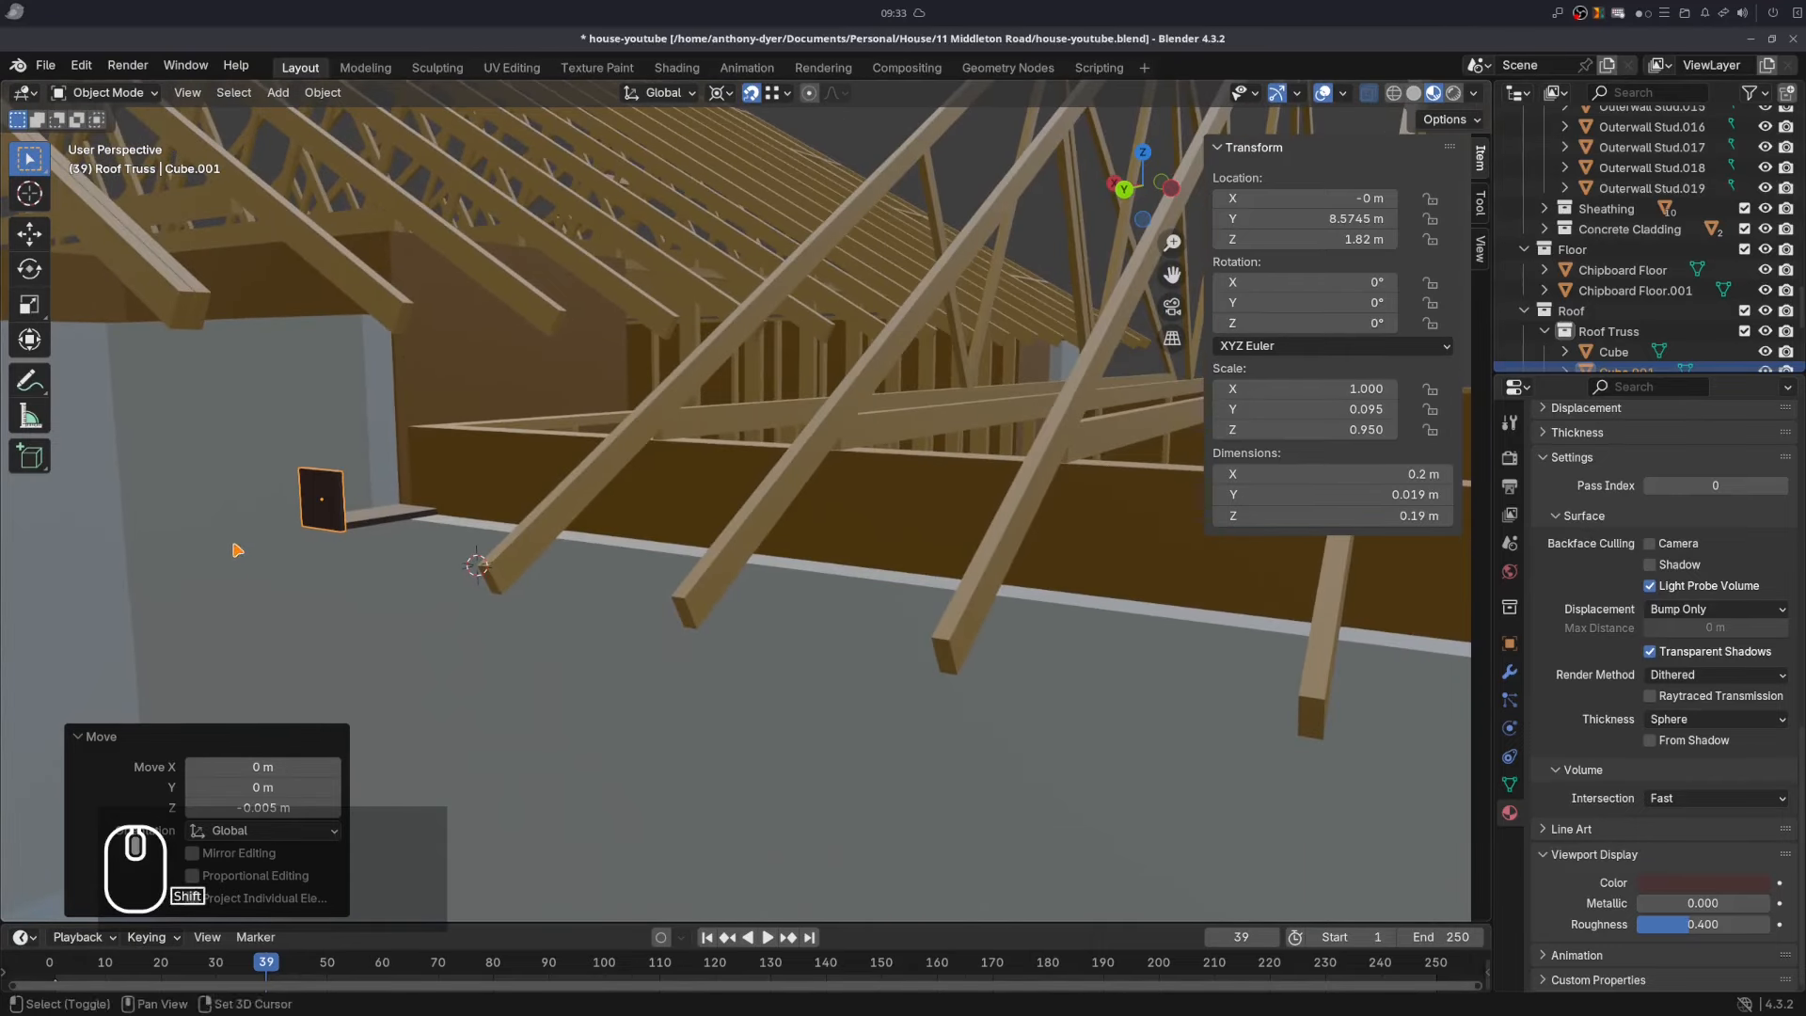
left_click(1544, 331)
left_click(1570, 332)
right_click(1571, 332)
left_click(1569, 332)
double_click(1599, 352)
type("Eaves")
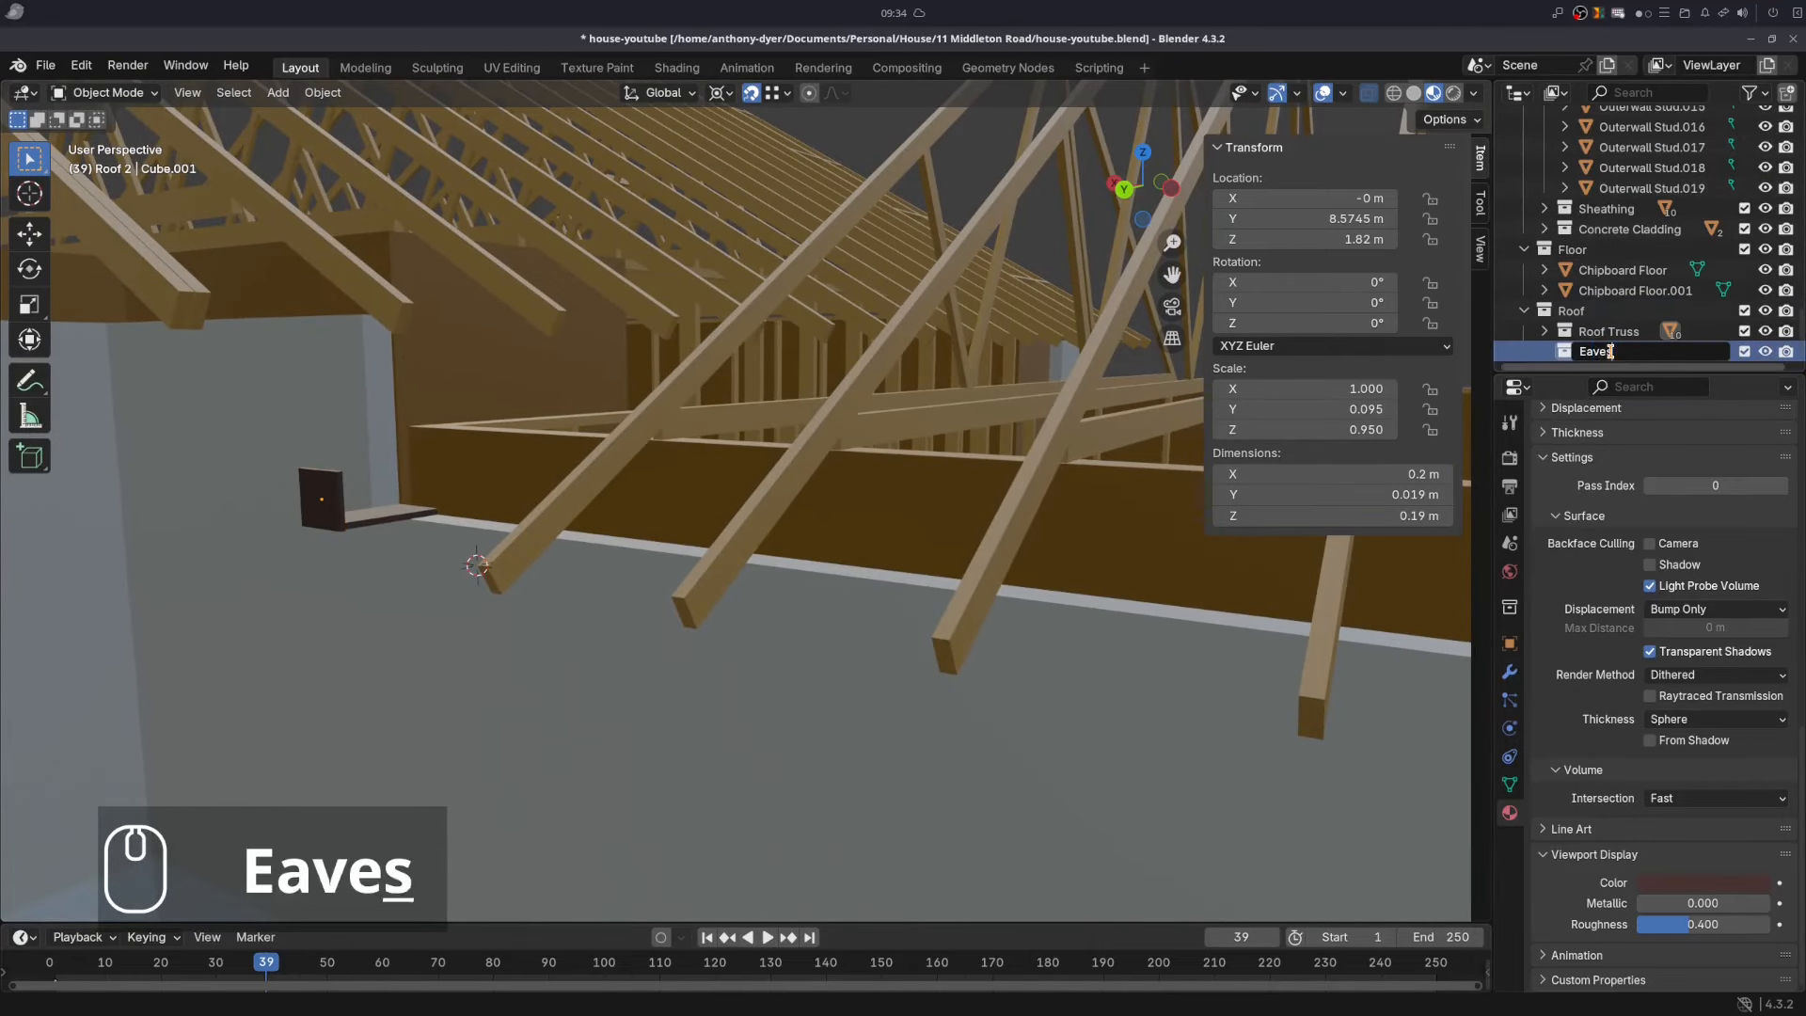
key("Return")
- Transfer both boards, Cube and Cube.001, from the Roof Truss collection into the Eaves collection
left_click(1544, 331)
left_click(1610, 265)
left_click(1615, 285, "shift")
left_click_drag(1616, 286, 1629, 350)
- Rename the flat board as Eaves and the upright board as Soffit
double_click(1644, 333)
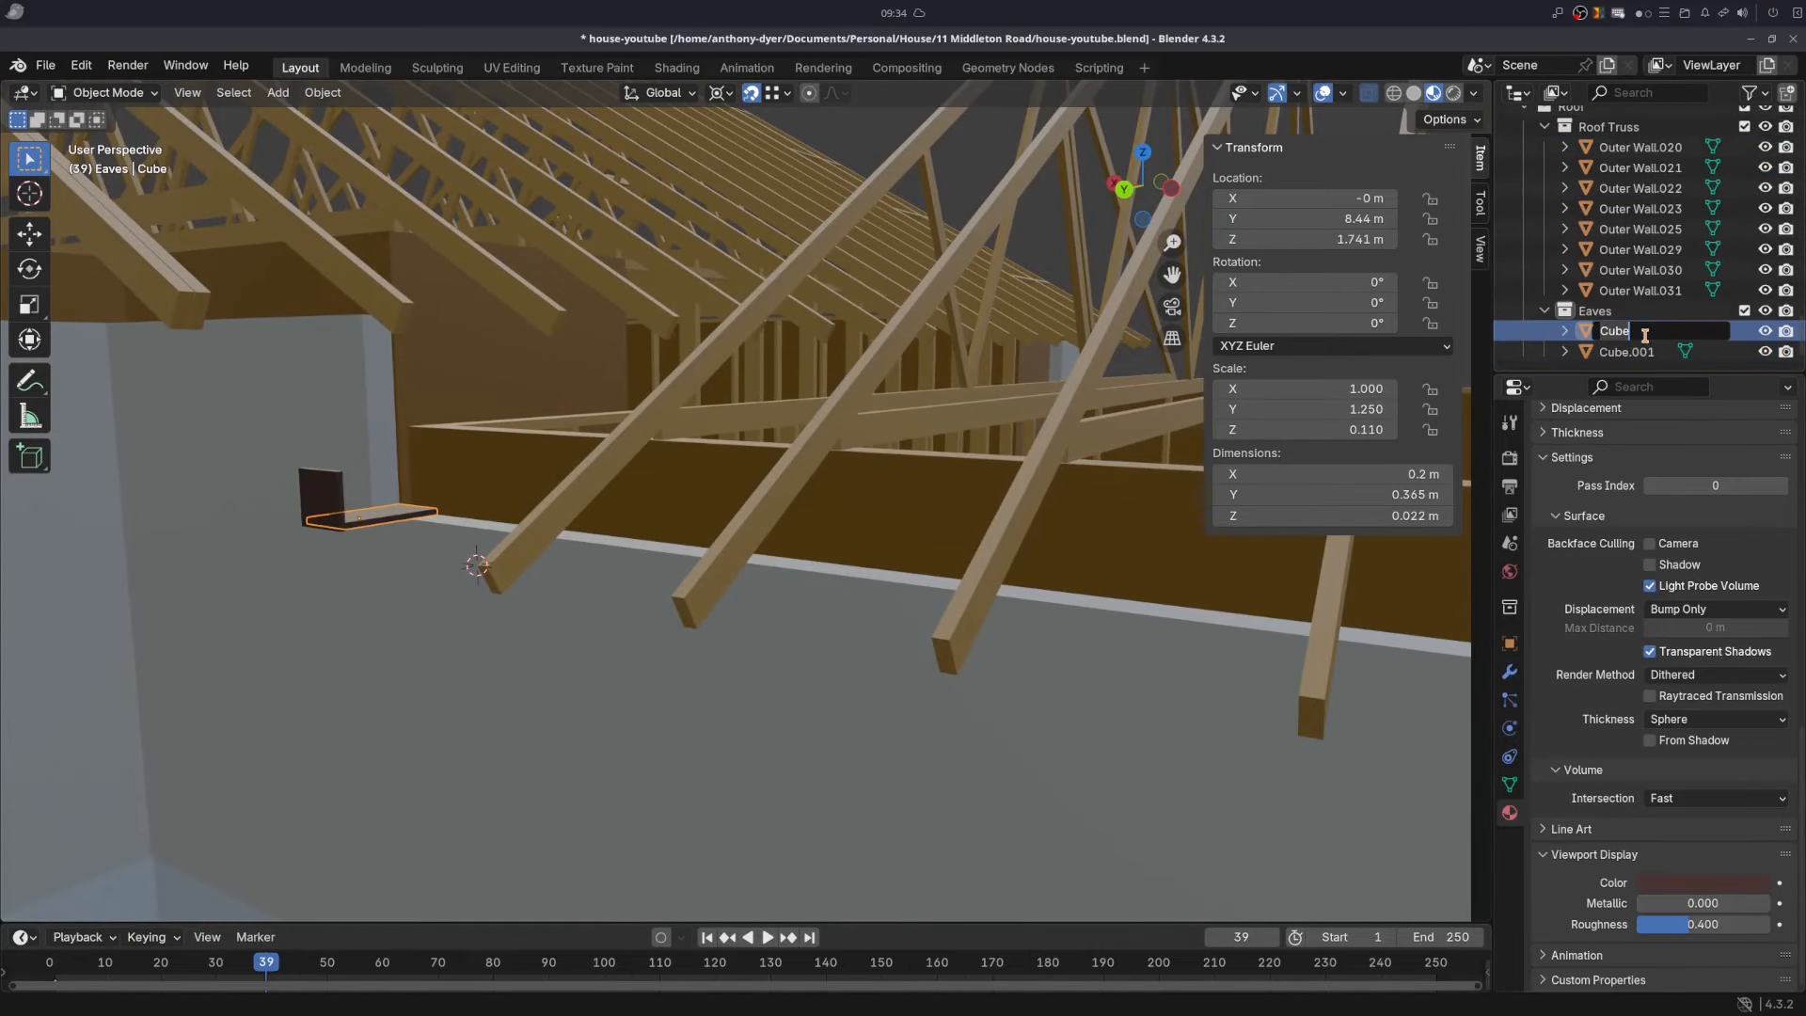
type("Eaves")
key("Return")
double_click(1625, 353)
type("Soffit")
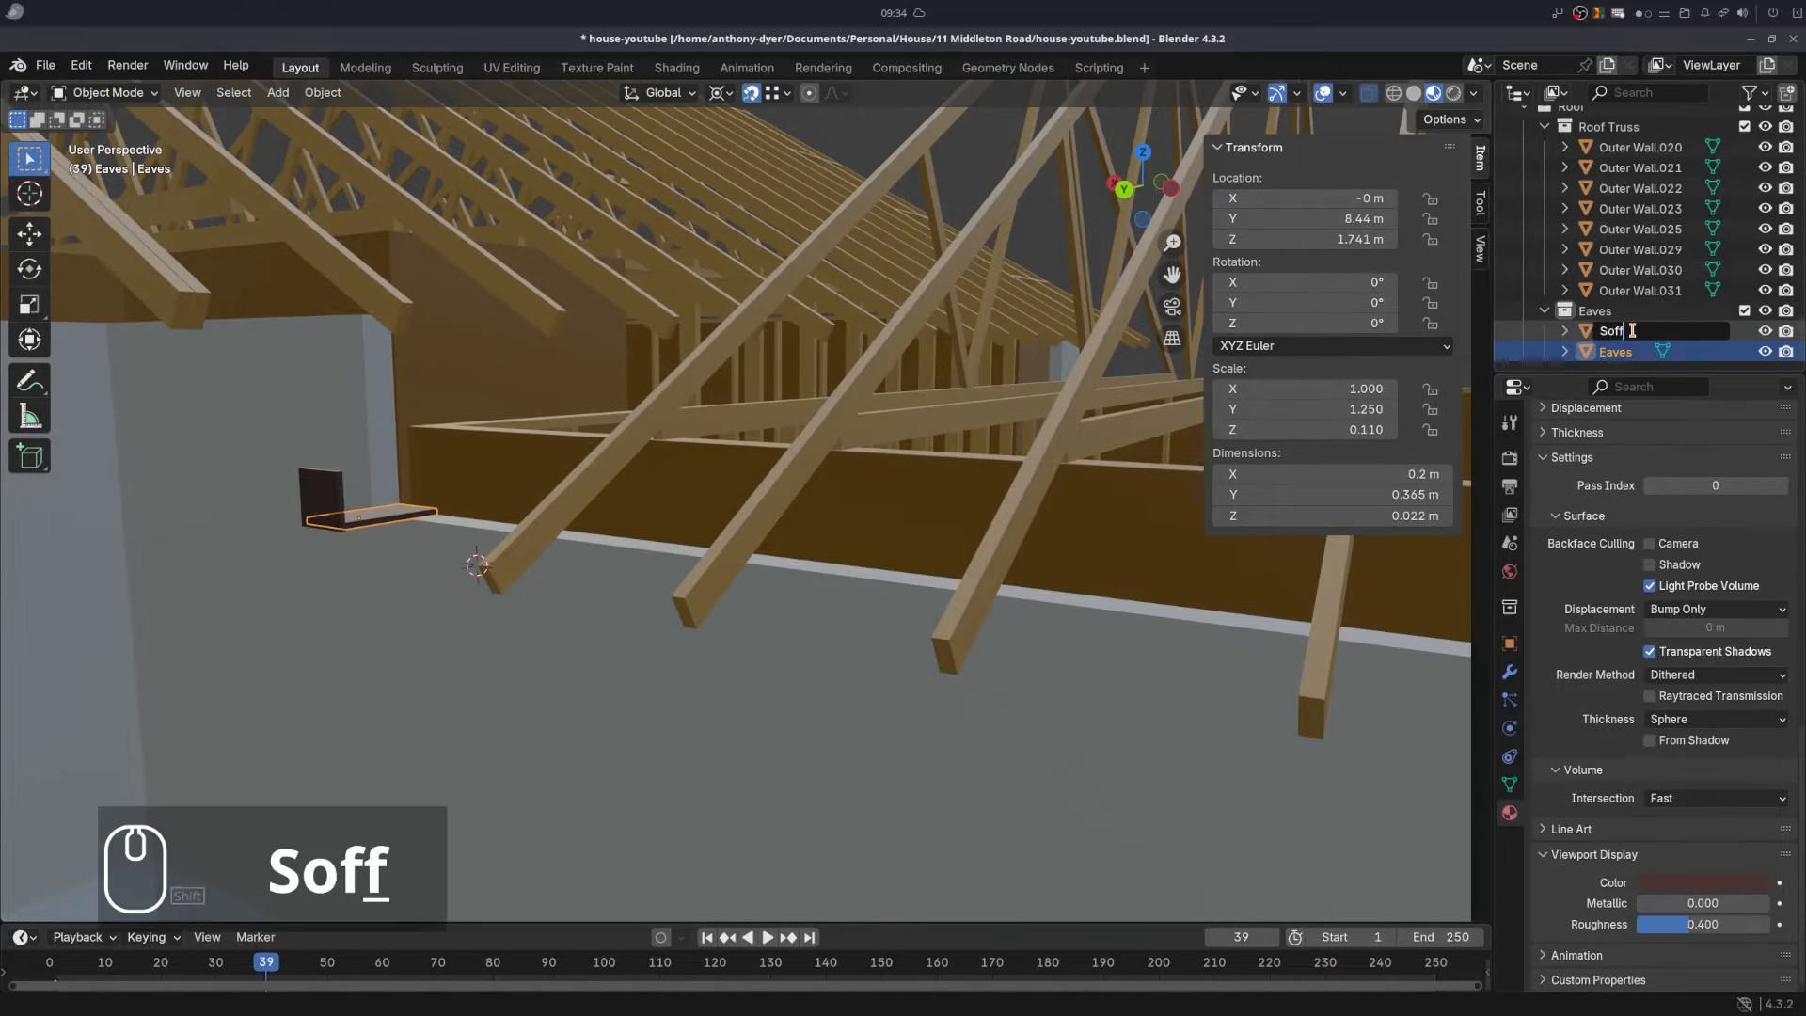
key("Return")
- Lengthen the flat Eaves board by moving its end face -6.5 m along X
key("Tab")
scroll(372, 522, "down", 5)
type("gx")
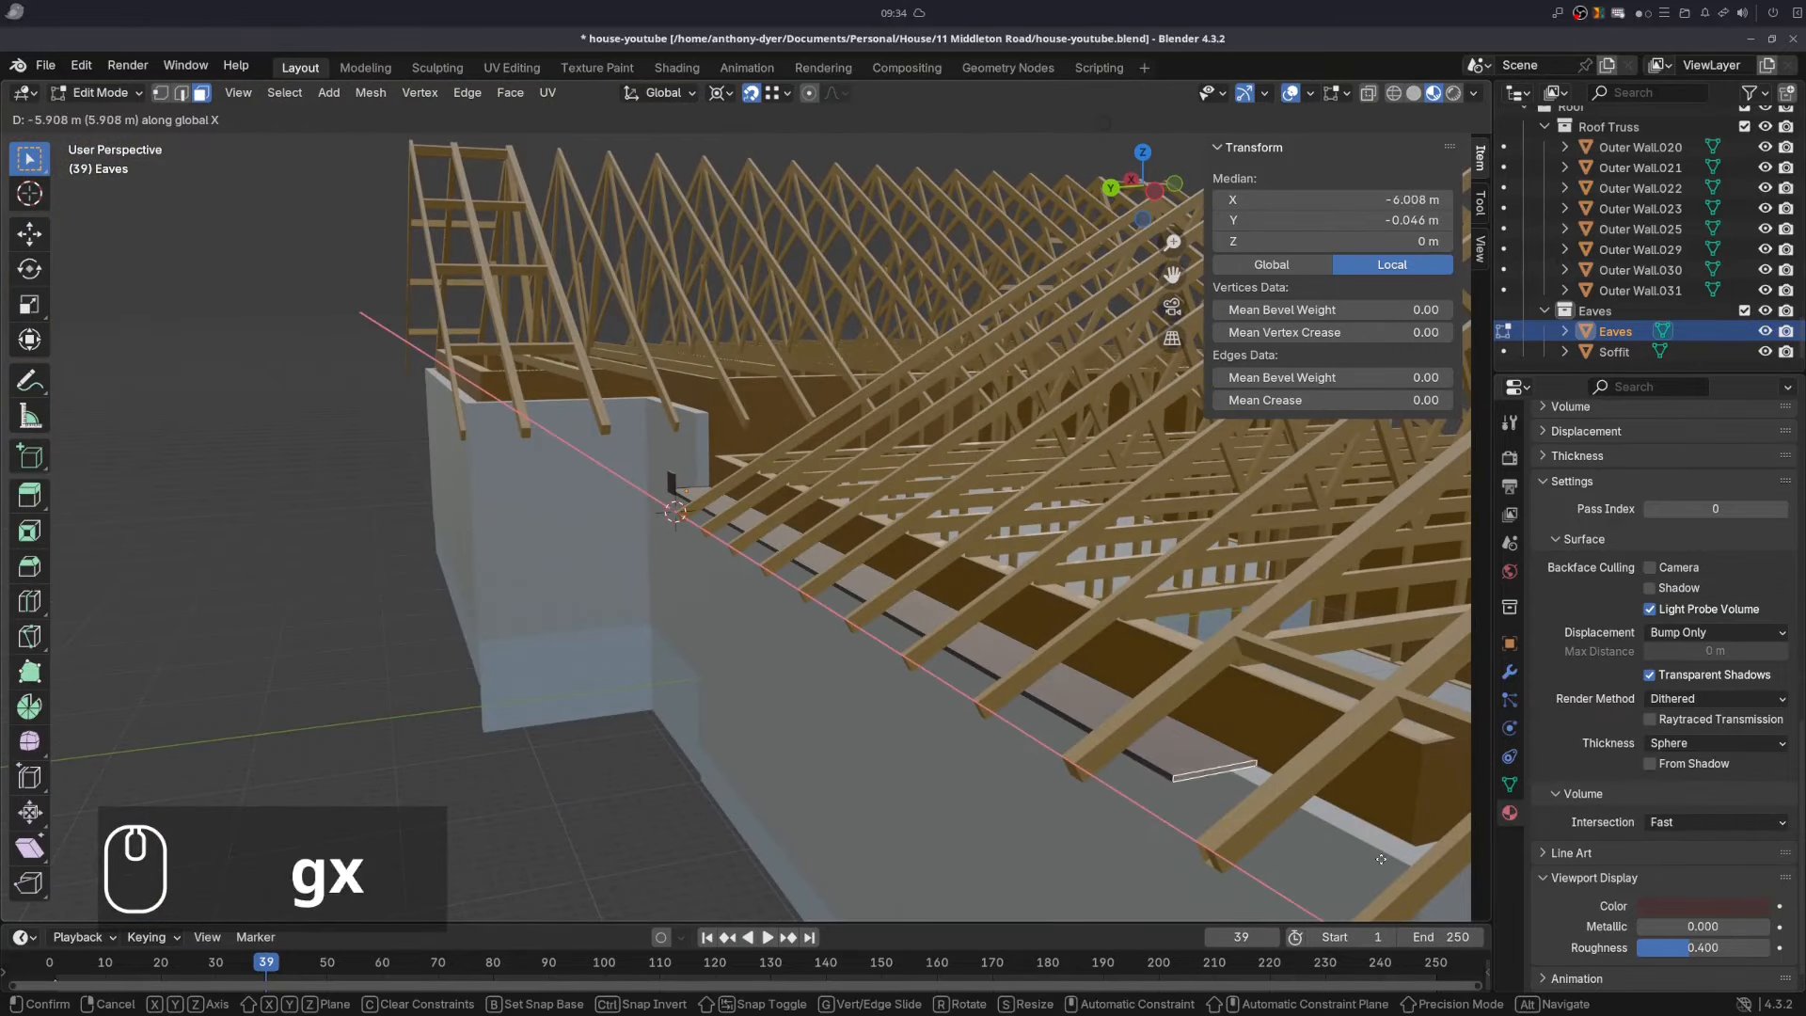
type("-6.5")
key("Return")
- Lengthen the upright Soffit board by moving its end face -6.5 m along X
key("Tab")
left_click(672, 483)
key("Tab")
left_click(674, 485)
type("gx-6.5")
key("Return")
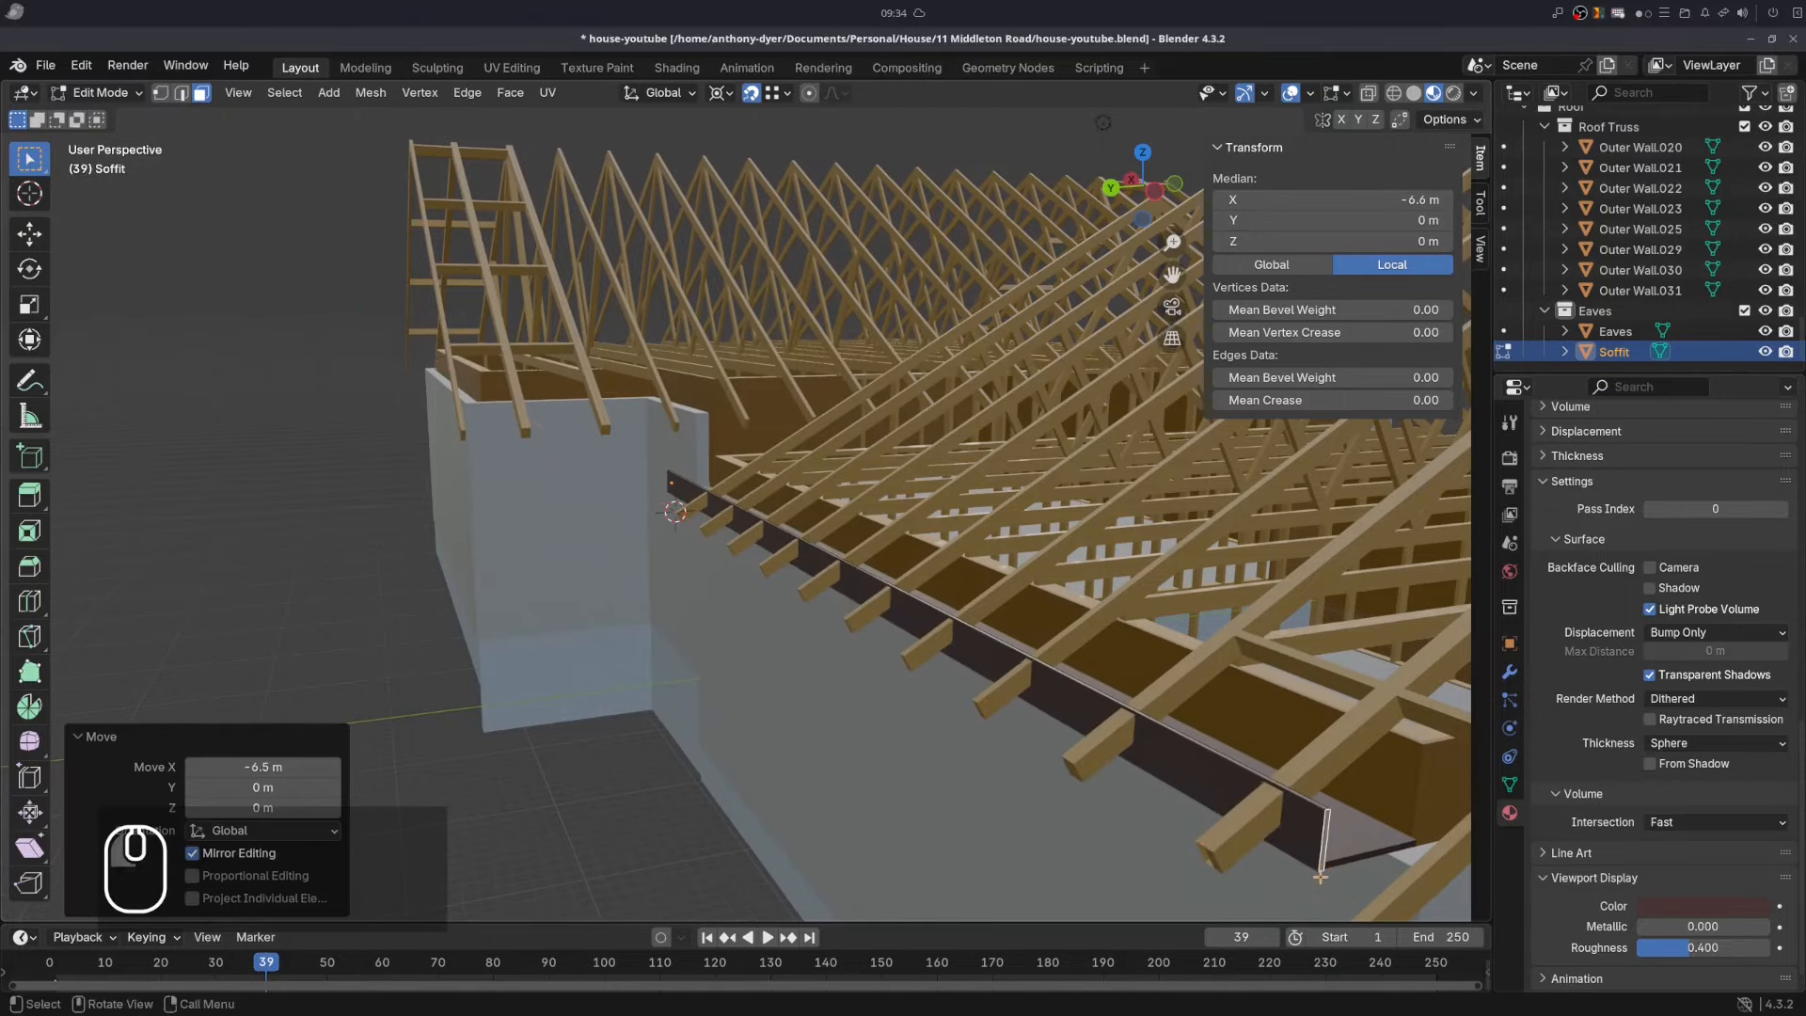
- Extend the end faces of both boards together along X to the outermost gable rafter, making them 7.01 m long
middle_click_drag(1016, 700, 923, 773)
scroll(923, 774, "up", 2)
key("Tab")
left_click(942, 735)
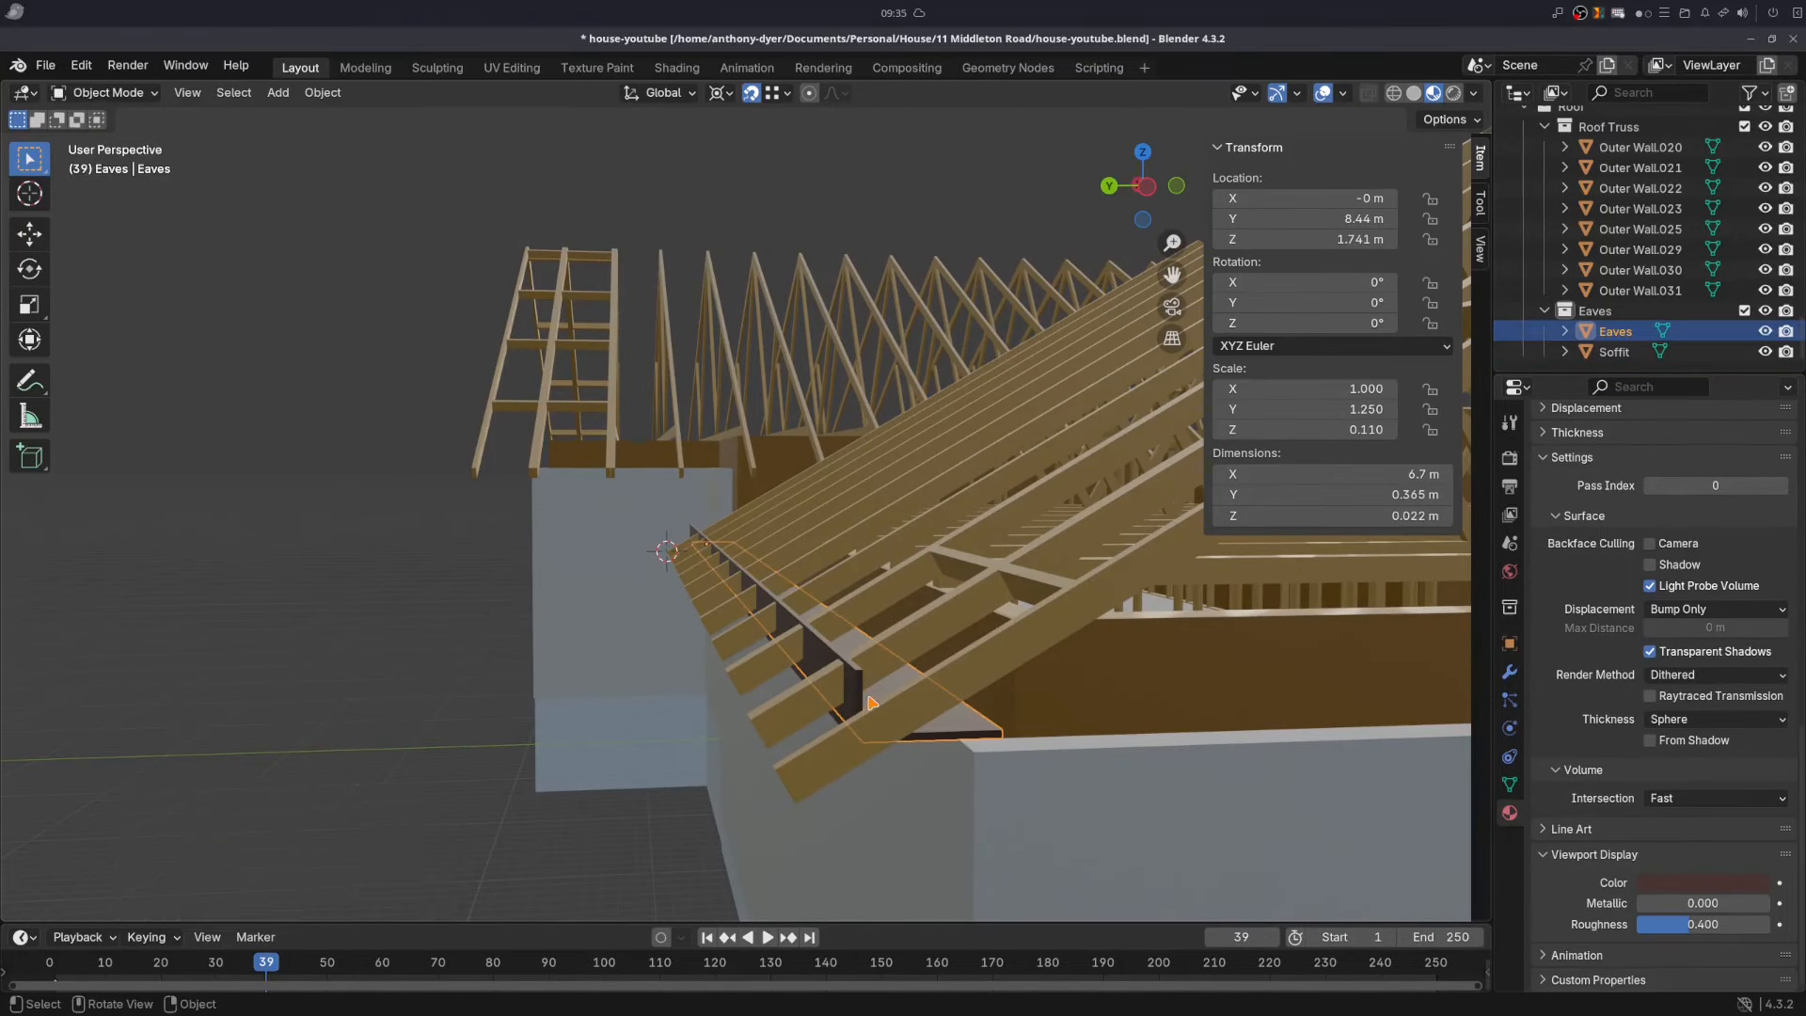
left_click(854, 695, "shift")
key("Tab")
key("g")
key("x")
left_click(871, 781)
key("g")
key("x")
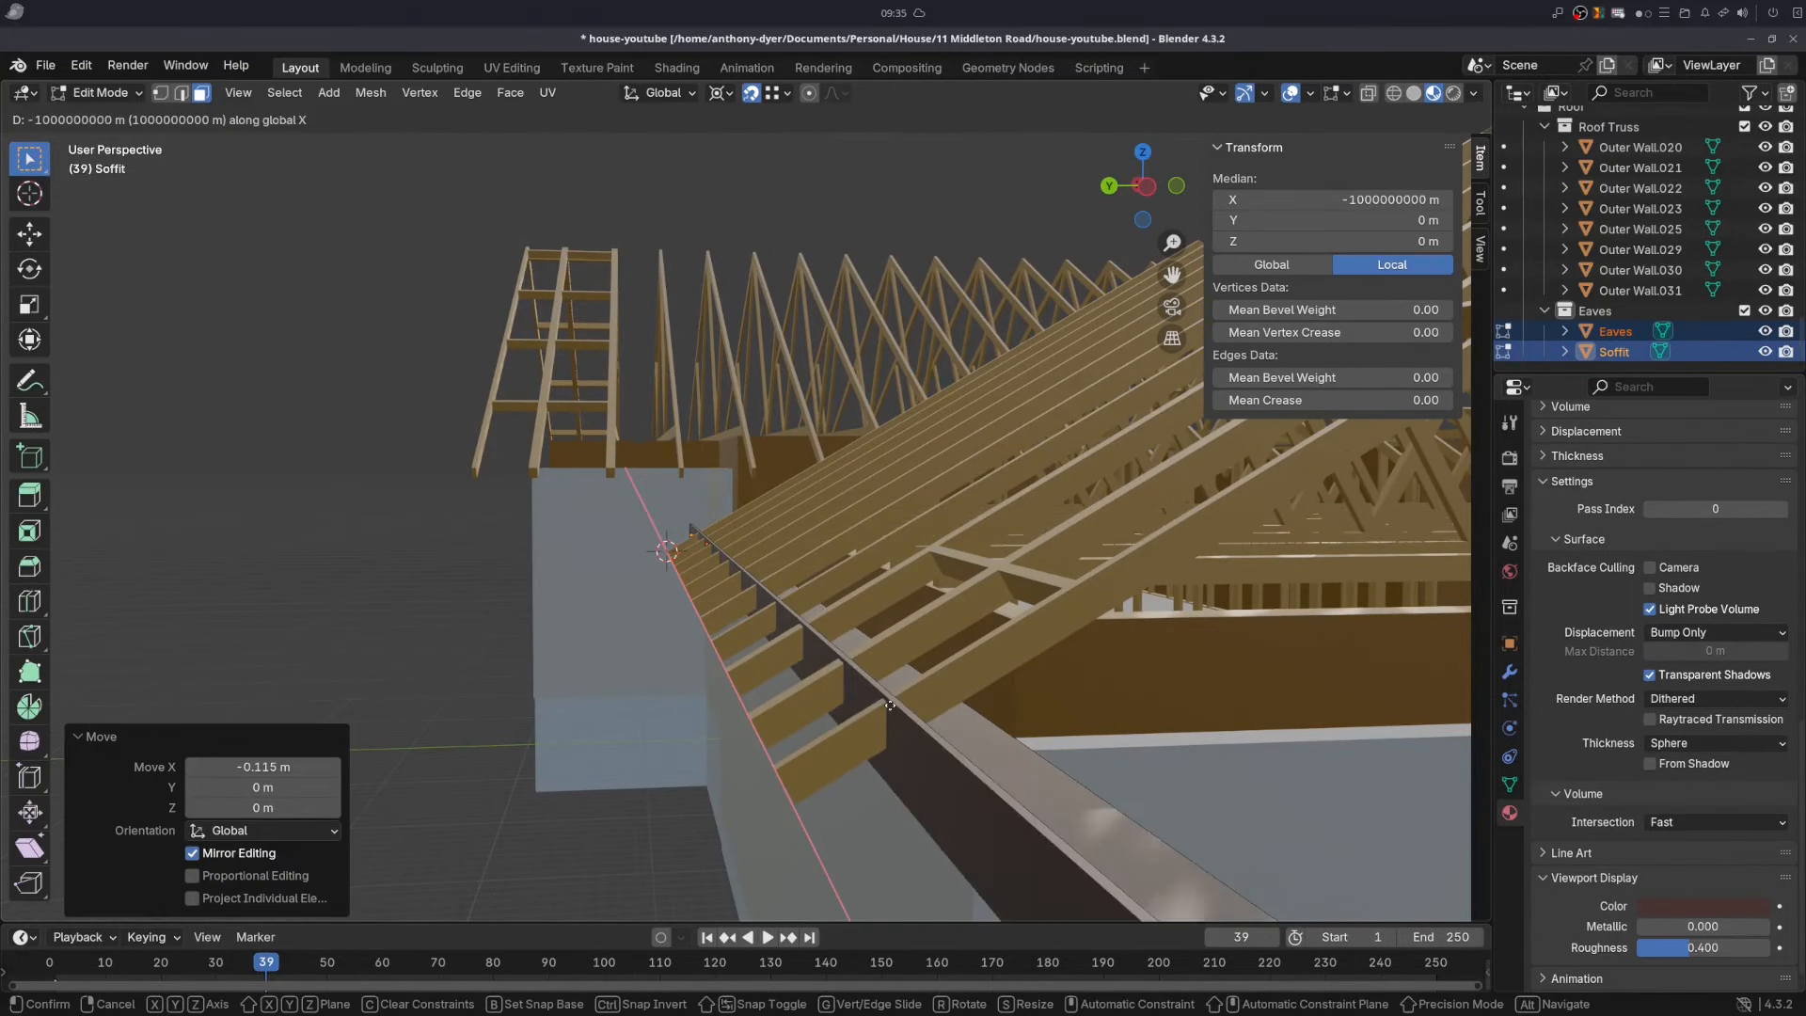
left_click(776, 774)
middle_click_drag(894, 738, 954, 717)
scroll(953, 717, "down", 3)
key("Tab")
- Snap the 3D cursor to the apex vertex of the gable-end truss
middle_click_drag(948, 588, 954, 618)
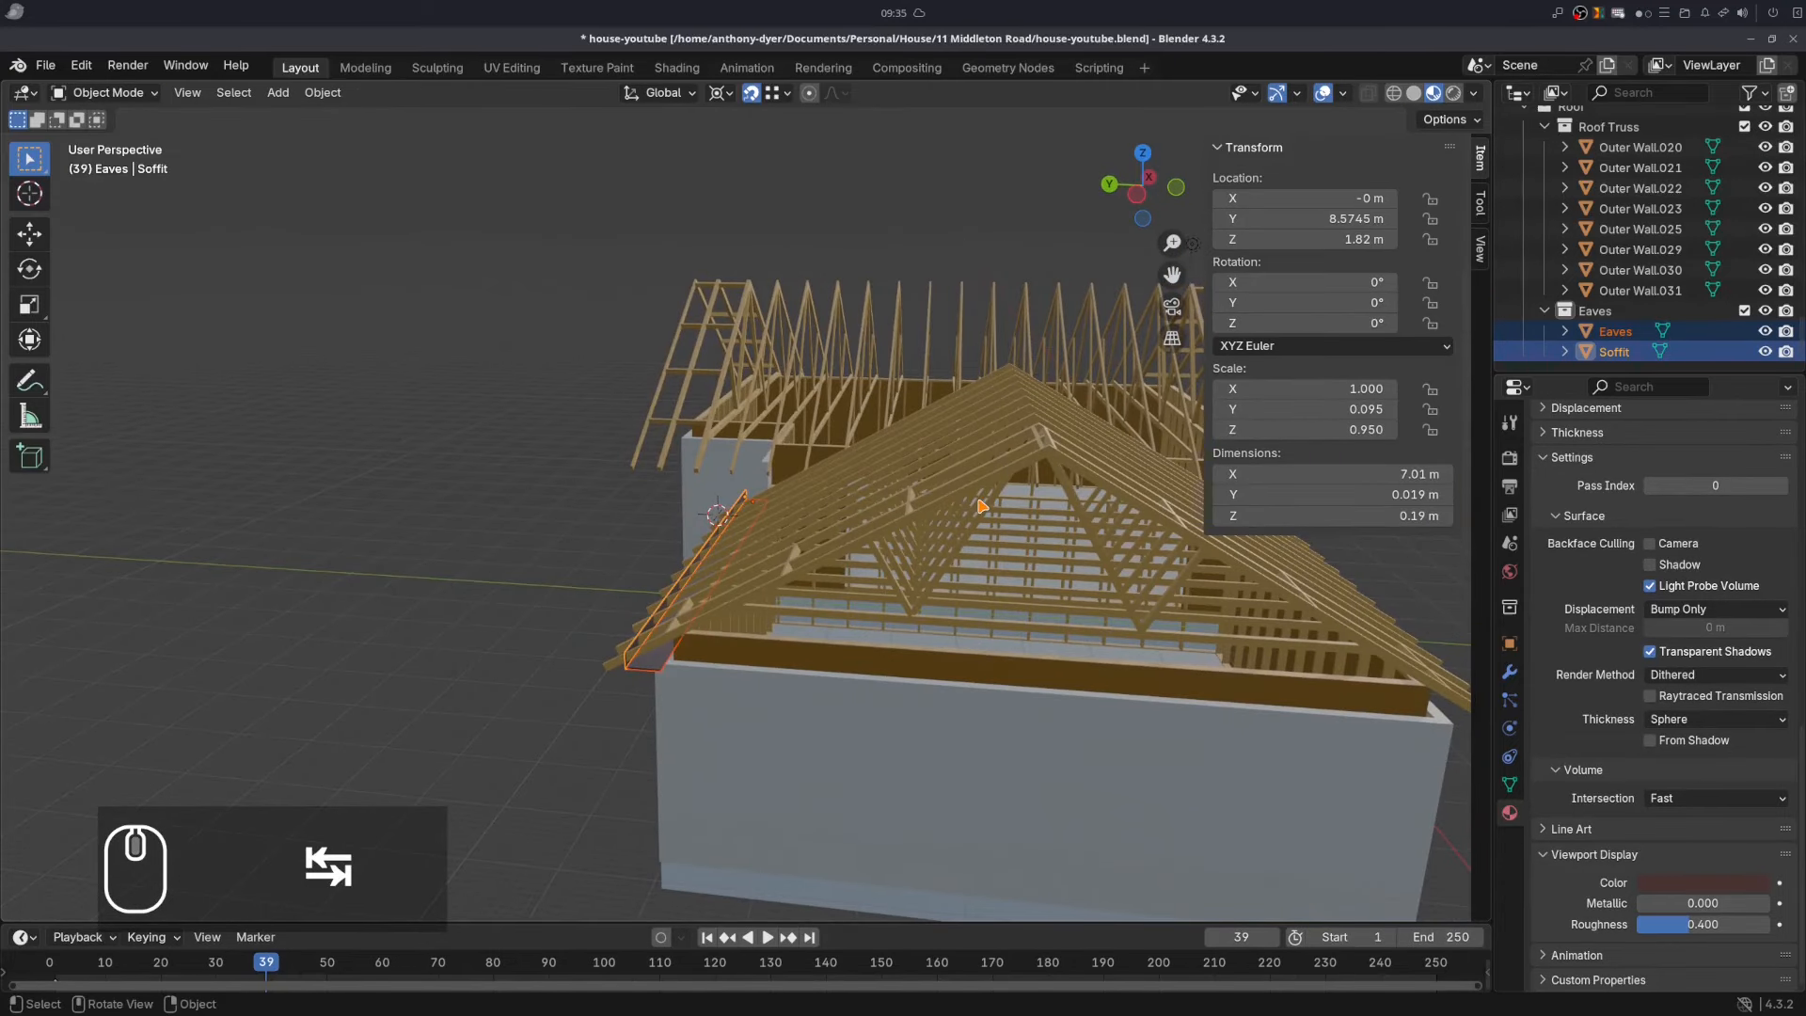
middle_click_drag(979, 504, 918, 497, "shift")
scroll(917, 486, "up", 2)
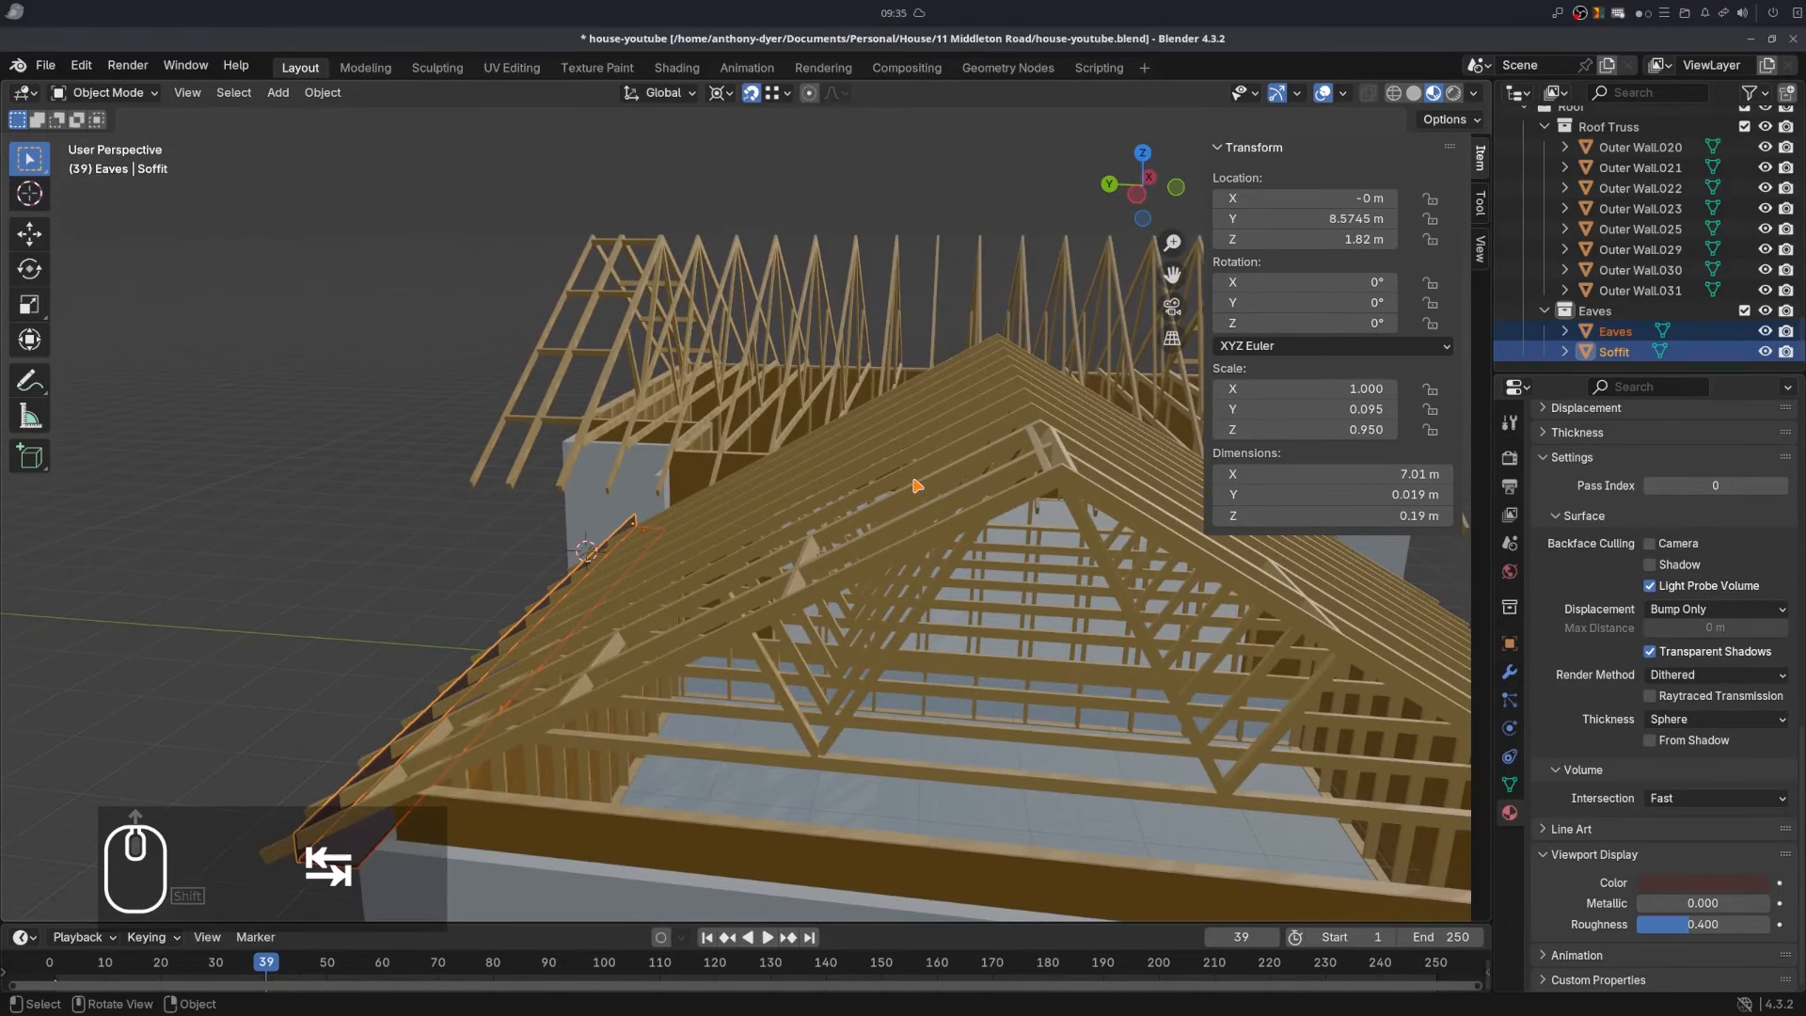
left_click(1056, 471)
key("Tab")
left_click(1056, 470)
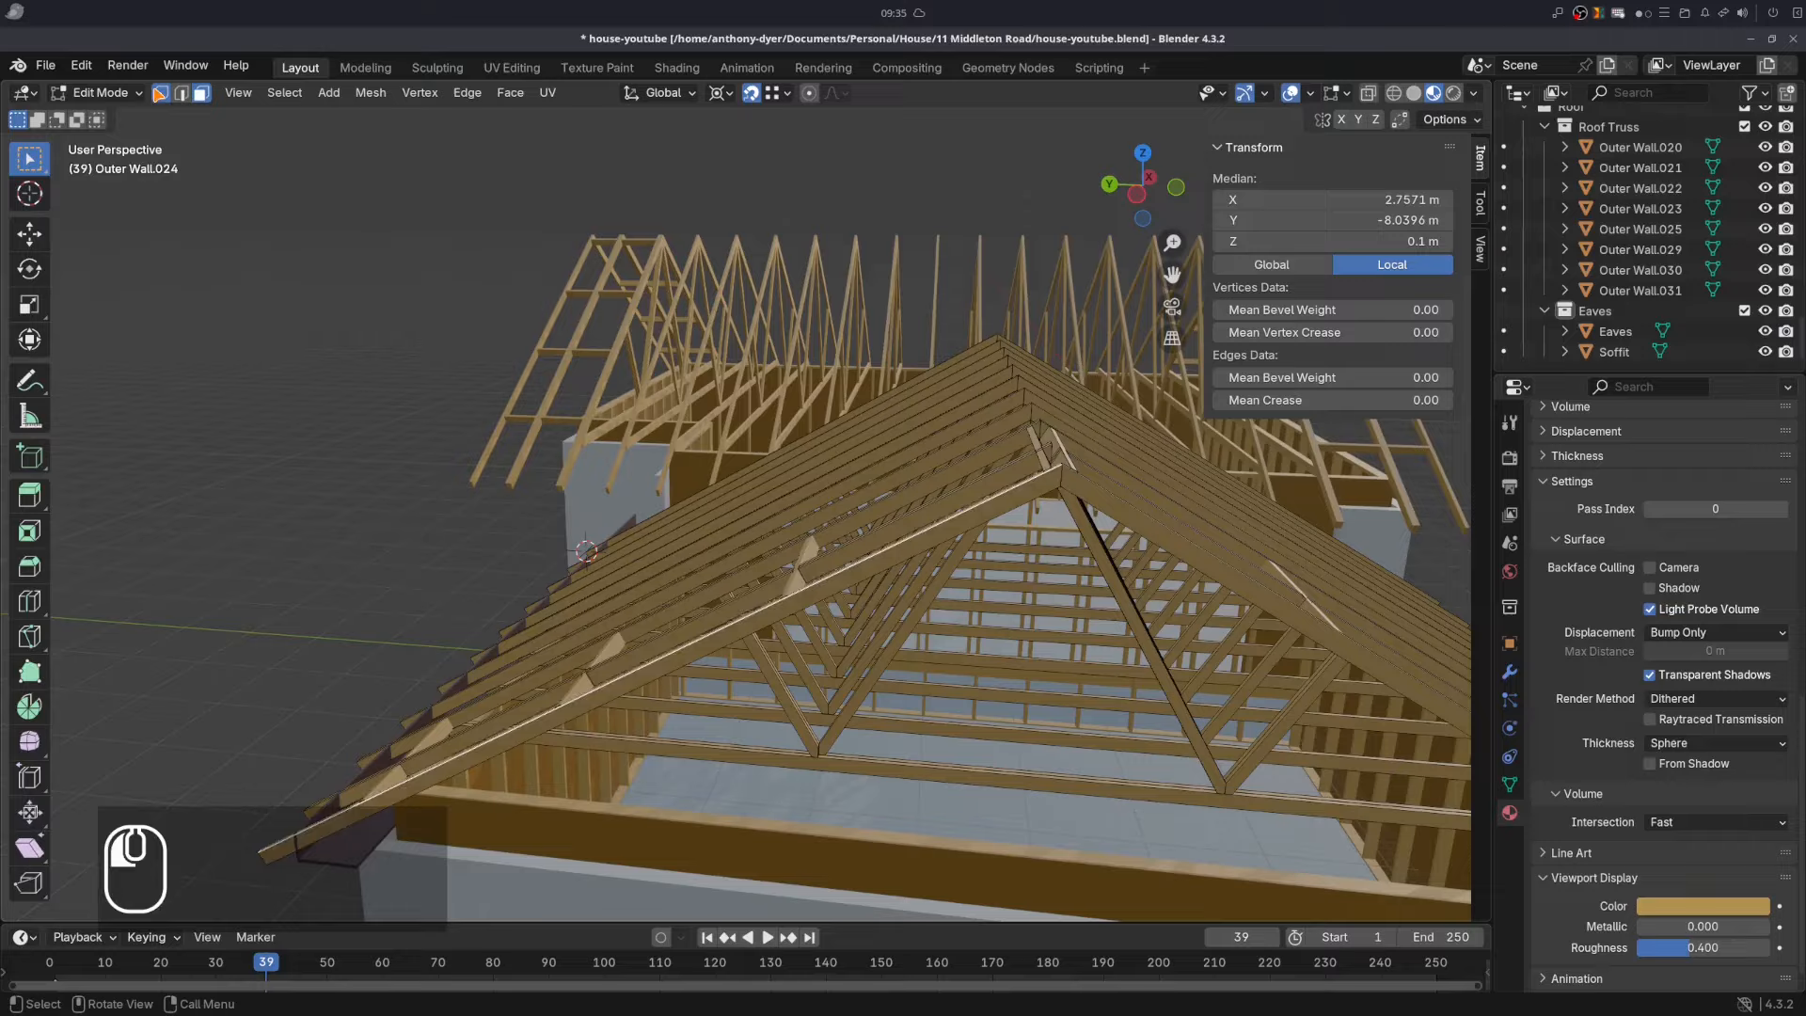
left_click(161, 92)
left_click(1061, 470)
key("shift+s")
left_click(1059, 560)
- Duplicate the Eaves and Soffit boards in place and mirror the copies along global Y about the 3D cursor
middle_click_drag(1053, 565, 1114, 517)
key("Tab")
left_click(833, 726)
left_click(854, 731, "shift")
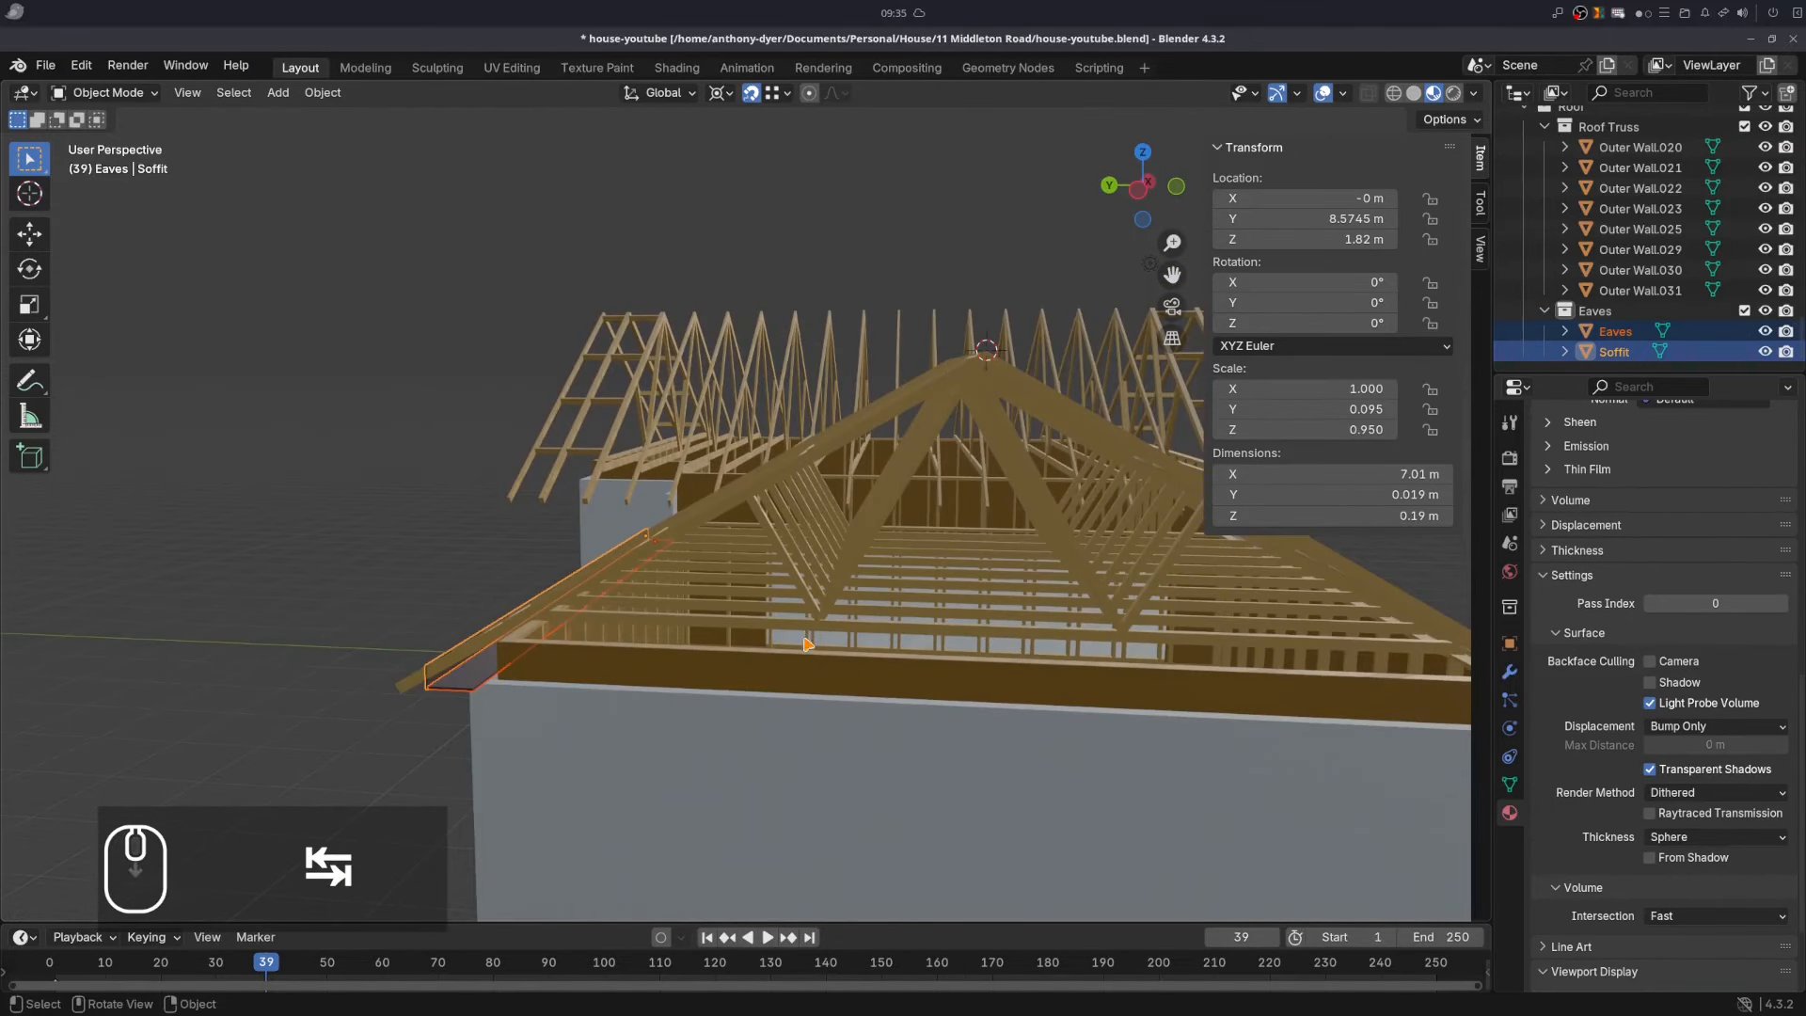
key("shift+d")
key("Escape")
key("ctrl+m")
key("y")
key("Return")
- Shorten the mirrored boards at the inner wall corner by moving their end faces along X, making them 6.89 m long
middle_click_drag(941, 657, 852, 692)
scroll(967, 786, "up", 4)
middle_click_drag(967, 785, 825, 605, "shift")
scroll(833, 575, "up", 1)
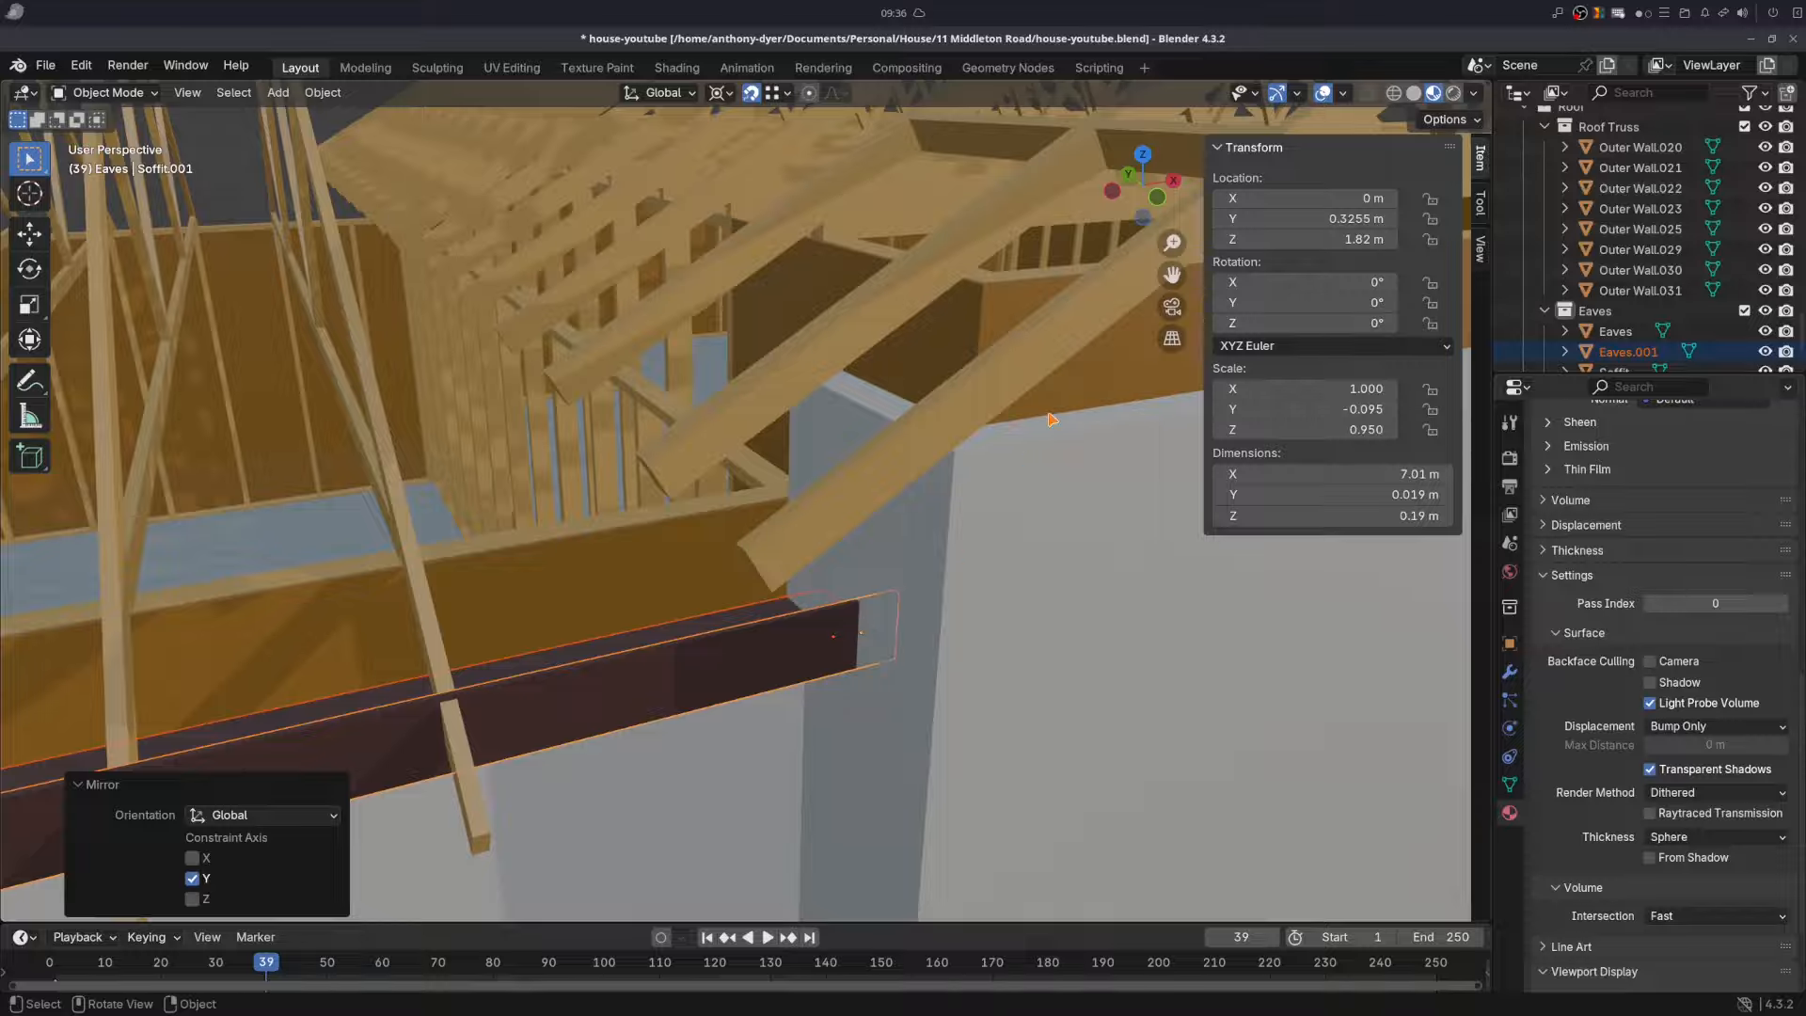
key("Tab")
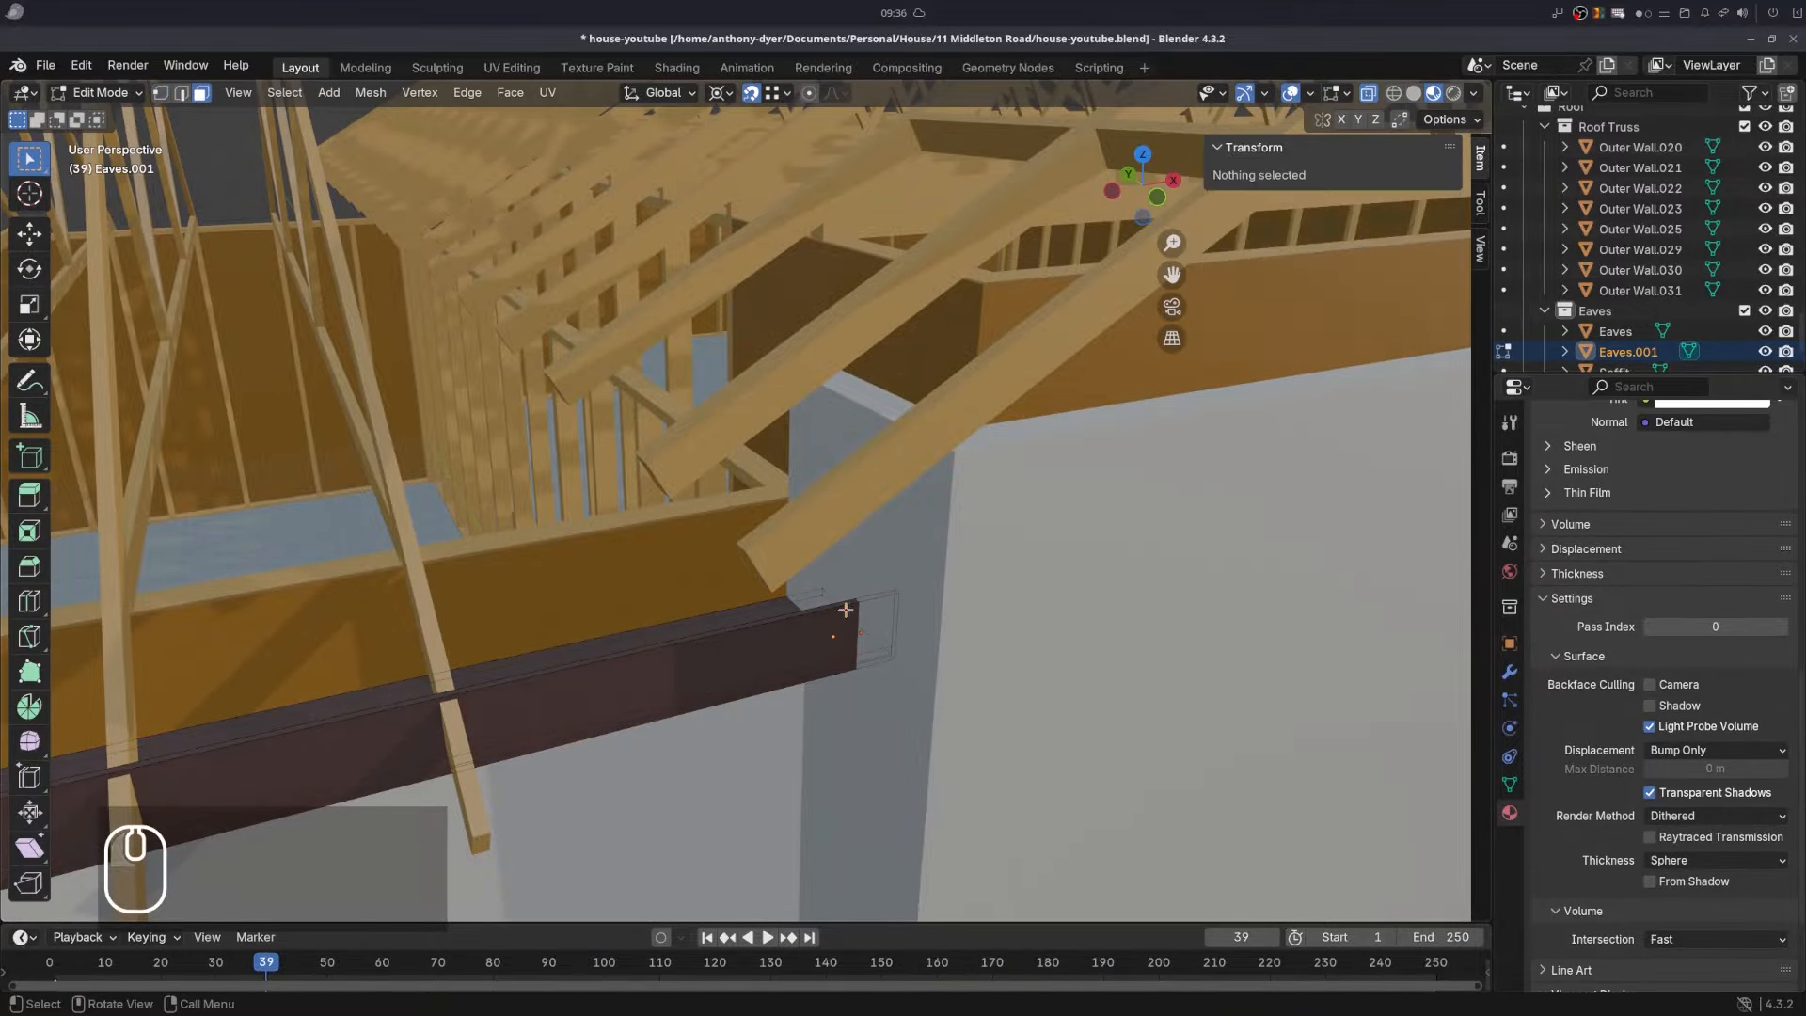
left_click_drag(845, 609, 914, 663)
key("g")
key("x")
left_click(964, 607)
key("Tab")
- Try to rotate the duplicated board pair 90° about global Z around the median point, and undo the rotation
scroll(847, 583, "down", 5)
middle_click_drag(536, 550, 681, 497)
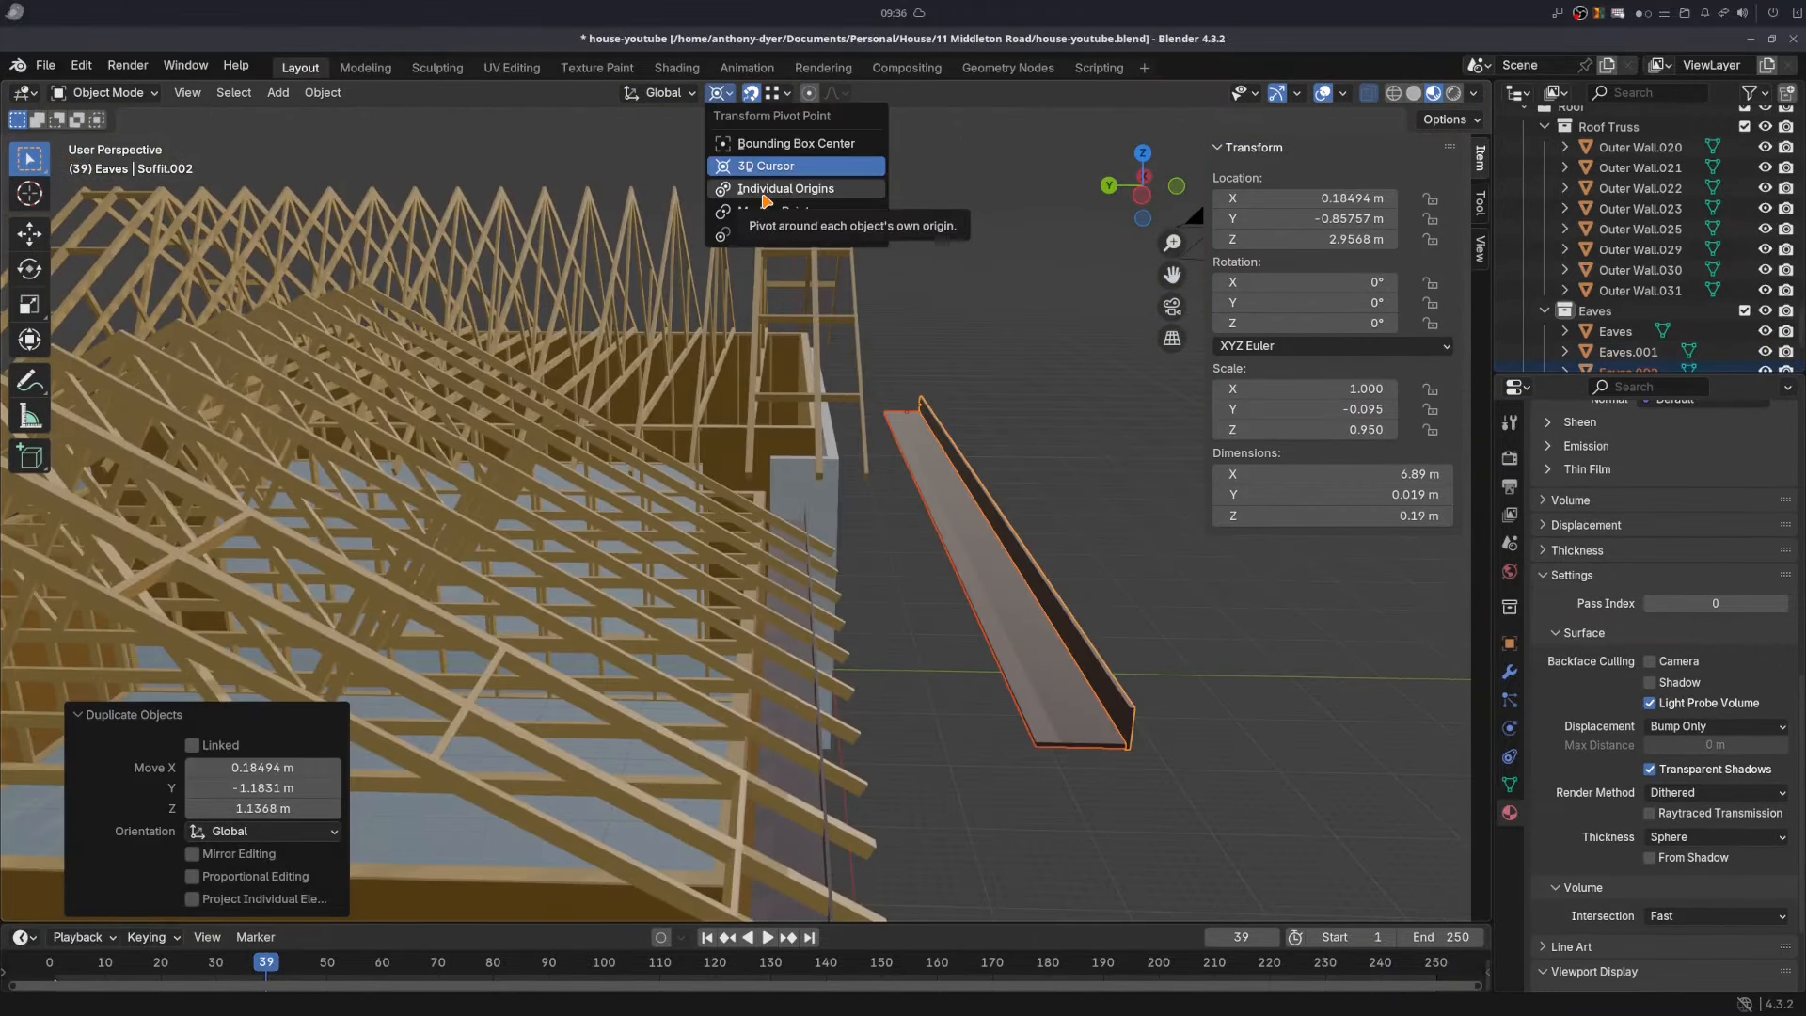
left_click(760, 191)
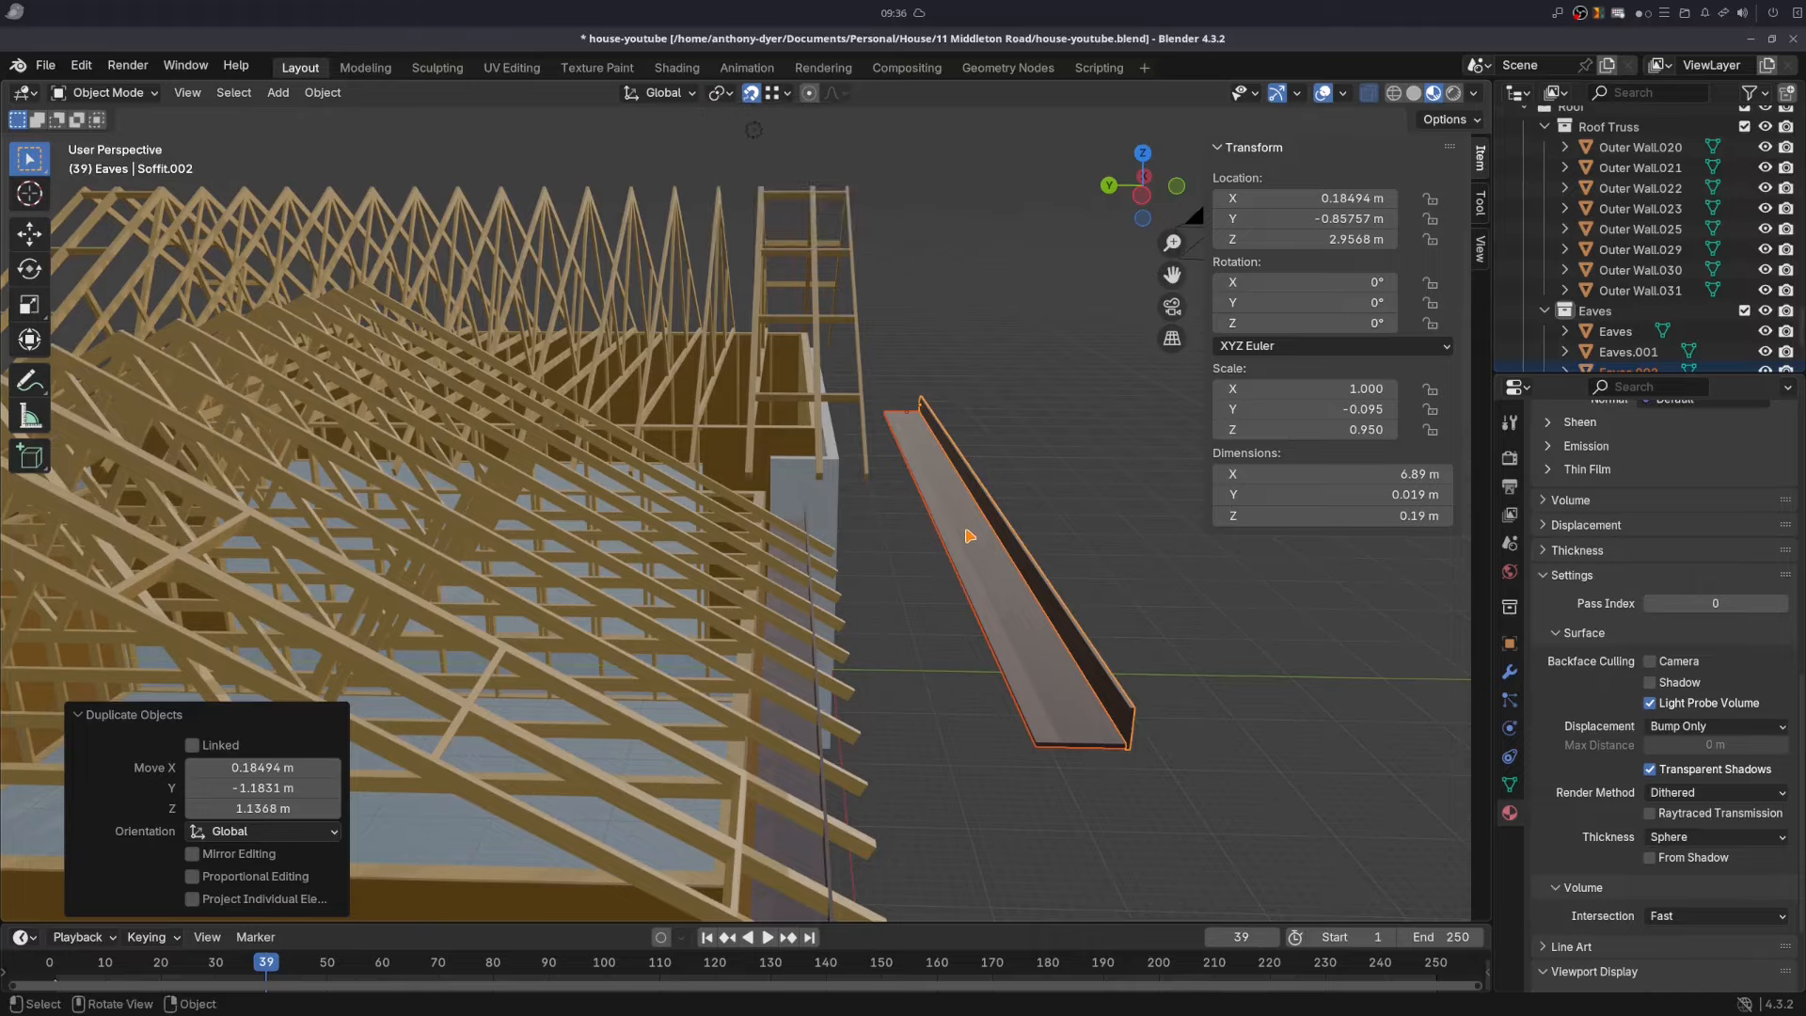
key("r")
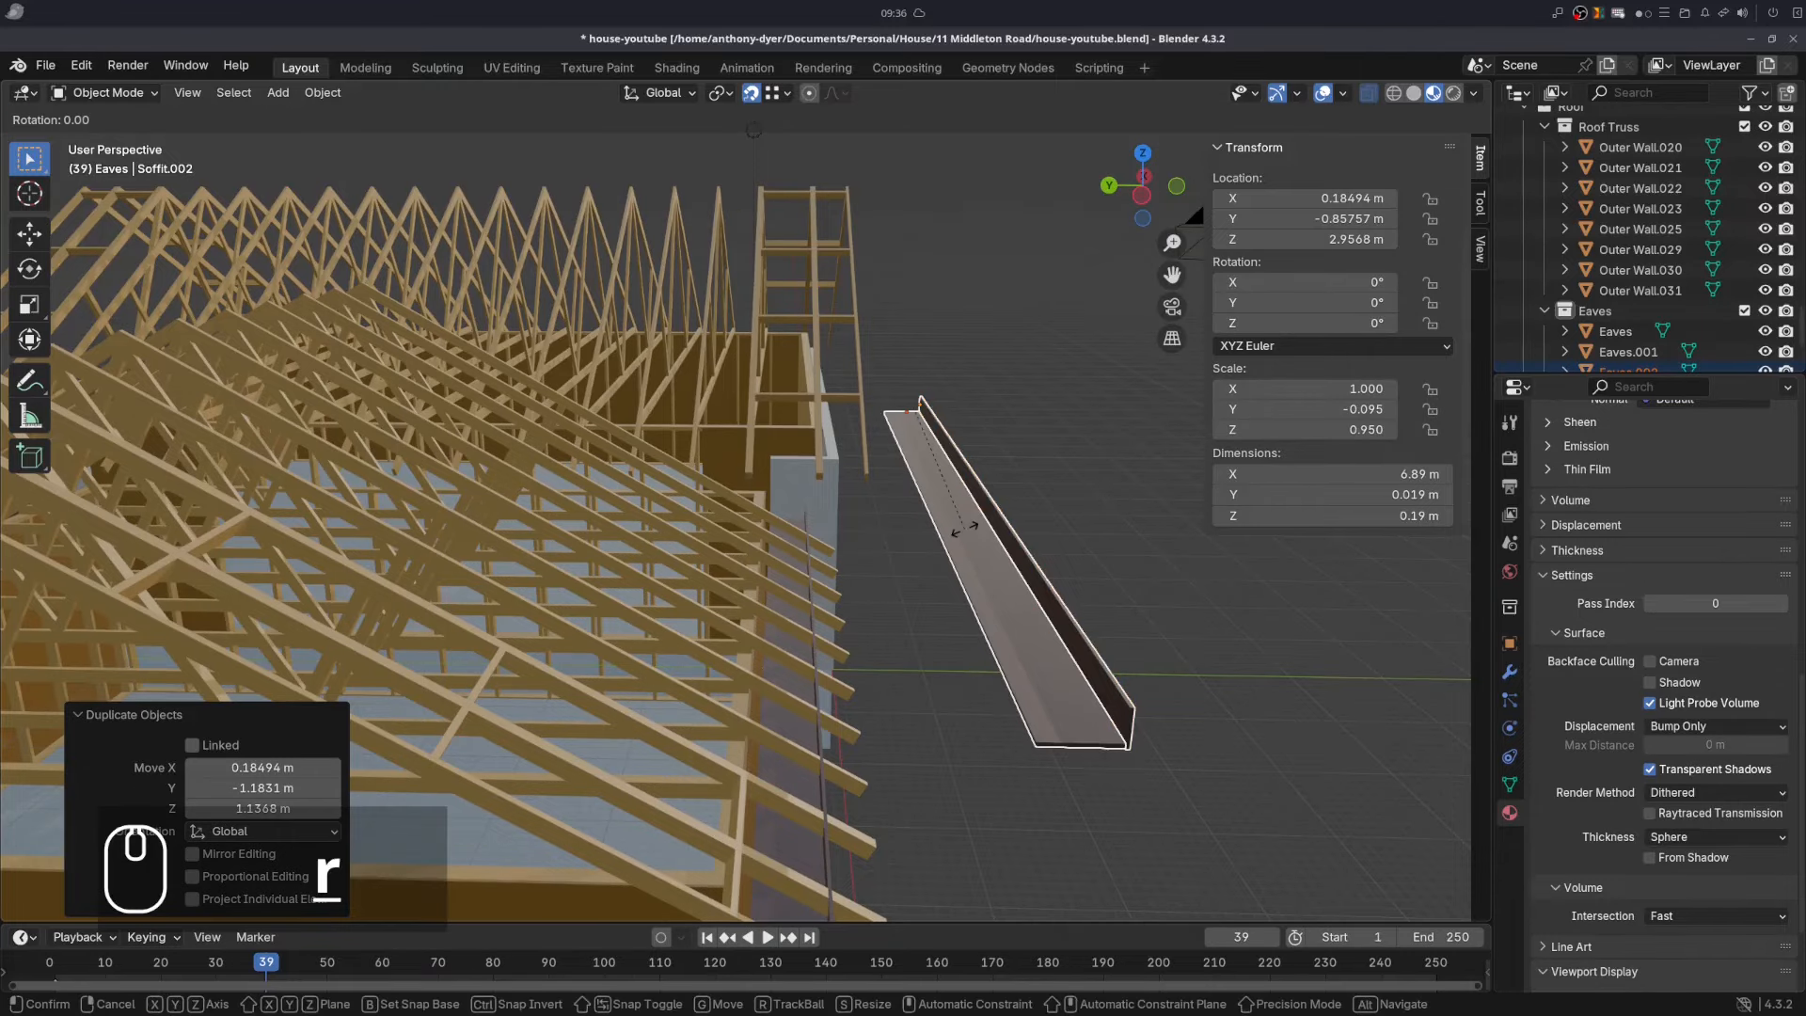
key("z")
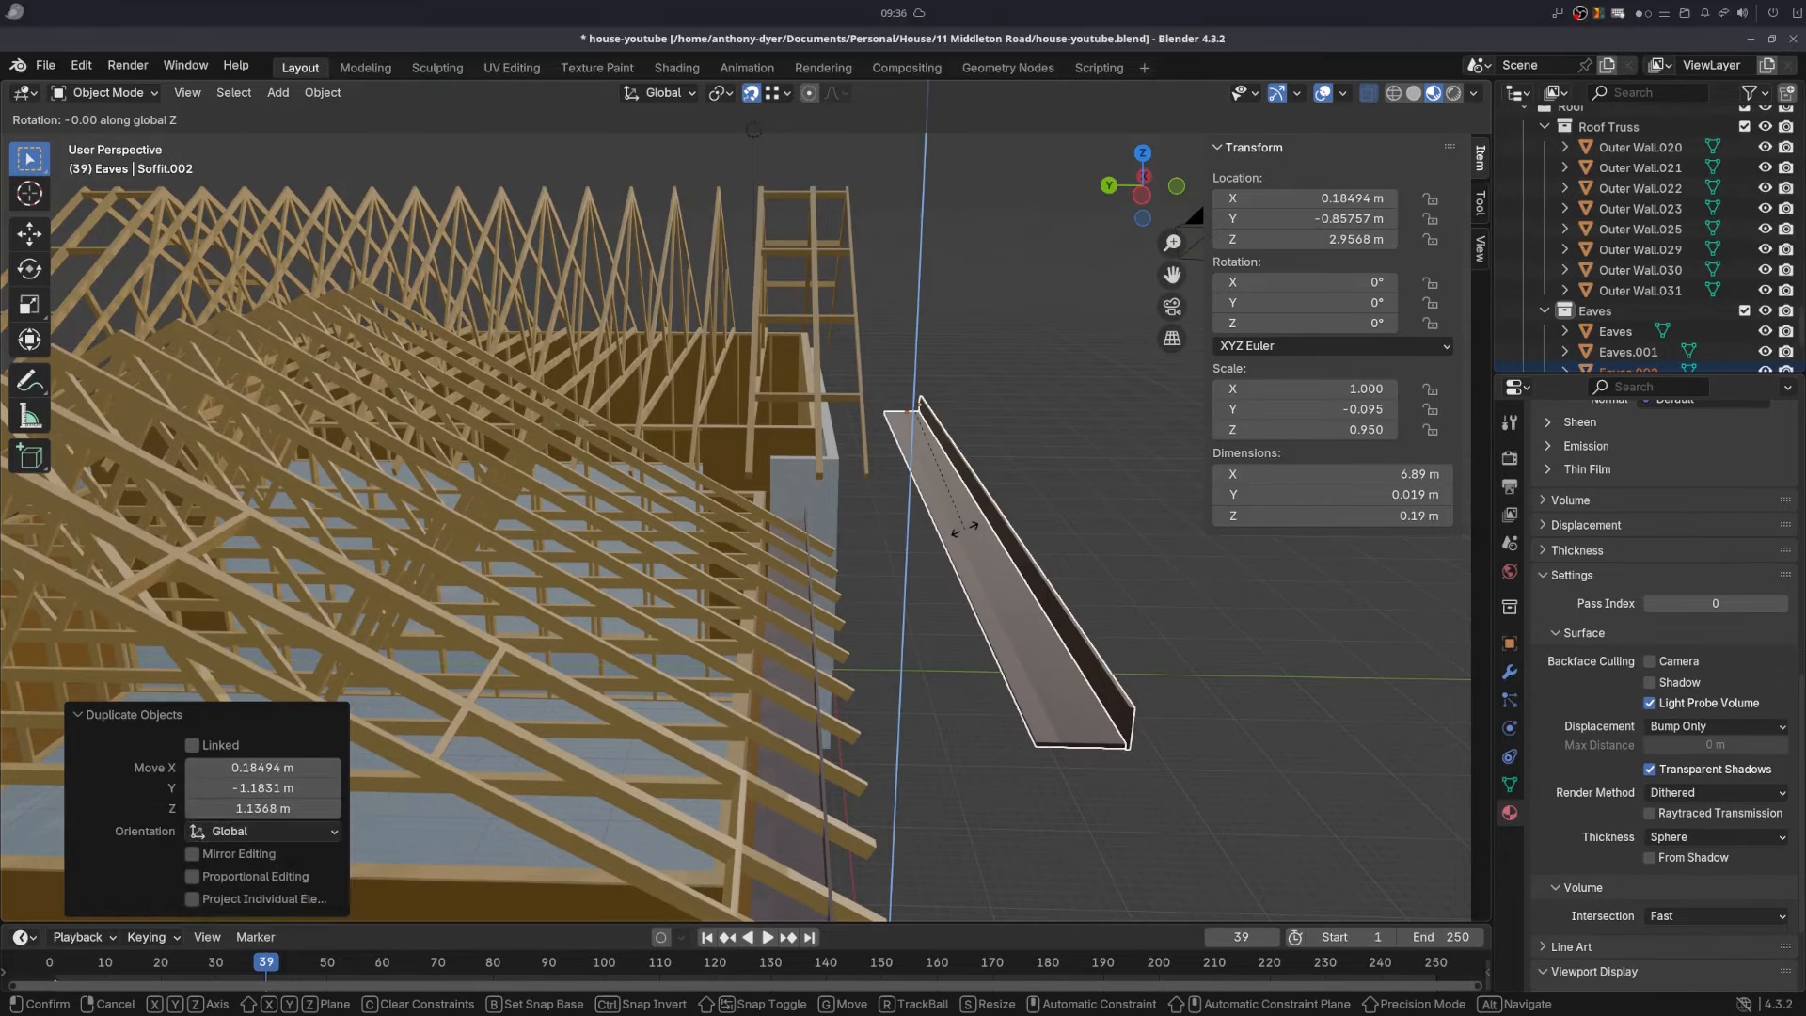
key("KP_9")
key("KP_0")
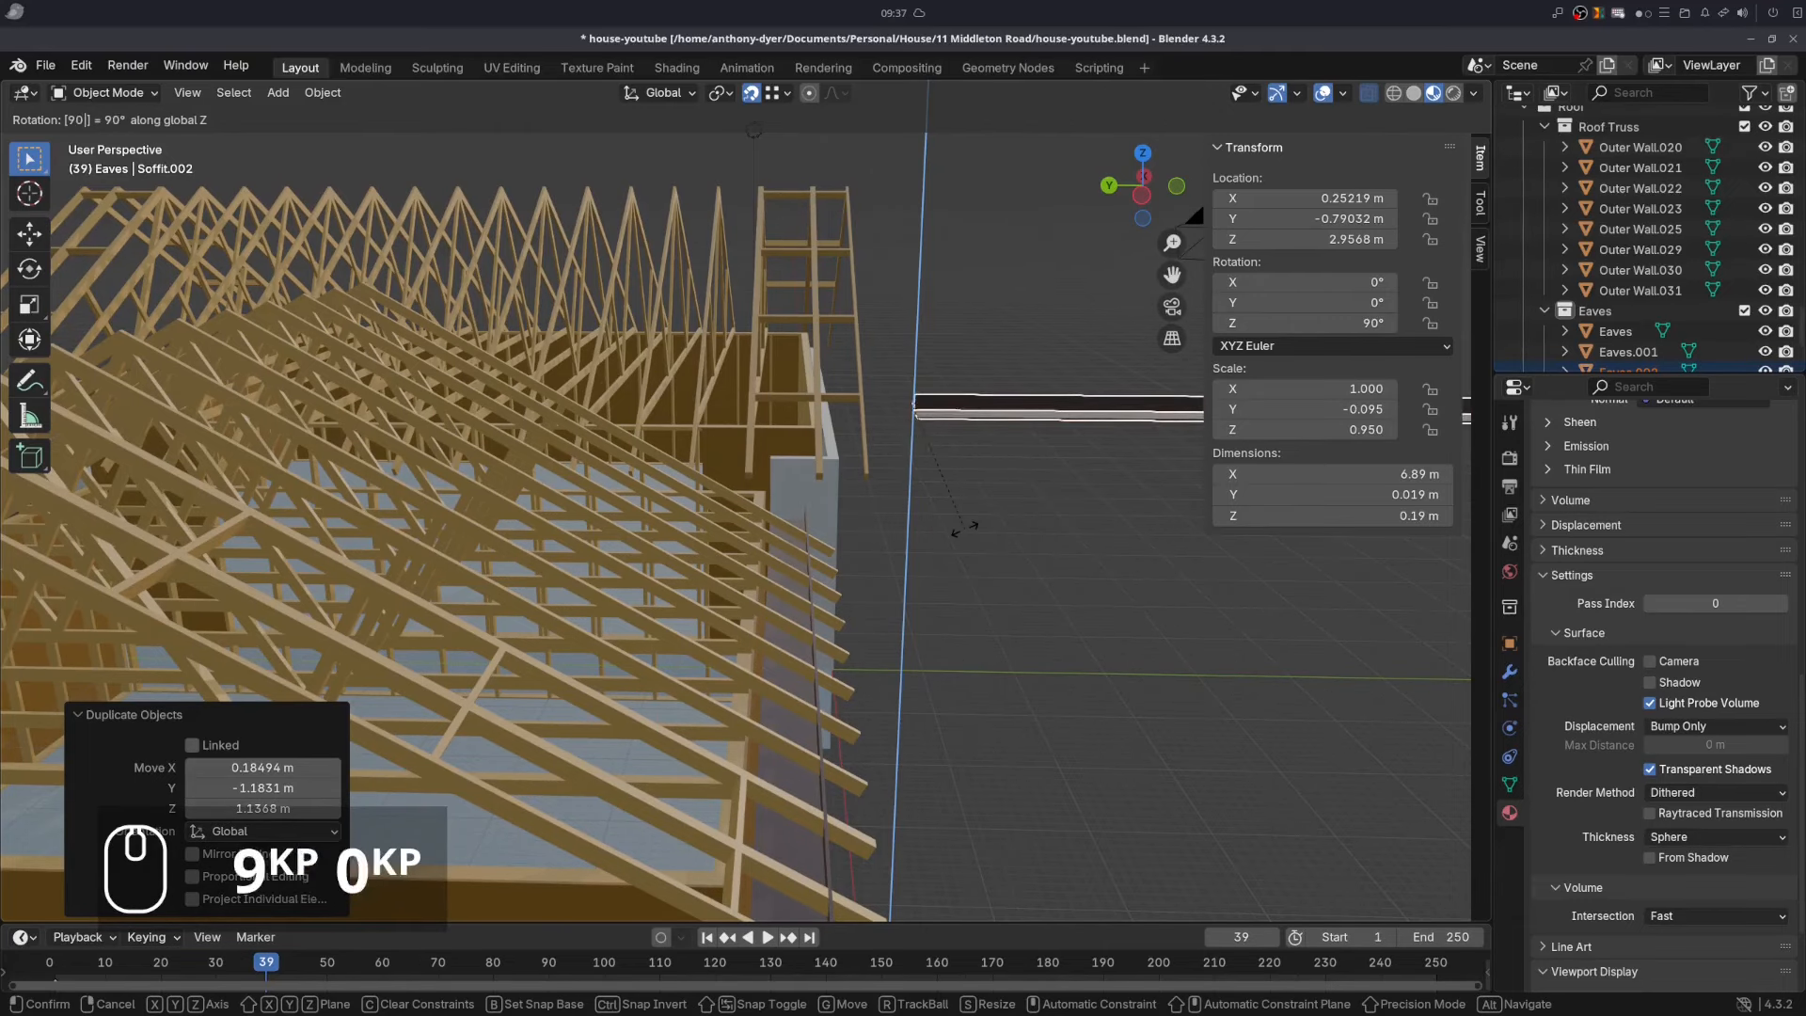
key("Return")
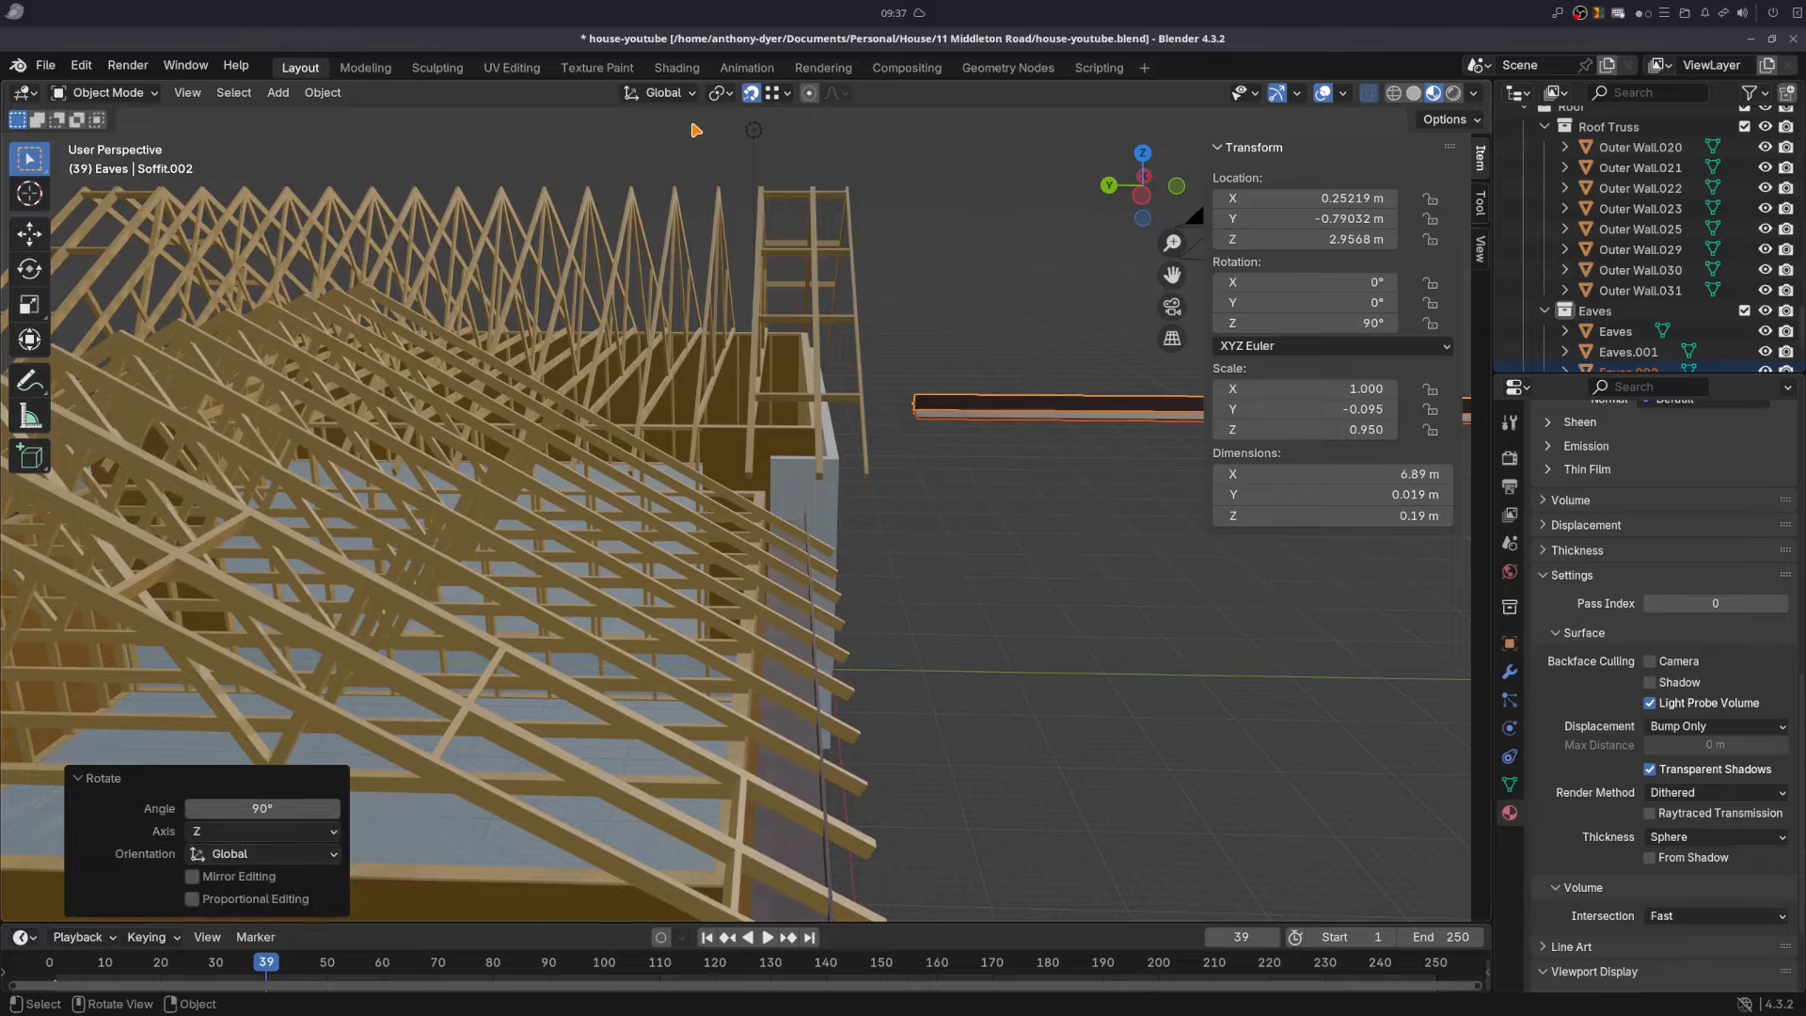
key("ctrl")
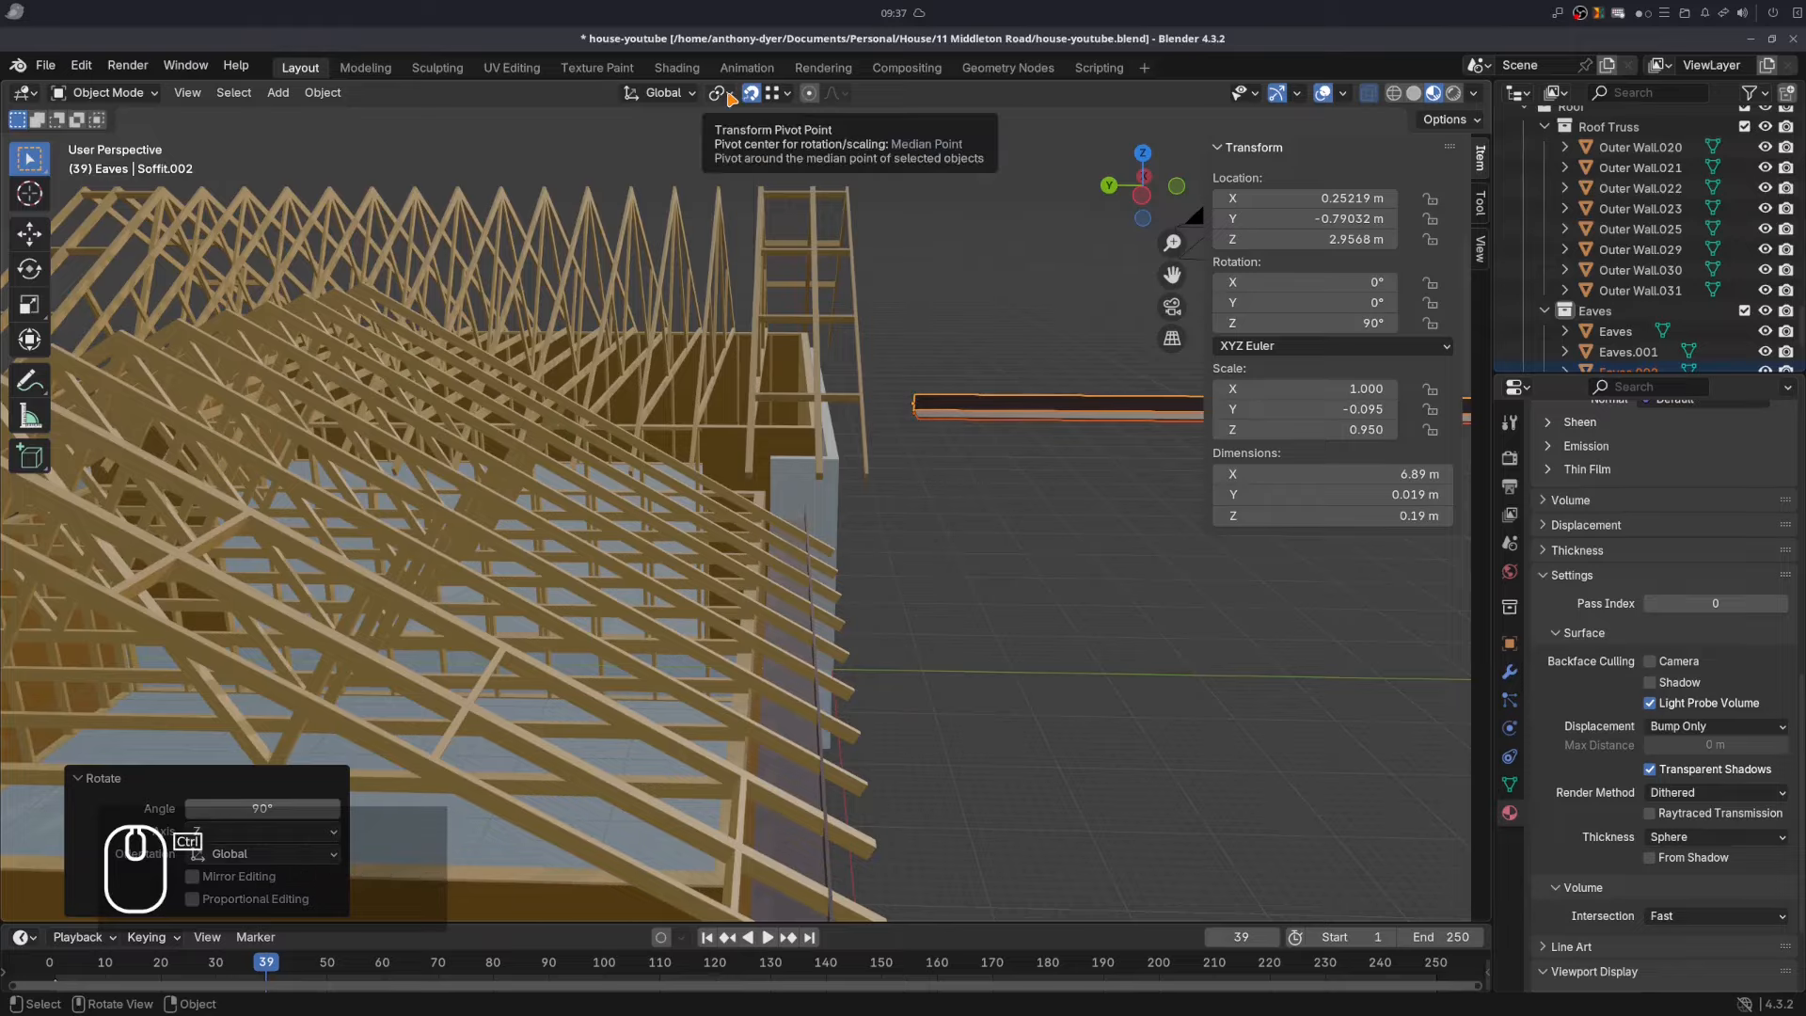
key("ctrl+z")
- Try to rotate the duplicated board pair 90° about global Z with Individual Origins as the pivot, and undo the rotation
left_click(730, 98)
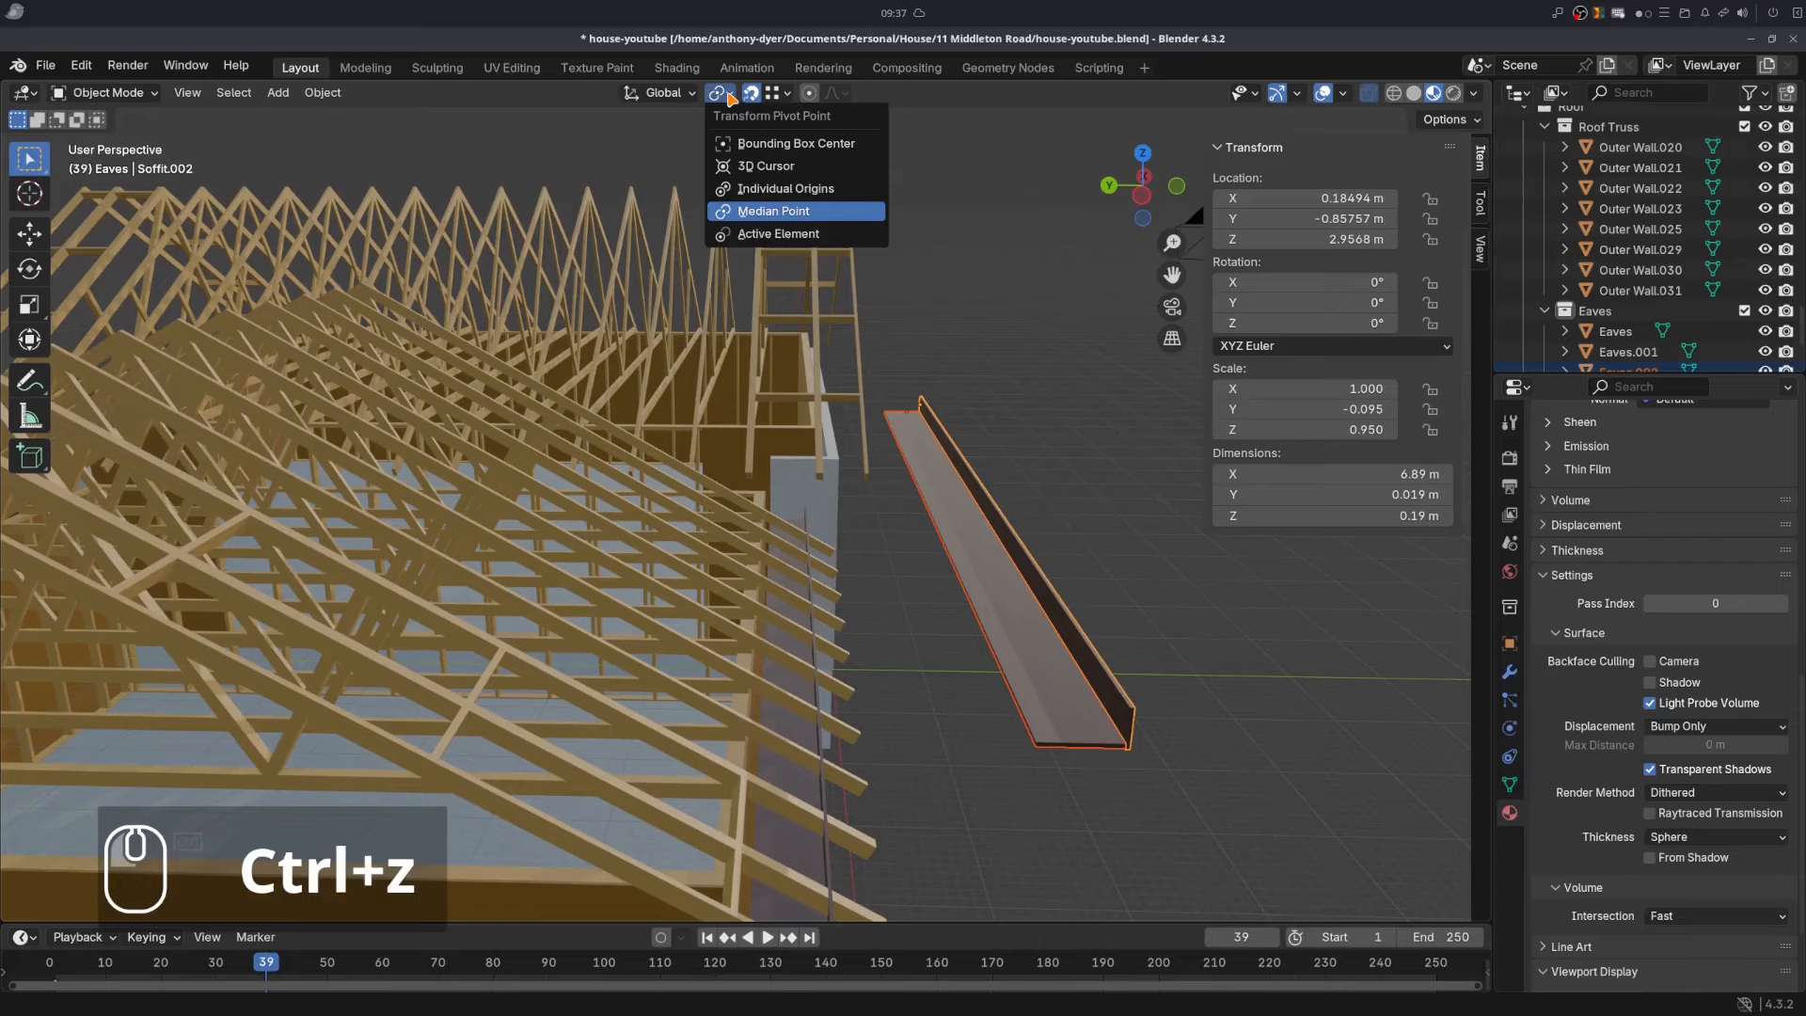
left_click(750, 192)
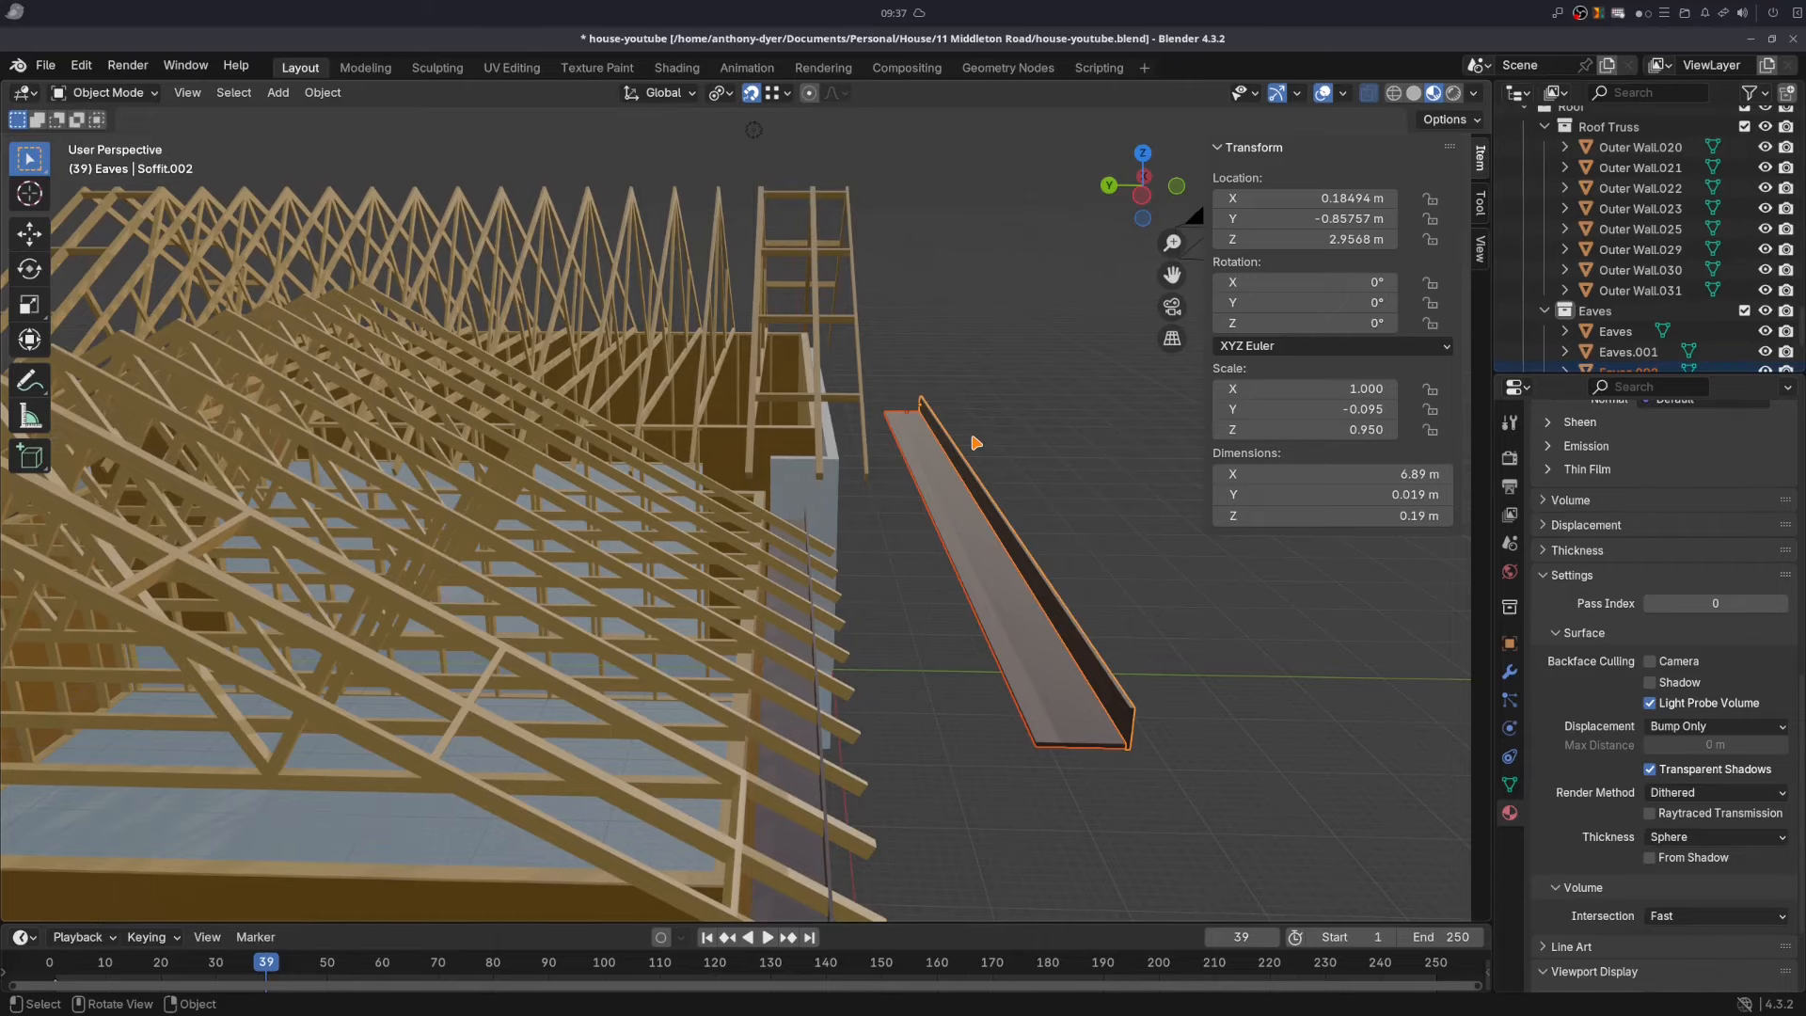
key("r")
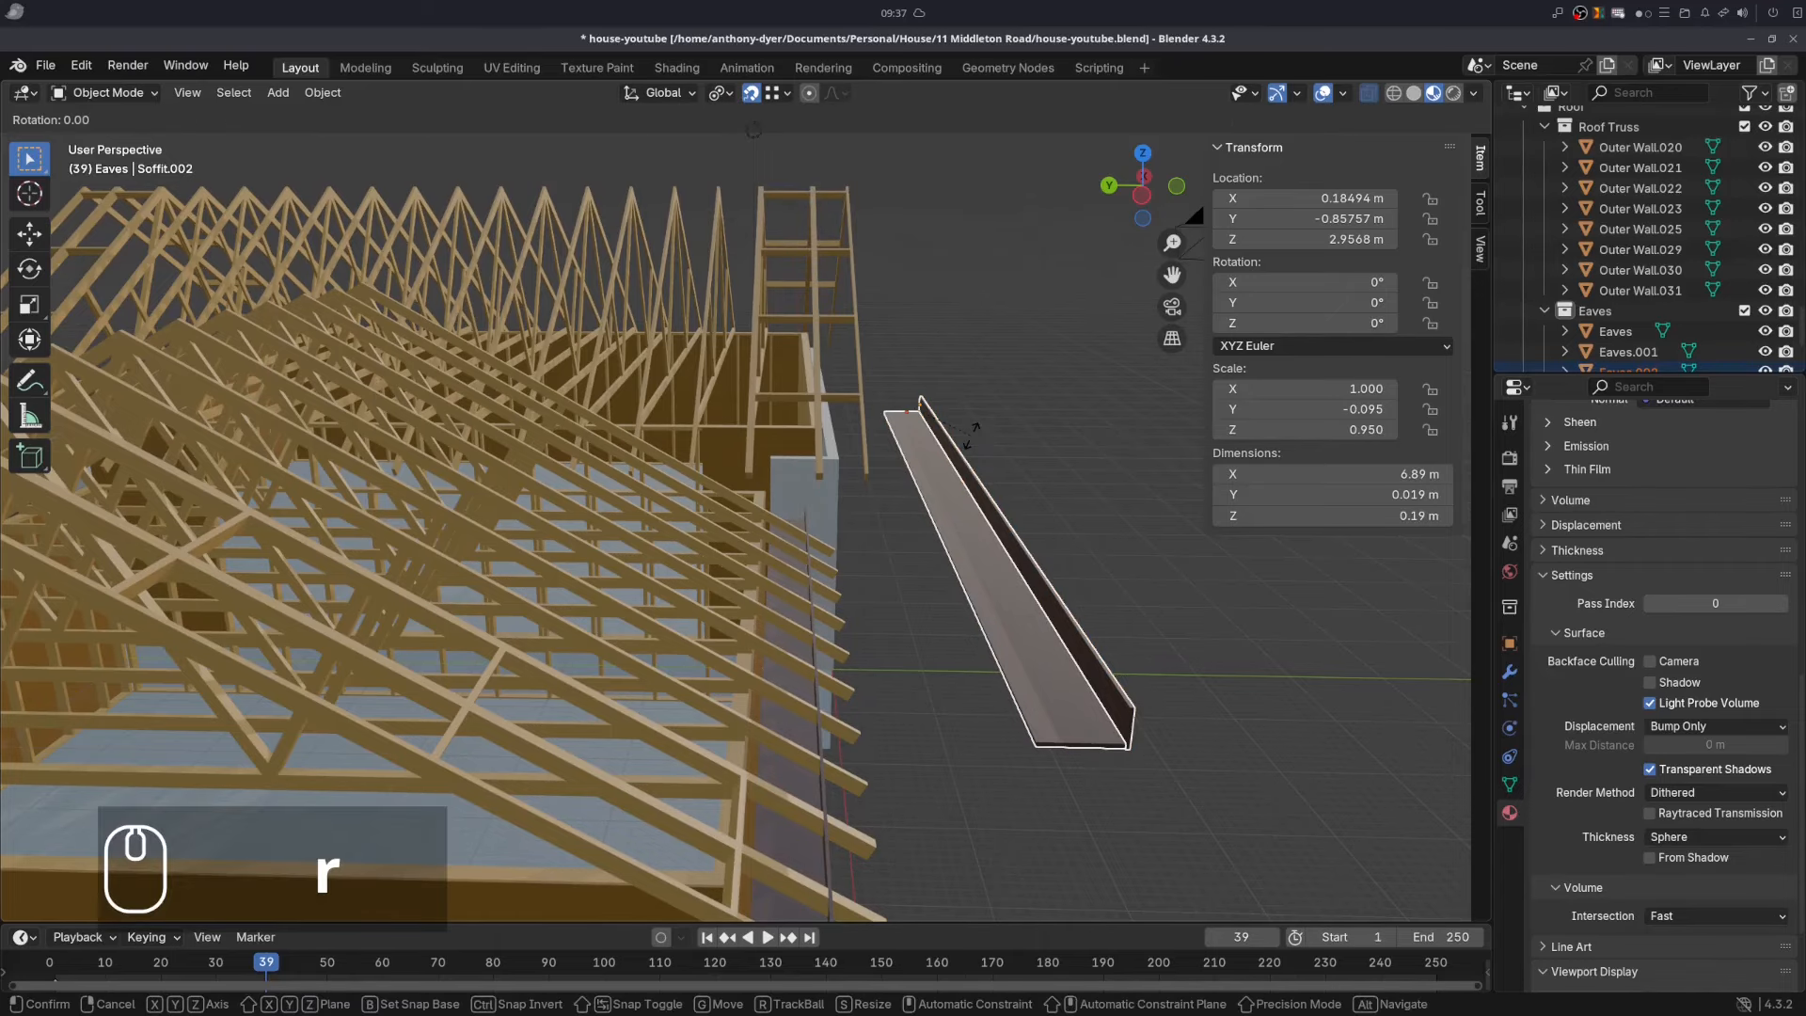
key("z")
key("KP_9")
key("KP_0")
key("Return")
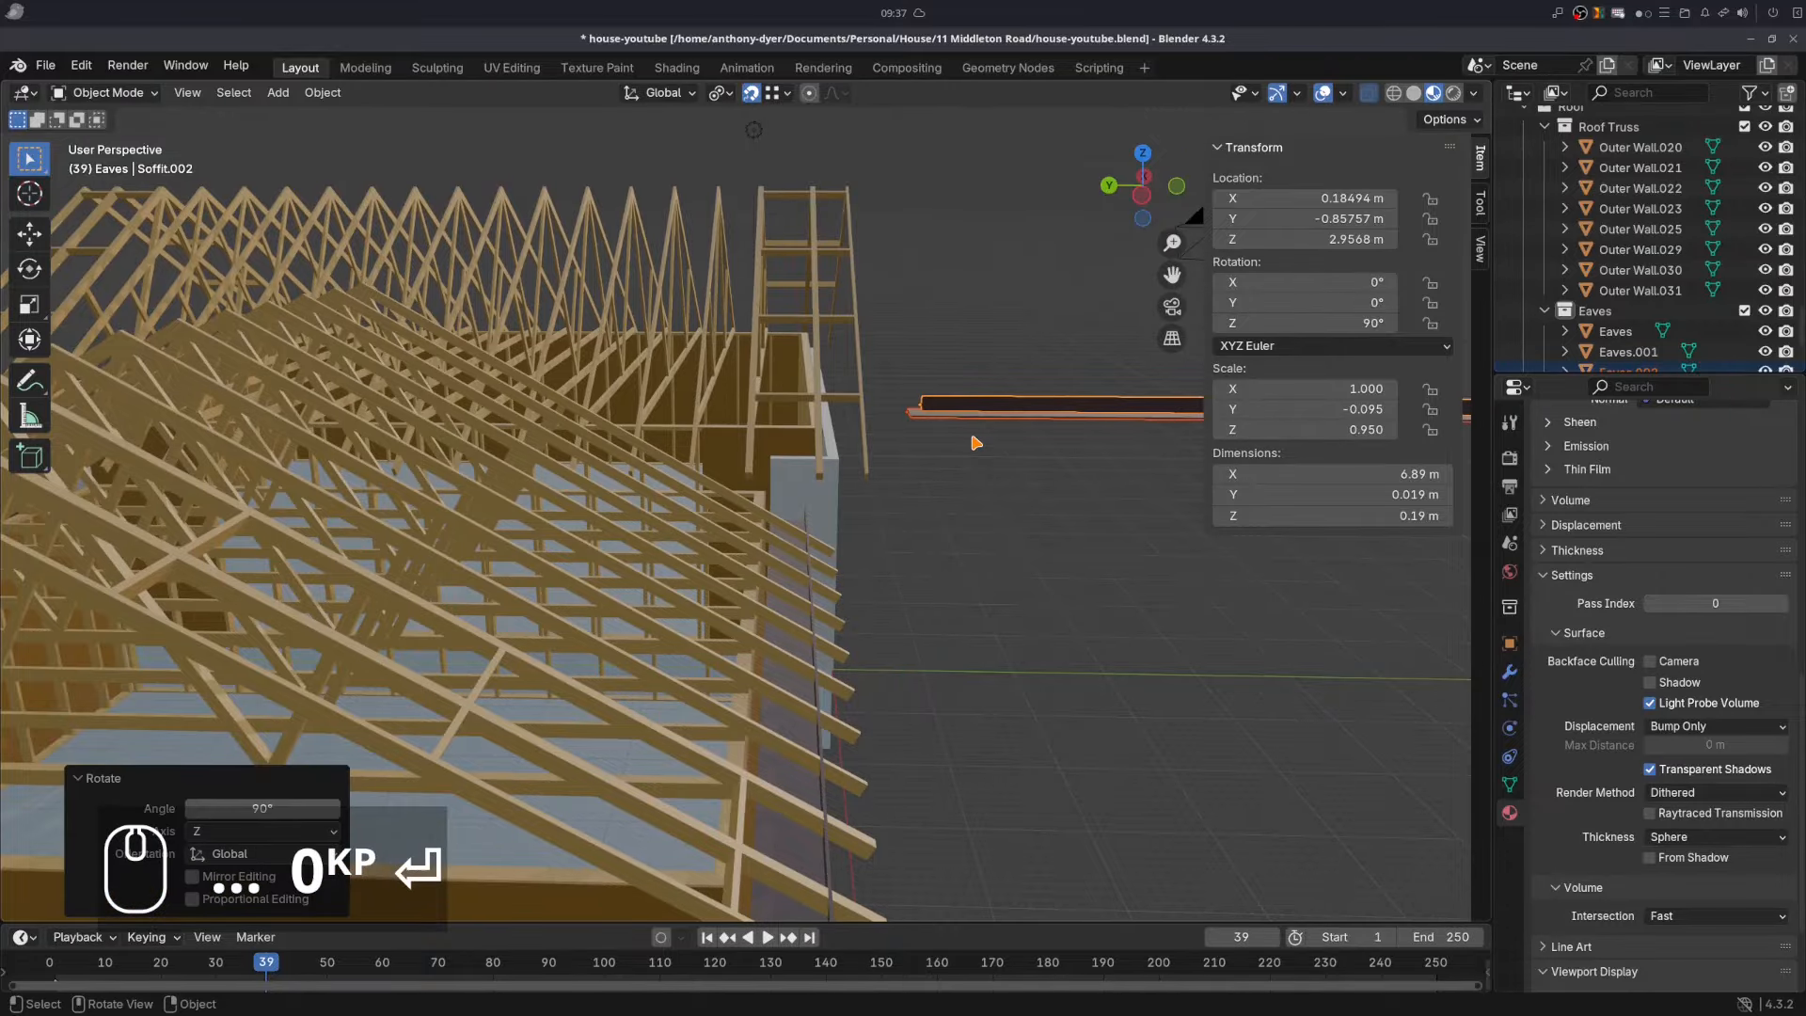
middle_click_drag(867, 365, 859, 590)
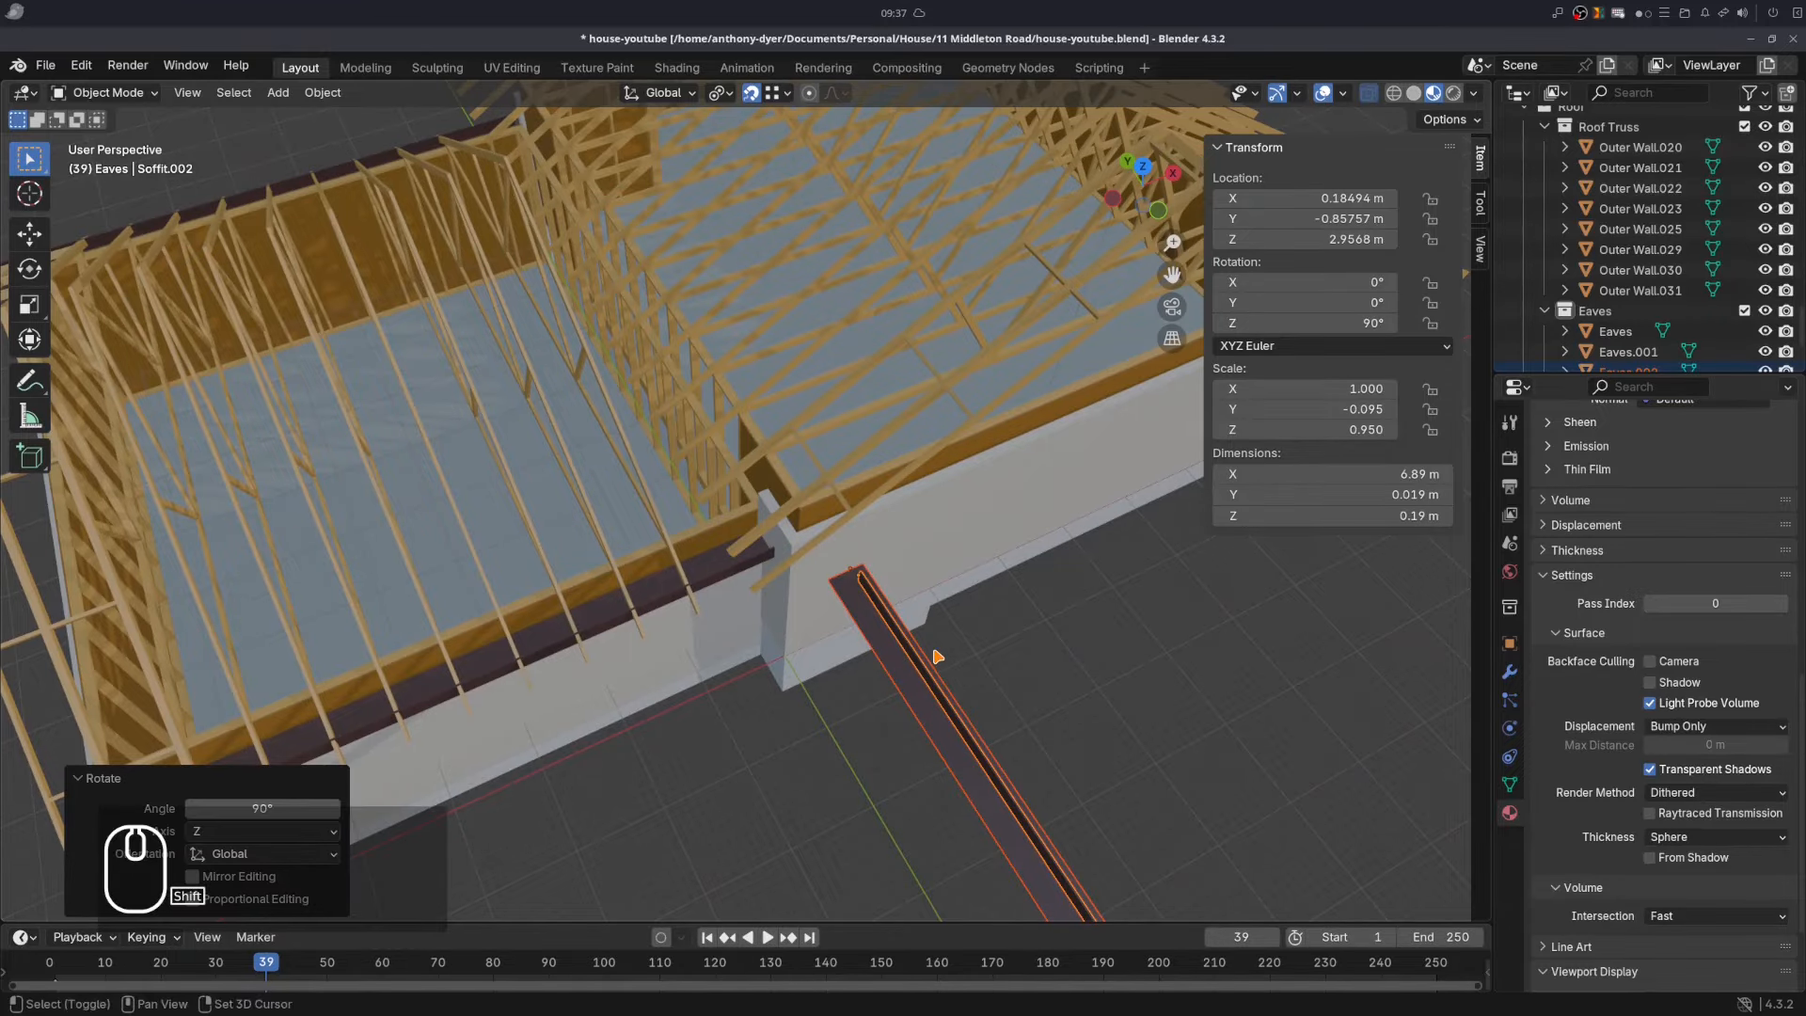
middle_click_drag(937, 661, 843, 324, "shift")
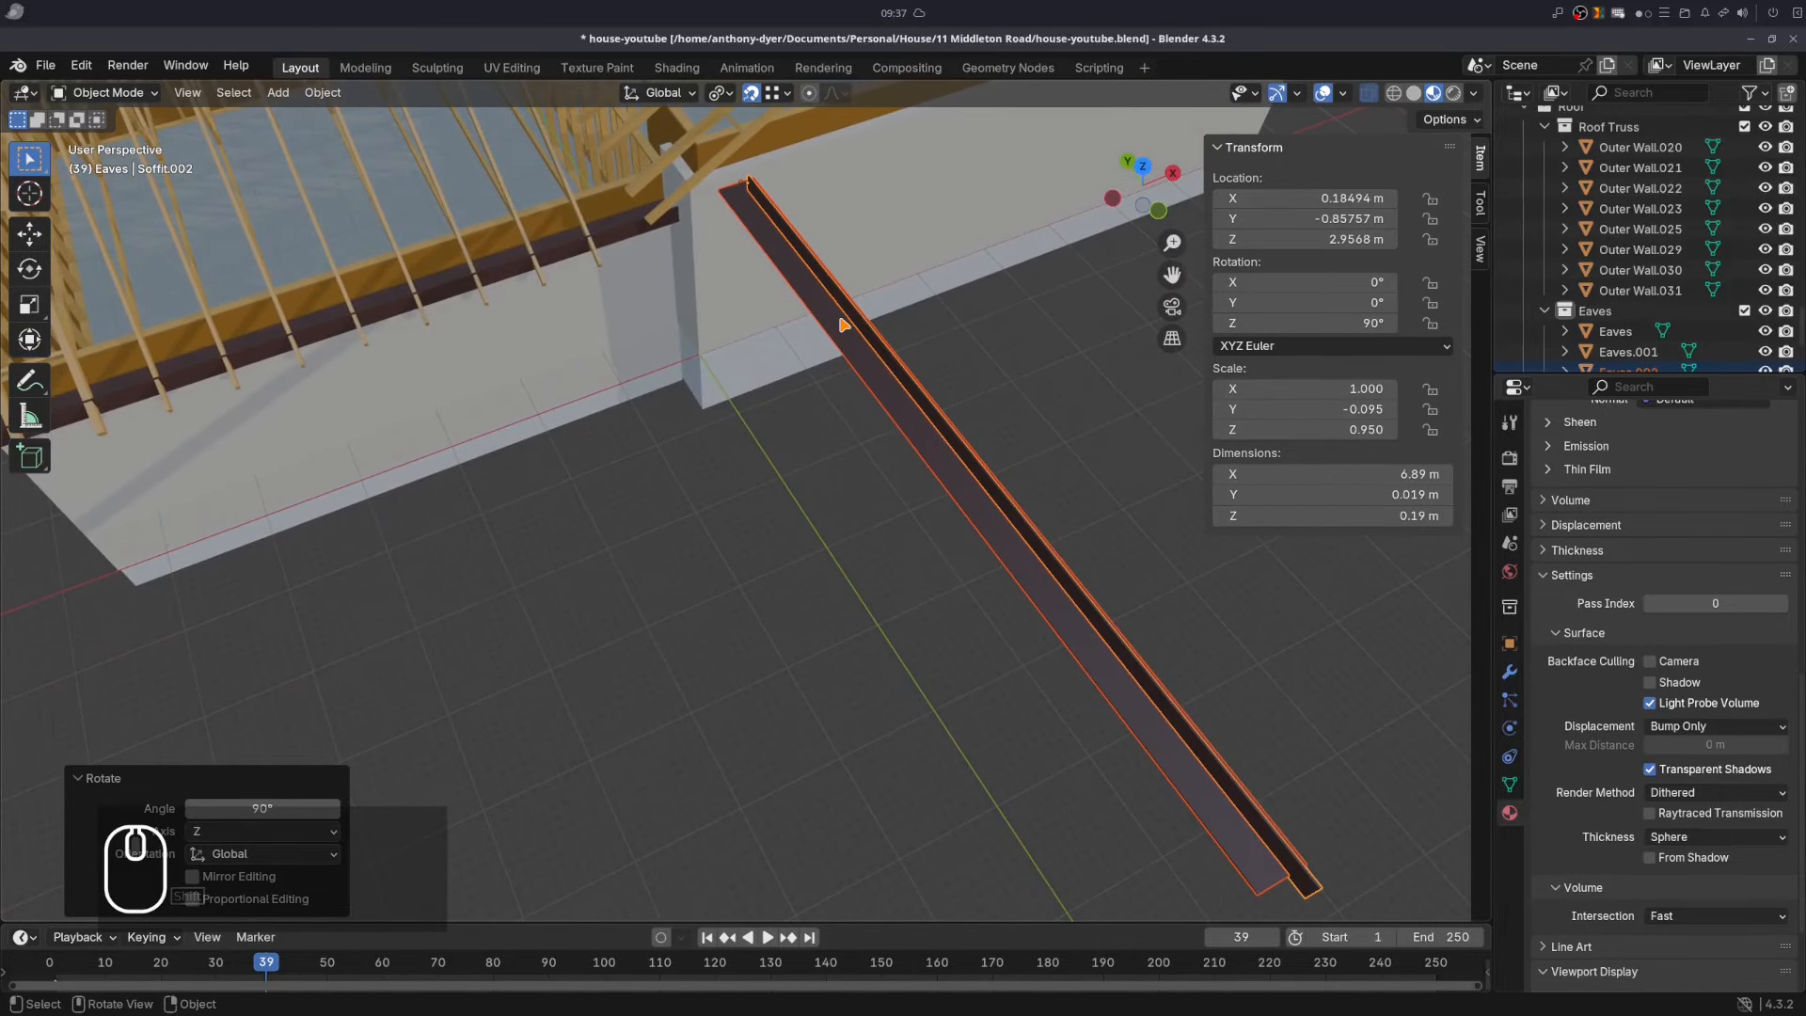
key("ctrl+z")
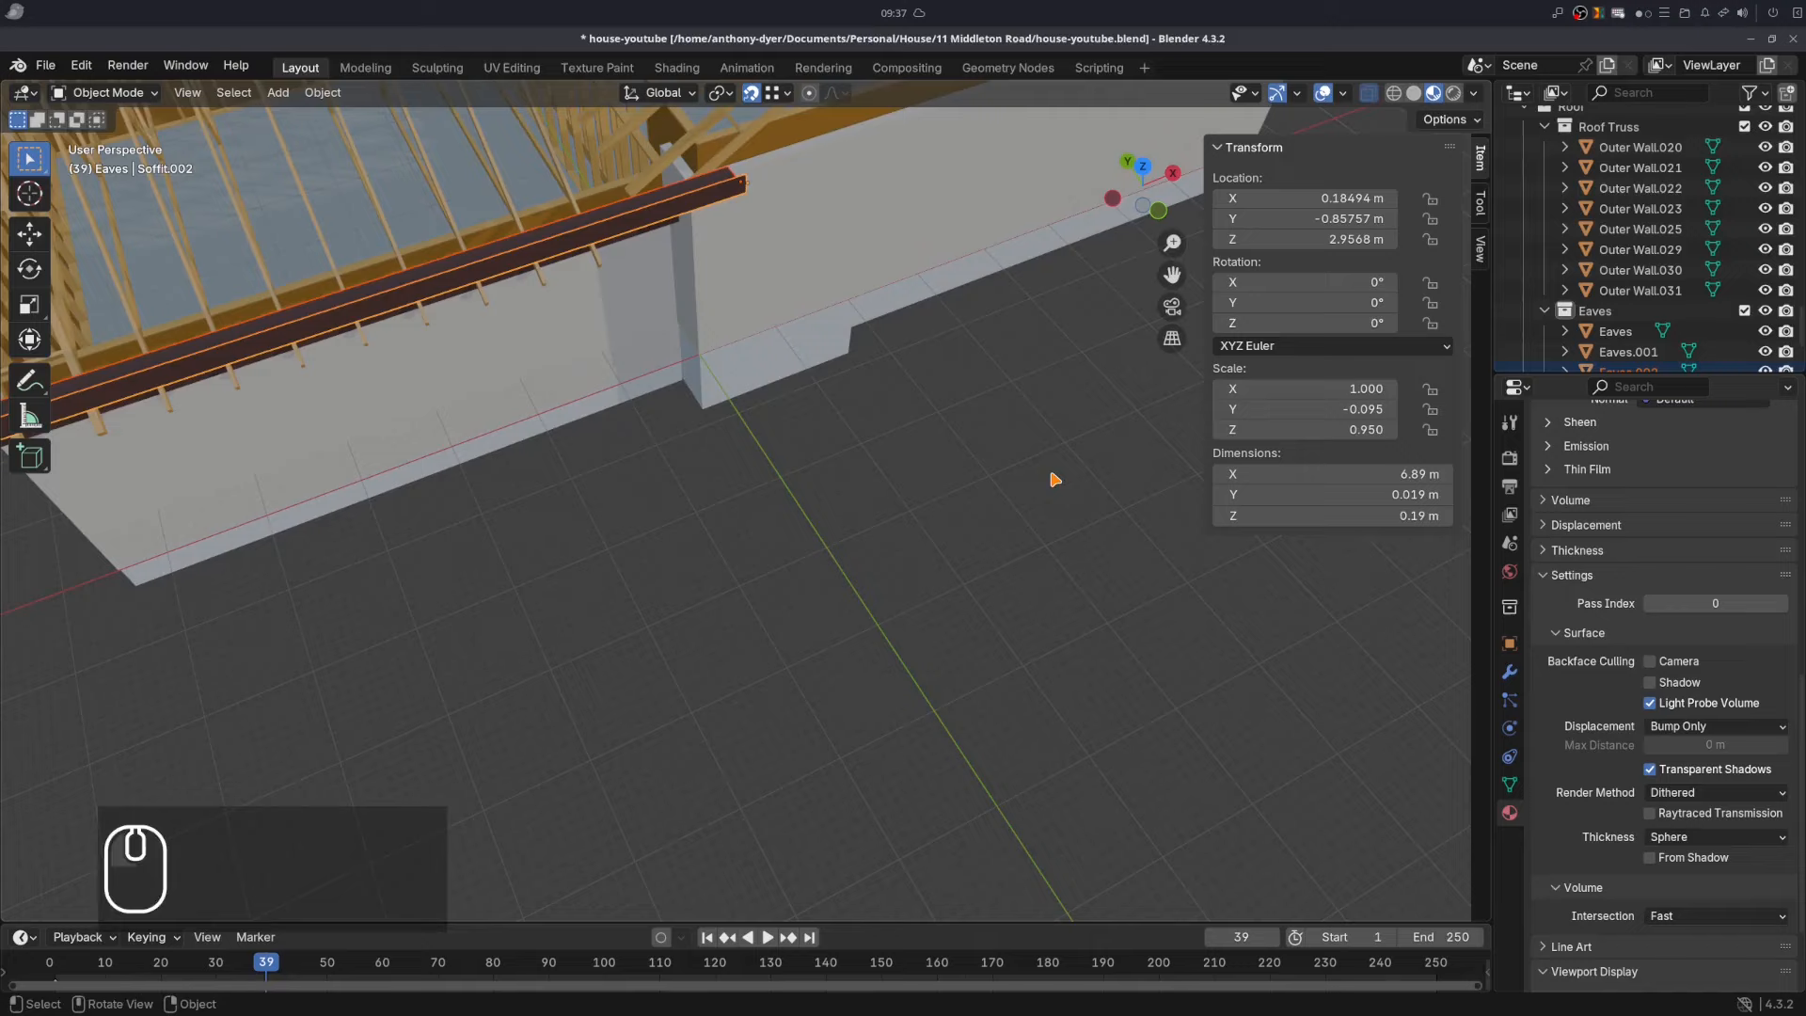
- Rotate the duplicated board pair 90° about global Z and move it to the truss tails along the higher wing's outer eaves
key("r")
key("z")
key("KP_9")
key("KP_0")
key("Return")
scroll(656, 665, "down", 3)
key("g")
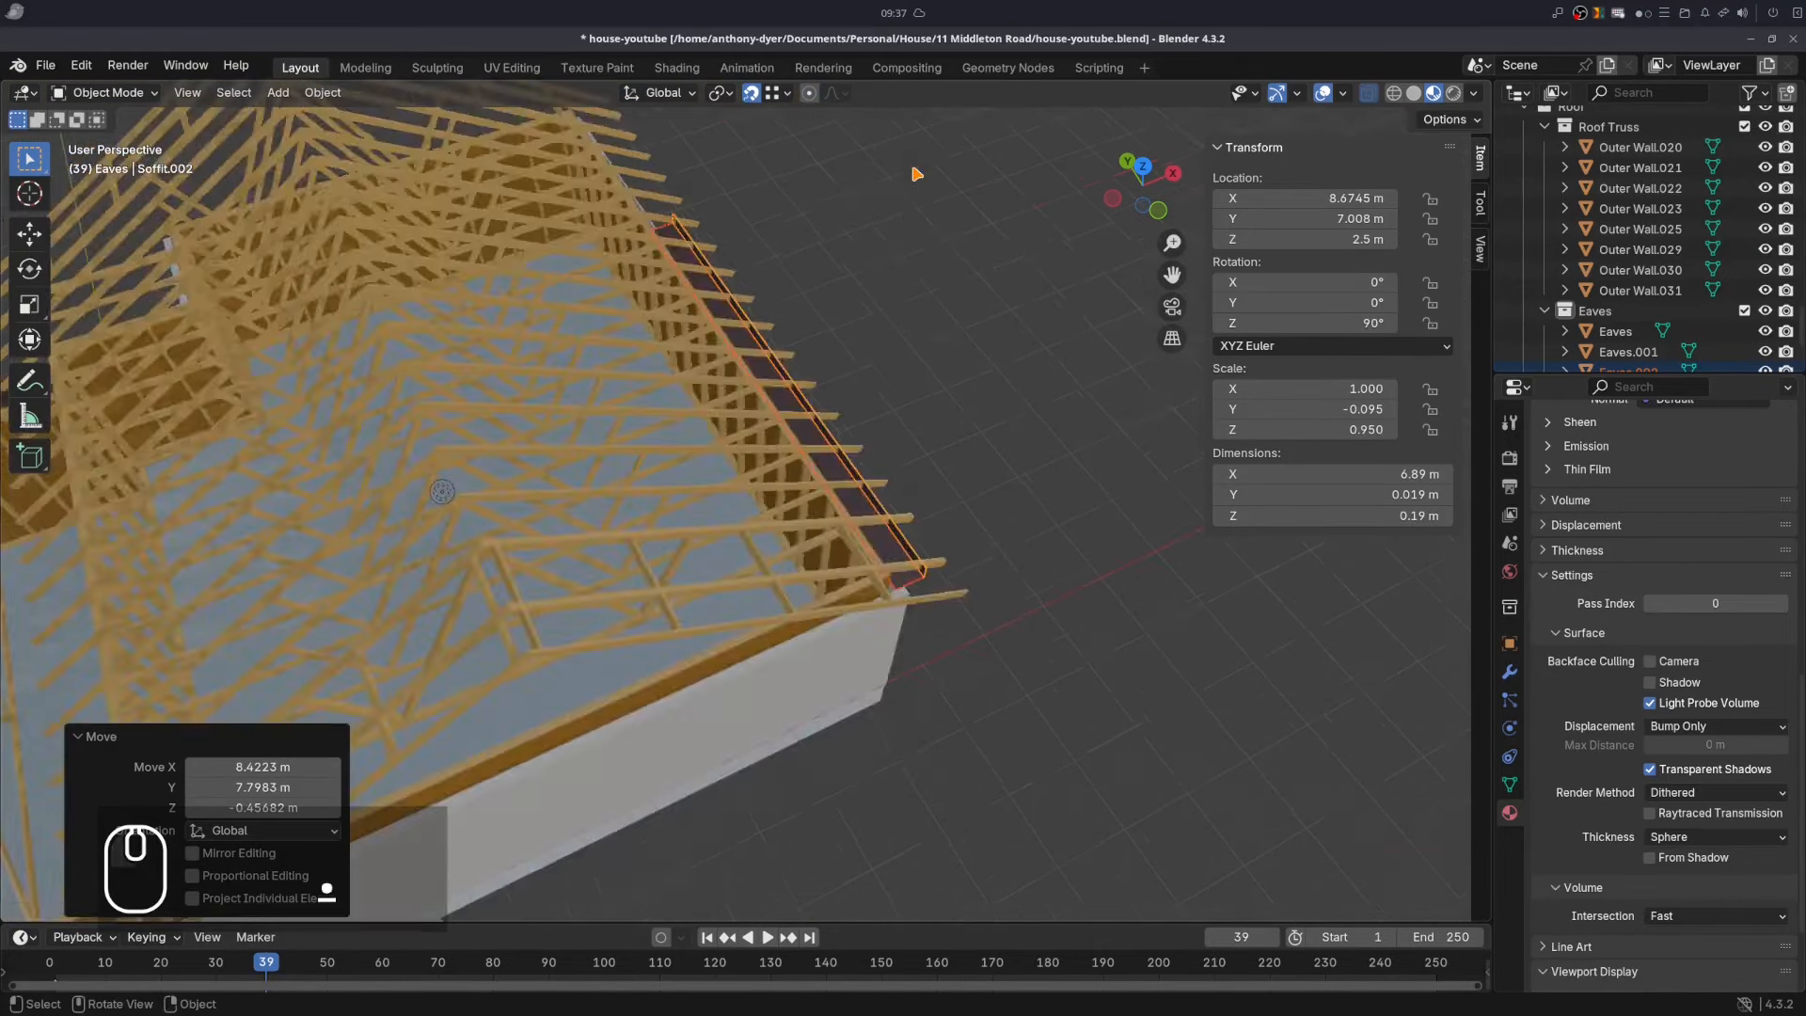
- Examine how the eaves and soffit boards meet the trusses at the gable end, and compare with the eaves in house.blend
scroll(653, 423, "up", 6)
middle_click_drag(915, 170, 606, 620)
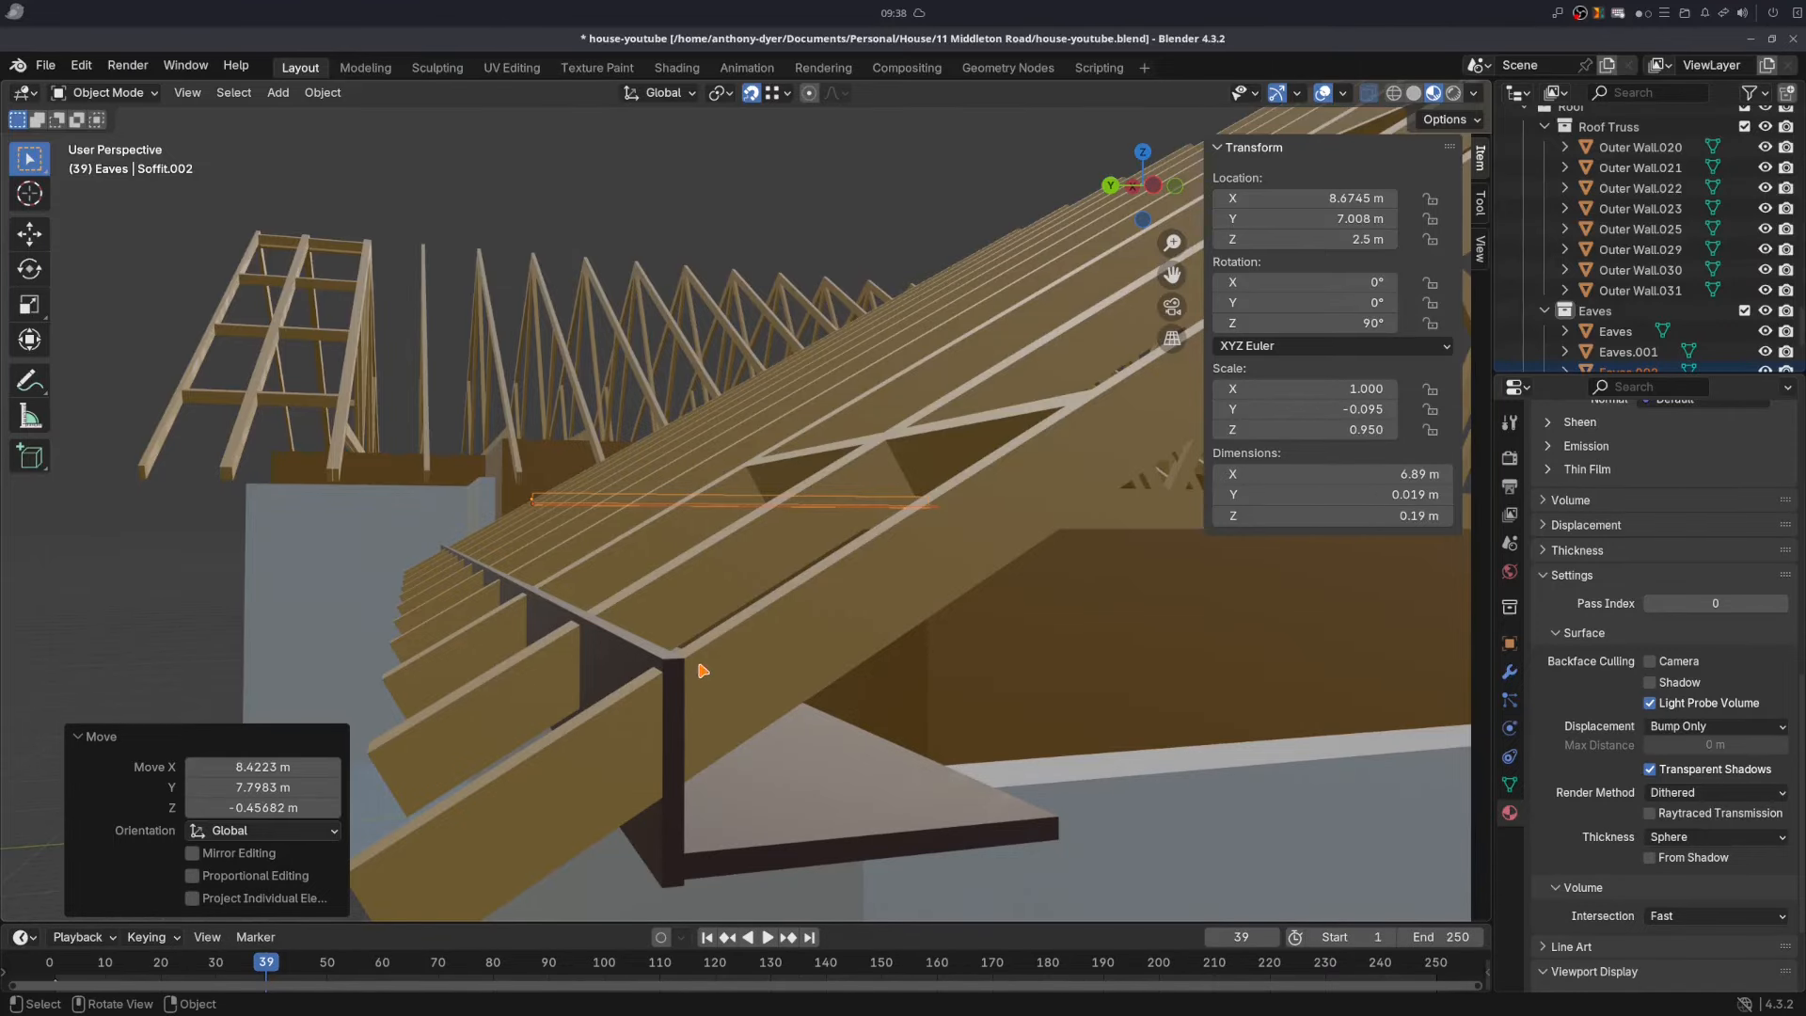
middle_click_drag(685, 661, 463, 633)
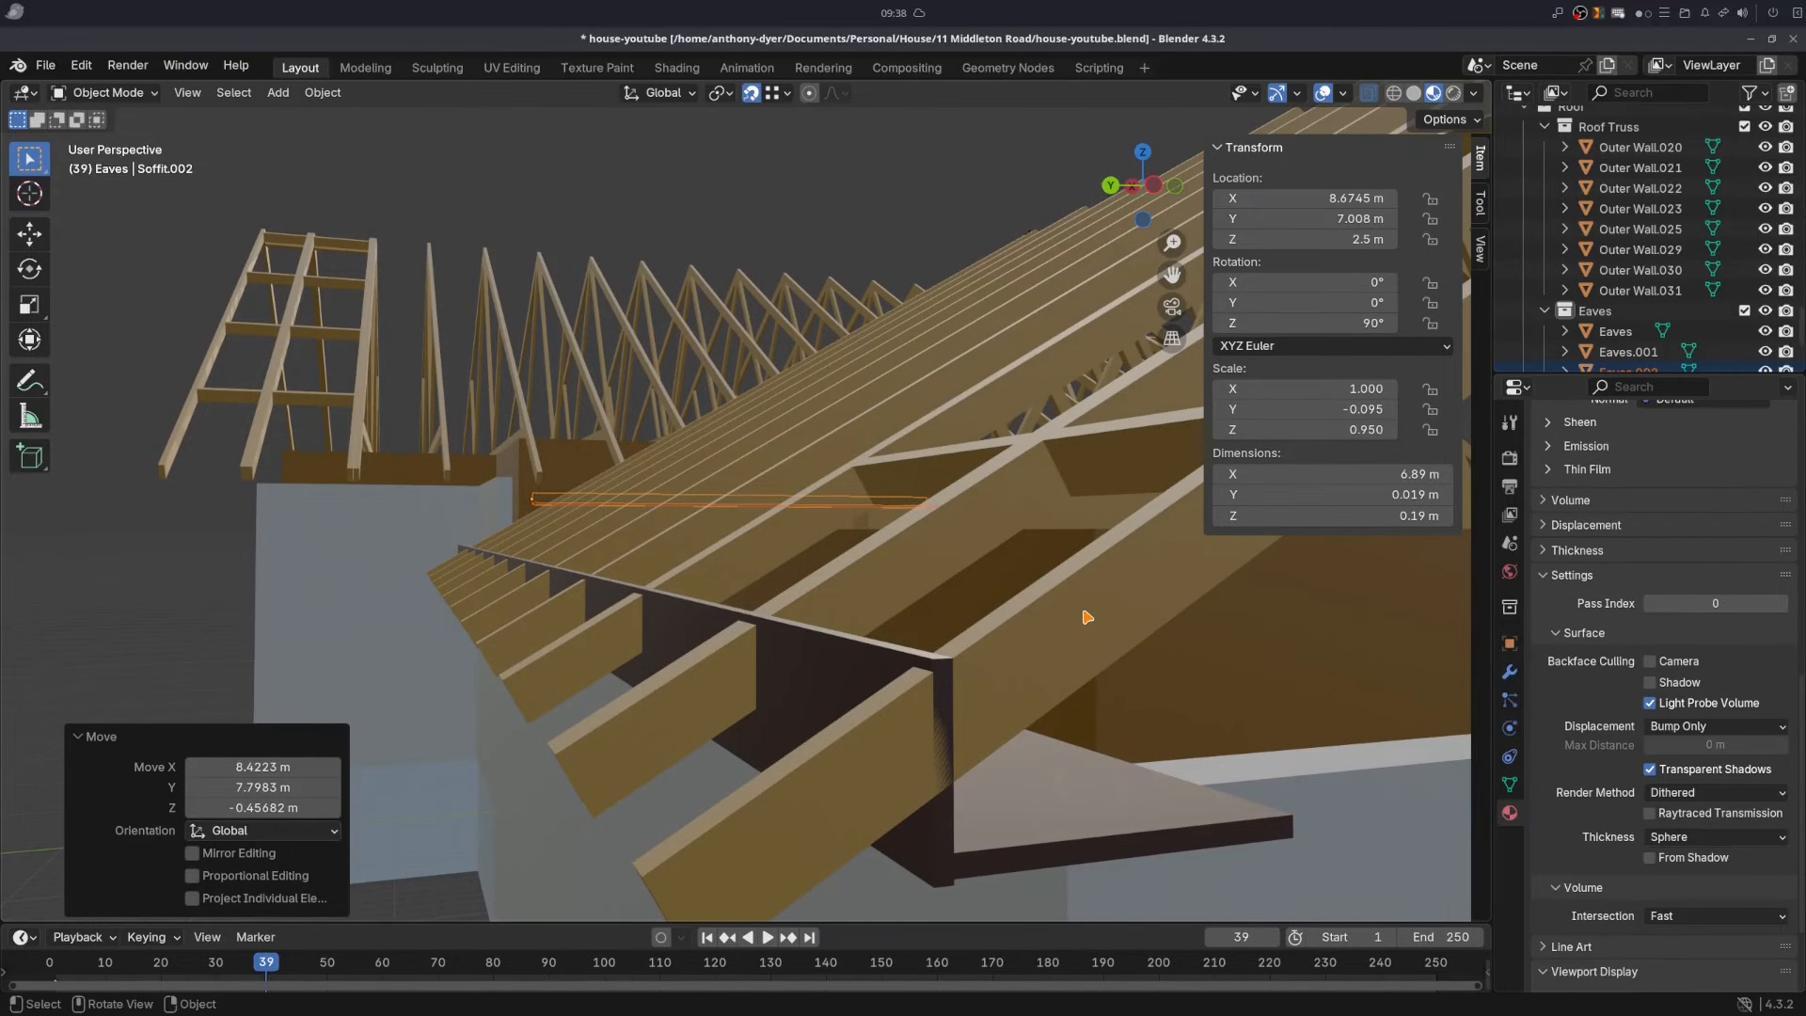
middle_click_drag(1044, 631, 1026, 635)
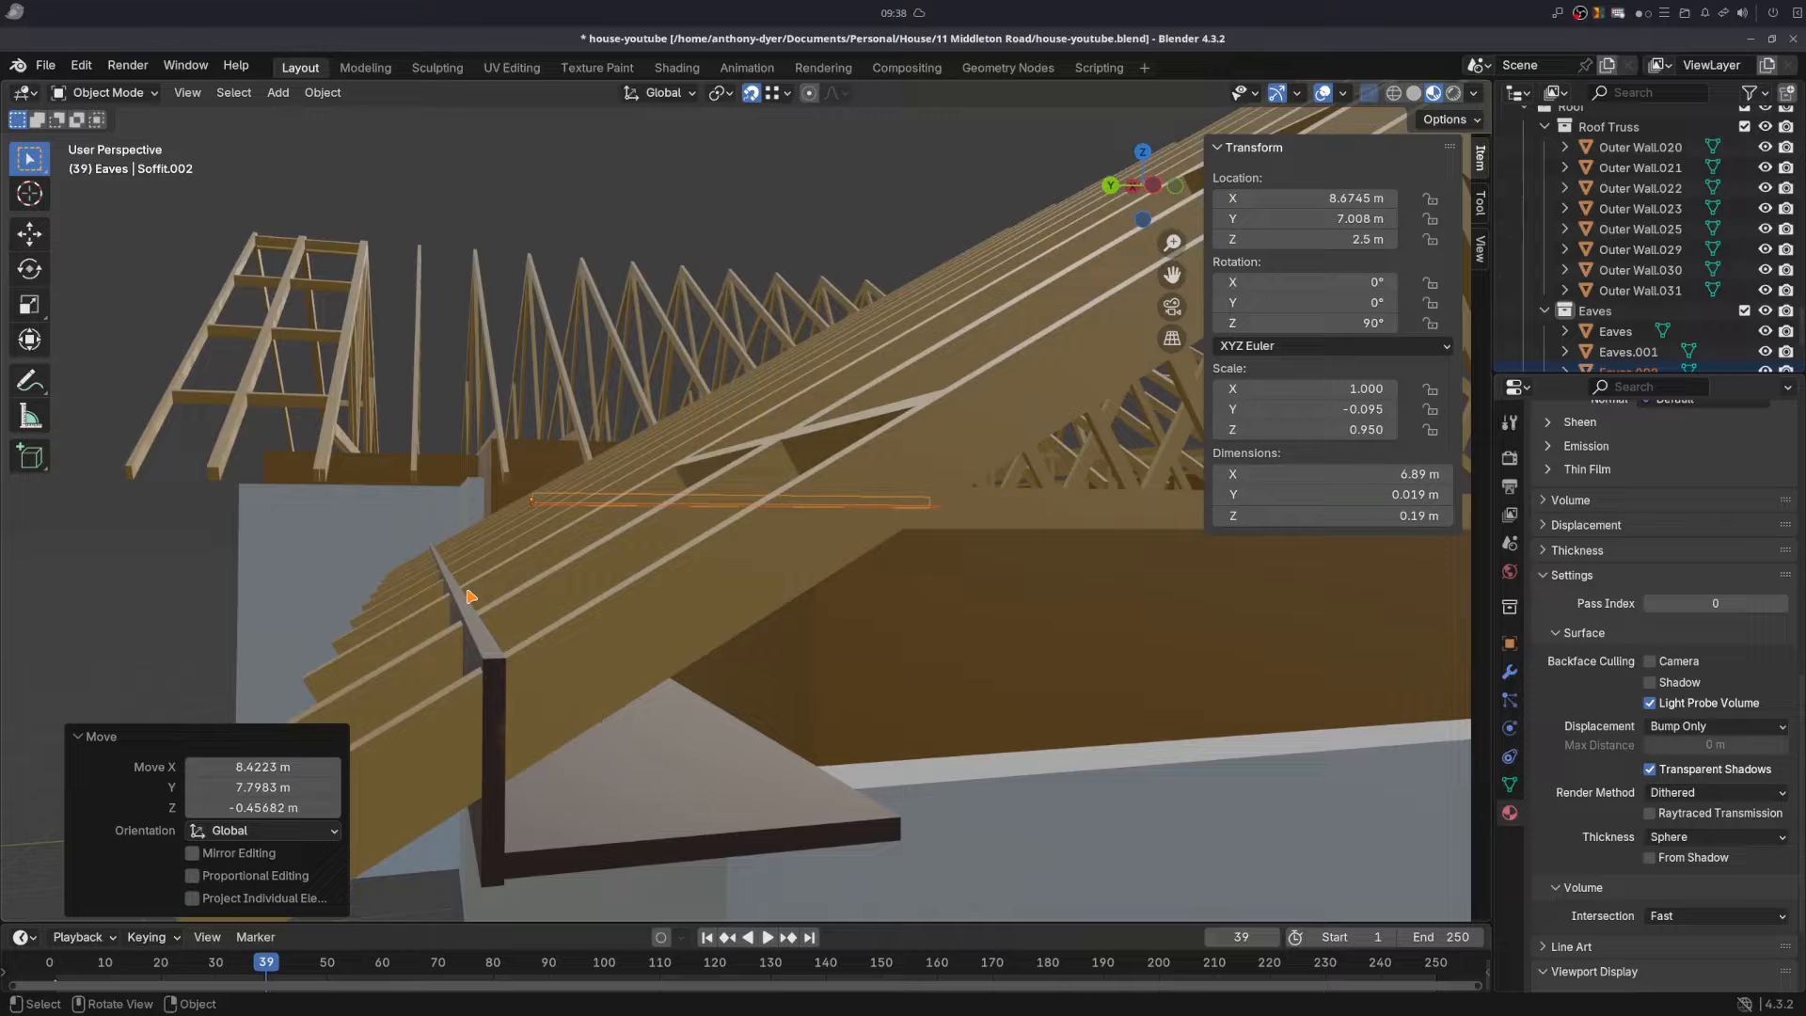
left_click_drag(0, 43, 1253, 128)
middle_click_drag(839, 212, 839, 229)
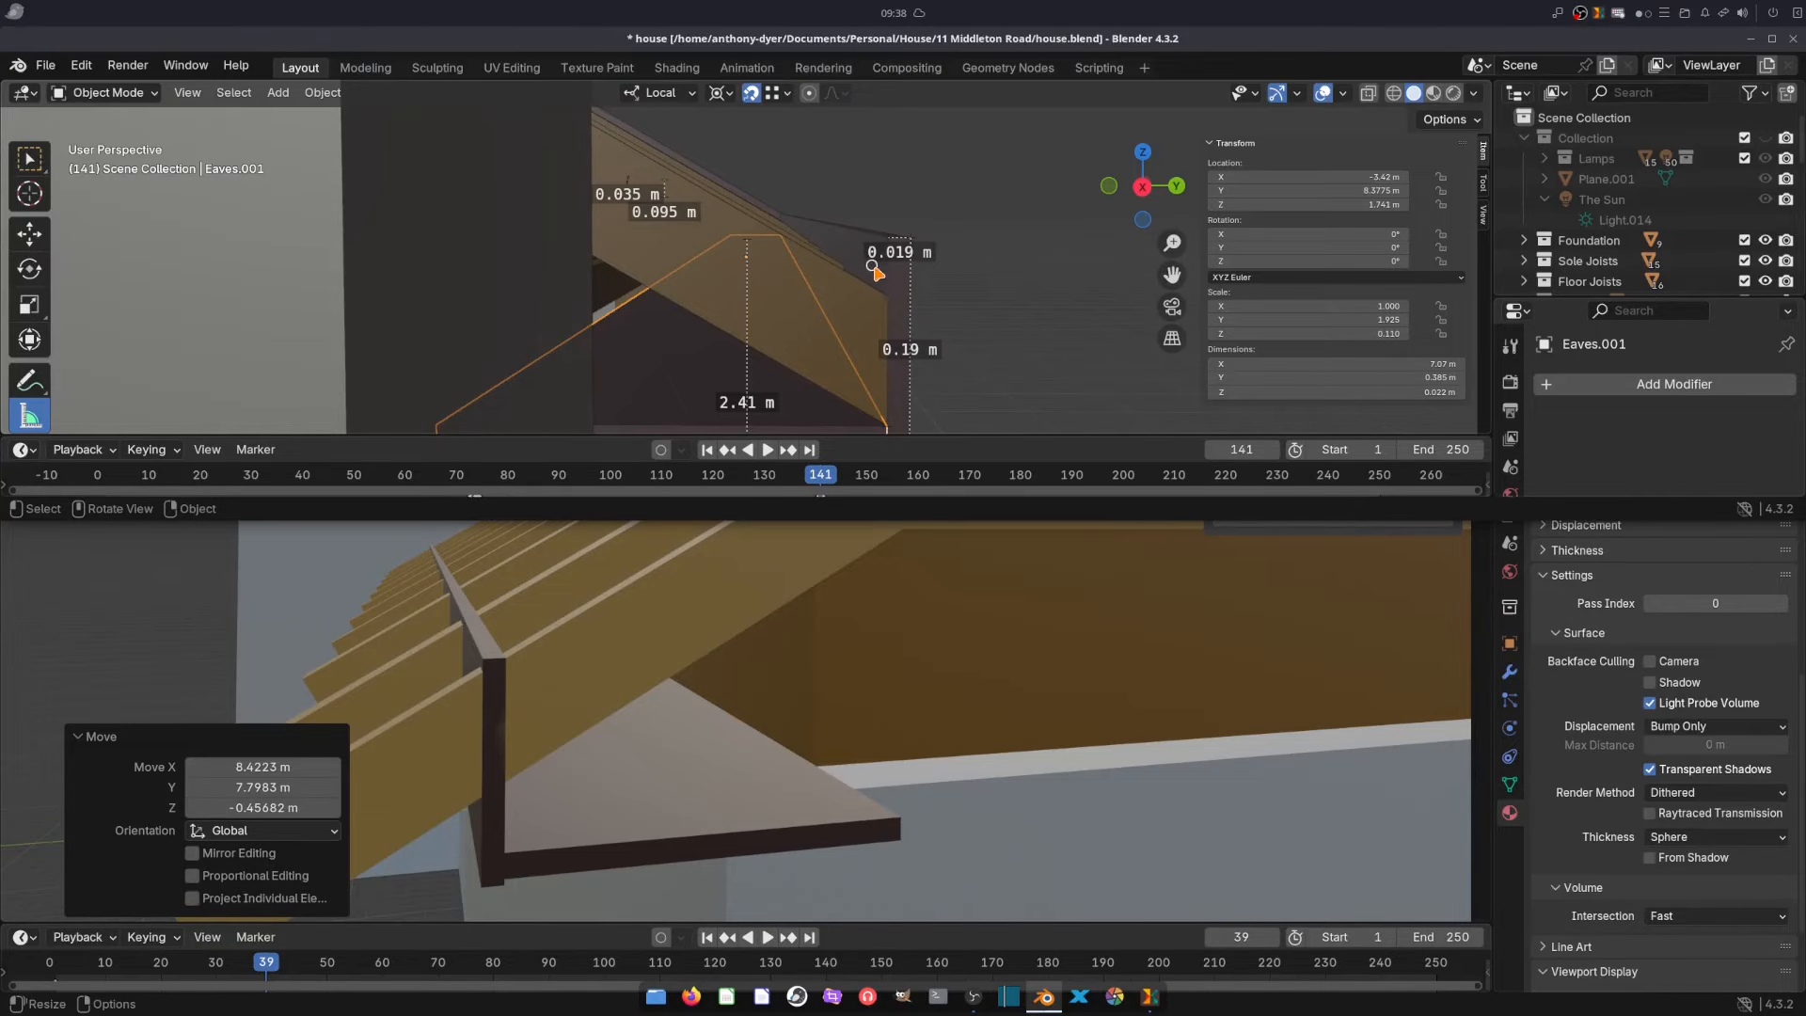
left_click(1235, 17)
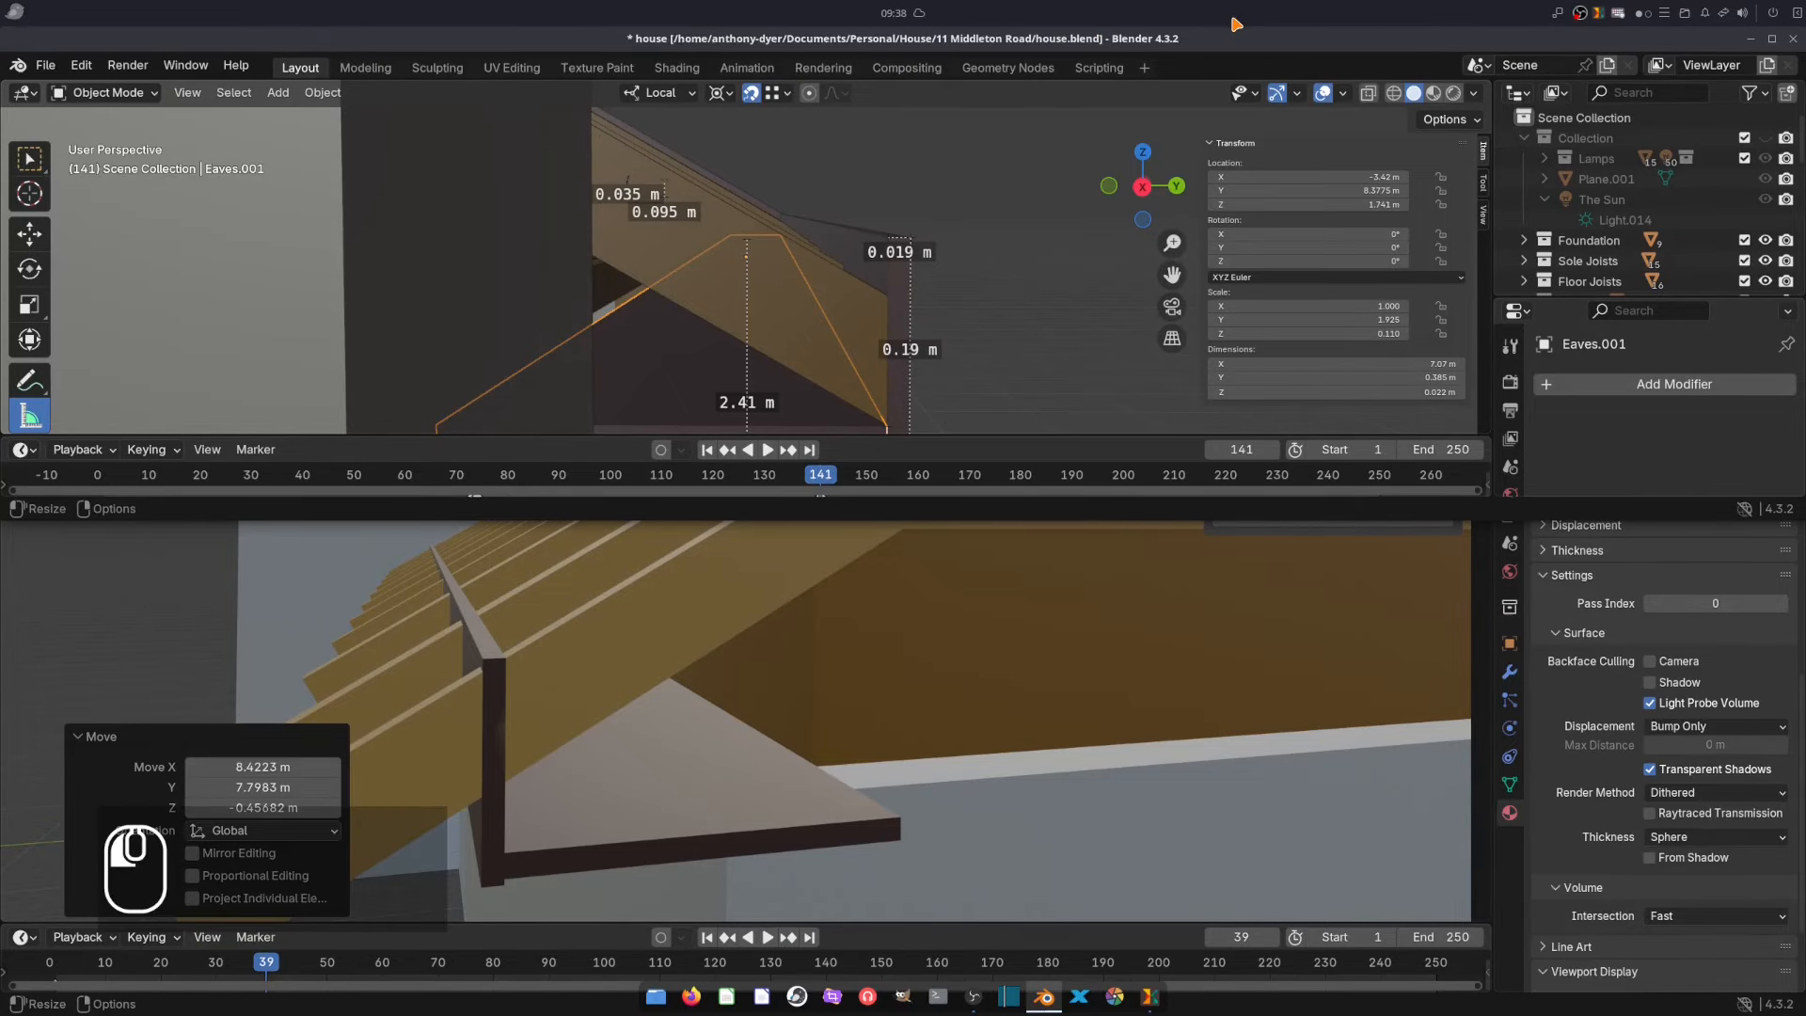
left_click_drag(1228, 50, 0, 56)
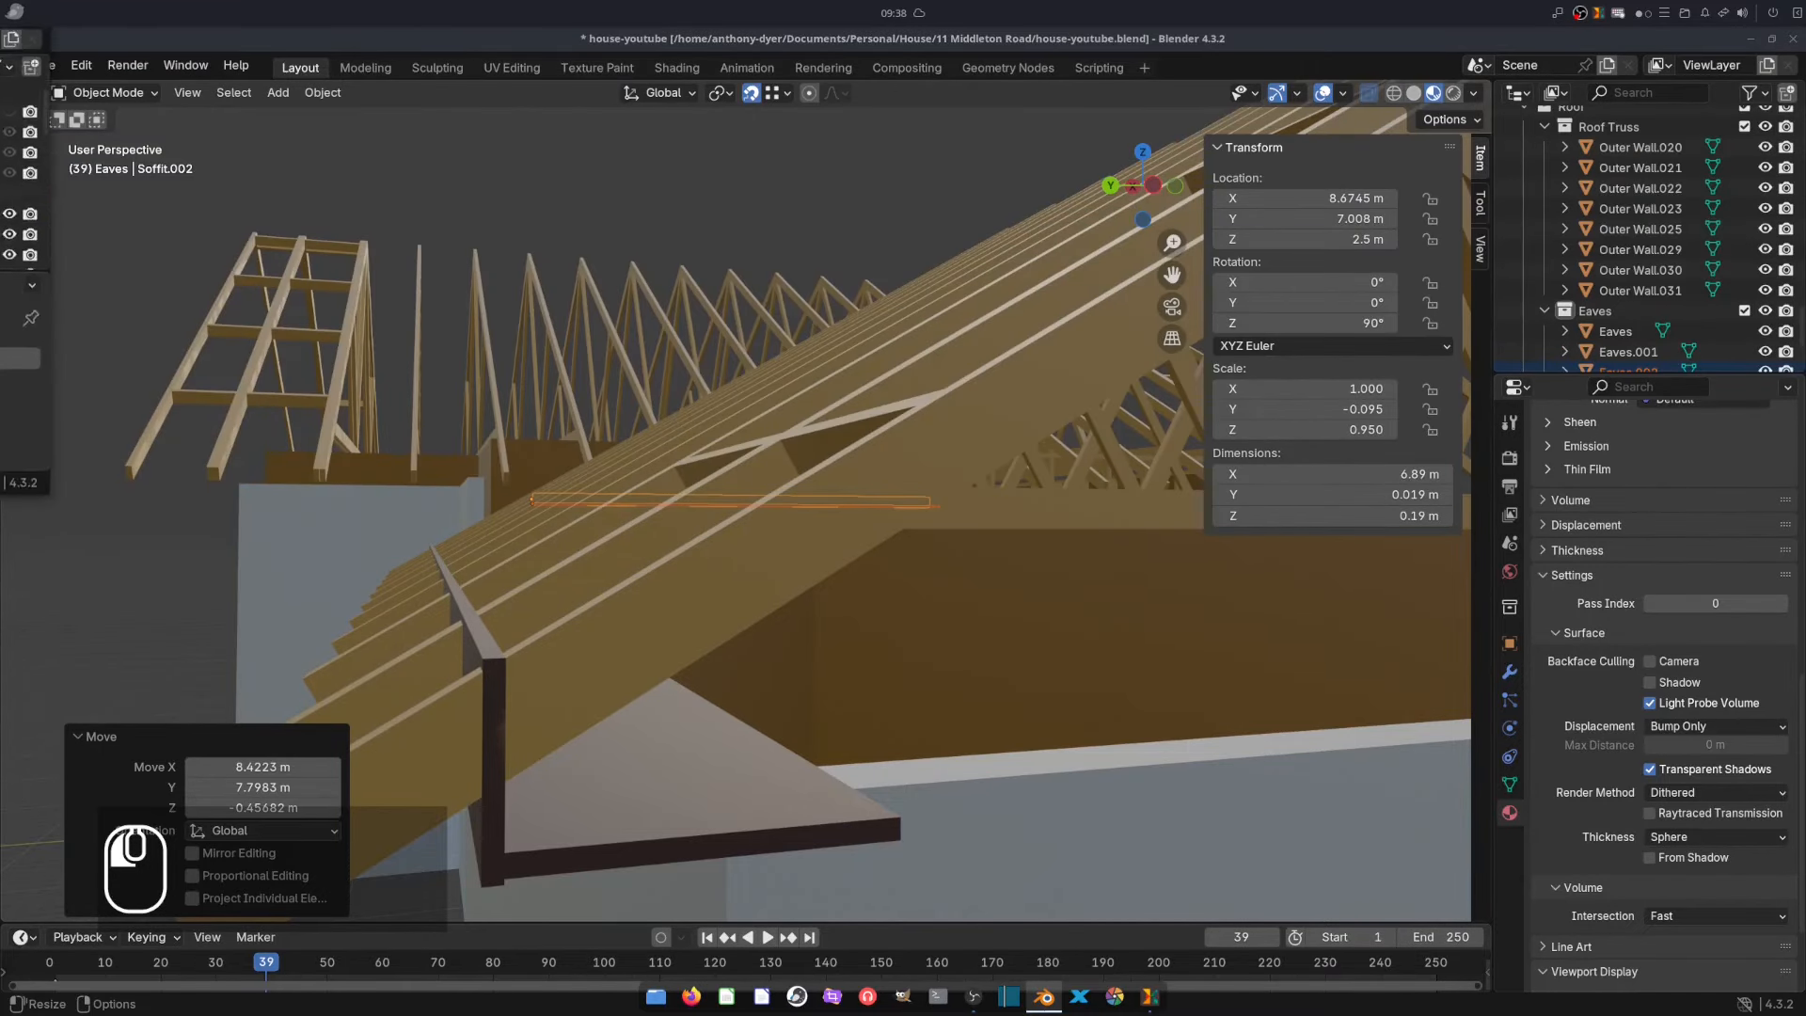
scroll(693, 691, "down", 7)
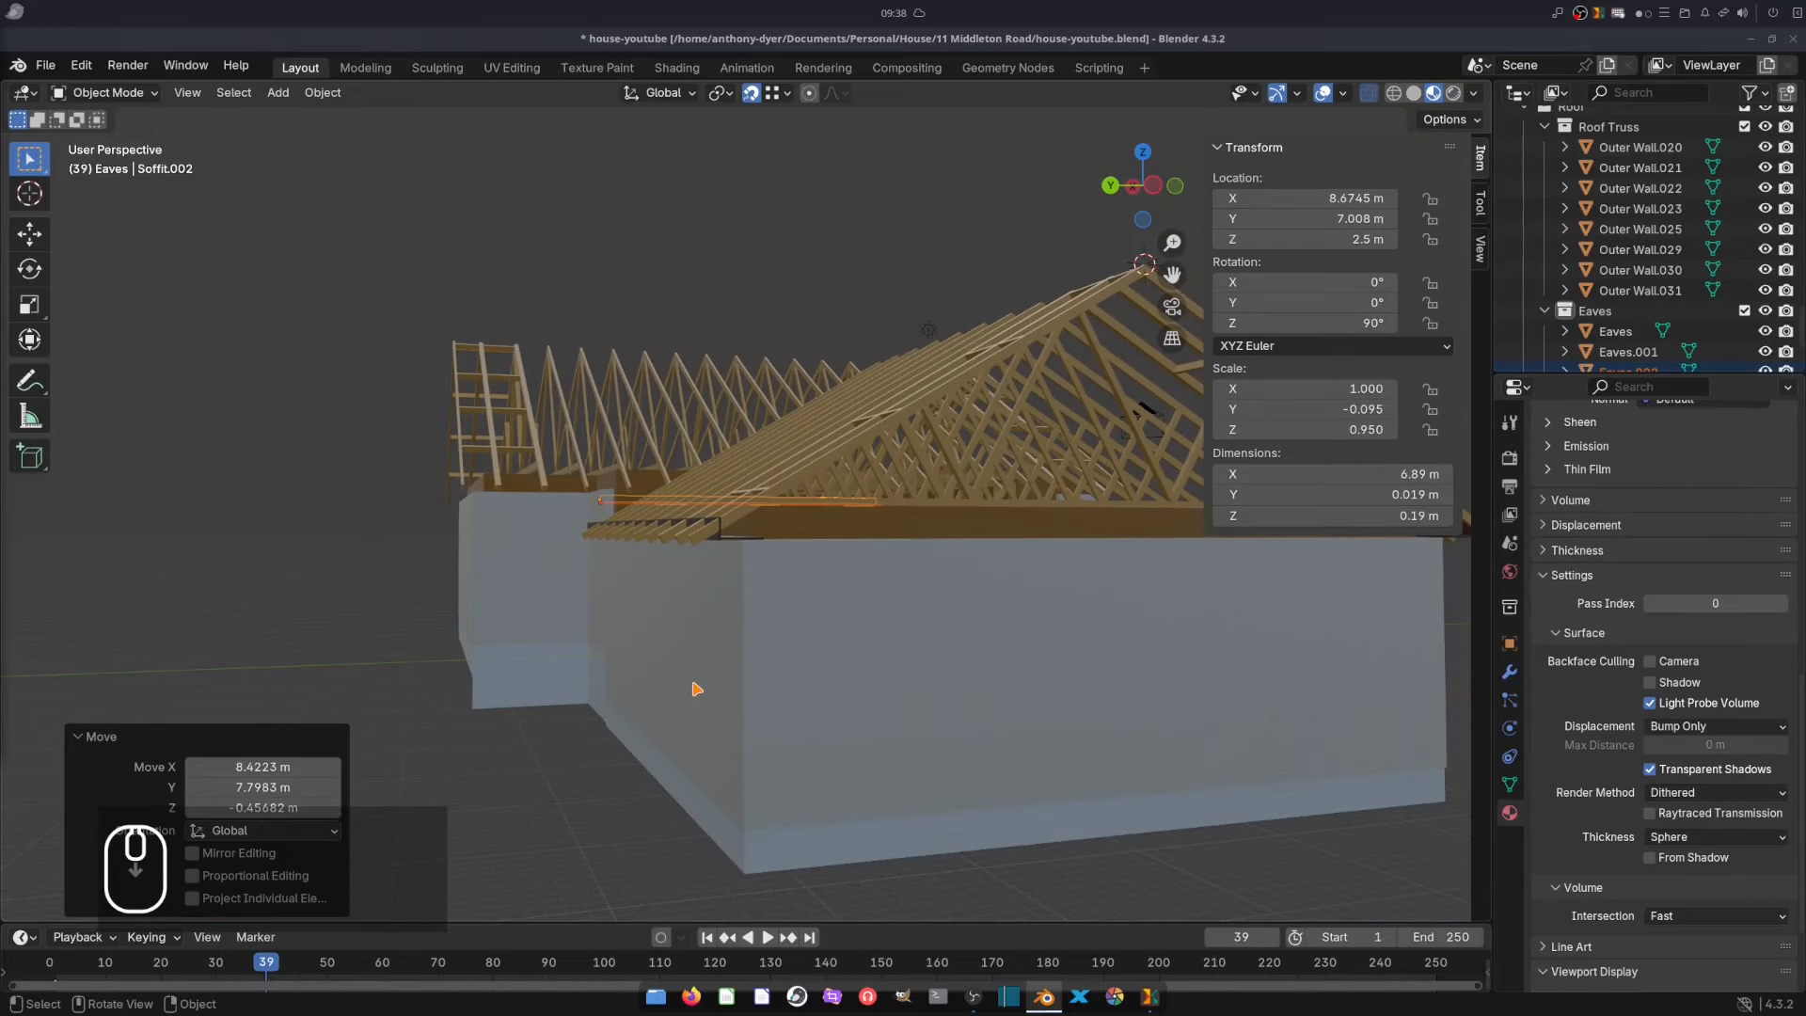
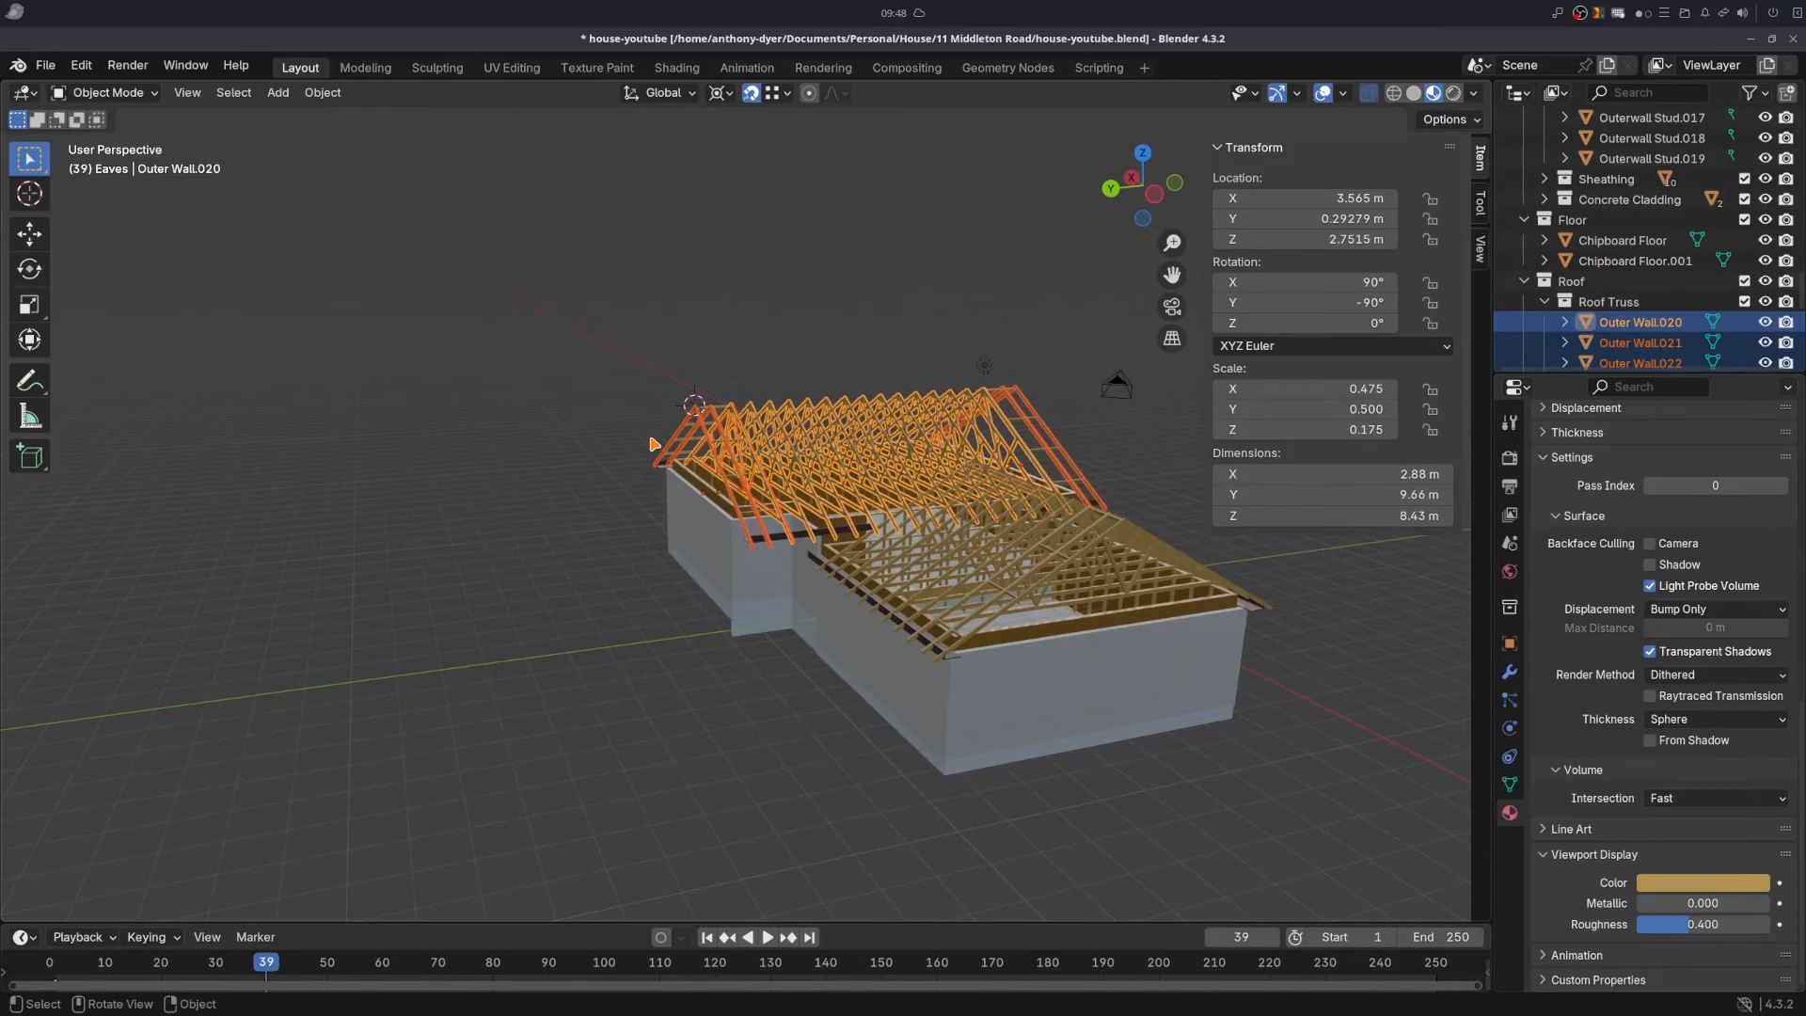
- Move the higher wing's trusses and all Eaves and Soffit boards down 0.036 m along global Z
scroll(654, 444, "up", 3)
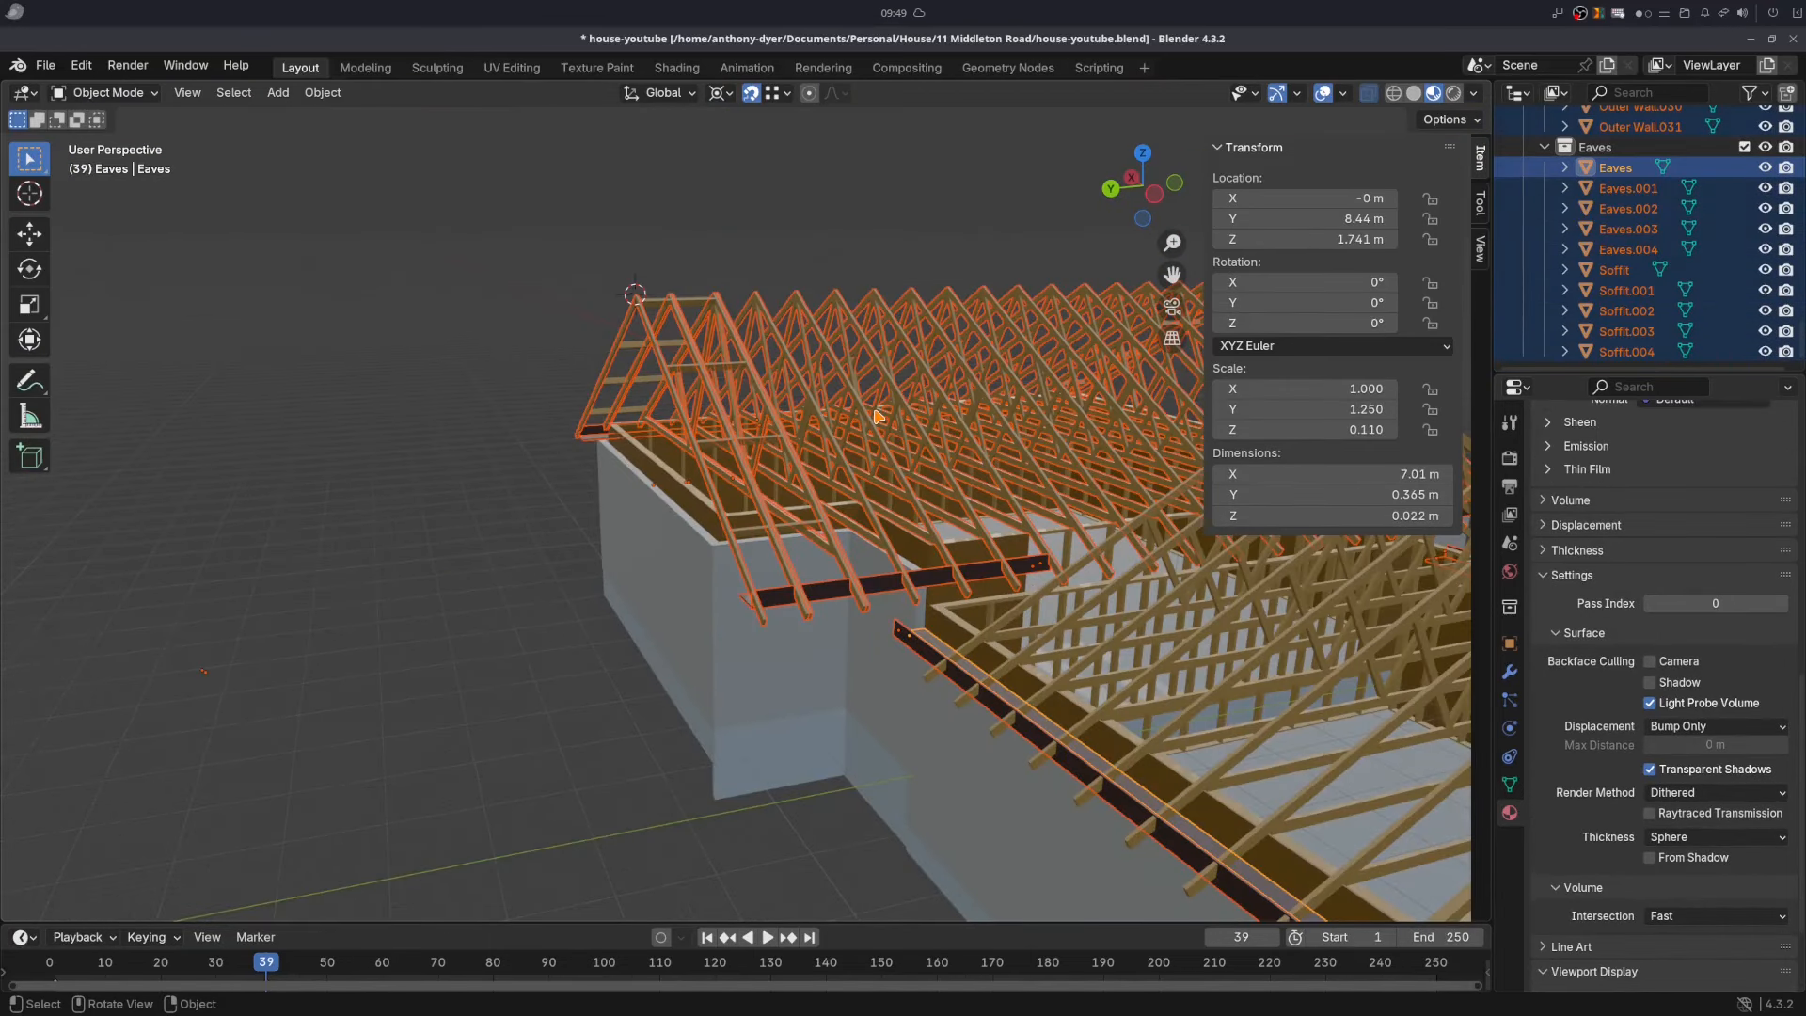
key("g")
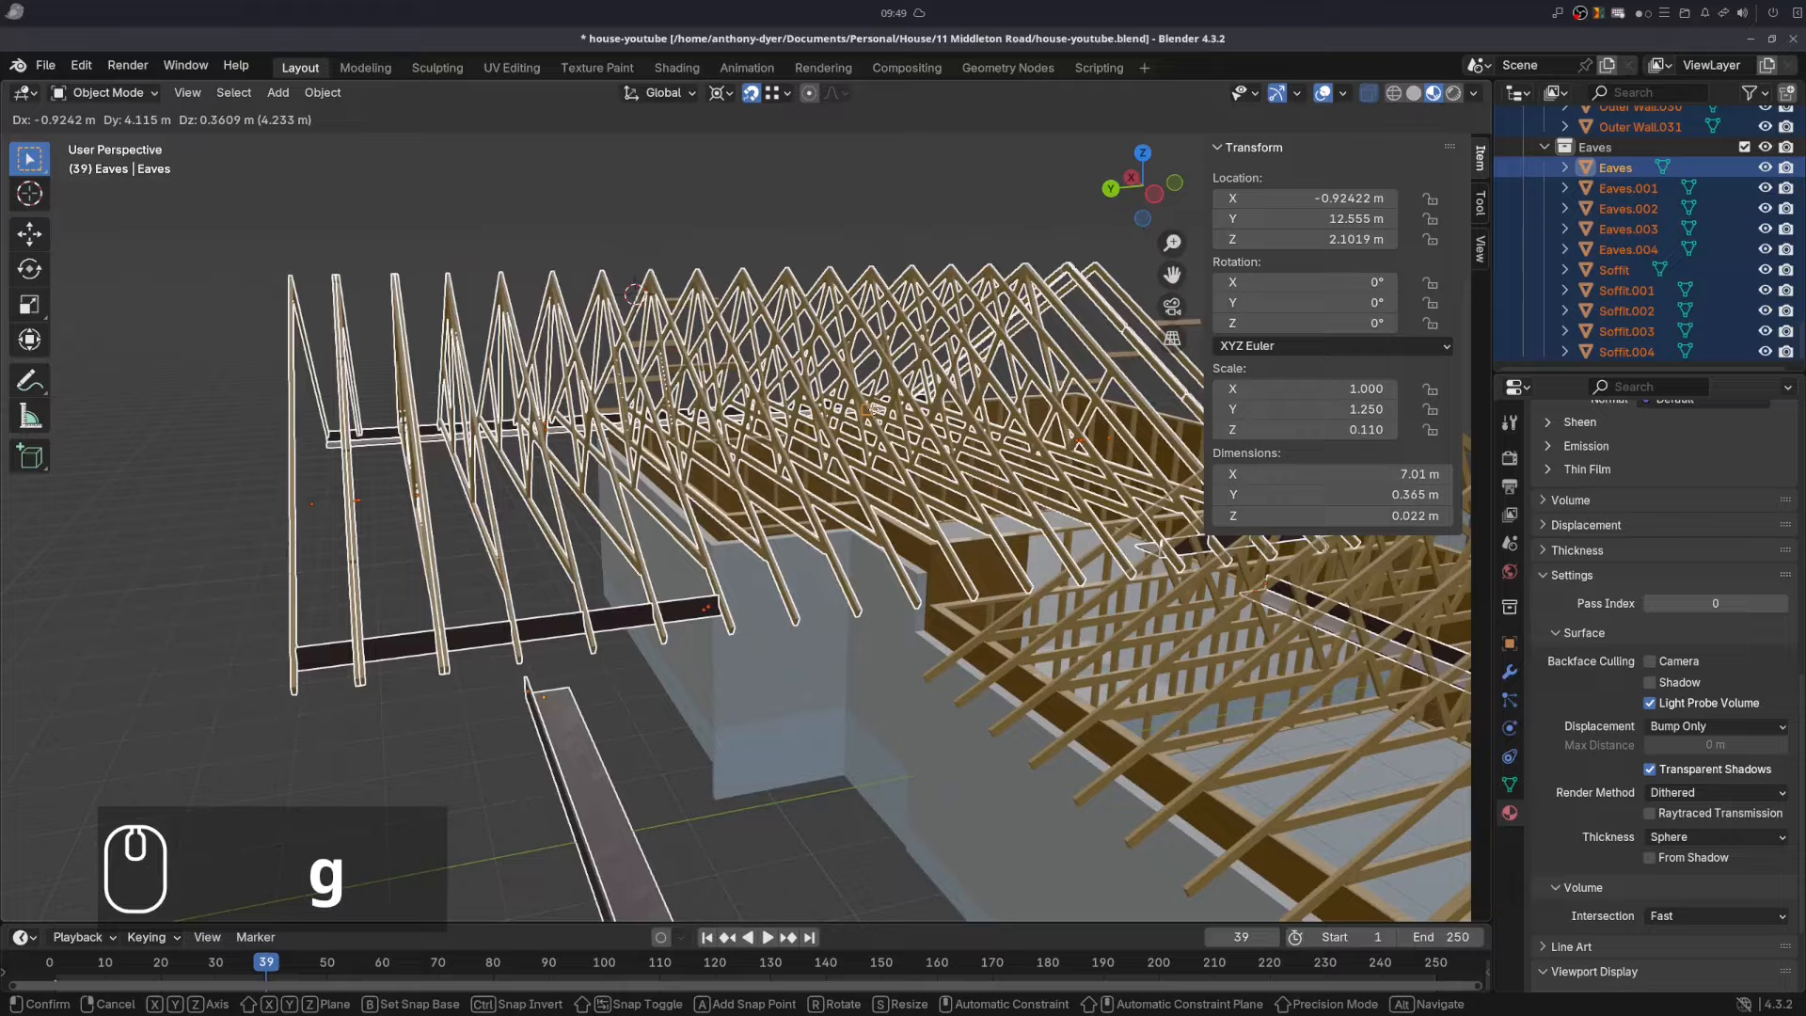
key("z")
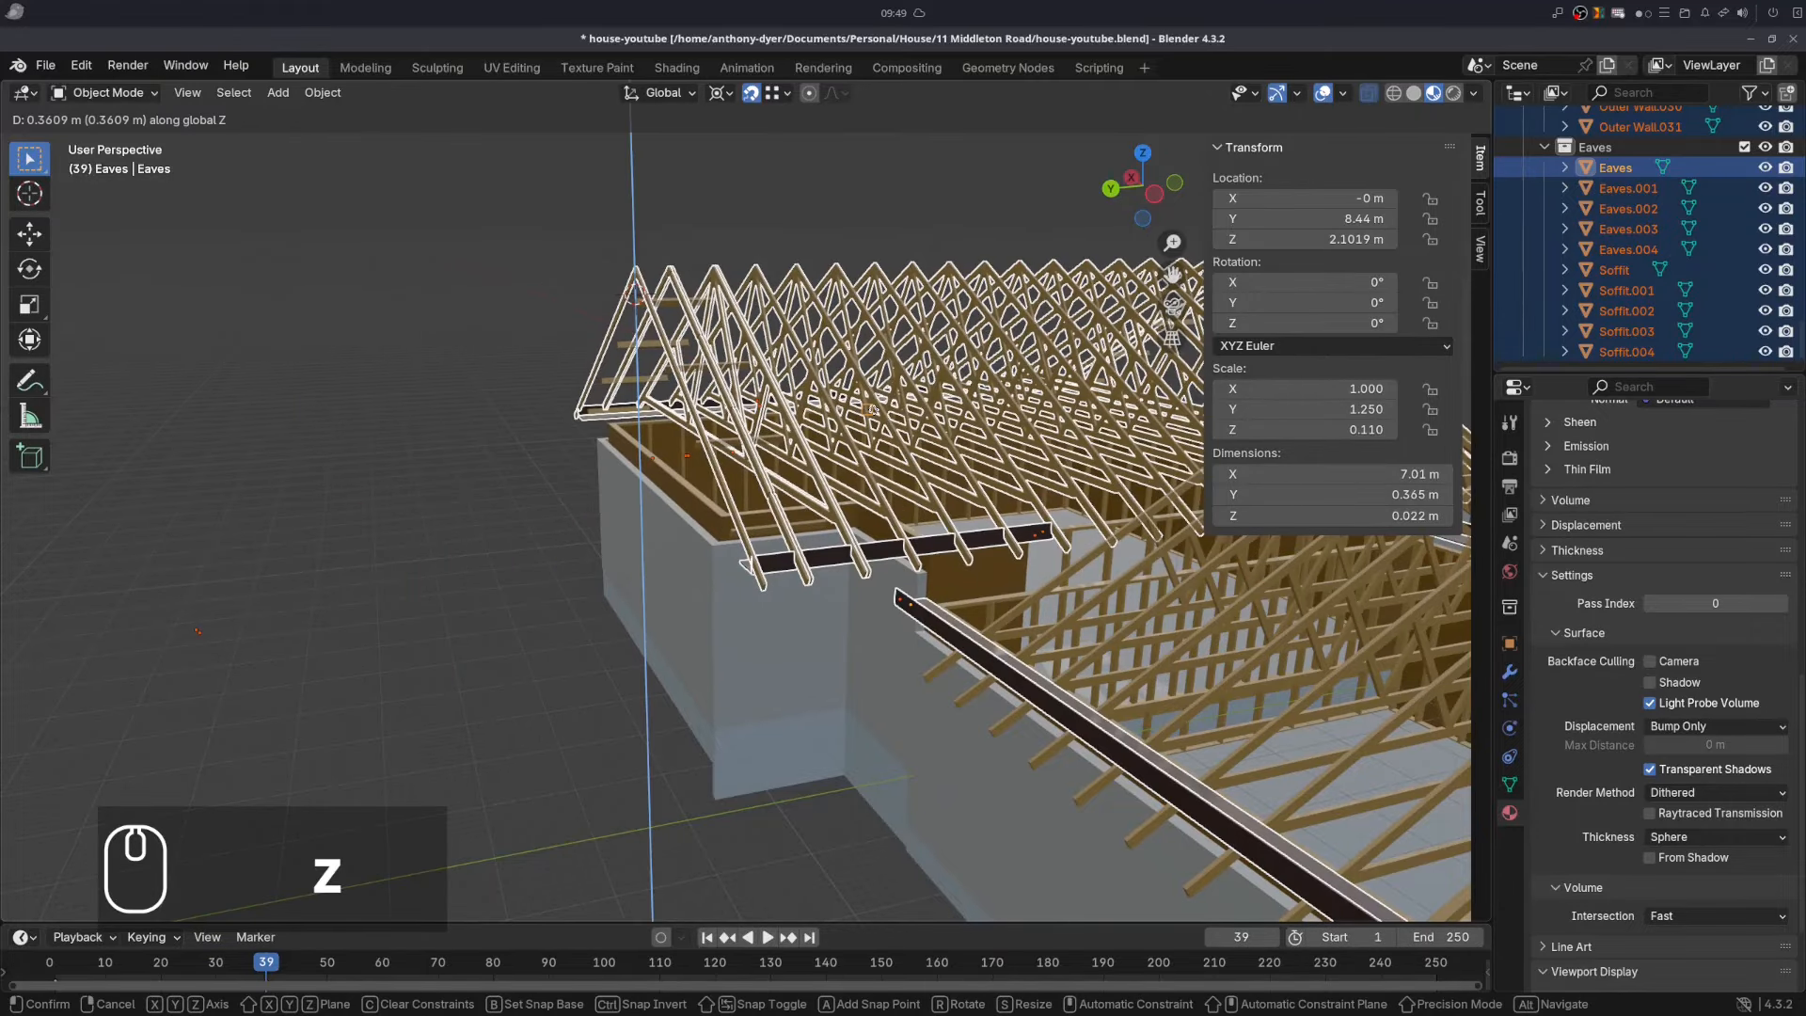
key("KP_0")
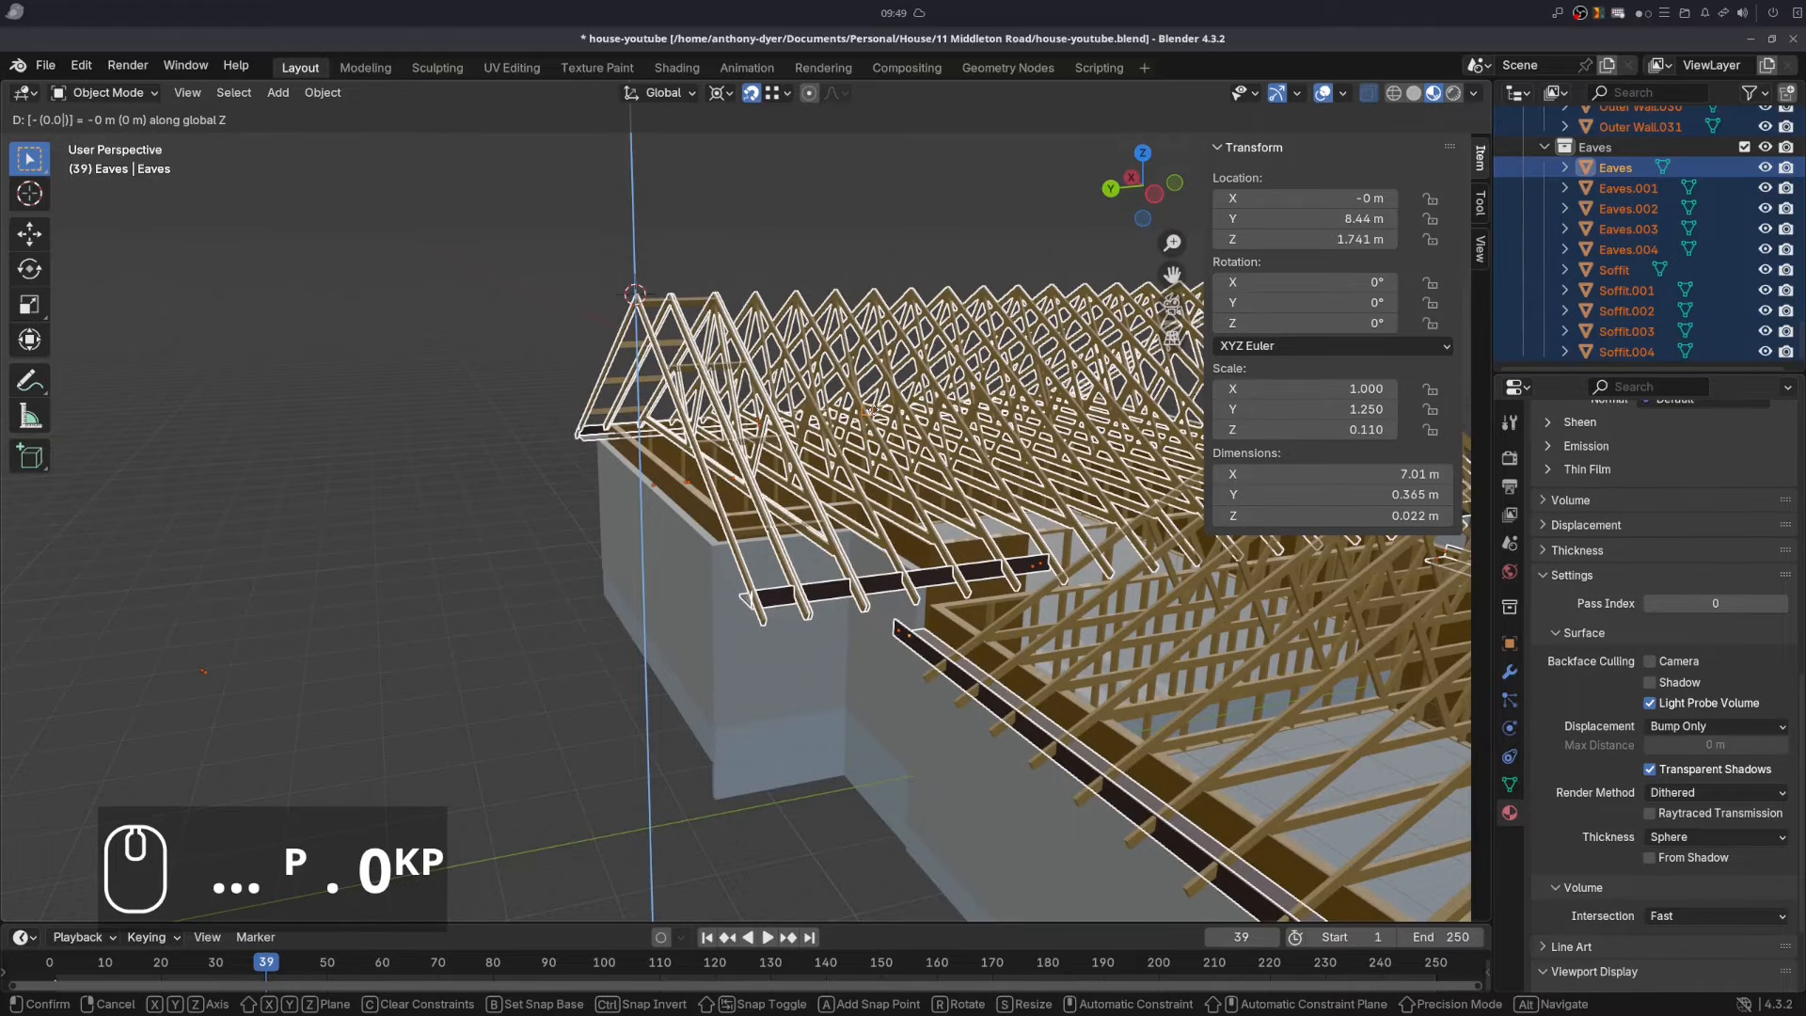
key("KP_3")
key("KP_6")
key("Return")
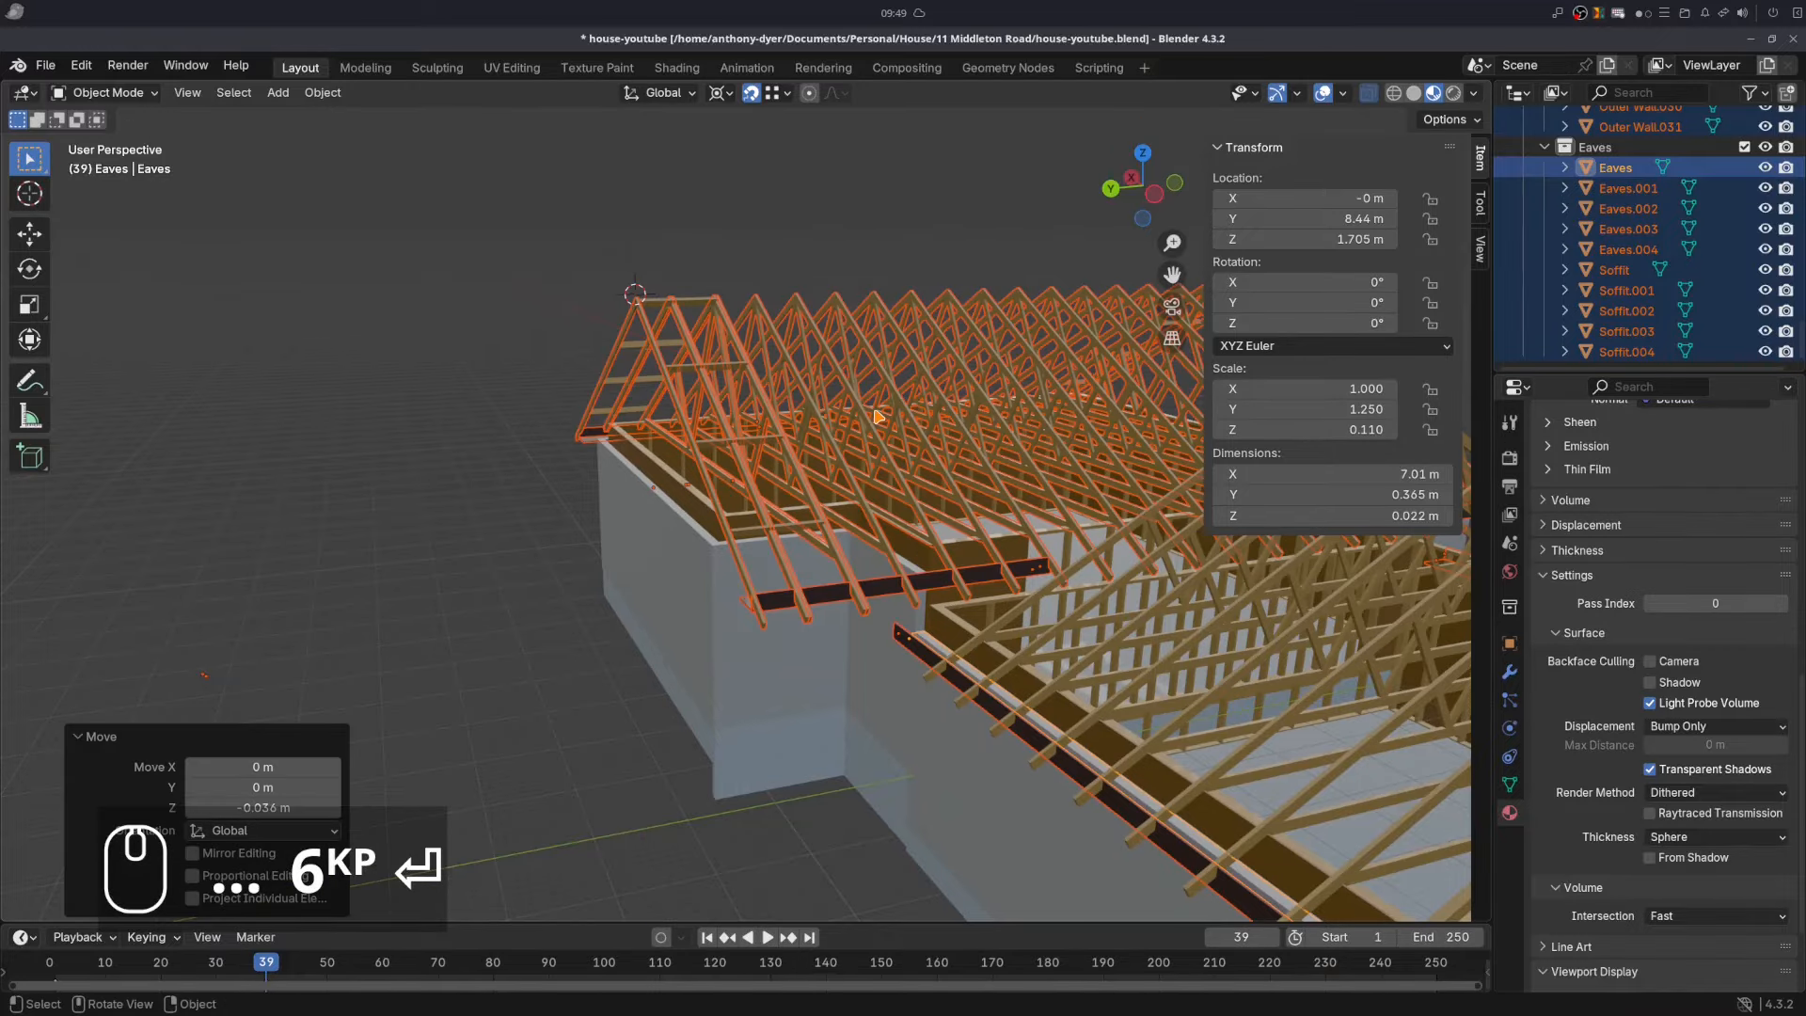
- Move the lower wing's roof trusses down 0.036 m along global Z
scroll(879, 424, "down", 3)
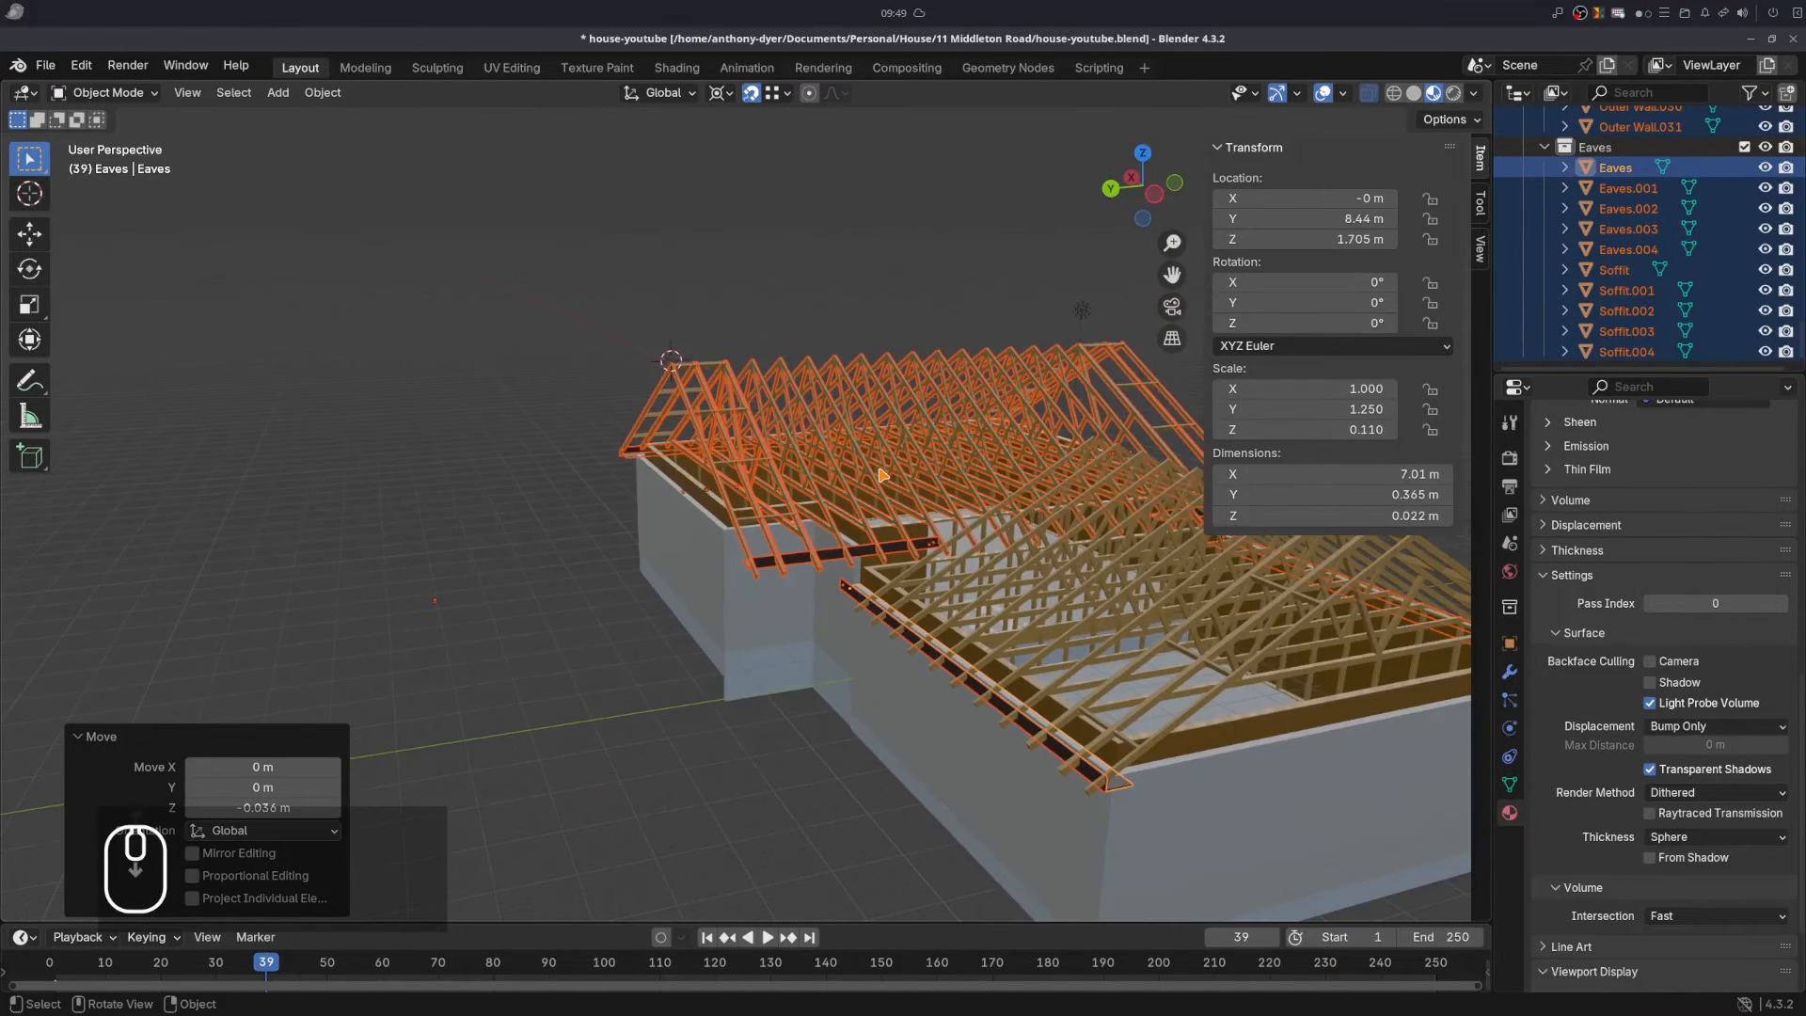
left_click(967, 541)
middle_click_drag(966, 540, 950, 621)
type("gz-0.03")
key("Return")
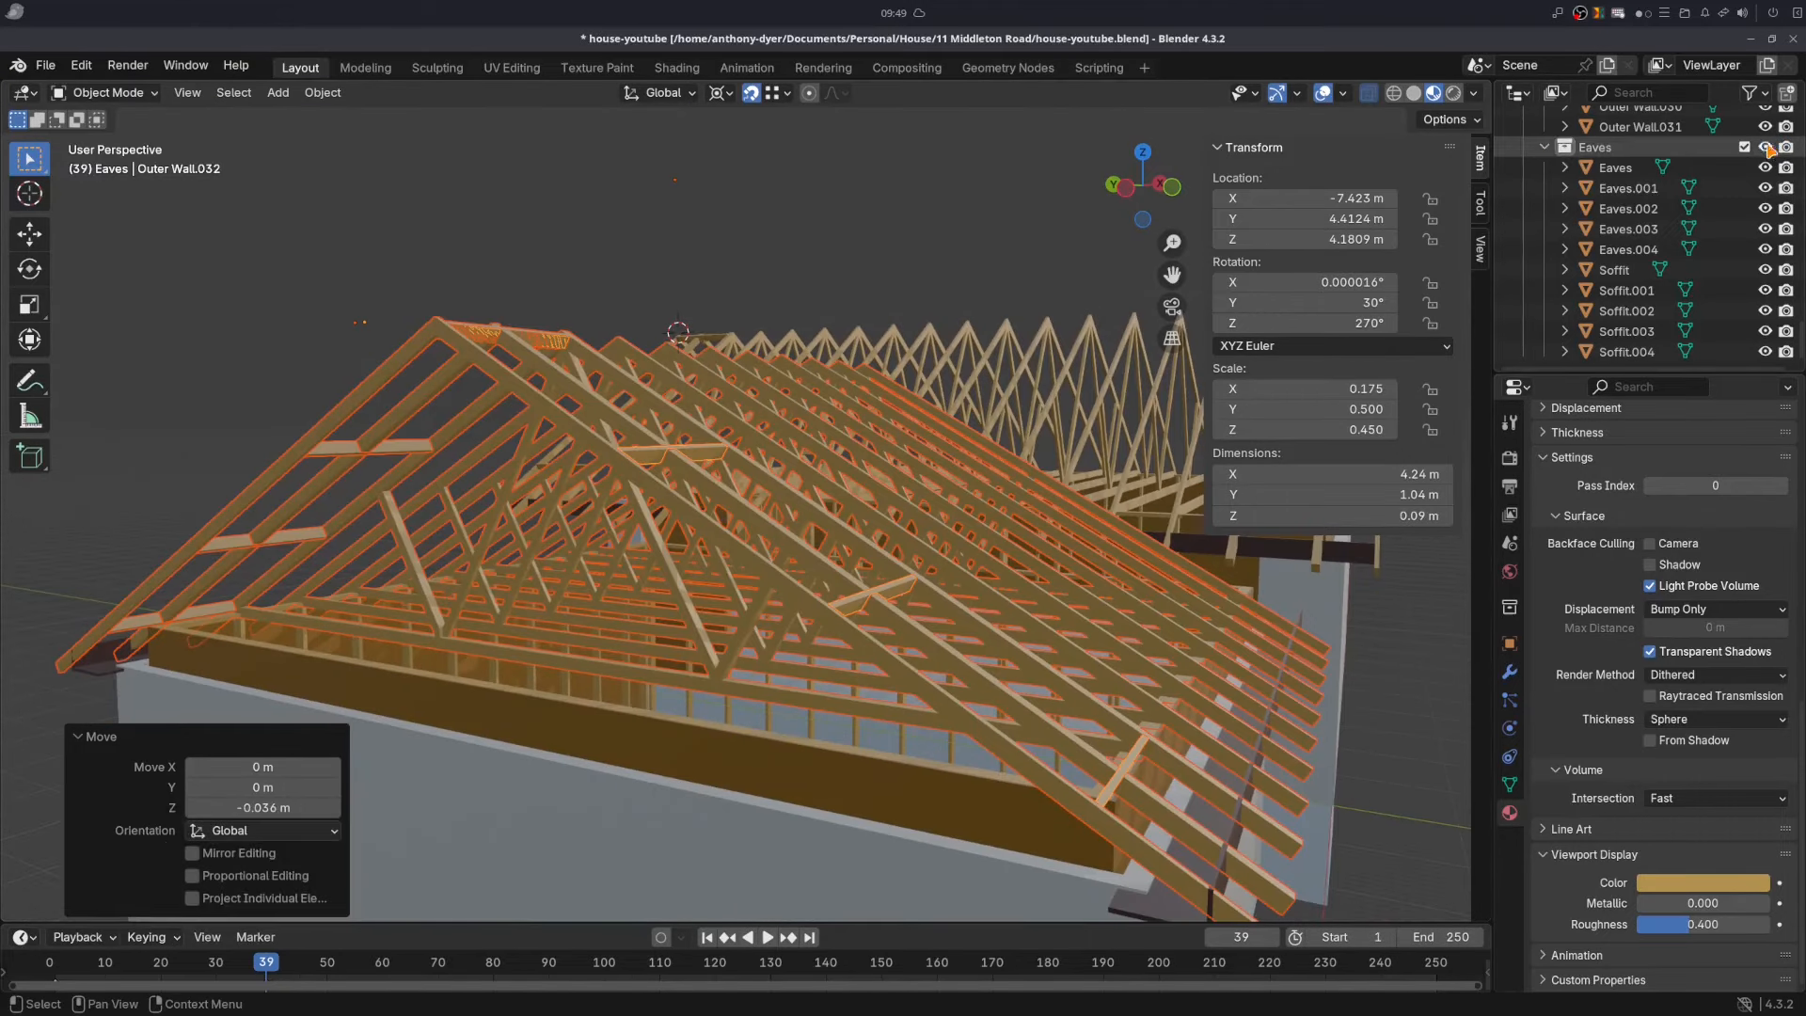
- Hide the Roof collection and move the top plates of both wings' walls down along global Z to match the lowered roof
scroll(1765, 150, "up", 9)
left_click(1765, 233)
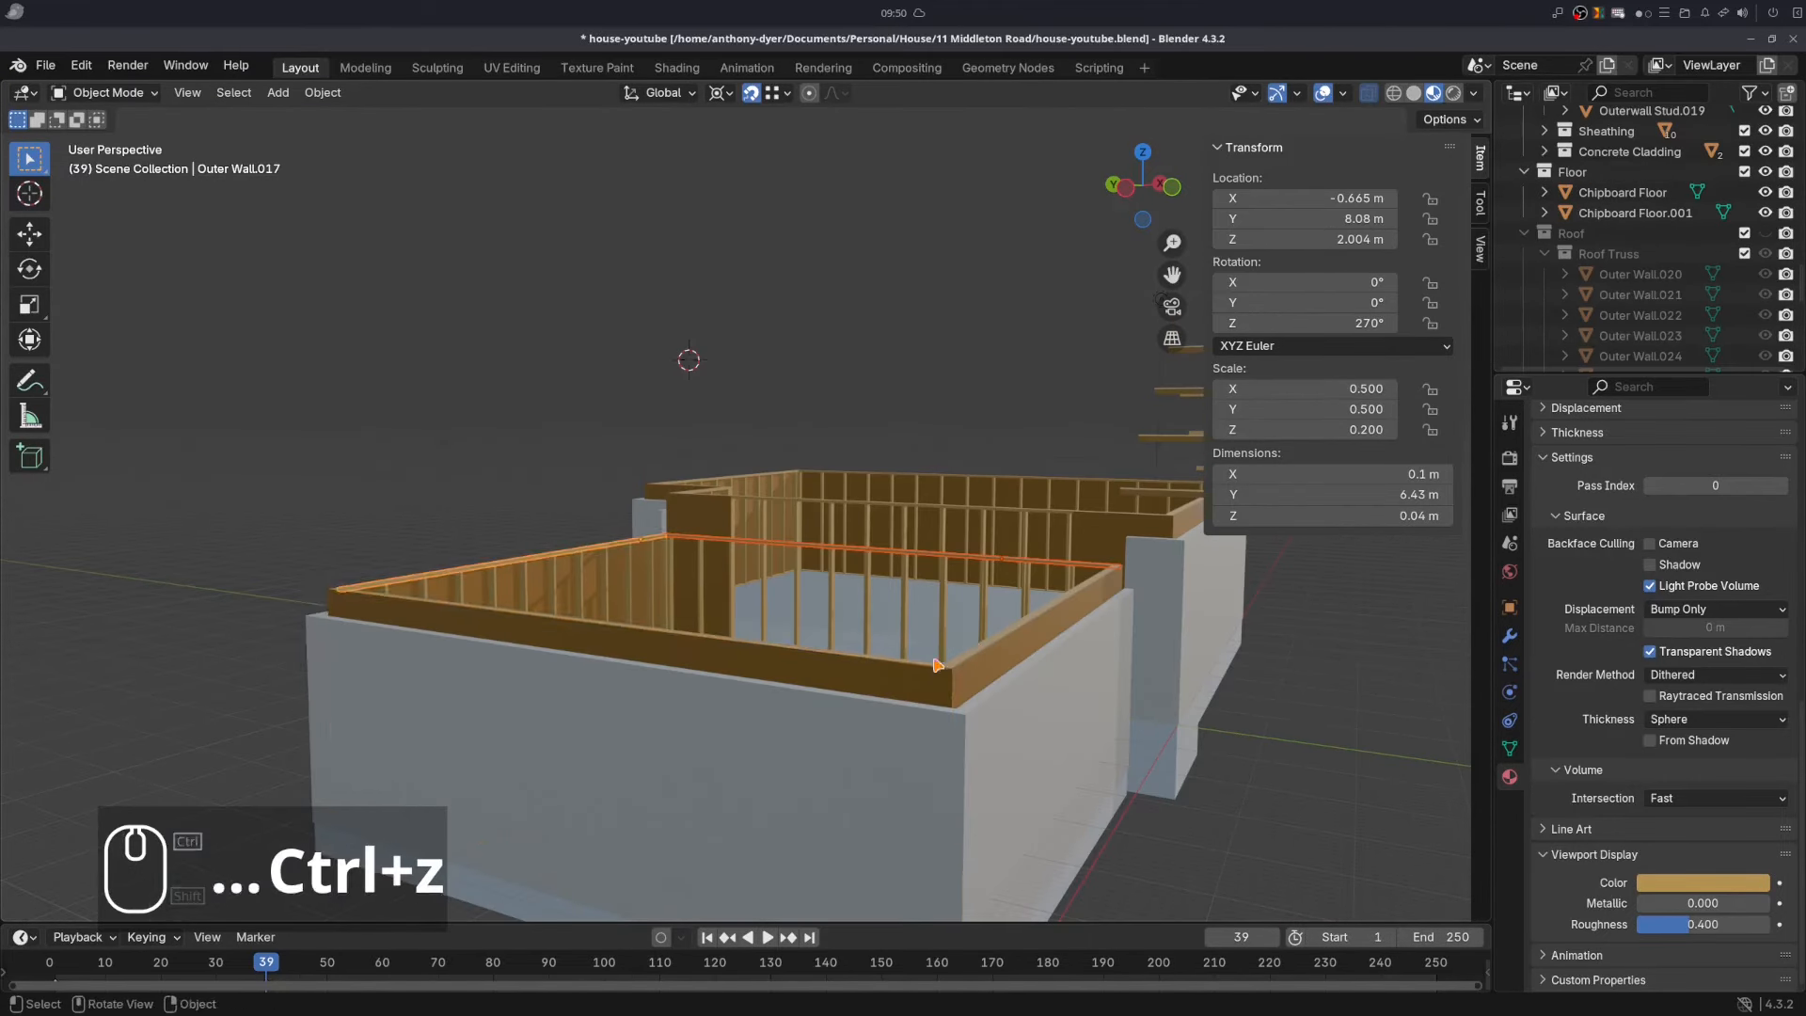
middle_click_drag(938, 665, 922, 705)
left_click(903, 875, "shift")
left_click(1082, 809, "shift")
middle_click_drag(743, 706, 630, 714)
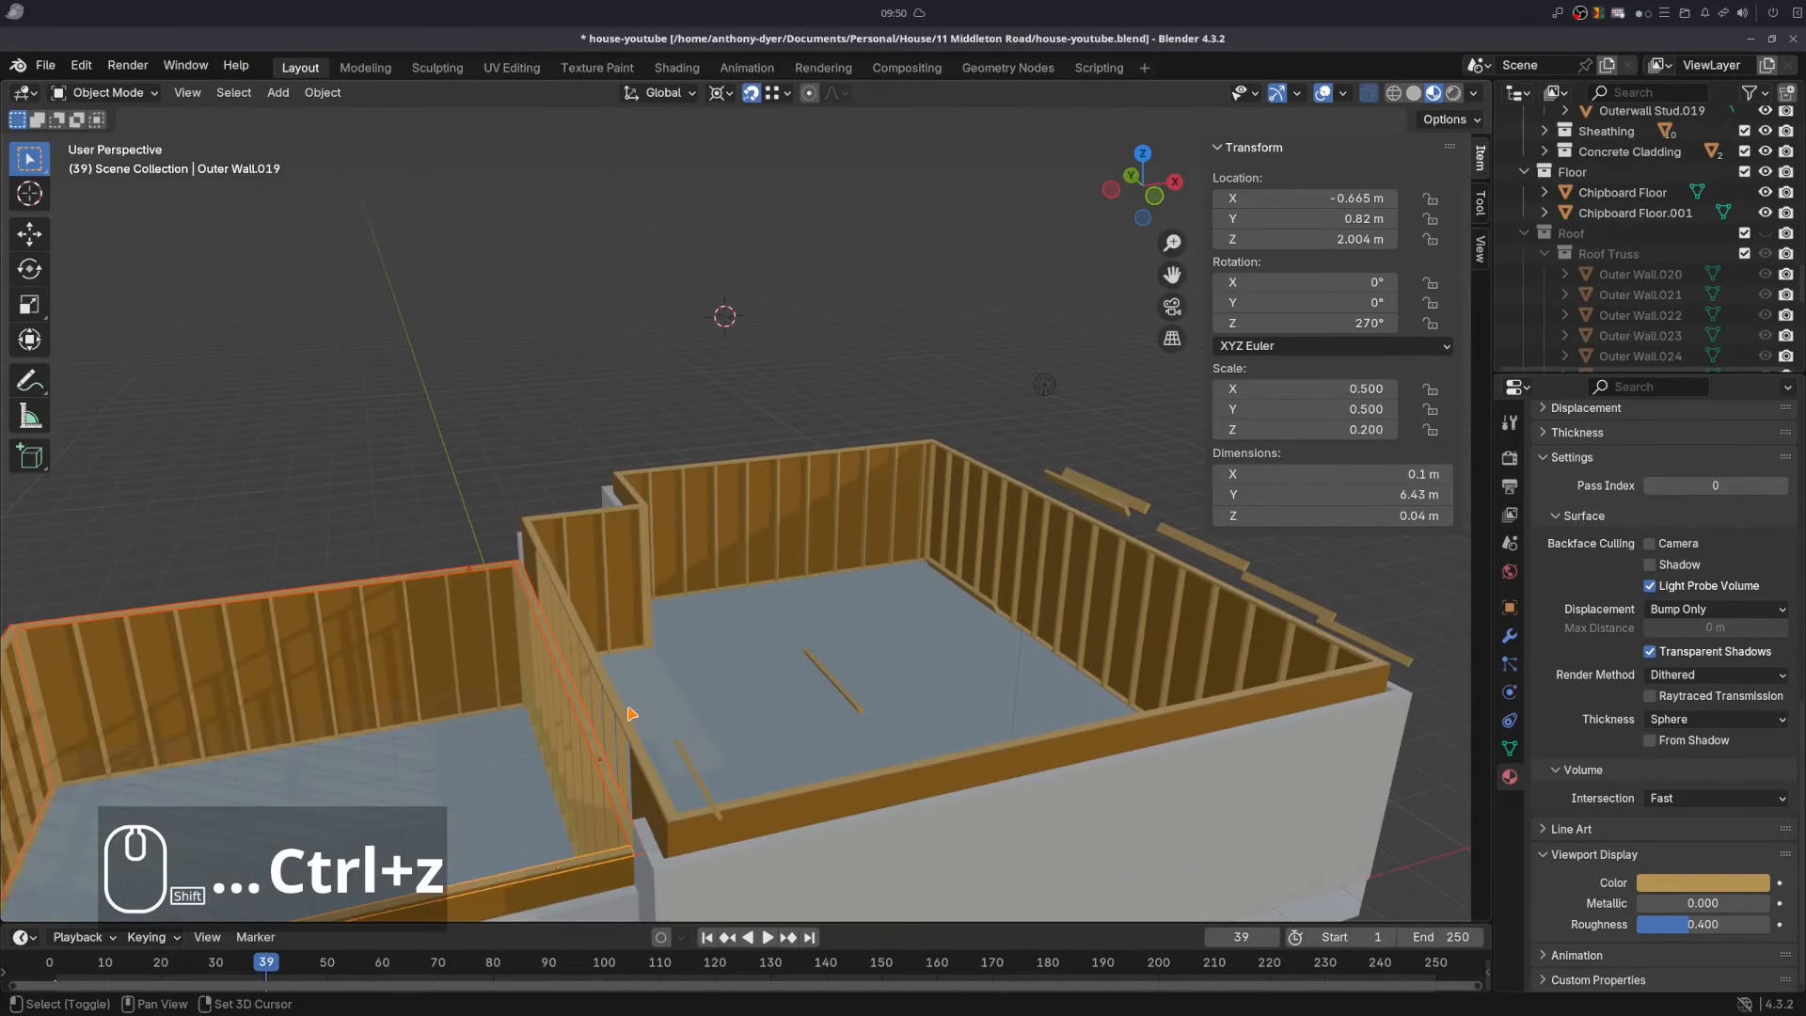
middle_click_drag(923, 668, 941, 638)
type("g")
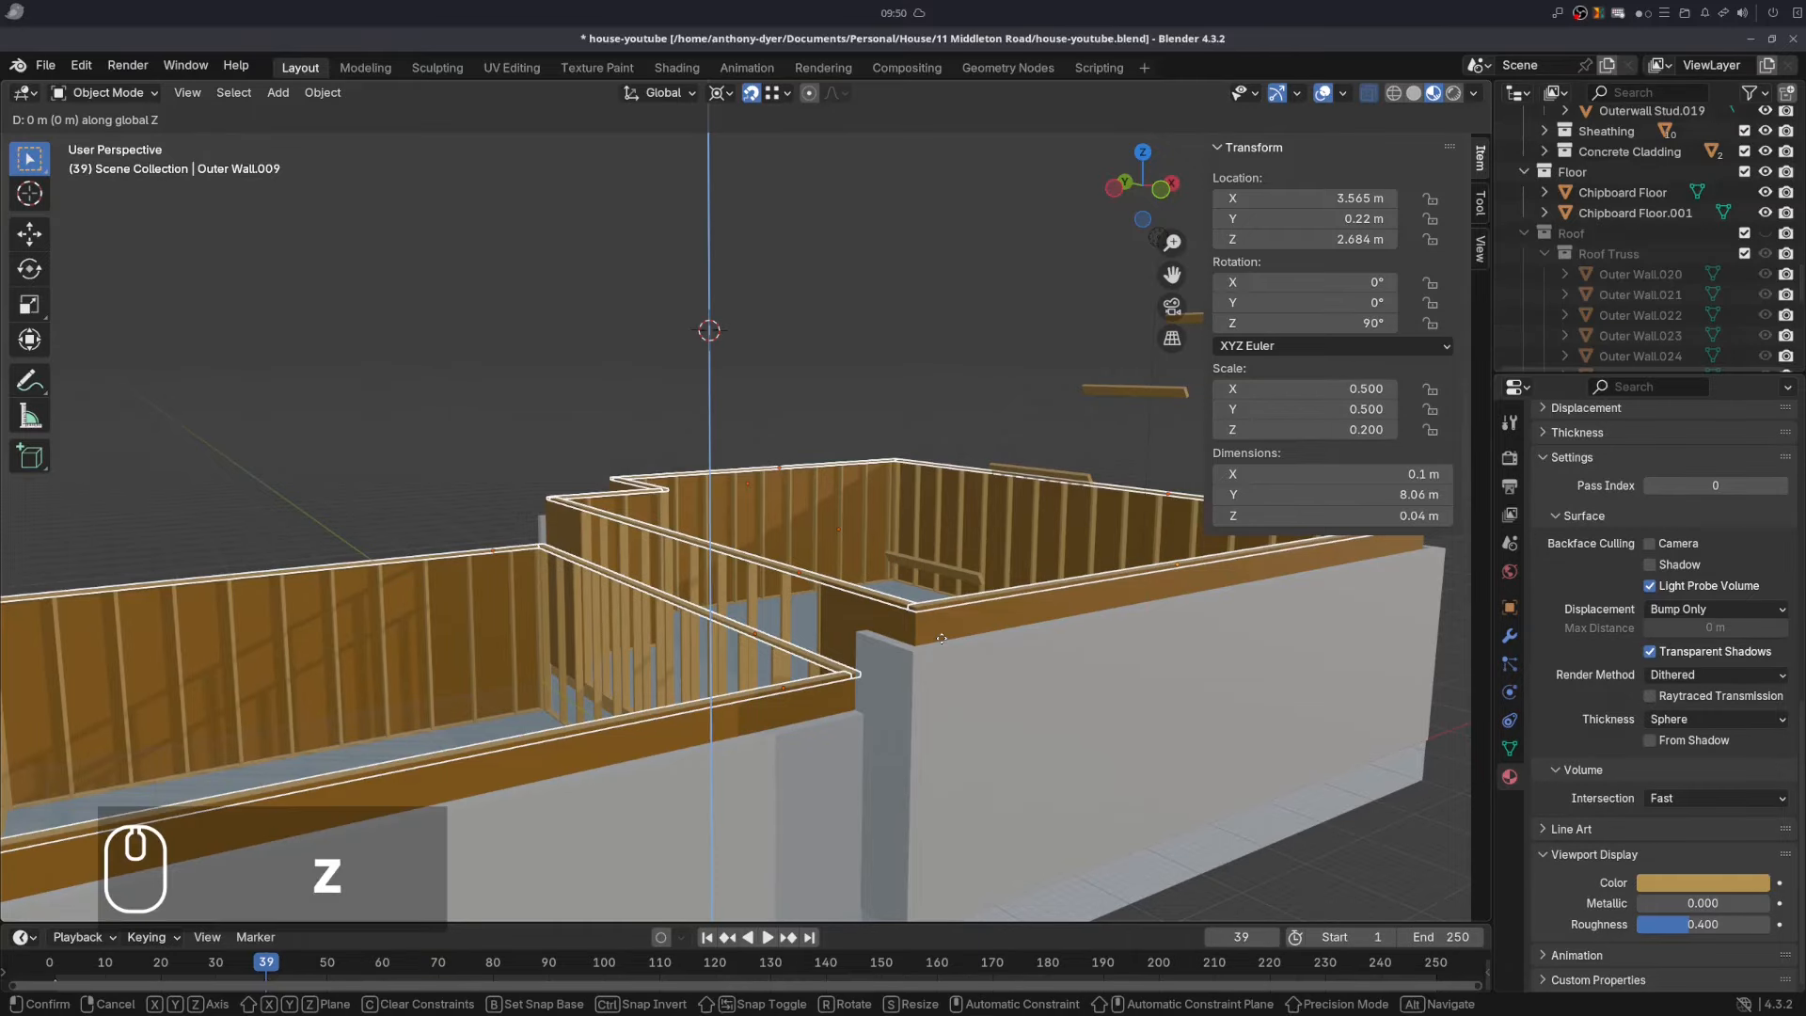
type("-0.06")
key("Return")
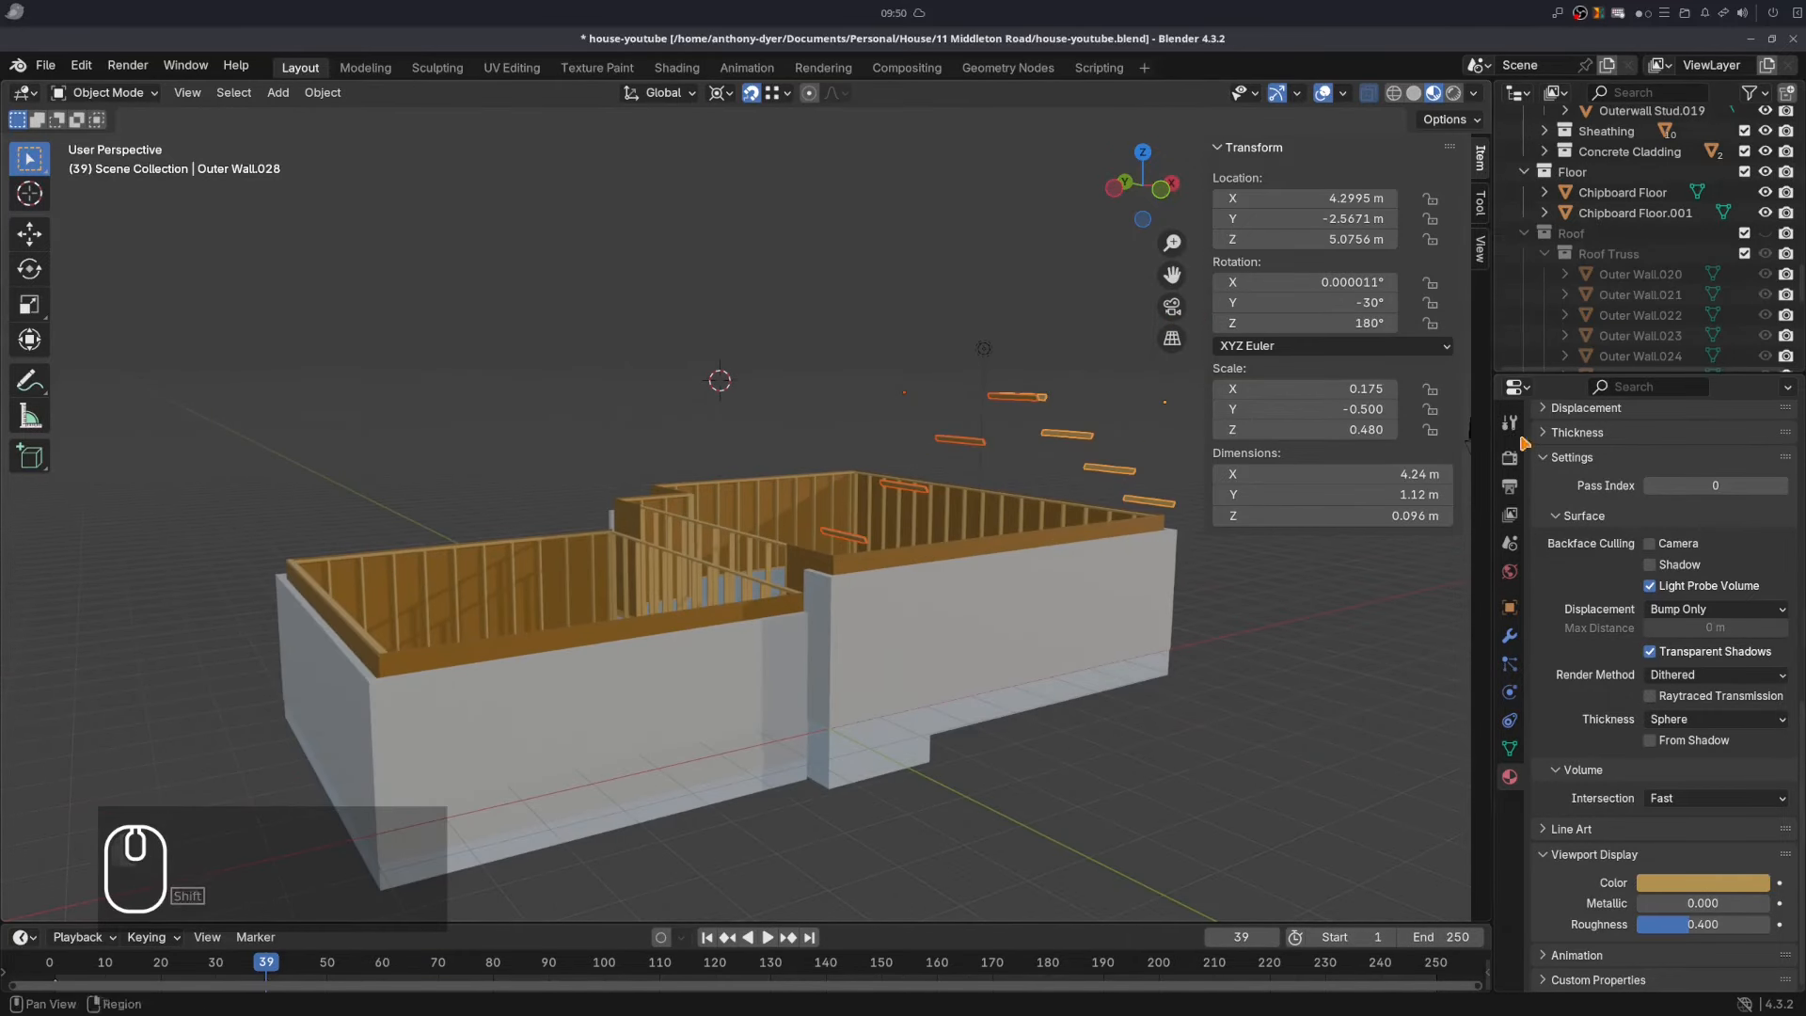
- Move the floating gable overhang timbers into the Roof Truss collection so they hide with the roof
scroll(1646, 283, "down", 8)
left_click_drag(1641, 358, 1683, 176)
scroll(1665, 282, "up", 5)
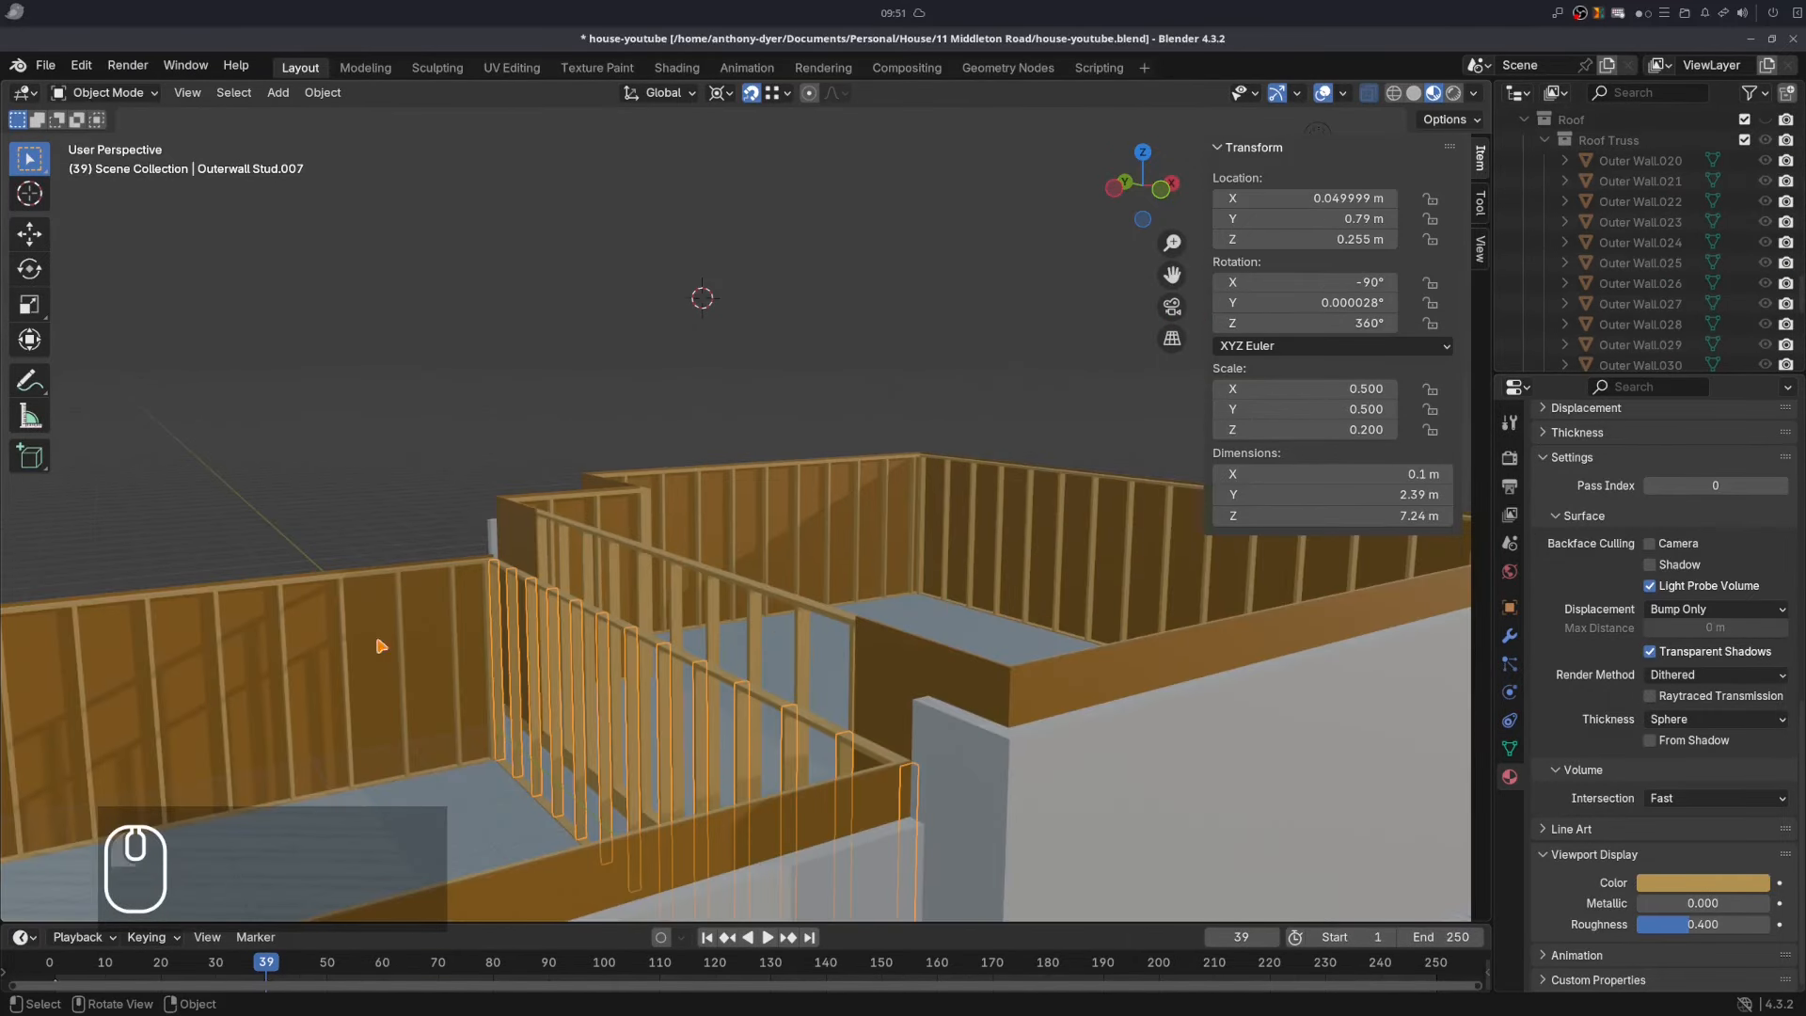
- Select the outer wall studs of both wings and shorten them by moving their top faces down along global Z
middle_click_drag(814, 549, 842, 643, "shift")
left_click(515, 666, "shift")
middle_click_drag(516, 666, 831, 581)
left_click(947, 516, "shift")
left_click(906, 621, "shift")
left_click(785, 716, "shift")
scroll(784, 716, "down", 1, "shift")
left_click(1088, 639, "shift")
left_click(831, 581, "shift")
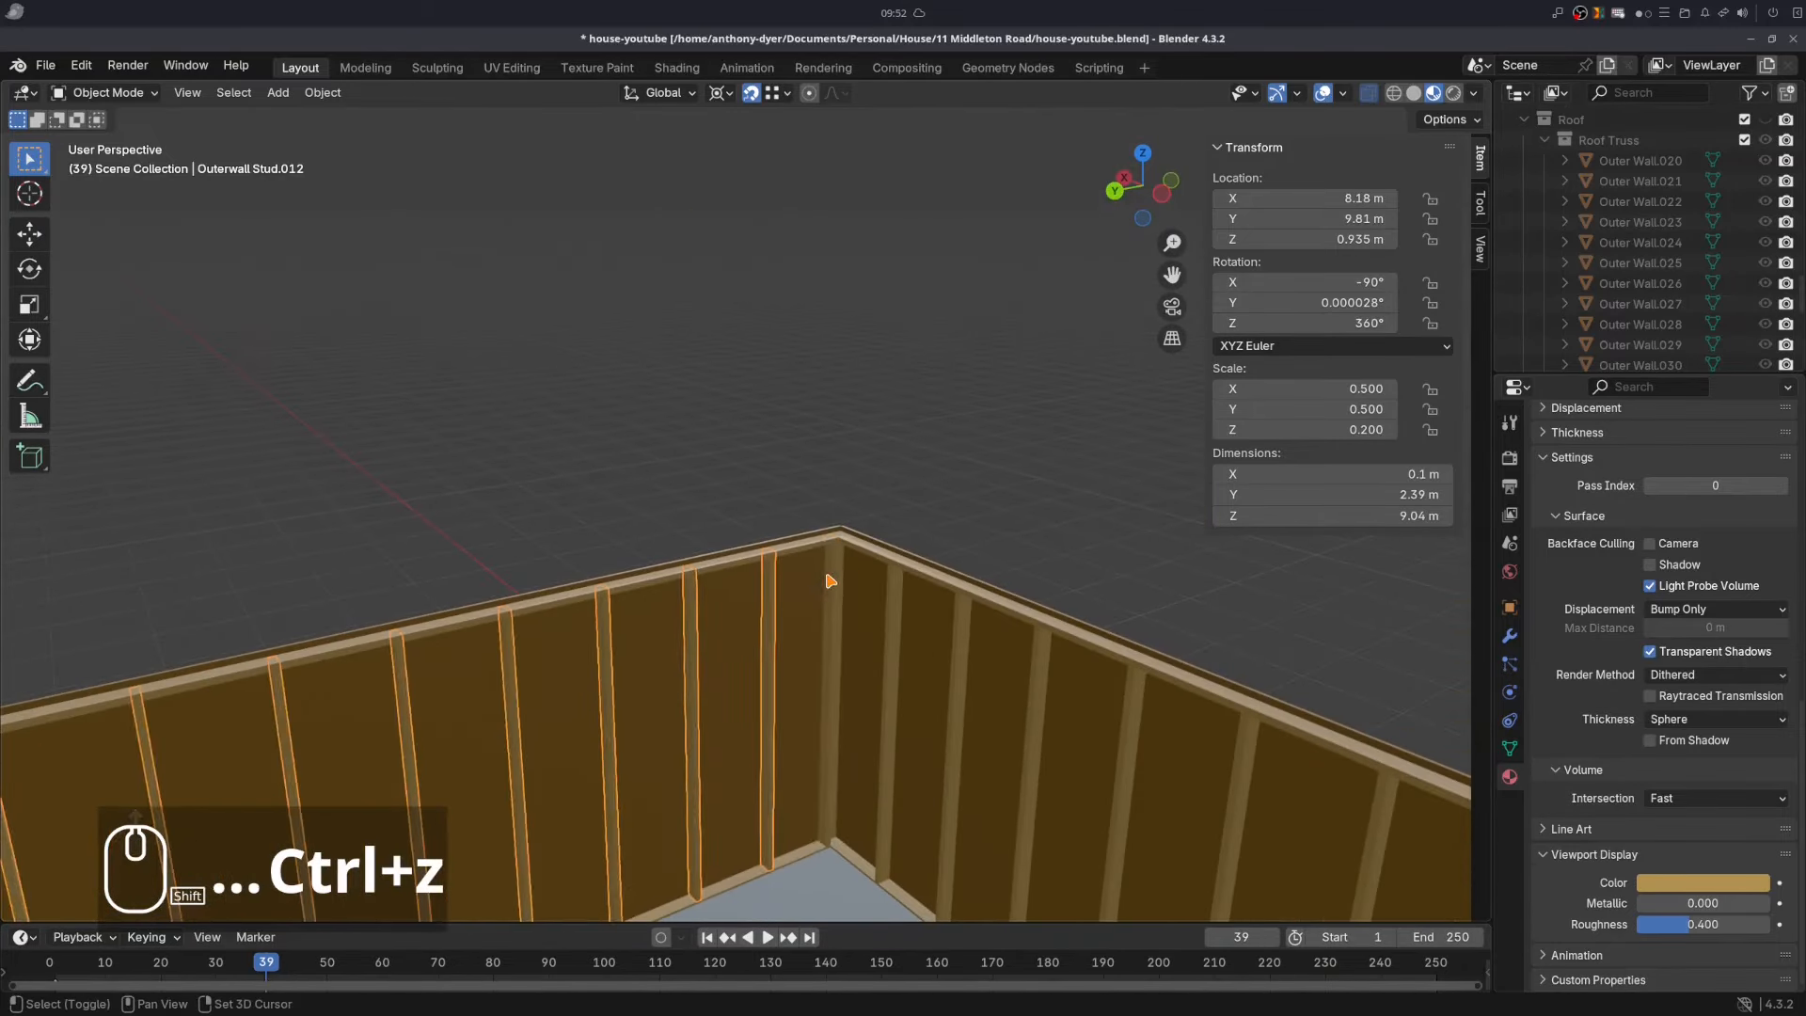
key("ctrl+z")
scroll(941, 628, "down", 6)
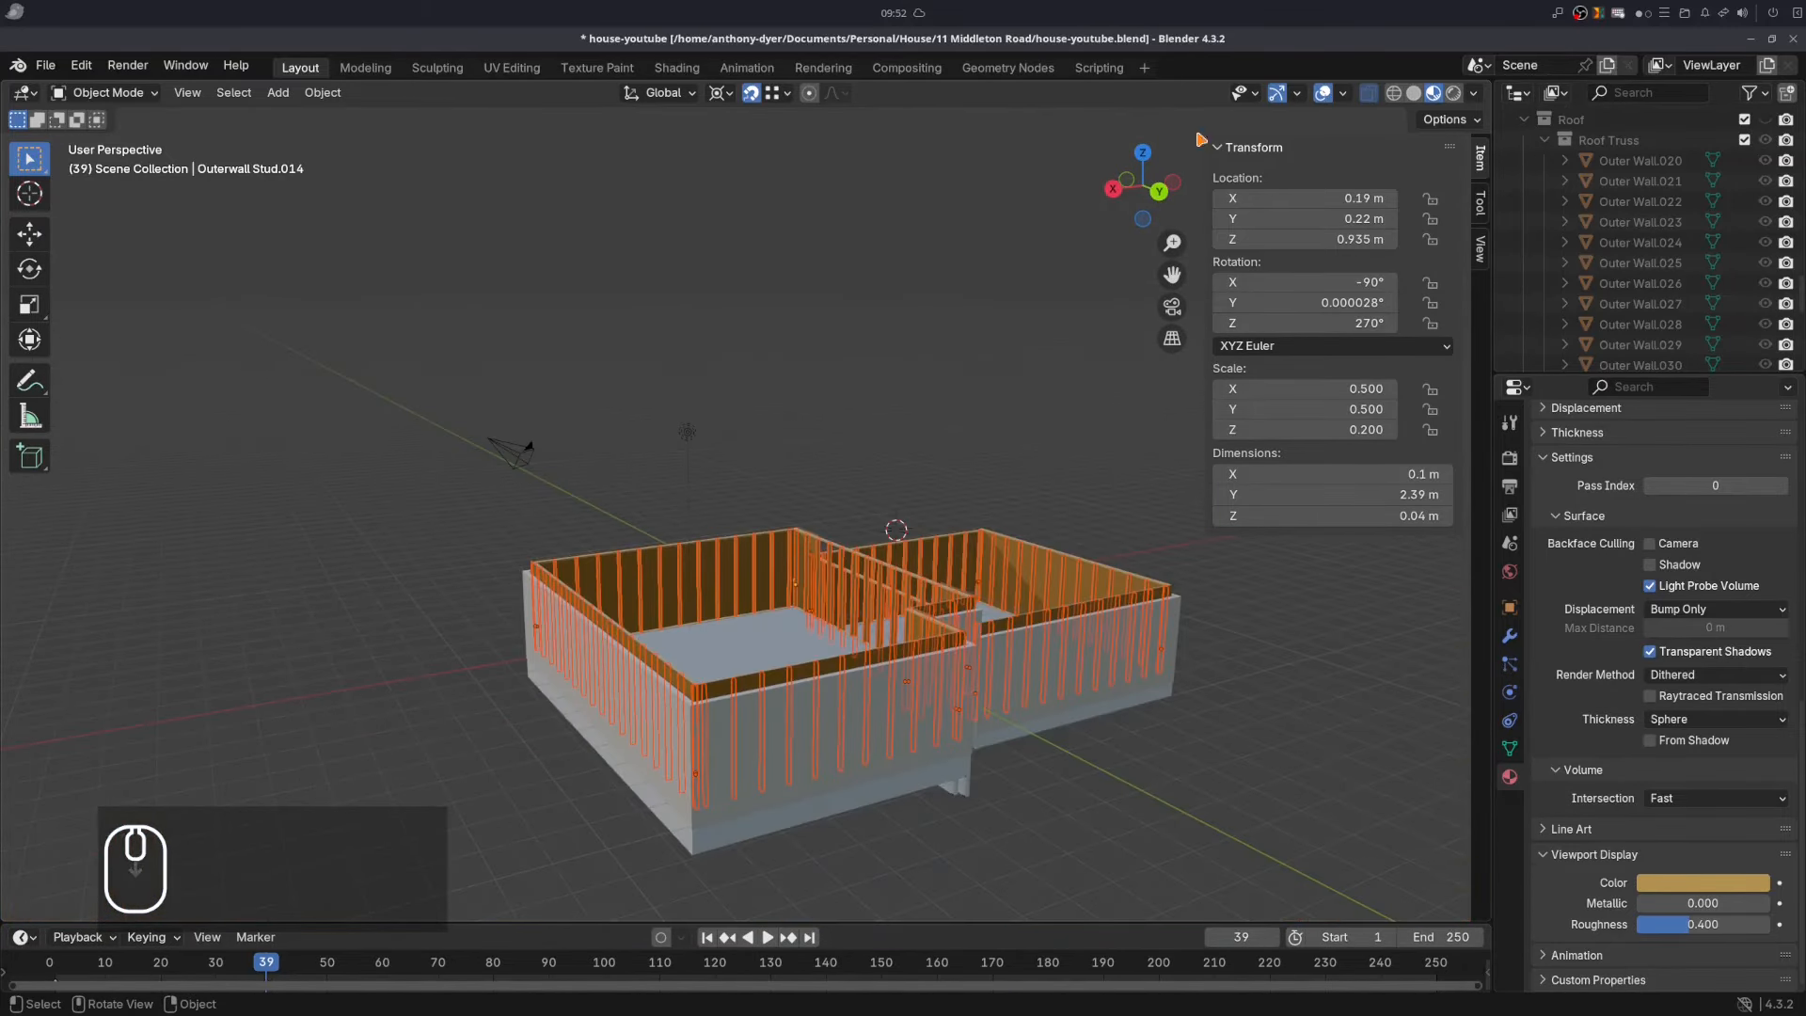
key("ctrl+KP_1")
middle_click_drag(596, 517, 538, 512, "shift")
key("Tab")
left_click_drag(232, 561, 884, 617)
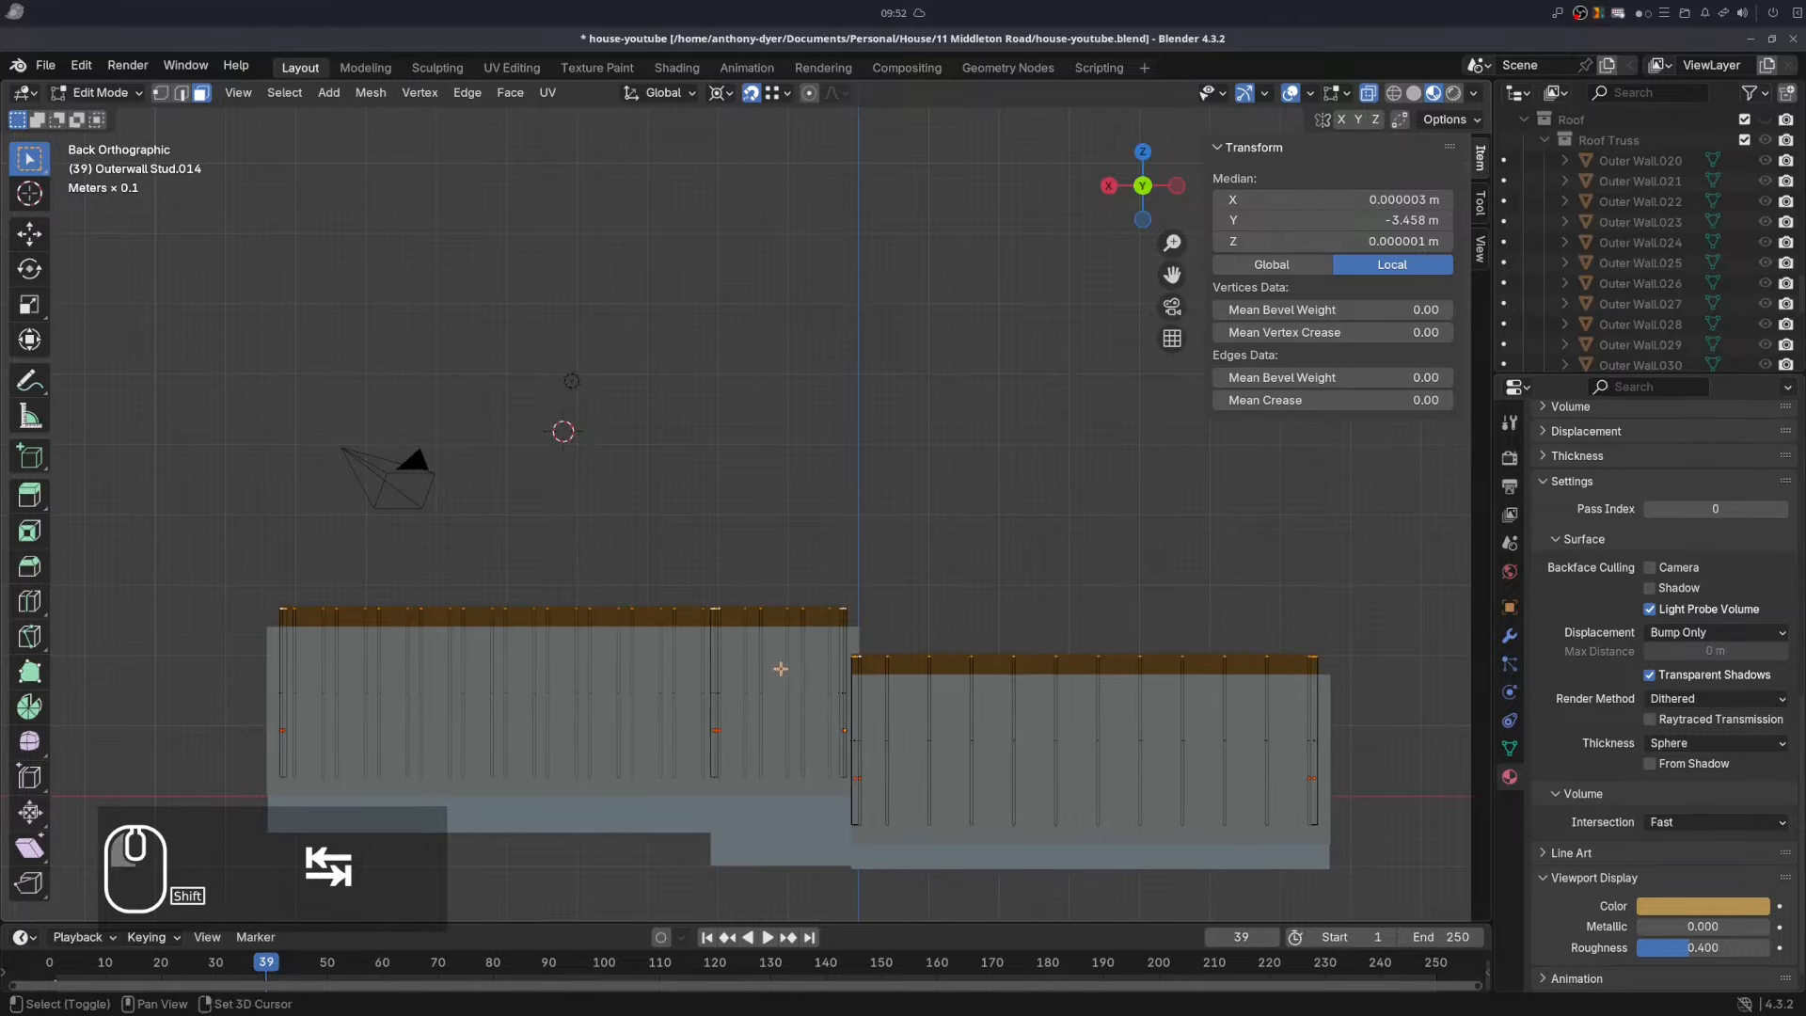
type("gz-0.05")
key("Return")
key("Tab")
- Shorten all the plywood sheaths in the Sheathing collection by moving their top edges down 0.036 m along global Z
scroll(827, 528, "up", 2)
middle_click_drag(827, 528, 809, 565)
left_click(737, 589)
left_click(1524, 120)
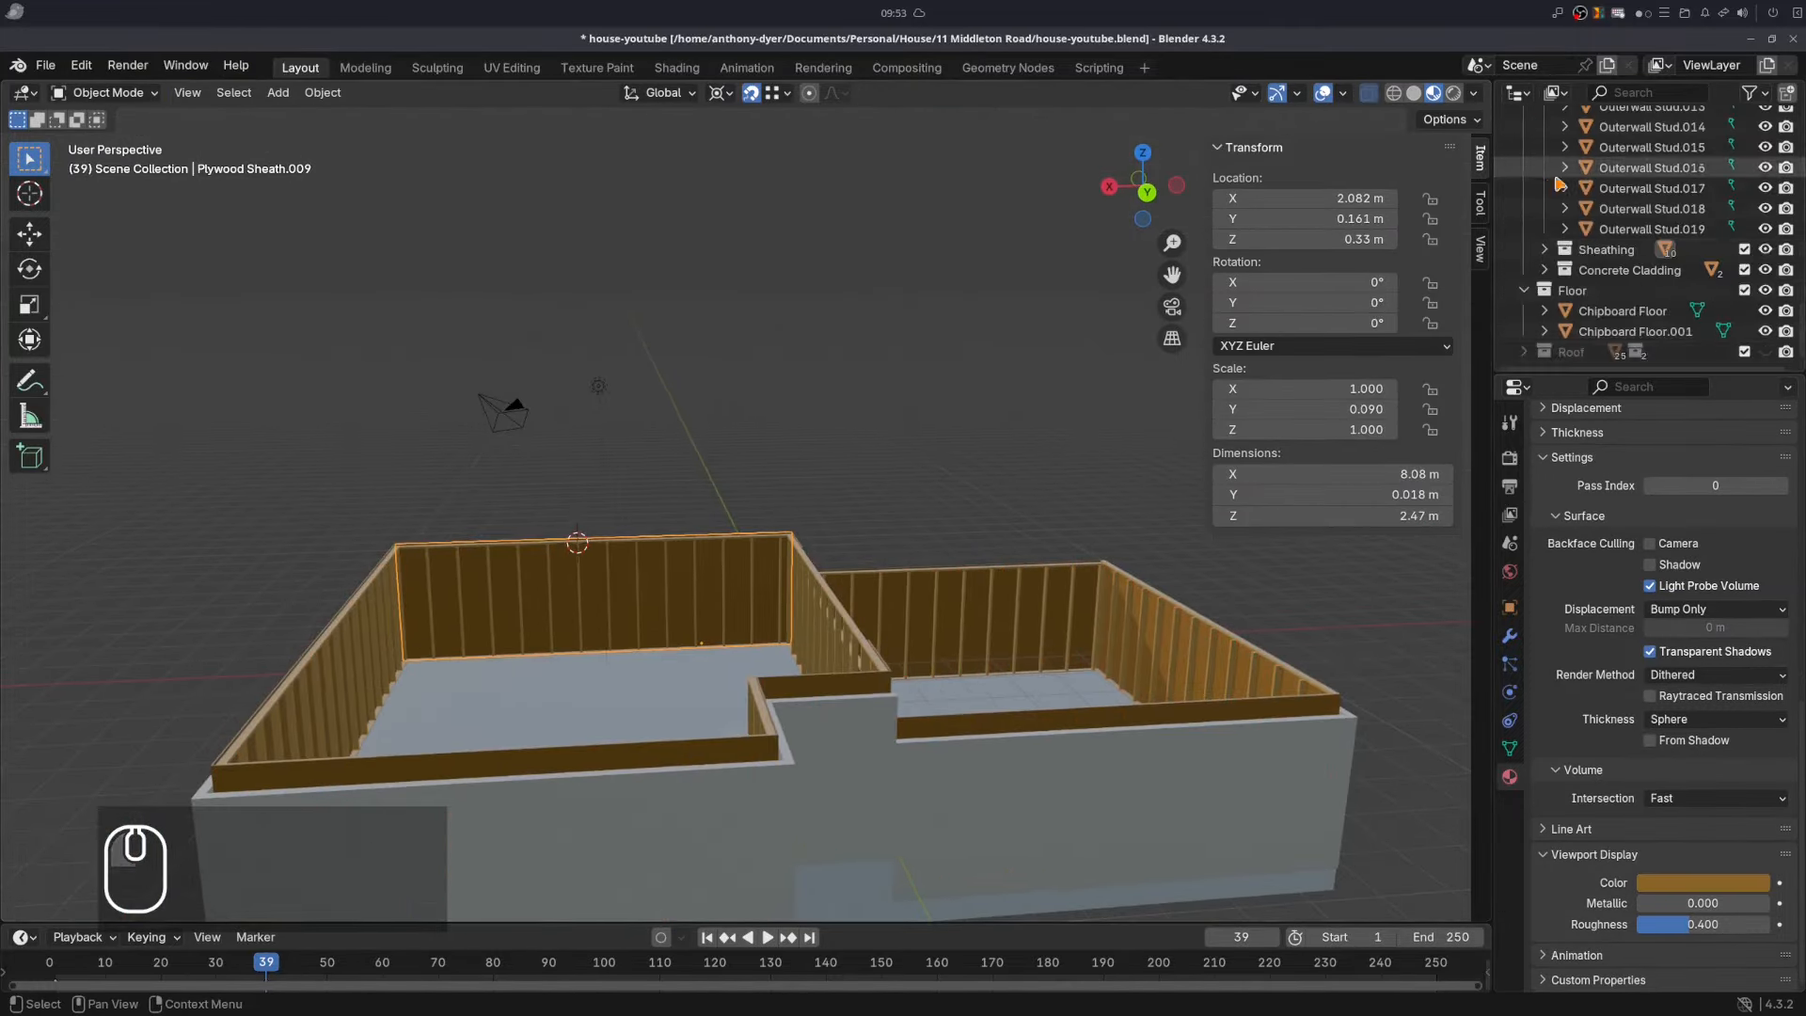
left_click(1544, 249)
left_click(1635, 270)
scroll(1635, 273, "down", 4)
left_click(1653, 285, "shift")
key("KP_1")
left_click(1368, 96)
key("Tab")
left_click_drag(237, 607, 692, 645)
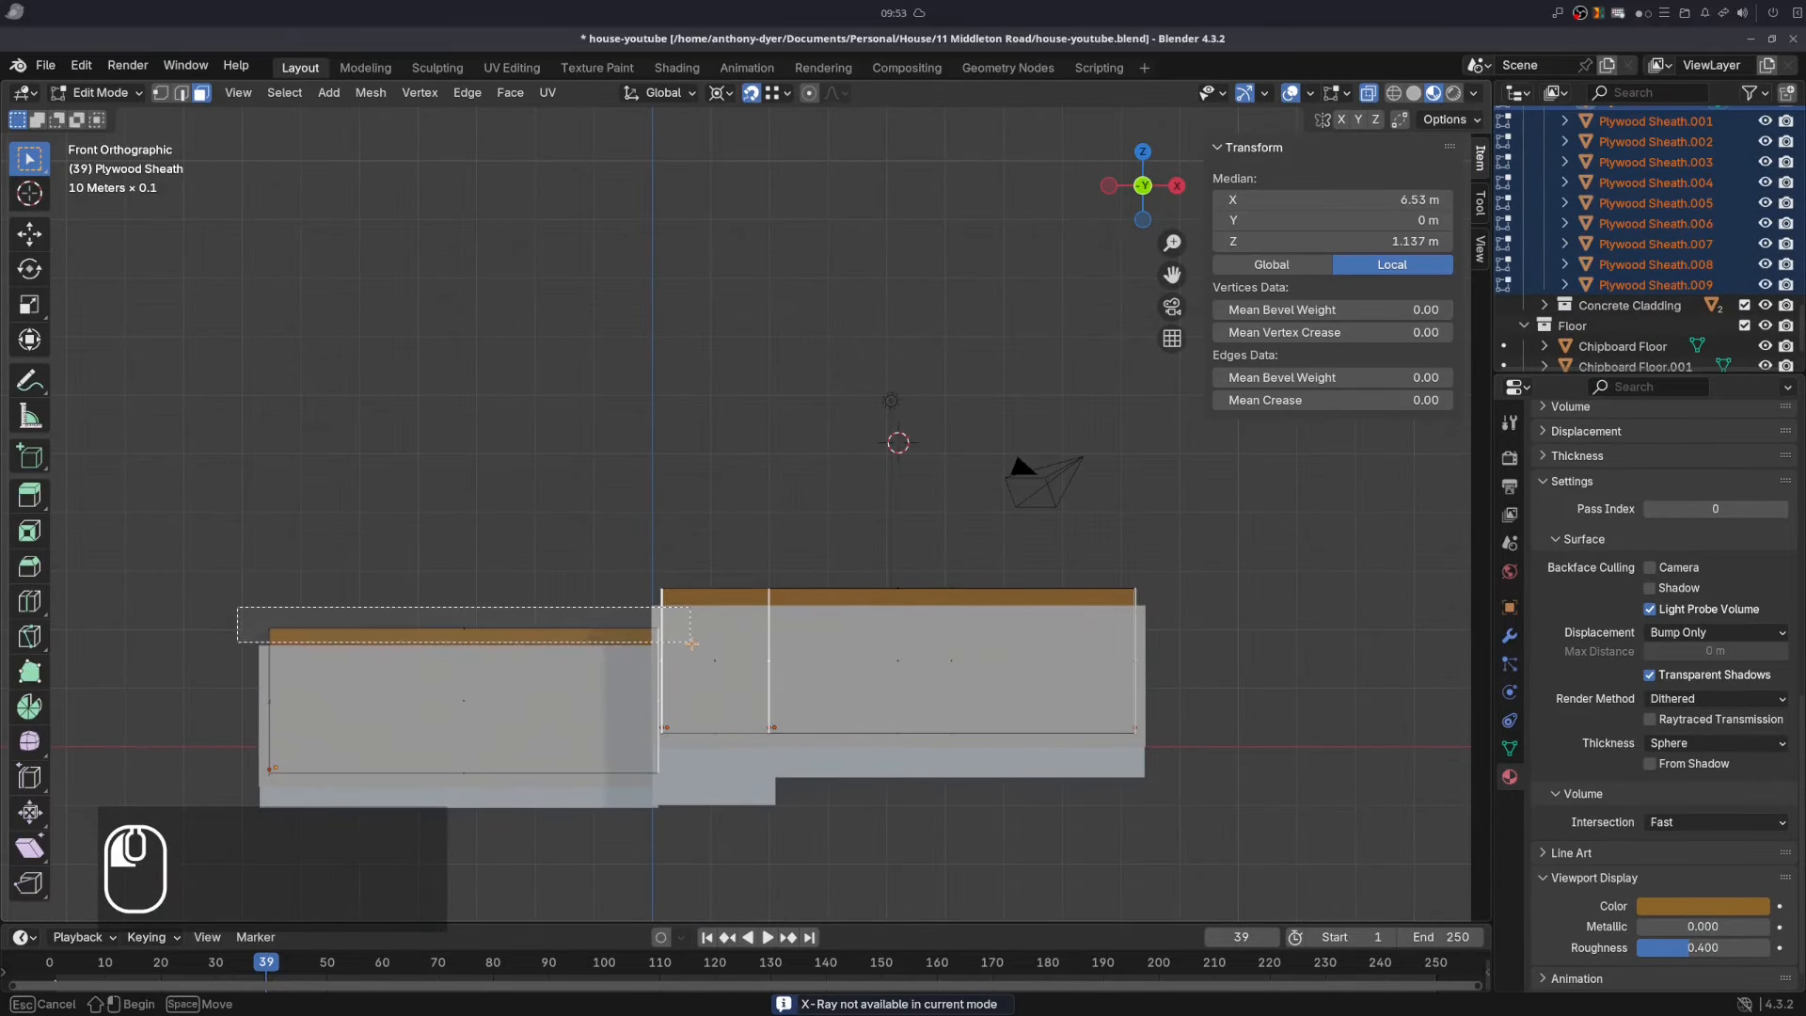
type("gz-0.036")
key("Return")
middle_click_drag(555, 376, 890, 419)
key("Tab")
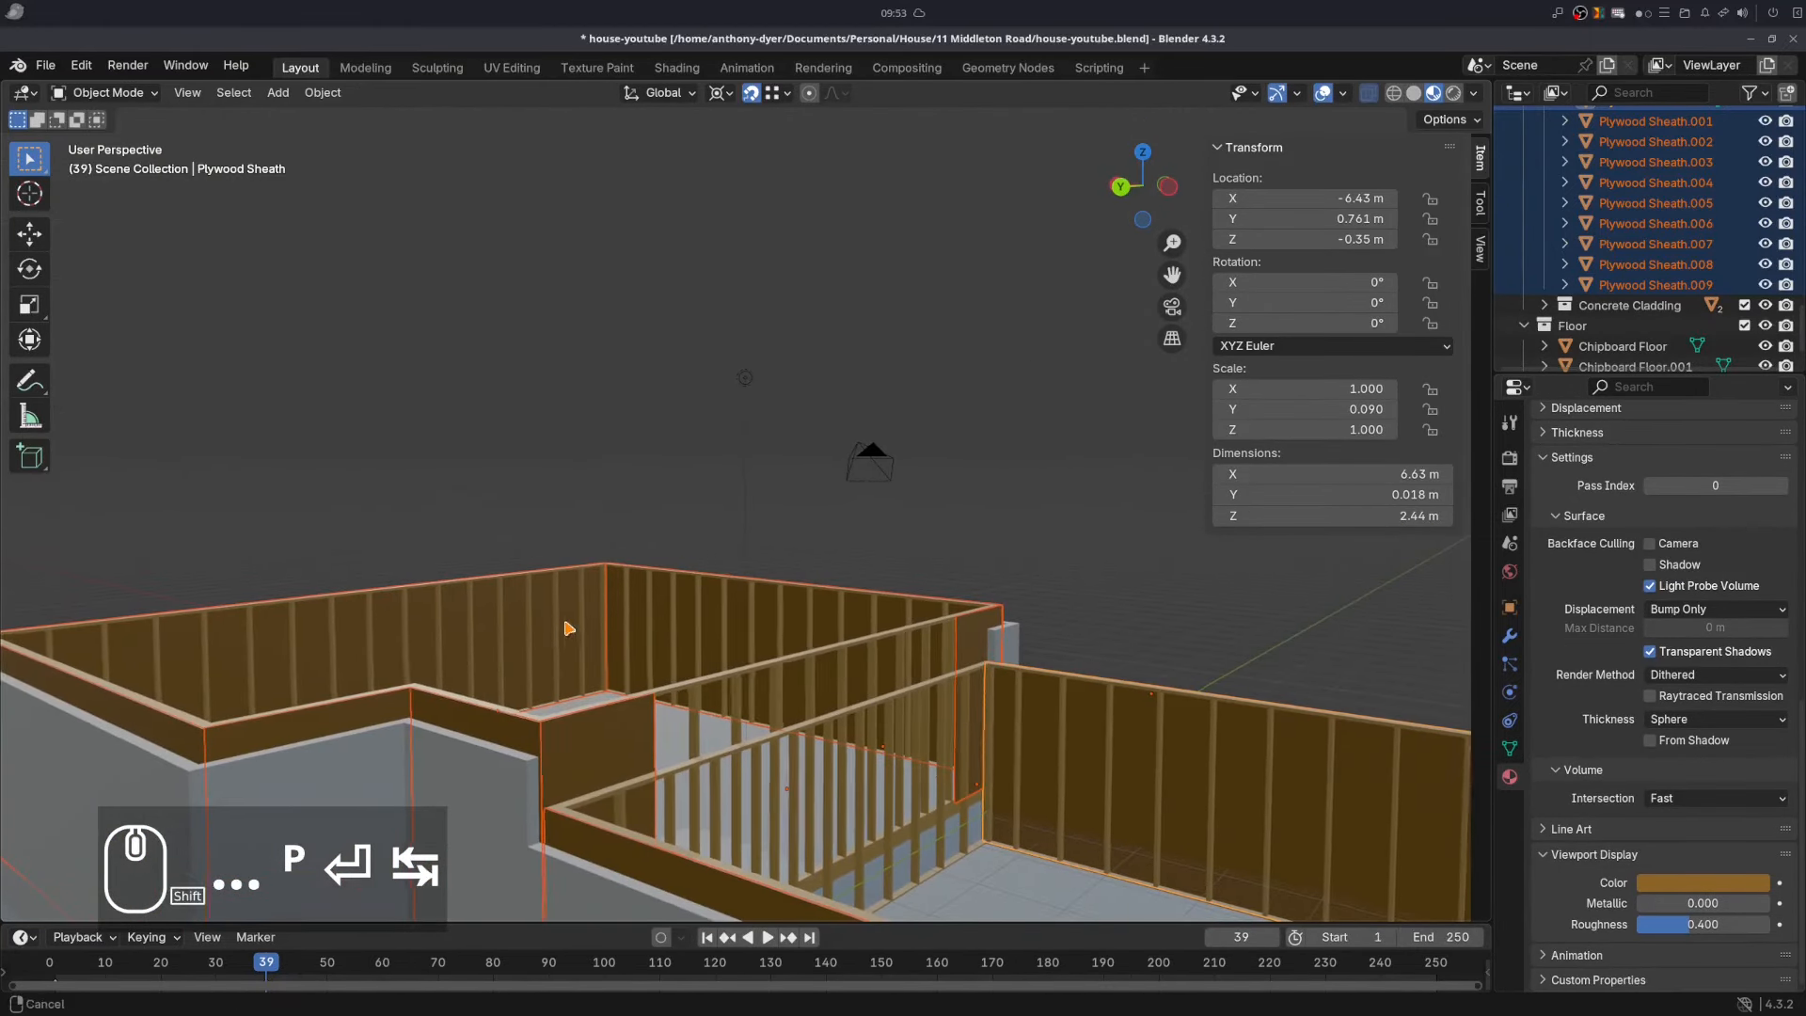
middle_click_drag(568, 629, 405, 522, "shift")
scroll(1648, 280, "up", 5)
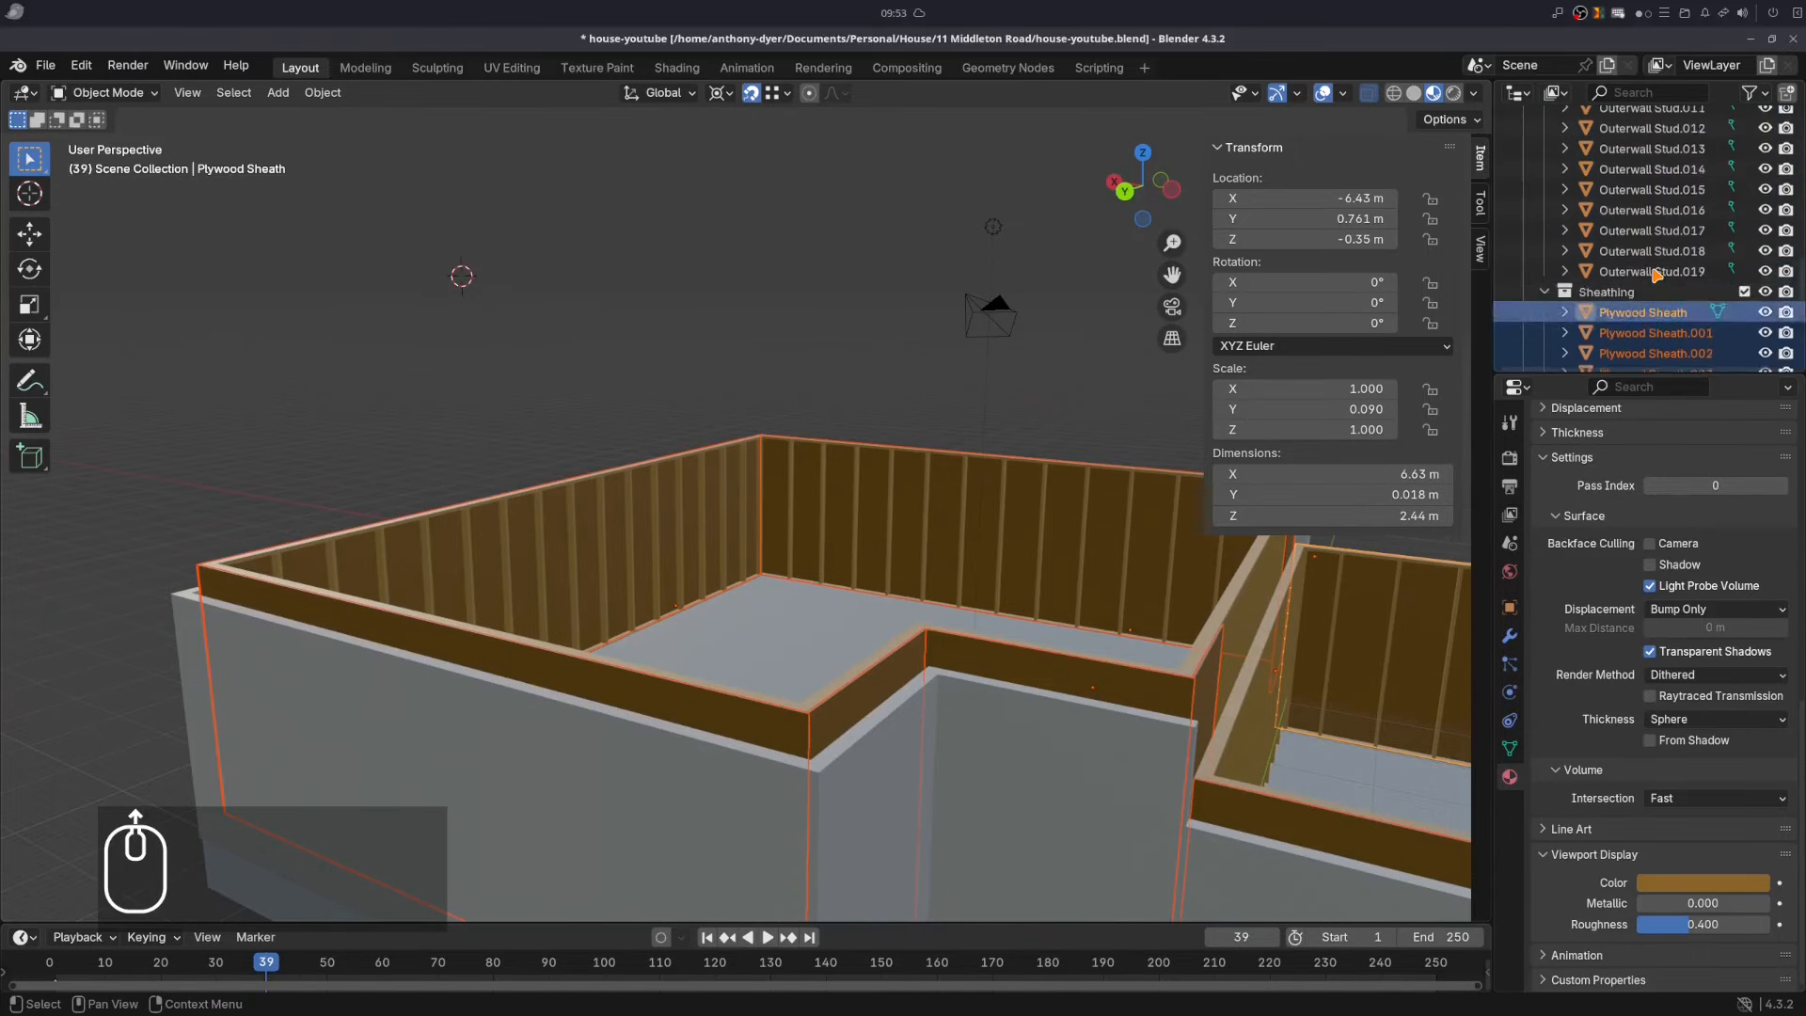
- Collapse the Outer Wall collection in the outliner and make the Roof collection visible again
scroll(1599, 307, "down", 3)
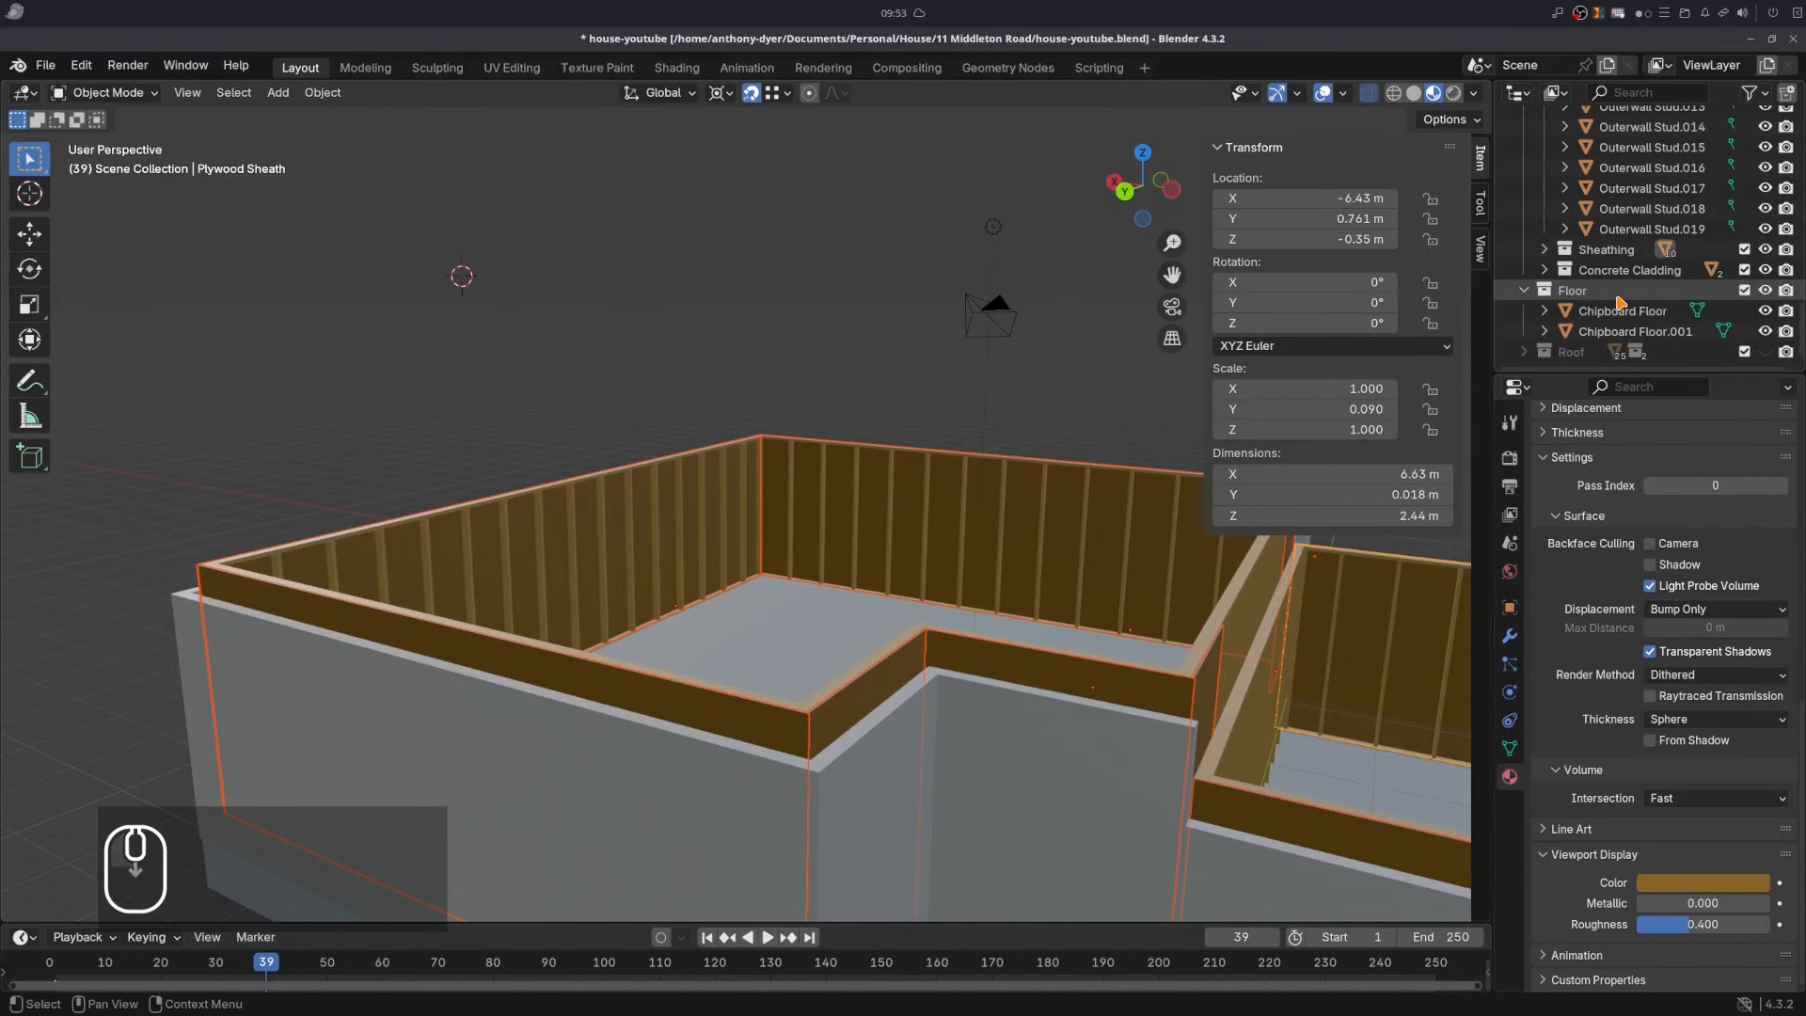
scroll(1722, 320, "up", 15)
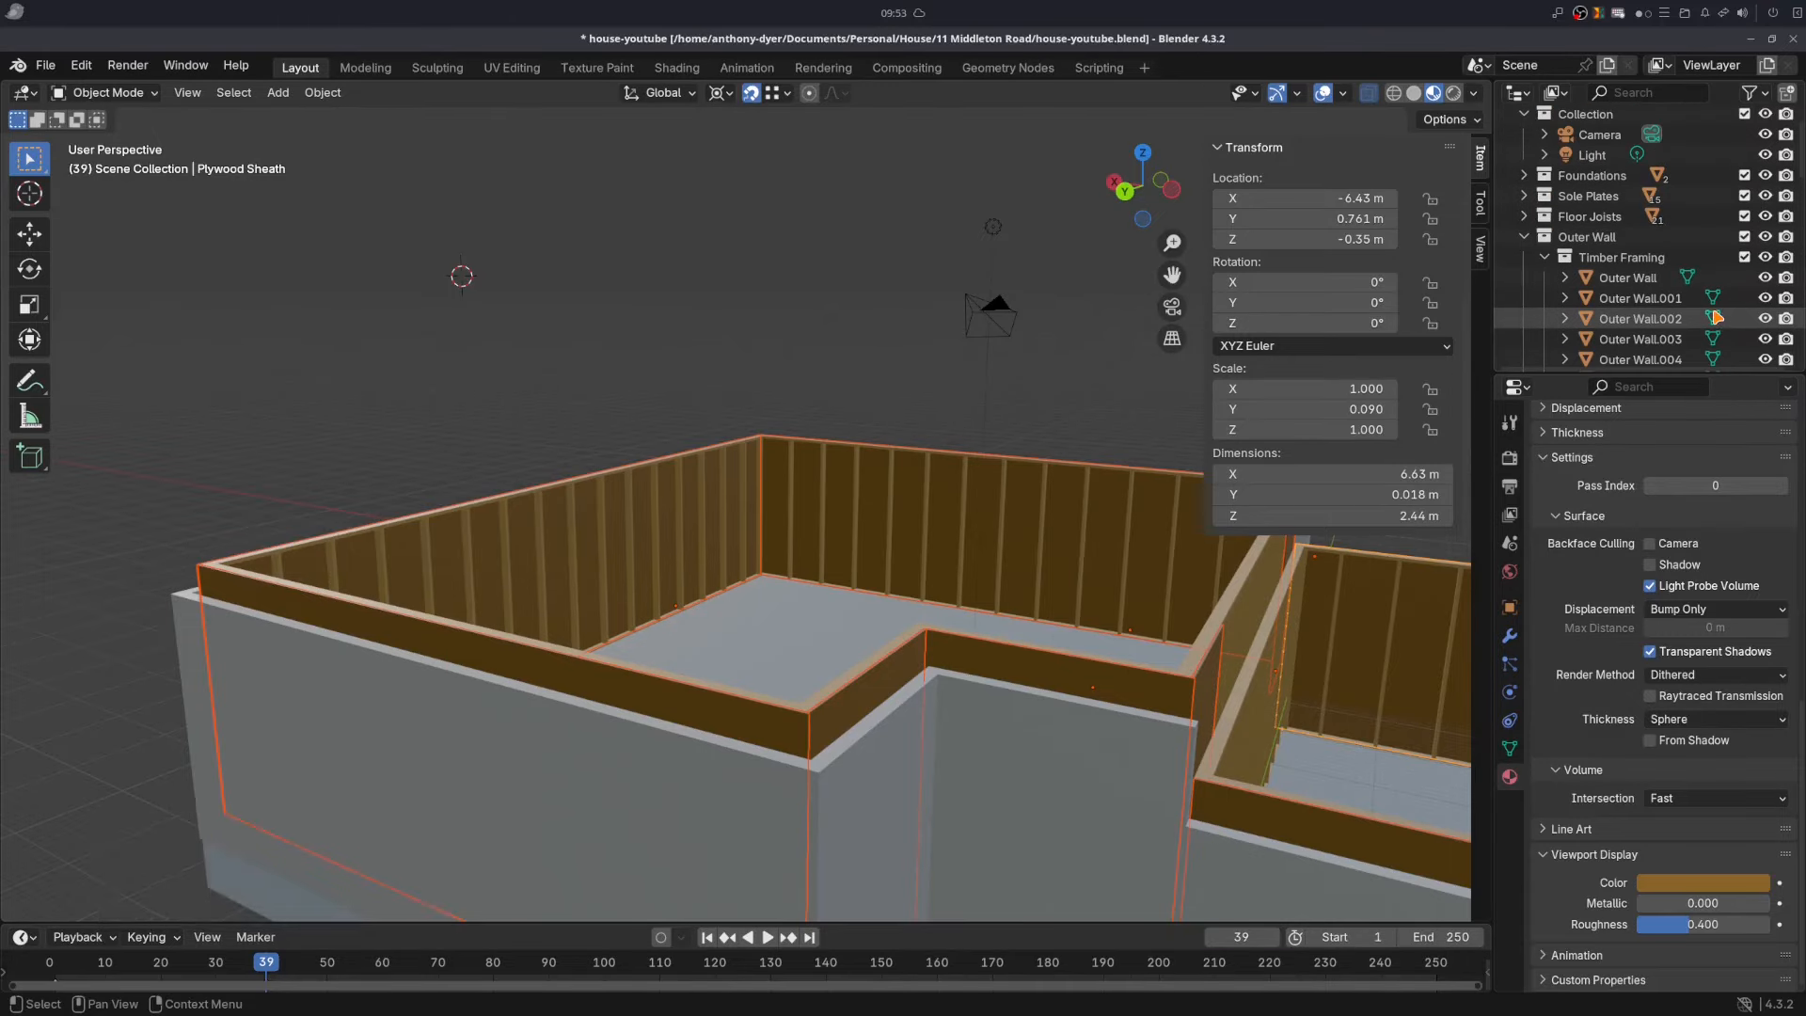
left_click(1528, 238)
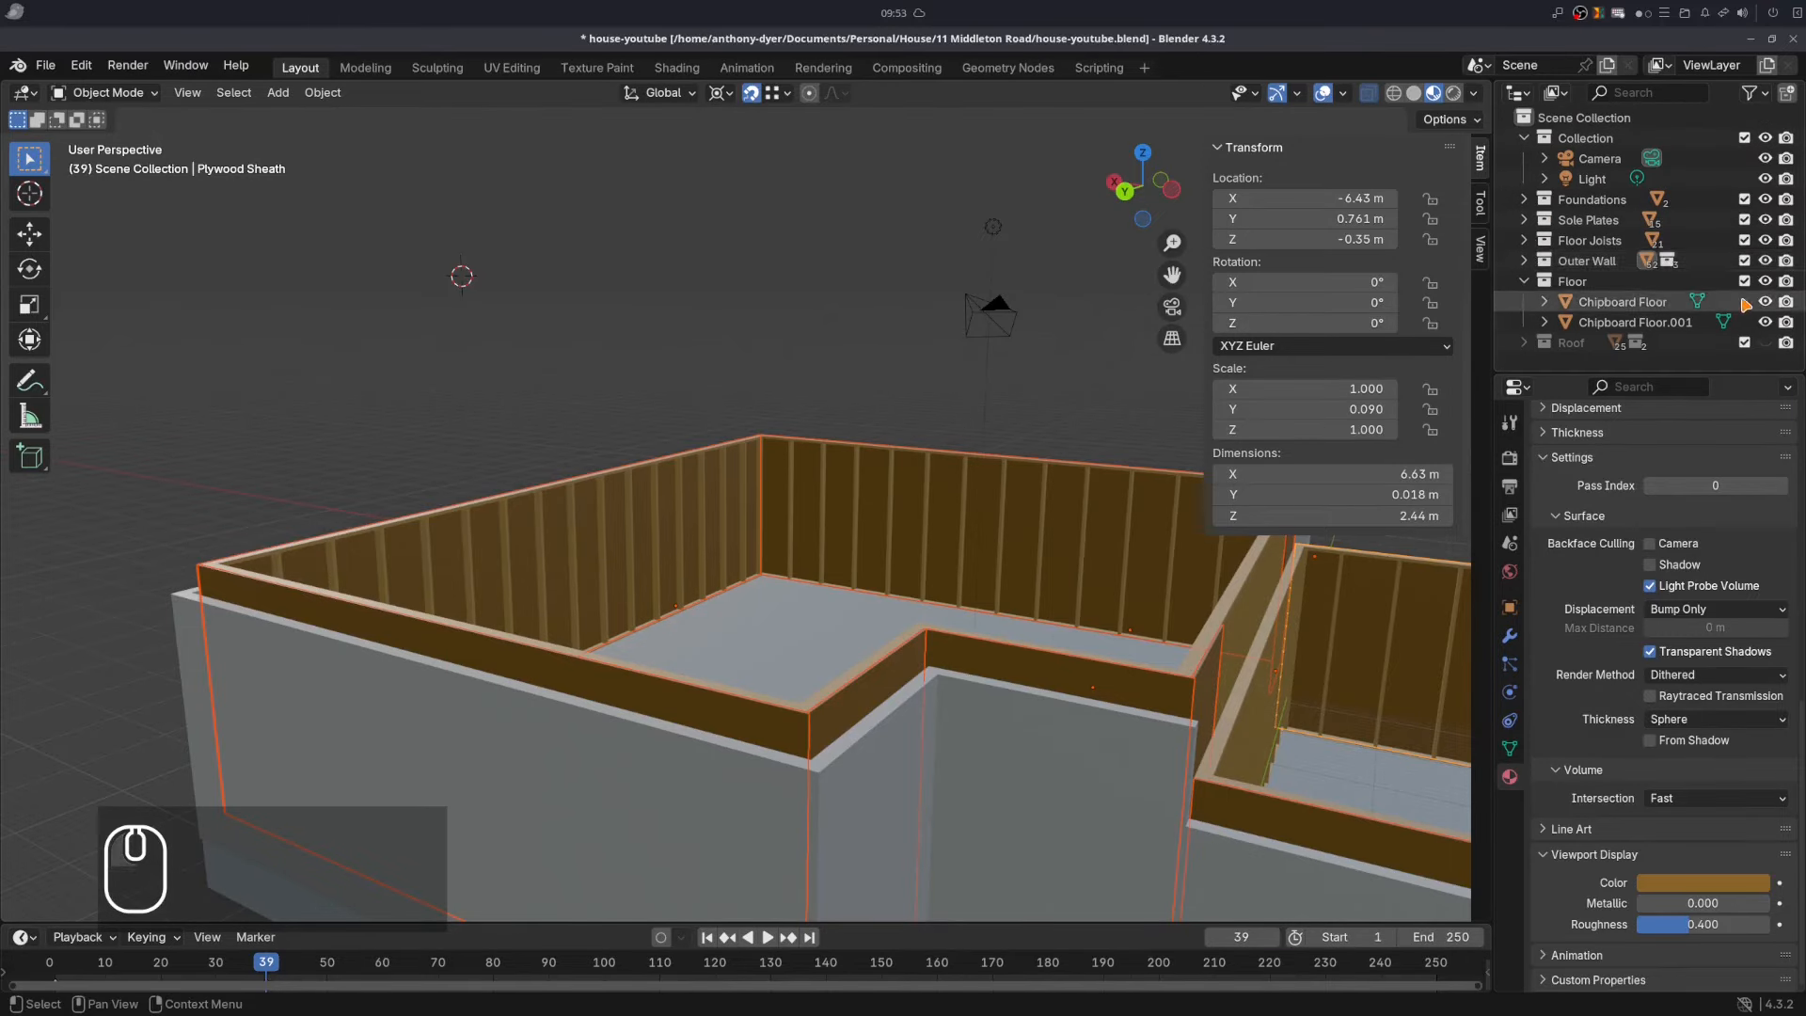
left_click(1768, 343)
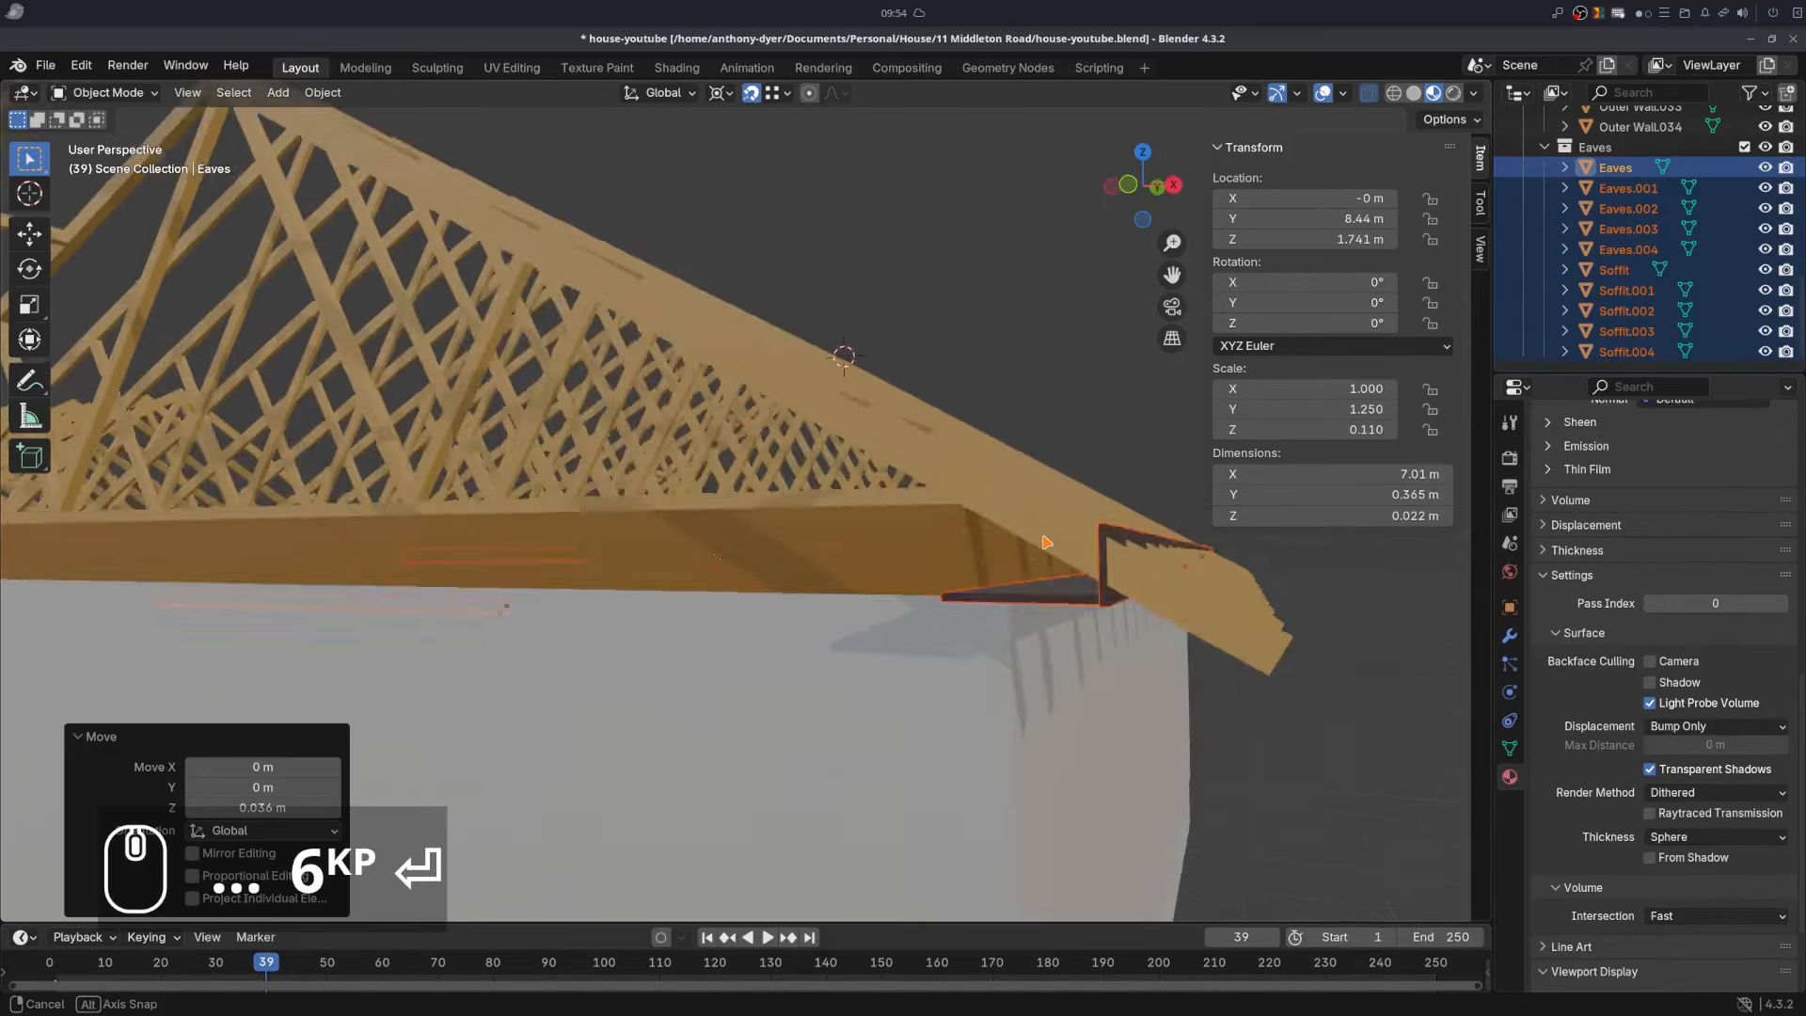
- Move all the Eaves and Soffit boards by 0.036 m along global Z
key("KP_6")
key("KP_6")
scroll(1226, 632, "up", 3)
left_click(1261, 655)
middle_click_drag(1261, 655, 1316, 690)
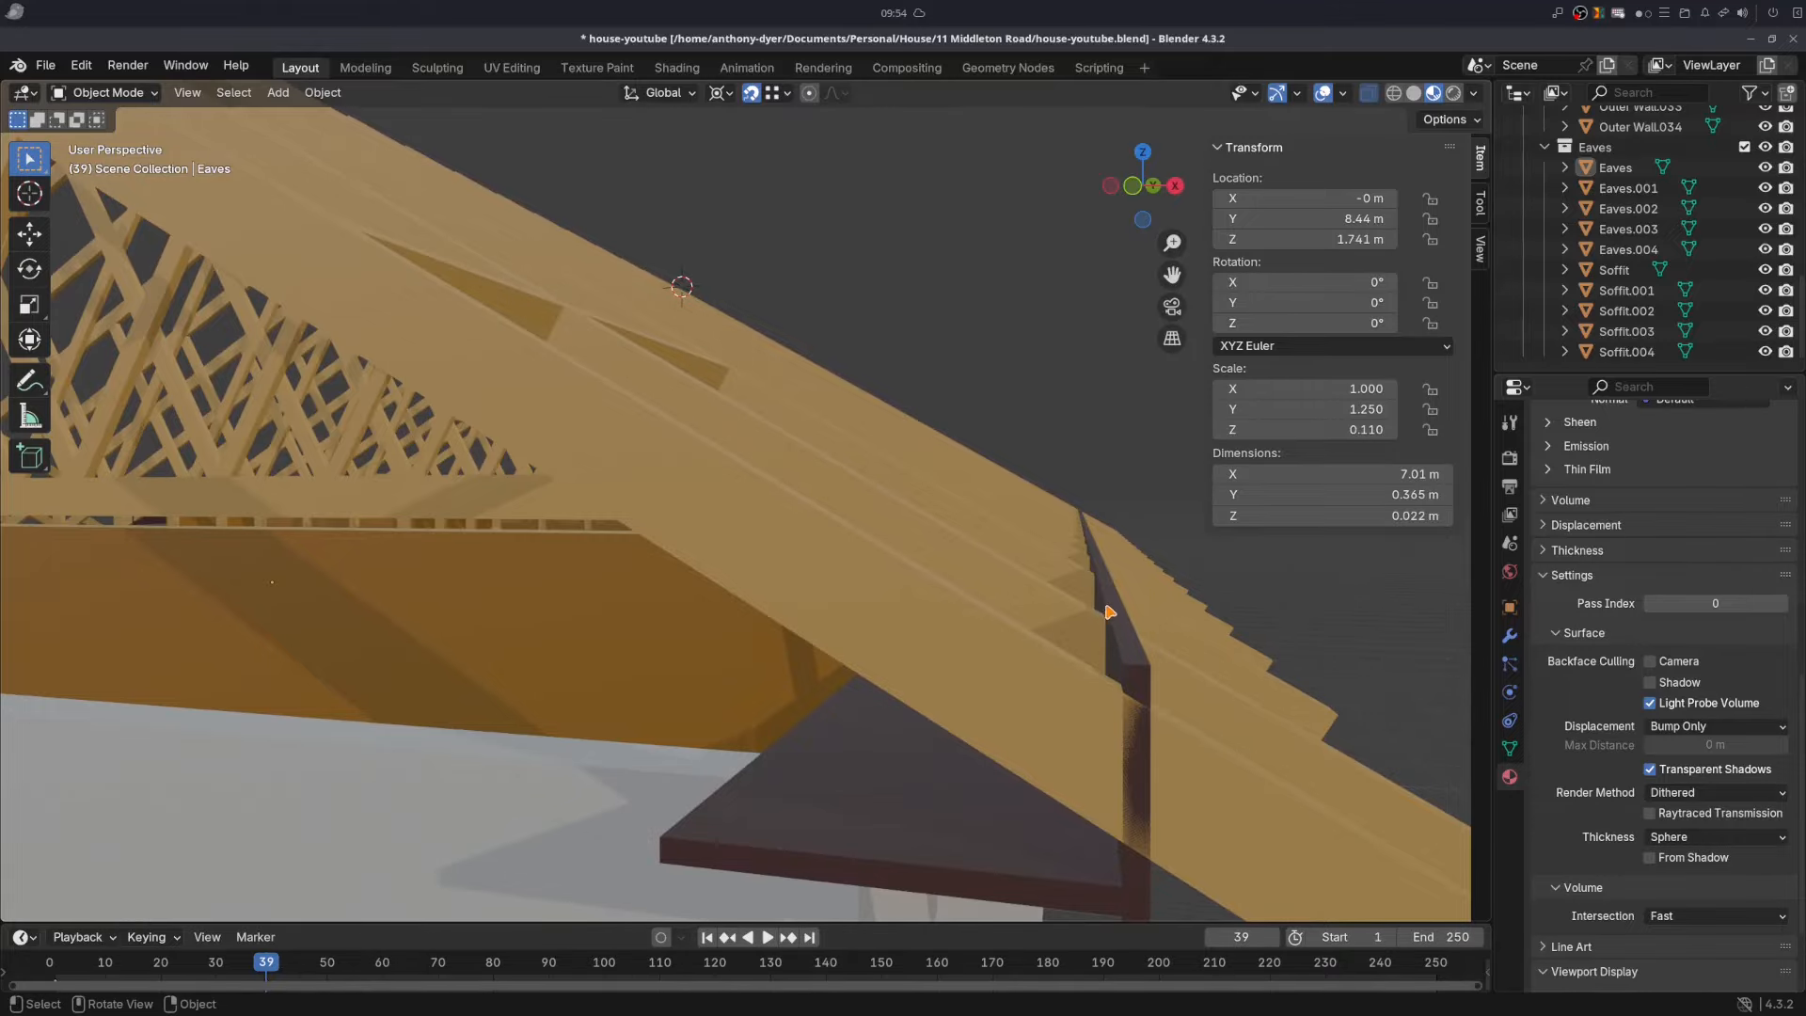
scroll(1097, 625, "down", 5)
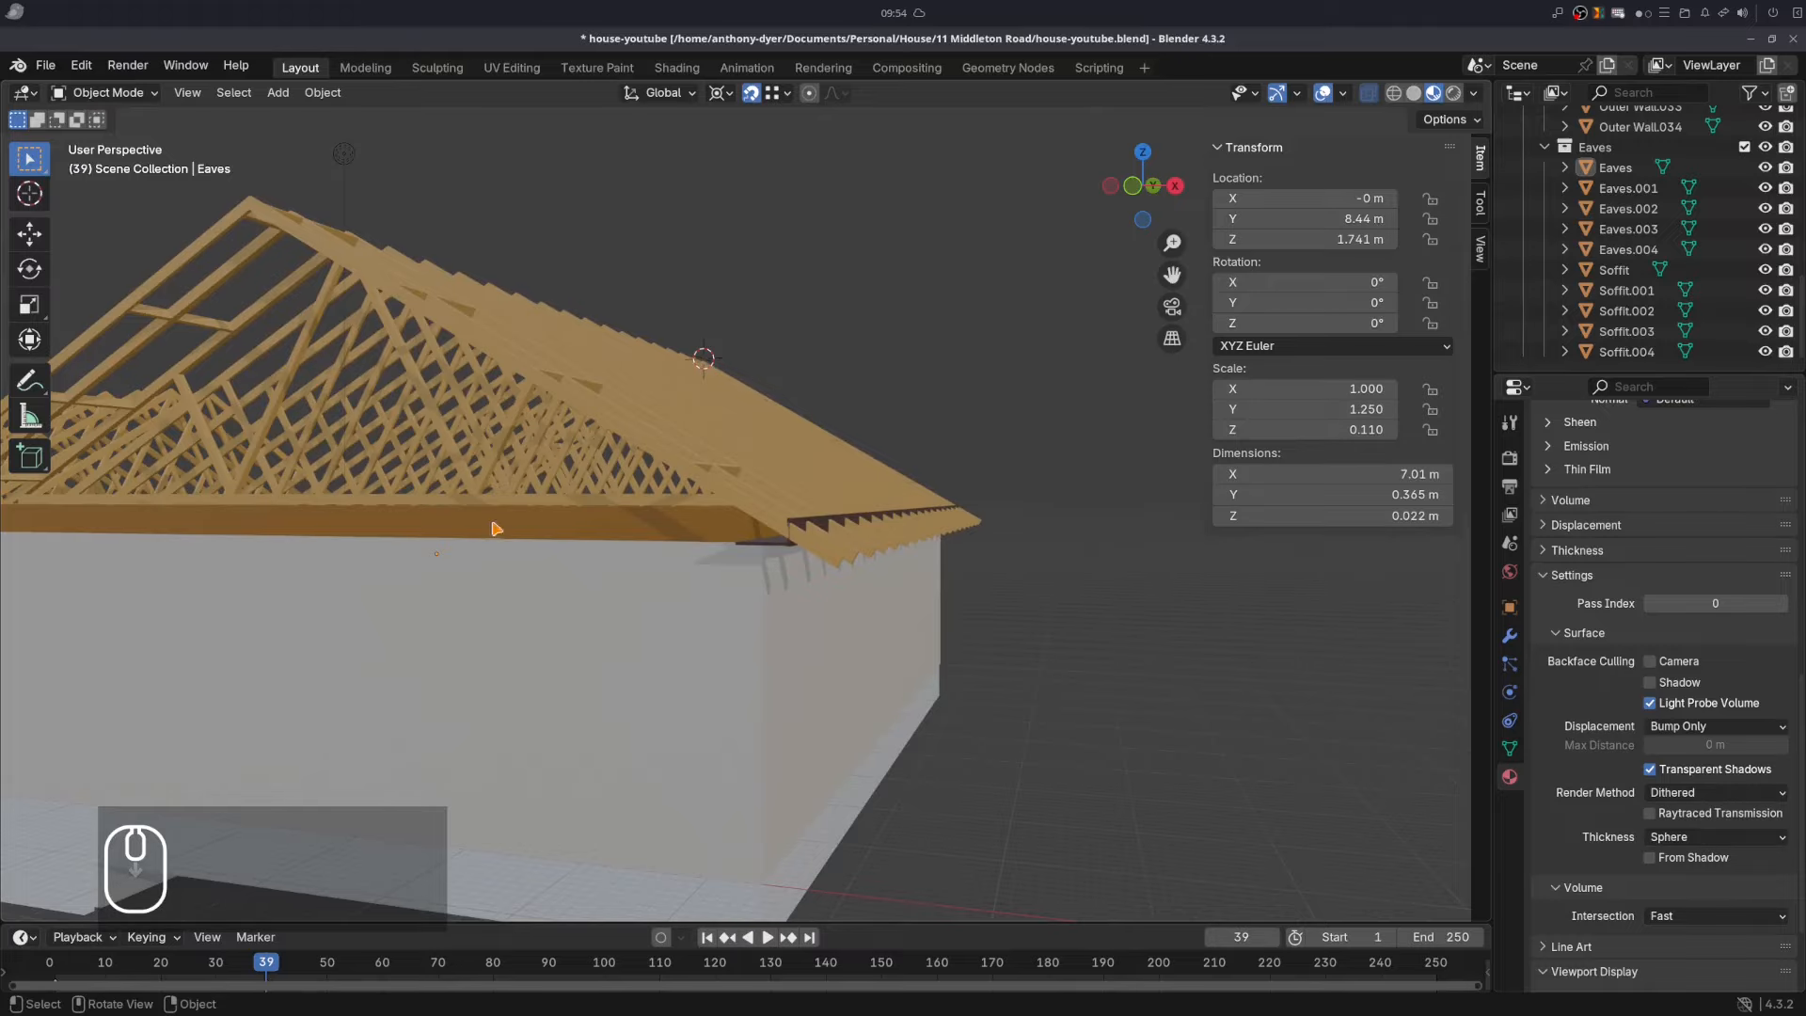
middle_click_drag(475, 528, 628, 529)
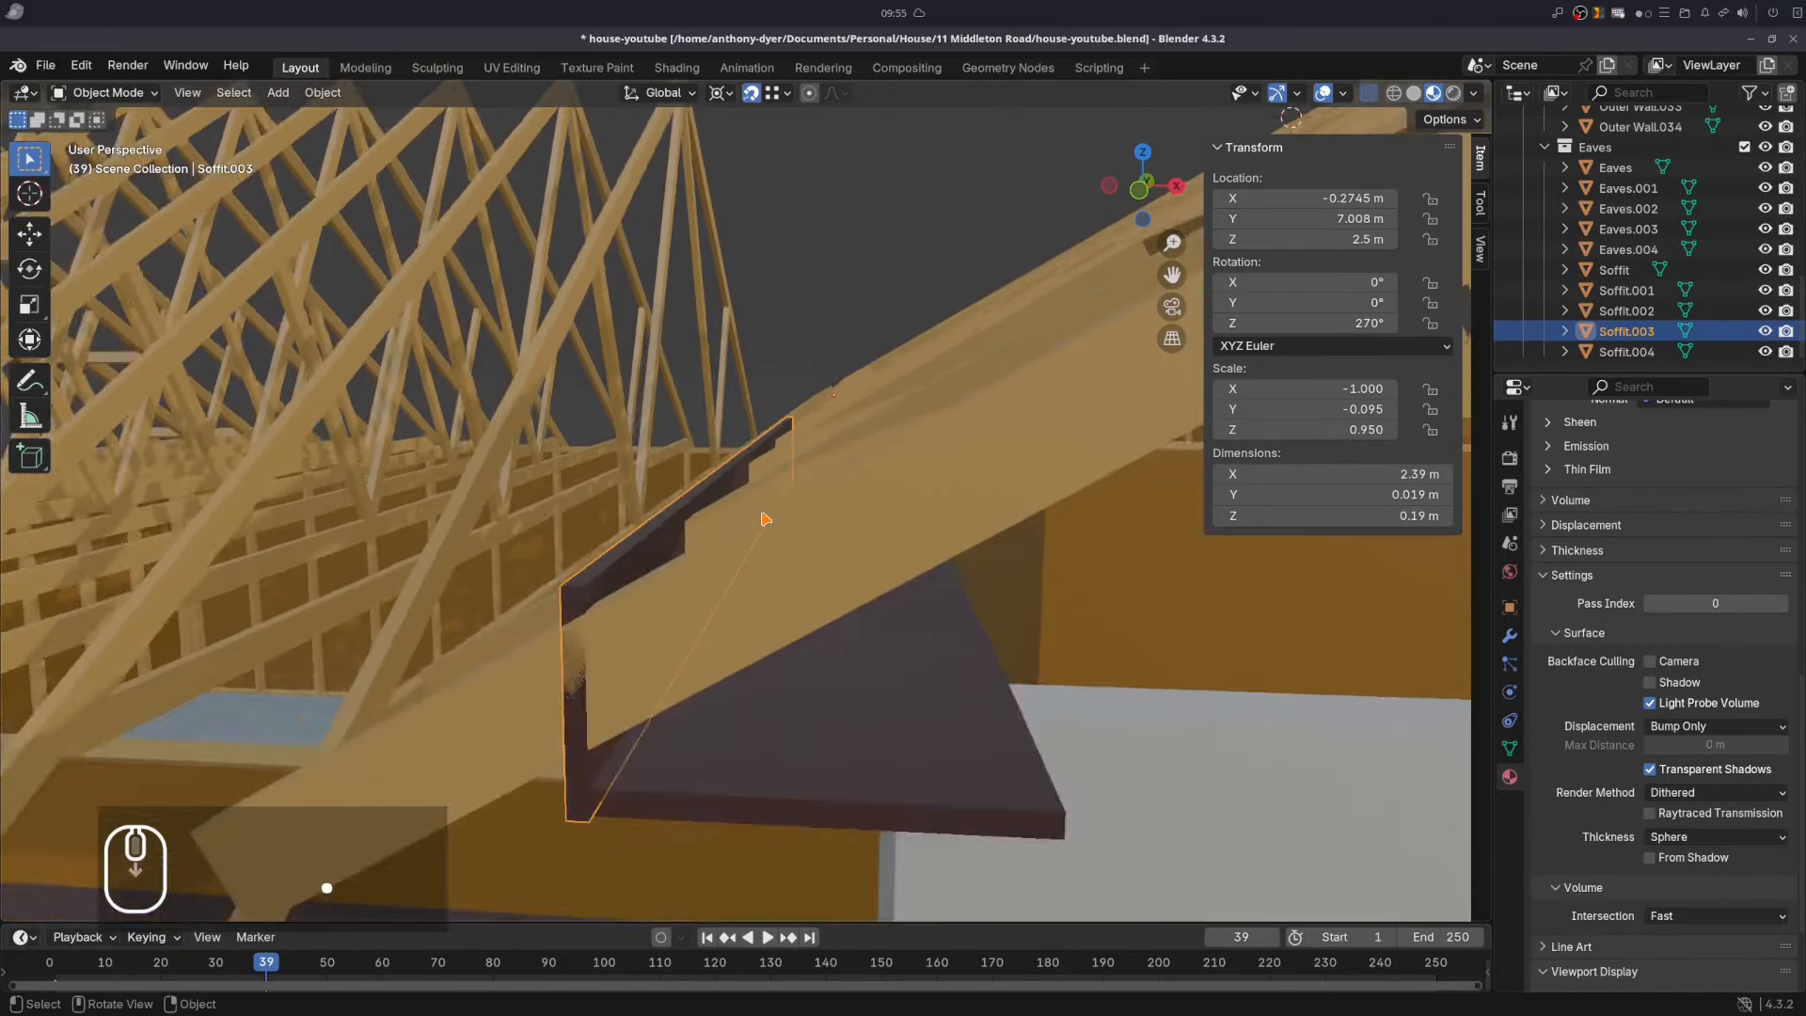
- Cut the Outer Wall.024 trusses with a Boolean Difference against the Soffit board and apply the modifier
scroll(766, 518, "down", 6)
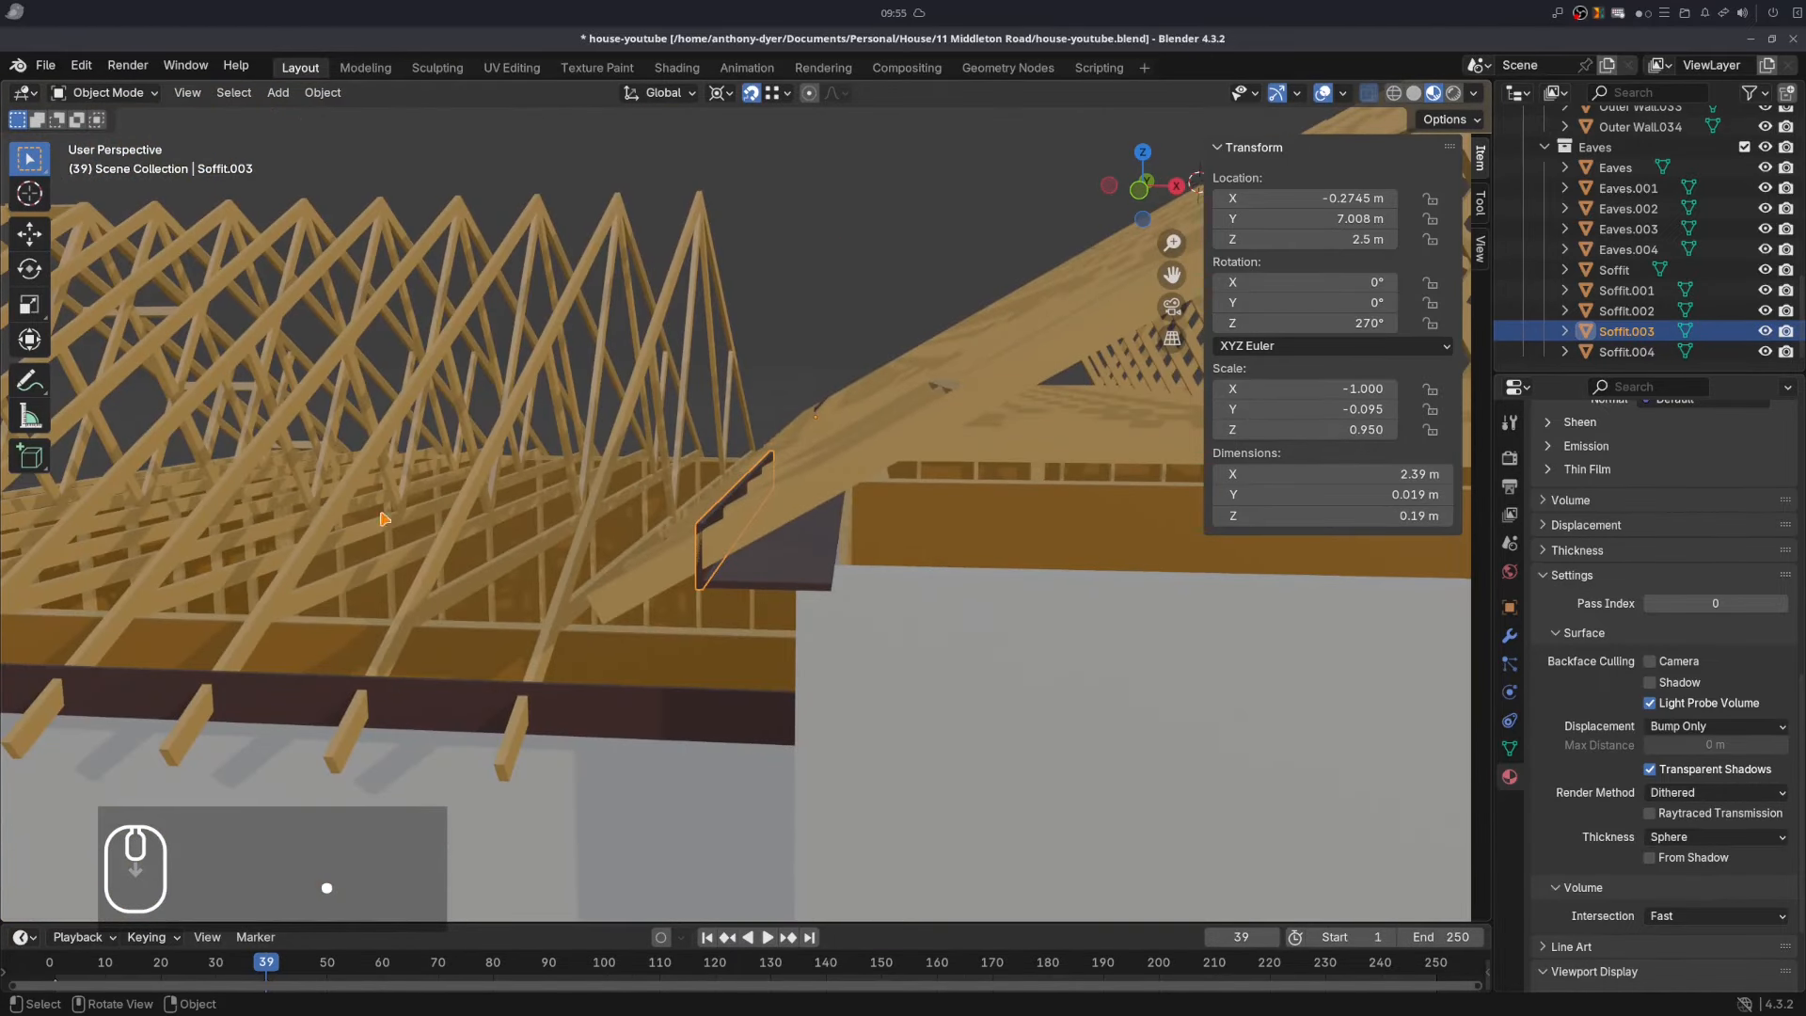
middle_click_drag(274, 514, 583, 574)
middle_click_drag(583, 574, 468, 674, "shift")
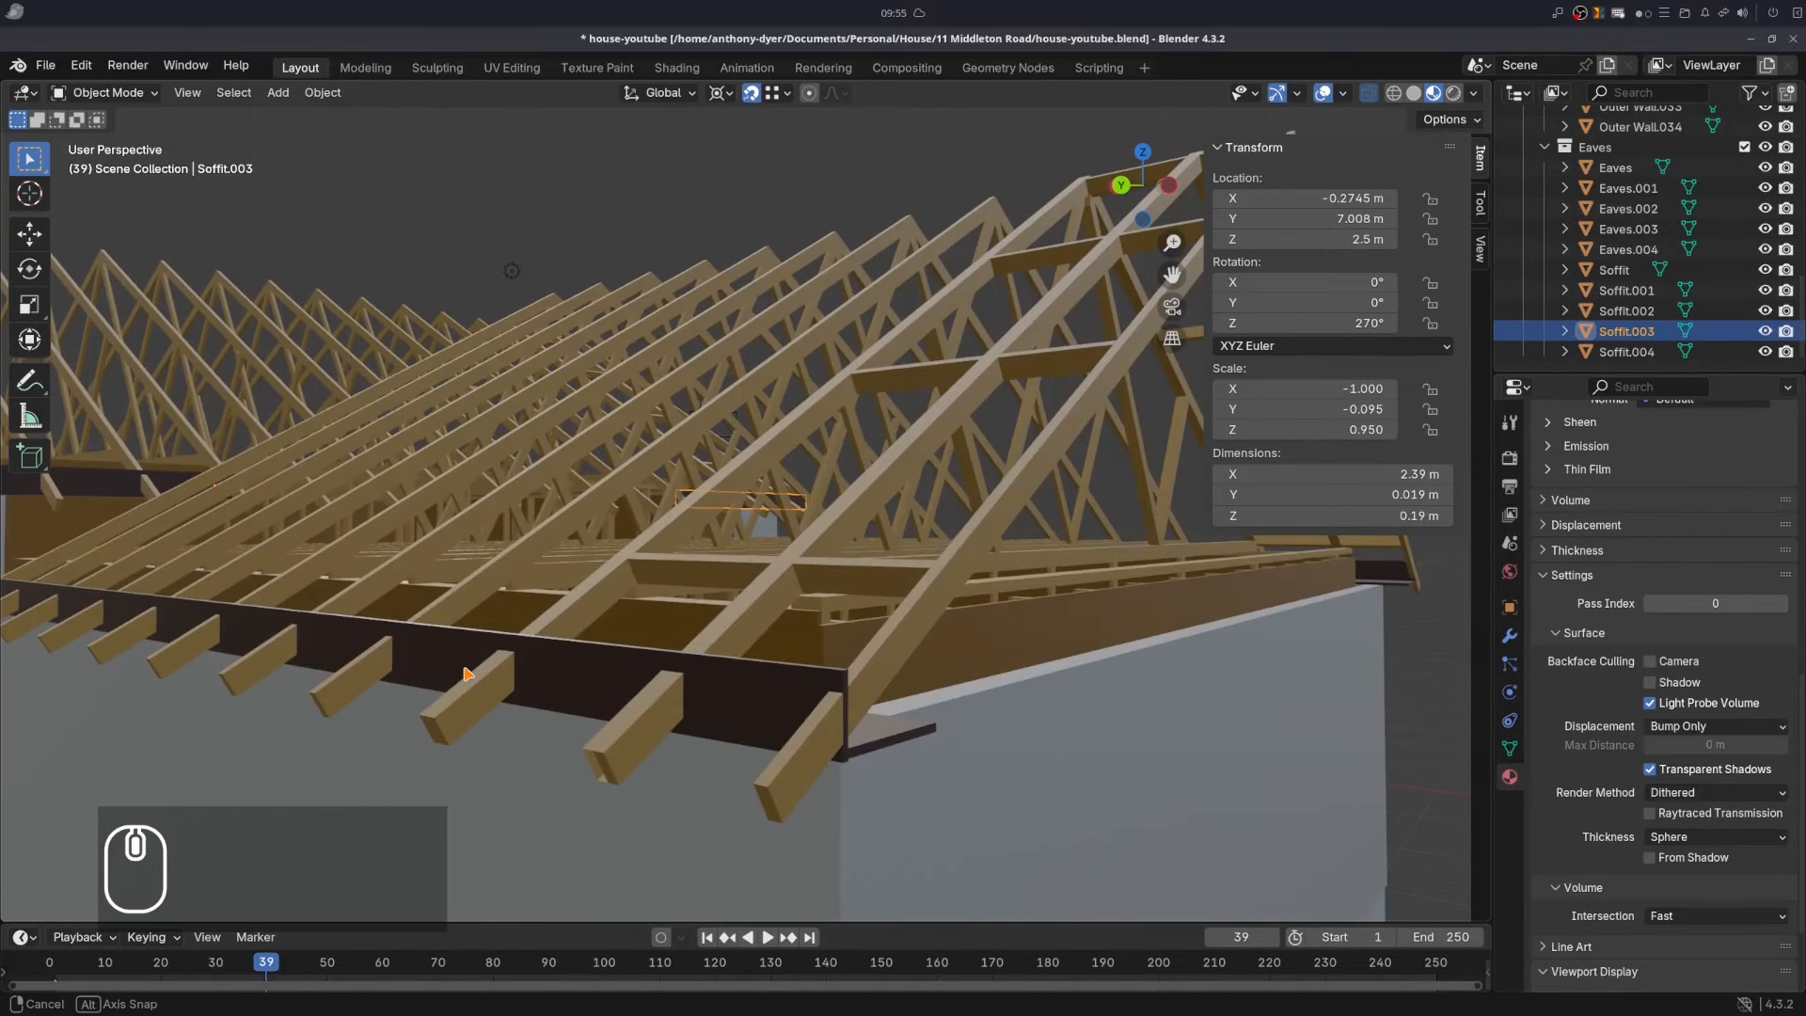
left_click(725, 640)
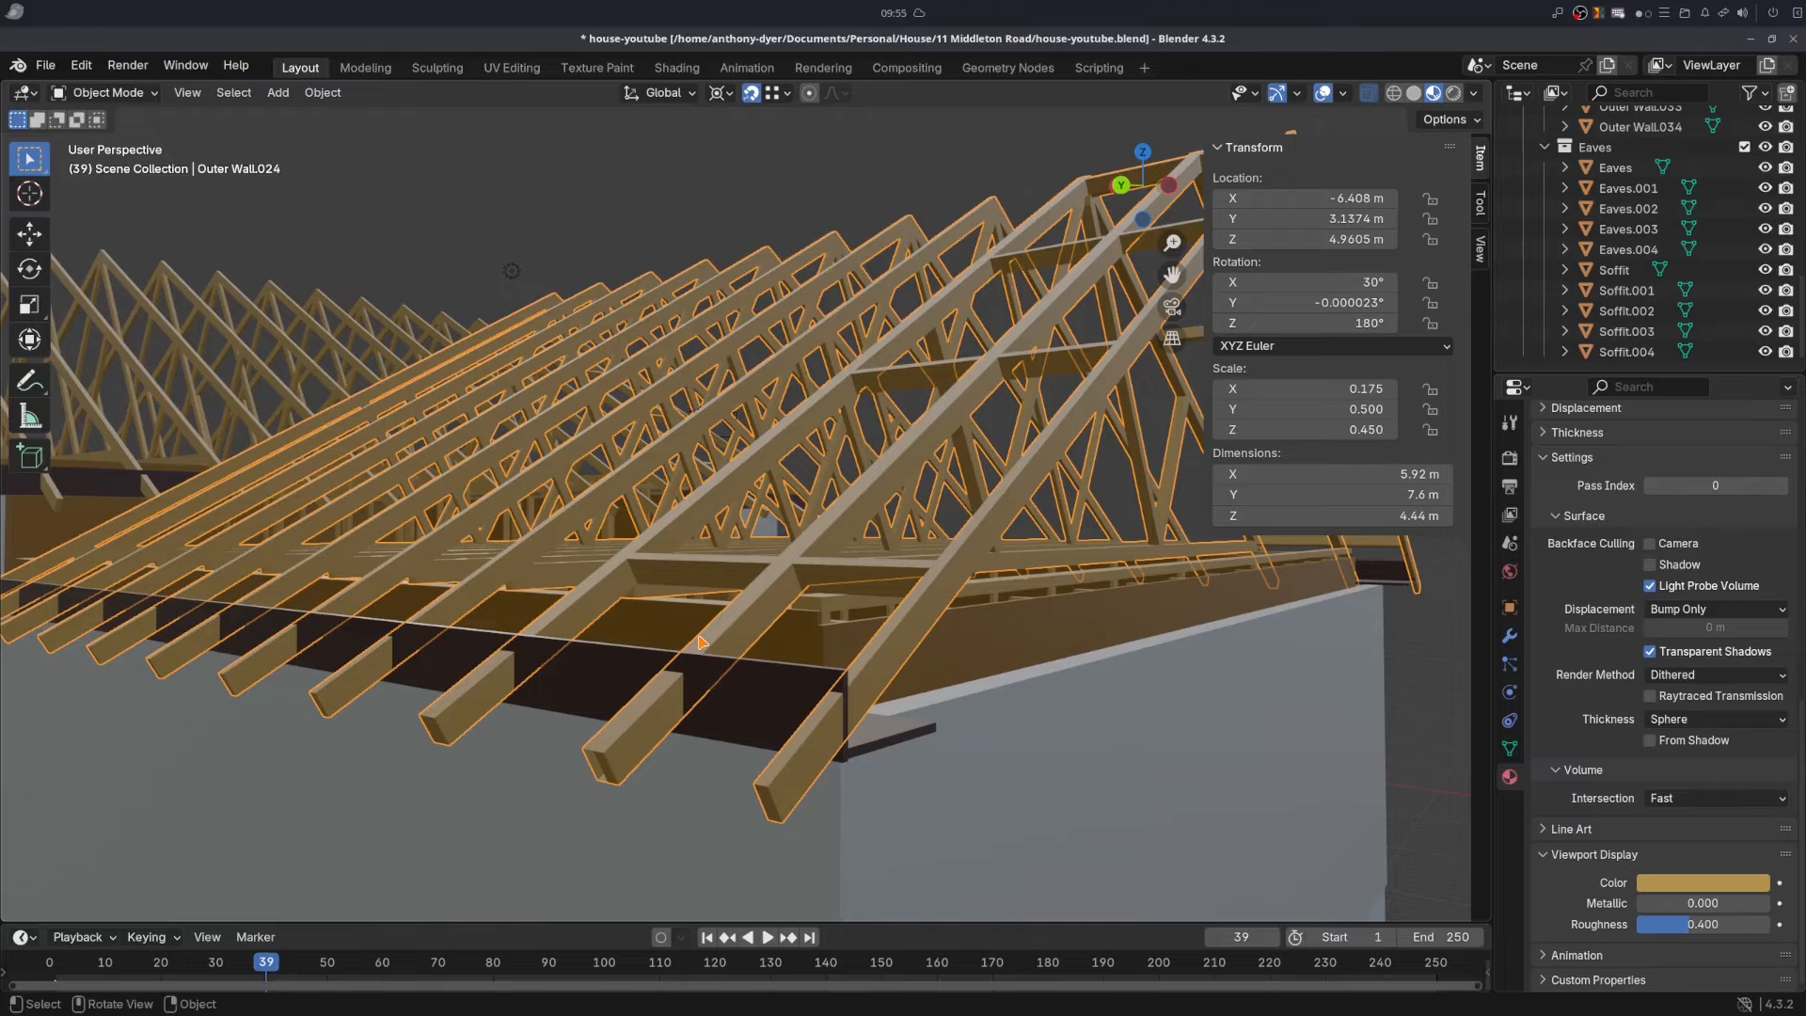
left_click(1510, 637)
left_click(1734, 454)
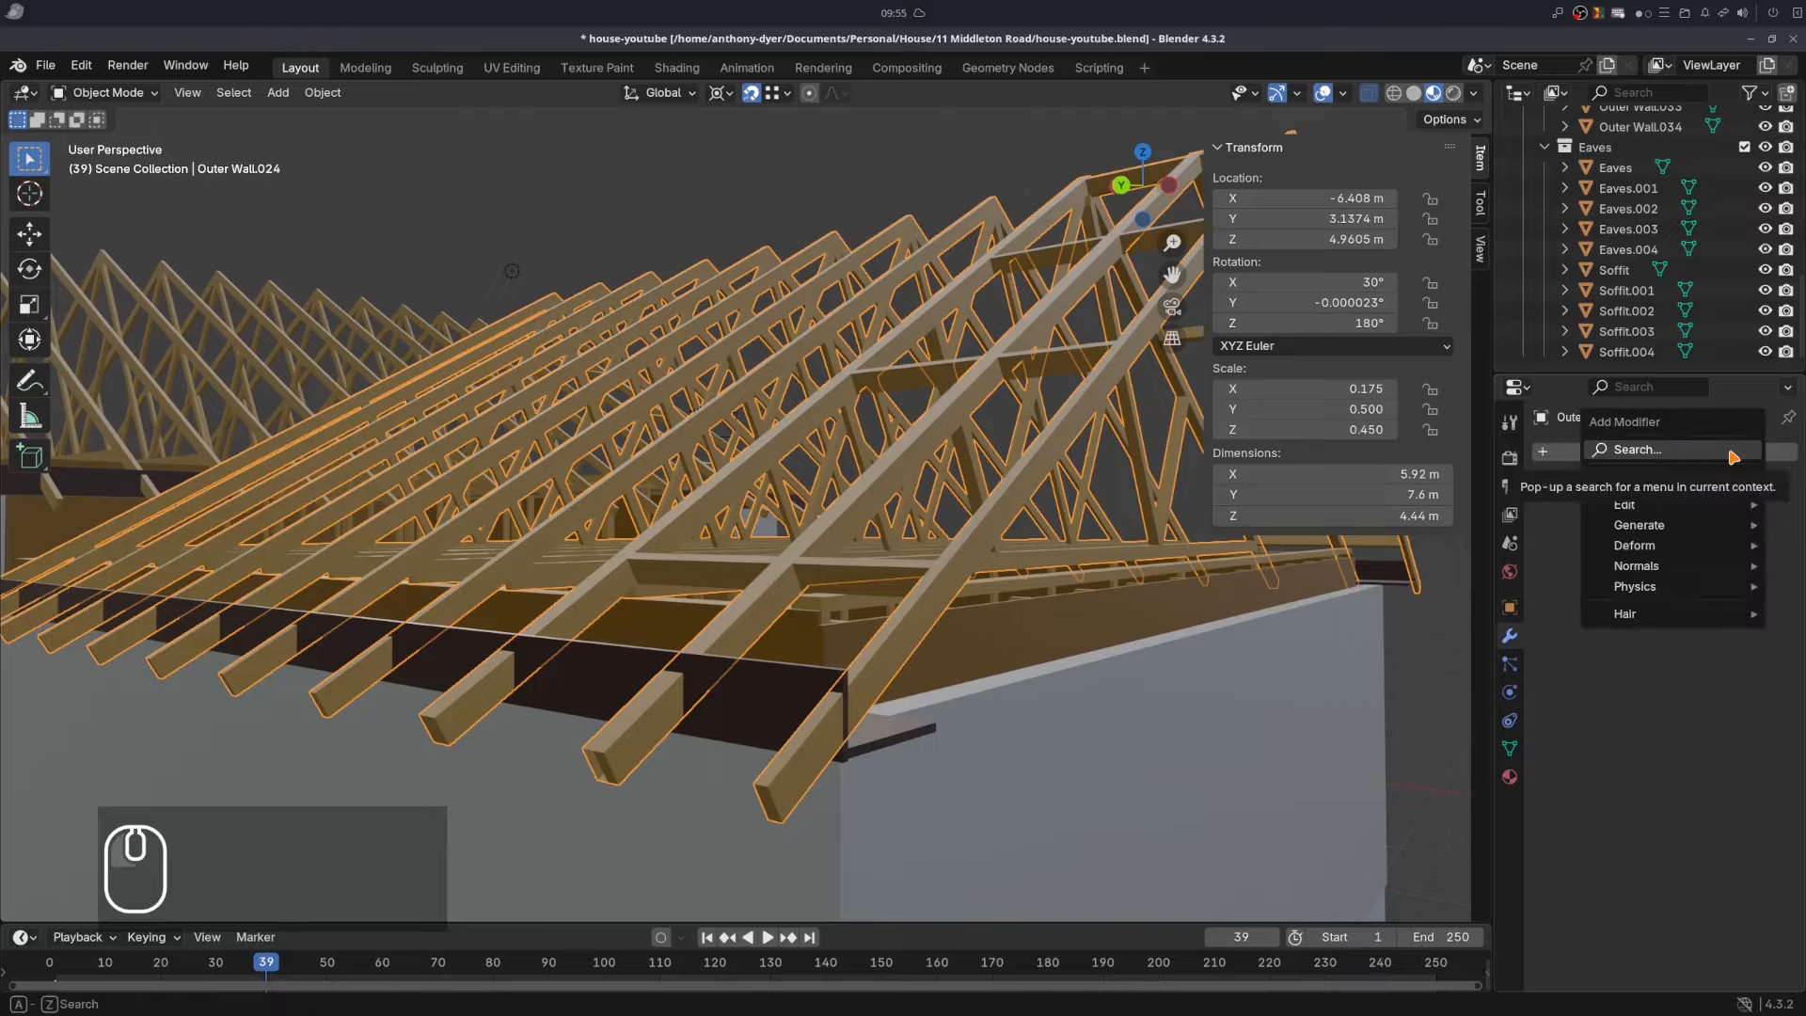
left_click(1734, 453)
left_click(1389, 488)
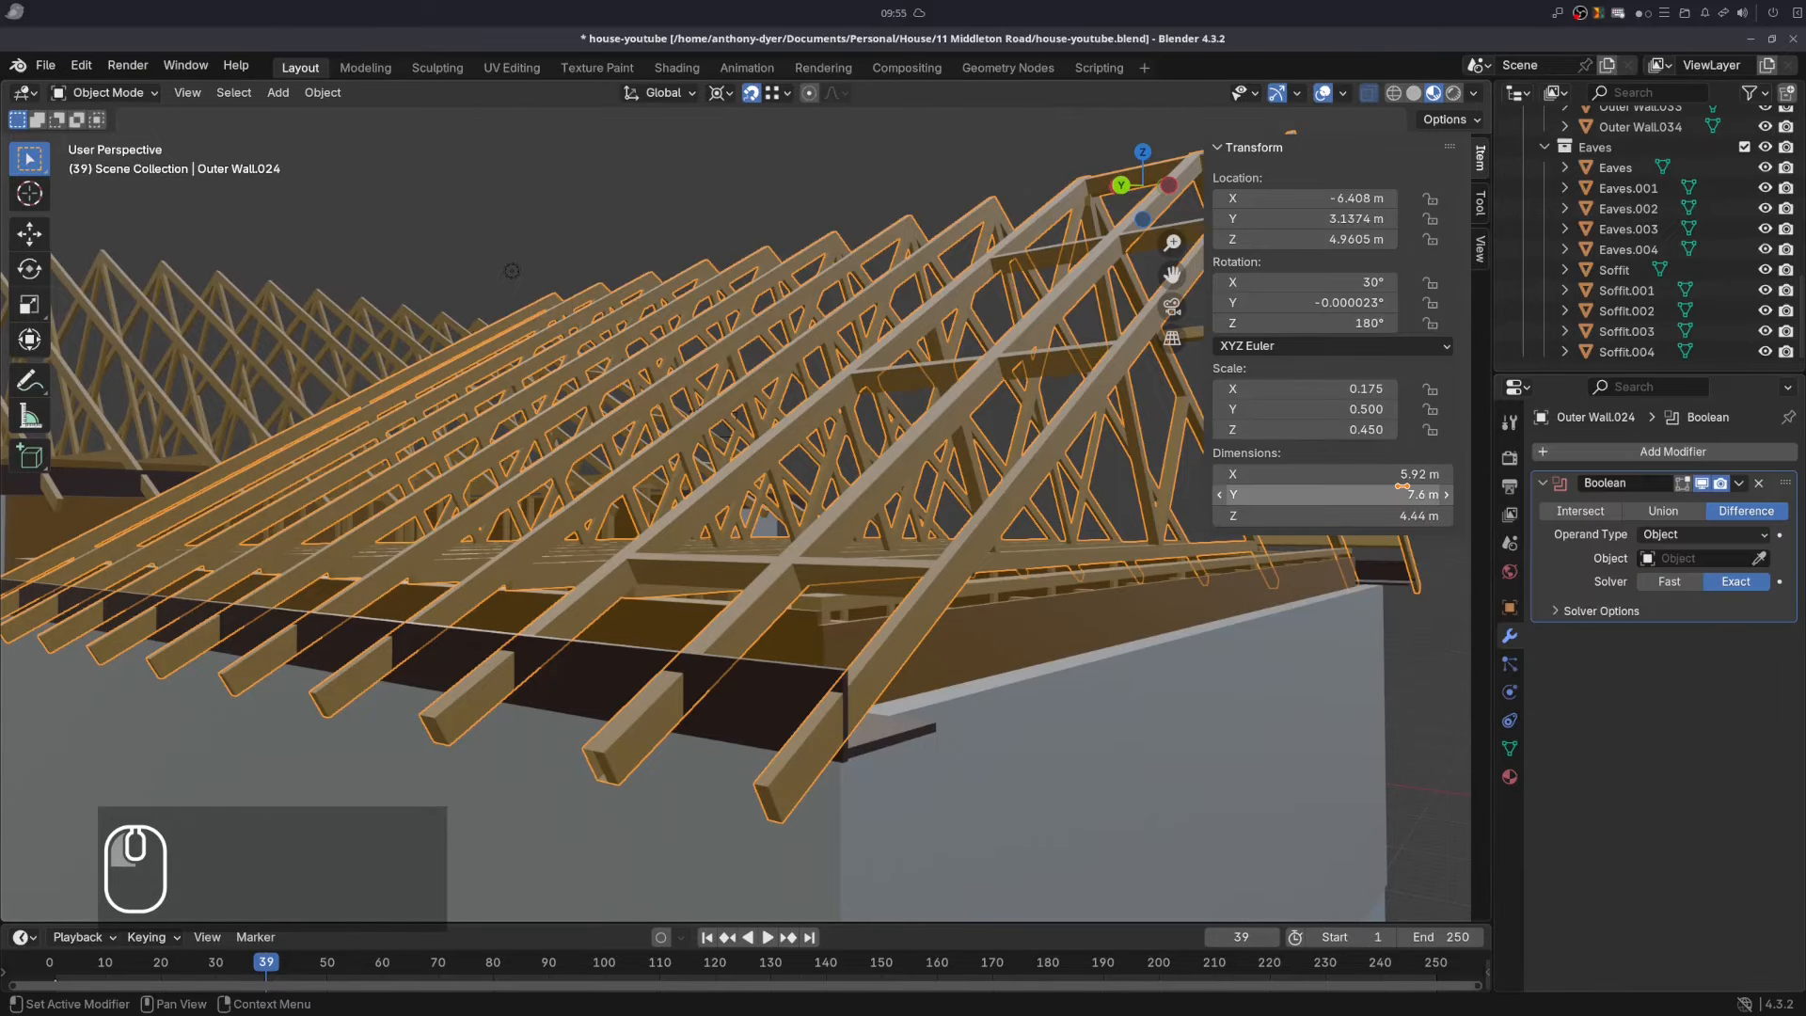
left_click(1758, 559)
left_click(791, 718)
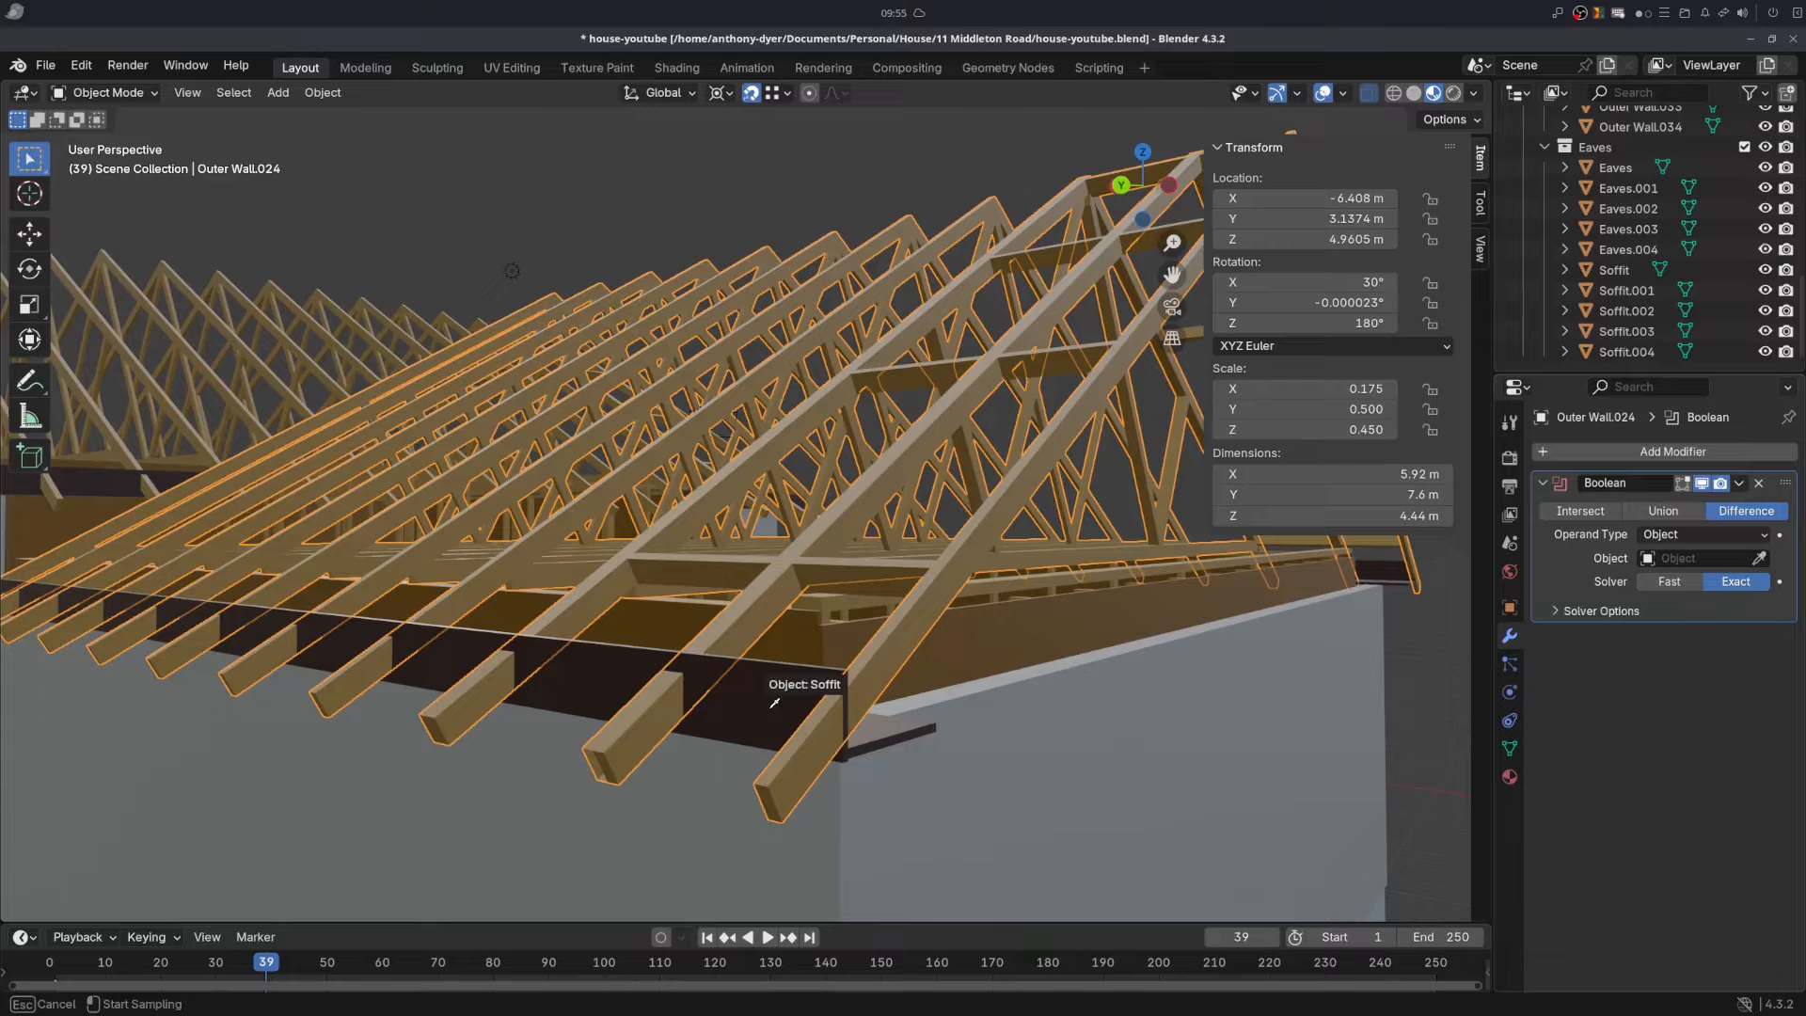
left_click(1742, 485)
left_click(1672, 509)
- Cut the other side of the Outer Wall.024 trusses with a Boolean Difference against Soffit.001 and apply it
middle_click_drag(926, 705, 640, 592)
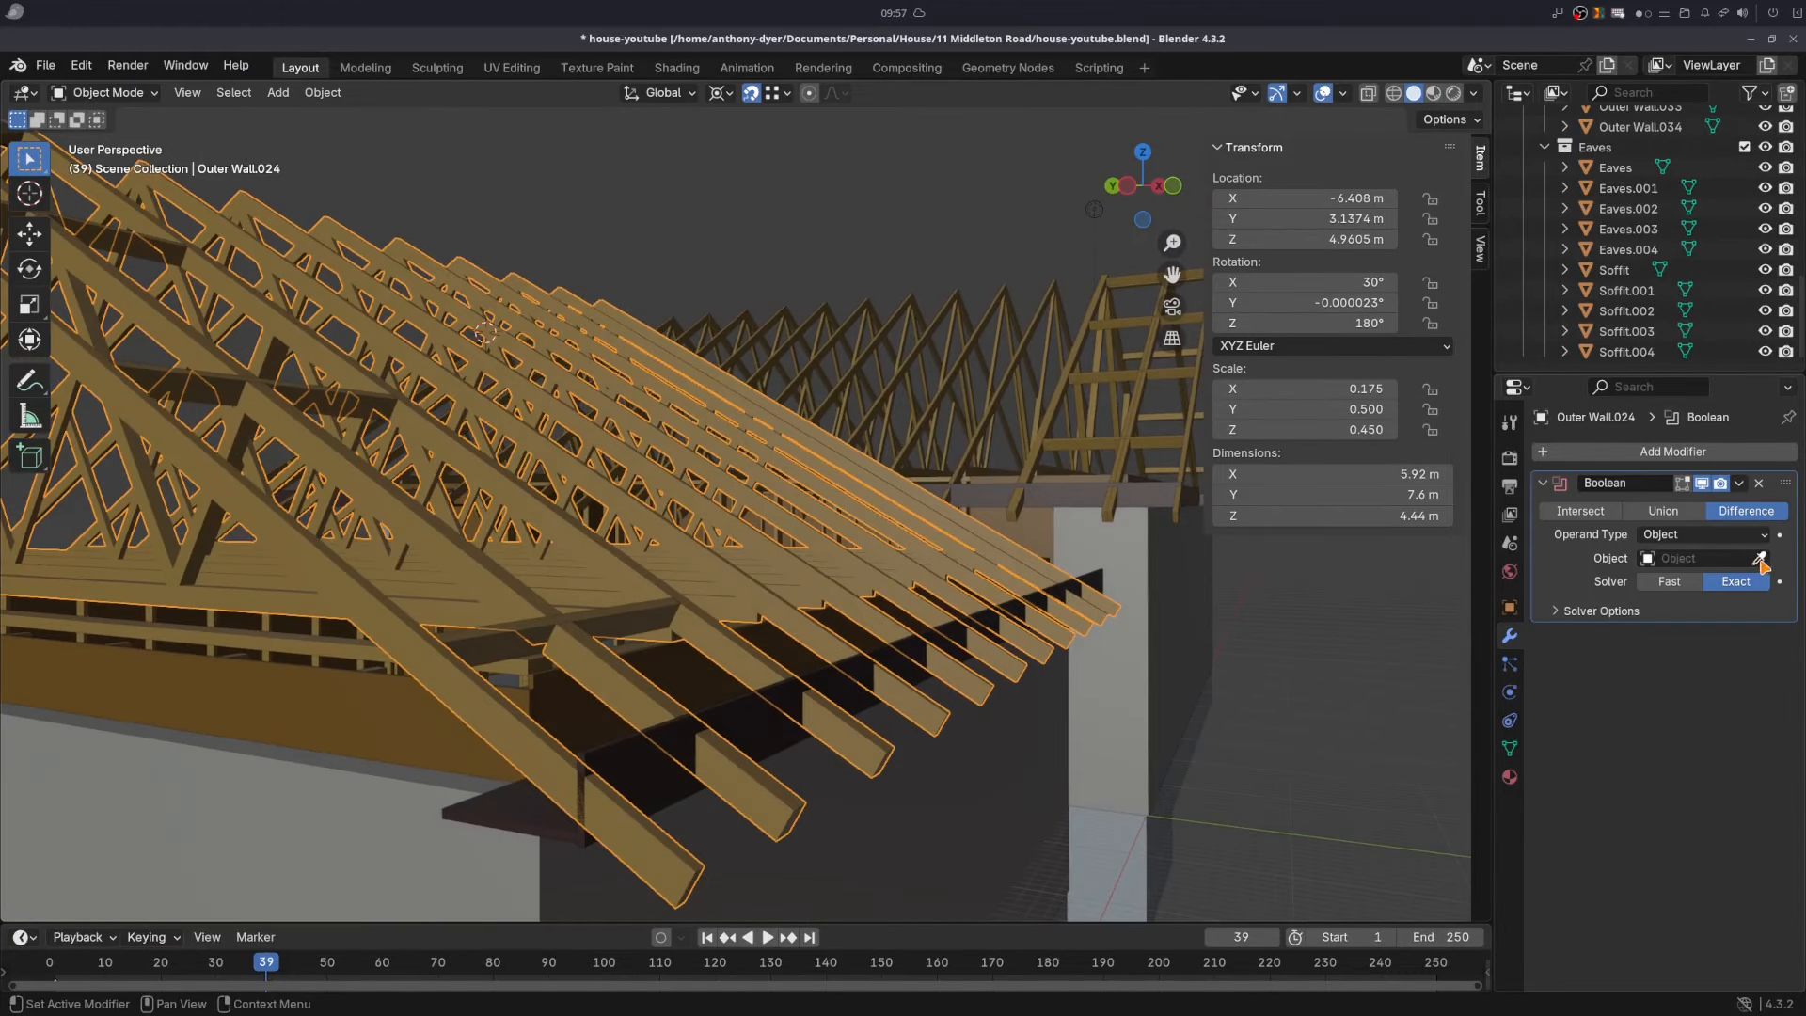
left_click(1759, 561)
left_click(750, 722)
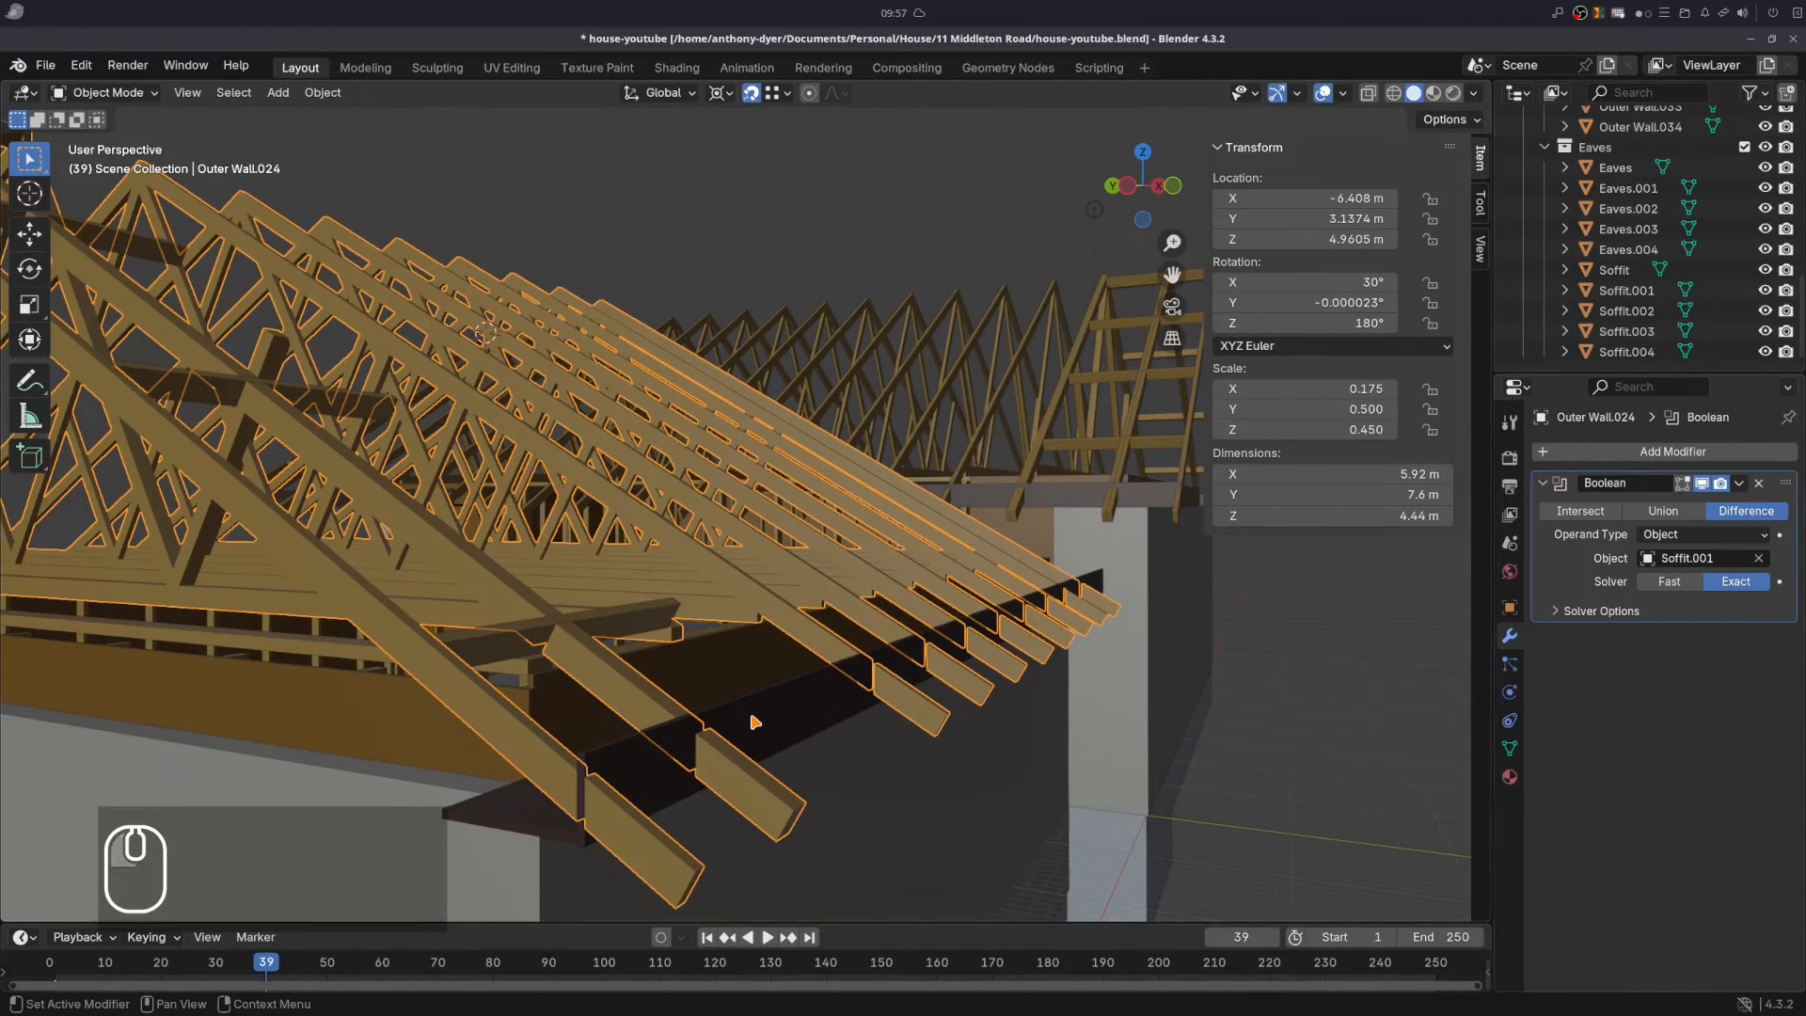
left_click(1741, 485)
left_click(1672, 509)
- Cut the gable-end rafter Outer Wall.031 with a Boolean Difference against Soffit.003 and apply it
middle_click_drag(1148, 649, 843, 677)
left_click(857, 692)
left_click(1663, 457)
left_click(1669, 463)
left_click(1670, 486)
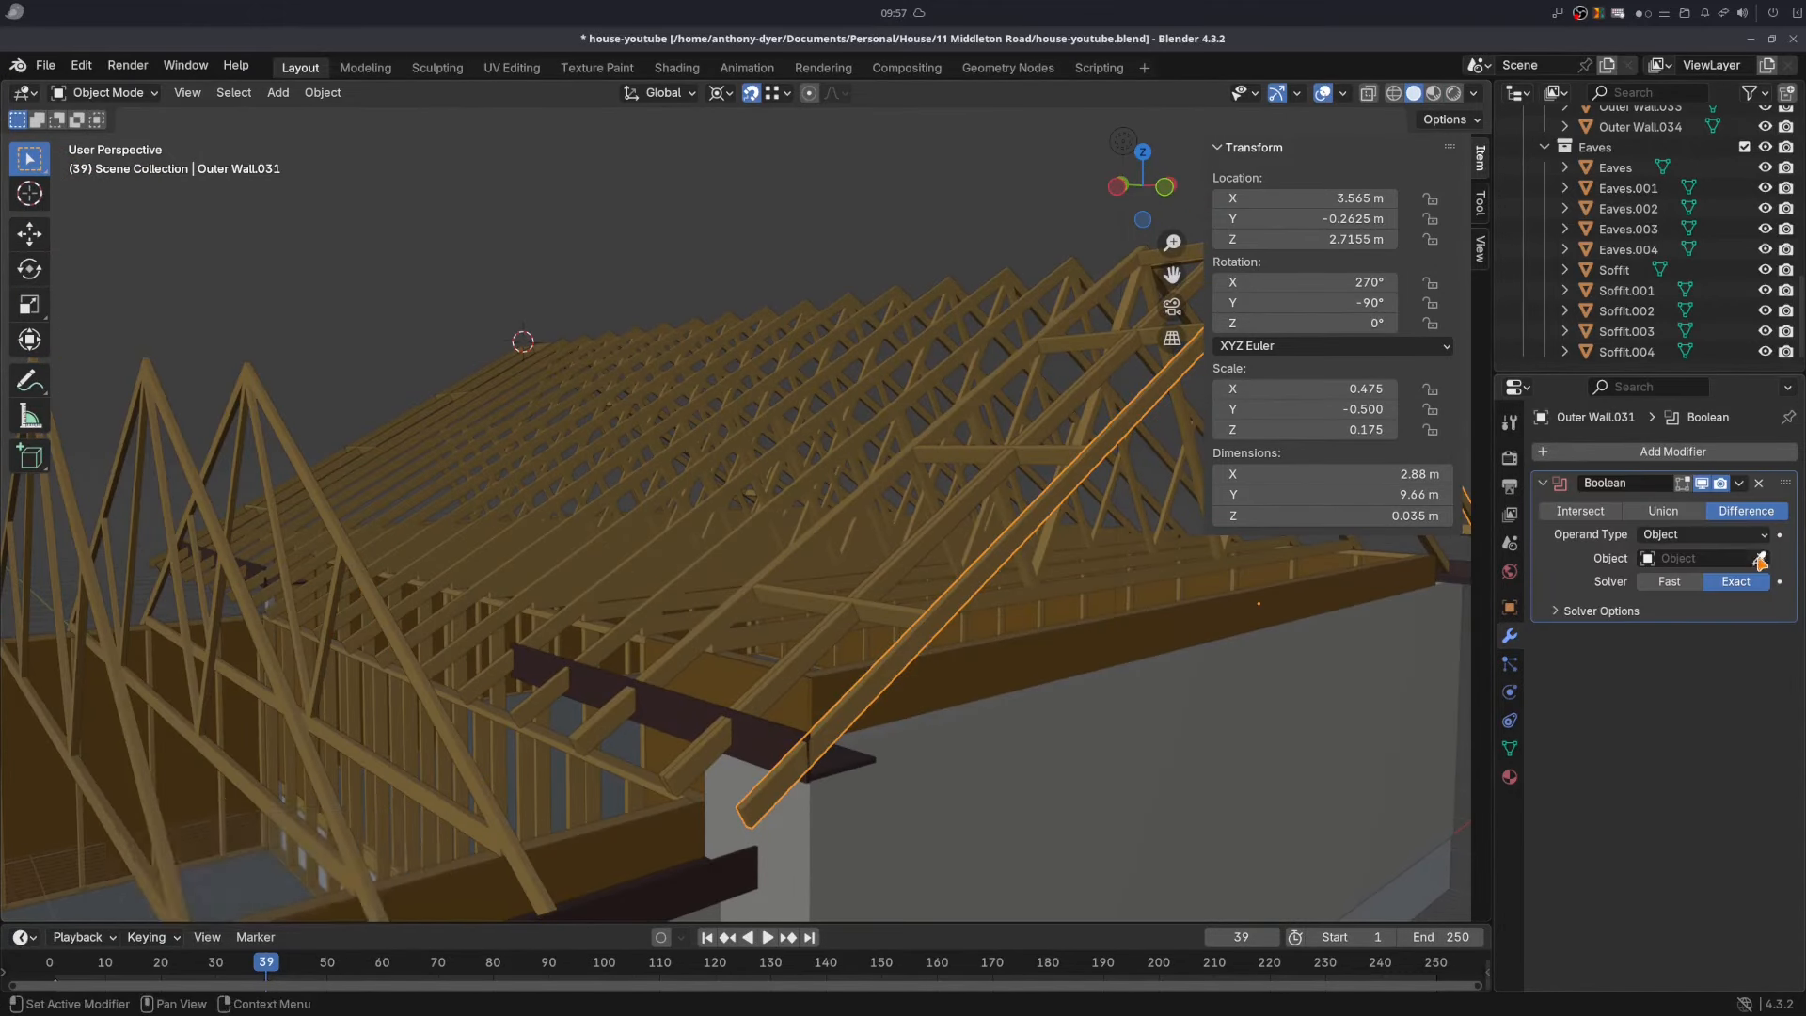
left_click(1761, 559)
left_click(766, 741)
left_click(1739, 486)
left_click(1726, 509)
- Cut the Outer Wall.029 truss with a Boolean Difference against Soffit.003 and apply it
left_click(807, 664)
left_click(1679, 451)
left_click(1674, 461)
left_click(1672, 486)
left_click(1760, 559)
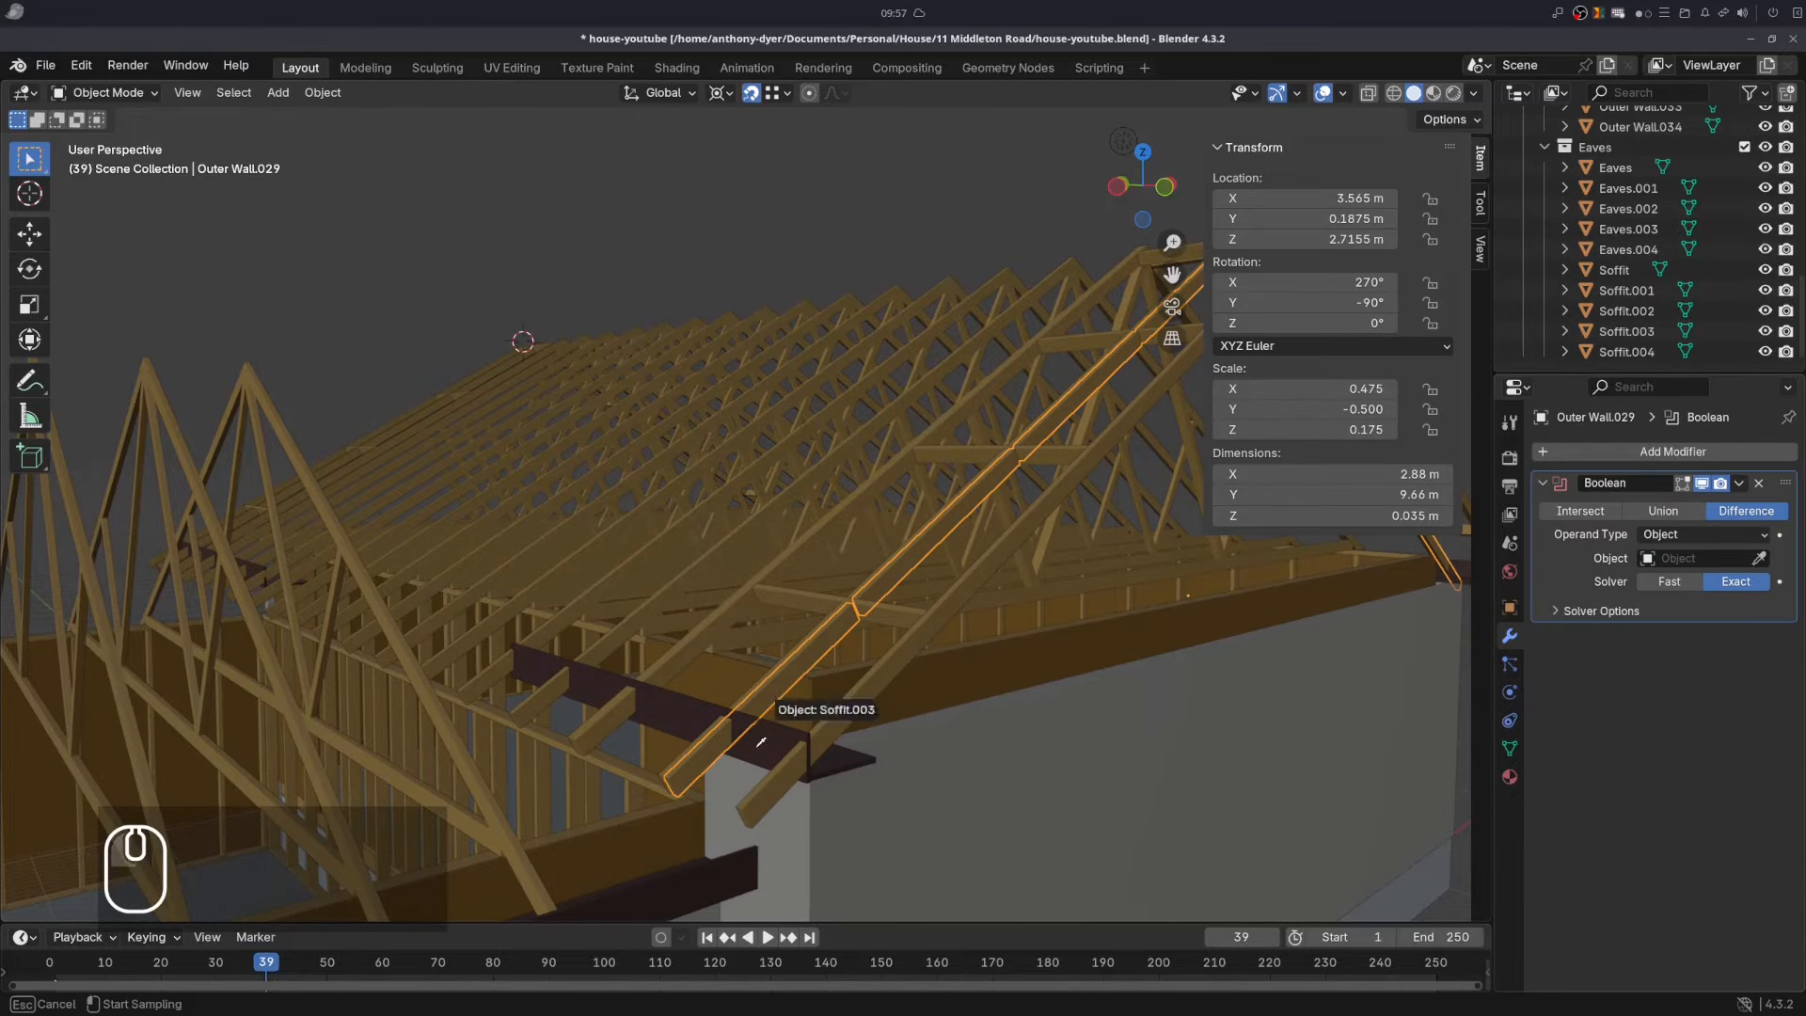
left_click(763, 740)
left_click(1740, 485)
left_click(1726, 507)
- Cut the Outer Wall.030 truss with a Boolean Difference against Soffit.003 and apply it
left_click(756, 688)
left_click(1658, 454)
left_click(1655, 458)
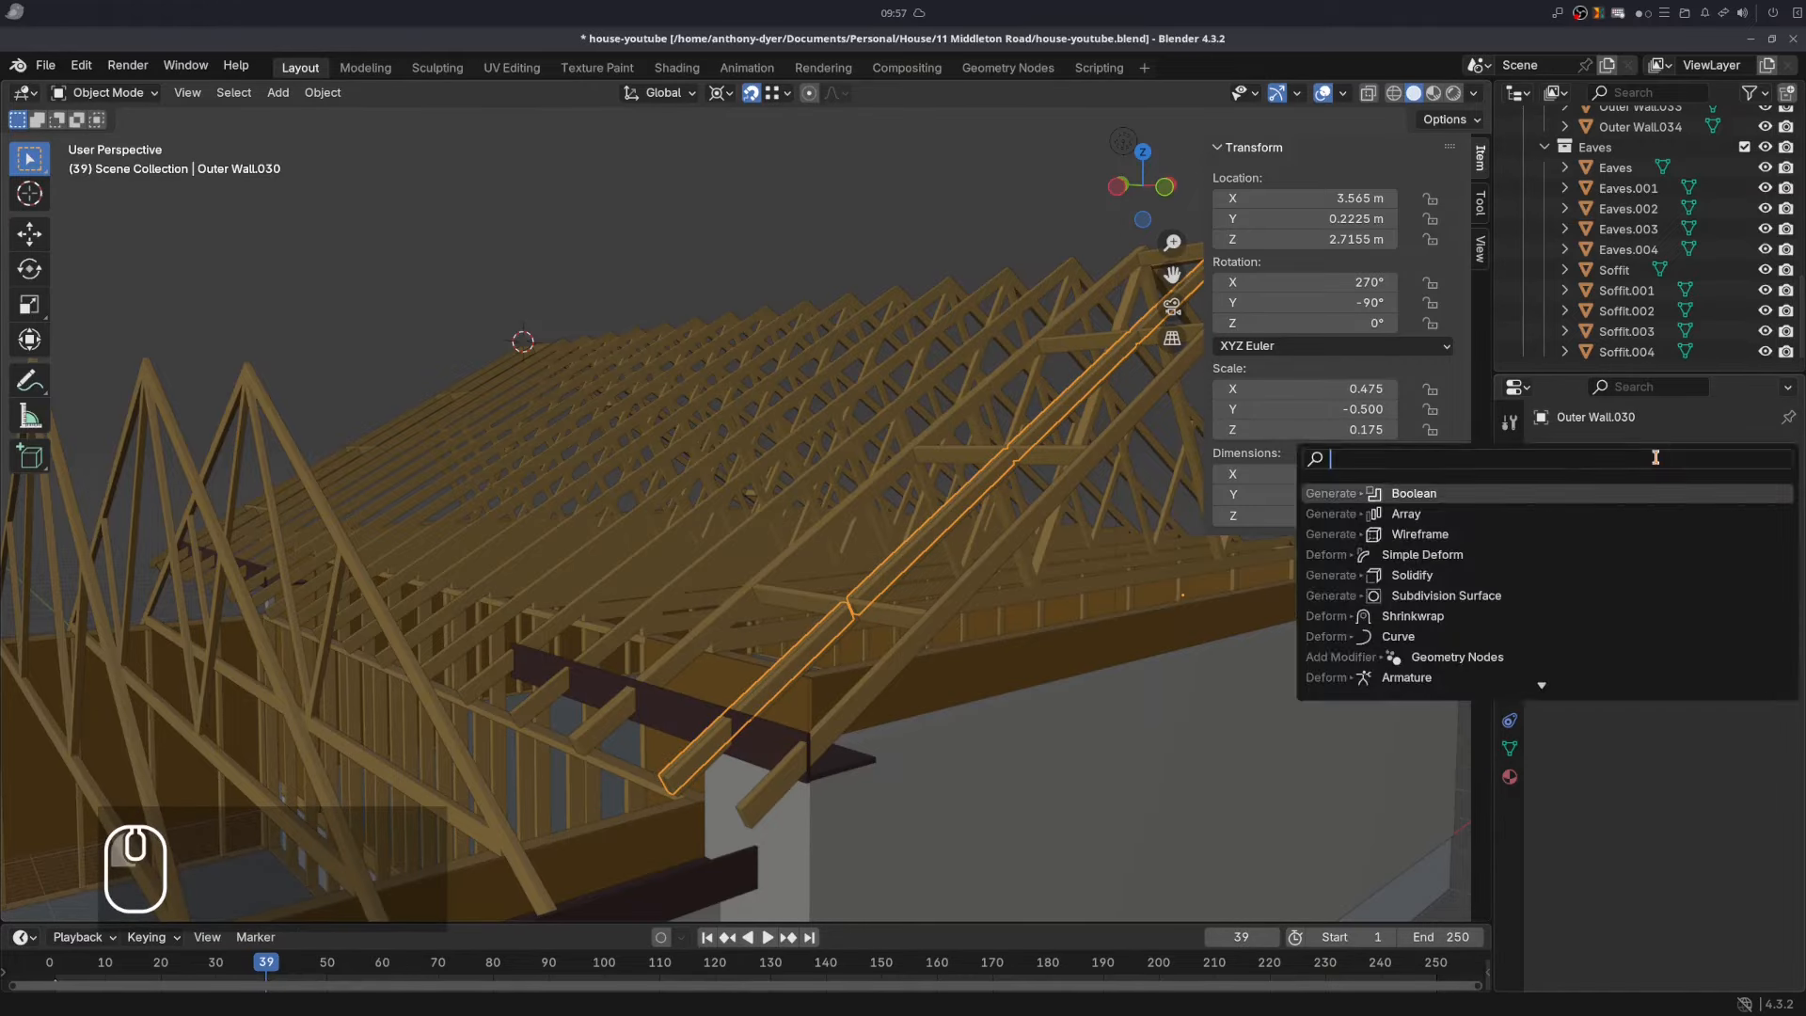
left_click(1669, 489)
left_click(1752, 559)
left_click(1760, 560)
left_click(754, 728)
left_click(1739, 484)
left_click(1669, 507)
- Cut the Outer Wall.020 truss array with a Boolean Difference against Soffit.003 and apply it
left_click(690, 662)
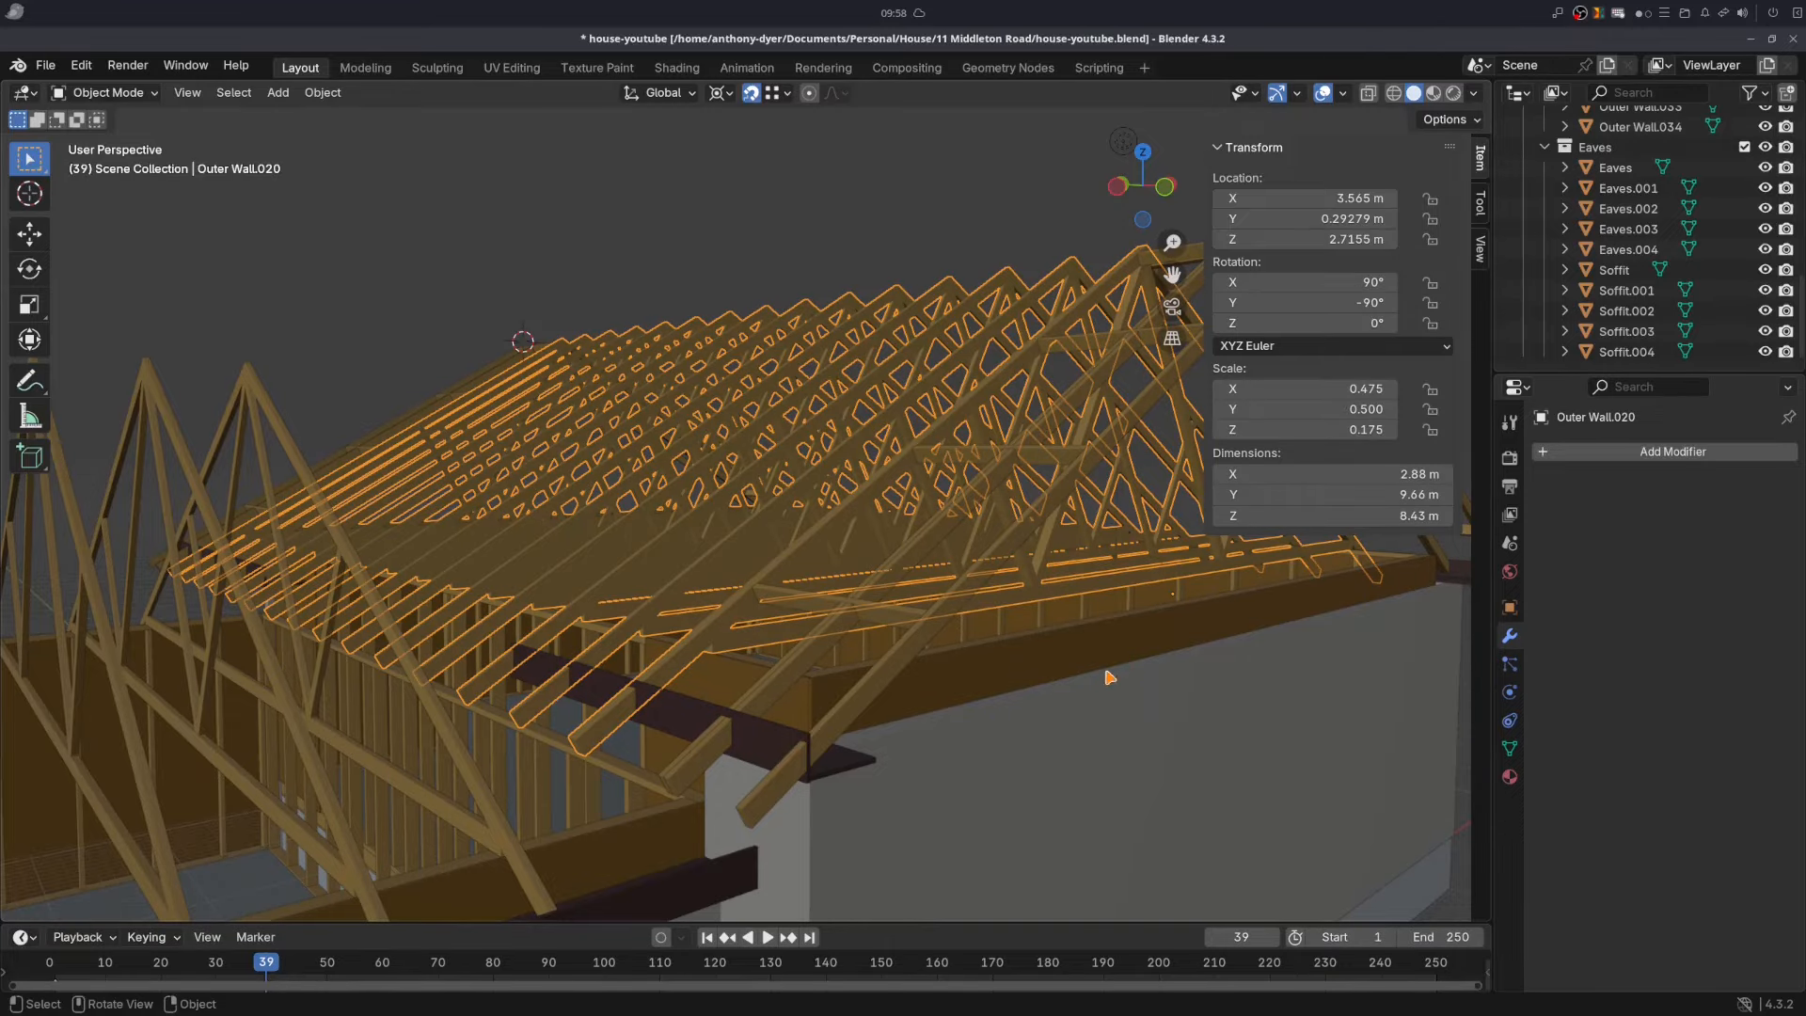
left_click(1590, 454)
left_click(1588, 458)
left_click(1493, 494)
left_click(1759, 560)
left_click(677, 710)
left_click(1740, 485)
left_click(1702, 505)
- Cut the opposite end of rafter Outer Wall.031 with a Boolean Difference against Soffit.002 and apply it
middle_click_drag(1034, 649, 602, 663)
scroll(658, 658, "down", 6)
middle_click_drag(1092, 645, 636, 637, "shift")
scroll(636, 637, "up", 6)
left_click(546, 616)
left_click(1702, 451)
left_click(1701, 455)
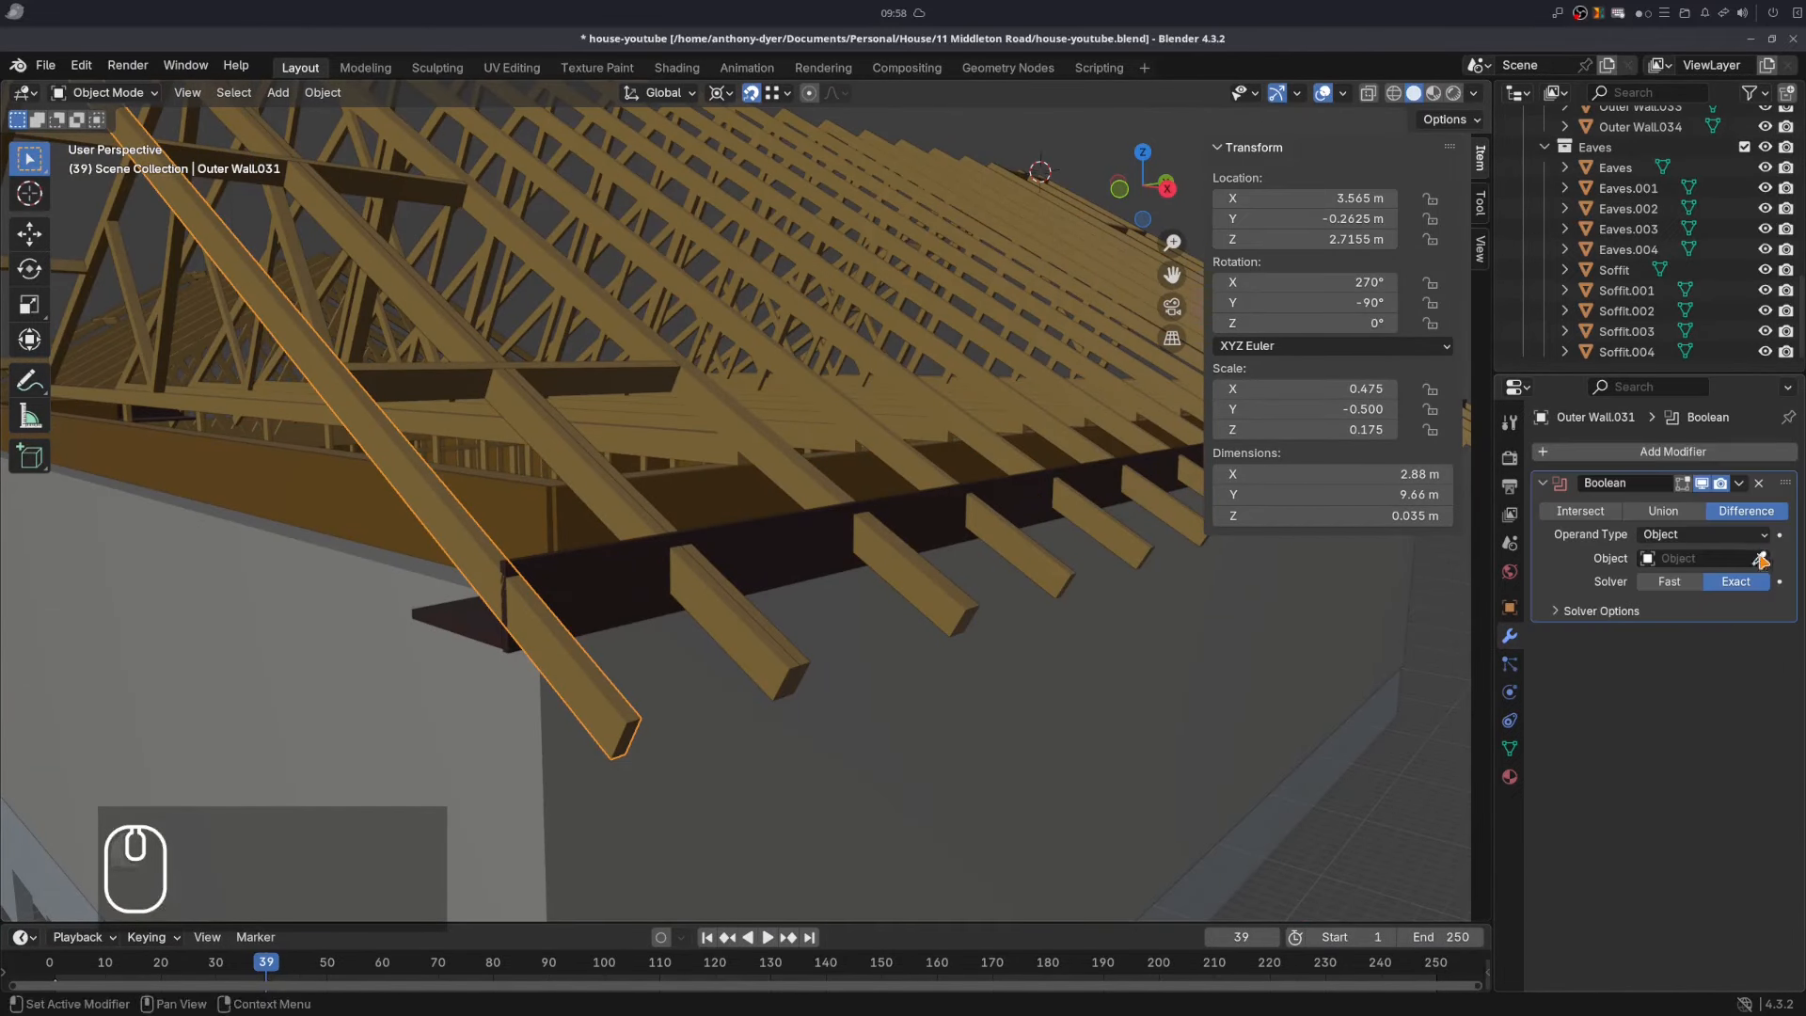
left_click(1759, 559)
left_click(572, 665)
left_click(565, 587)
left_click(1740, 484)
left_click(1652, 506)
- Cut the opposite end of the Outer Wall.029 truss with a Boolean Difference against Soffit.002 and apply it
left_click(731, 590)
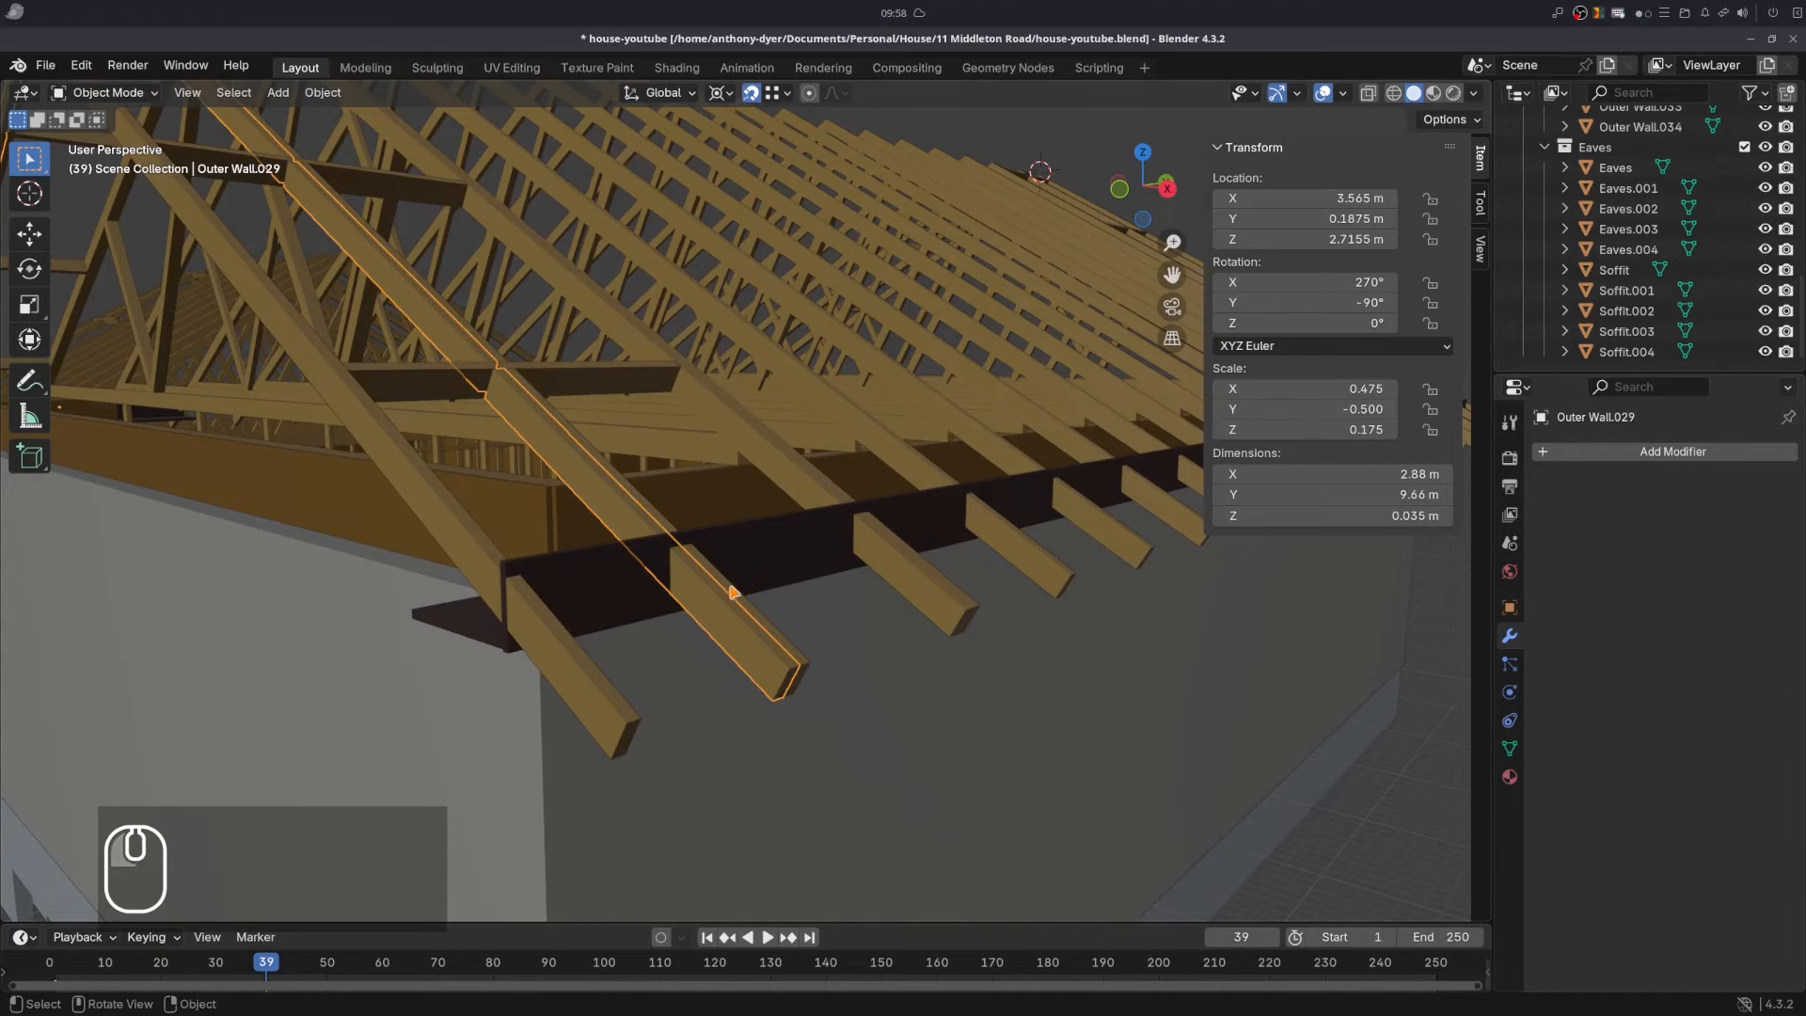
left_click(1596, 452)
left_click(1594, 457)
left_click(1758, 558)
left_click(644, 593)
left_click(1742, 486)
left_click(1693, 506)
- Cut the opposite end of the Outer Wall.030 truss with a Boolean Difference against Soffit.002 and apply it
left_click(755, 616)
left_click(1670, 453)
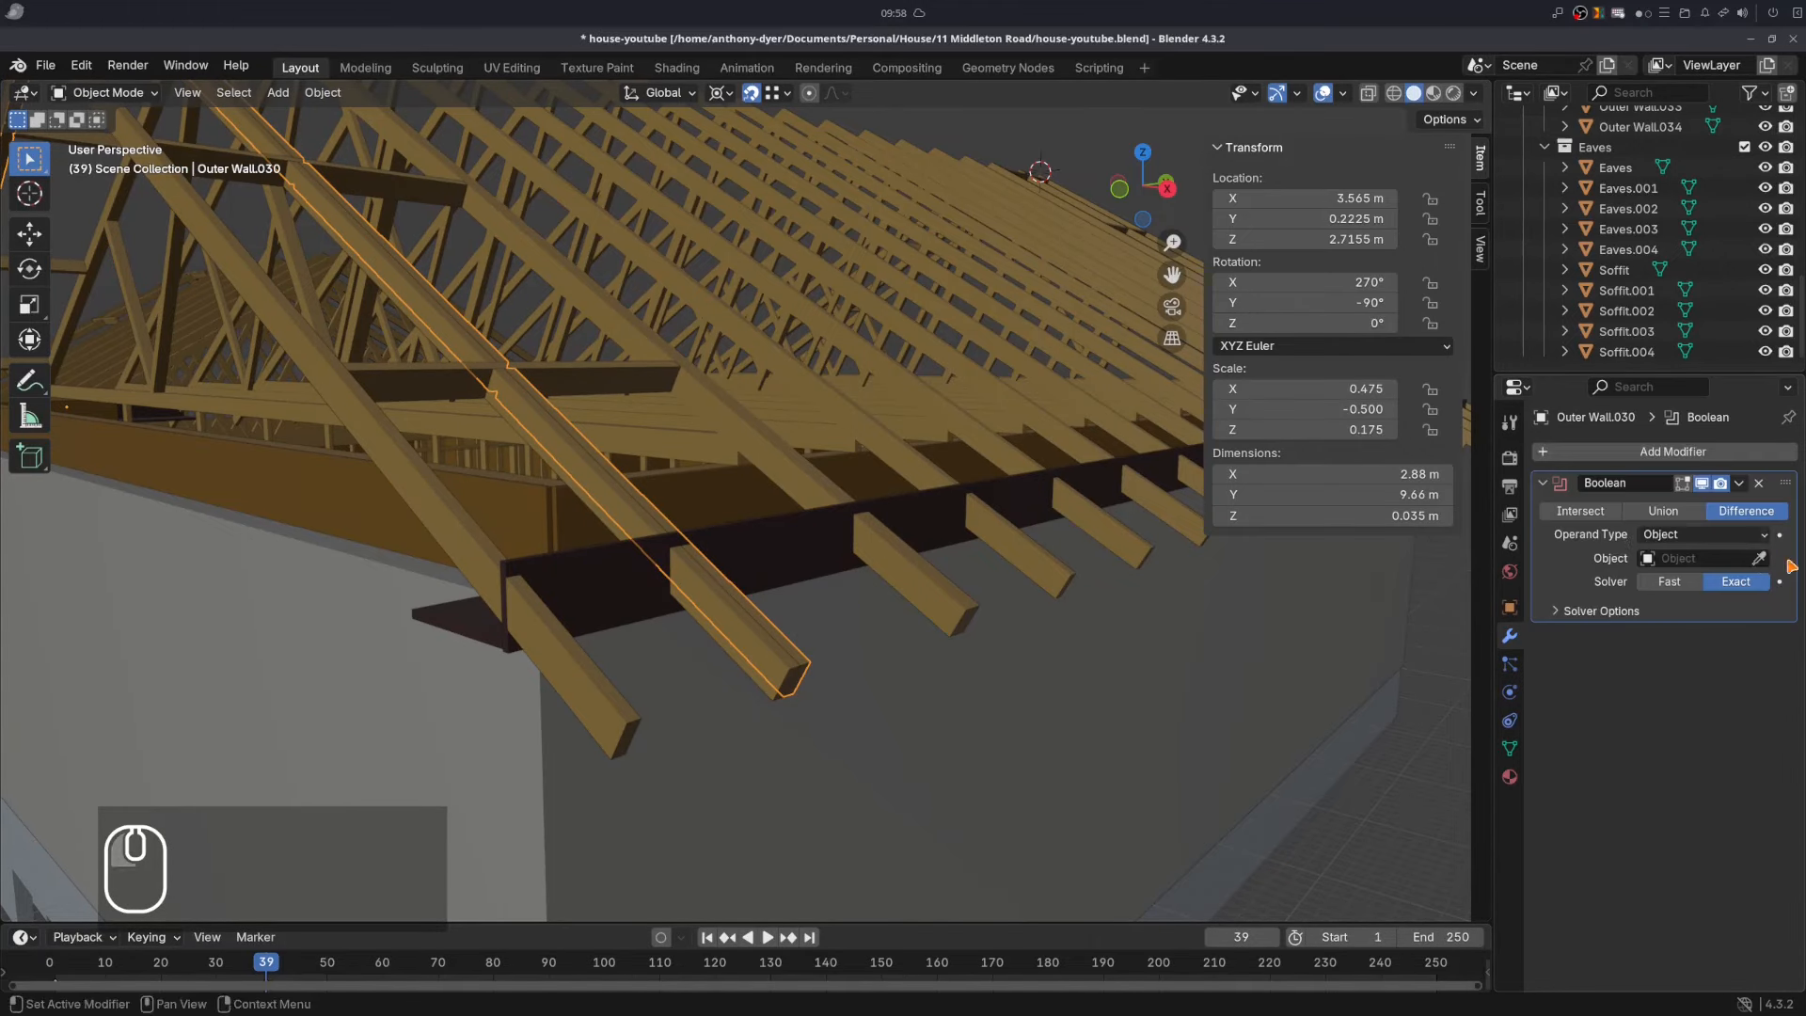
left_click(1759, 558)
left_click(790, 553)
left_click(1742, 486)
- Cut the Outer Wall.020 truss array with a Boolean Difference against Soffit.002 and apply it
left_click(874, 559)
left_click(1673, 452)
left_click(1672, 457)
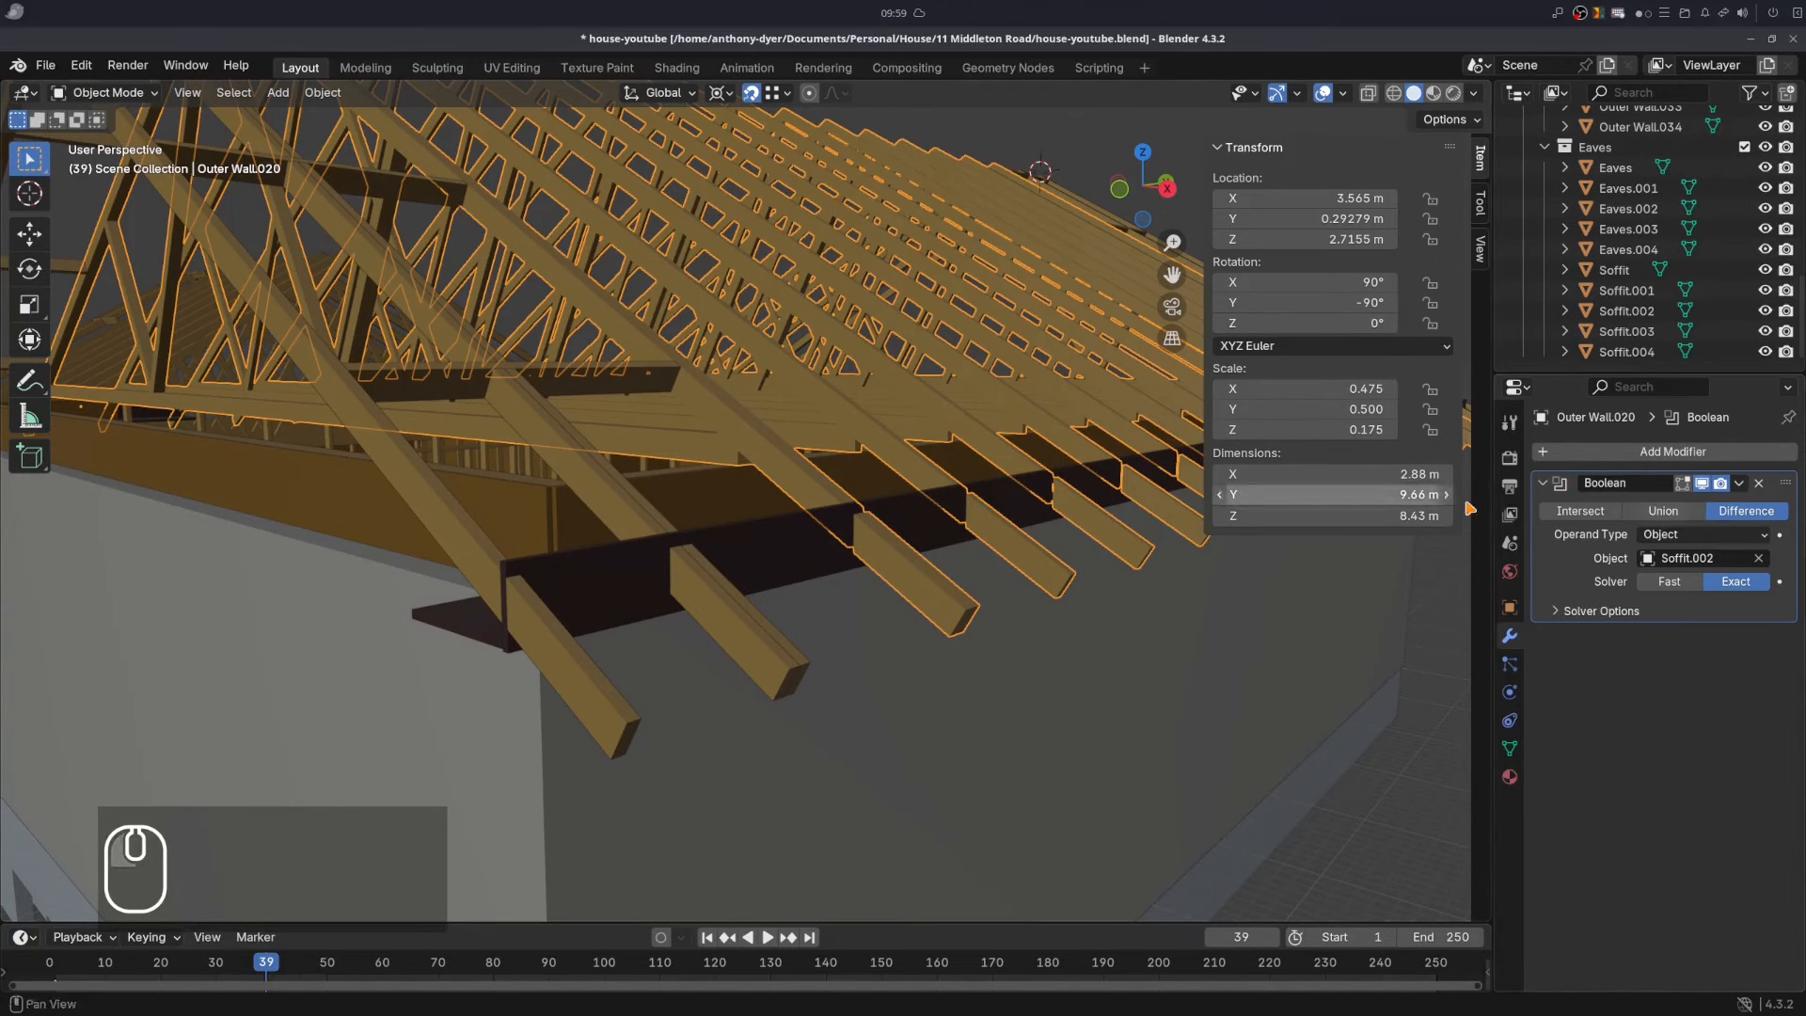
left_click(1740, 484)
left_click(1693, 507)
- Cut the Outer Wall.022 truss near the far gable with a Boolean Difference against Soffit.002 and apply it
scroll(1016, 508, "down", 5)
middle_click_drag(1016, 508, 809, 498)
scroll(911, 685, "up", 5)
scroll(884, 679, "down", 2)
left_click(771, 653)
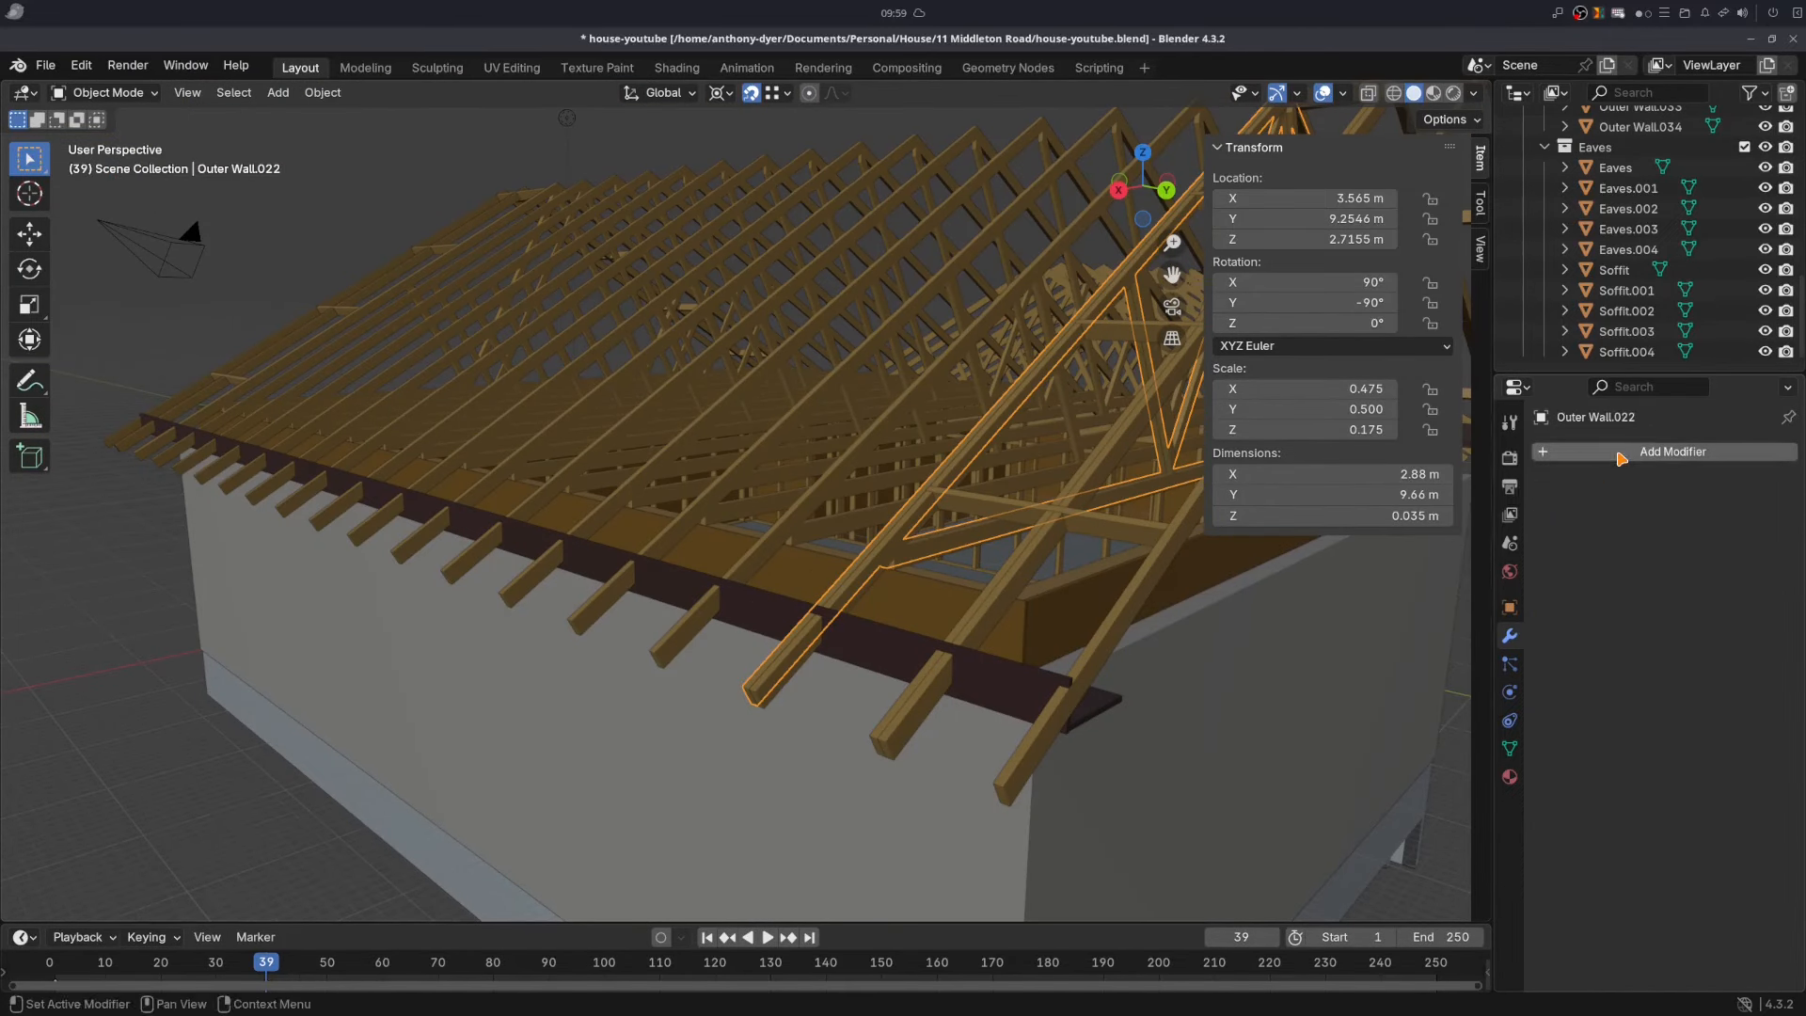
left_click(1620, 458)
left_click(1620, 486)
left_click(1762, 559)
left_click(883, 660)
left_click(1742, 485)
left_click(1693, 506)
- Cut the Outer Wall.023 truss with a Boolean Difference against Soffit.002 and apply it
left_click(931, 679)
left_click(1619, 456)
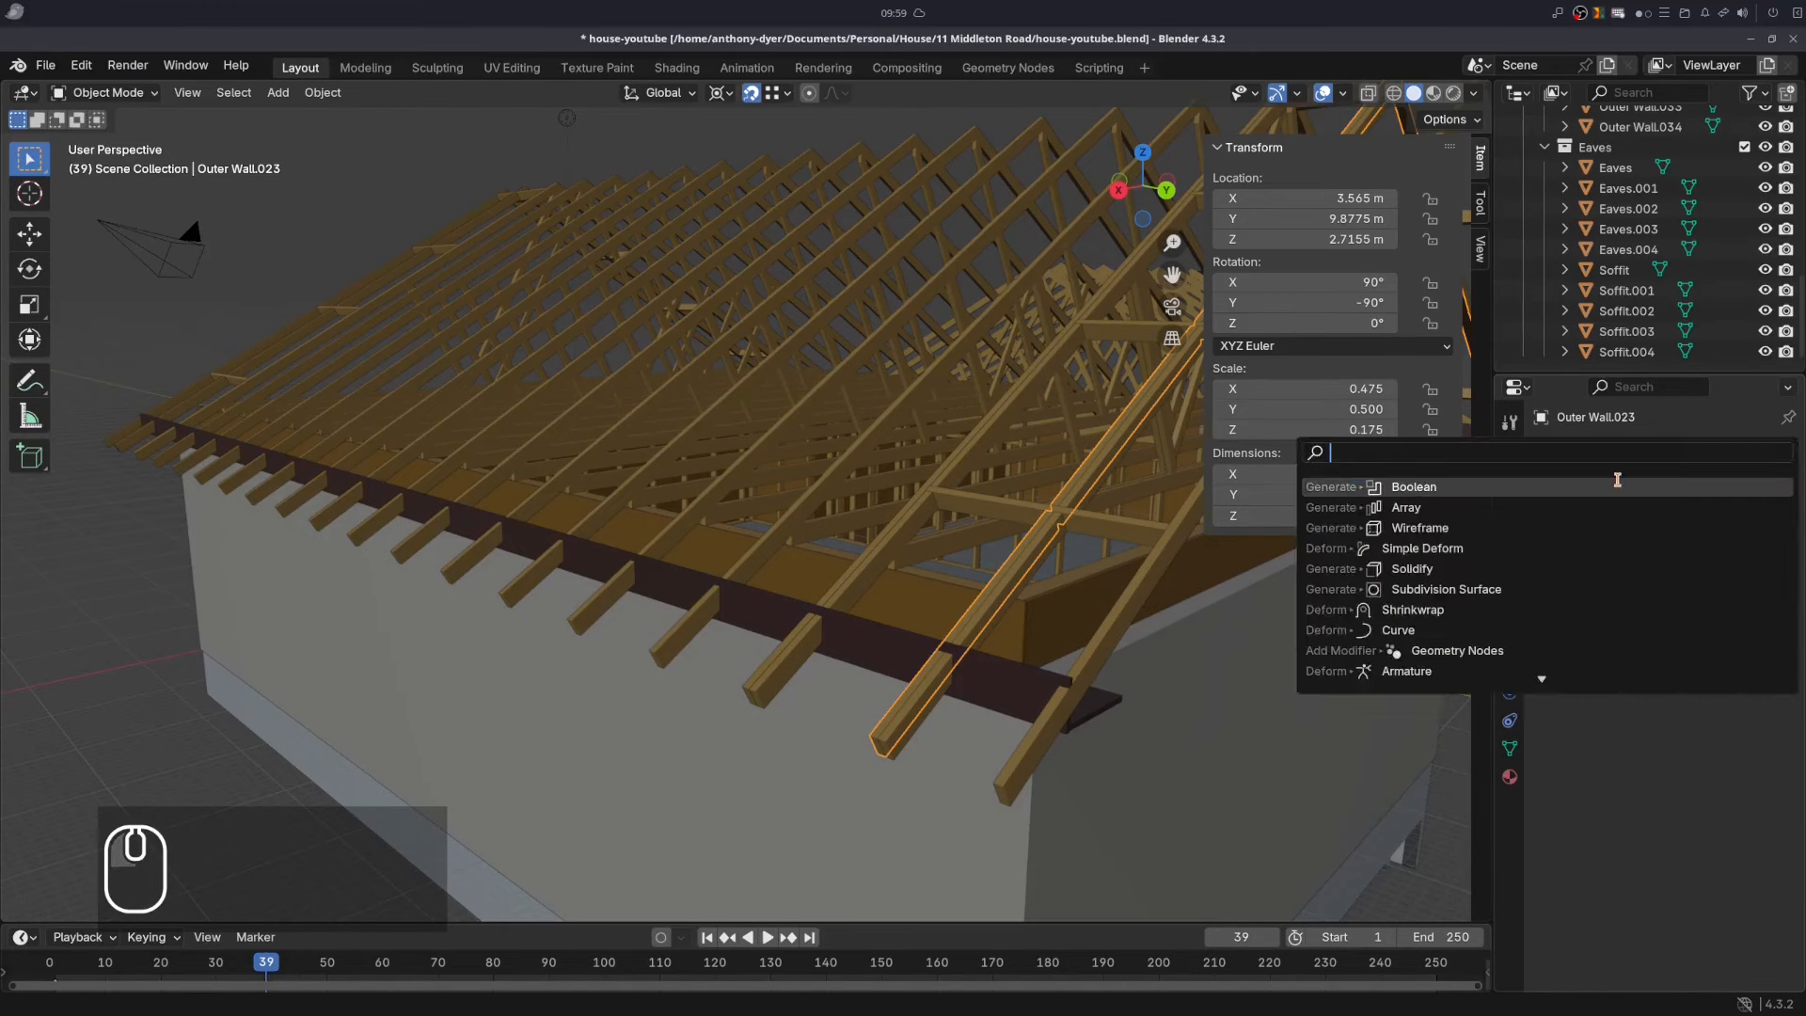
left_click(1618, 484)
left_click(1760, 558)
left_click(1741, 483)
left_click(1693, 506)
- Cut the Outer Wall.021 truss with a Boolean Difference against Soffit.002 and apply it
left_click(935, 717)
left_click(1661, 456)
left_click(1661, 483)
left_click(1759, 559)
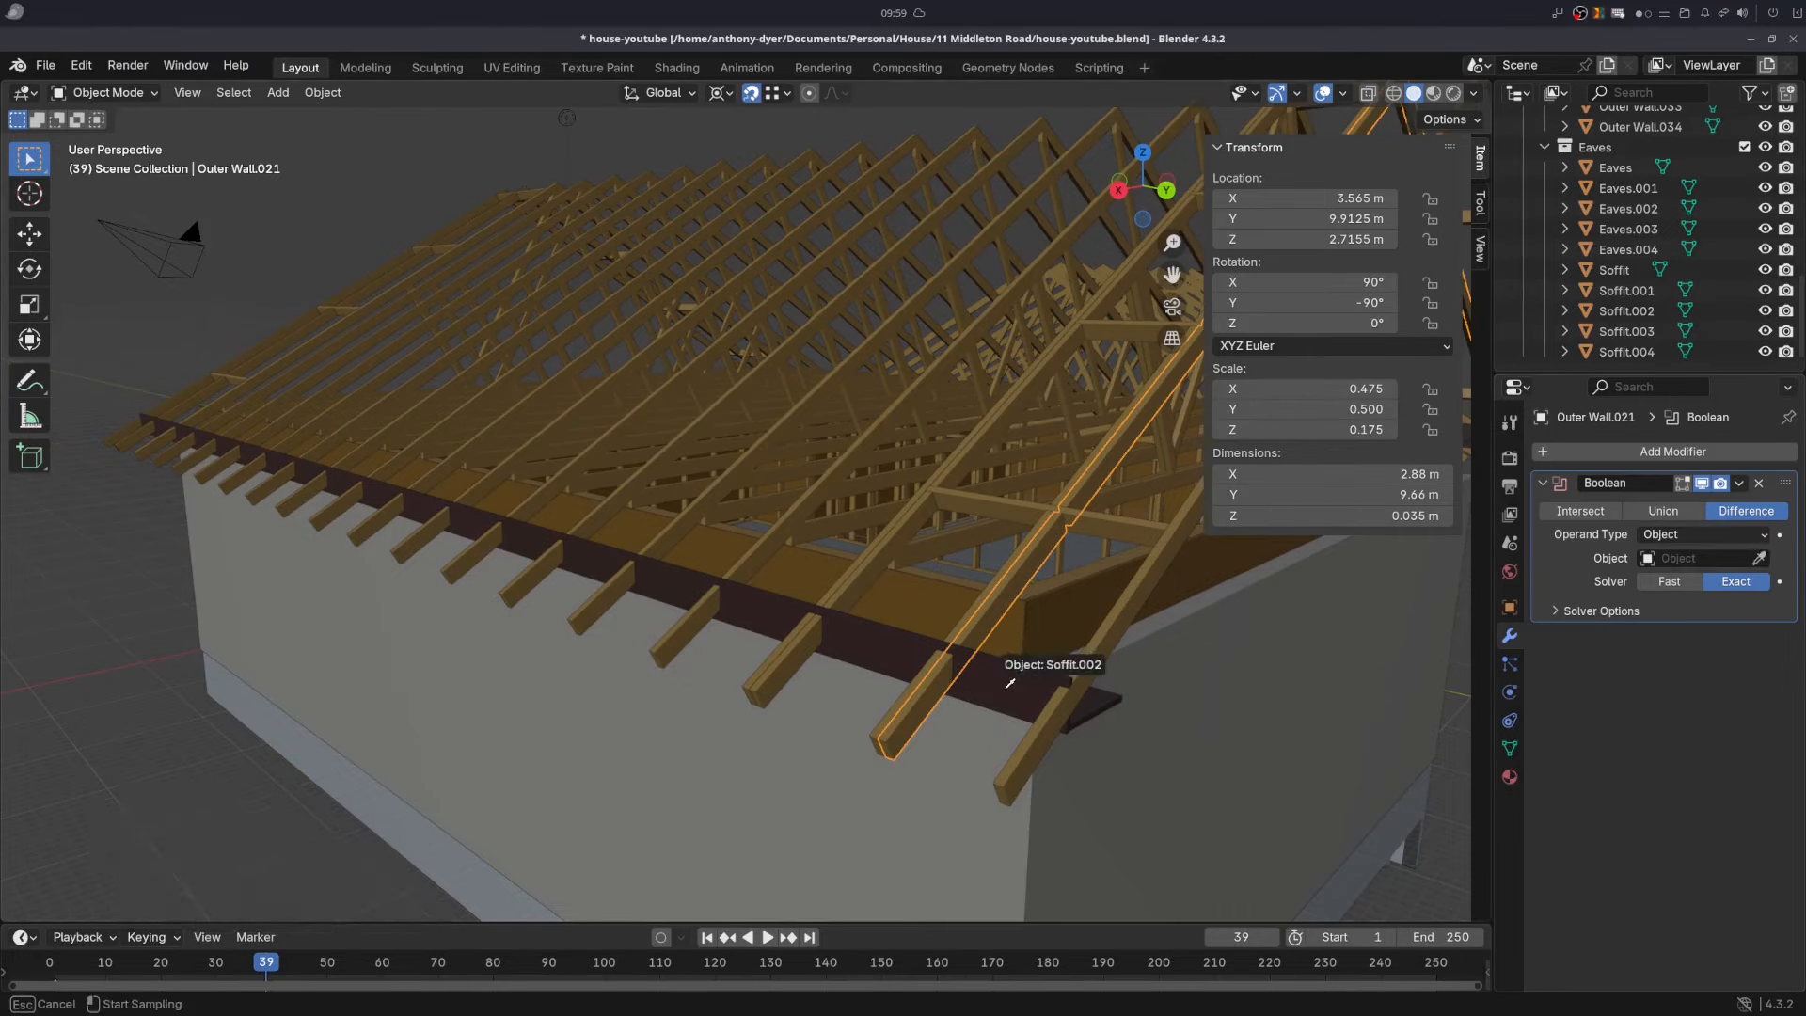
left_click(1008, 685)
left_click(1740, 483)
left_click(1691, 505)
- Cut the gable-end rafter Outer Wall.025 with a Boolean Difference against Soffit.002 and apply it
left_click(1061, 701)
left_click(1656, 455)
left_click(1760, 558)
left_click(1003, 695)
left_click(1739, 483)
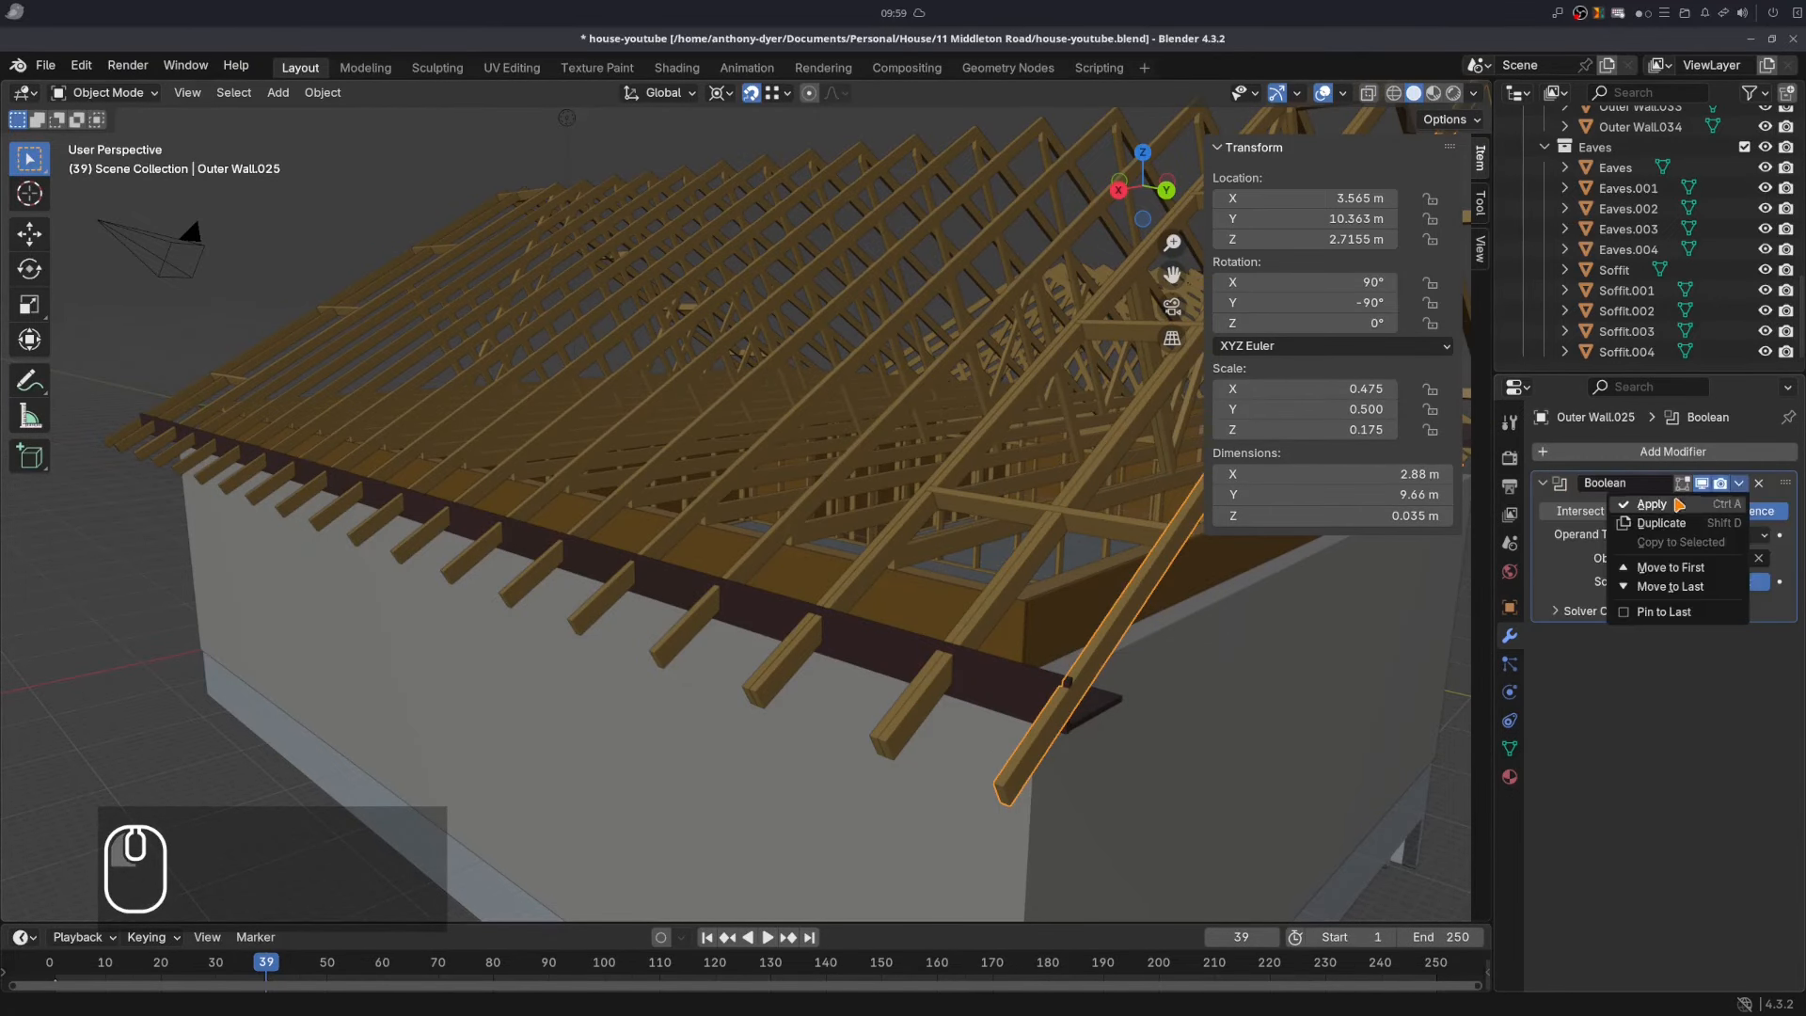
left_click(1679, 505)
- Cut the other end of rafter Outer Wall.025 with a Boolean Difference against the short inner-side soffit board and apply it
middle_click_drag(1110, 717, 887, 725)
left_click(1649, 453)
left_click(1648, 502)
left_click(1759, 559)
left_click(919, 718)
left_click(1739, 484)
left_click(1683, 505)
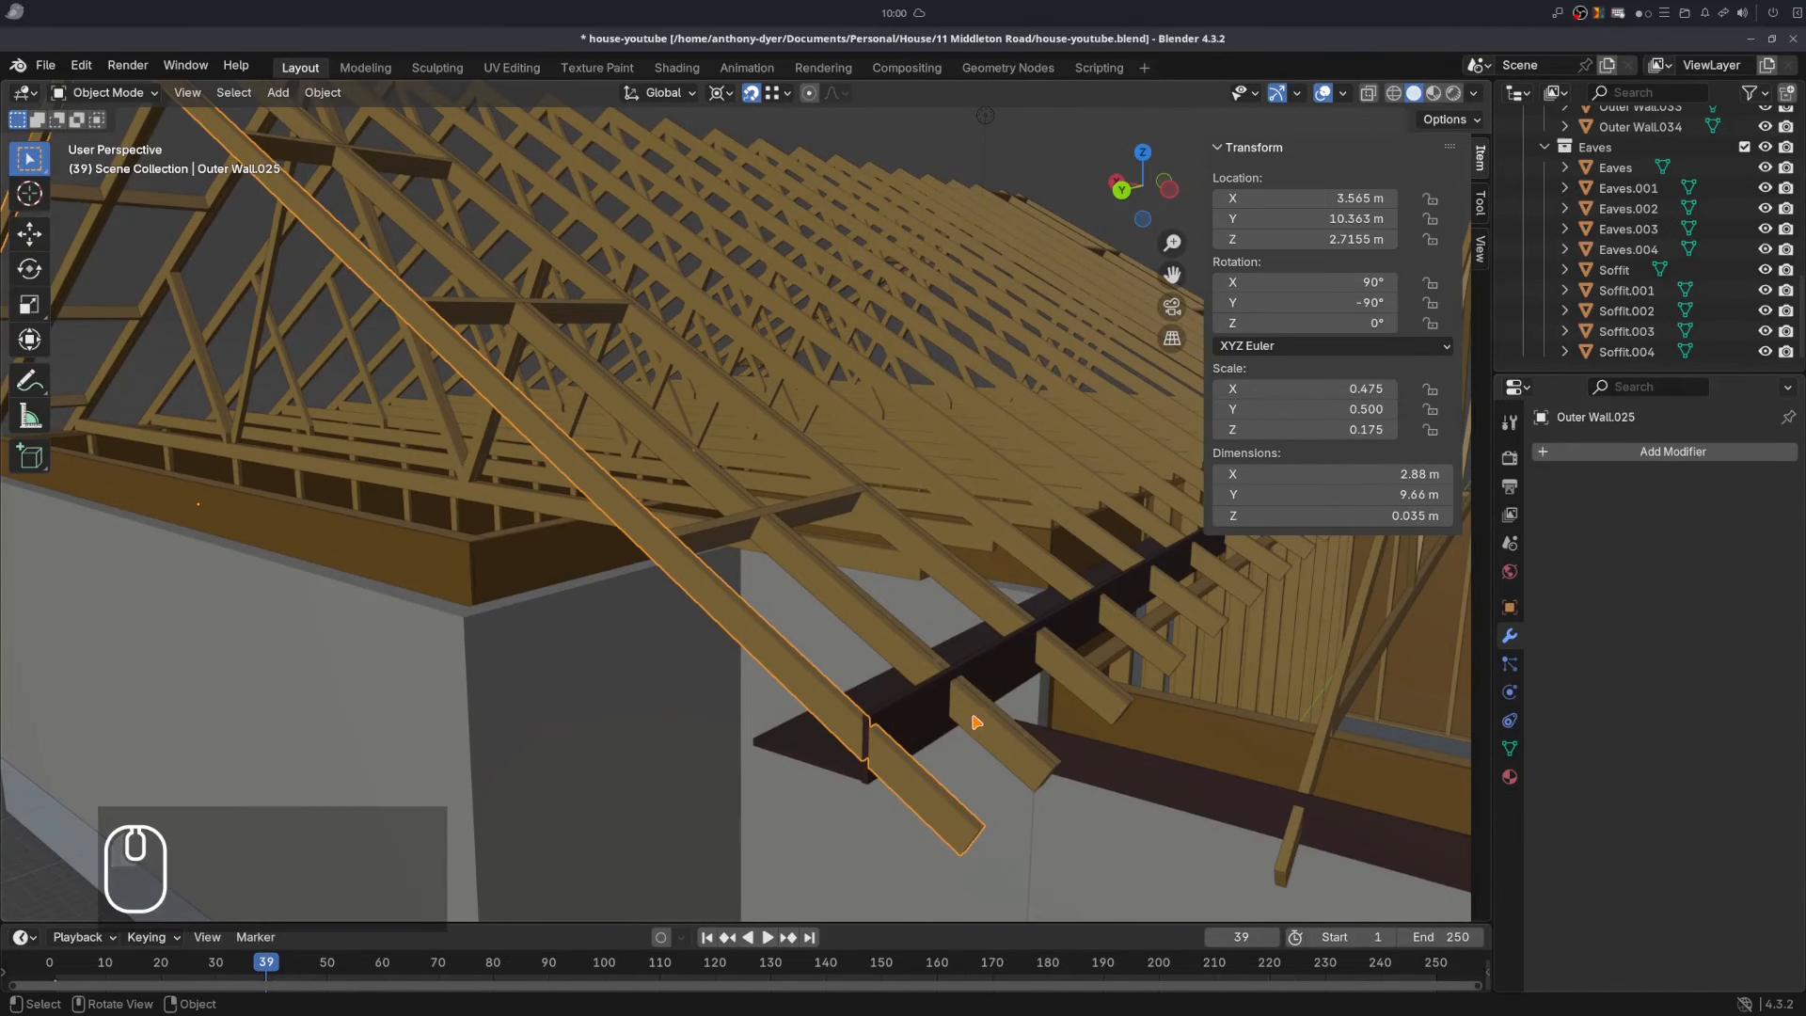
- Cut the other end of the Outer Wall.021 truss with a Boolean Difference against the short inner-side soffit board and apply it
left_click(977, 722)
left_click(1684, 452)
left_click(1684, 486)
left_click(1760, 558)
left_click(998, 676)
left_click(1739, 484)
left_click(1685, 505)
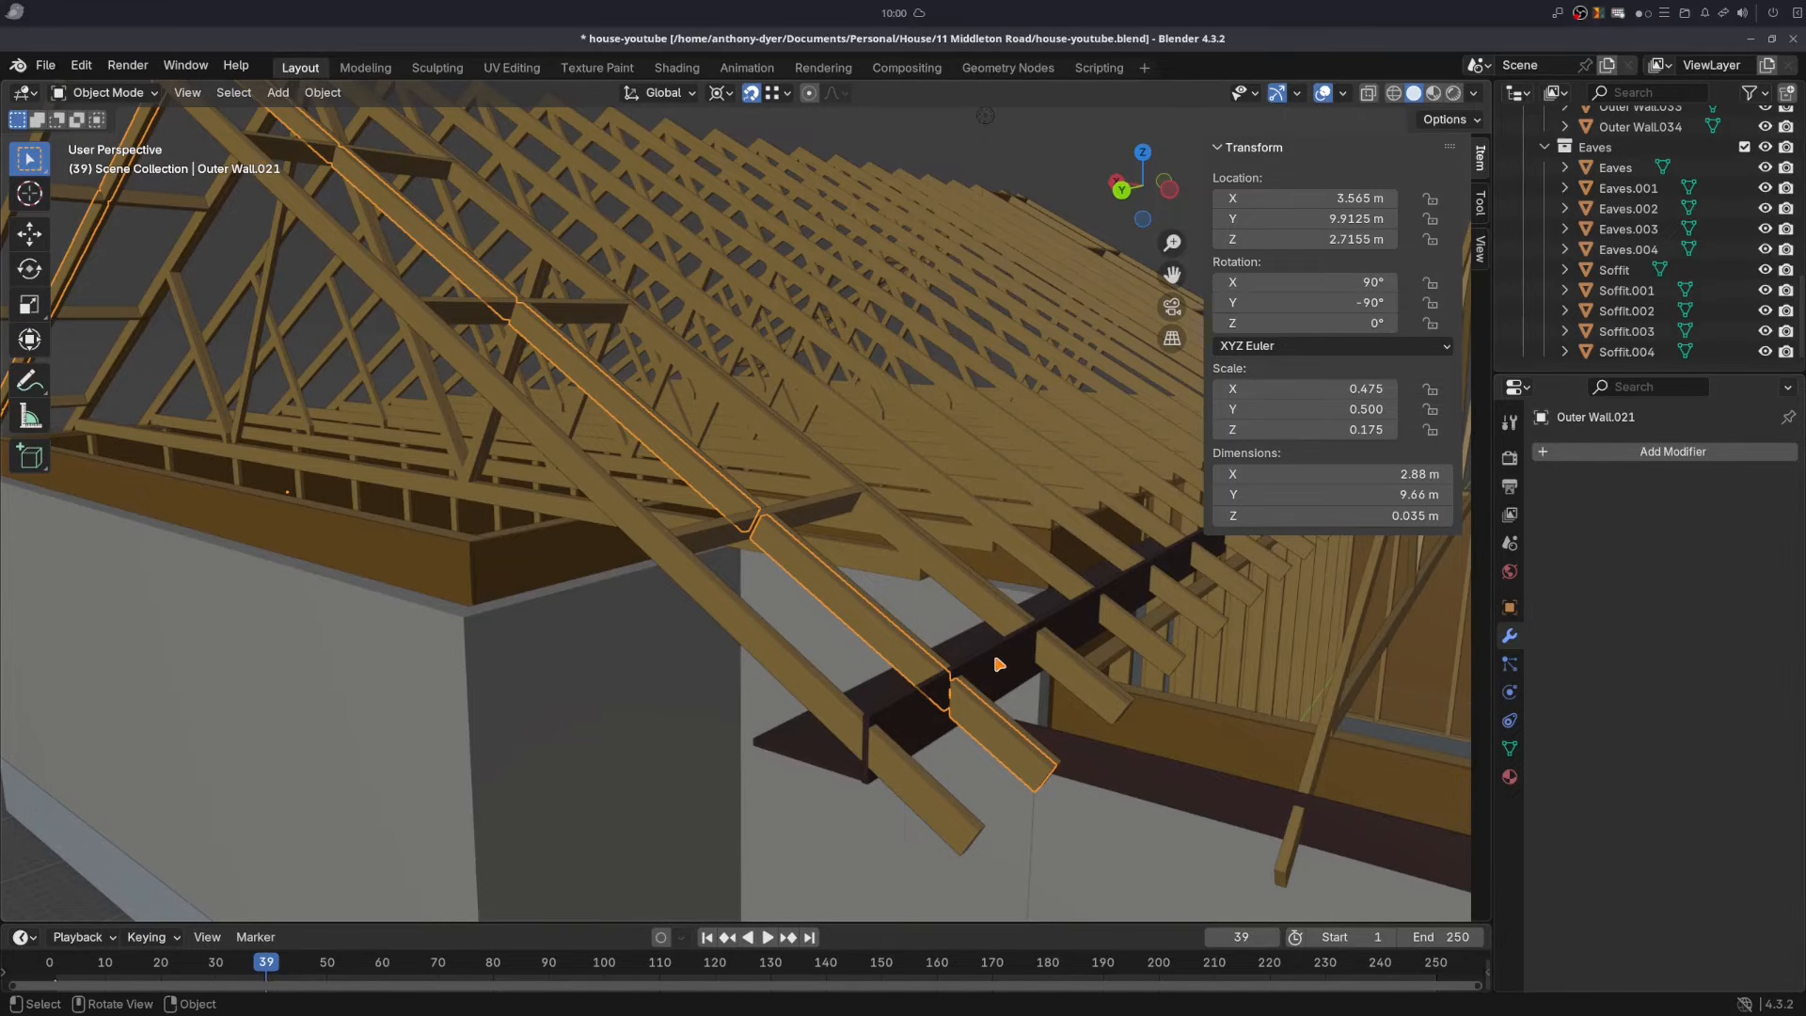
- Cut the Outer Wall.020 truss array with a Boolean Difference against the short inner-side soffit board and apply it
left_click(999, 664)
left_click(1684, 453)
left_click(1684, 487)
left_click(1760, 559)
left_click(997, 658)
left_click(1739, 483)
left_click(1685, 505)
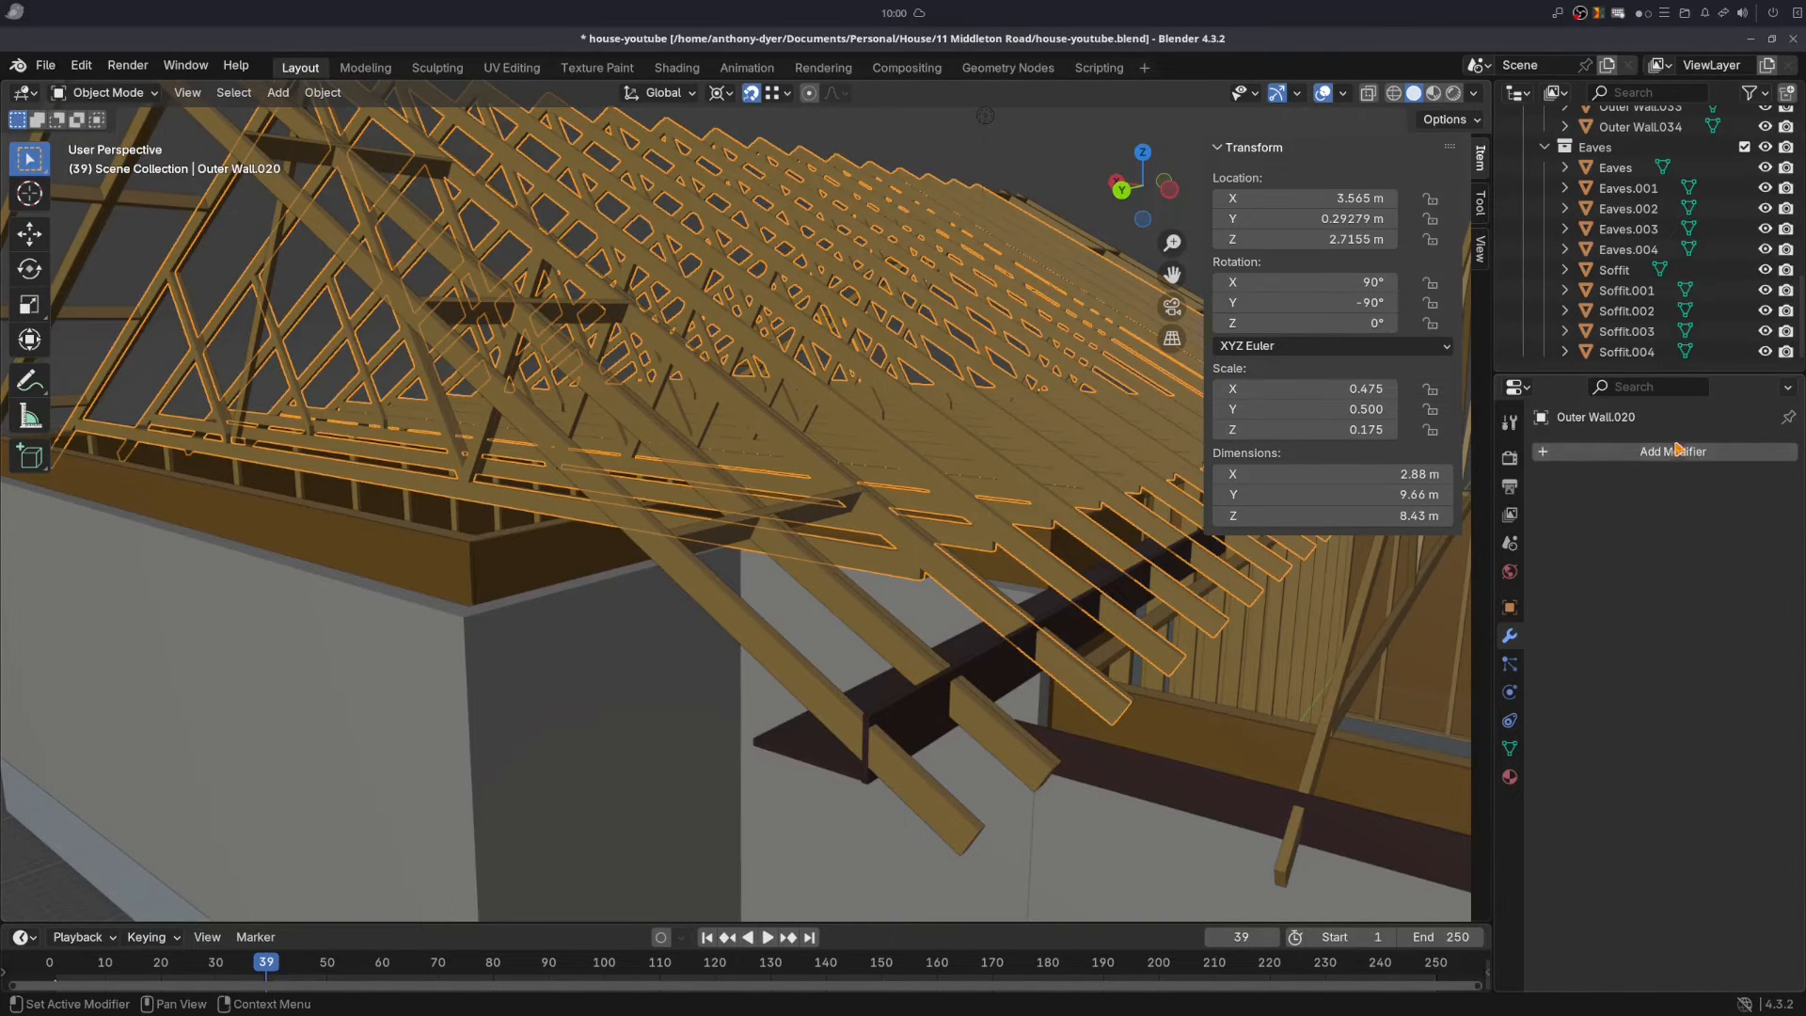
left_click(1679, 451)
left_click(1684, 487)
left_click(1667, 509)
- Cut the inner-side end of the Outer Wall.022 truss with a Boolean Difference against the short soffit board and apply it
middle_click_drag(776, 647, 746, 649)
scroll(743, 649, "down", 3)
left_click(694, 650)
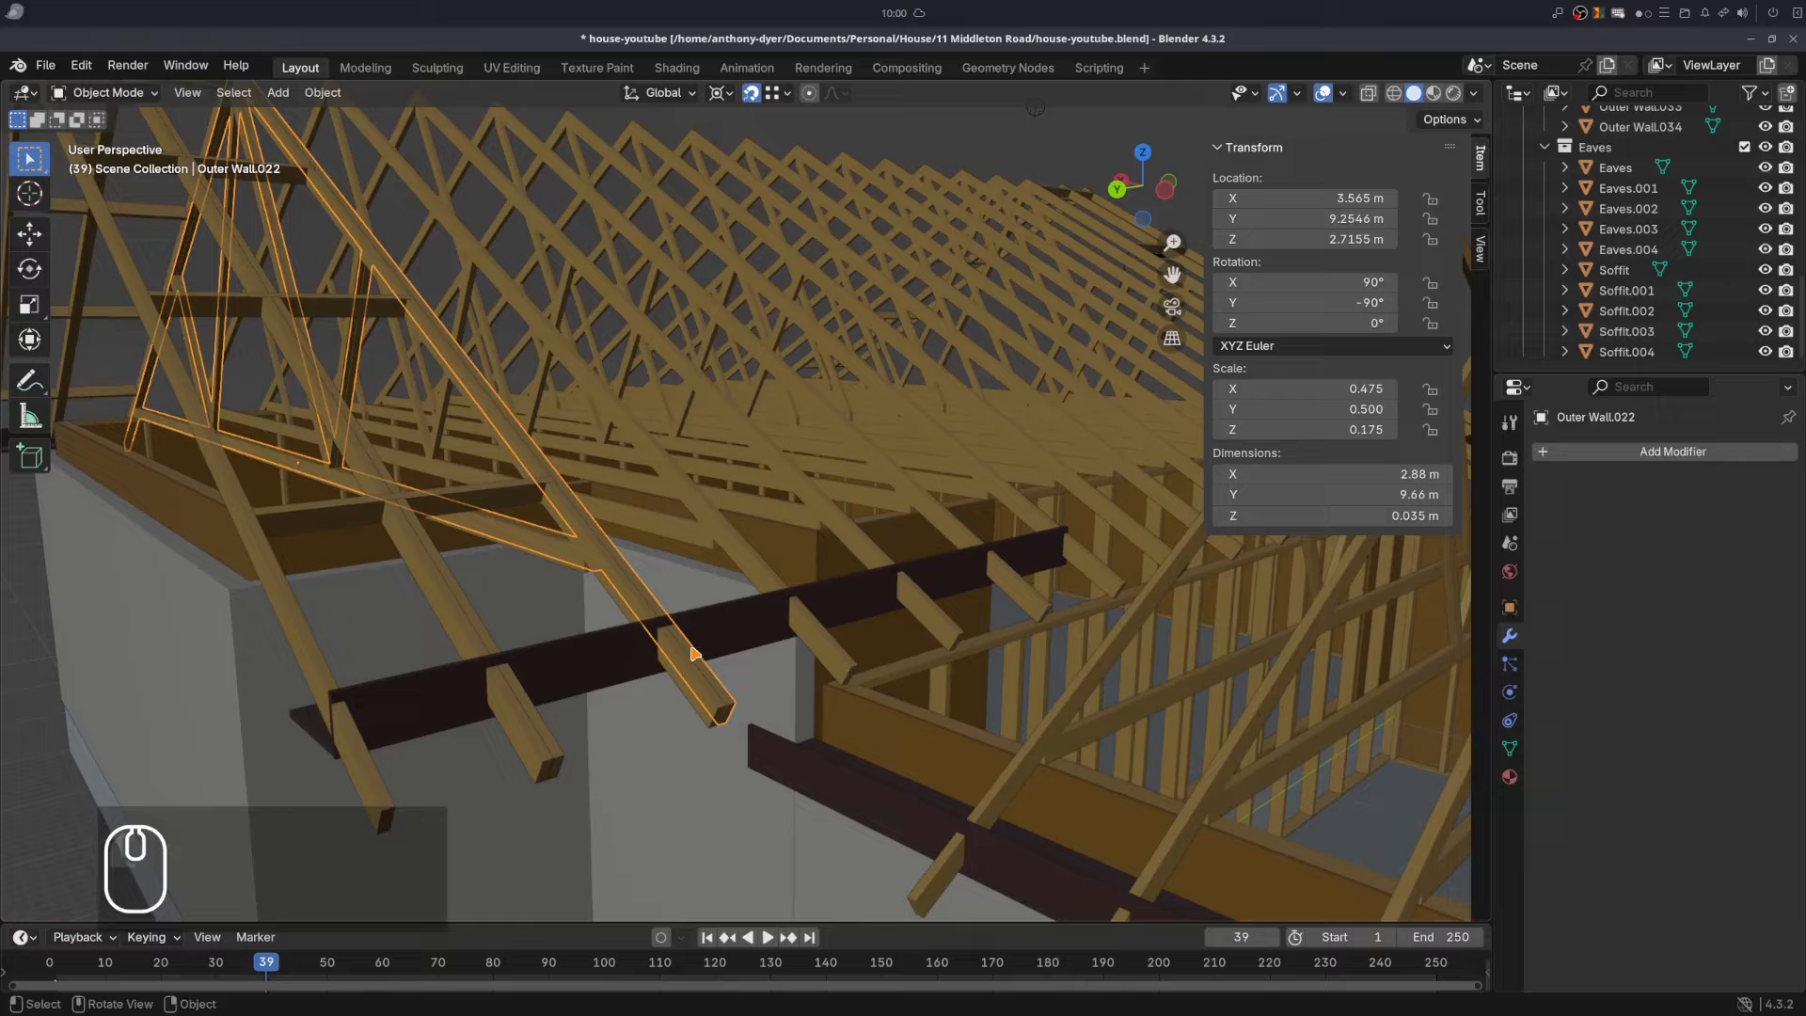
left_click(1682, 453)
left_click(1684, 486)
left_click(1760, 559)
left_click(729, 634)
left_click(1739, 483)
left_click(1686, 505)
- Select the Outer Wall.020 truss array and examine its cut rafter ends along the eaves
left_click(1008, 565)
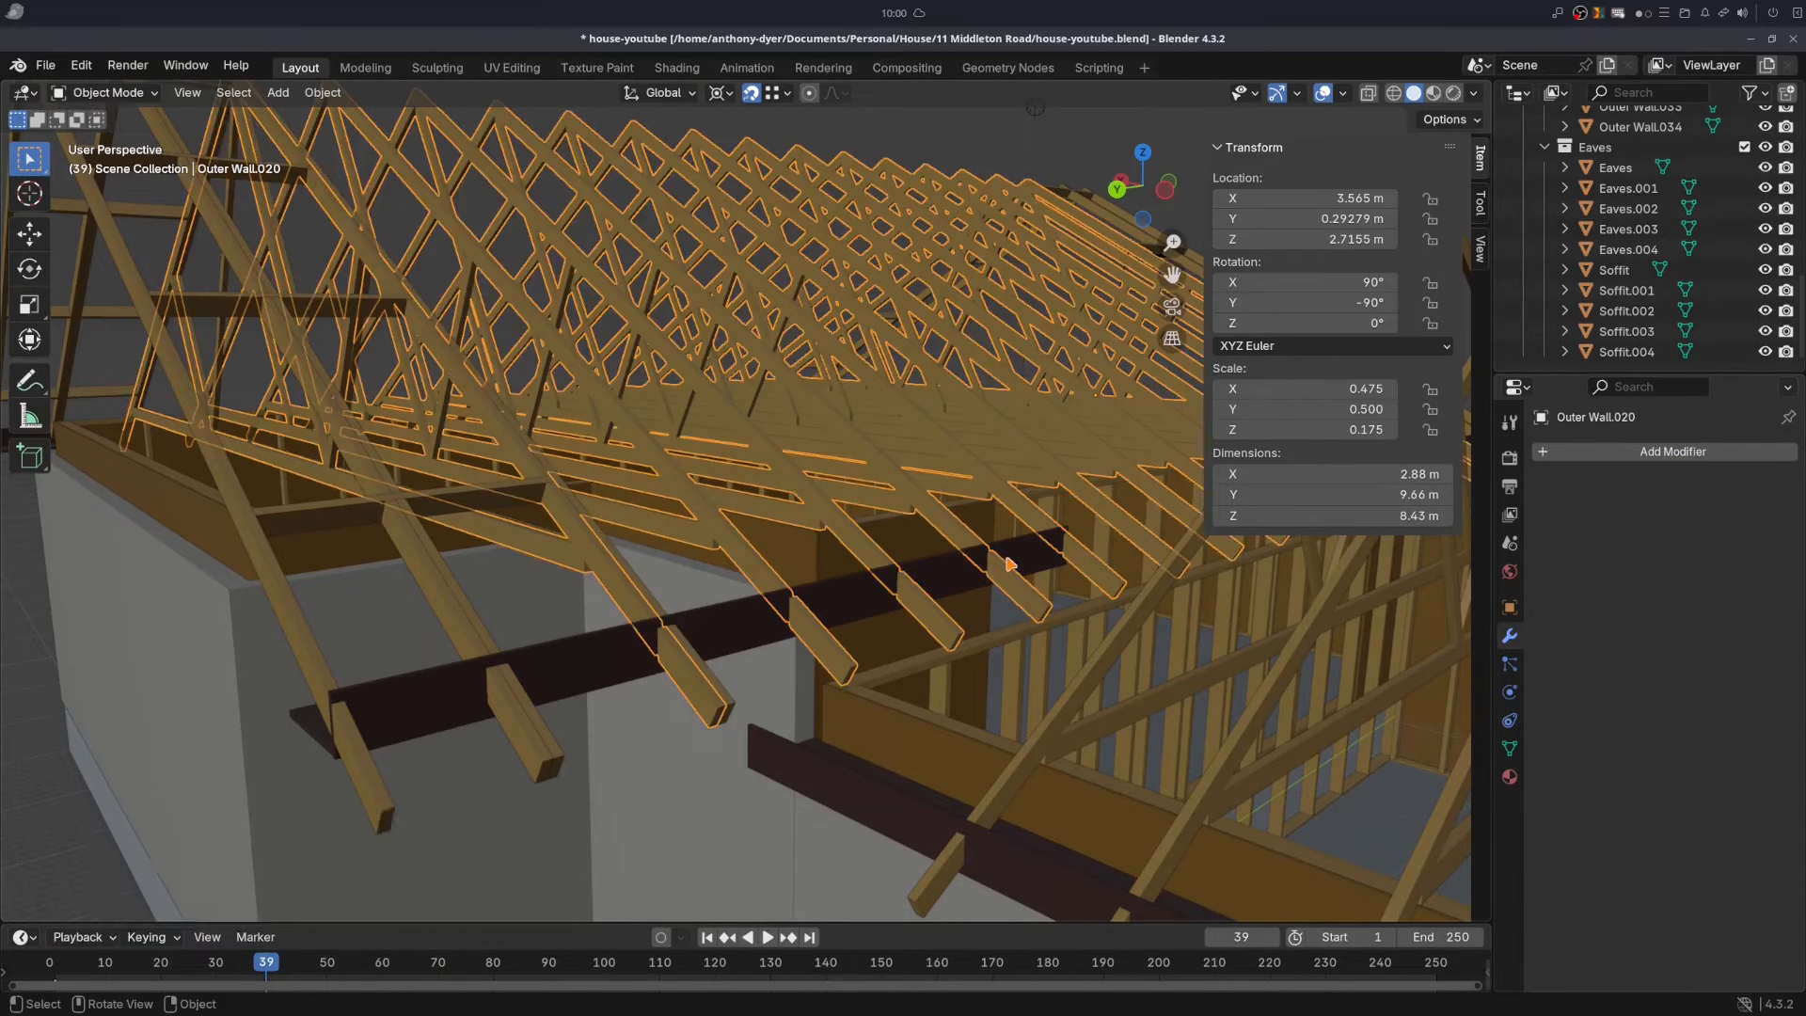
mouse_move(1008, 565)
middle_mouse_down()
mouse_move(907, 592)
mouse_move(999, 566)
middle_mouse_up()
scroll(816, 523, "down", 4)
middle_click_drag(818, 523, 877, 520)
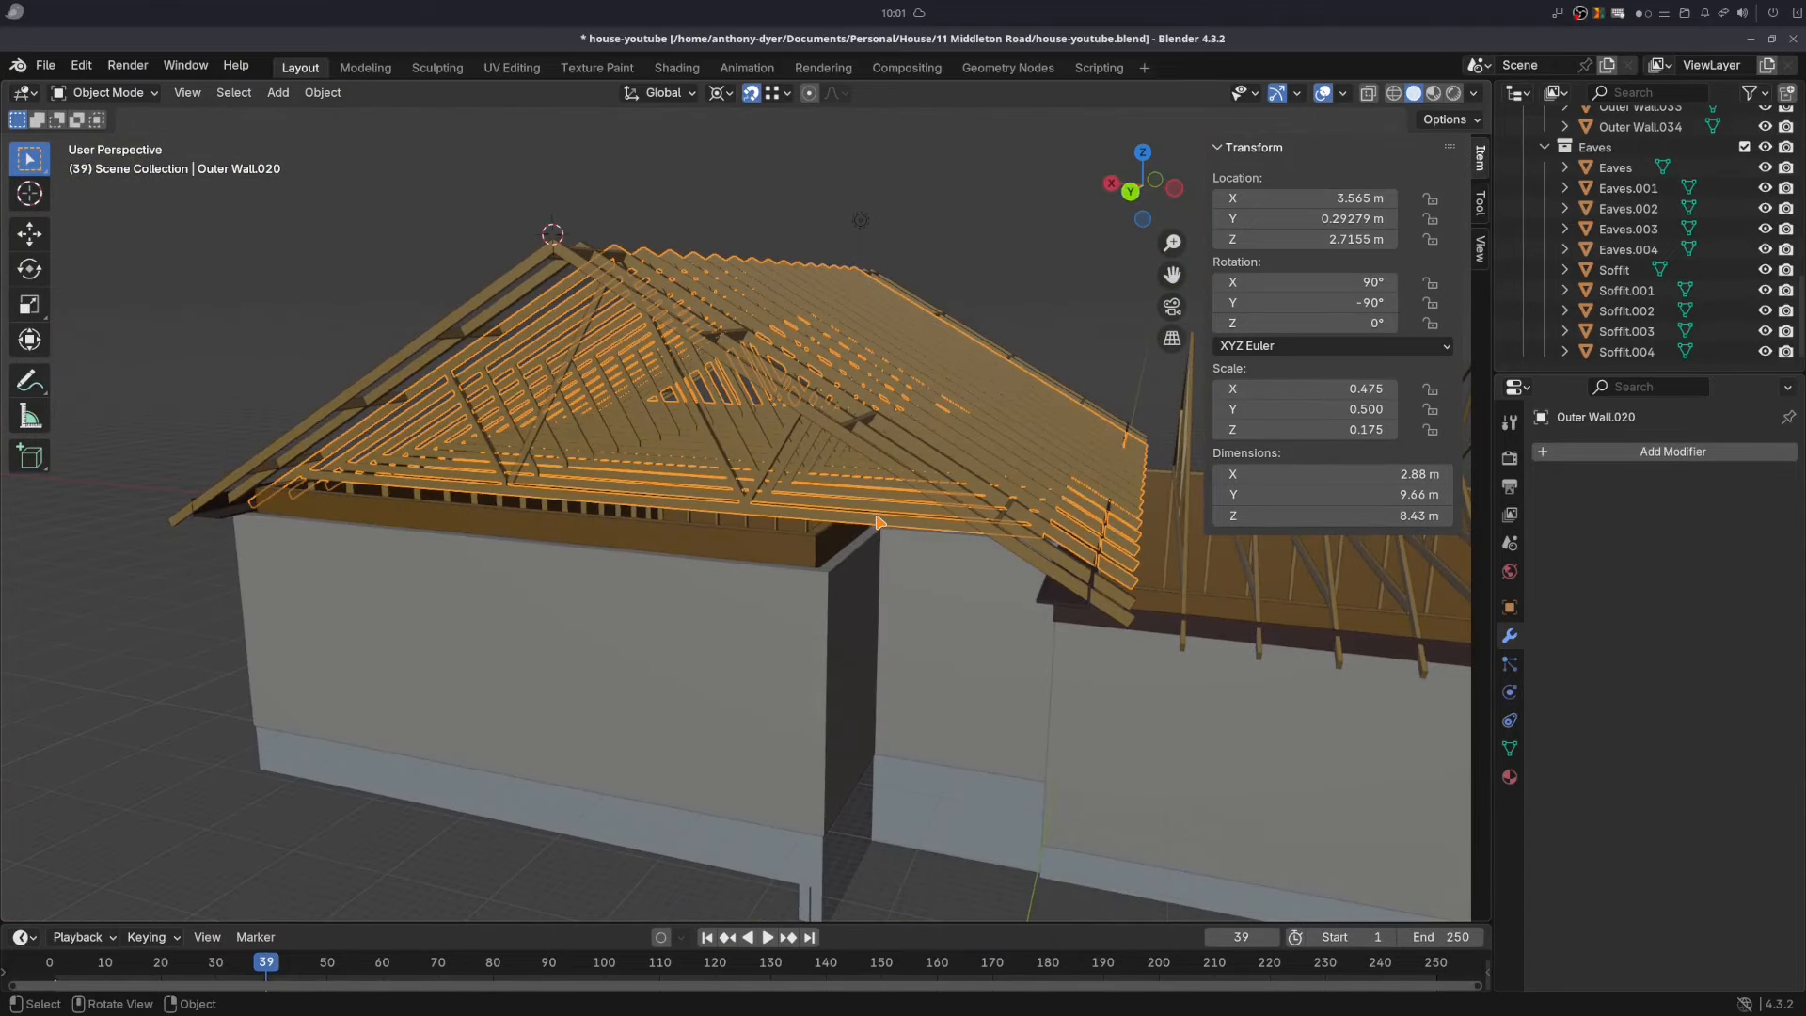
scroll(875, 517, "up", 3)
scroll(1084, 564, "down", 2)
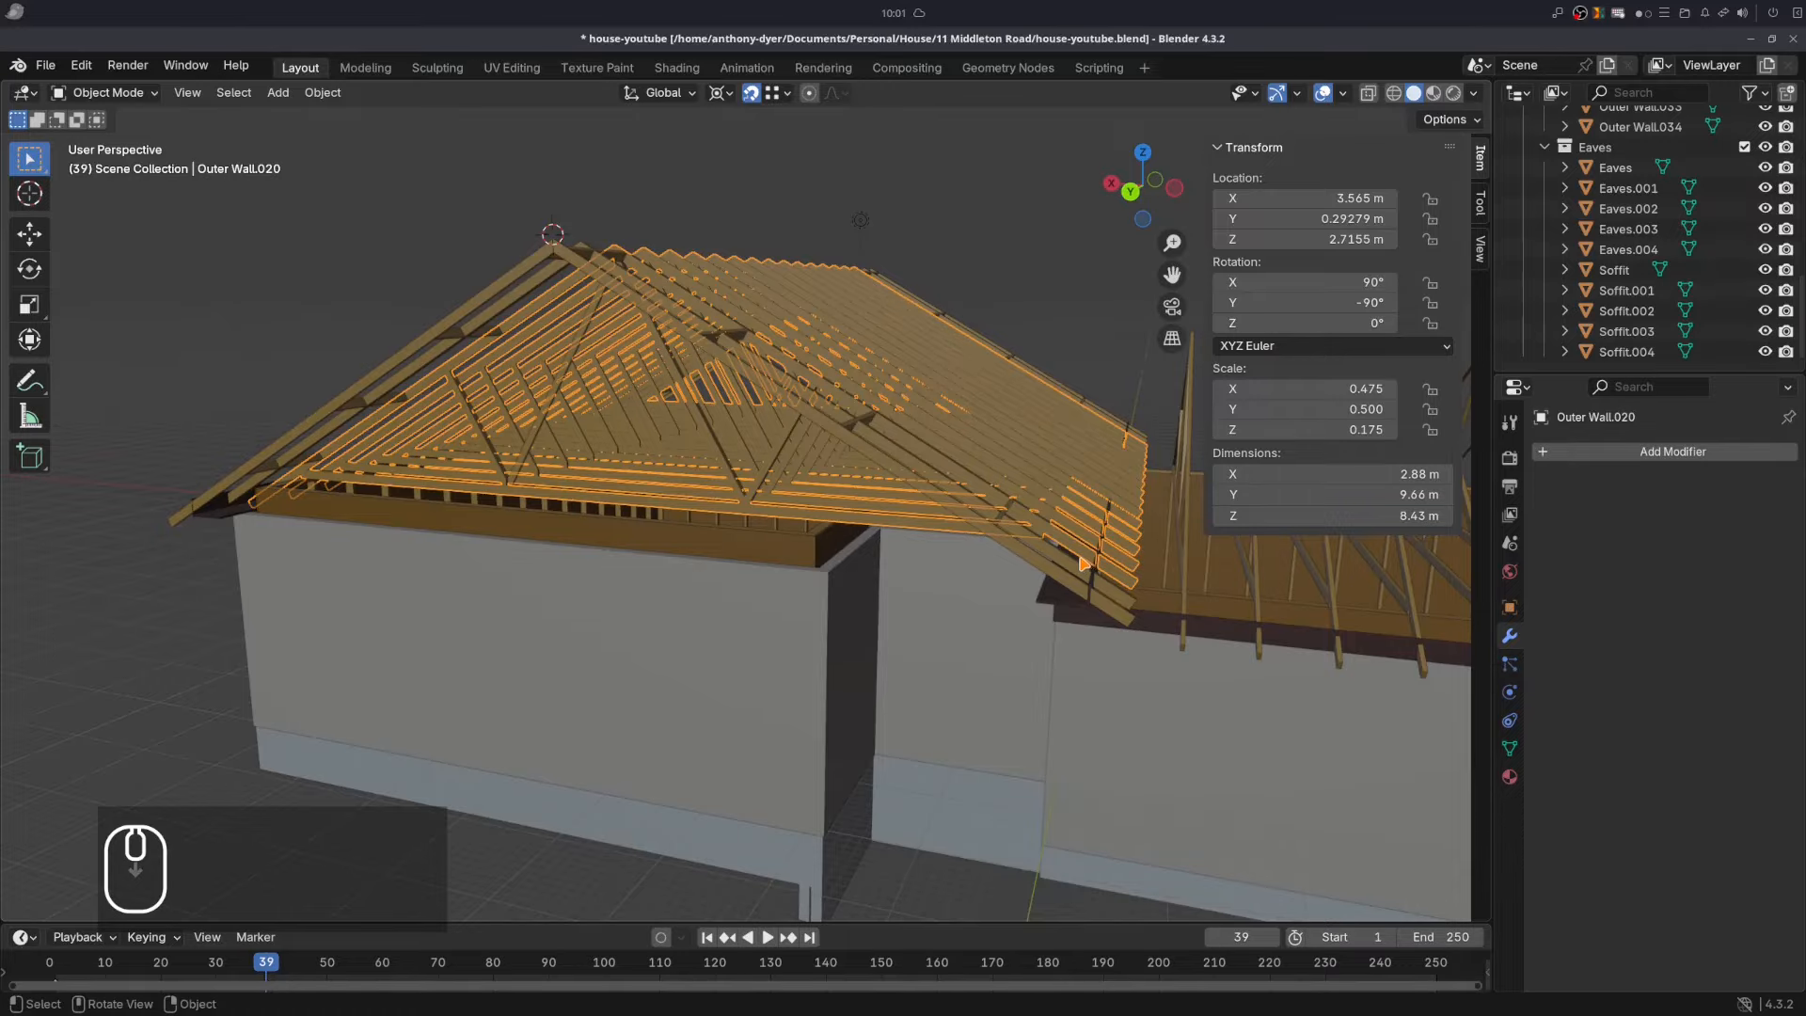
- Delete the severed rafter tails beyond the outer-side soffit board from the Outer Wall.020 truss array
left_click(1130, 194)
left_click(1370, 94)
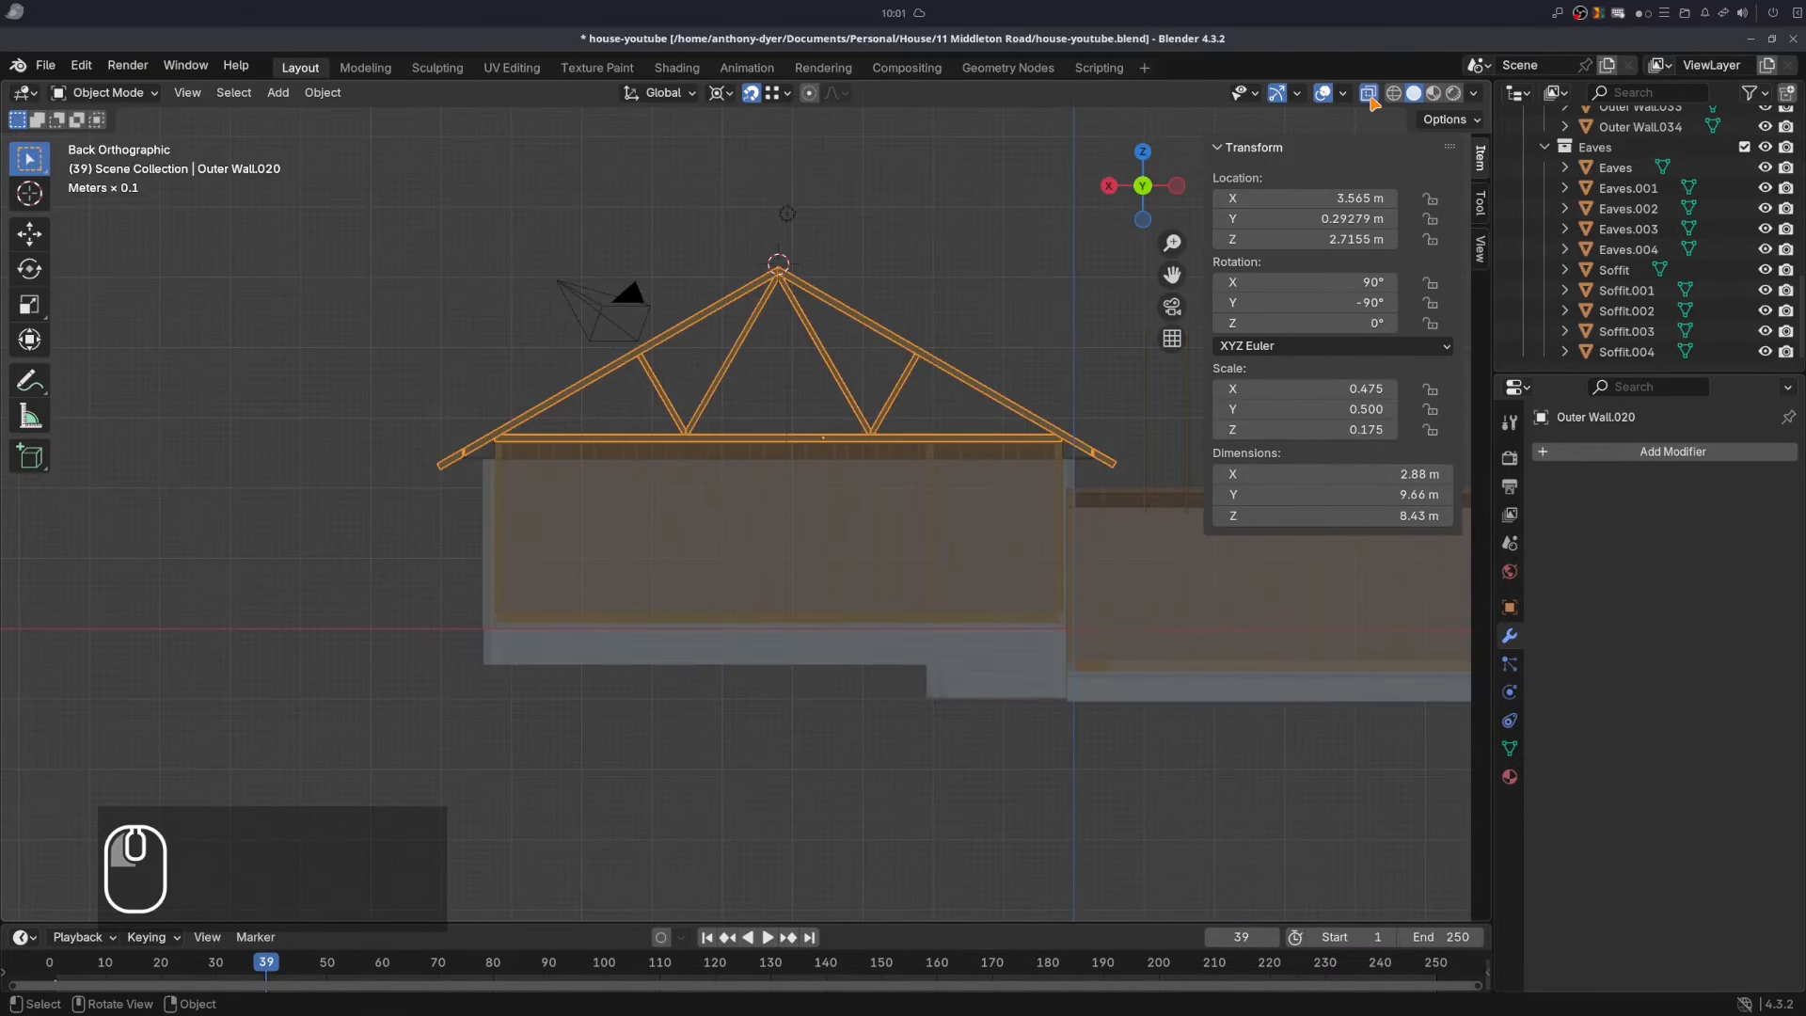
middle_click_drag(524, 359, 778, 371, "shift")
scroll(697, 392, "up", 4)
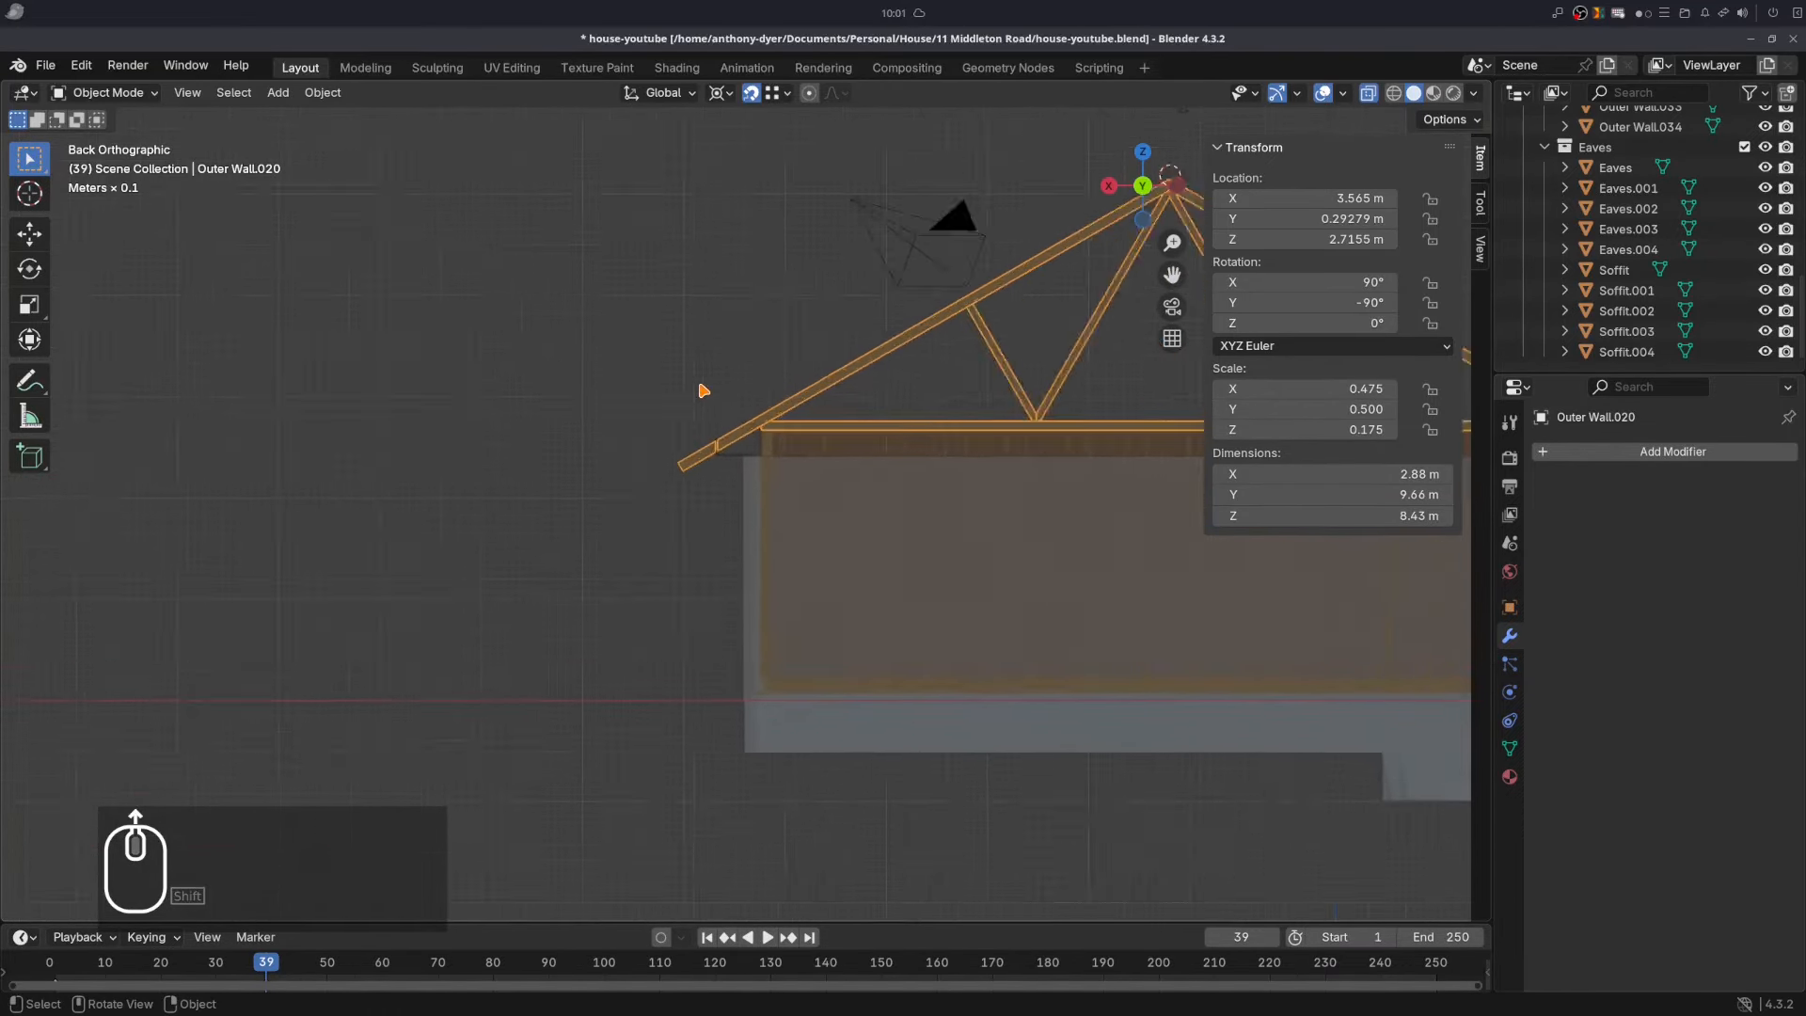
middle_click_drag(678, 406, 789, 518, "shift")
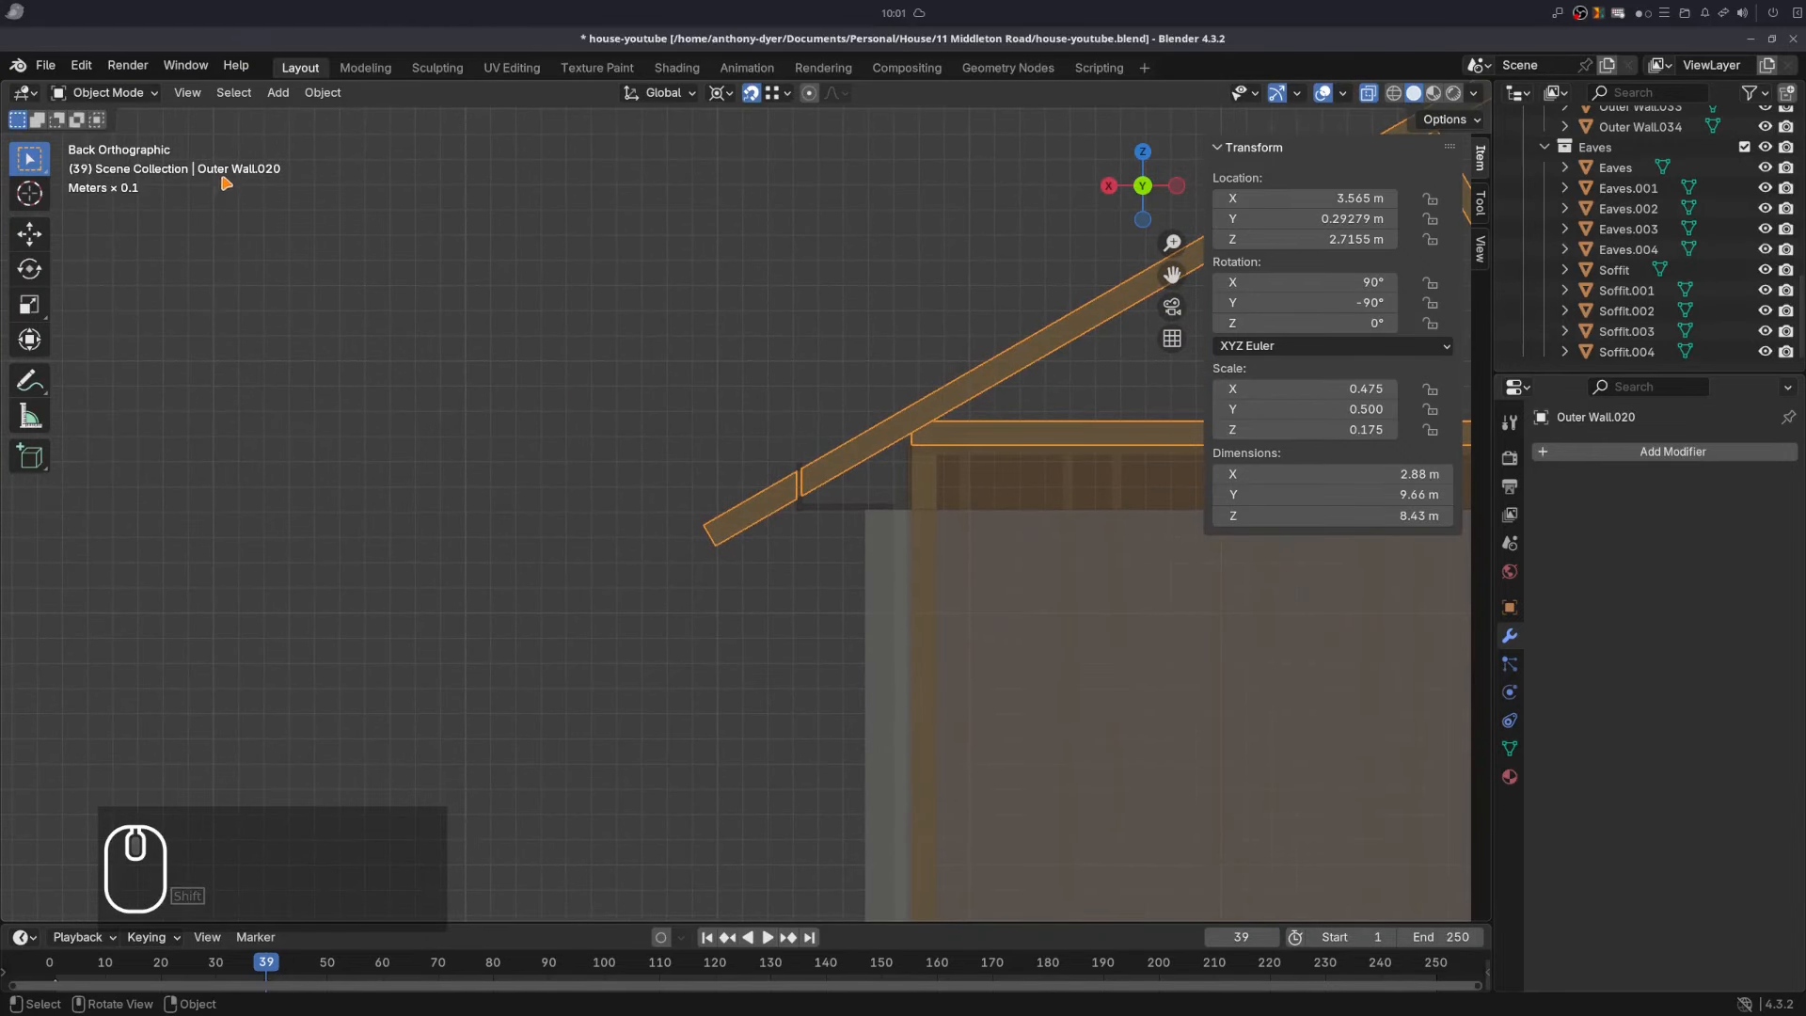
key("Tab")
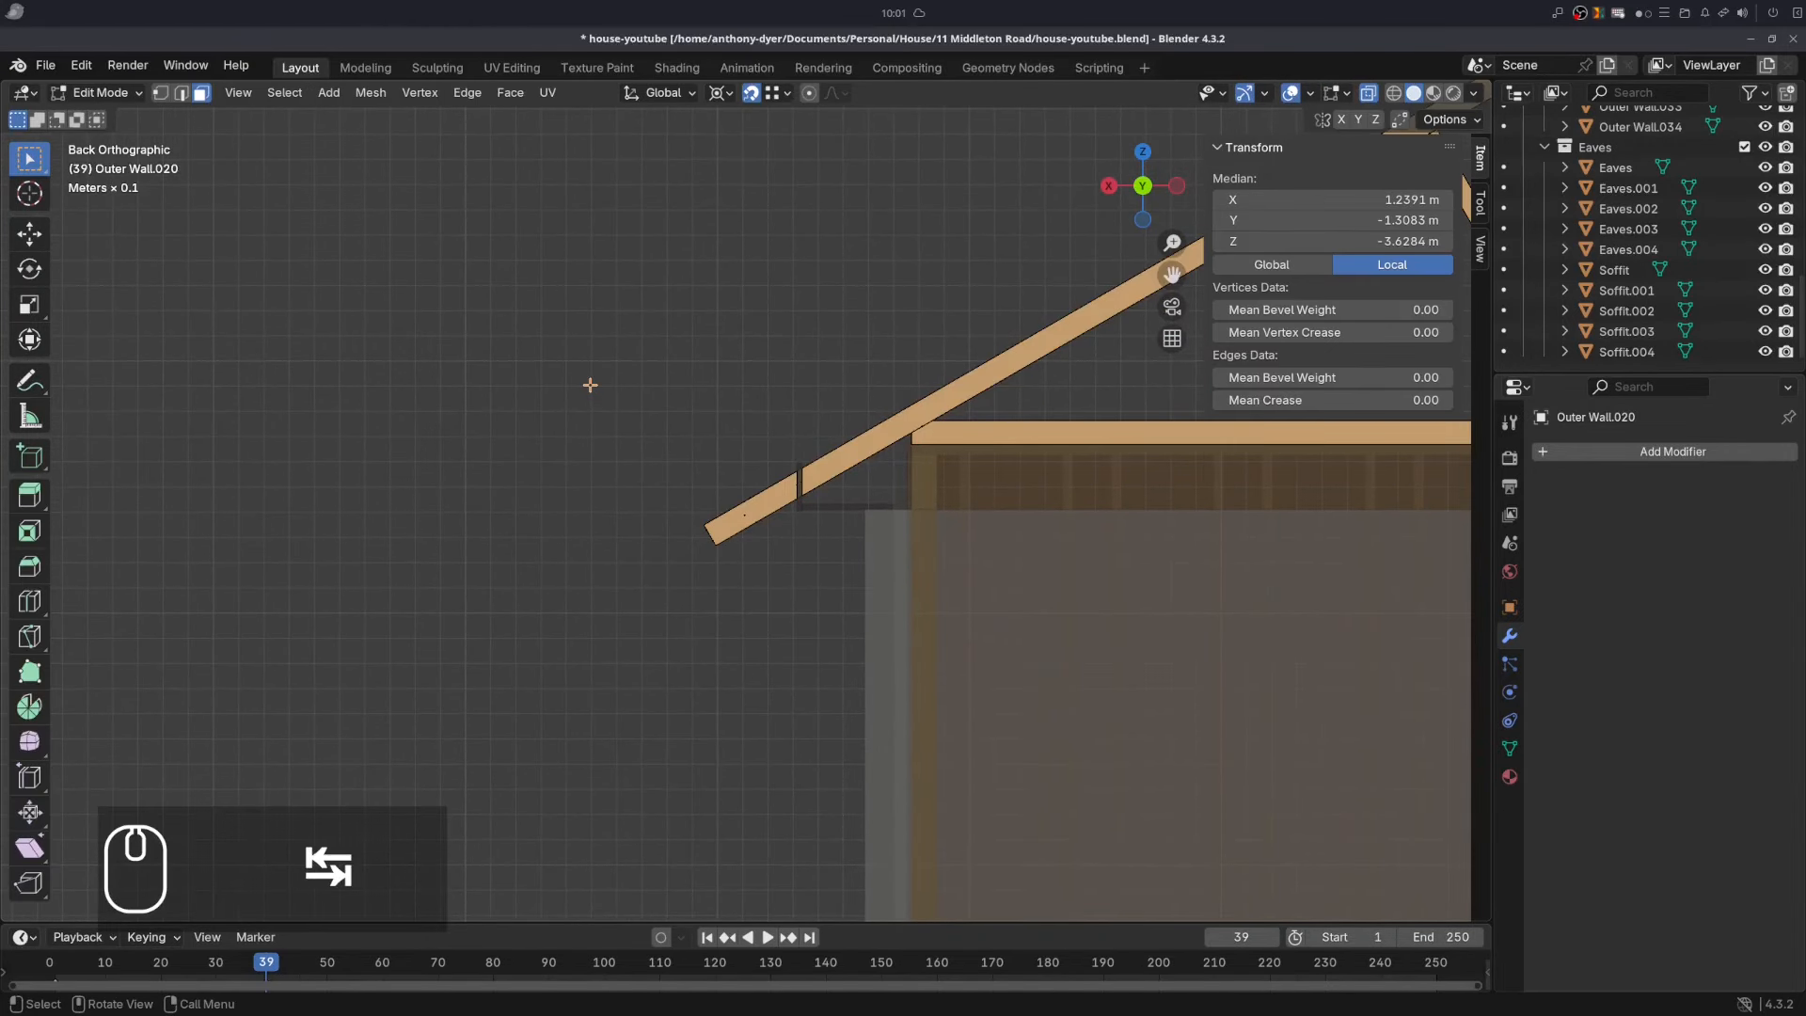
left_click_drag(569, 268, 801, 603)
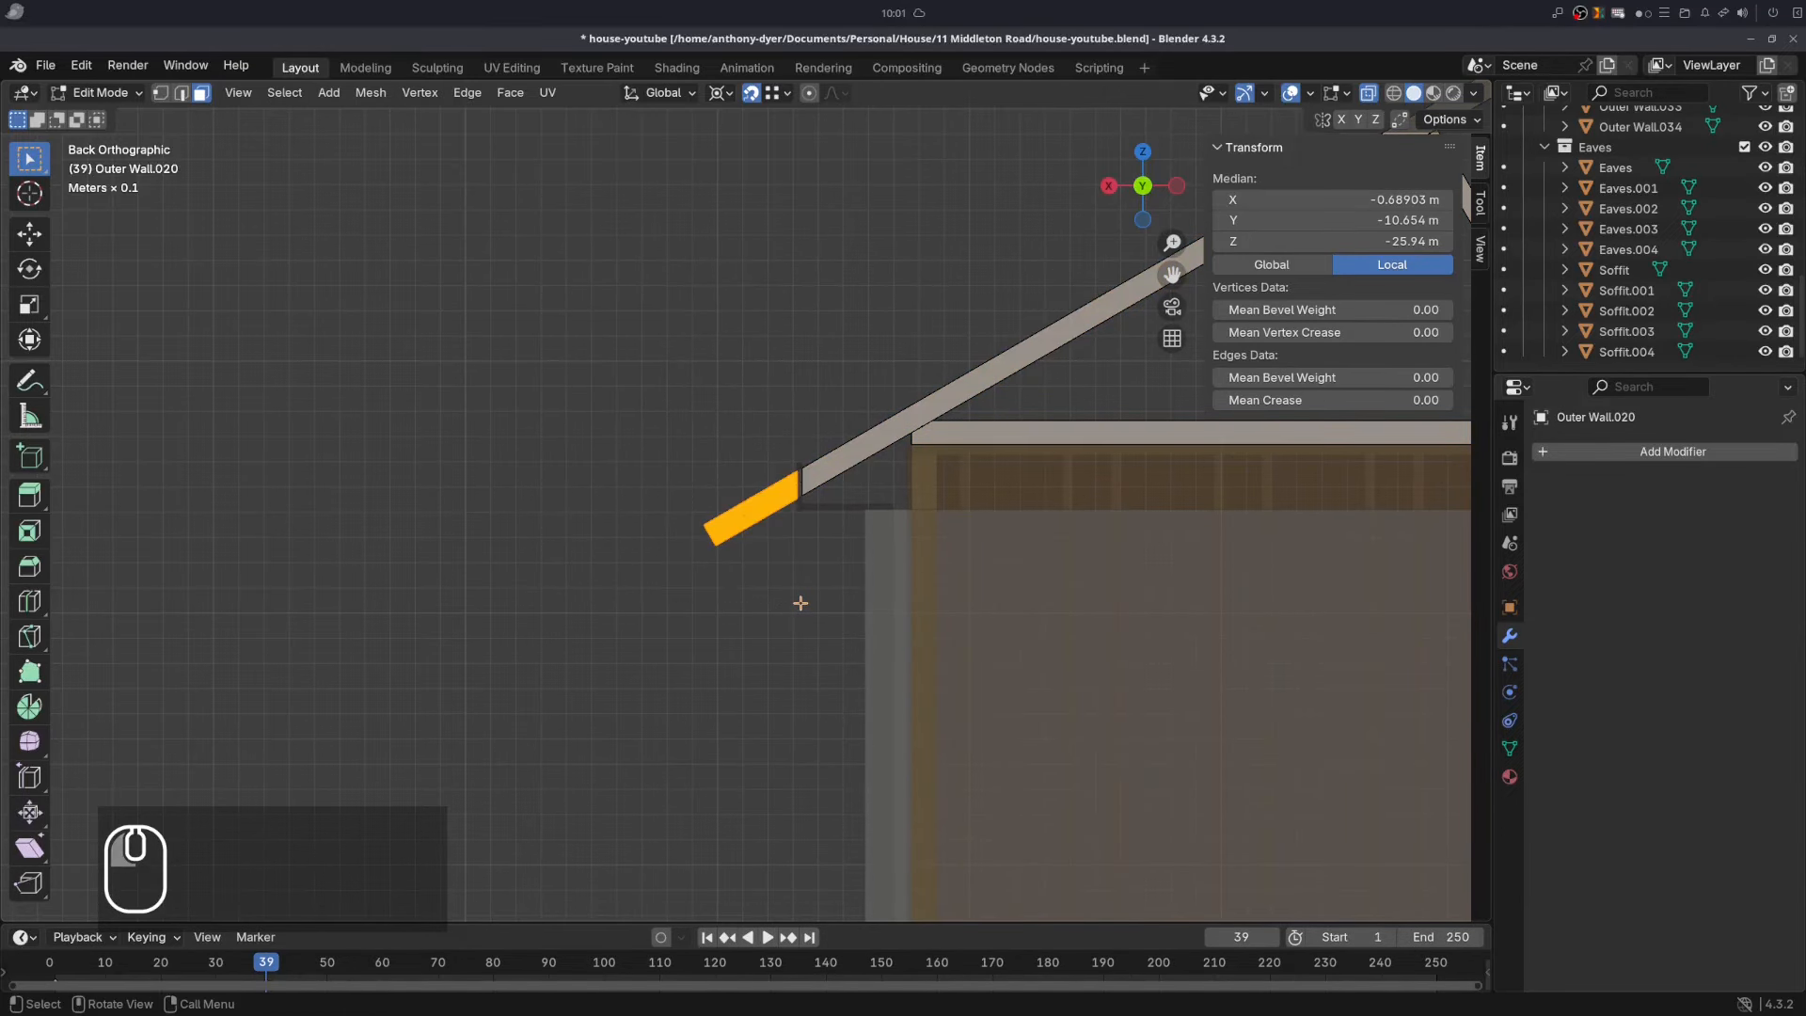
key("Delete")
left_click(786, 506)
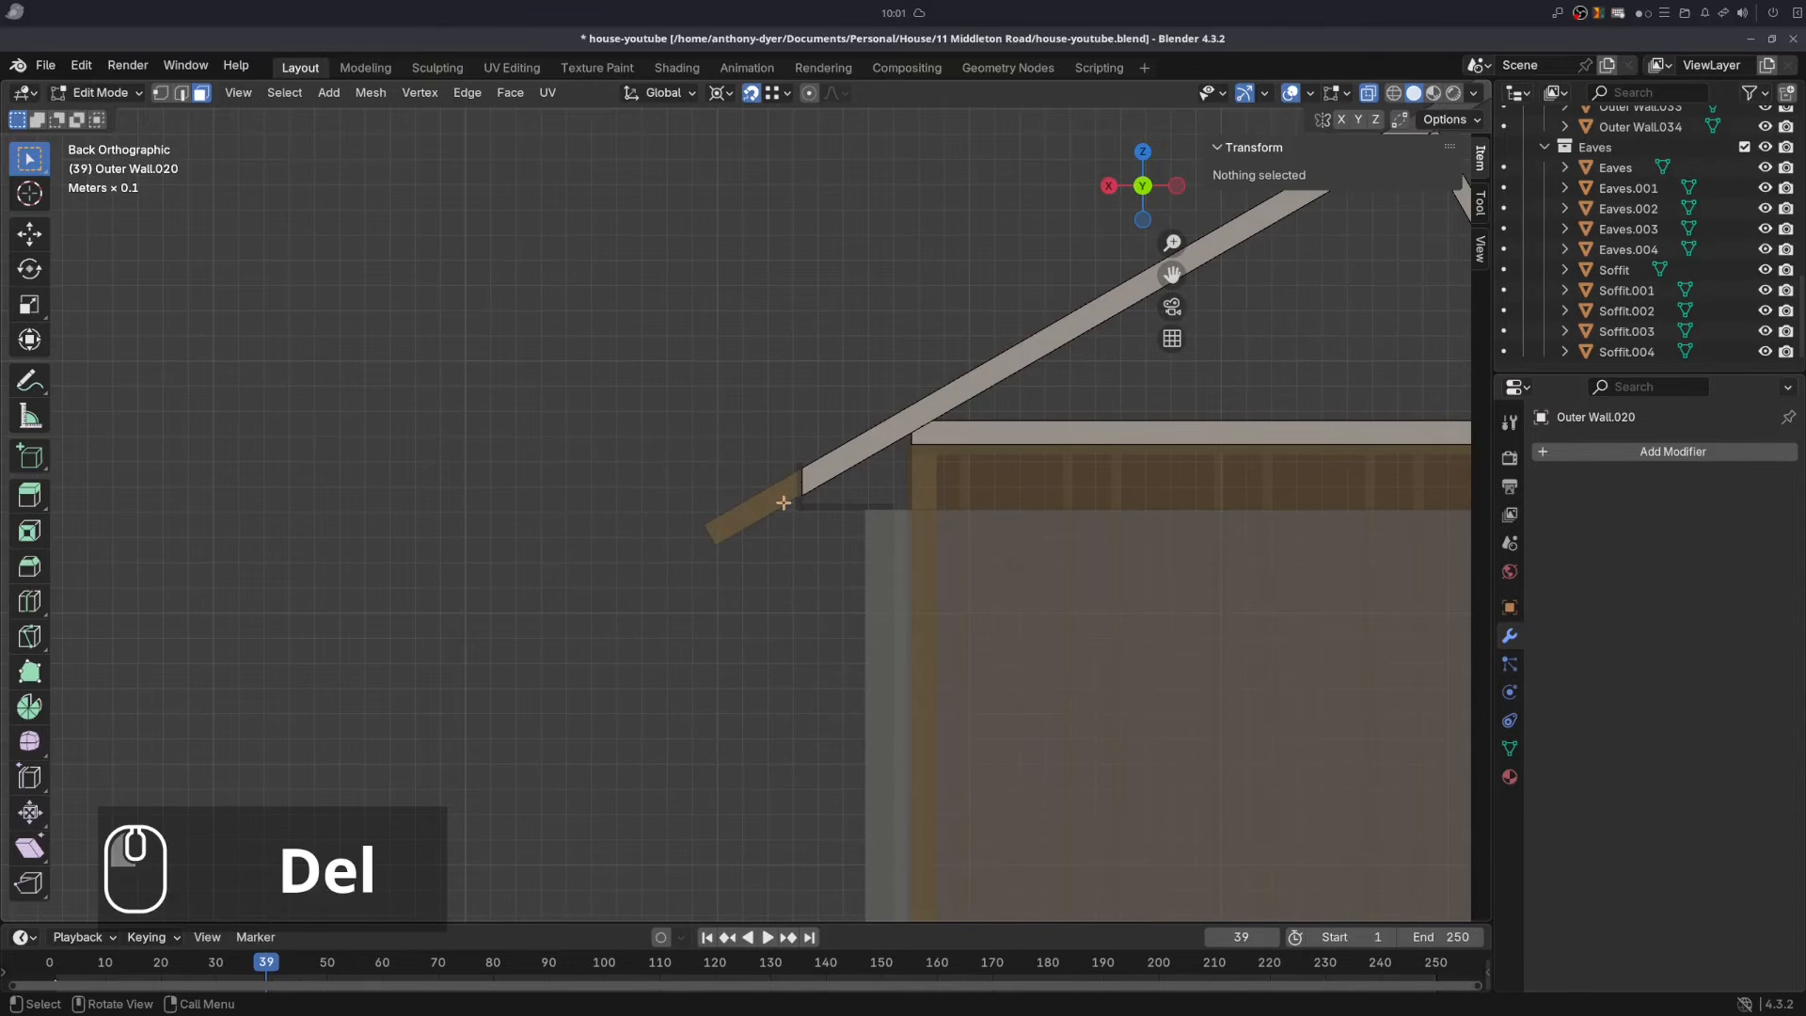
- Delete the severed outer-side rafter tails from the Outer Wall.030 truss and the trusses selected with it
middle_click_drag(745, 420, 759, 437)
key("Tab")
left_click(713, 462)
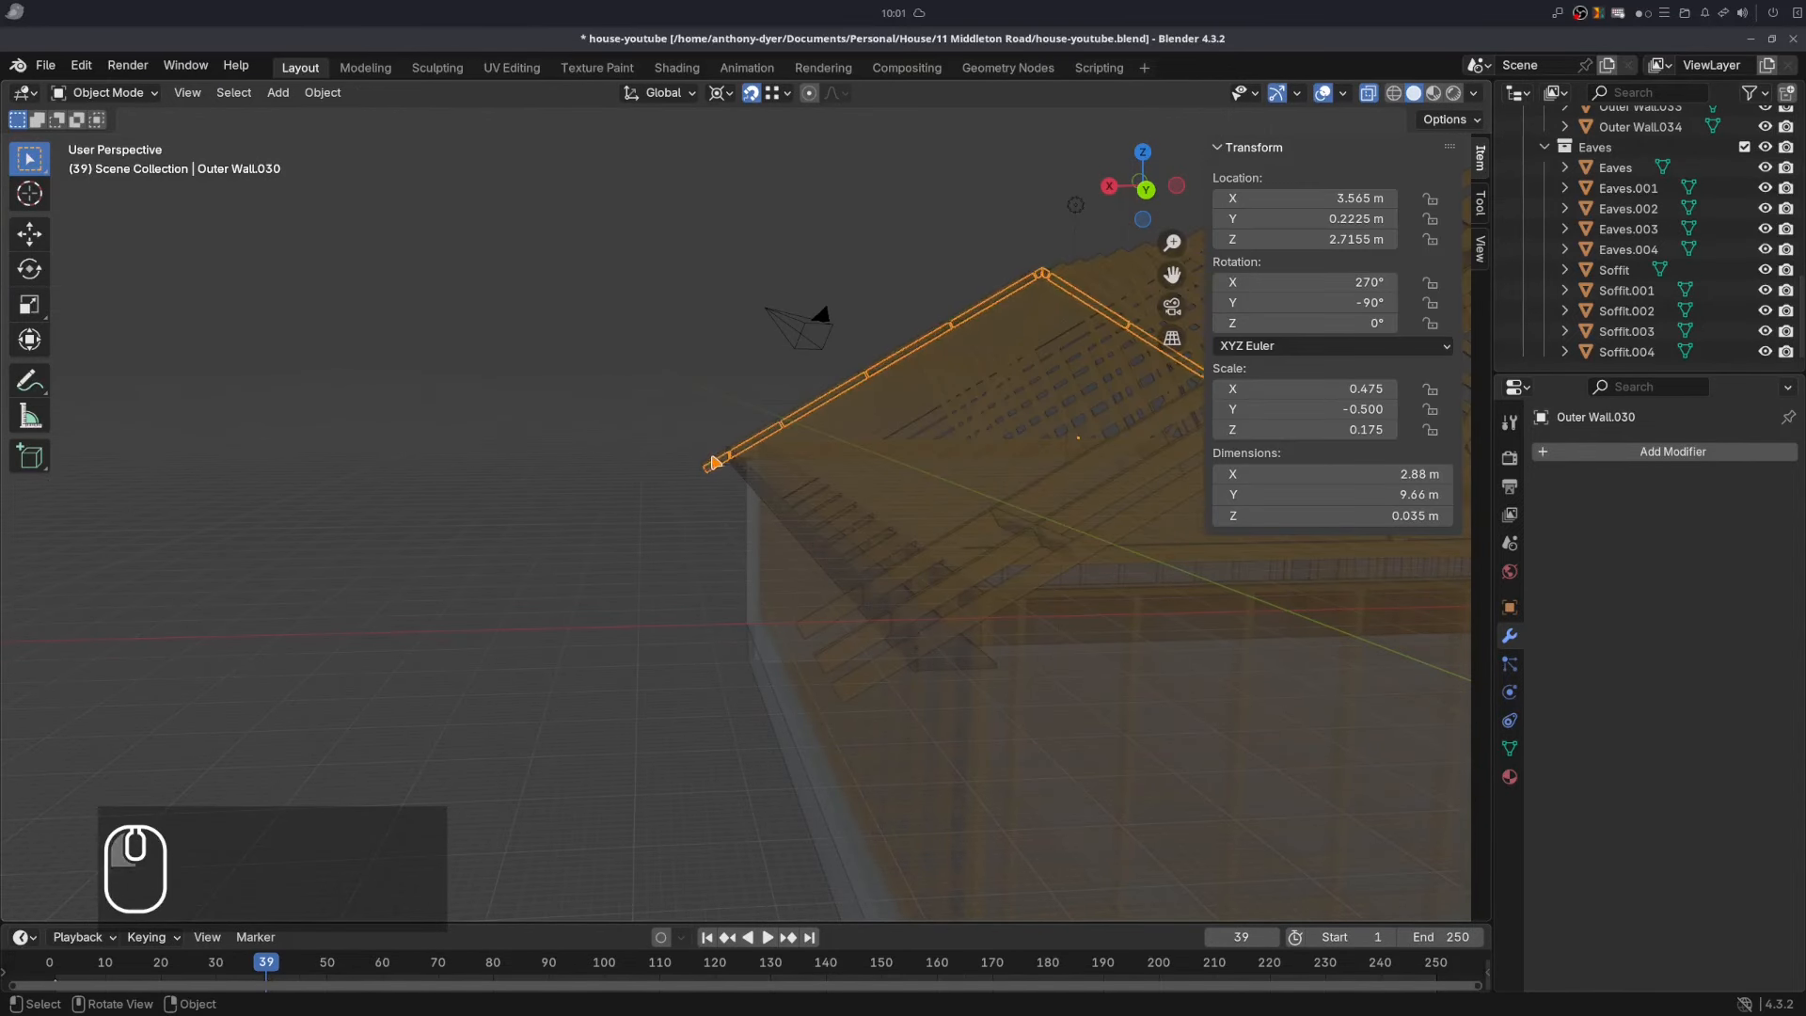
left_click(815, 626, "shift")
left_click(840, 682, "shift")
left_click(1145, 190)
scroll(707, 493, "up", 4)
key("Tab")
left_click_drag(690, 392, 801, 611)
key("Delete")
left_click(752, 457)
- Delete the severed rafter tails beyond the outer-side soffit board from the Outer Wall.029 truss and return to the solid object view
middle_click_drag(770, 329, 790, 351)
scroll(792, 357, "down", 2)
key("Tab")
left_click(988, 718)
key("Tab")
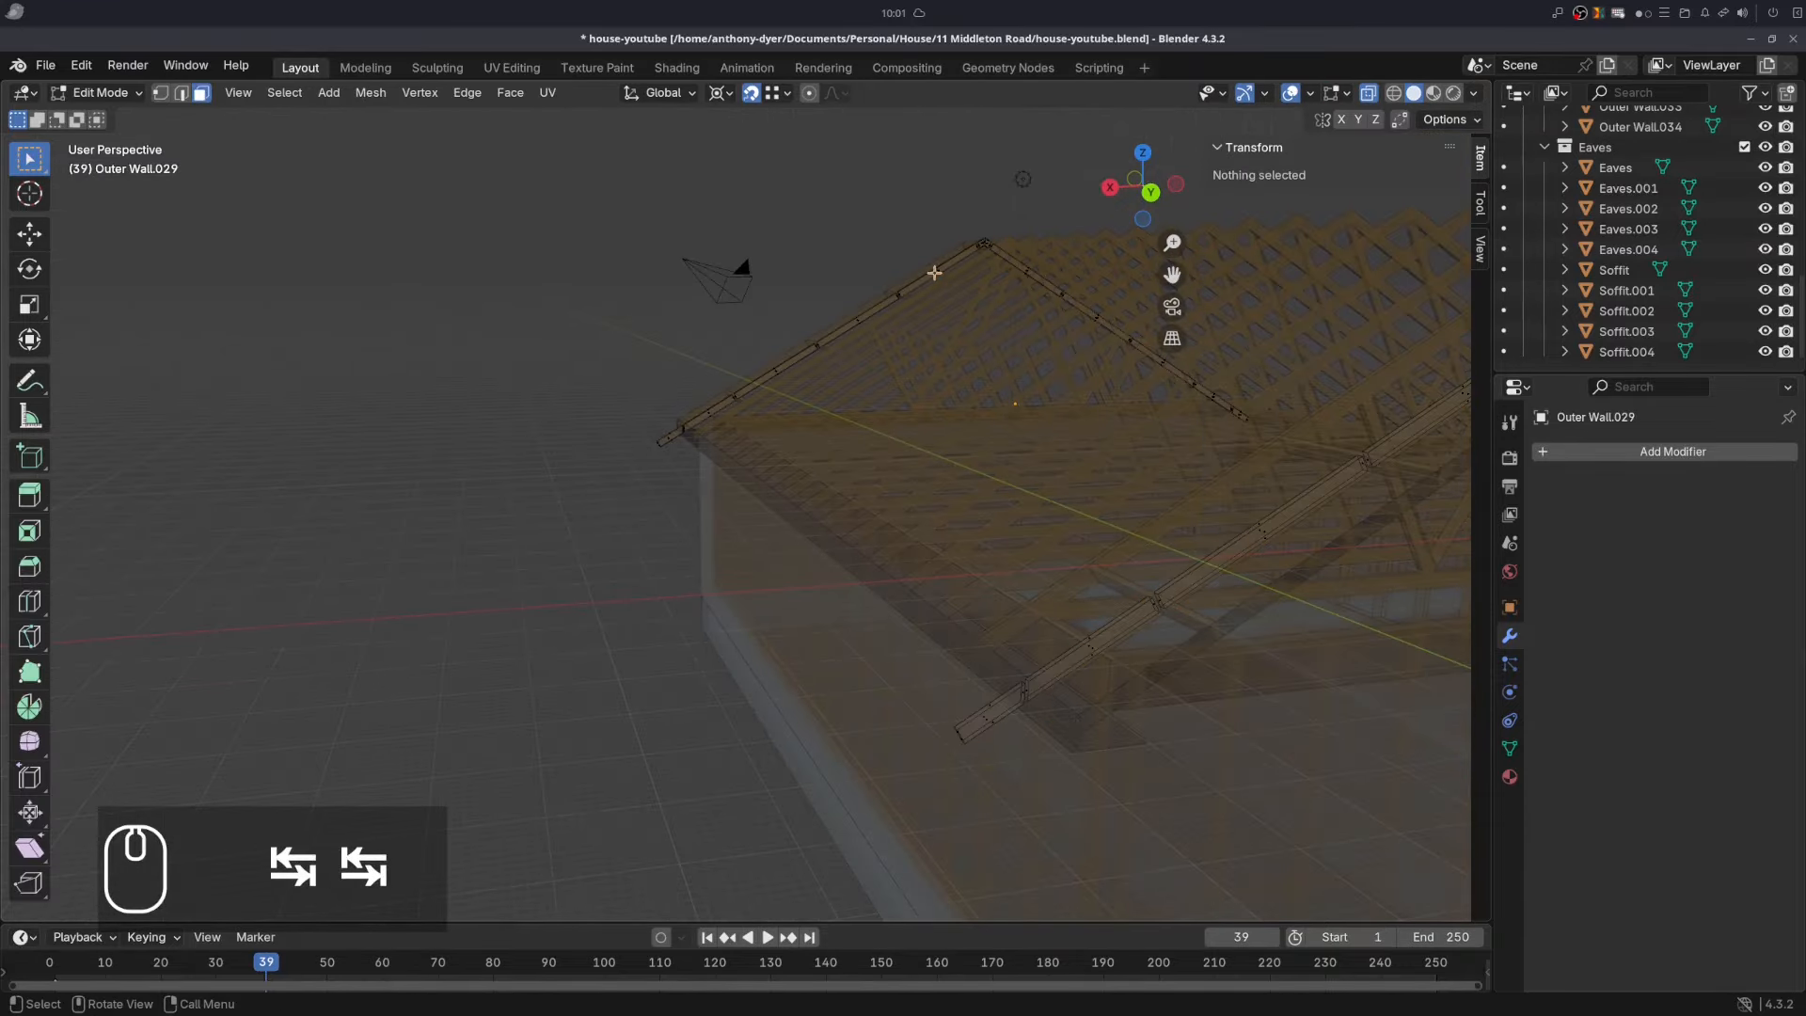
left_click(1147, 190)
scroll(644, 365, "up", 4)
left_click_drag(645, 365, 824, 644)
key("Delete")
left_click(822, 645)
middle_click_drag(684, 400, 702, 423)
key("Tab")
key("alt+z")
scroll(714, 496, "down", 2)
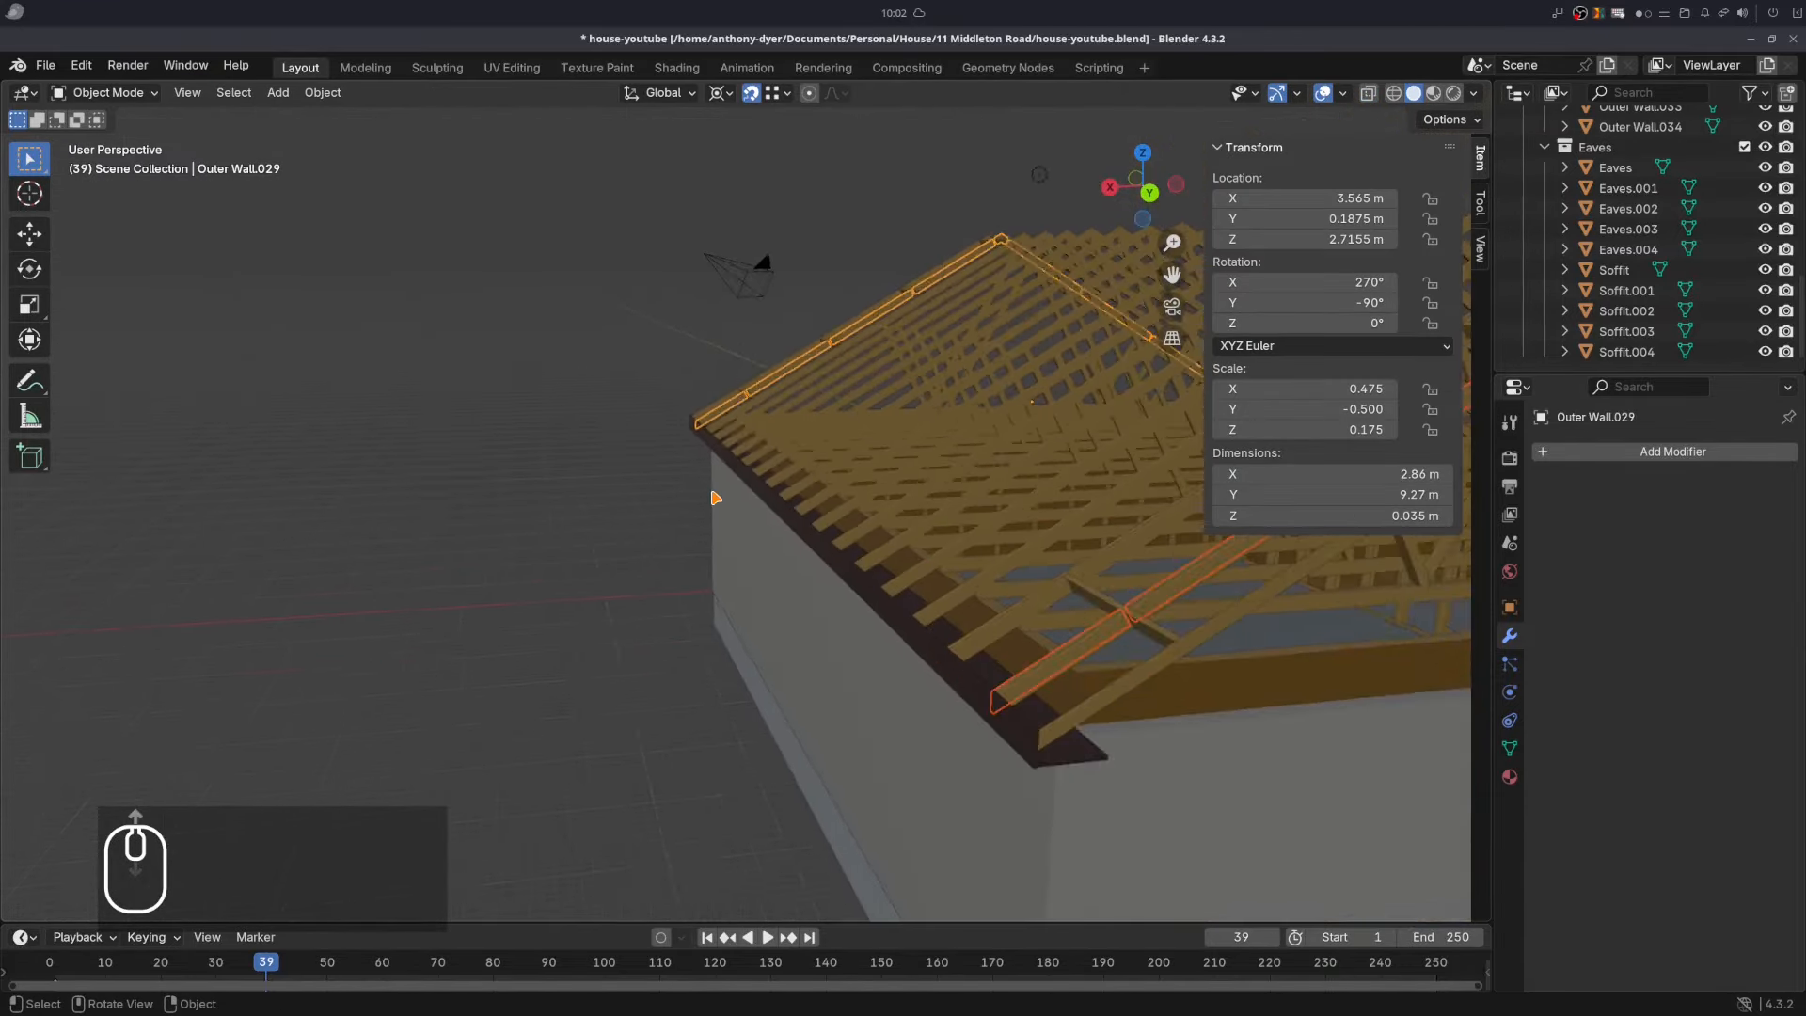
- Examine the trimmed rafter ends along the eaves and the end trusses up to the ridge for missing geometry
scroll(714, 496, "up", 2)
middle_click_drag(878, 657, 613, 624, "shift")
scroll(617, 624, "down", 5)
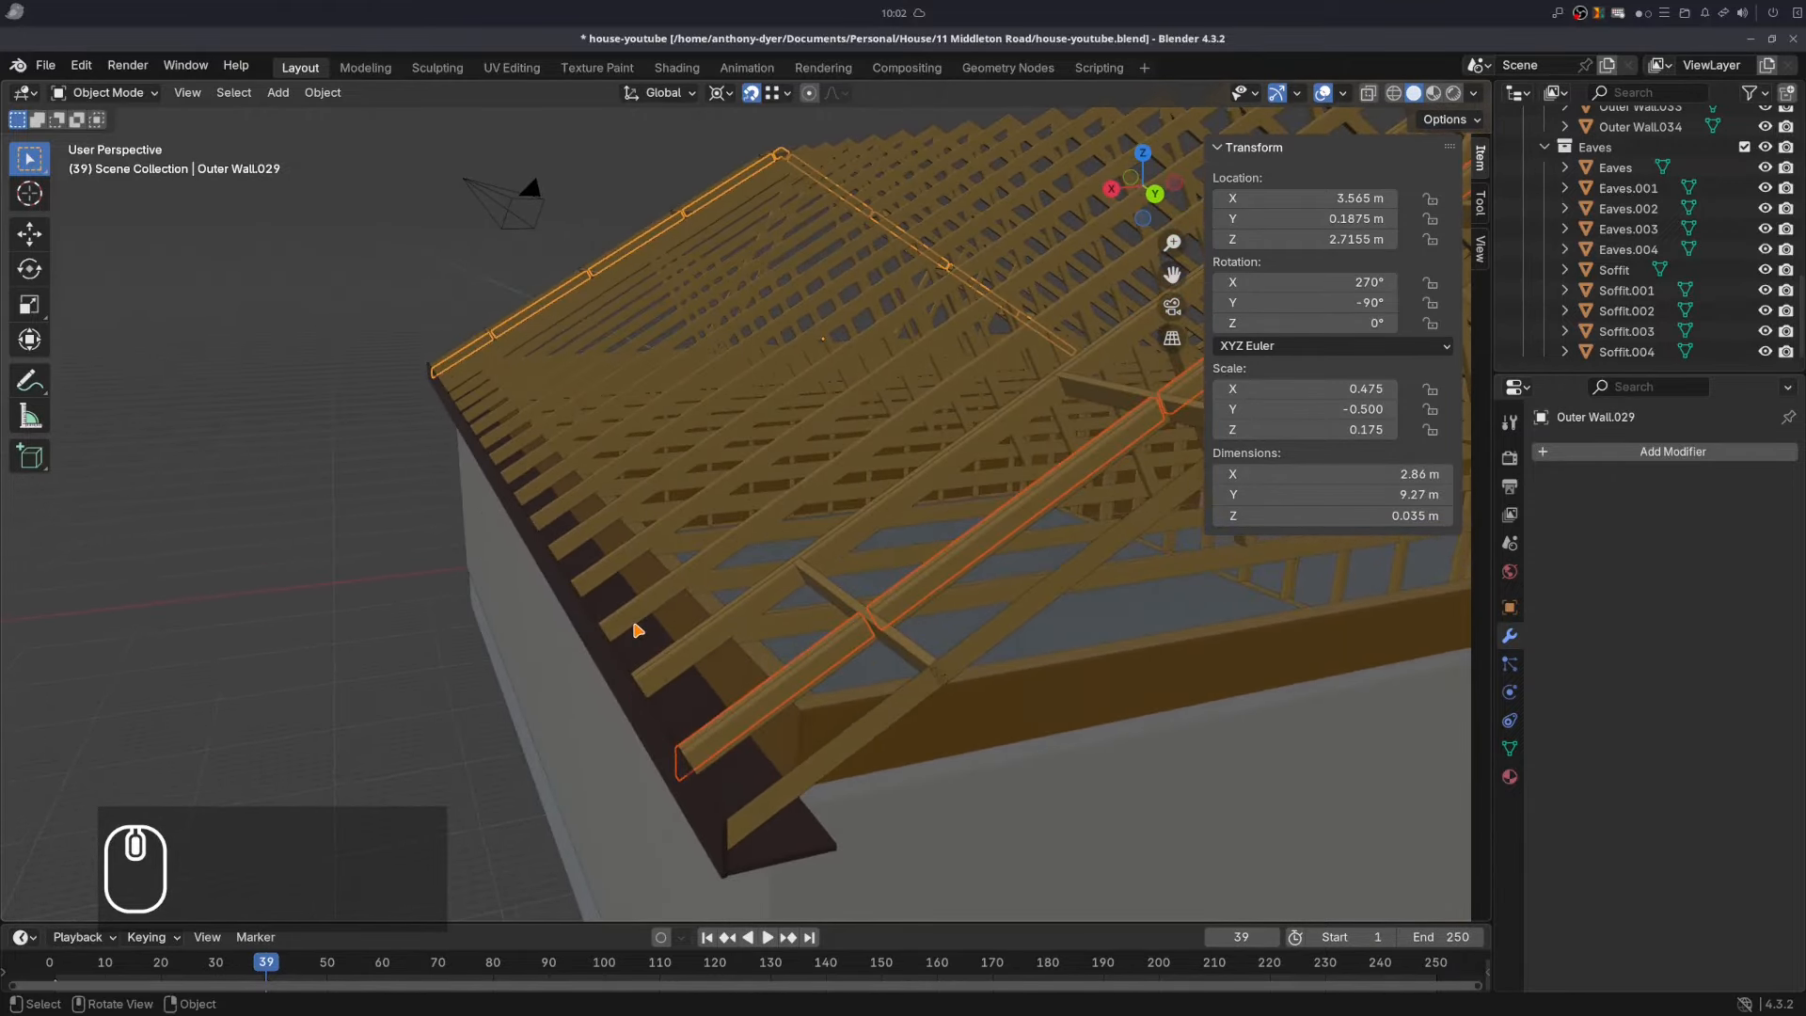
scroll(637, 630, "down", 2)
middle_click_drag(748, 513, 700, 553)
scroll(1064, 496, "up", 2)
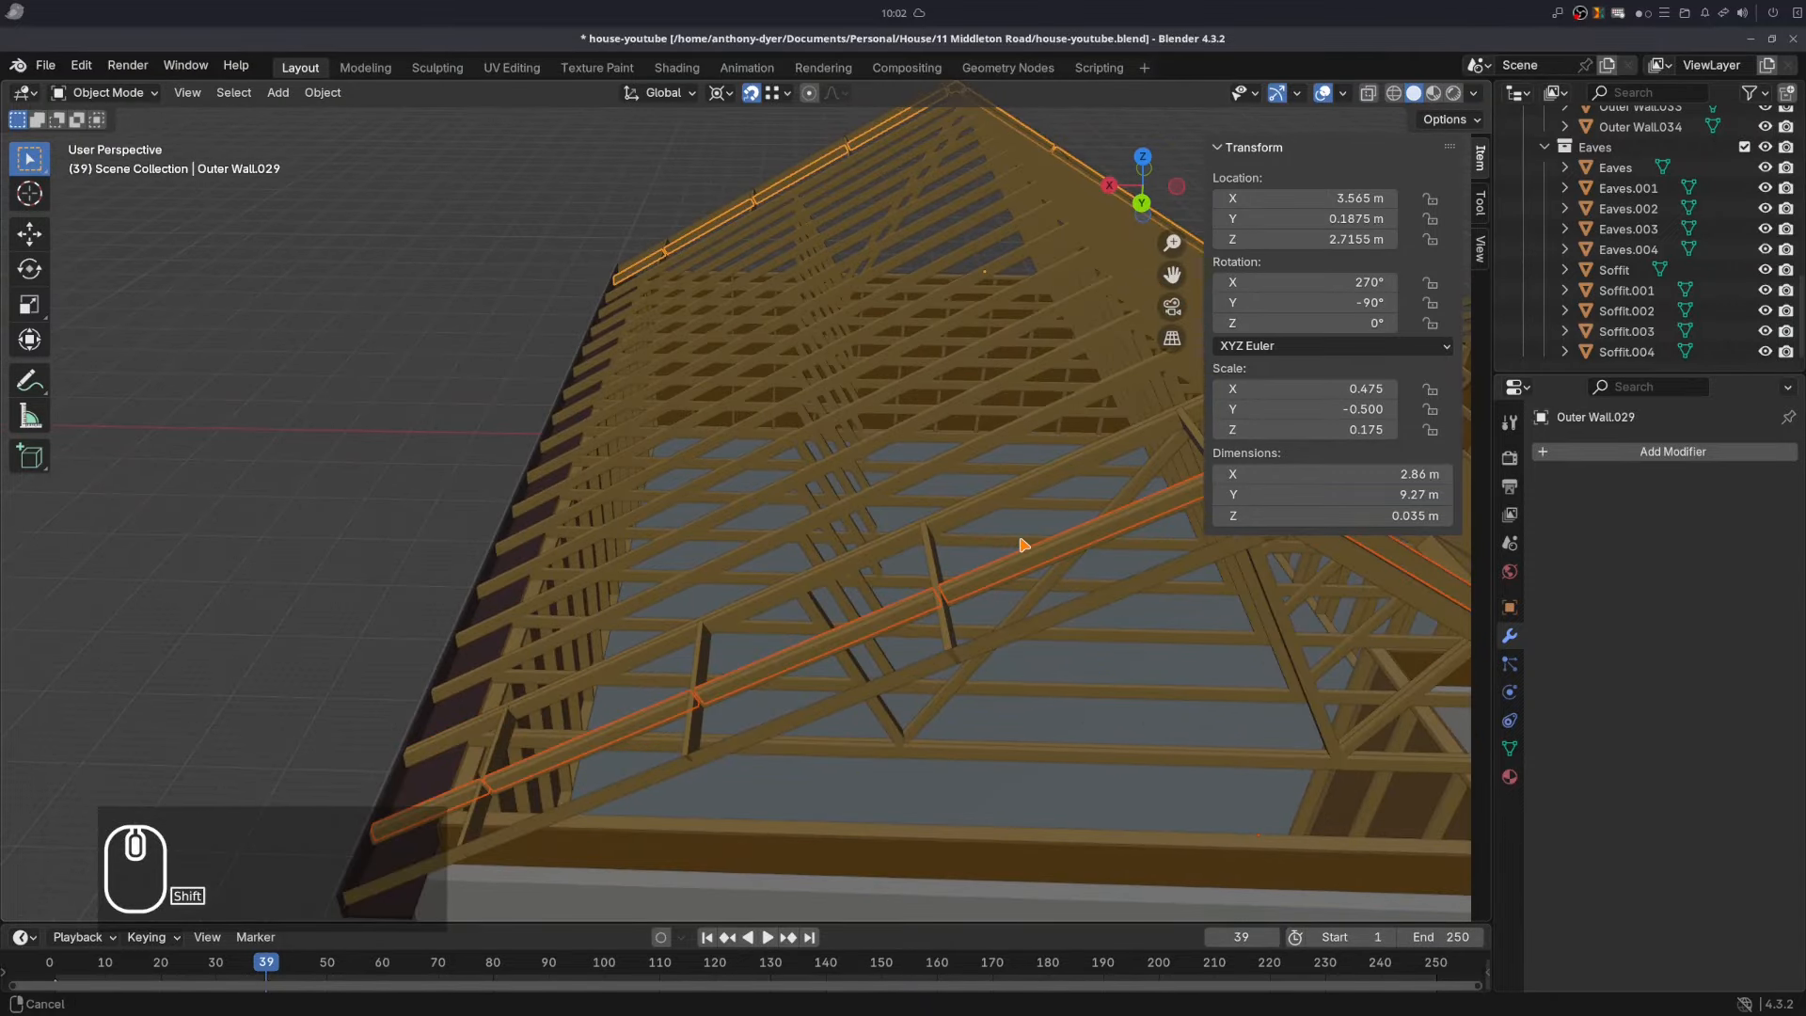
middle_click_drag(1023, 546, 787, 543, "shift")
scroll(749, 536, "up", 4)
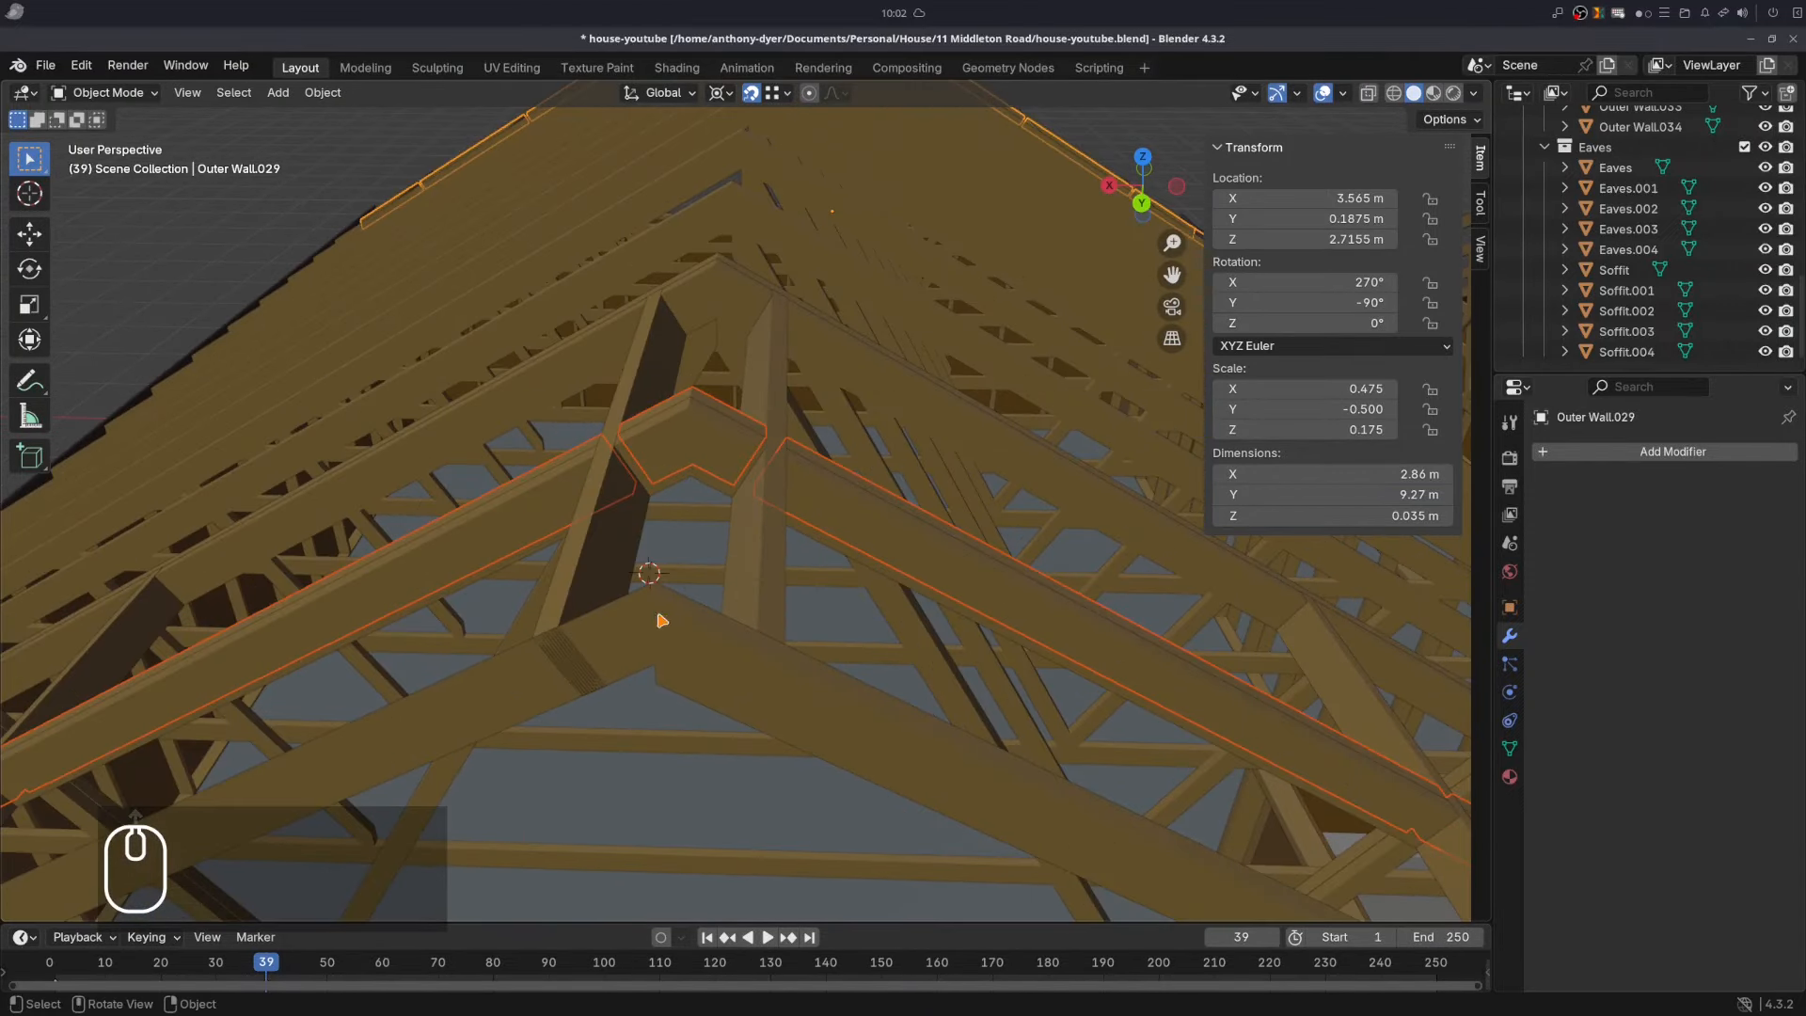
scroll(656, 618, "down", 4)
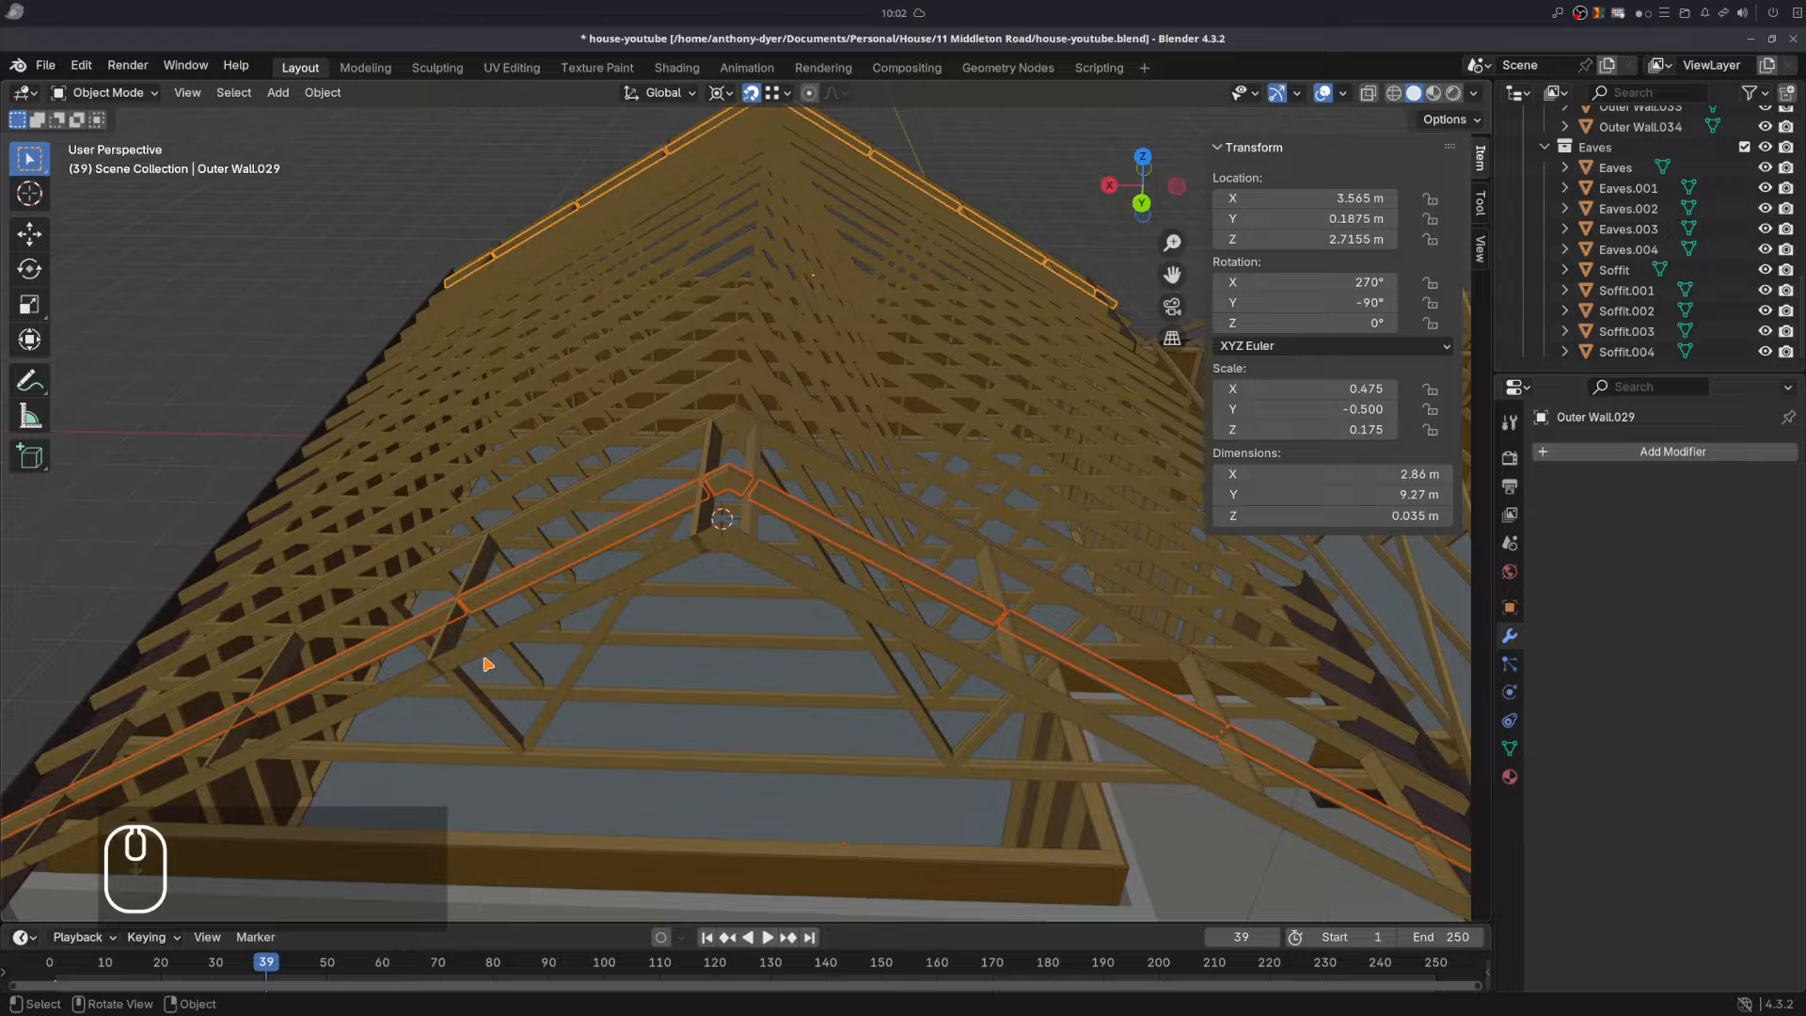
middle_click_drag(487, 664, 499, 605, "shift")
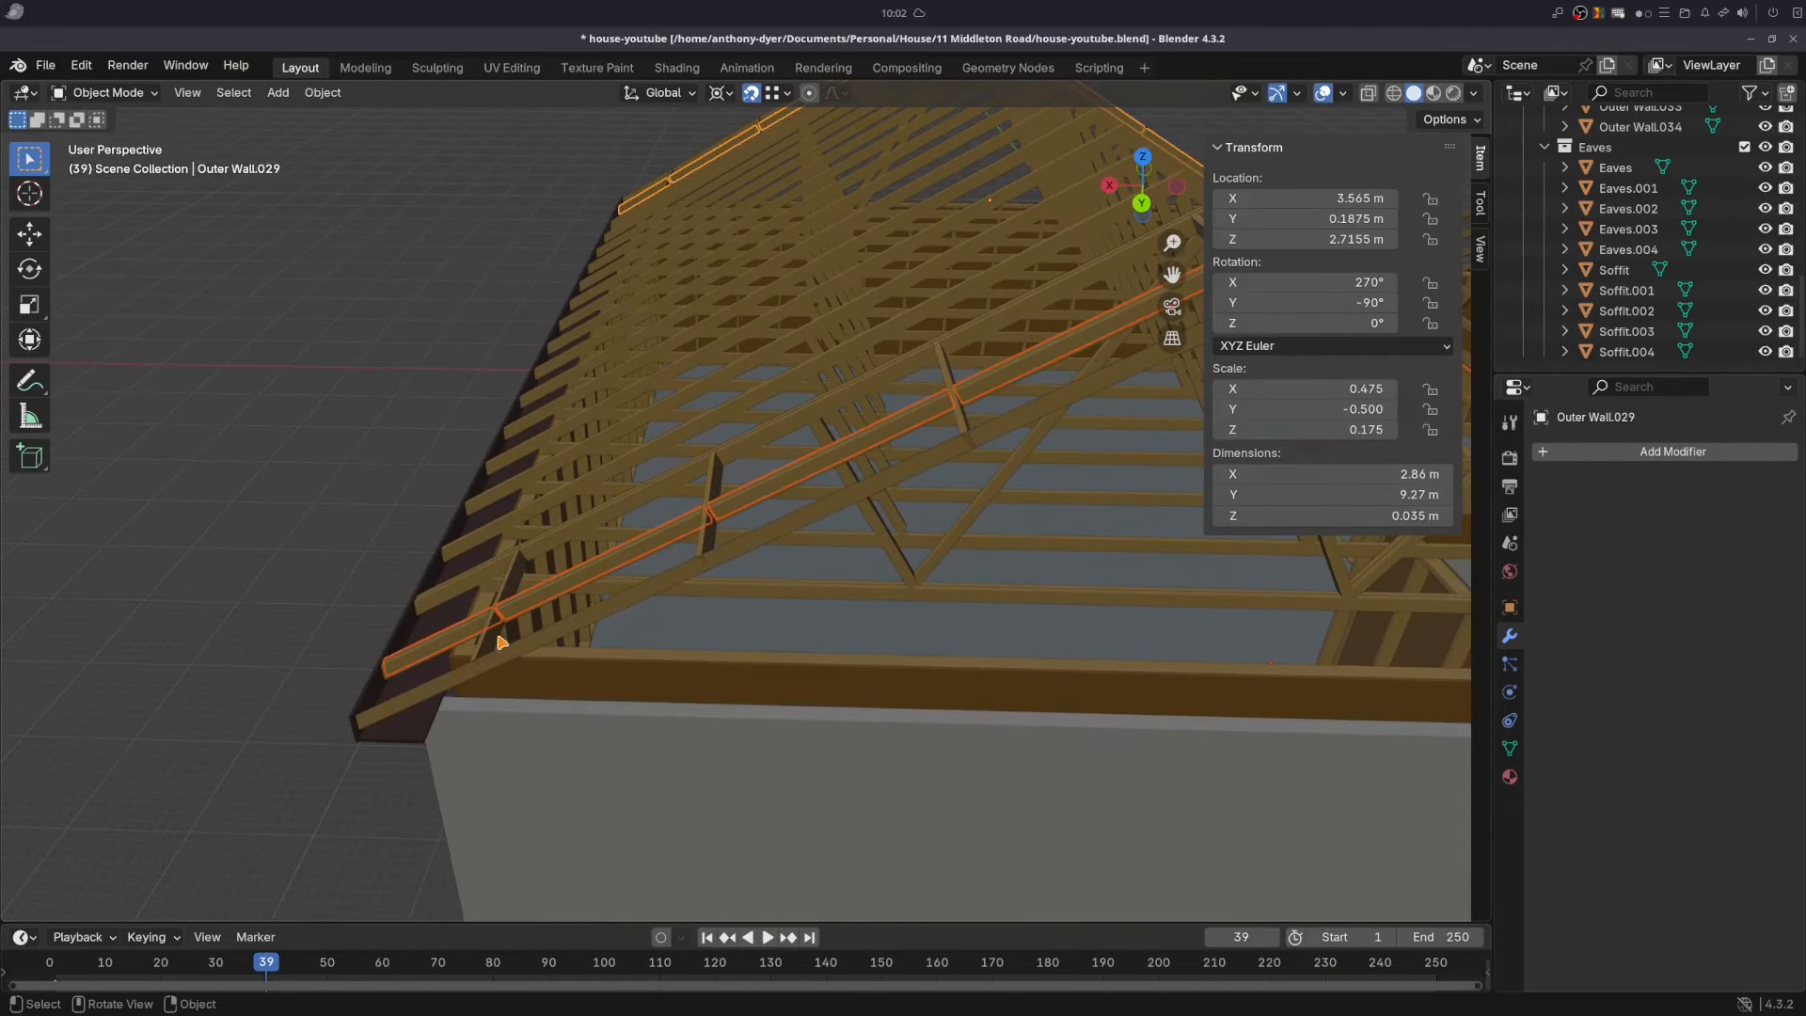
scroll(488, 541, "up", 3)
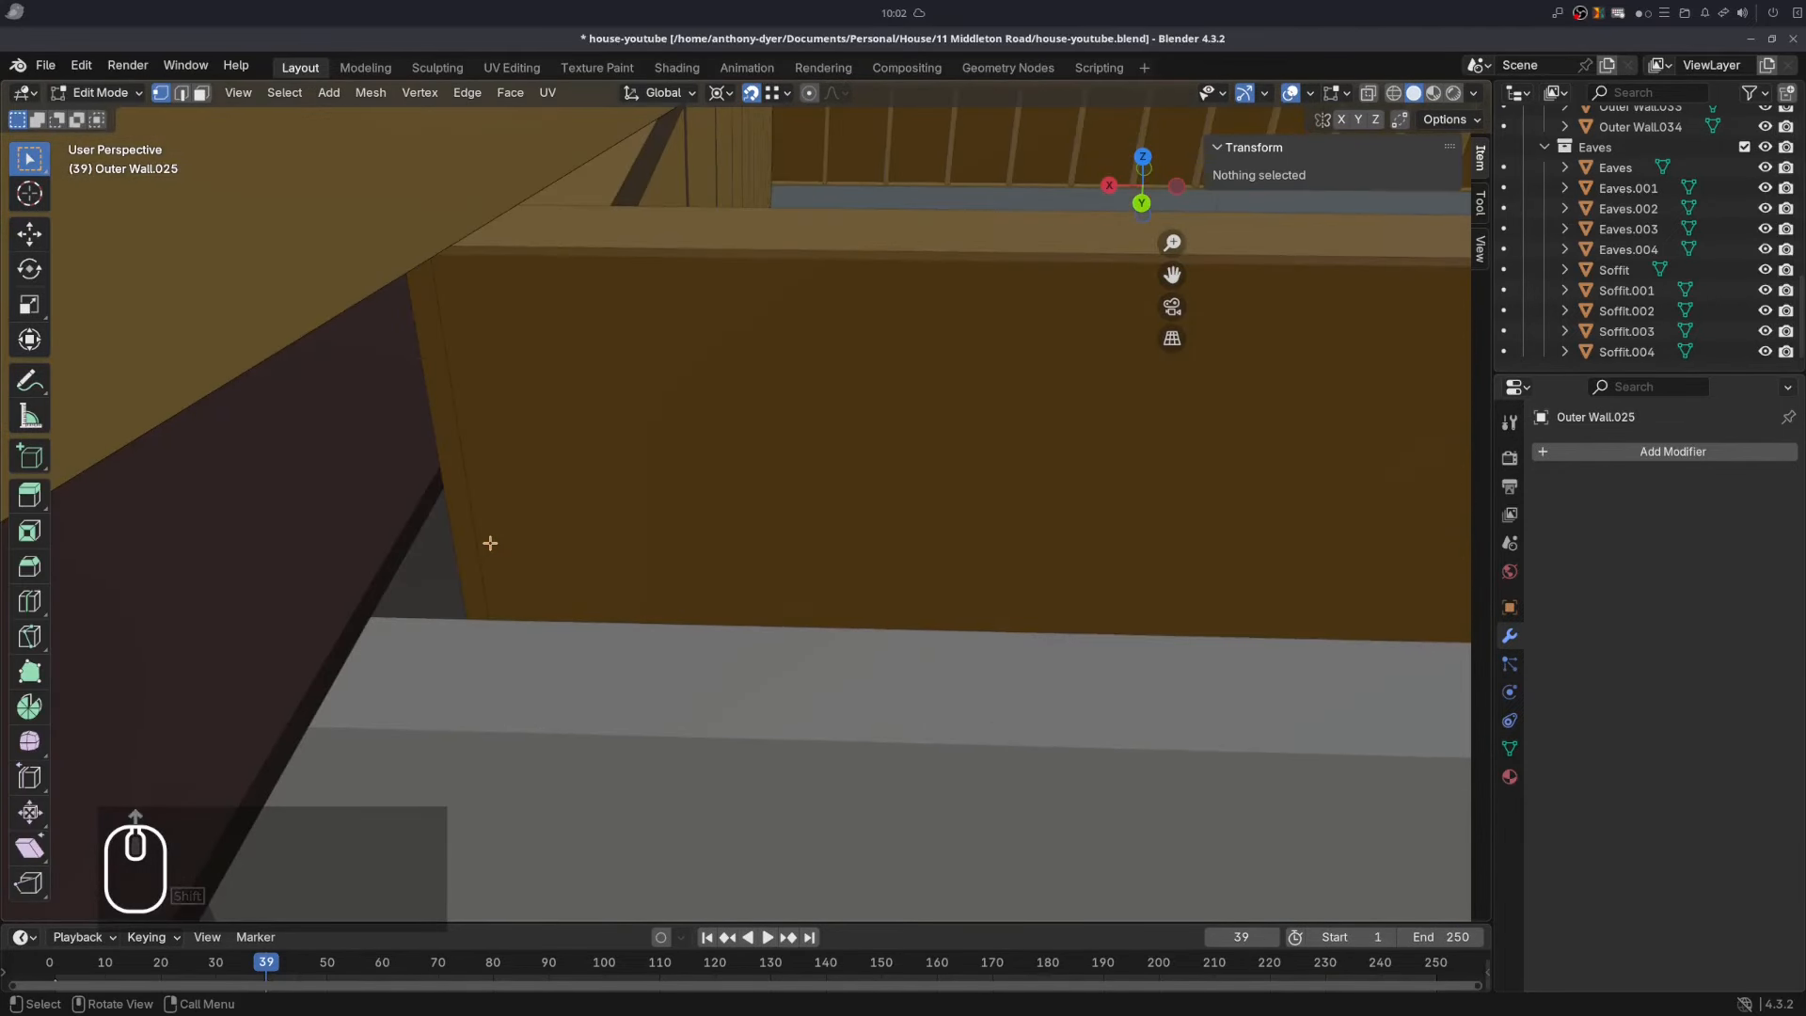
scroll(481, 547, "down", 4)
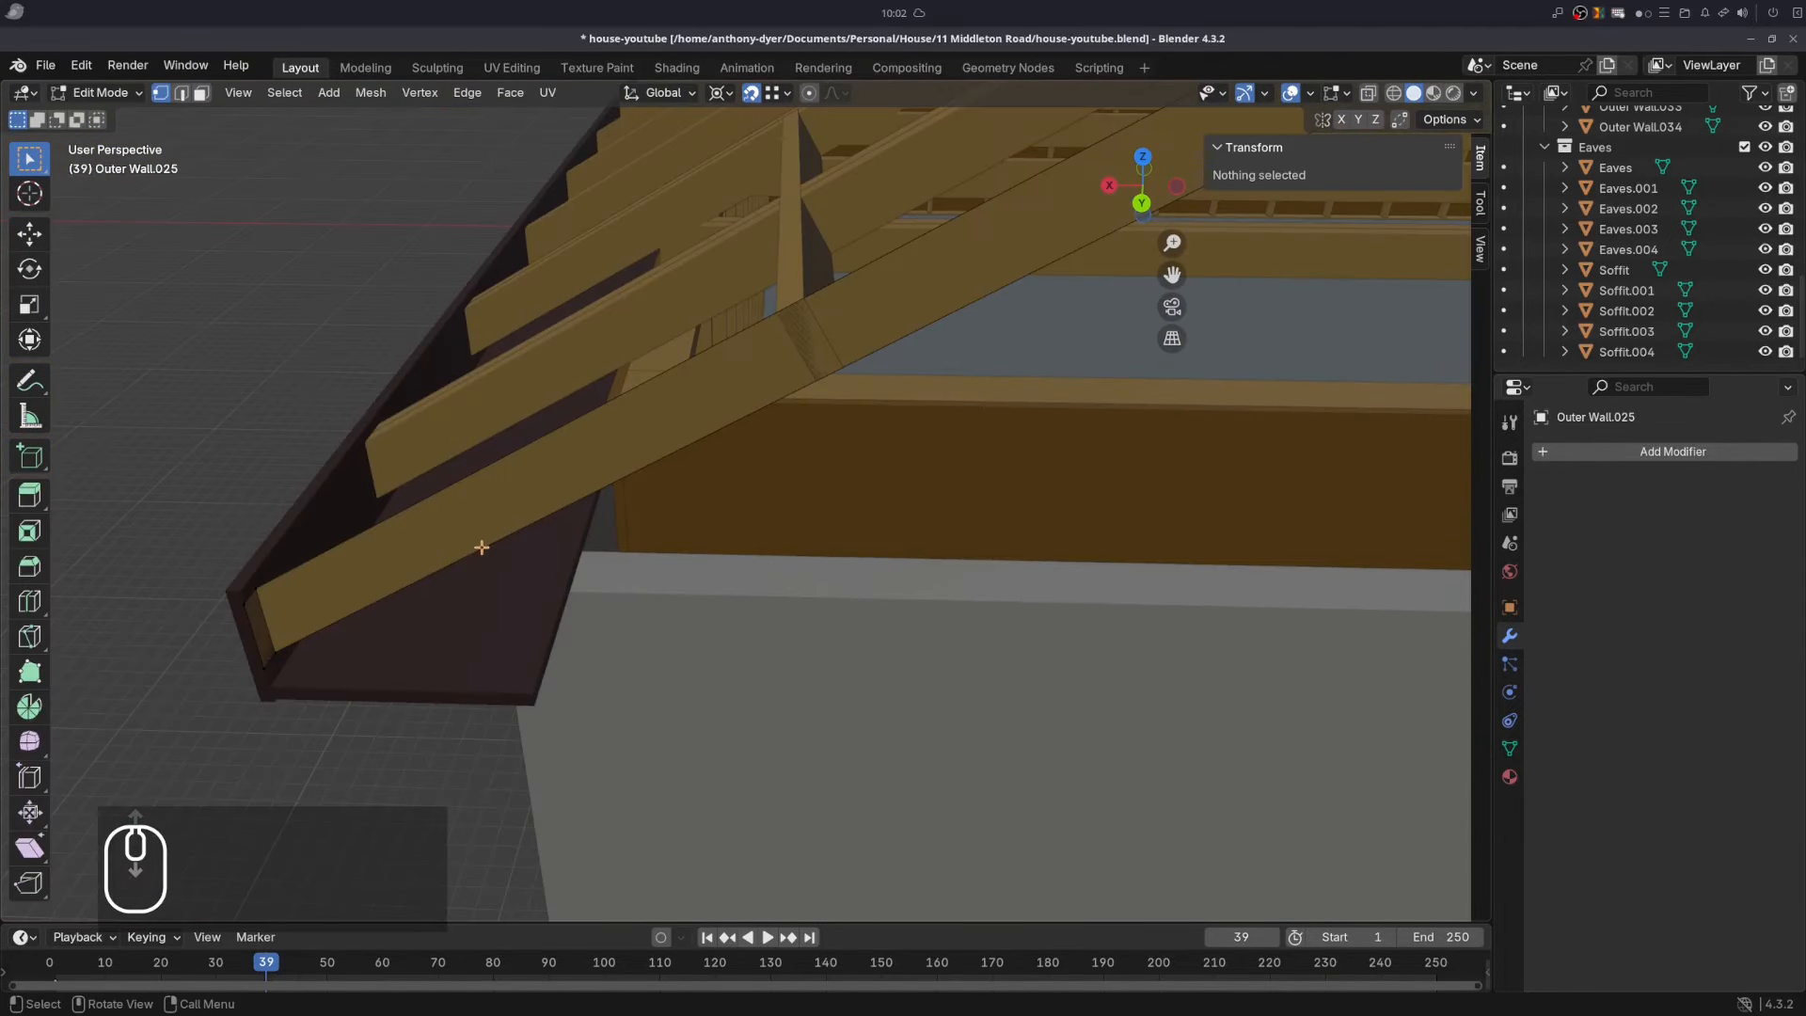
- Create the missing lower edge of the Outer Wall.025 rafter between its eaves and ridge vertices and fill the missing faces
left_click(247, 612)
scroll(256, 650, "down", 3)
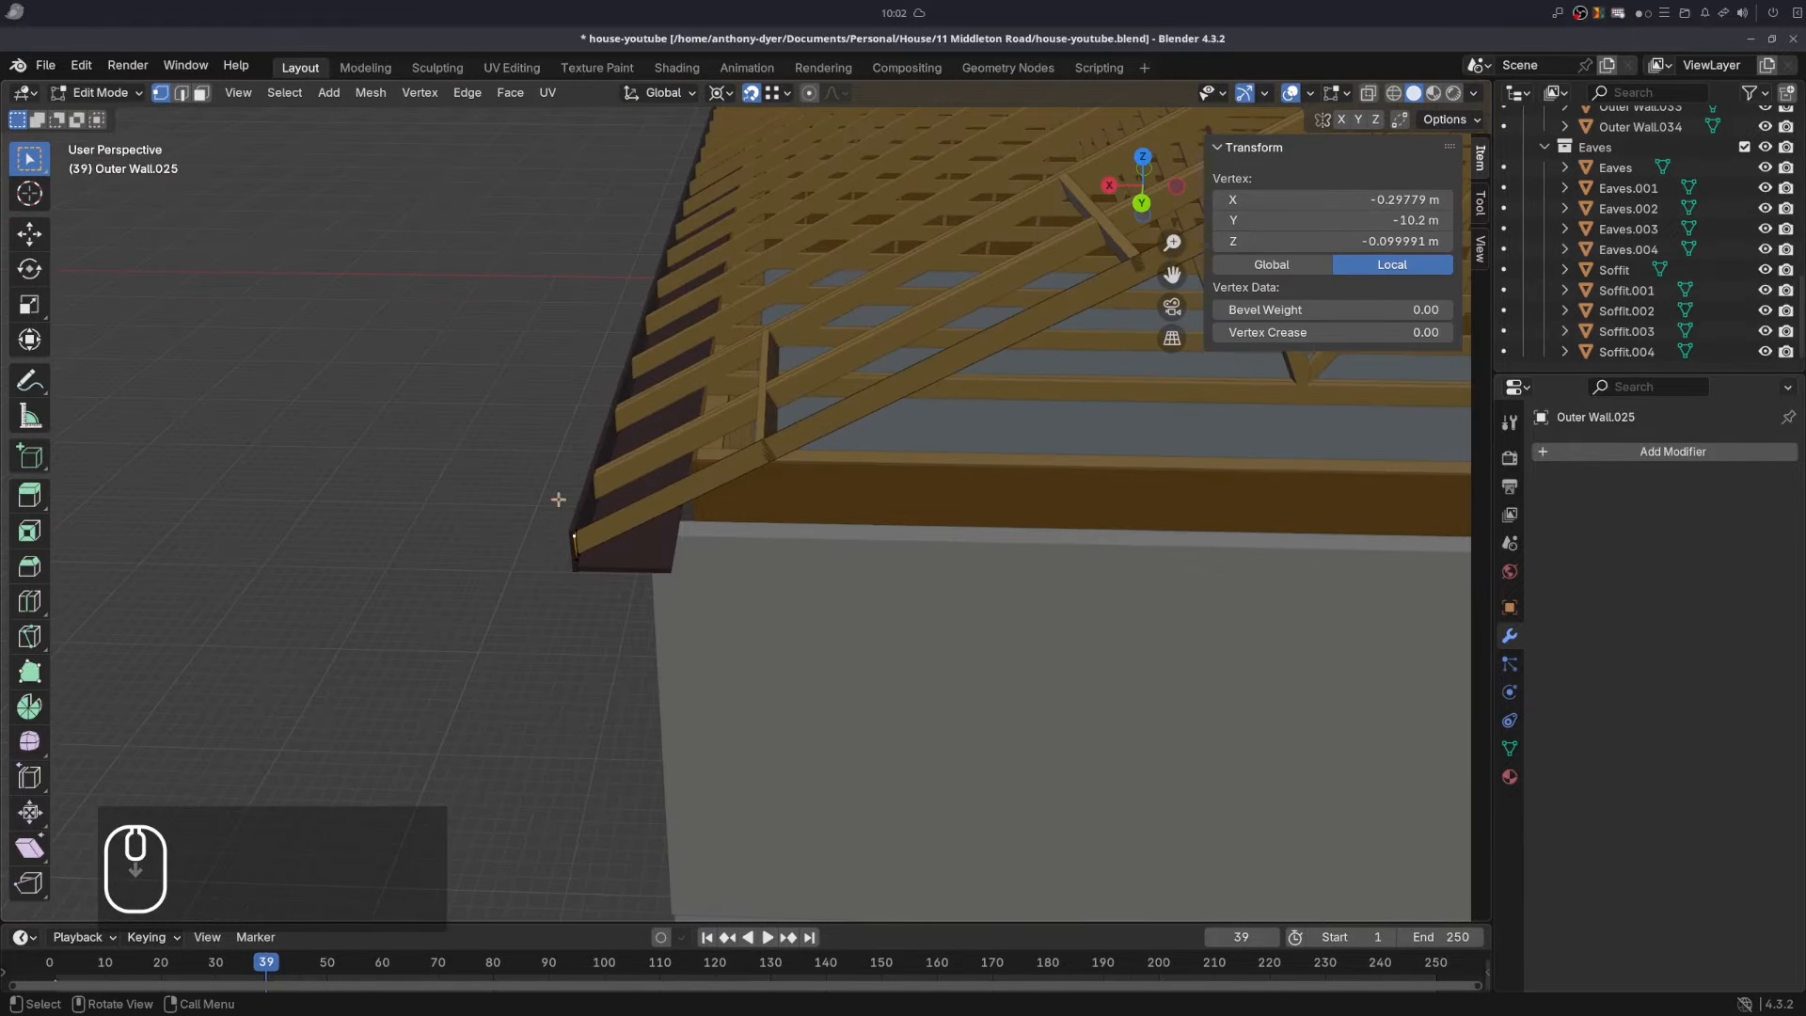
middle_click_drag(647, 475, 576, 511)
scroll(576, 512, "down", 4)
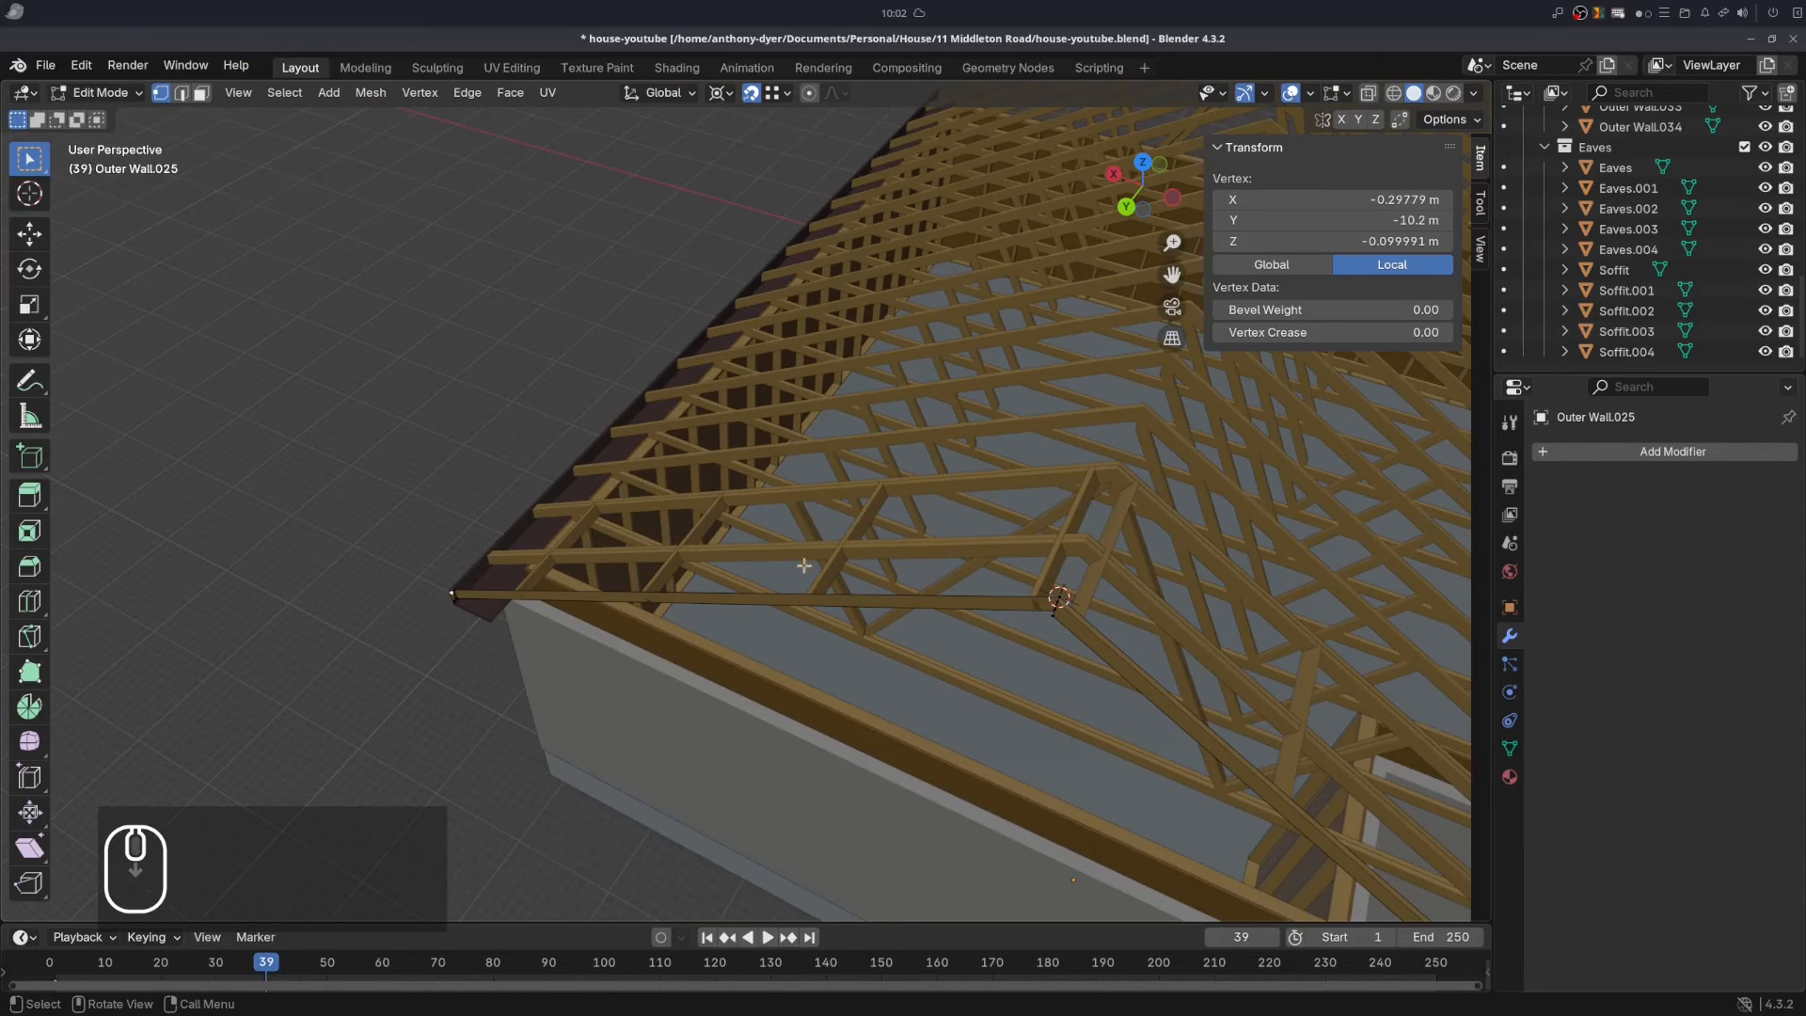
scroll(1072, 617, "up", 2)
left_click(1269, 683, "shift")
key("KP_Decimal")
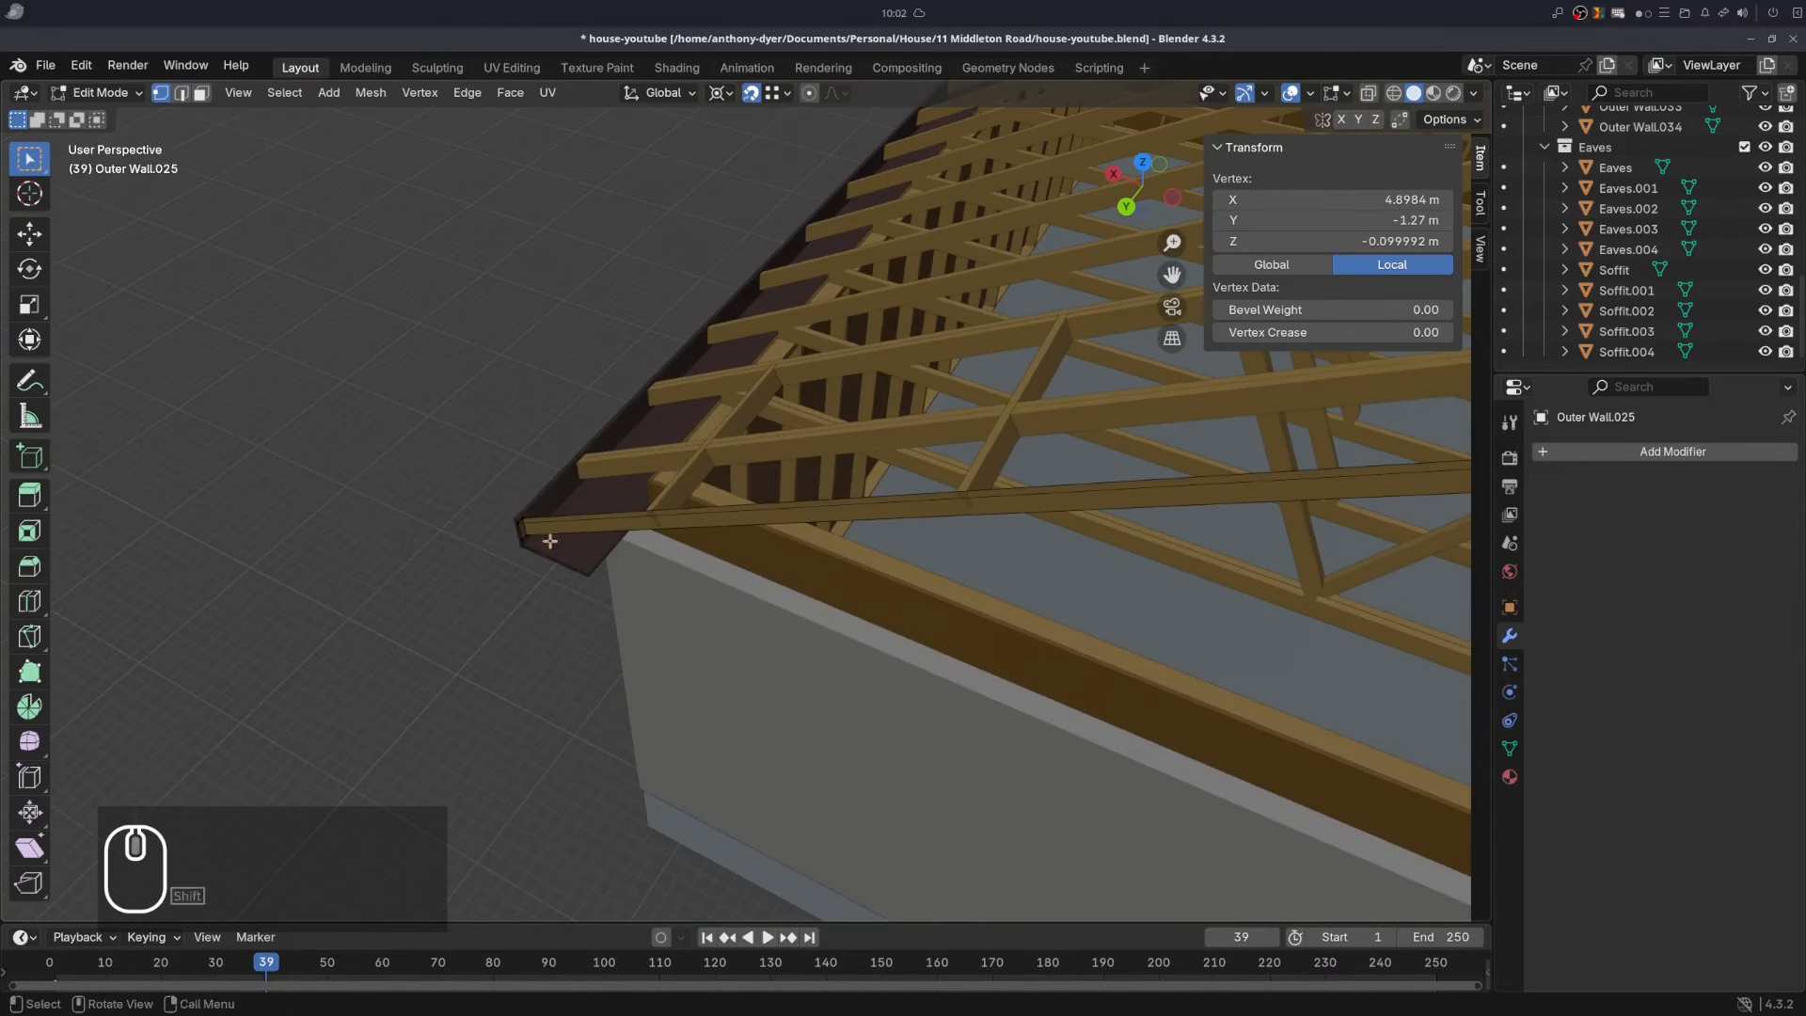
key("f")
key("Escape")
key("2")
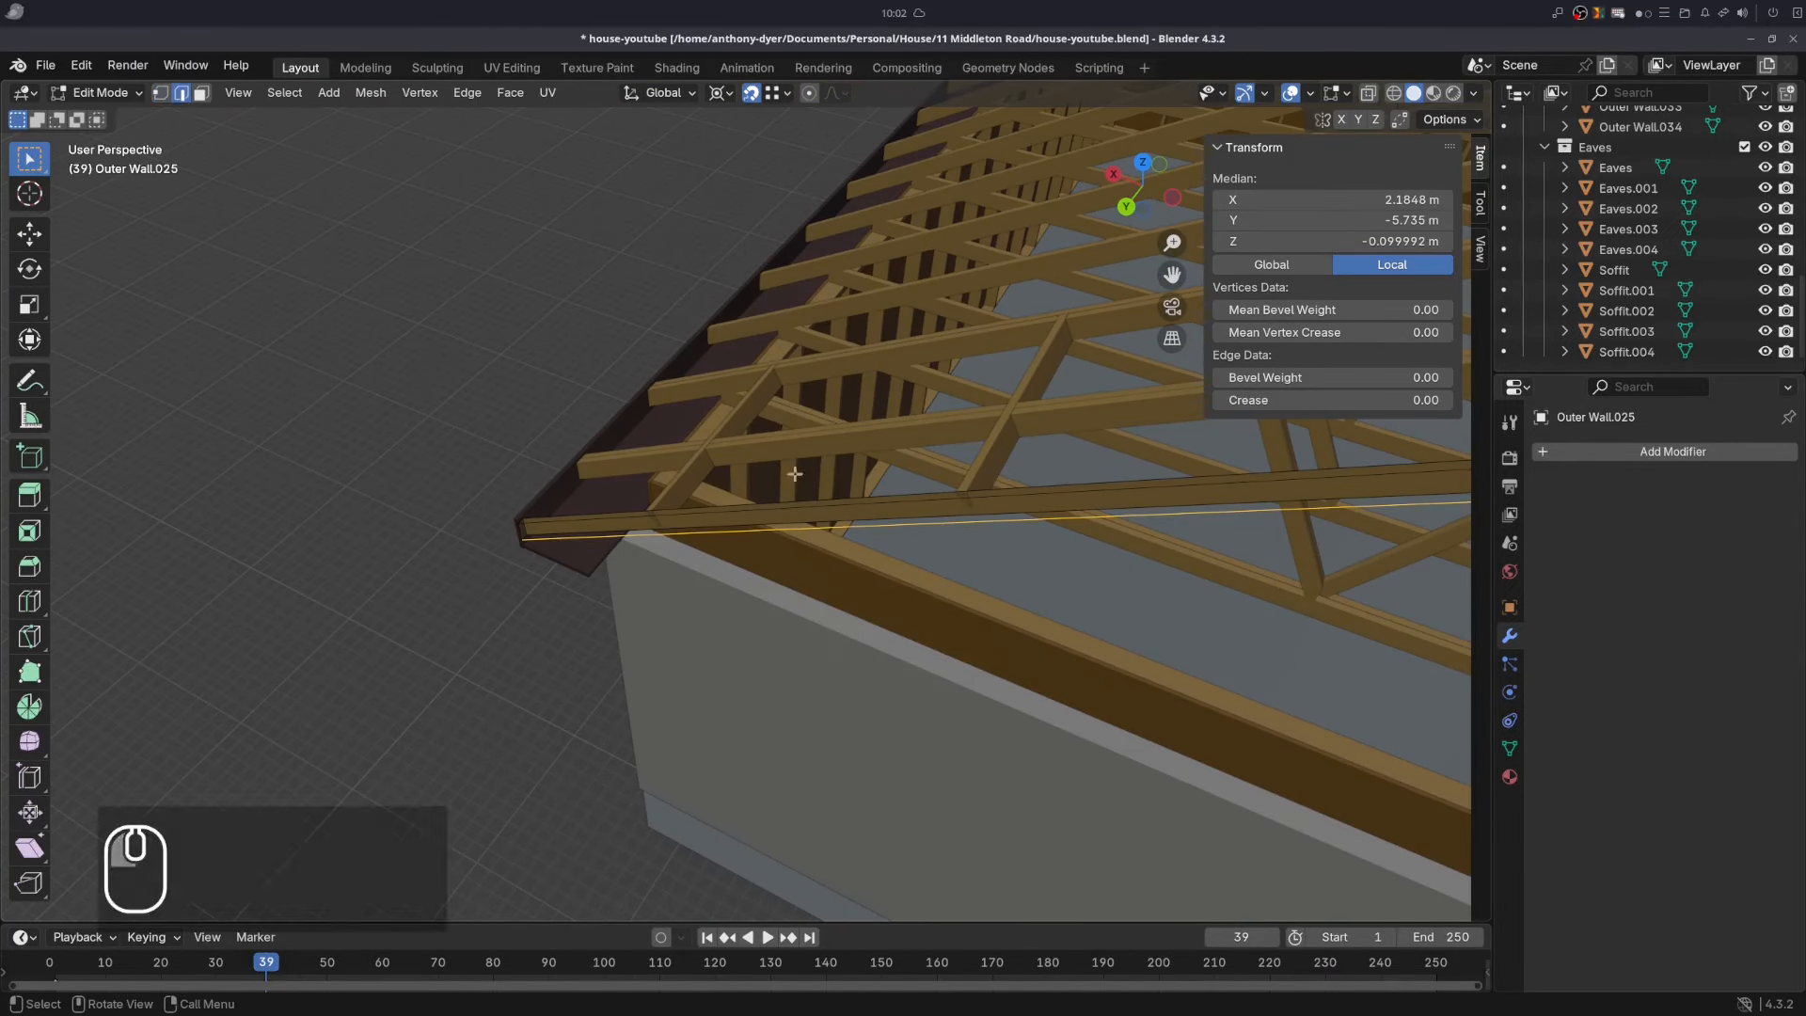
key("f")
key("f")
key("f")
middle_click_drag(639, 437, 693, 529)
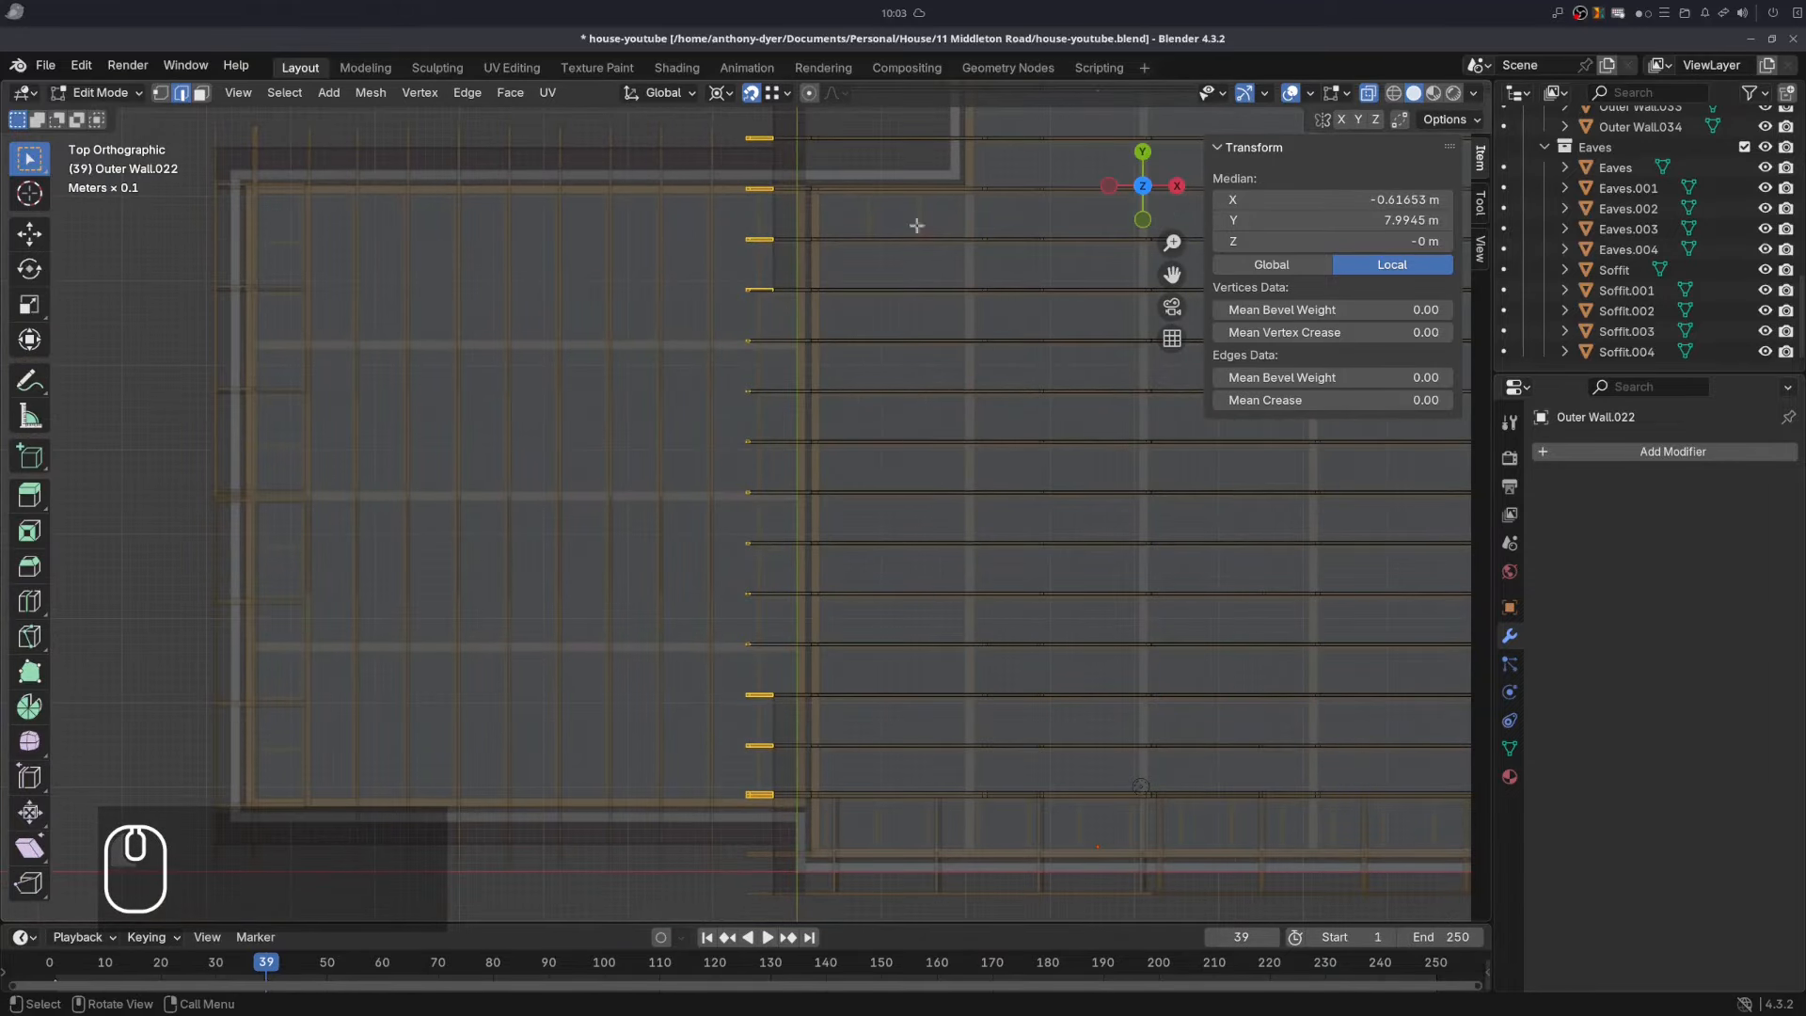
- Delete the severed rafter tails beyond the rear inner-side soffit board, with Outer Wall.022 and its neighbouring trusses in Edit Mode
middle_click_drag(698, 158, 731, 459, "shift")
scroll(738, 457, "up", 2)
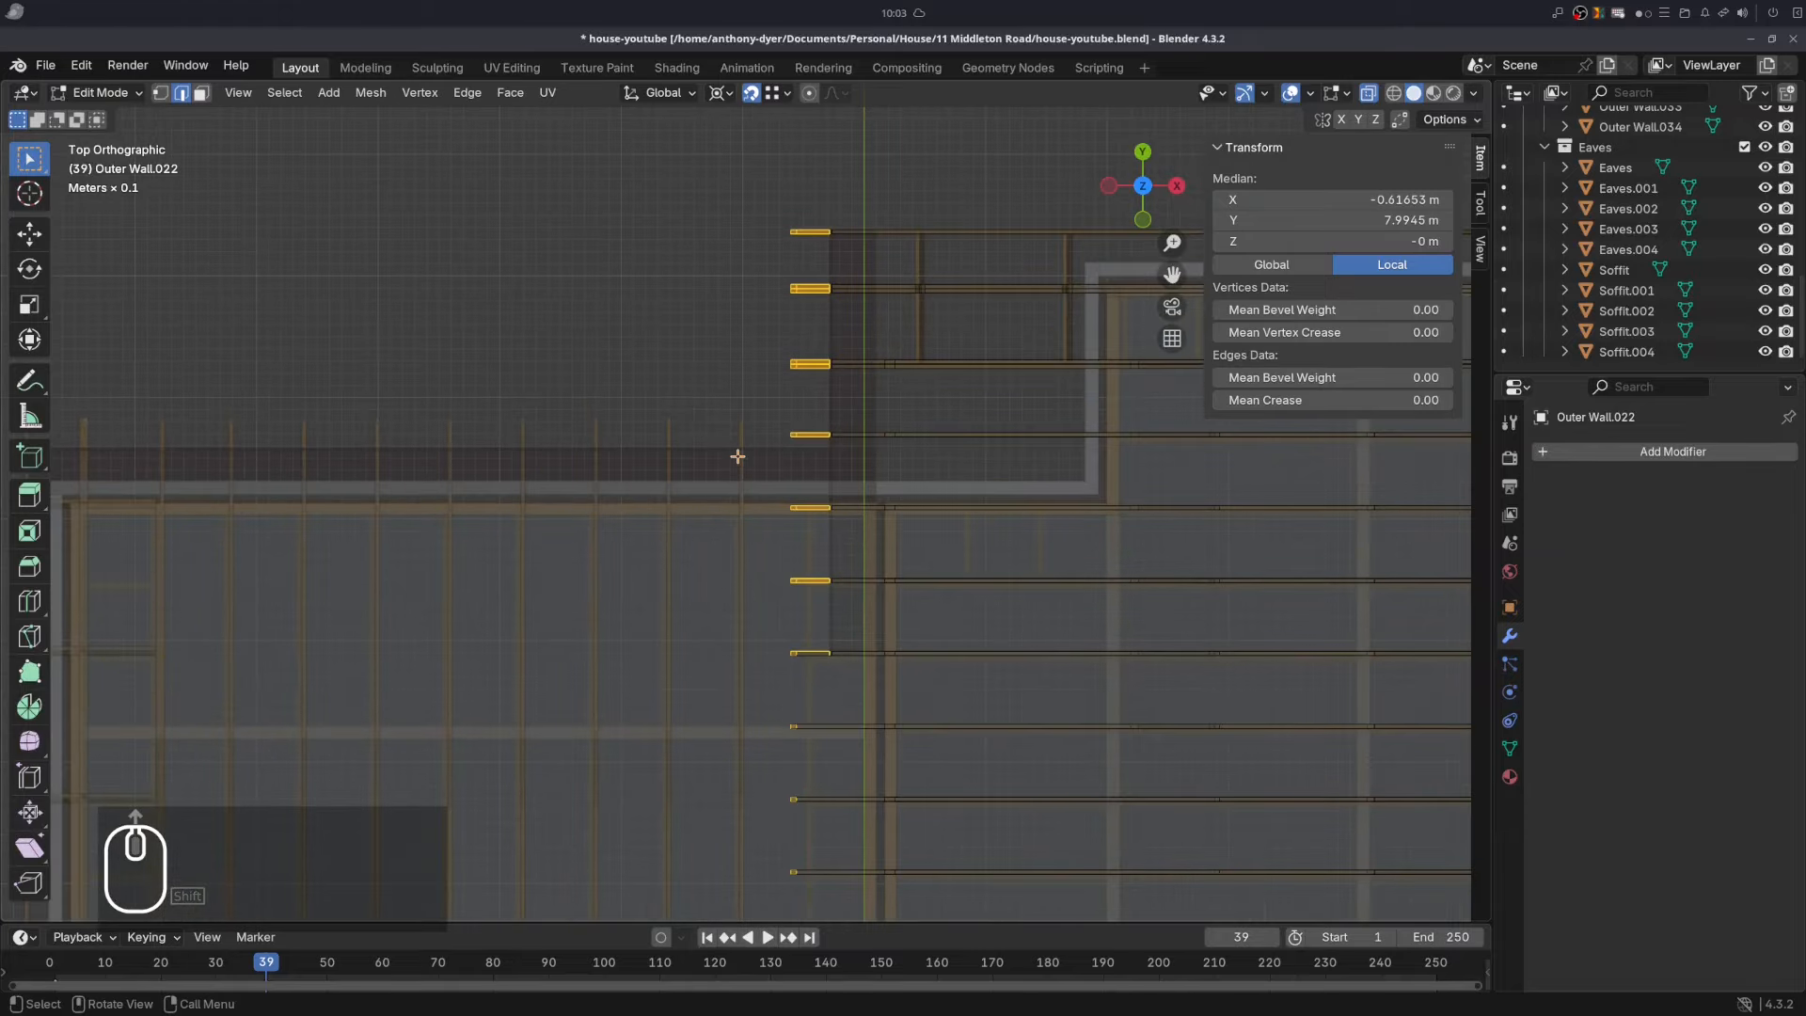
left_click_drag(767, 199, 828, 678)
scroll(828, 677, "up", 3)
key("x")
left_click(827, 649)
scroll(827, 649, "down", 2)
middle_click_drag(827, 647, 837, 538)
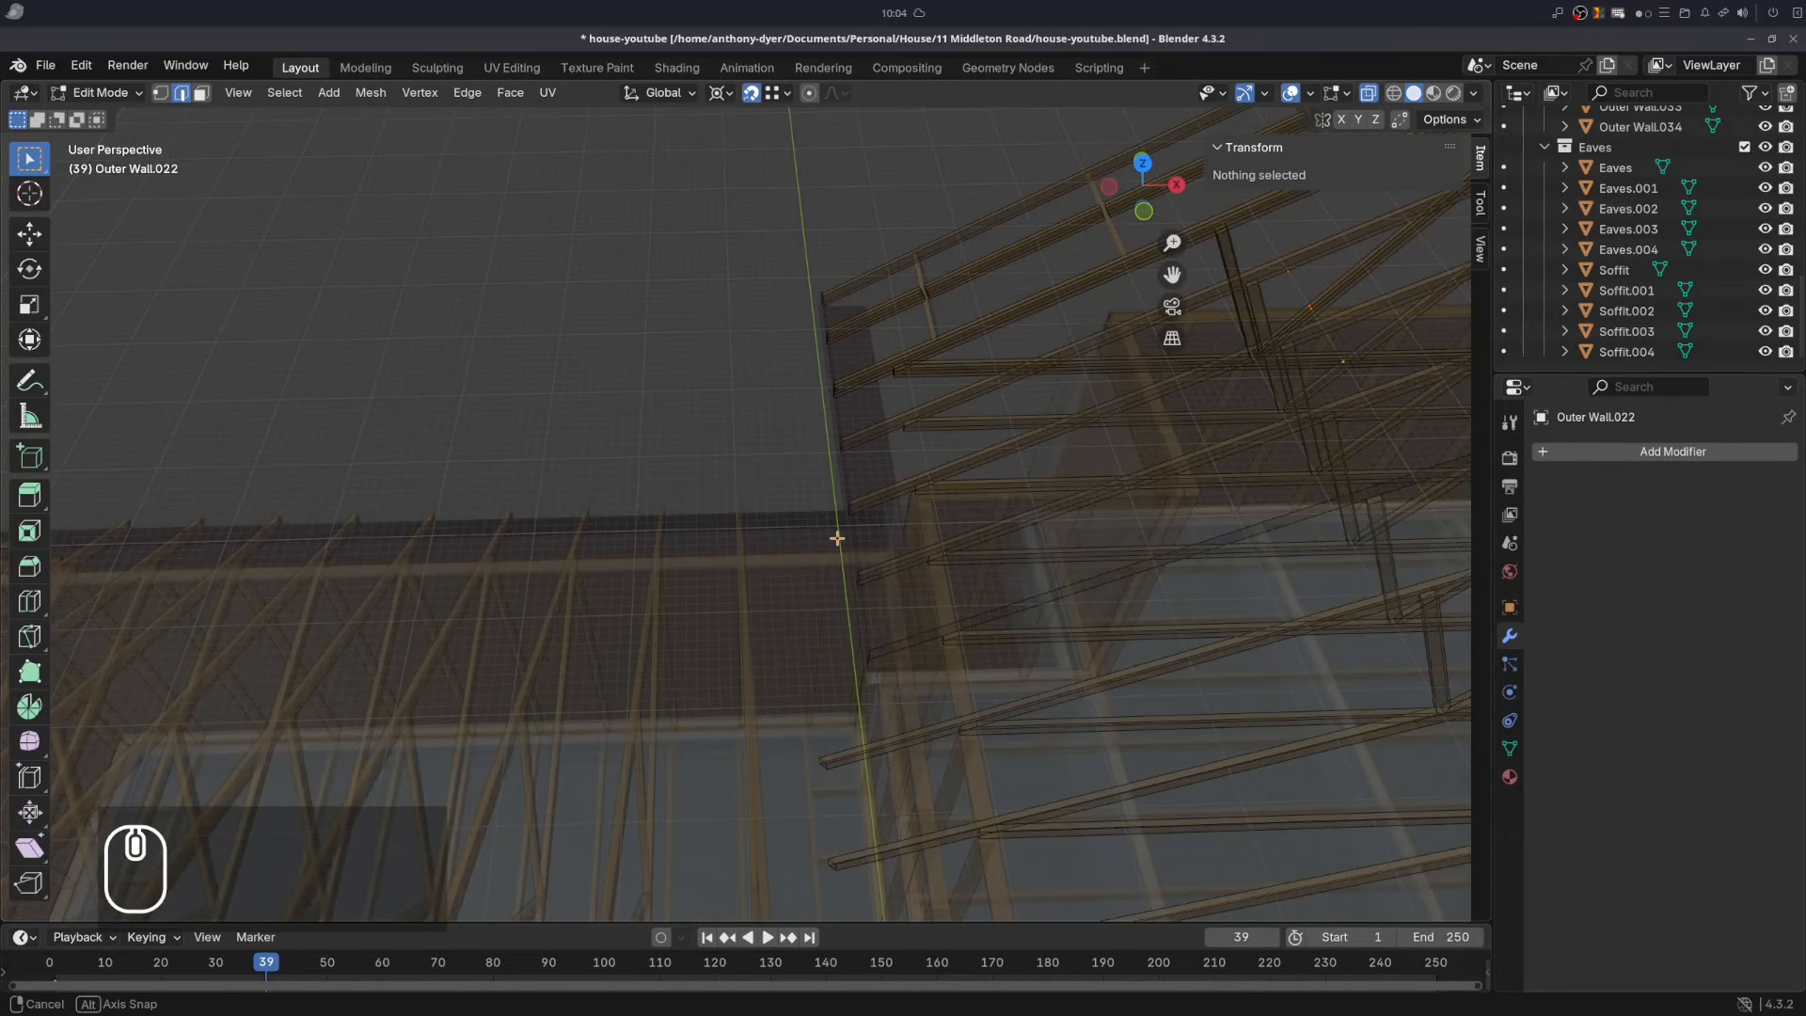
left_click(1369, 93)
middle_click_drag(954, 465, 848, 477, "shift")
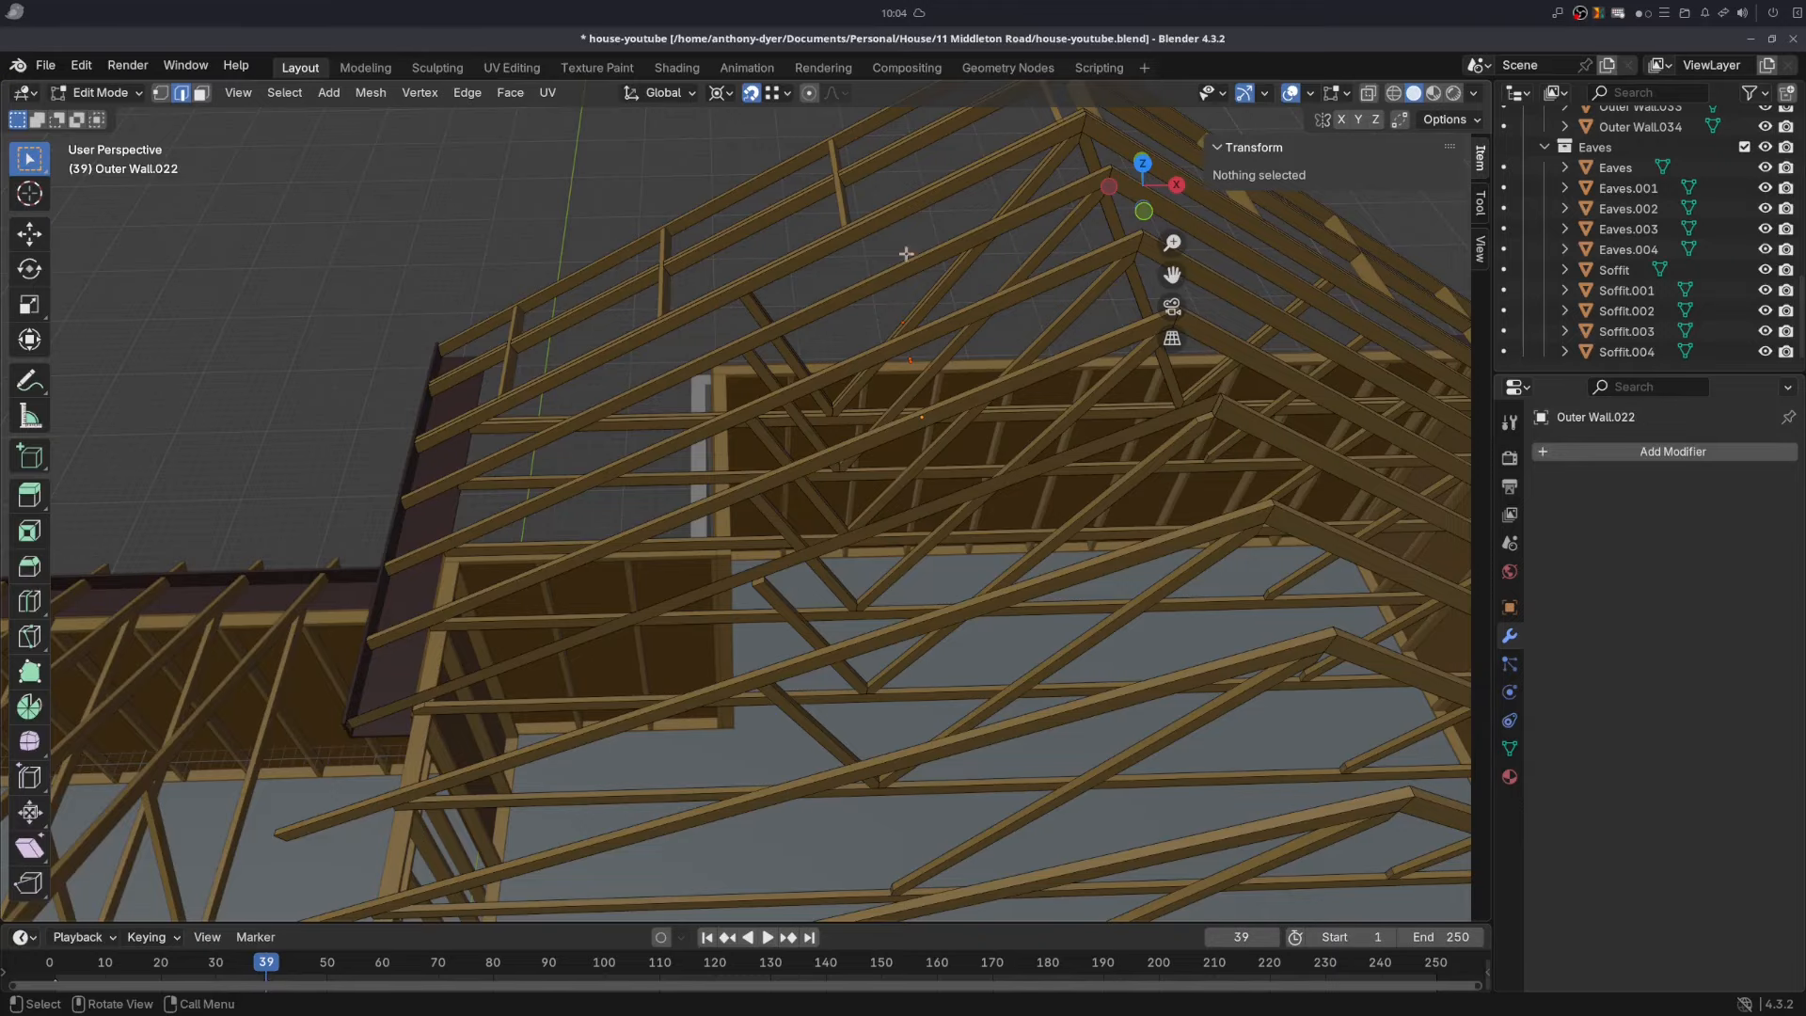
- Join the eaves and ridge vertices of the damaged inner-side Outer Wall.020 rafter with an edge and fill its missing face
left_click(163, 93)
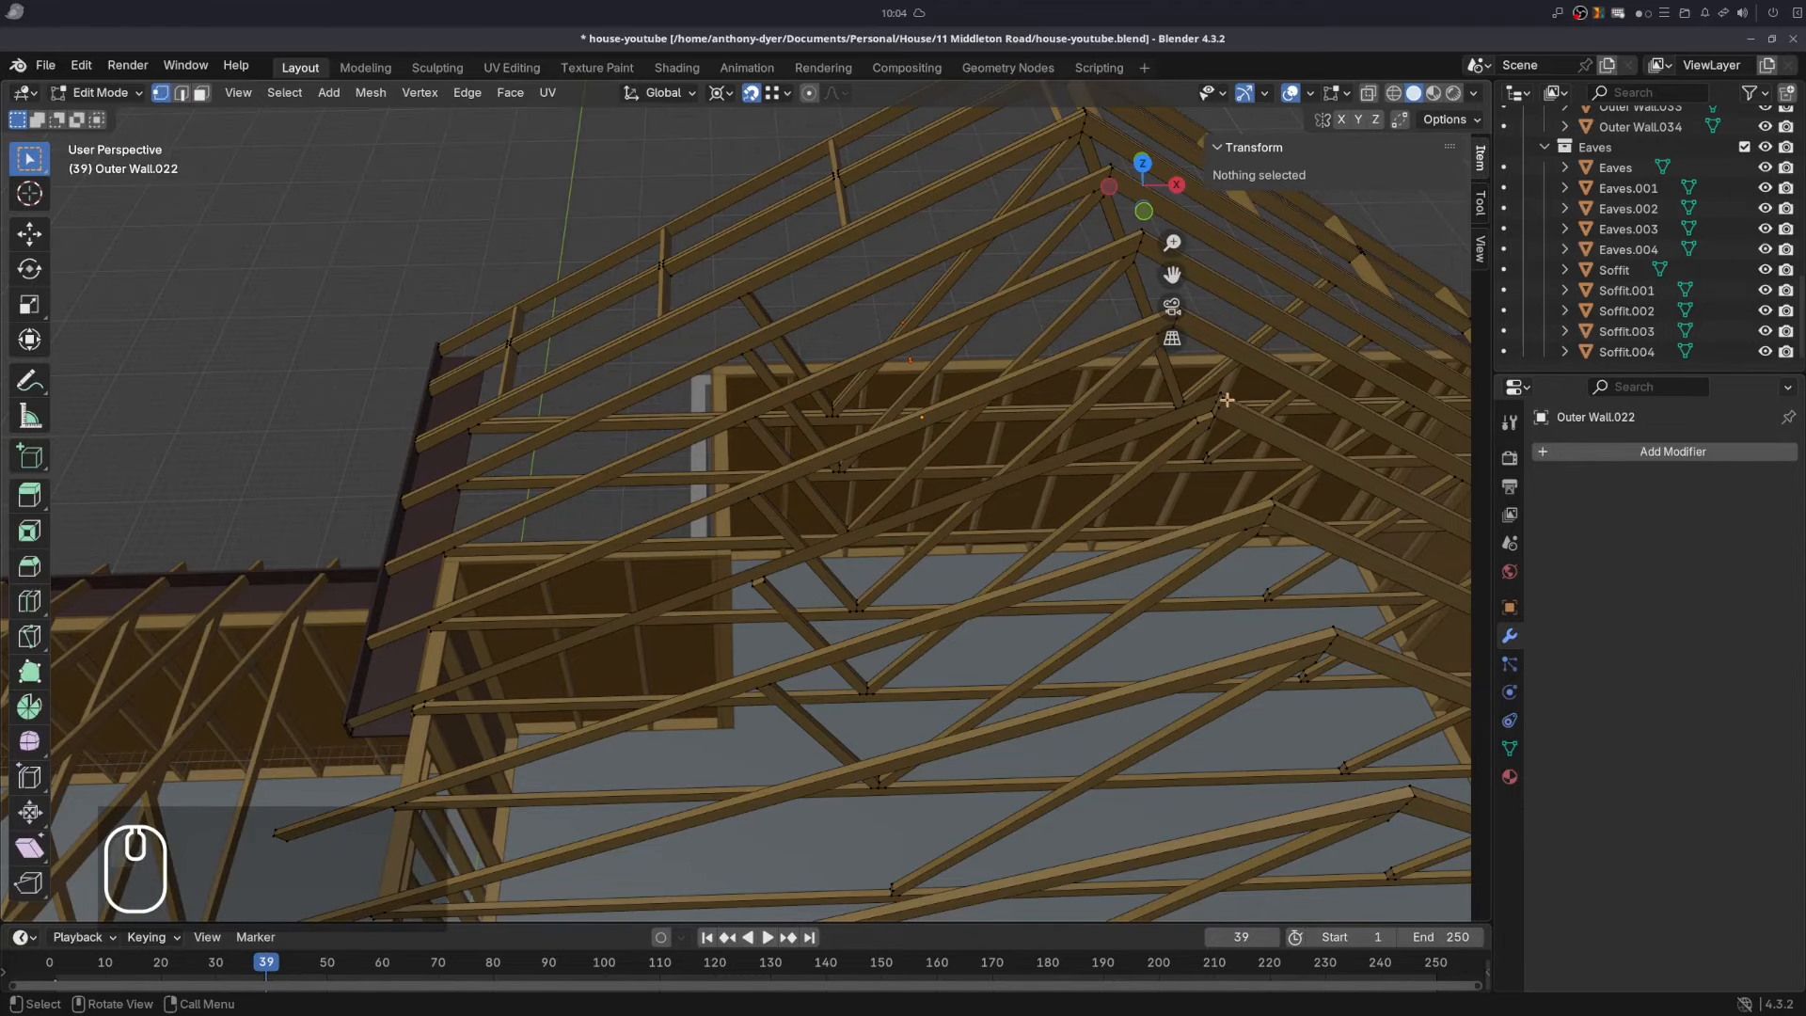
left_click(1208, 426)
middle_click_drag(483, 604, 454, 626, "shift")
left_click(410, 711, "shift")
key("f")
key("alt+a")
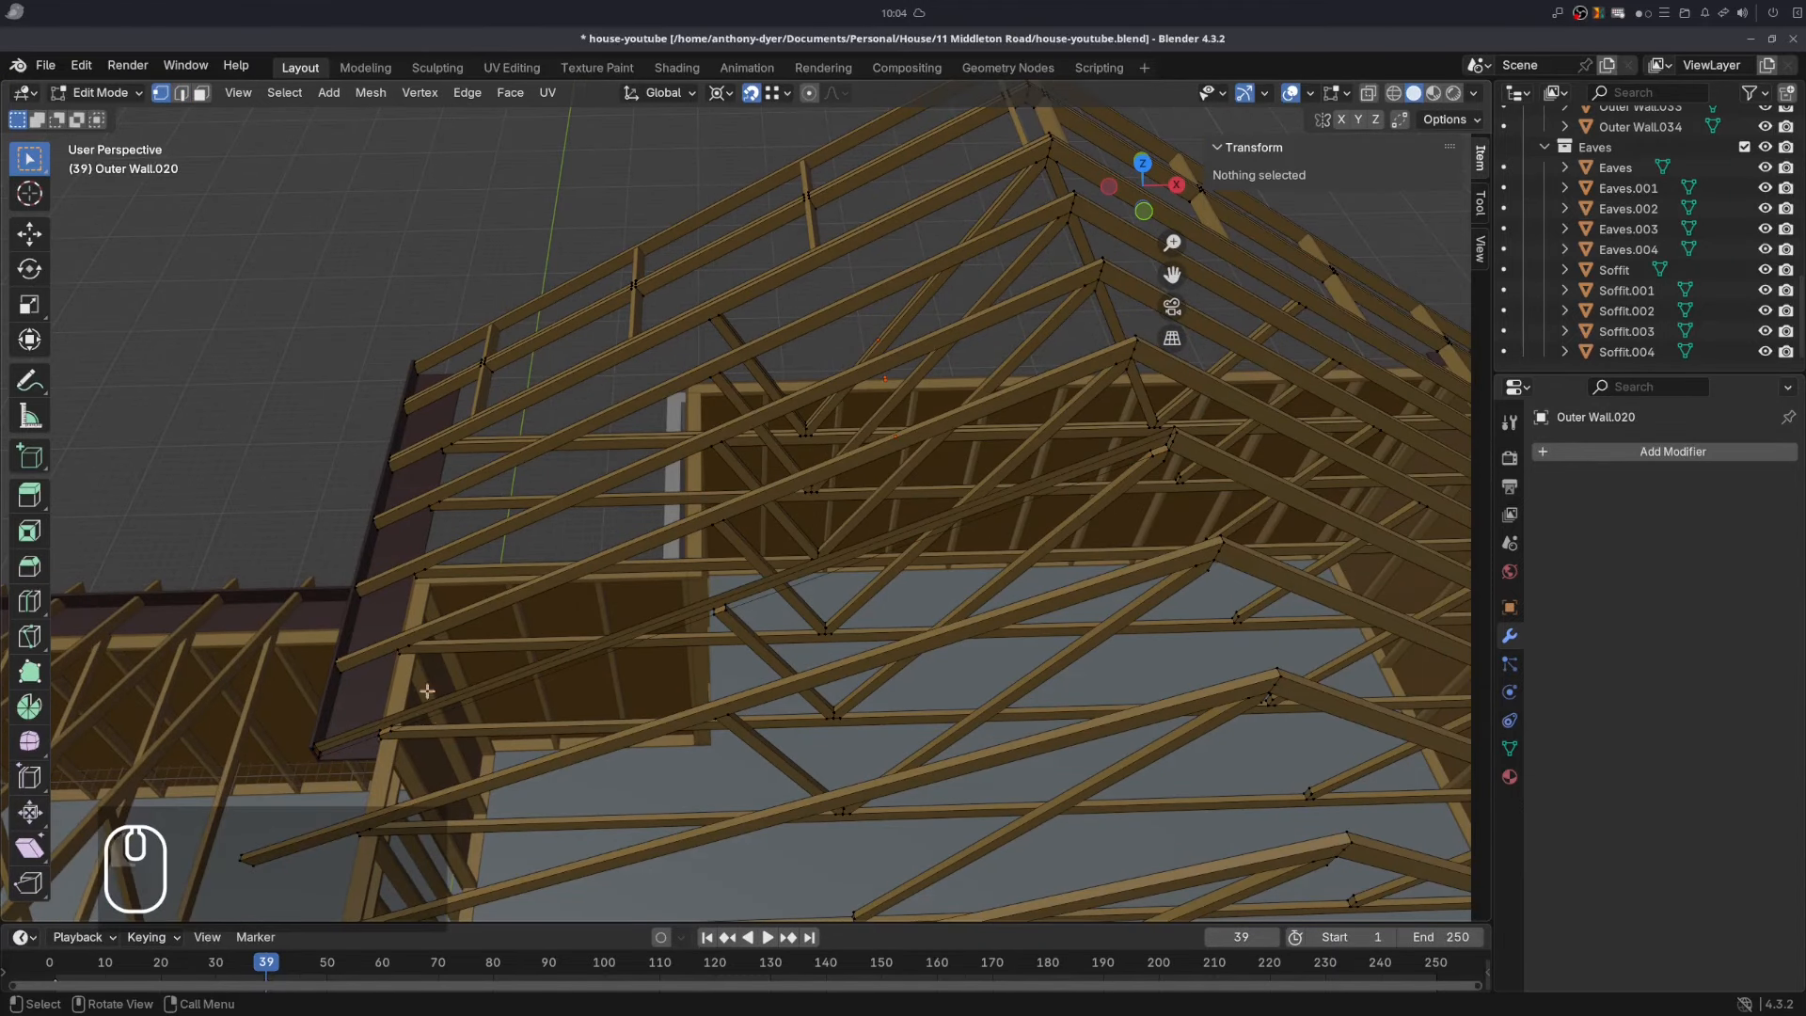
key("2")
left_click(496, 691)
key("f")
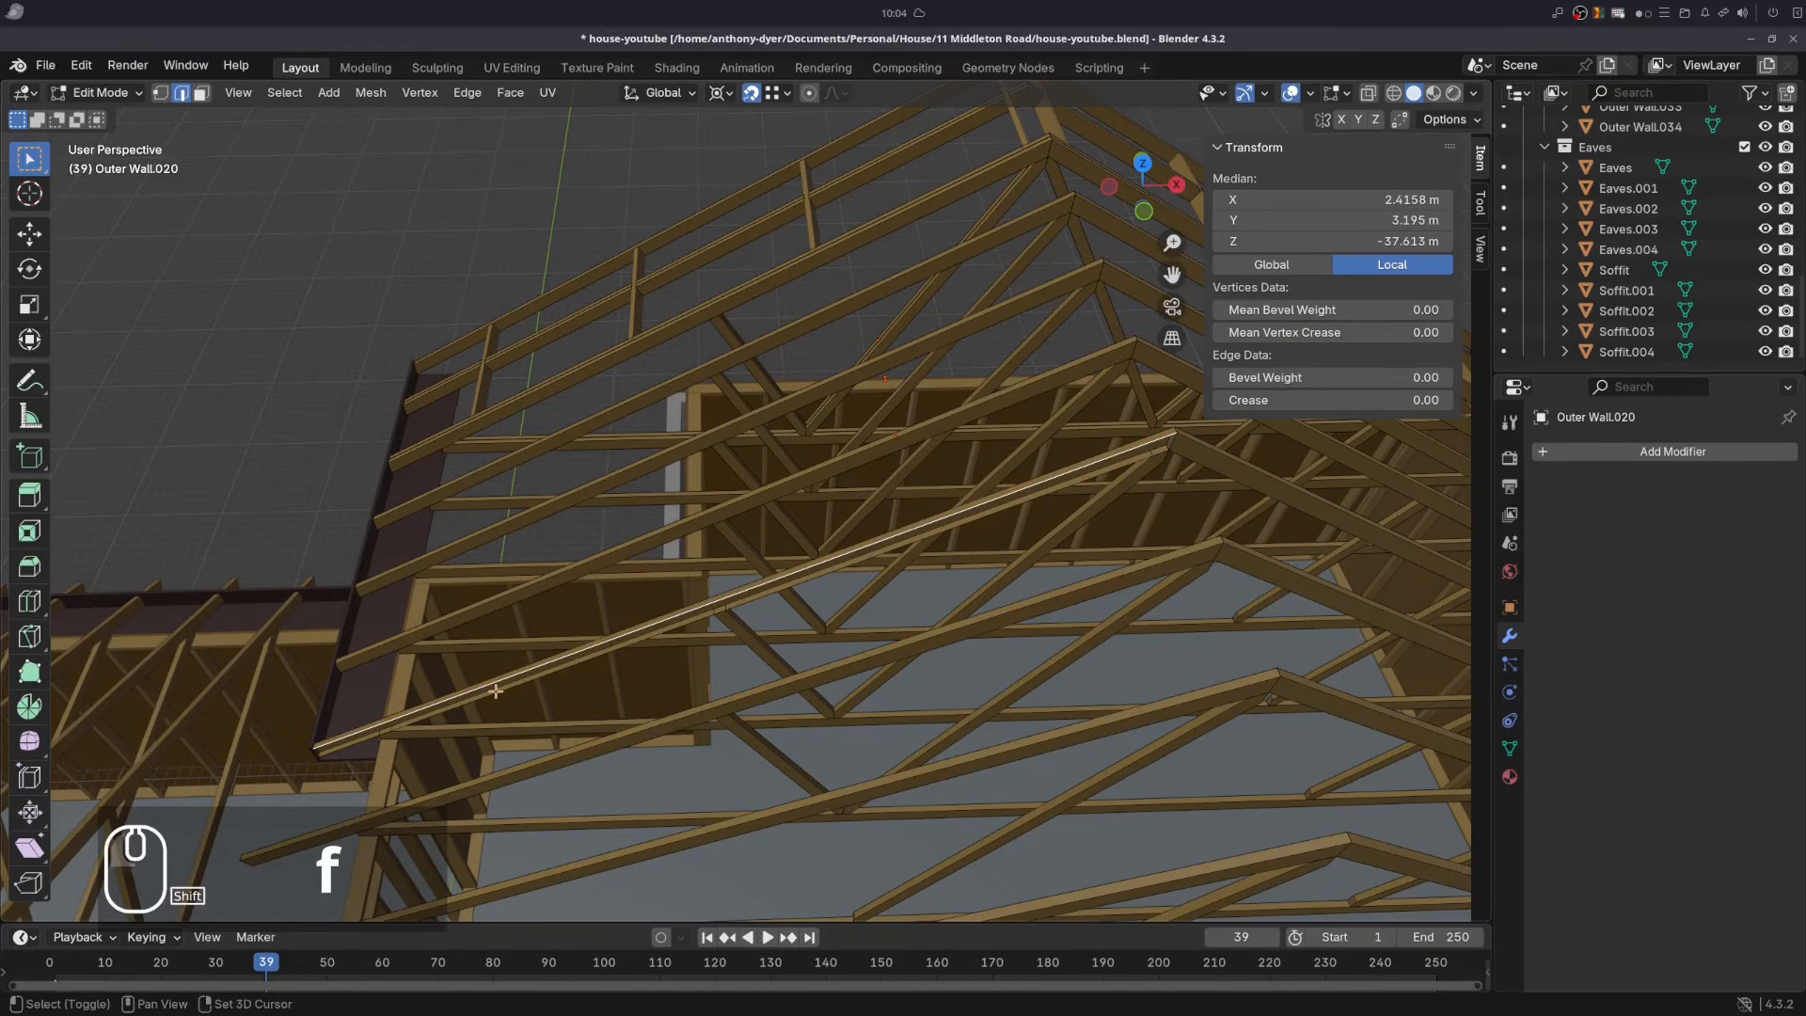
key("ctrl+z")
middle_click_drag(496, 691, 709, 690)
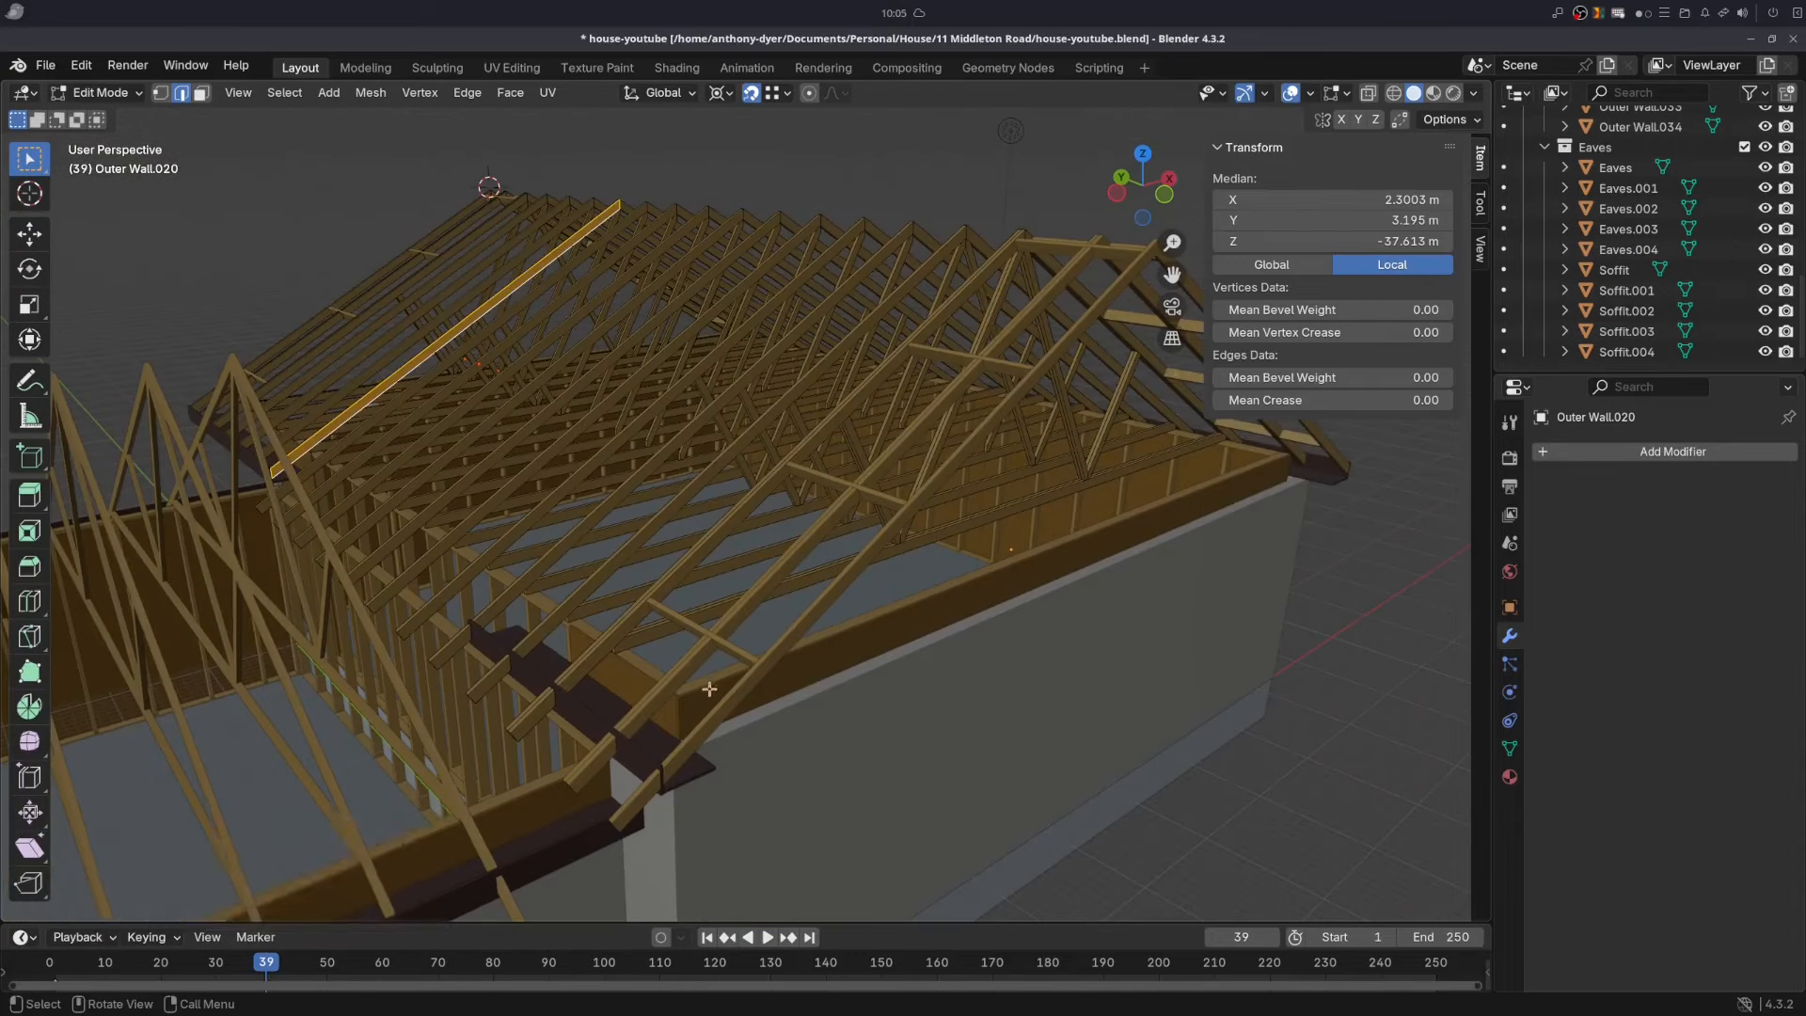
- Delete the severed rafter tails beyond the front inner-side soffit board from Outer Wall.020 and the end trusses
key("Tab")
left_click(711, 700)
left_click(641, 717, "shift")
left_click(578, 653, "shift")
key("KP_7")
key("Tab")
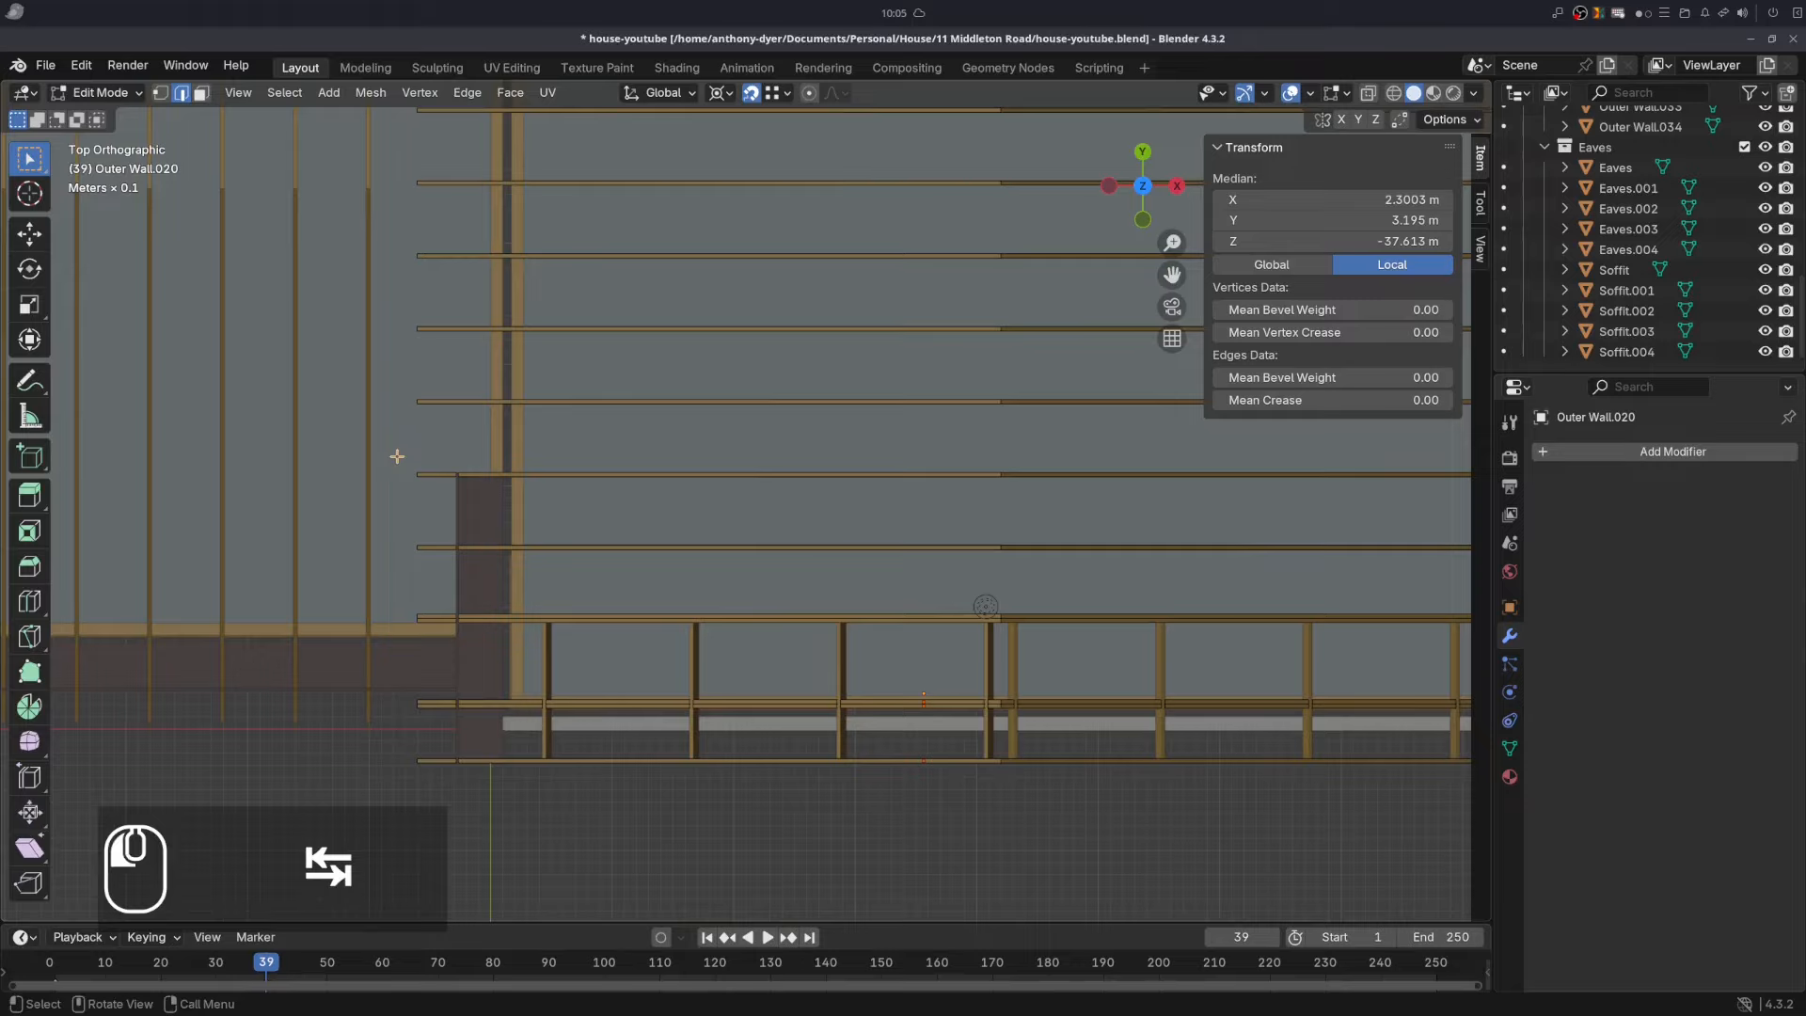
key("alt+z")
left_click_drag(397, 456, 465, 805)
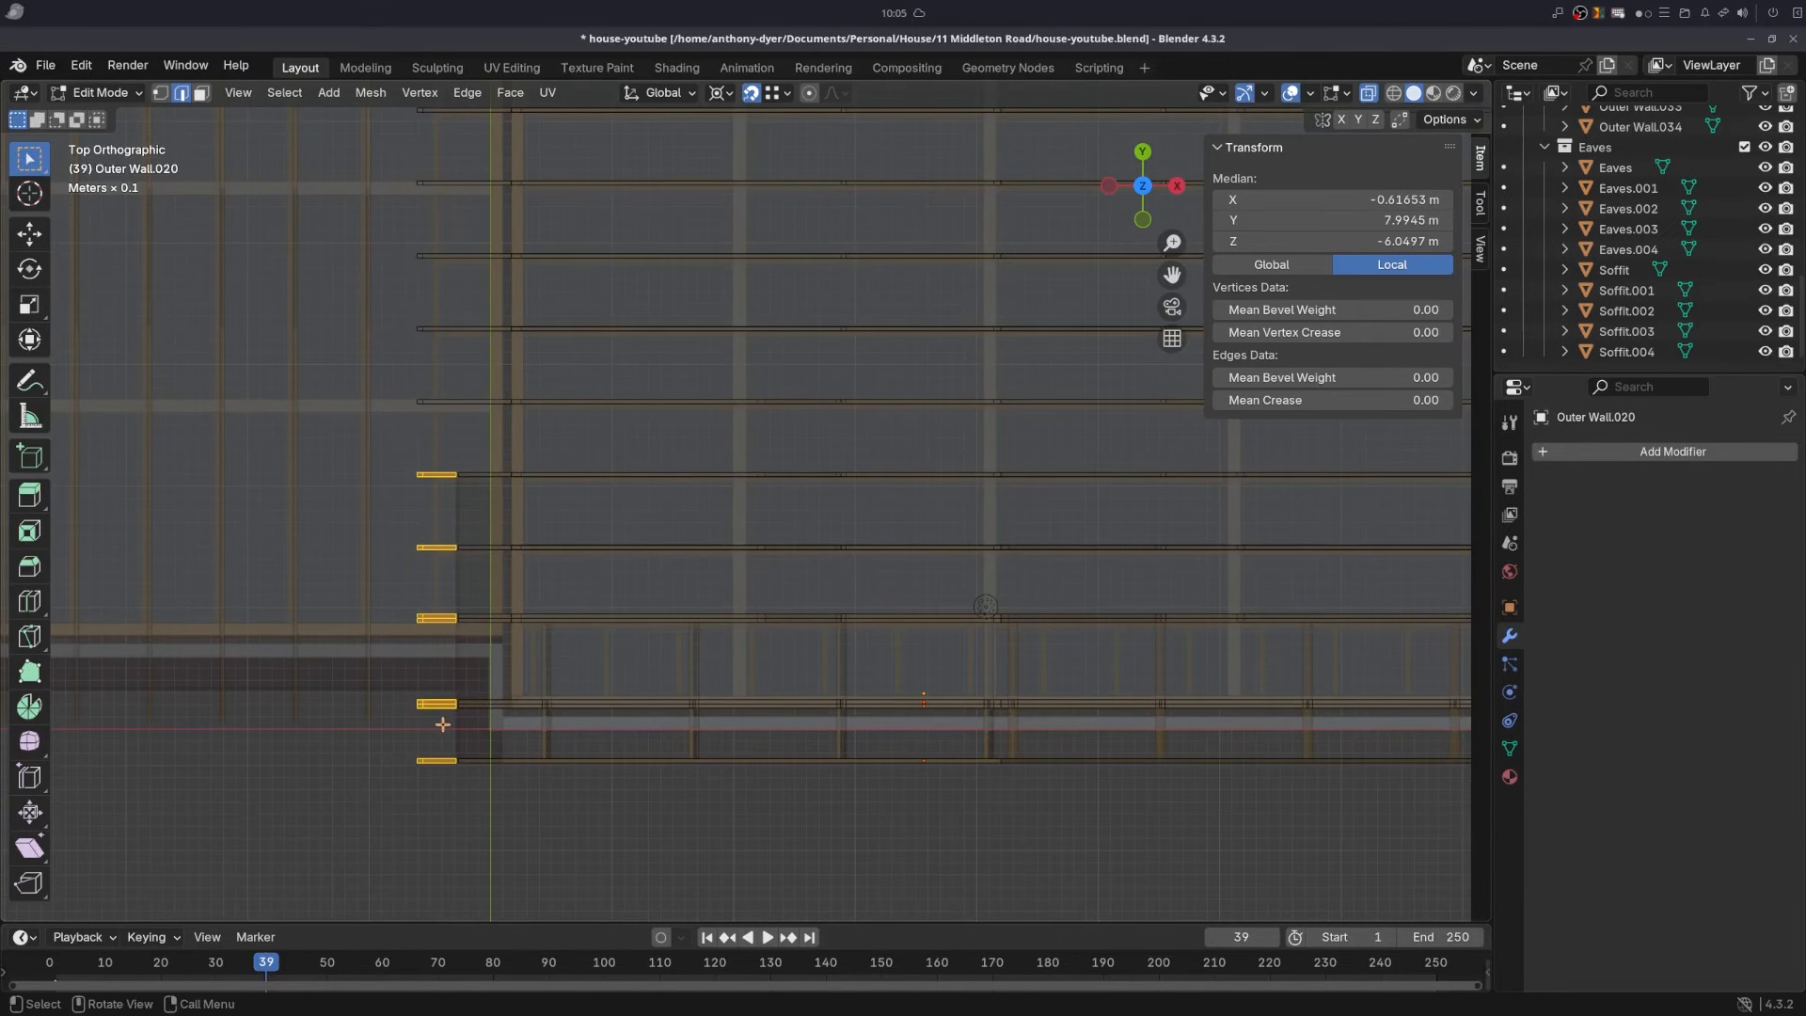
key("x")
key("v")
key("alt+z")
- Delete the severed rafter tails beyond the front soffit board from the Outer Wall.024 truss array
middle_click_drag(800, 554, 897, 378)
middle_click_drag(693, 652, 975, 455, "shift")
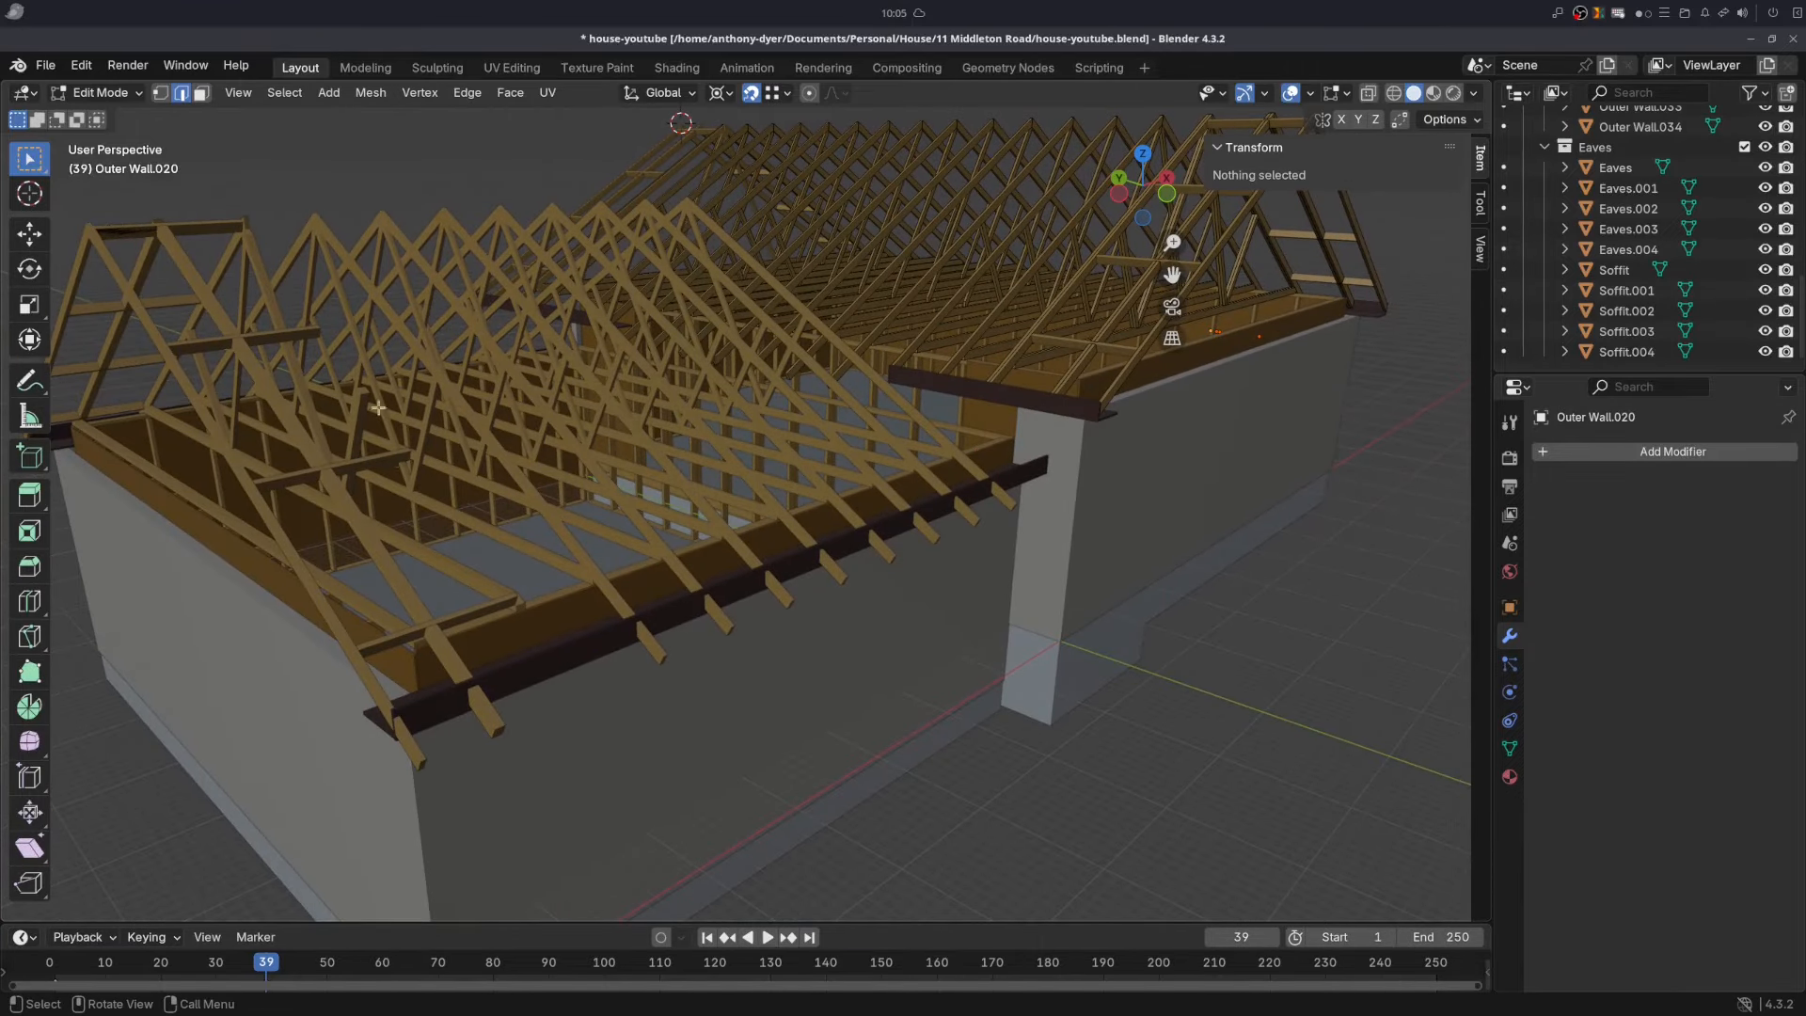
key("Tab")
left_click(320, 245)
middle_click_drag(290, 739, 376, 729)
left_click(1143, 153)
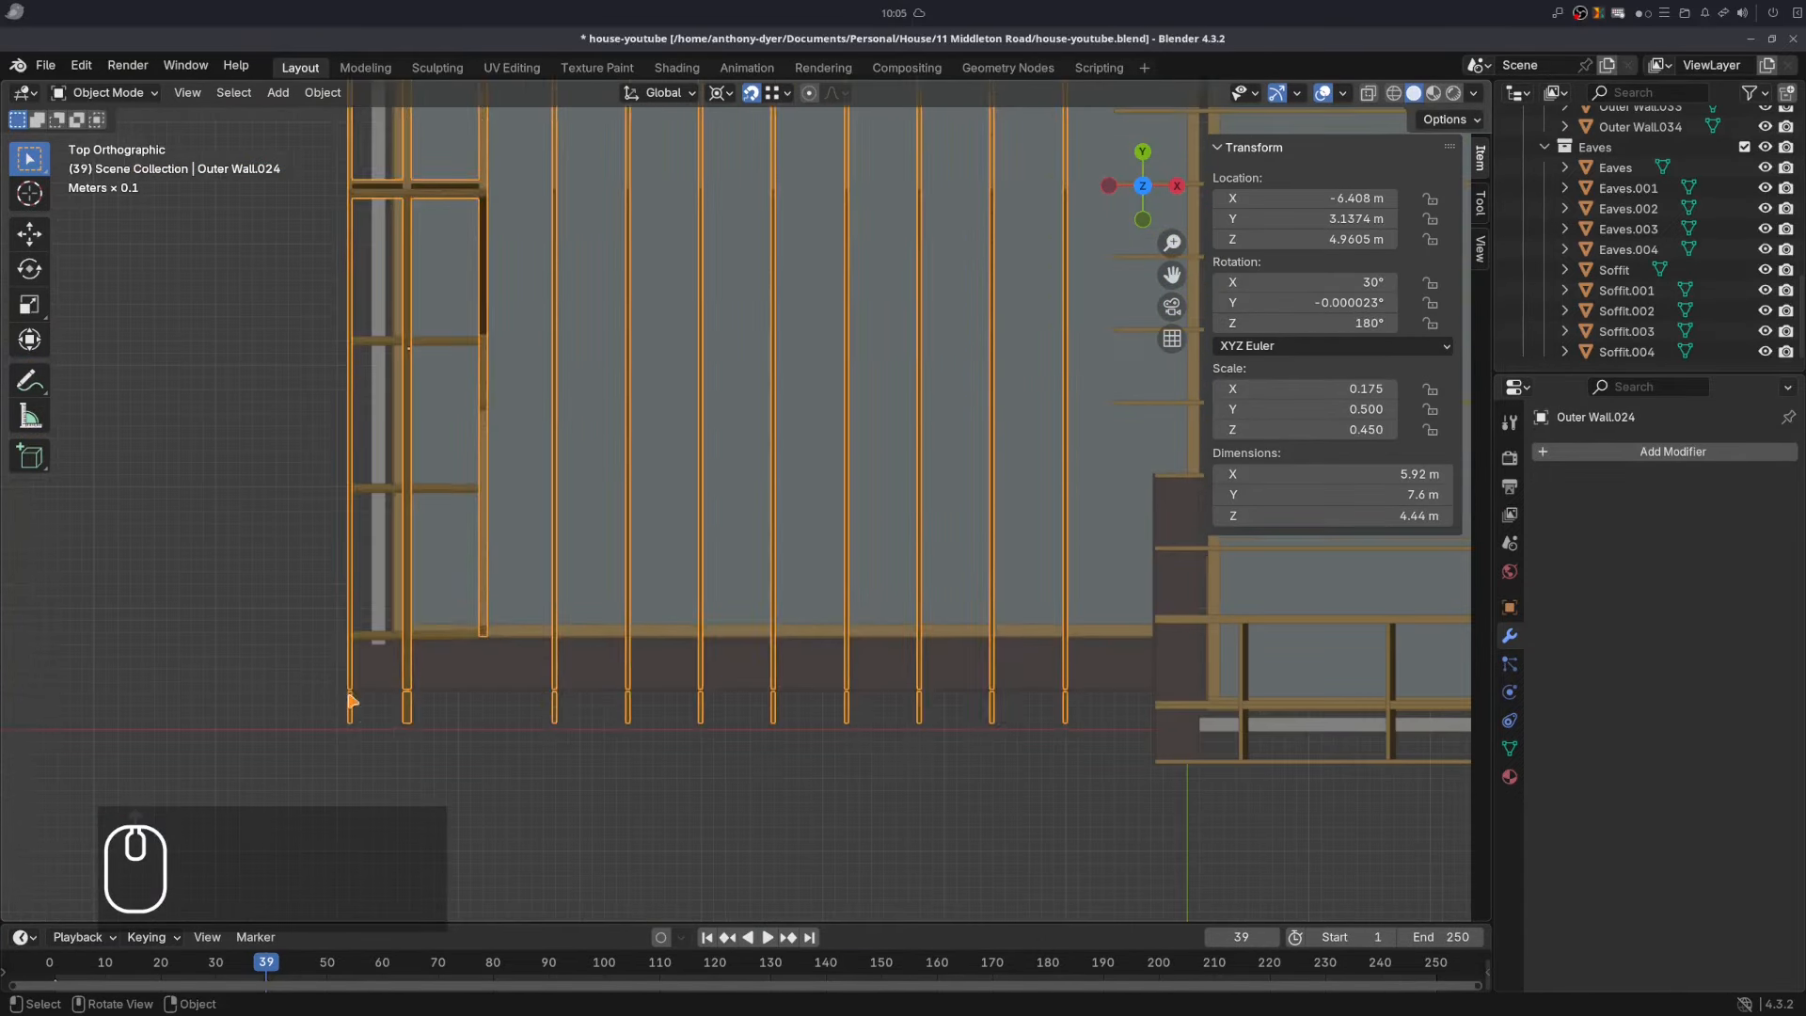
key("Tab")
left_click(1366, 94)
left_click_drag(296, 688, 1091, 776)
key("x")
left_click(1053, 774)
scroll(754, 753, "down", 2)
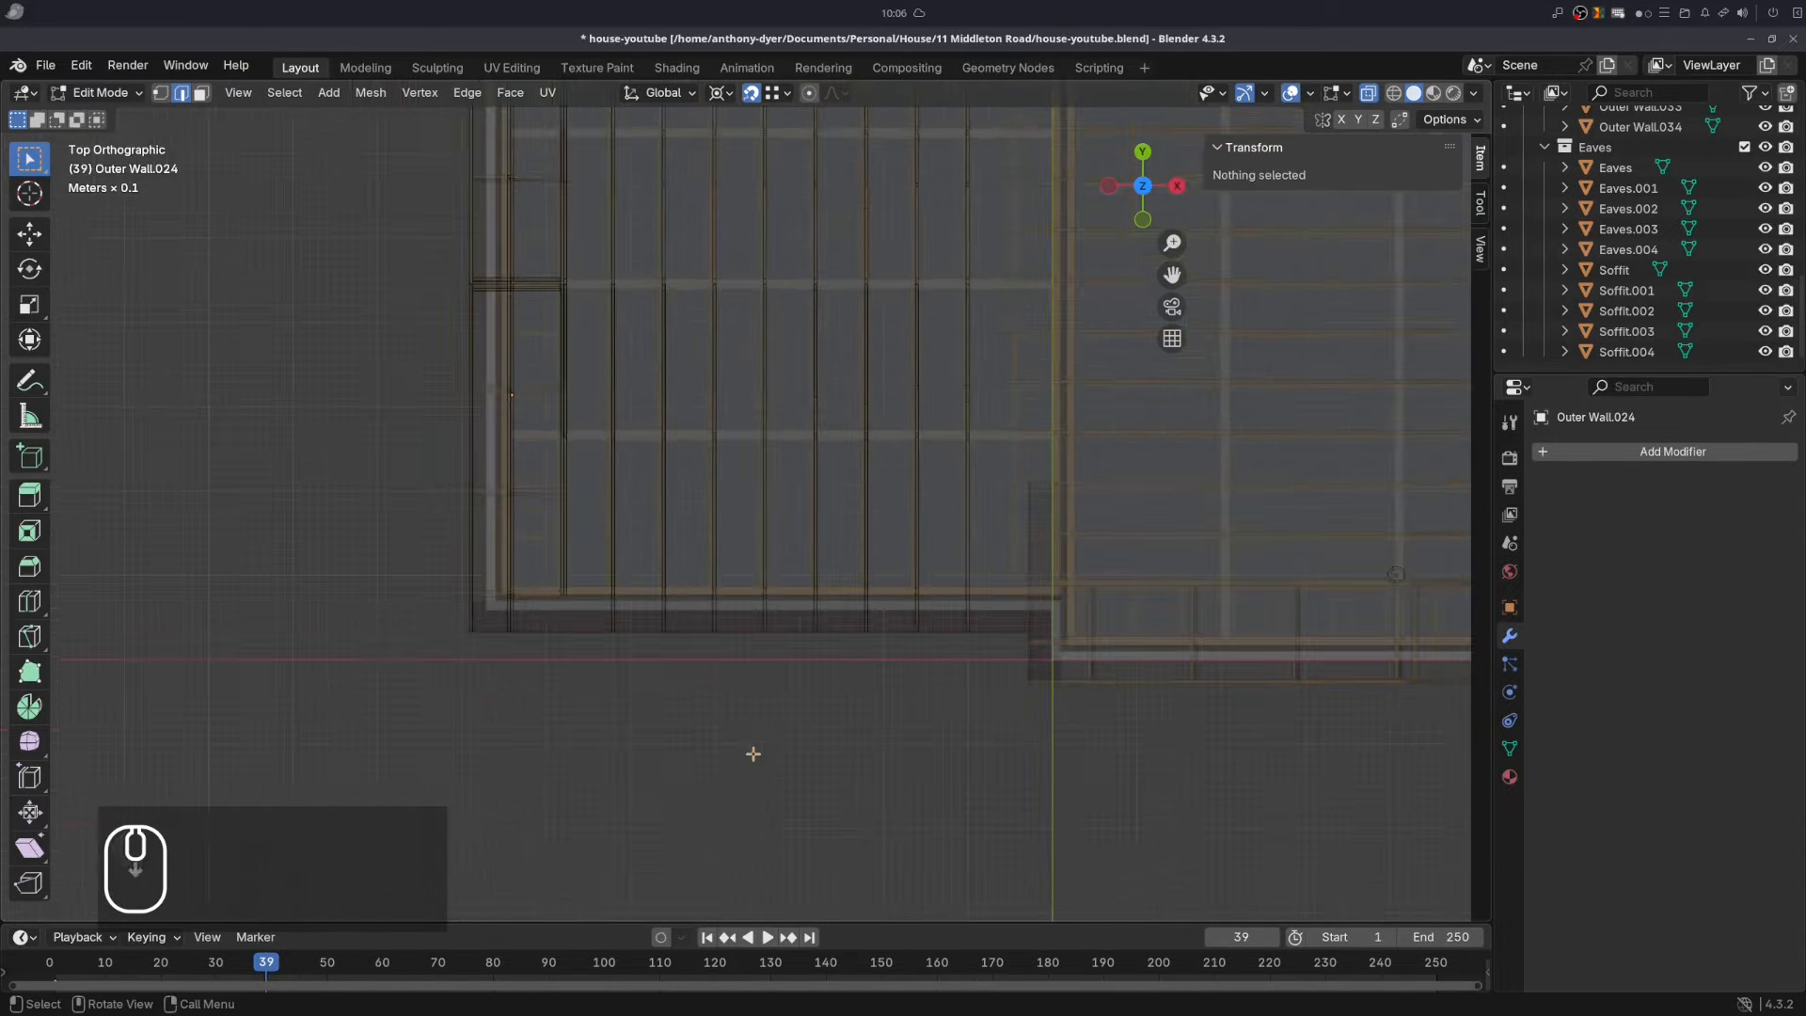
key("Tab")
middle_click_drag(754, 753, 808, 470)
scroll(894, 355, "up", 4)
left_click(1366, 93)
- Delete the severed rafter tails beyond the rear soffit board from the Outer Wall.024 truss array
left_click(1142, 155)
scroll(752, 470, "down", 3)
middle_click_drag(753, 527, 706, 424, "shift")
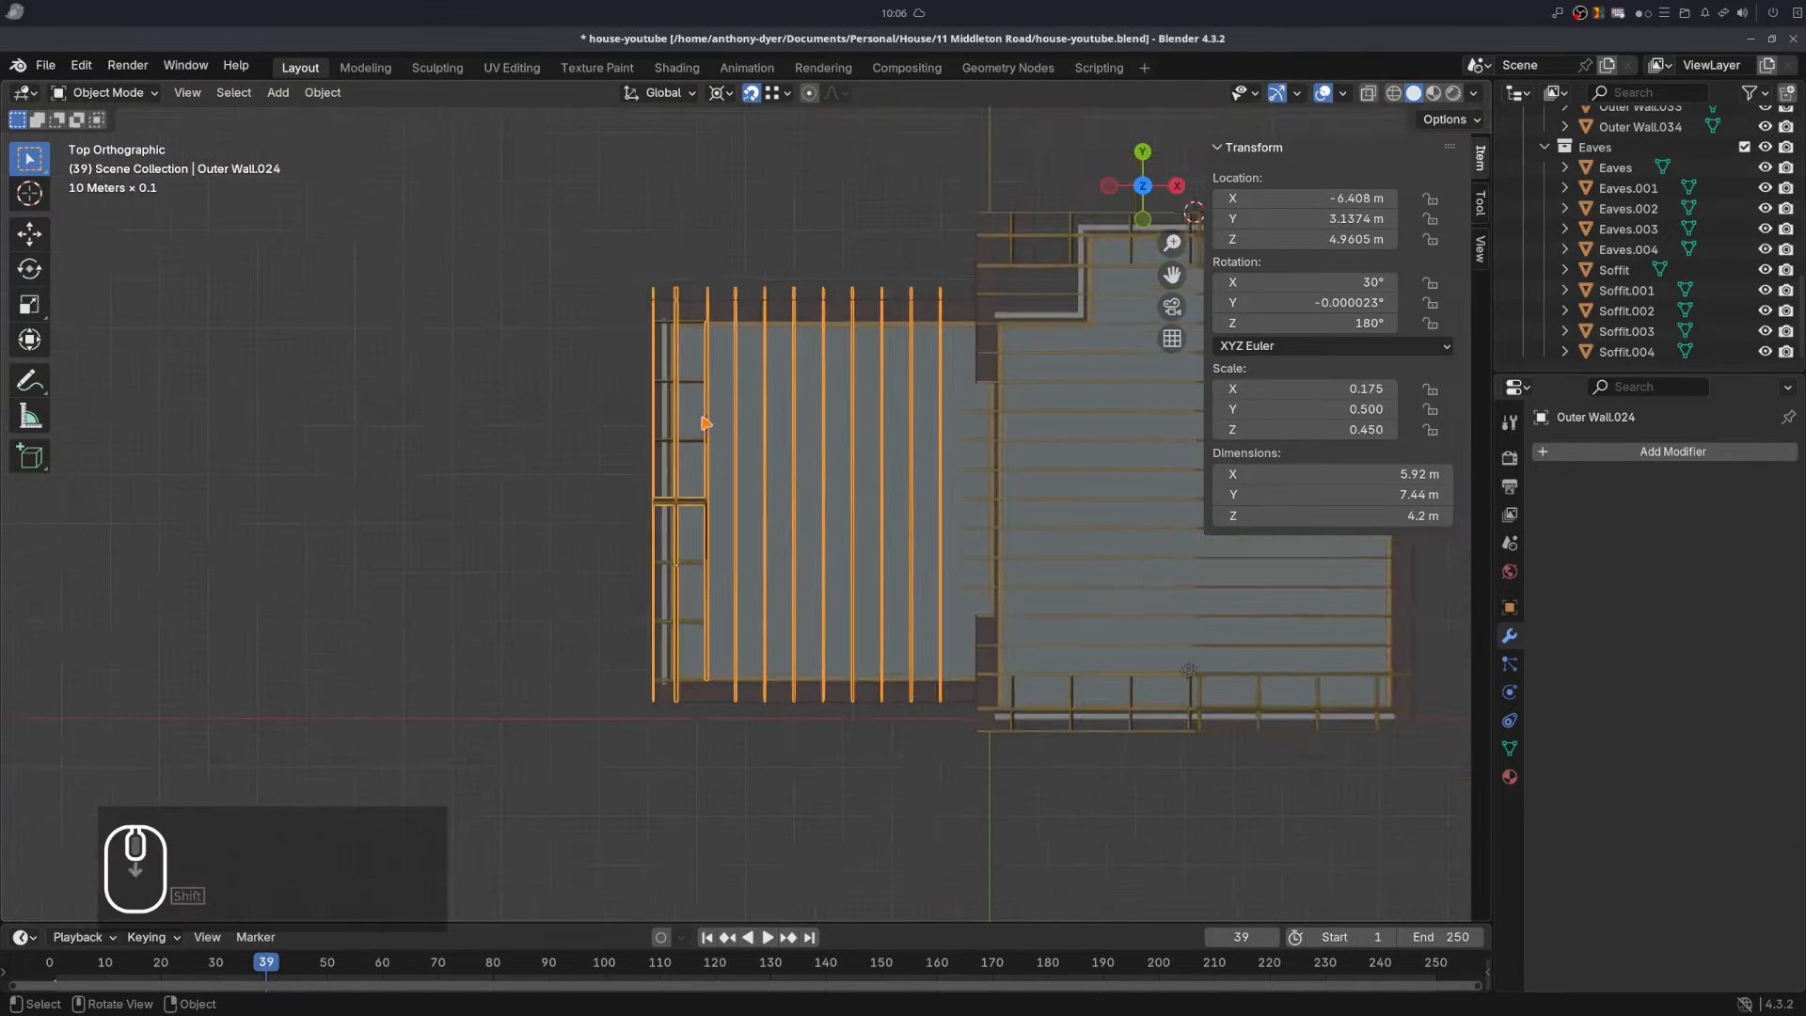
scroll(710, 358, "up", 6)
middle_click_drag(696, 245, 609, 537, "shift")
scroll(608, 536, "down", 1)
key("Tab")
left_click_drag(389, 525, 1207, 614)
left_click(1367, 93)
key("Delete")
left_click(1138, 457)
scroll(725, 436, "down", 2)
scroll(658, 564, "up", 3)
middle_click_drag(611, 664, 669, 565)
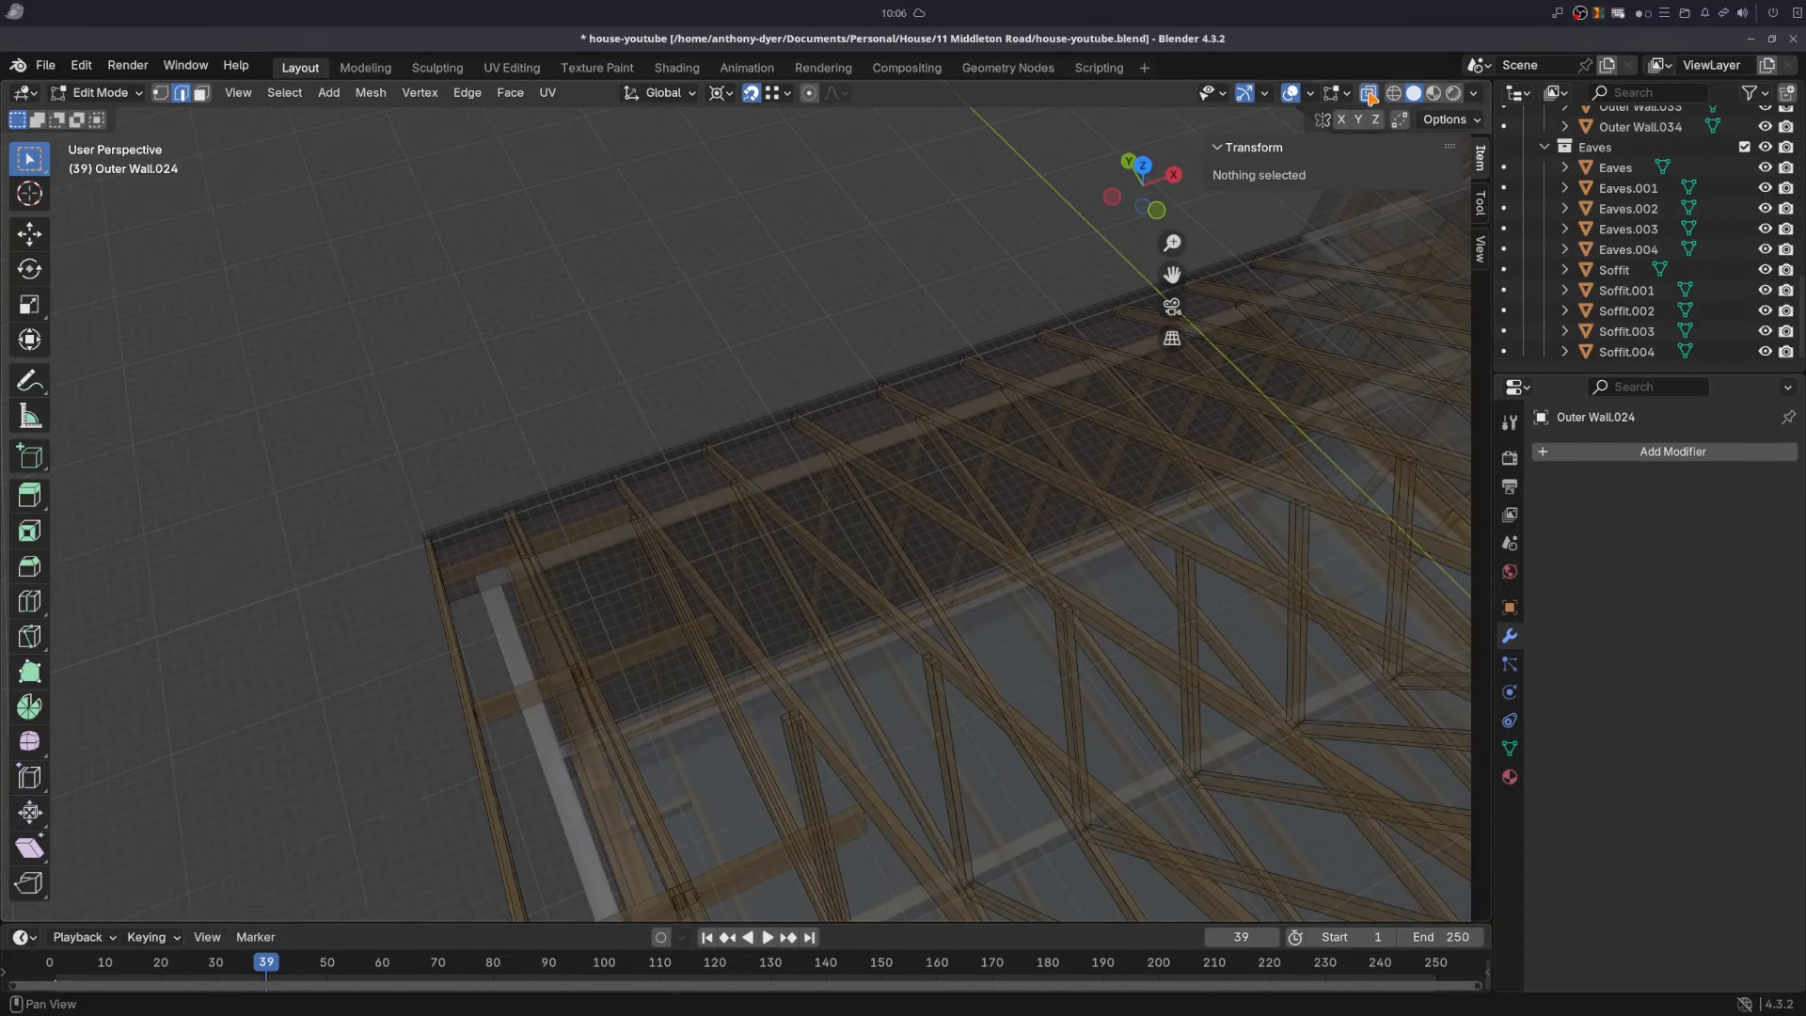
- Duplicate the rear rafter of the Outer Wall.024 truss beside the gable overhang and snap the copy alongside it on the X axis
left_click(1370, 95)
scroll(715, 649, "down", 3)
mouse_move(715, 649)
middle_mouse_down()
mouse_move(678, 629)
mouse_move(636, 676)
middle_mouse_up()
scroll(677, 629, "up", 3)
scroll(609, 689, "down", 3)
scroll(757, 580, "up", 2)
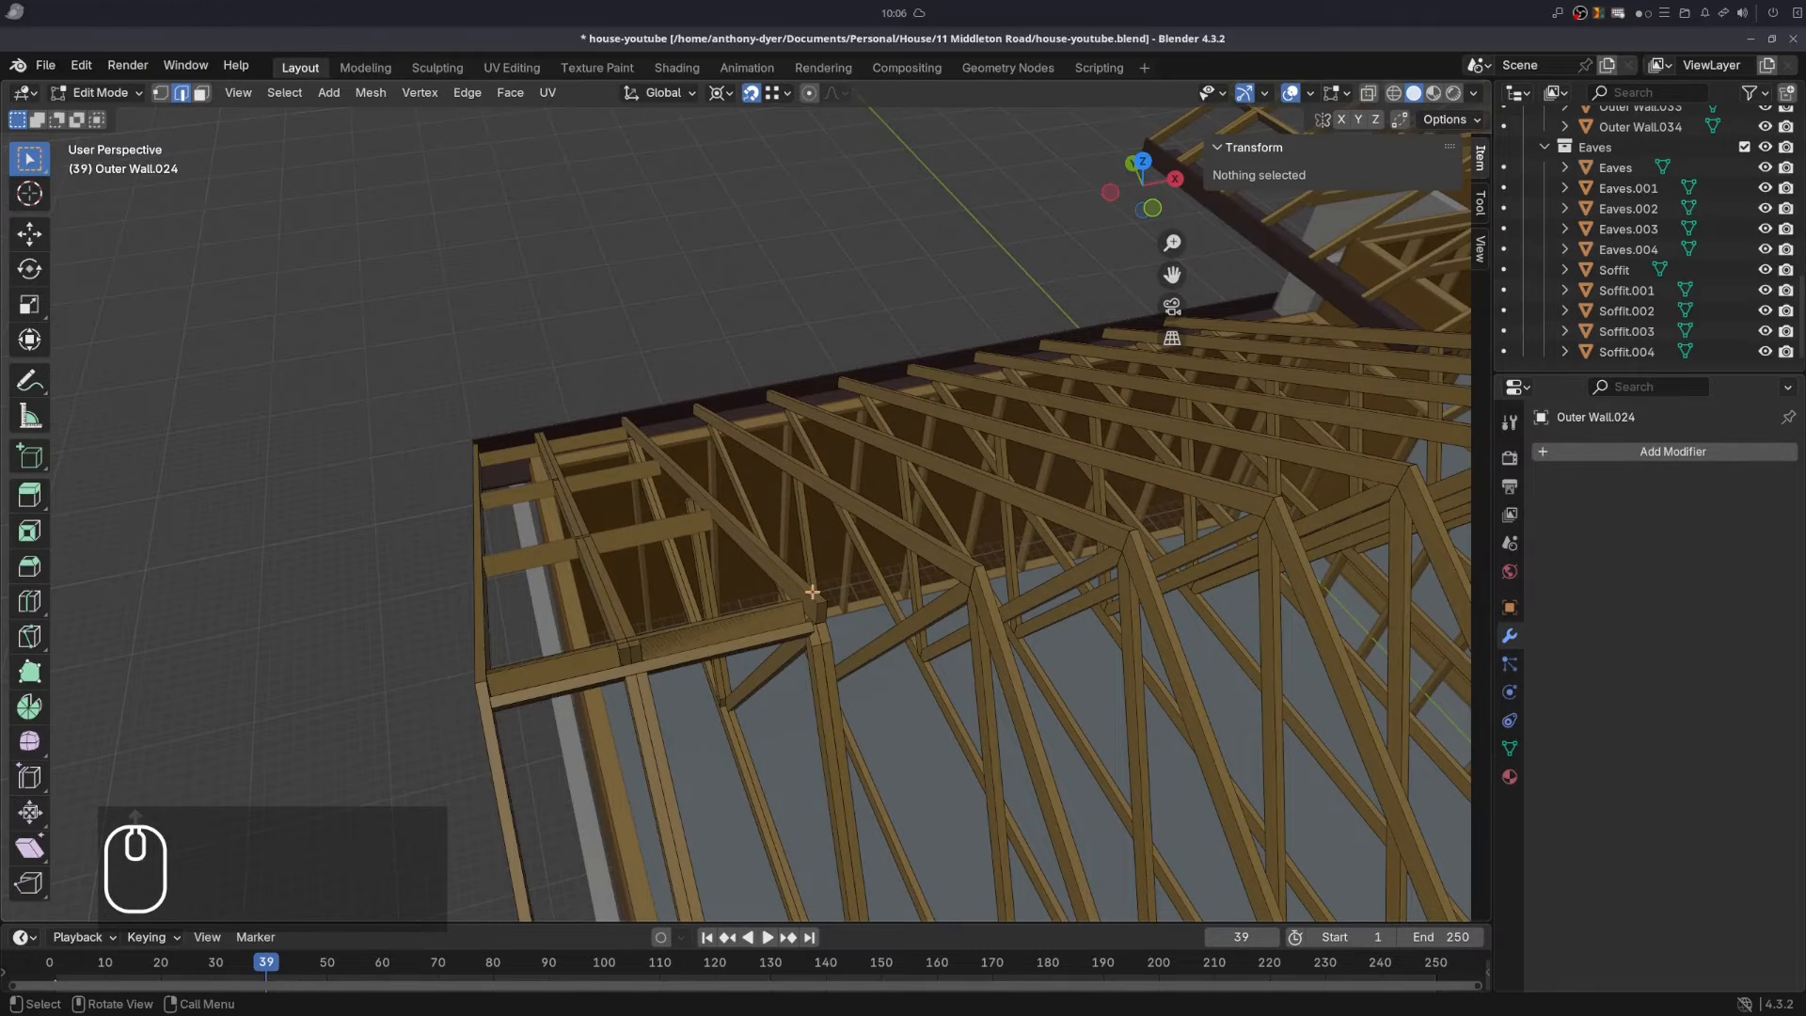
left_click(1369, 93)
key("3")
left_click(827, 621)
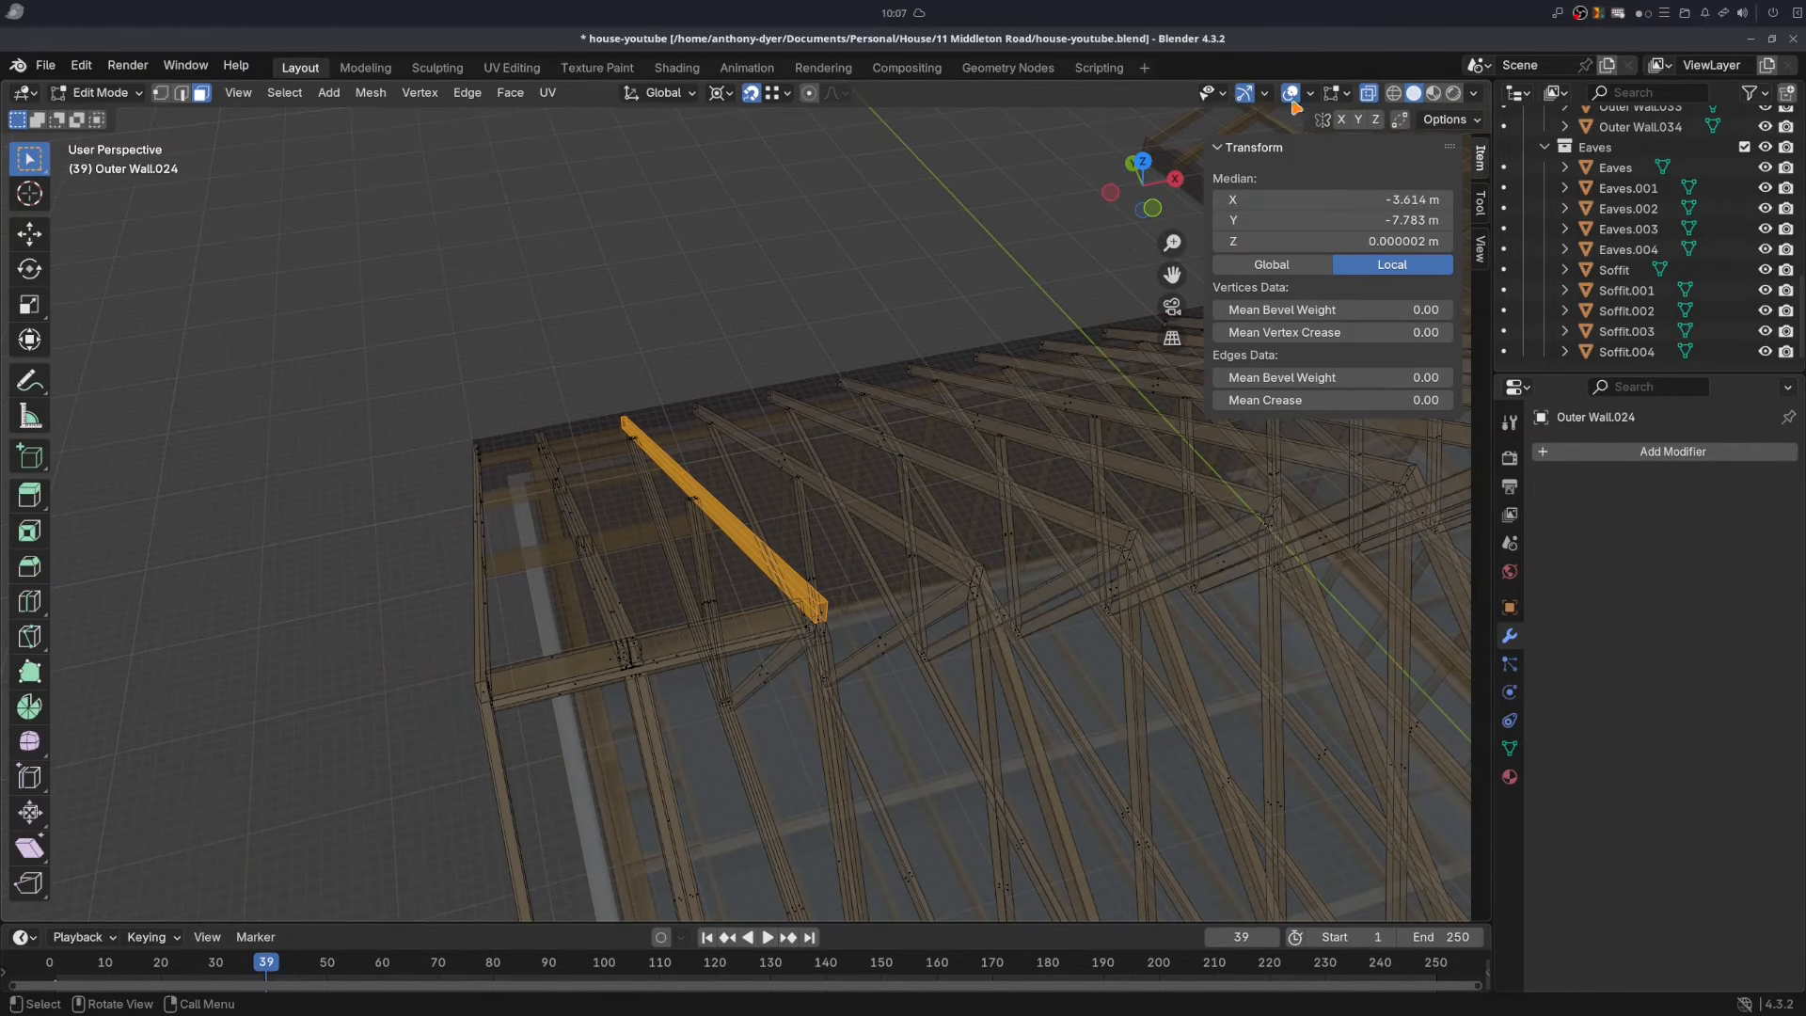
key("alt+z")
scroll(827, 621, "up", 4)
key("shift+d")
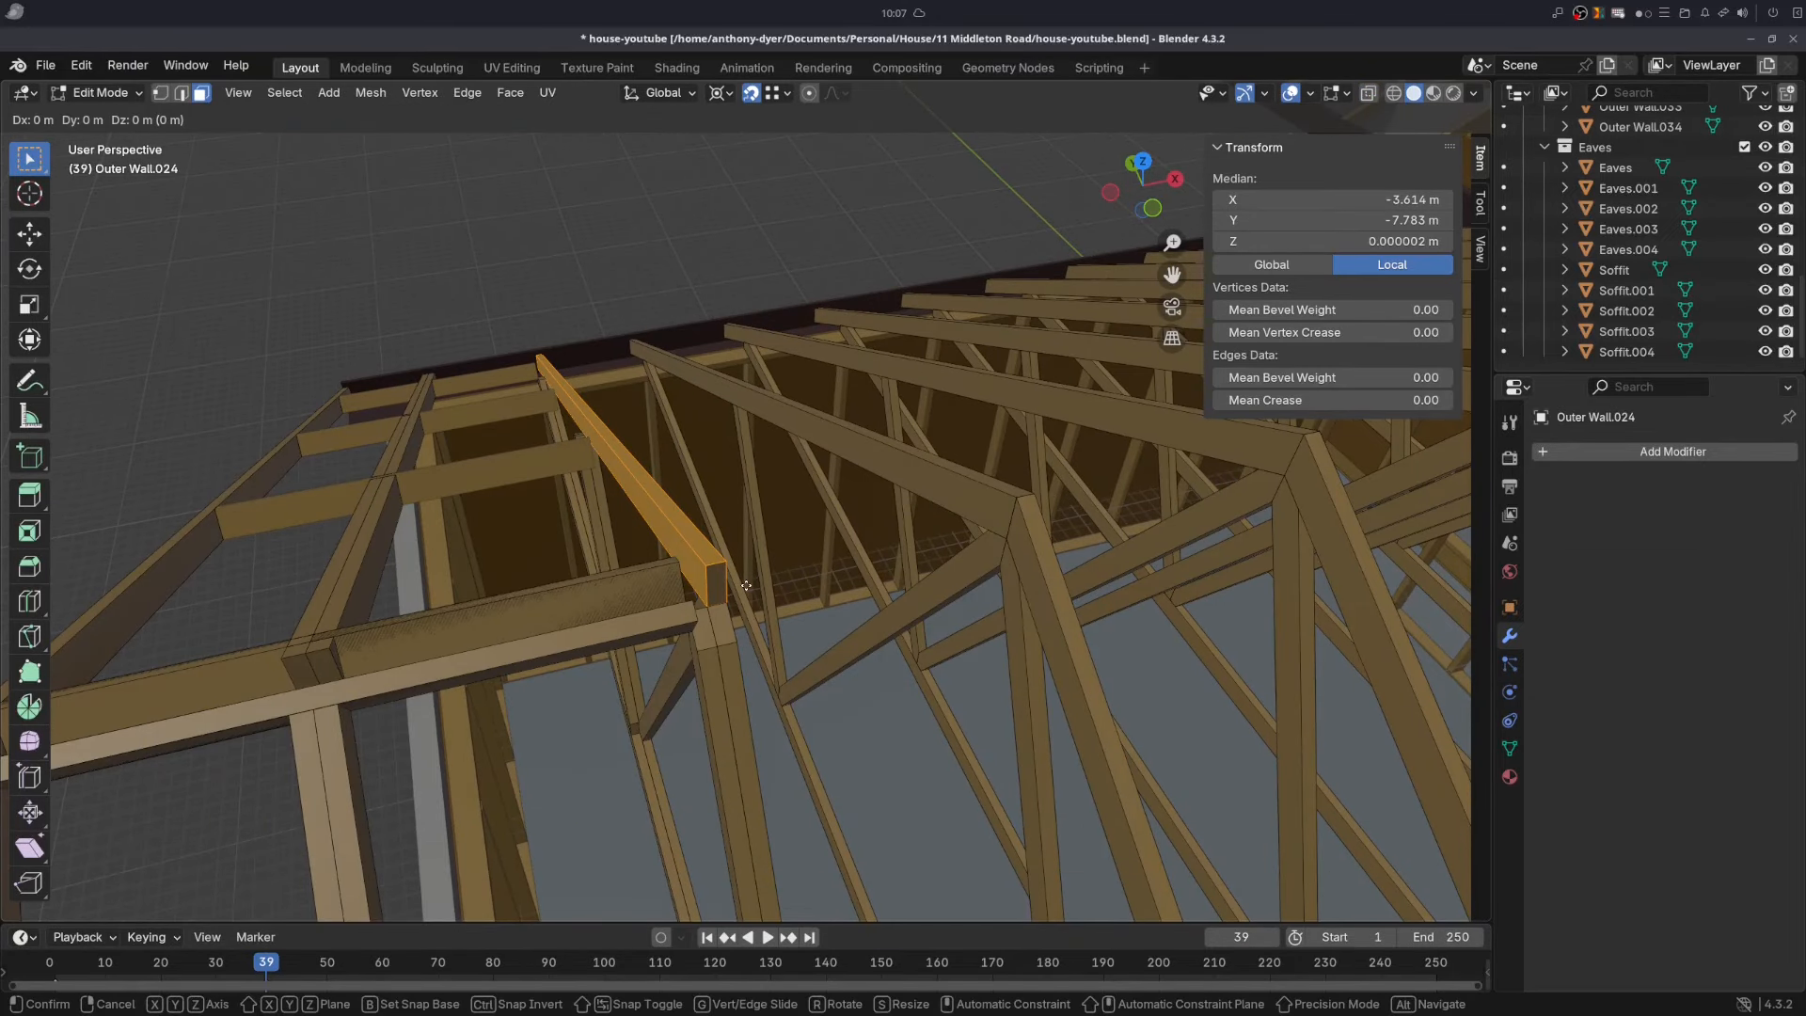
key("x")
left_click(717, 595)
- Duplicate the doubled rear rafters and mirror the copies along global Y about the ridge vertex to form the front slope's rafters
key("1")
left_click(707, 605)
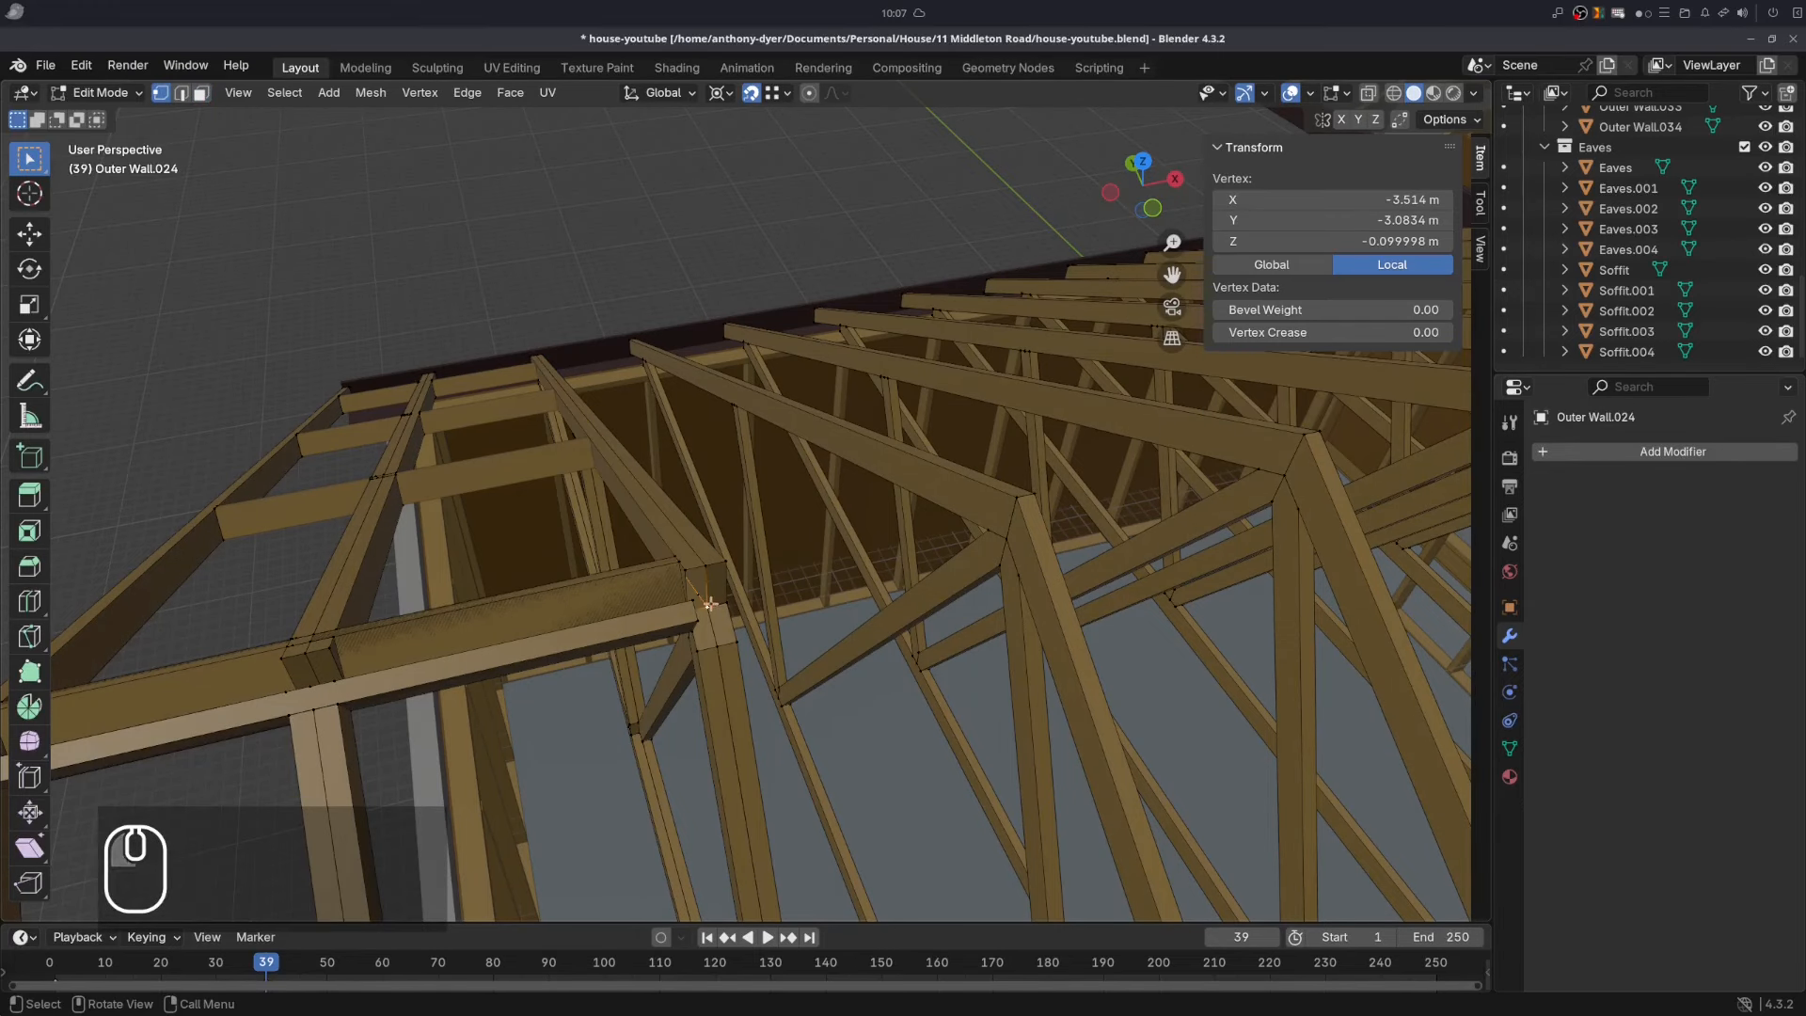
left_click(1367, 93)
left_click(202, 93)
left_click_drag(548, 386, 607, 435)
scroll(621, 436, "down", 4)
middle_click_drag(651, 438, 679, 438)
key("shift+d")
right_click(680, 438)
key("ctrl+m")
key("y")
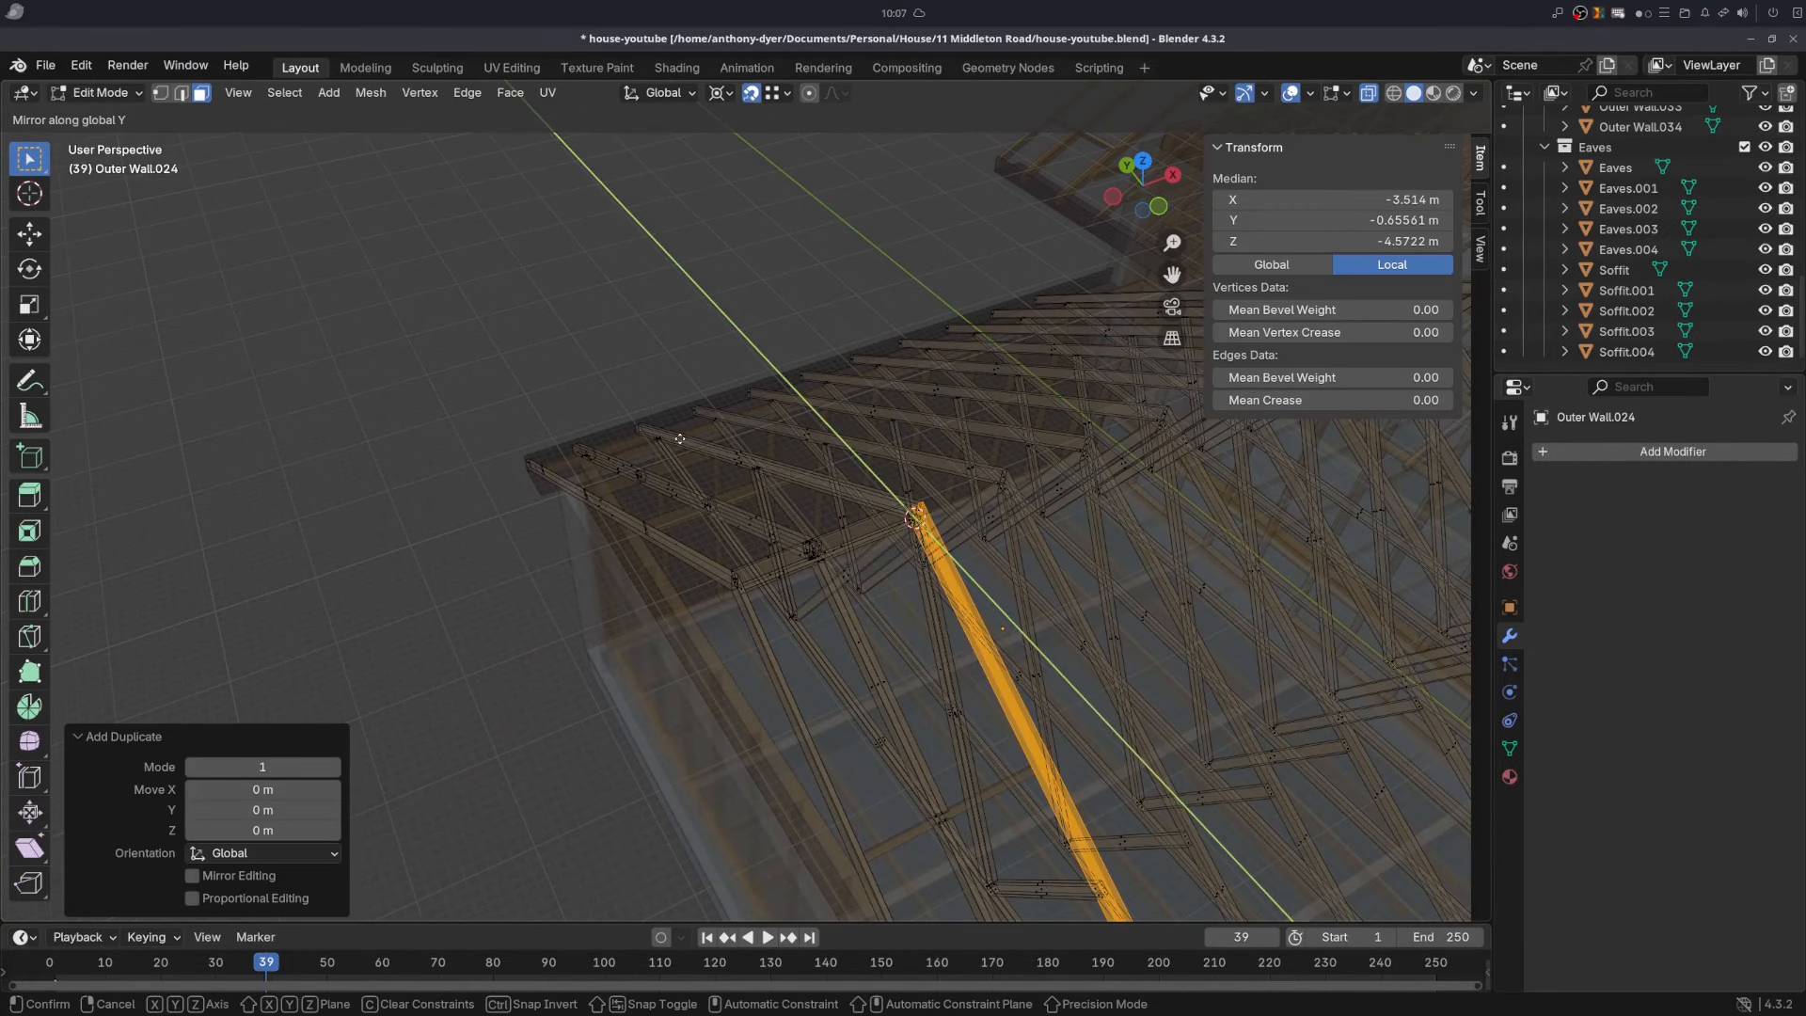
key("Return")
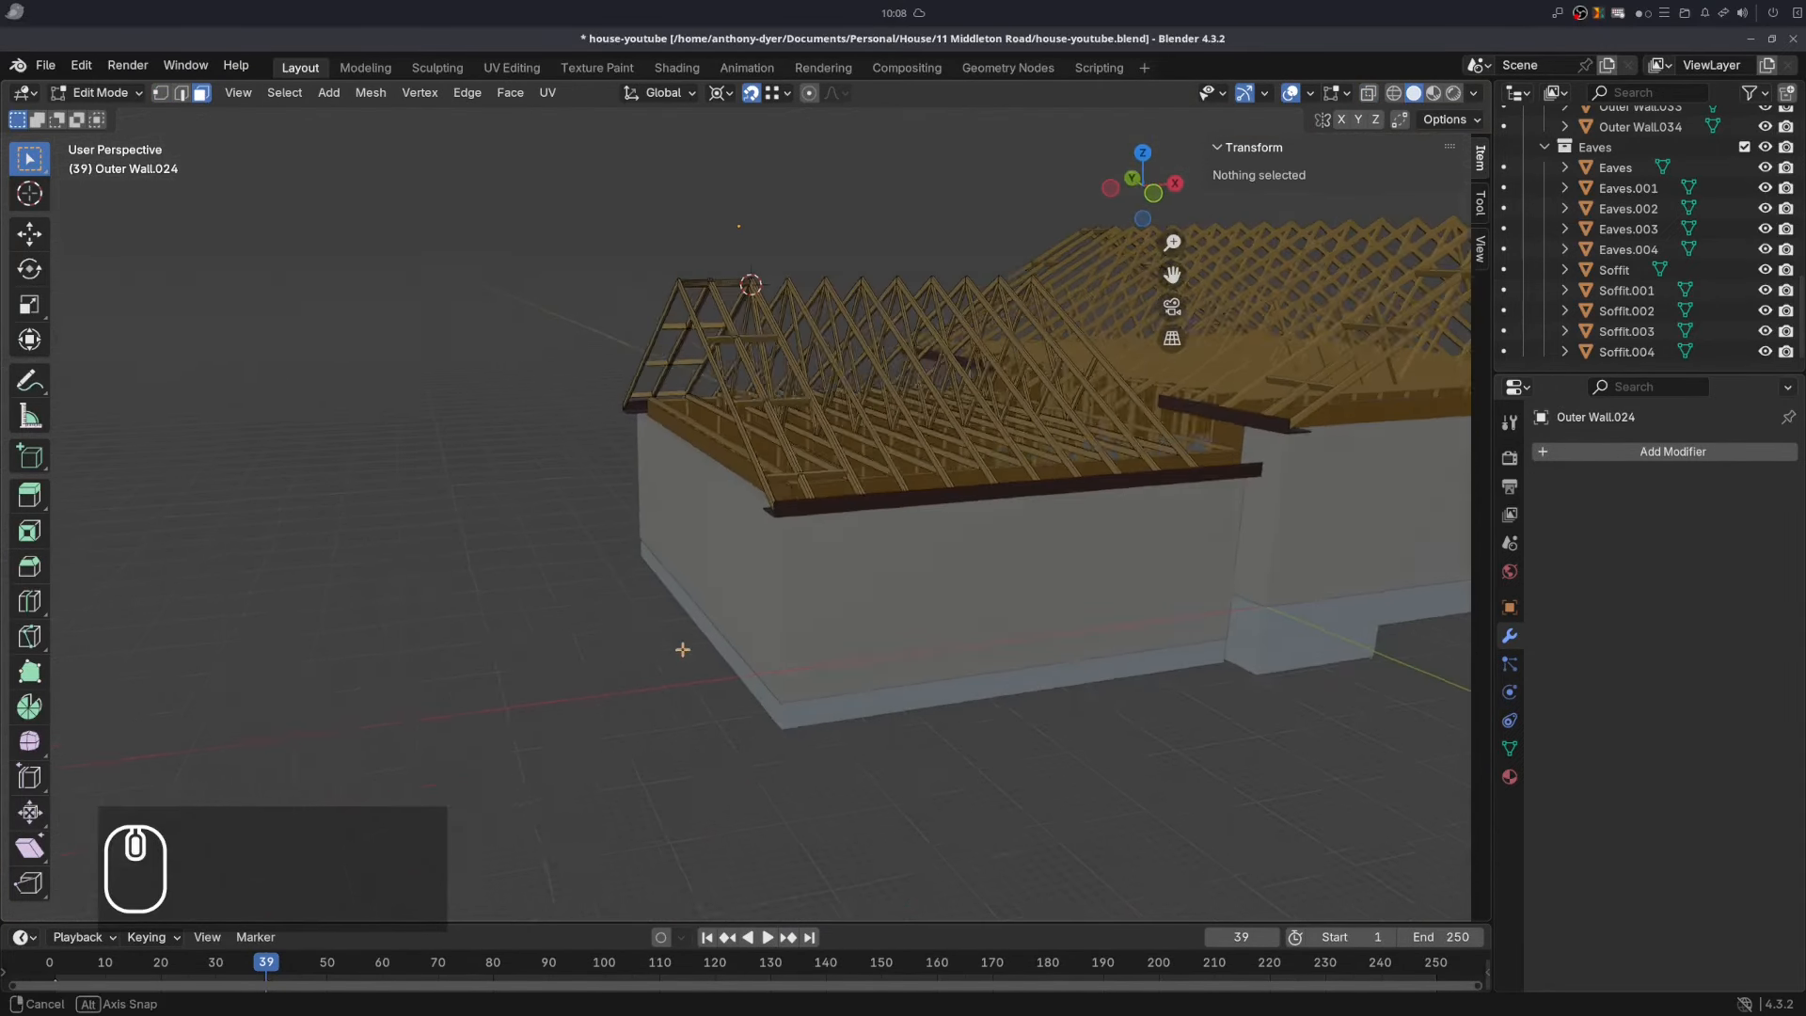
key("Tab")
middle_click_drag(682, 649, 614, 558)
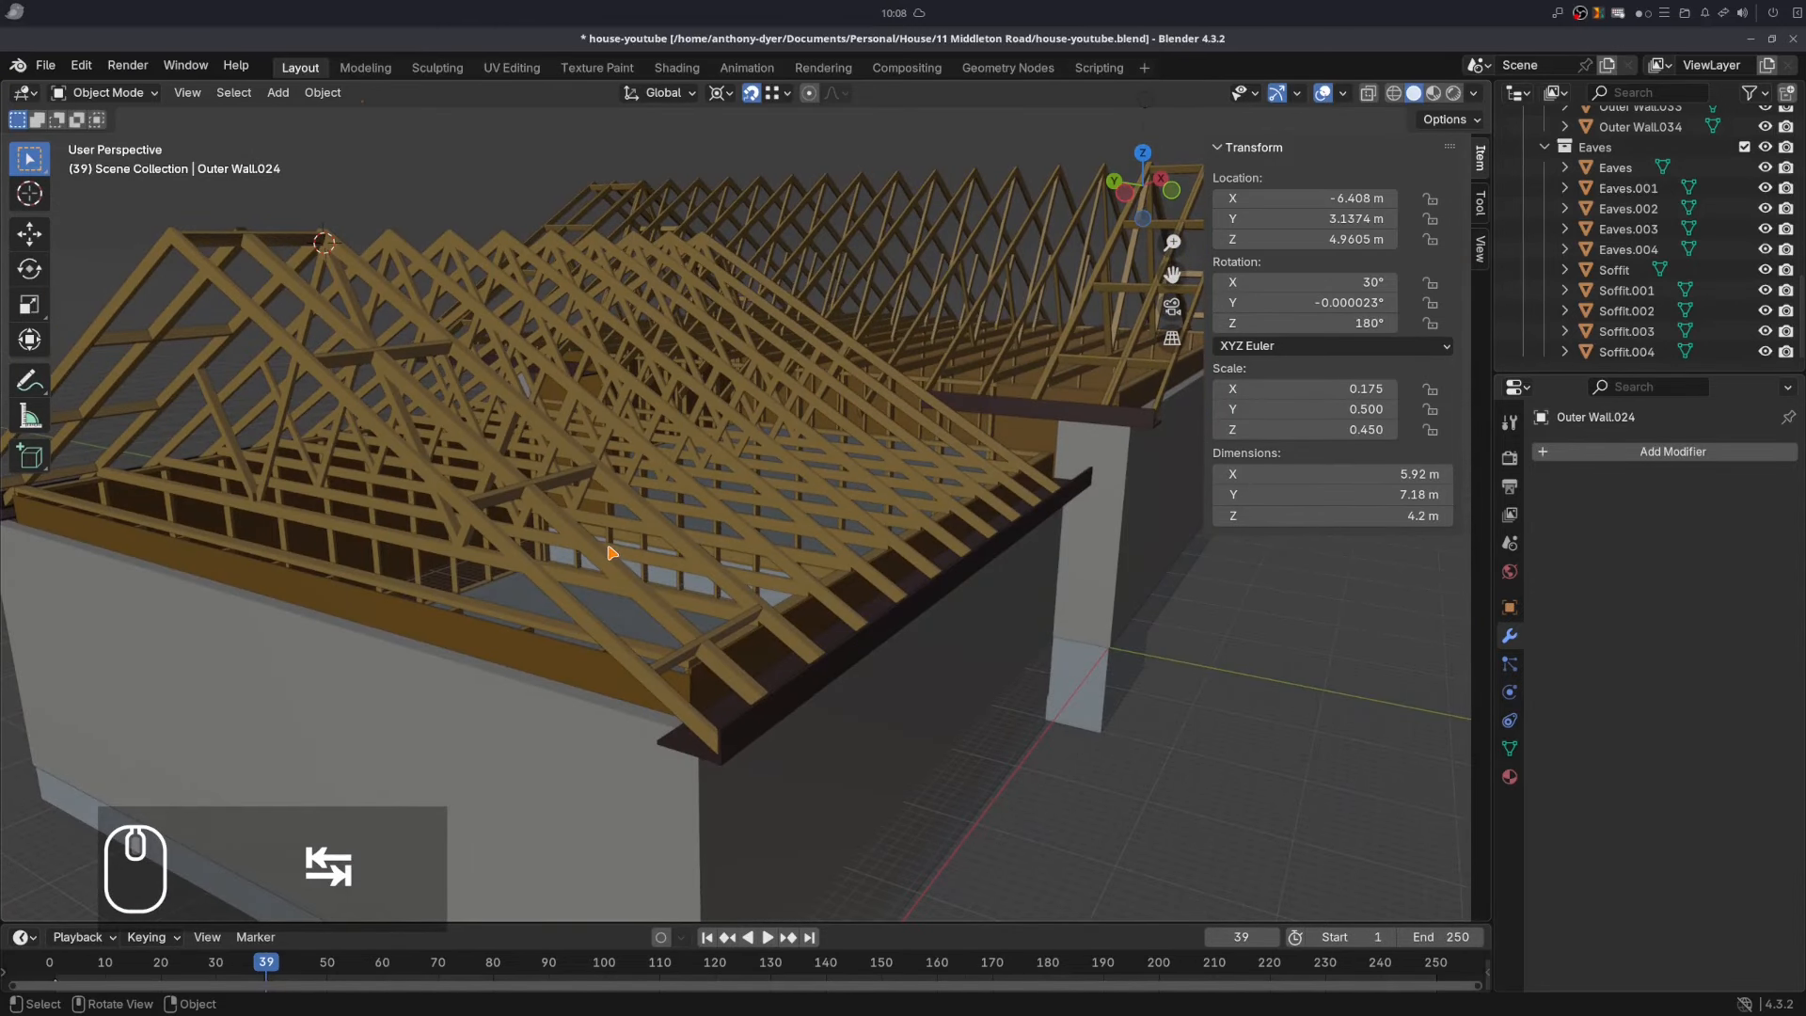
- Create a new collection inside the Roof collection and name it Mask
middle_click_drag(775, 707, 844, 532)
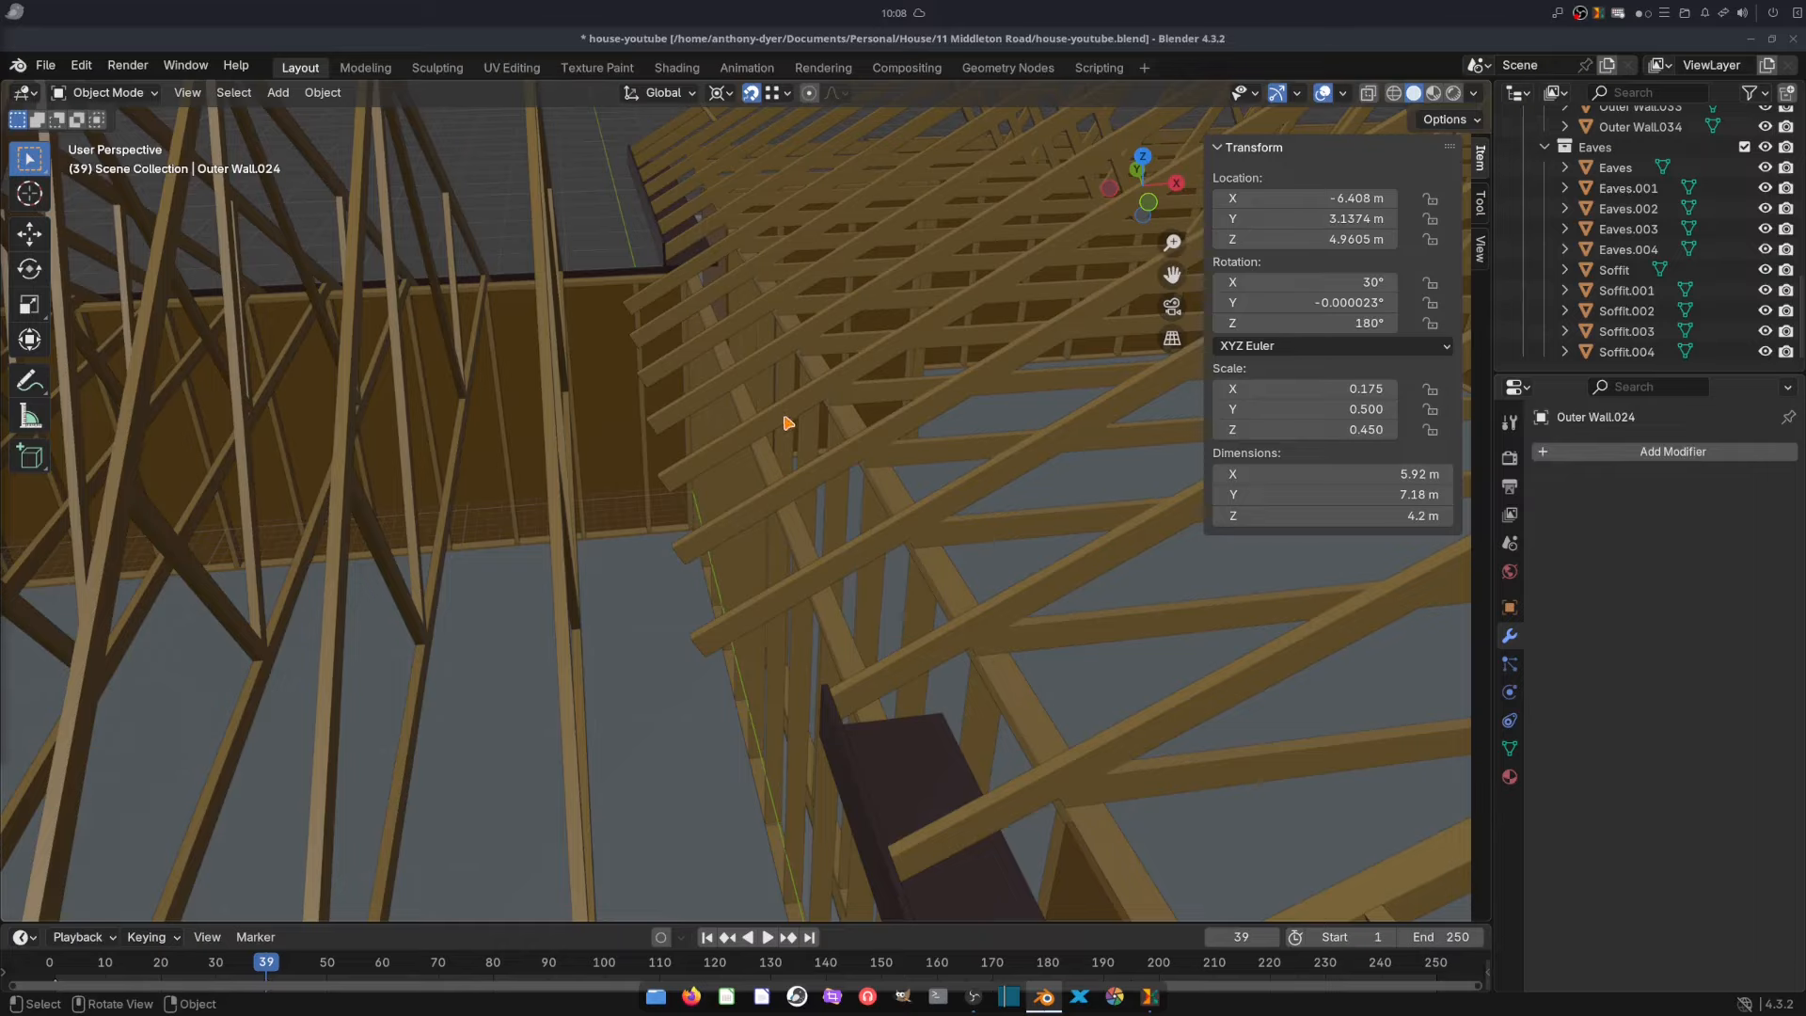
left_click(1545, 147)
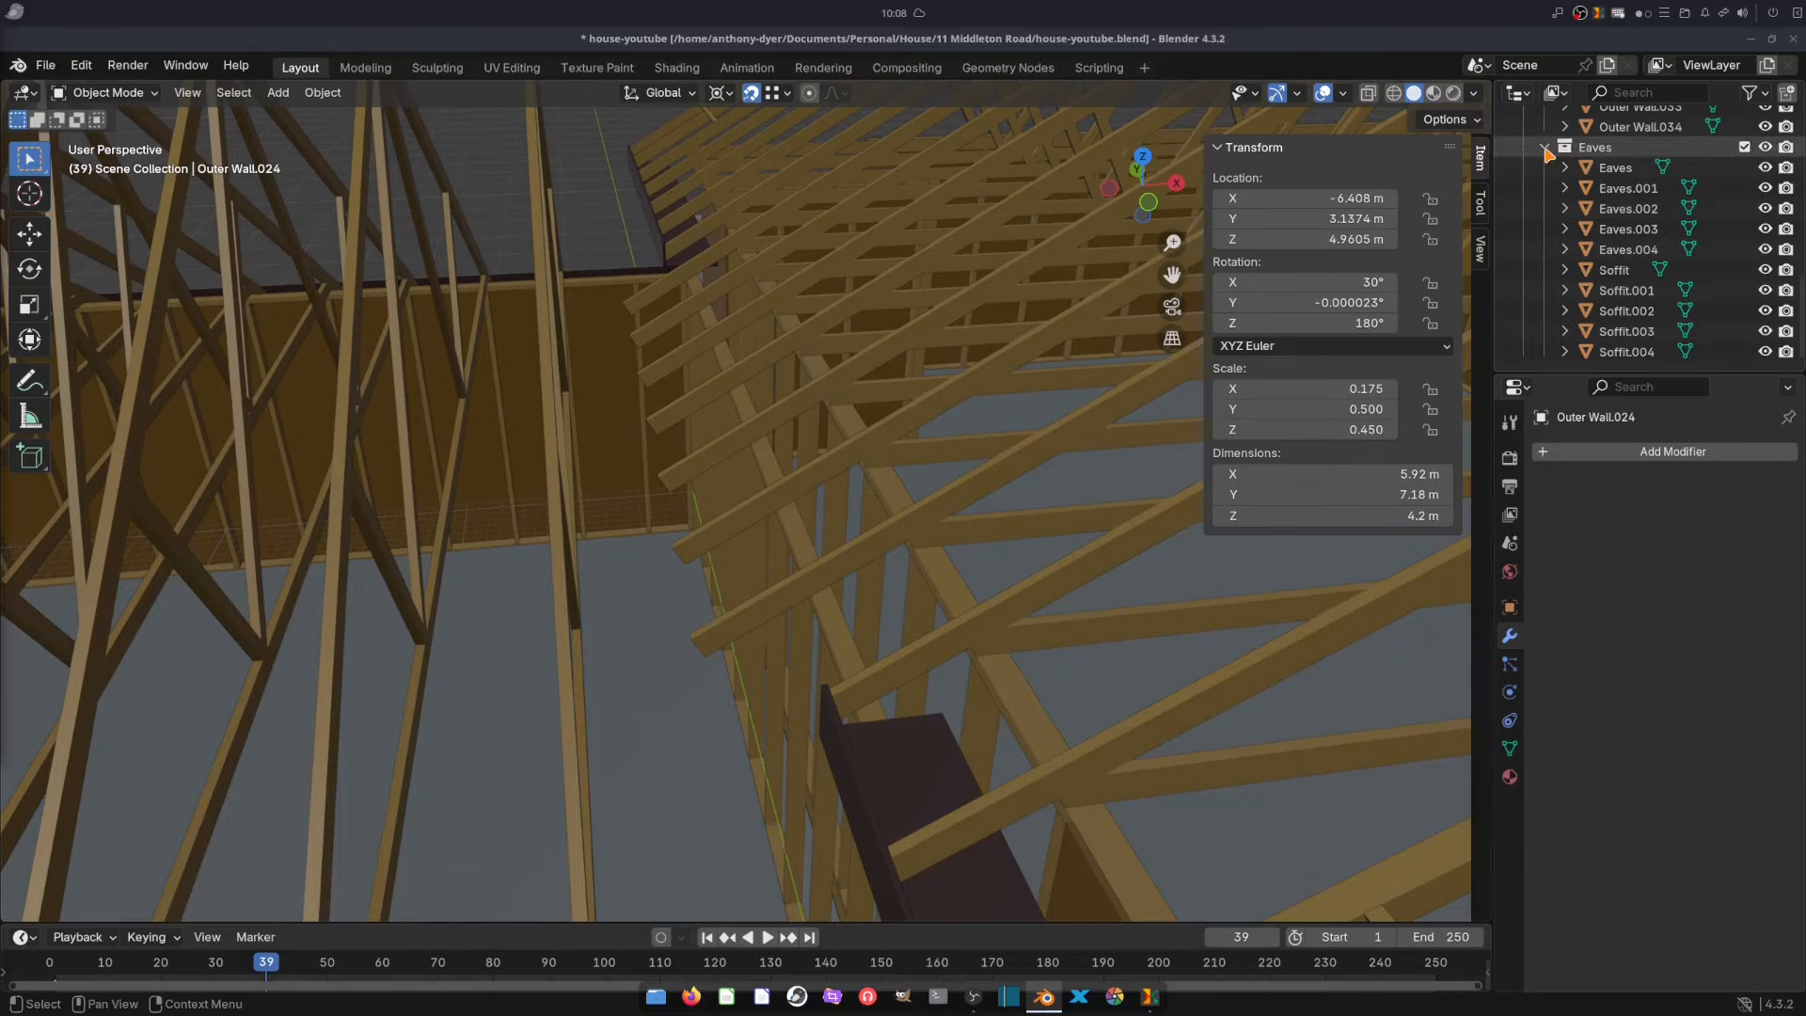
scroll(1611, 339, "up", 5)
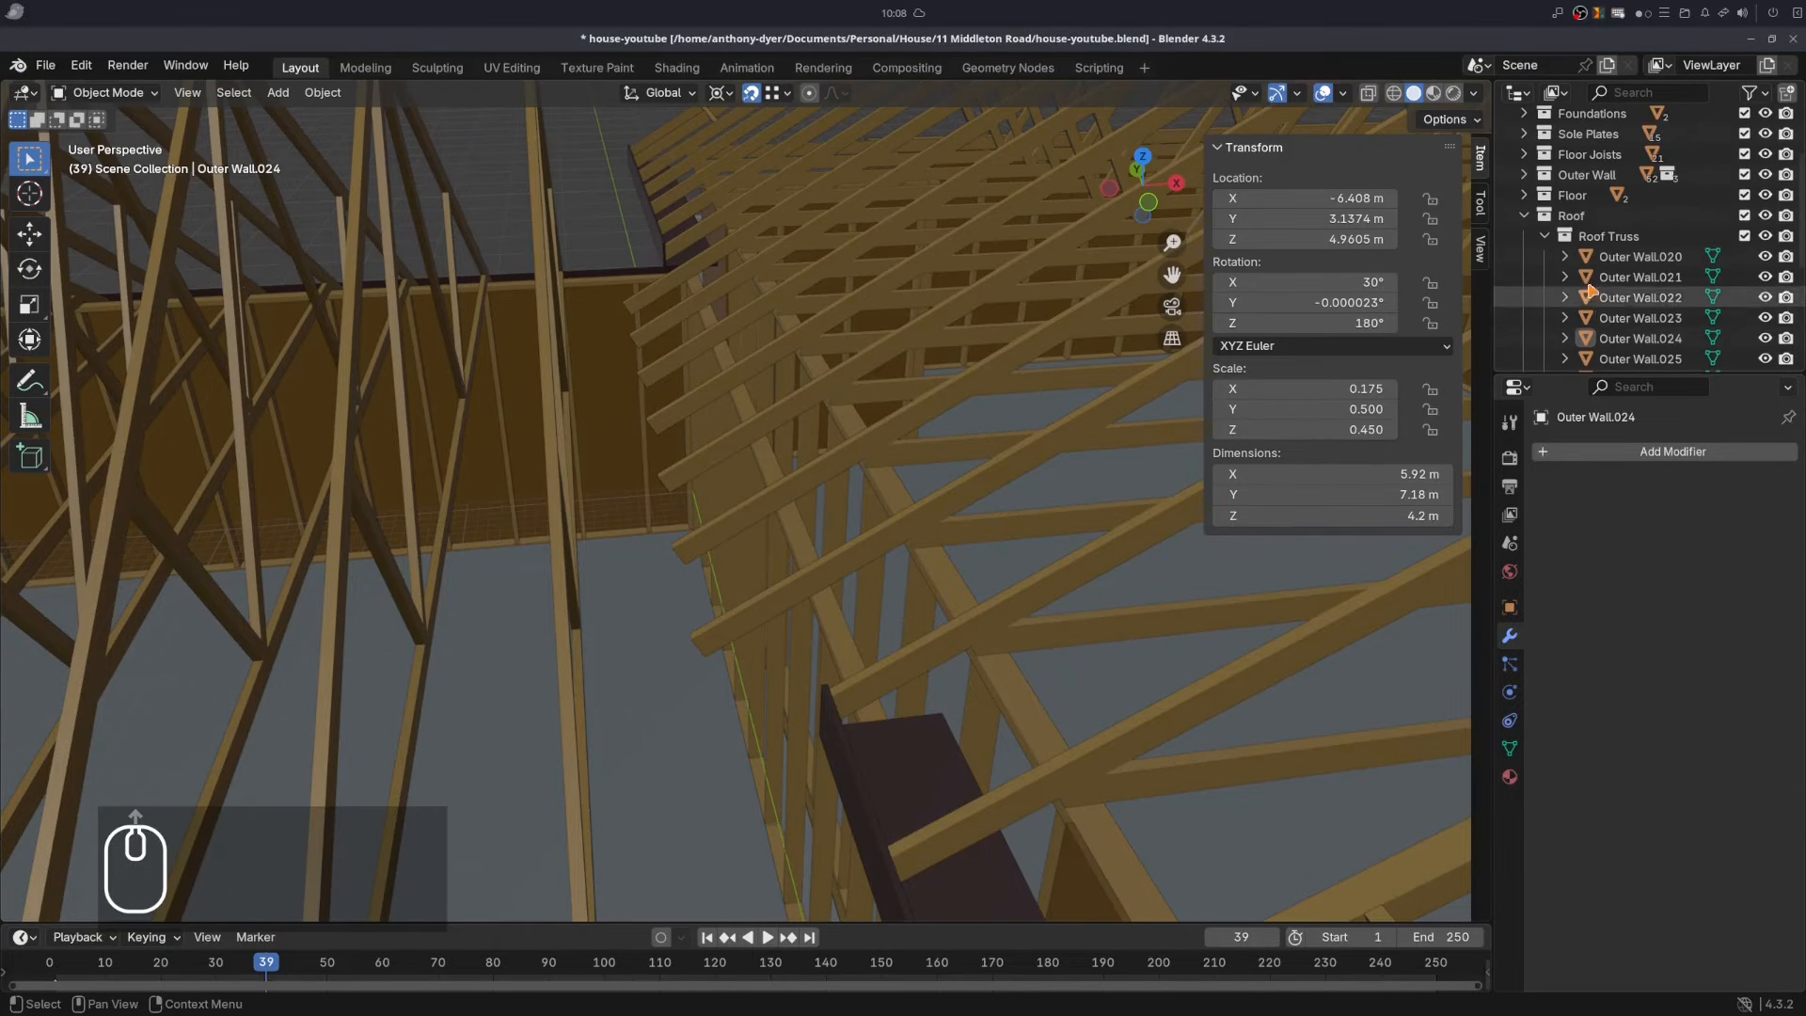
left_click(1545, 234)
left_click(1588, 303)
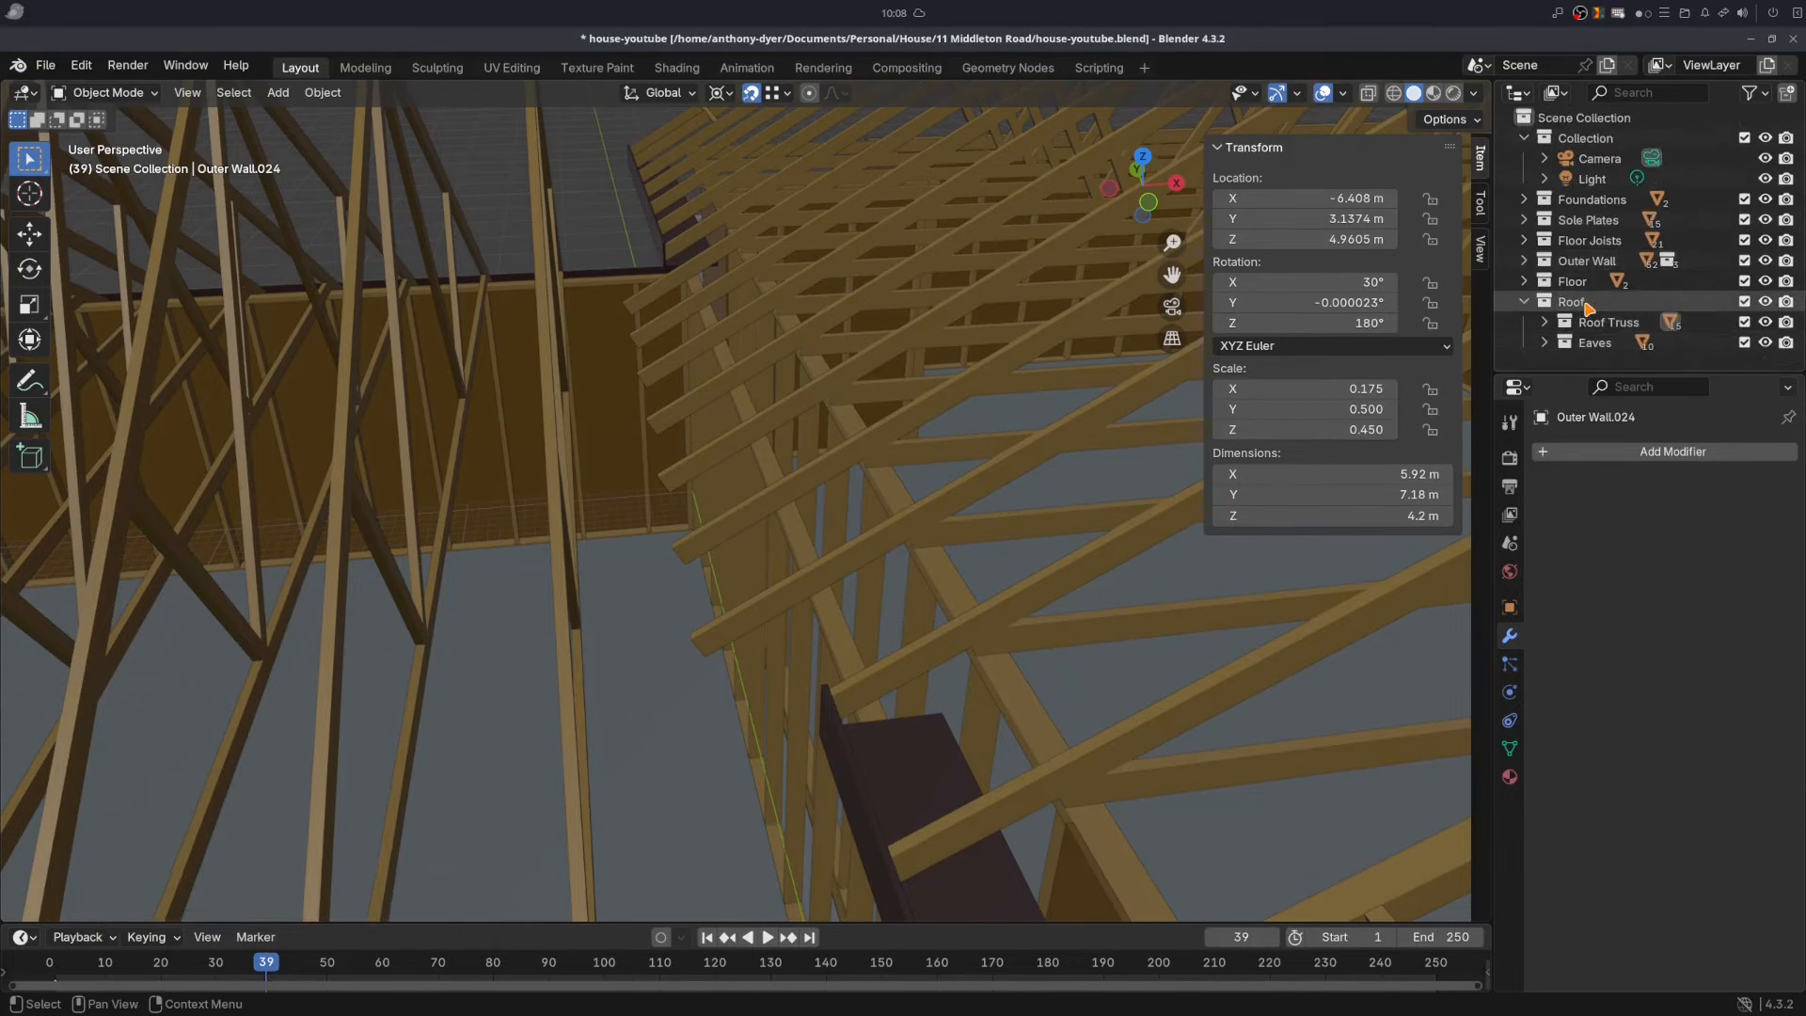
right_click(1588, 303)
left_click(1426, 303)
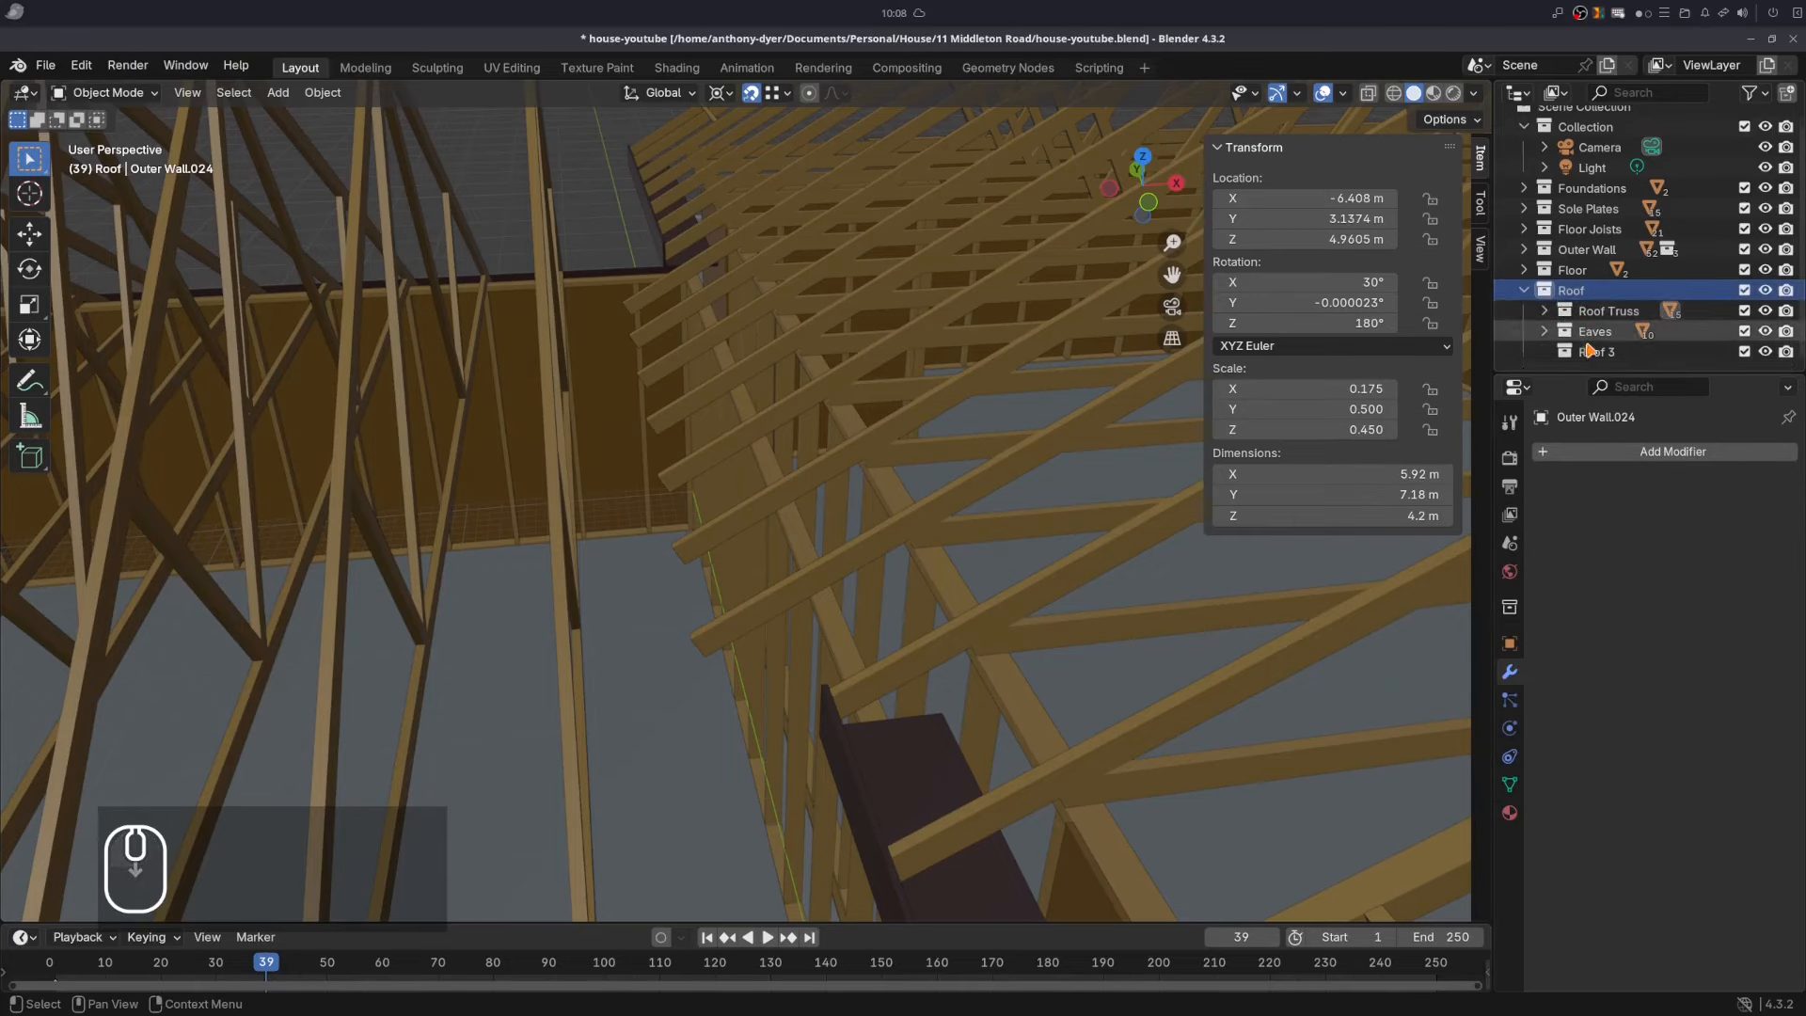
double_click(1590, 351)
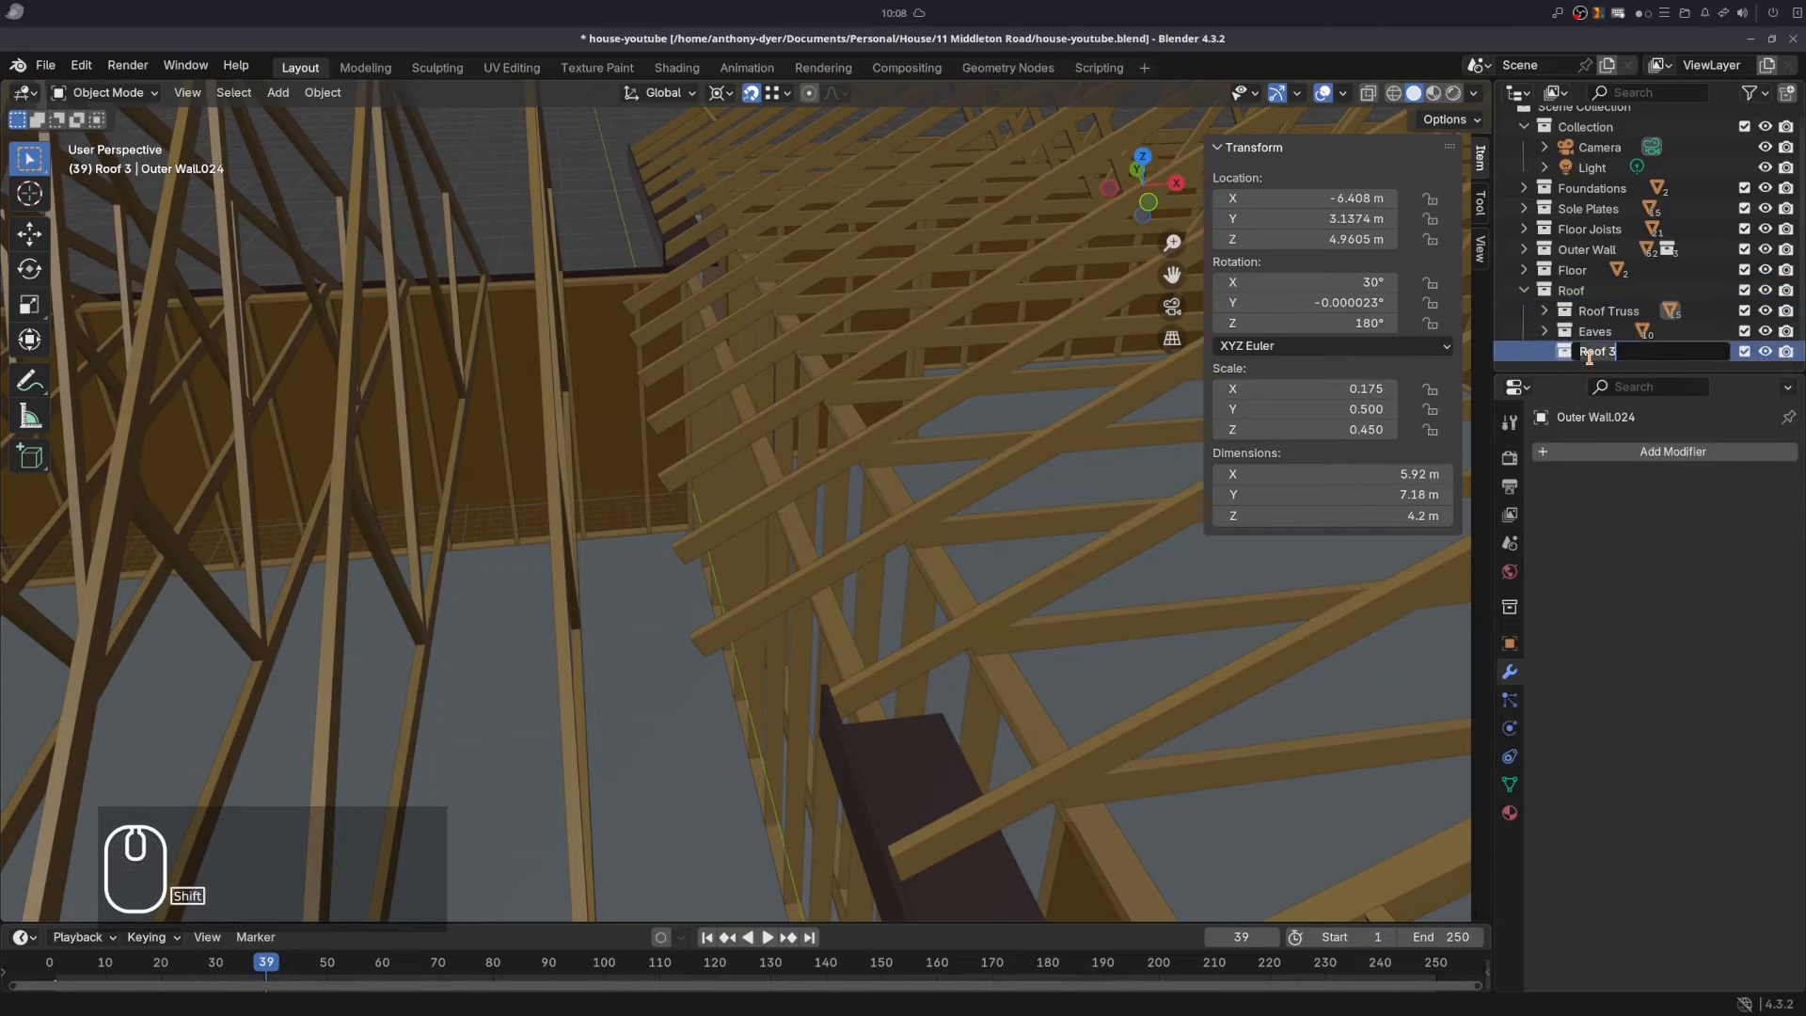
type("Mask")
key("Return")
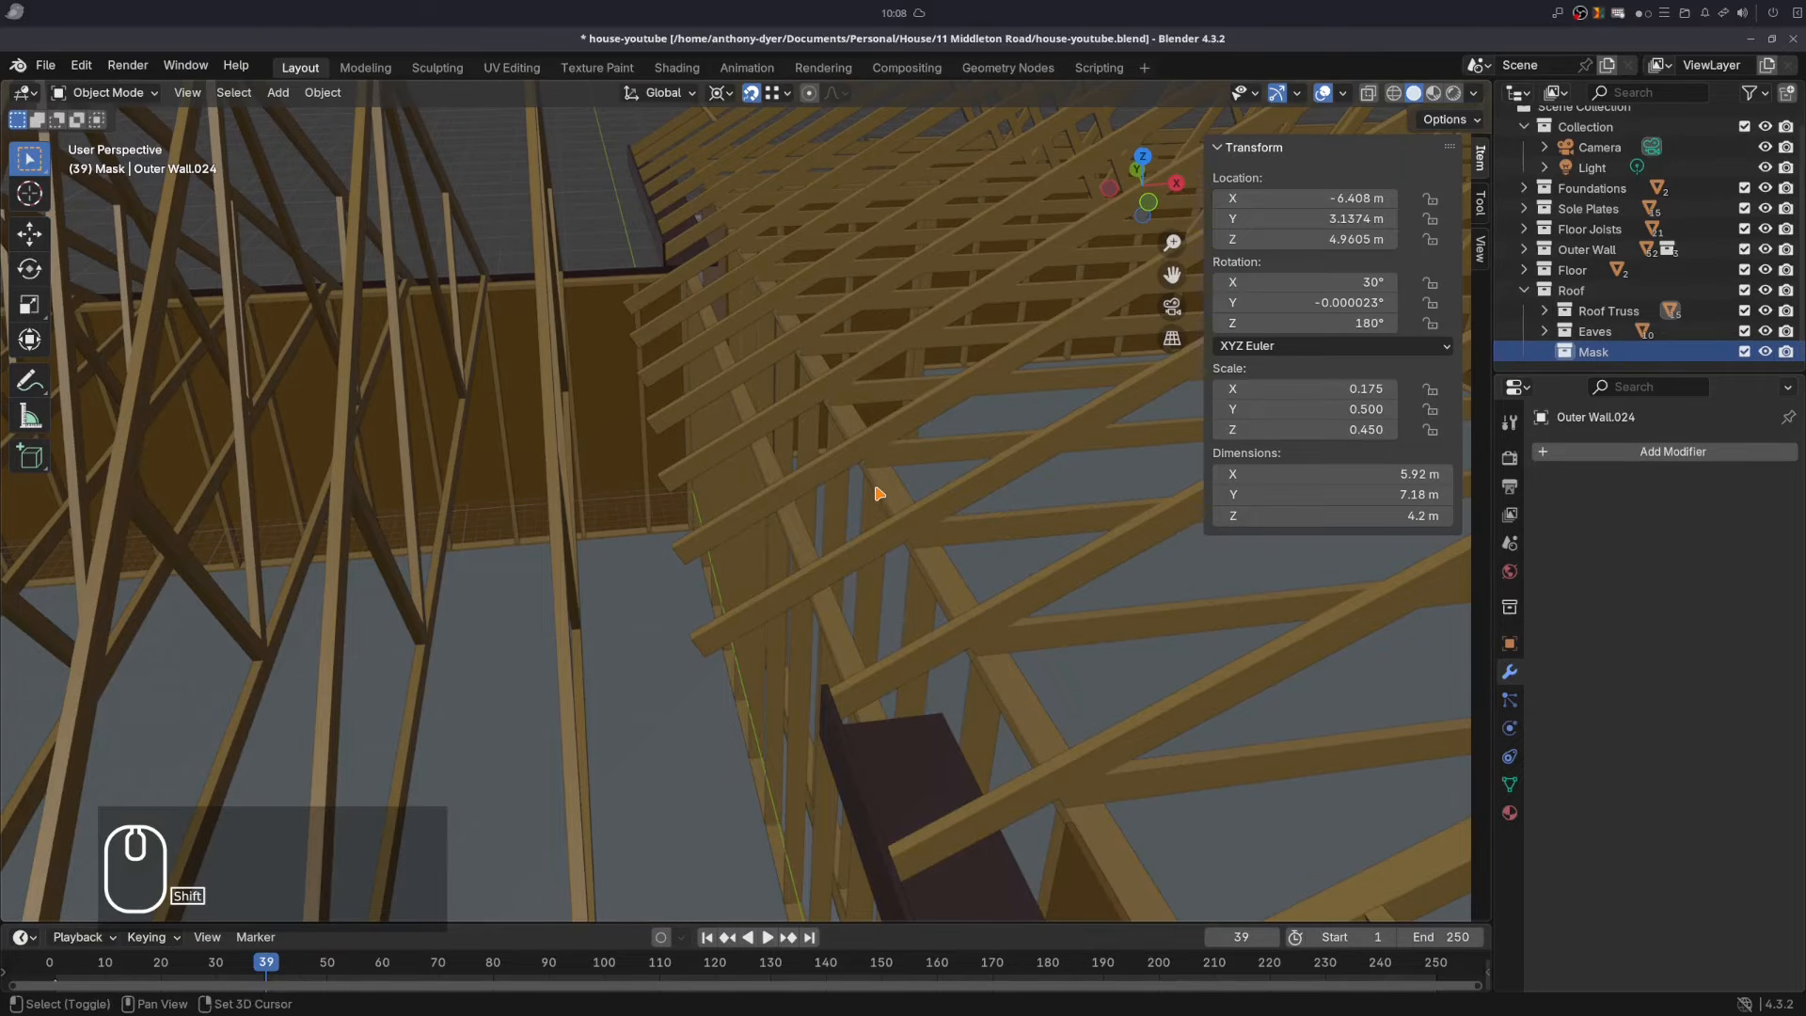
- Add a cube to the Mask collection and set its dimensions to 4 m in Y and 0.5 m in Z
key("shift+a")
left_click(986, 509)
scroll(979, 504, "down", 6)
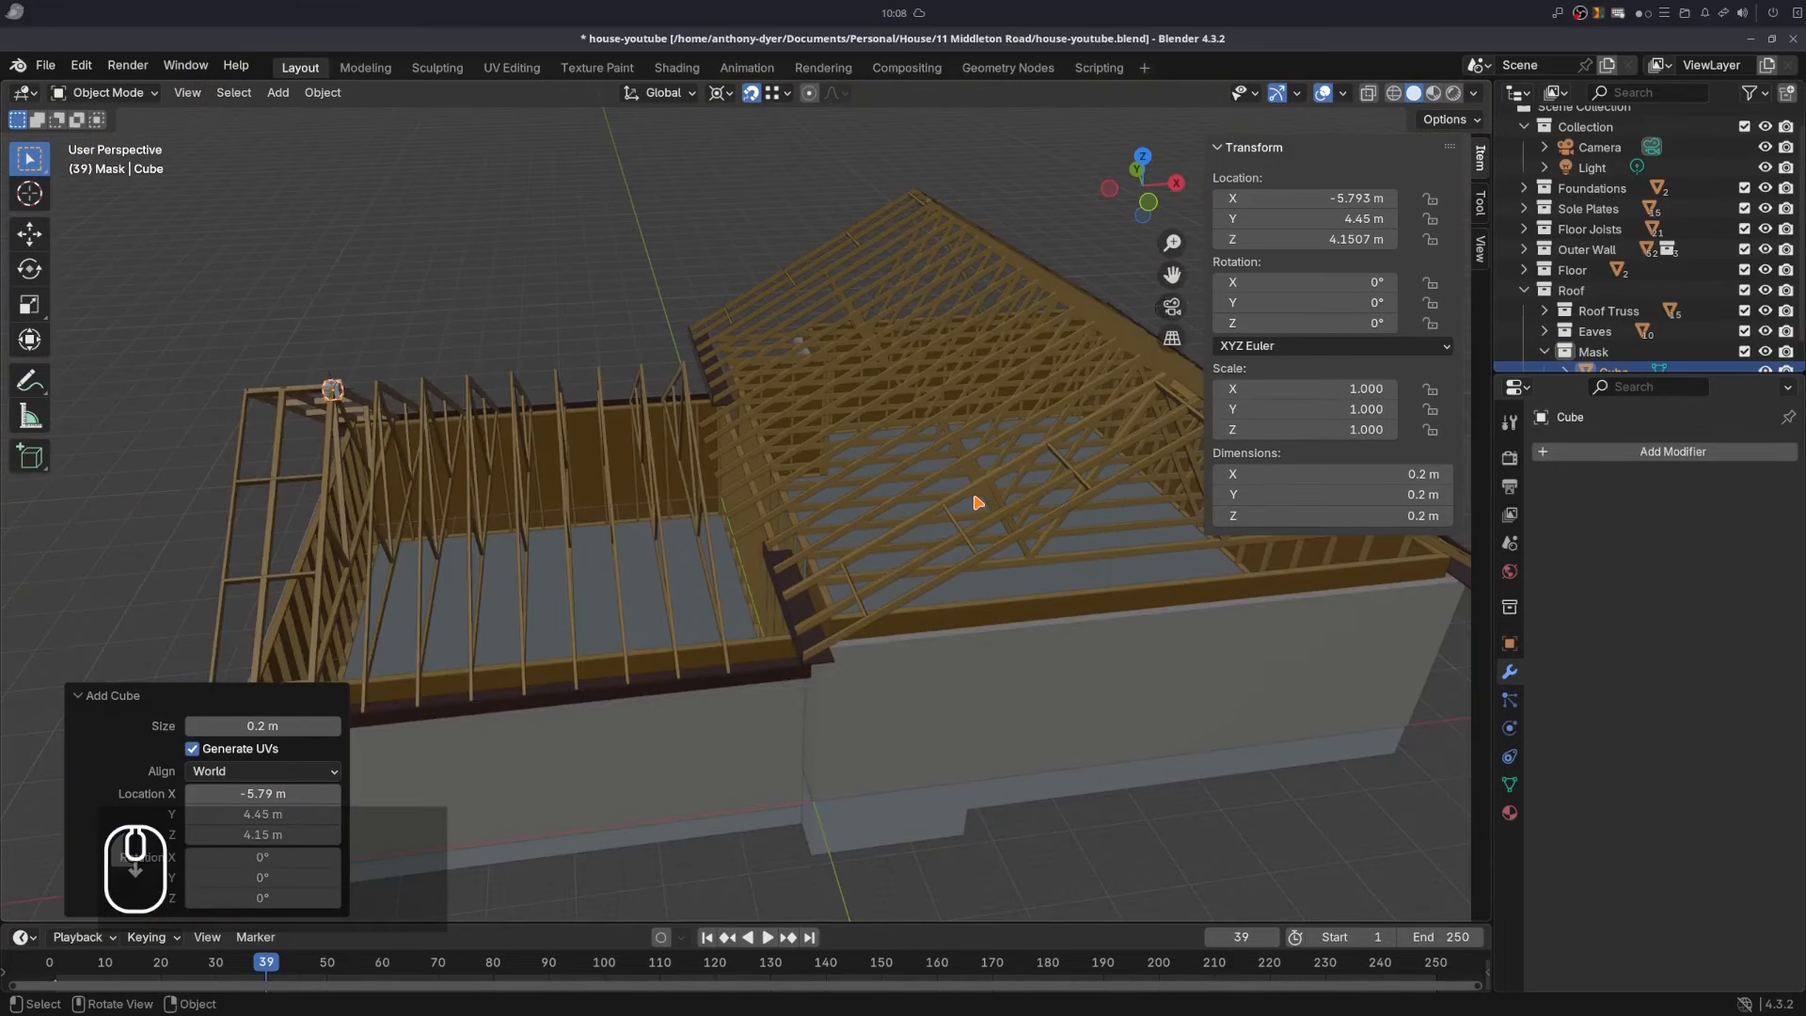
scroll(977, 503, "up", 2)
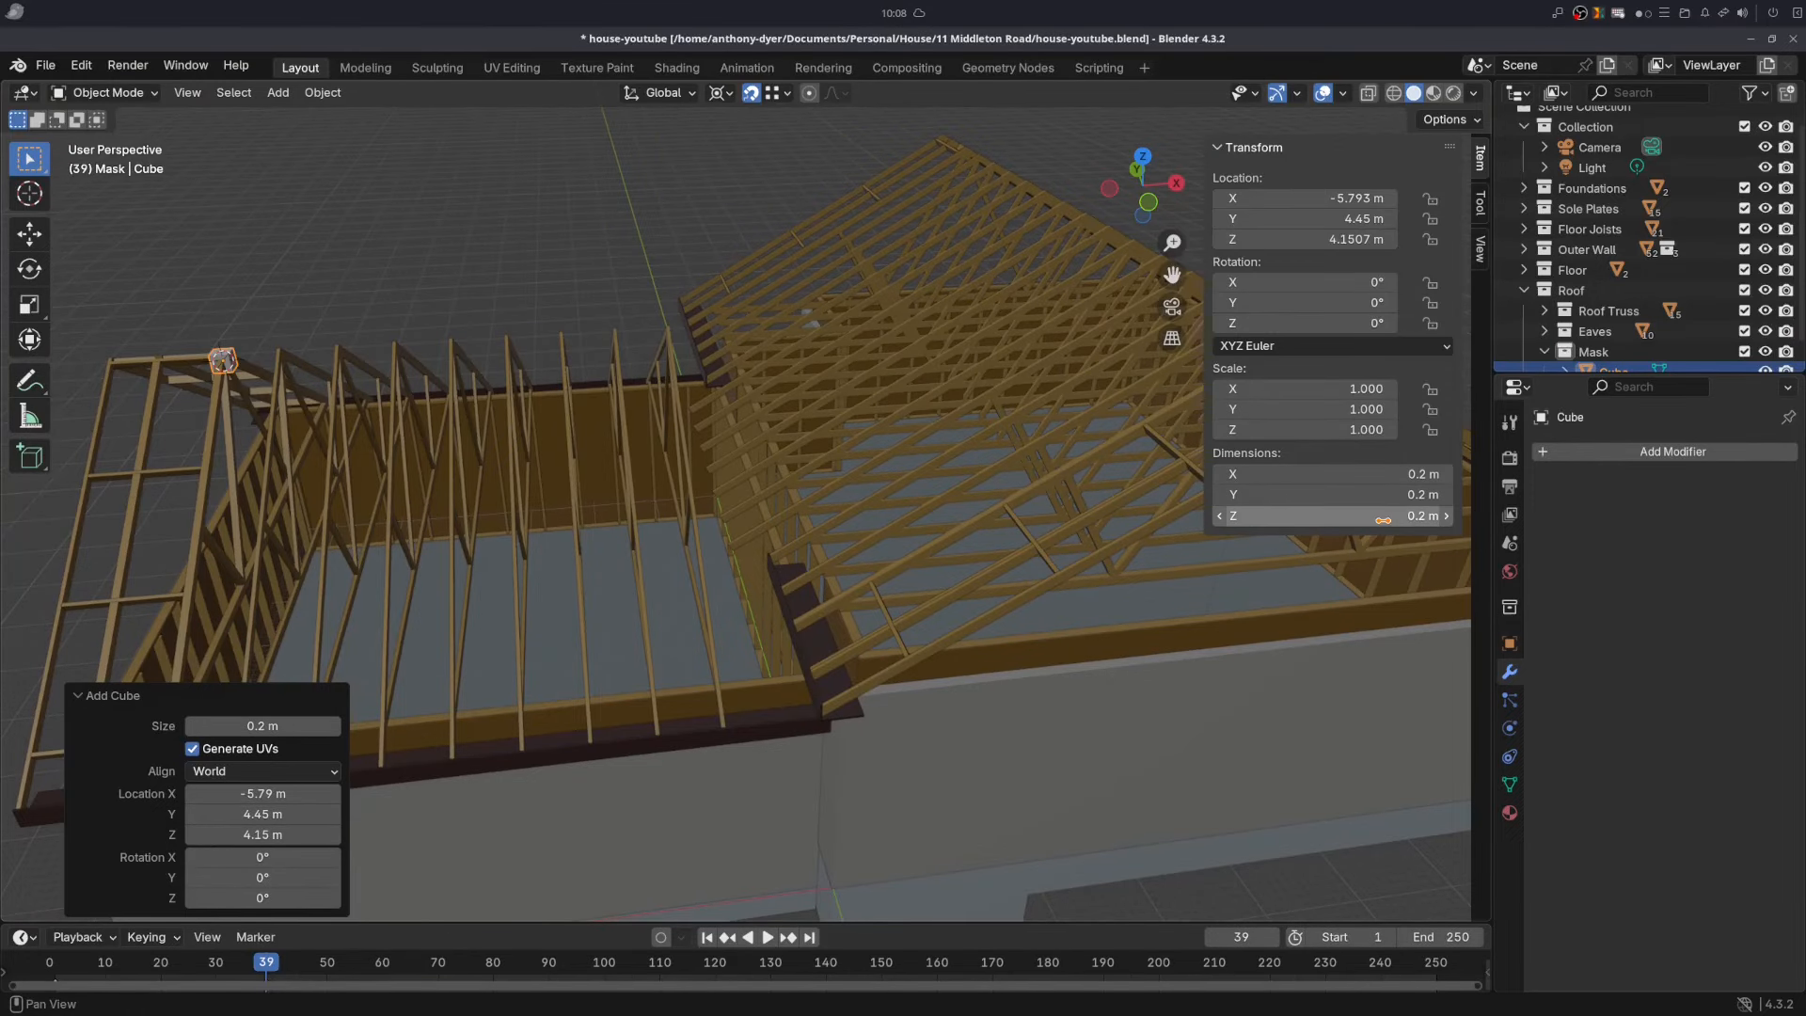
left_click(1380, 516)
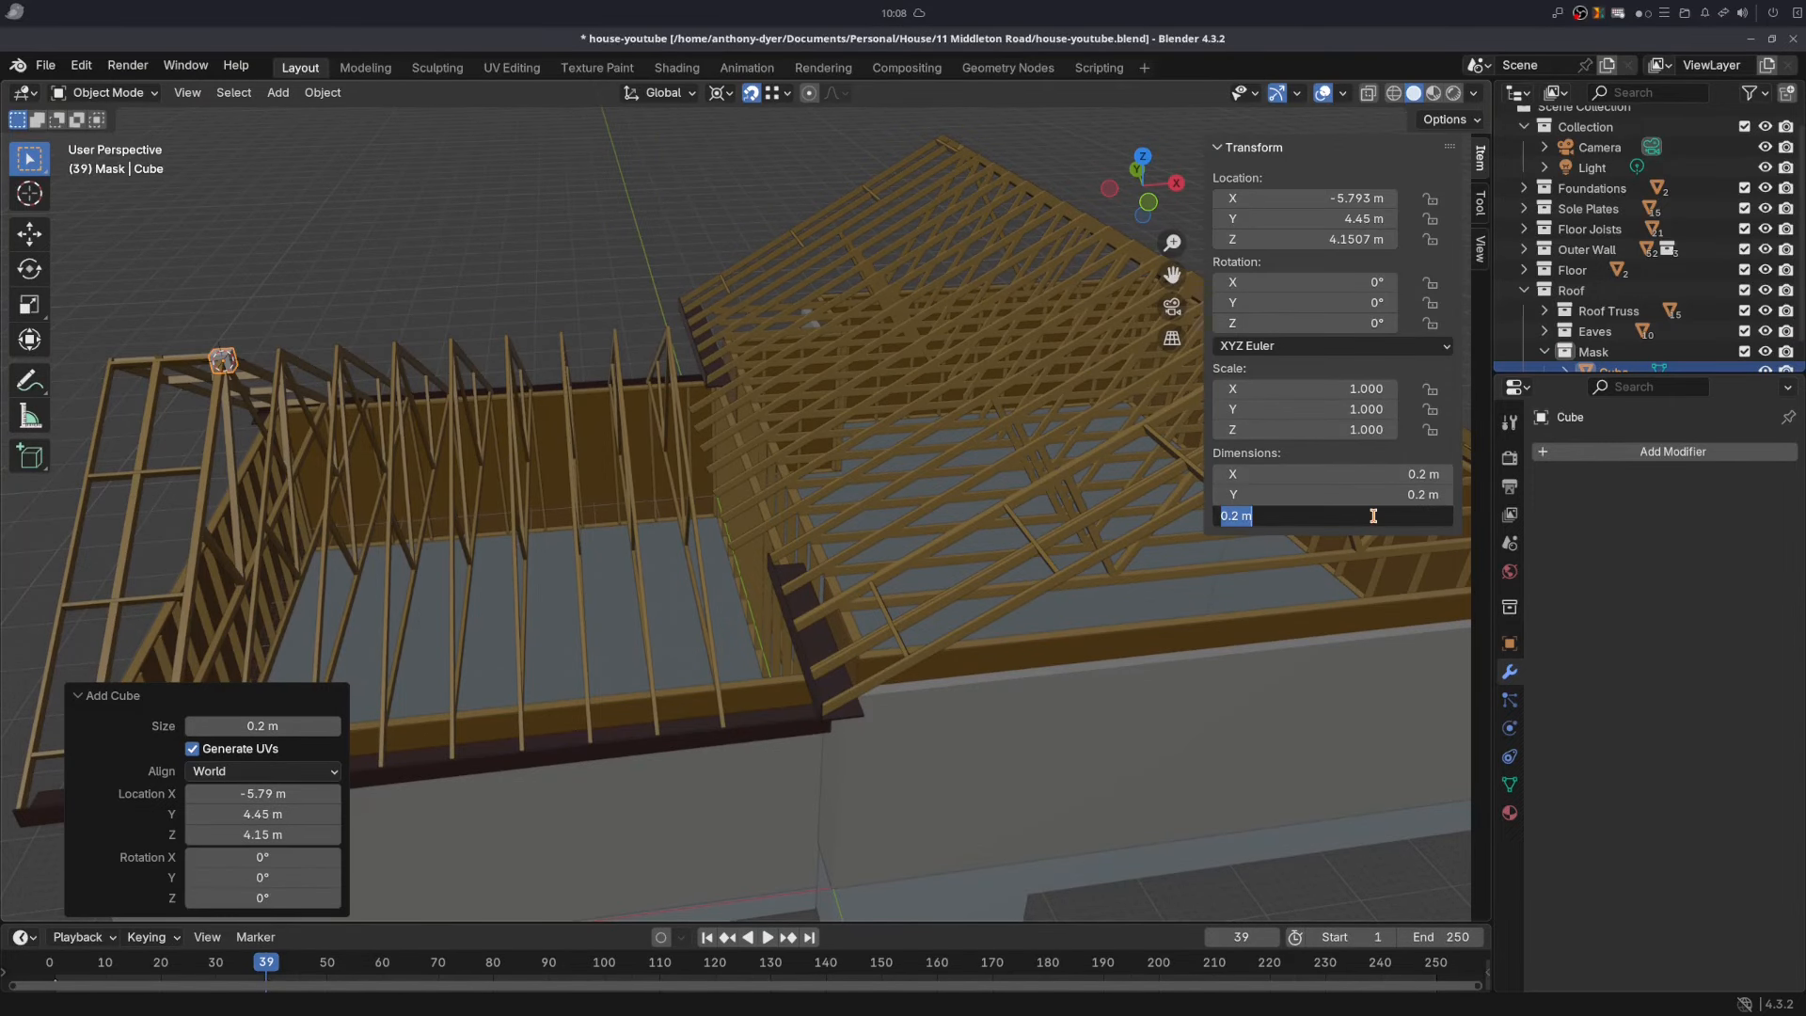
type("0.5")
key("Return")
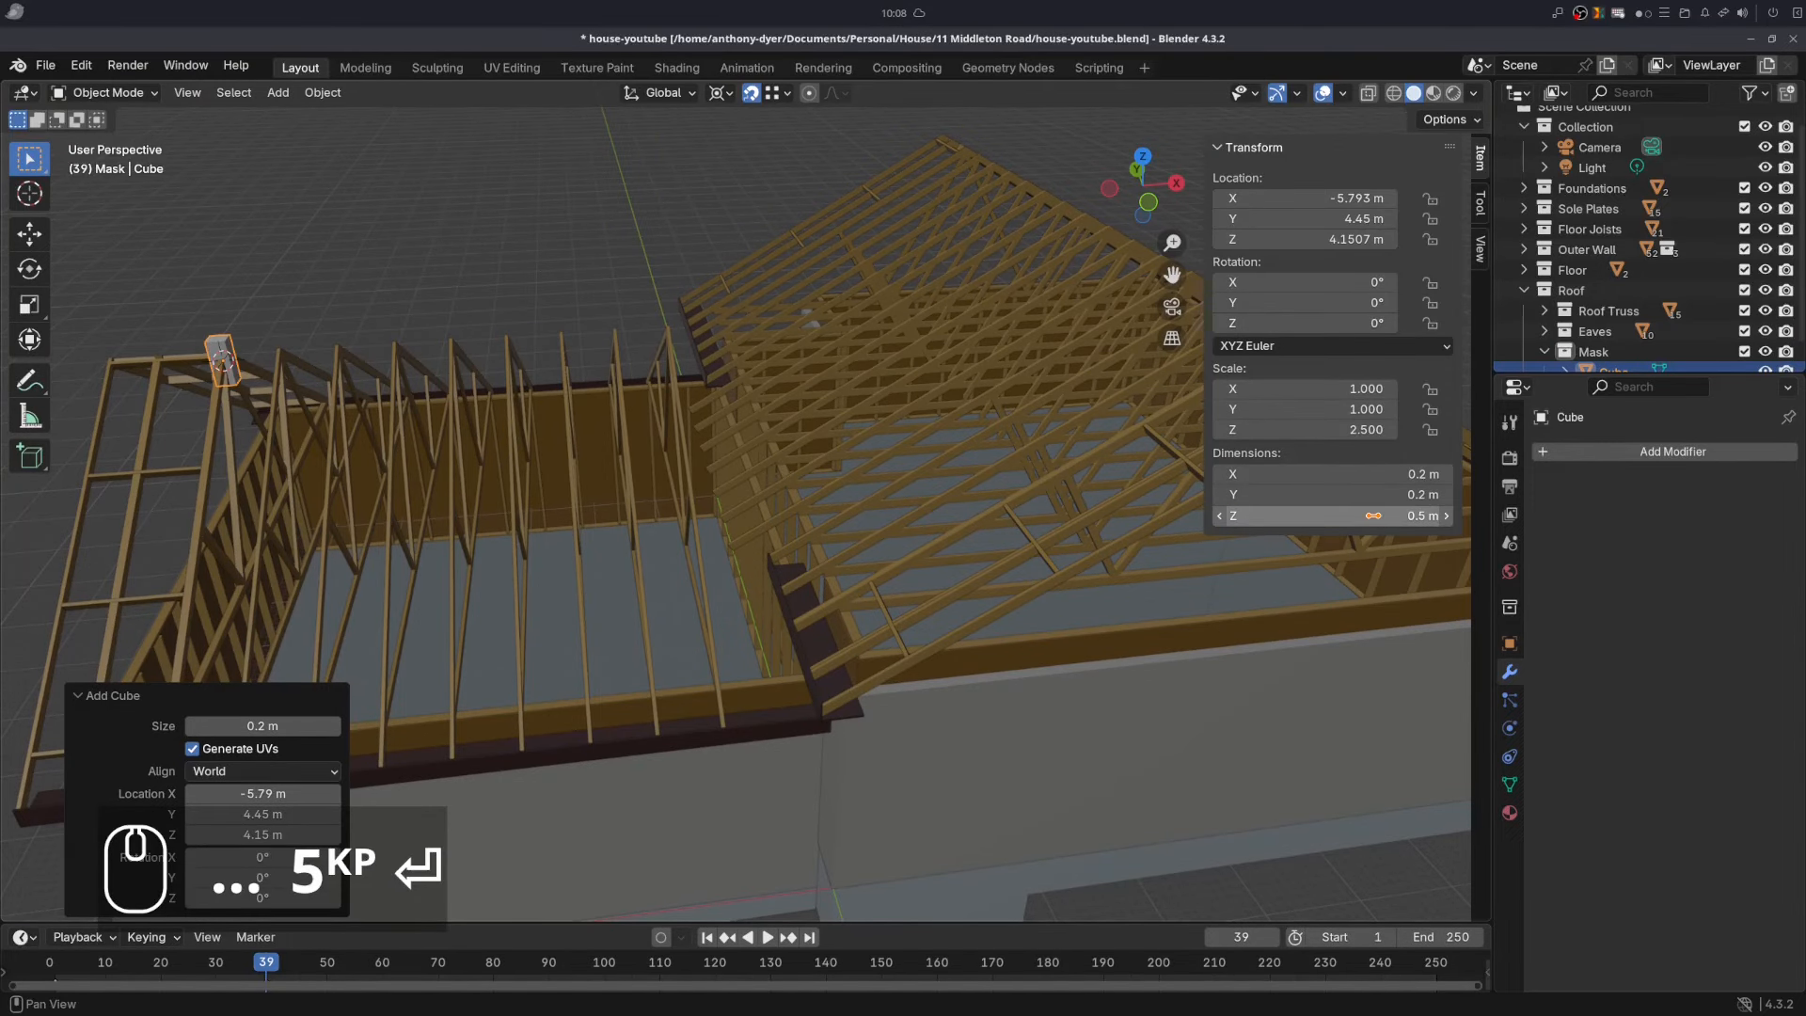
left_click(1380, 493)
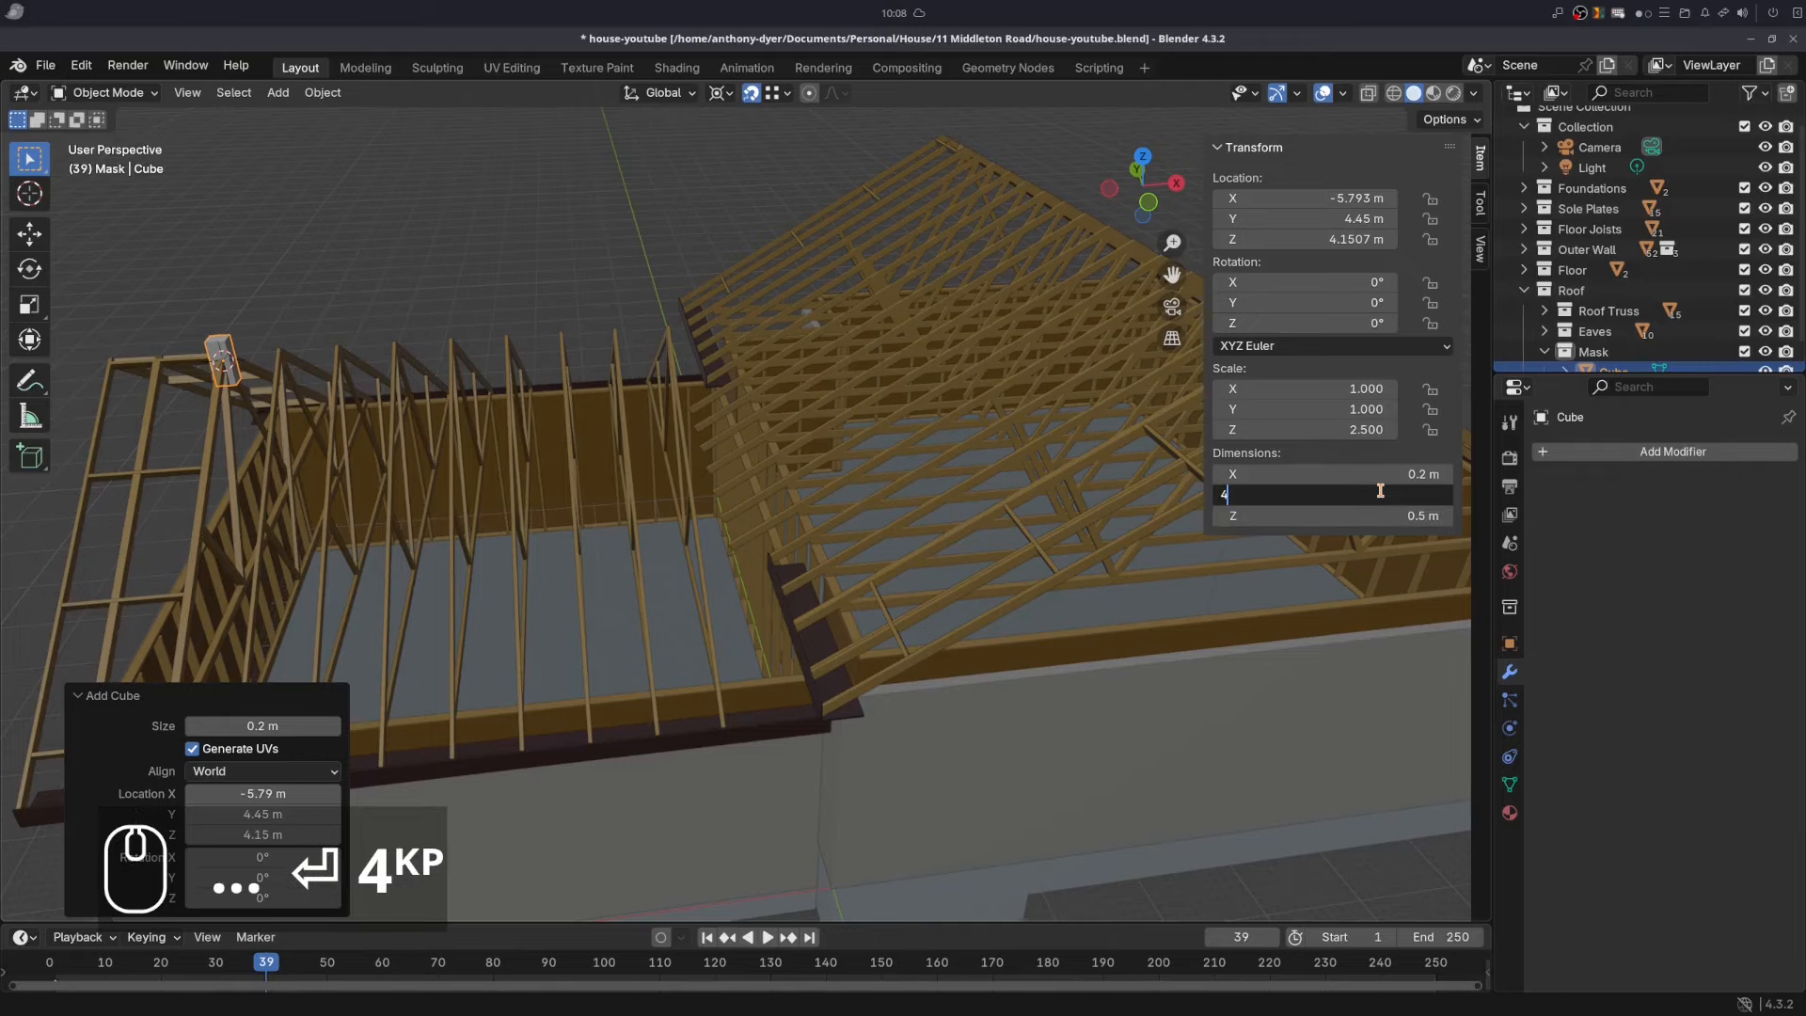
type("4")
key("Return")
- Move the mask cube by a snap base point onto the wall between the two wings, across the overhanging rafter tails
key("g")
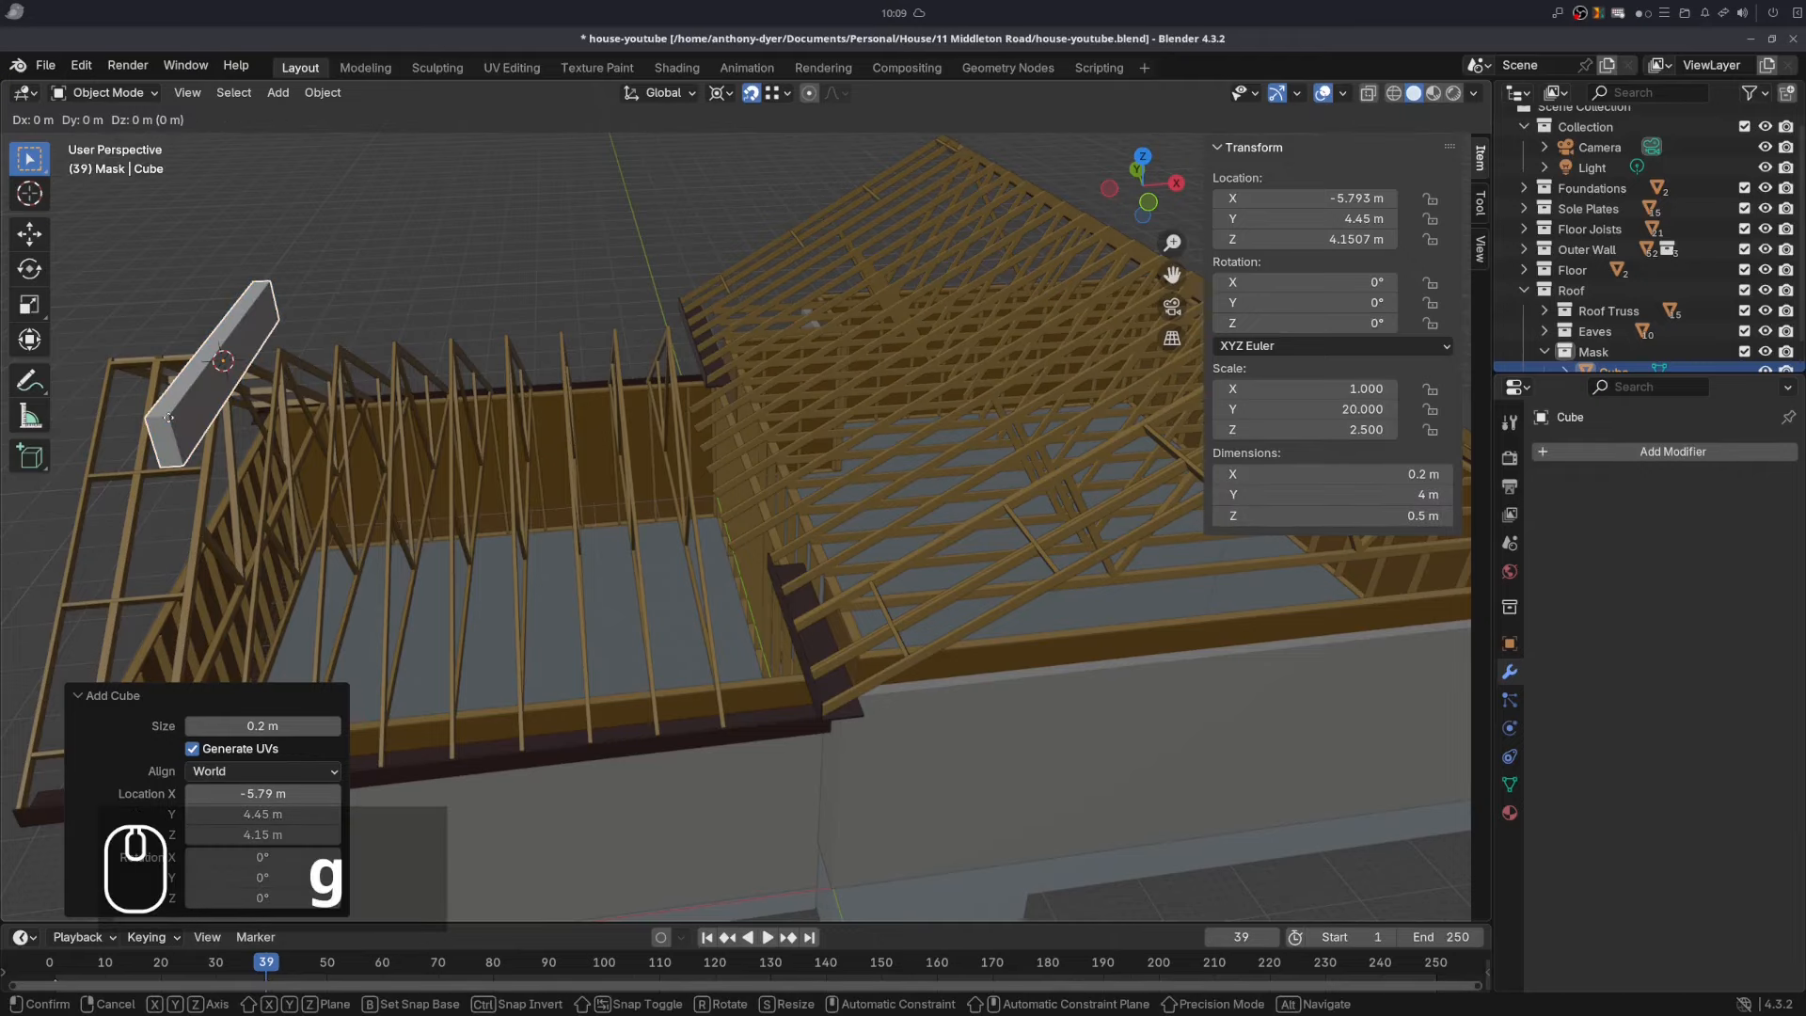
key("b")
left_click(168, 417)
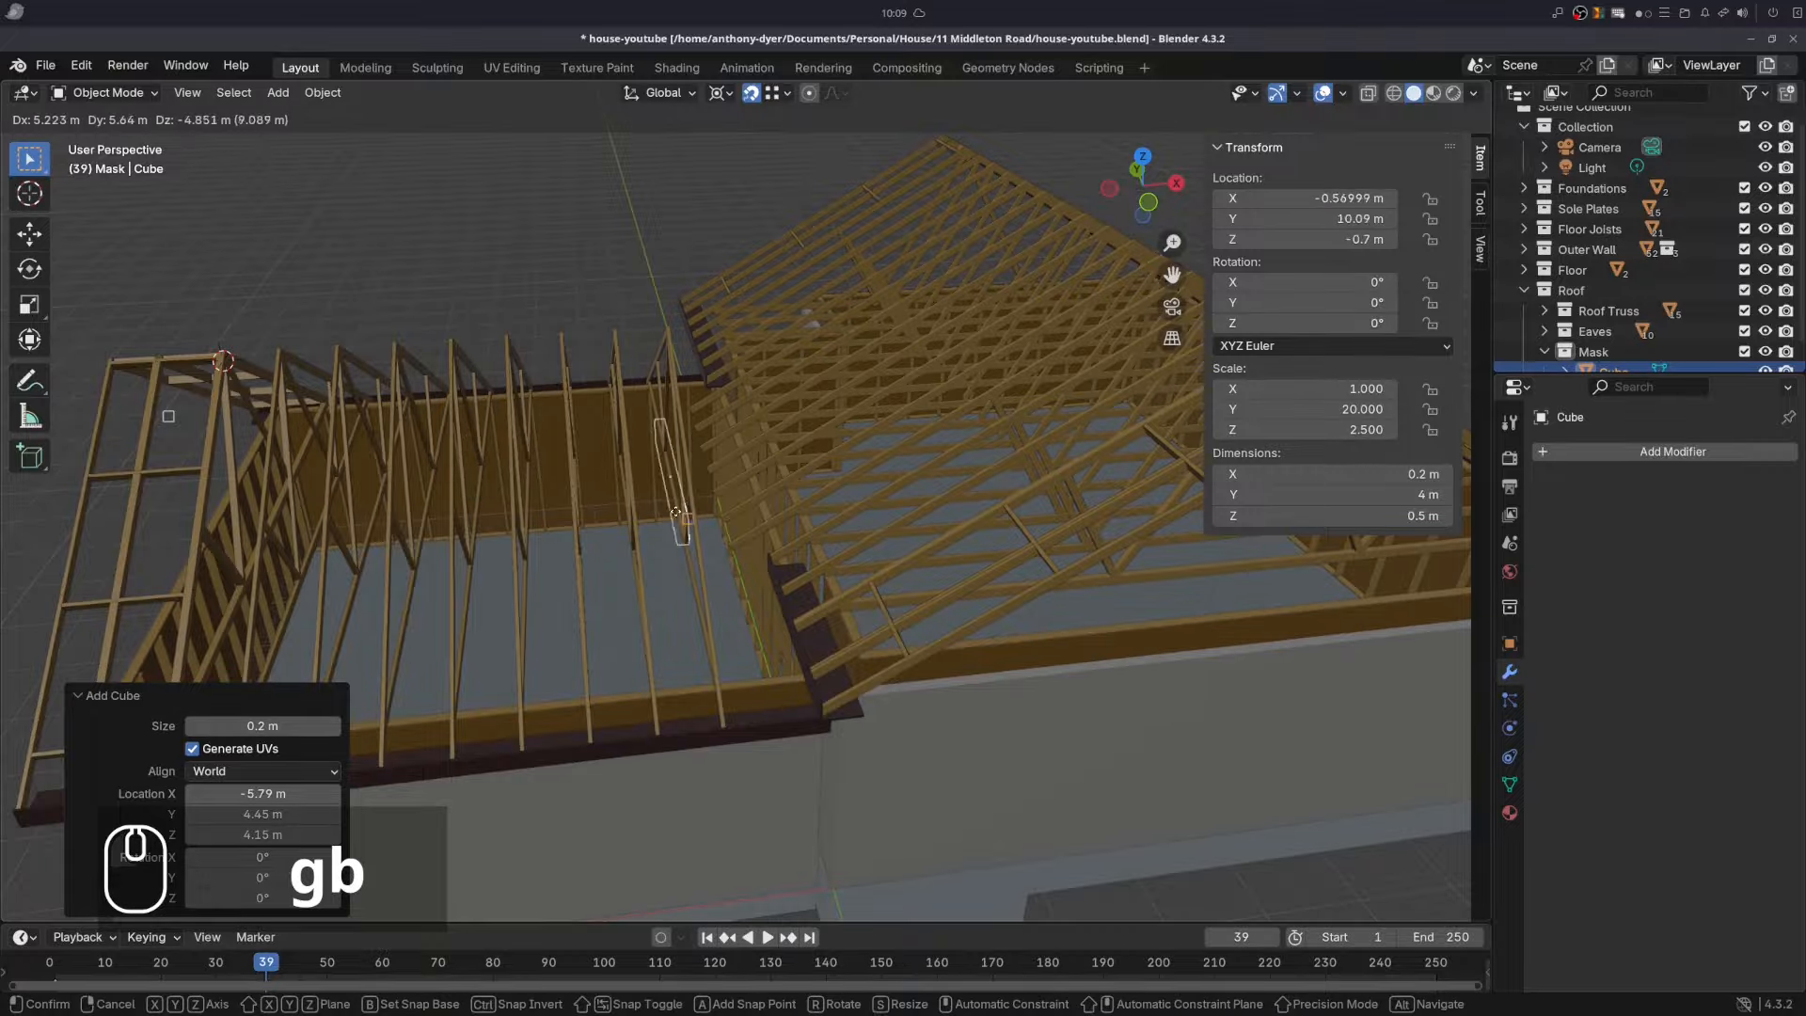
left_click(760, 522)
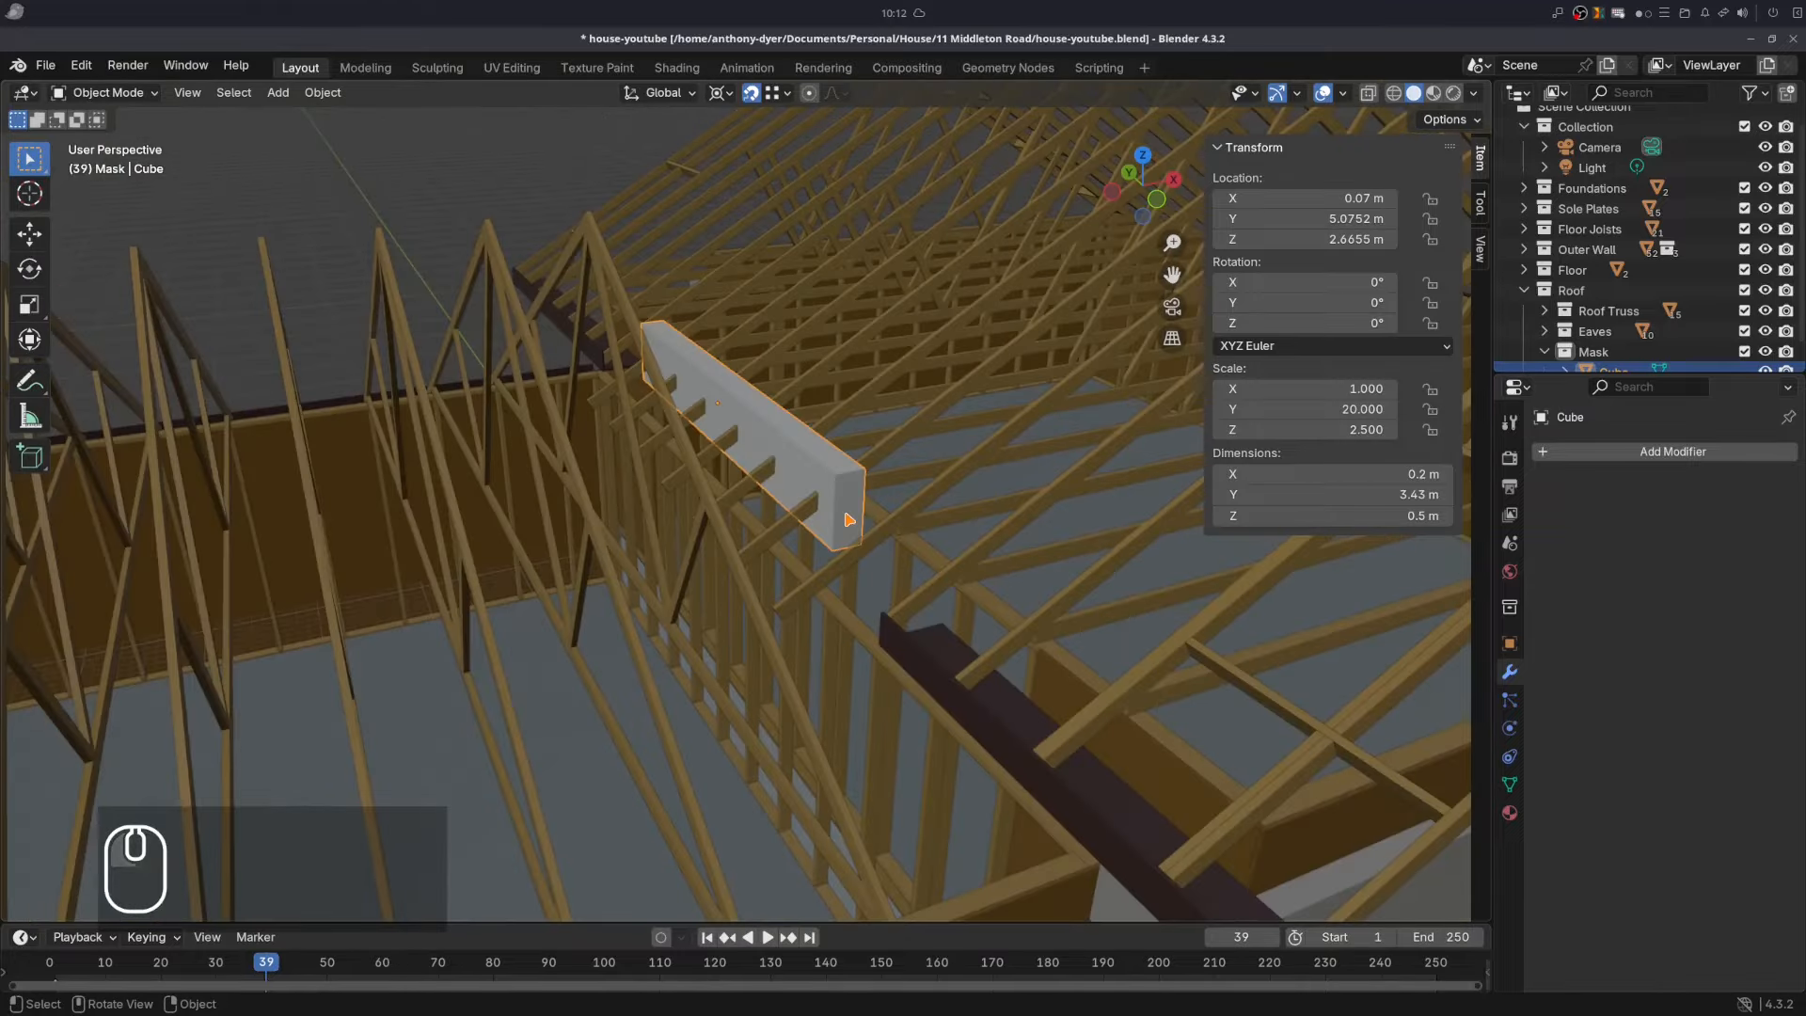
- Extend the mask cube's end face by -0.4 m and another -0.02 m along Y, and shift the whole cube -0.02 m along X
key("Tab")
key("g")
key("y")
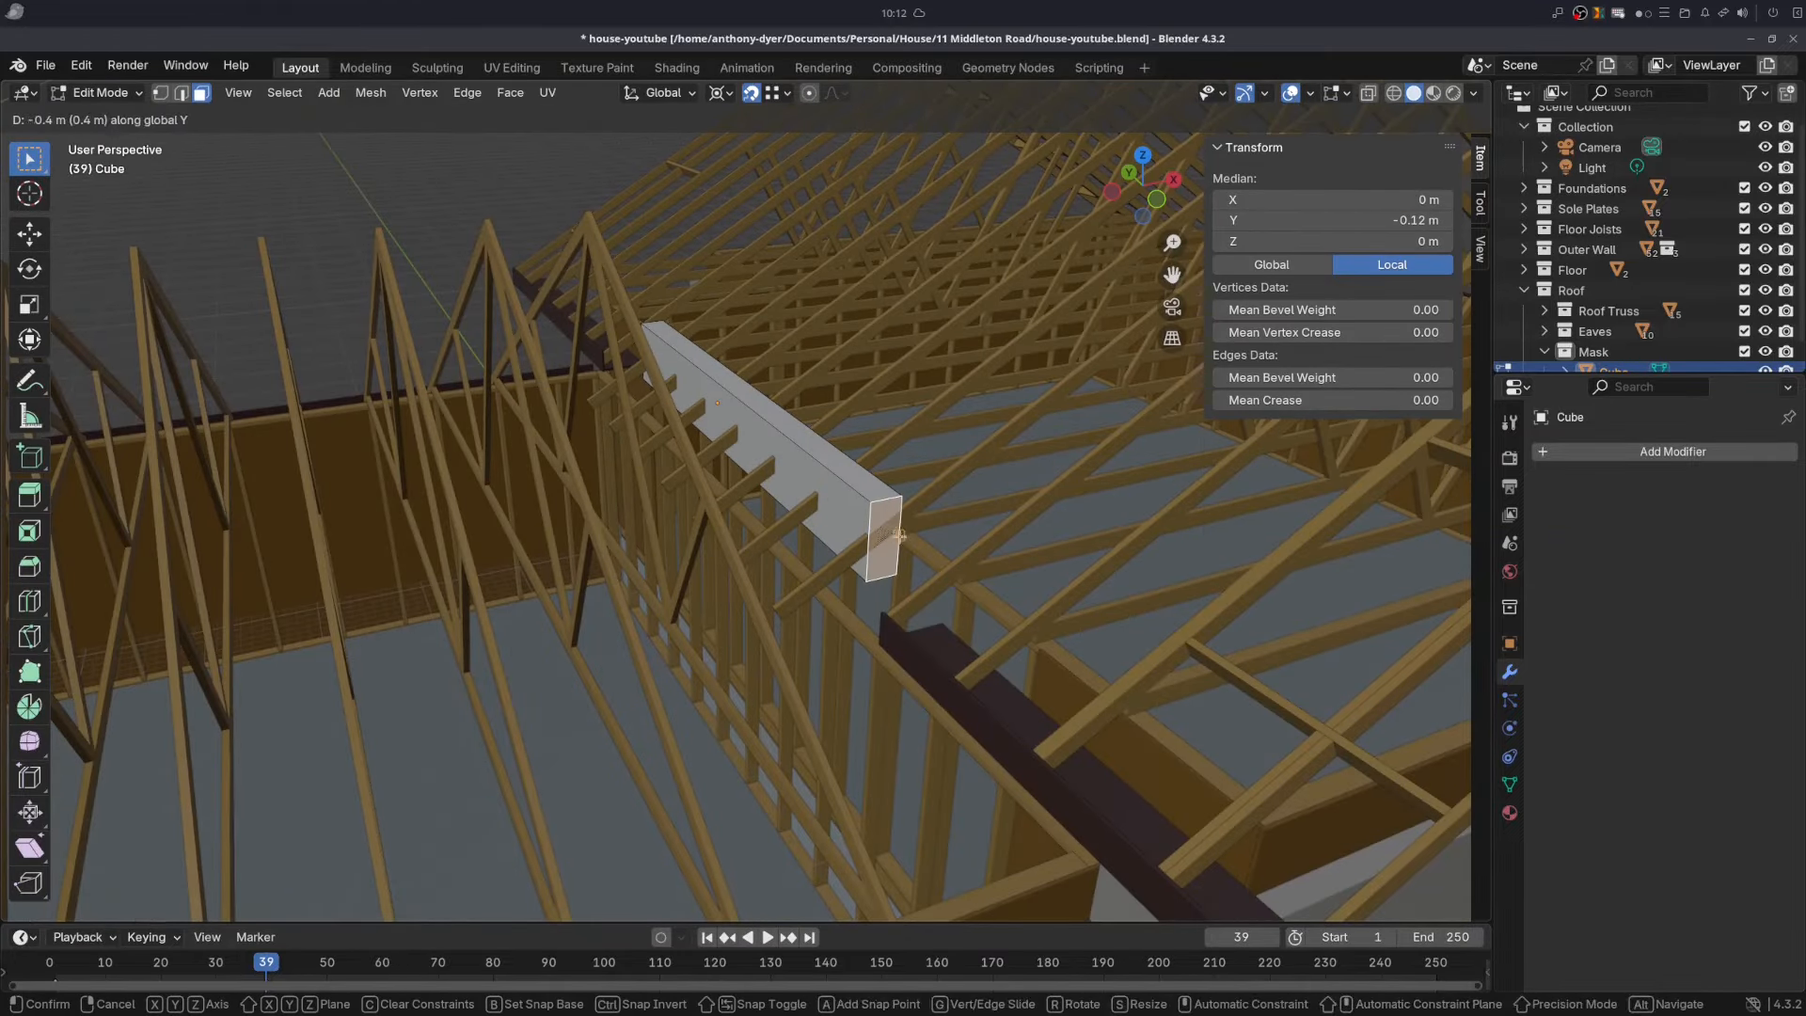
left_click(896, 544)
type("gy-0.02")
key("Return")
key("Tab")
type("gx-0.2")
key("Return")
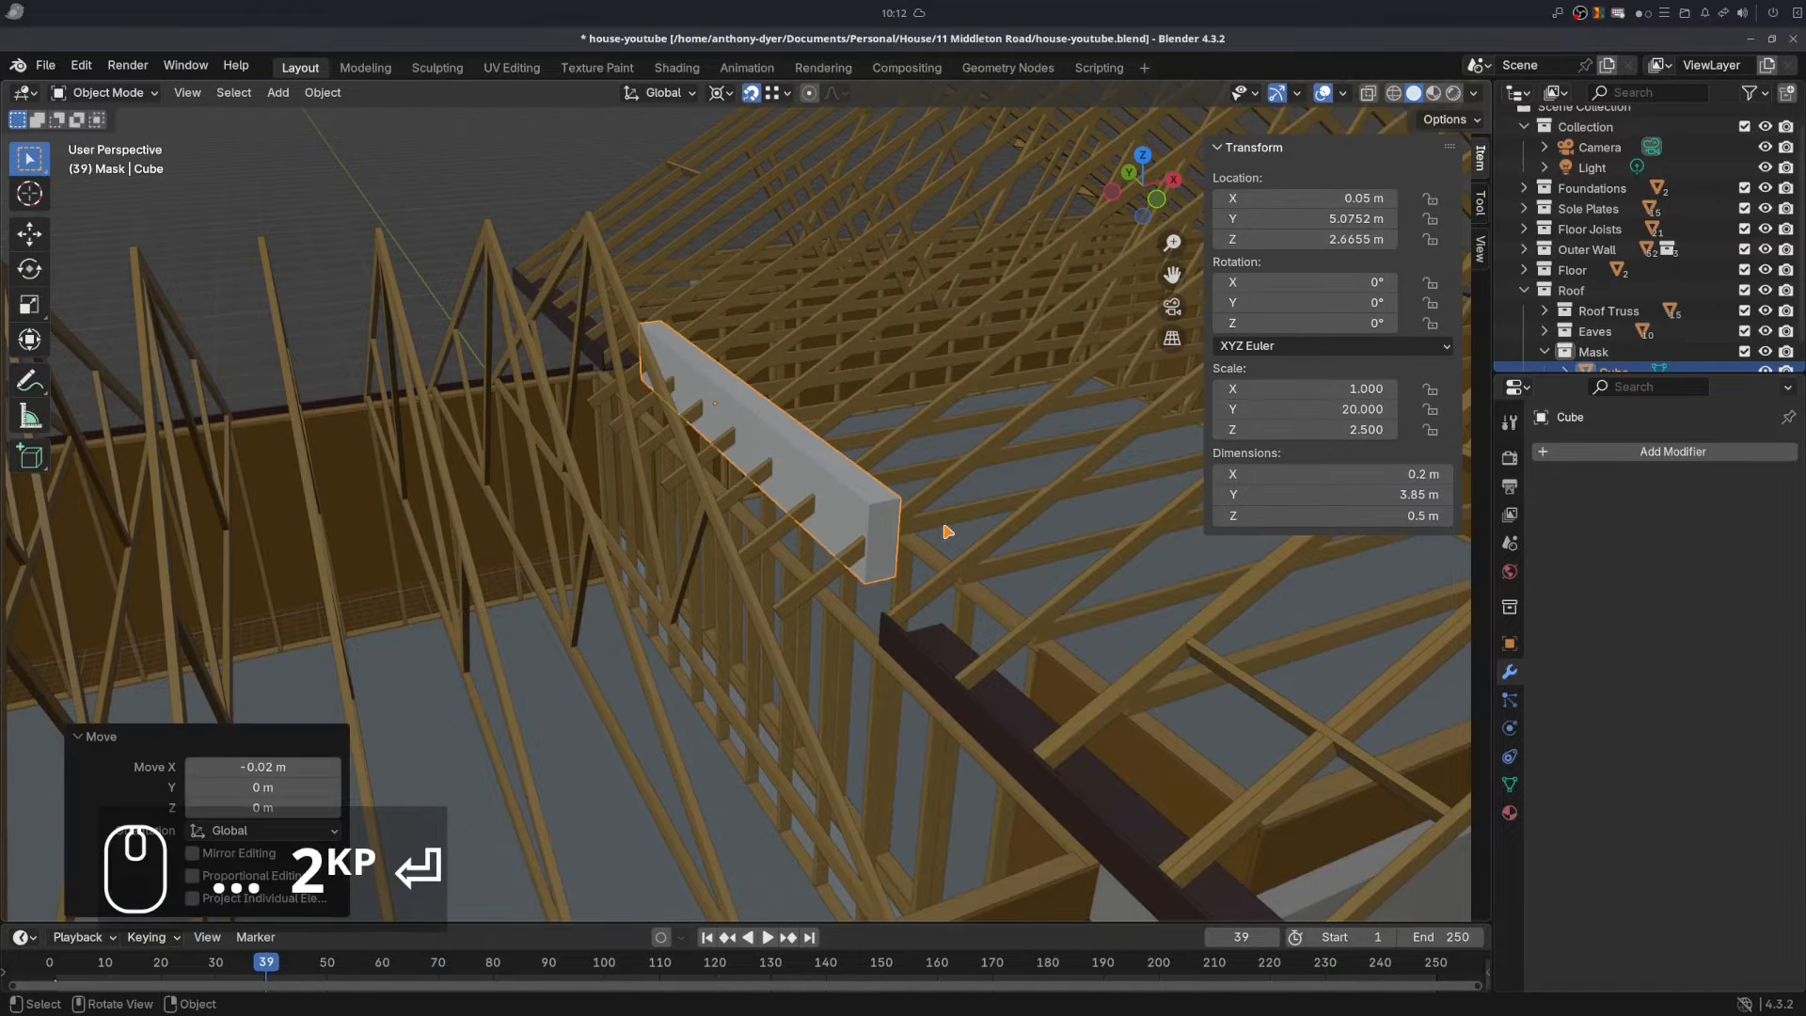
- Cut the Outer Wall.020 rafters with a Boolean Difference using the mask Cube and apply the modifier
key("KP_7")
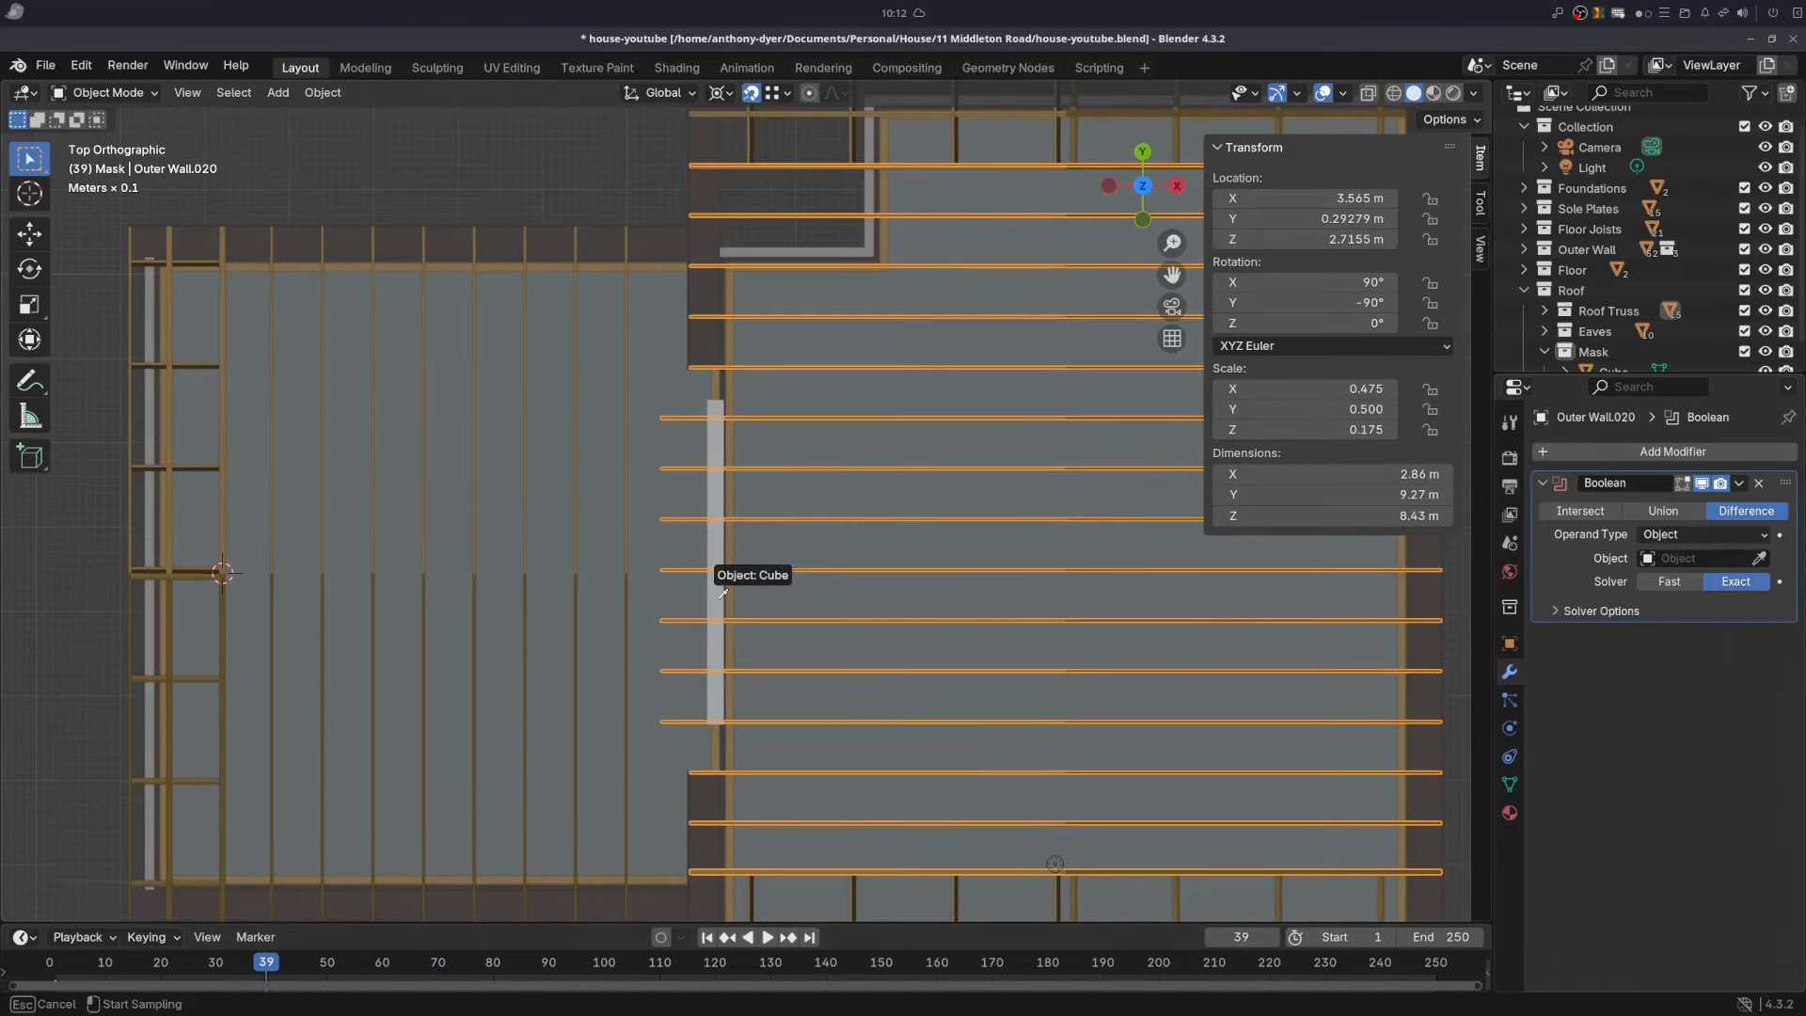
left_click(722, 594)
key("ctrl+a")
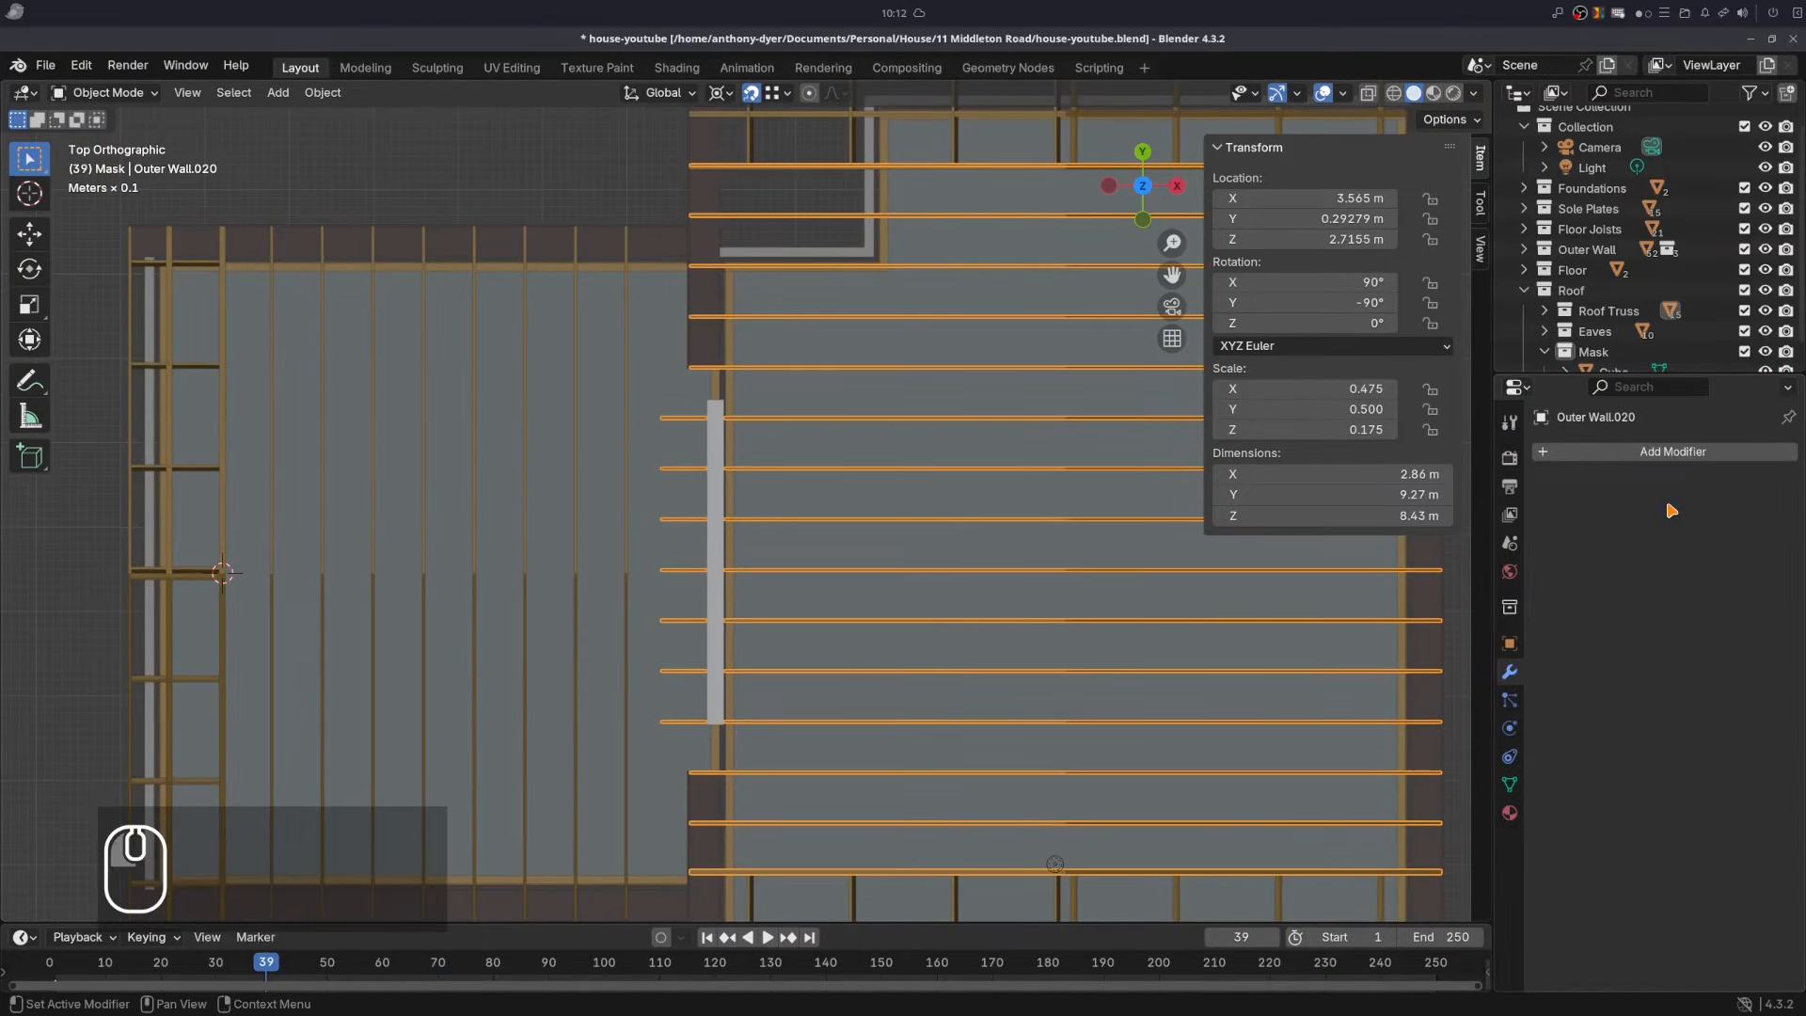
- Delete the faces of the severed Outer Wall.020 rafter tails projecting beyond the mask cube into the lower wing
middle_click_drag(800, 527, 687, 405)
key("KP_7")
key("Tab")
key("alt+z")
left_click_drag(643, 395, 714, 742)
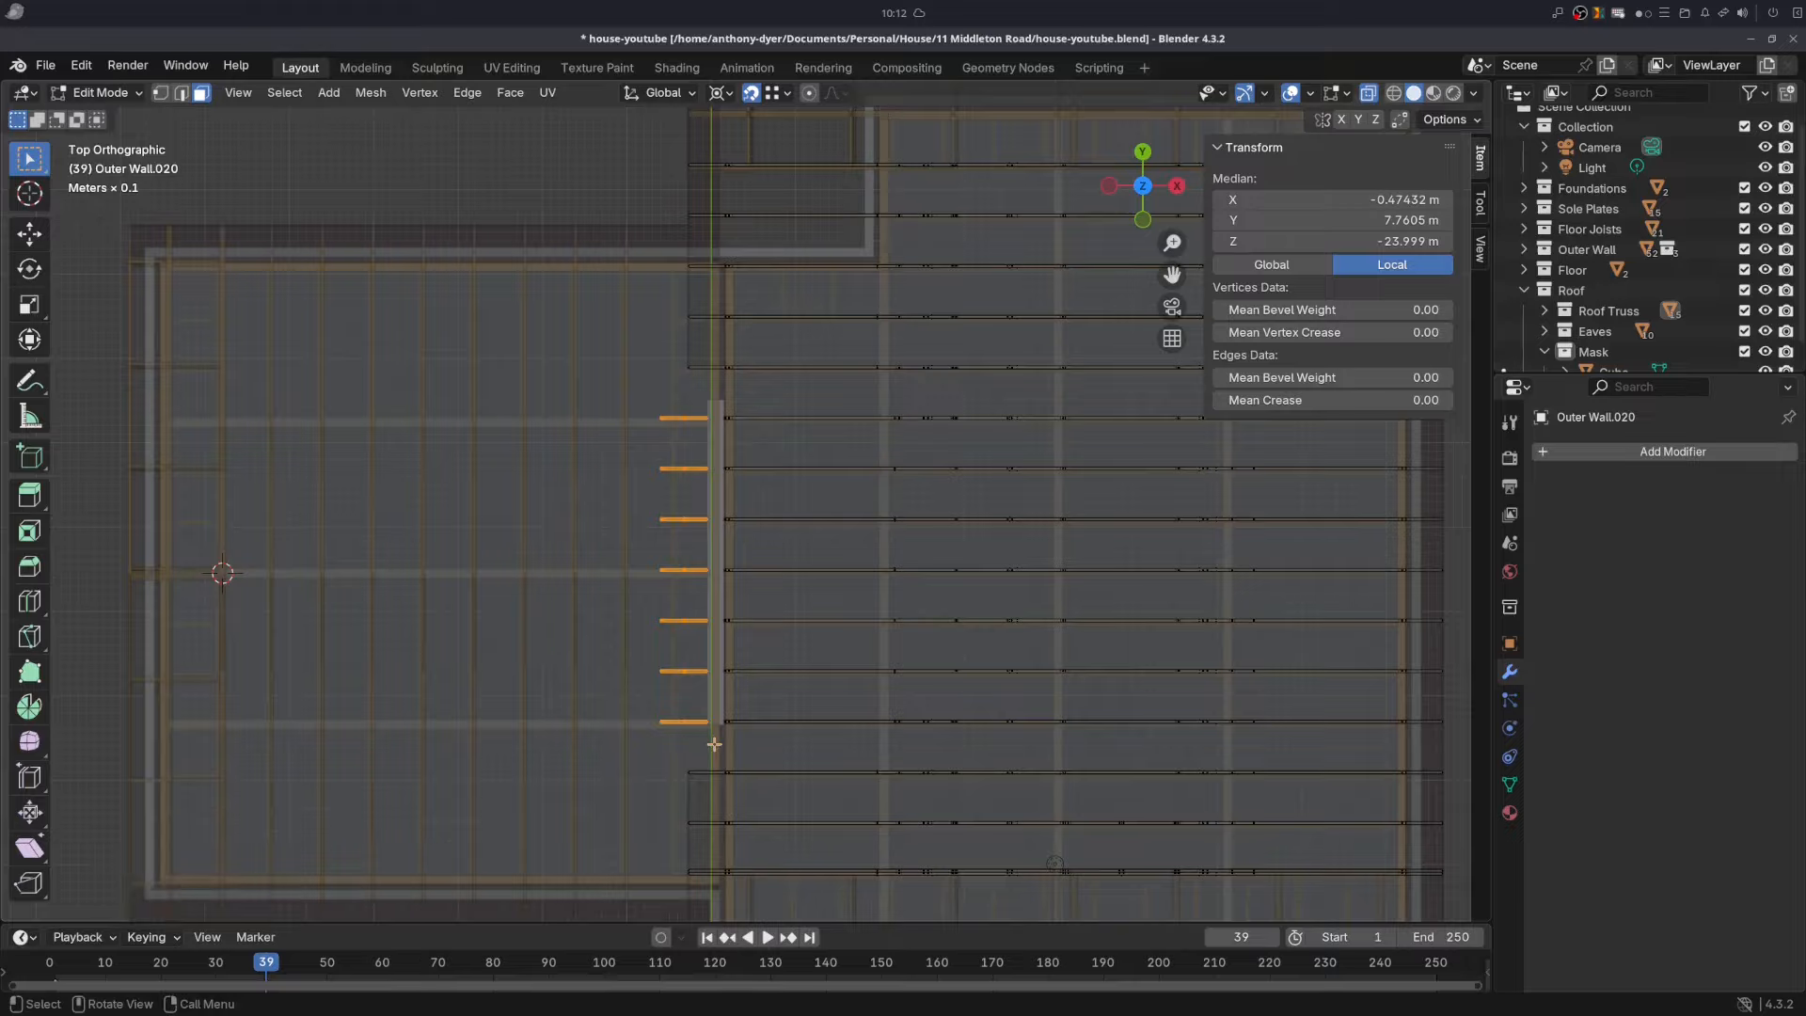
key("x")
key("f")
left_click(1368, 93)
- Hide the Mask collection and check the trimmed rafters at the junction of the two roofs
left_click(1765, 352)
middle_click_drag(891, 598, 961, 420)
scroll(823, 522, "up", 4)
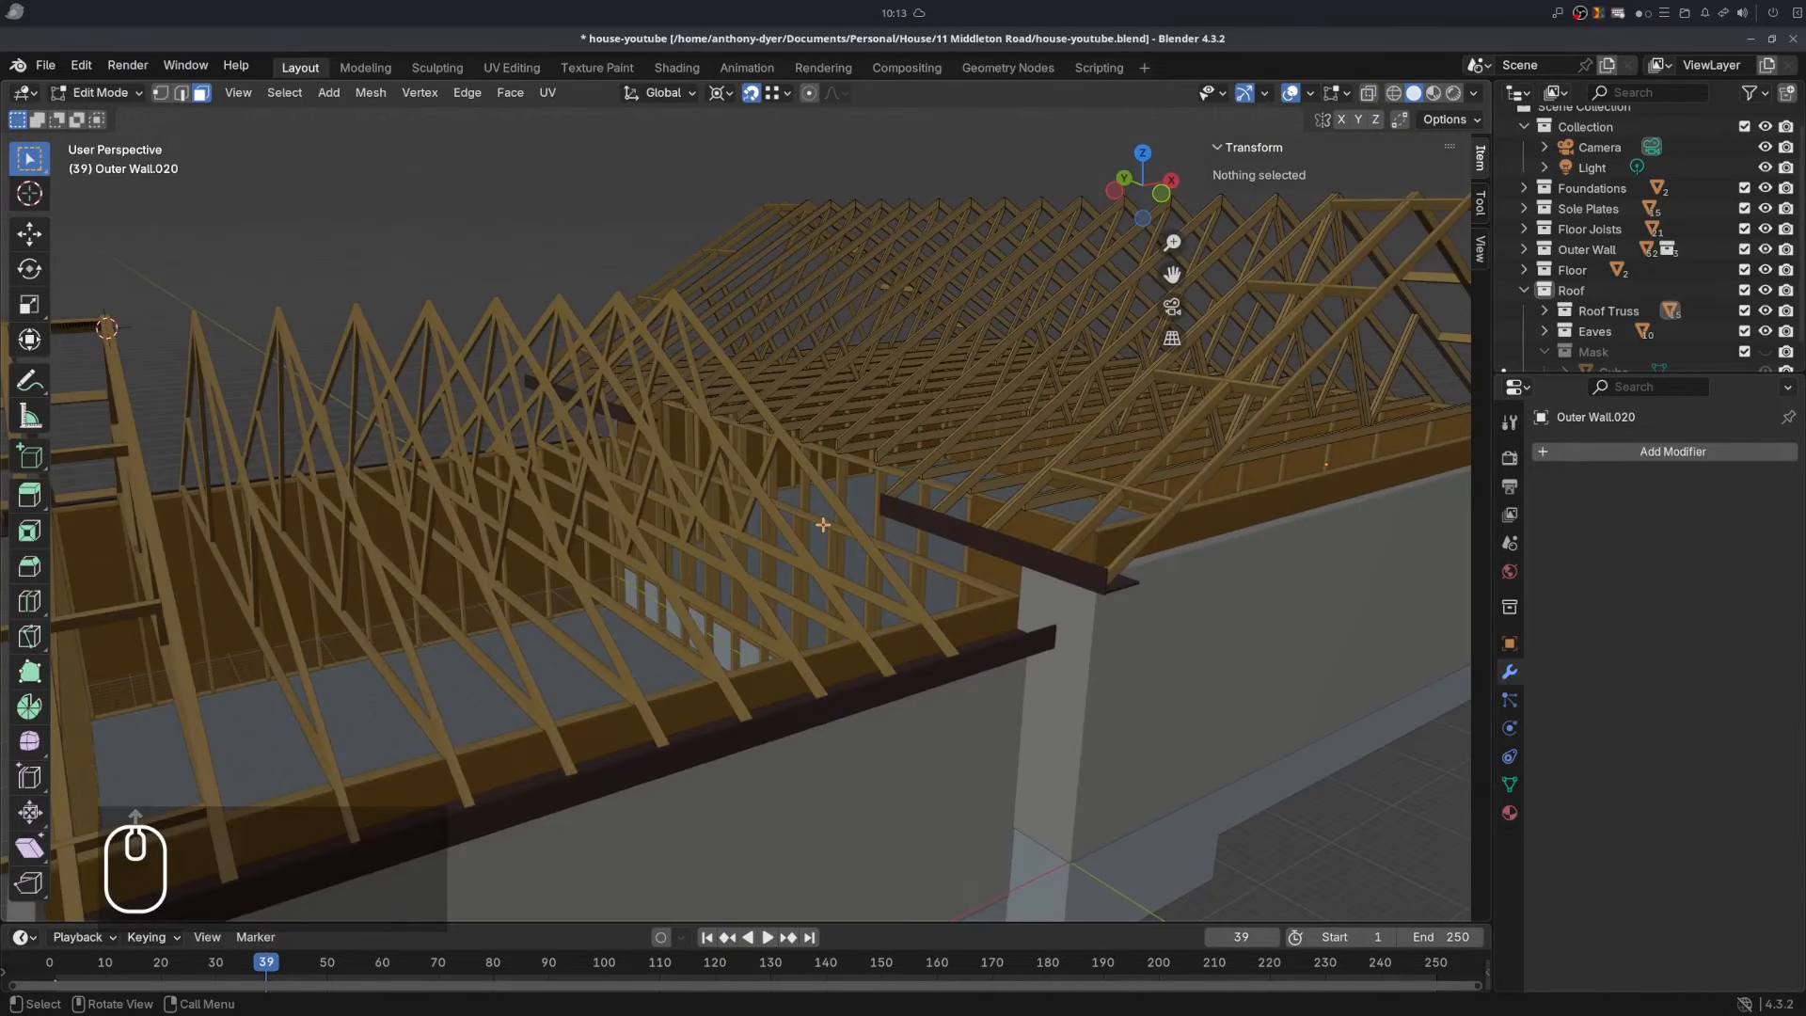
scroll(823, 524, "down", 3)
middle_click_drag(821, 577, 840, 576)
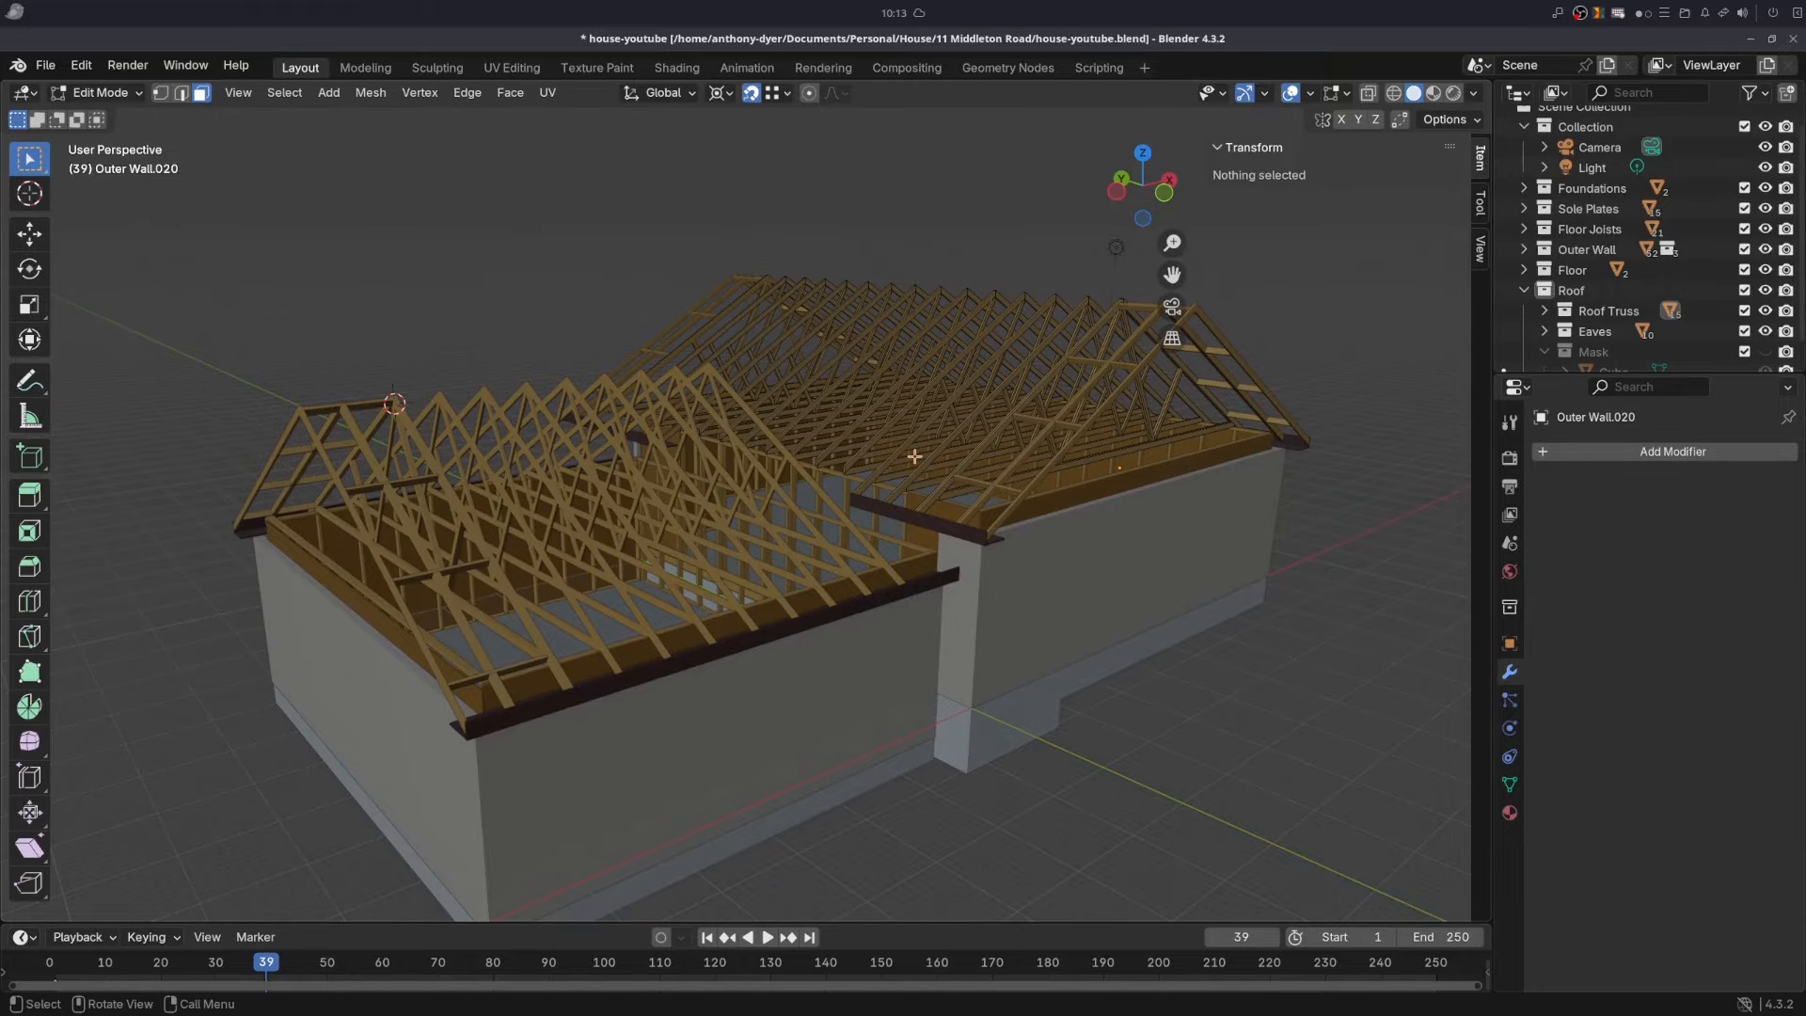
mouse_move(1024, 561)
middle_mouse_down()
mouse_move(898, 527)
mouse_move(991, 565)
middle_mouse_up()
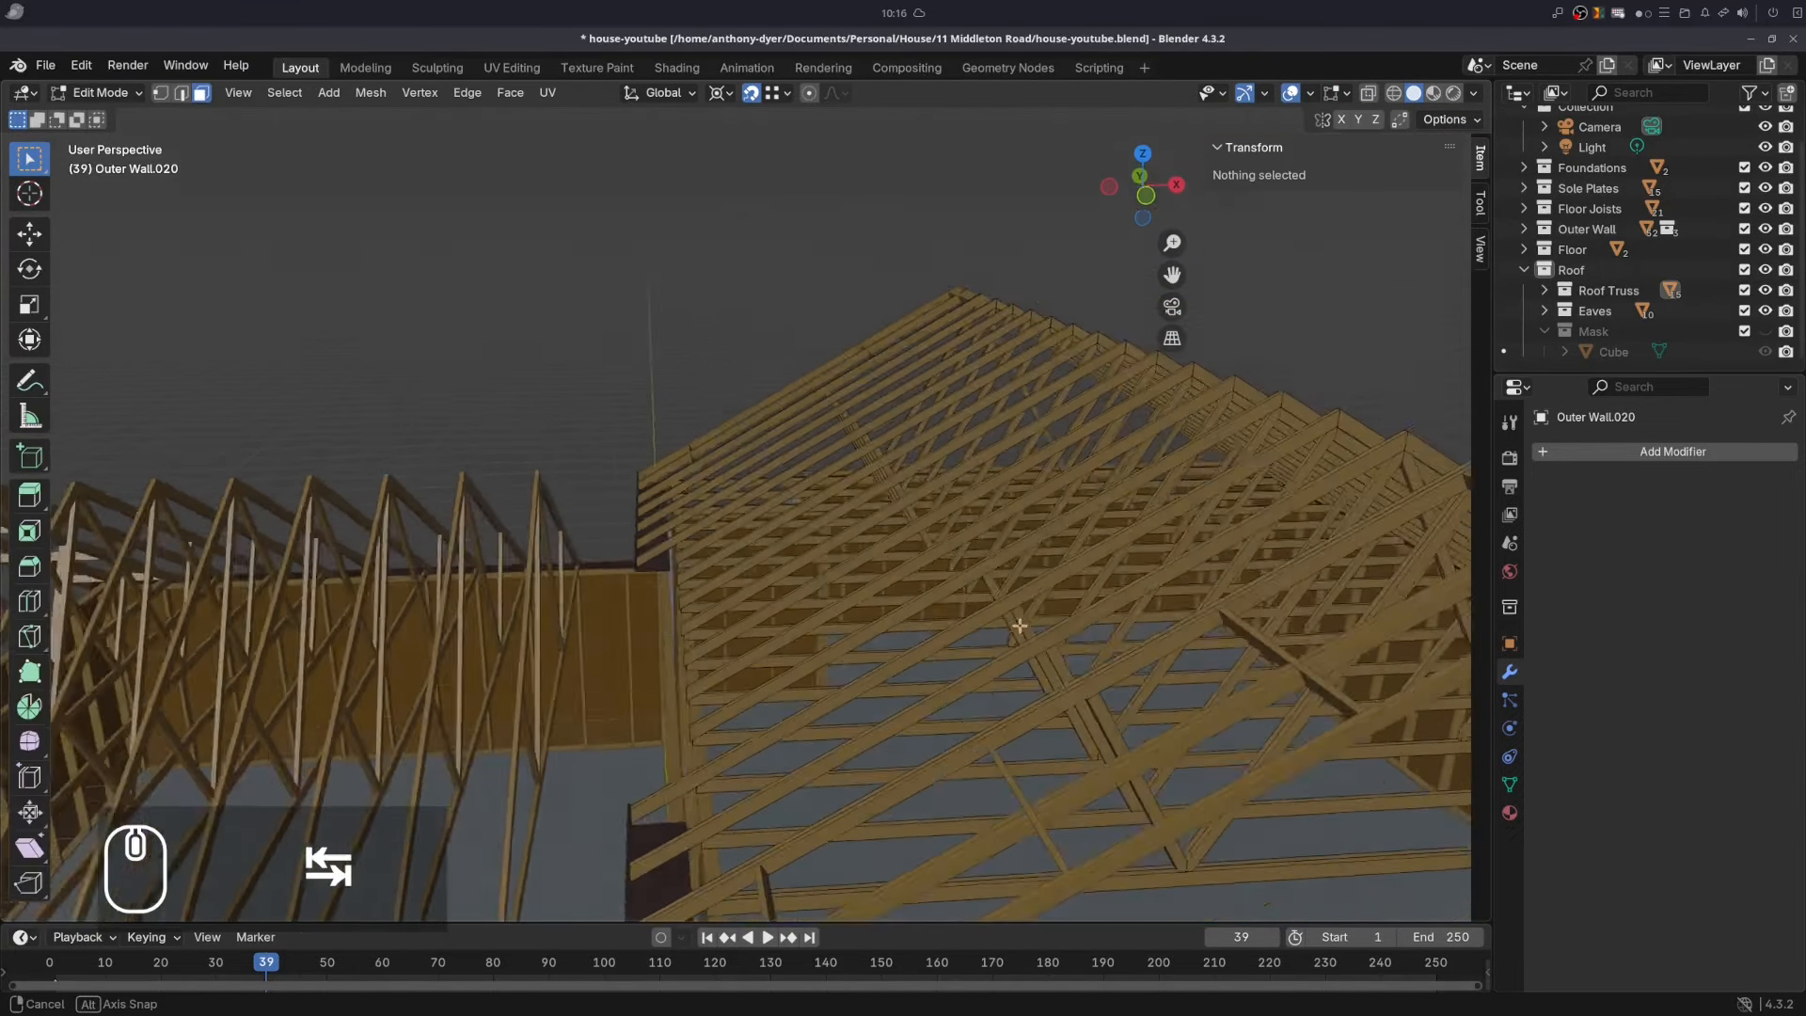
- Separate the slanted web strut of one truss from Outer Wall.020 into its own object
middle_click_drag(955, 602, 1070, 550, "shift")
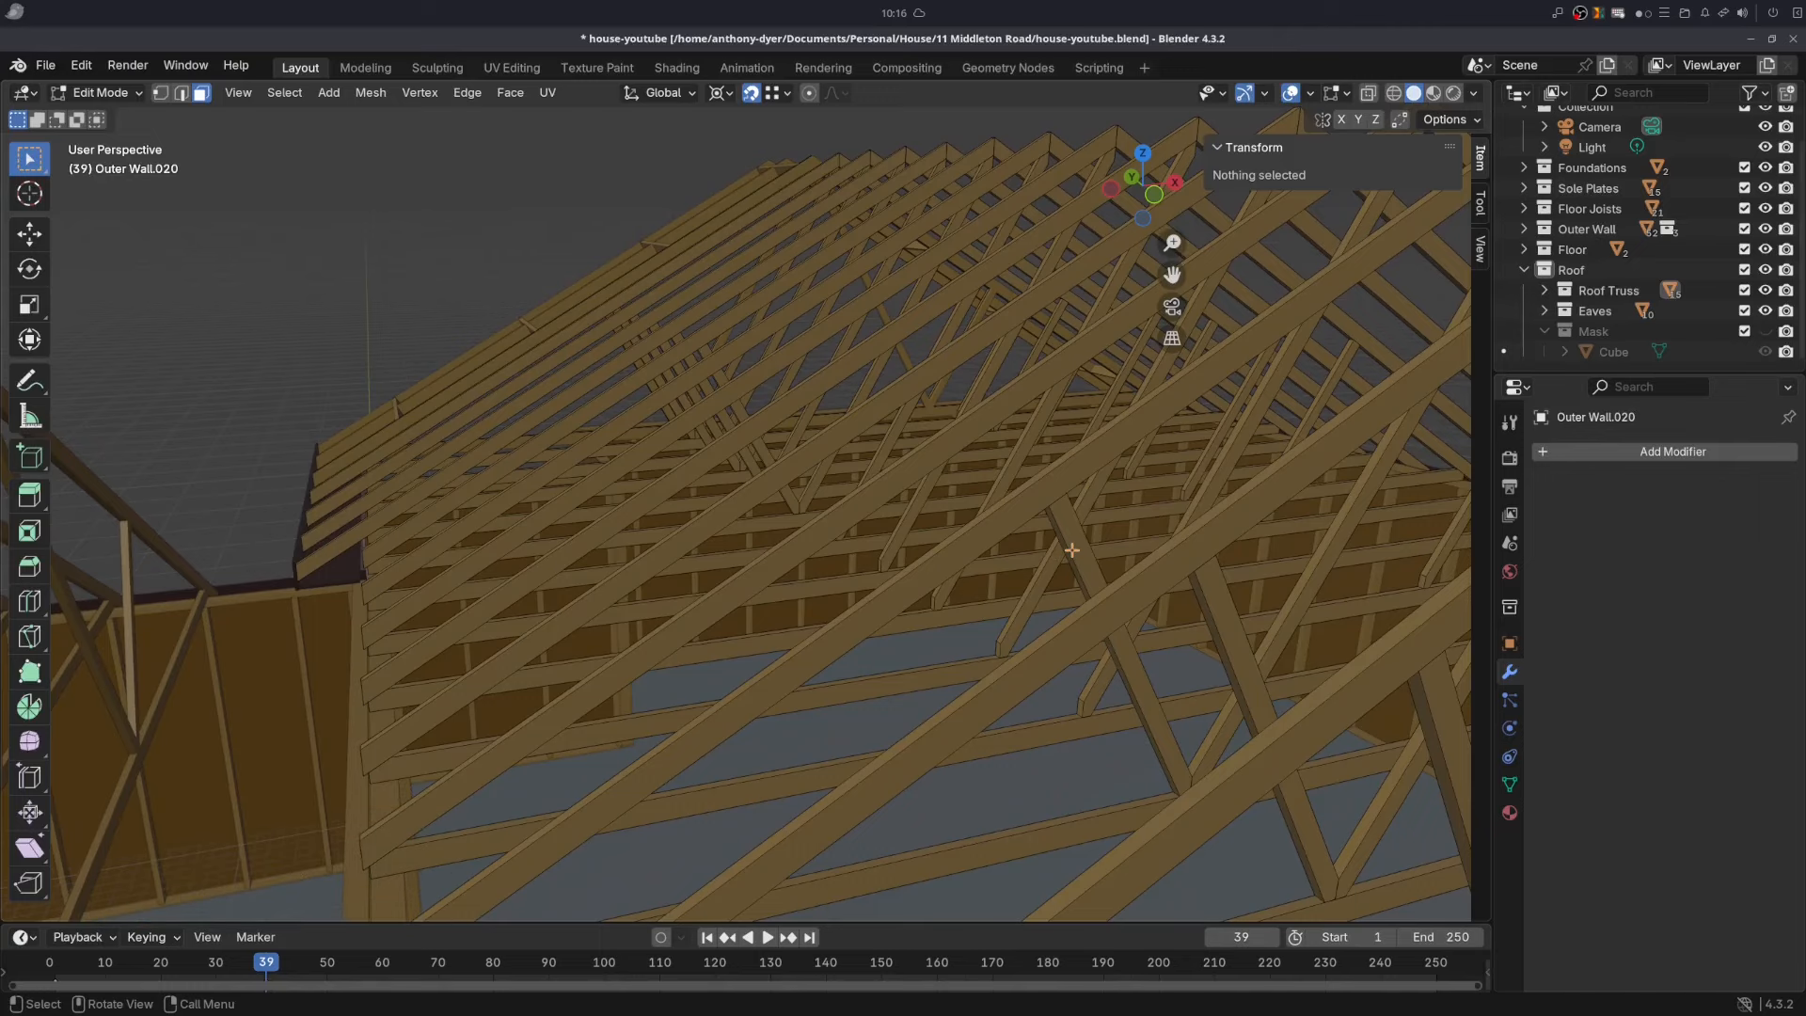
left_click(1130, 660)
key("alt+z")
middle_click_drag(1133, 680, 1137, 637)
left_click(370, 92)
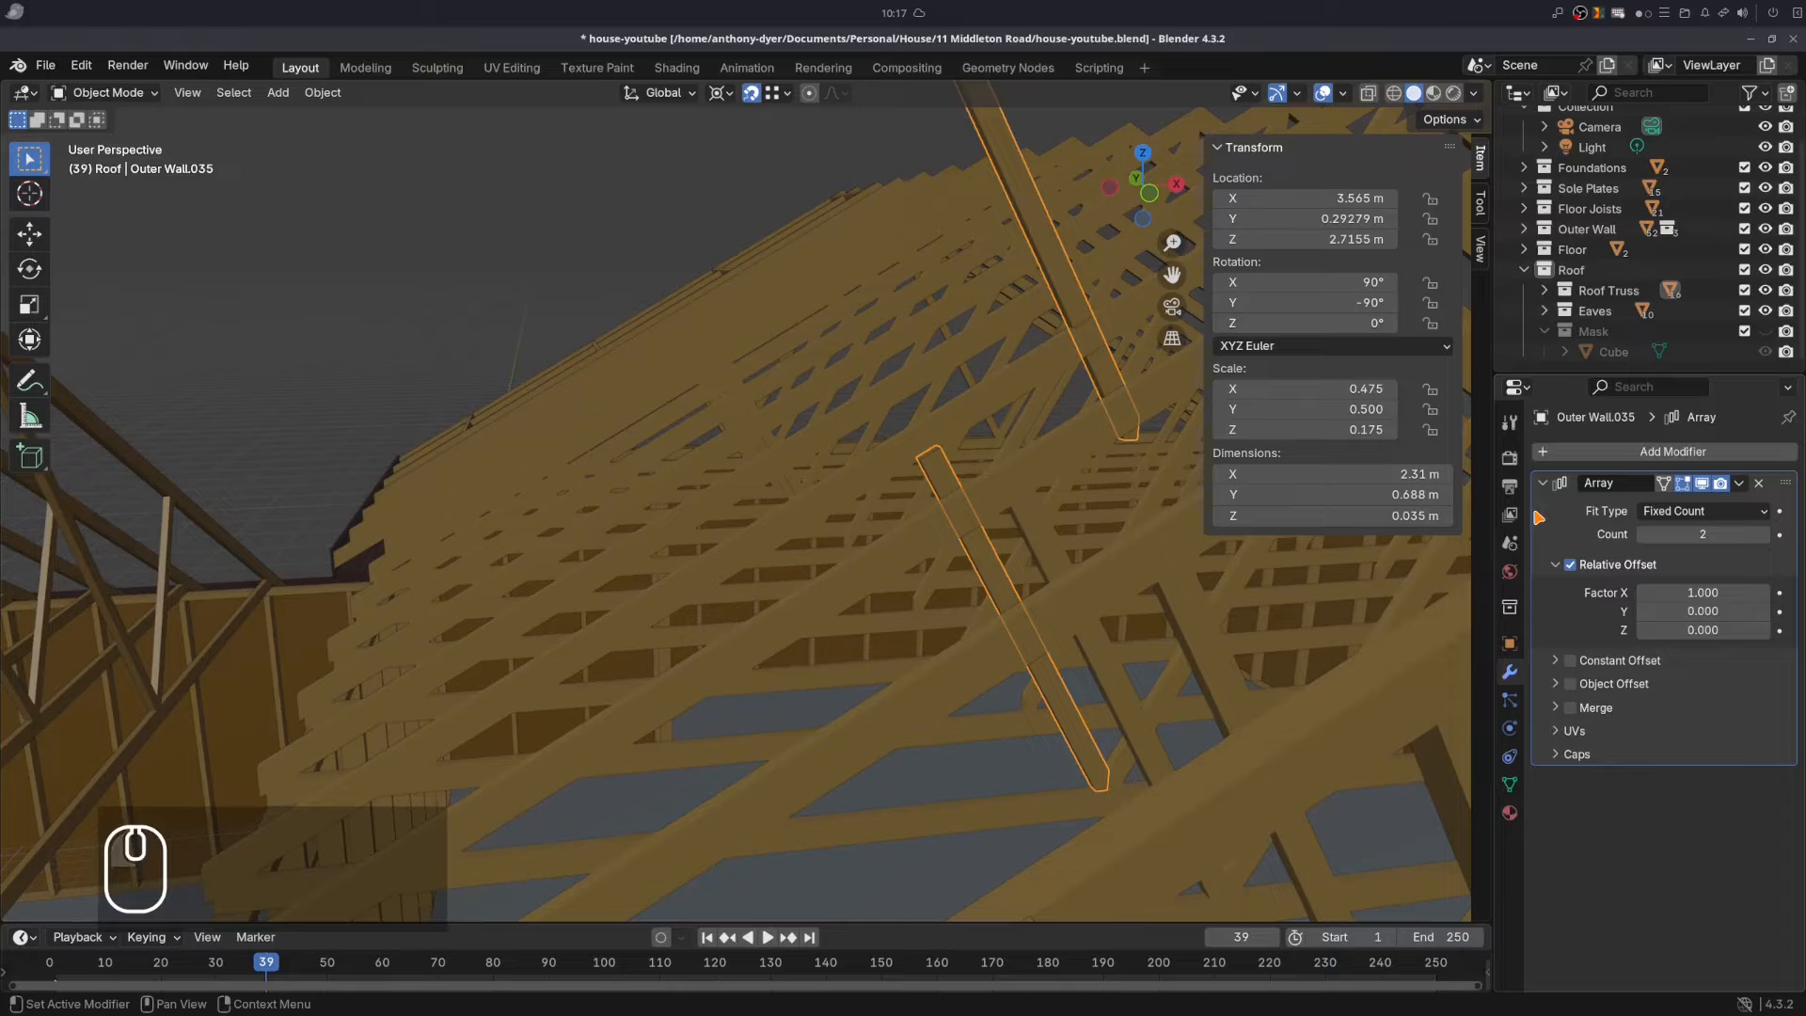
- Repeat the separated strut along the trusses with an Array of 6 at a relative Z offset of -17.142
left_click(1679, 630)
type("17.142")
key("Return")
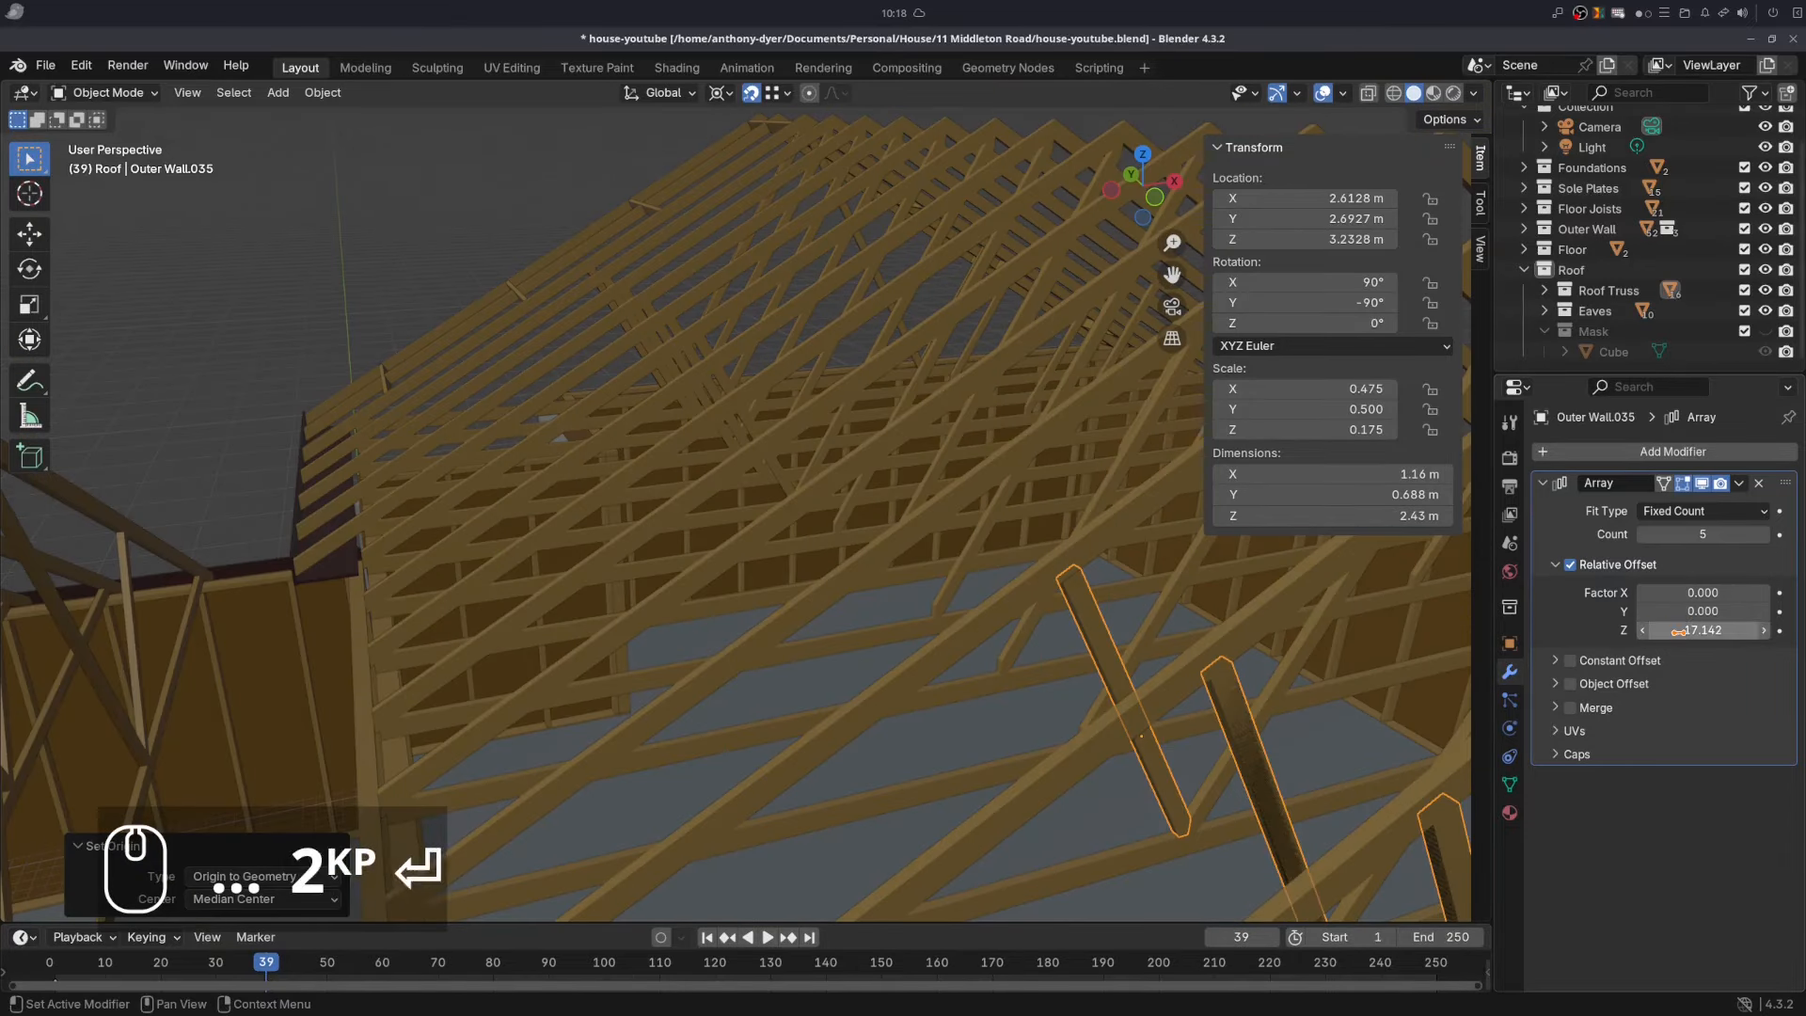
left_click(1676, 632)
left_click(1645, 632)
type("-")
key("Return")
middle_click_drag(858, 417, 920, 426)
left_click(1766, 534)
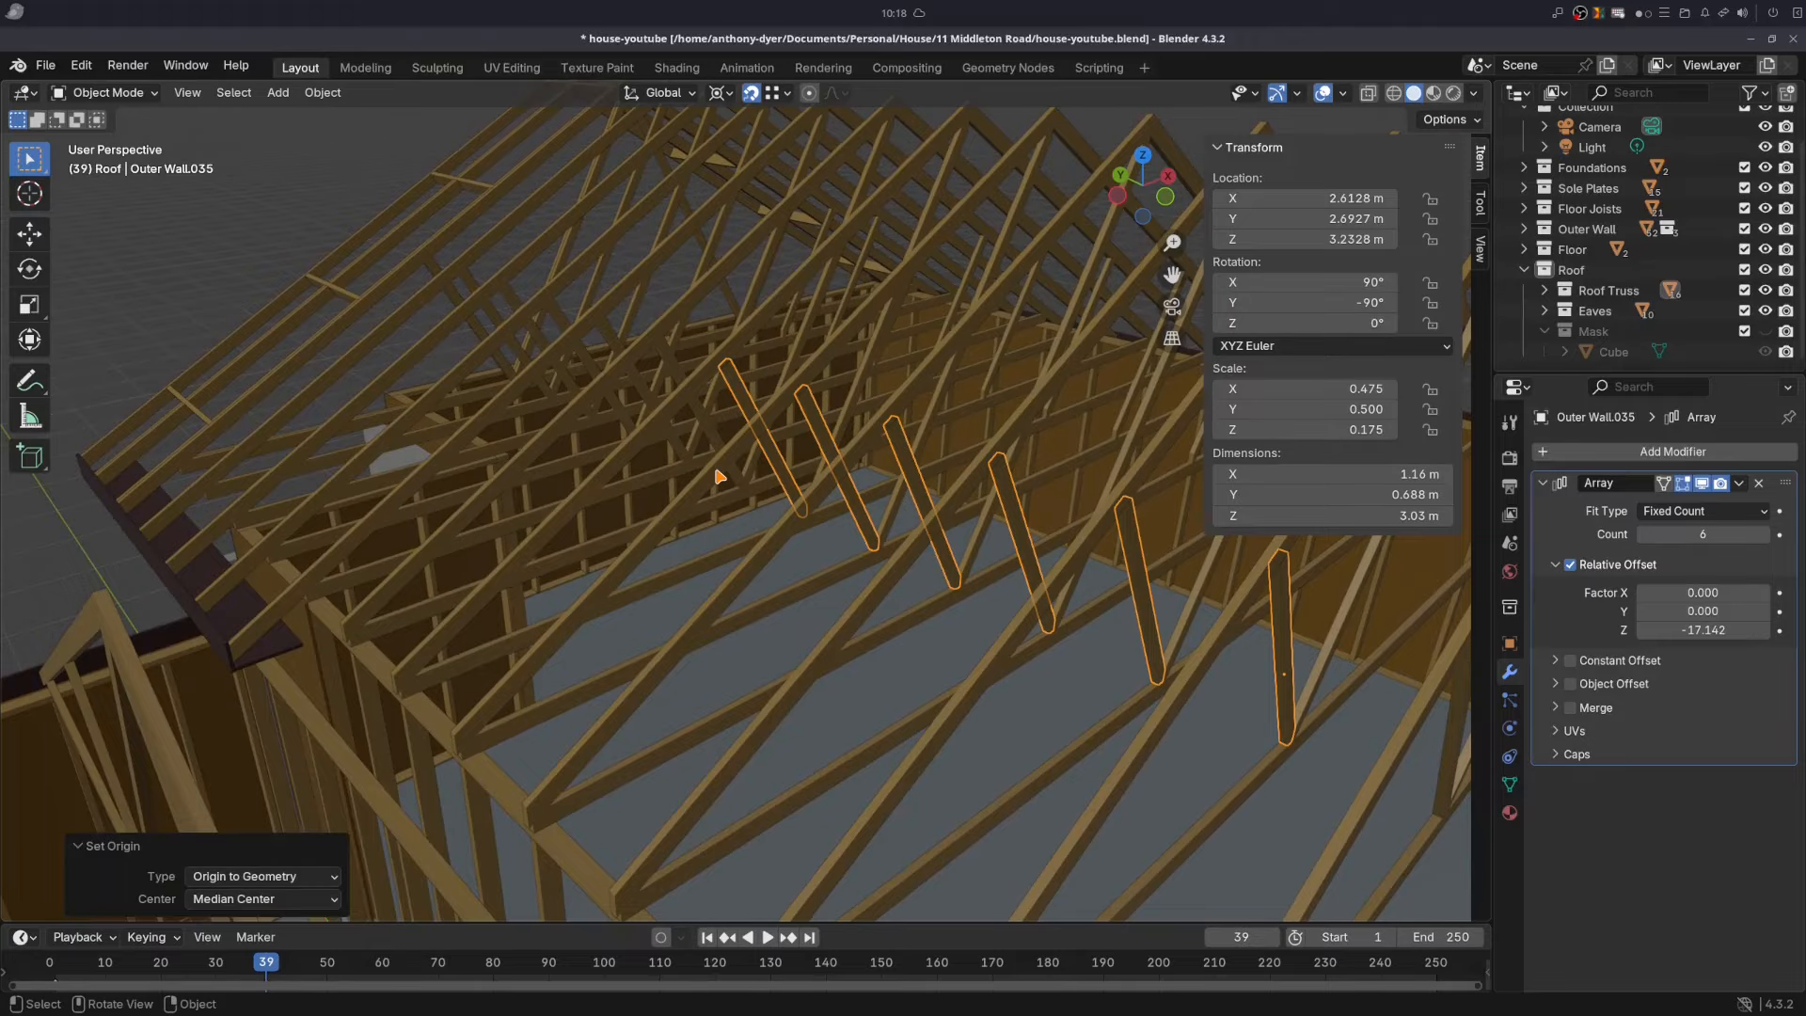
- Join the arrayed web struts with the Outer Wall.020 trusses into one object
left_click(718, 473)
key("ctrl+z")
left_click(840, 485)
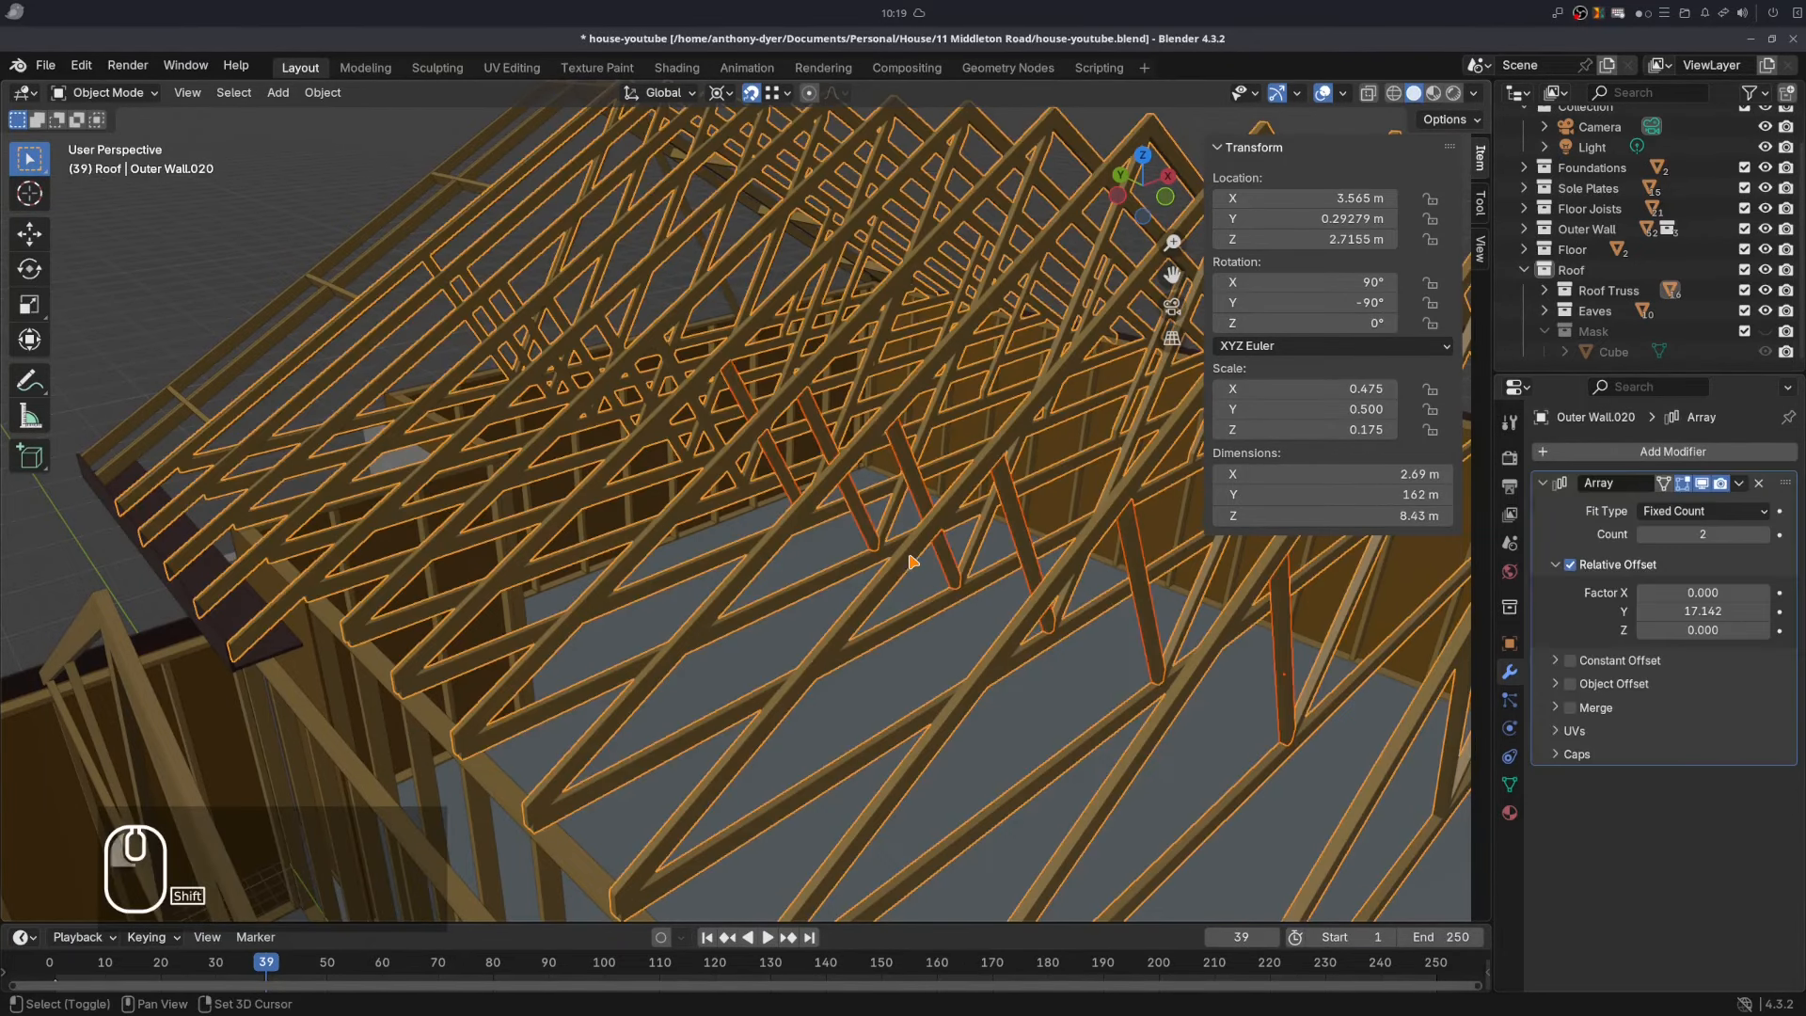
key("ctrl+j")
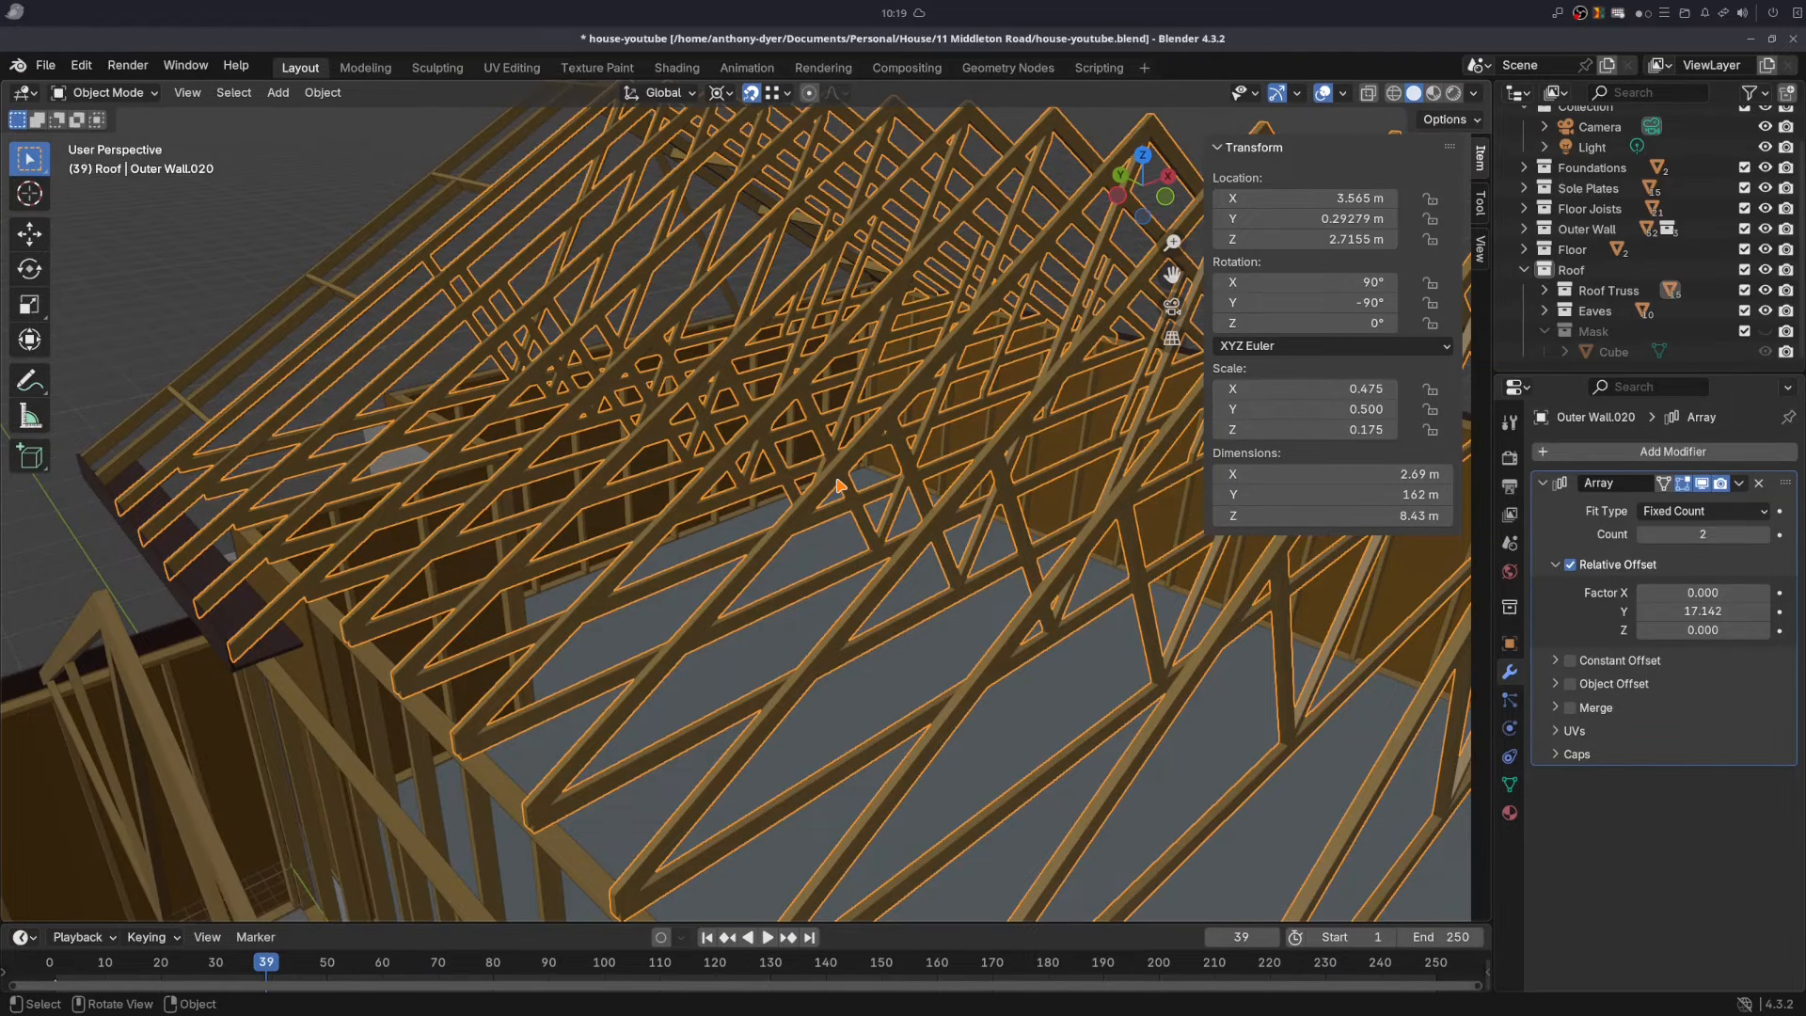
scroll(840, 485, "down", 2)
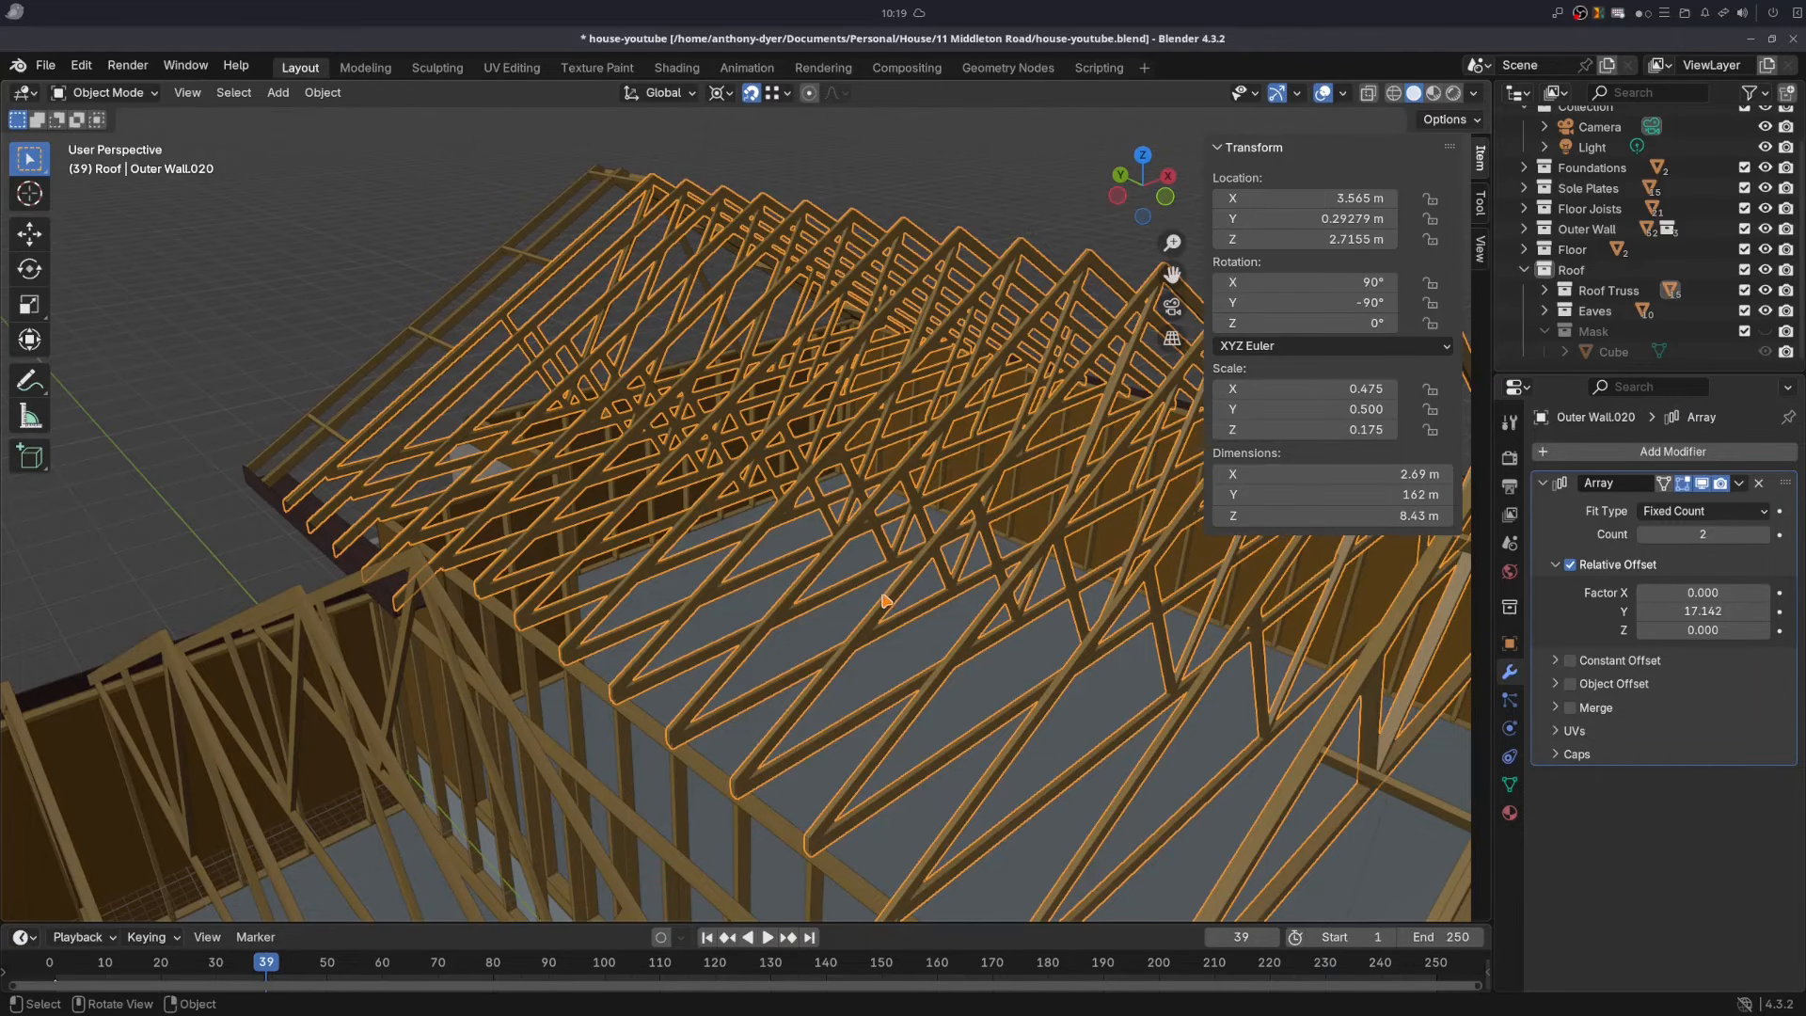
scroll(878, 602, "down", 3)
scroll(877, 603, "up", 3)
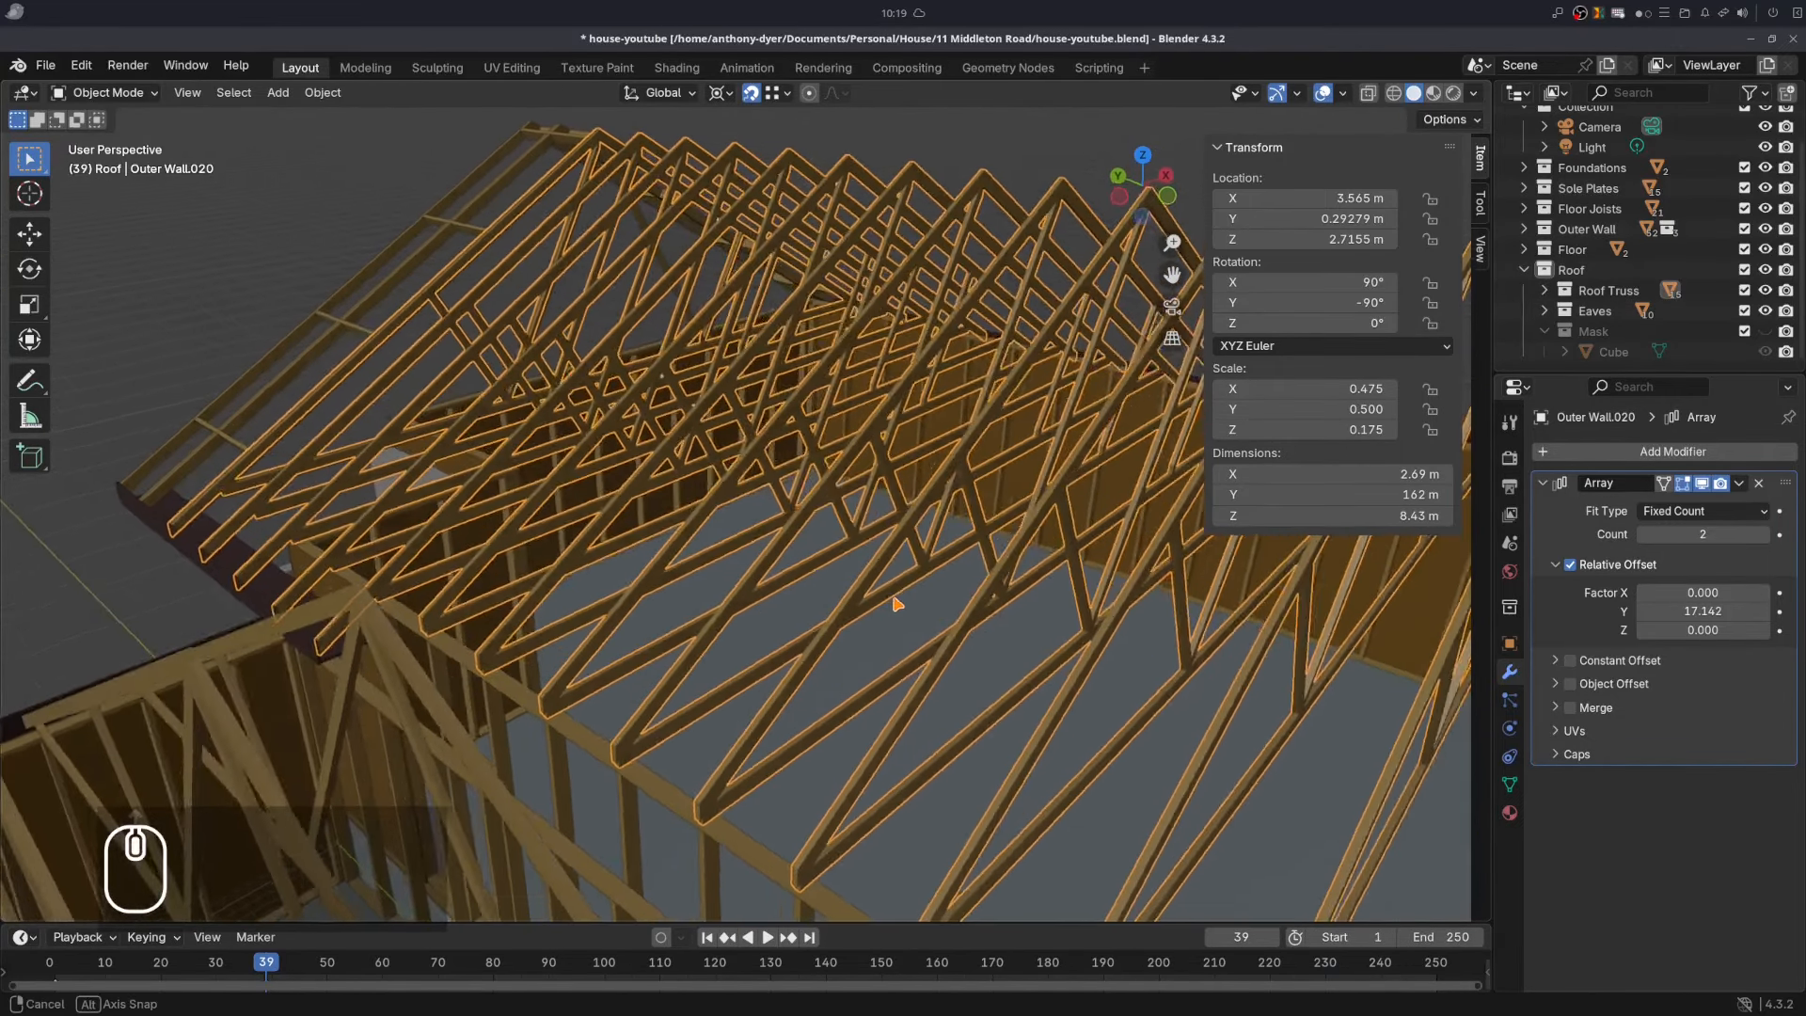
mouse_move(879, 603)
middle_mouse_down()
mouse_move(911, 610)
mouse_move(858, 609)
middle_mouse_up()
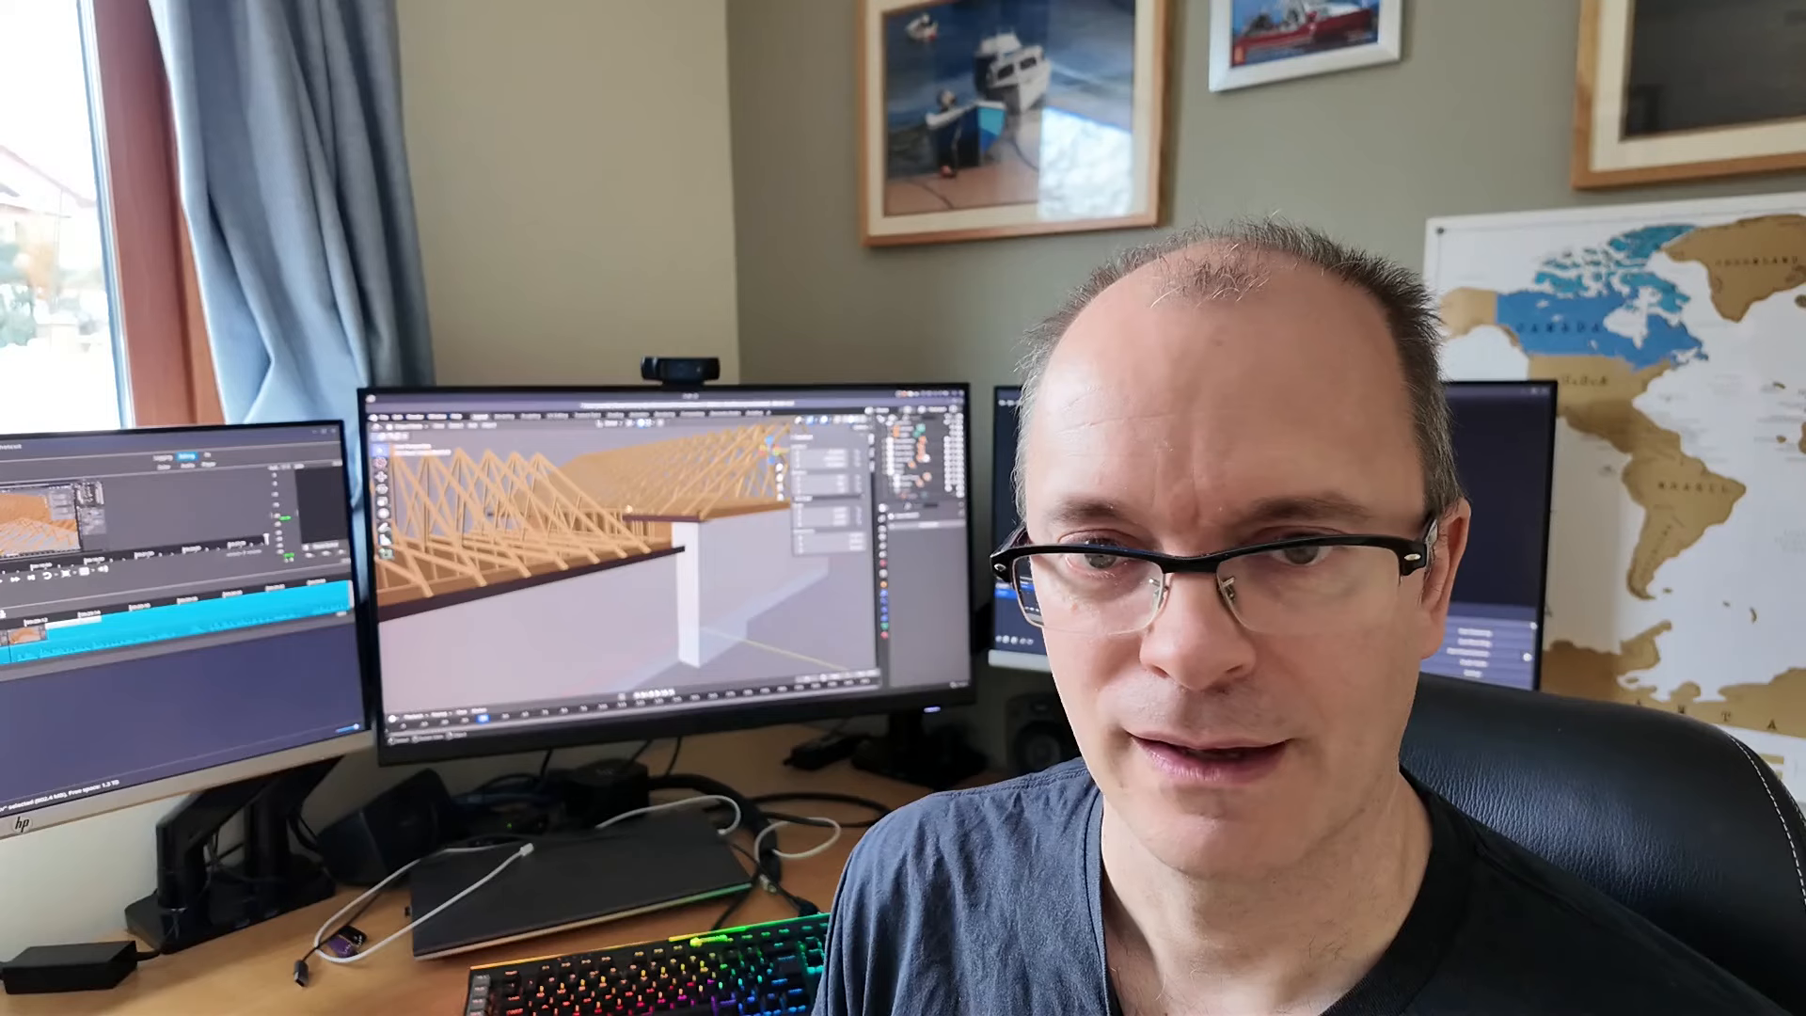